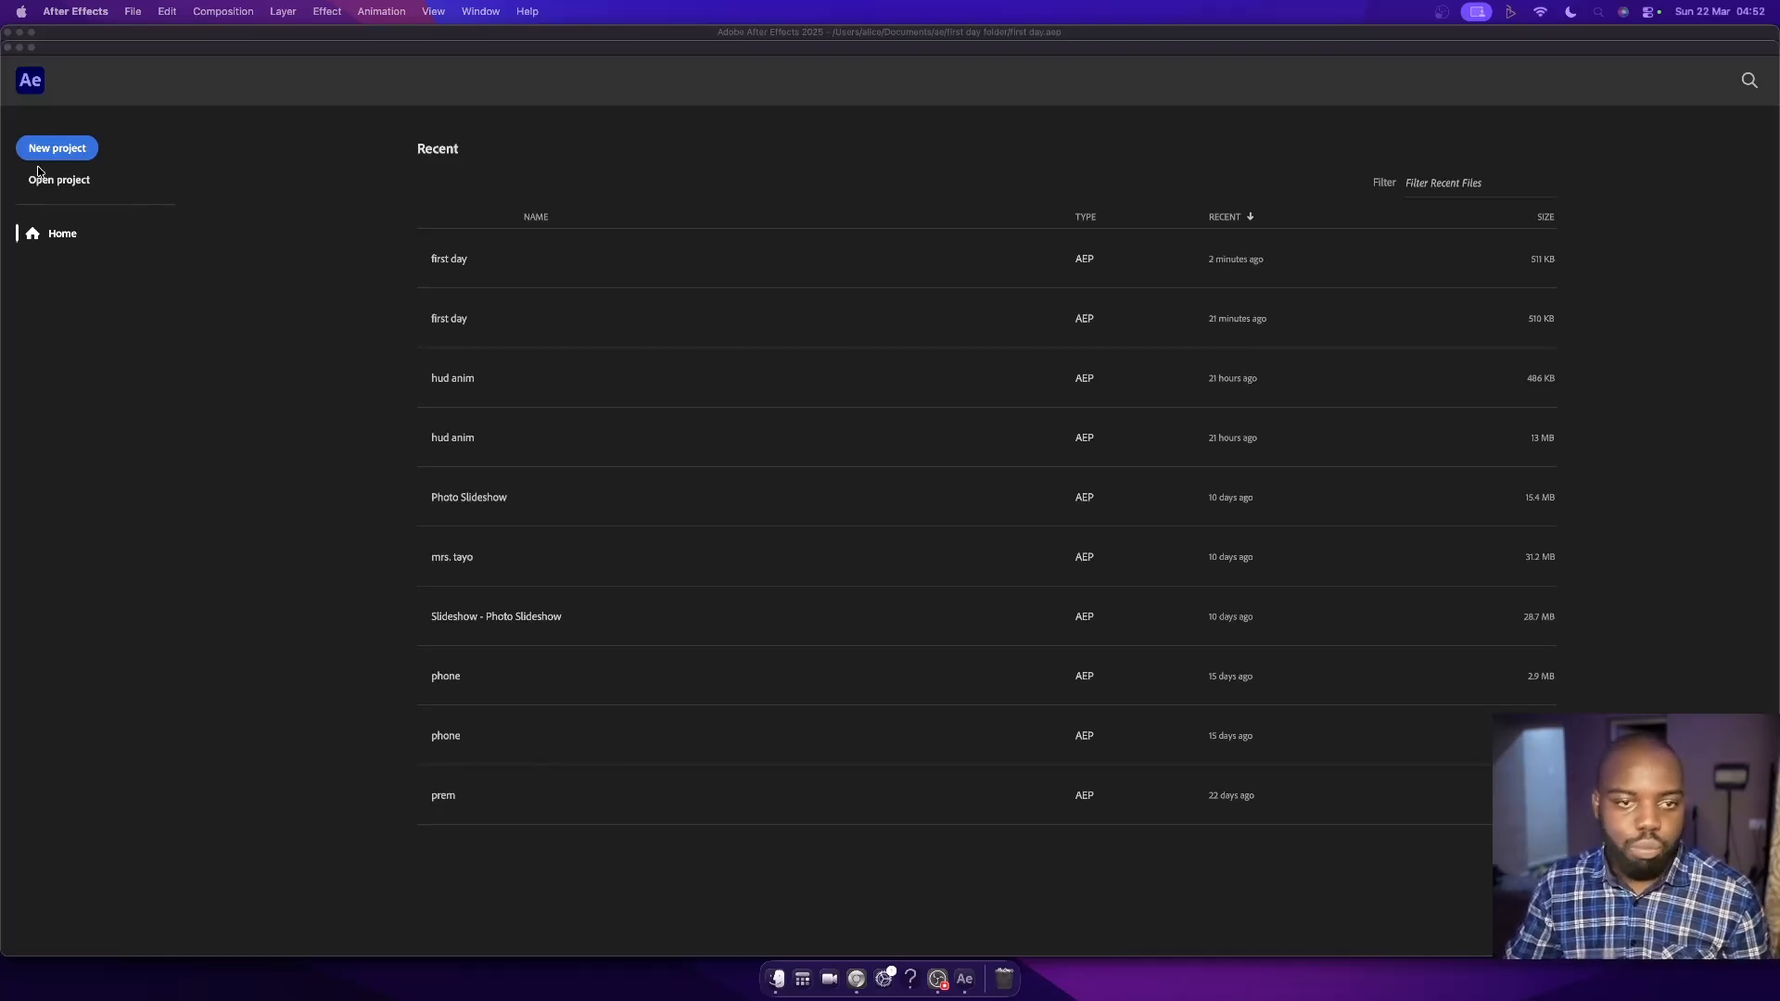
# - Create a new project and start a new composition named "first"
pyautogui.click(58, 151)
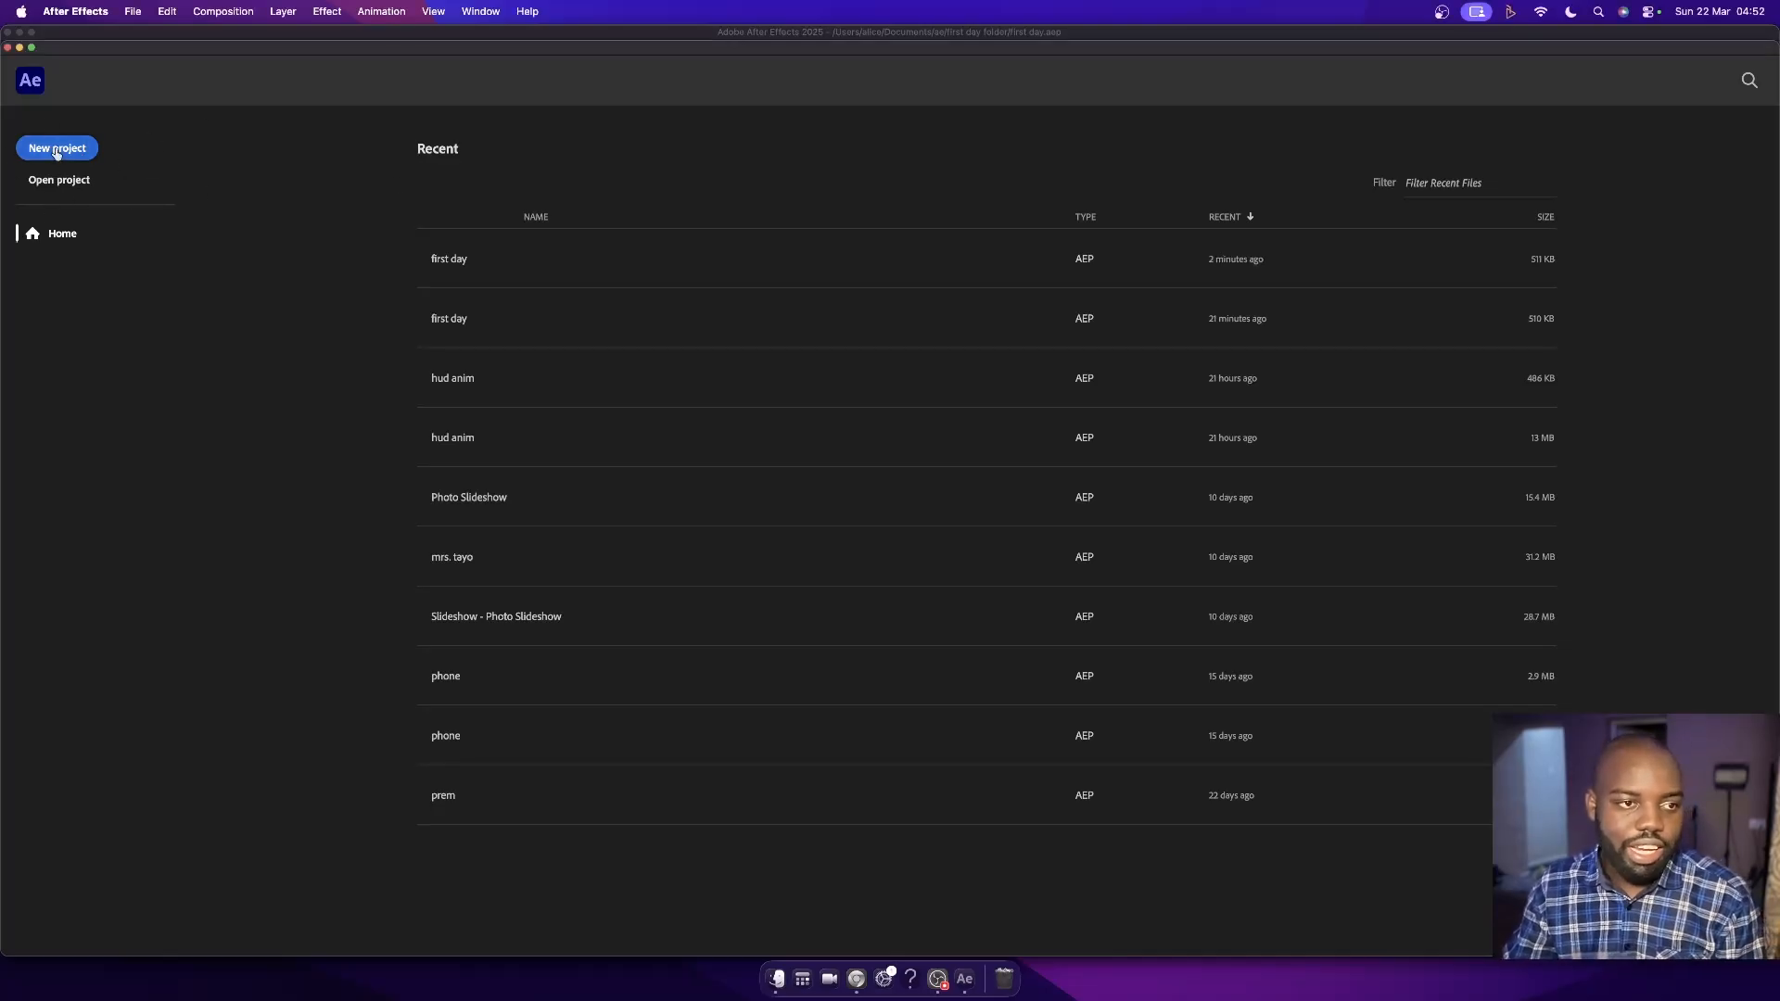
pyautogui.click(63, 160)
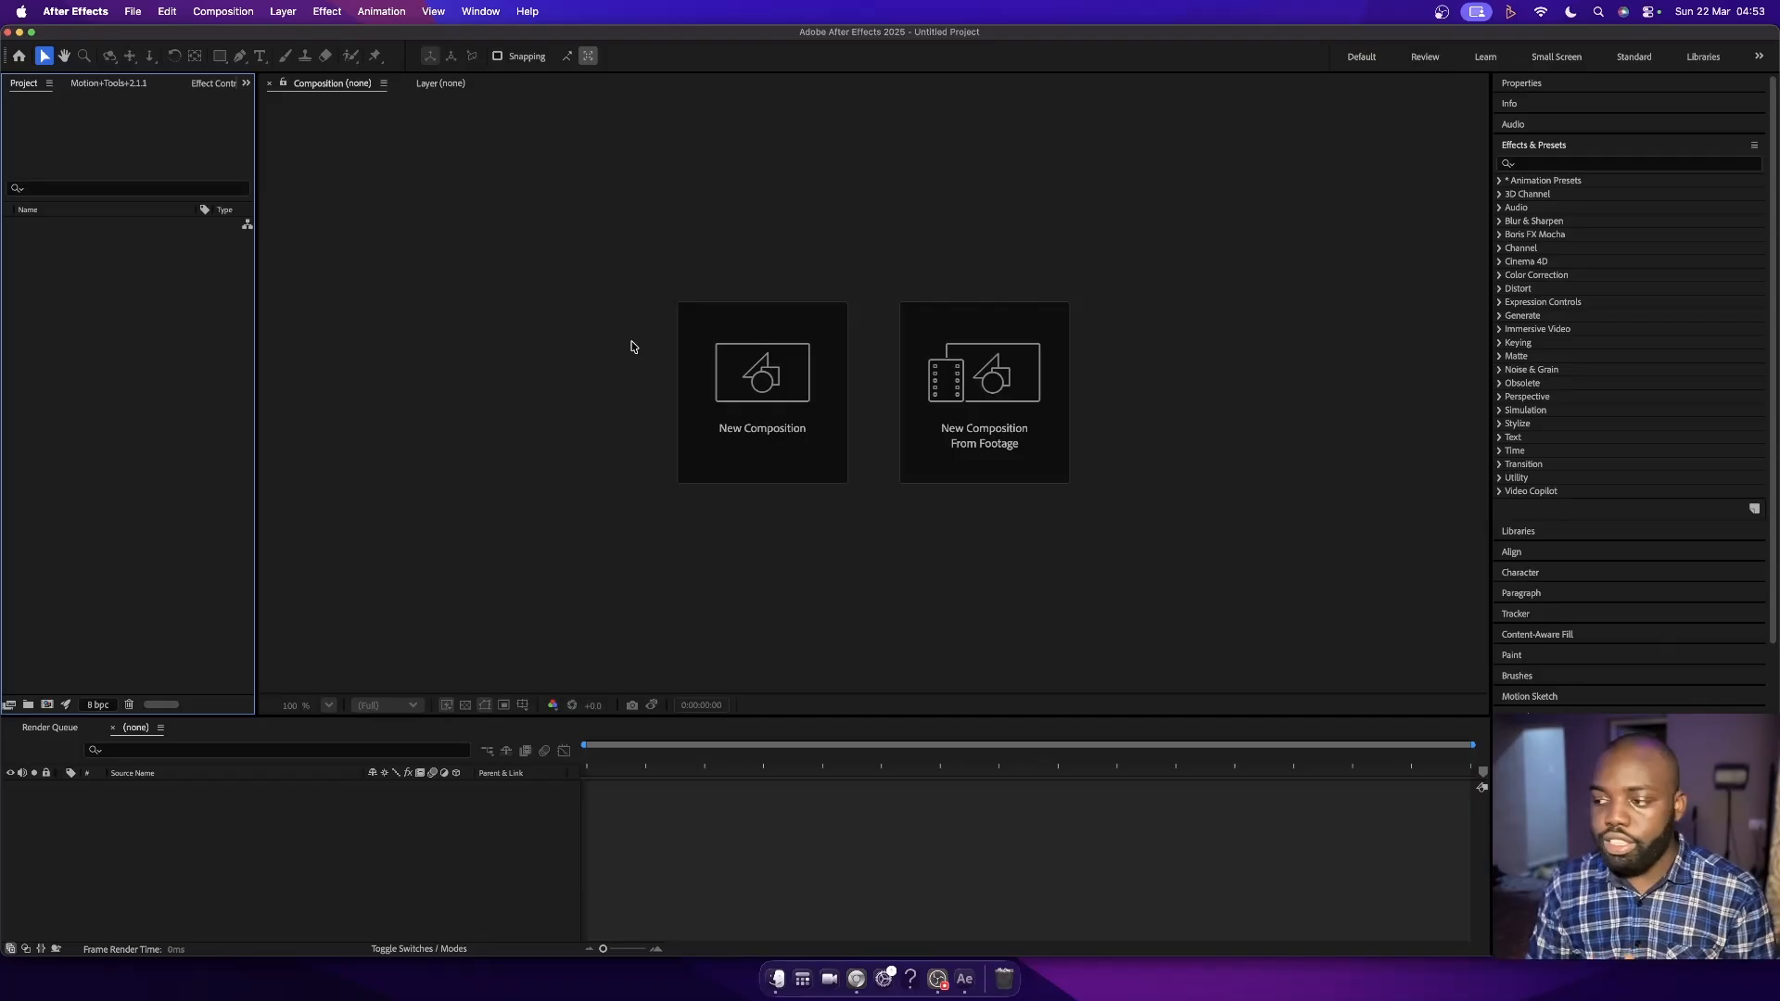
pyautogui.click(779, 399)
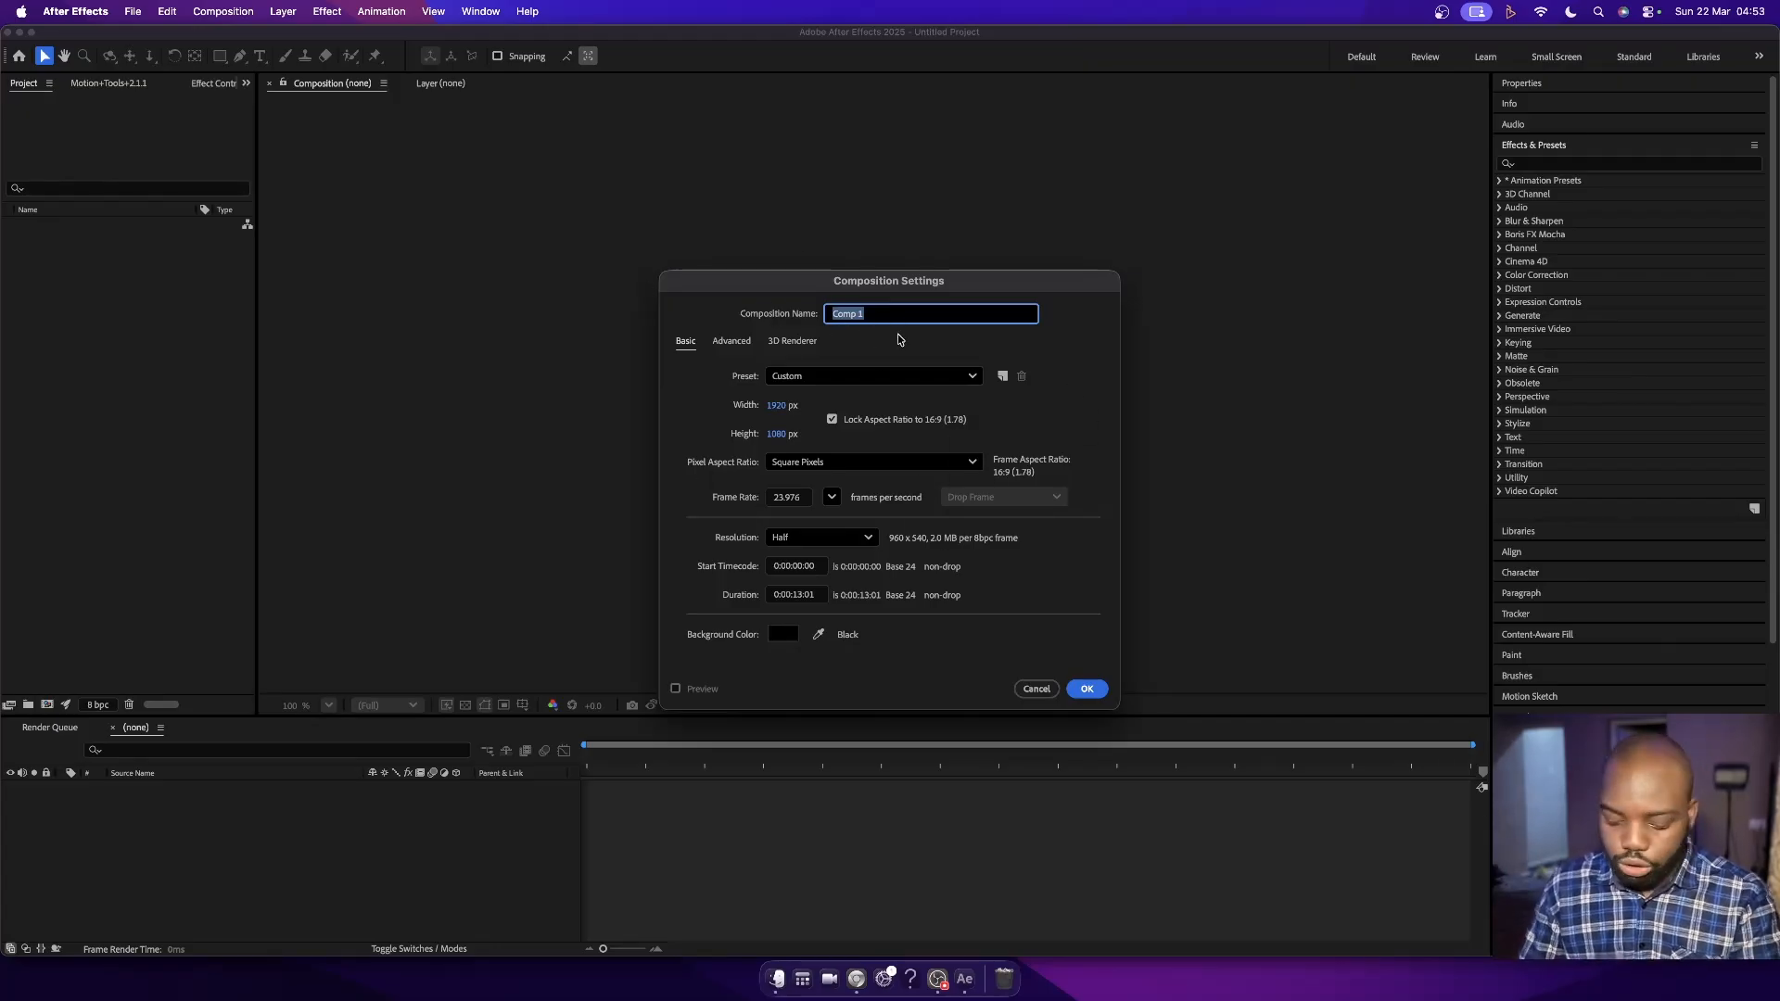
pyautogui.press('BackSpace')
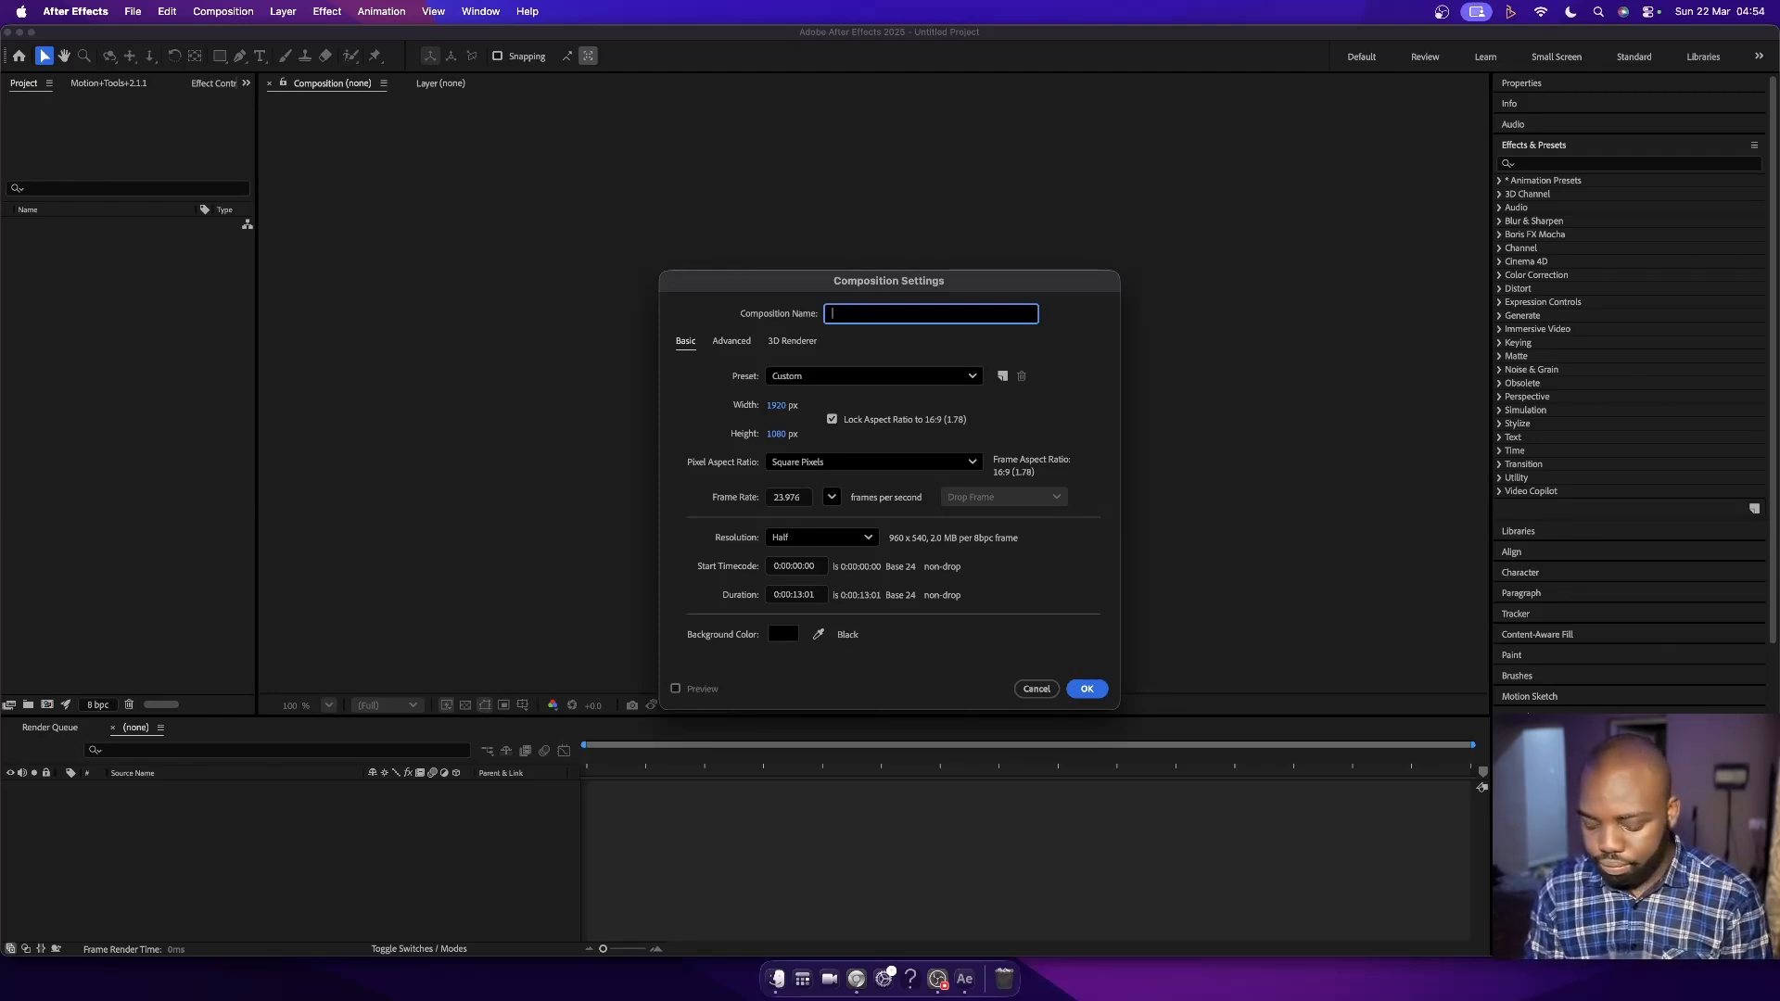
pyautogui.write('first')
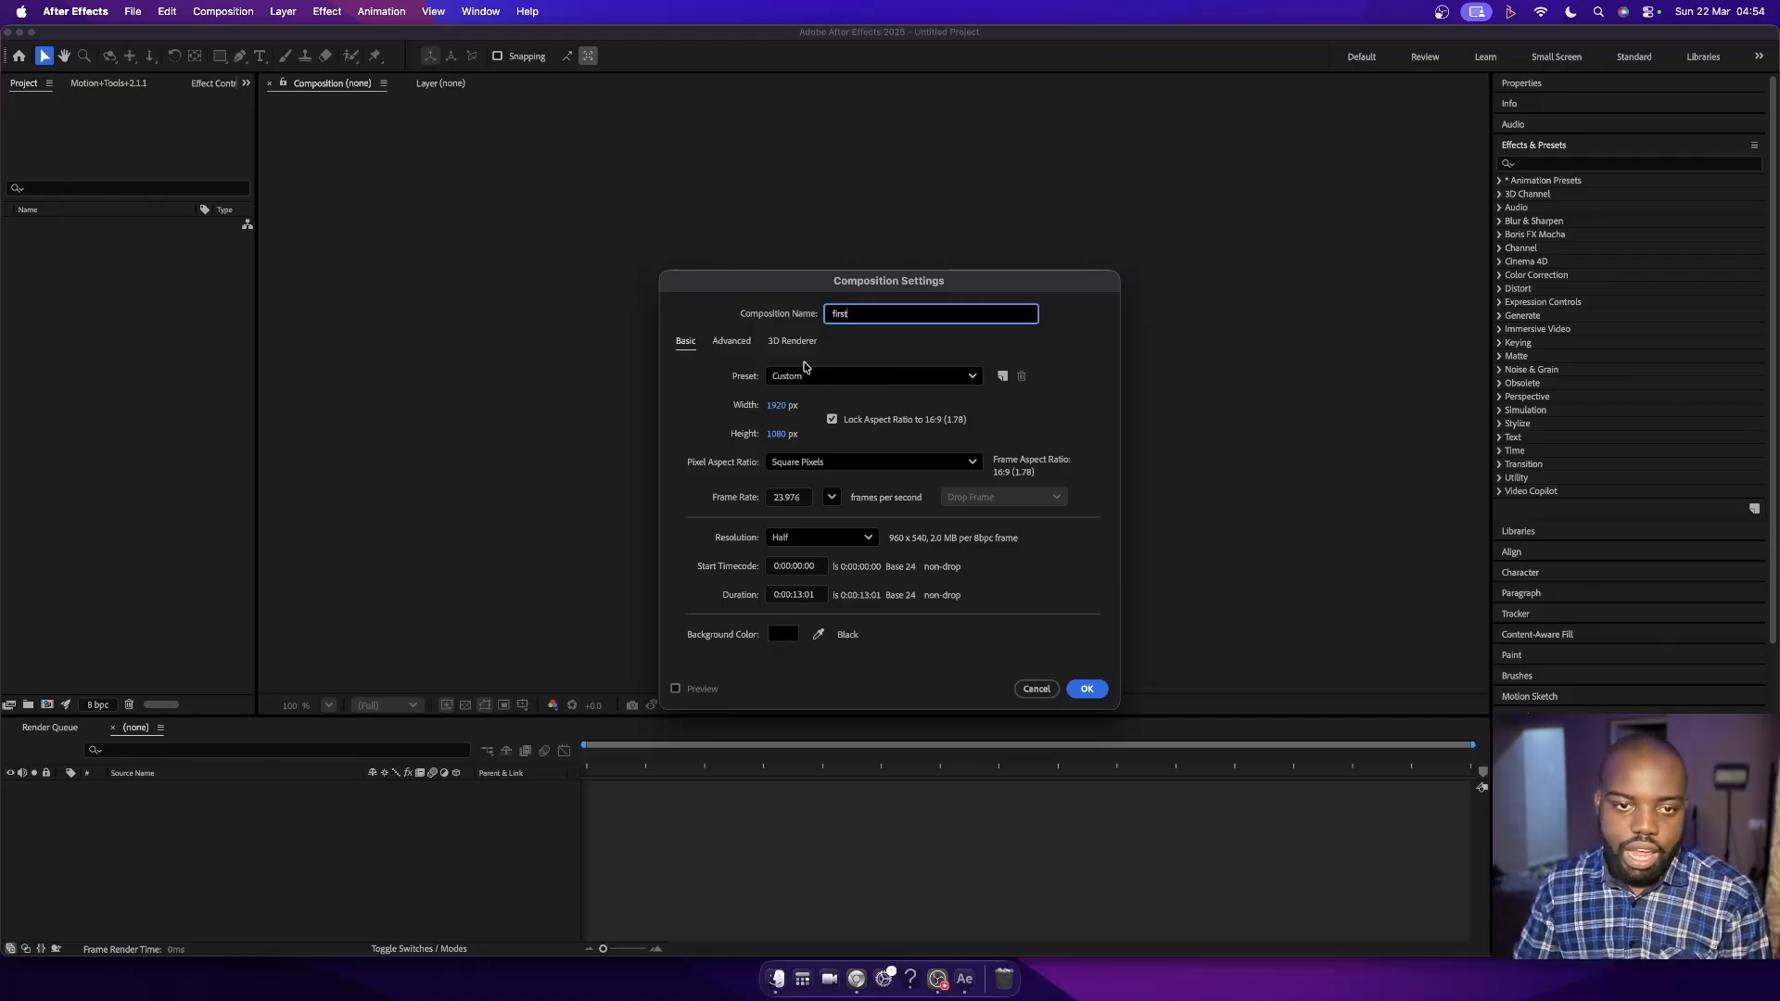
pyautogui.click(699, 383)
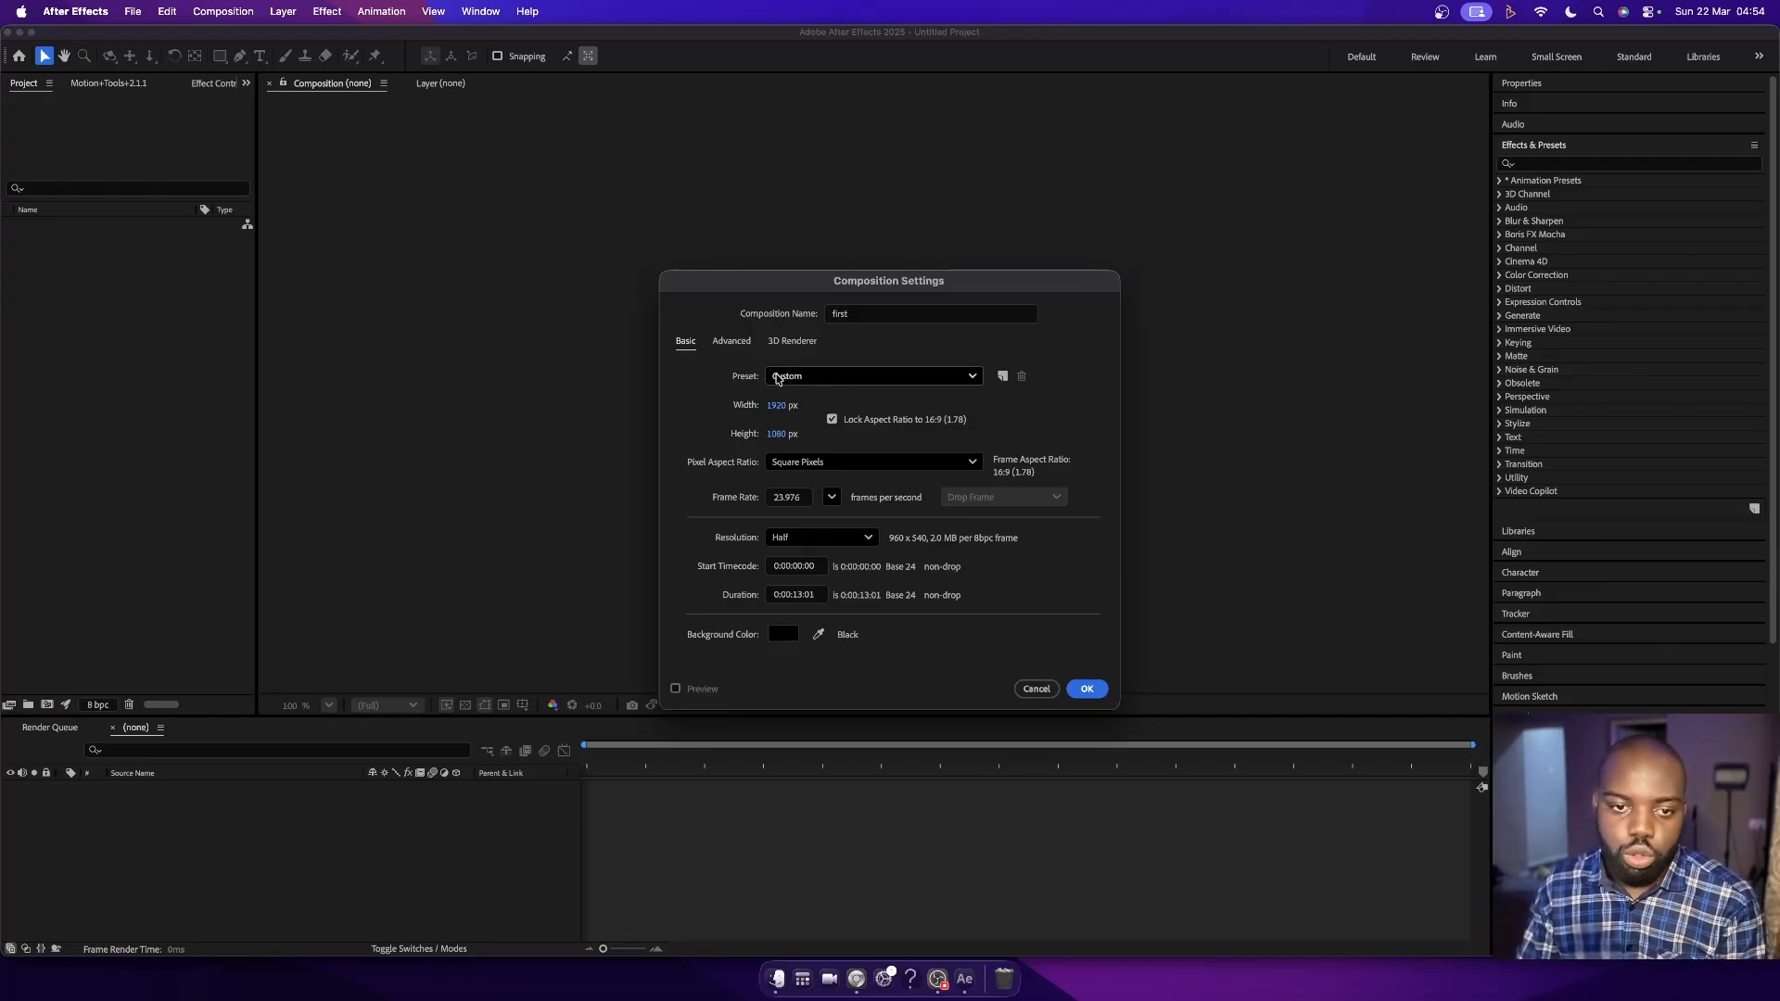
# - Try a 2030 px composition width with the aspect ratio unlocked, and replace it with the HD 1920x1080 29.97 fps preset
pyautogui.click(809, 381)
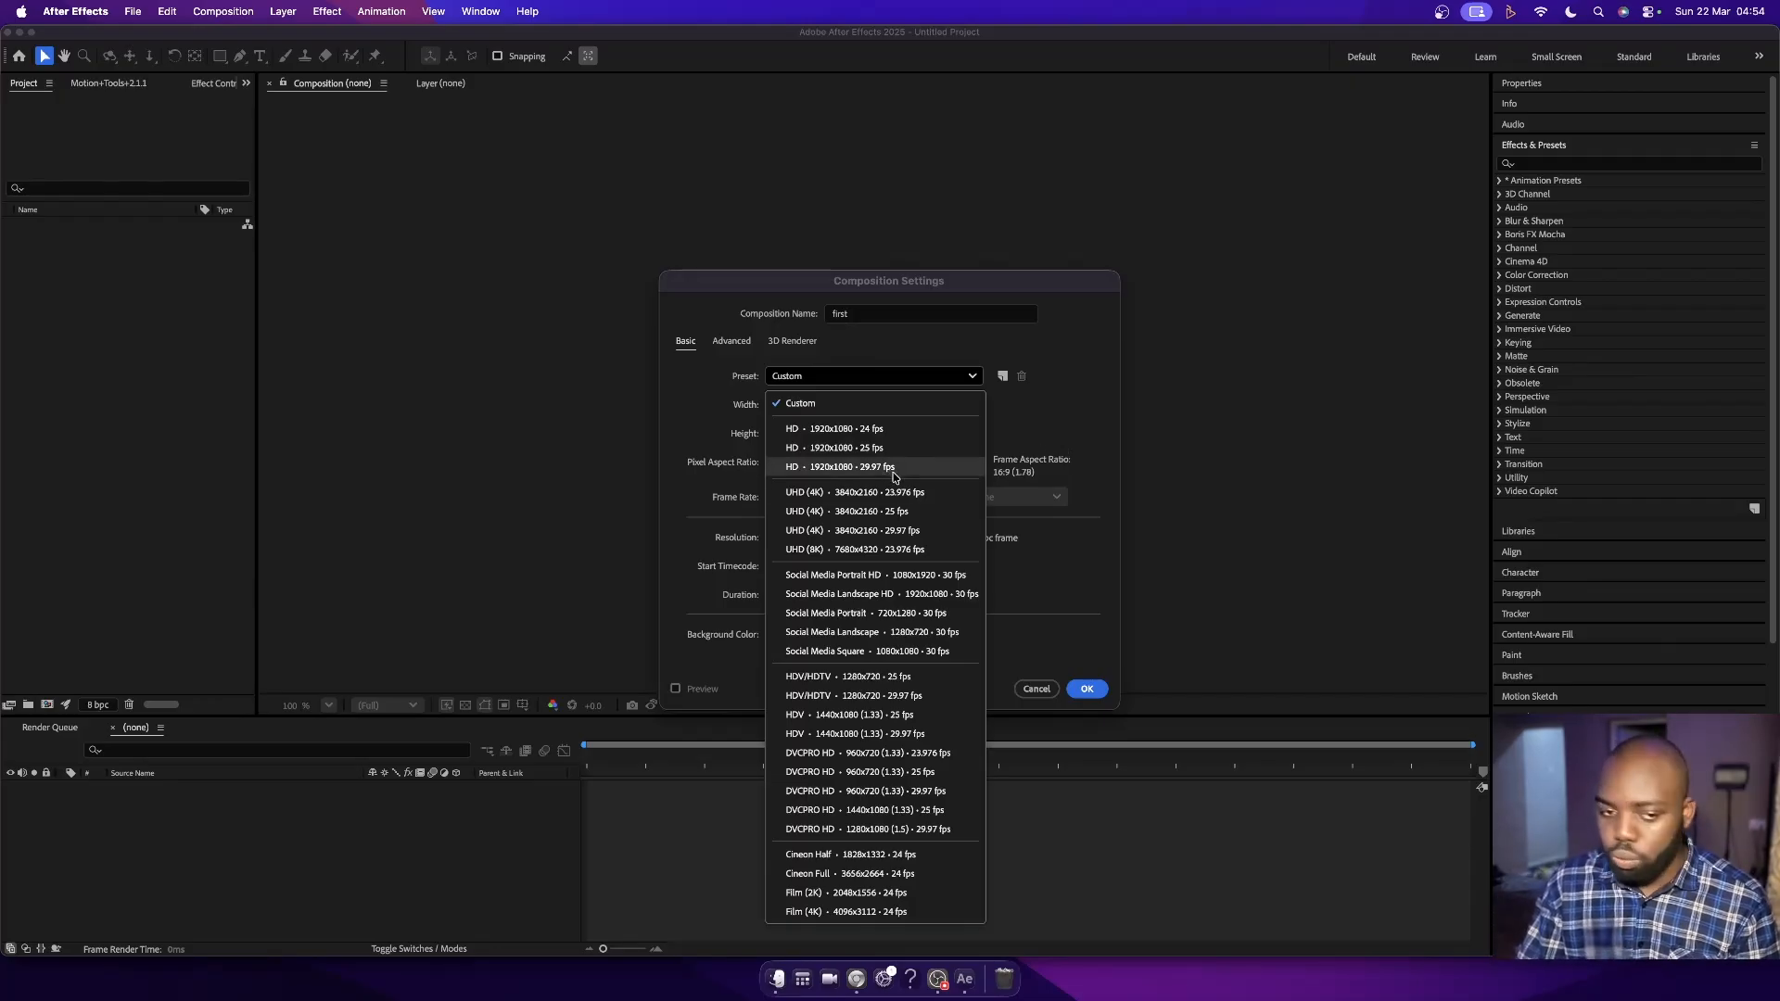
pyautogui.click(1047, 451)
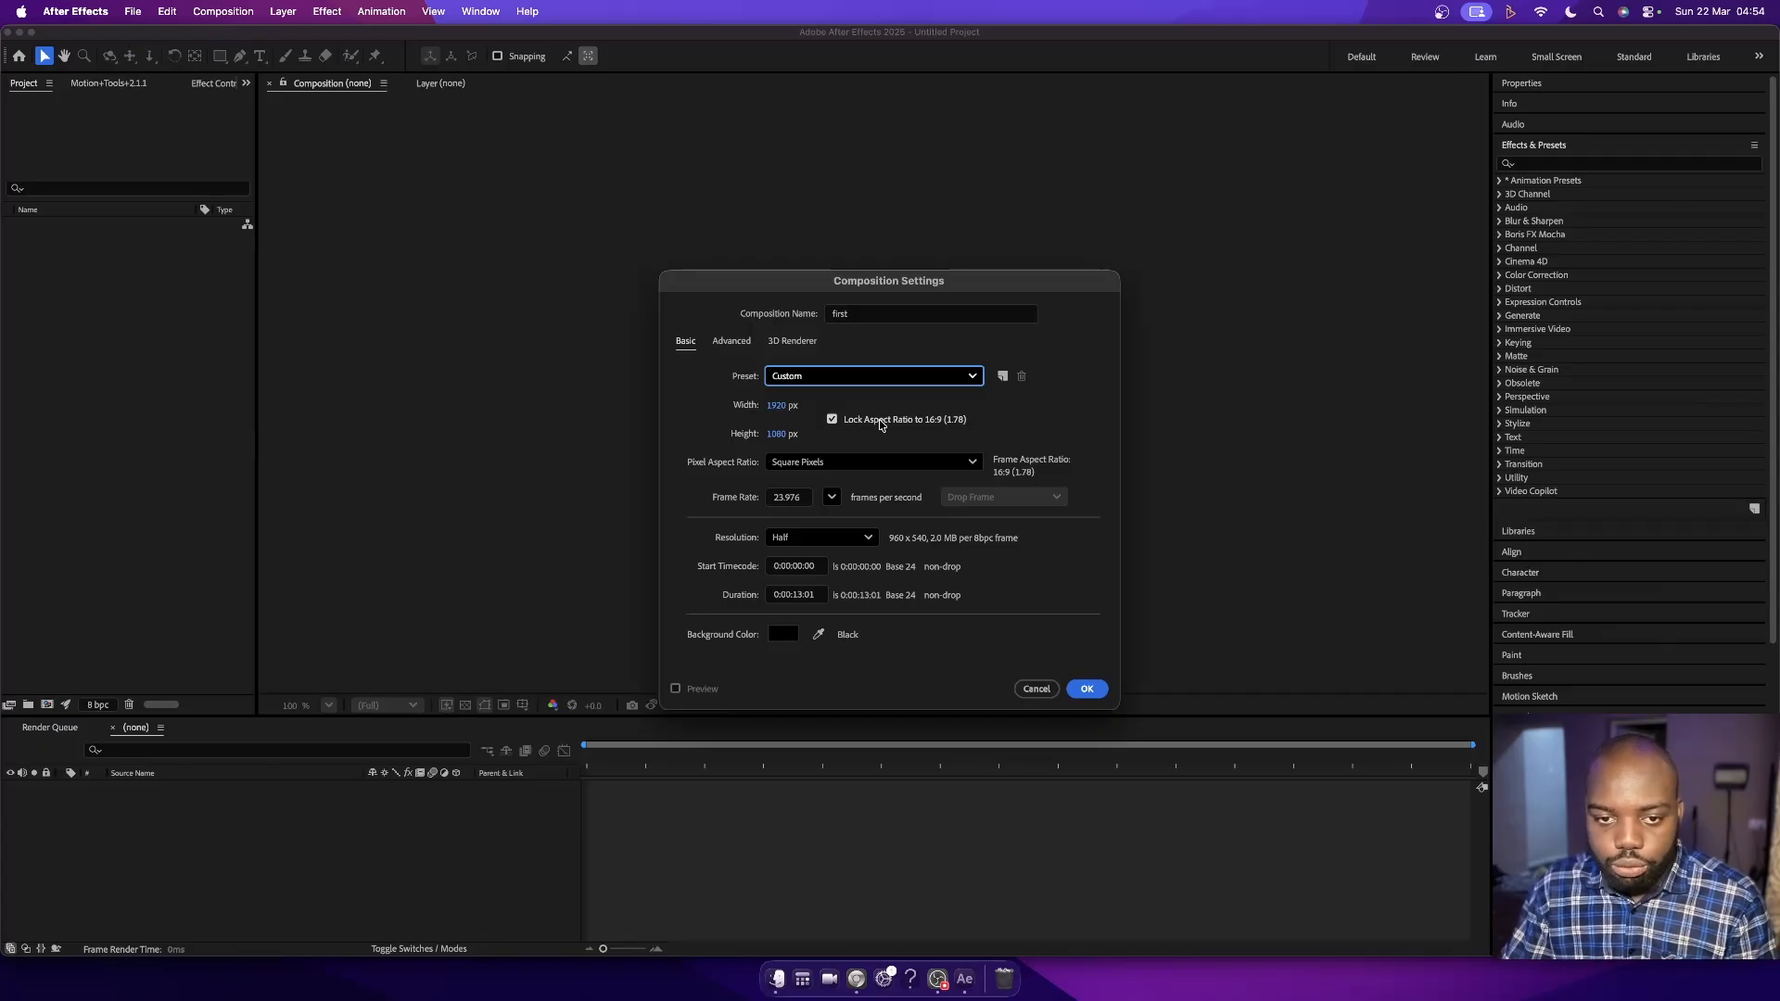
pyautogui.click(833, 420)
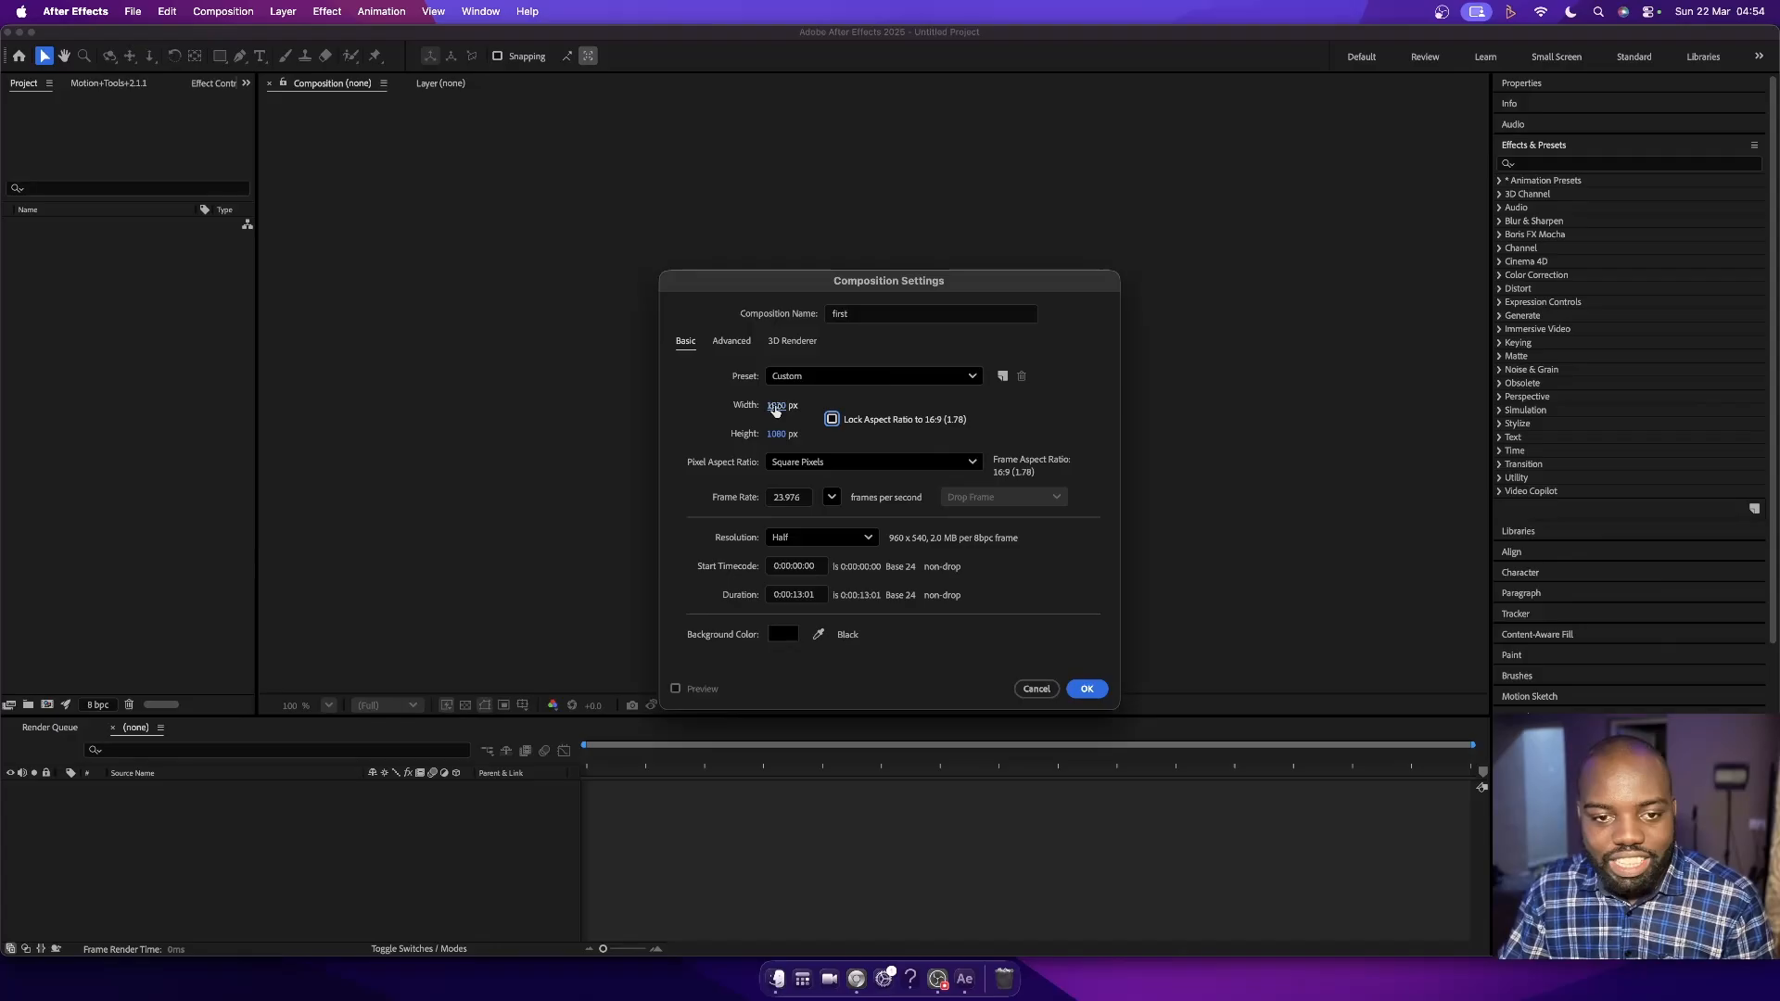
pyautogui.moveTo(777, 407); pyautogui.dragTo(860, 402)
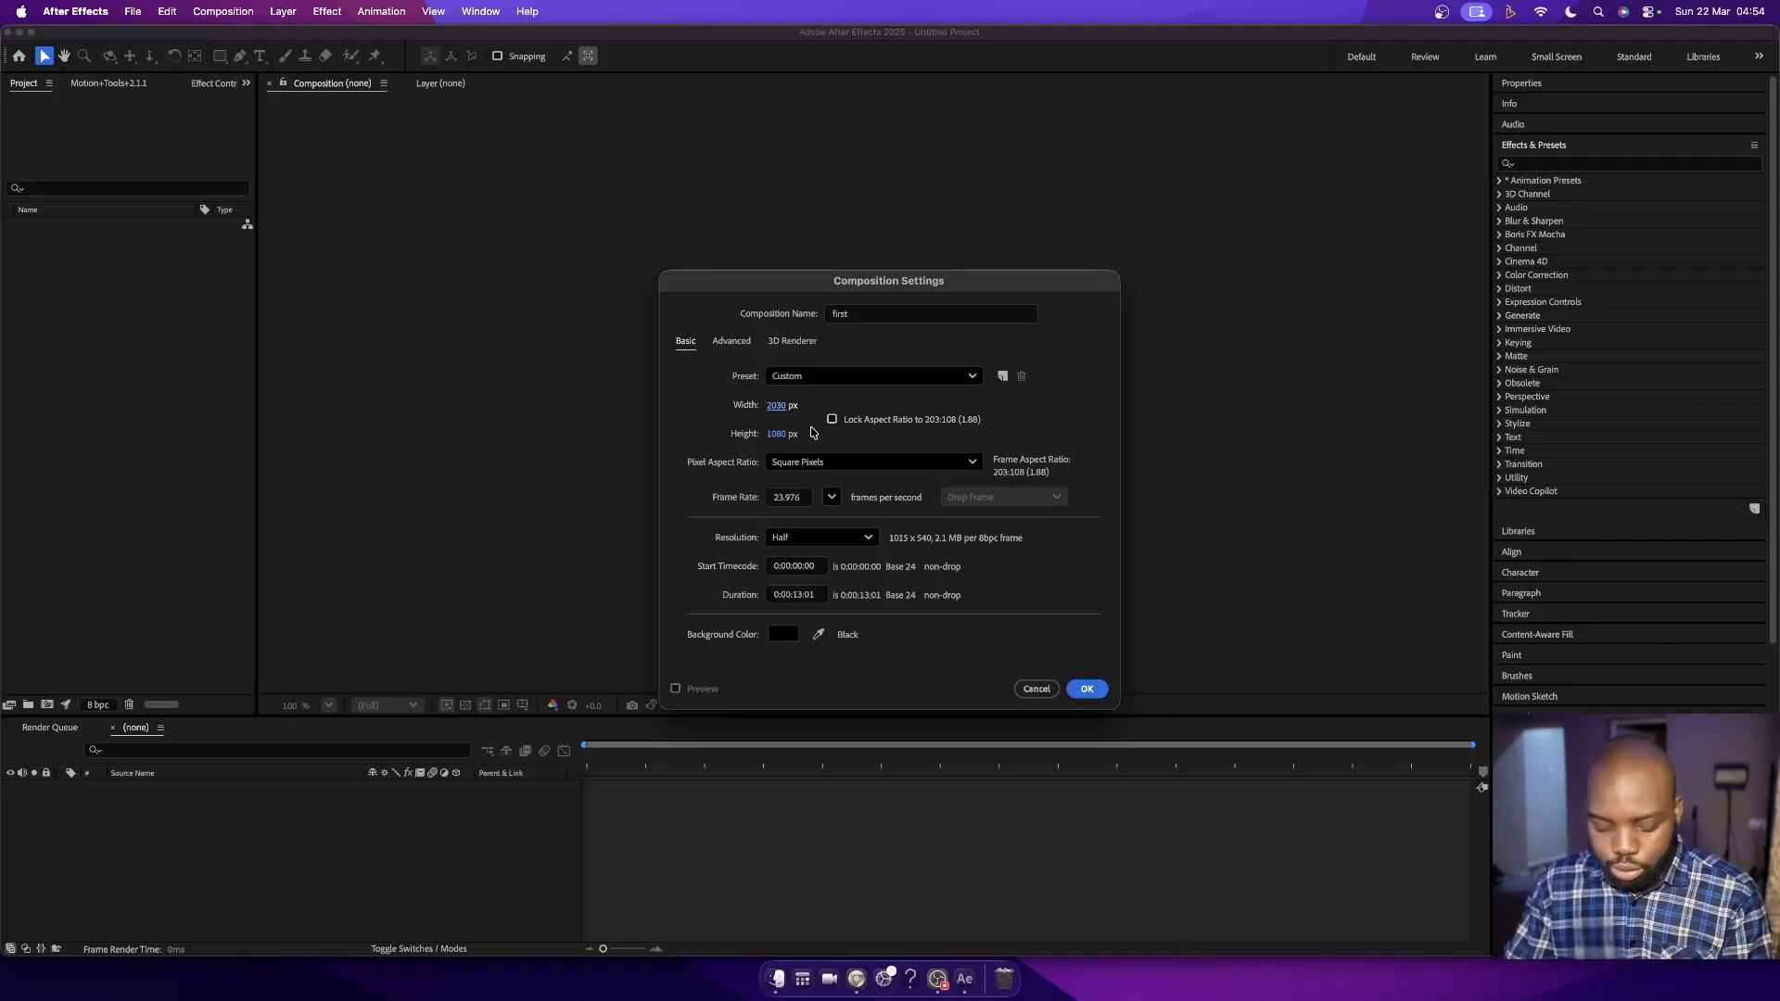
pyautogui.click(839, 379)
pyautogui.click(837, 467)
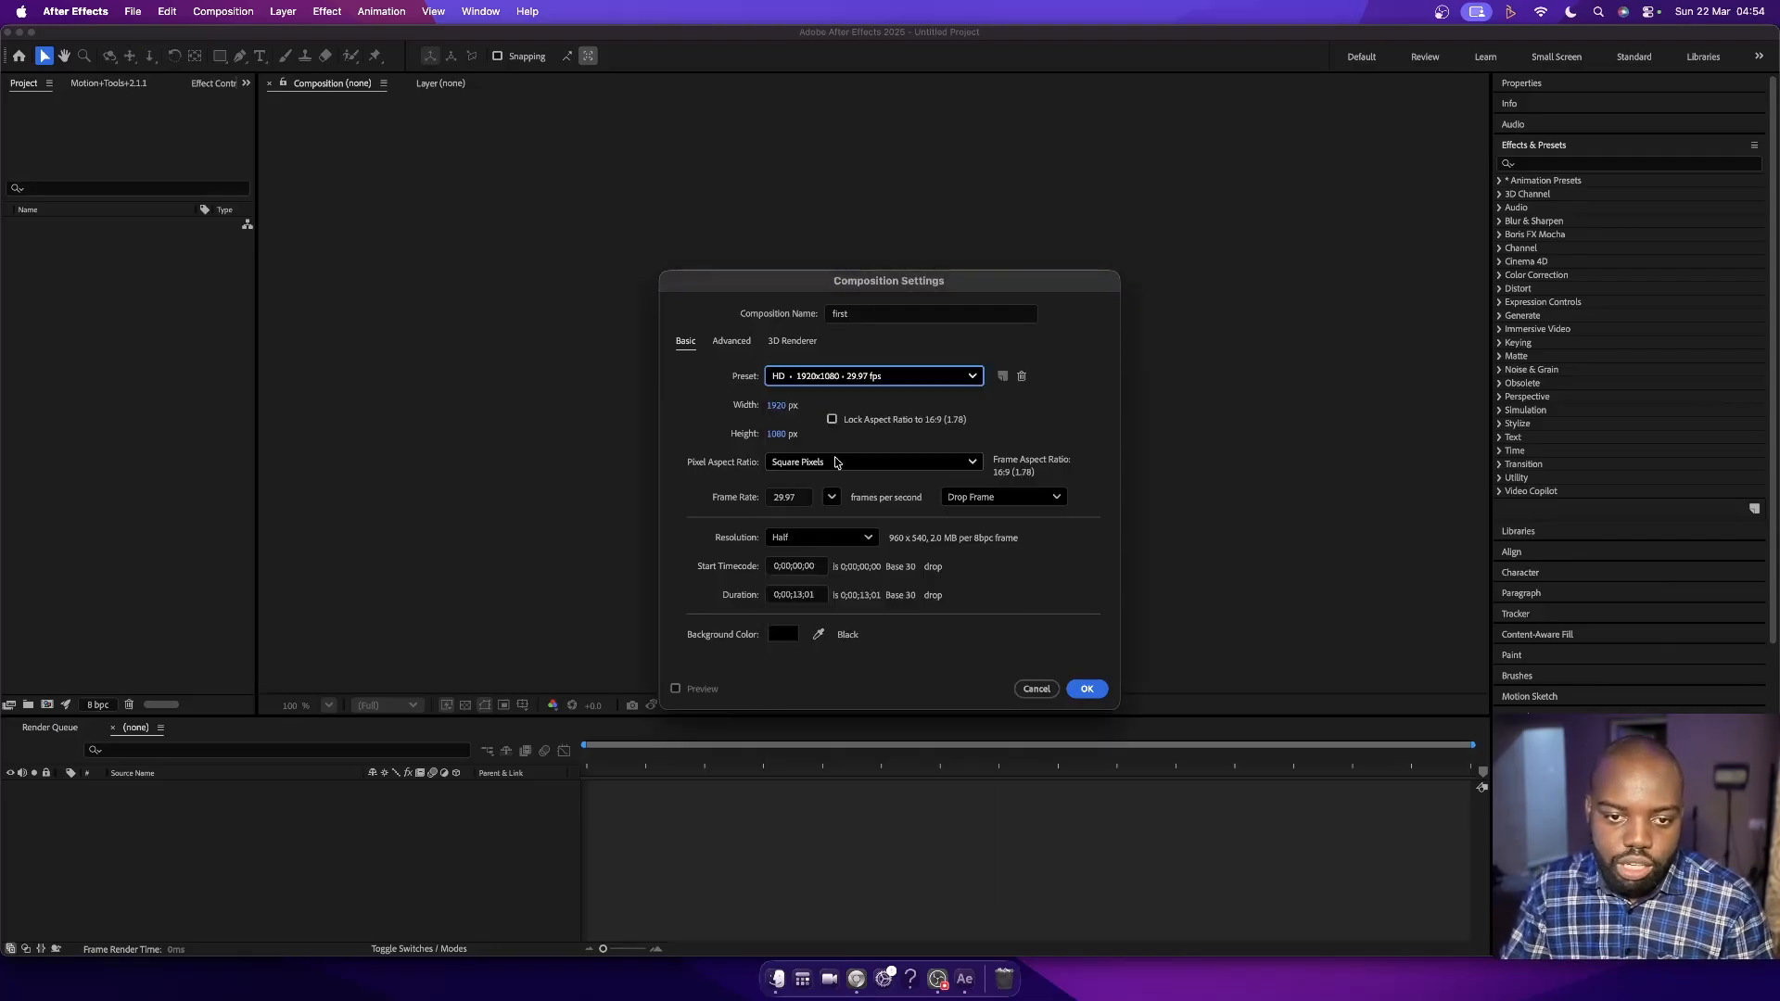
# - Lock the aspect ratio to 16:9, try a 2036 px width, and reapply the HD 1920x1080 29.97 fps preset
pyautogui.click(830, 420)
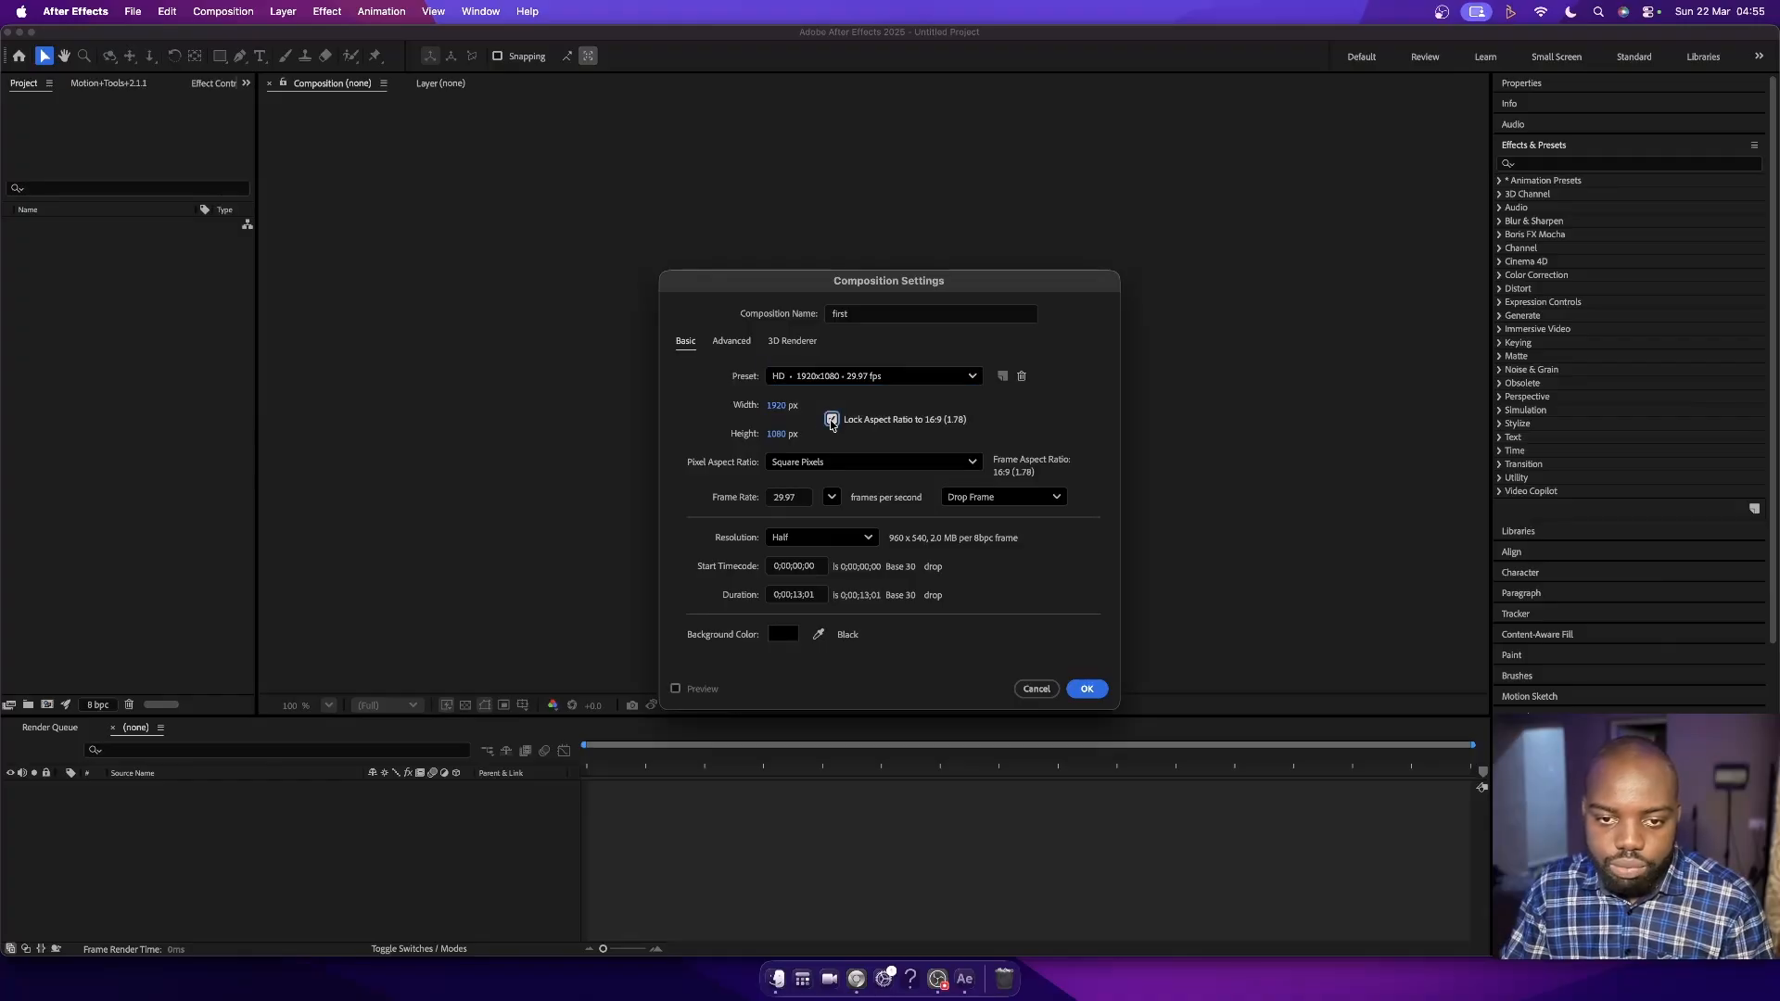
pyautogui.moveTo(777, 405); pyautogui.dragTo(902, 425)
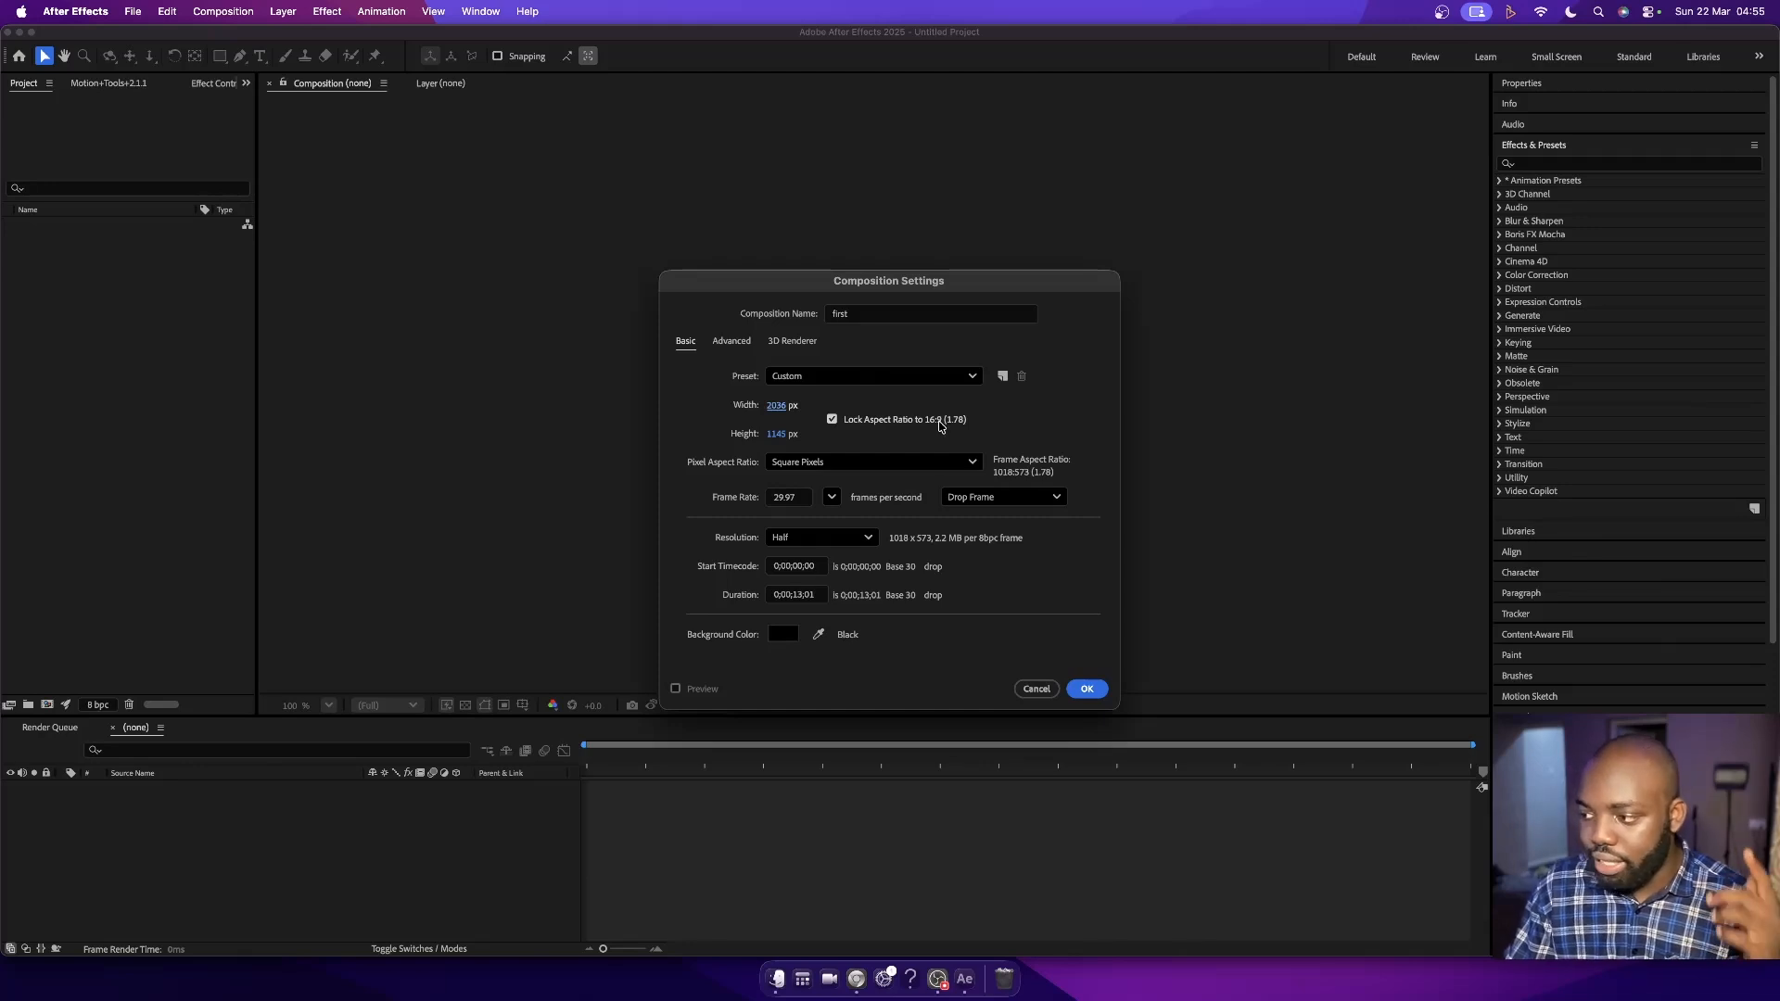
pyautogui.click(849, 377)
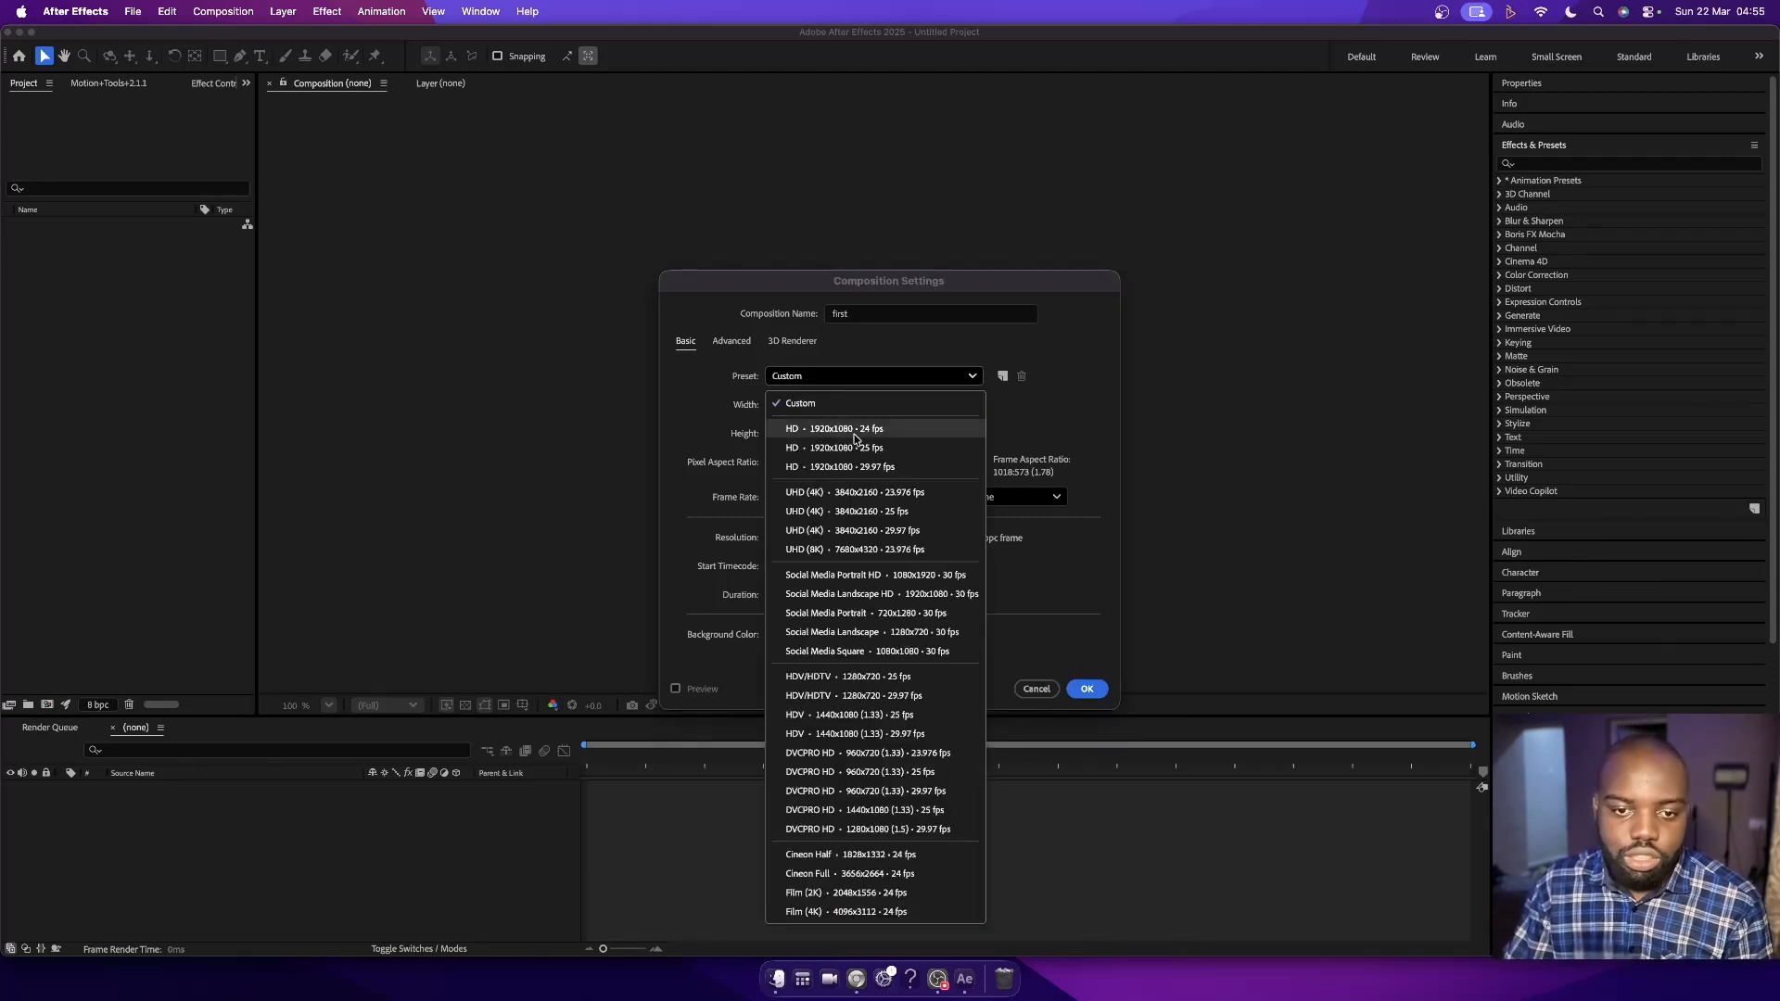
pyautogui.click(842, 465)
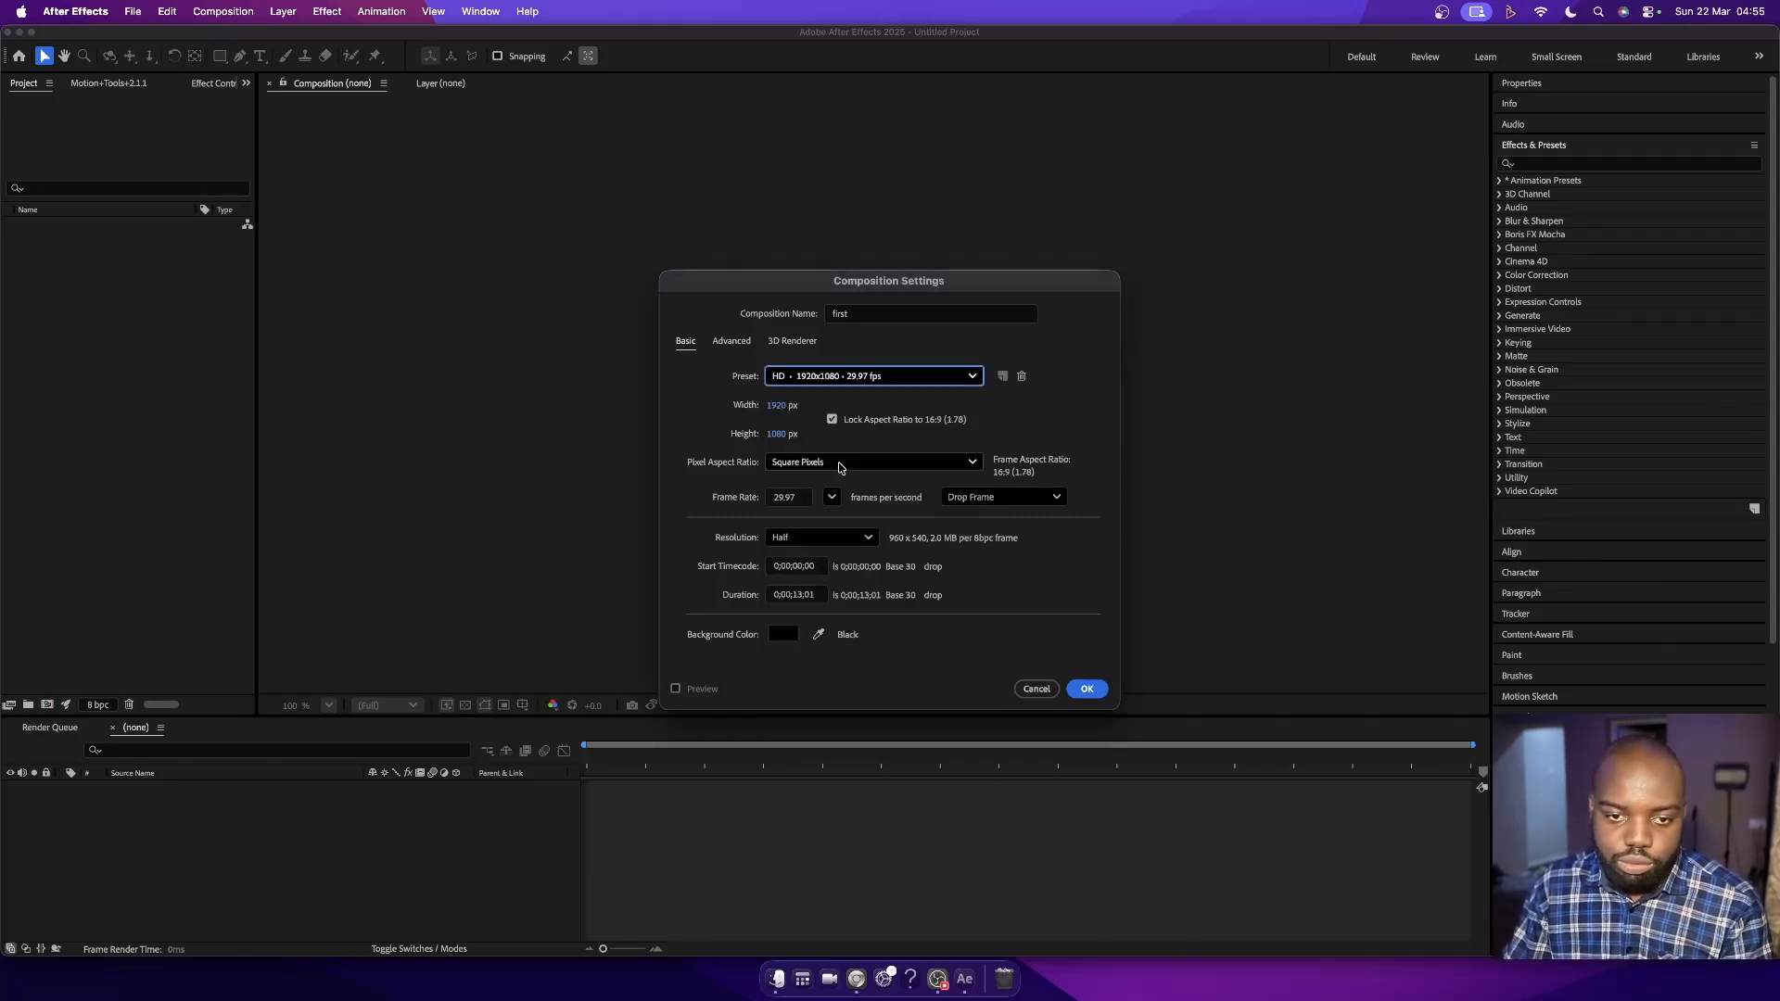
# - Apply the HD 1920x1080 24 fps preset to the composition and set its frame rate to 23.976 fps
pyautogui.click(835, 380)
pyautogui.click(853, 432)
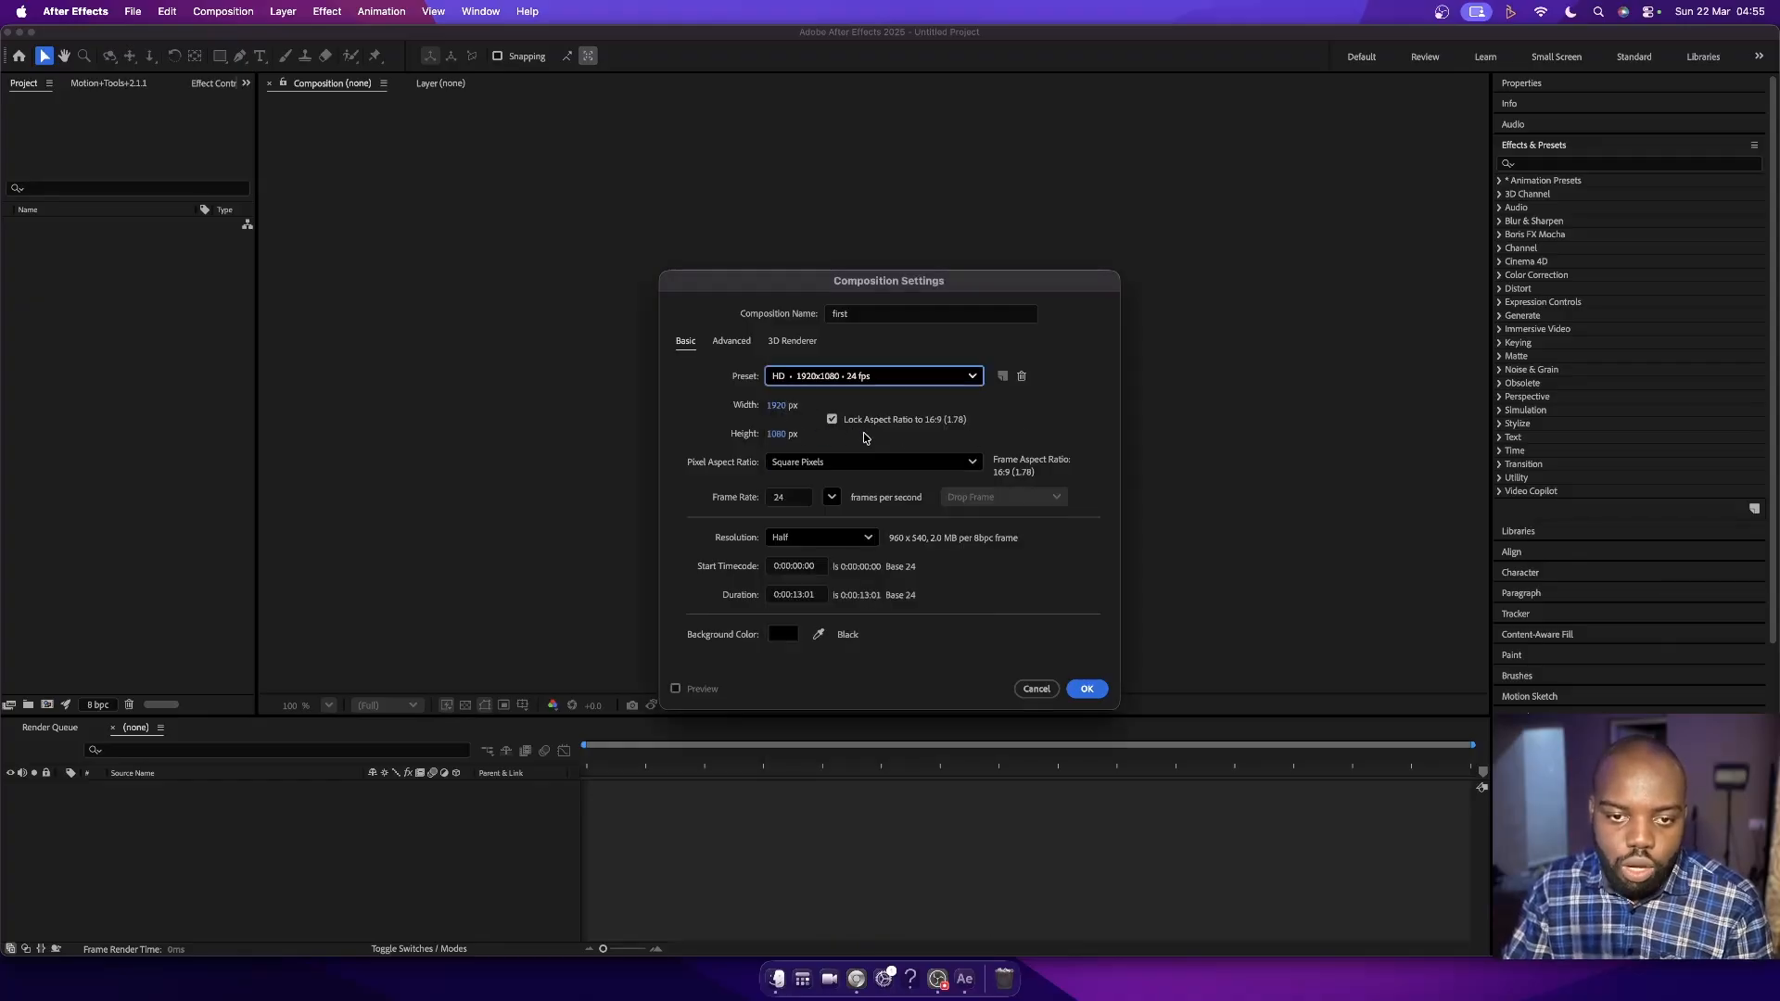
pyautogui.click(872, 380)
pyautogui.click(872, 380)
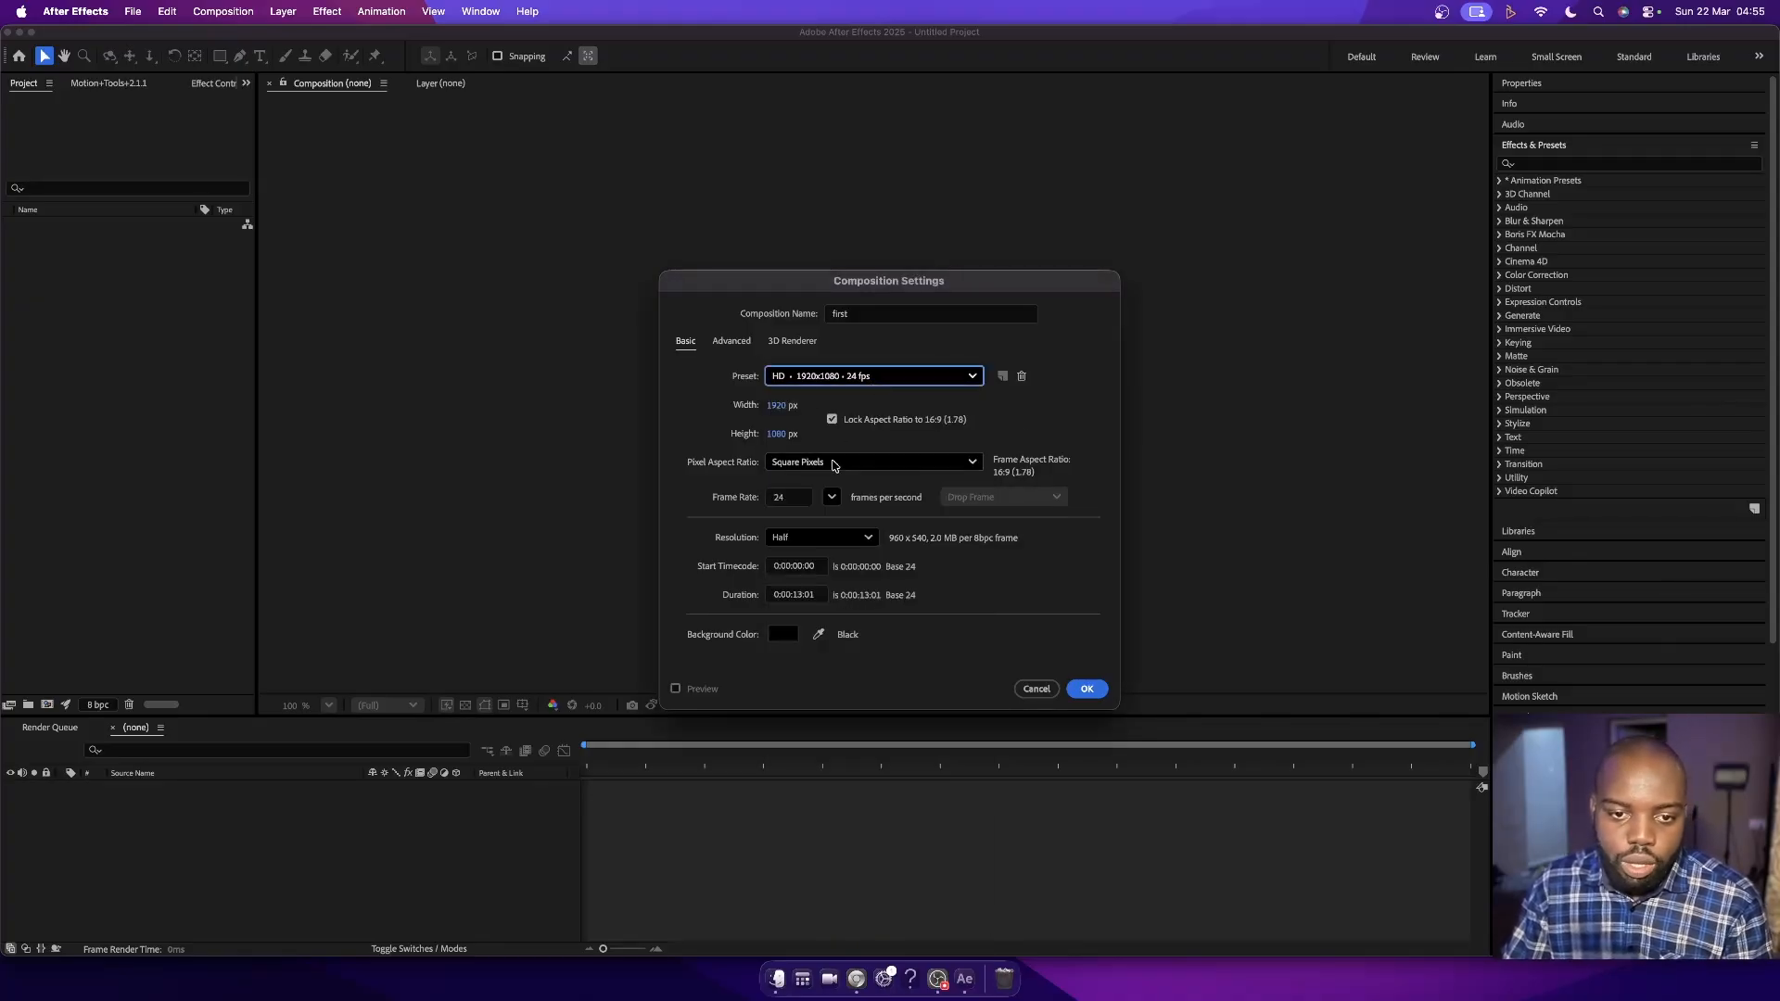
pyautogui.click(833, 498)
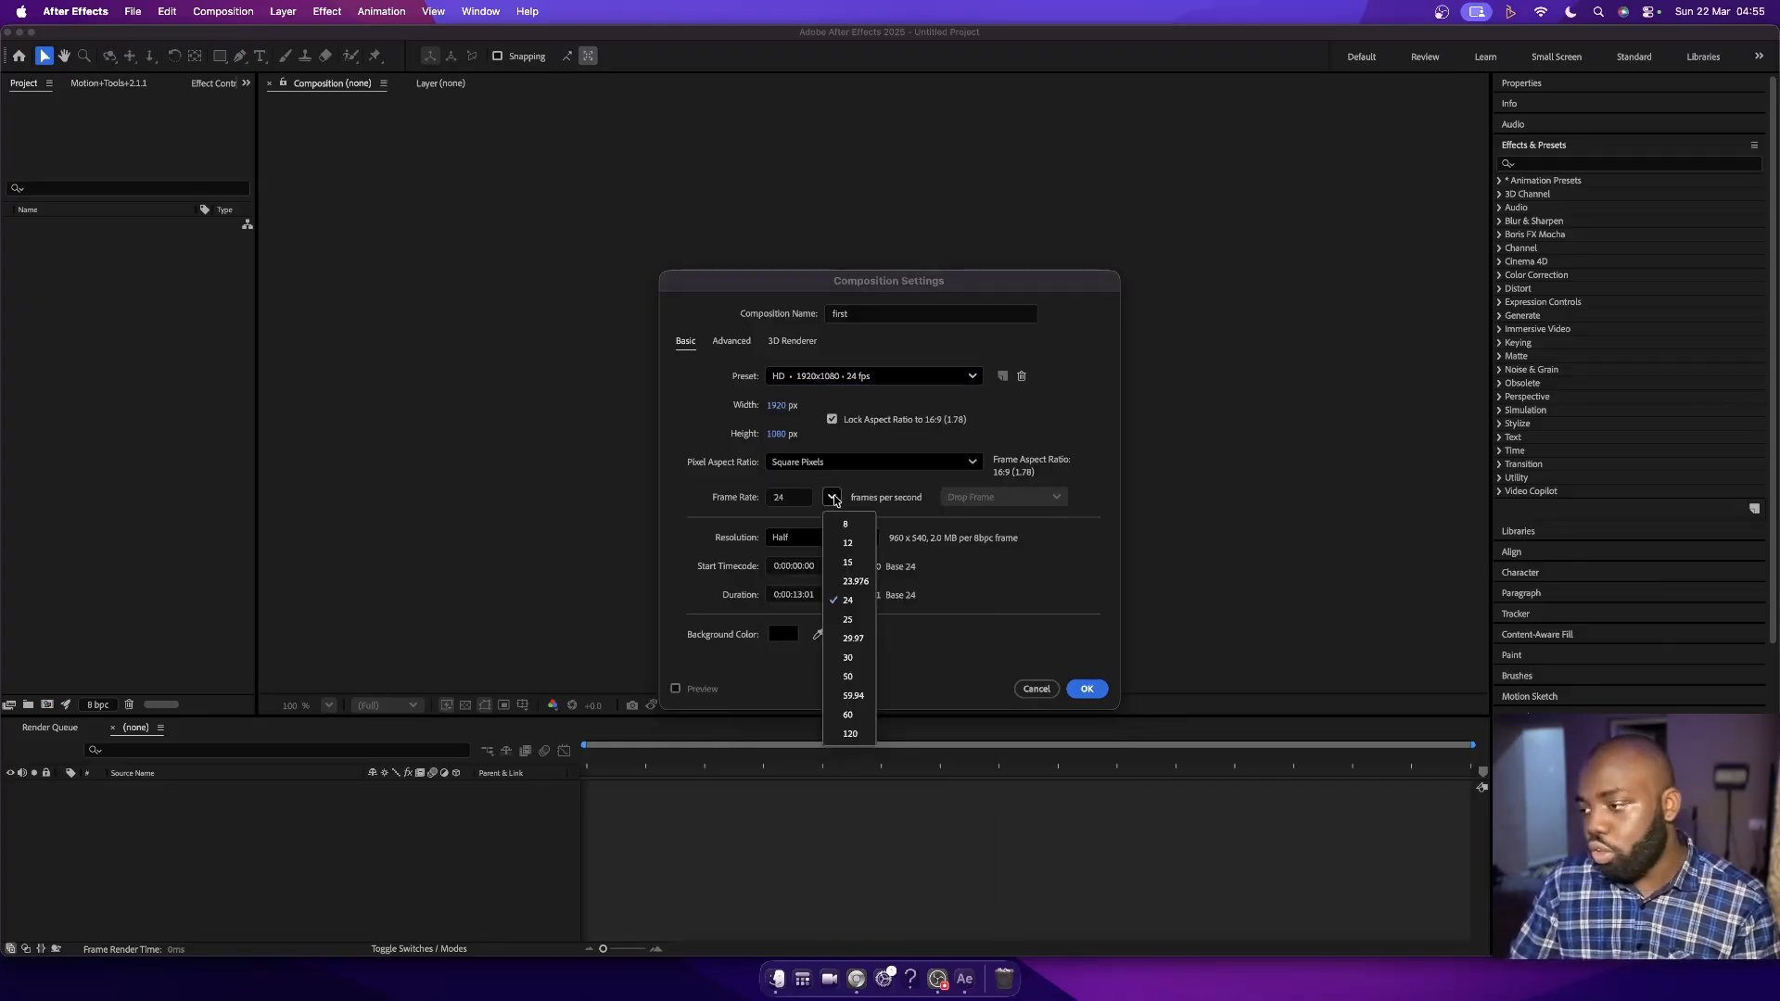
pyautogui.click(862, 584)
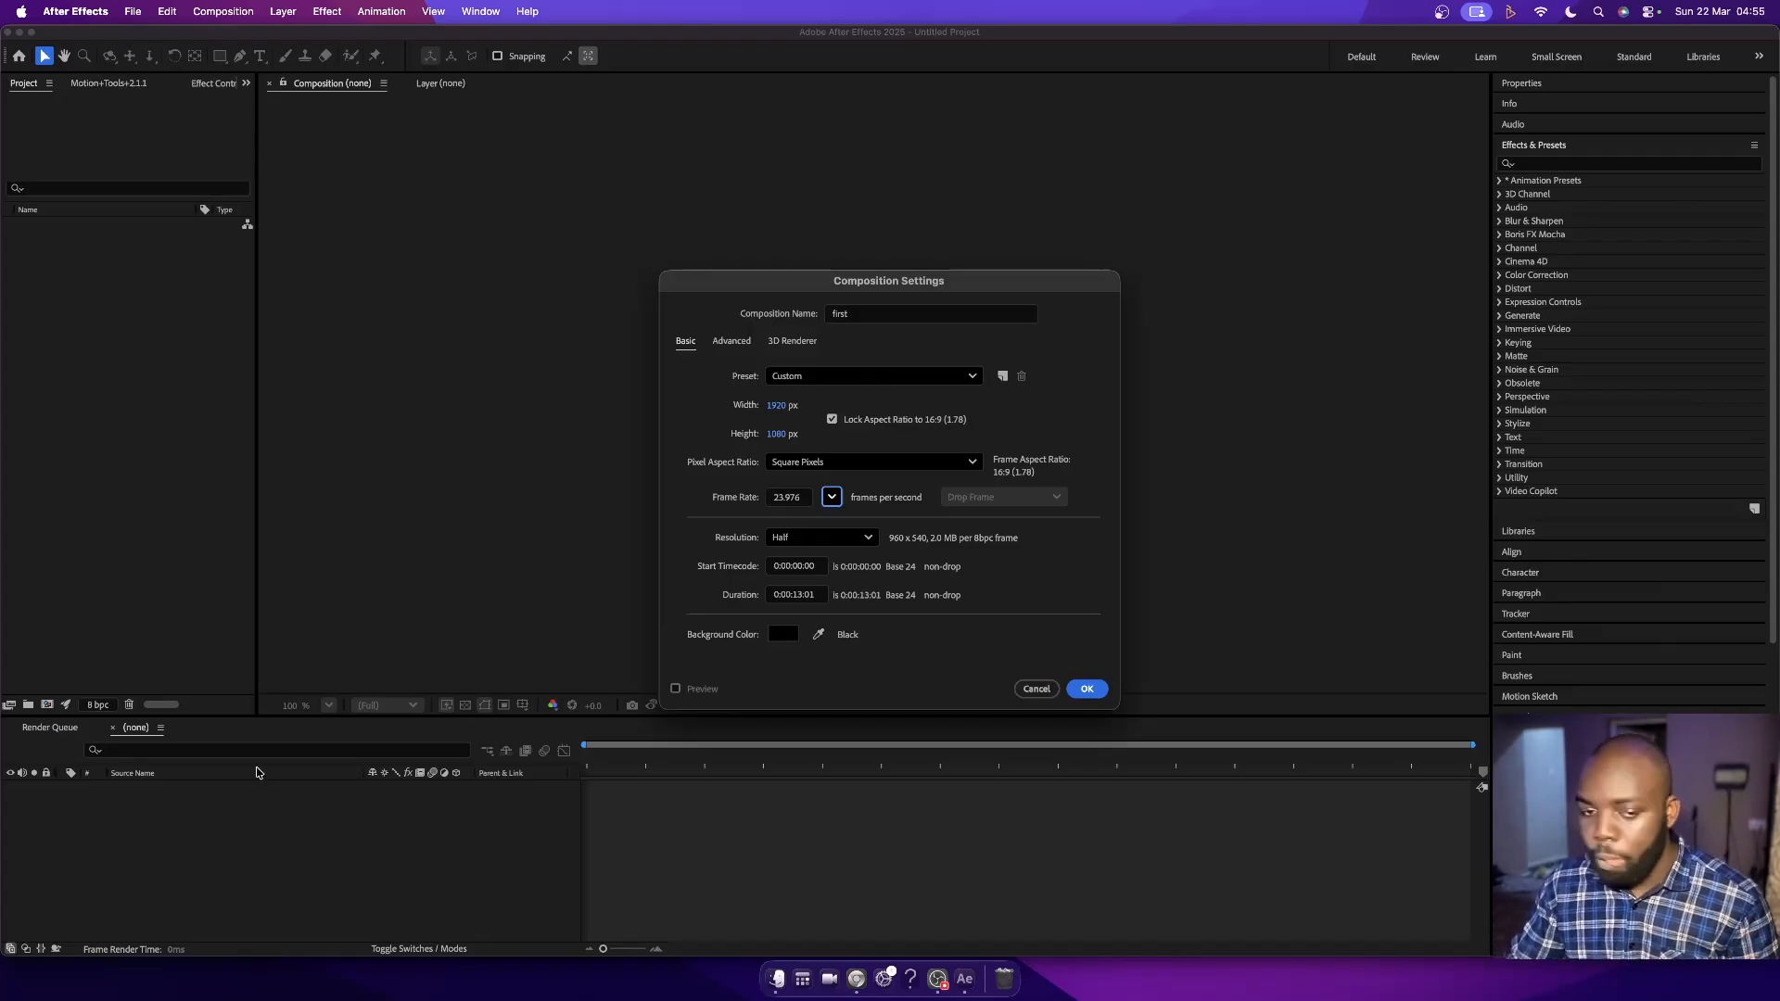
pyautogui.click(831, 499)
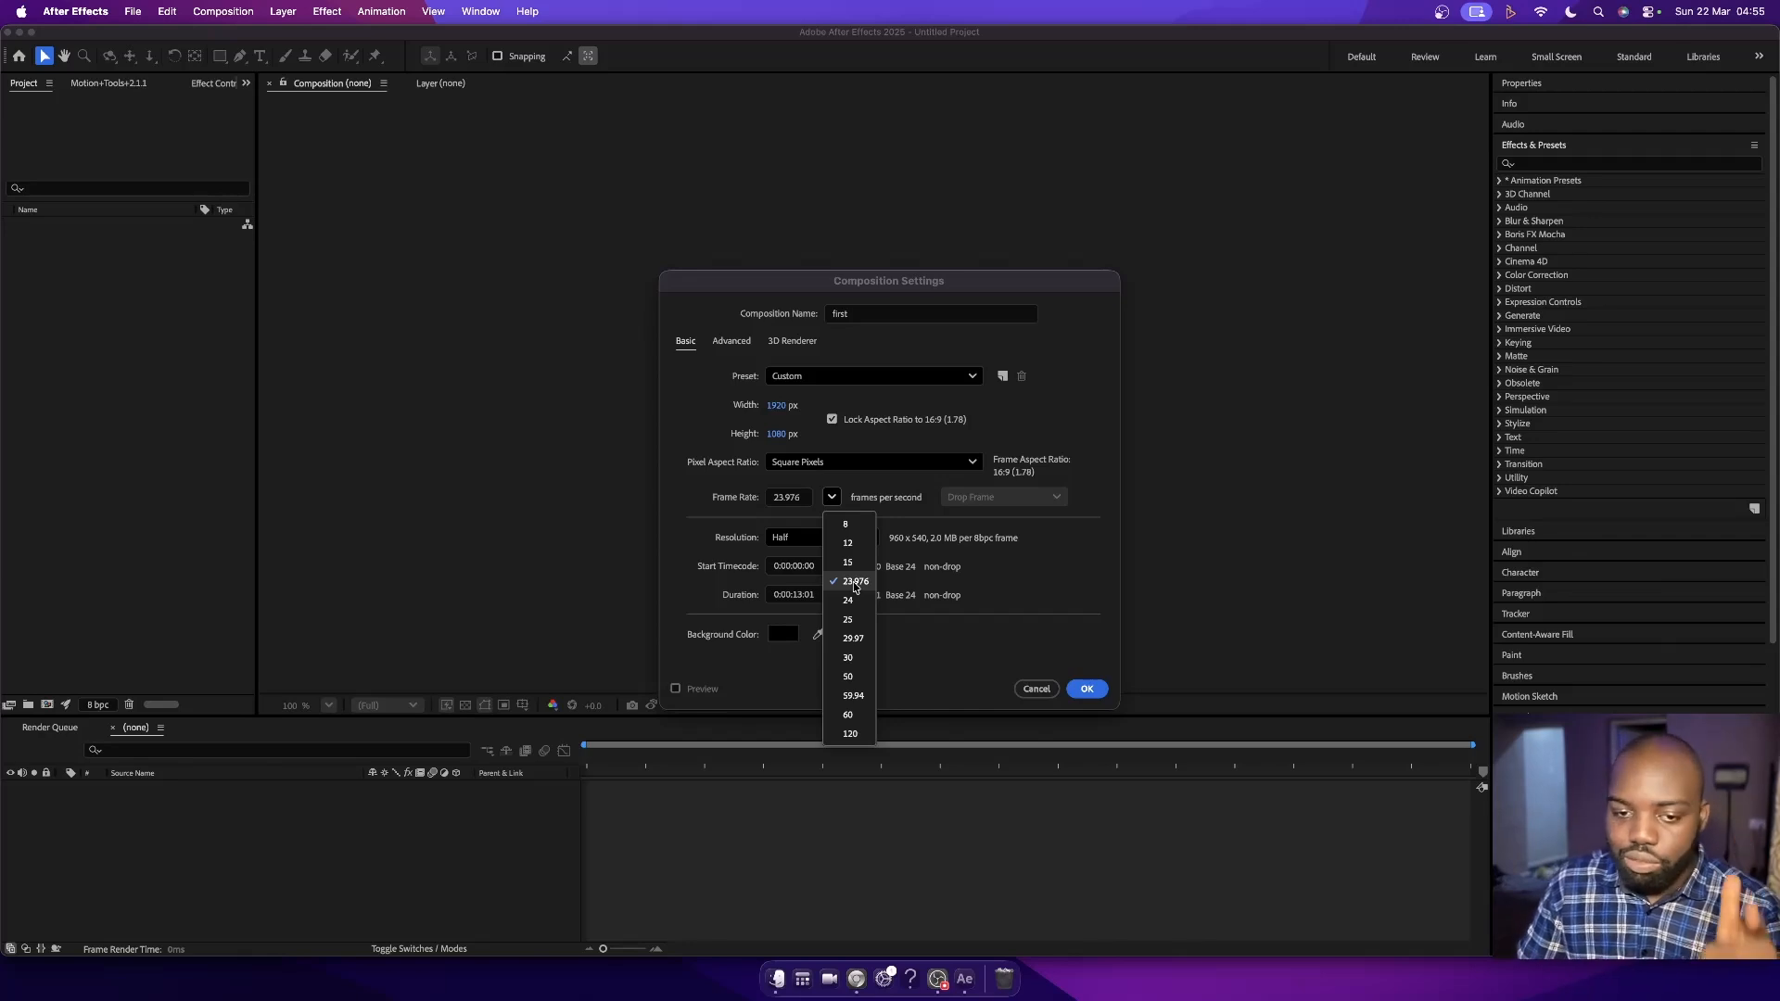
pyautogui.click(1060, 561)
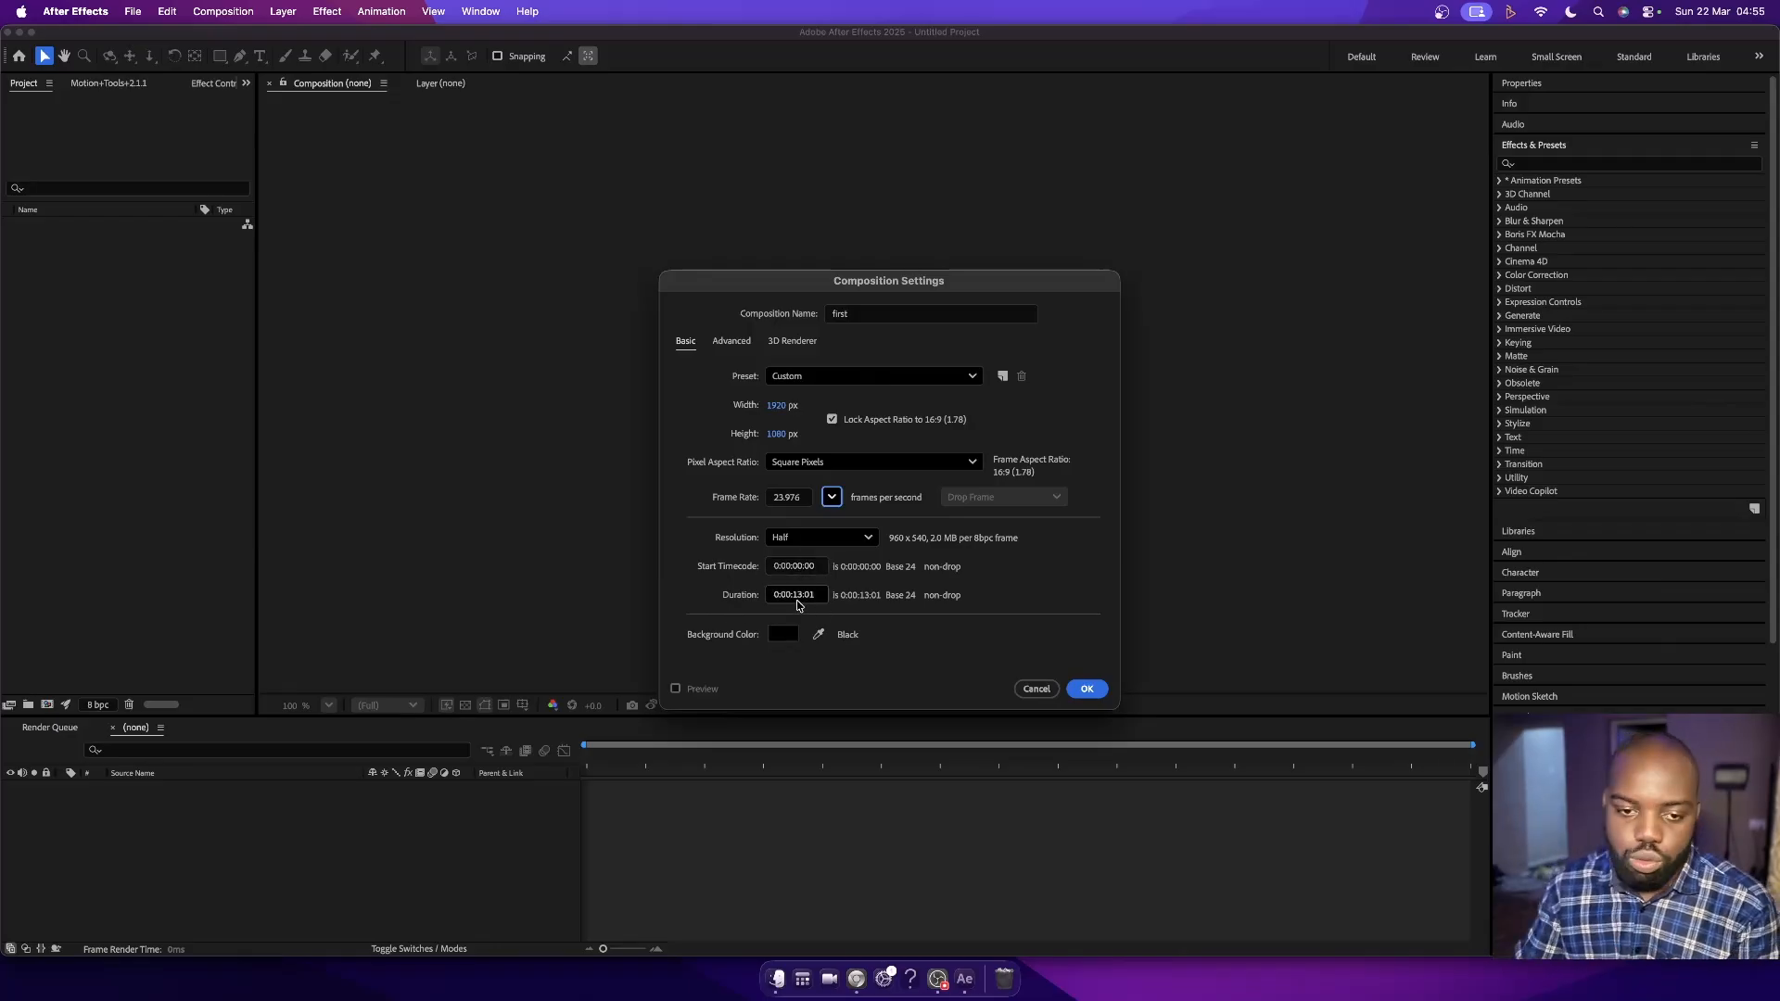
# - Create the composition with a duration of 0:00:30:01 and move the playhead to its end at 0:00:30:00
pyautogui.click(799, 596)
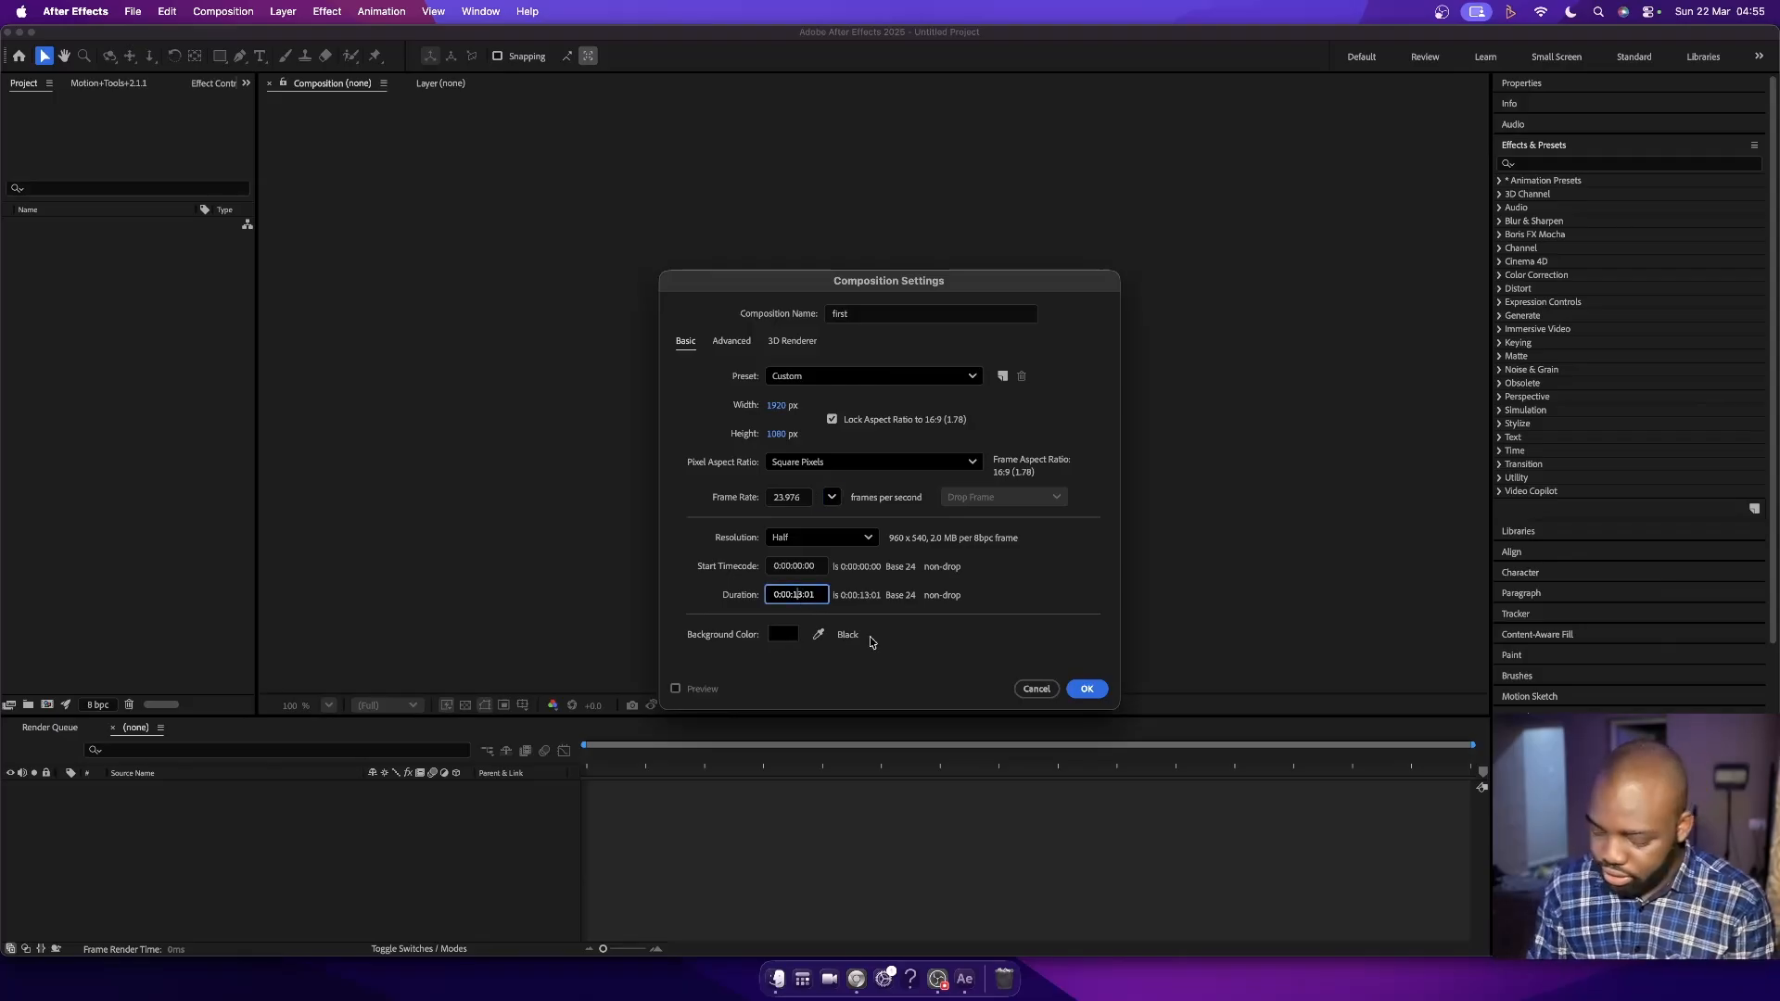
pyautogui.press('BackSpace')
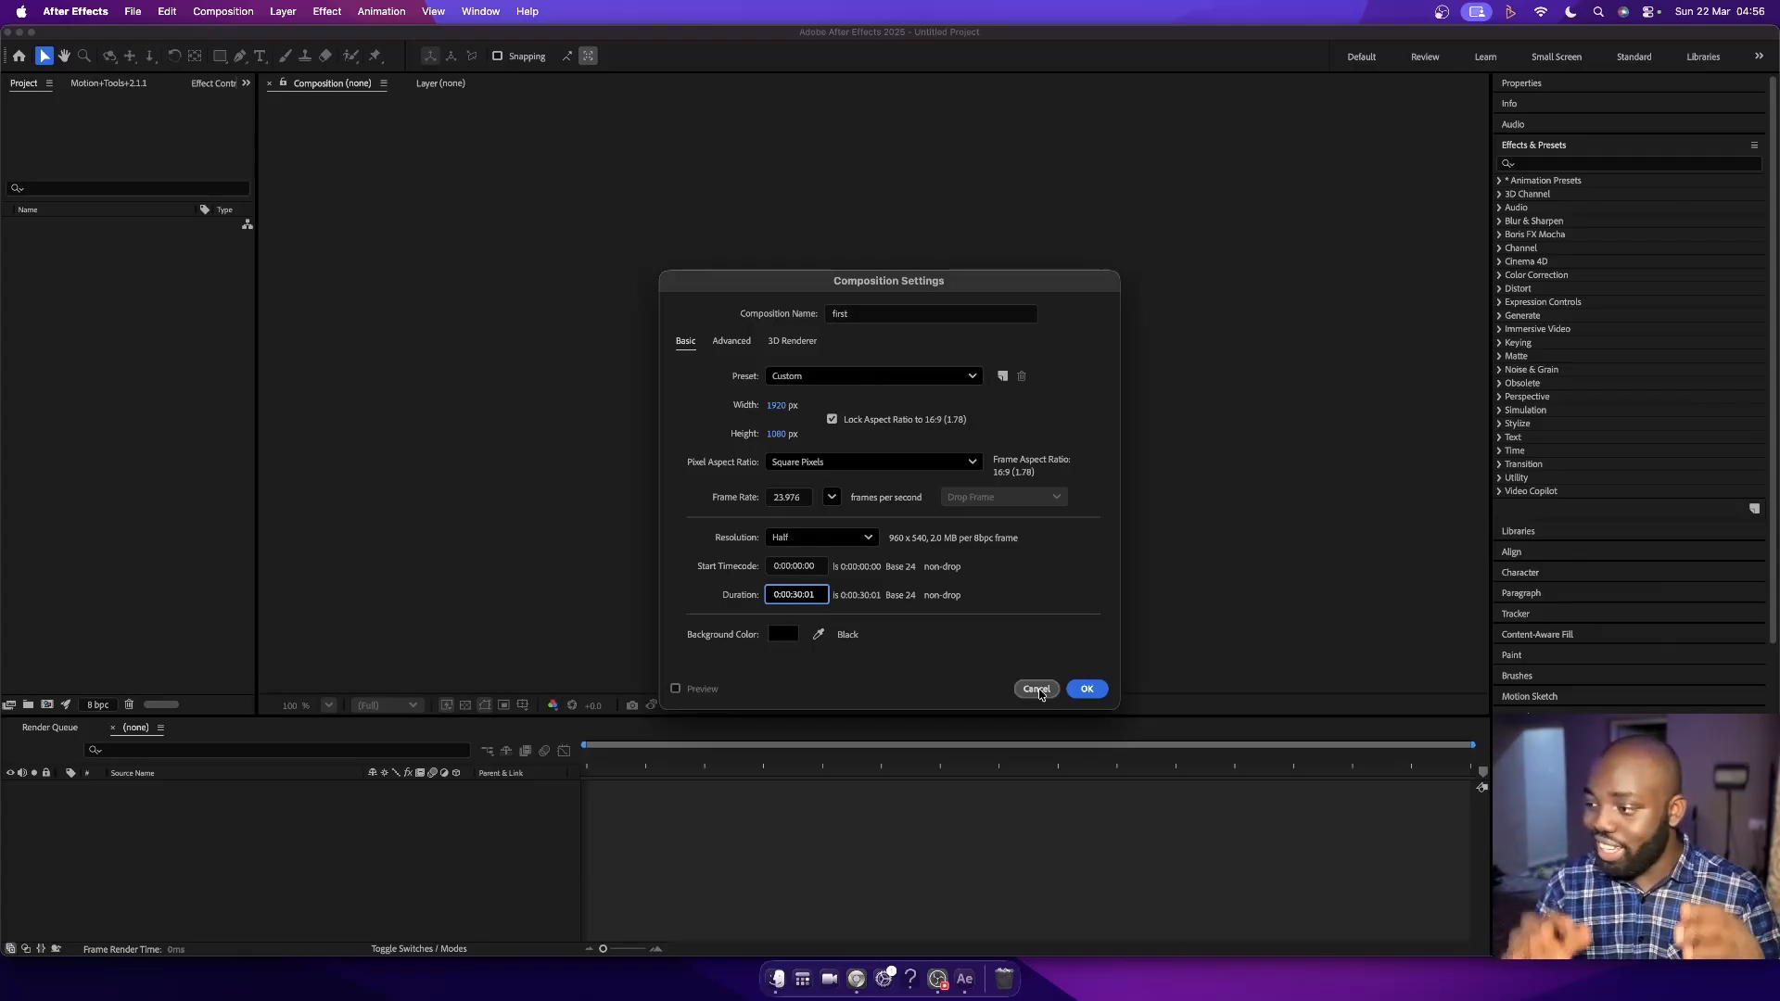
pyautogui.click(1088, 690)
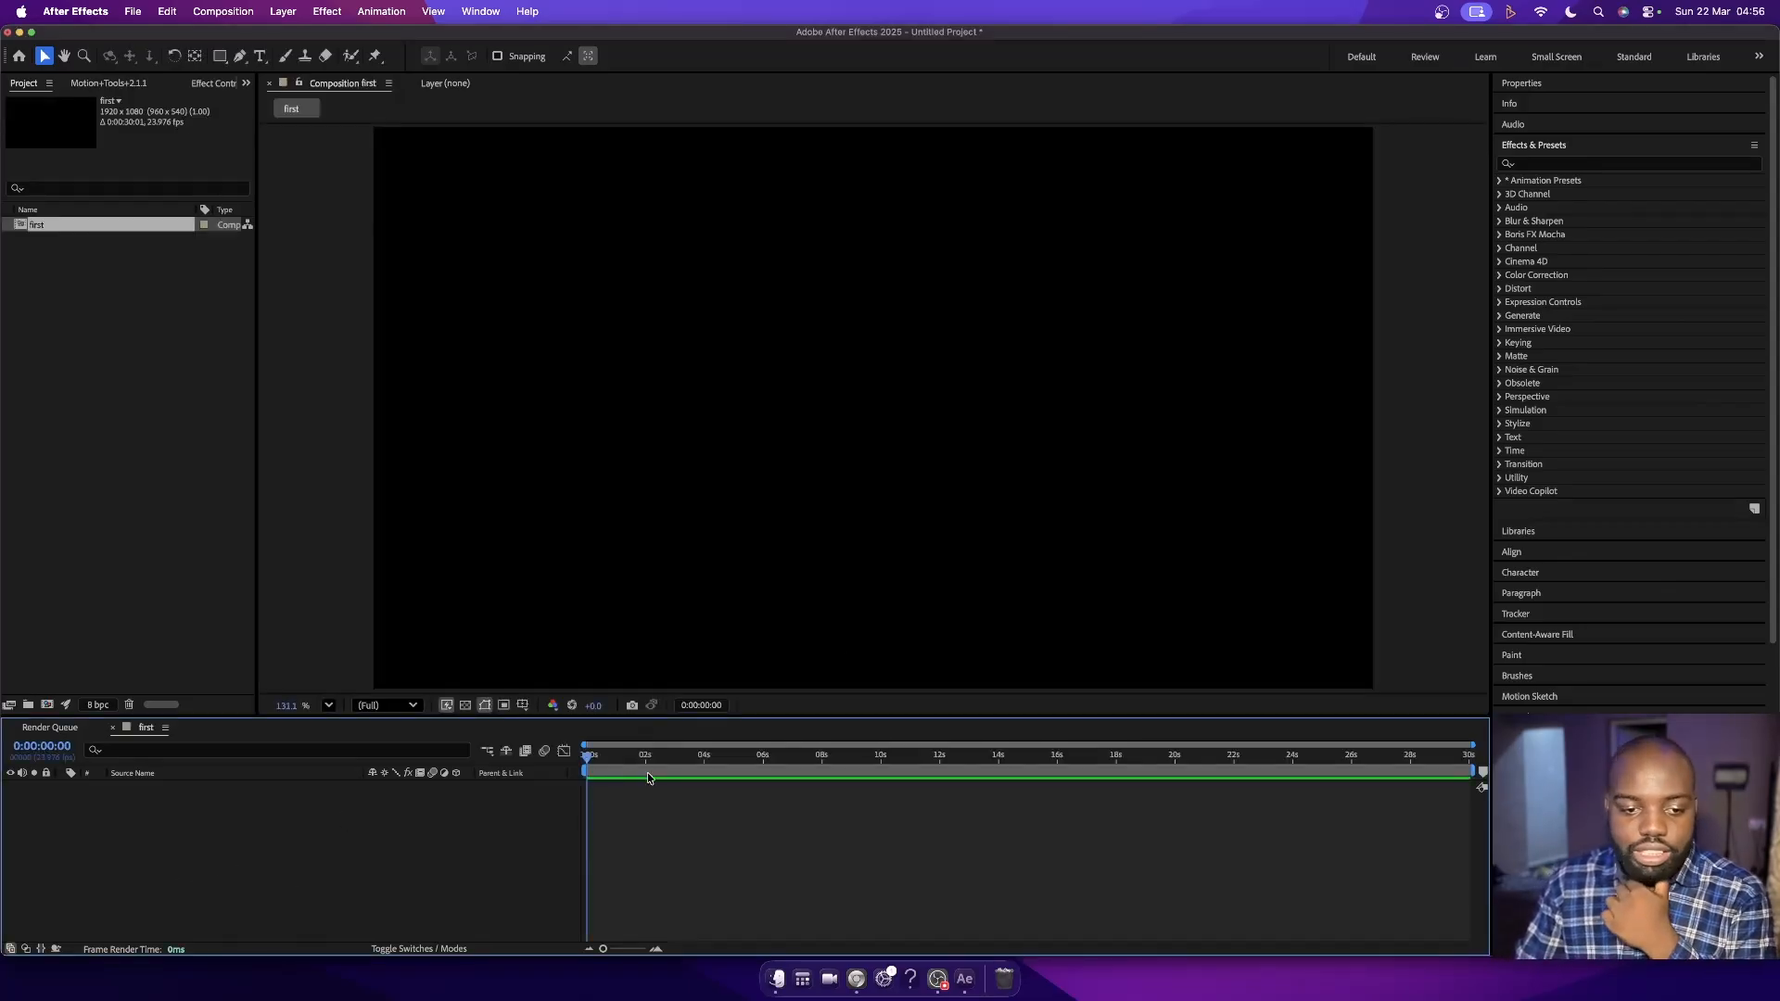
pyautogui.moveTo(595, 759); pyautogui.dragTo(1480, 734)
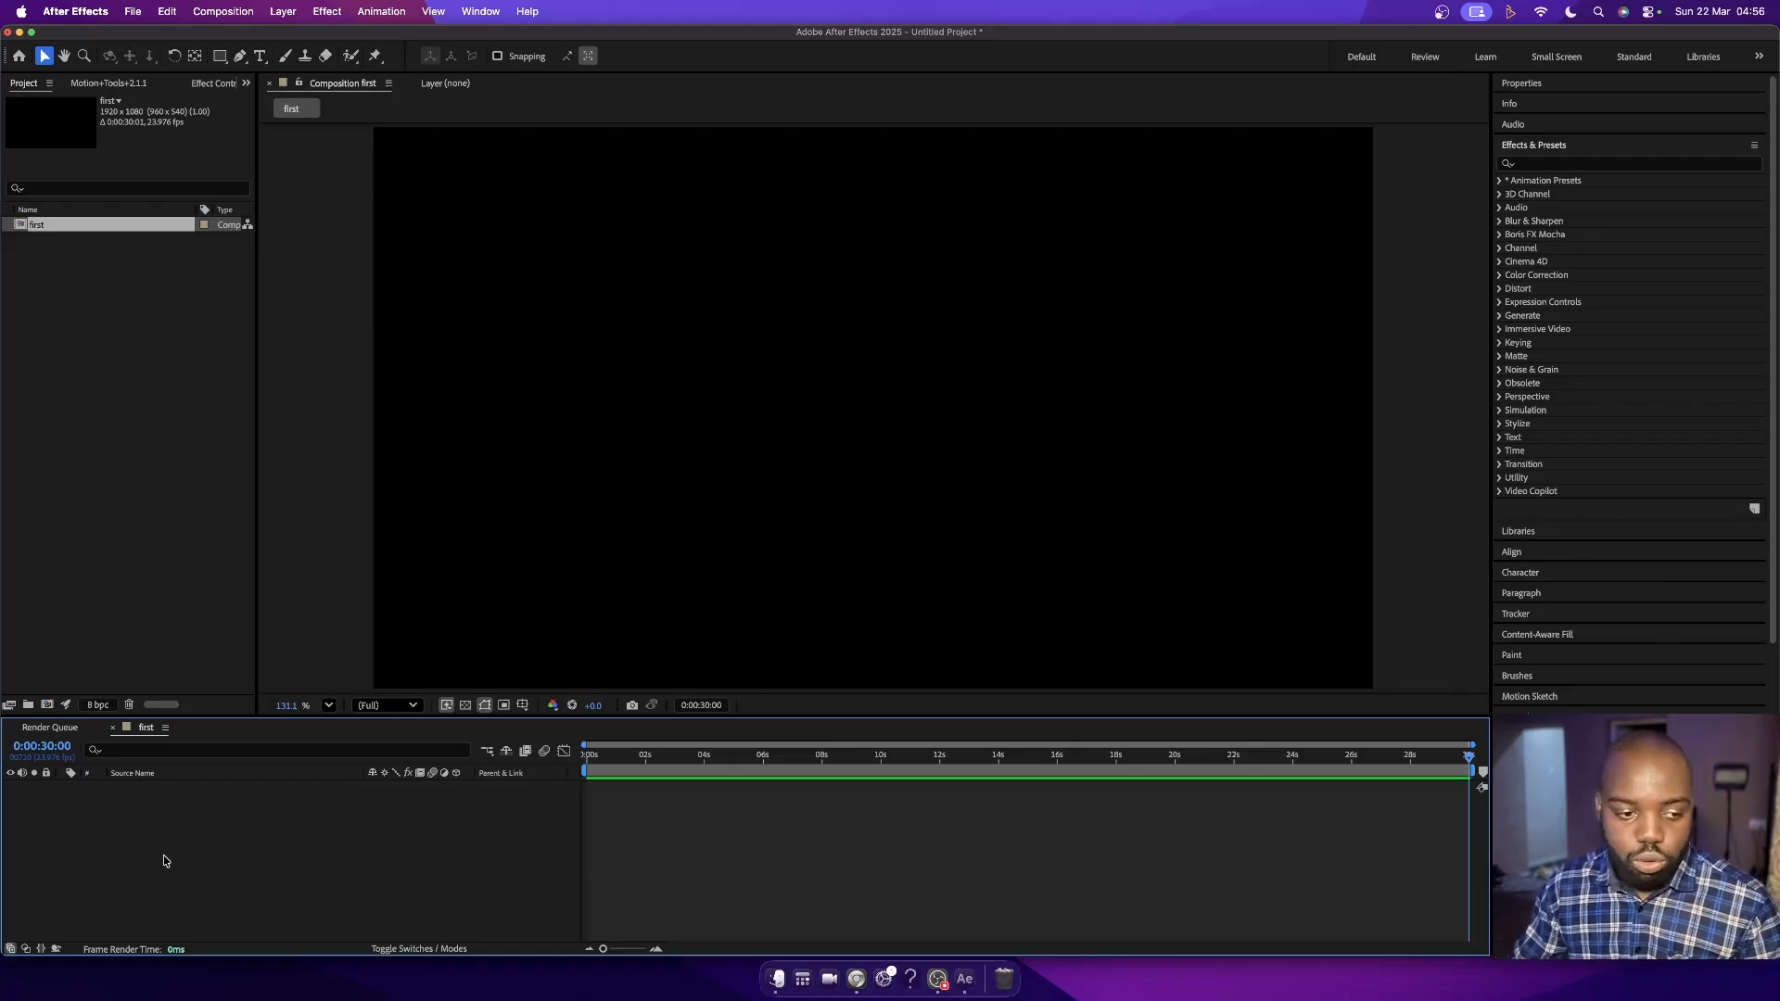
# - Import the clip 15105163_1920_1080_24fps.mp4 from the Footage folder in Finder into the project
pyautogui.click(144, 434)
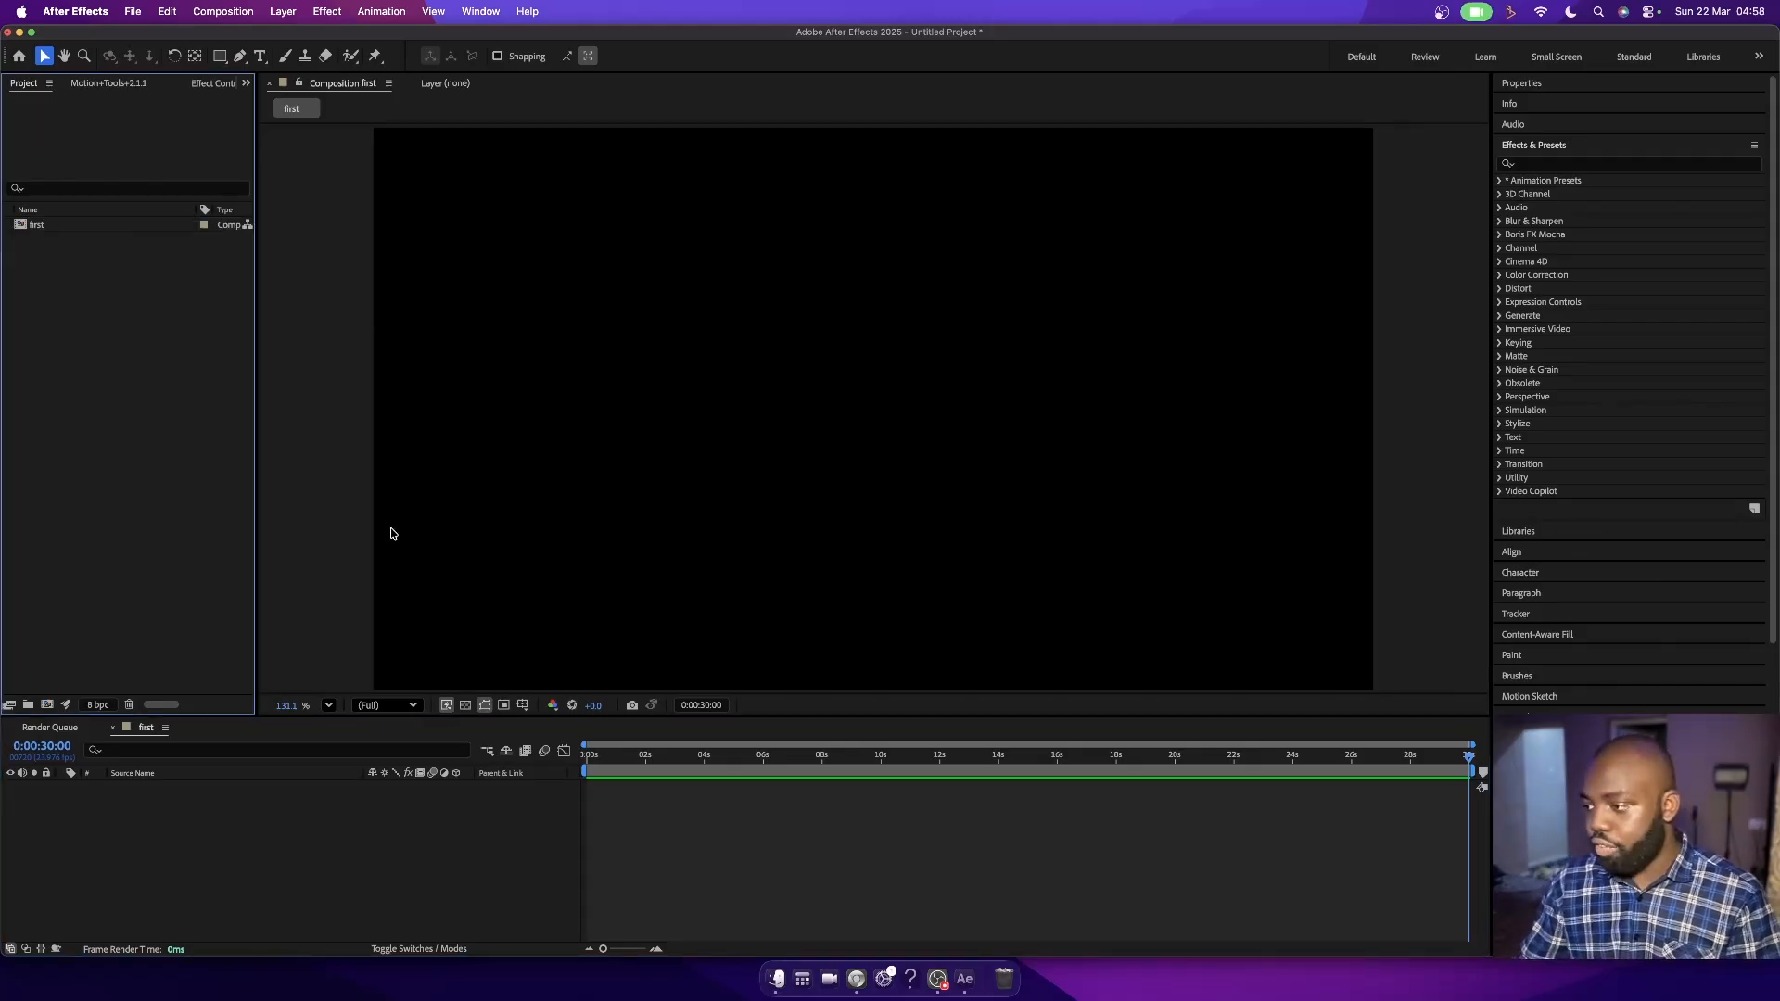
pyautogui.click(779, 981)
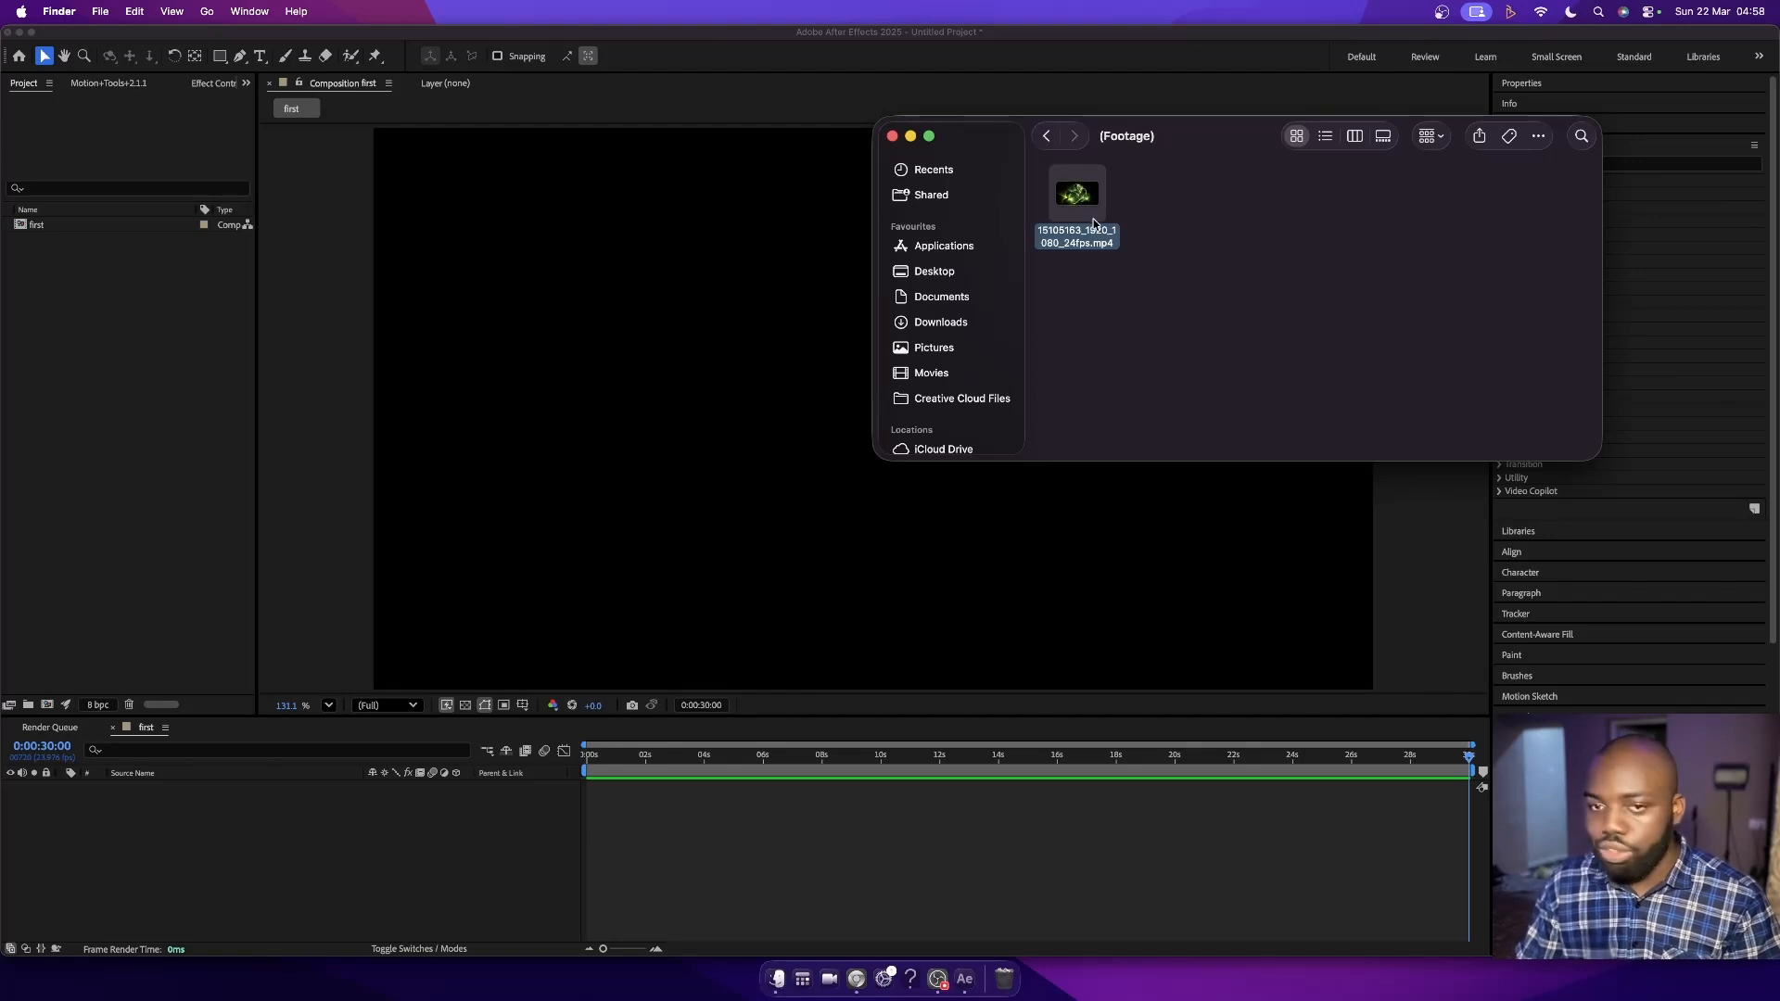
pyautogui.moveTo(1092, 219)
pyautogui.moveTo(1093, 219); pyautogui.dragTo(137, 409)
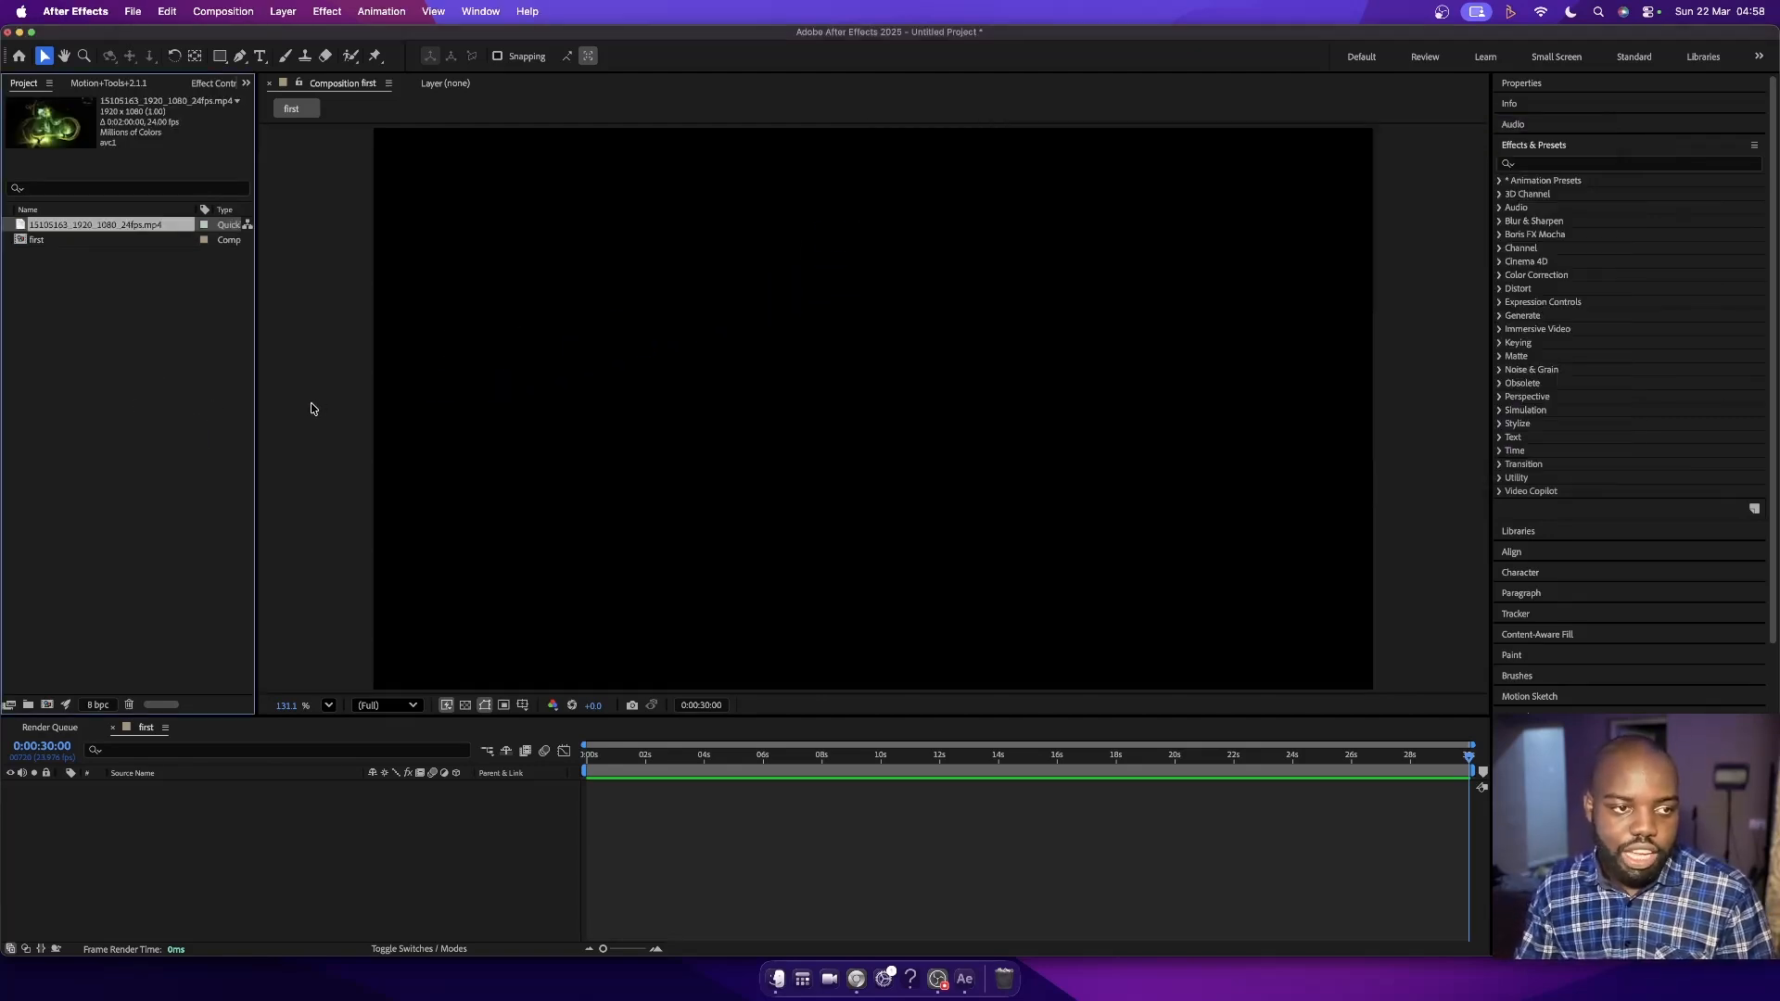
# - Delete the composition "first" and create a new composition from the imported 15105163_1920_1080_24fps.mp4 clip
pyautogui.click(82, 243)
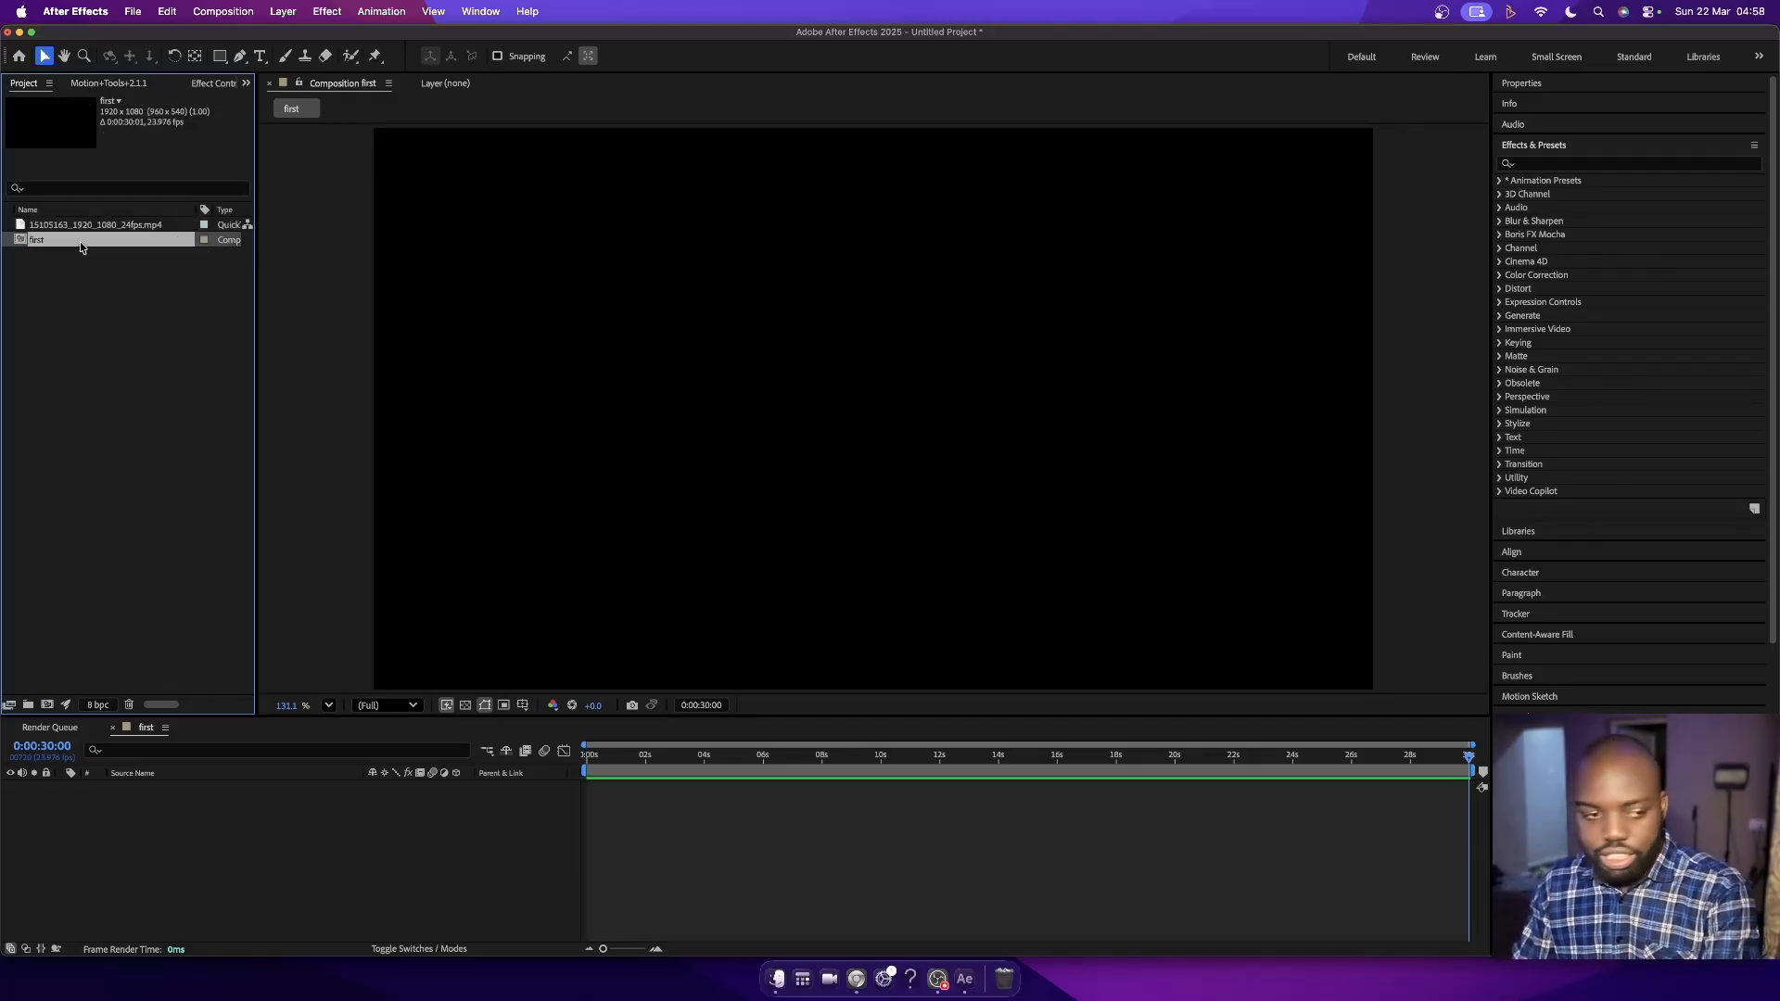
pyautogui.press('Delete')
pyautogui.click(82, 227)
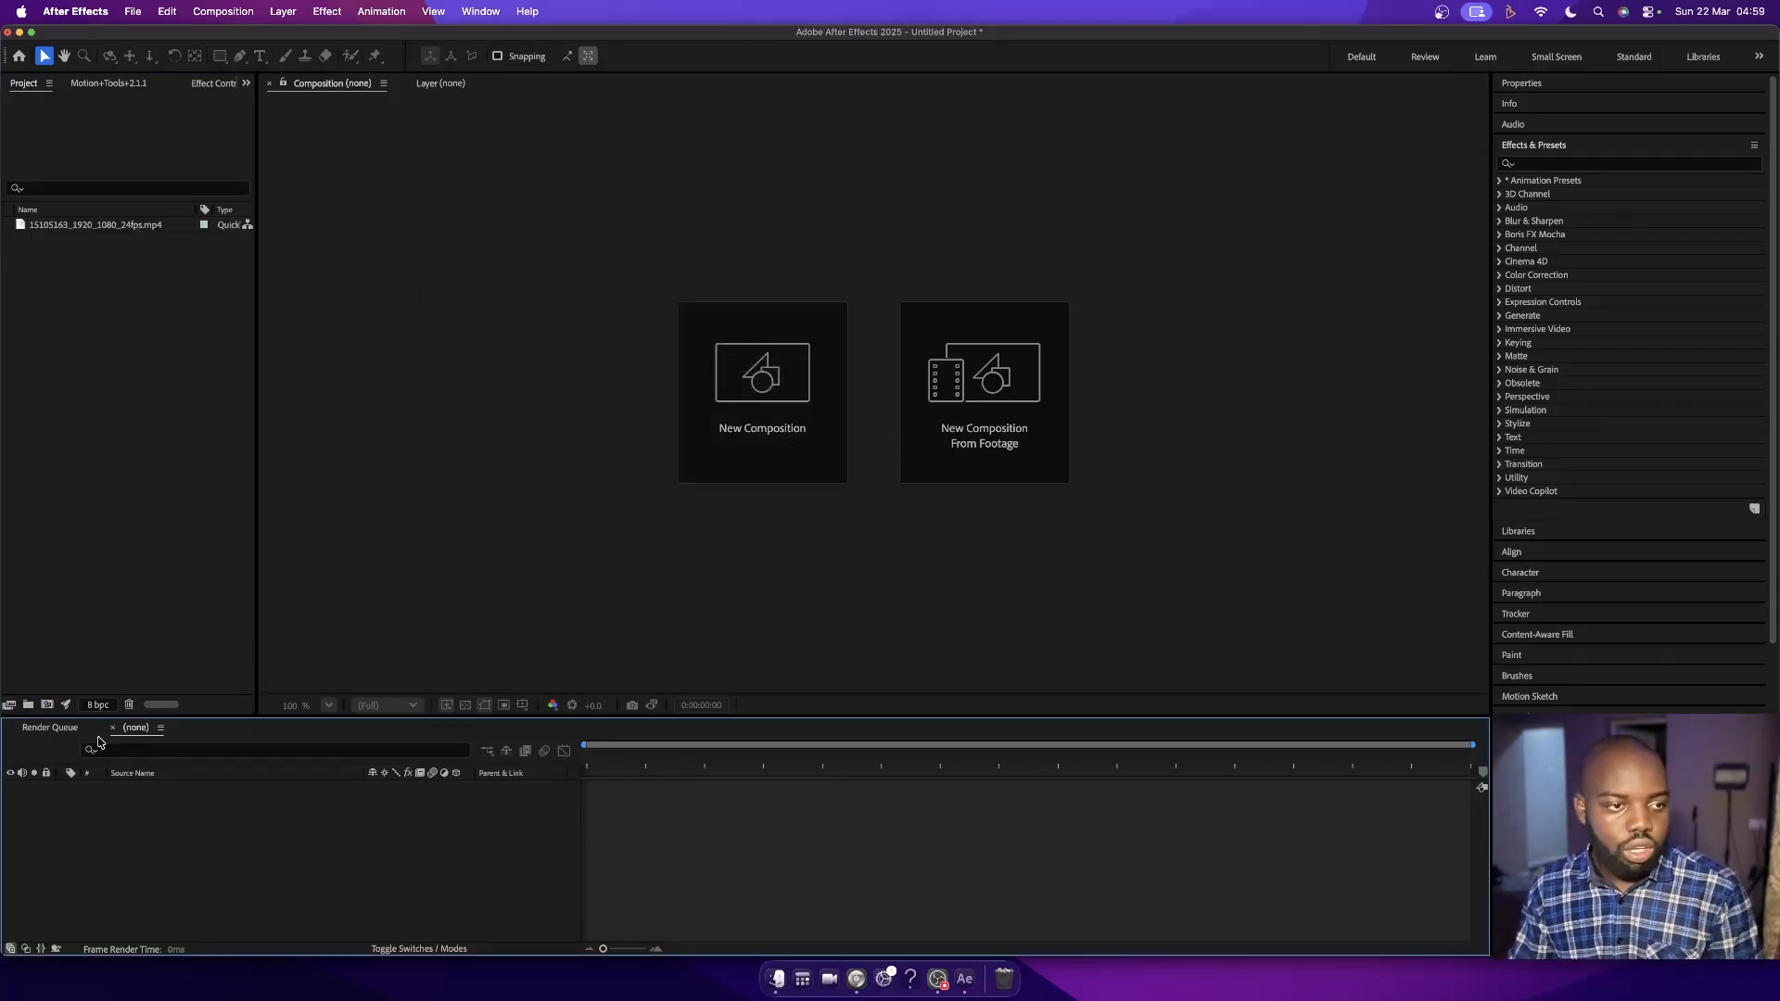
pyautogui.moveTo(114, 225); pyautogui.dragTo(190, 799)
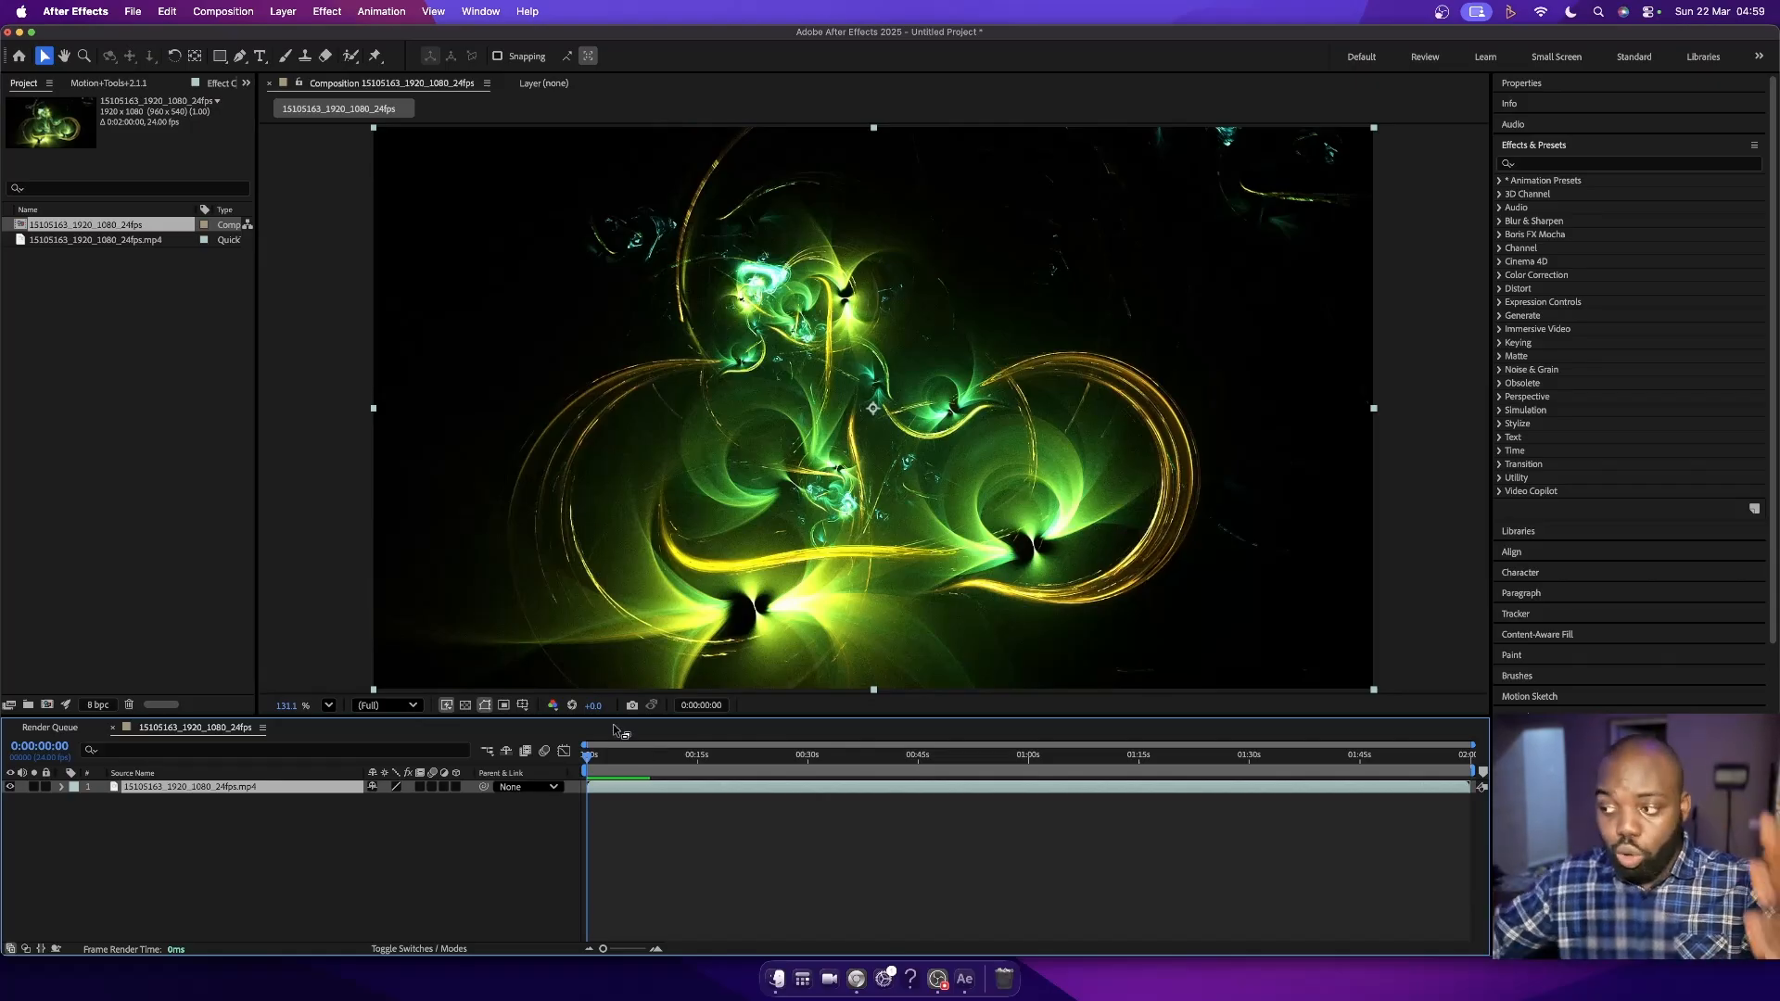
# - Look at the render queue, return to the composition's timeline and scrub through the clip to 0:01:52:06
pyautogui.press('super+alt+0')
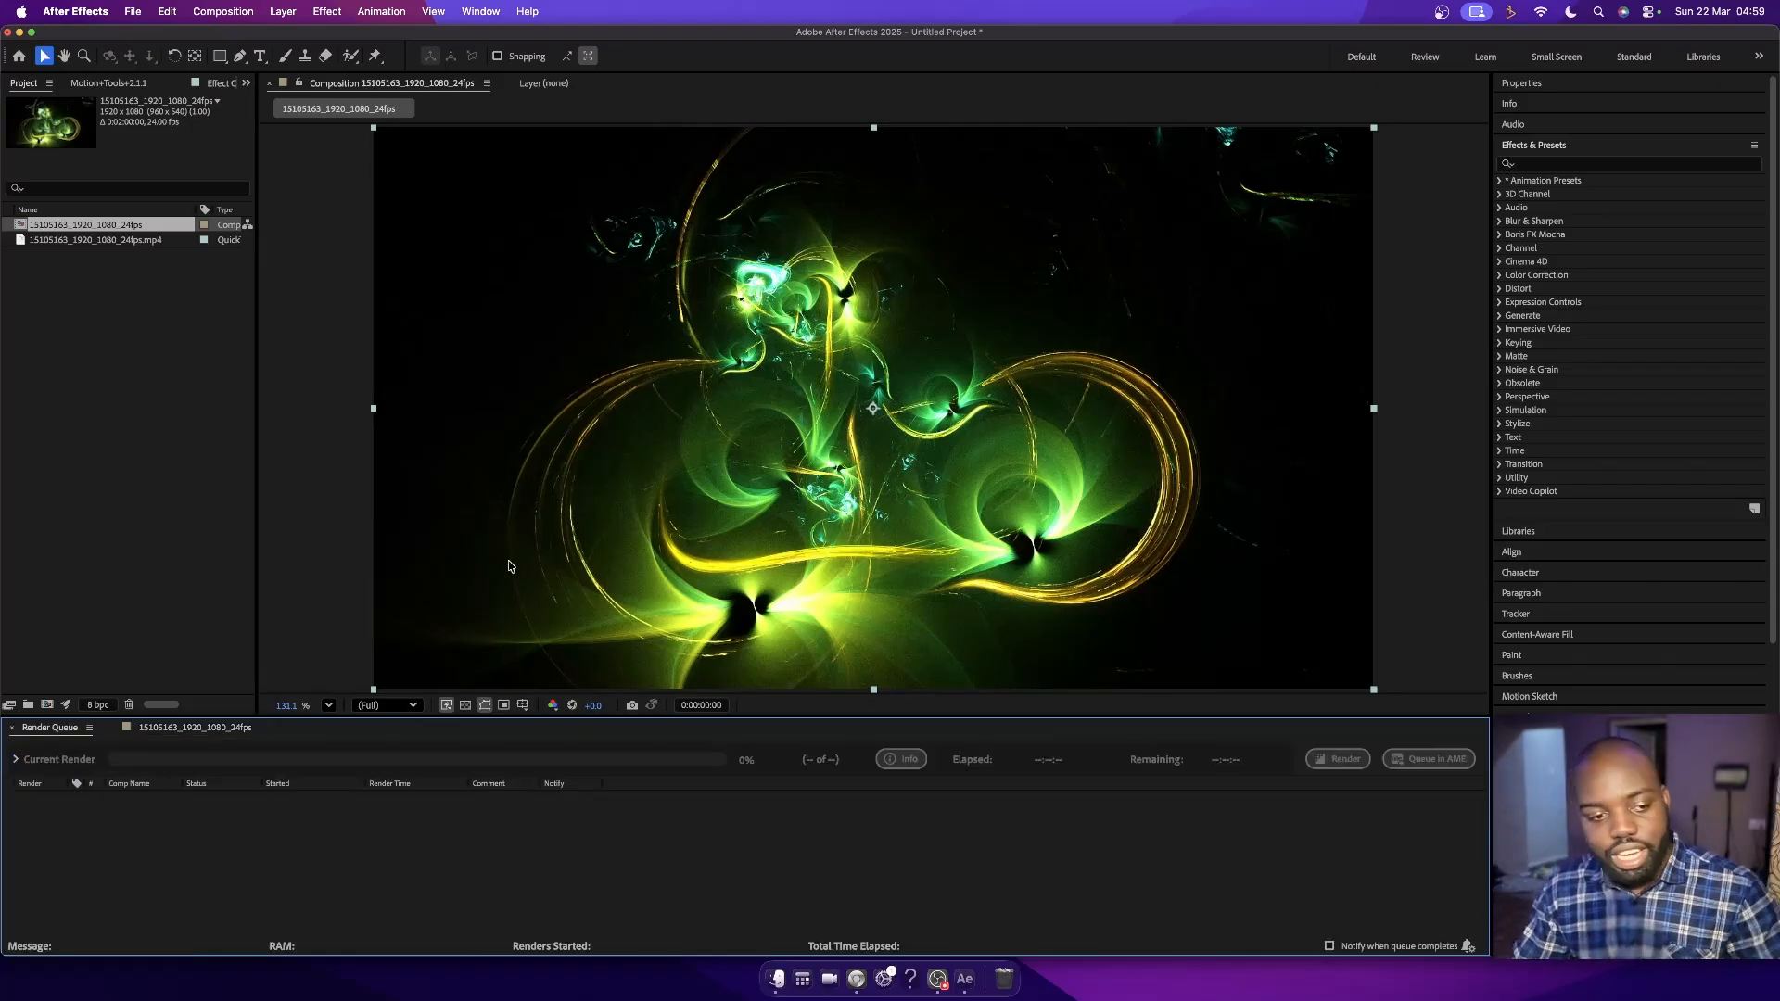
pyautogui.click(179, 727)
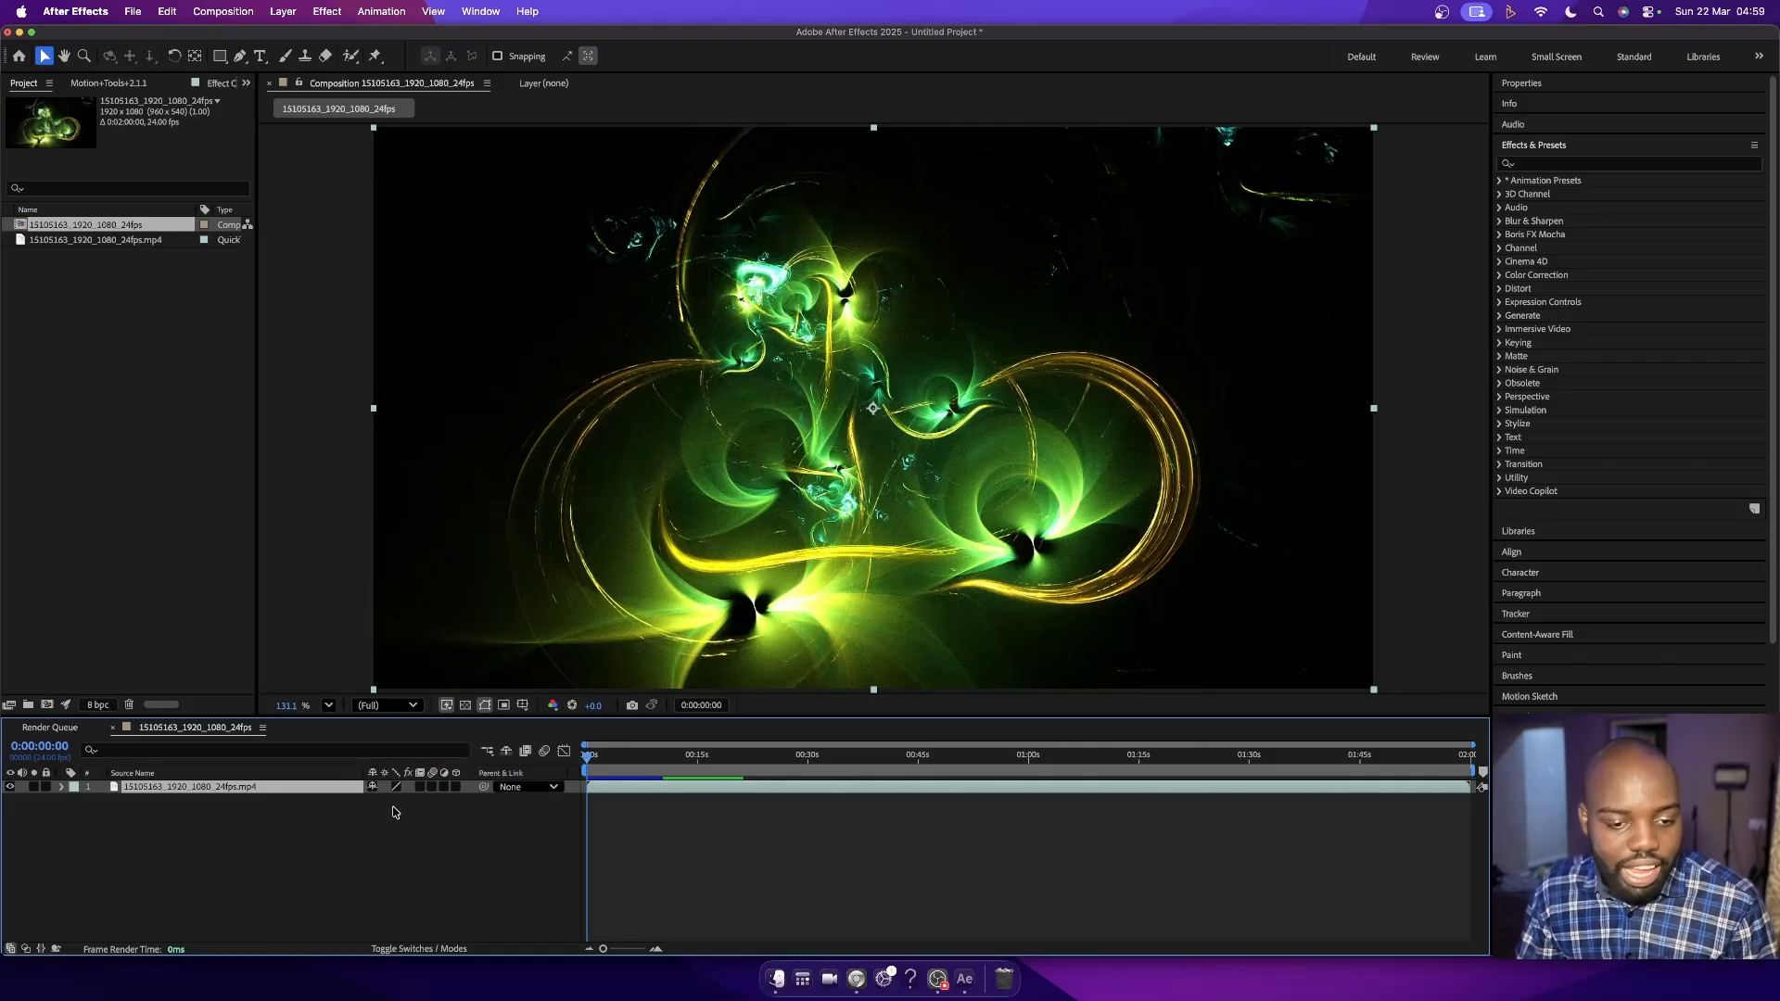
pyautogui.moveTo(658, 756); pyautogui.dragTo(1413, 742)
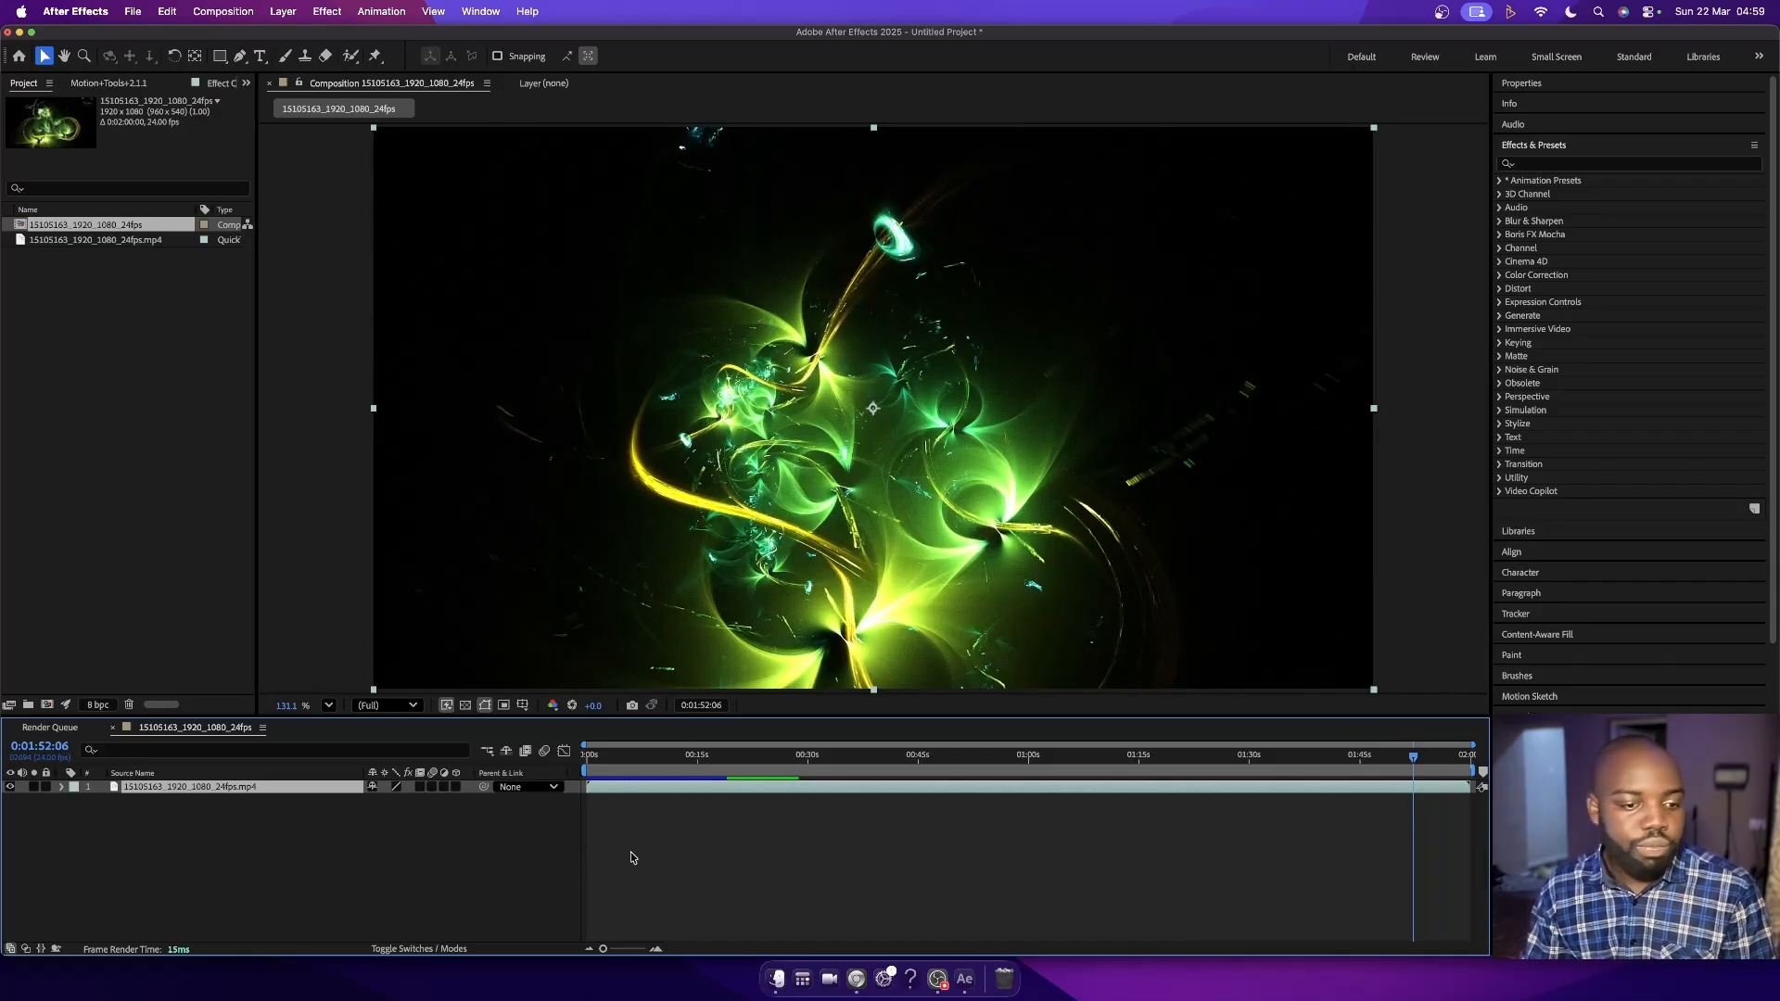
pyautogui.rightClick(224, 840)
pyautogui.click(170, 819)
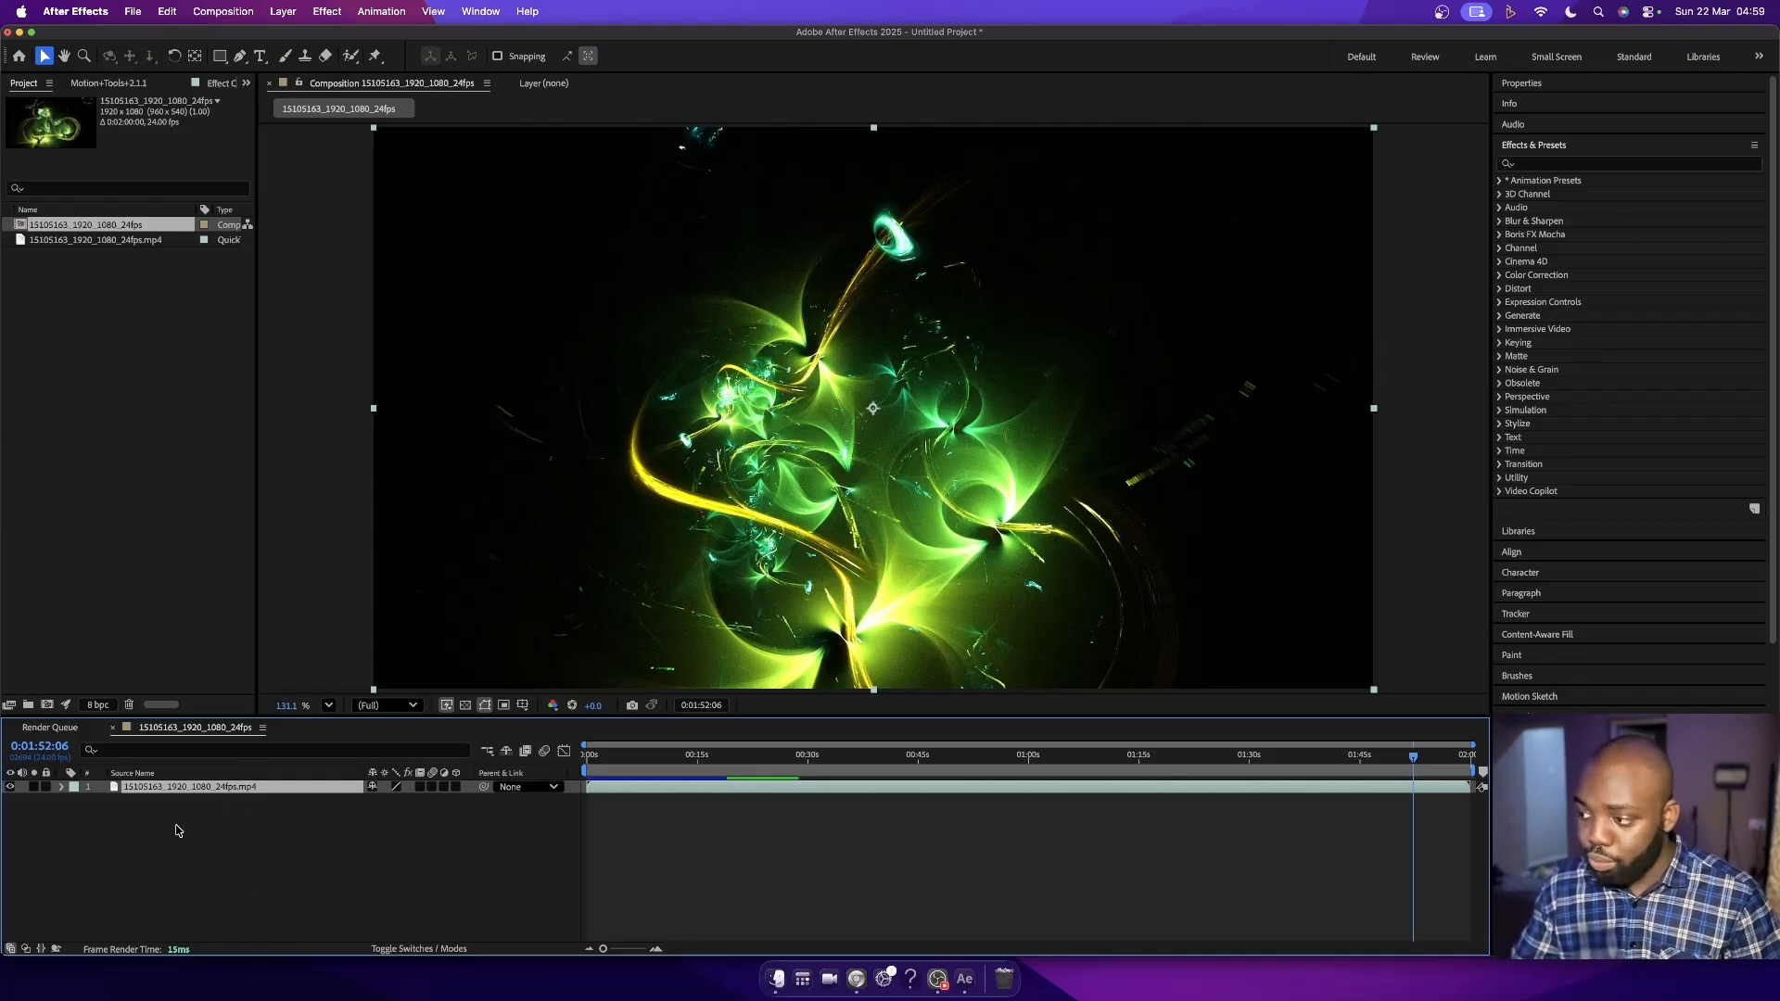
# - Review the composition settings of the clip's composition and close them without changes
pyautogui.rightClick(179, 836)
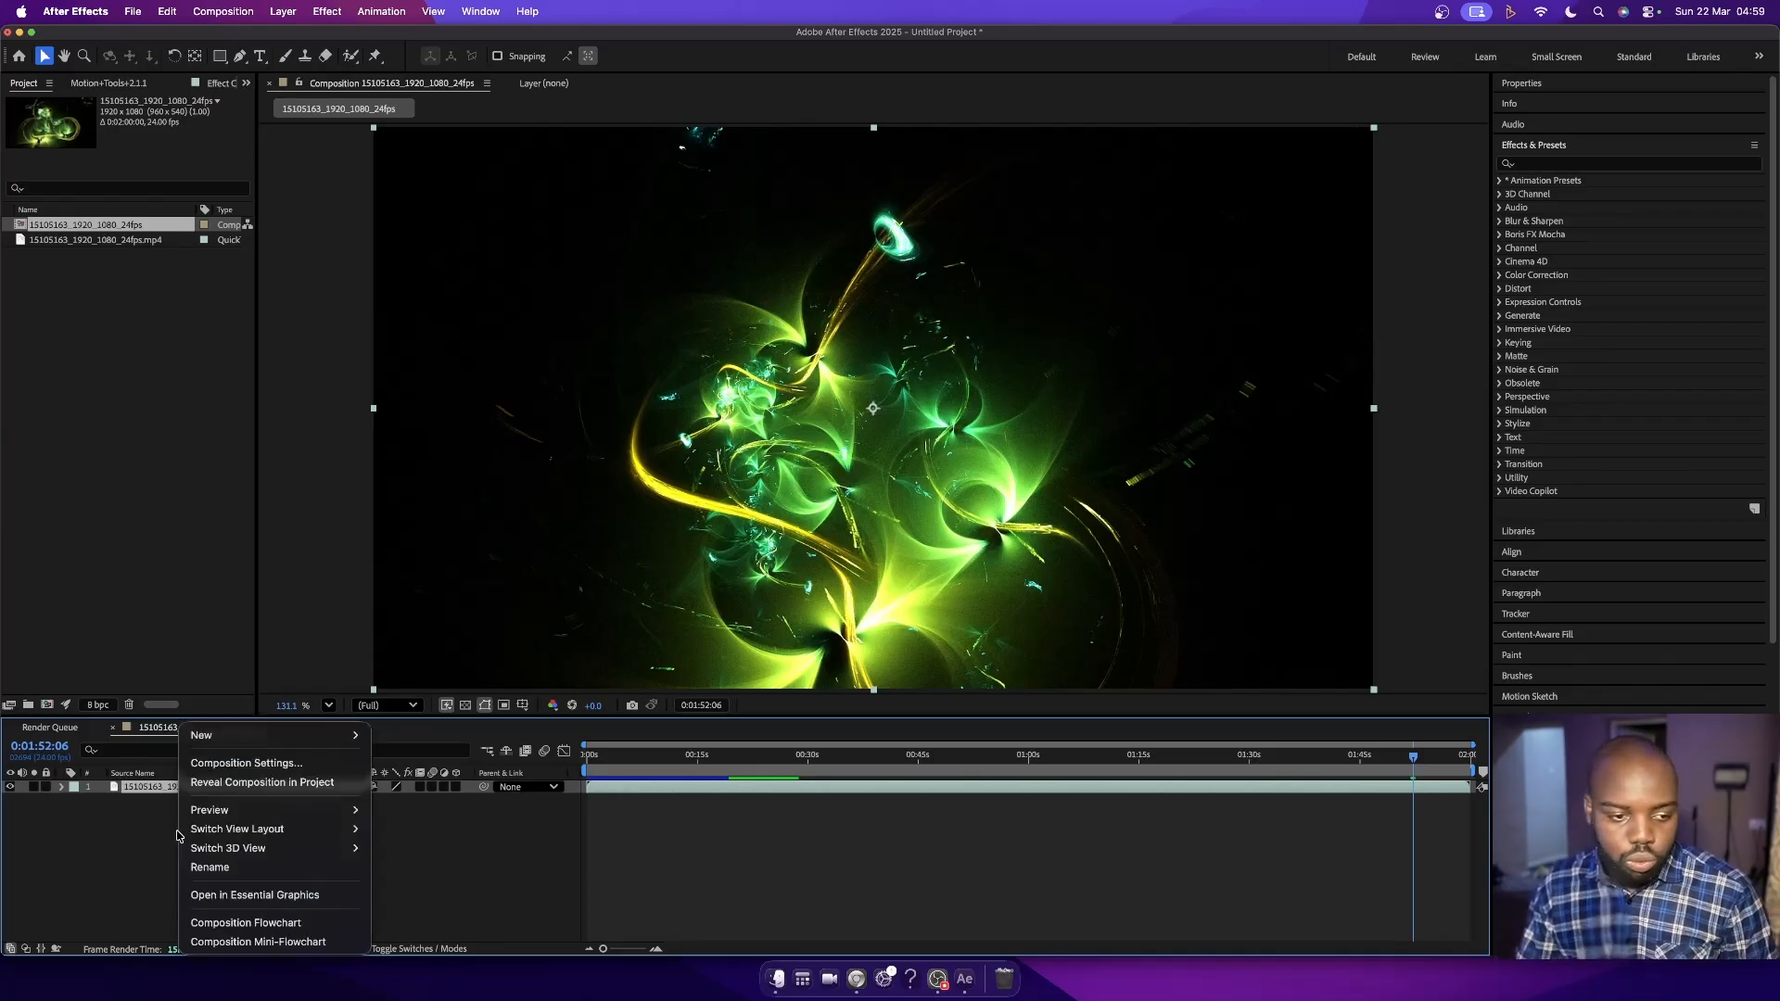
pyautogui.click(255, 771)
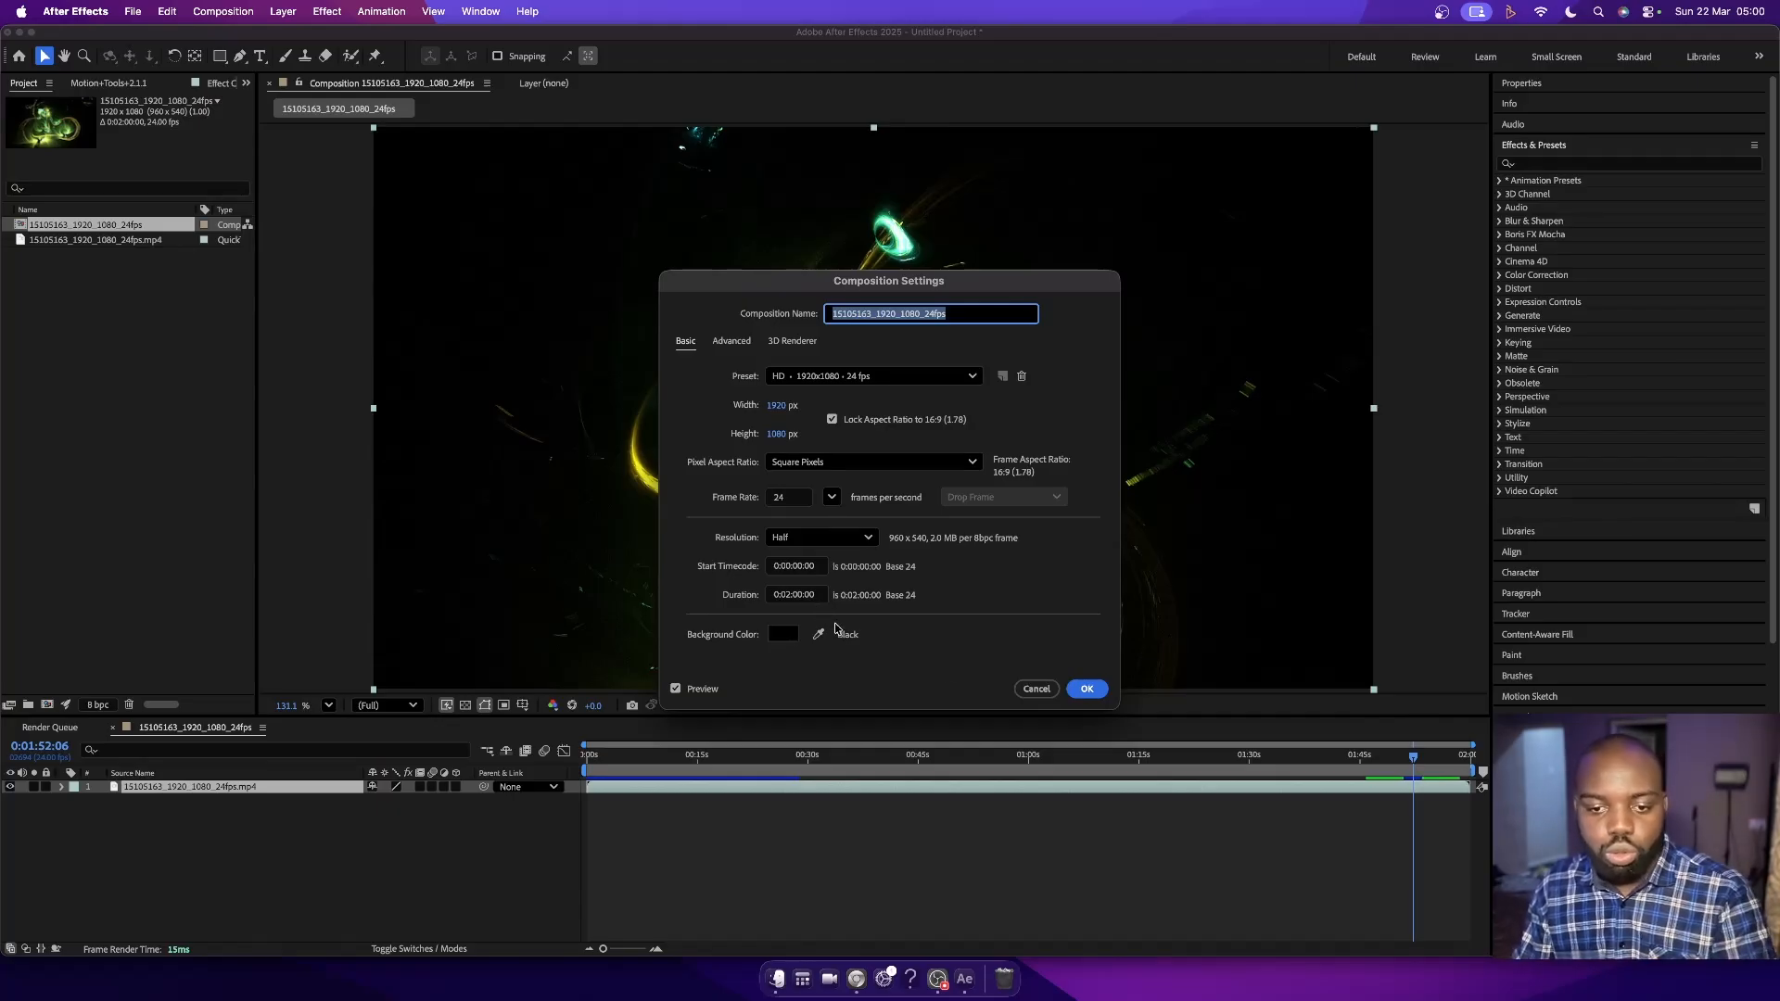
pyautogui.click(1036, 689)
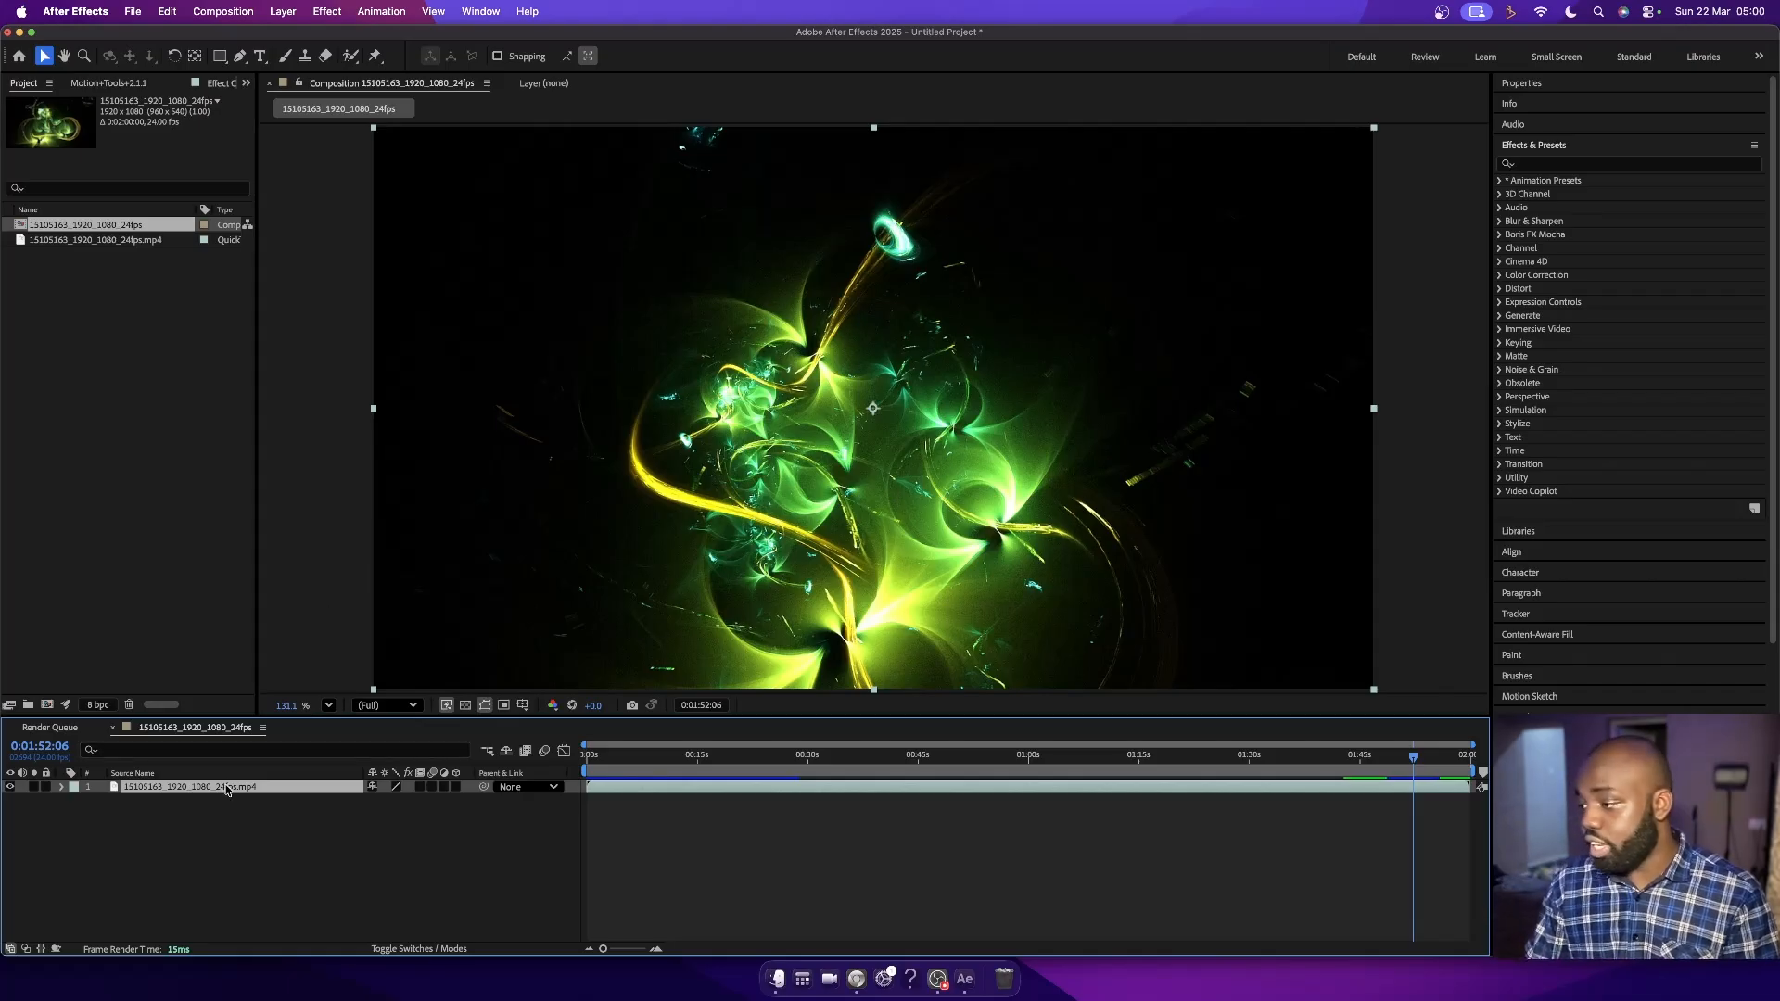
# - Undo the creation of the clip's composition and create a blank 1920 x 1080 composition with a duration of 0:00:10:01
pyautogui.press('super+z')
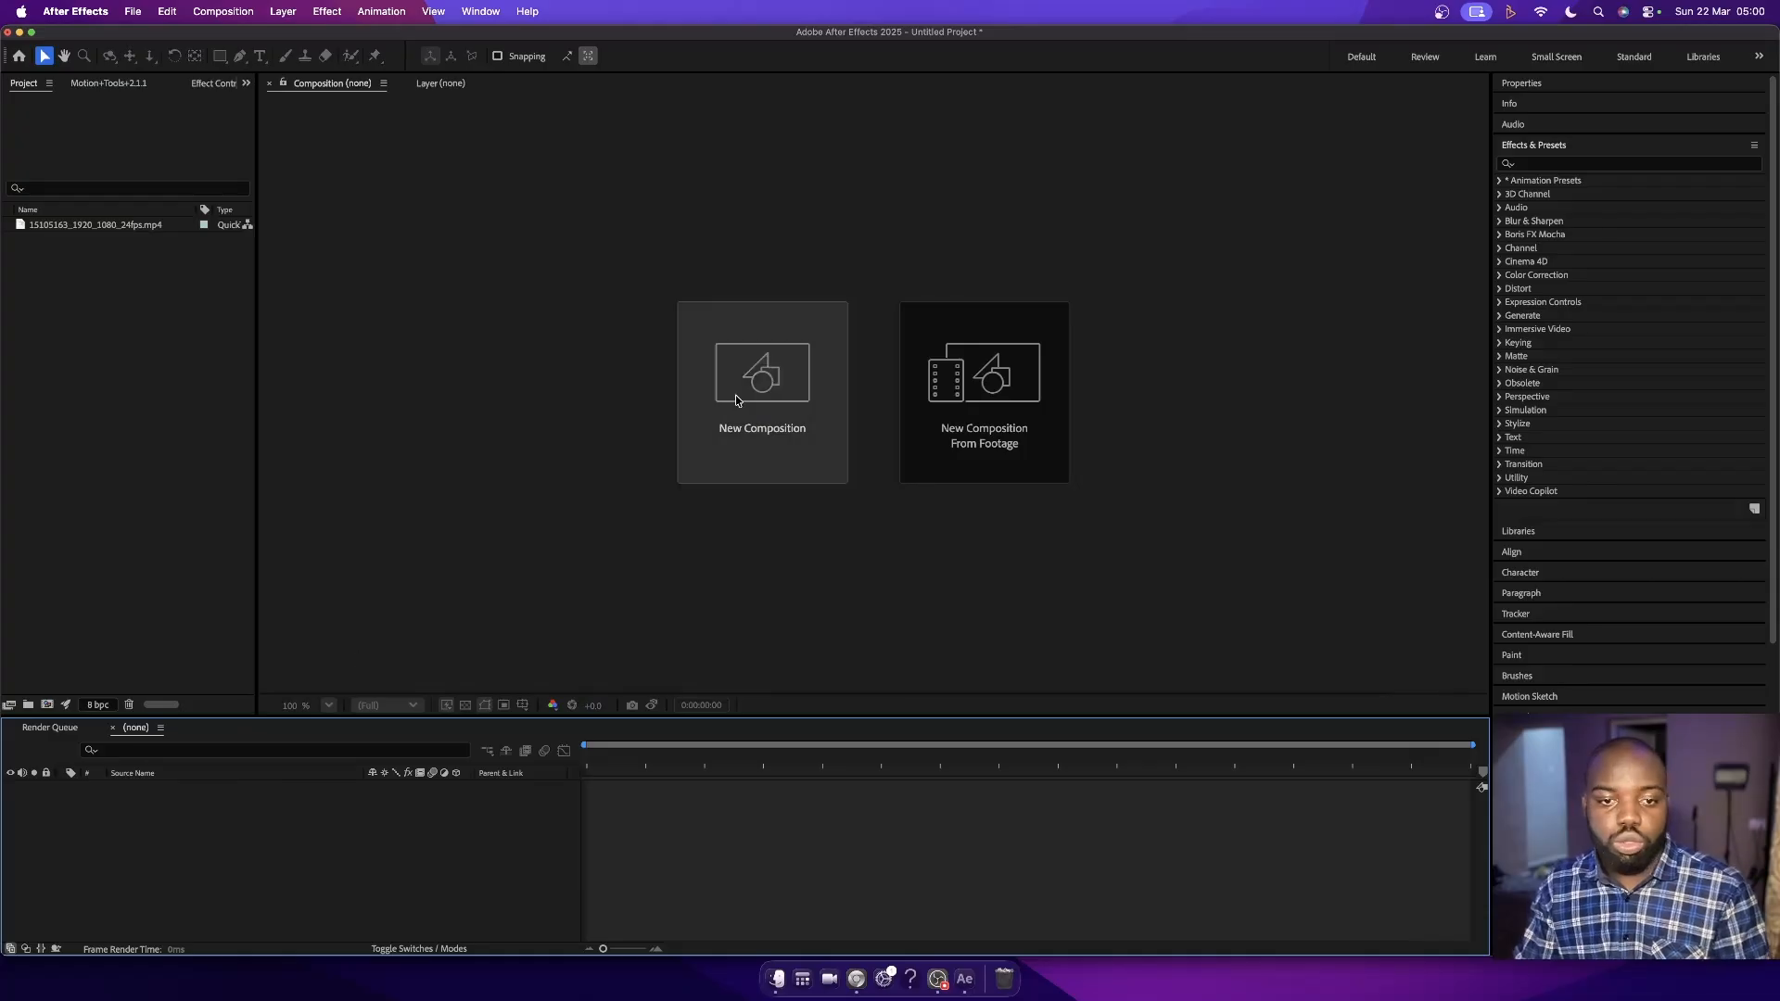
pyautogui.click(756, 398)
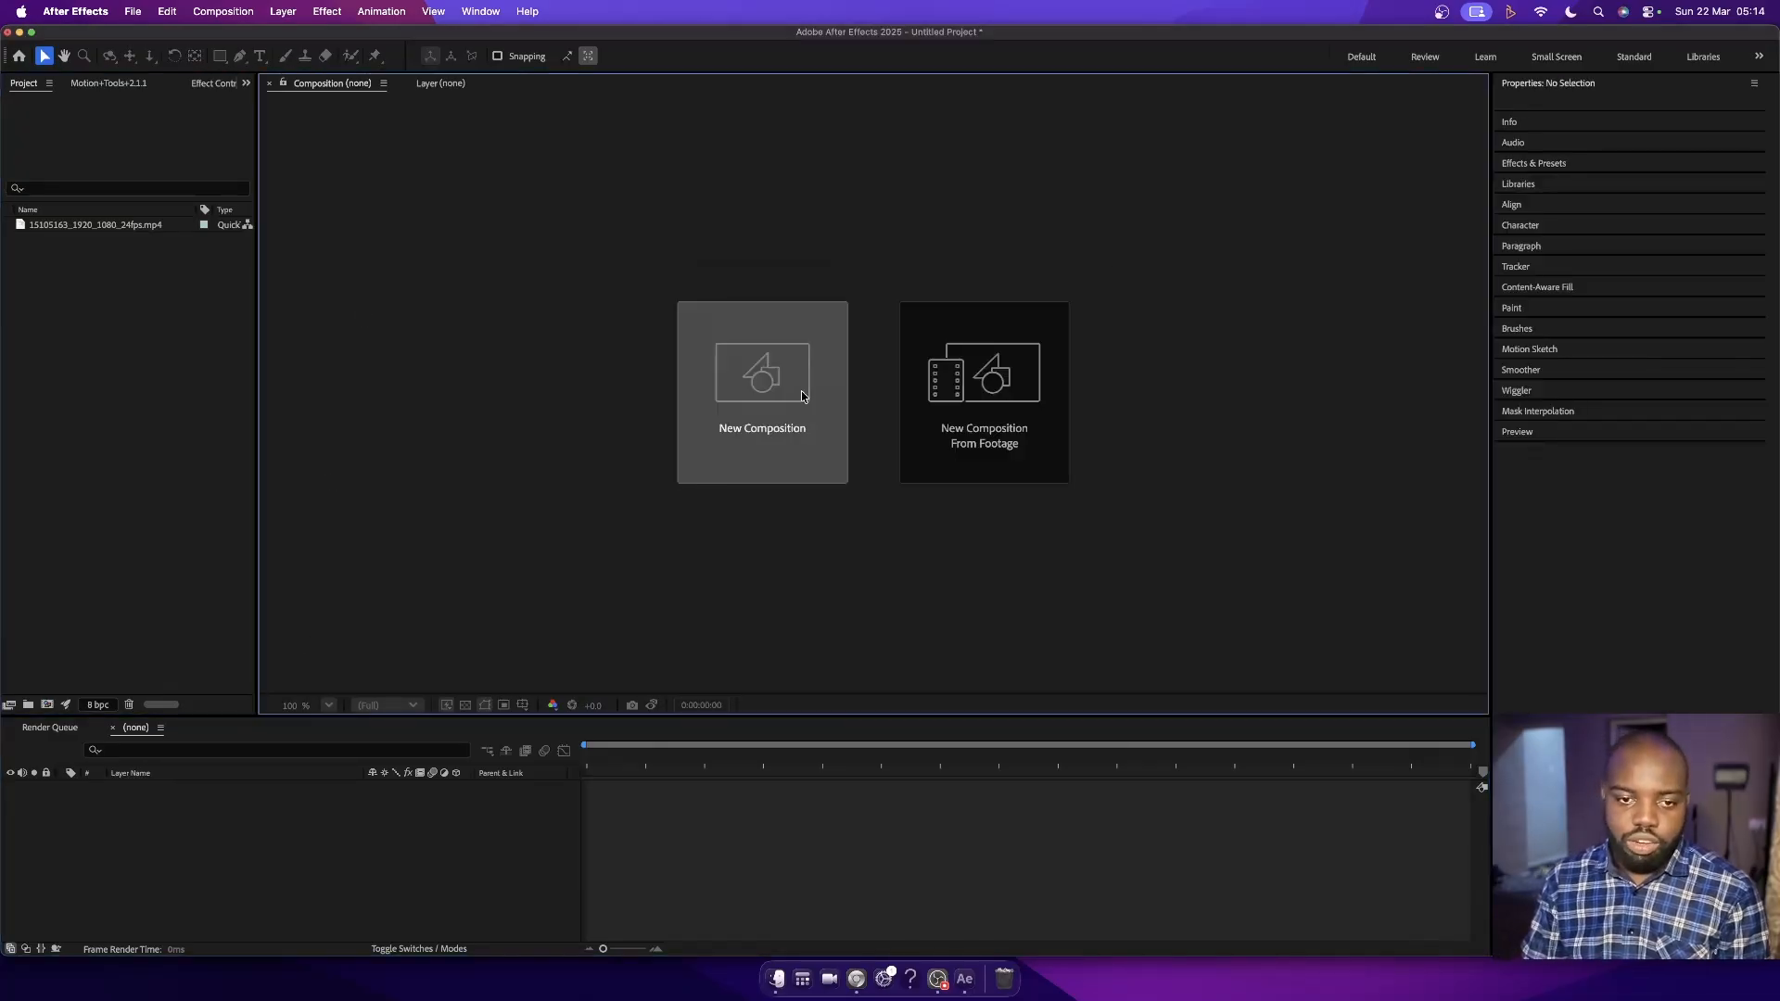
pyautogui.click(762, 408)
pyautogui.click(795, 594)
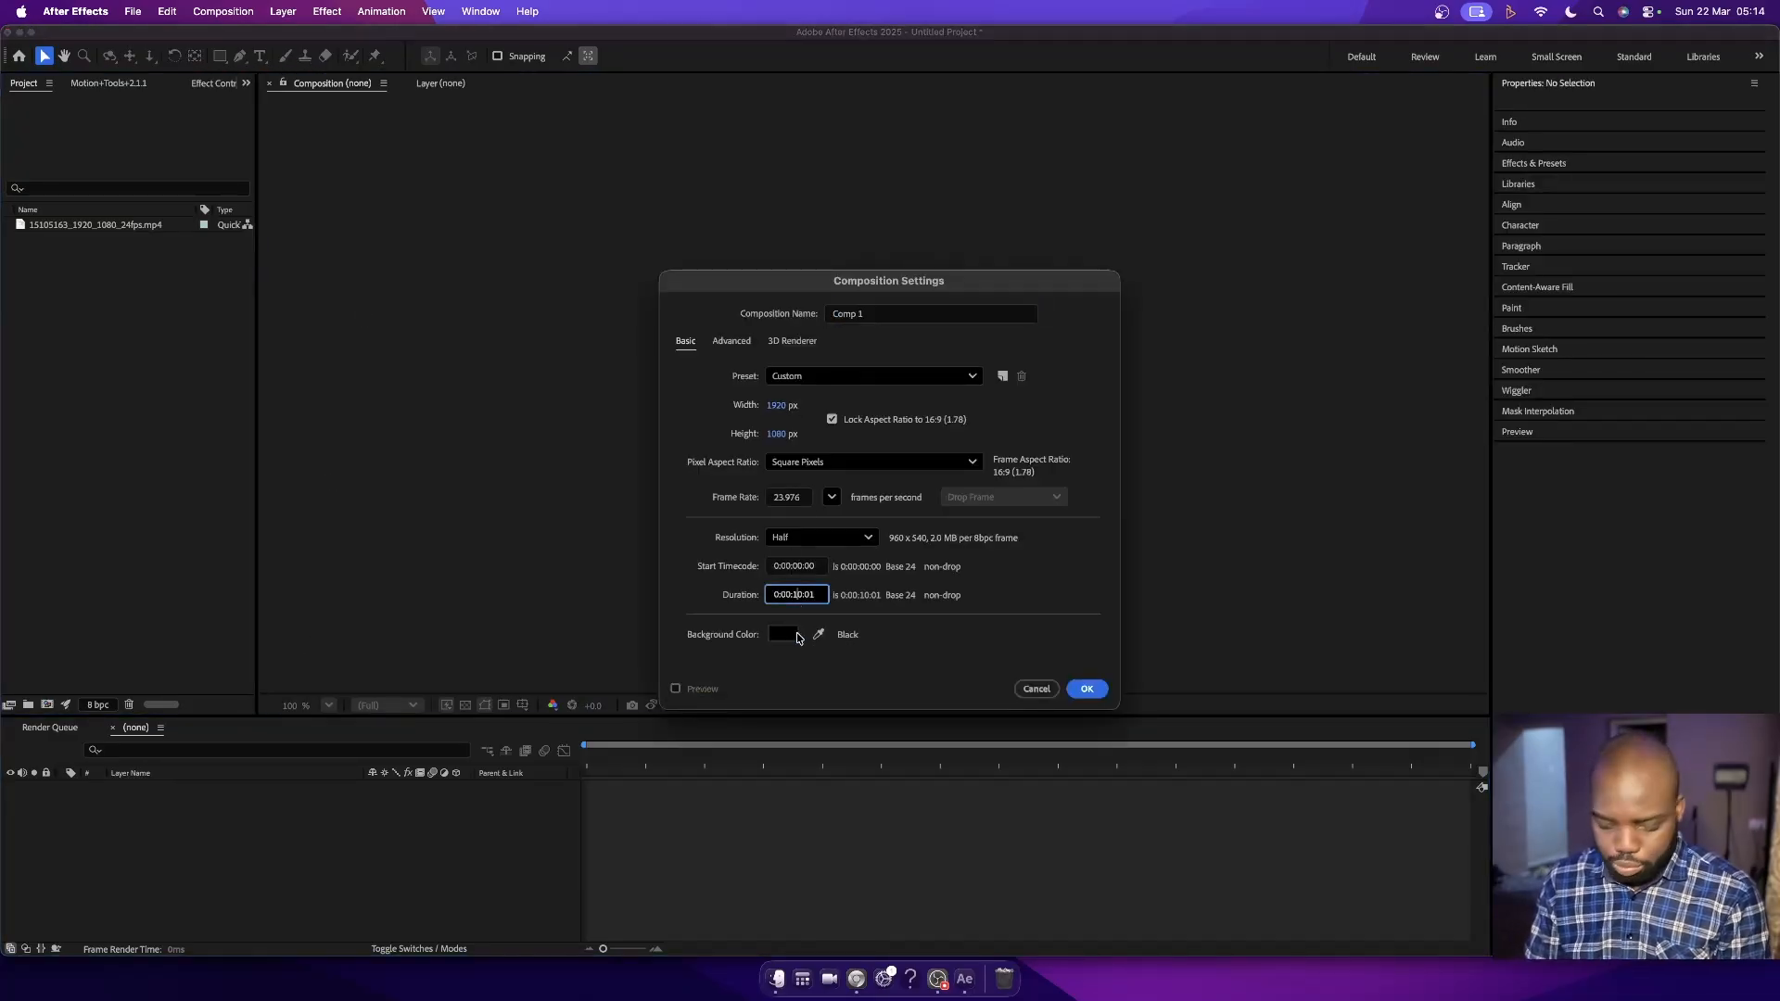
pyautogui.click(1087, 689)
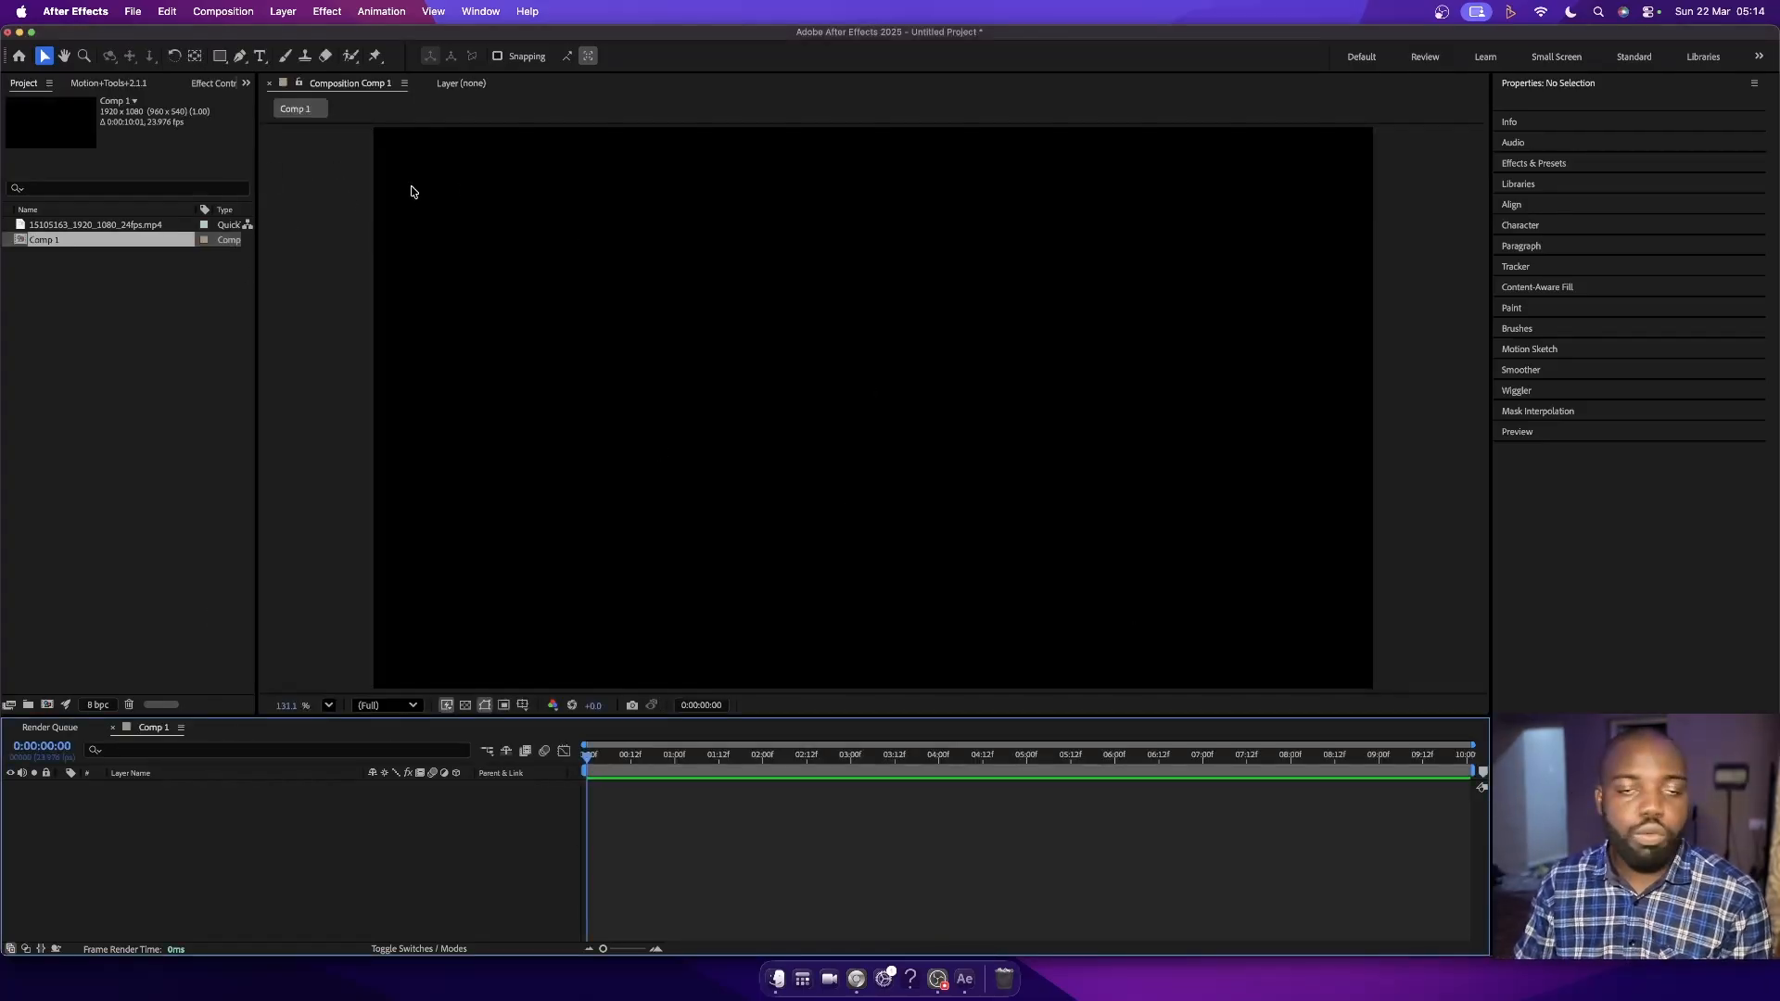
# - Draw a blue rectangle about 583 x 63 px in the lower-left area of the composition and nudge it slightly
pyautogui.click(220, 58)
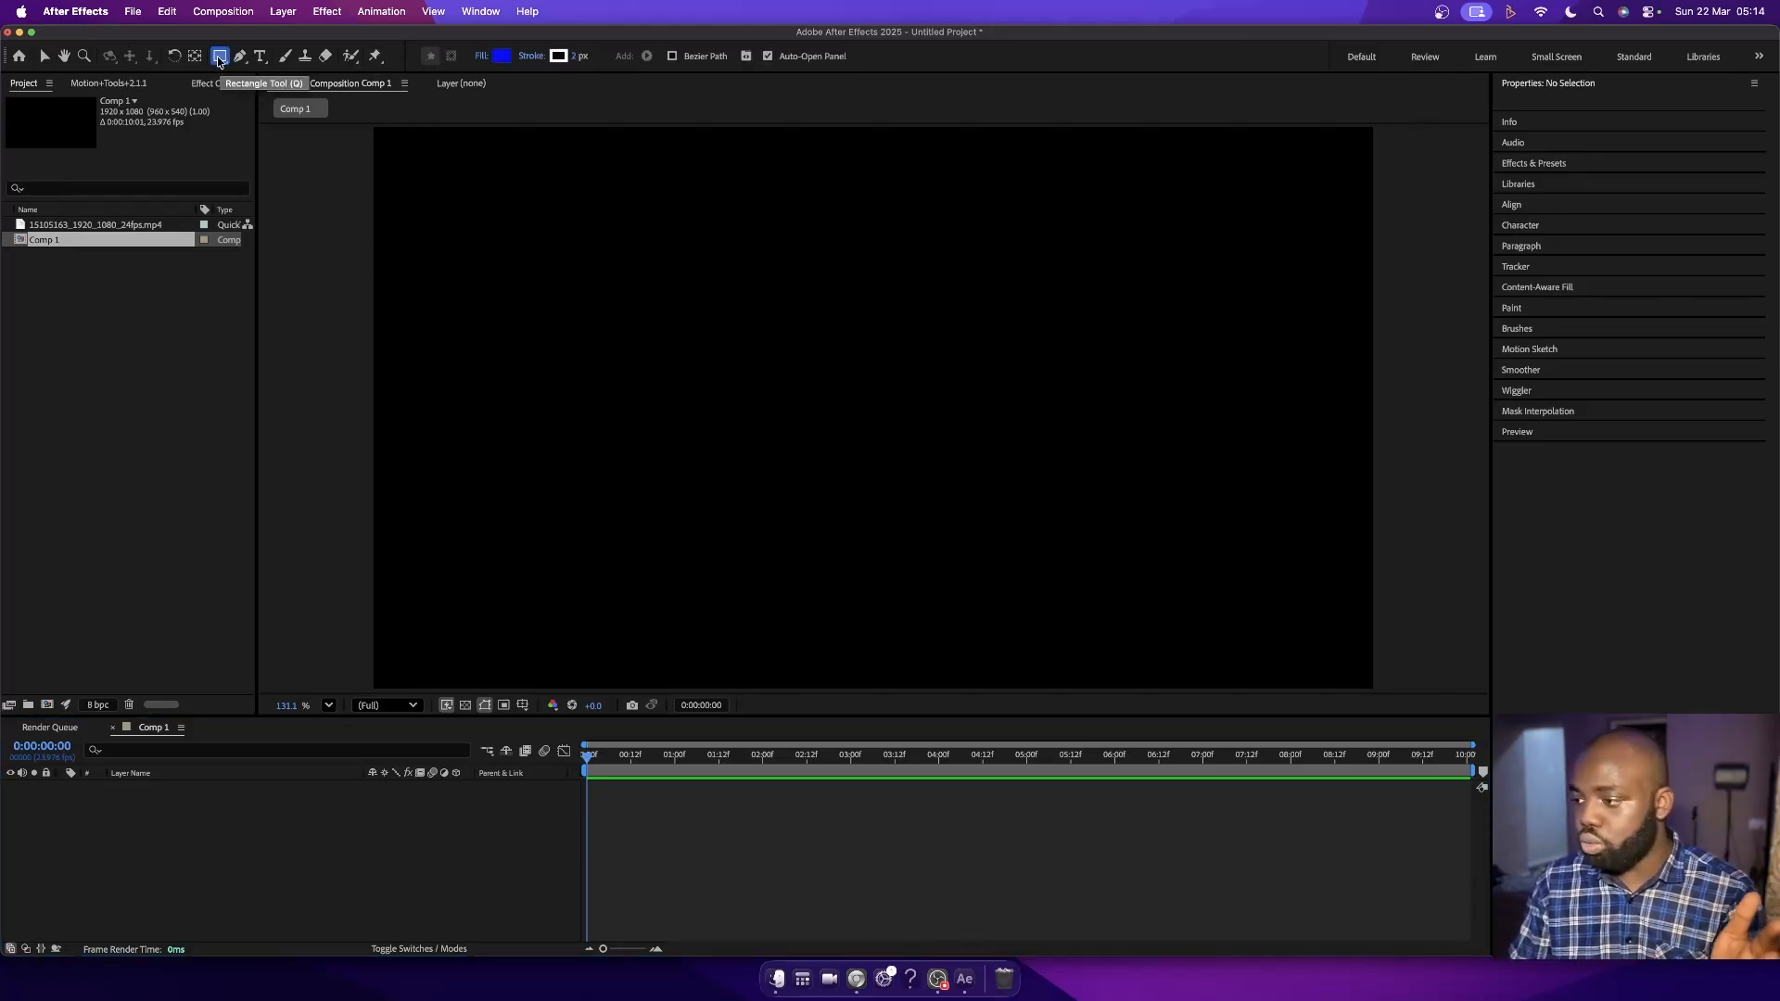
pyautogui.moveTo(487, 596); pyautogui.dragTo(791, 628)
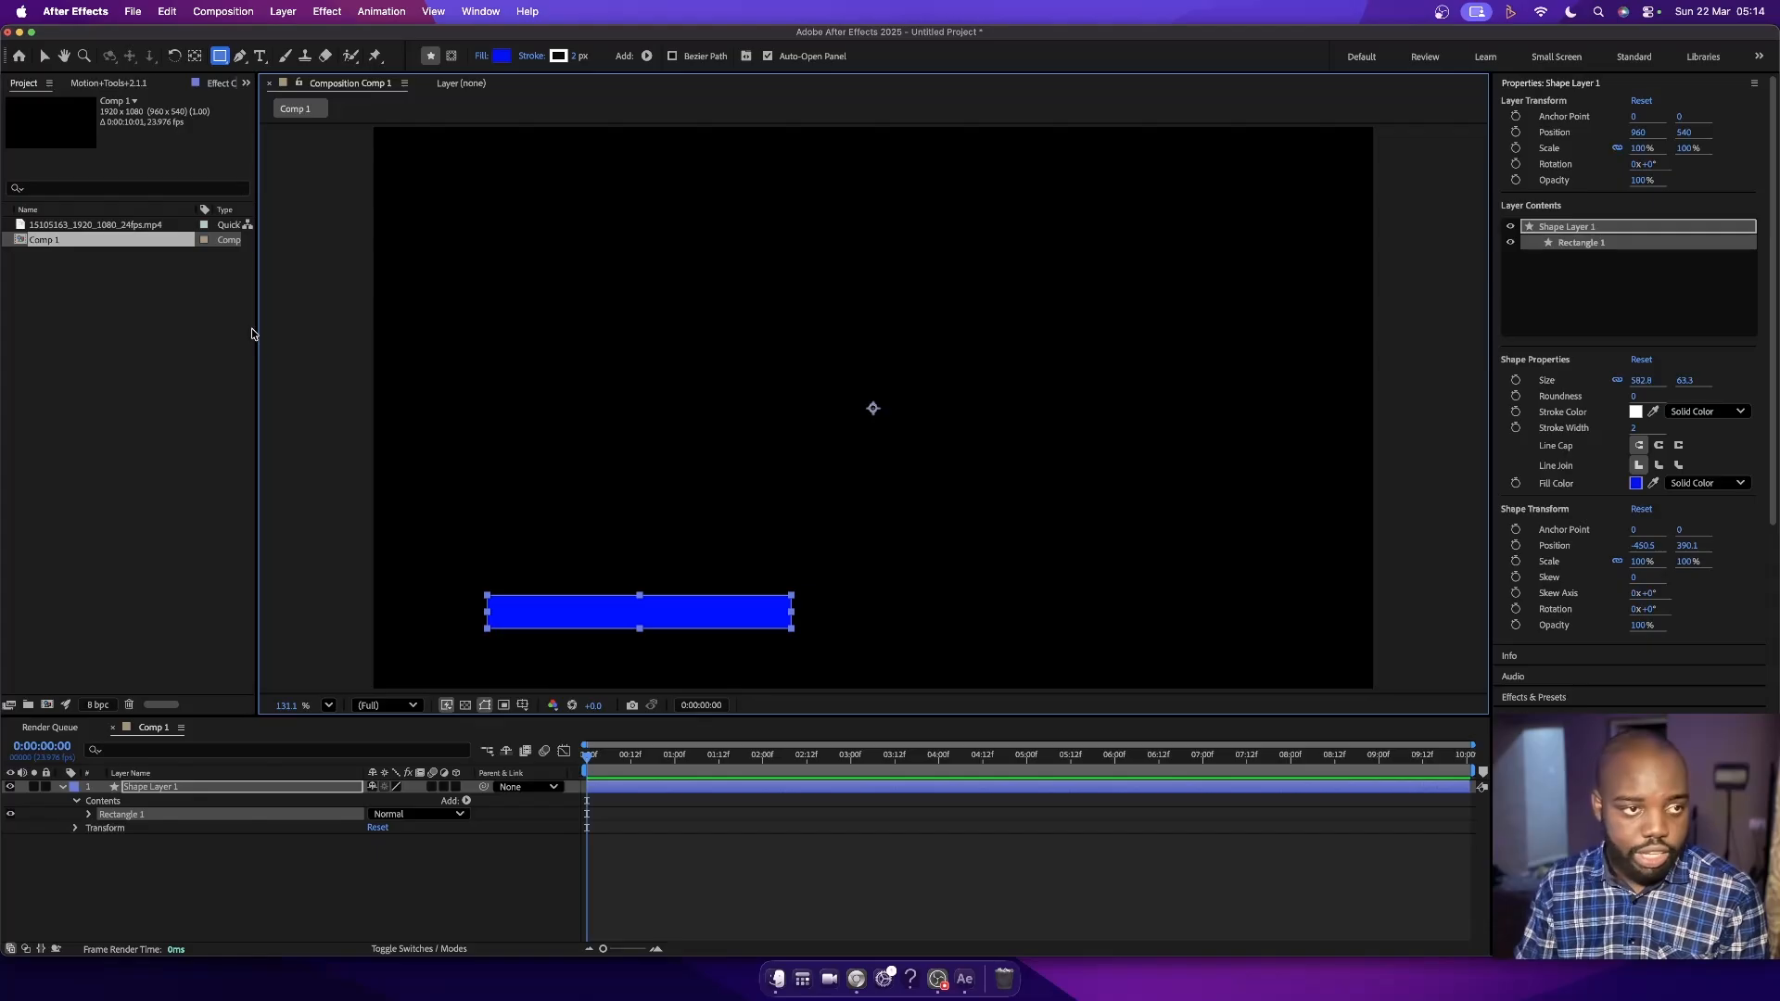
pyautogui.click(43, 57)
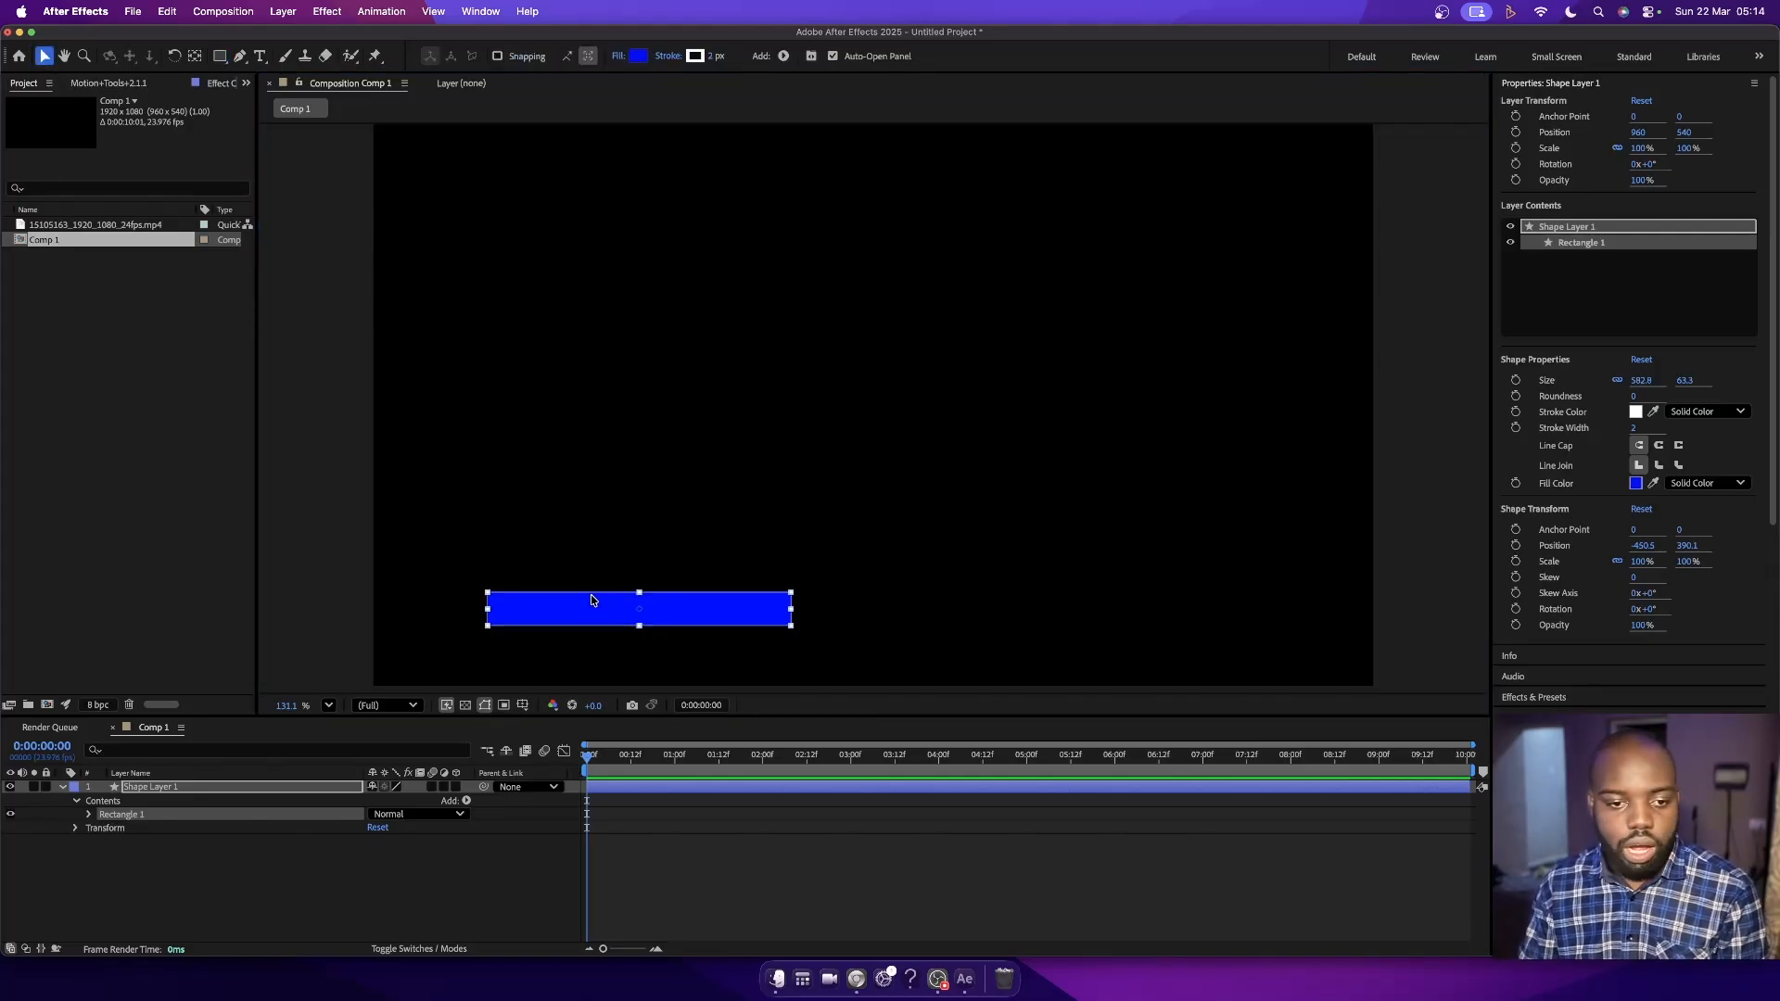
pyautogui.click(615, 612)
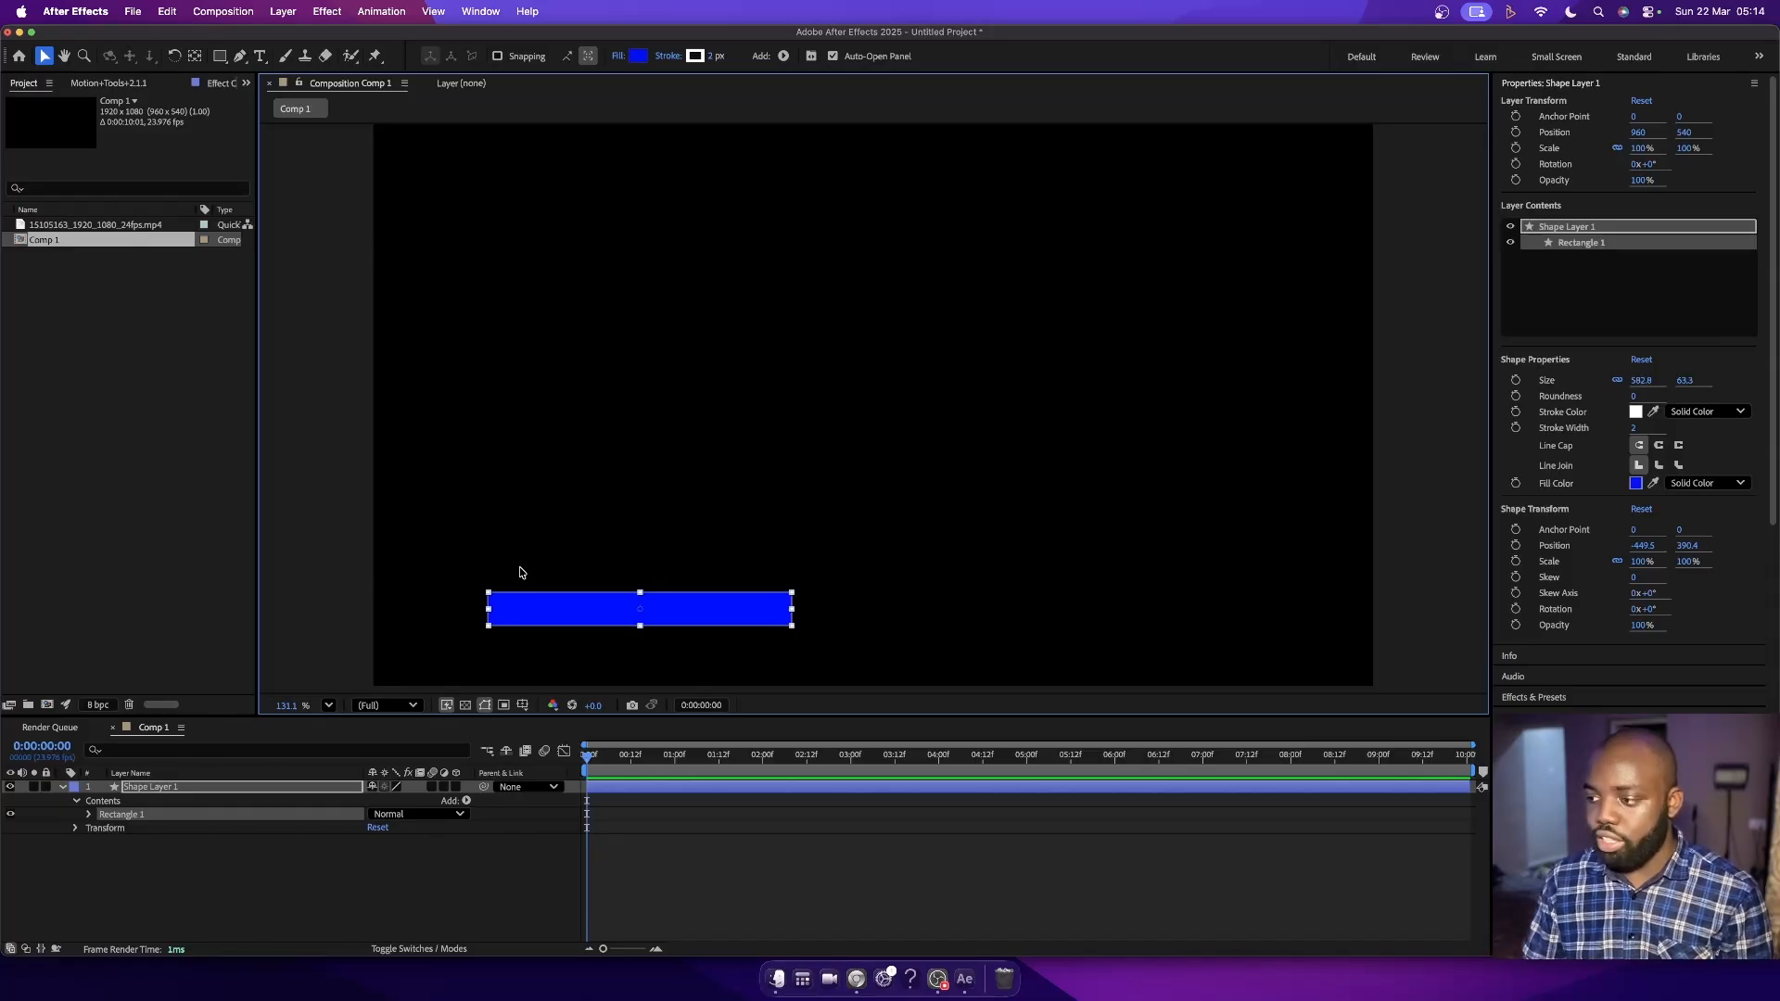
# - Expand the shape layer's Transform properties and try scaling the layer around its default anchor point
pyautogui.click(167, 787)
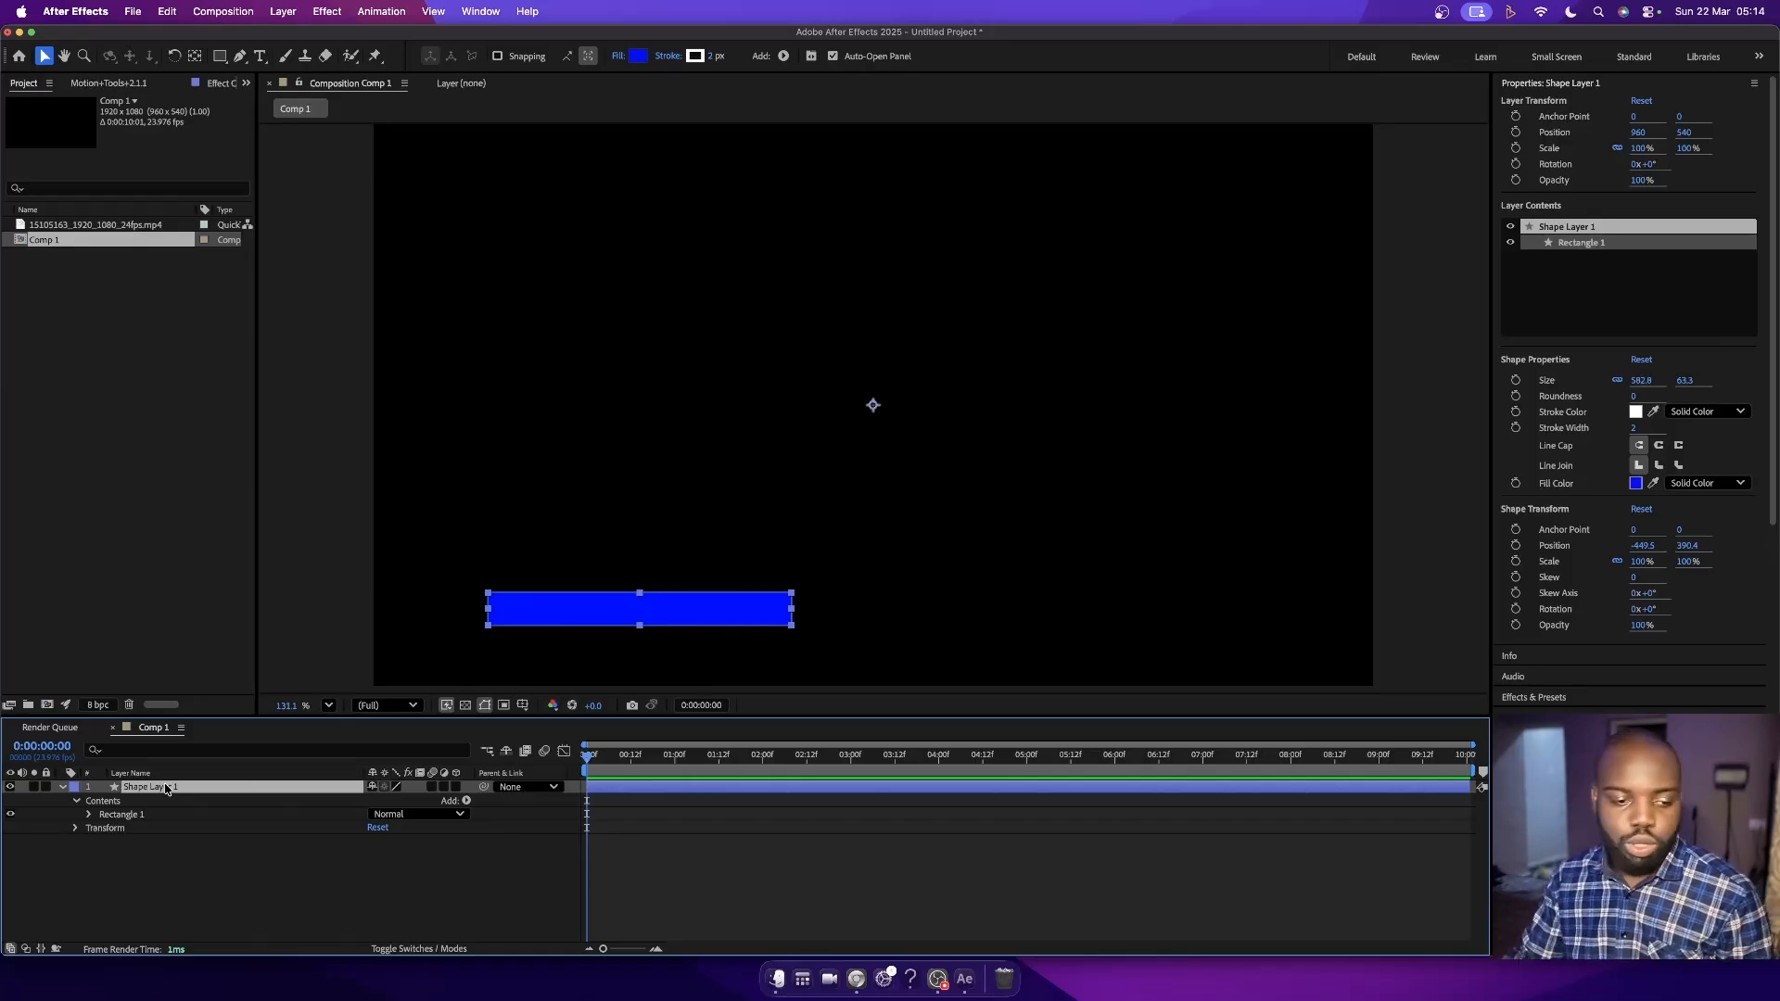
pyautogui.click(76, 829)
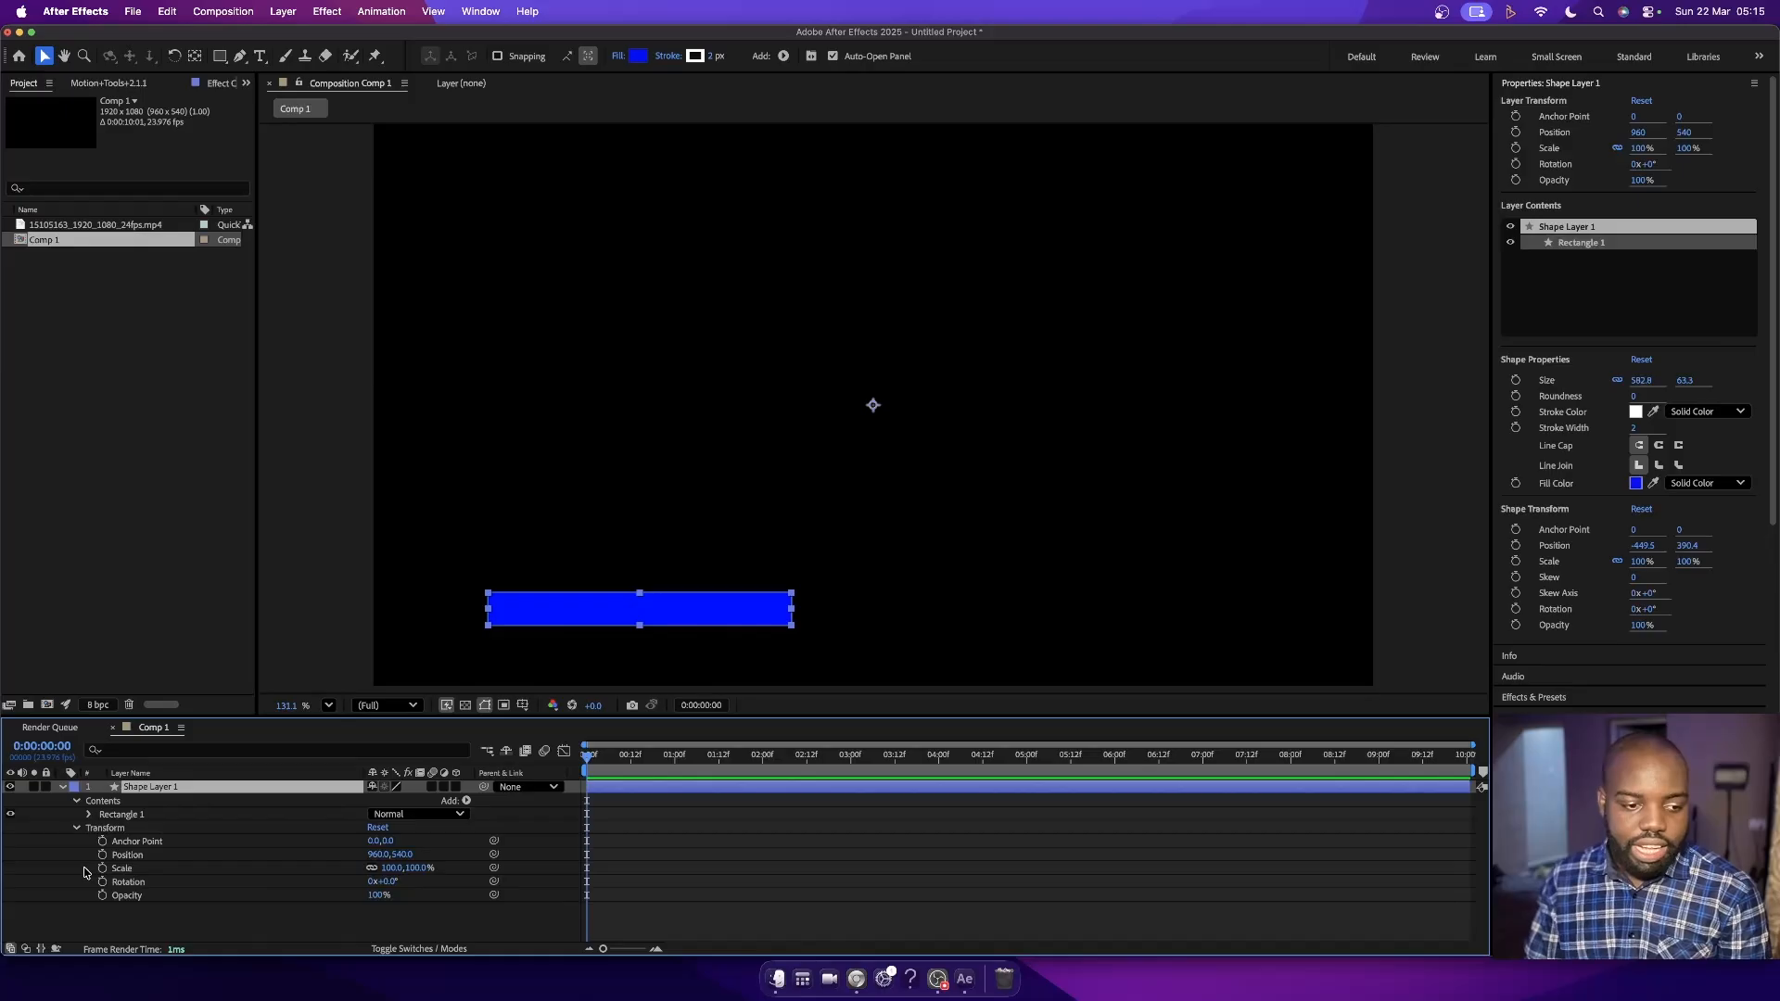
pyautogui.click(137, 874)
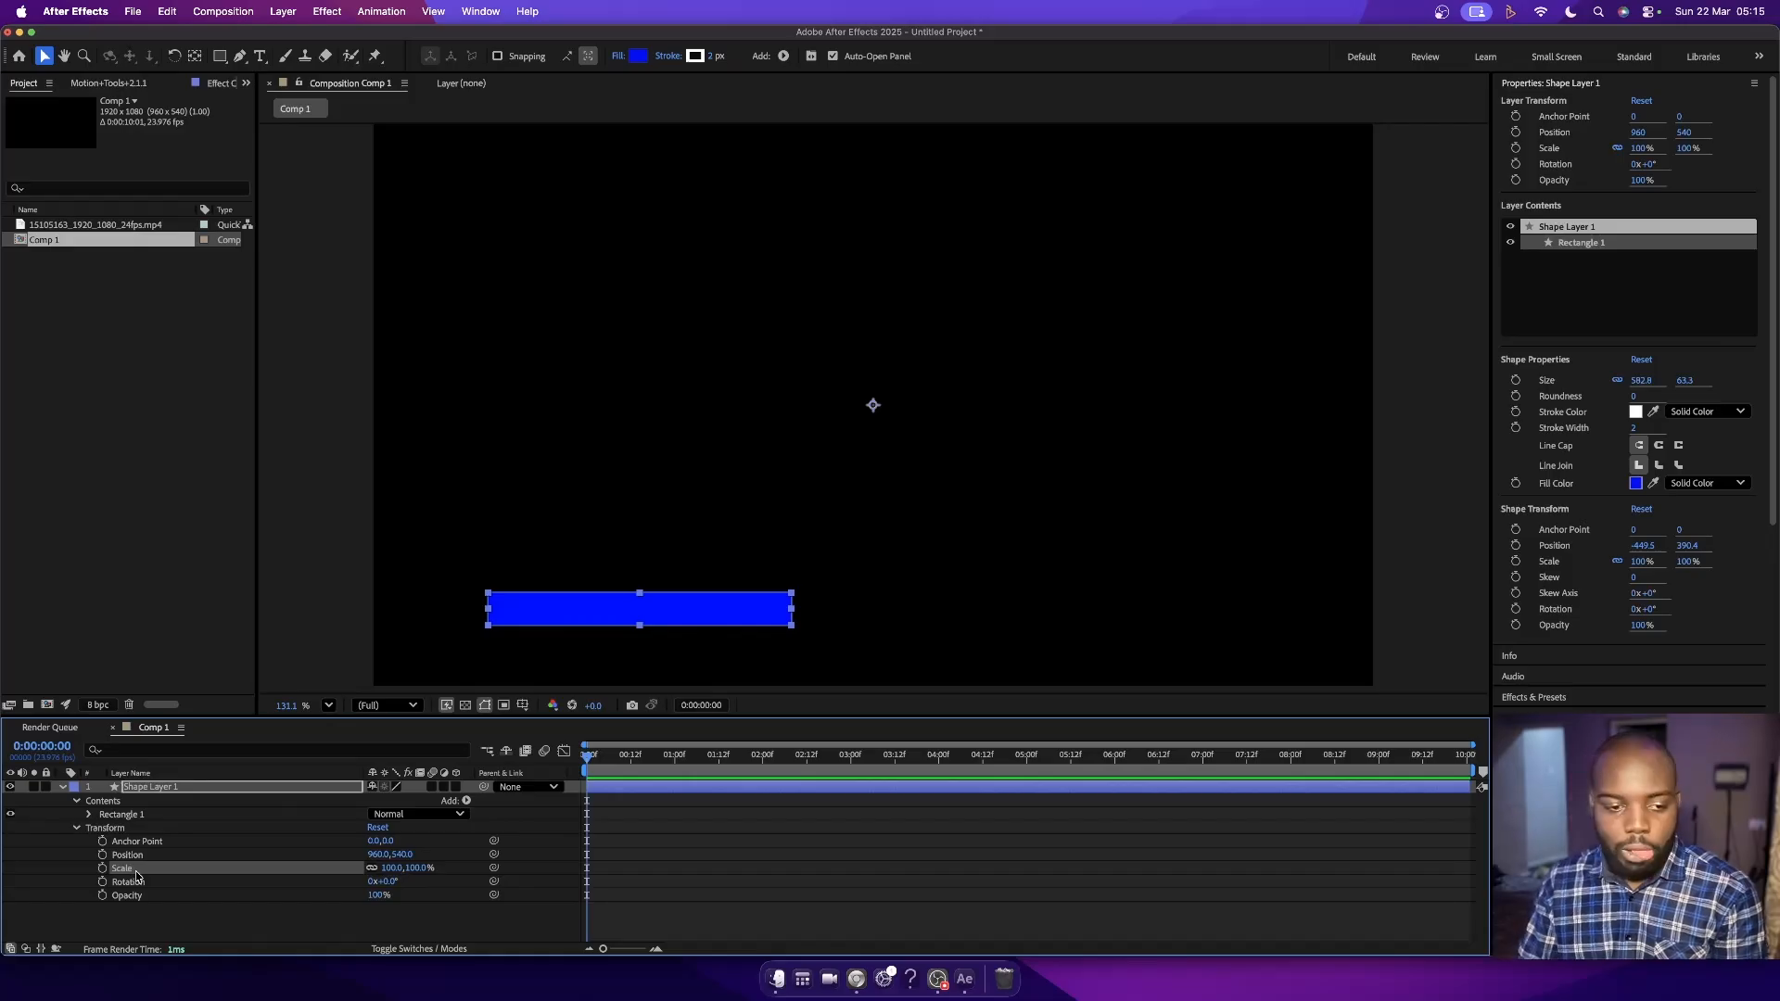
pyautogui.moveTo(431, 869); pyautogui.dragTo(453, 870)
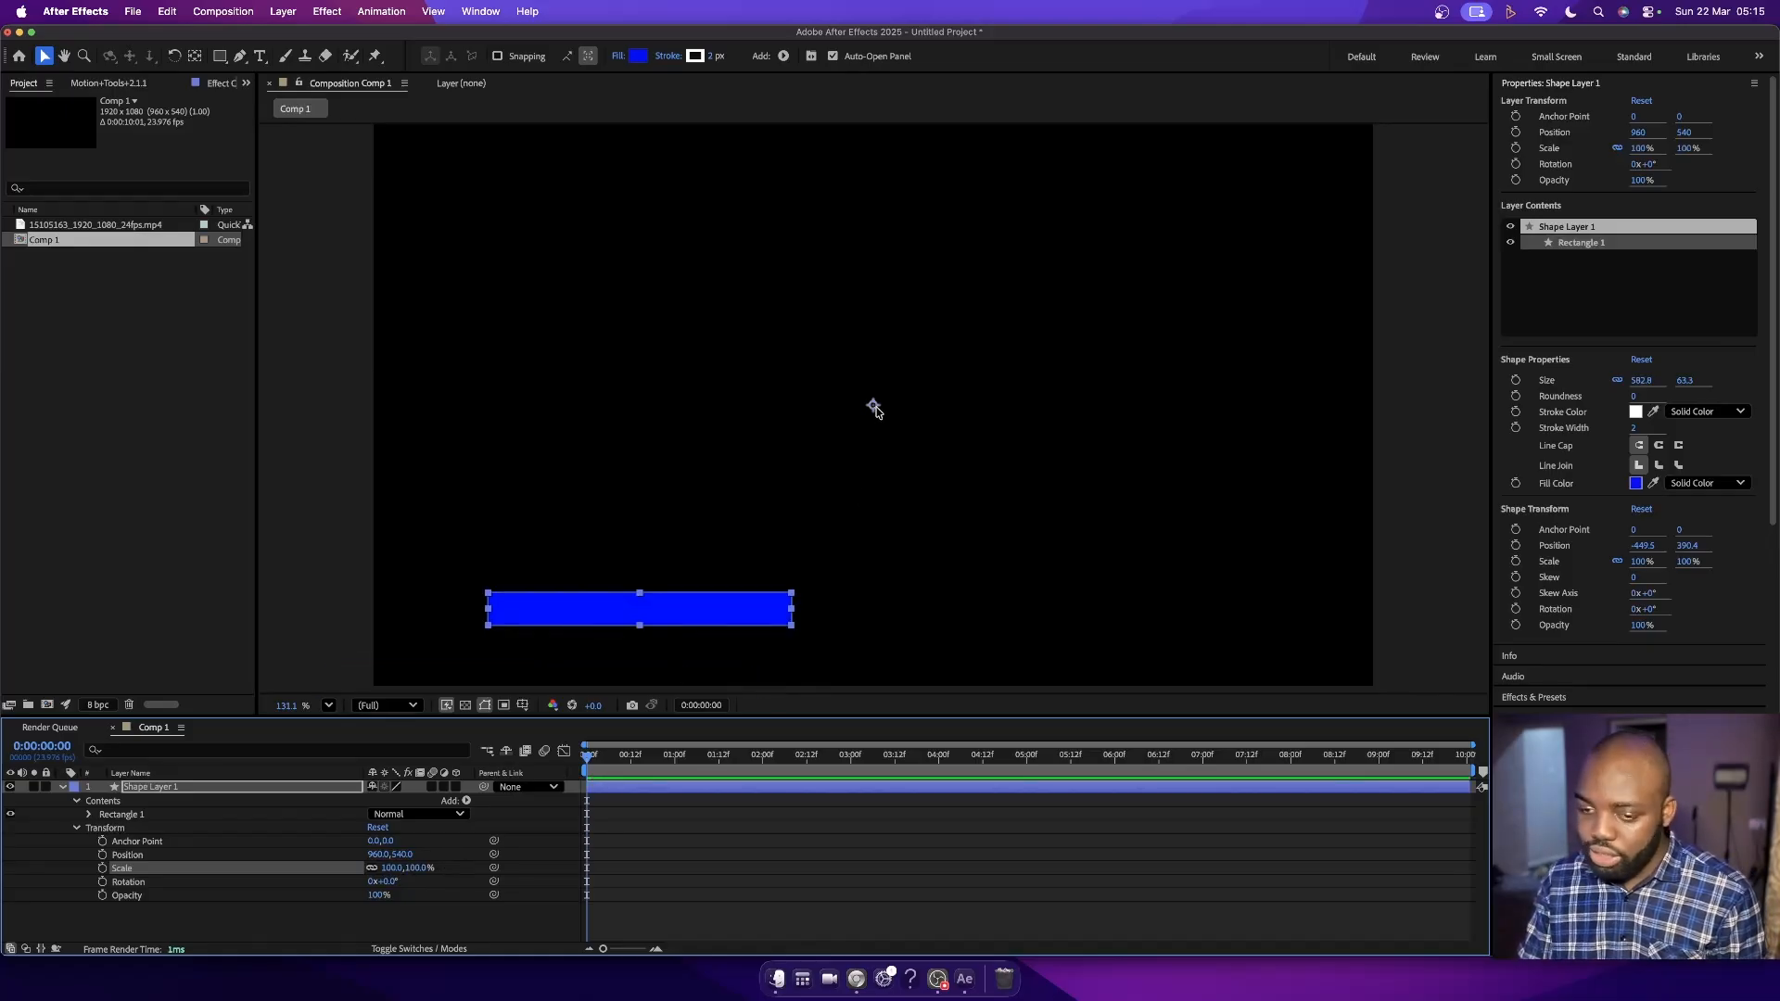
# - Try moving the anchor point to the rectangle's centre and scaling the layer to 181%, and undo both changes
pyautogui.click(195, 56)
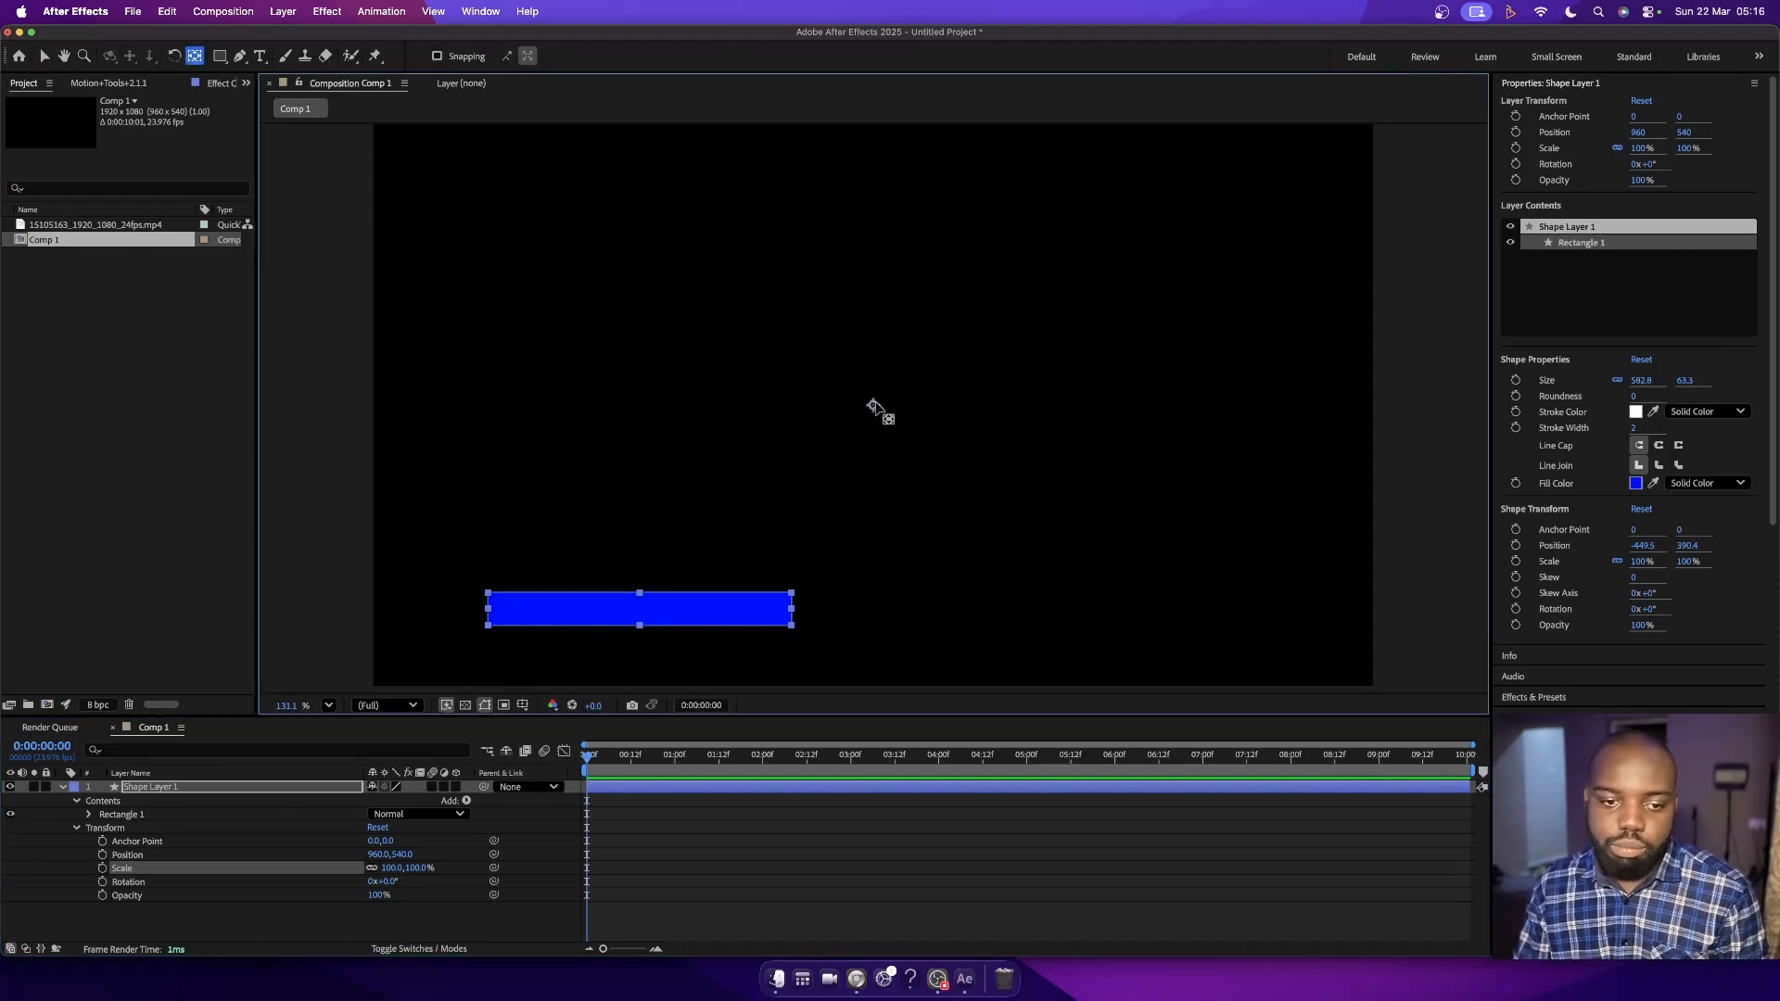
pyautogui.moveTo(873, 406); pyautogui.dragTo(639, 610)
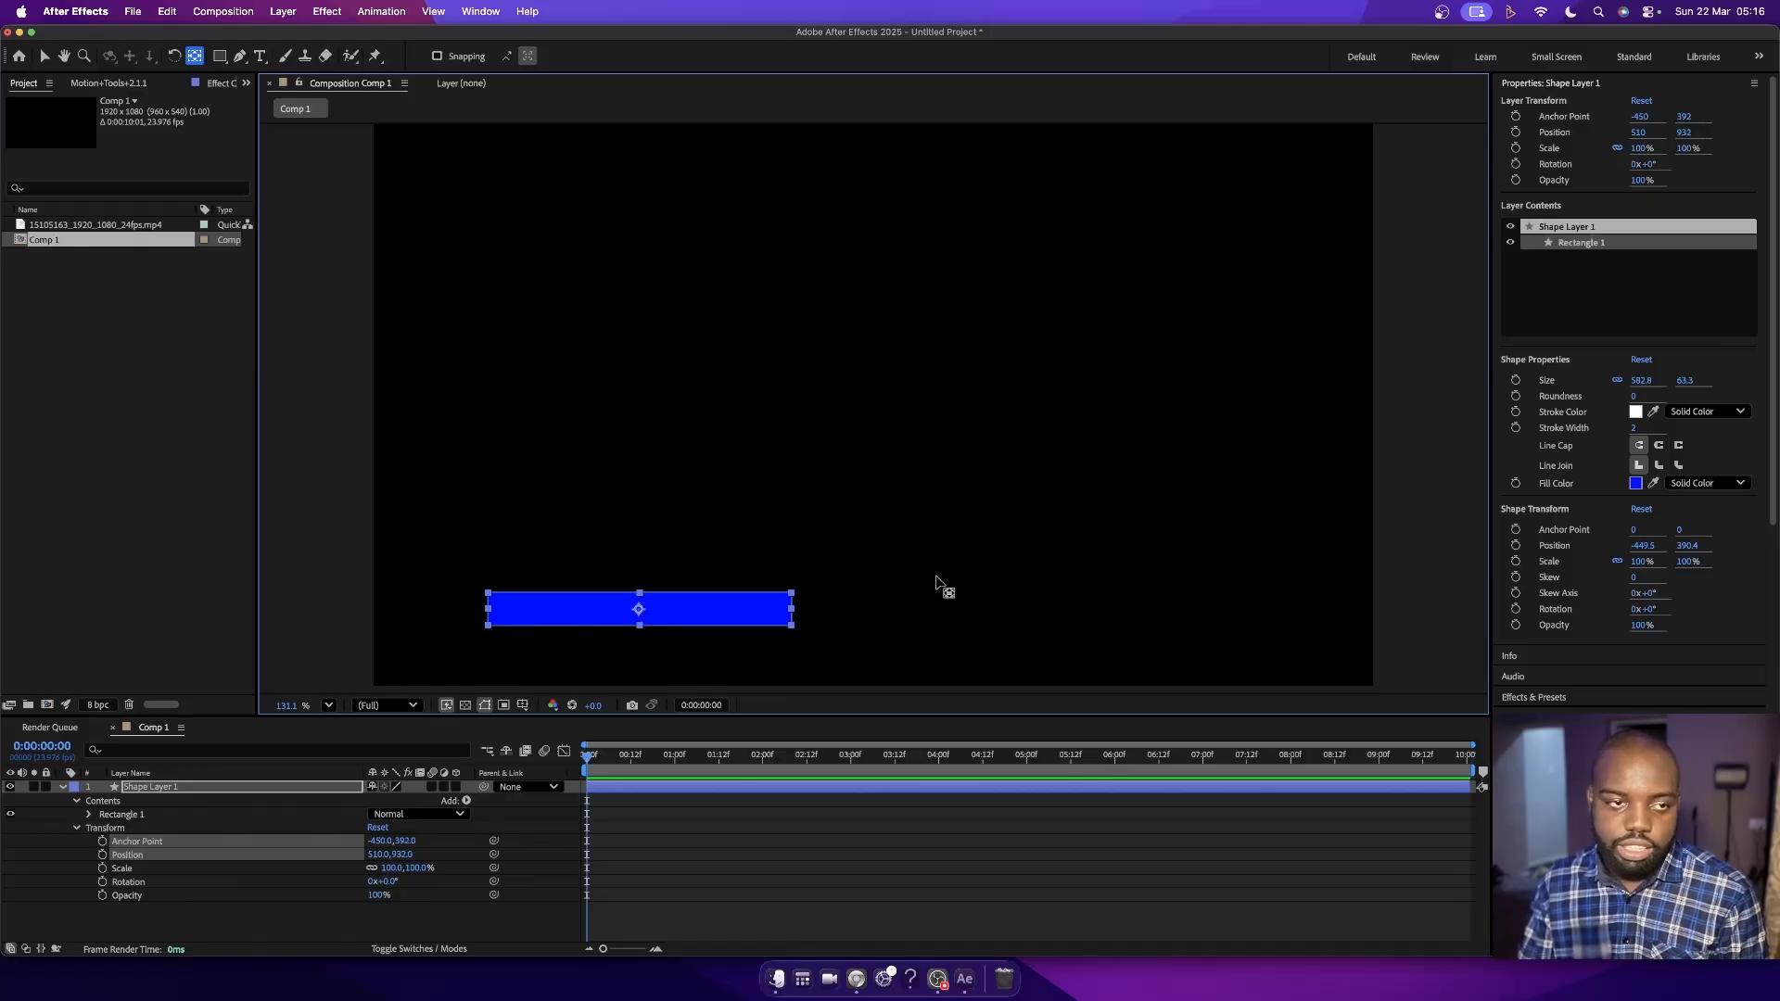
pyautogui.moveTo(411, 868); pyautogui.dragTo(473, 868)
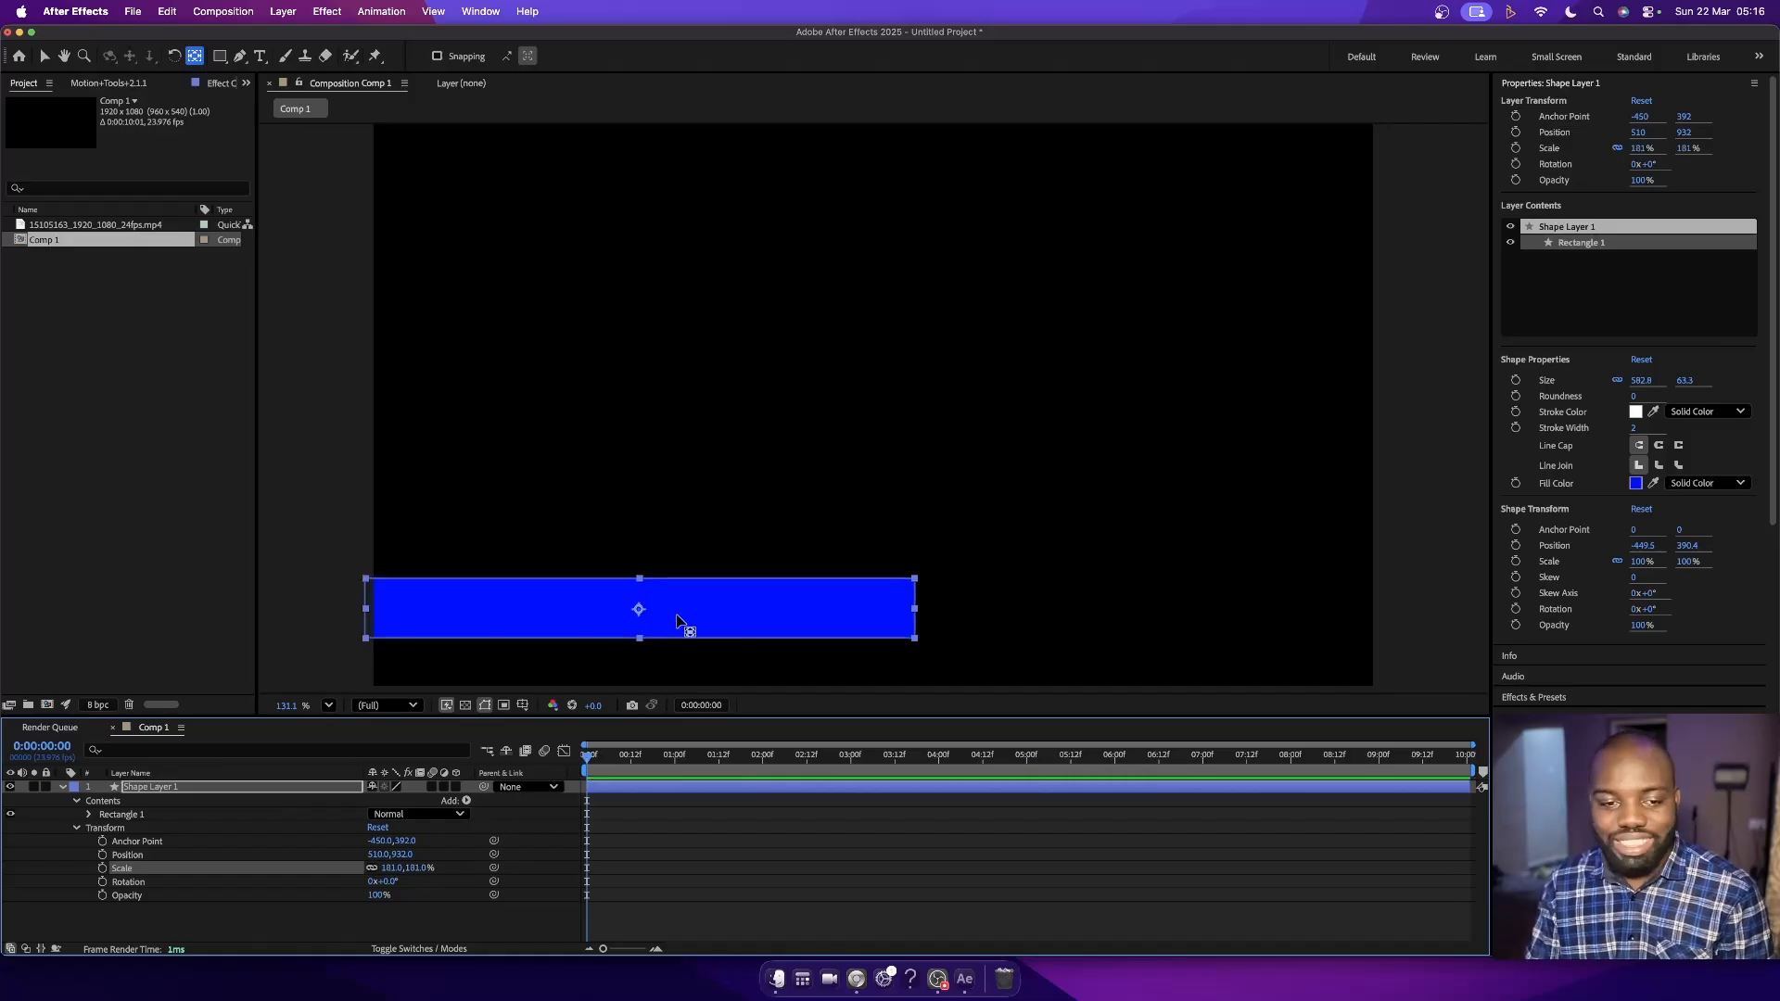
pyautogui.press('super+z')
pyautogui.press('super+z')
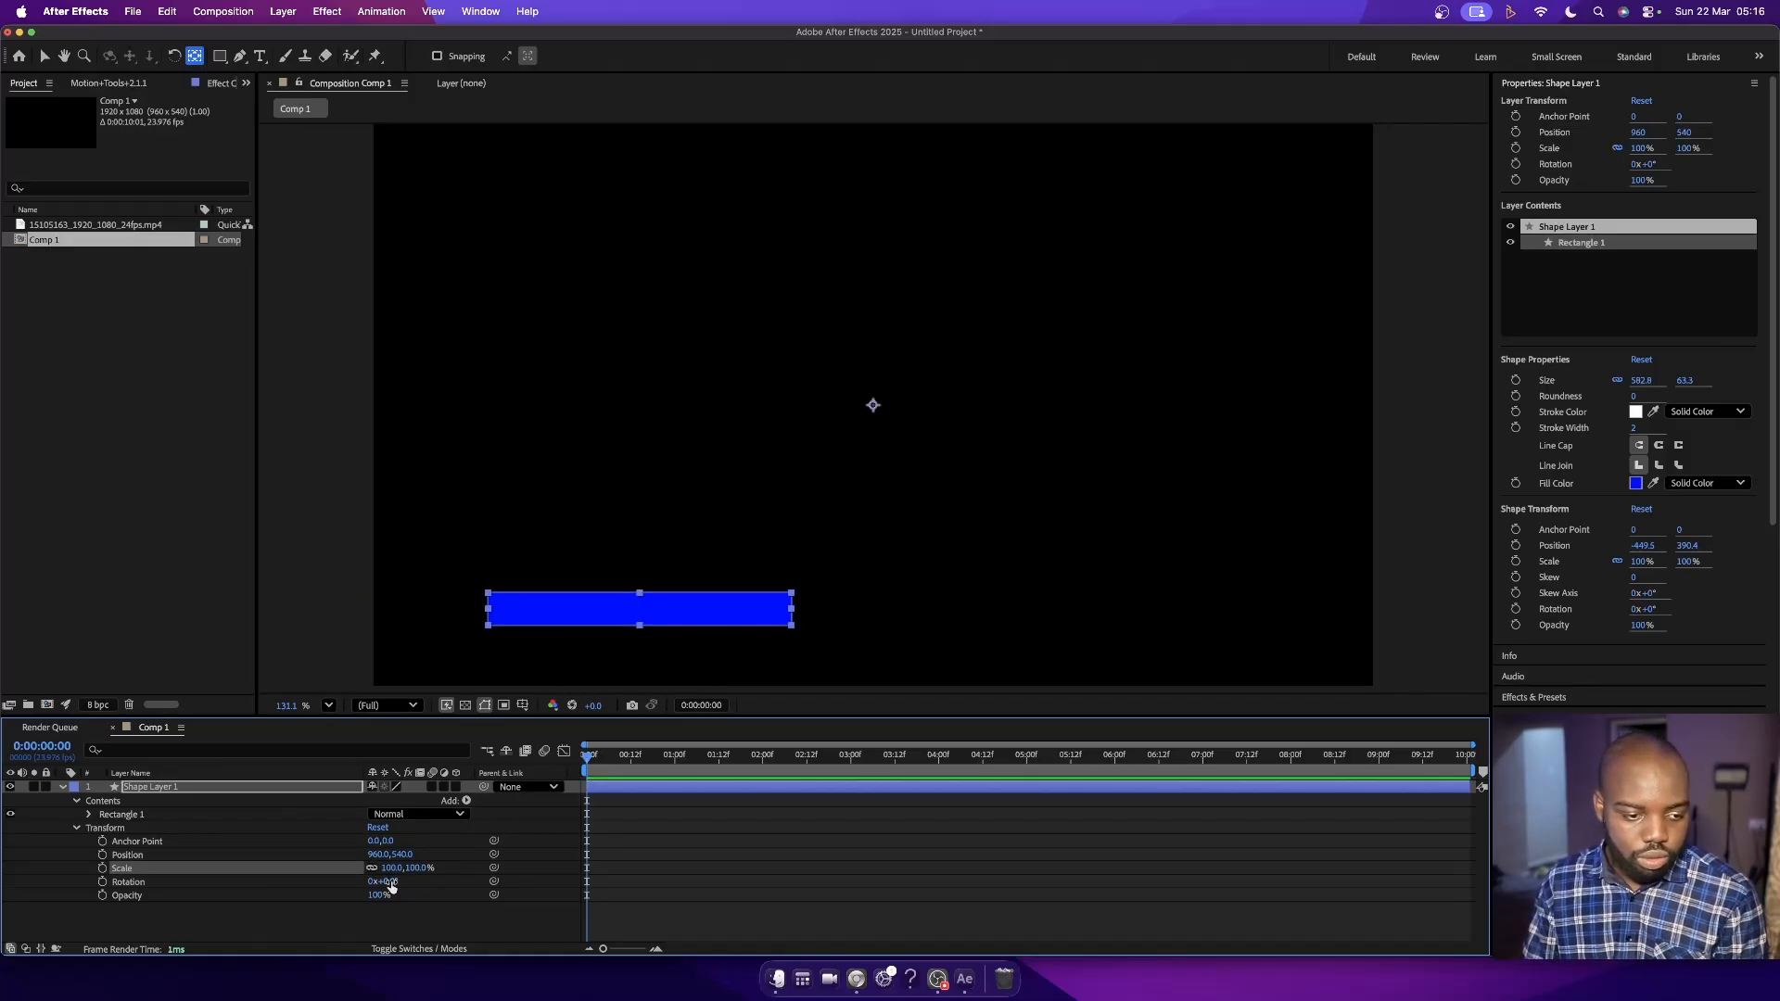
# - Try rotating the layer around its default anchor point and around an anchor moved to the rectangle's centre, undoing each trial
pyautogui.moveTo(390, 882); pyautogui.dragTo(638, 834)
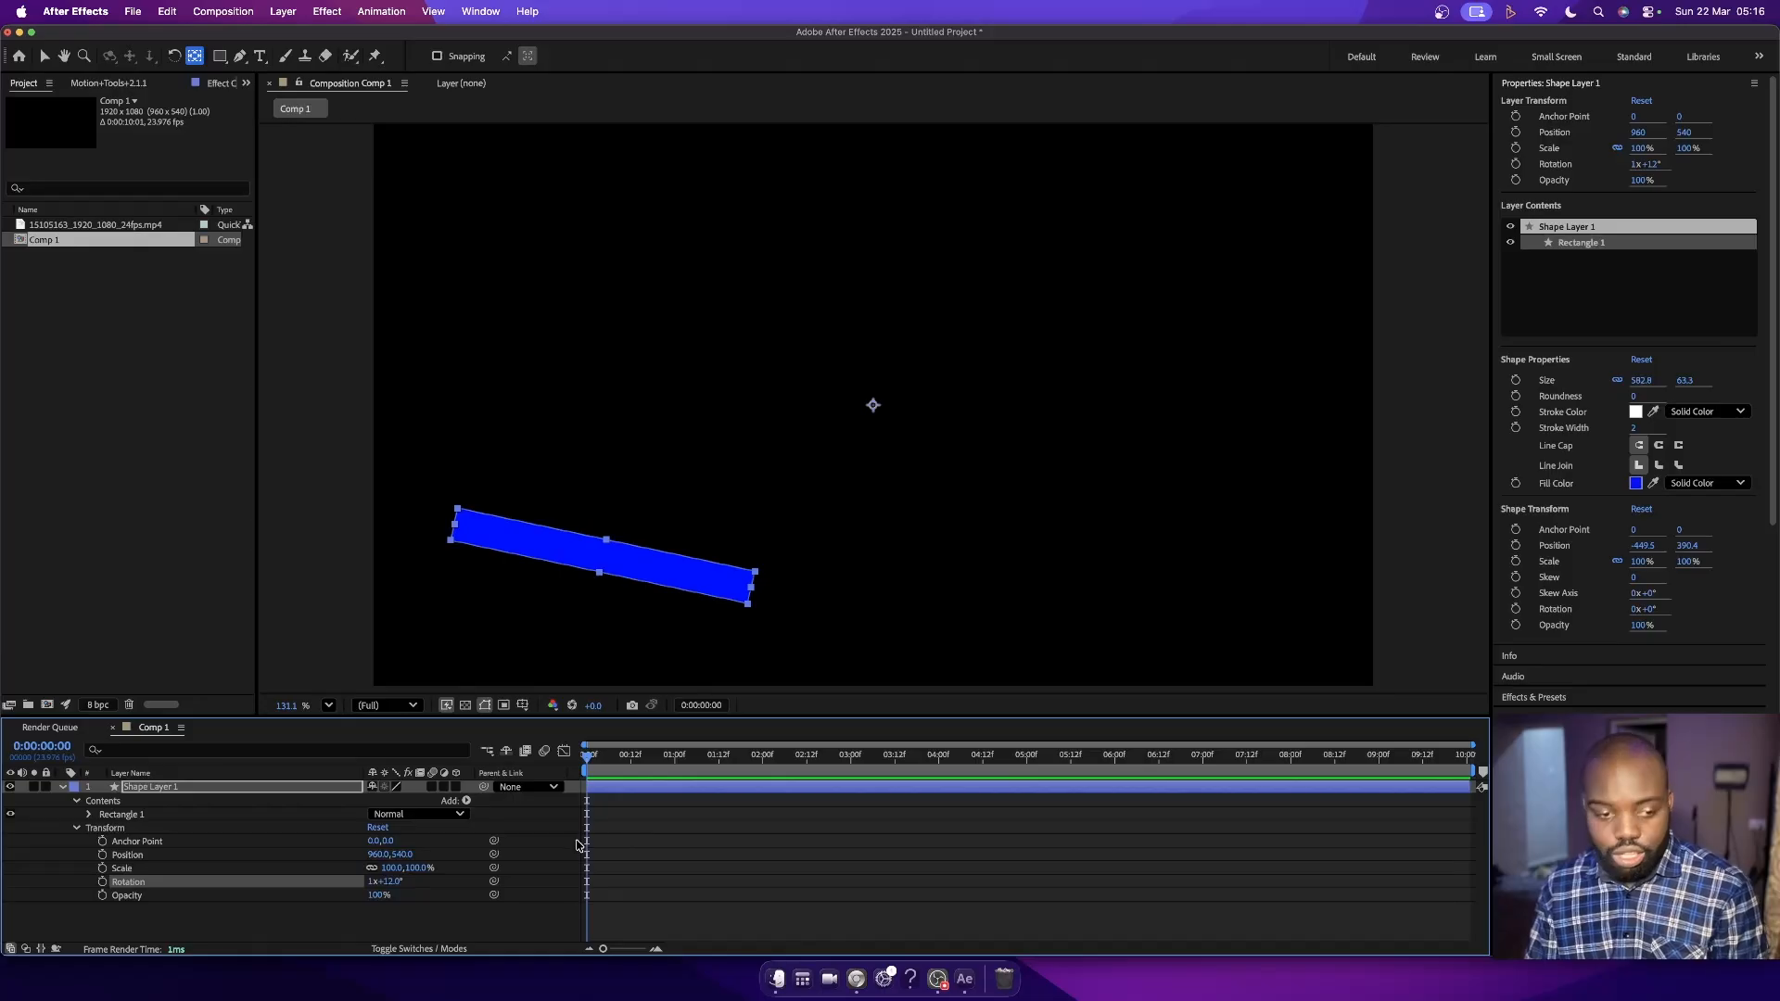
pyautogui.press('super+z')
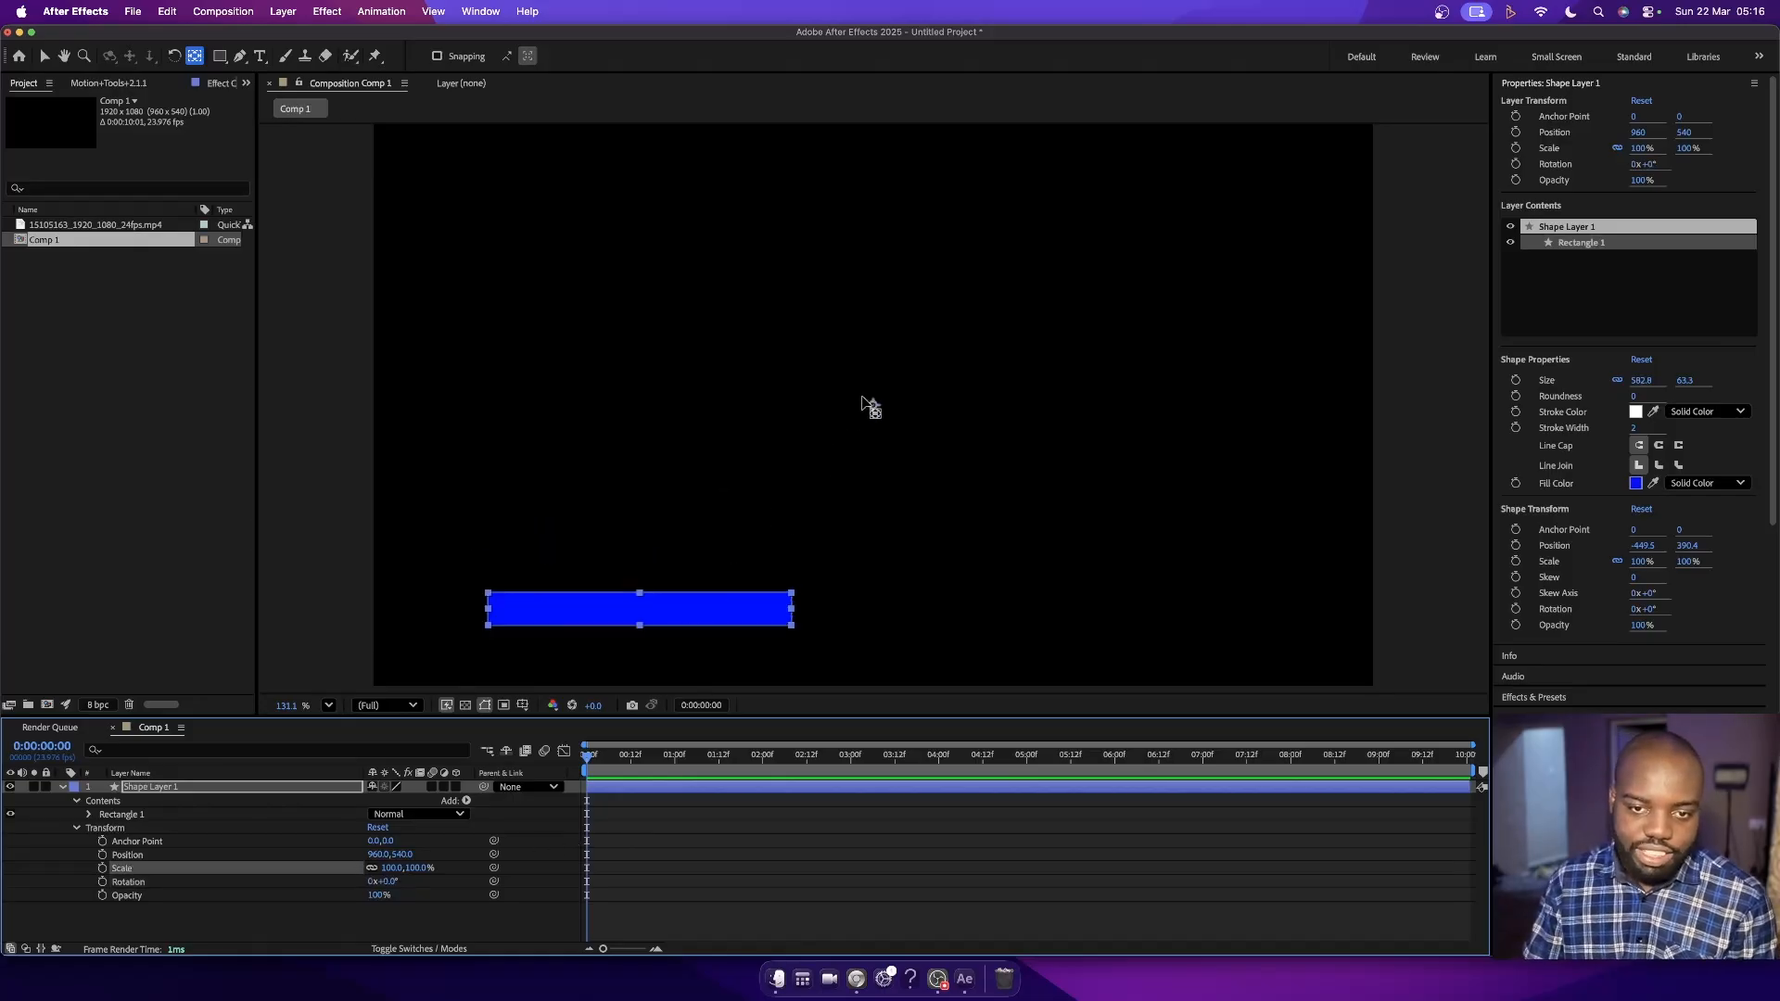
pyautogui.moveTo(875, 409); pyautogui.dragTo(640, 612)
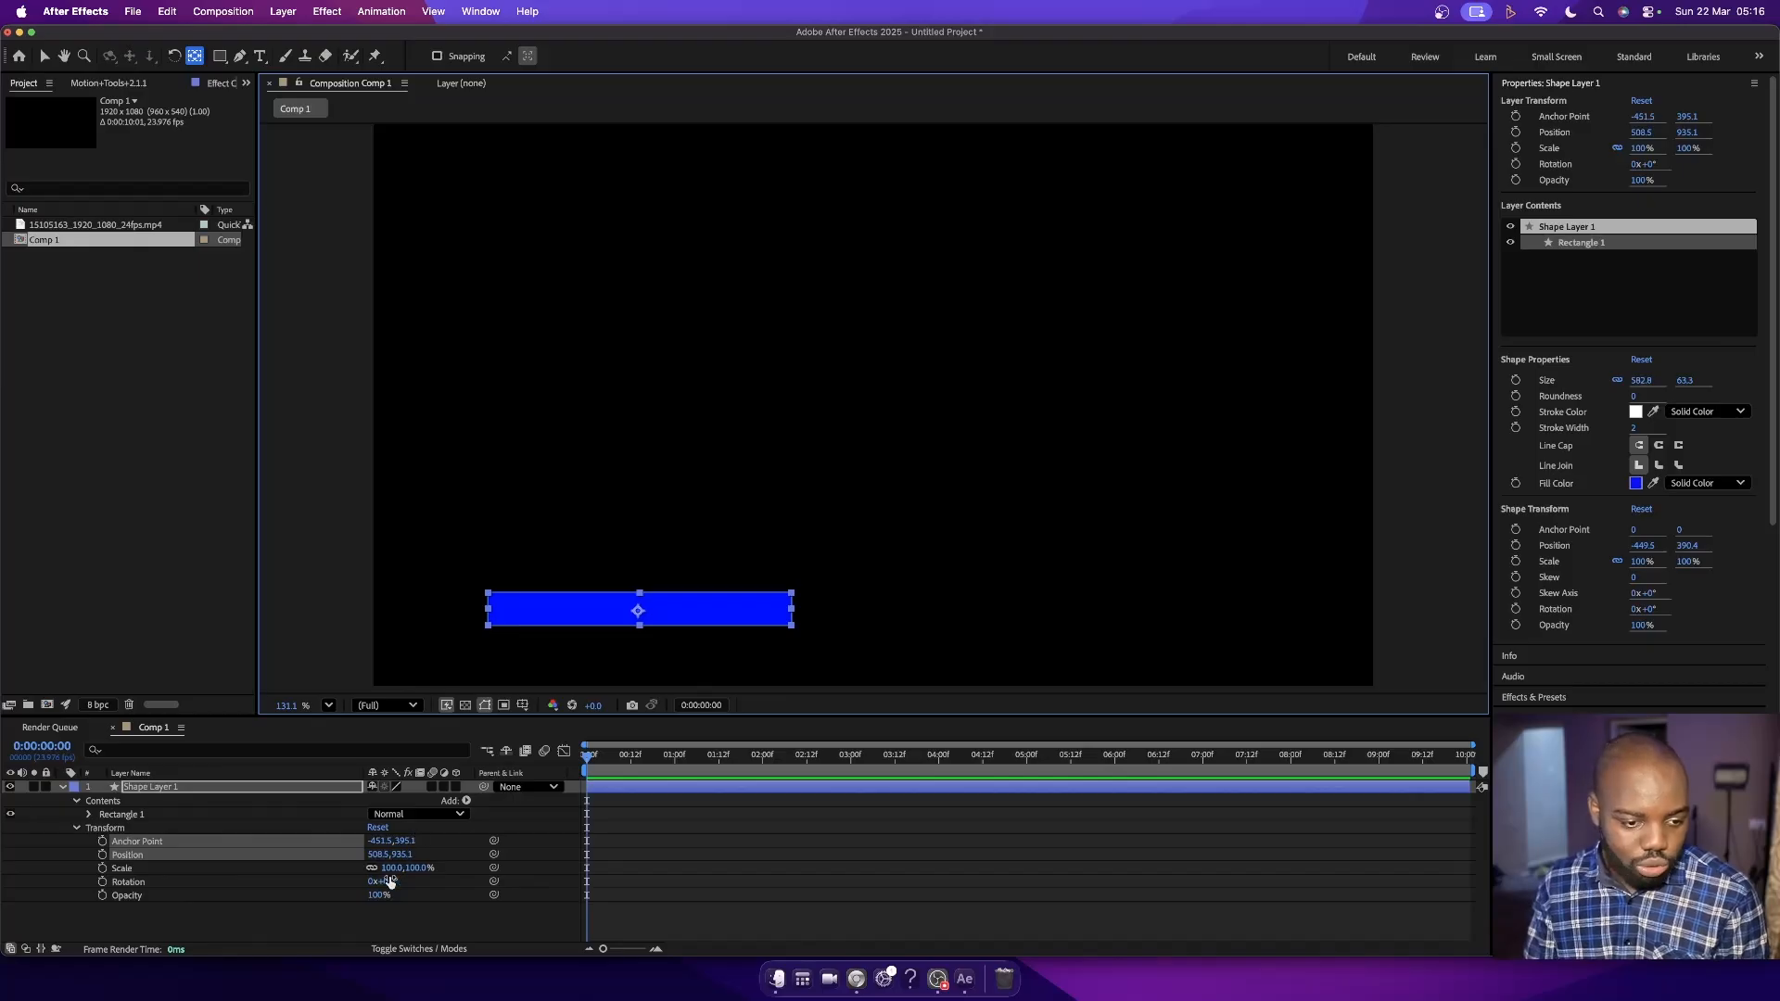
pyautogui.moveTo(391, 885); pyautogui.dragTo(562, 845)
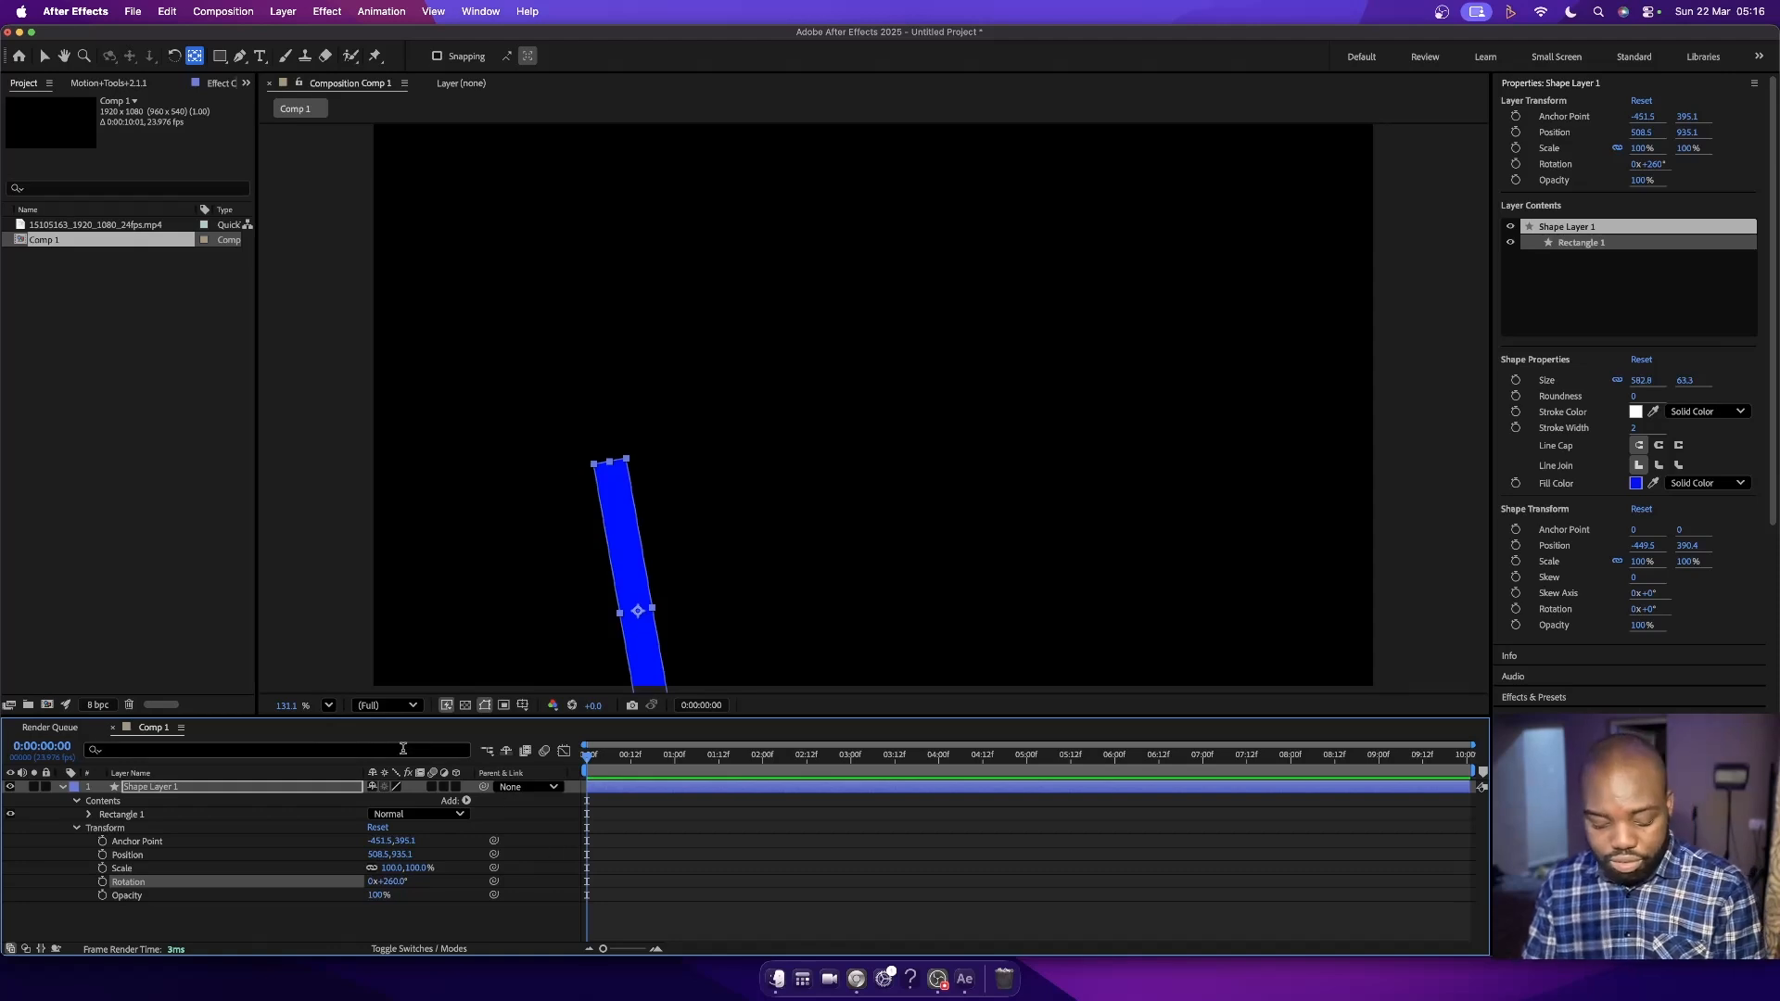
pyautogui.press('super+z')
pyautogui.press('super+z')
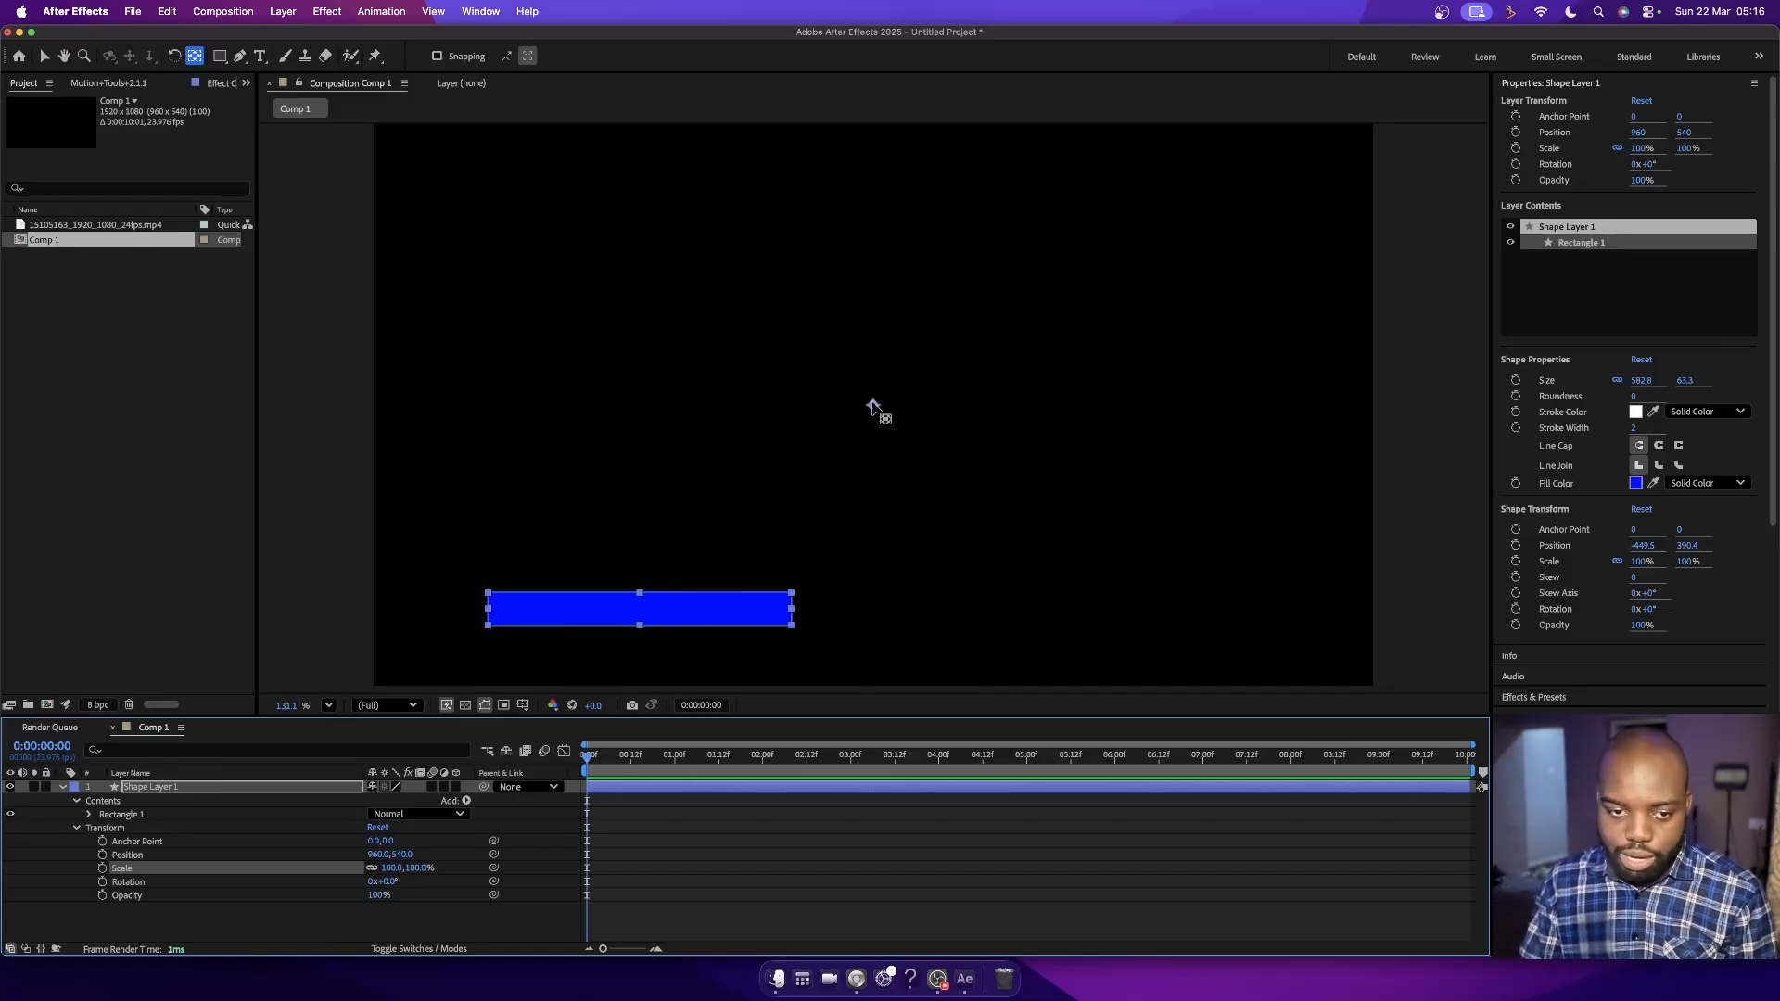
# - Undo a manual anchor point move and centre the anchor point exactly on the rectangle with the Pan Behind tool
pyautogui.moveTo(873, 408); pyautogui.dragTo(640, 612)
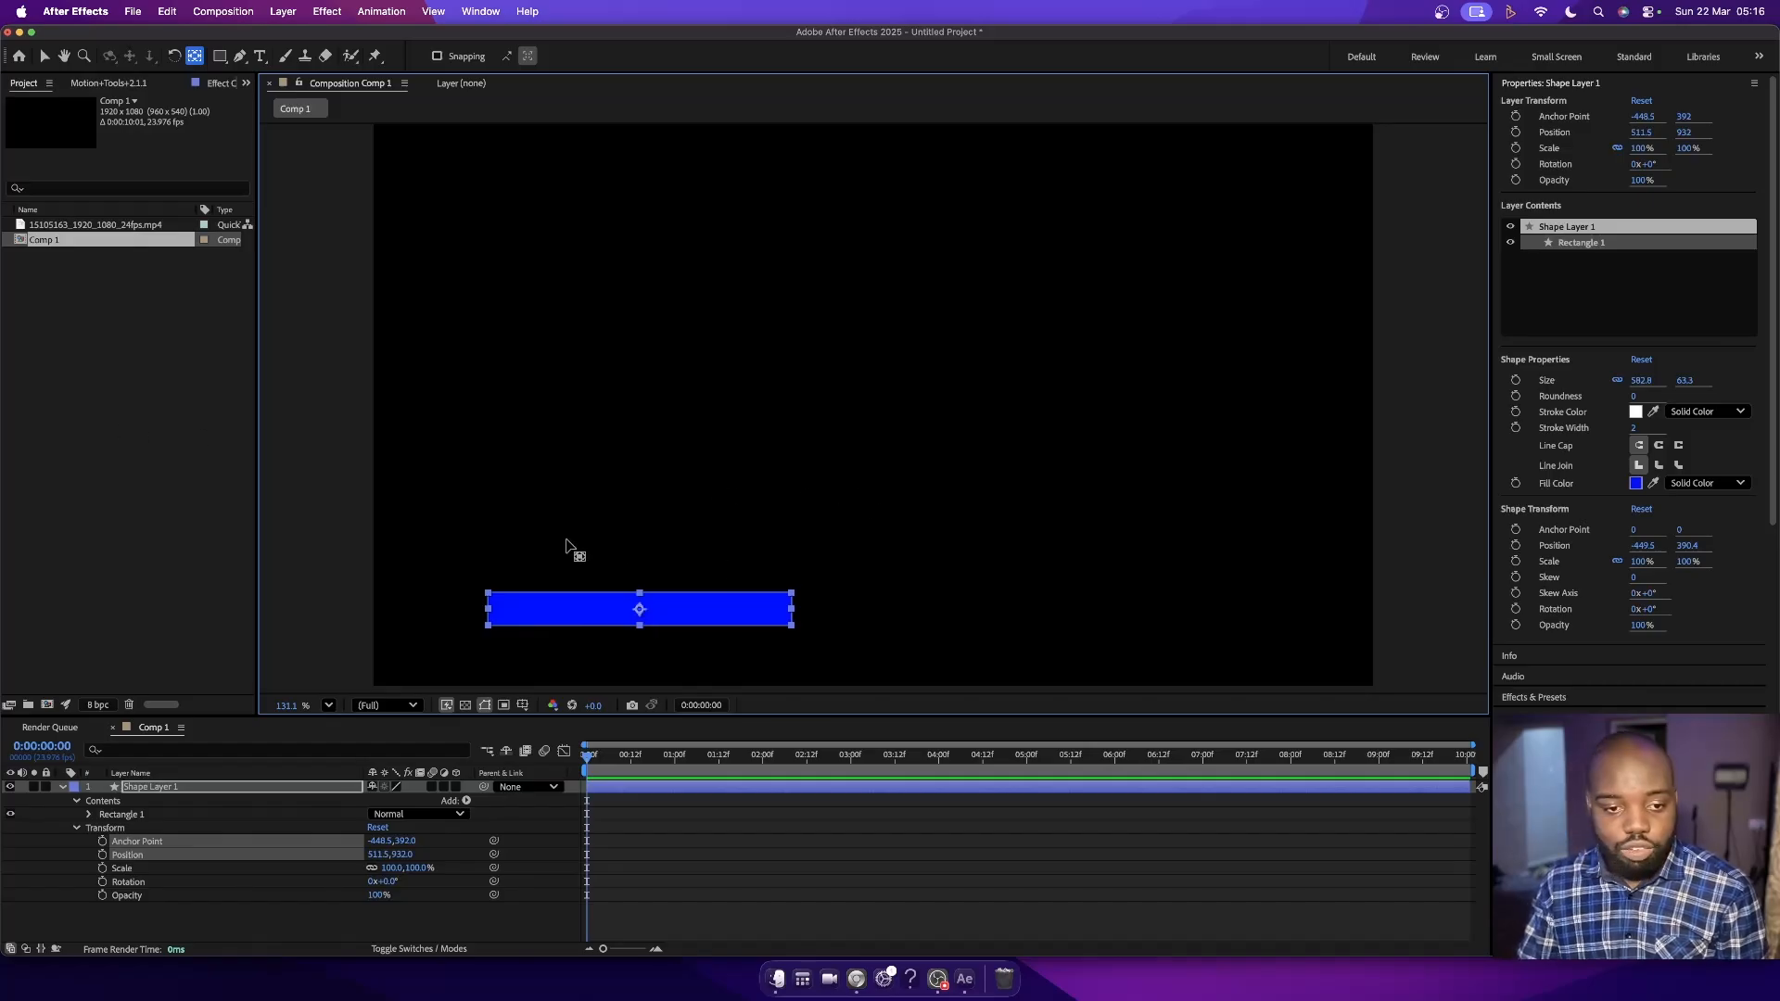
pyautogui.press('super+z')
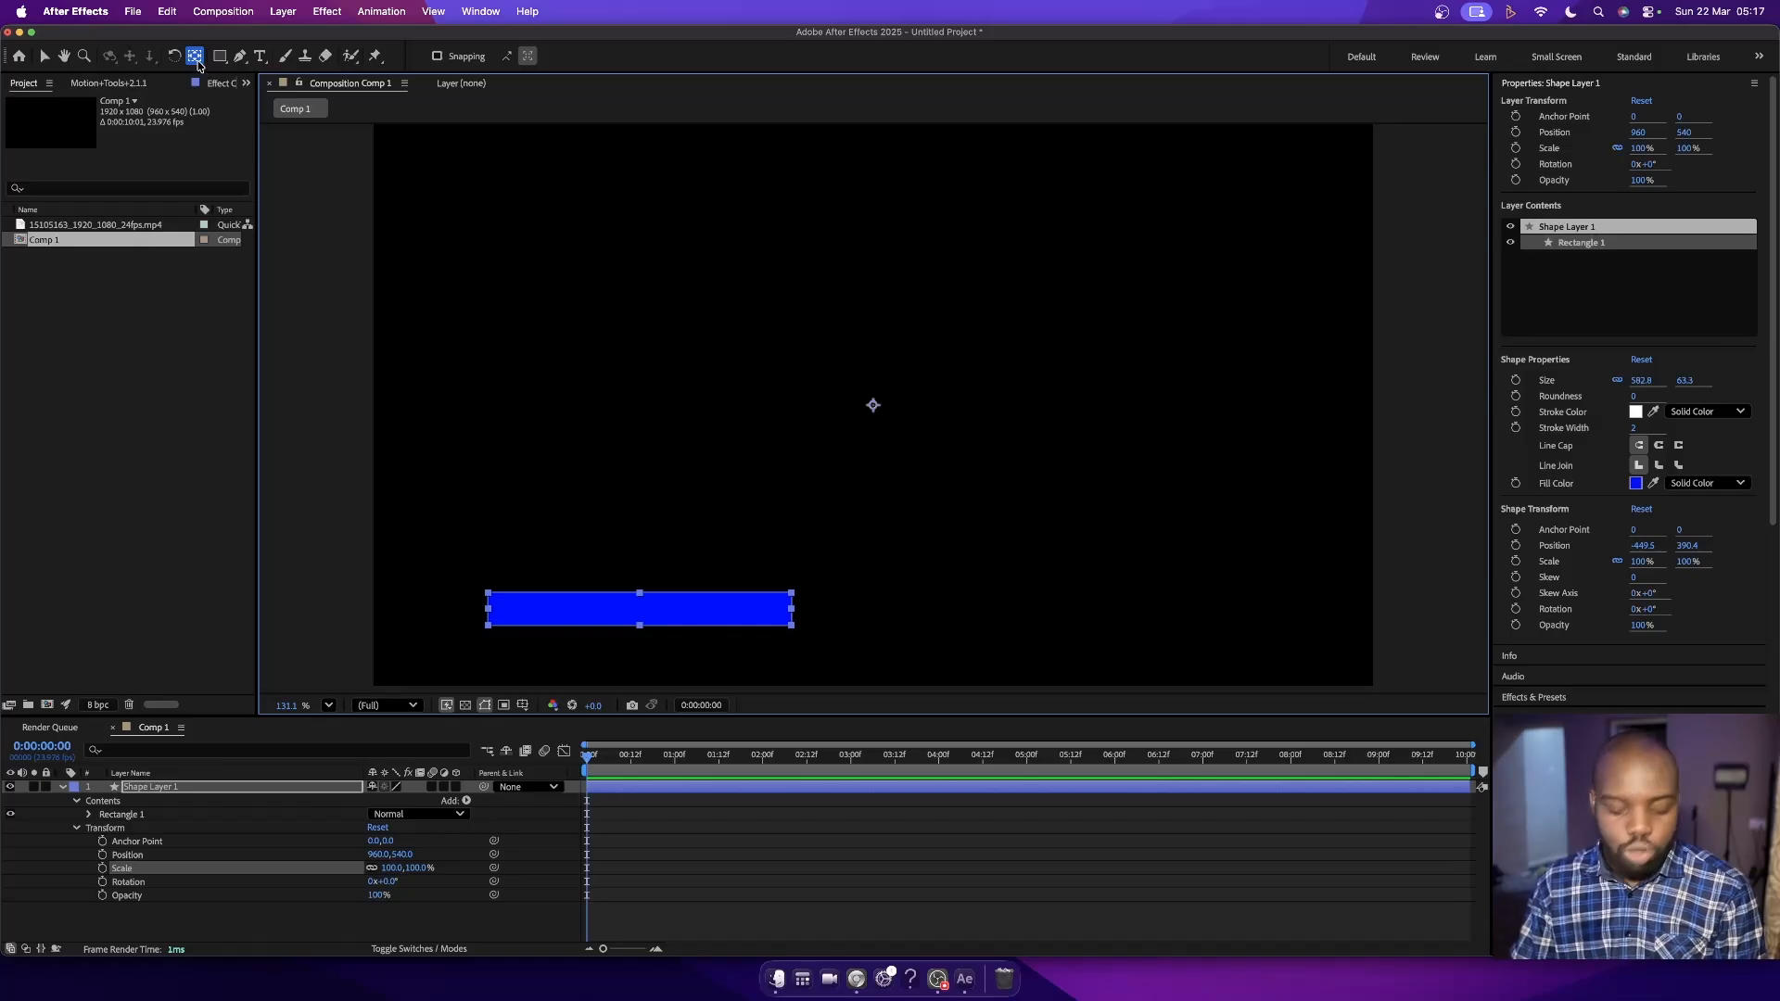
pyautogui.keyDown('super'); pyautogui.doubleClick(197, 62); pyautogui.keyUp('super')
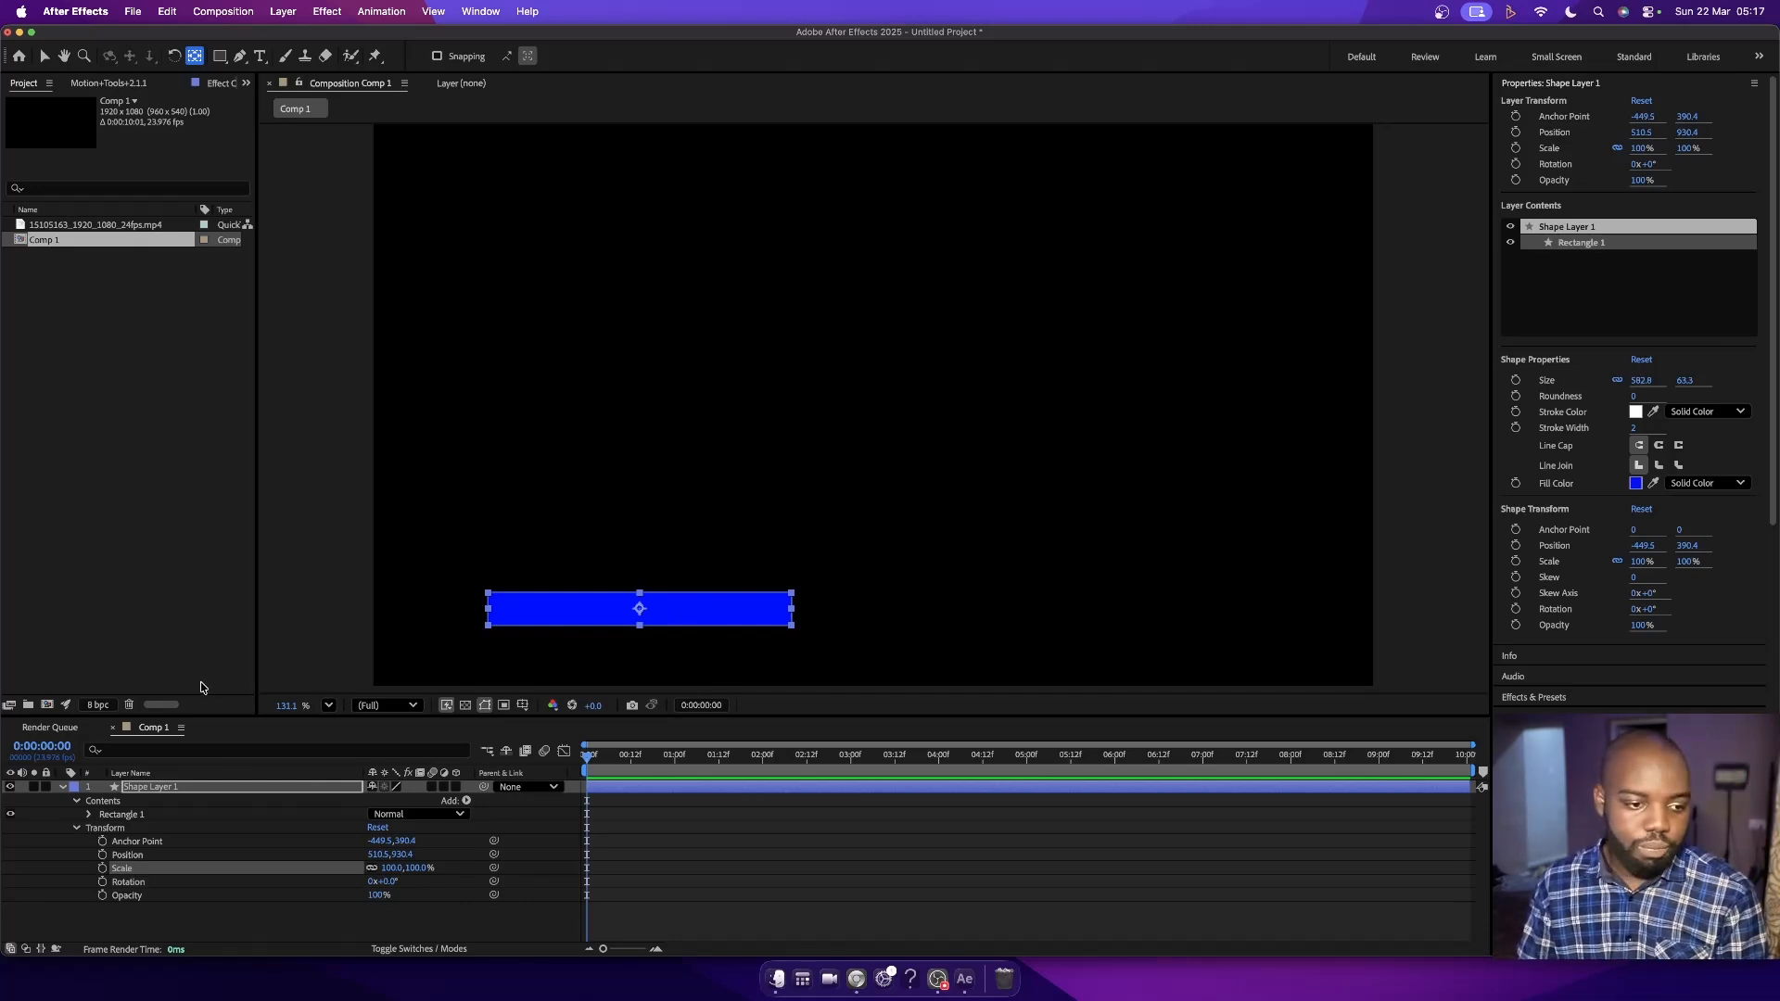
pyautogui.click(212, 789)
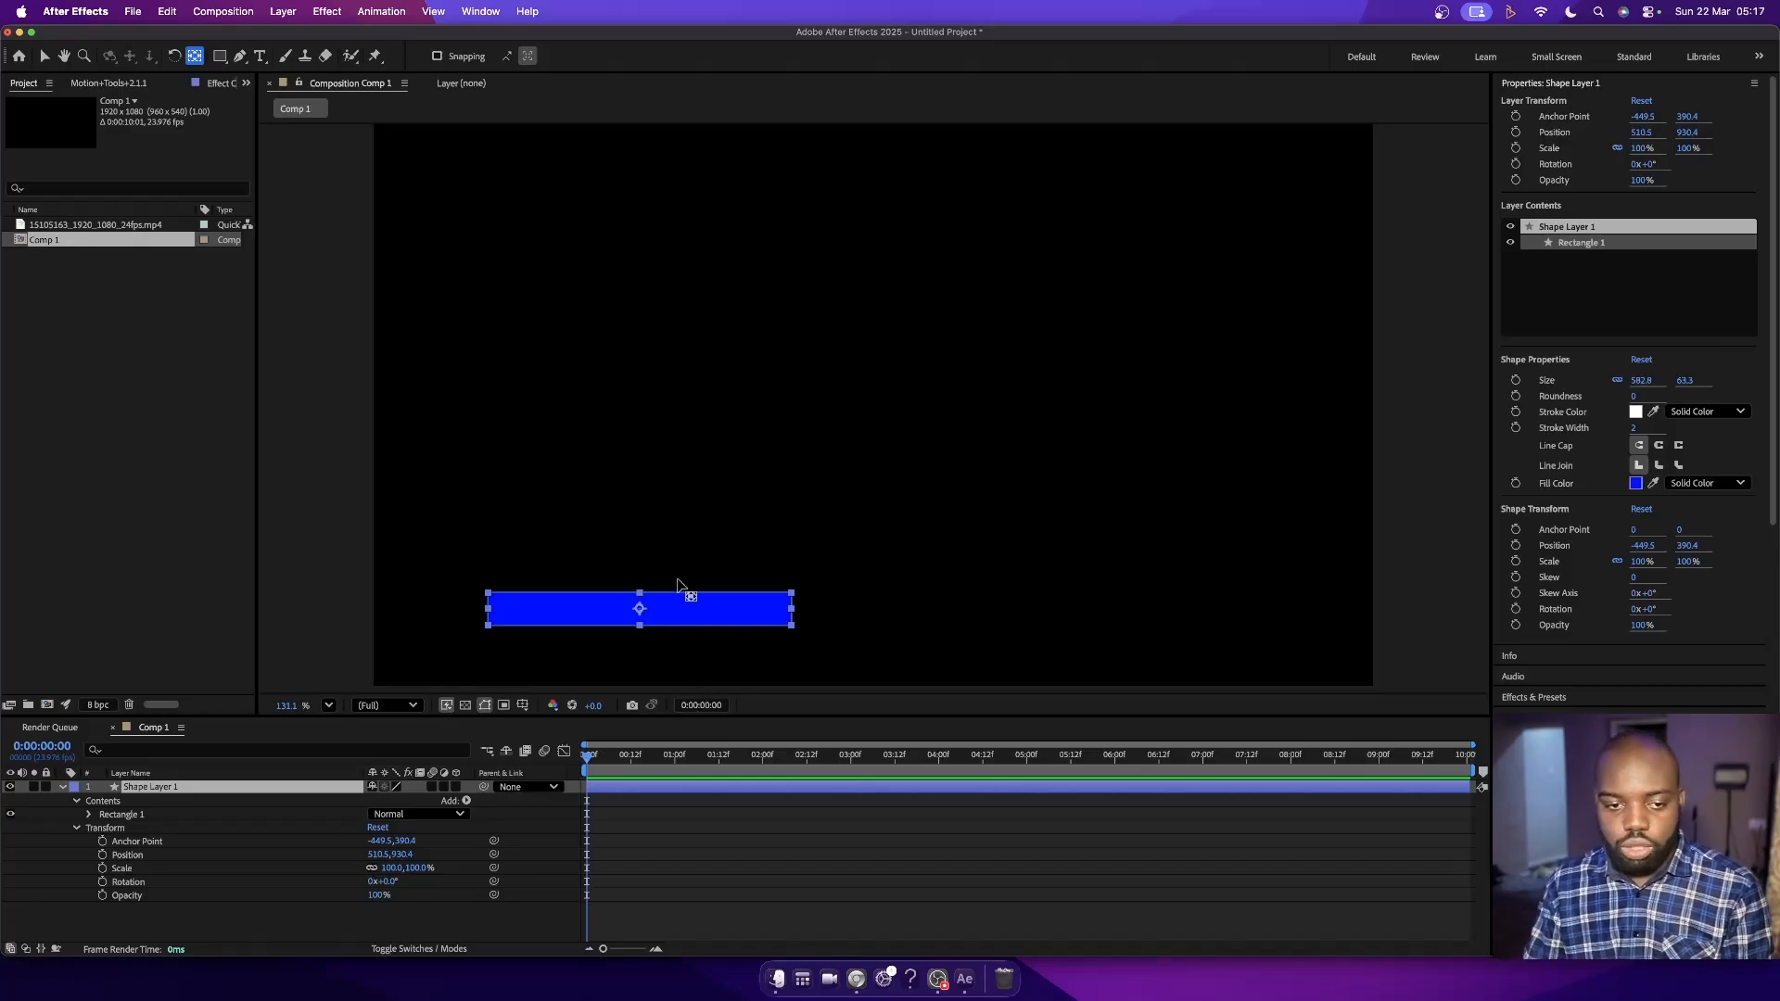
pyautogui.click(756, 612)
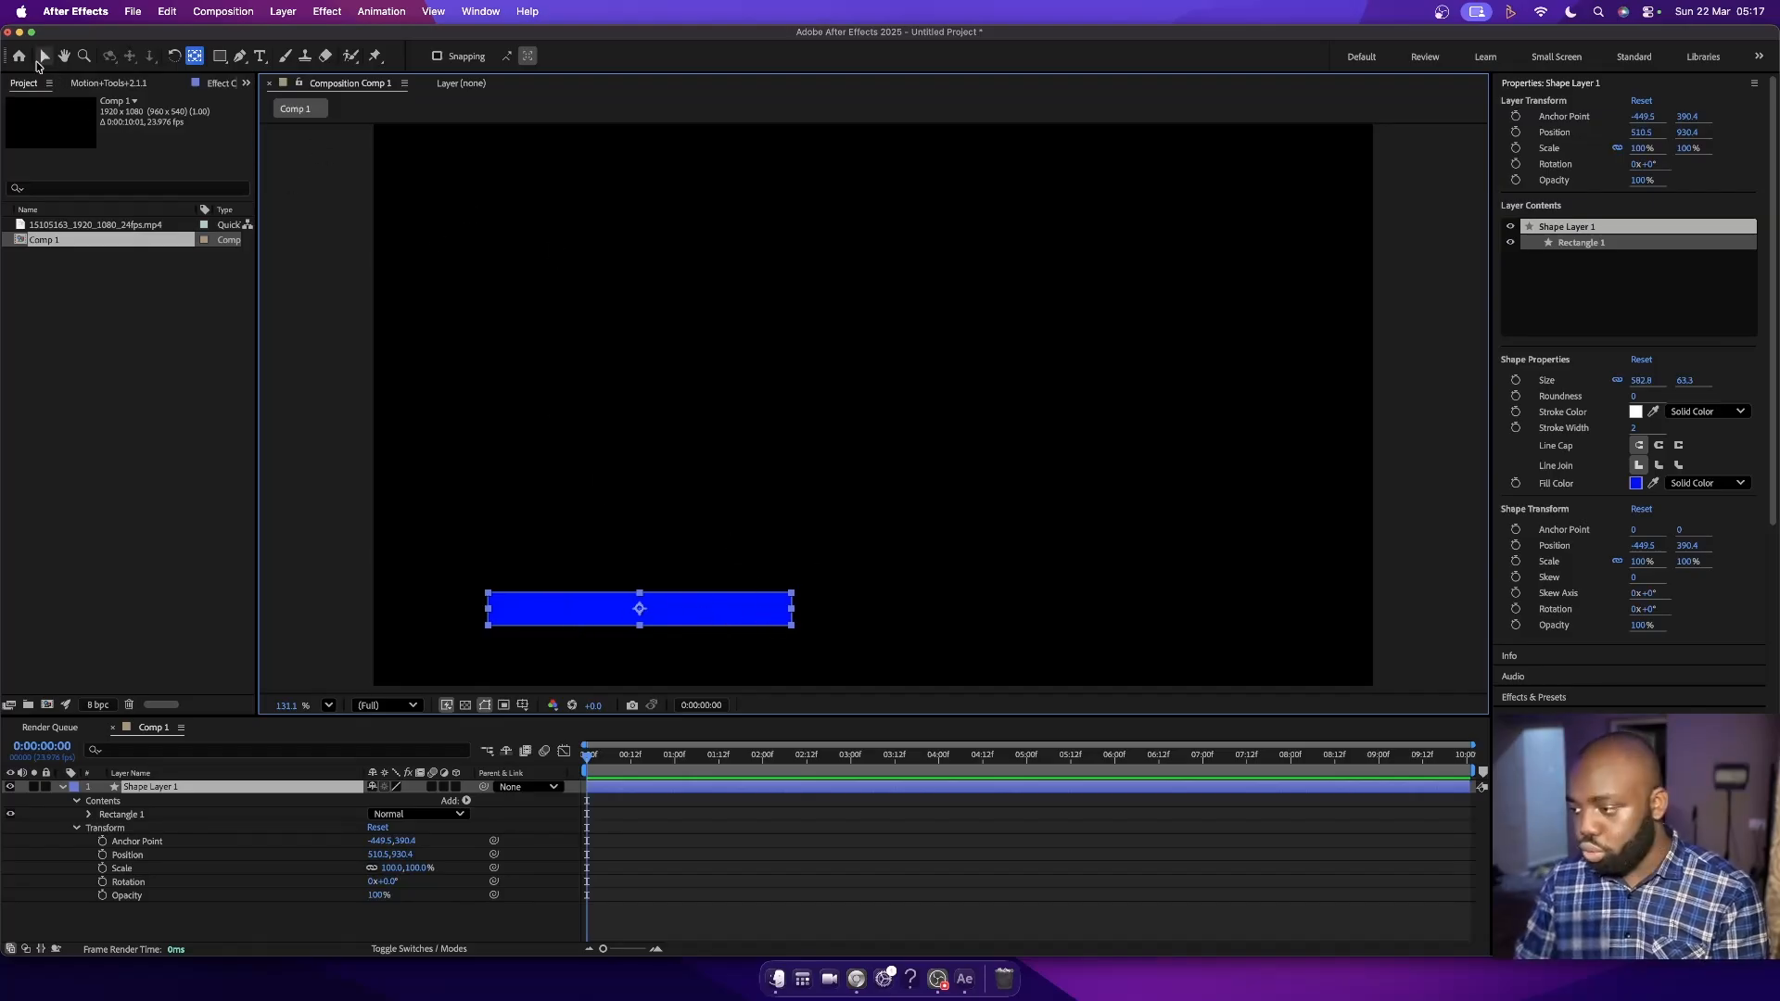
# - Try moving the rectangle to the middle of the composition with the Selection tool, and undo the move
pyautogui.click(40, 61)
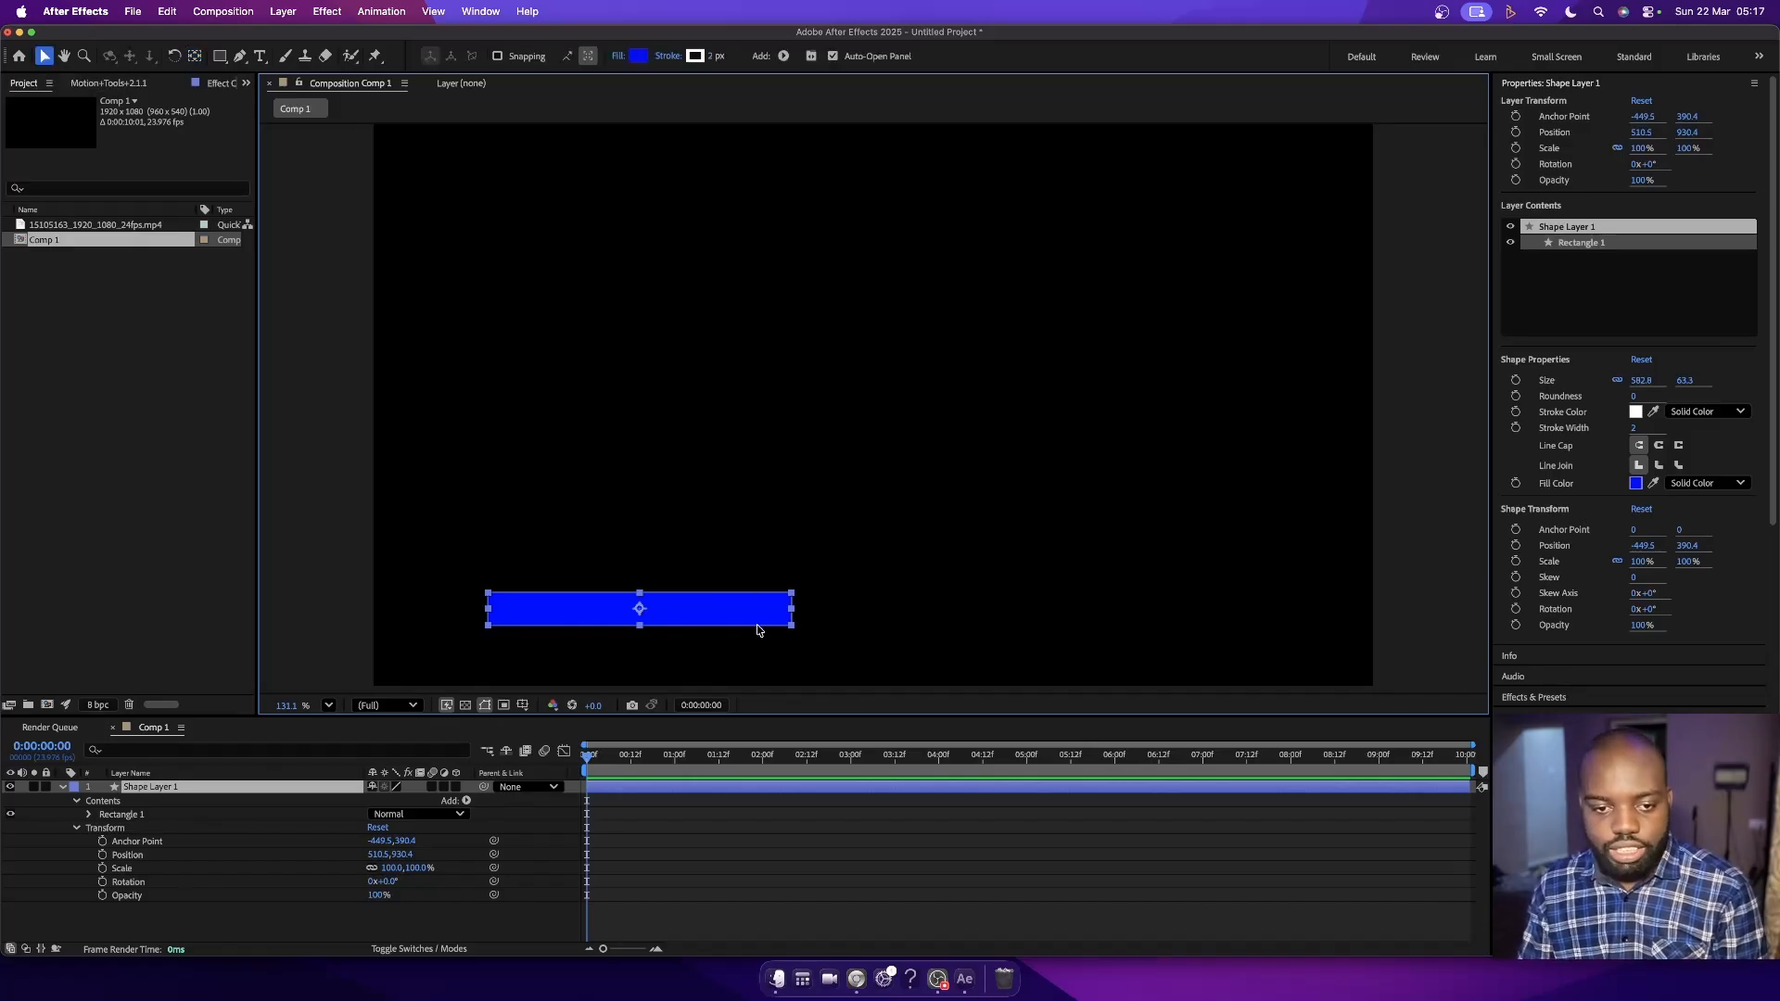
pyautogui.moveTo(742, 611); pyautogui.dragTo(958, 406)
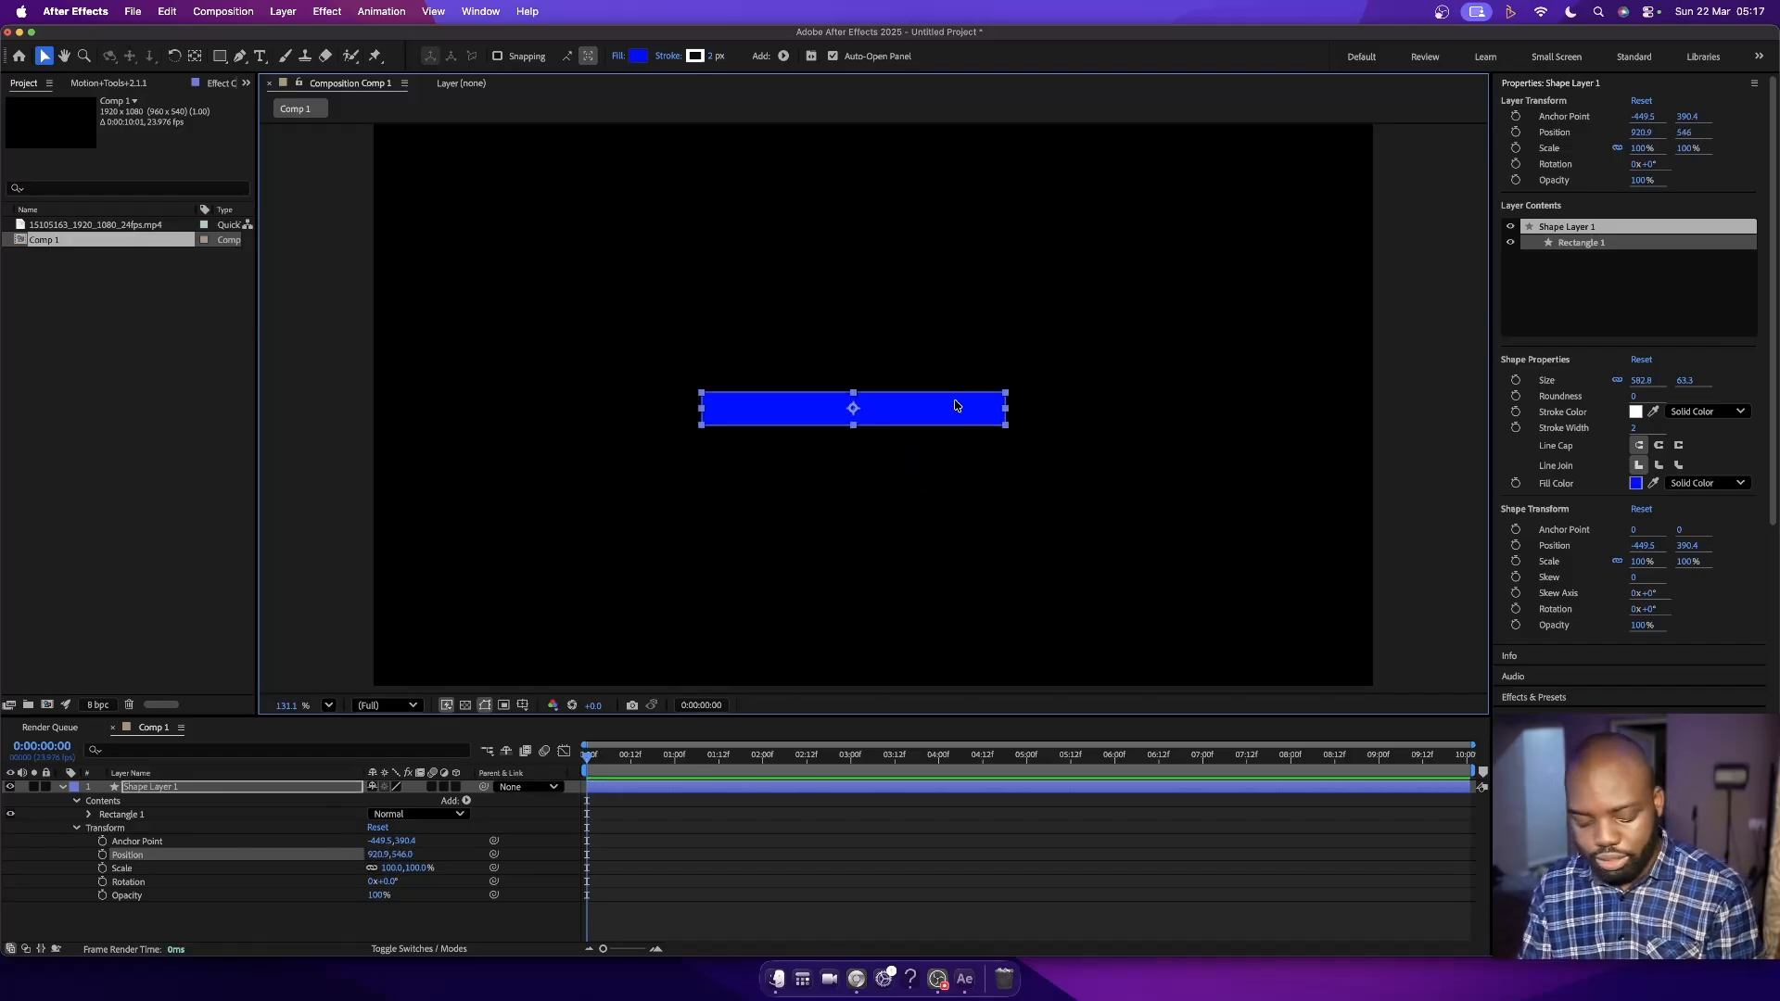
pyautogui.press('super+z')
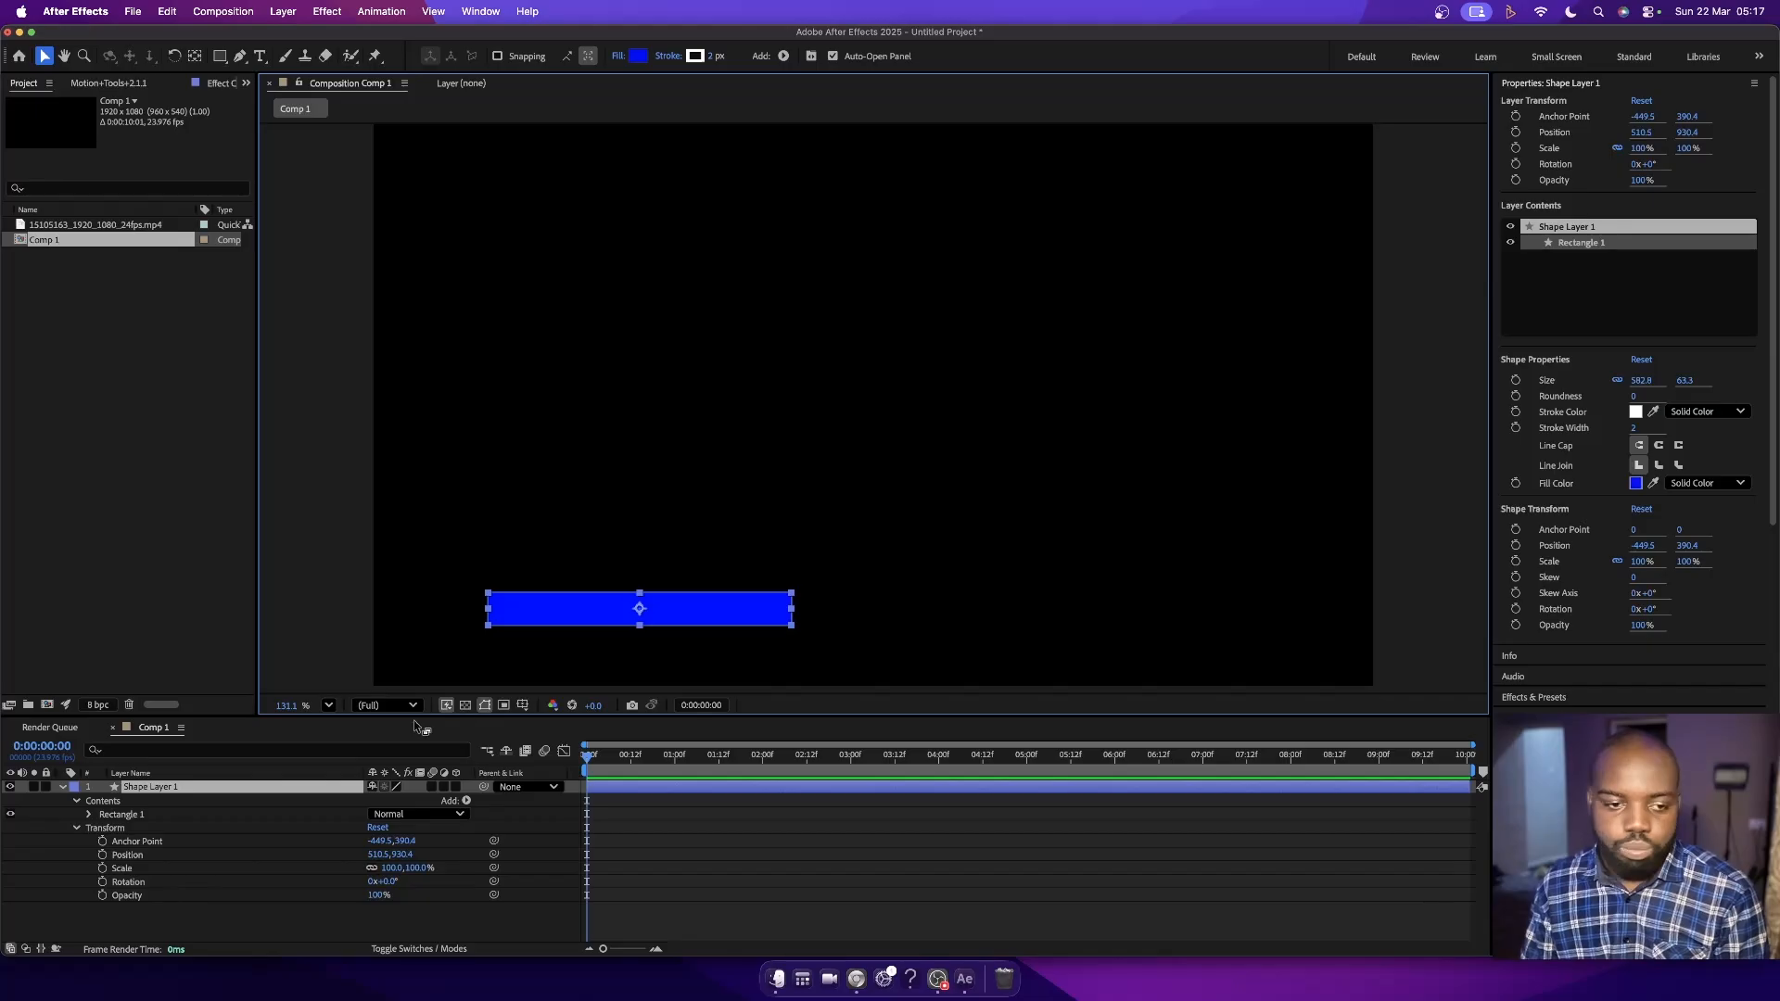
# - Change the rectangle's fill colour to white (FFFFFF)
pyautogui.click(638, 58)
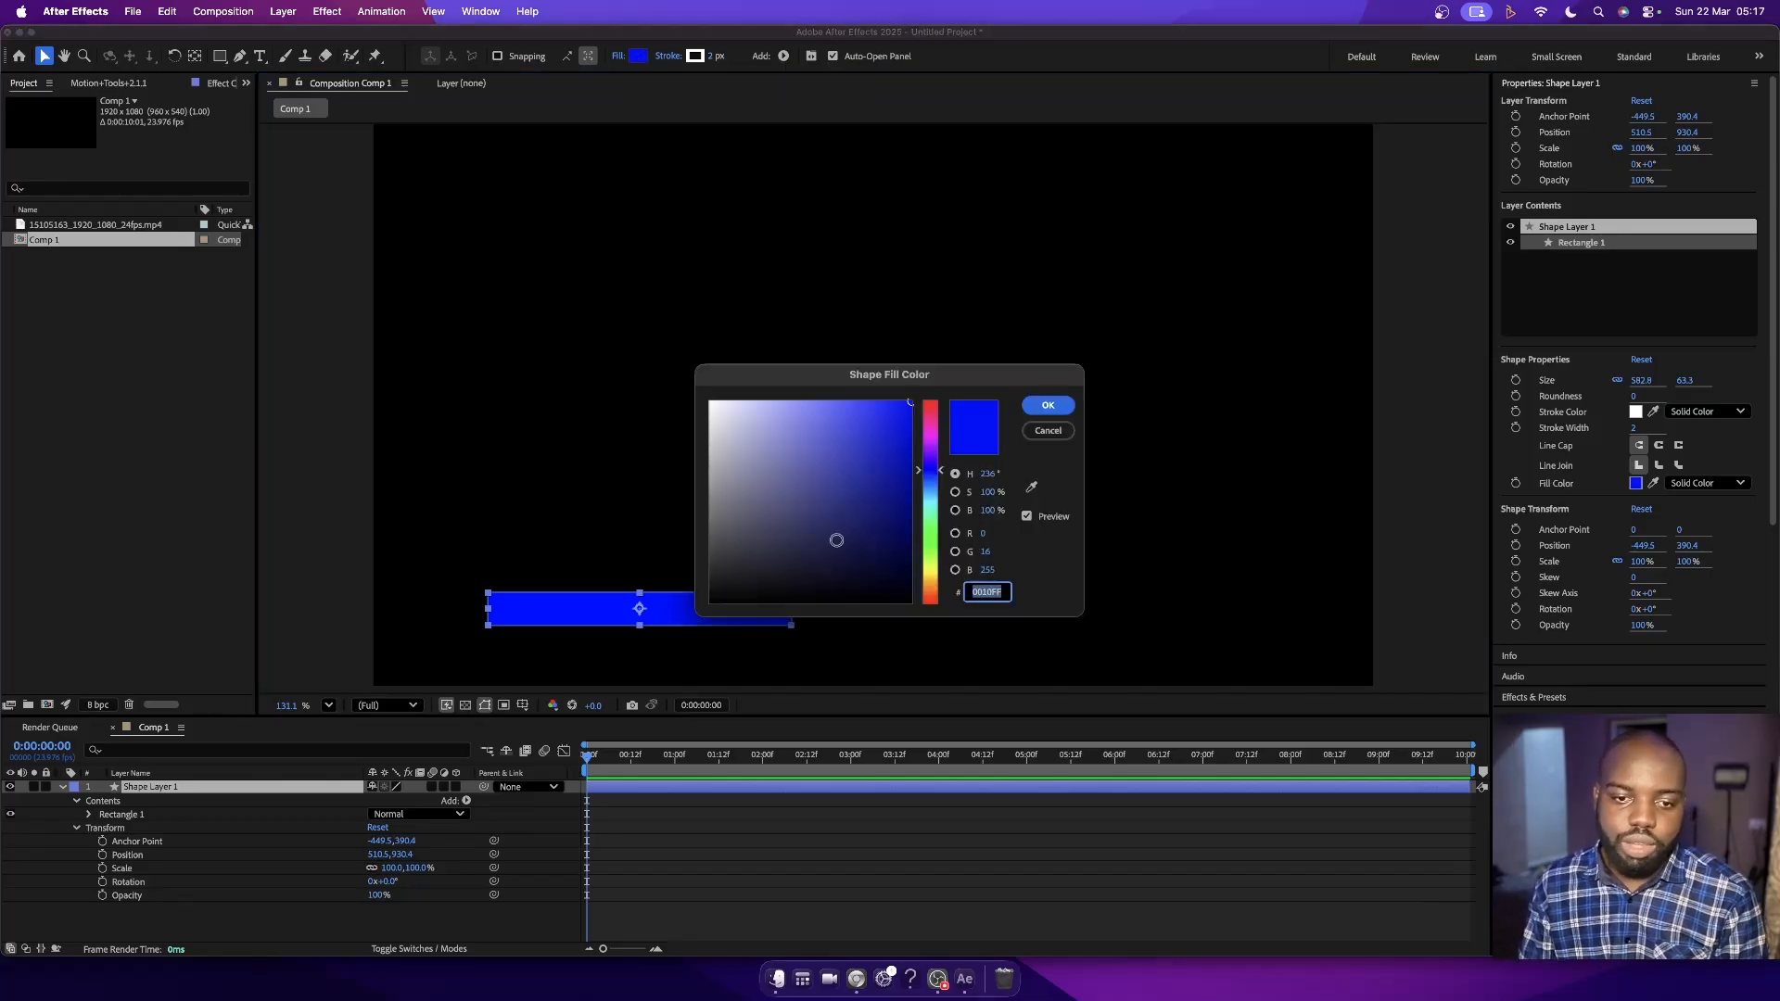
pyautogui.moveTo(796, 490); pyautogui.dragTo(378, 150)
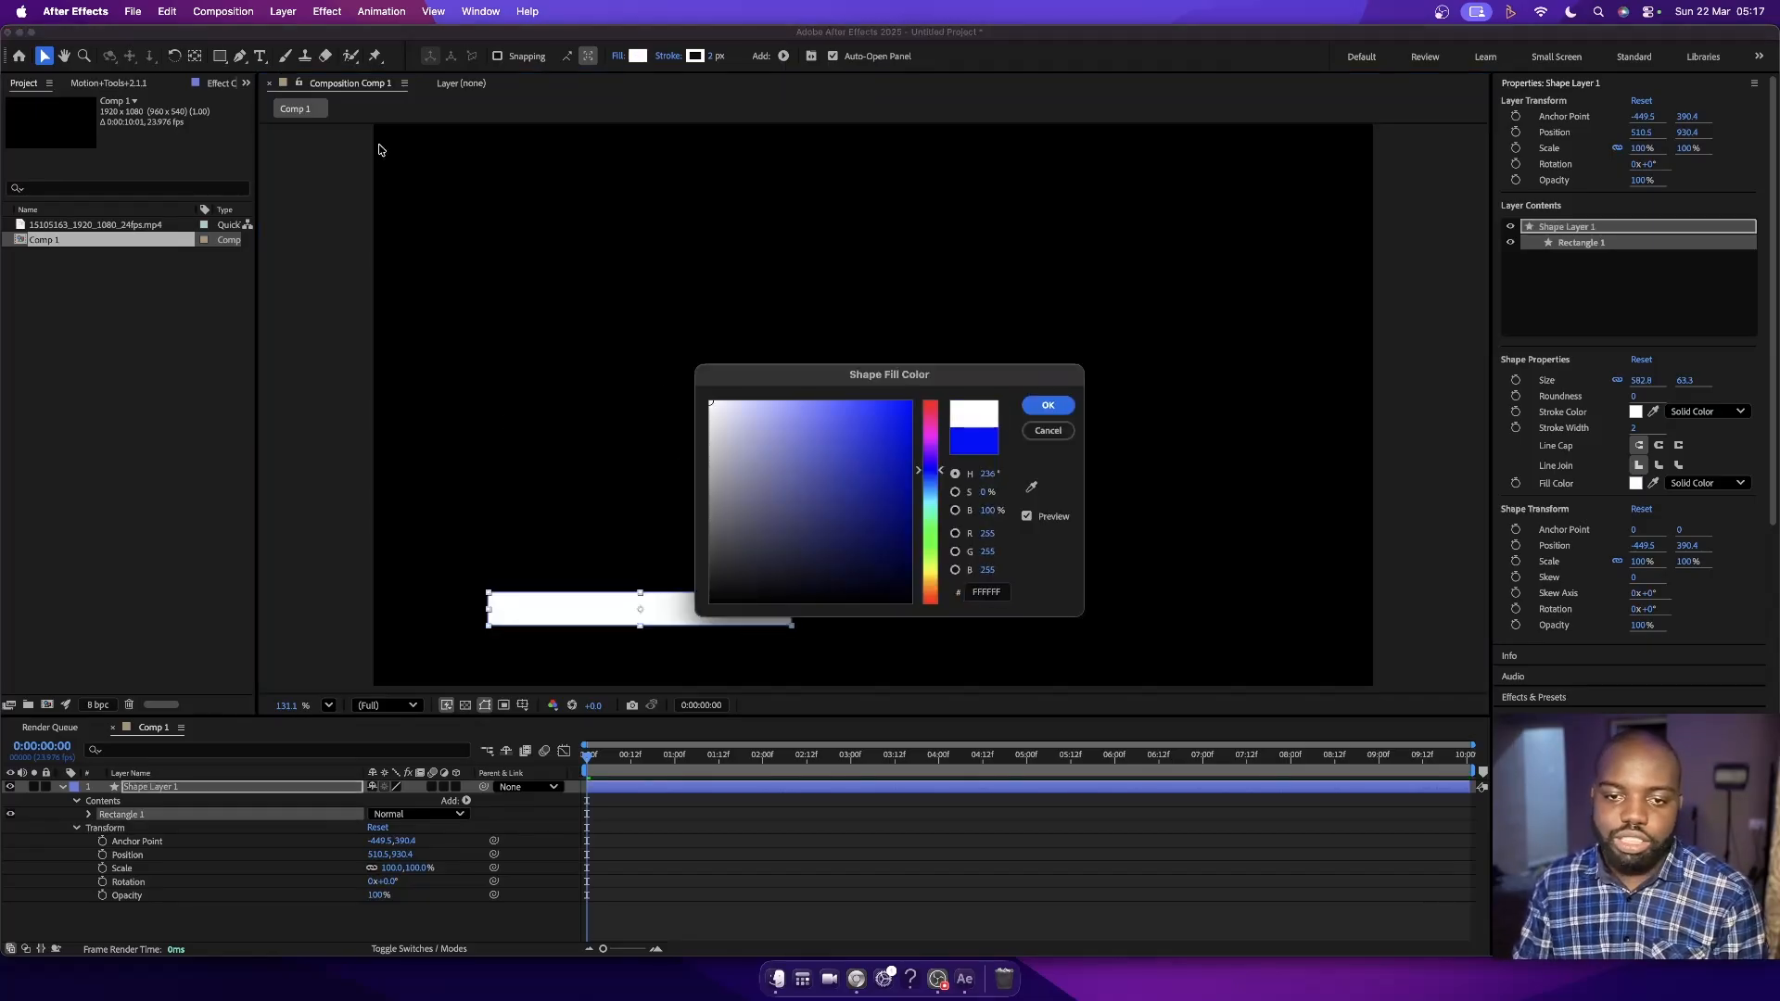
pyautogui.click(1056, 413)
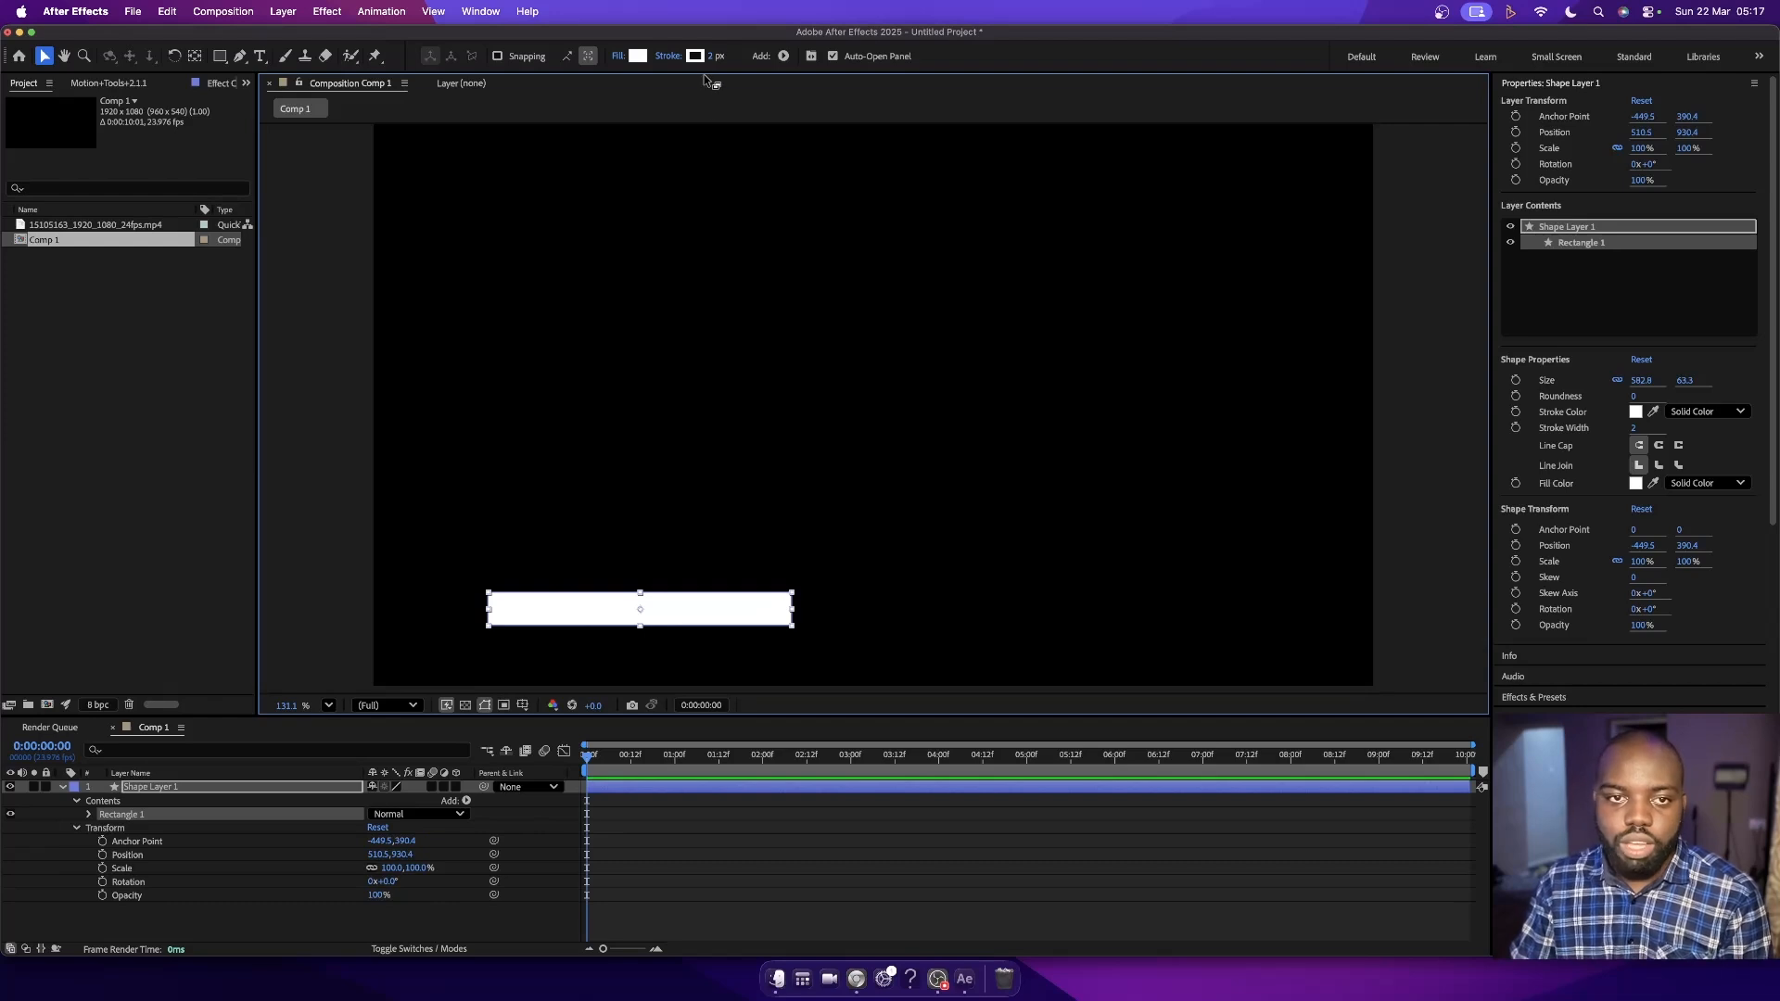
# - Change the rectangle's stroke colour to red and set its stroke width to 0 px
pyautogui.click(695, 56)
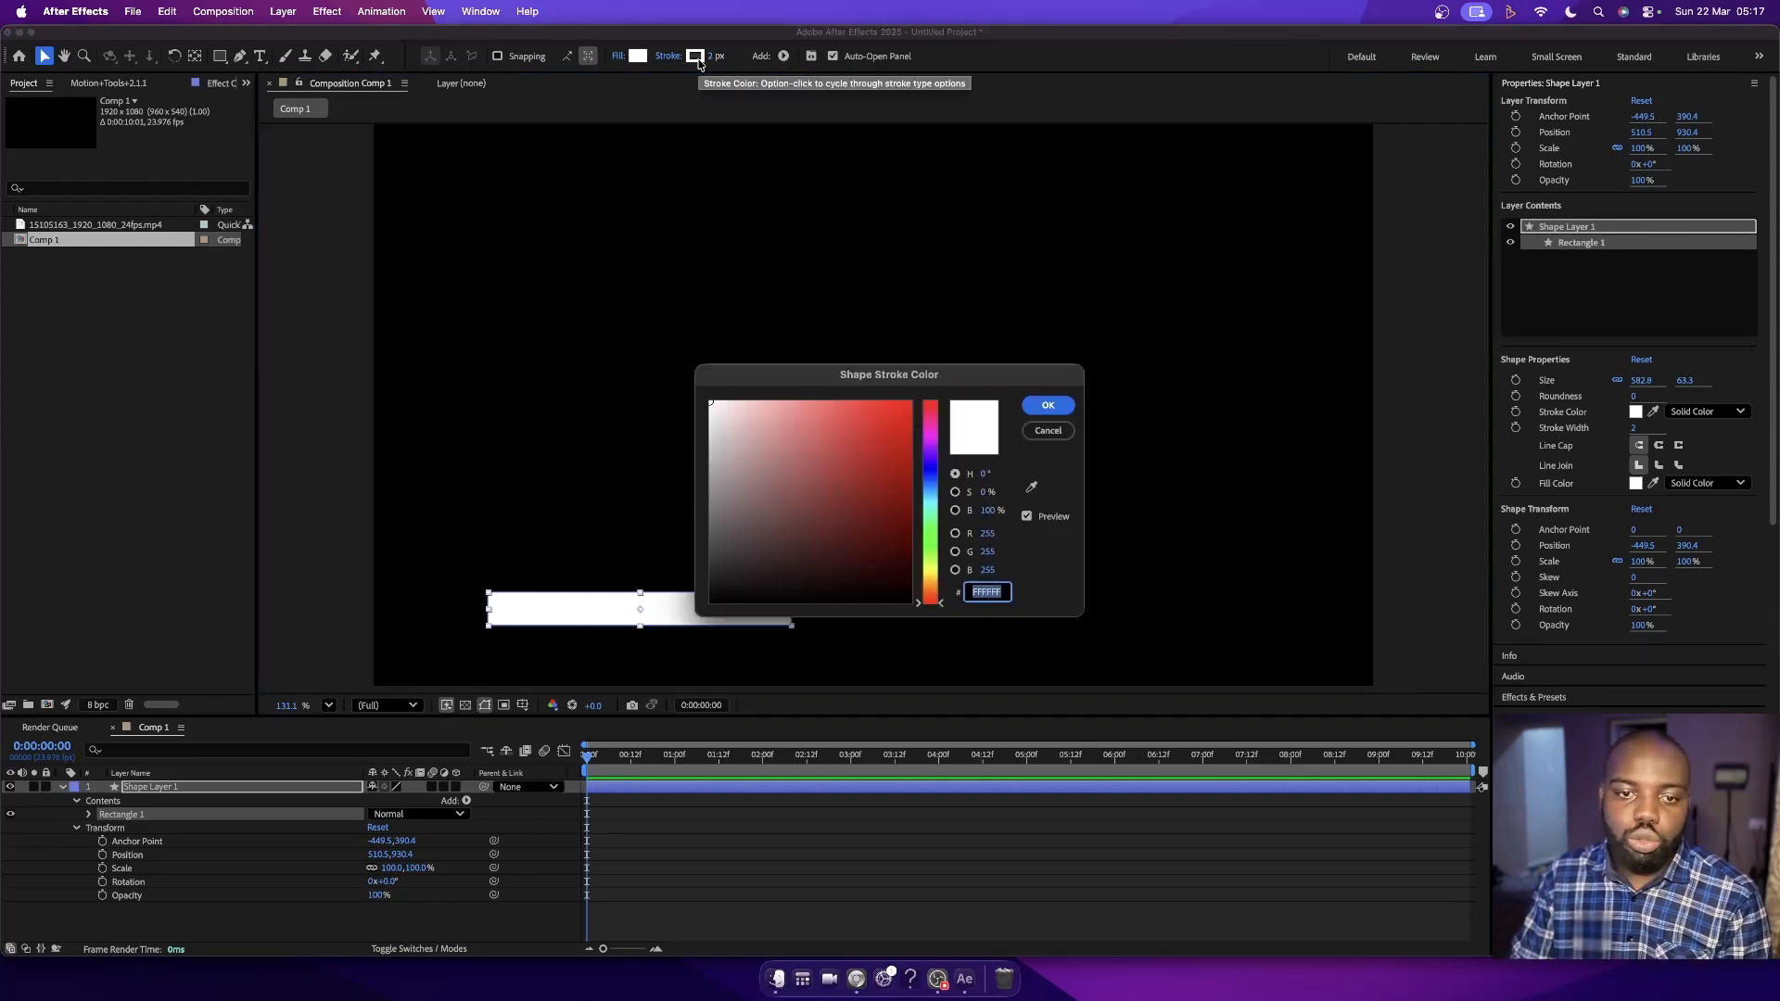
pyautogui.click(894, 484)
pyautogui.click(1047, 405)
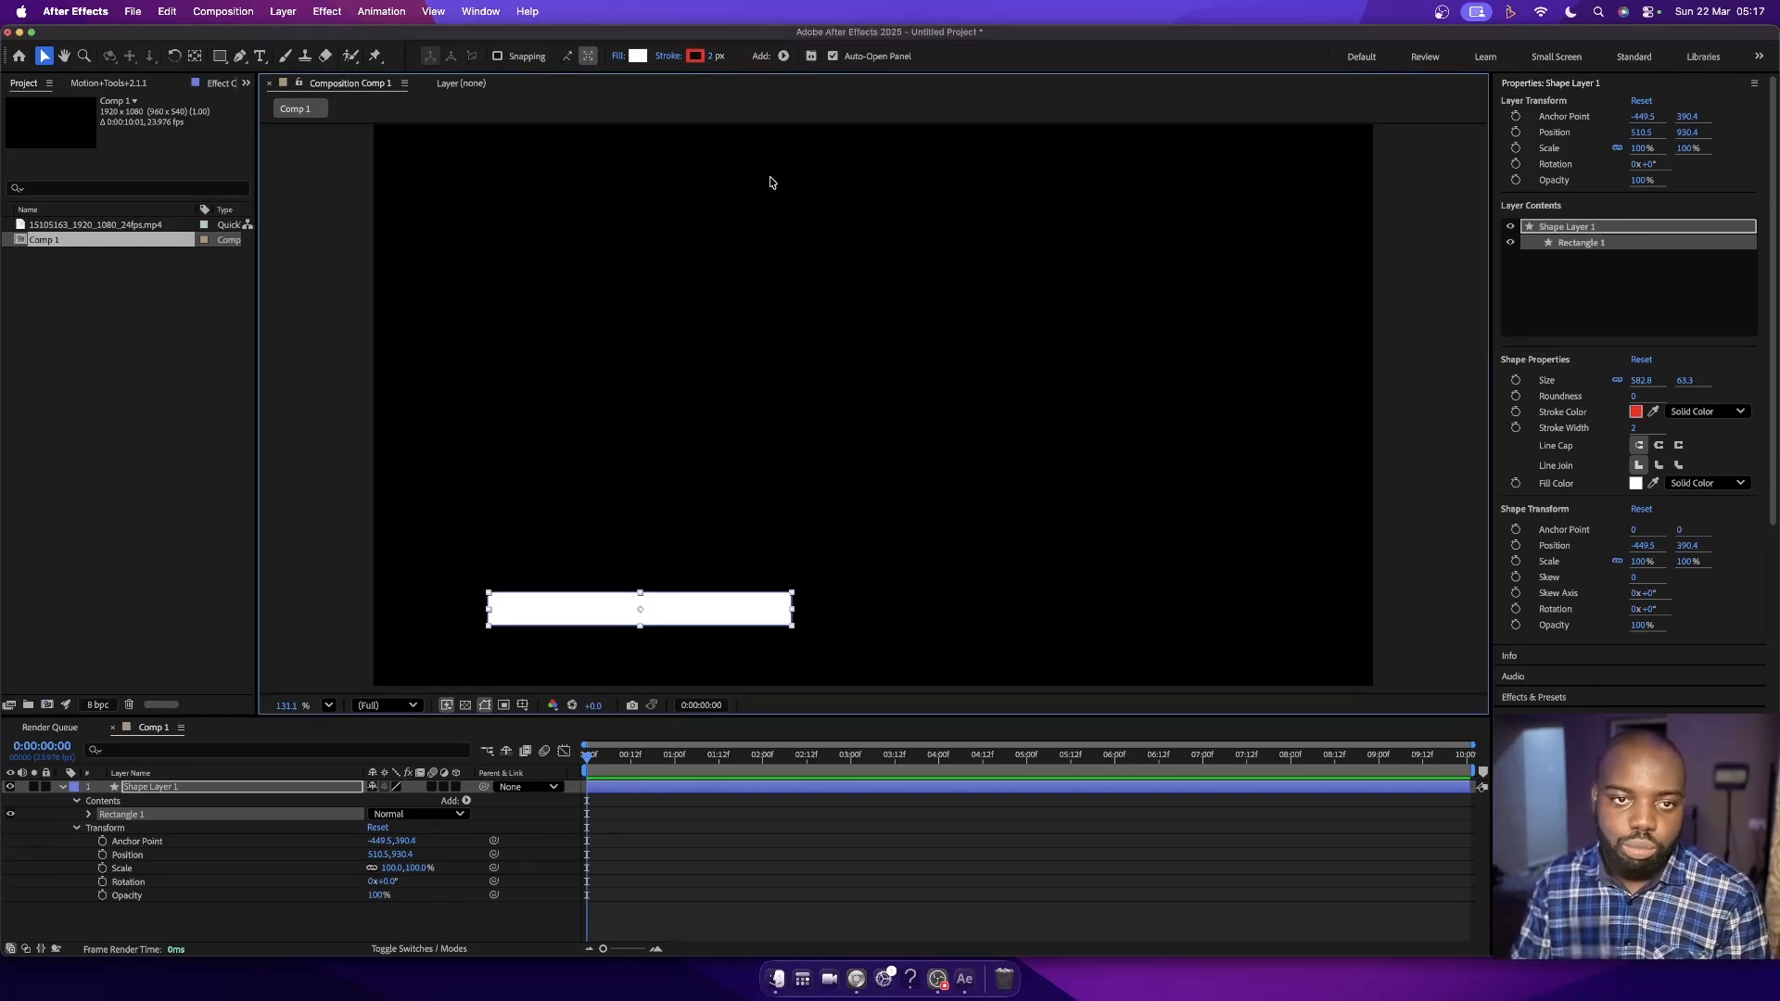
pyautogui.moveTo(714, 57)
pyautogui.mouseDown()
pyautogui.moveTo(736, 56)
pyautogui.moveTo(700, 58)
pyautogui.mouseUp()
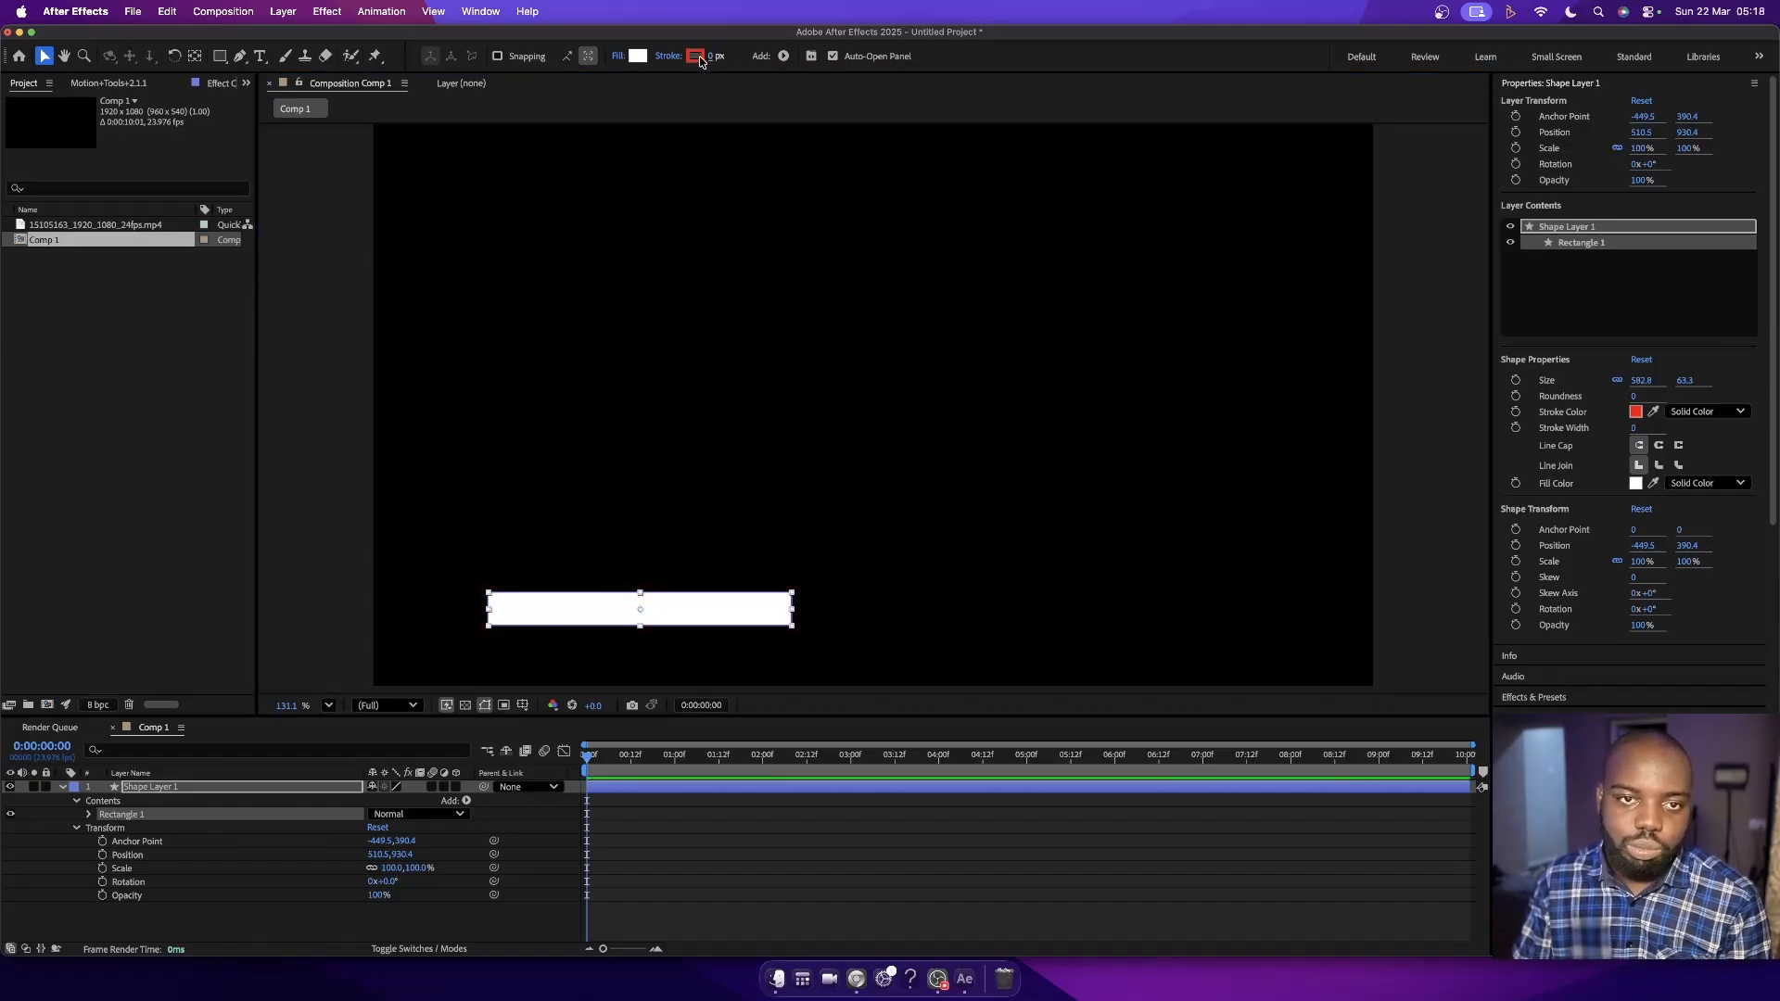
pyautogui.click(695, 56)
pyautogui.click(1049, 433)
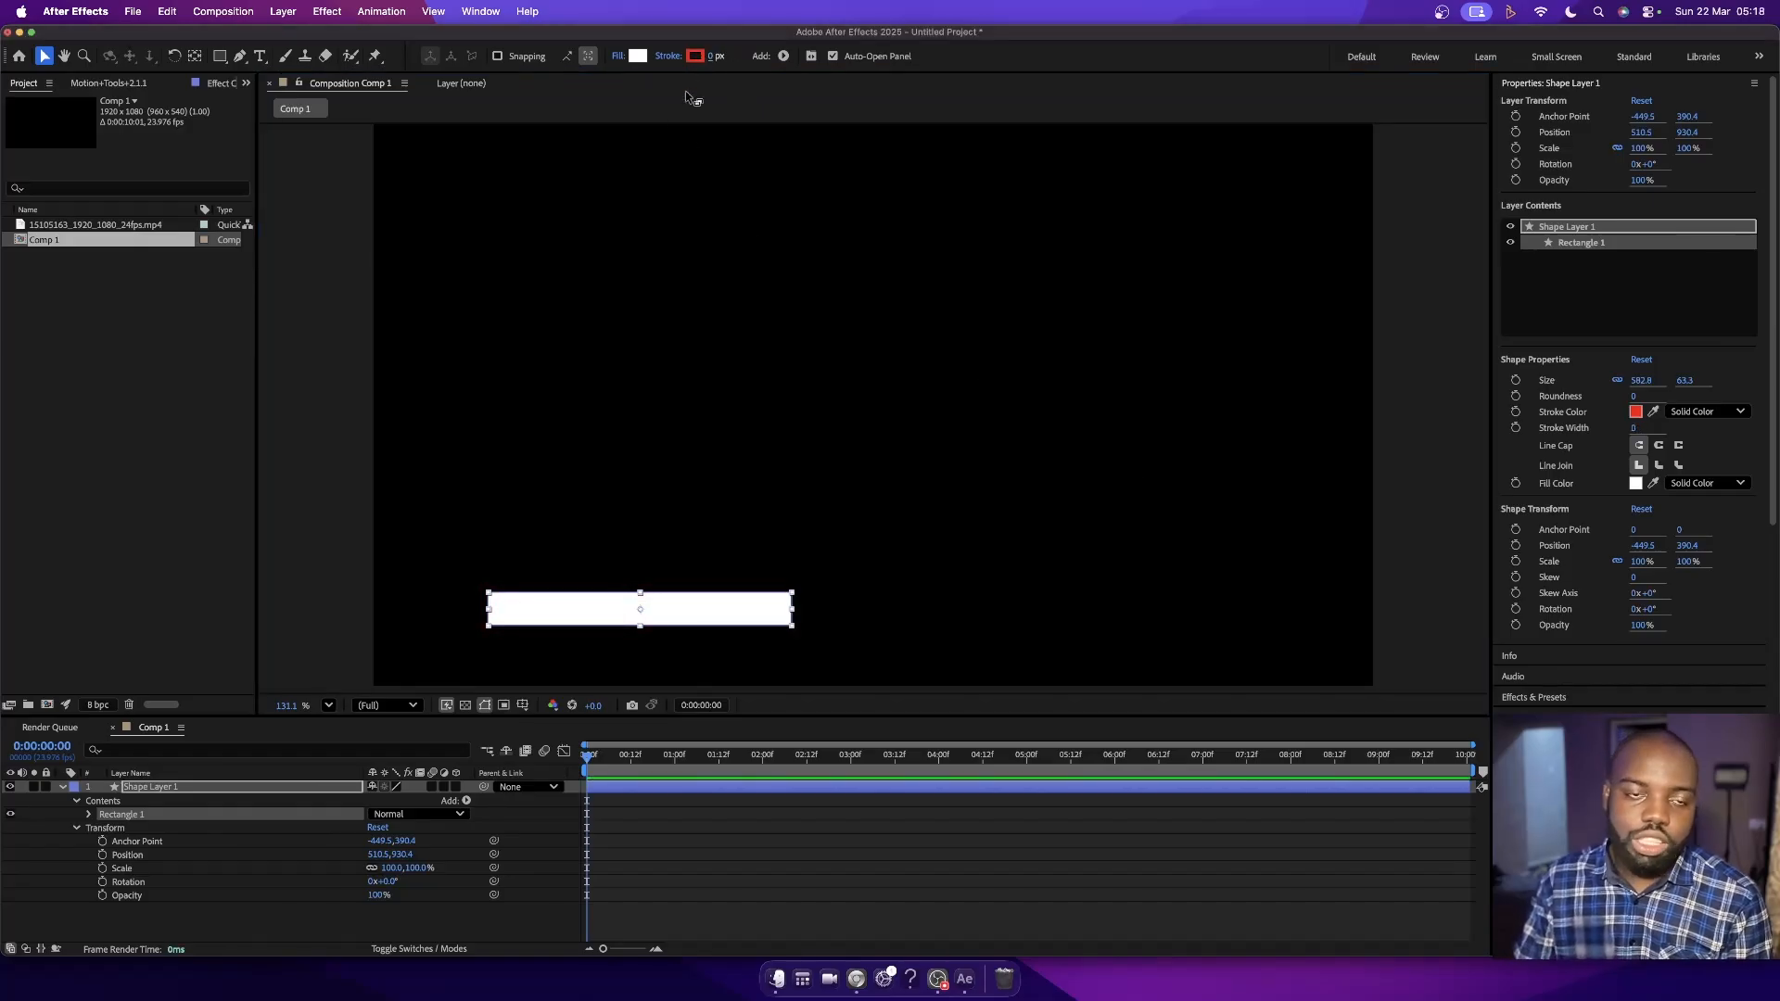
pyautogui.scroll(-1, 792, 594)
pyautogui.click(792, 622)
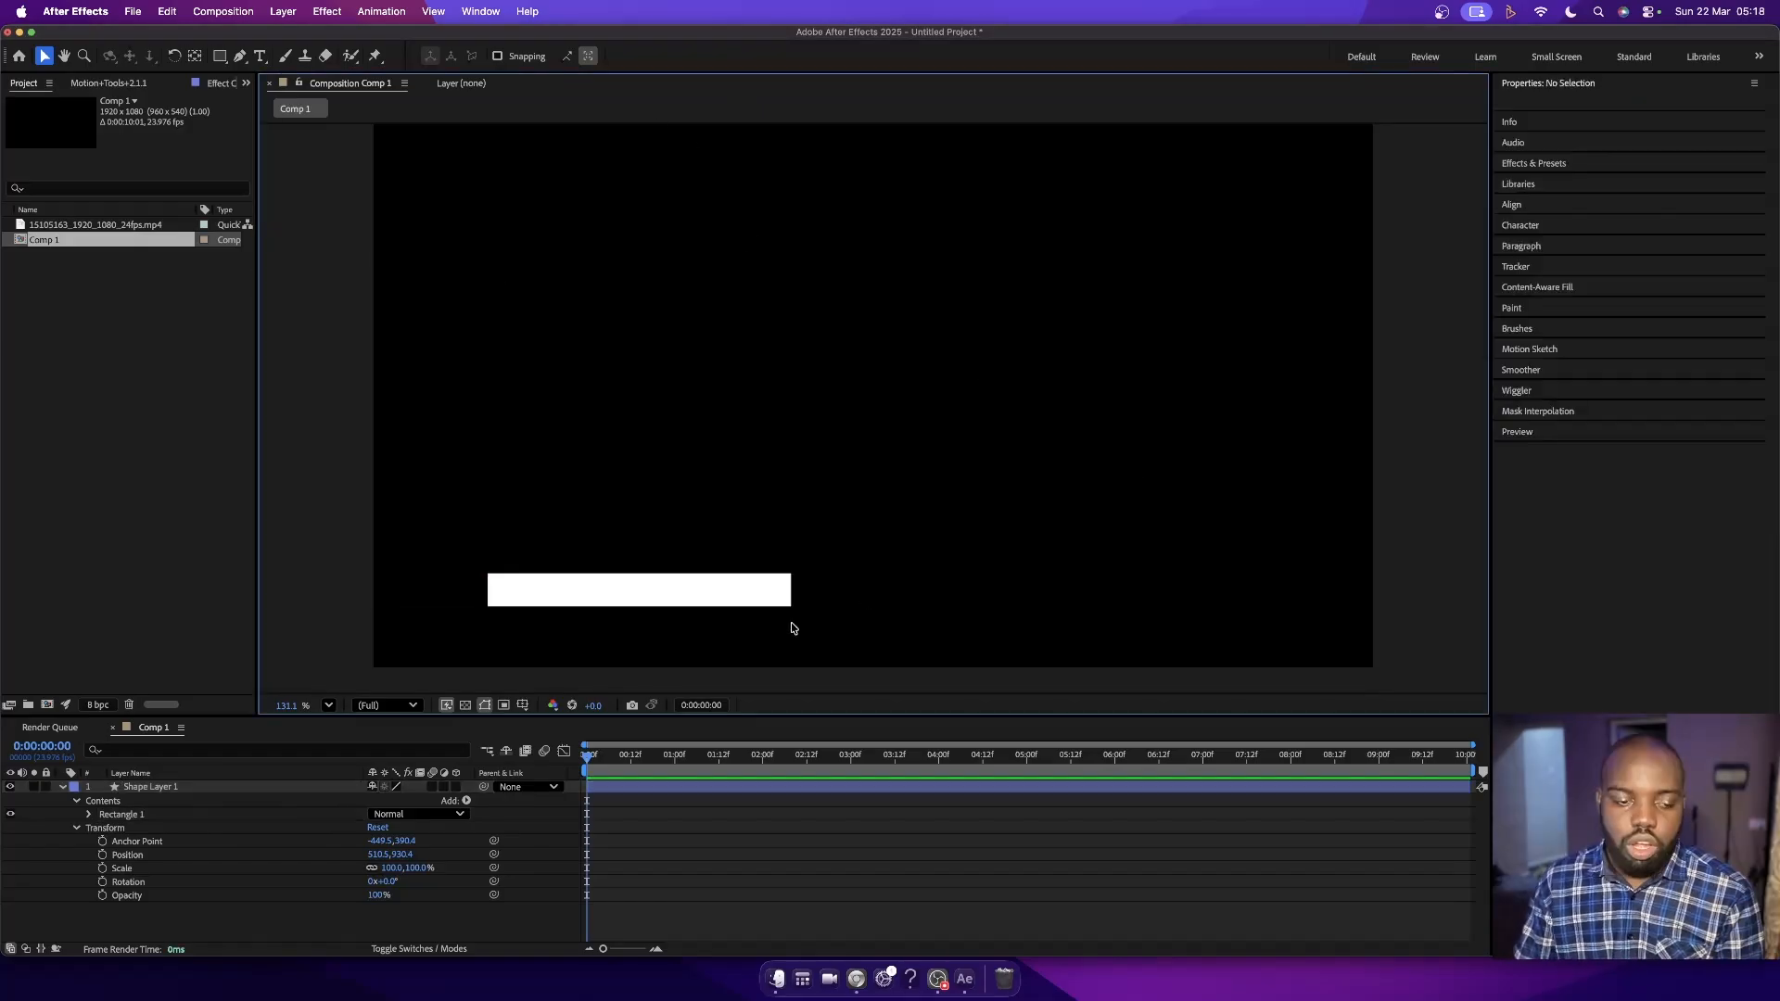
# - Rename the shape layer containing the white bar as "rectangle"
pyautogui.click(279, 789)
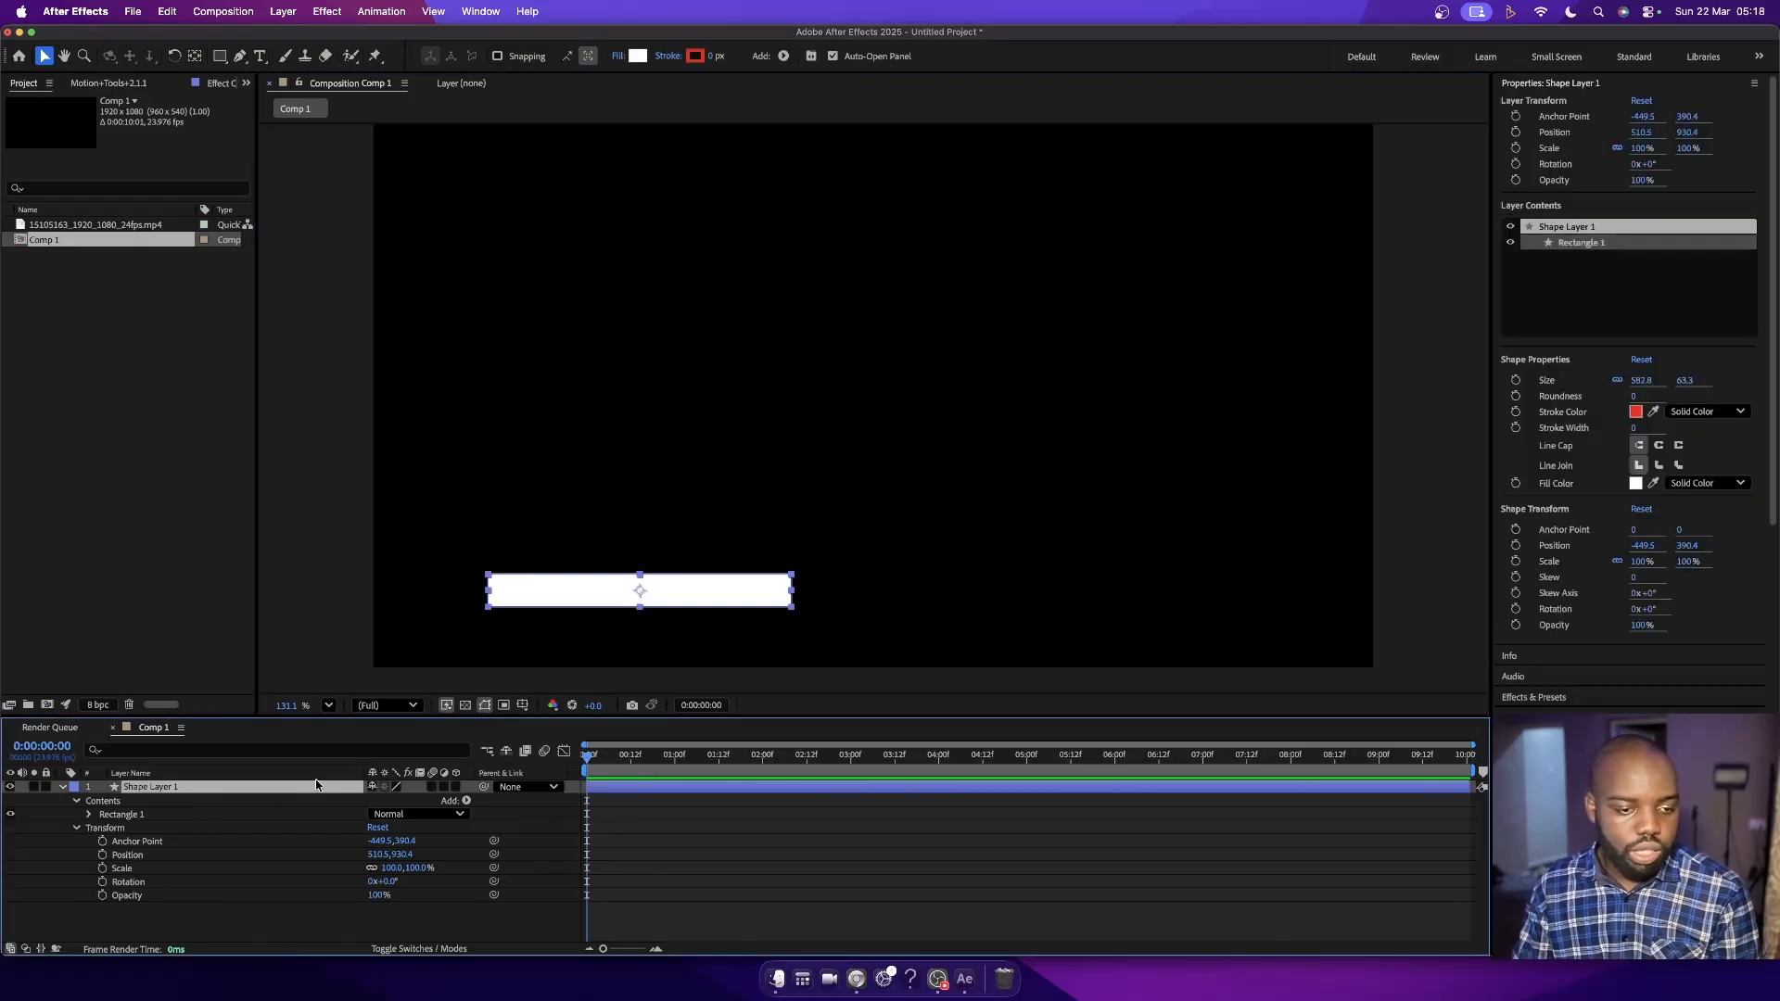
pyautogui.rightClick(166, 794)
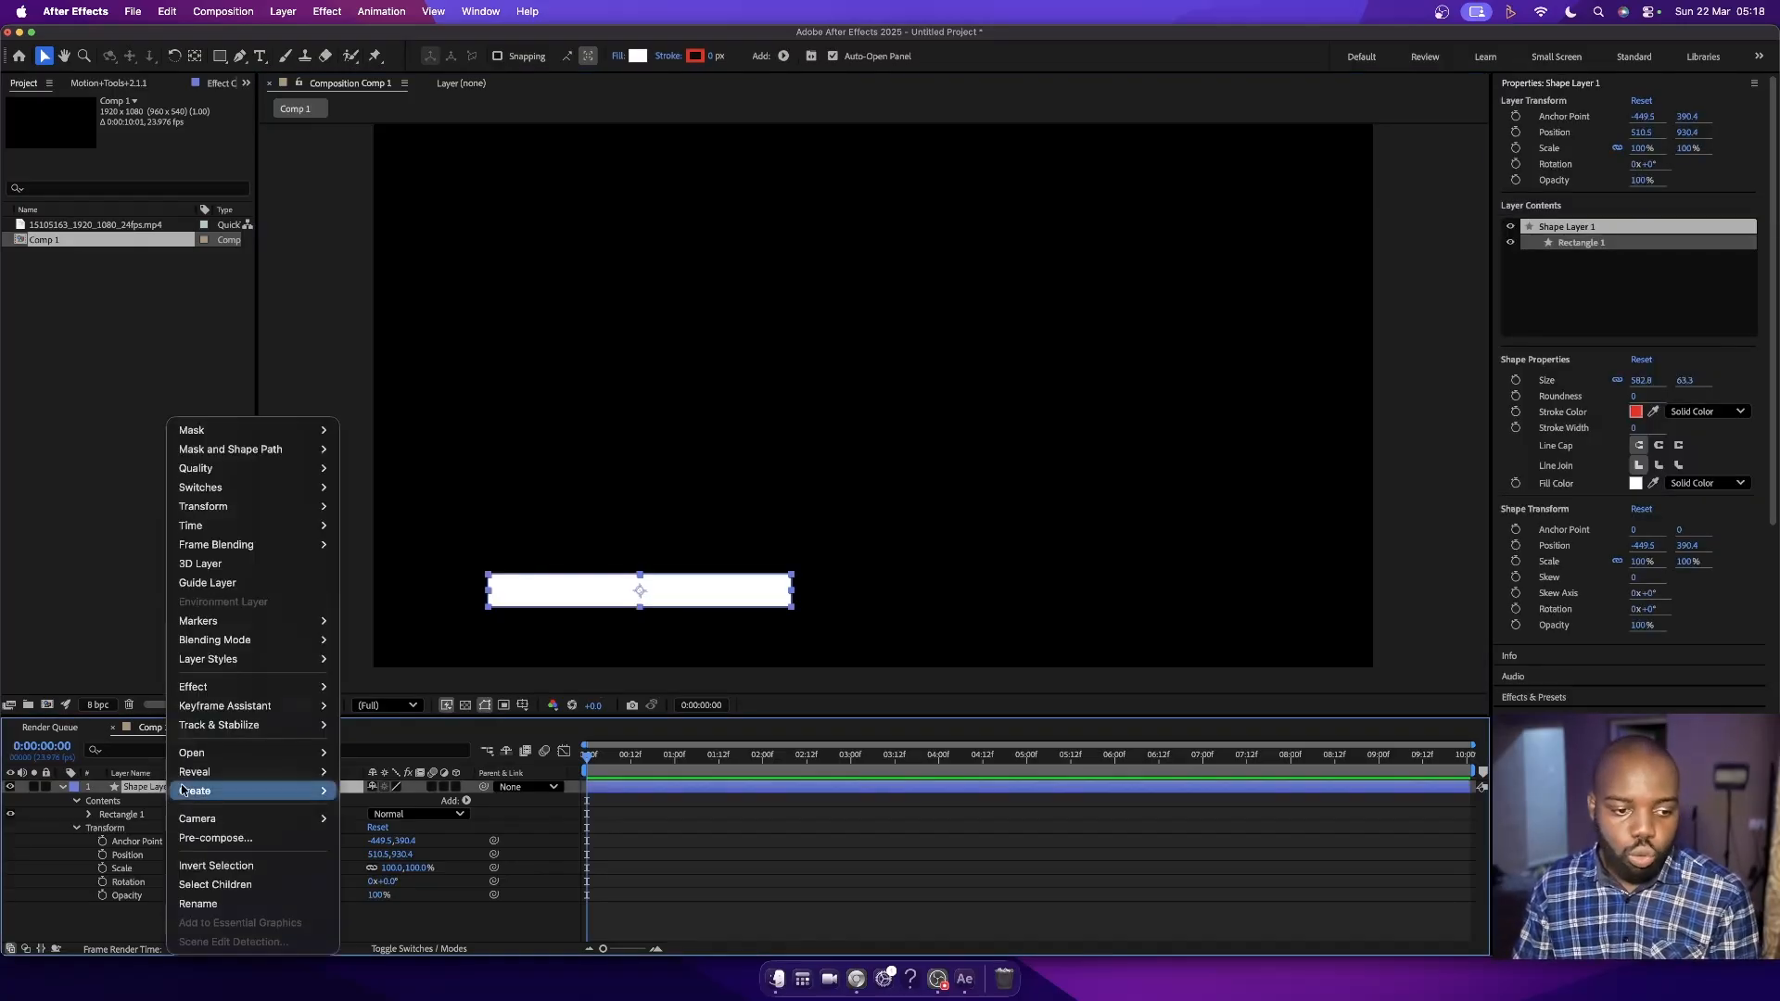
pyautogui.click(217, 903)
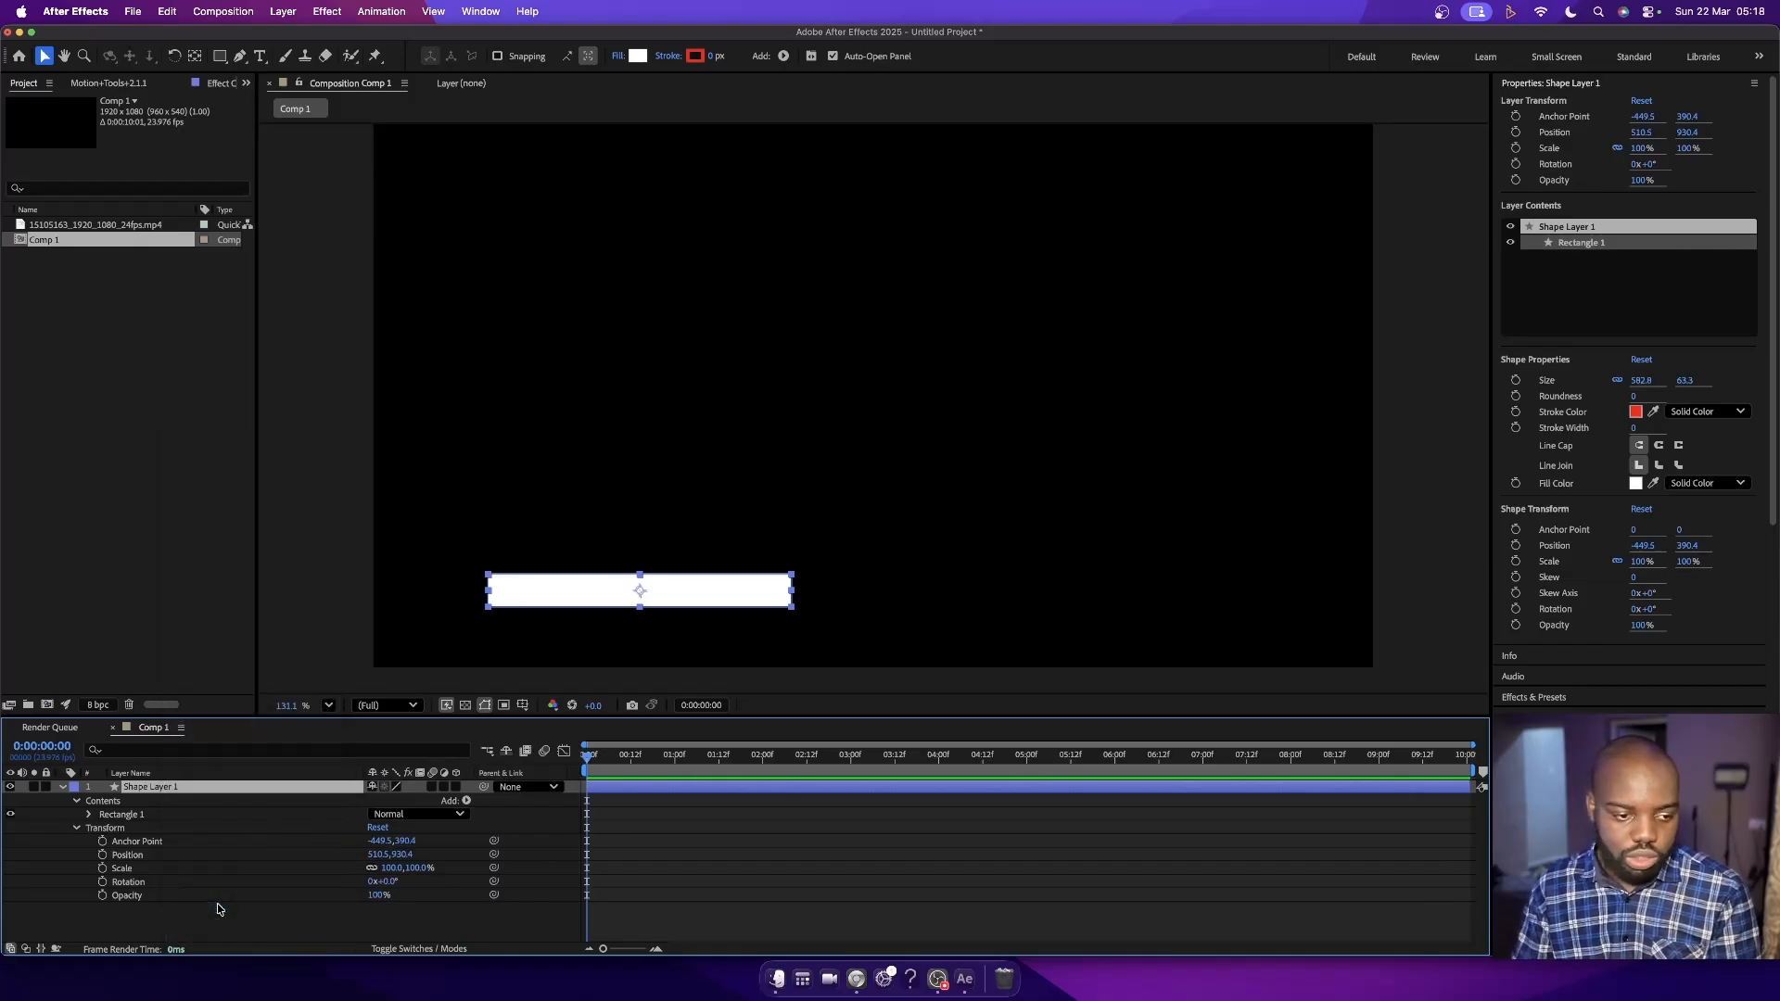
pyautogui.write('rect')
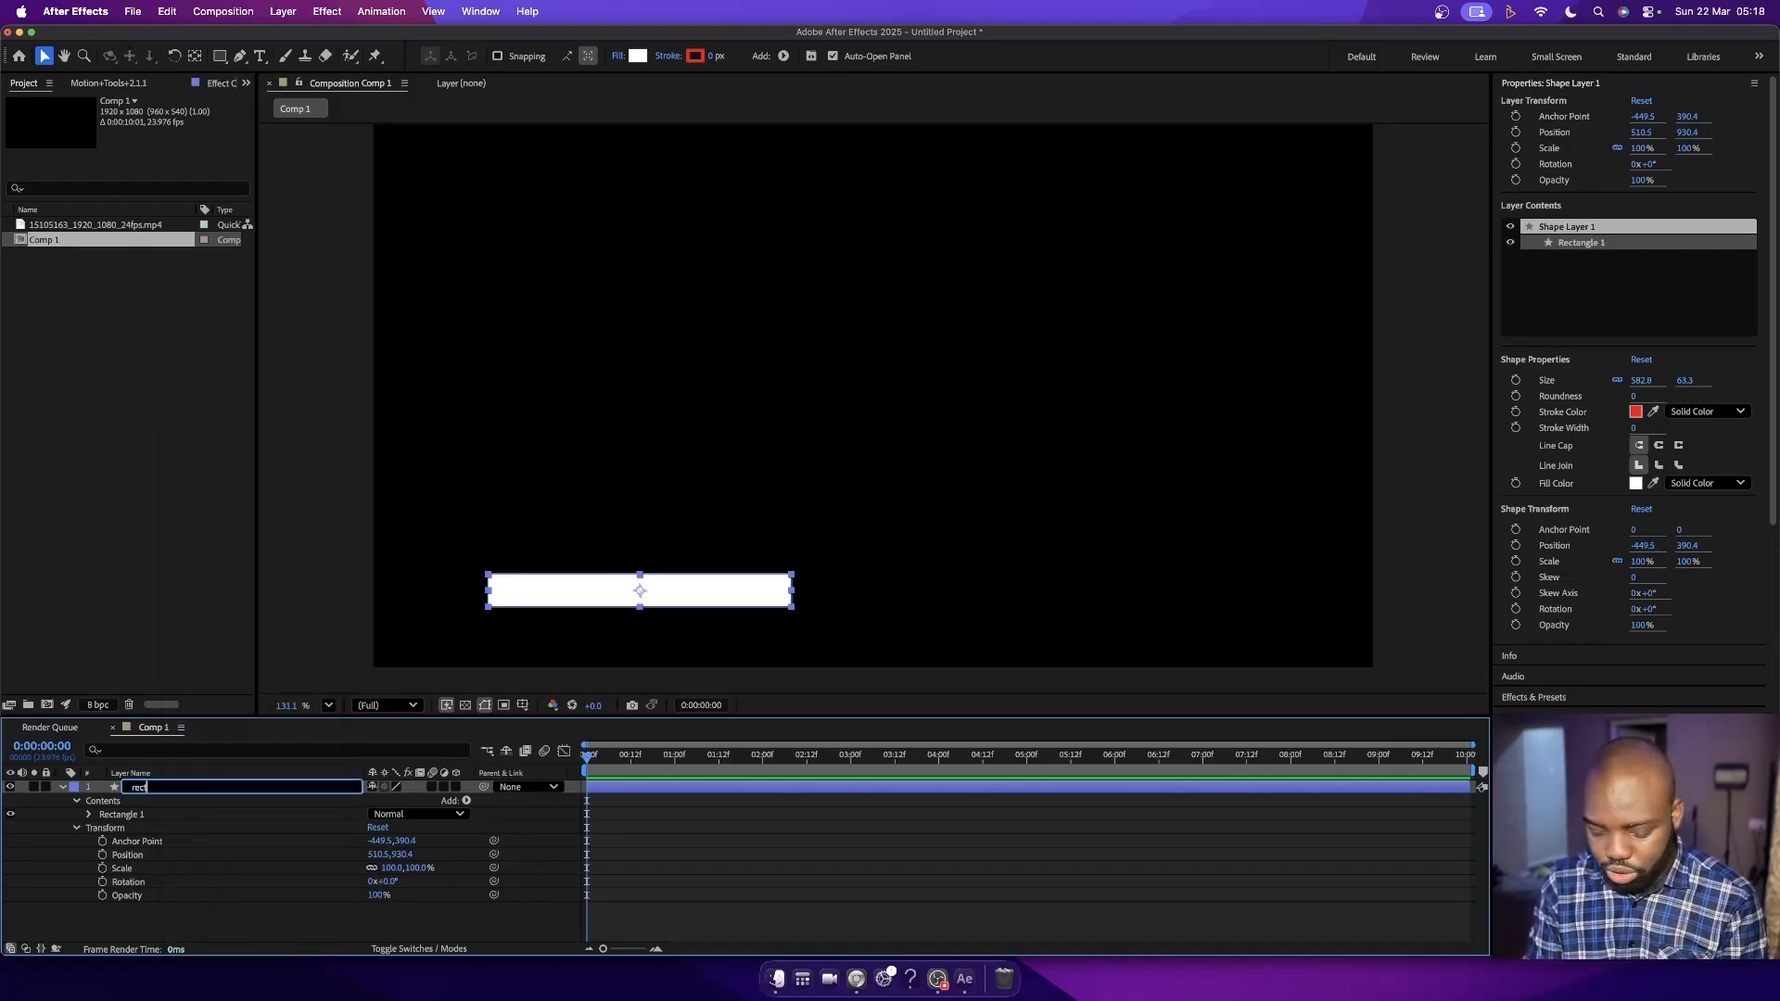
pyautogui.write('angle')
pyautogui.press('Return')
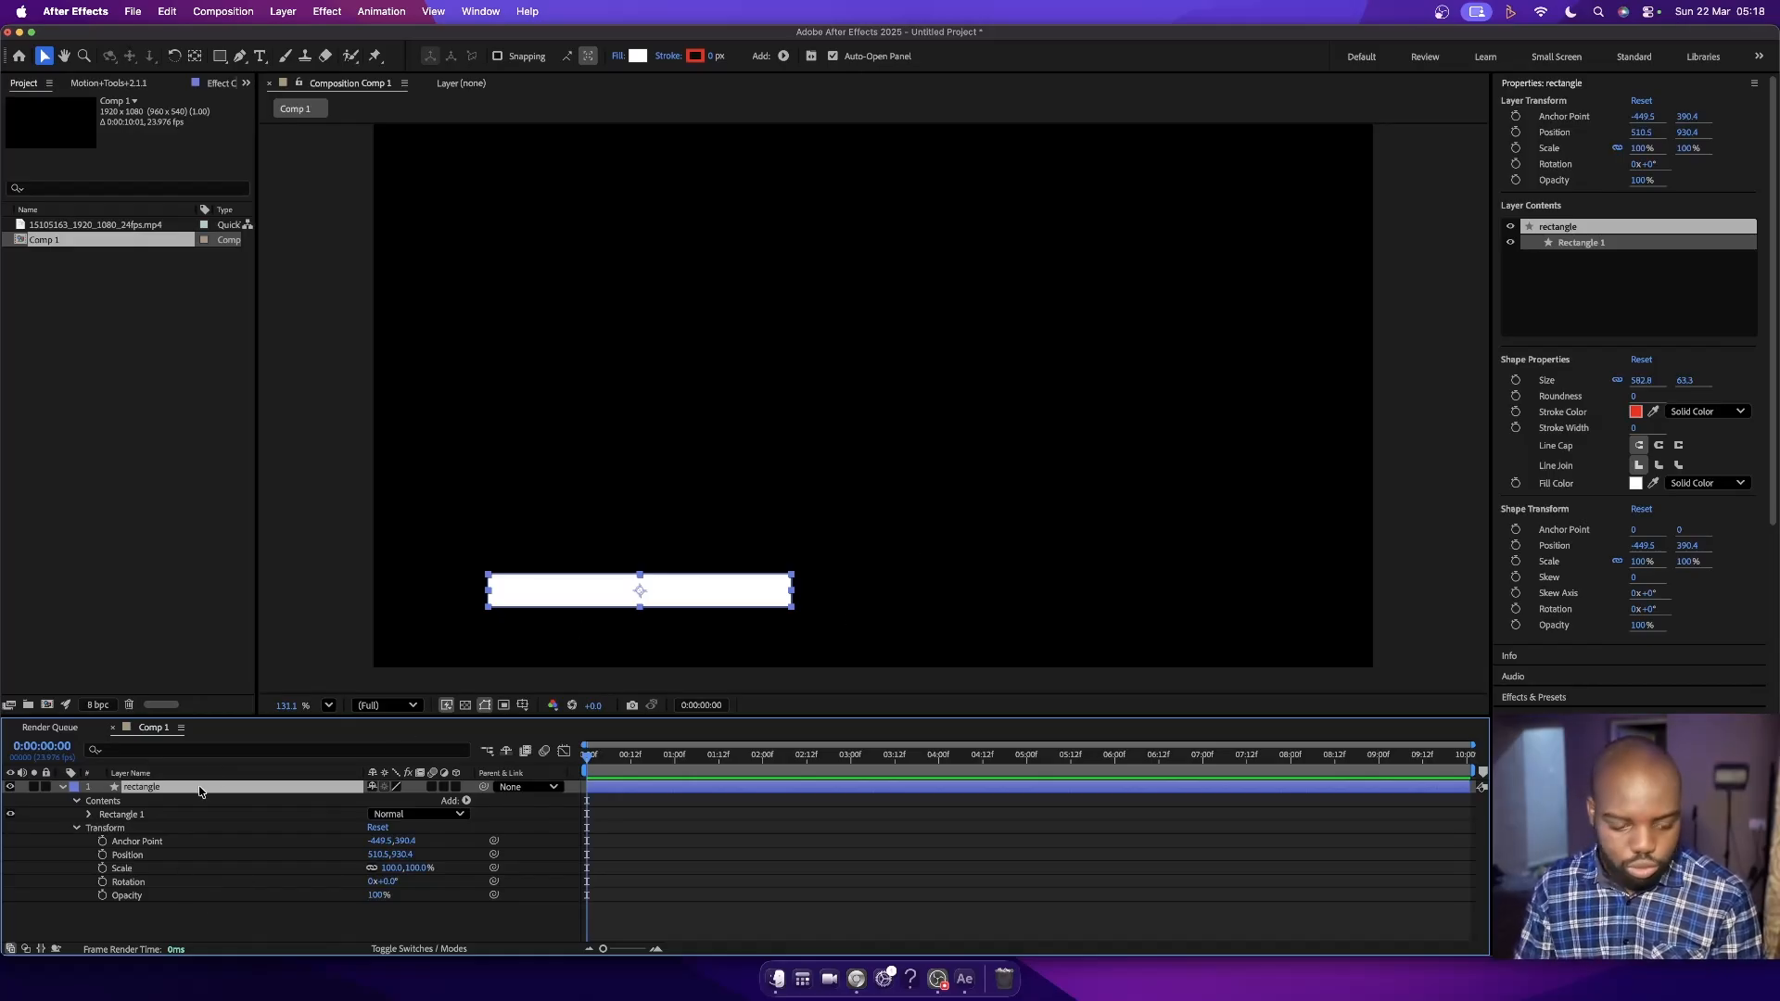
# - Duplicate the rectangle layer twice, moving one copy right to about 1363, 930 and the other to the upper middle at about 935, 392
pyautogui.press('super+d')
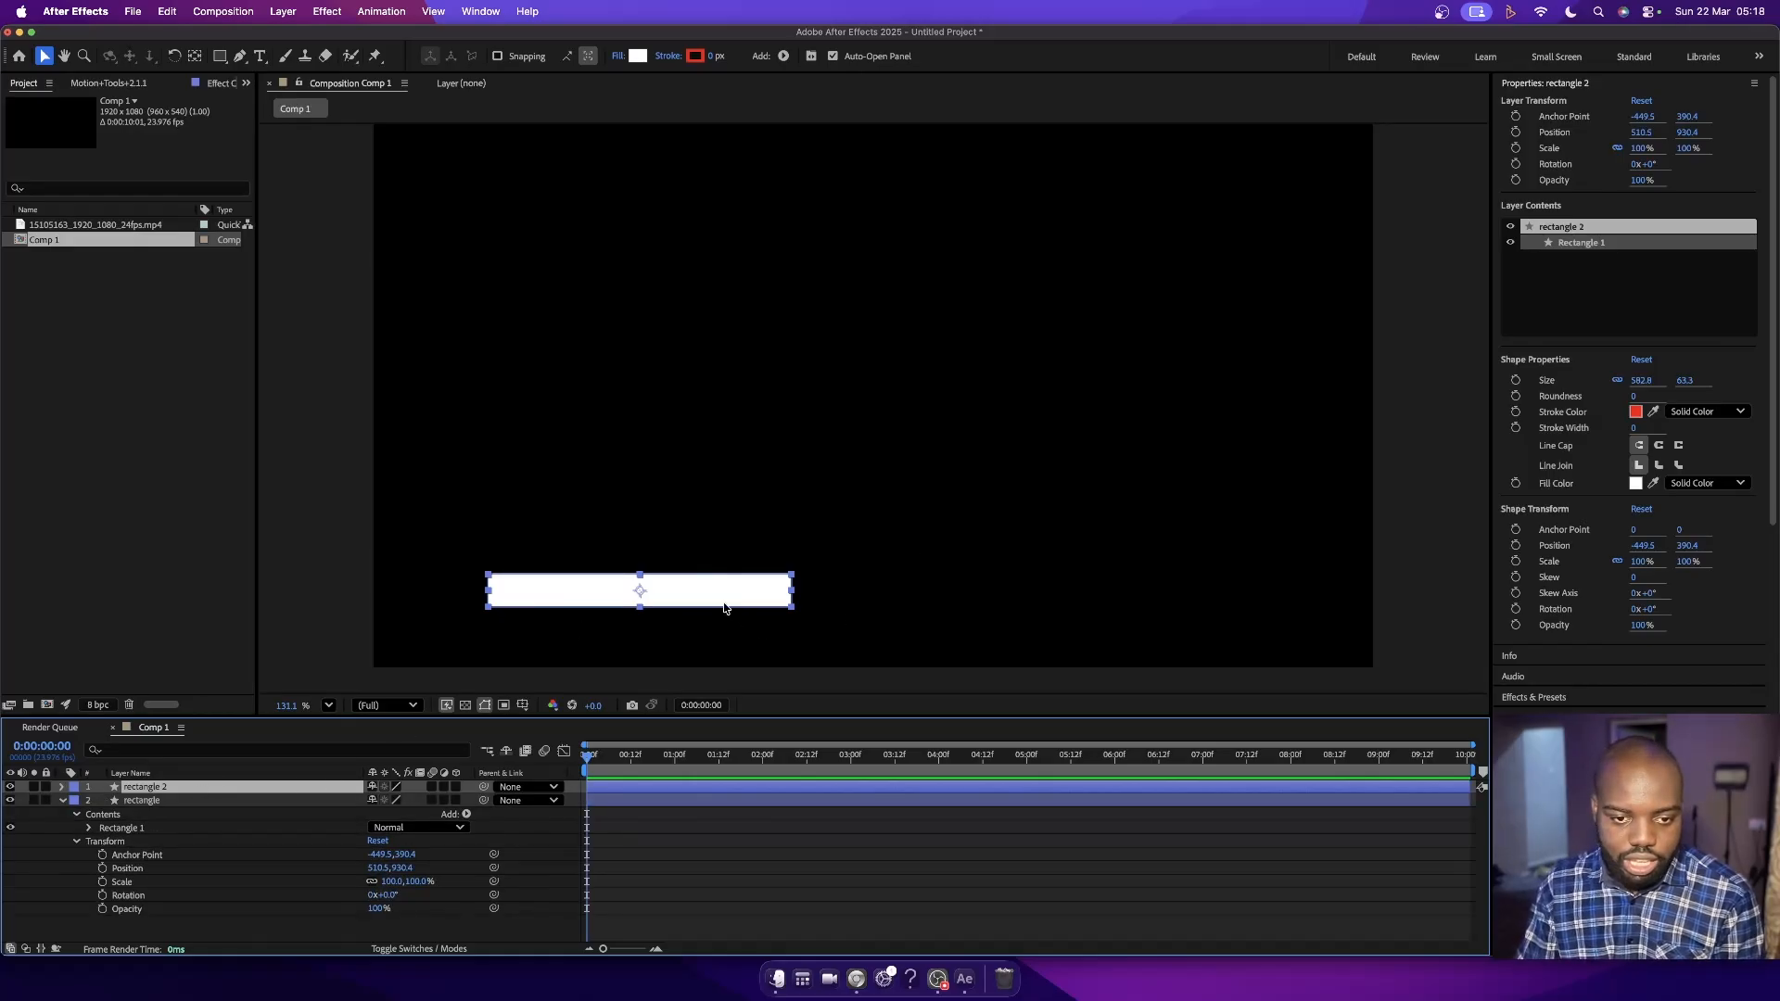
pyautogui.moveTo(708, 596); pyautogui.dragTo(1152, 601)
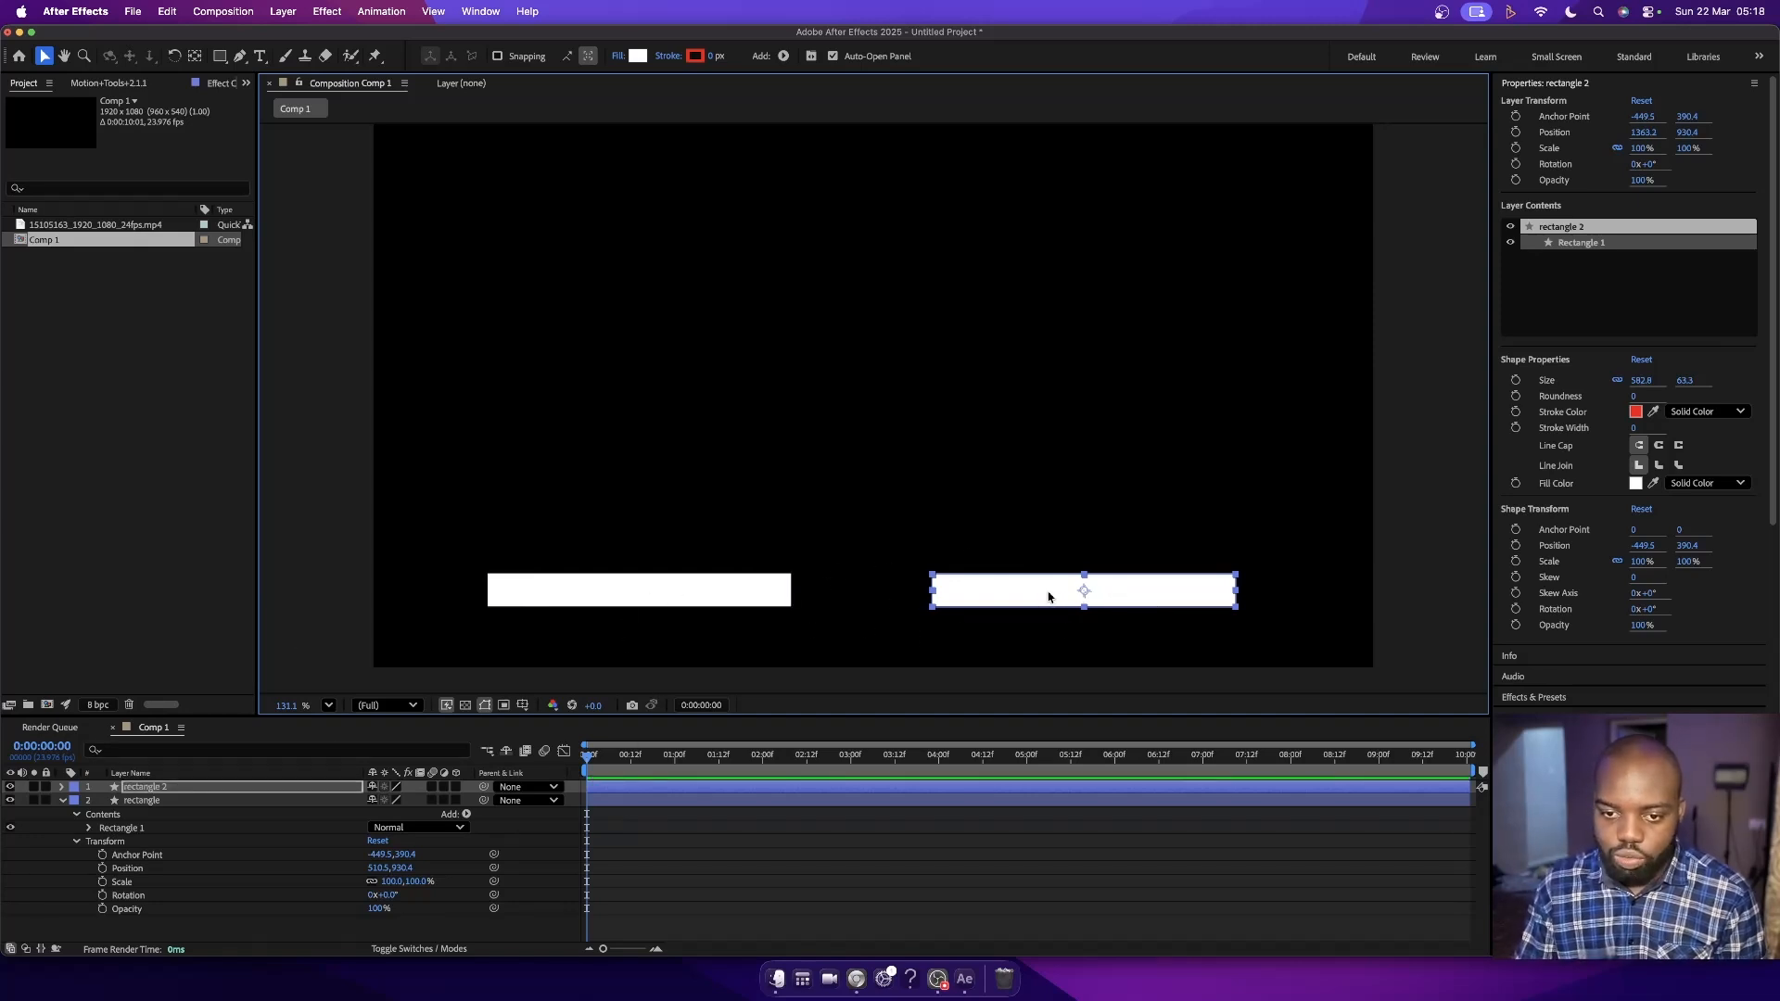
pyautogui.press('super+d')
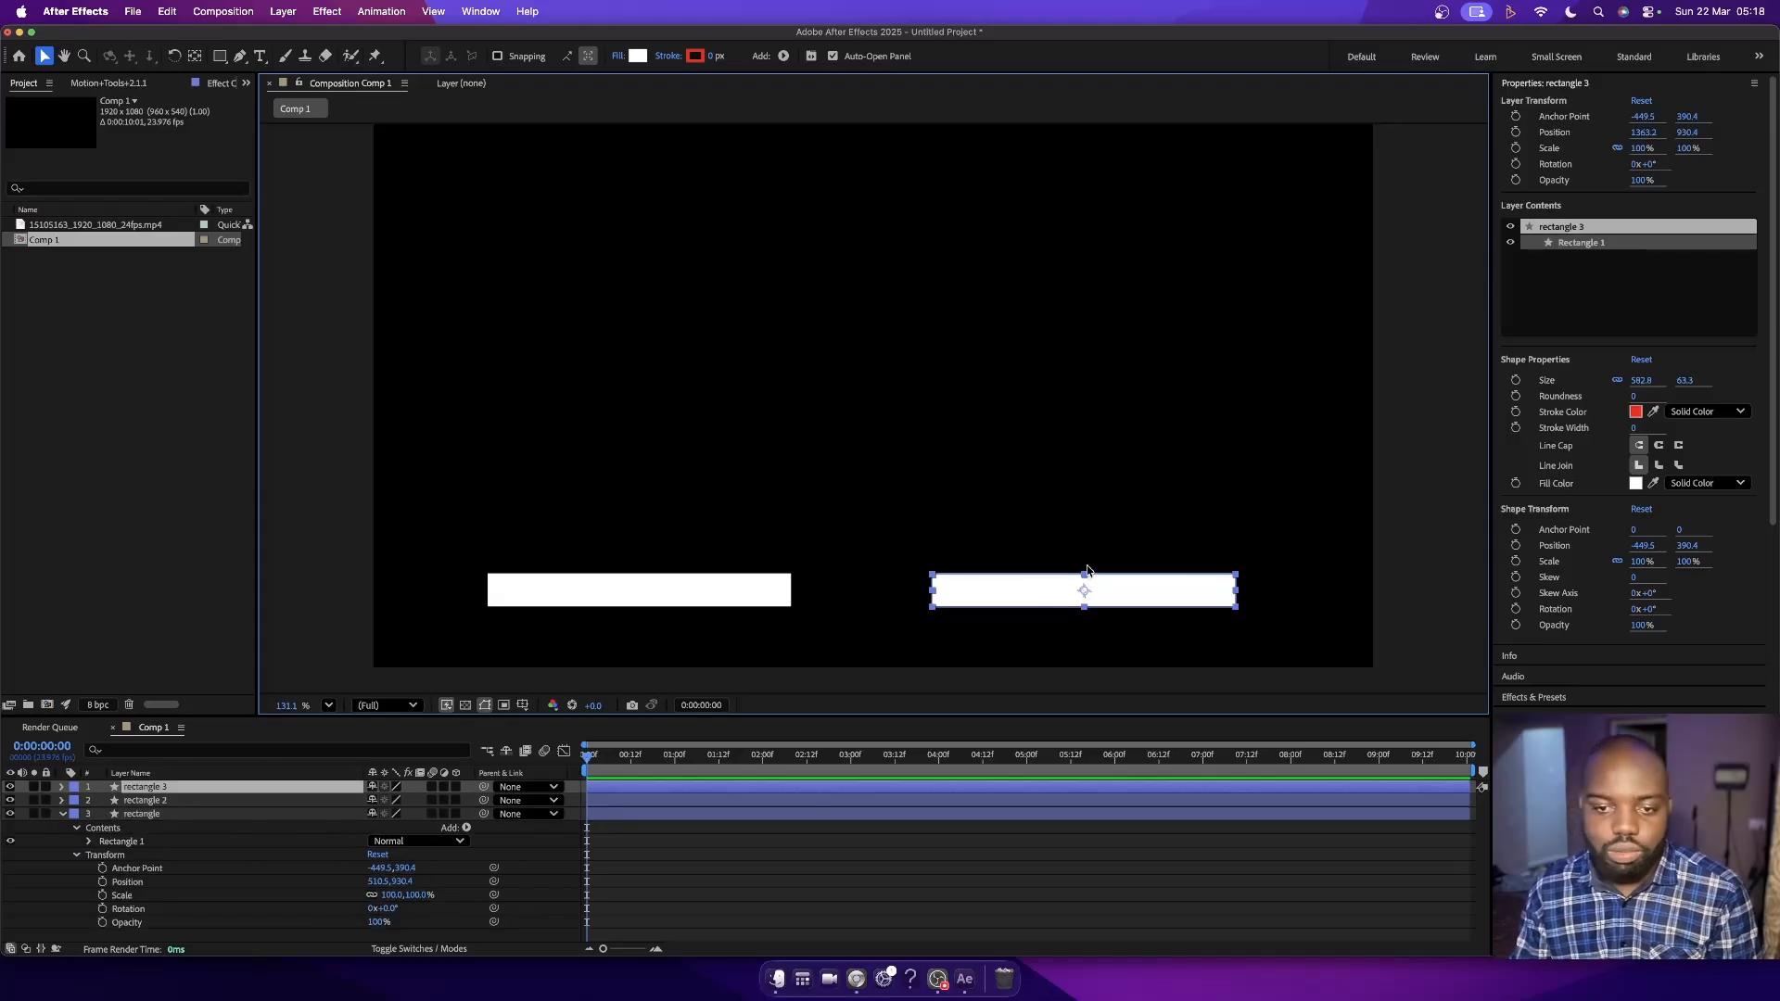
pyautogui.moveTo(1044, 598); pyautogui.dragTo(835, 312)
pyautogui.moveTo(950, 318); pyautogui.dragTo(936, 319)
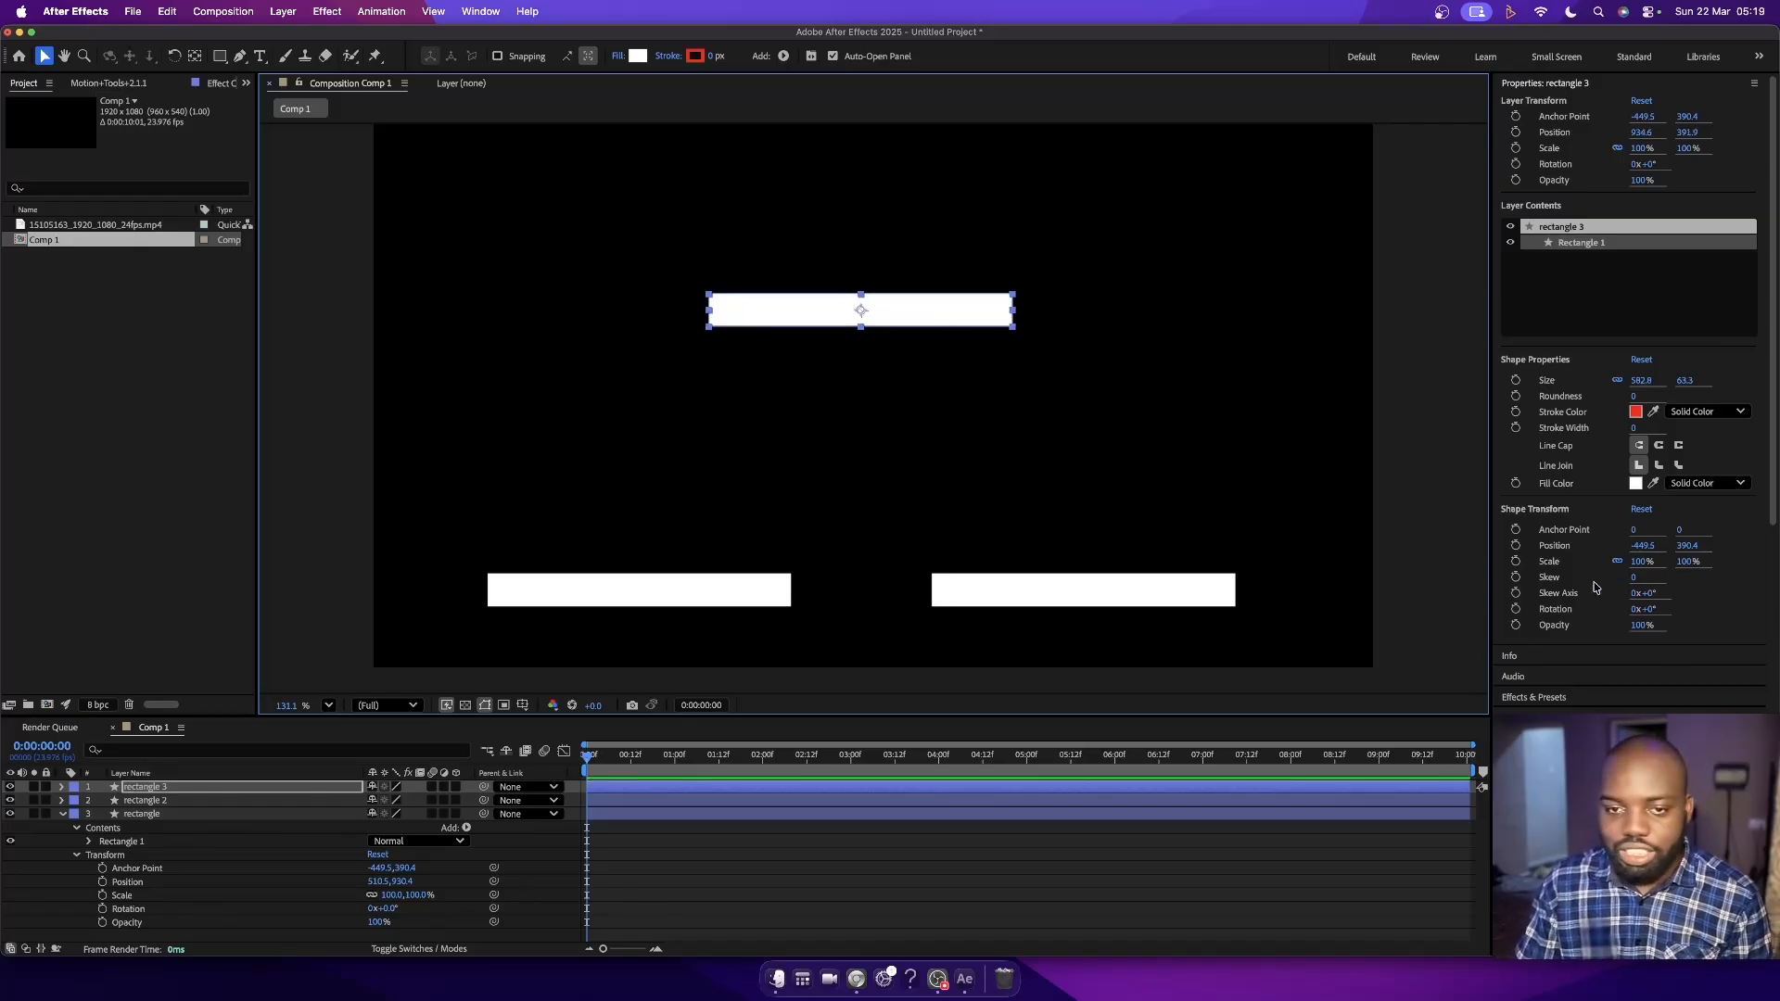
# - Activate the Ellipse tool and collapse the properties of the original rectangle layer
pyautogui.click(221, 58)
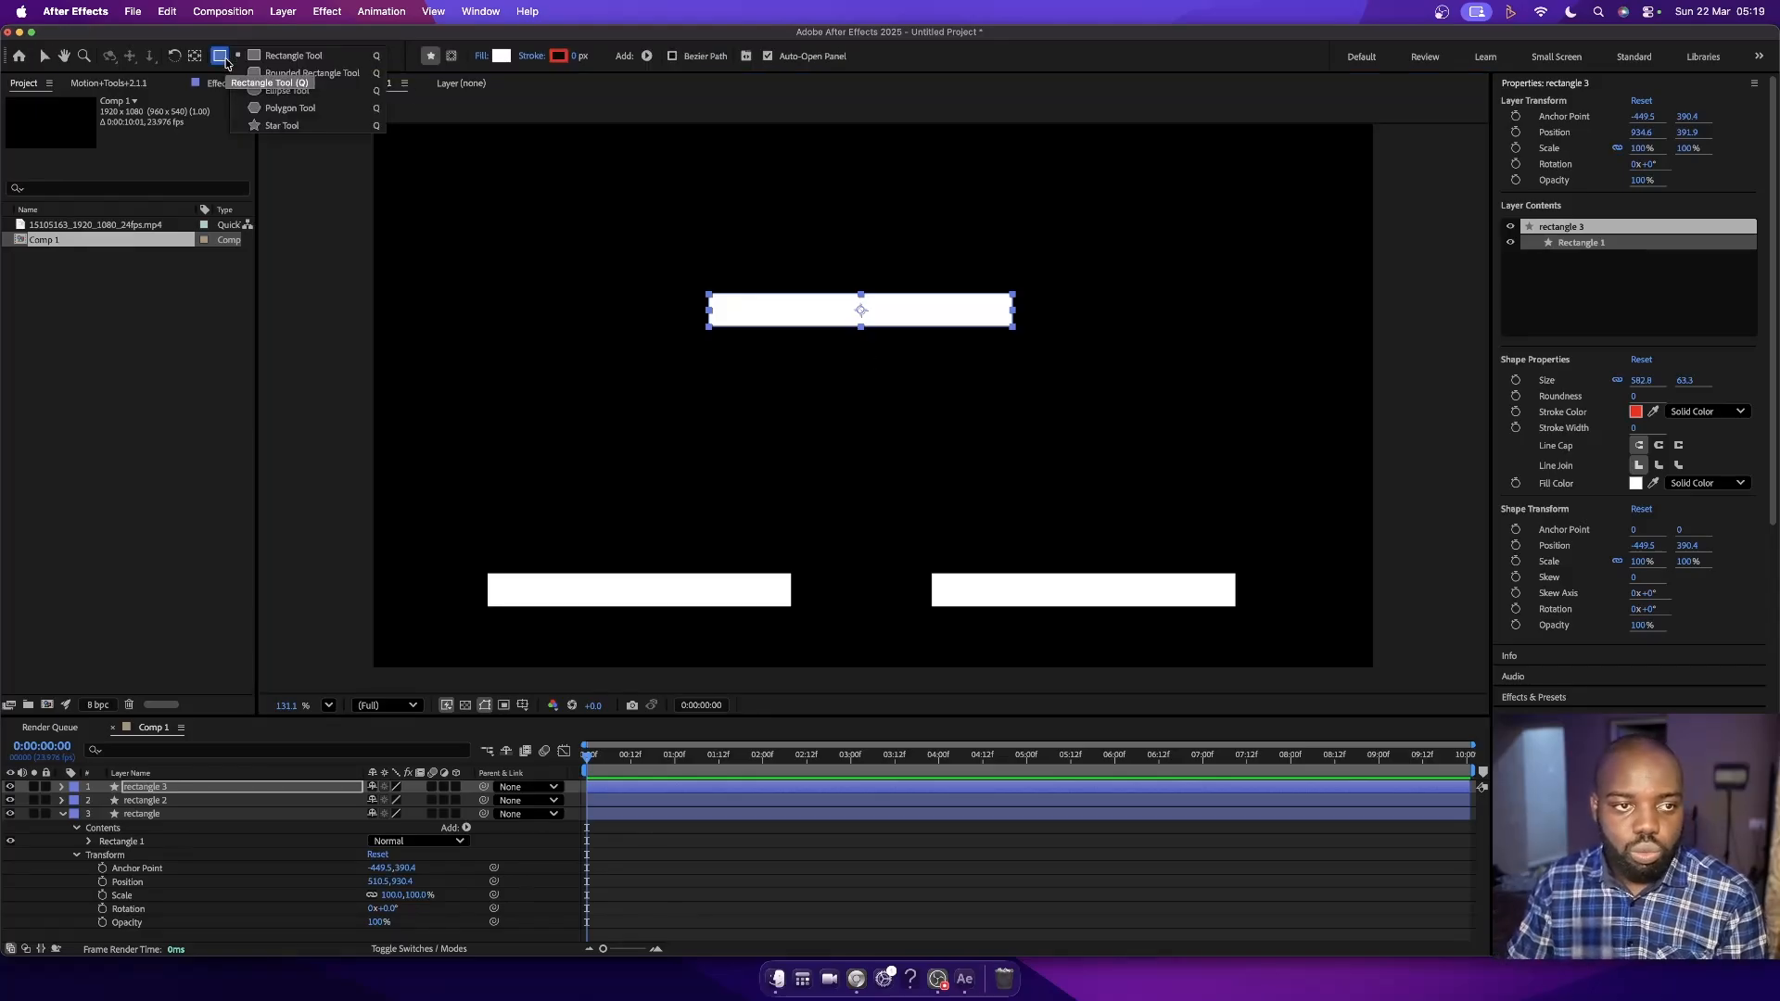
pyautogui.click(299, 91)
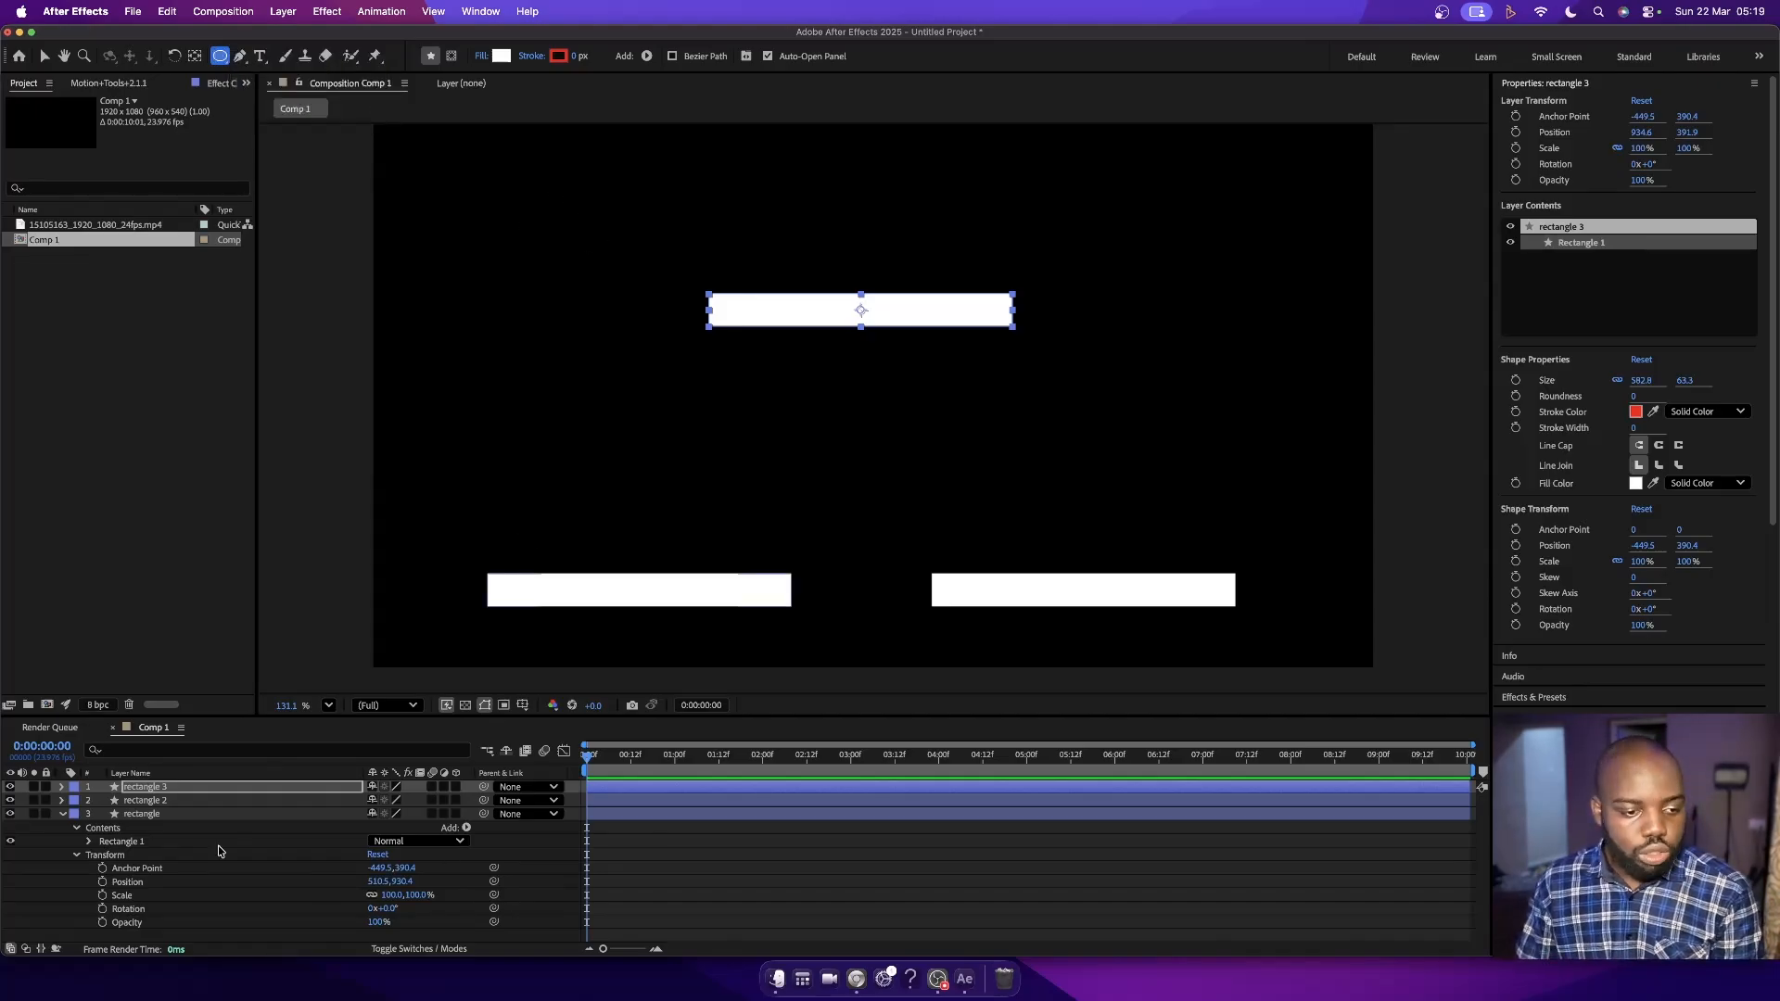
pyautogui.click(62, 815)
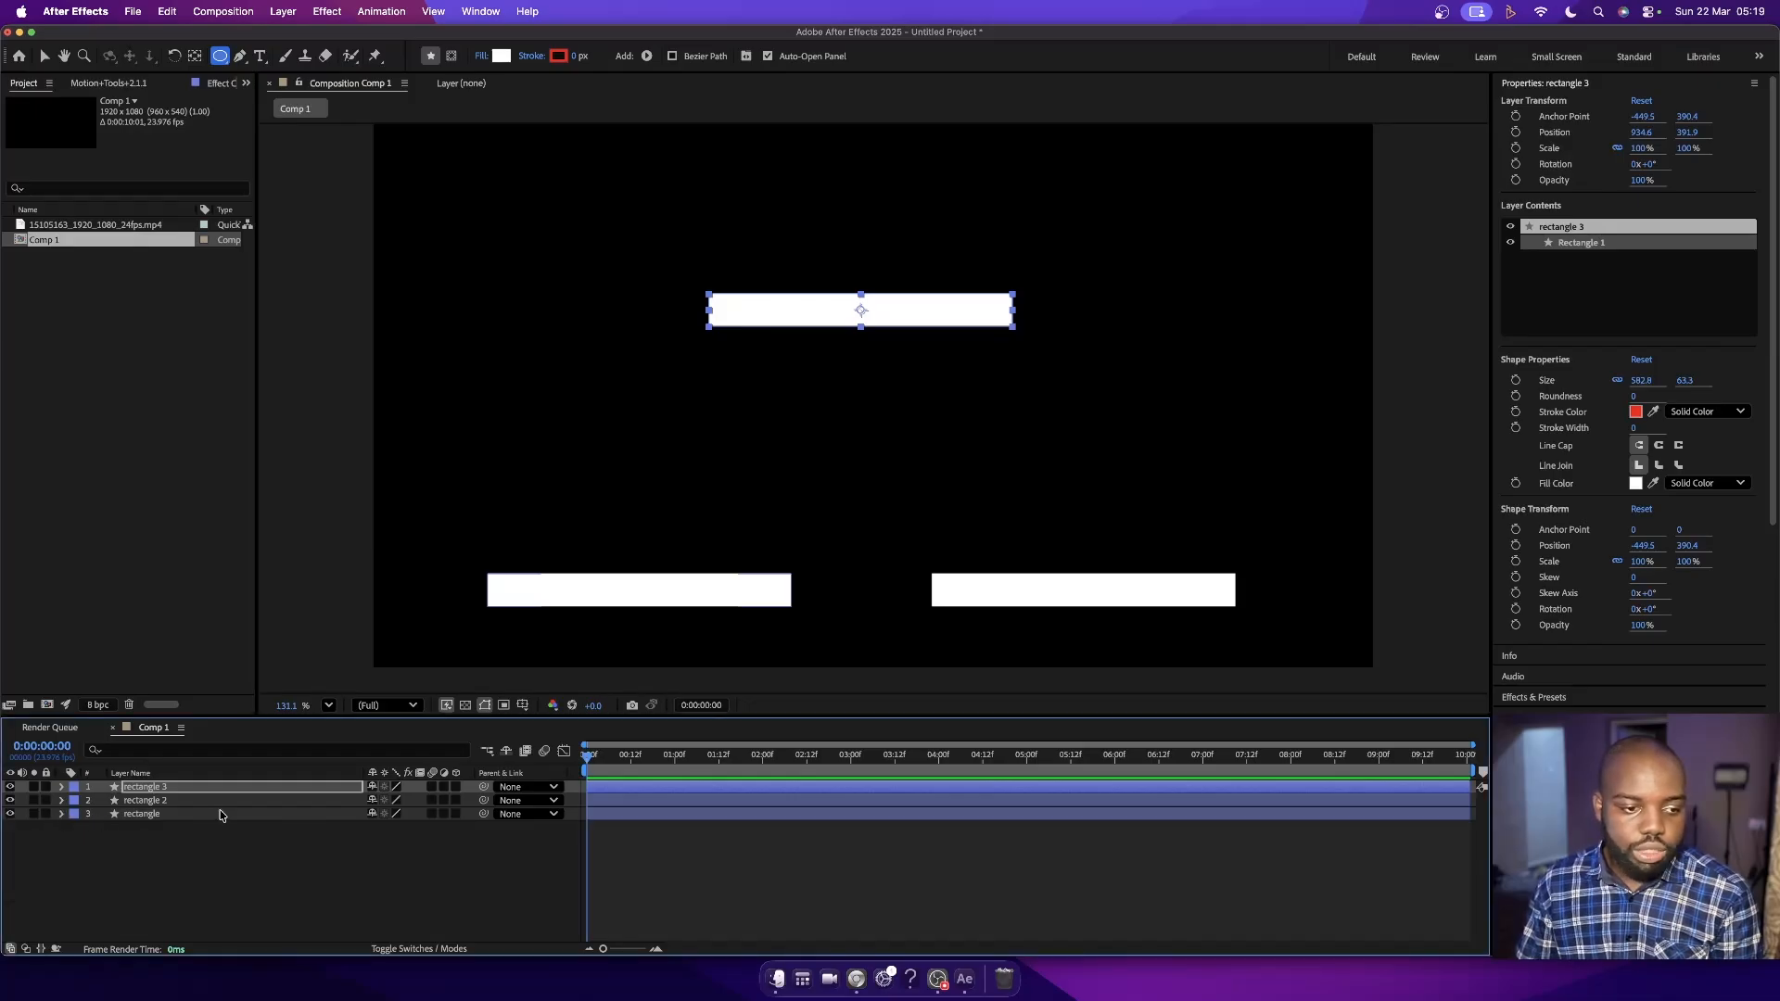
# - Try drawing an ellipse about 313 by 292 px with the rectangle 3 layer selected, and undo it
pyautogui.click(153, 788)
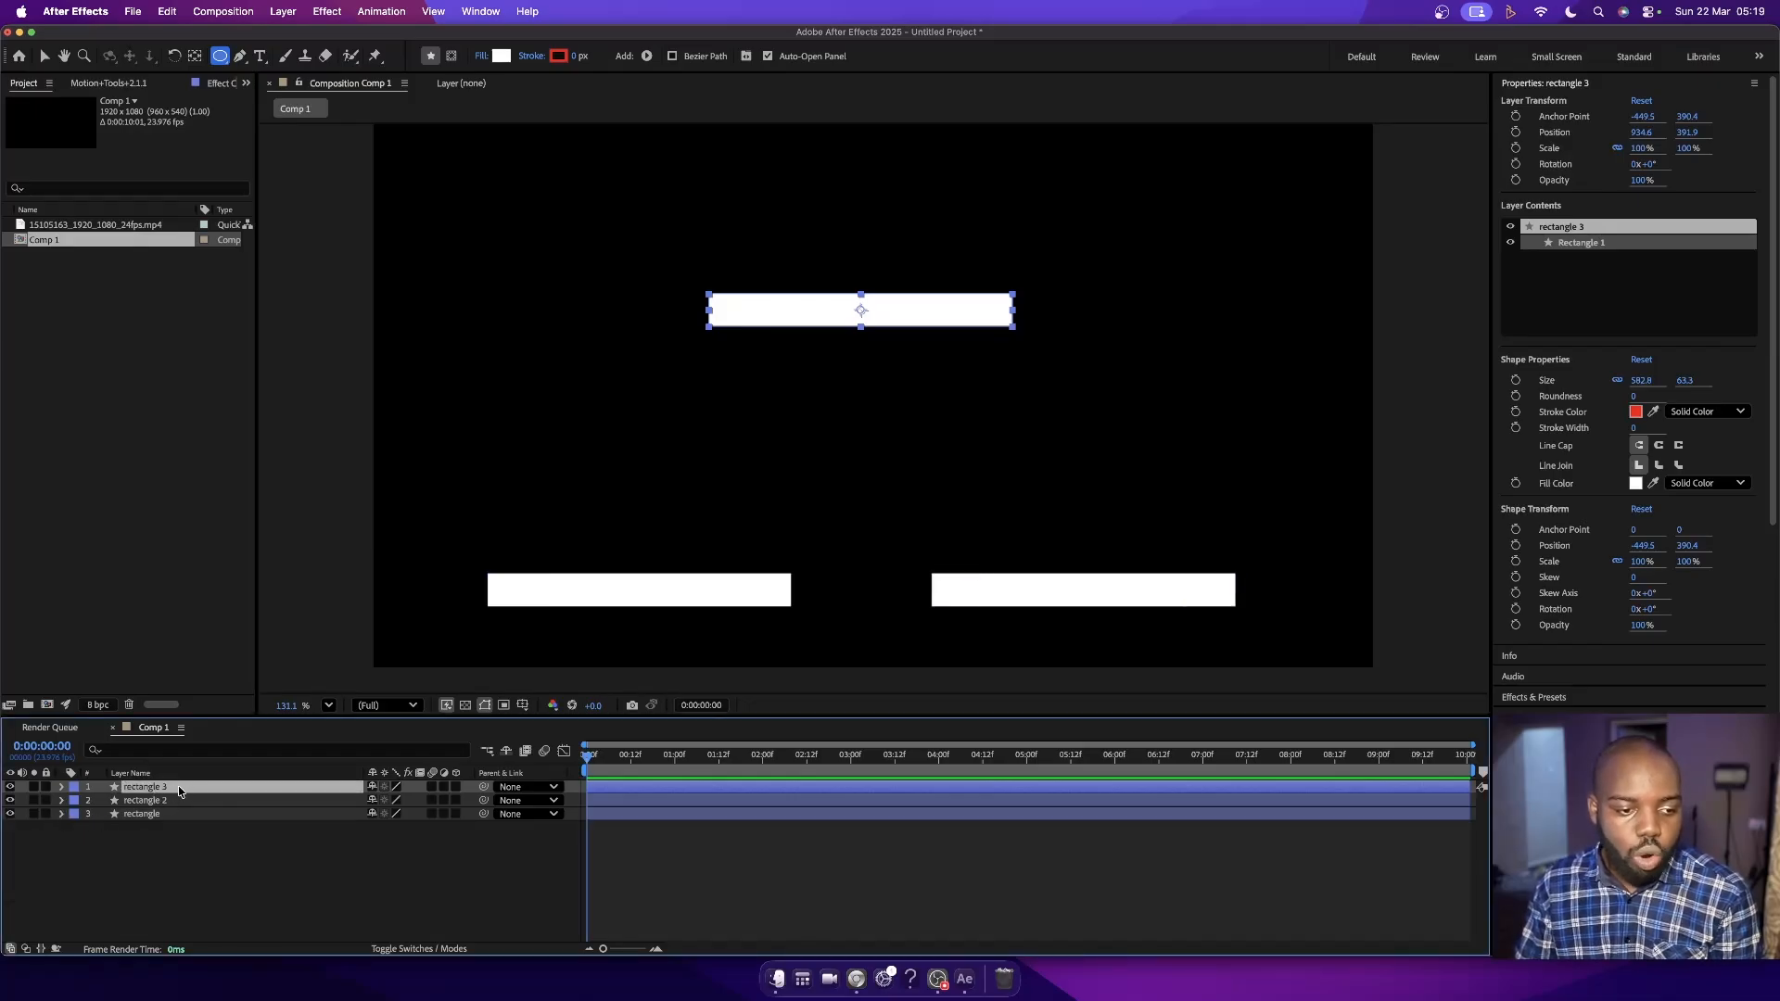
pyautogui.moveTo(850, 358); pyautogui.dragTo(1015, 510)
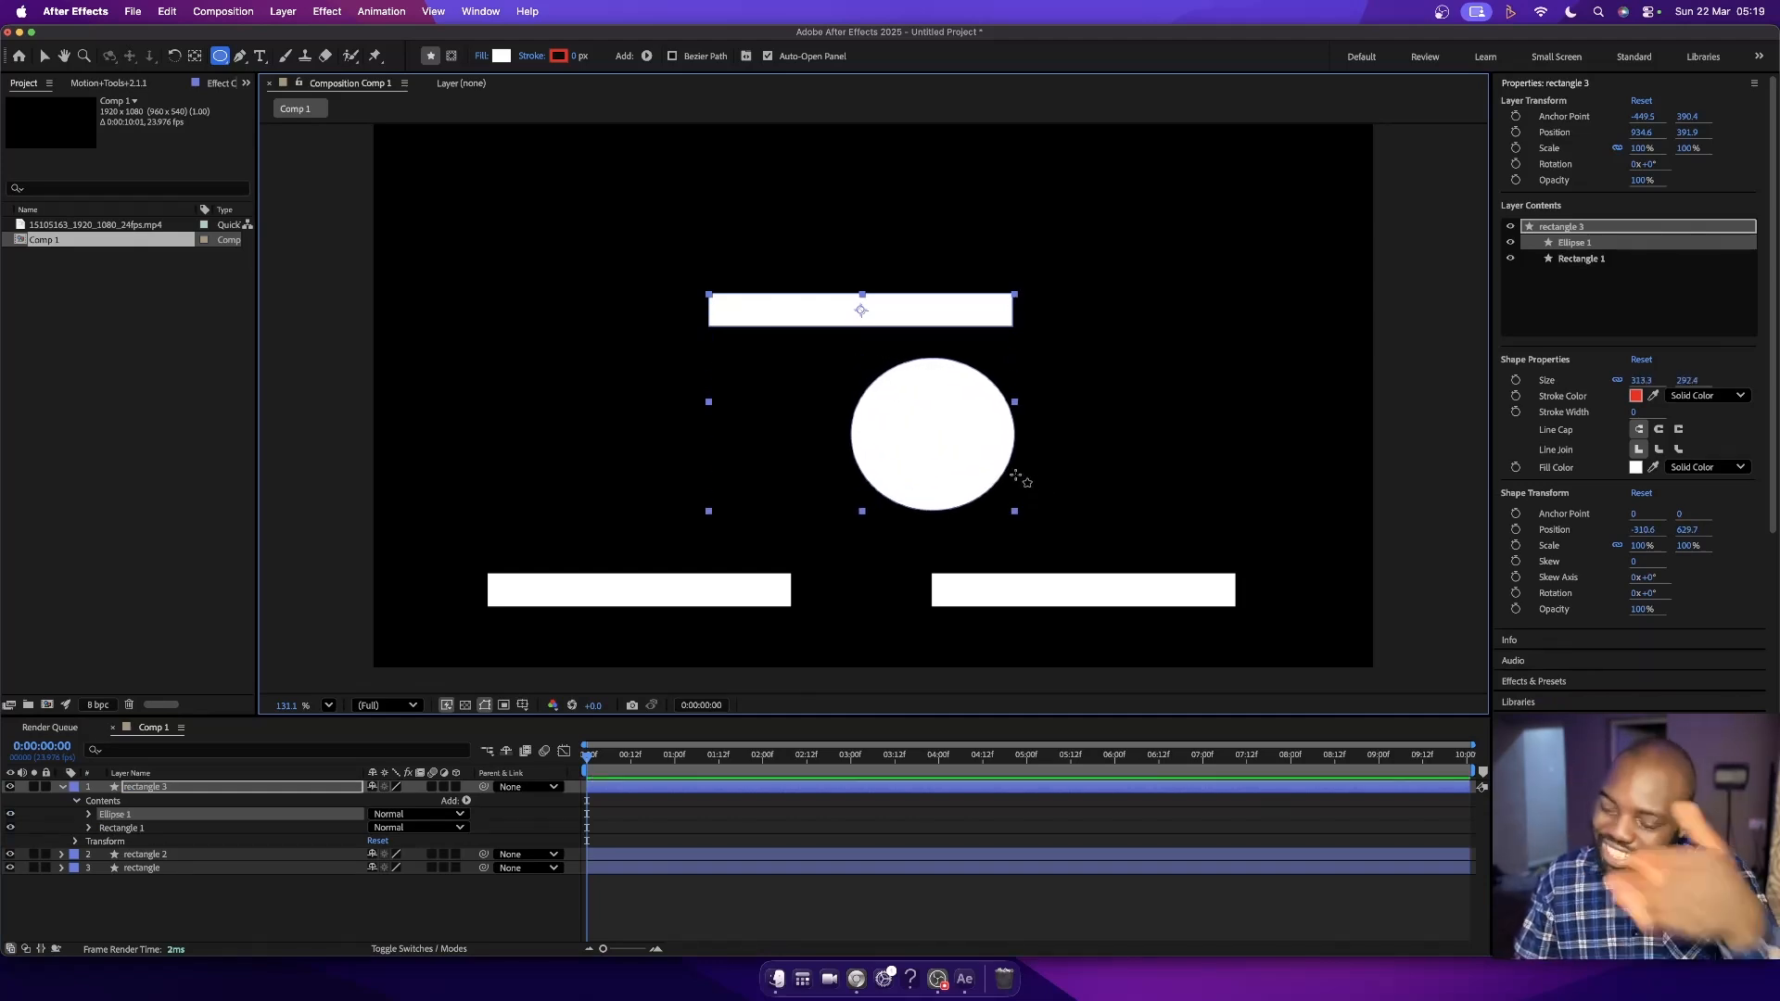
pyautogui.click(179, 789)
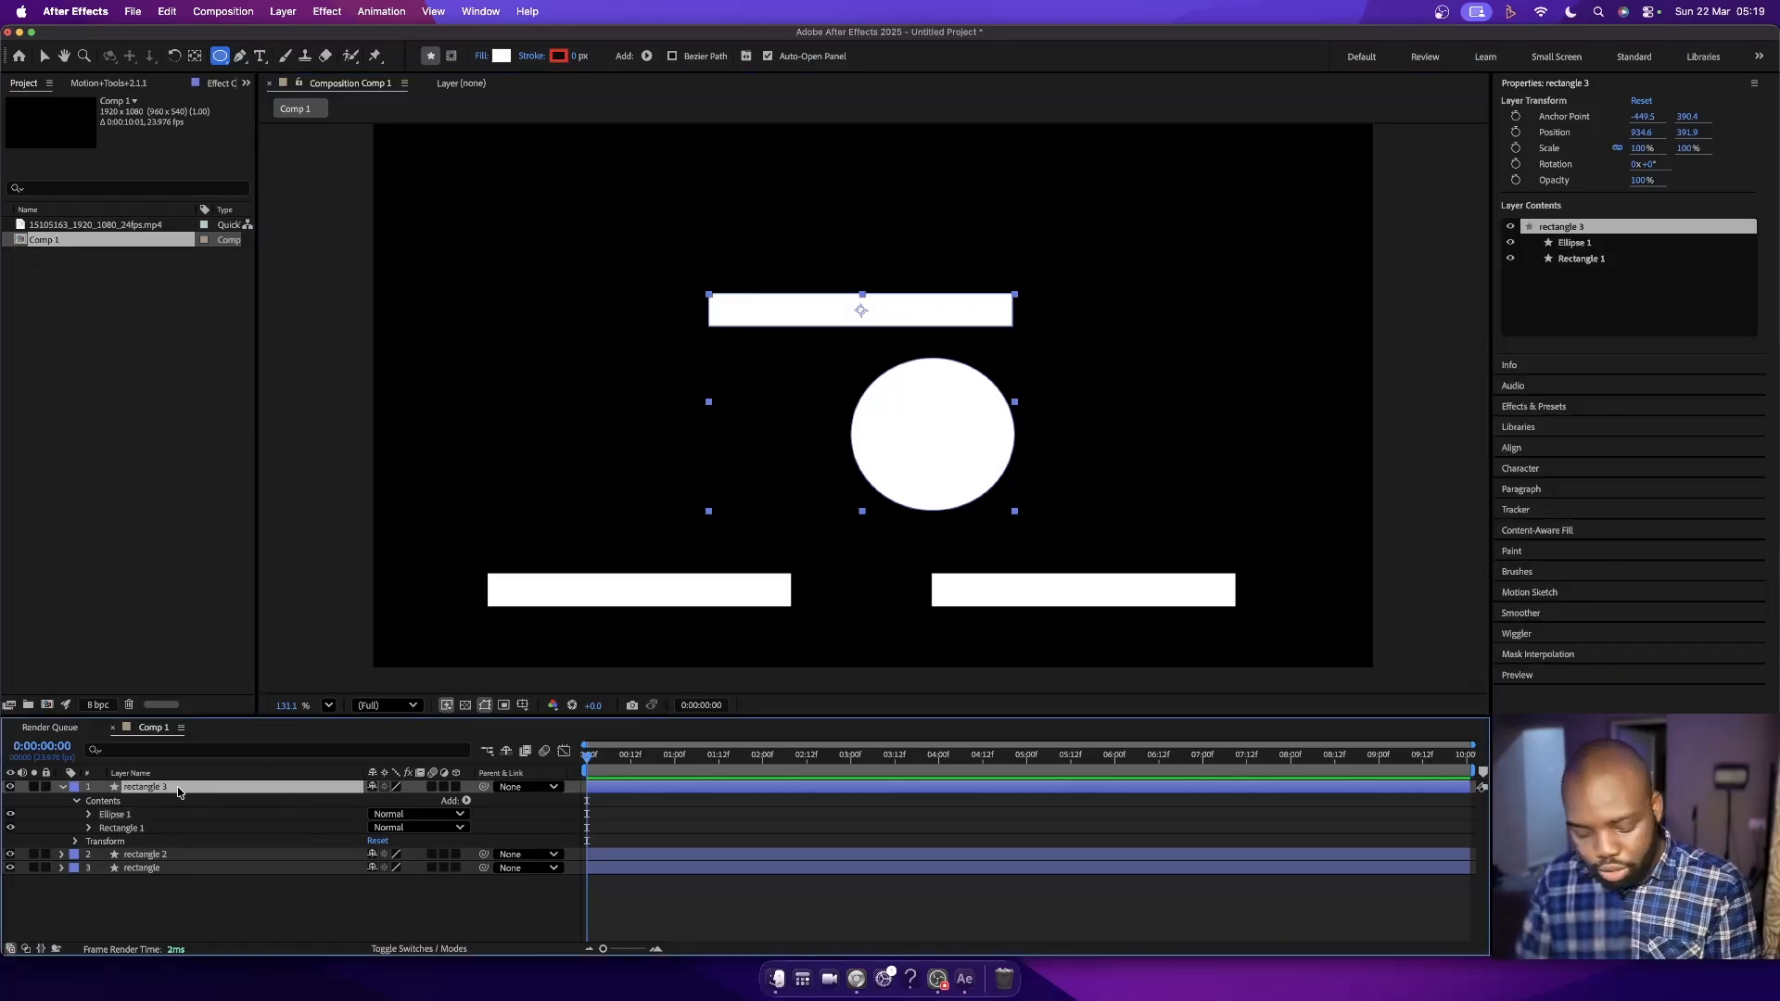
pyautogui.press('super+z')
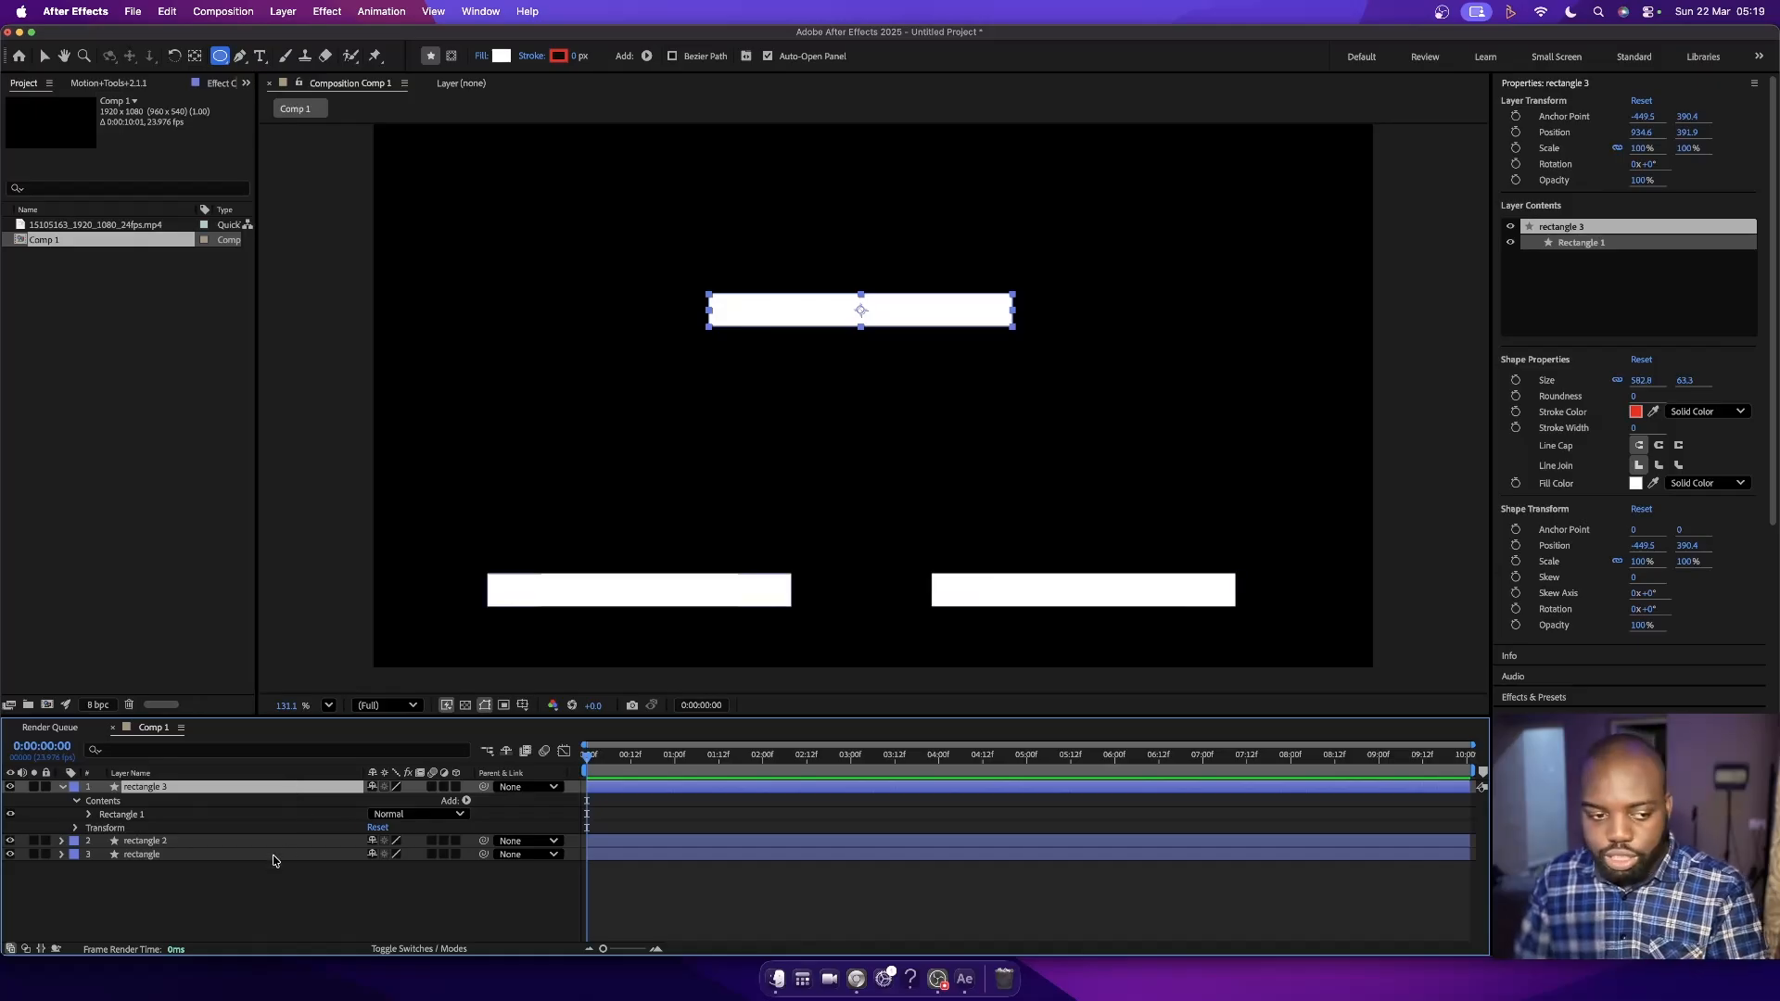
# - Deselect all layers and draw a circle about 74 px wide in the composition's upper-left area as a new shape layer
pyautogui.click(129, 888)
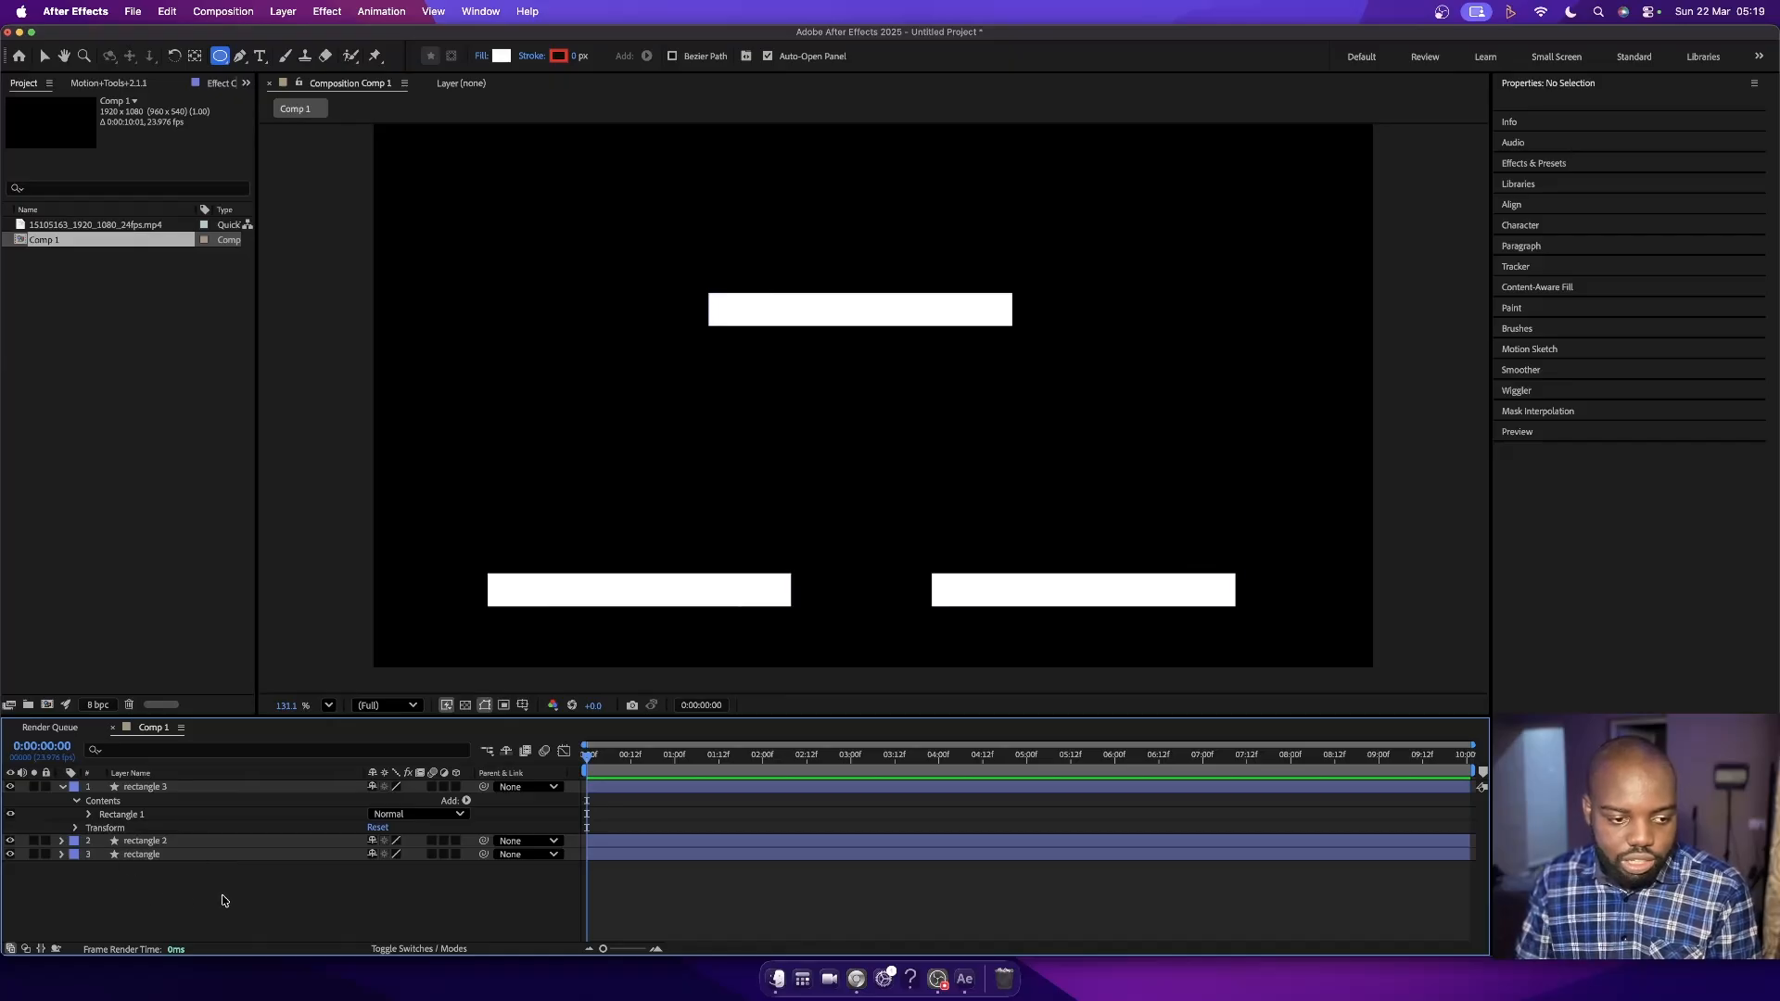
pyautogui.click(148, 787)
pyautogui.click(183, 893)
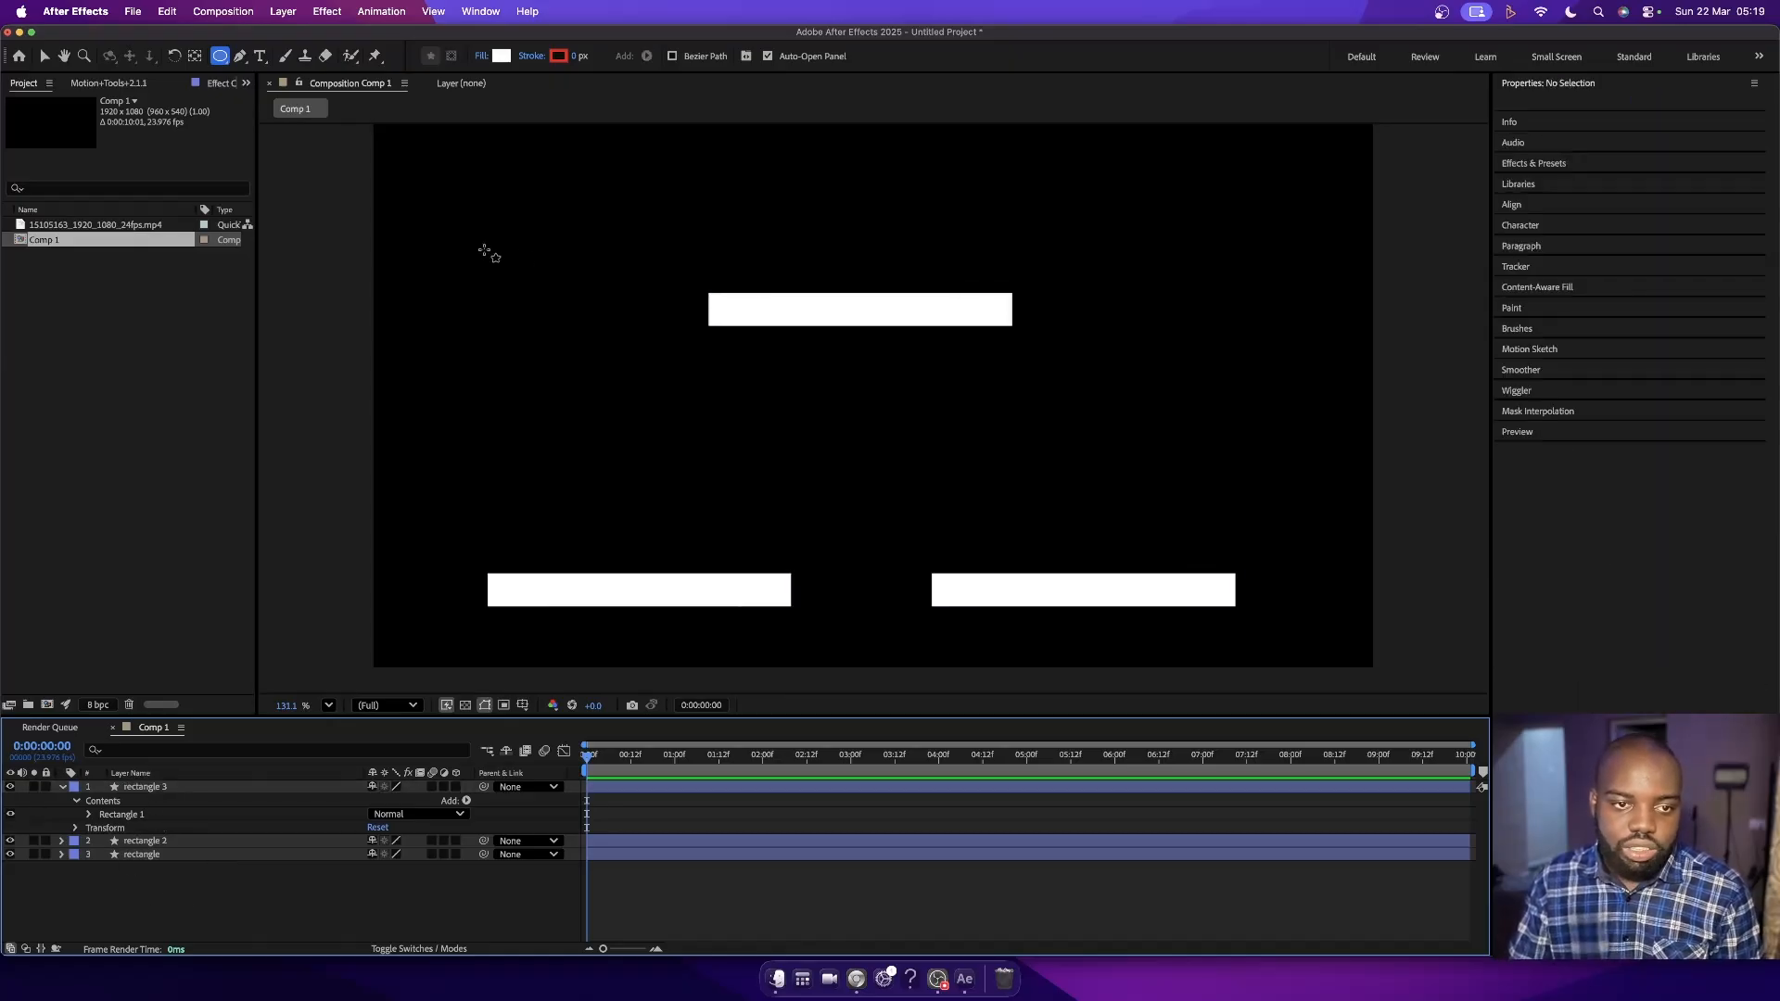
pyautogui.moveTo(481, 250); pyautogui.dragTo(522, 276)
pyautogui.press('shift')
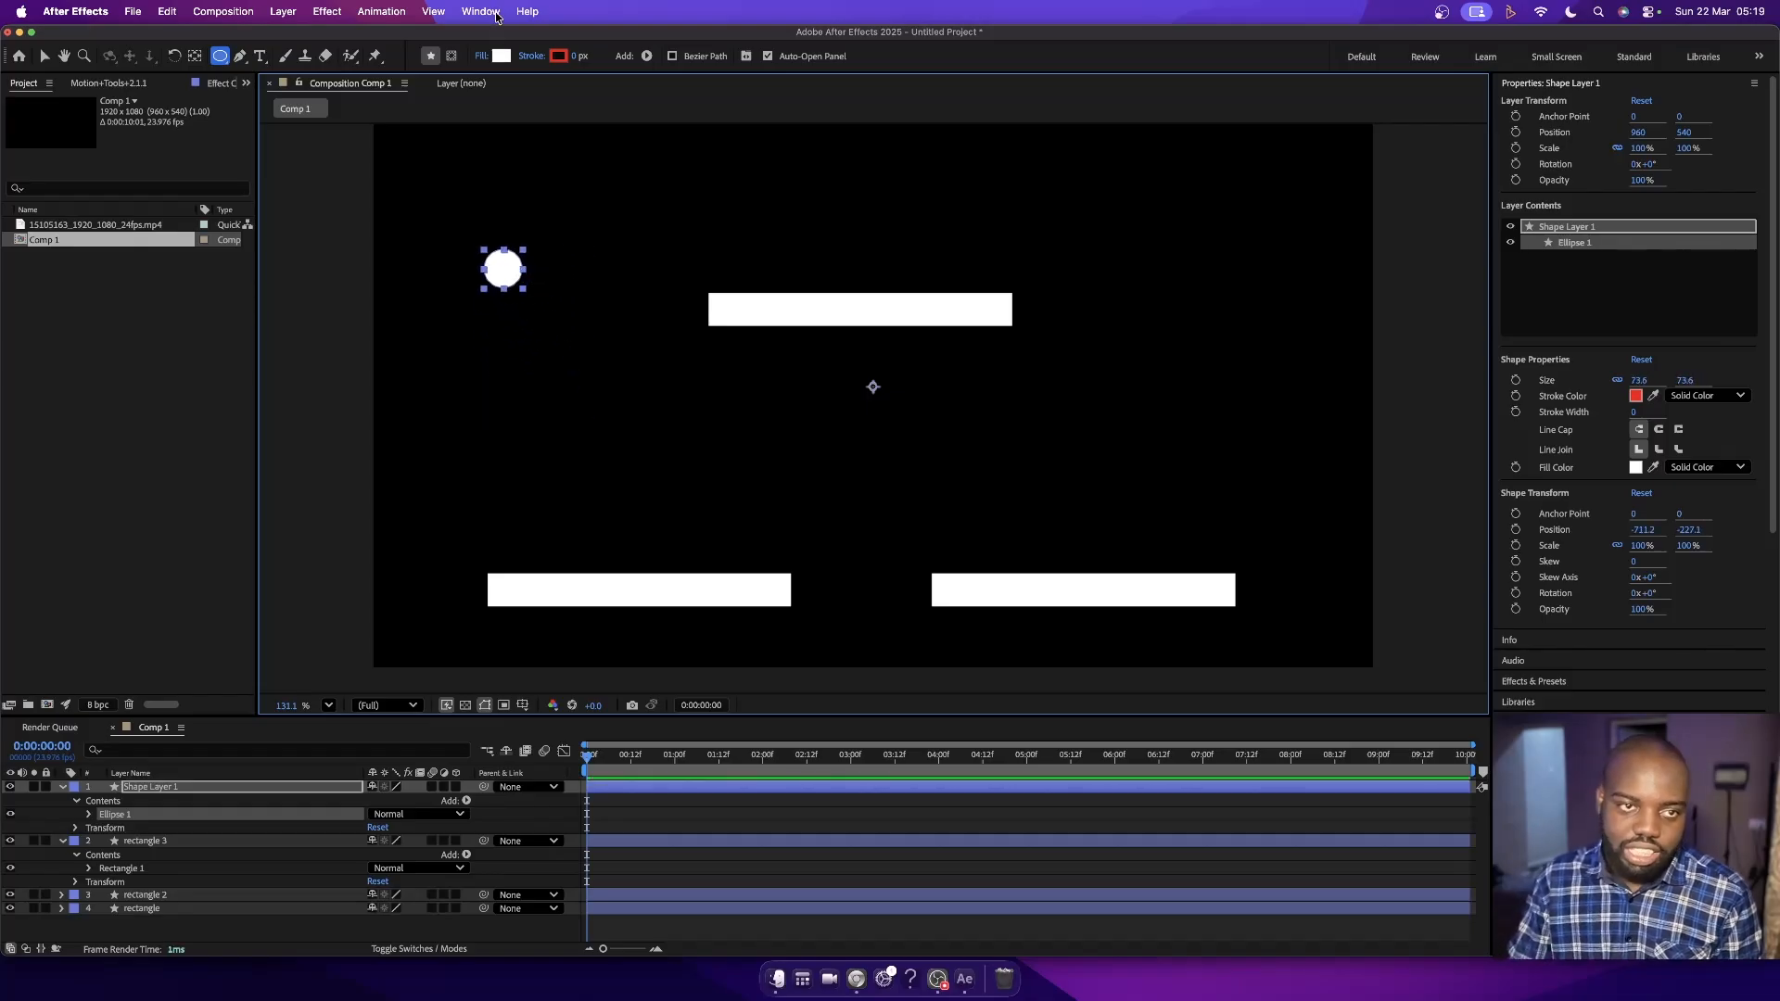
# - Change the circle's fill colour to blue
pyautogui.click(501, 55)
pyautogui.click(910, 427)
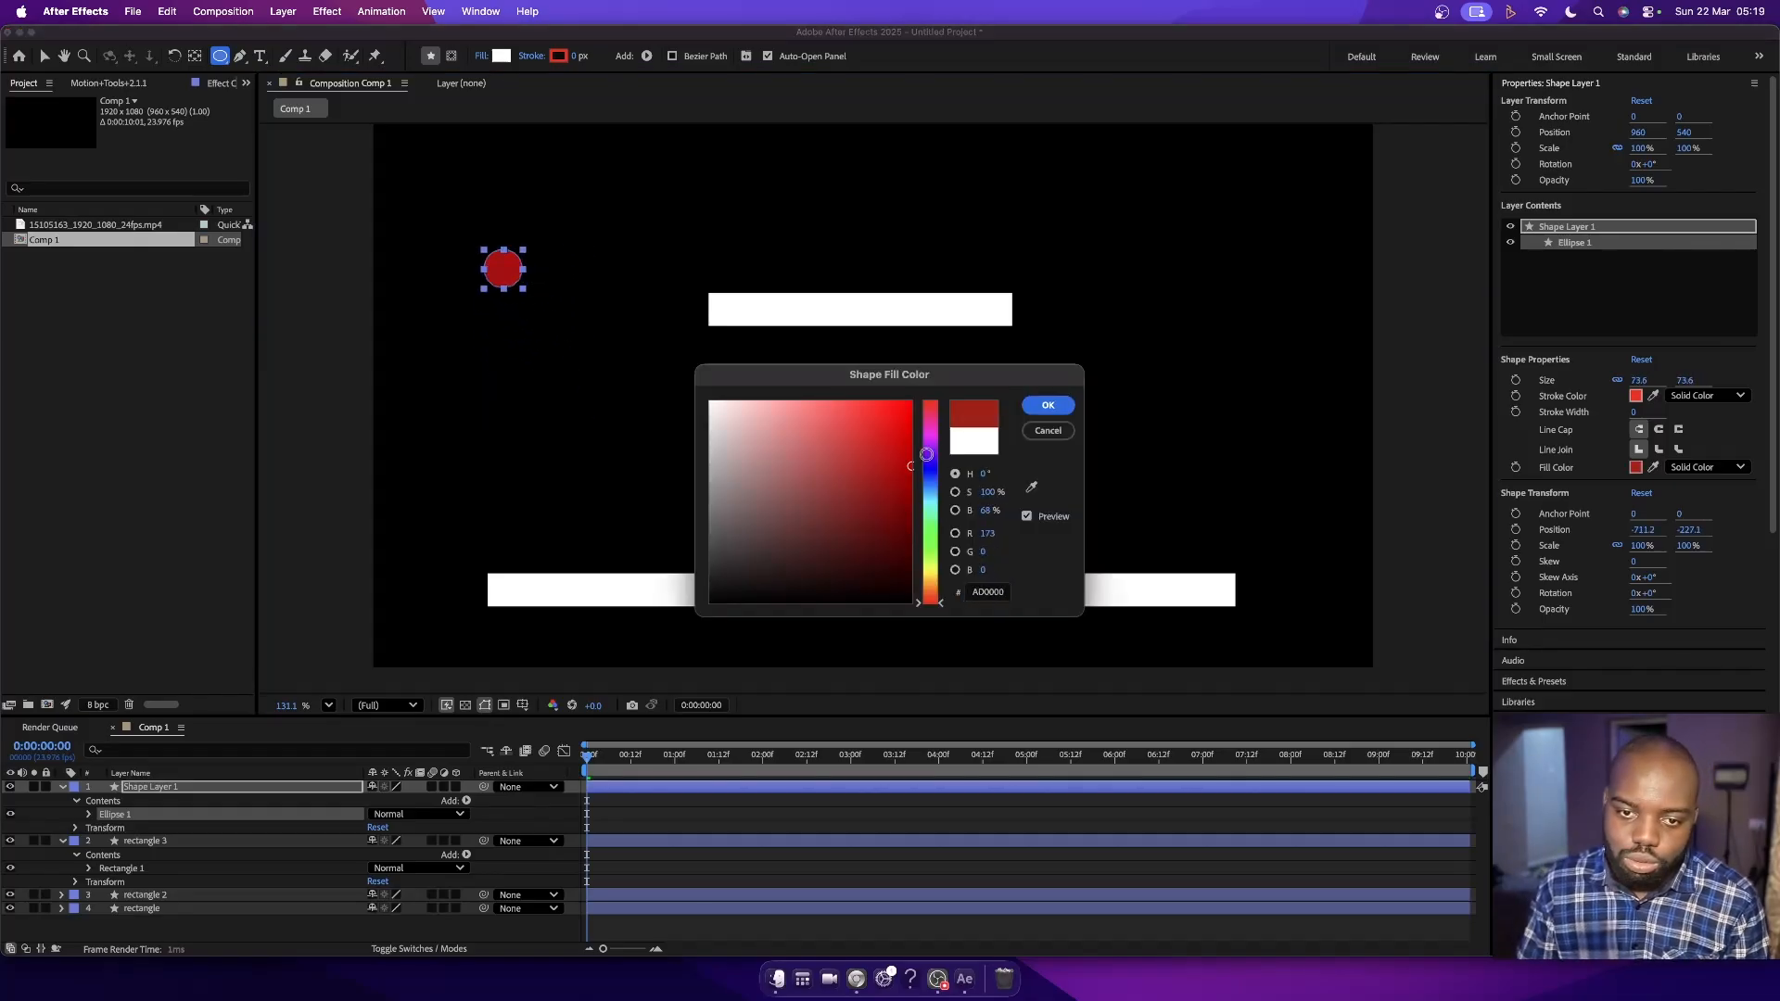
pyautogui.click(932, 473)
pyautogui.moveTo(873, 497); pyautogui.dragTo(921, 417)
pyautogui.click(1047, 405)
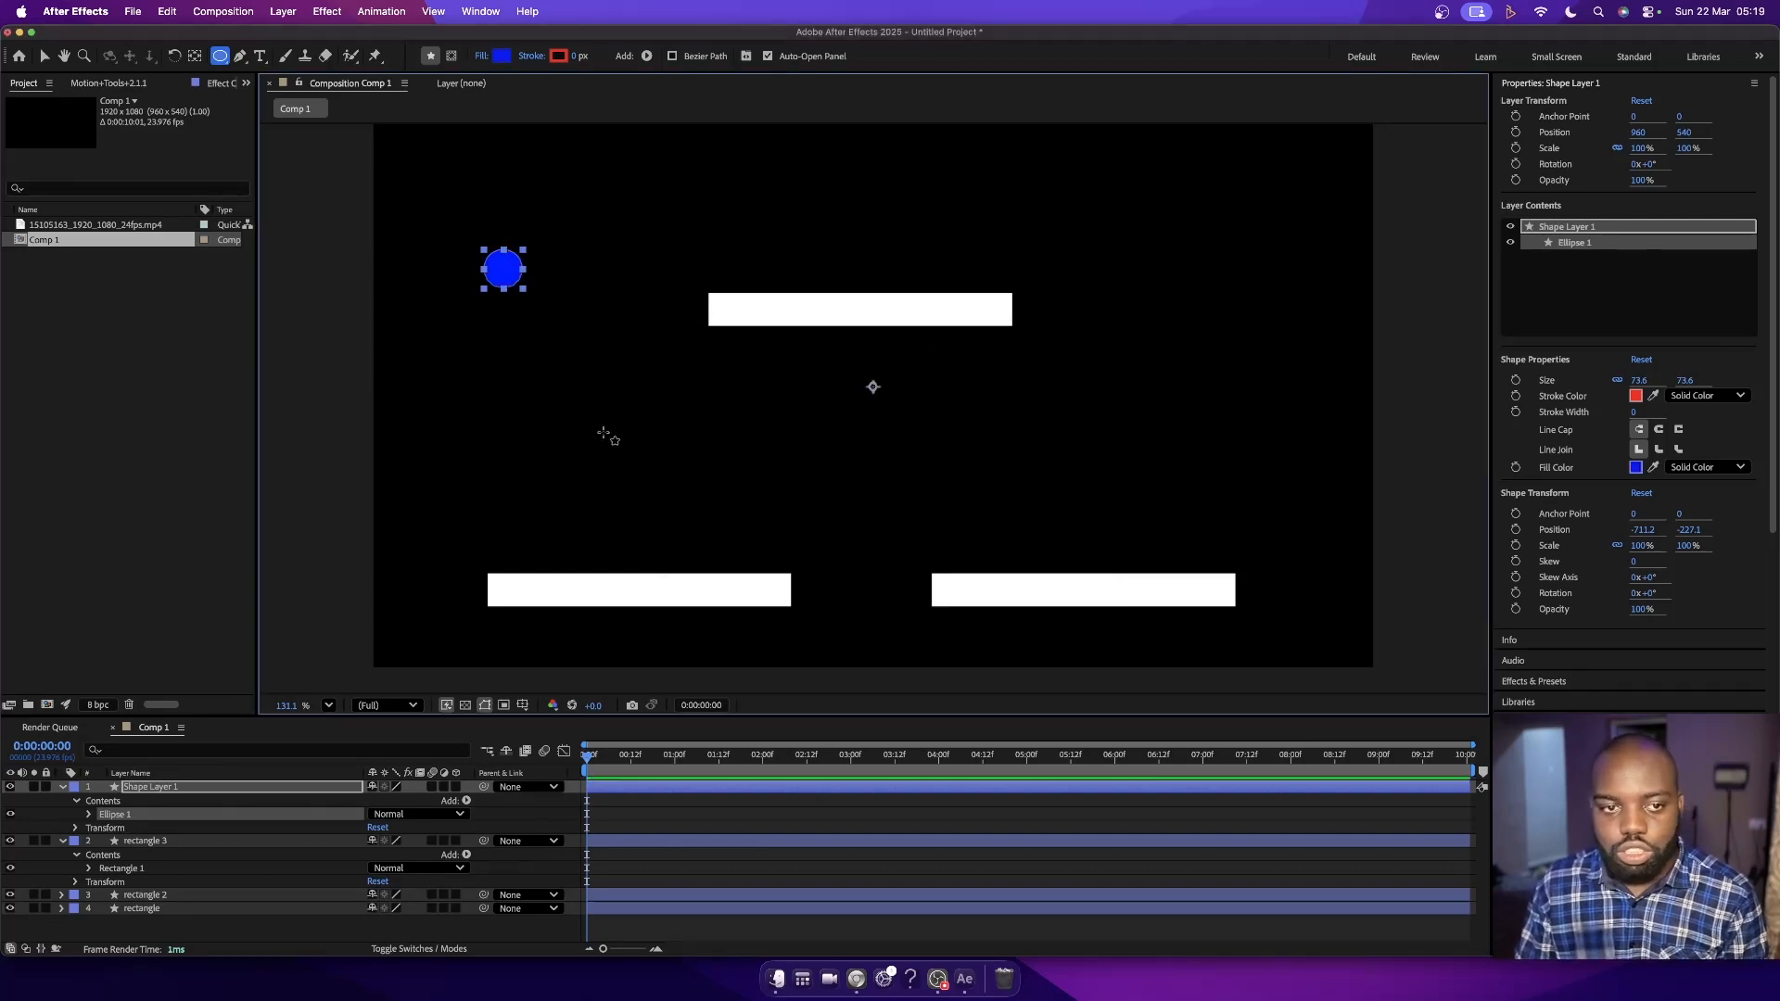
# - Expand the circle layer's Transform properties and centre its anchor point on the circle with the Pan Behind tool
pyautogui.click(54, 816)
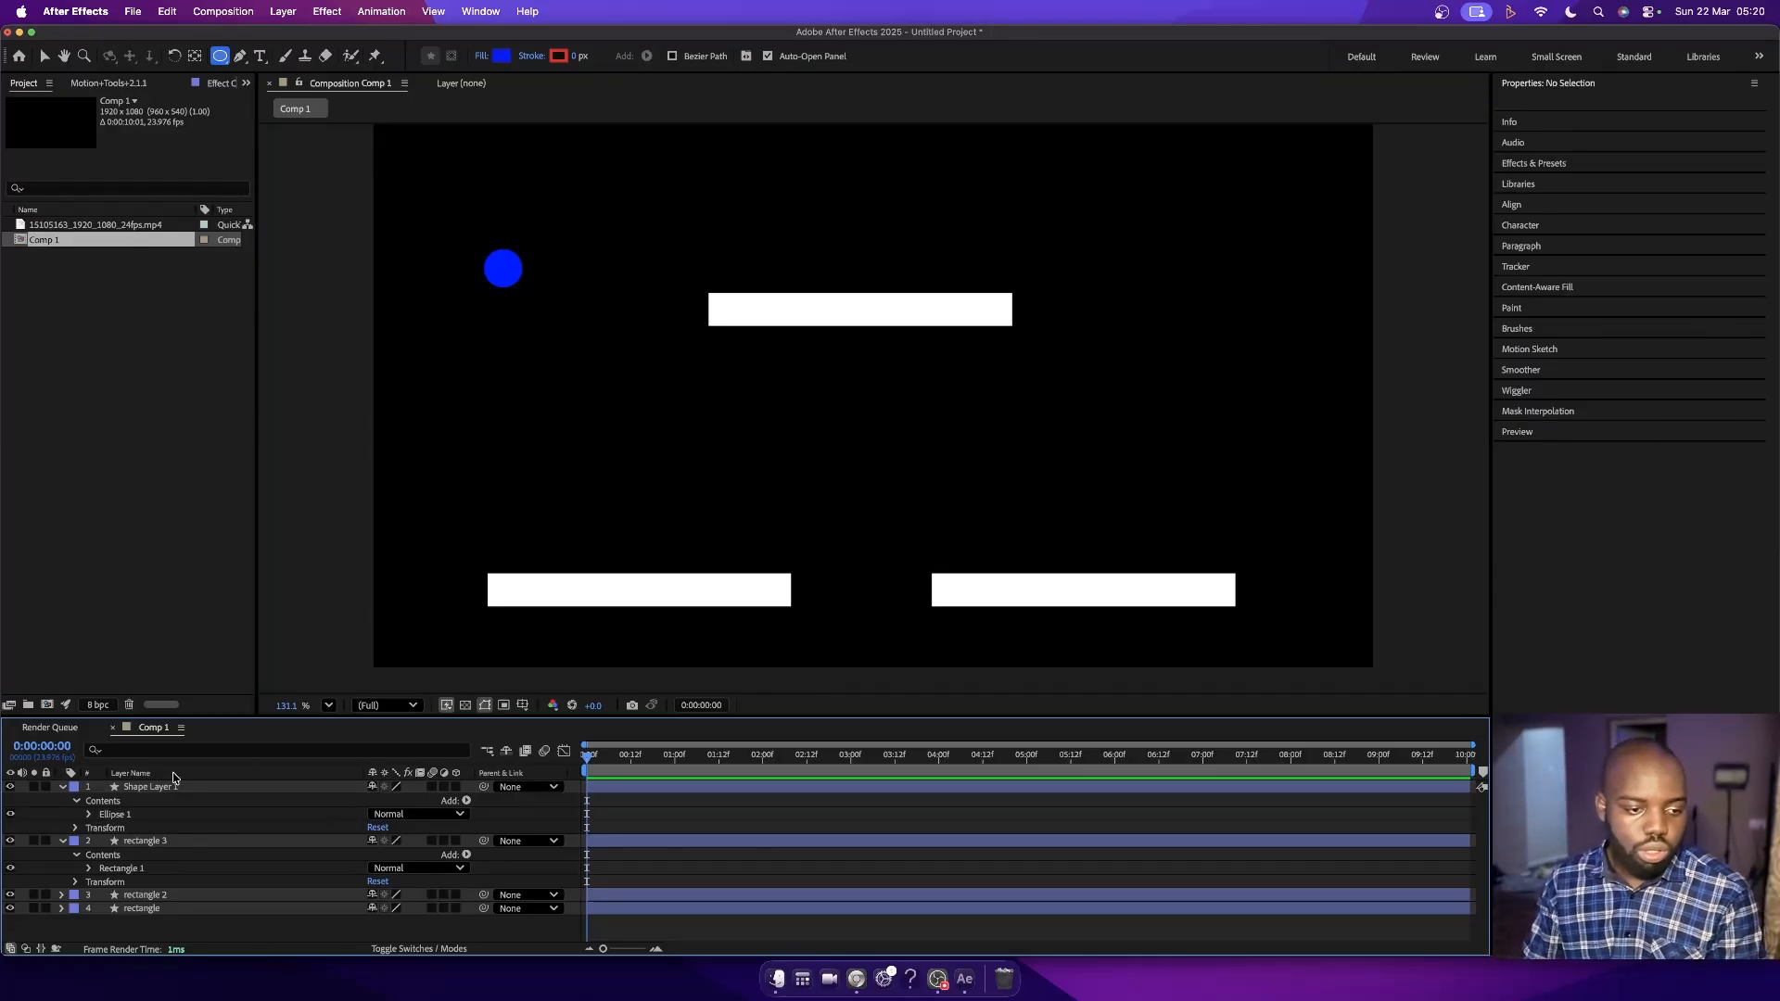
pyautogui.click(76, 828)
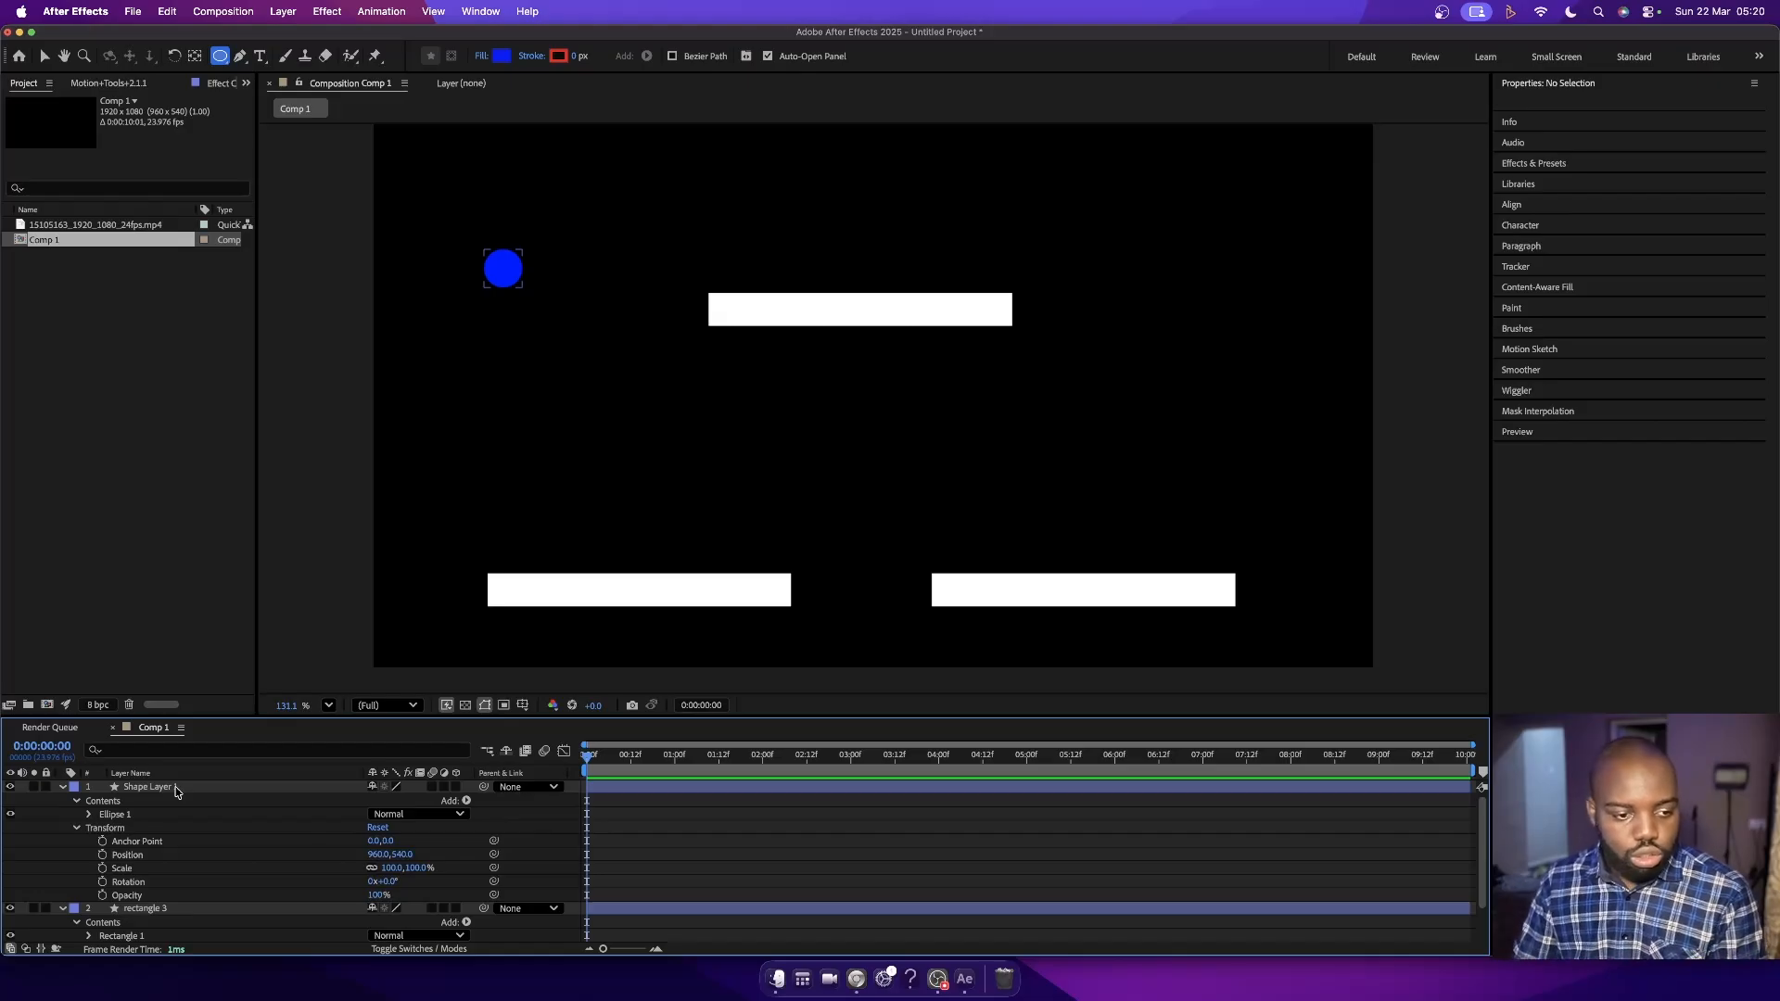
pyautogui.click(176, 788)
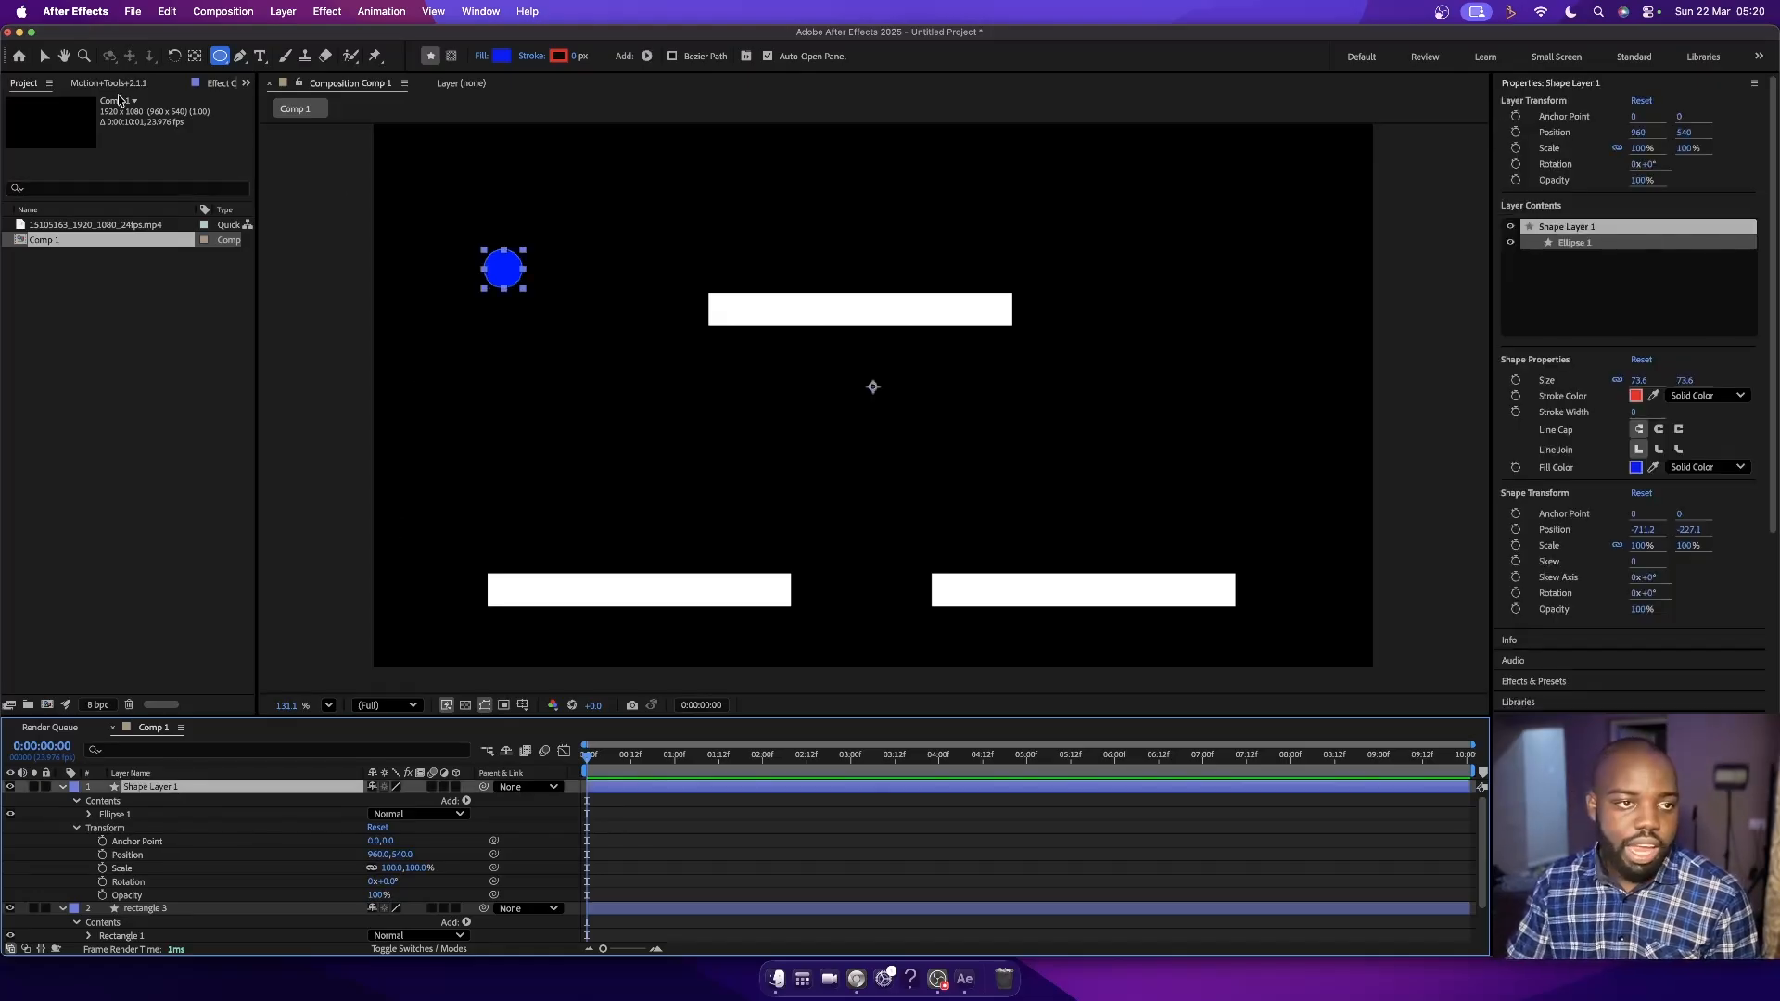
pyautogui.doubleClick(195, 57)
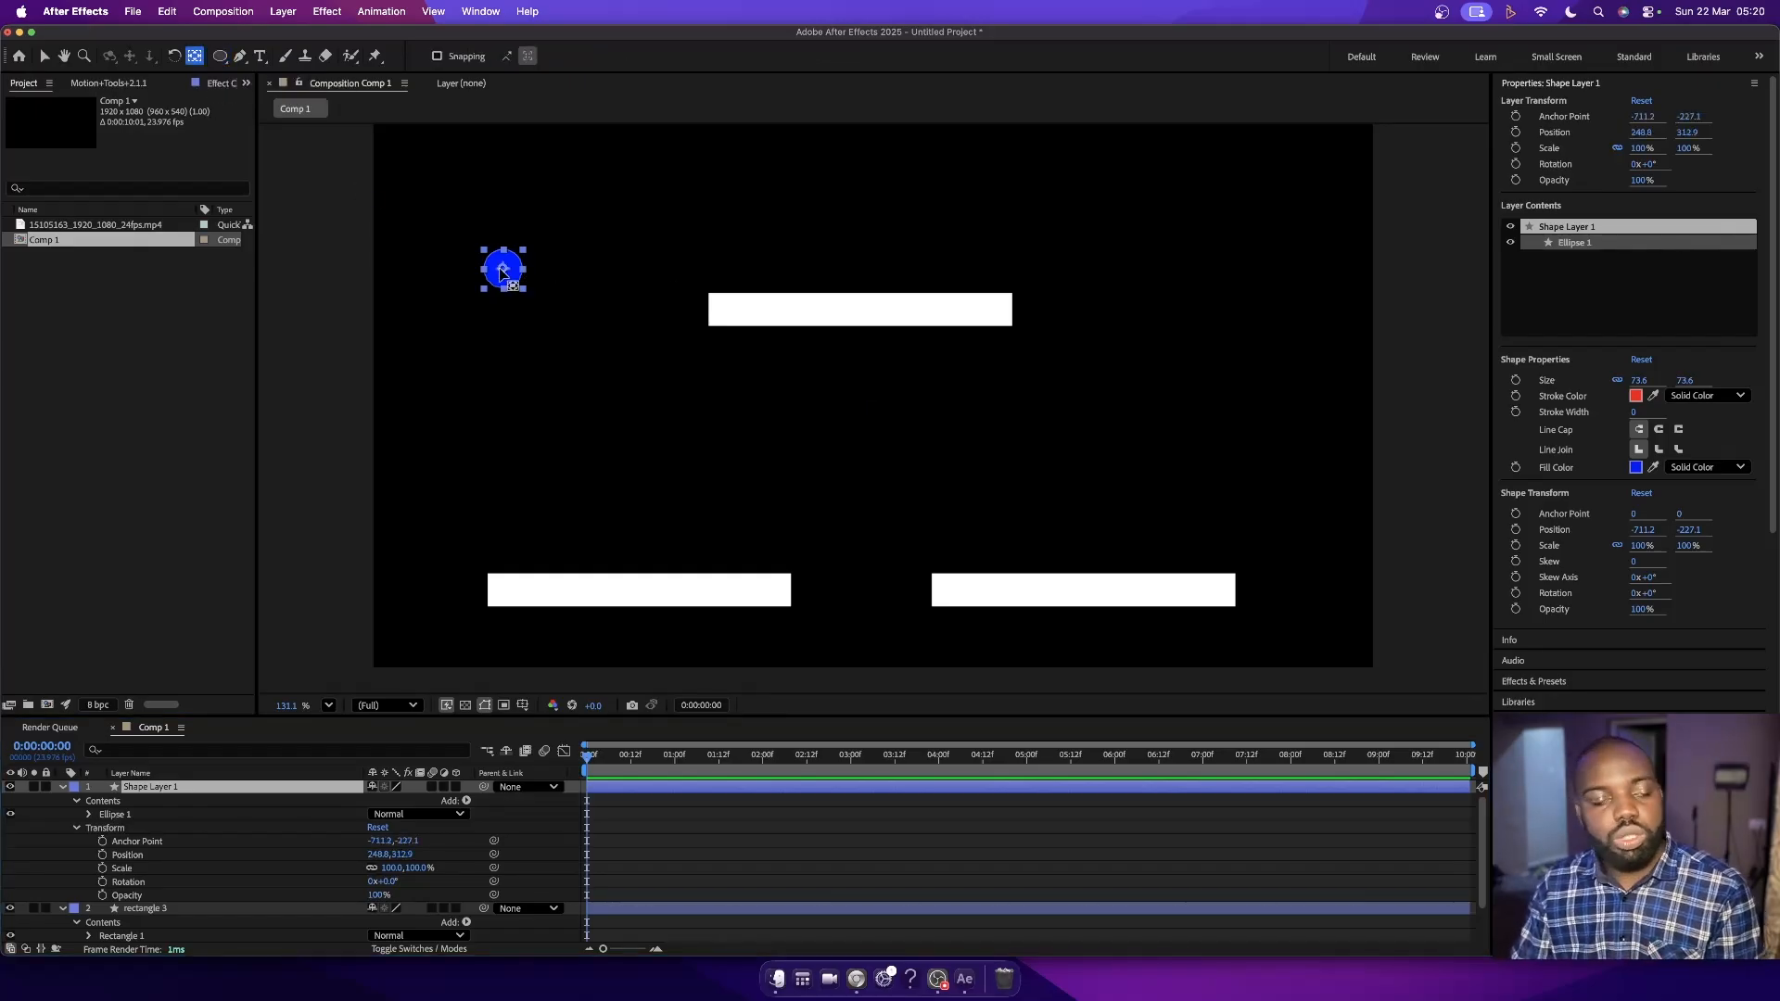
# - Move the circle with the Selection tool to about 307, 73, near the composition's upper edge
pyautogui.press('v')
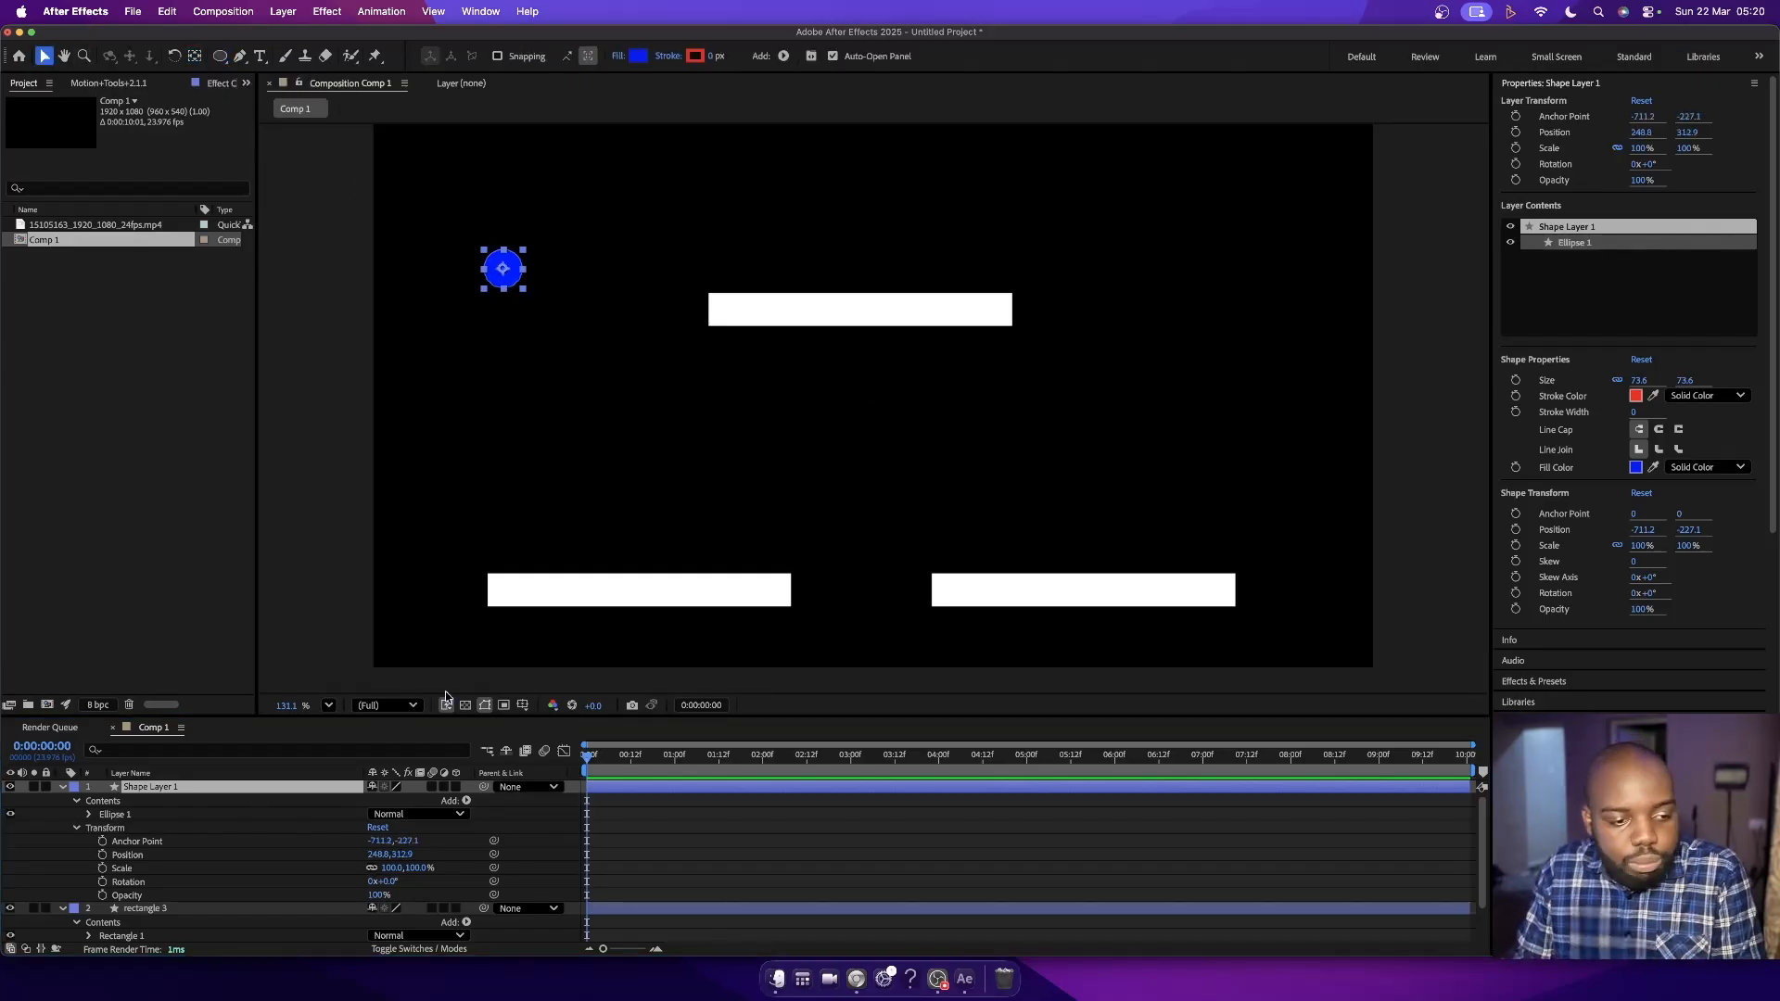
pyautogui.click(221, 789)
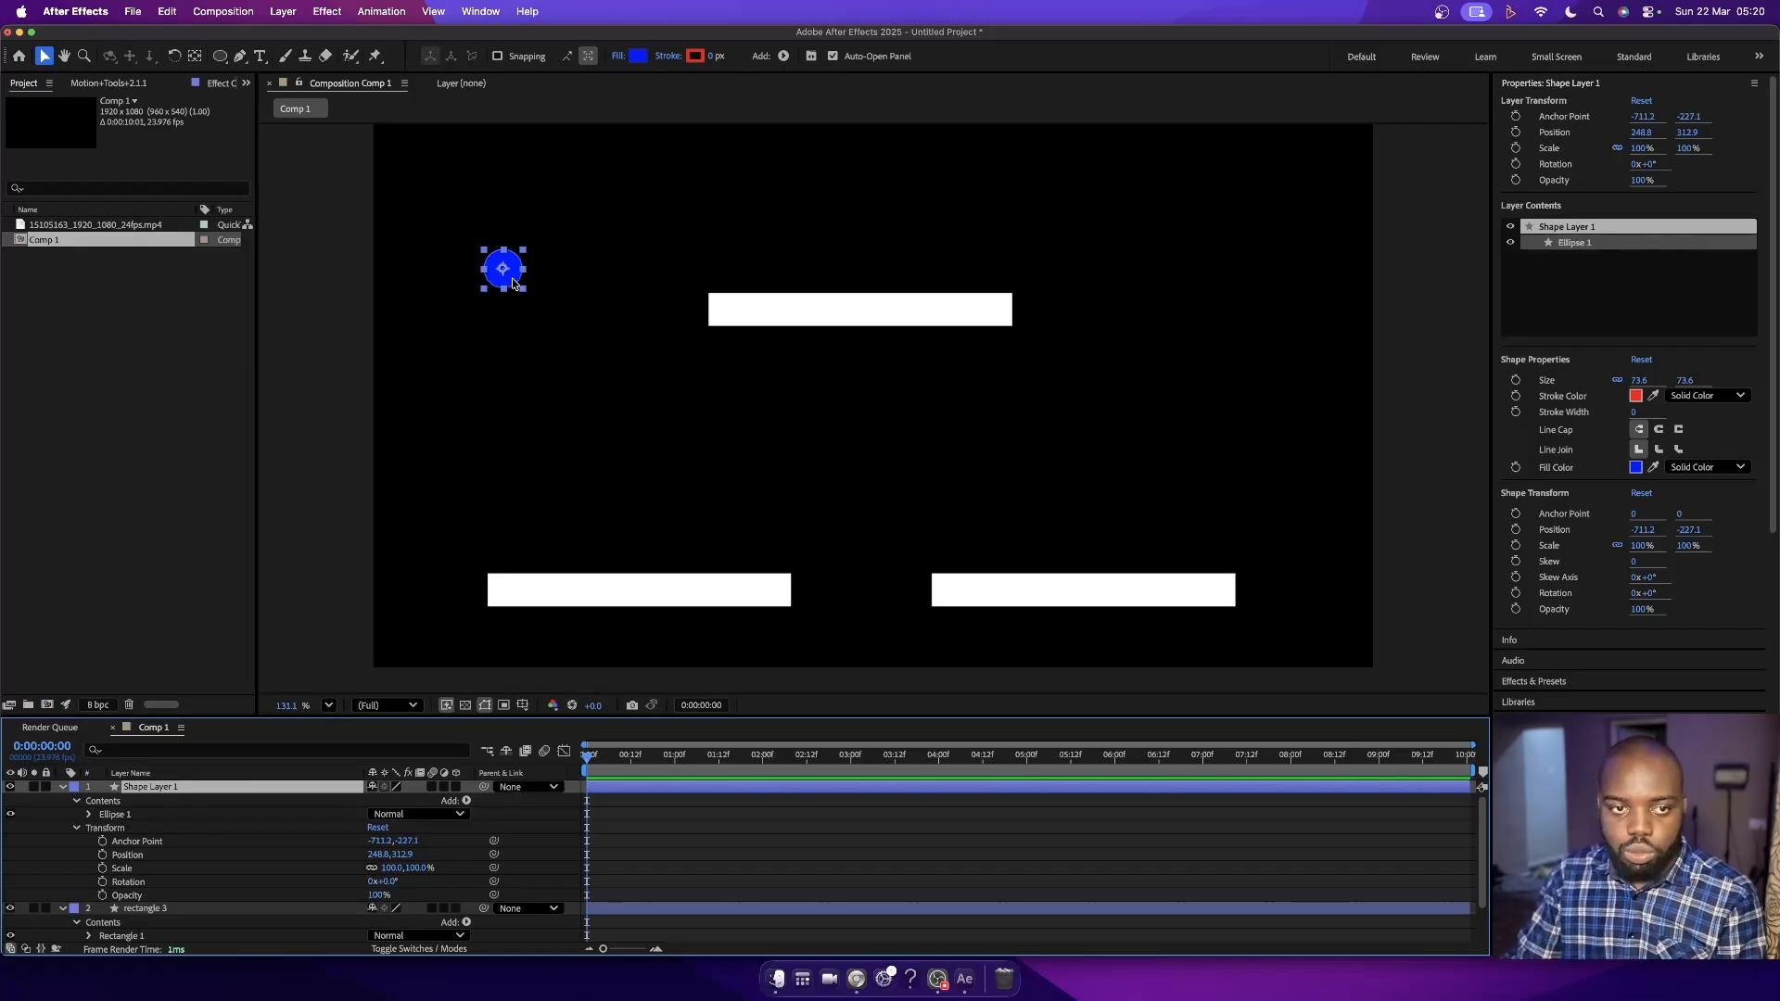
pyautogui.moveTo(508, 275); pyautogui.dragTo(538, 152)
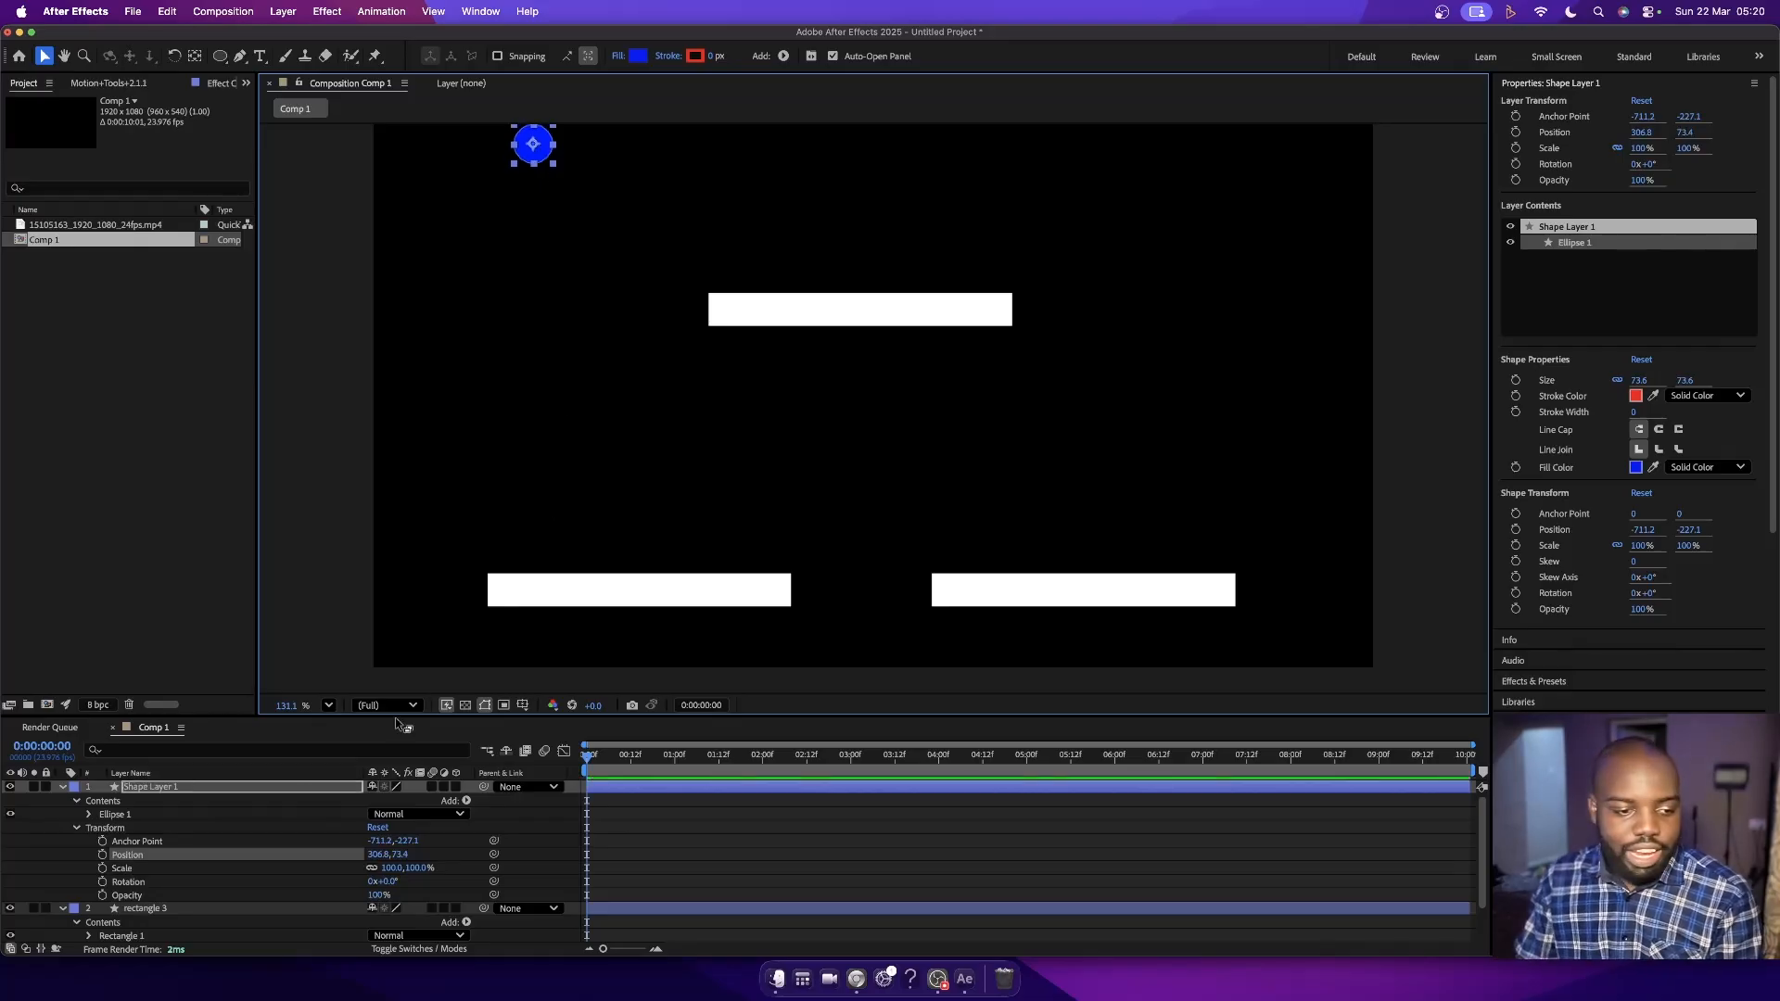
# - Rename the blue circle's shape layer as circle
pyautogui.click(184, 794)
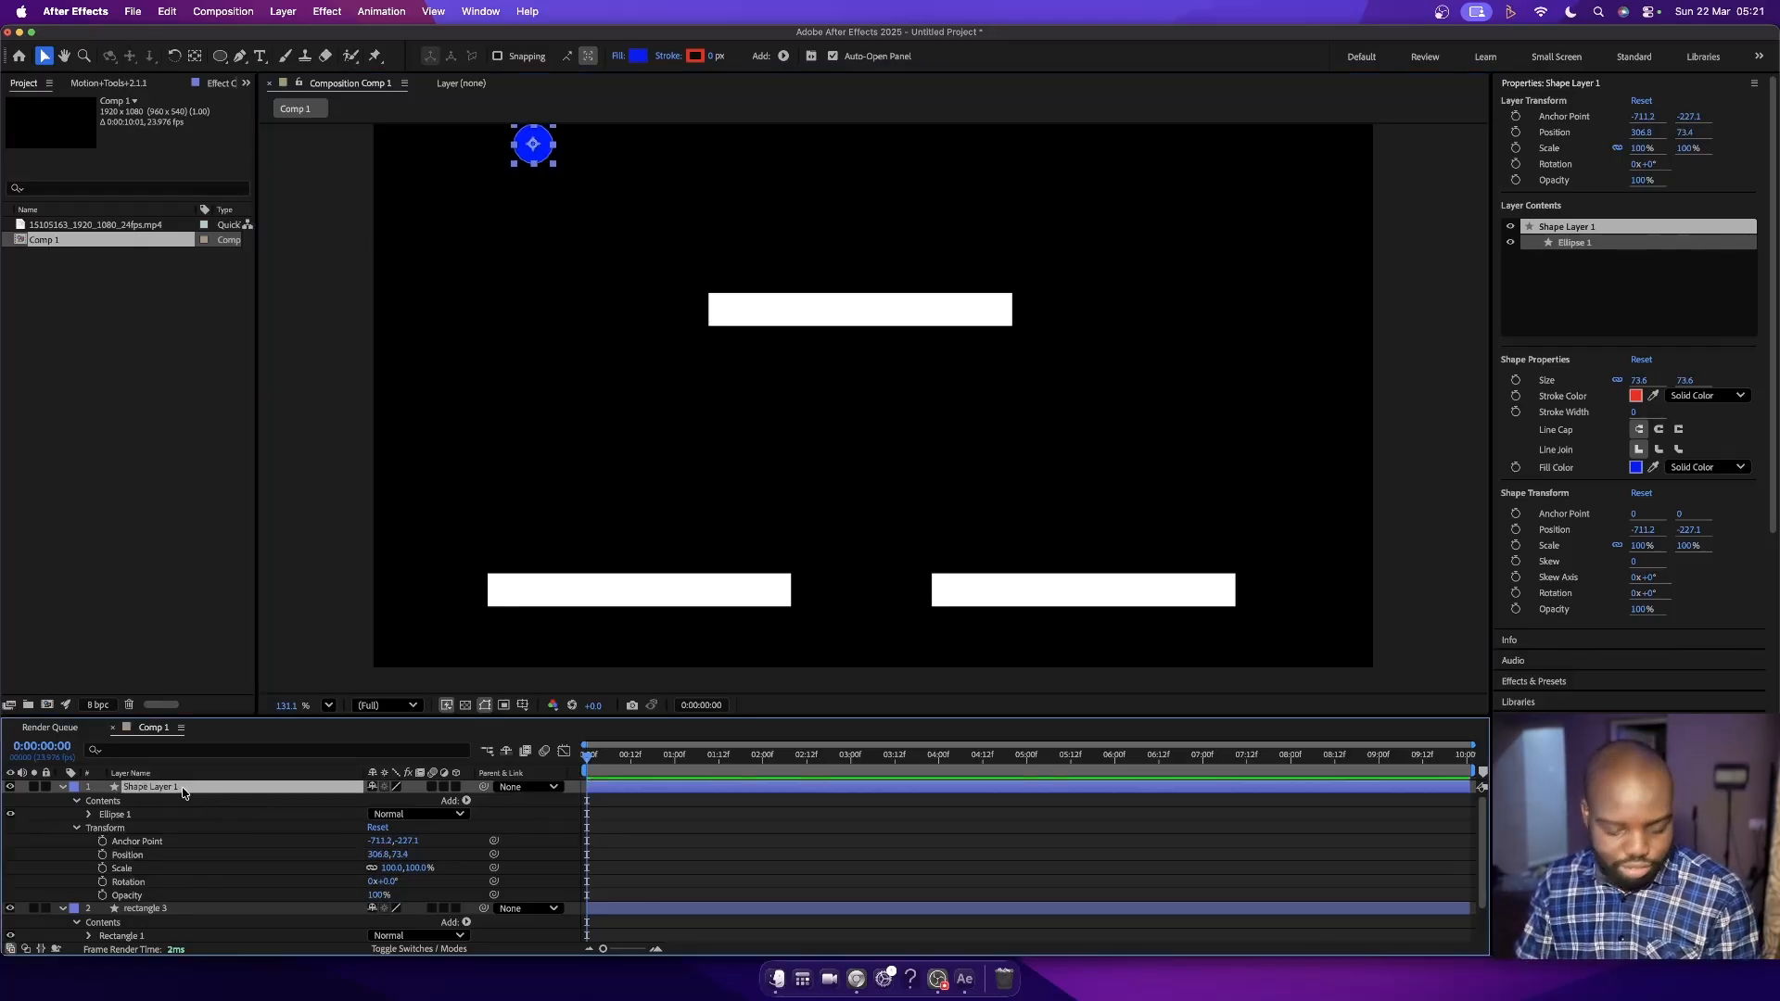
pyautogui.rightClick(183, 794)
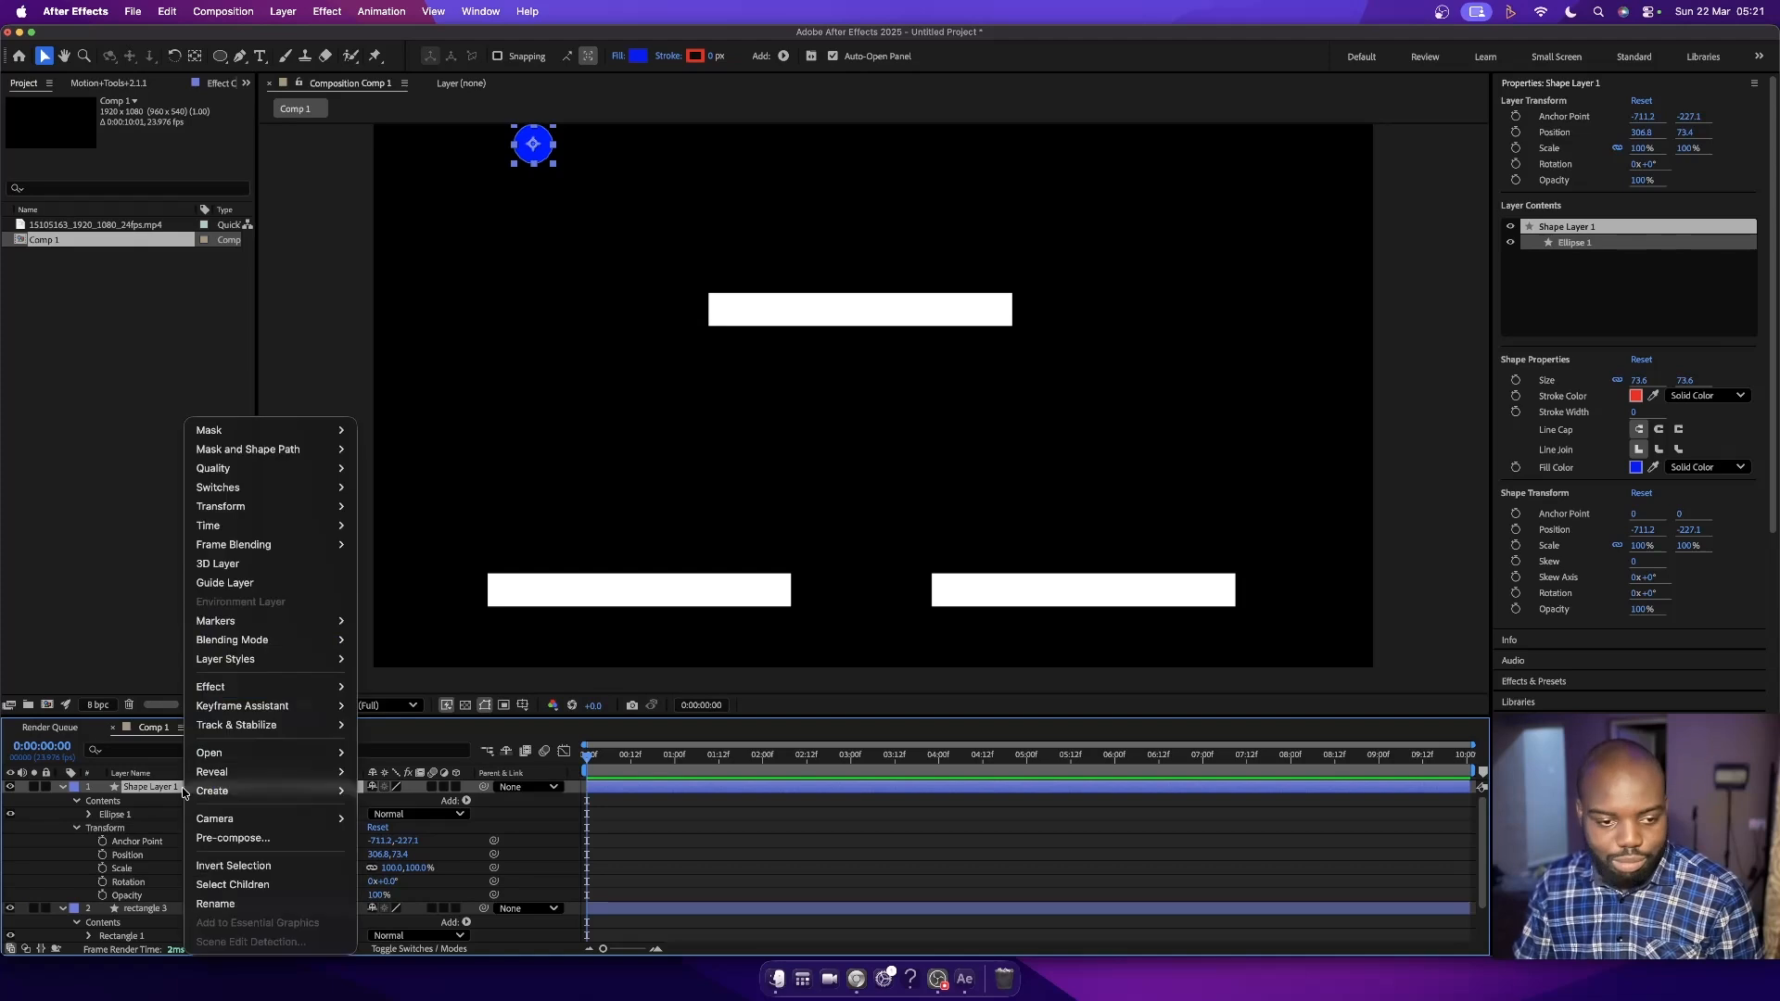
pyautogui.click(226, 910)
pyautogui.write('ci')
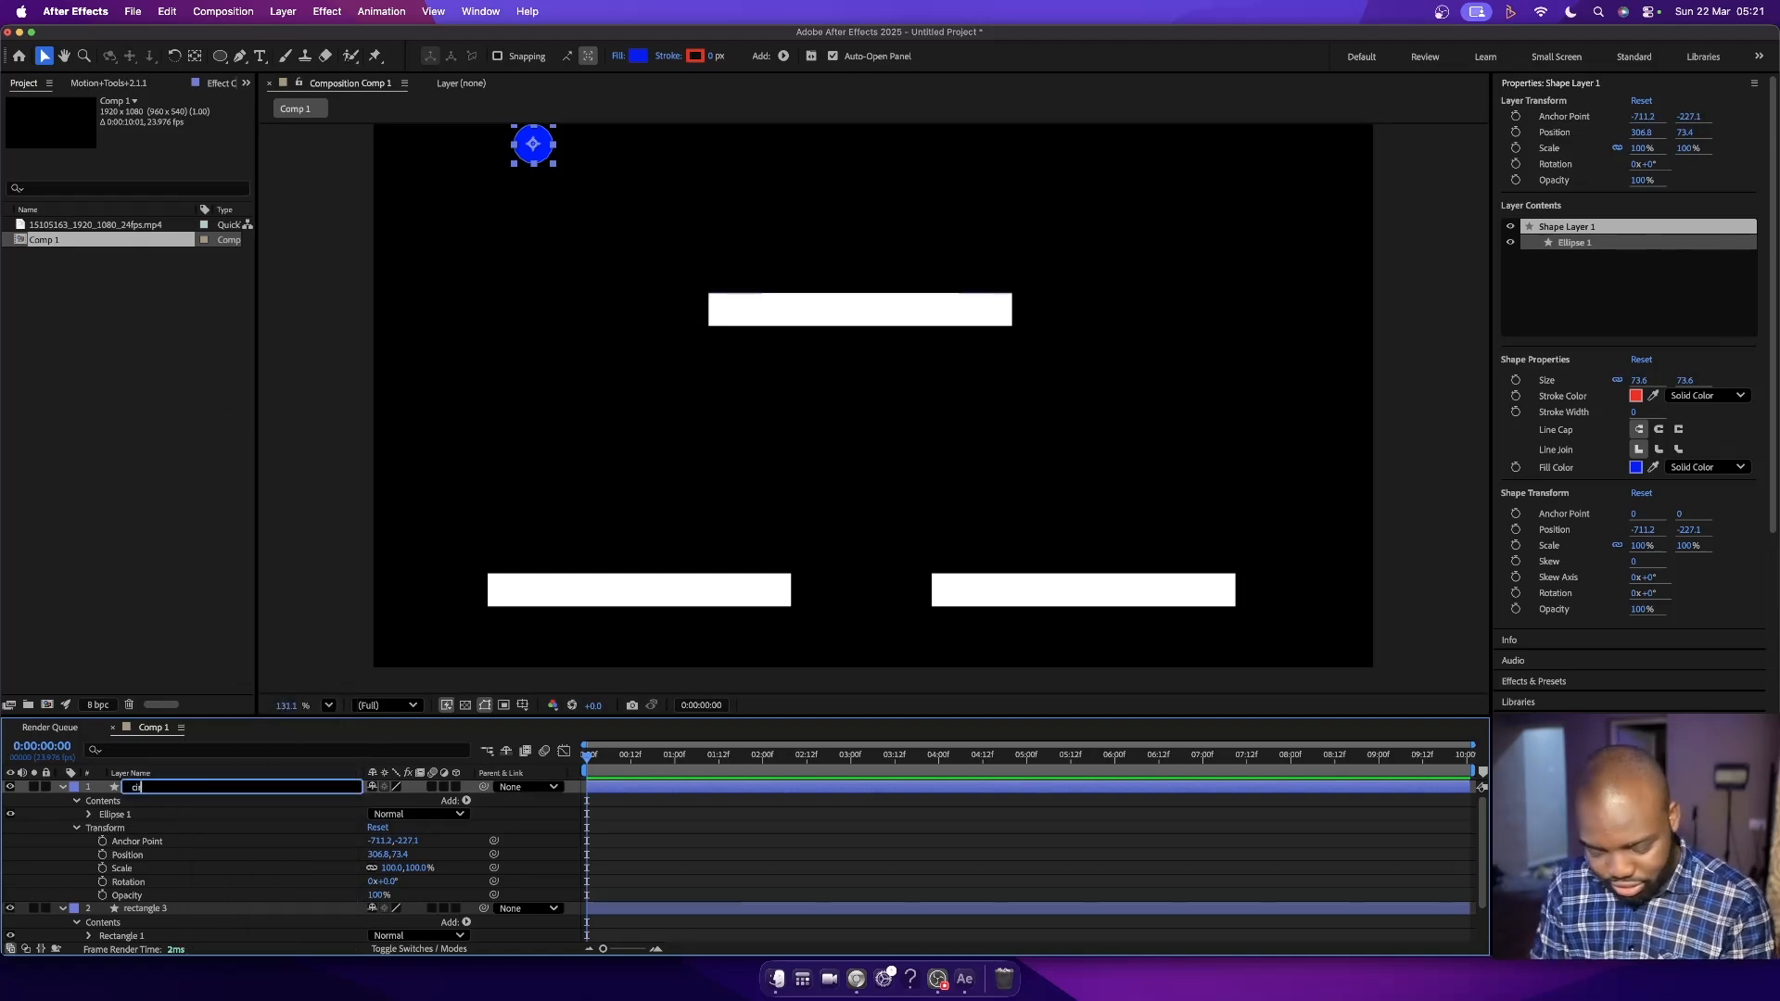
pyautogui.write('rcle')
pyautogui.press('Return')
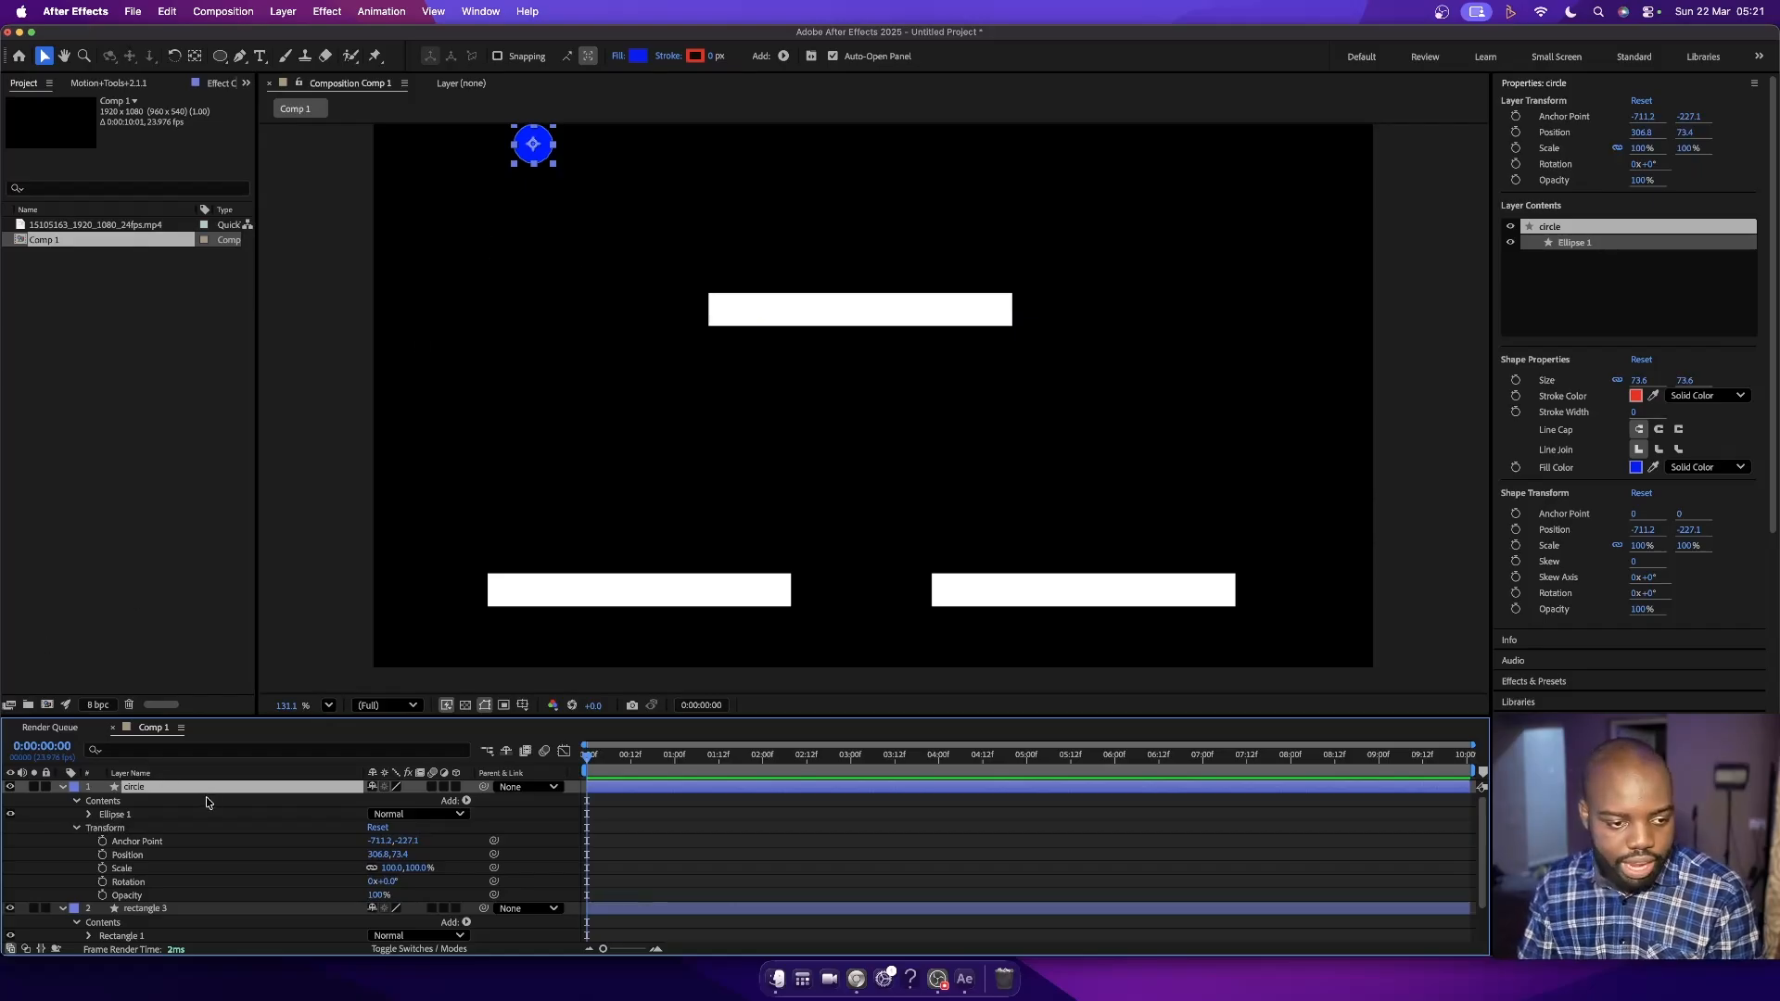
# - Show the circle layer's Position, Anchor Point, Opacity, Scale and Rotation properties one at a time in the timeline
pyautogui.press('p')
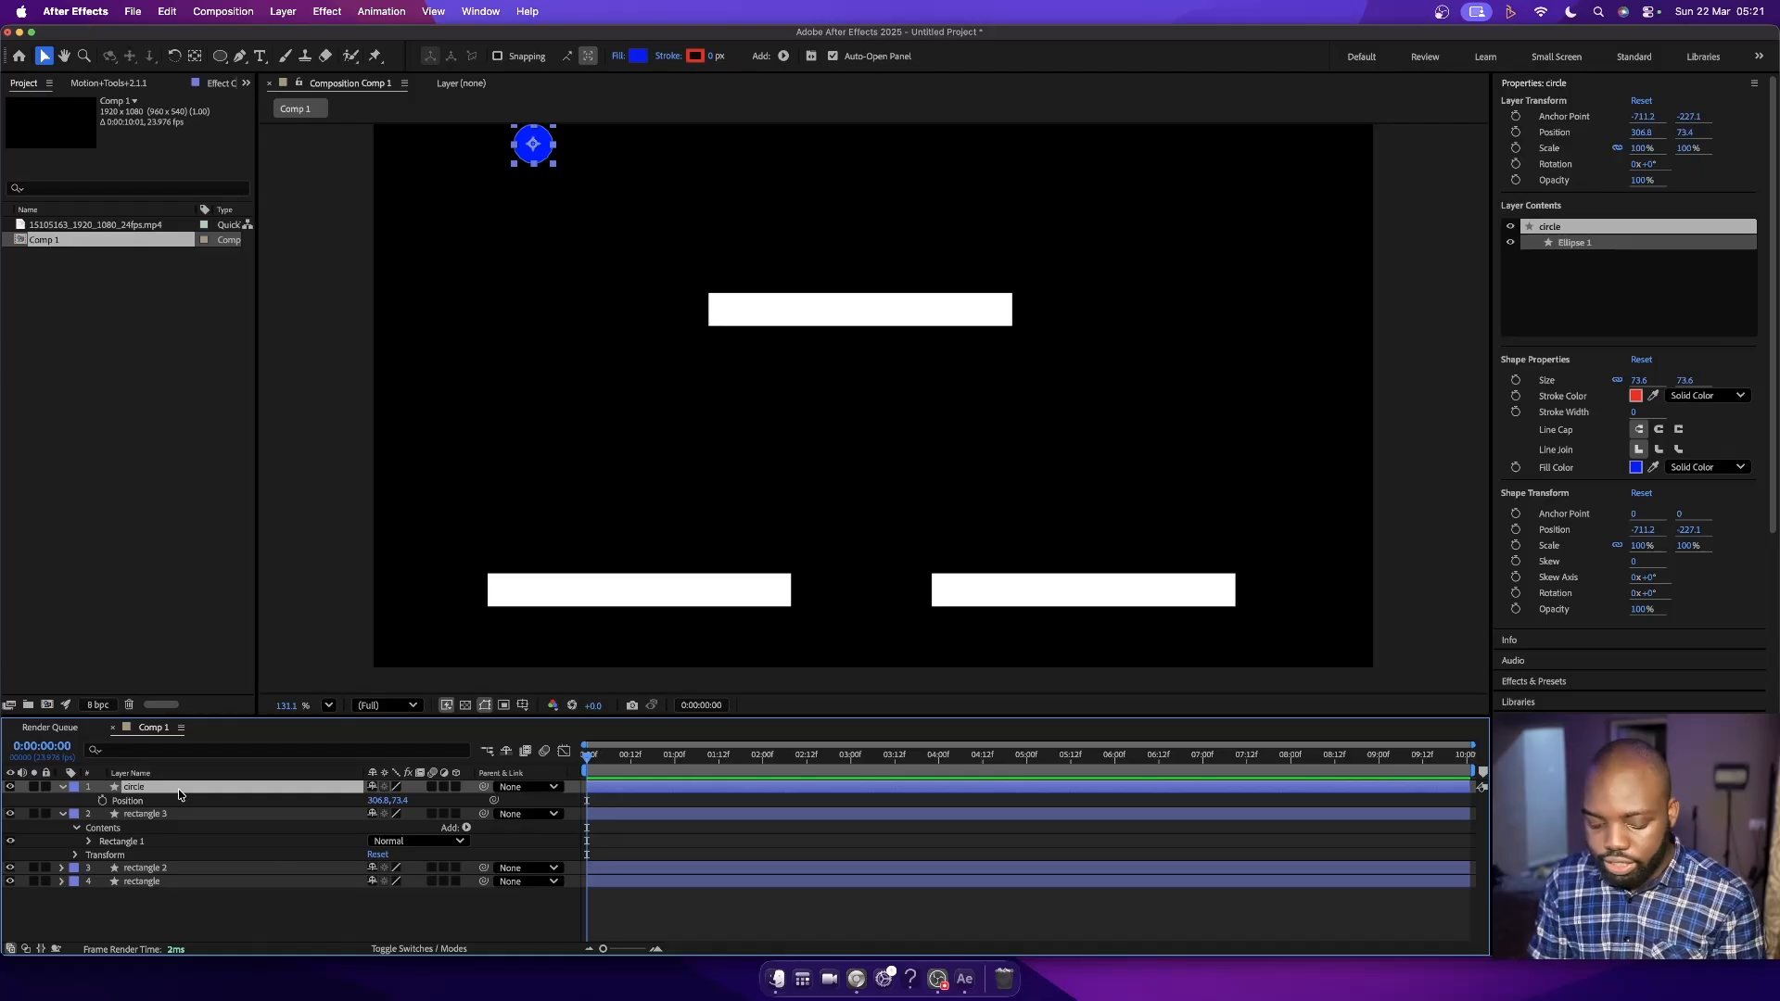
pyautogui.press('a')
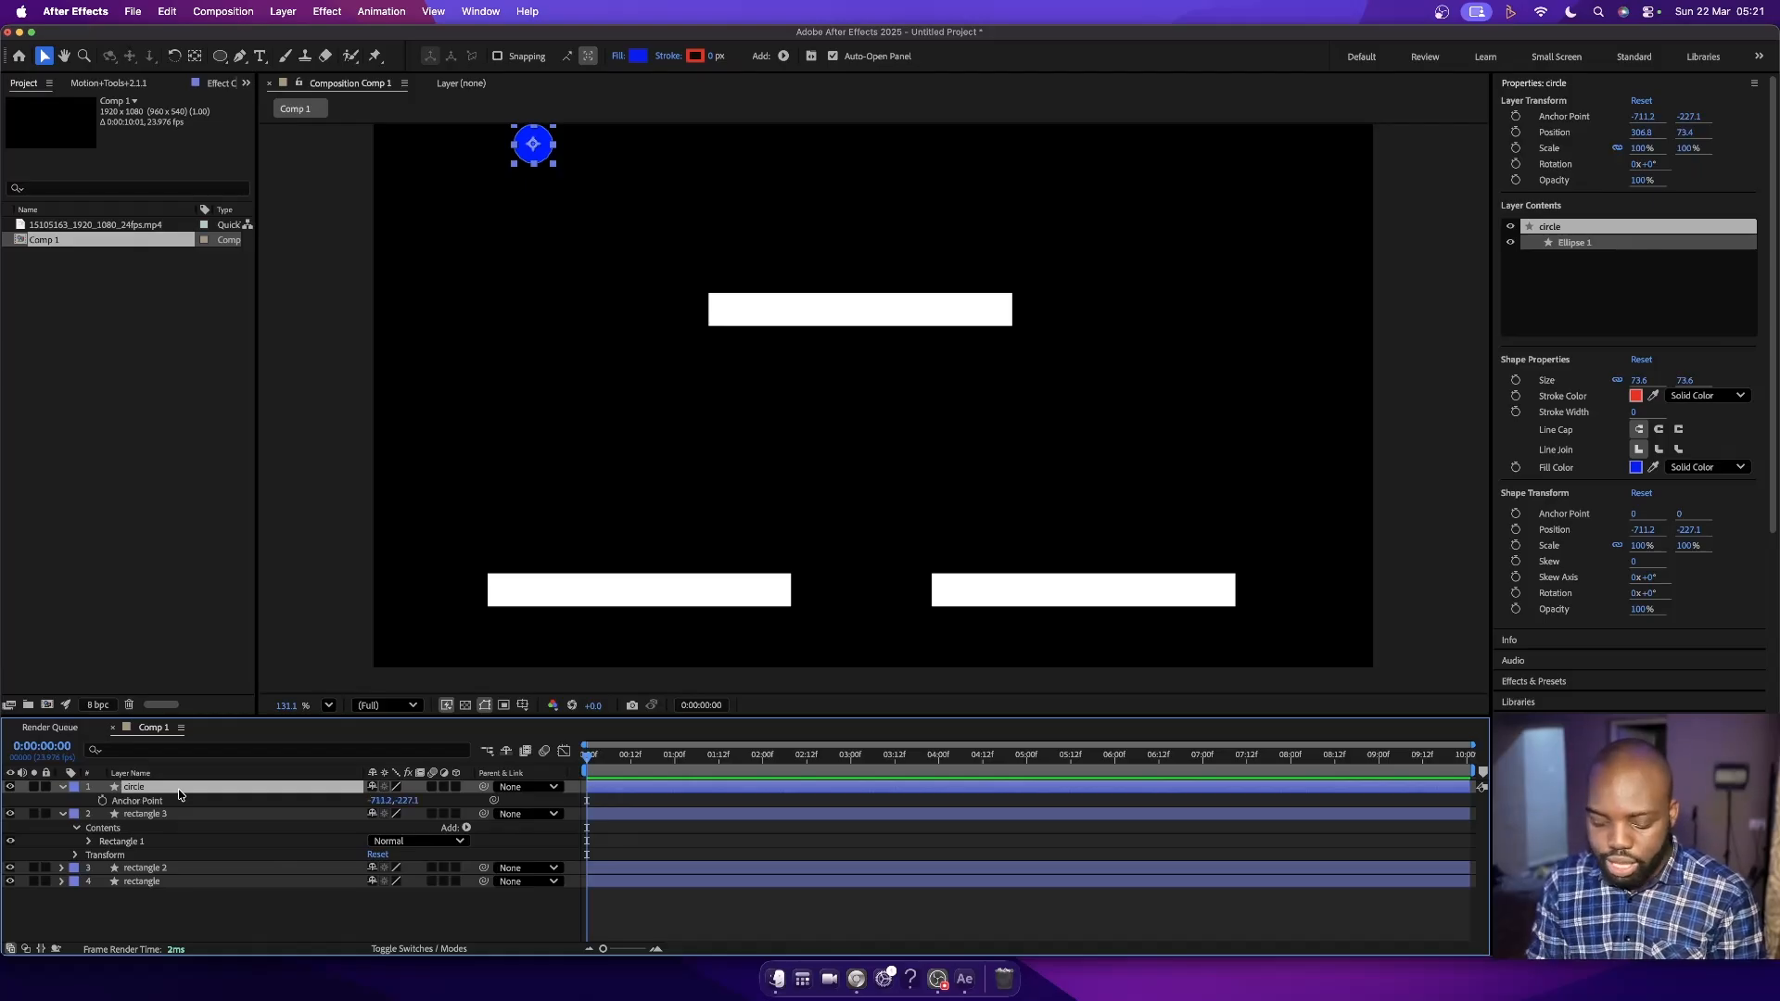
pyautogui.press('p')
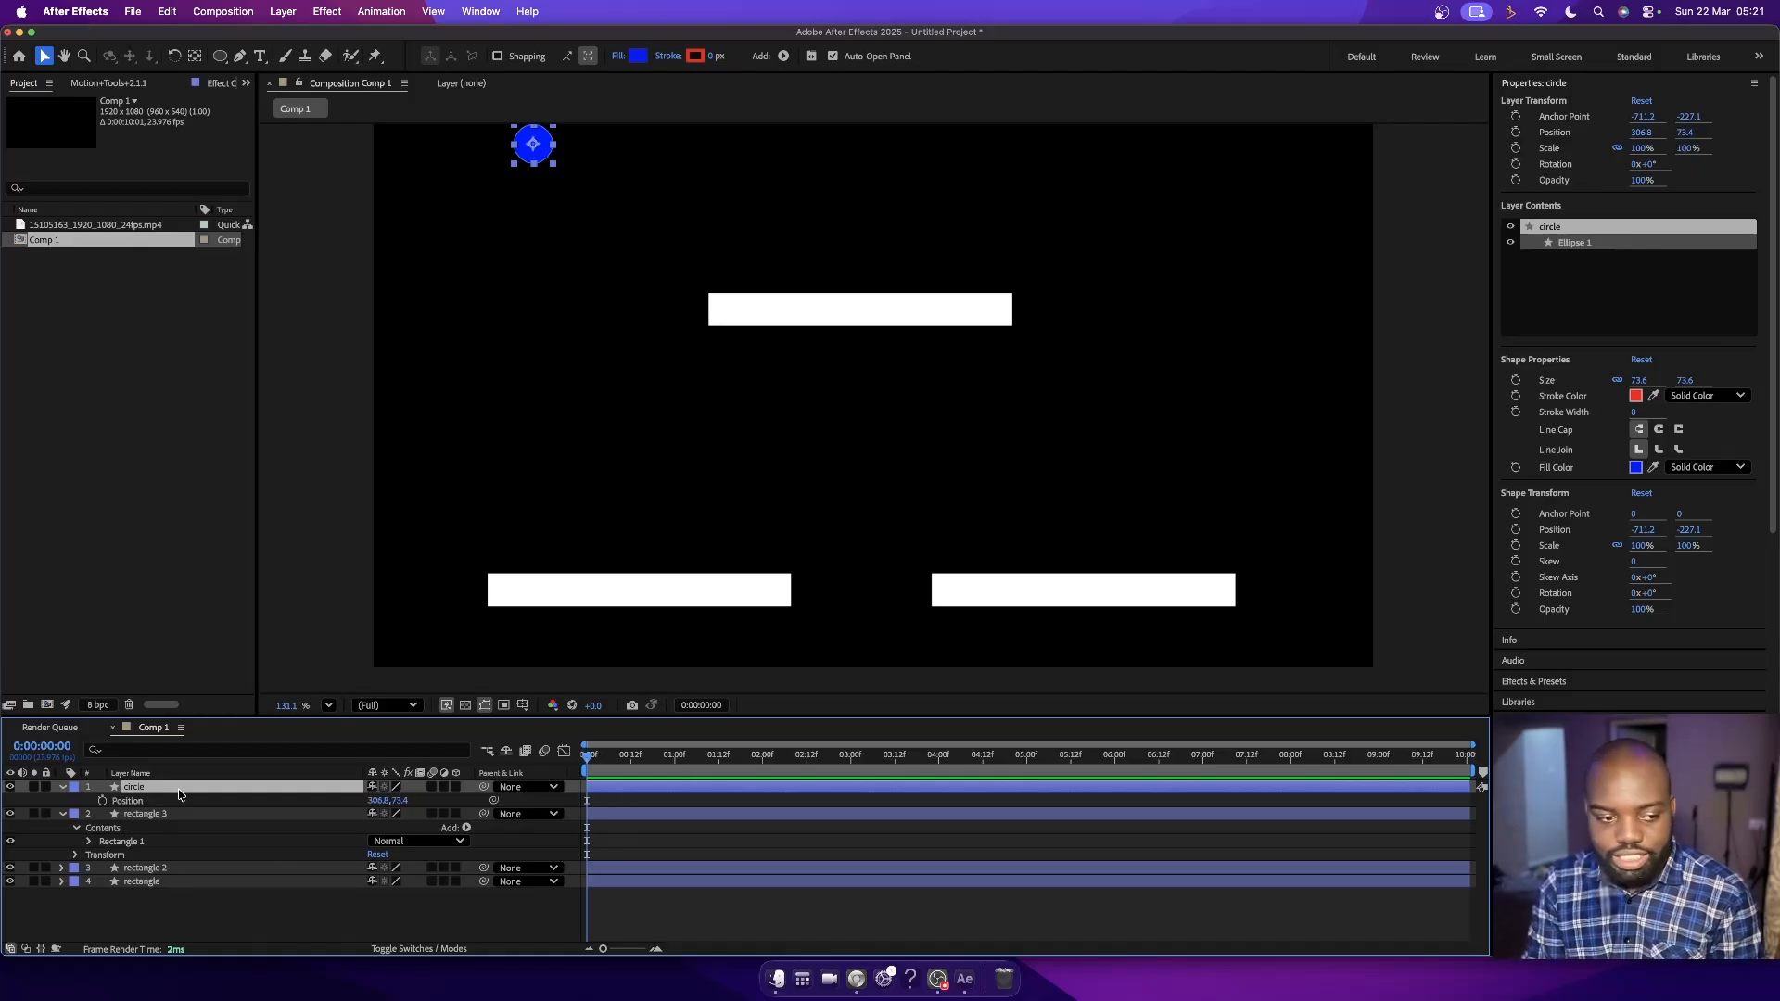
pyautogui.press('t')
pyautogui.press('s')
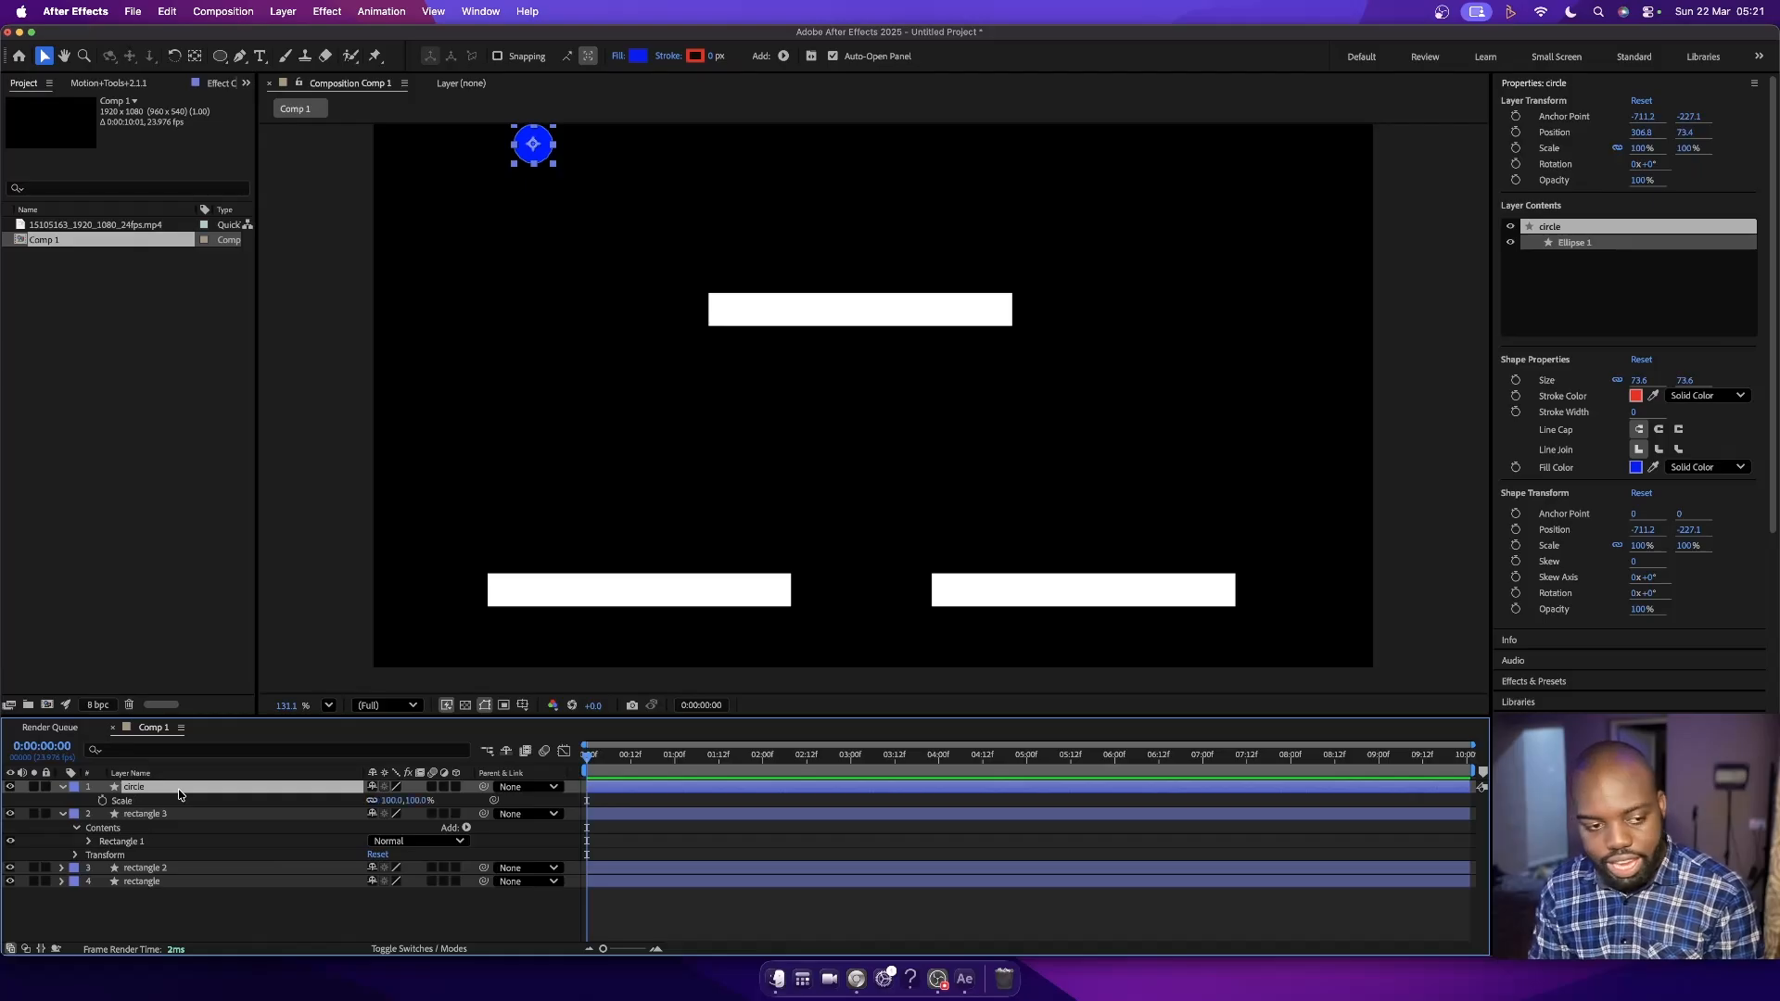
pyautogui.press('r')
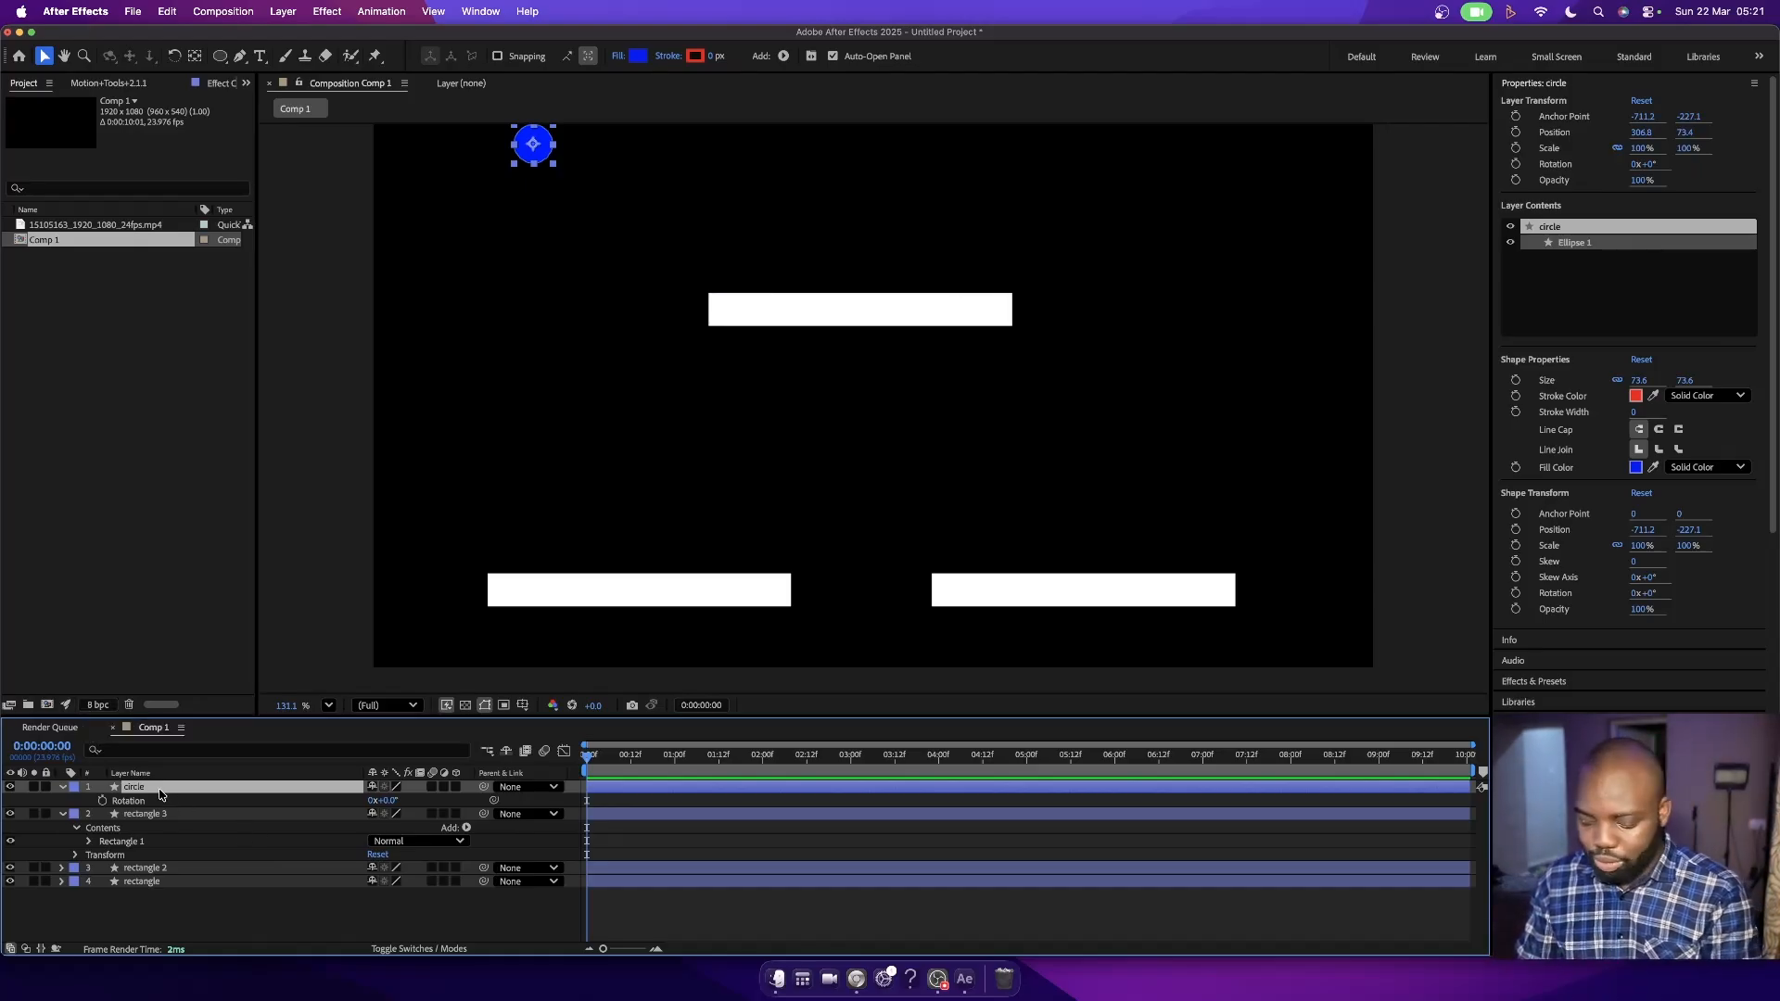
# - Keyframe the circle's Position at 0:00, and at 1:00 move it onto the lower-left rectangle, at about 327, 859
pyautogui.press('p')
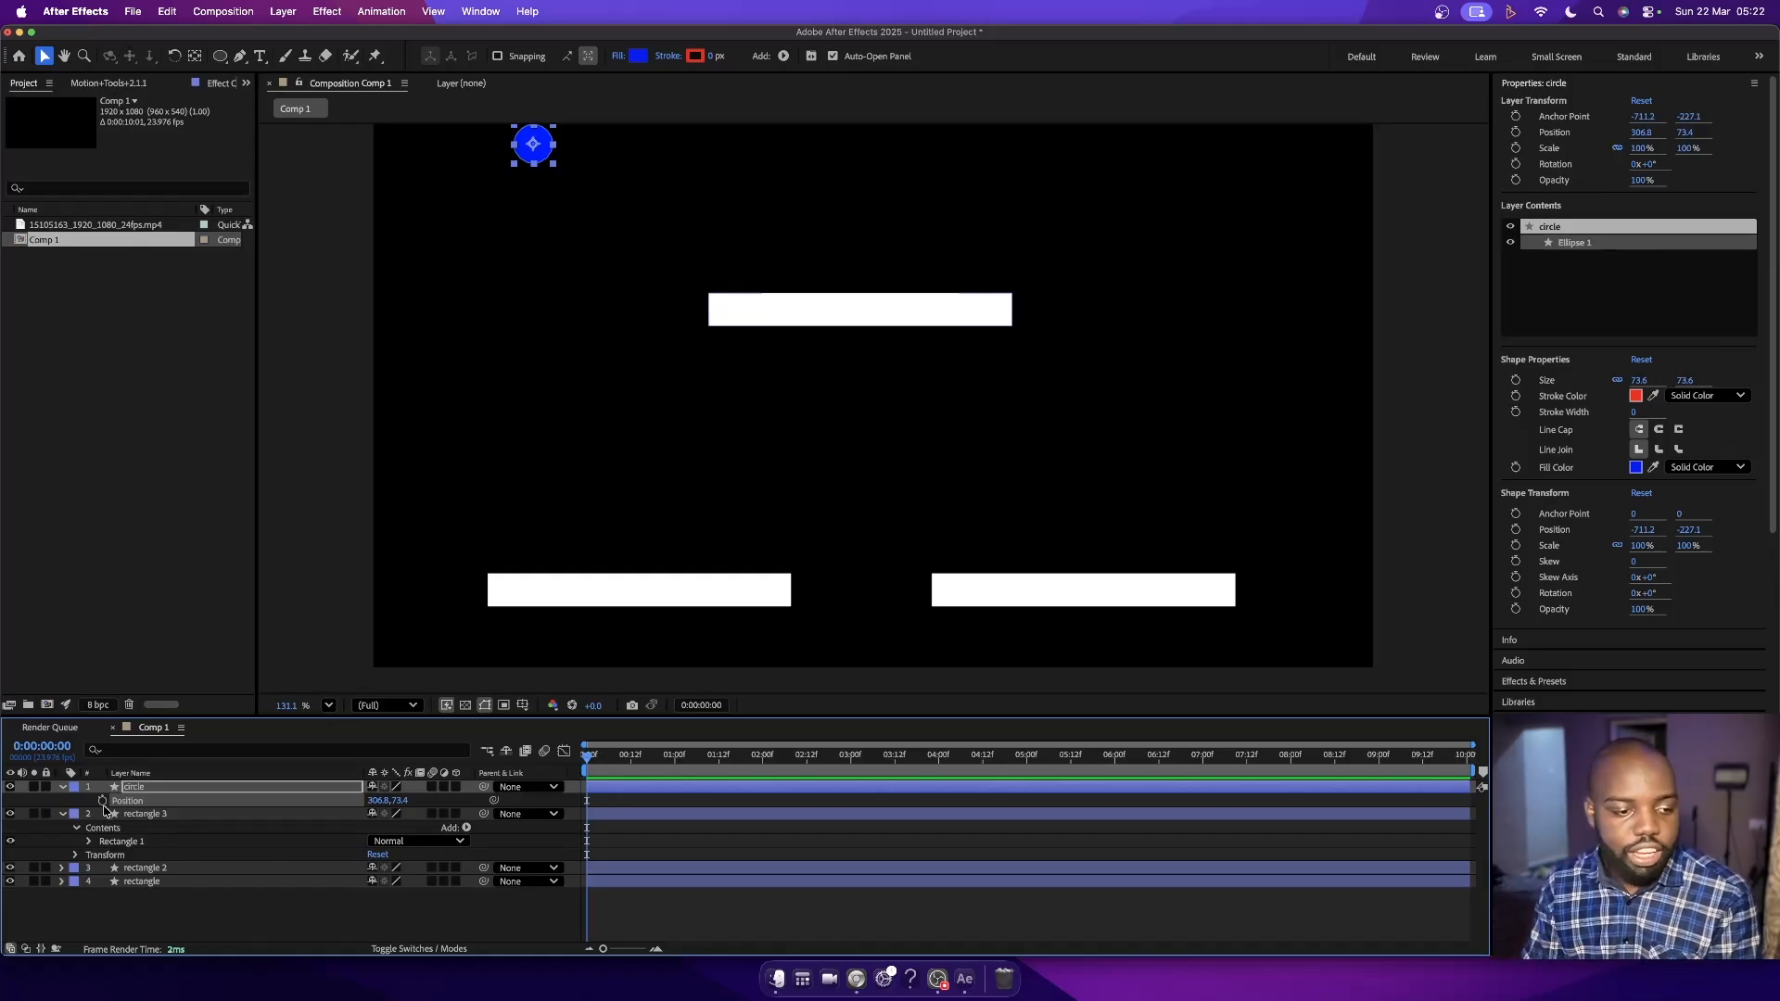
pyautogui.click(102, 801)
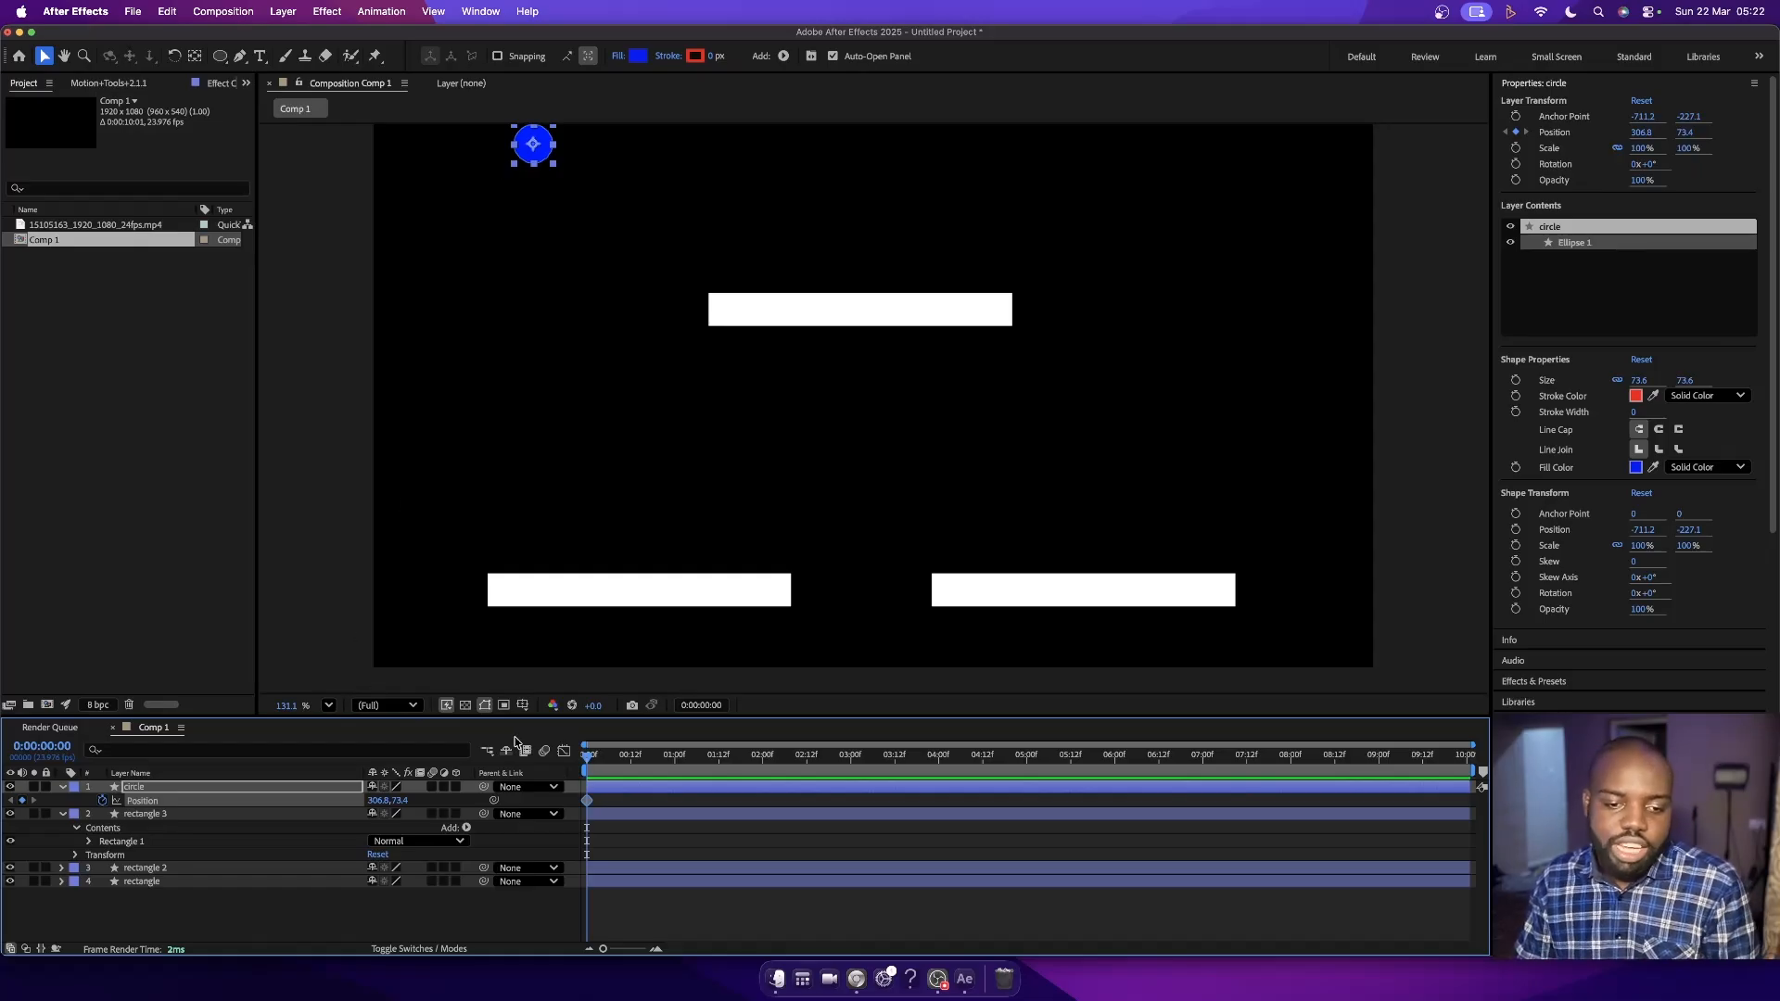
pyautogui.click(675, 762)
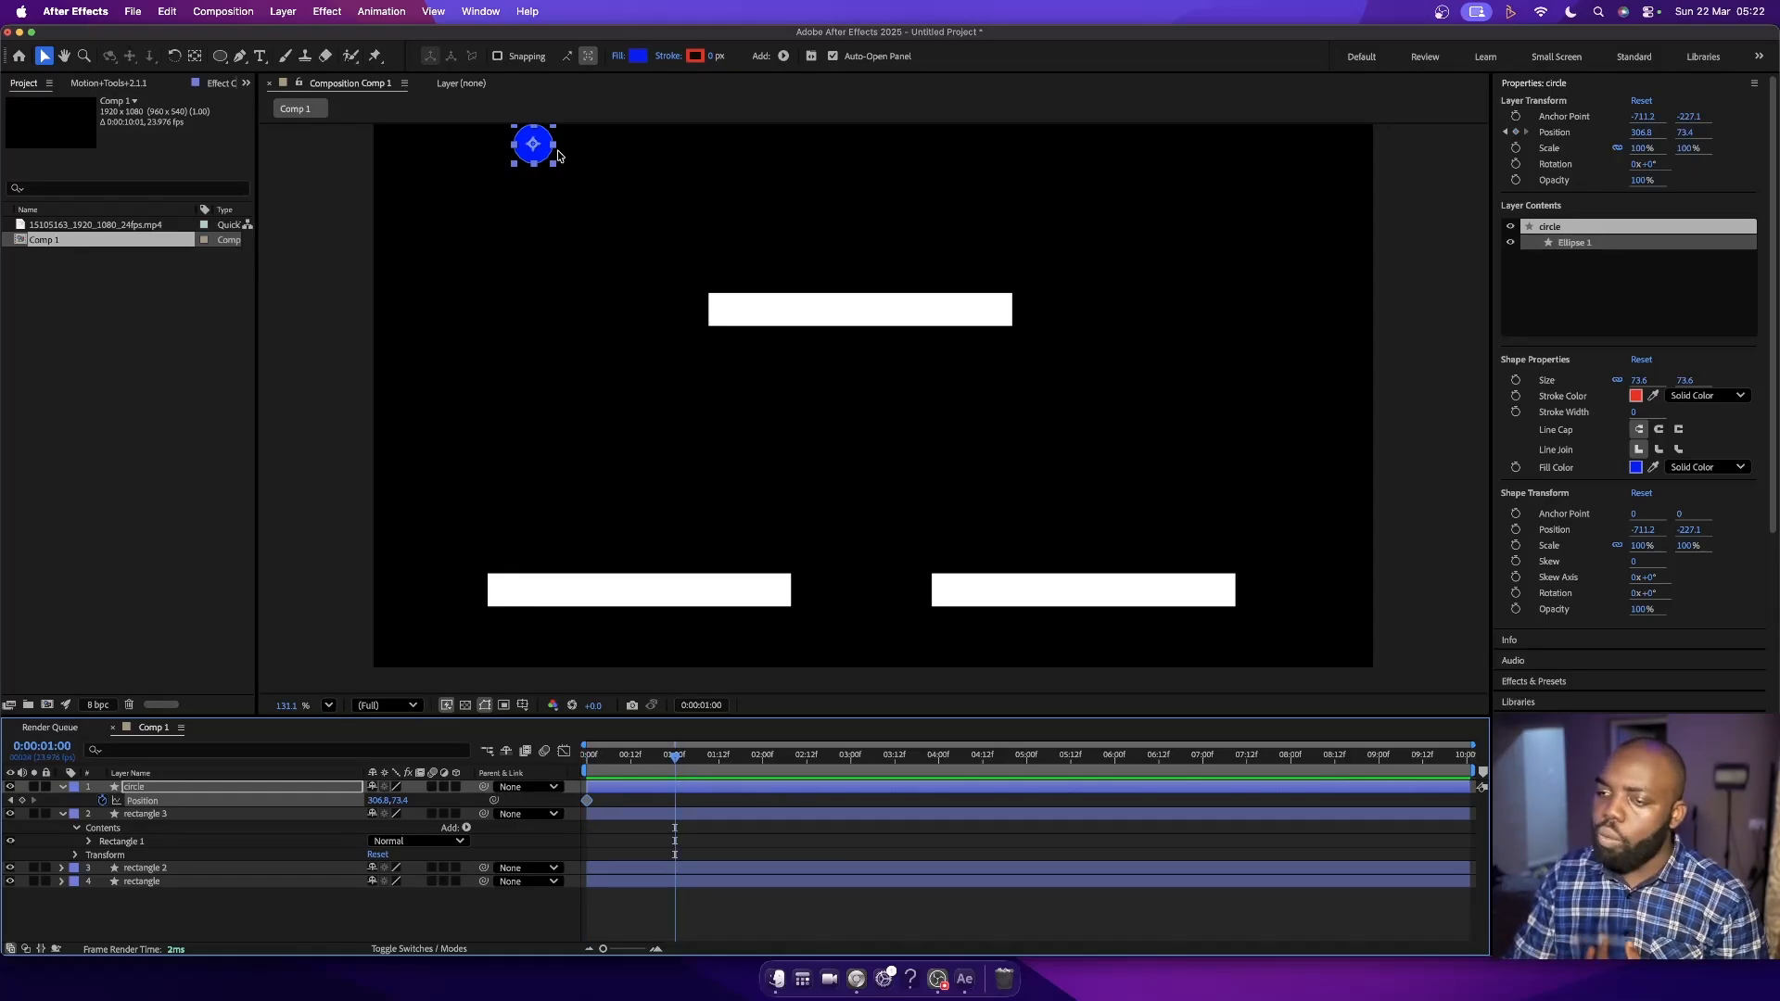
pyautogui.moveTo(541, 145); pyautogui.dragTo(551, 556)
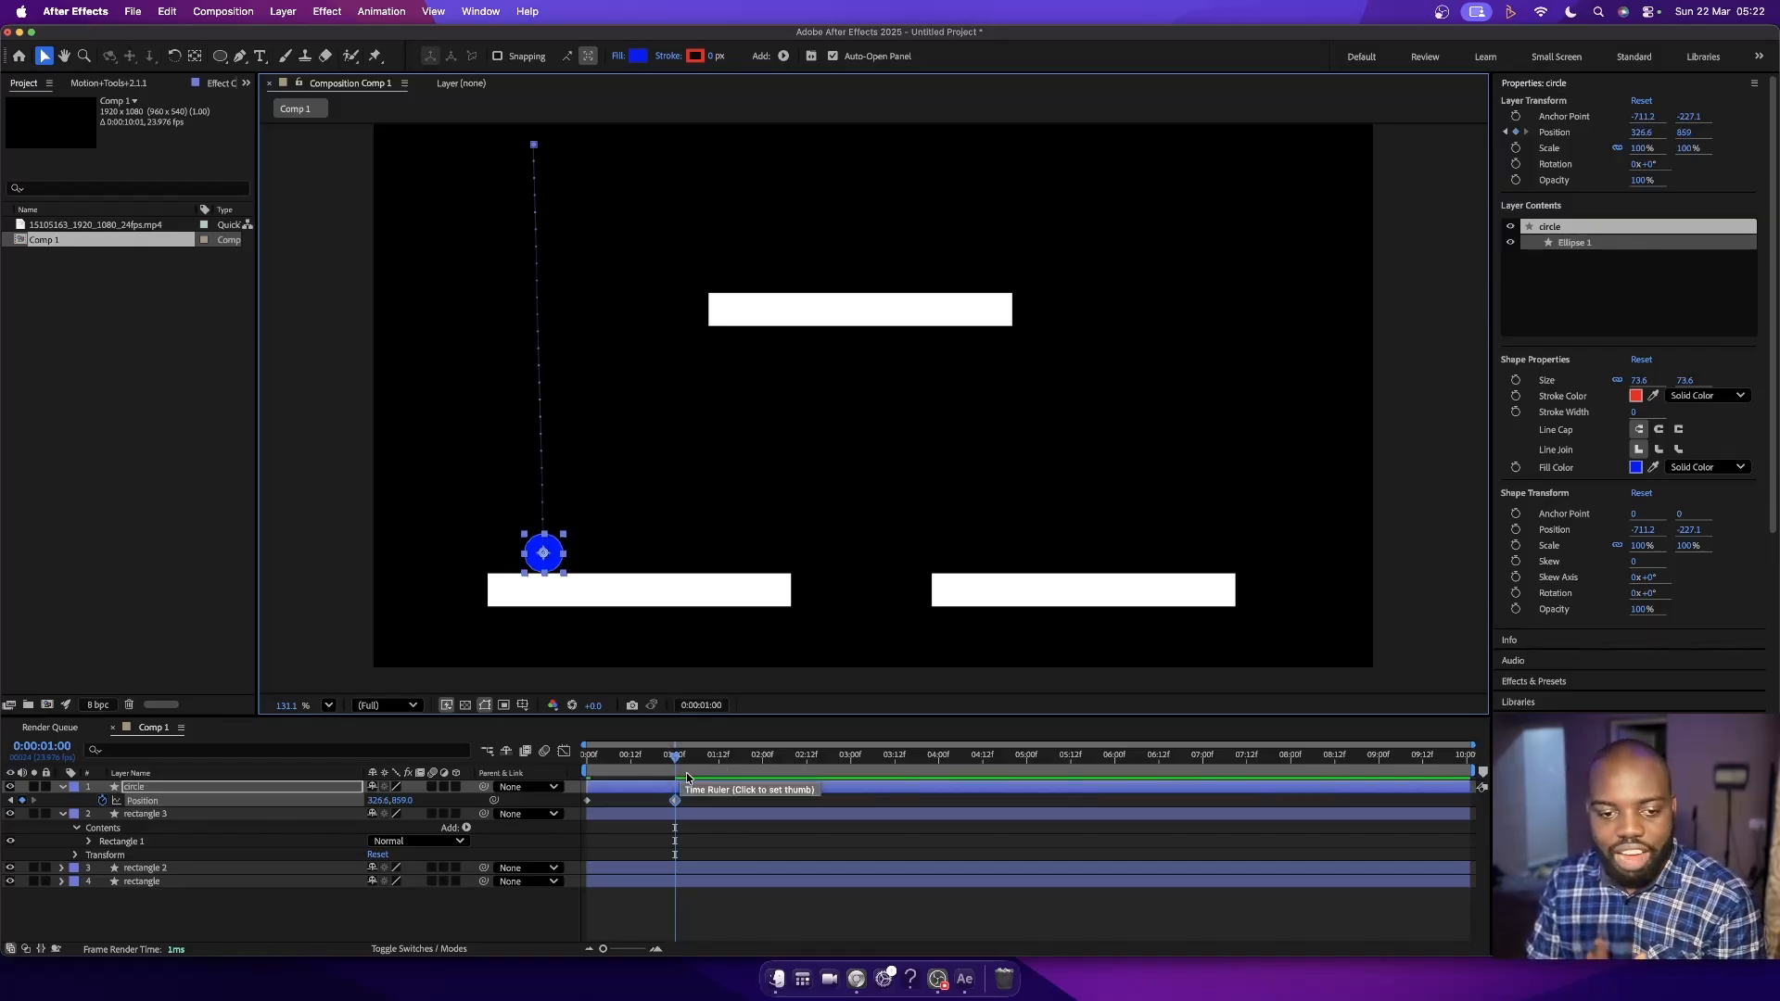
# - Preview the circle's drop onto the lower-left rectangle from the start of the composition
pyautogui.moveTo(678, 766); pyautogui.dragTo(522, 754)
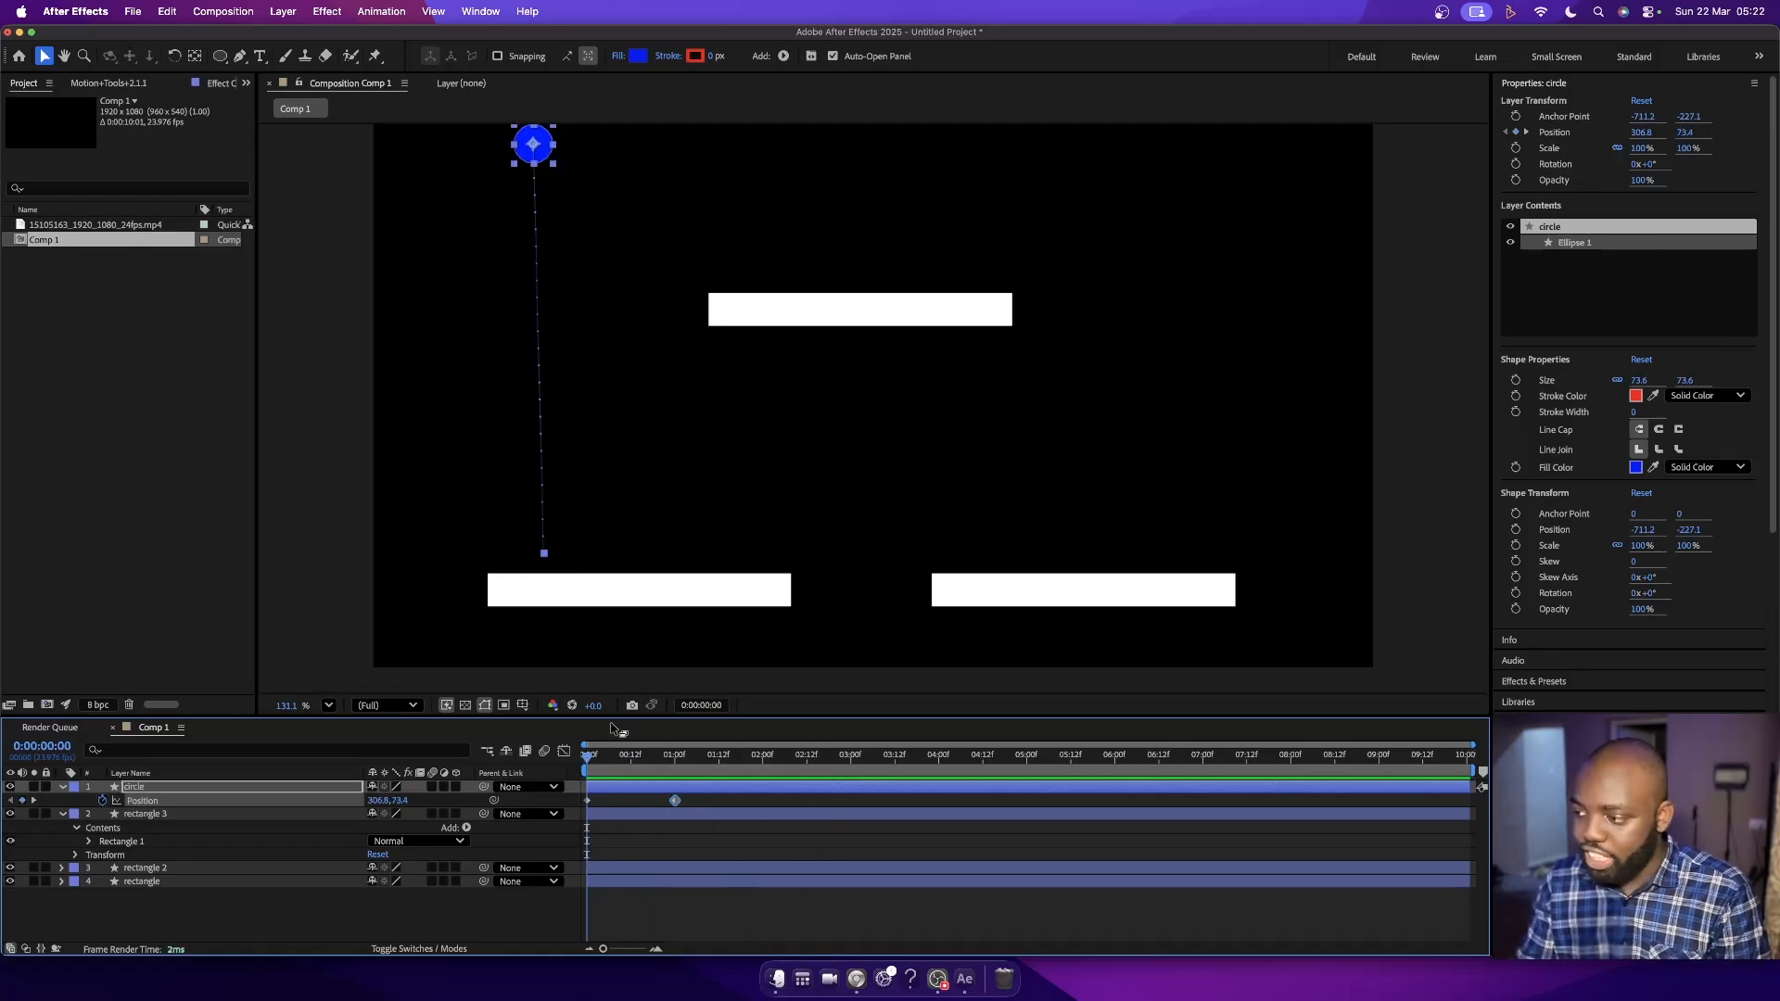
pyautogui.press('space')
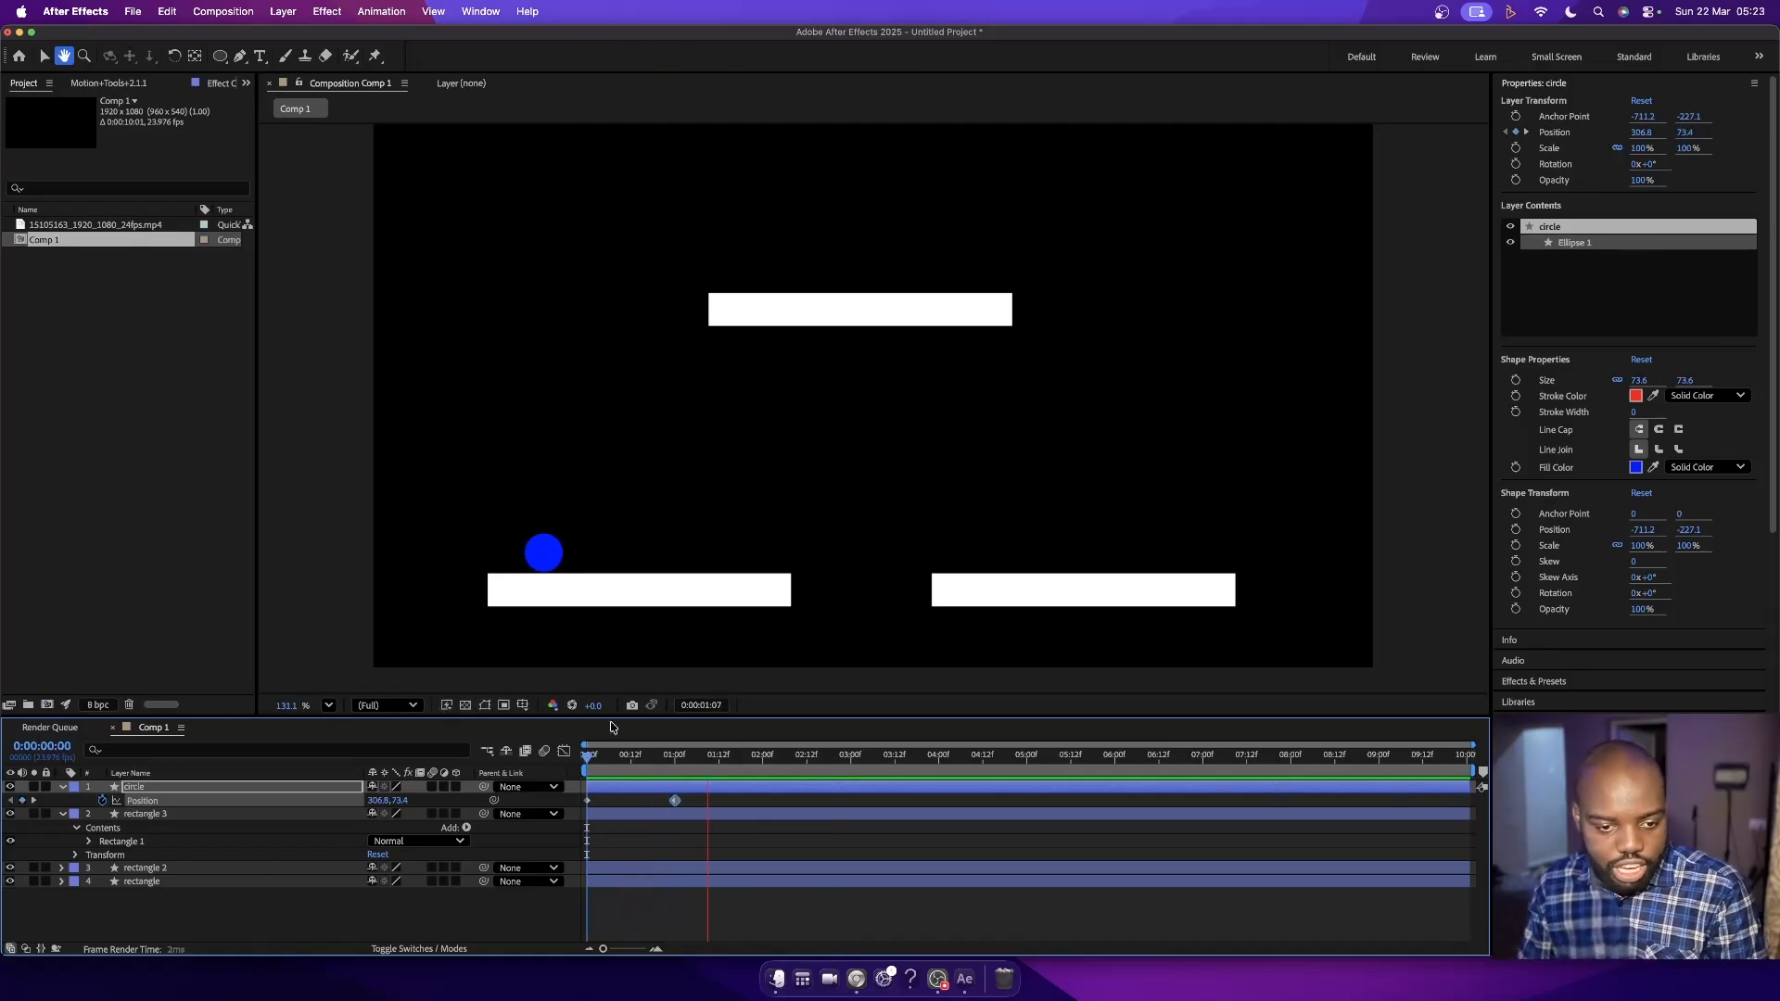
pyautogui.scroll(1, 611, 728)
pyautogui.click(153, 728)
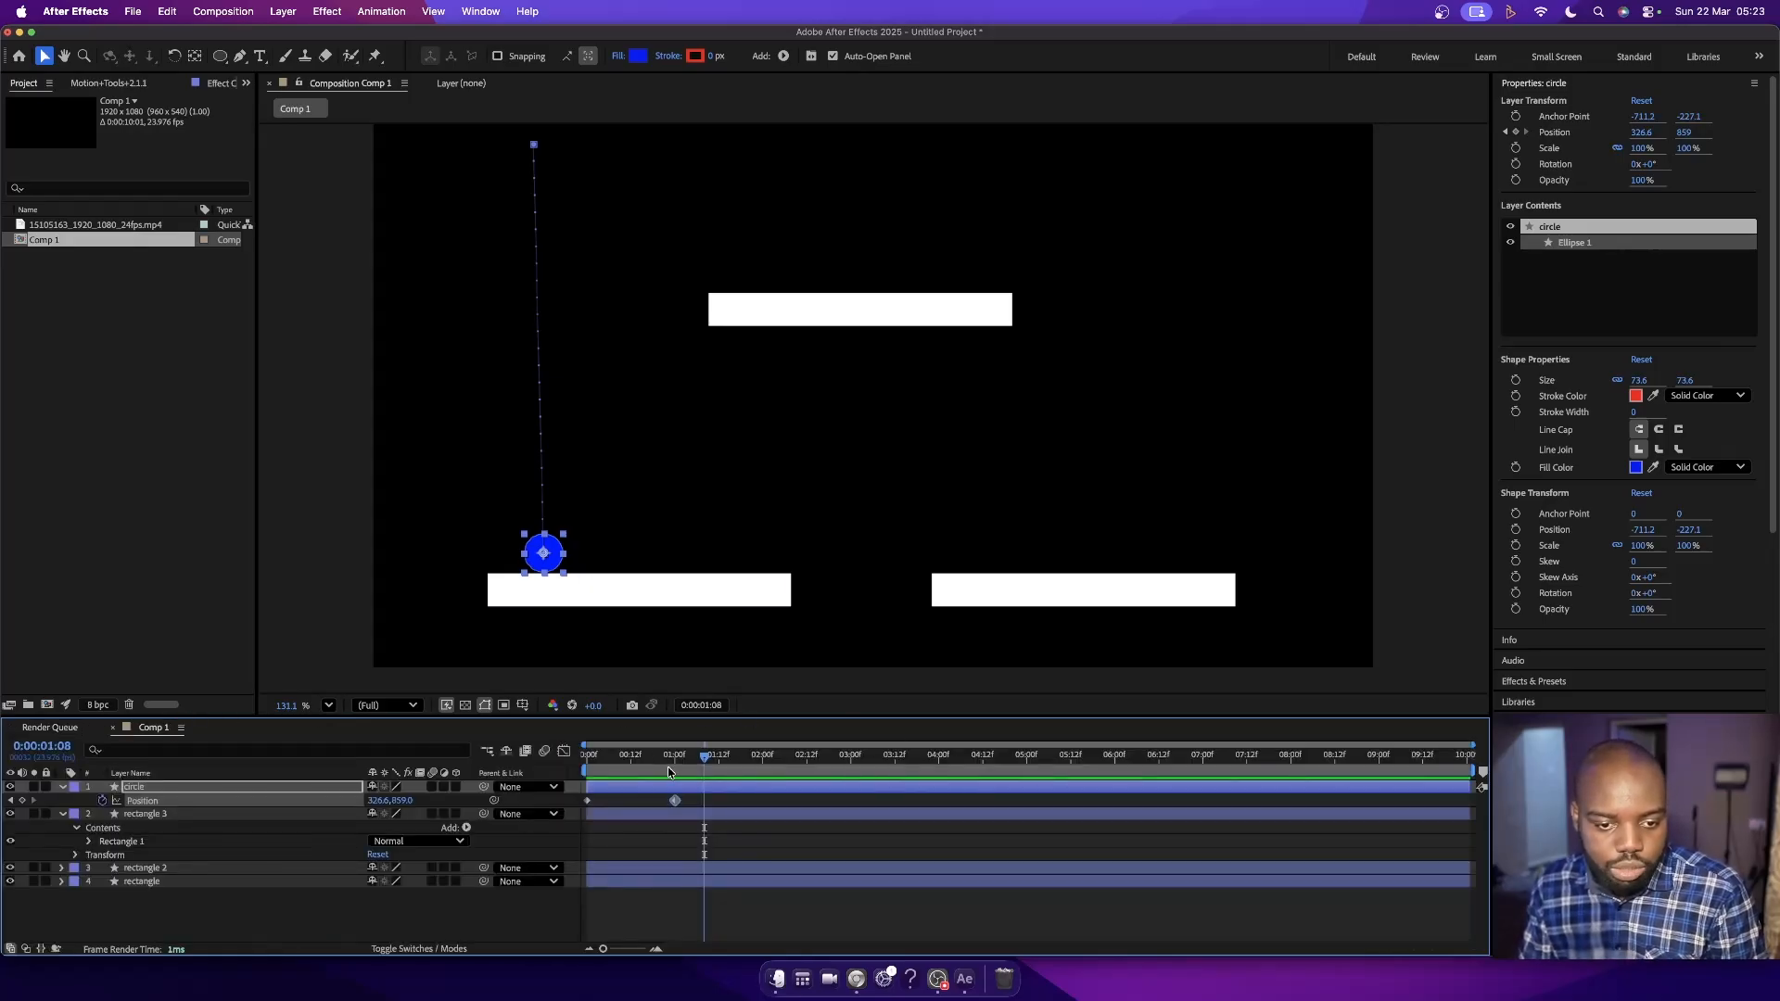
pyautogui.press('space')
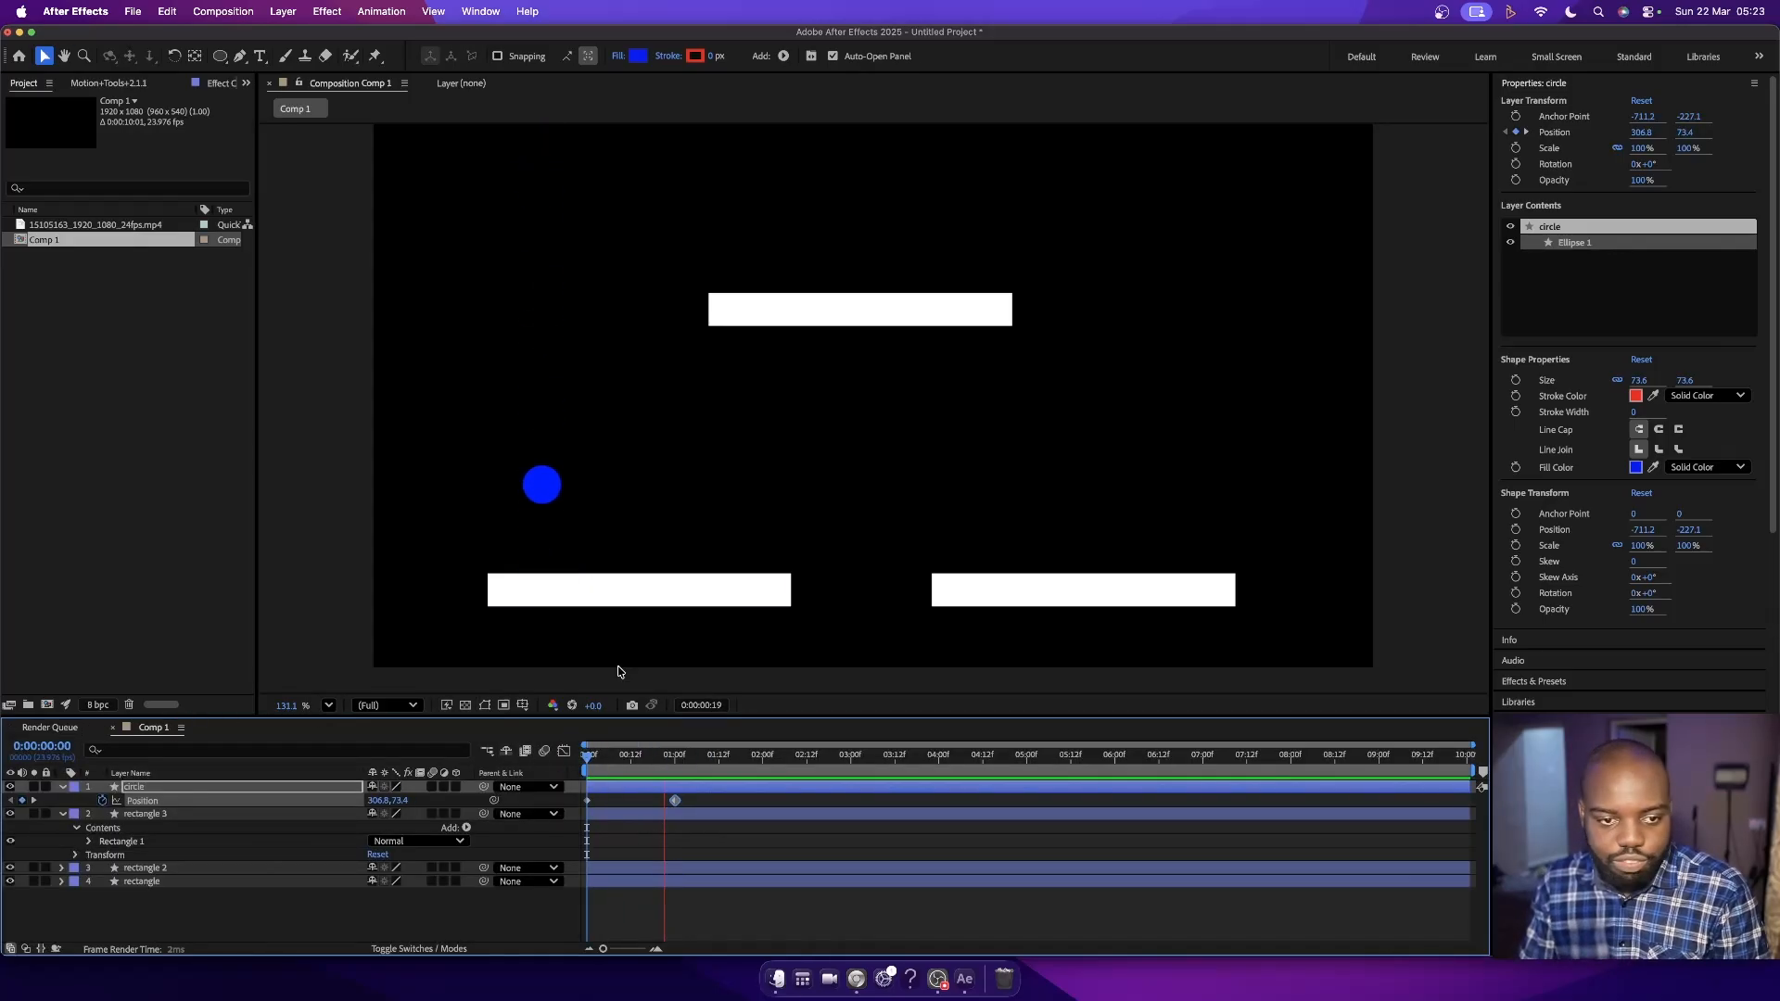
pyautogui.press('space')
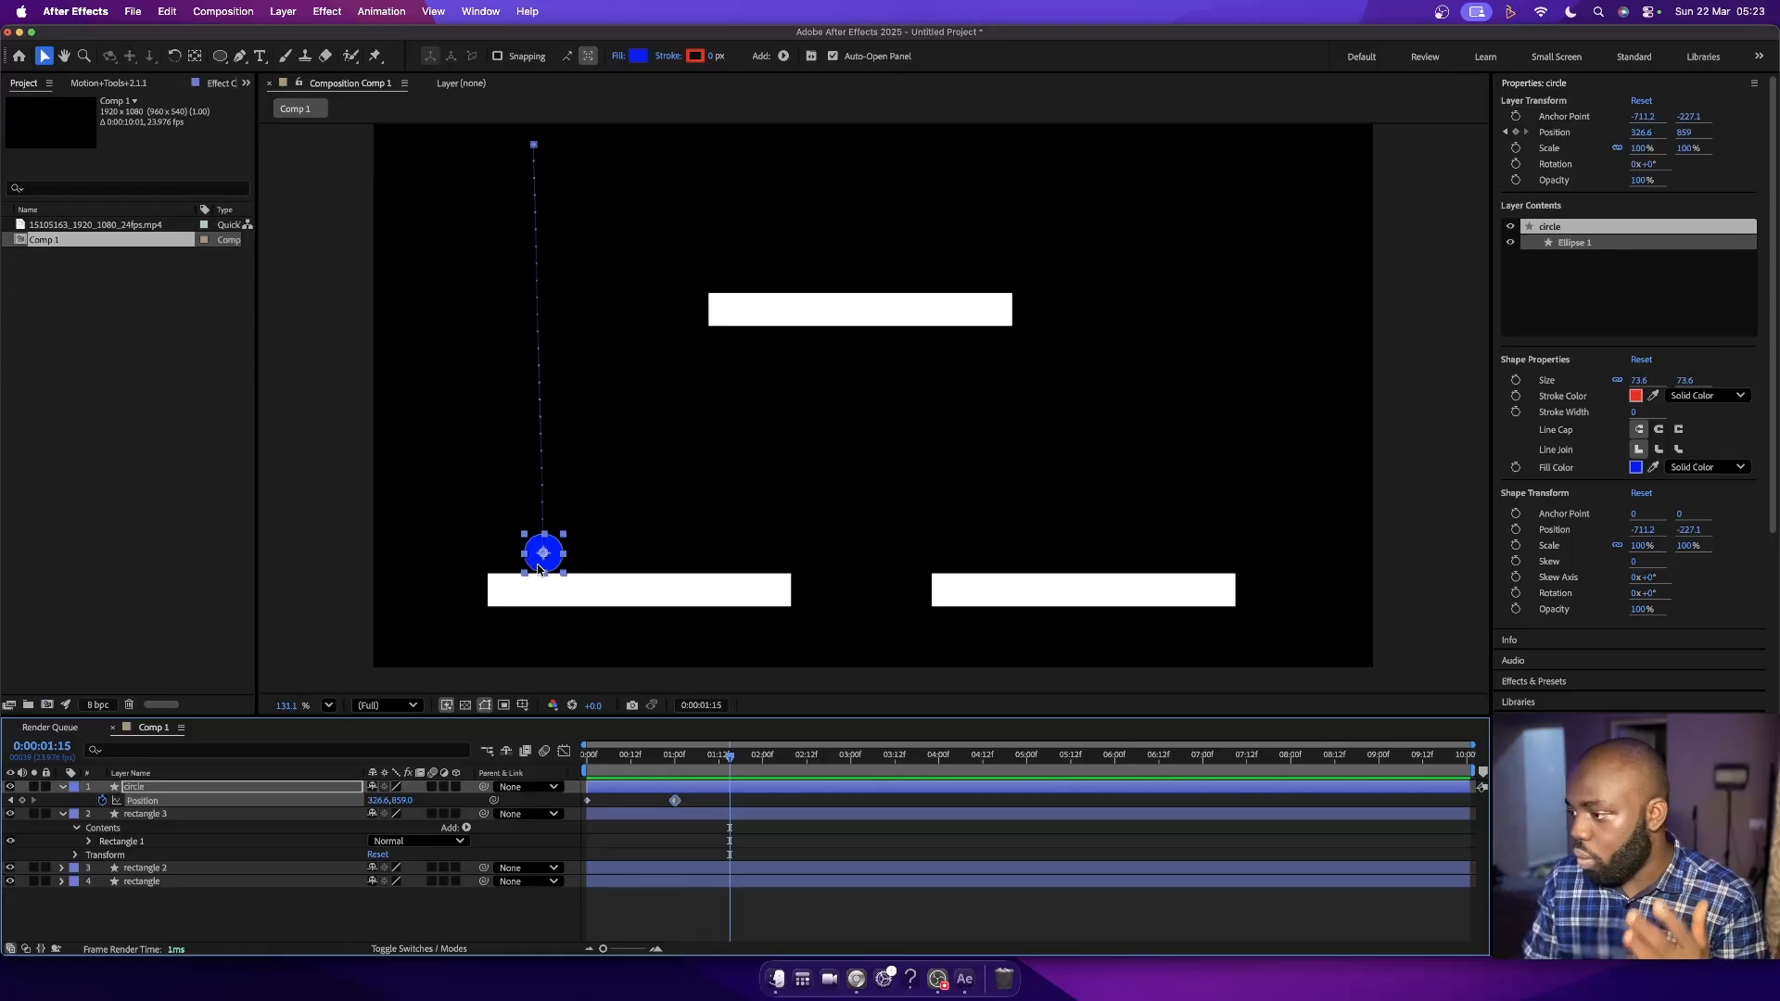
# - Keyframe the circle under the upper rectangle at 2:00, about 835, 459, and on the lower-right rectangle at 3:00, about 1193, 862
pyautogui.click(763, 758)
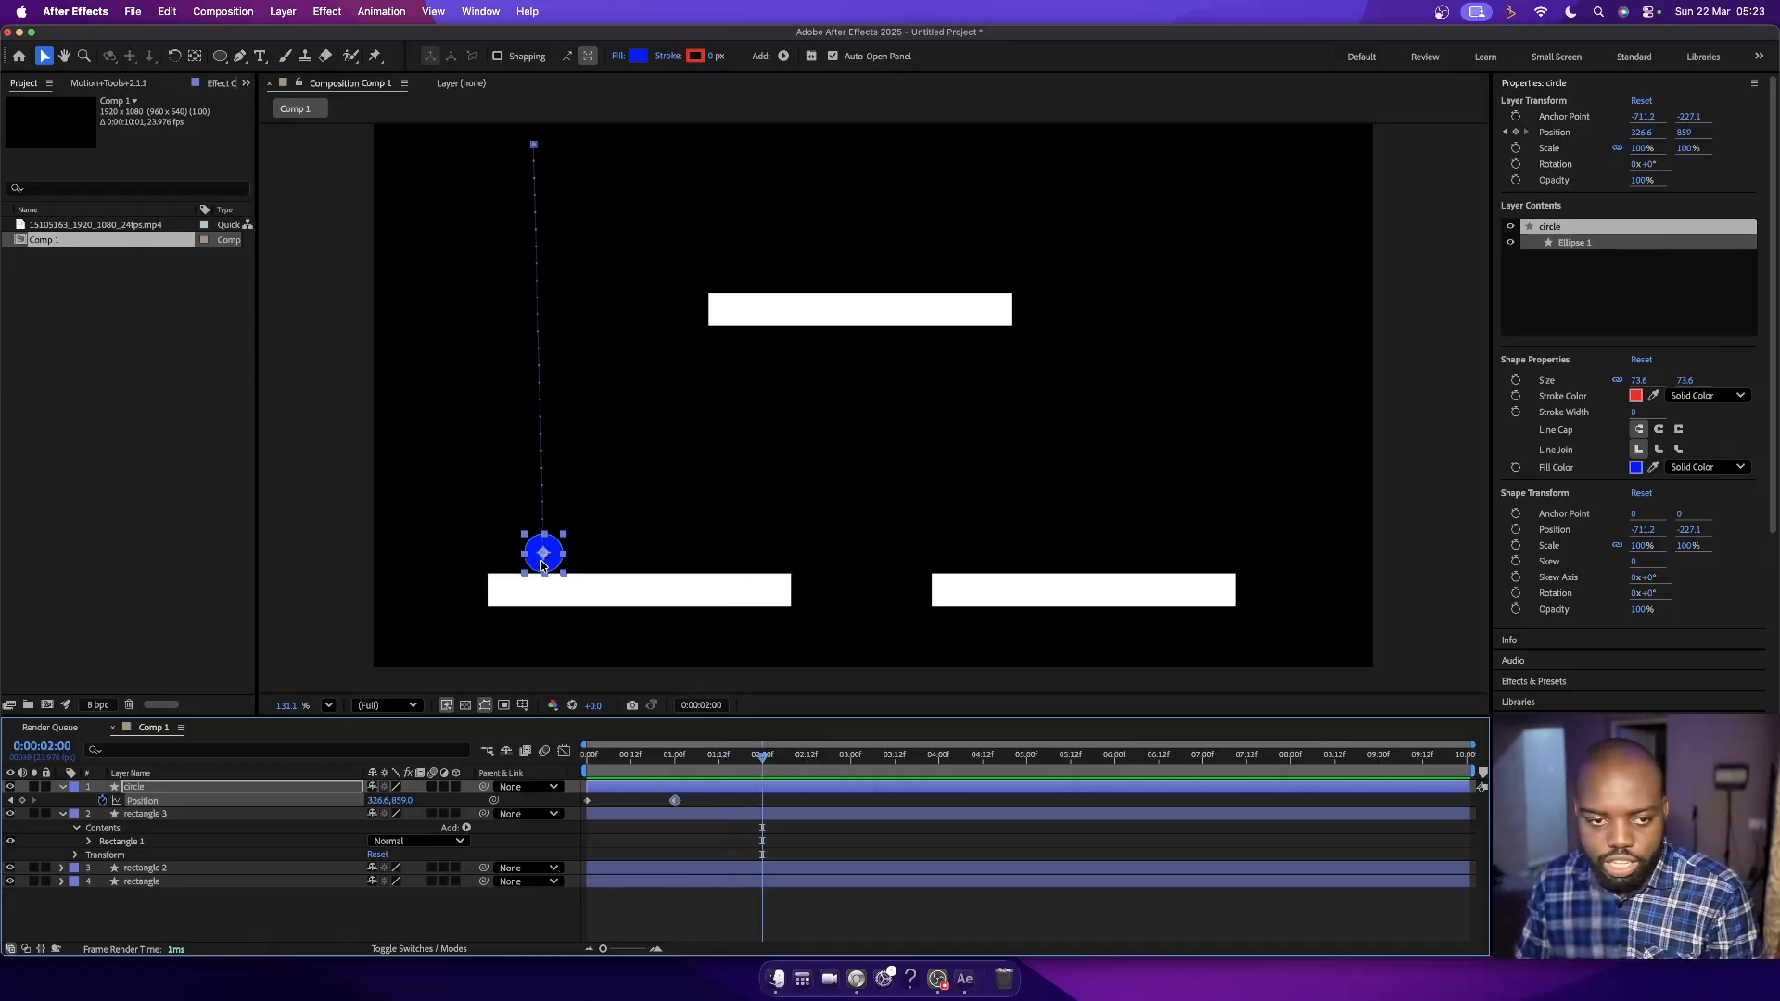
pyautogui.moveTo(543, 565); pyautogui.dragTo(807, 359)
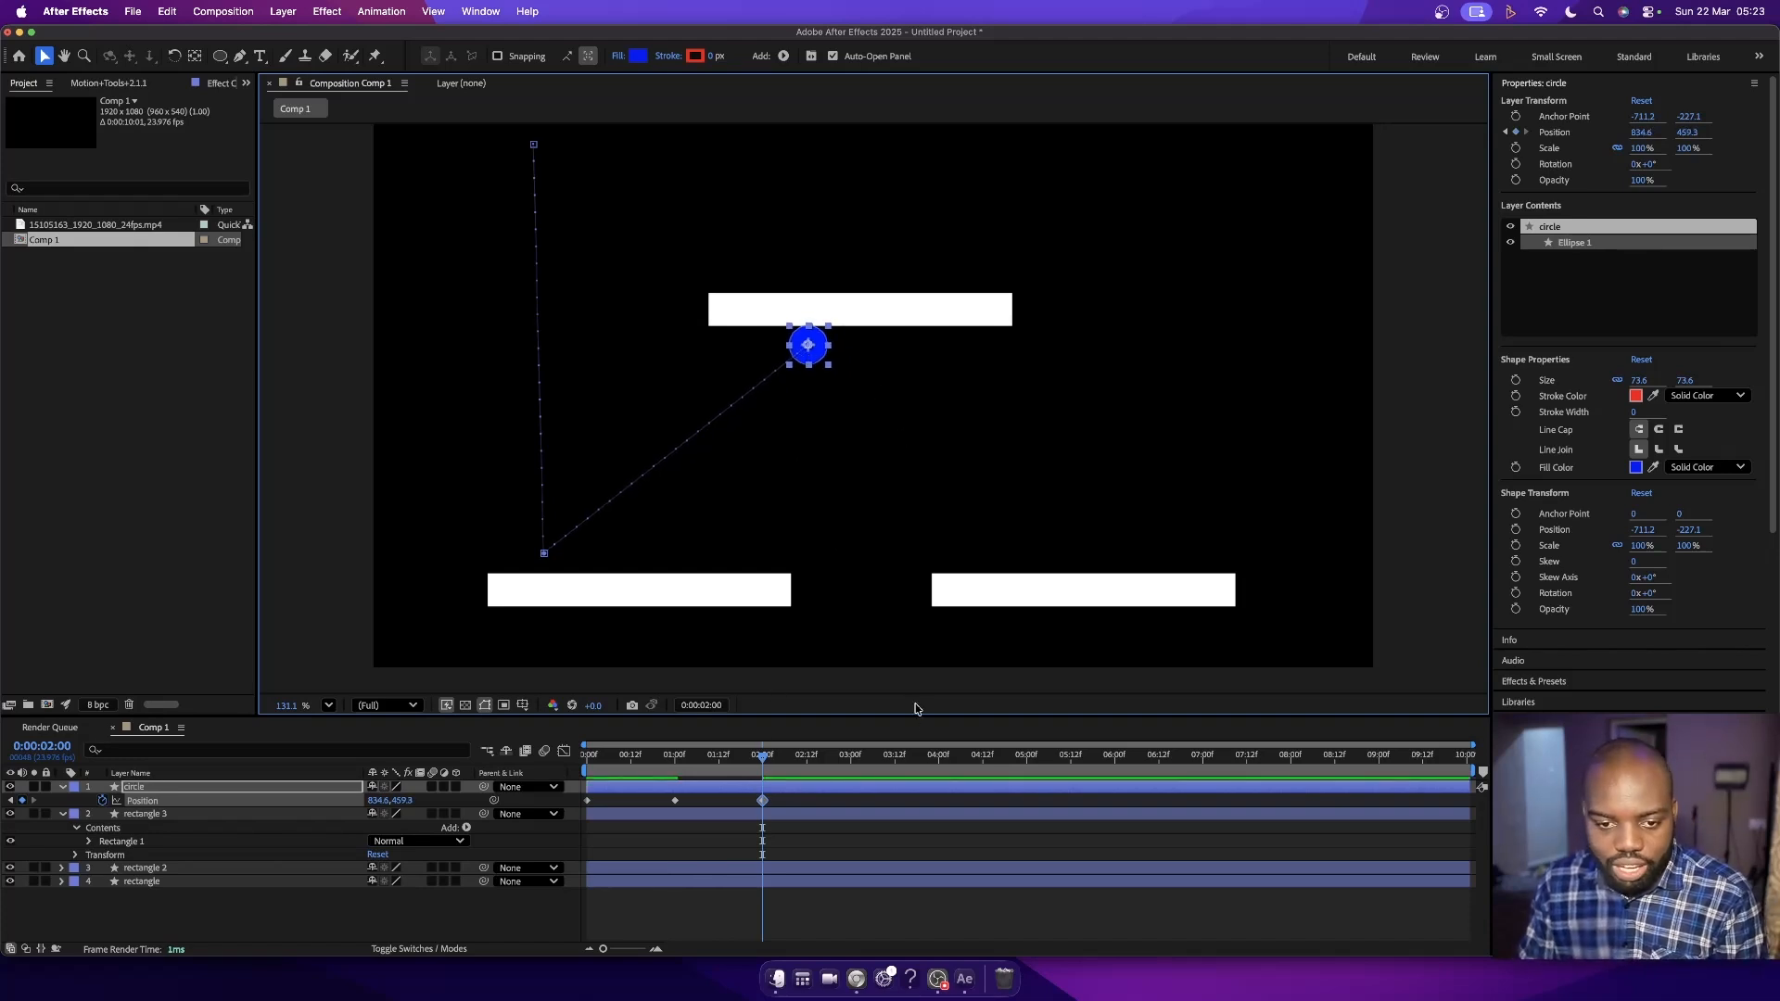
pyautogui.click(852, 757)
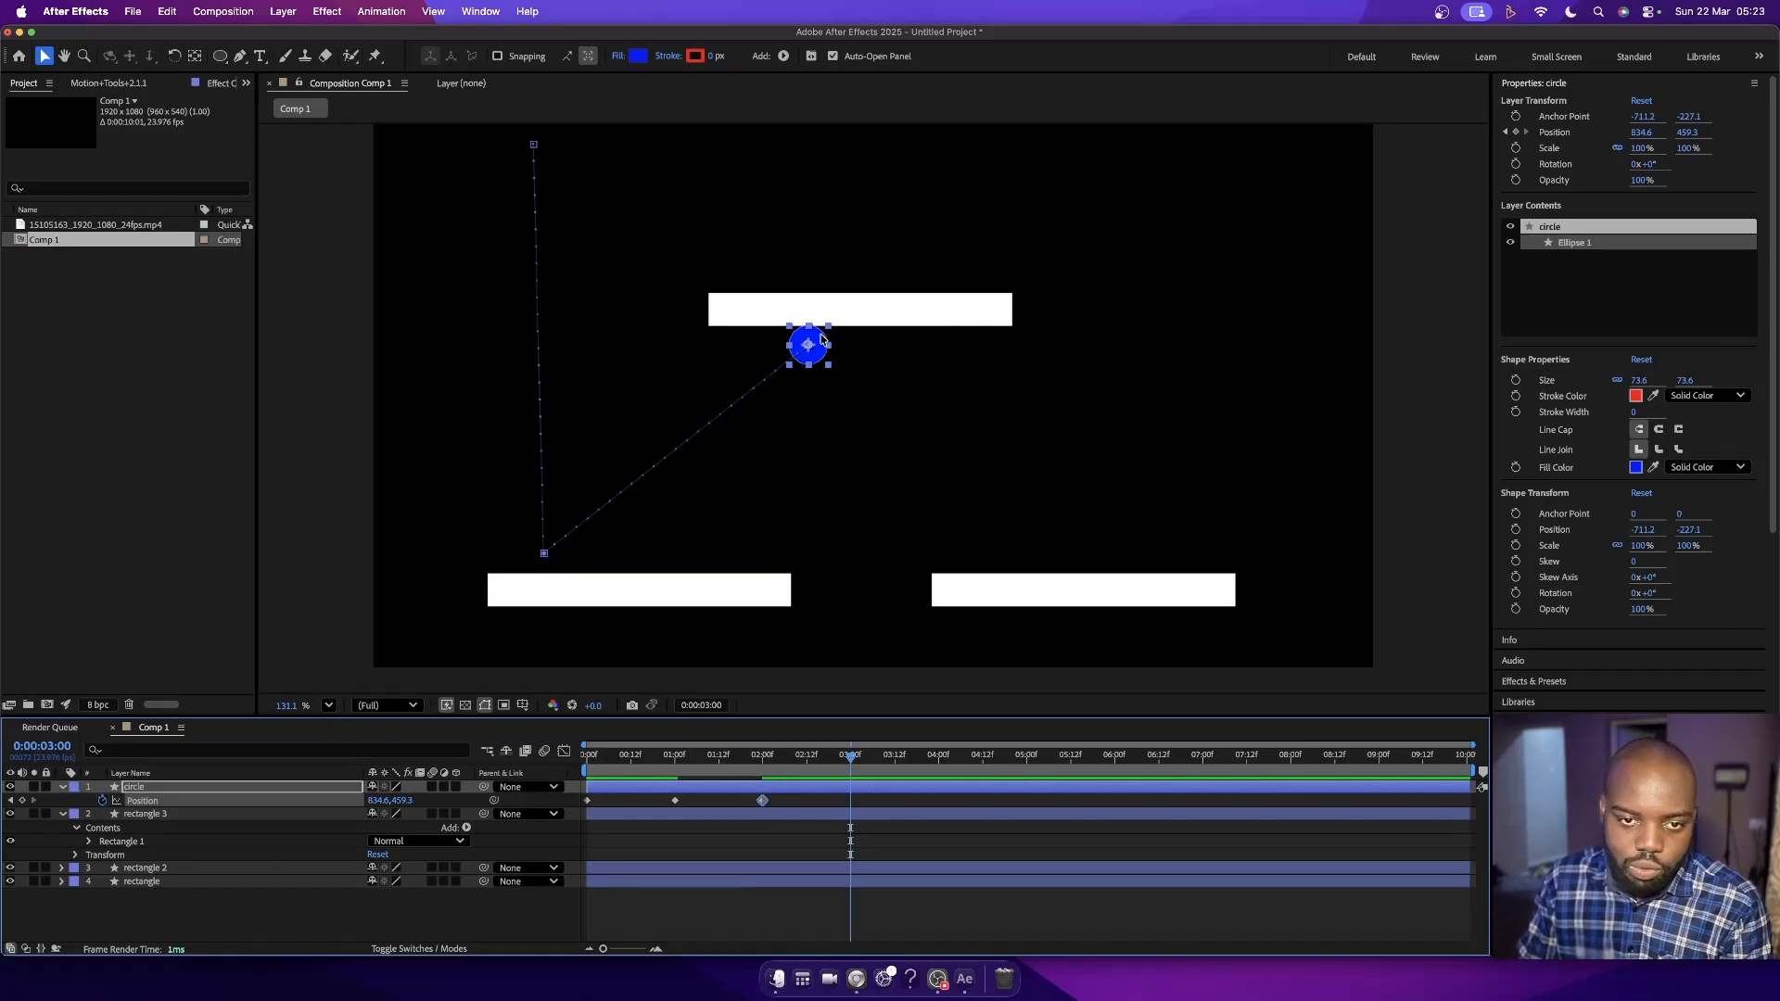
pyautogui.moveTo(821, 339); pyautogui.dragTo(1000, 555)
# - Play the bouncing animation from 0:00 past the 3:00 keyframe to check the circle's motion
pyautogui.moveTo(670, 764); pyautogui.dragTo(441, 766)
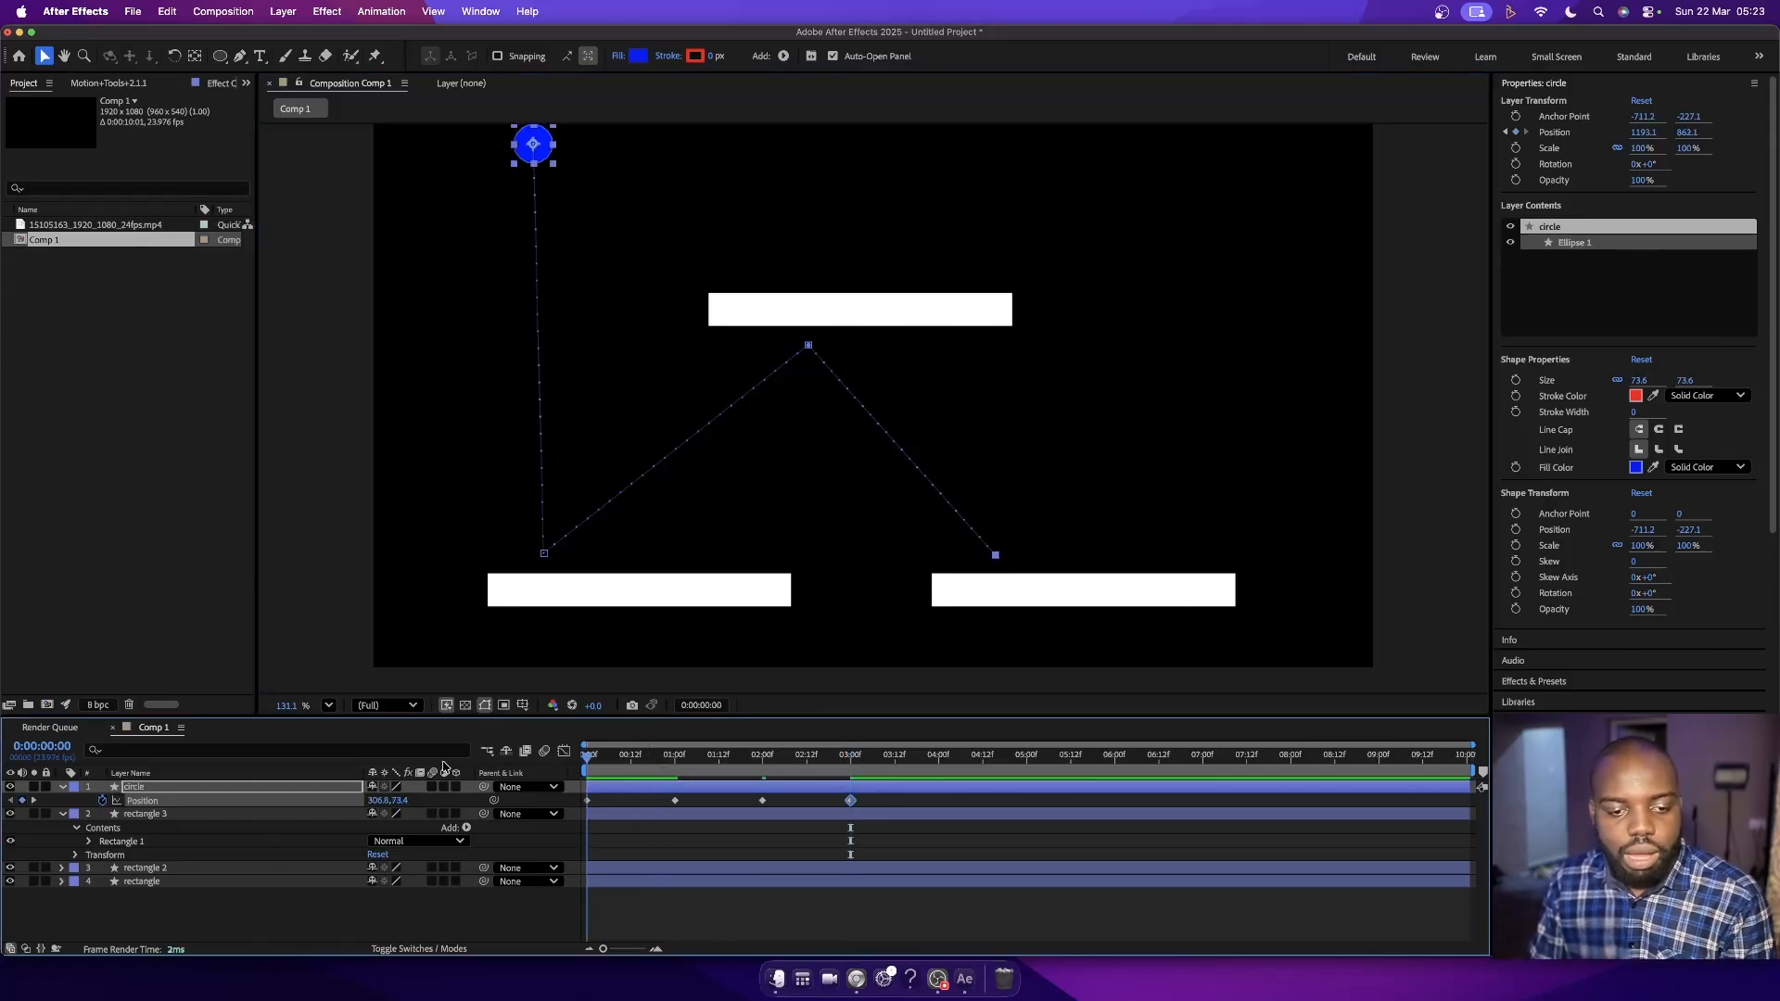
pyautogui.press('space')
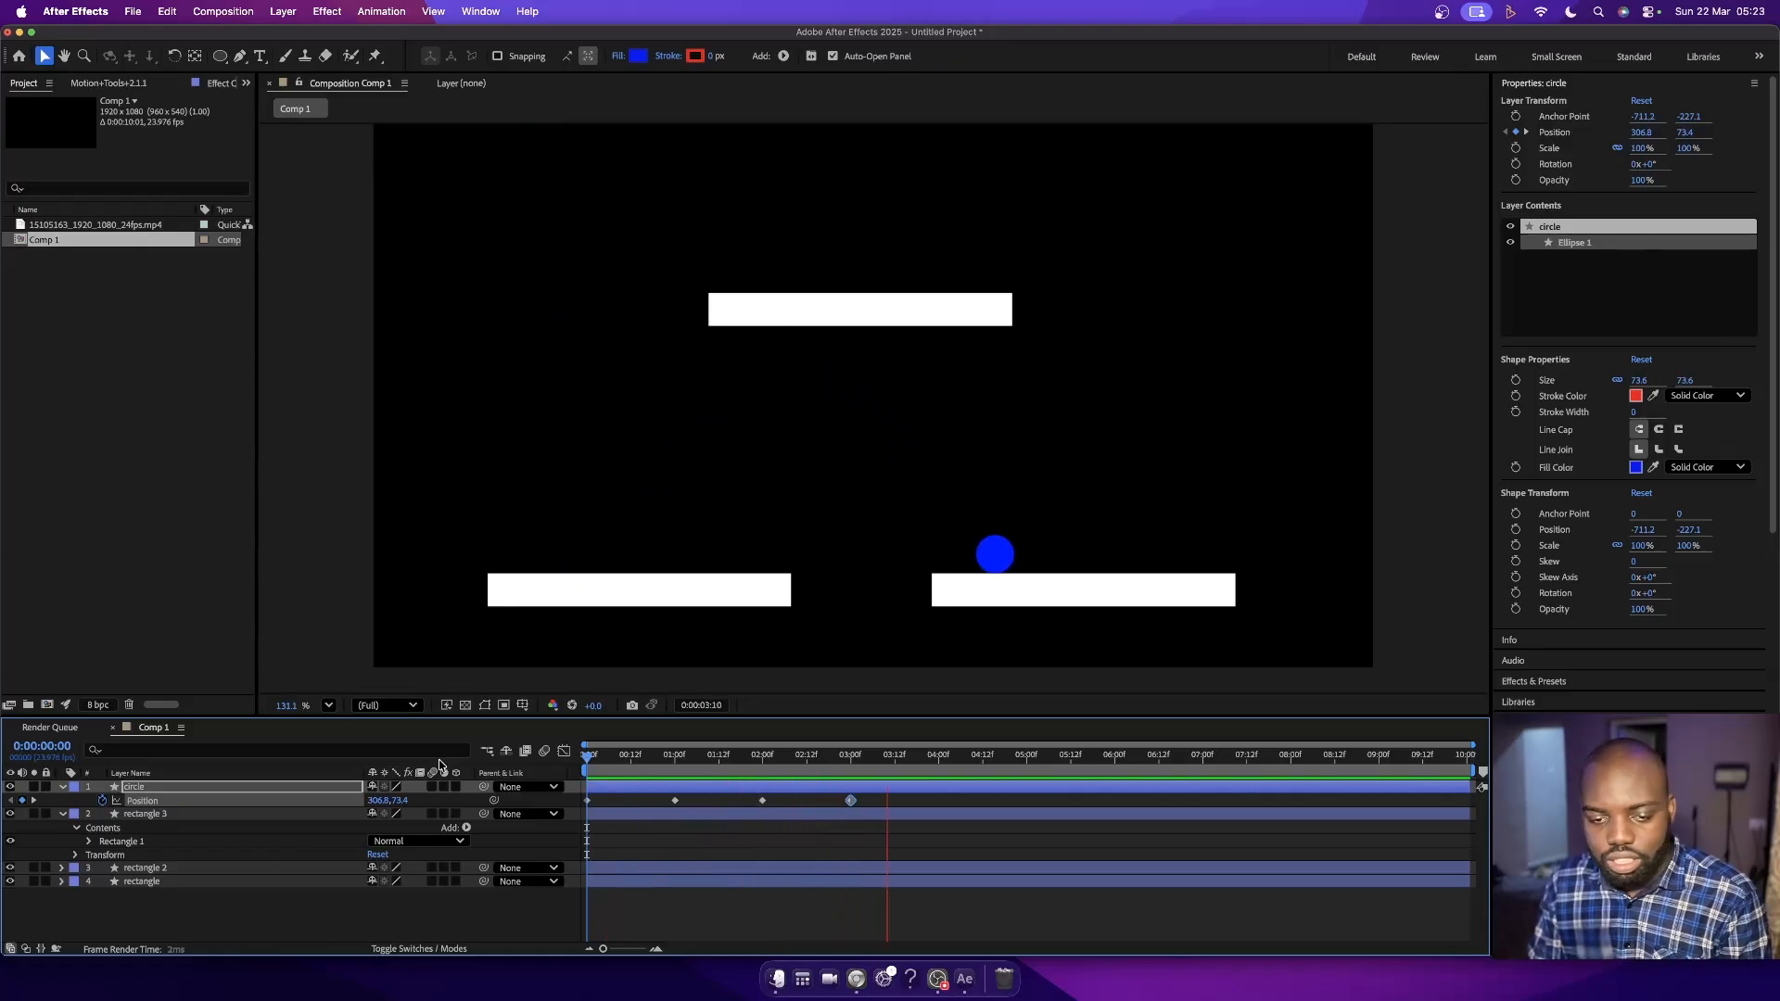
pyautogui.press('space')
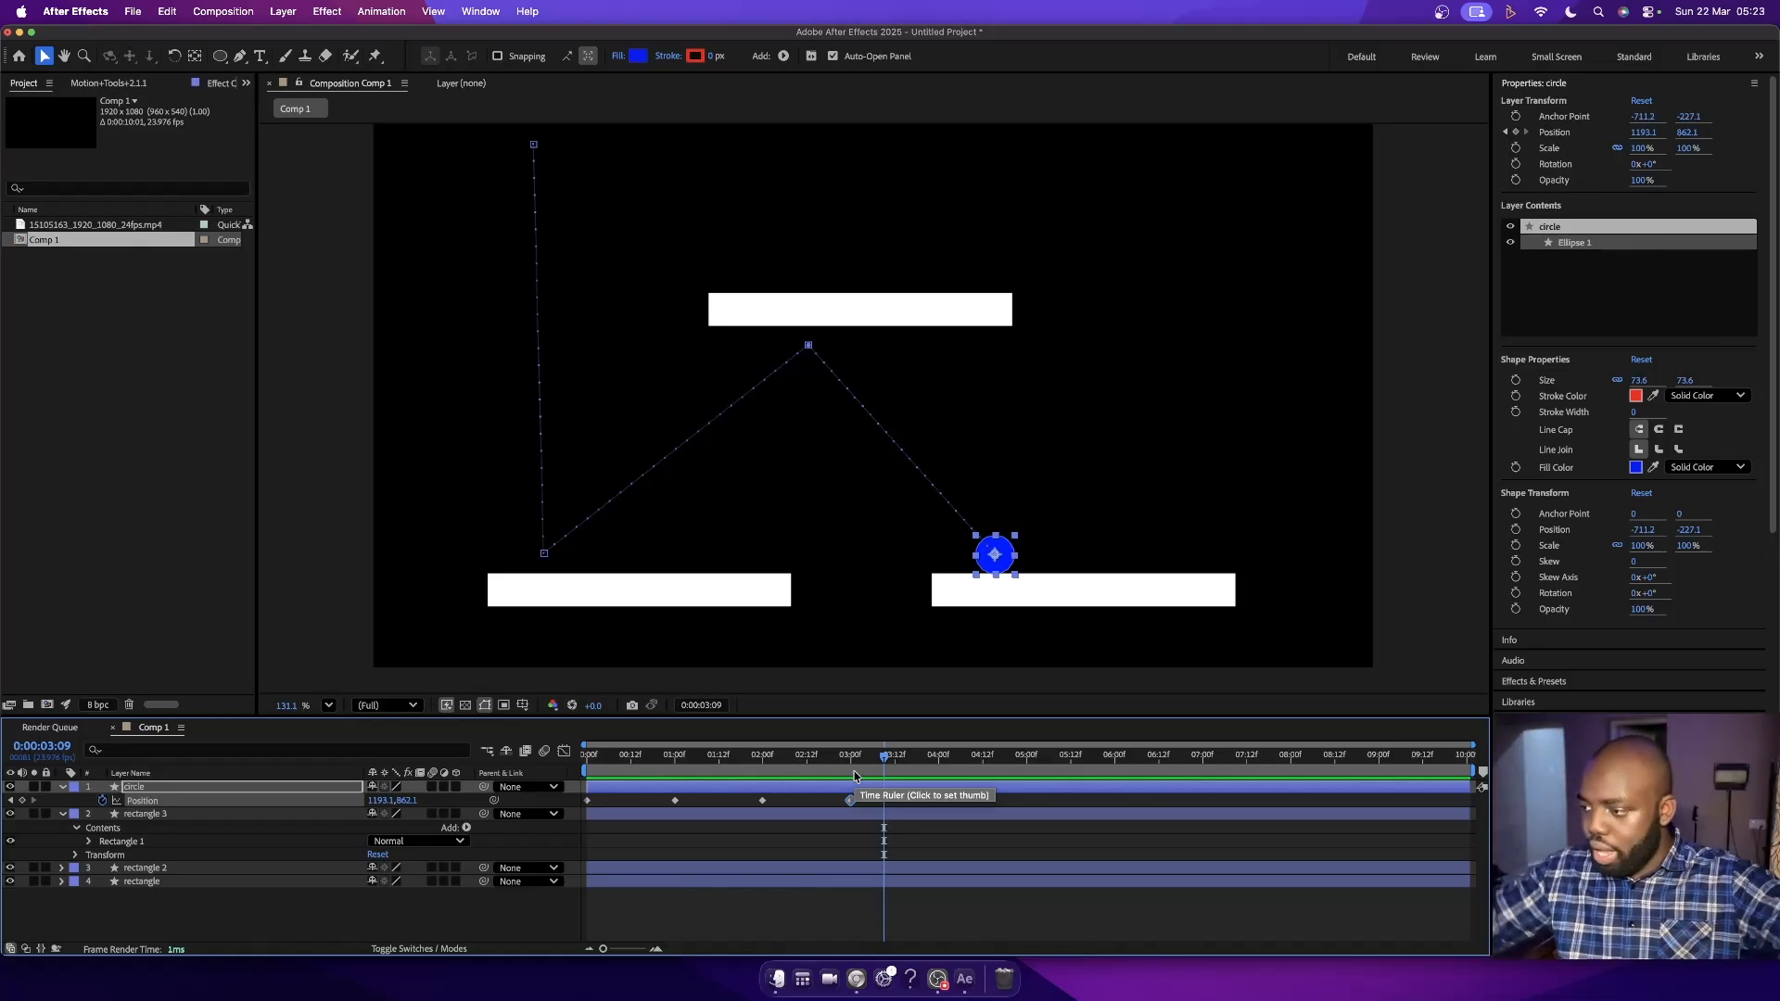
# - Keyframe the circle under the upper rectangle at 3:23, about 1126, 456, and on the lower-left rectangle at 4:23, about 592, 859
pyautogui.click(937, 759)
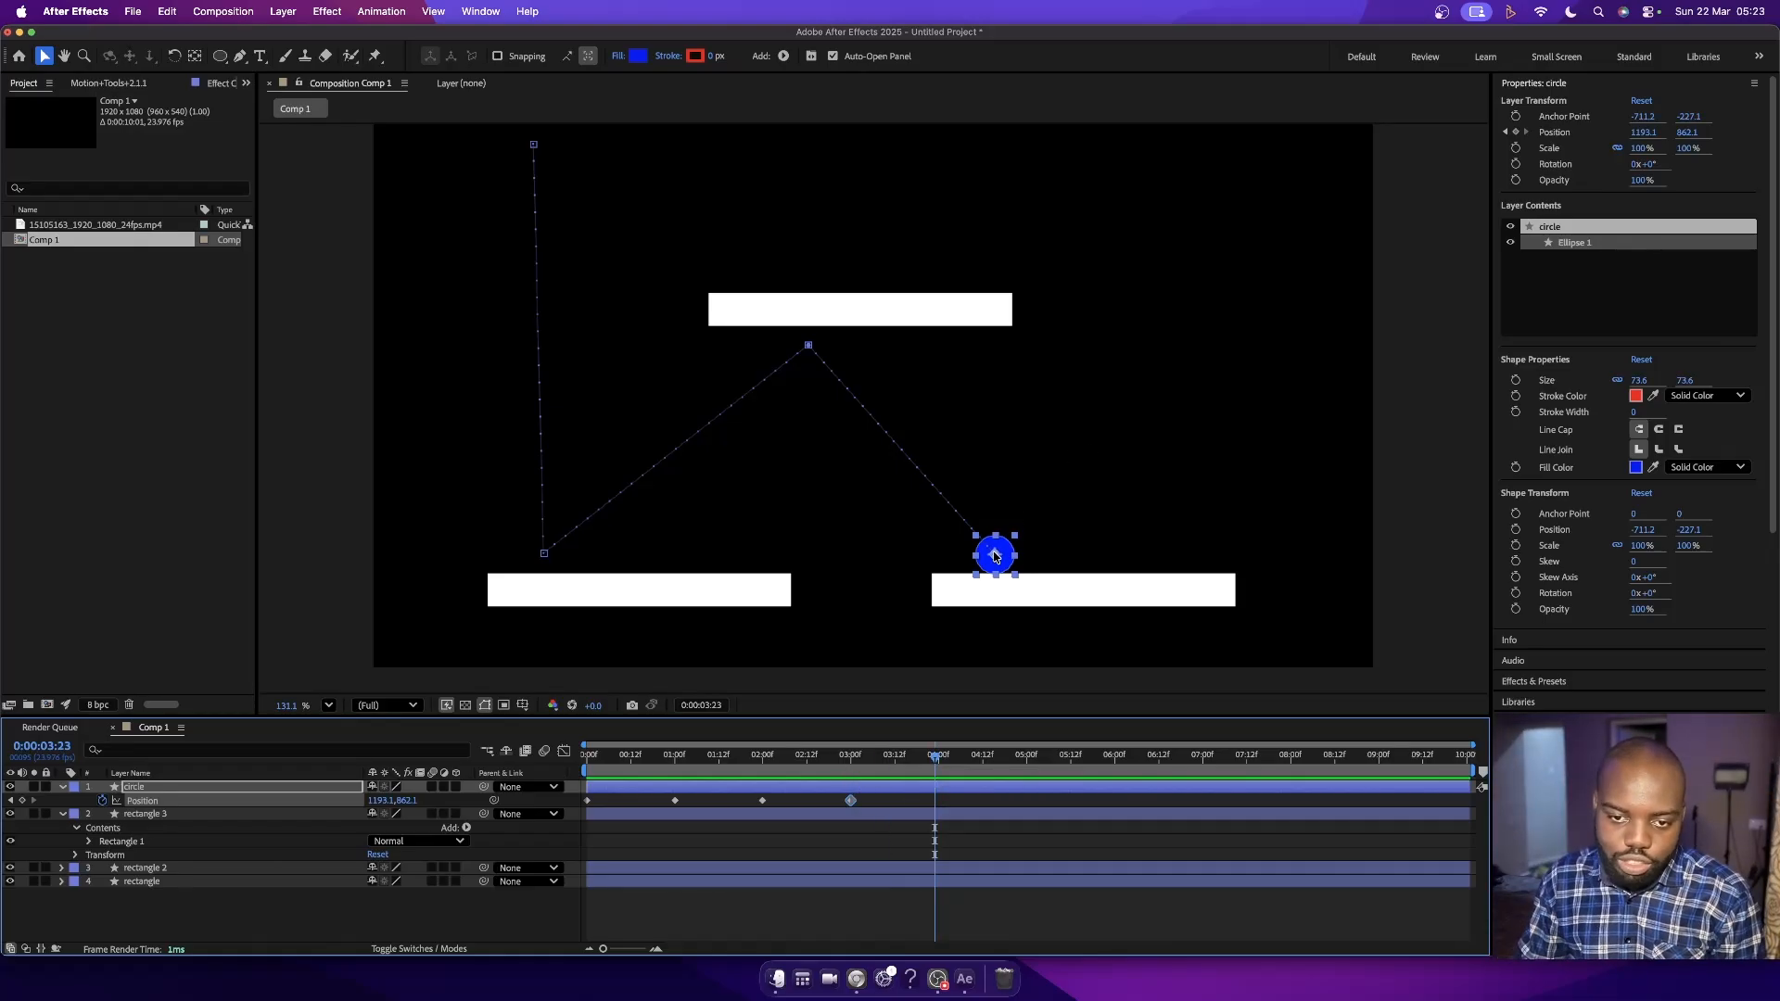
pyautogui.moveTo(996, 556); pyautogui.dragTo(966, 341)
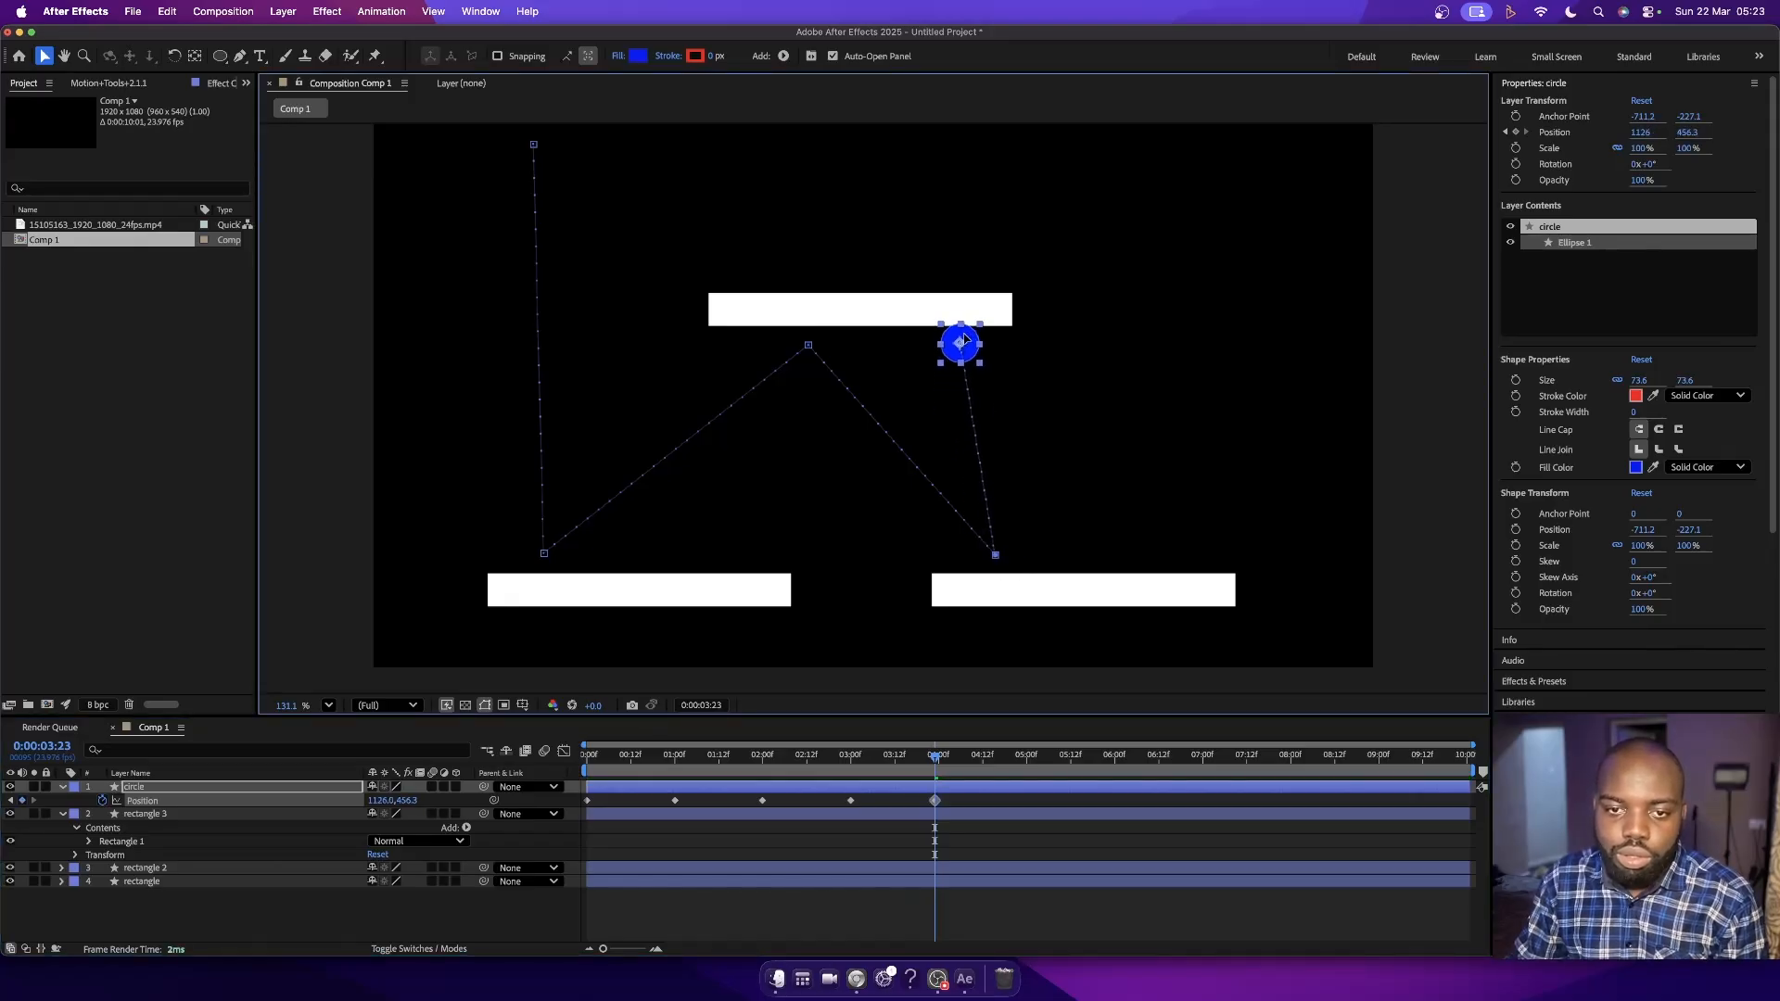
pyautogui.click(1026, 759)
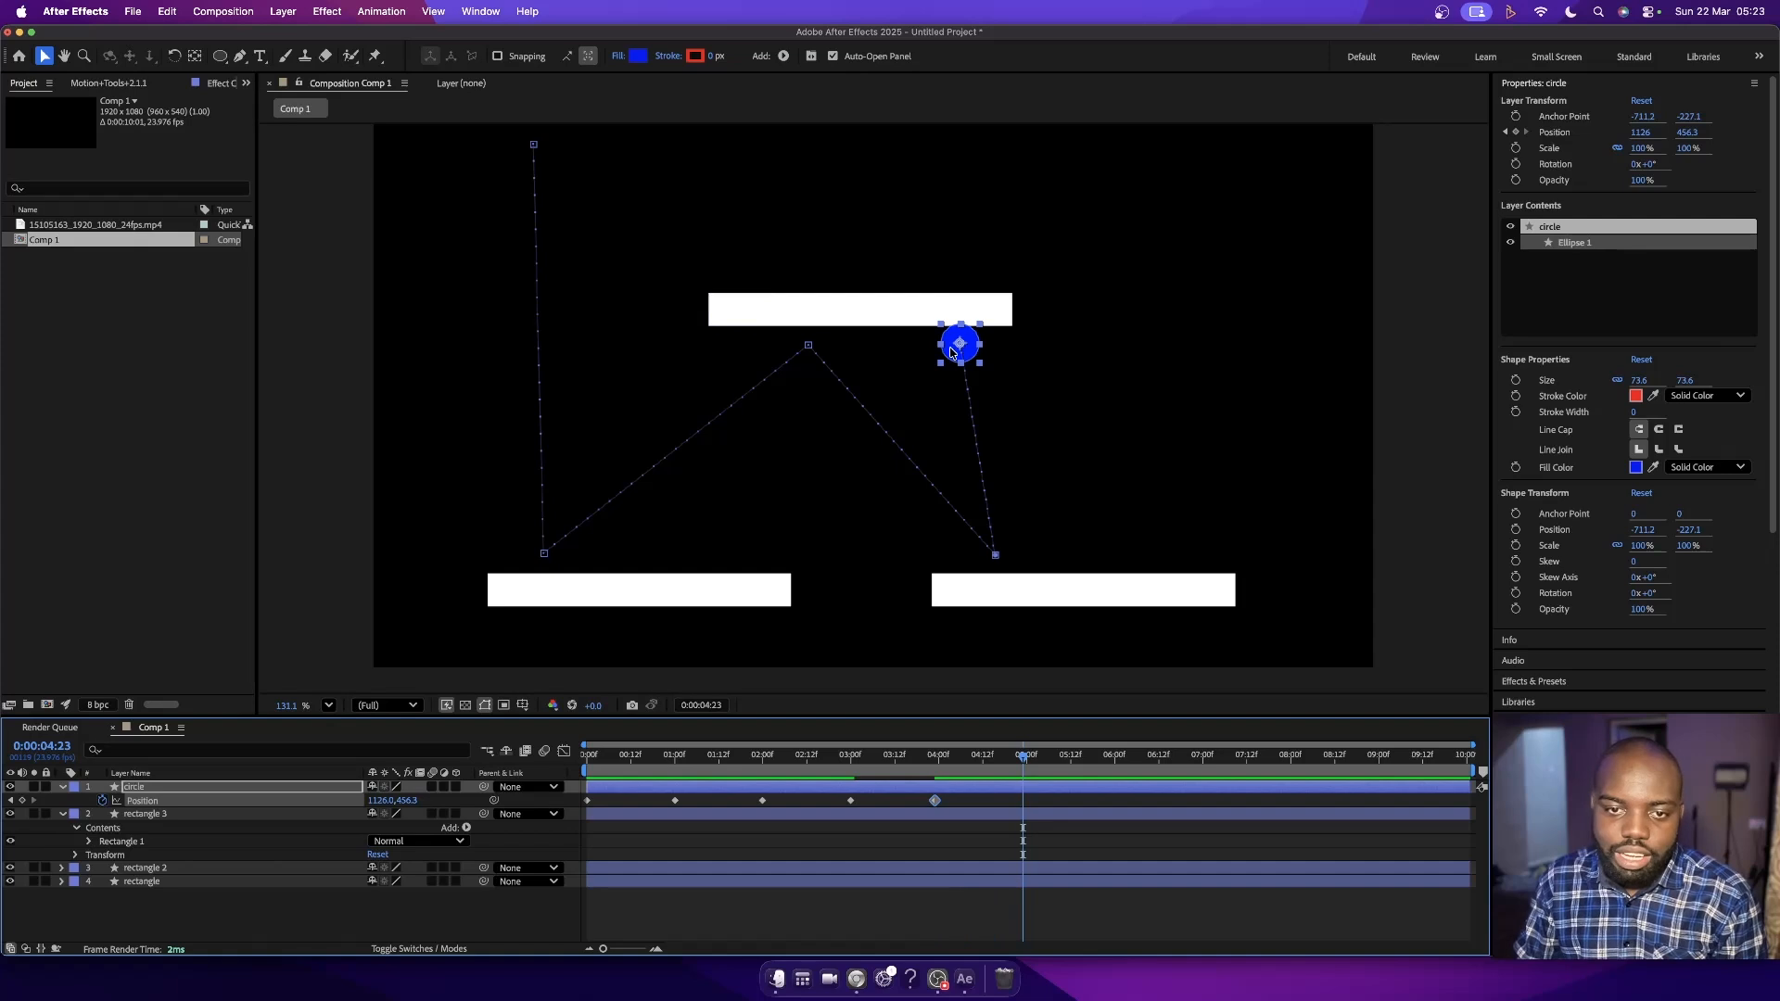
pyautogui.moveTo(946, 357); pyautogui.dragTo(674, 561)
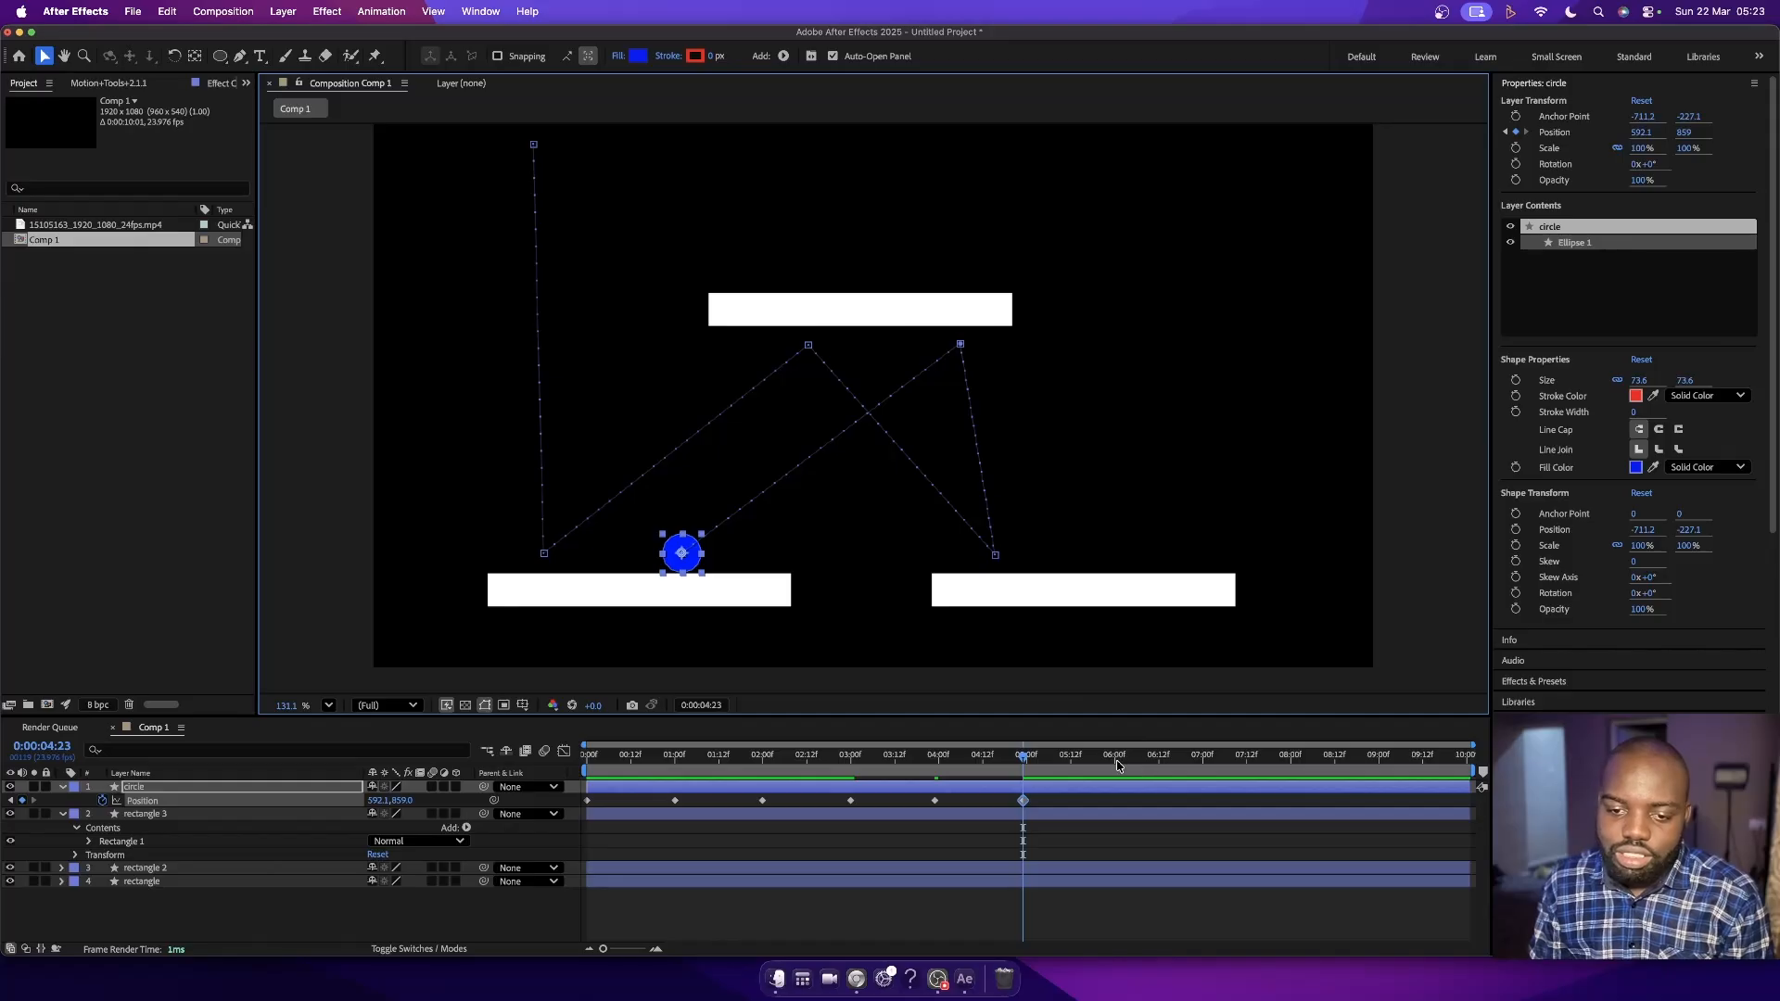
# - Keyframe the circle under the upper rectangle at 6:00, about 725, 459, and below the composition frame at 7:00, about 1010, 1128
pyautogui.click(1116, 759)
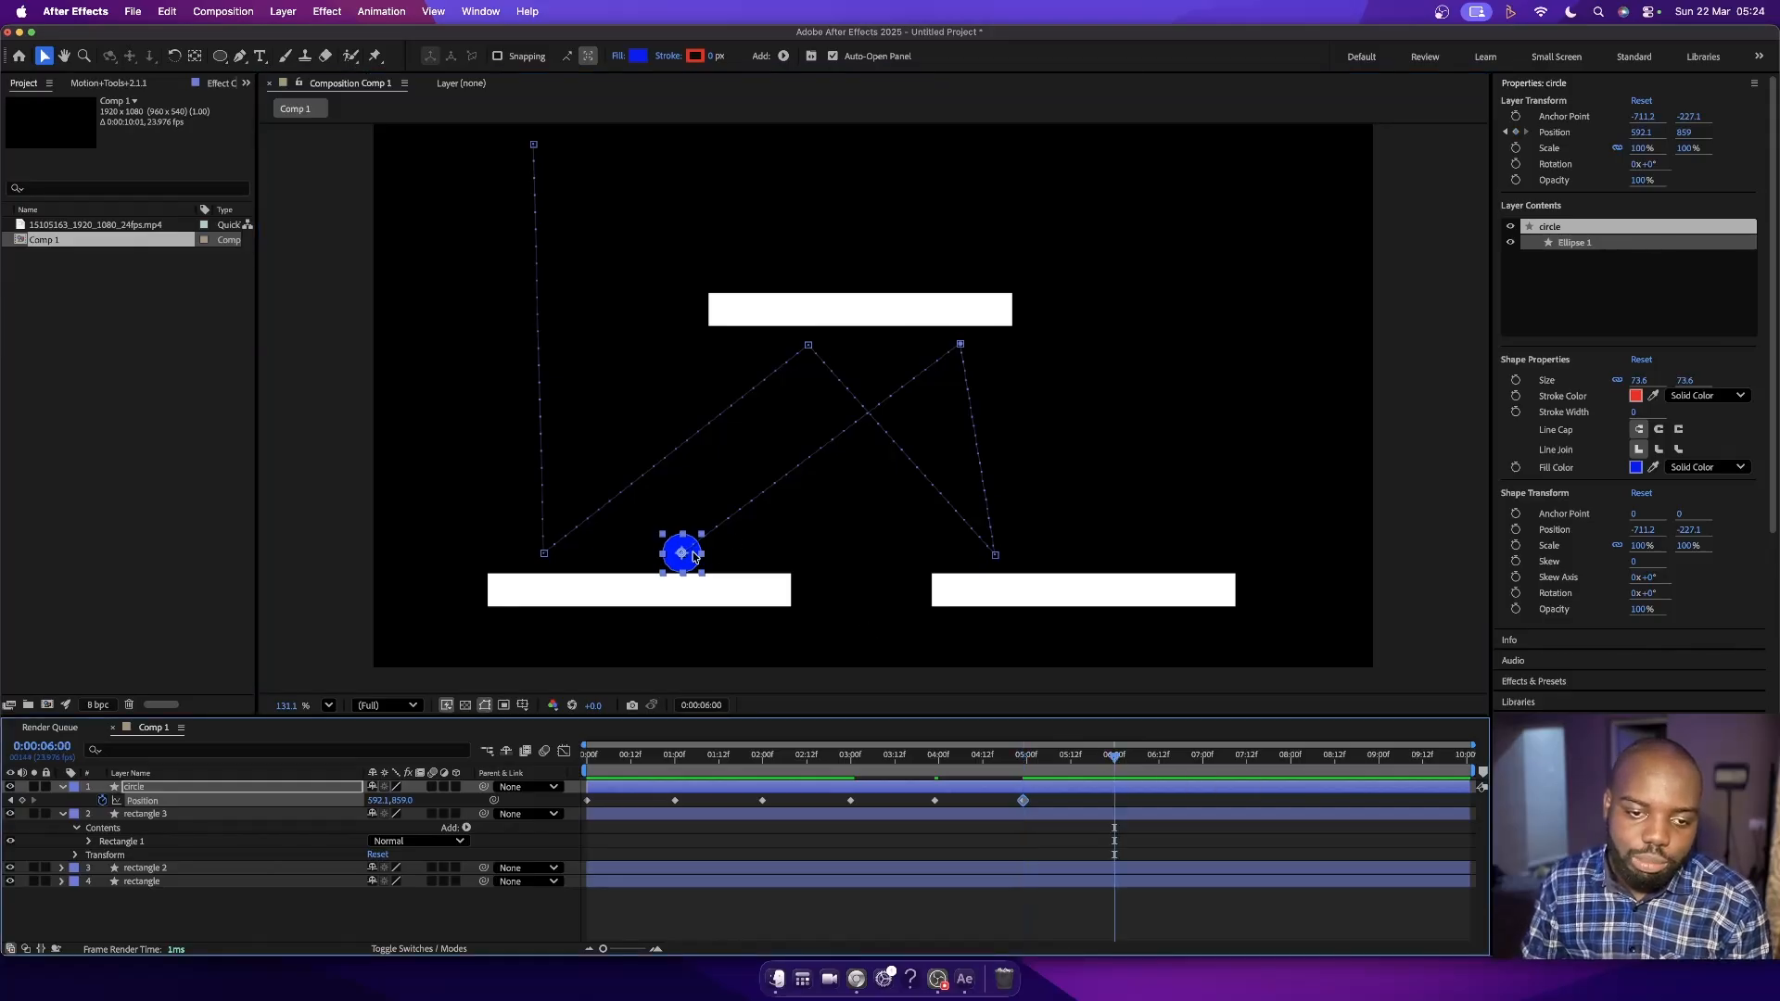
pyautogui.moveTo(695, 557); pyautogui.dragTo(764, 348)
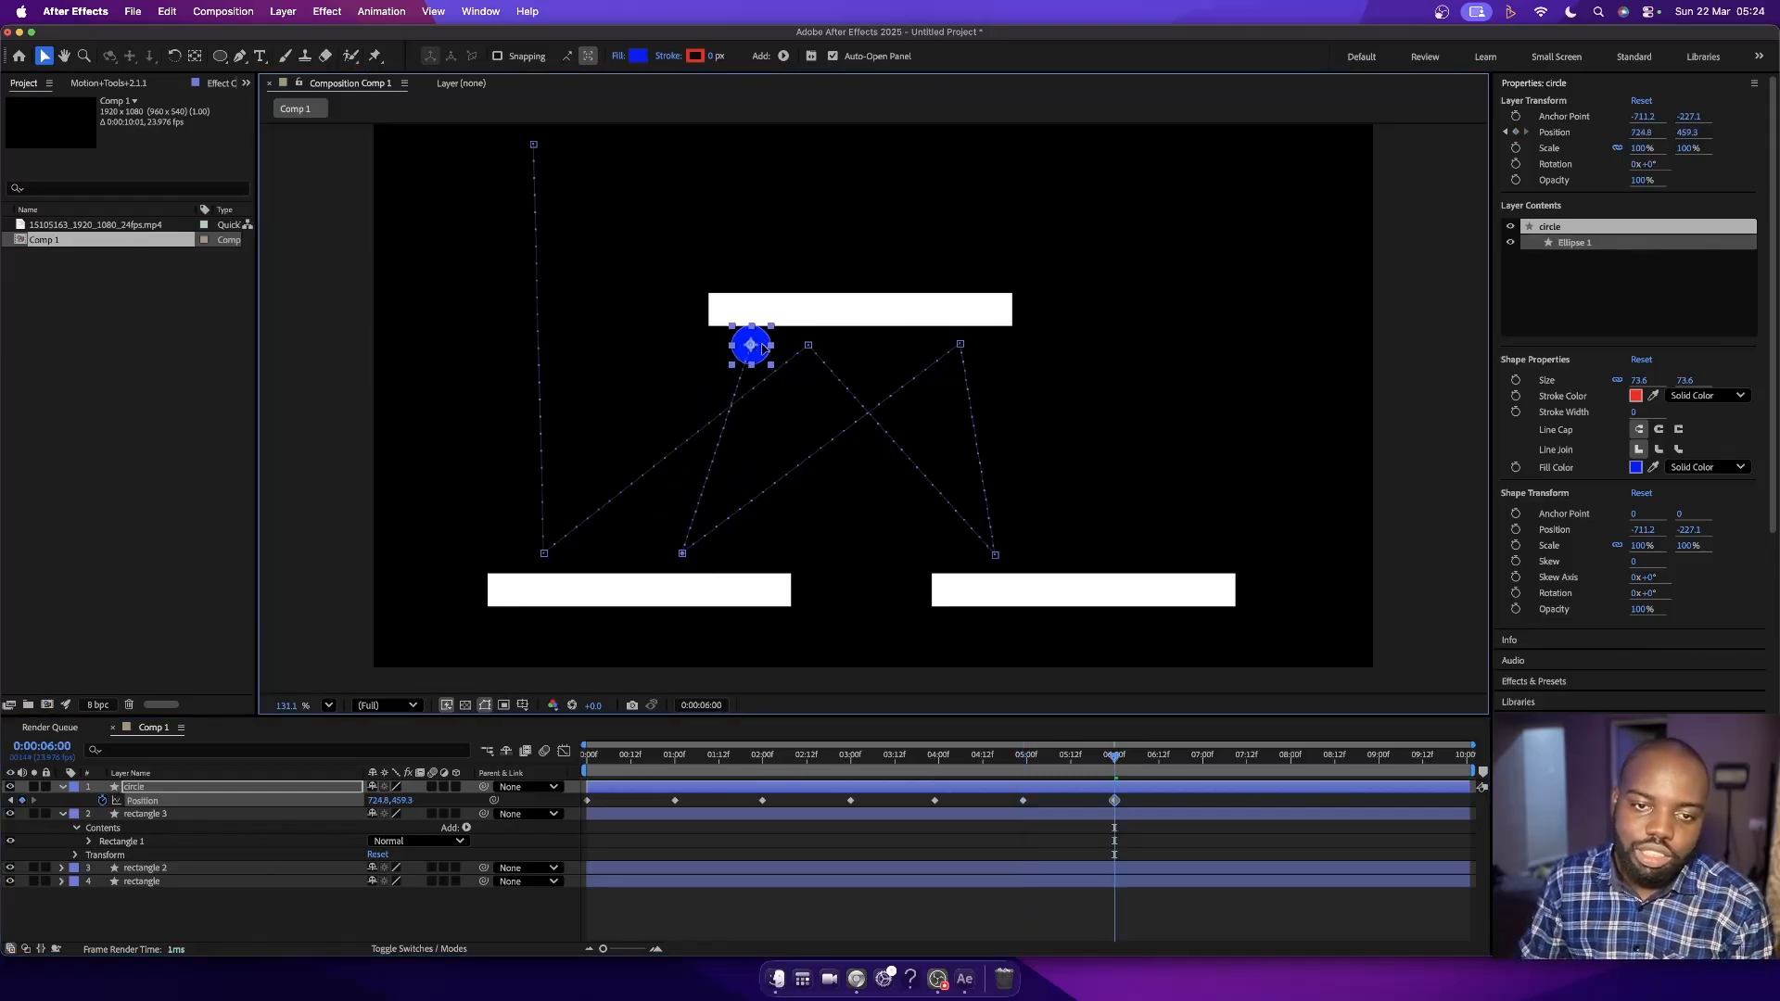
pyautogui.click(1203, 759)
pyautogui.moveTo(764, 349); pyautogui.dragTo(914, 700)
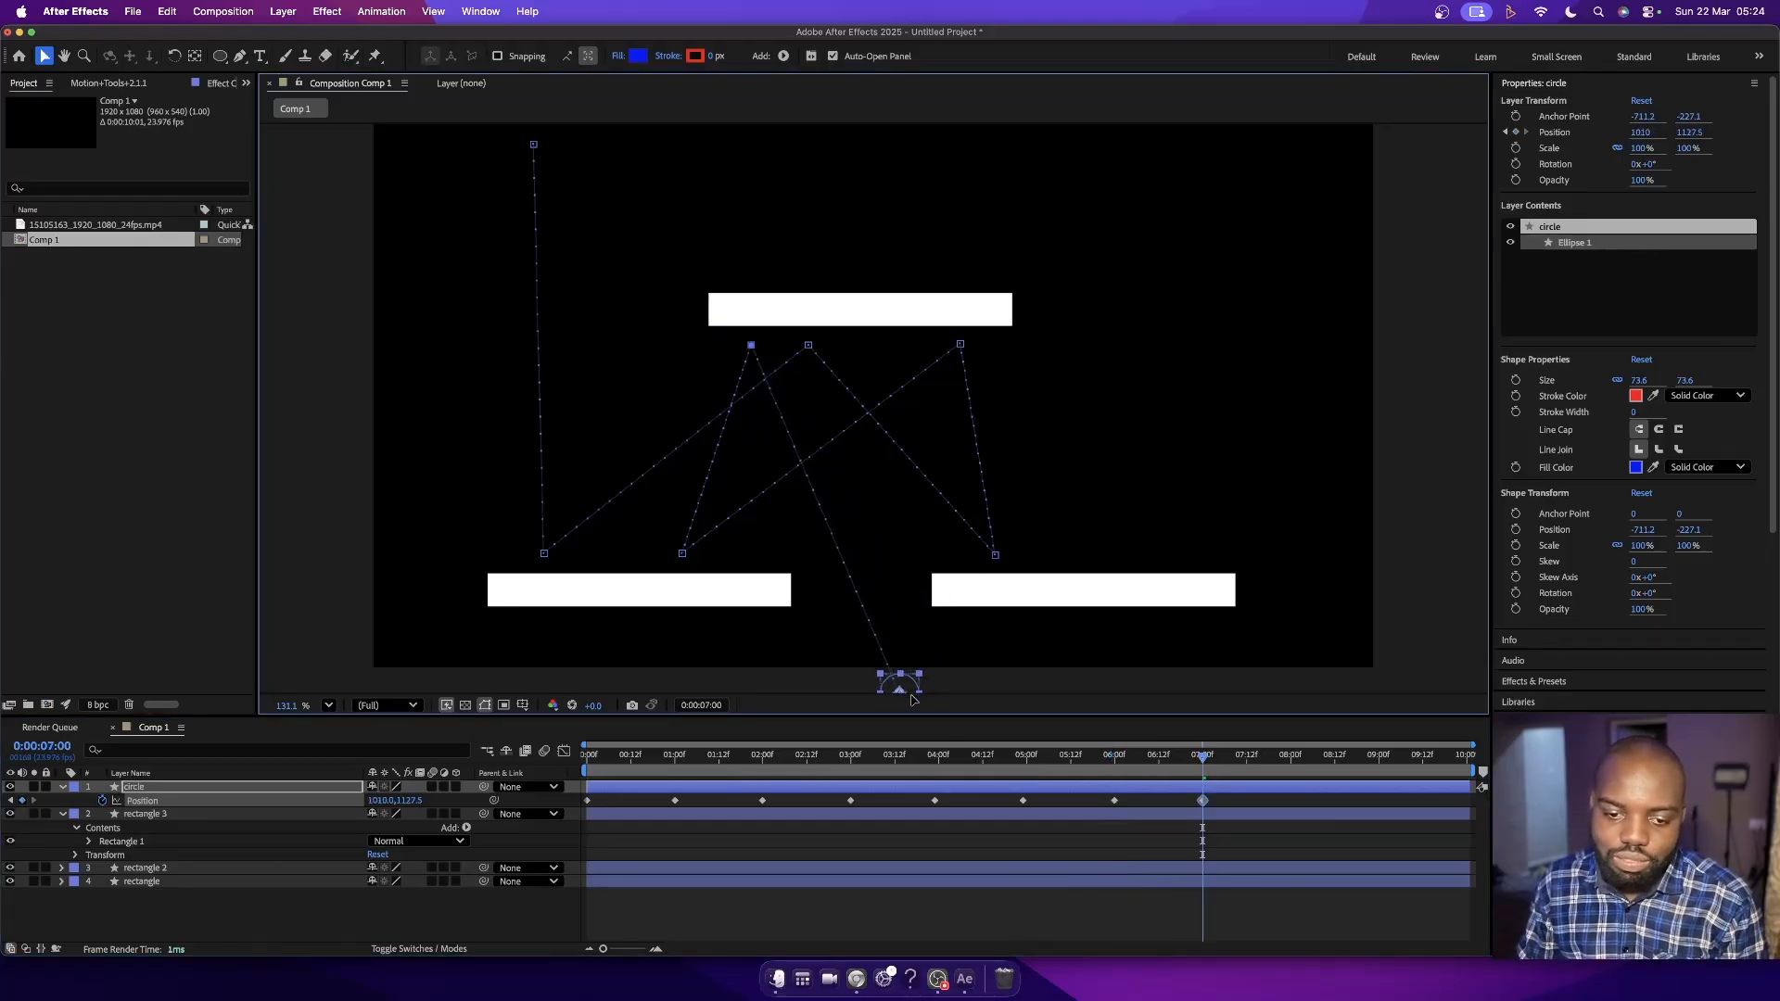
# - Preview the full bouncing animation past 7:00 and return the playhead to 0:00
pyautogui.moveTo(842, 766); pyautogui.dragTo(551, 770)
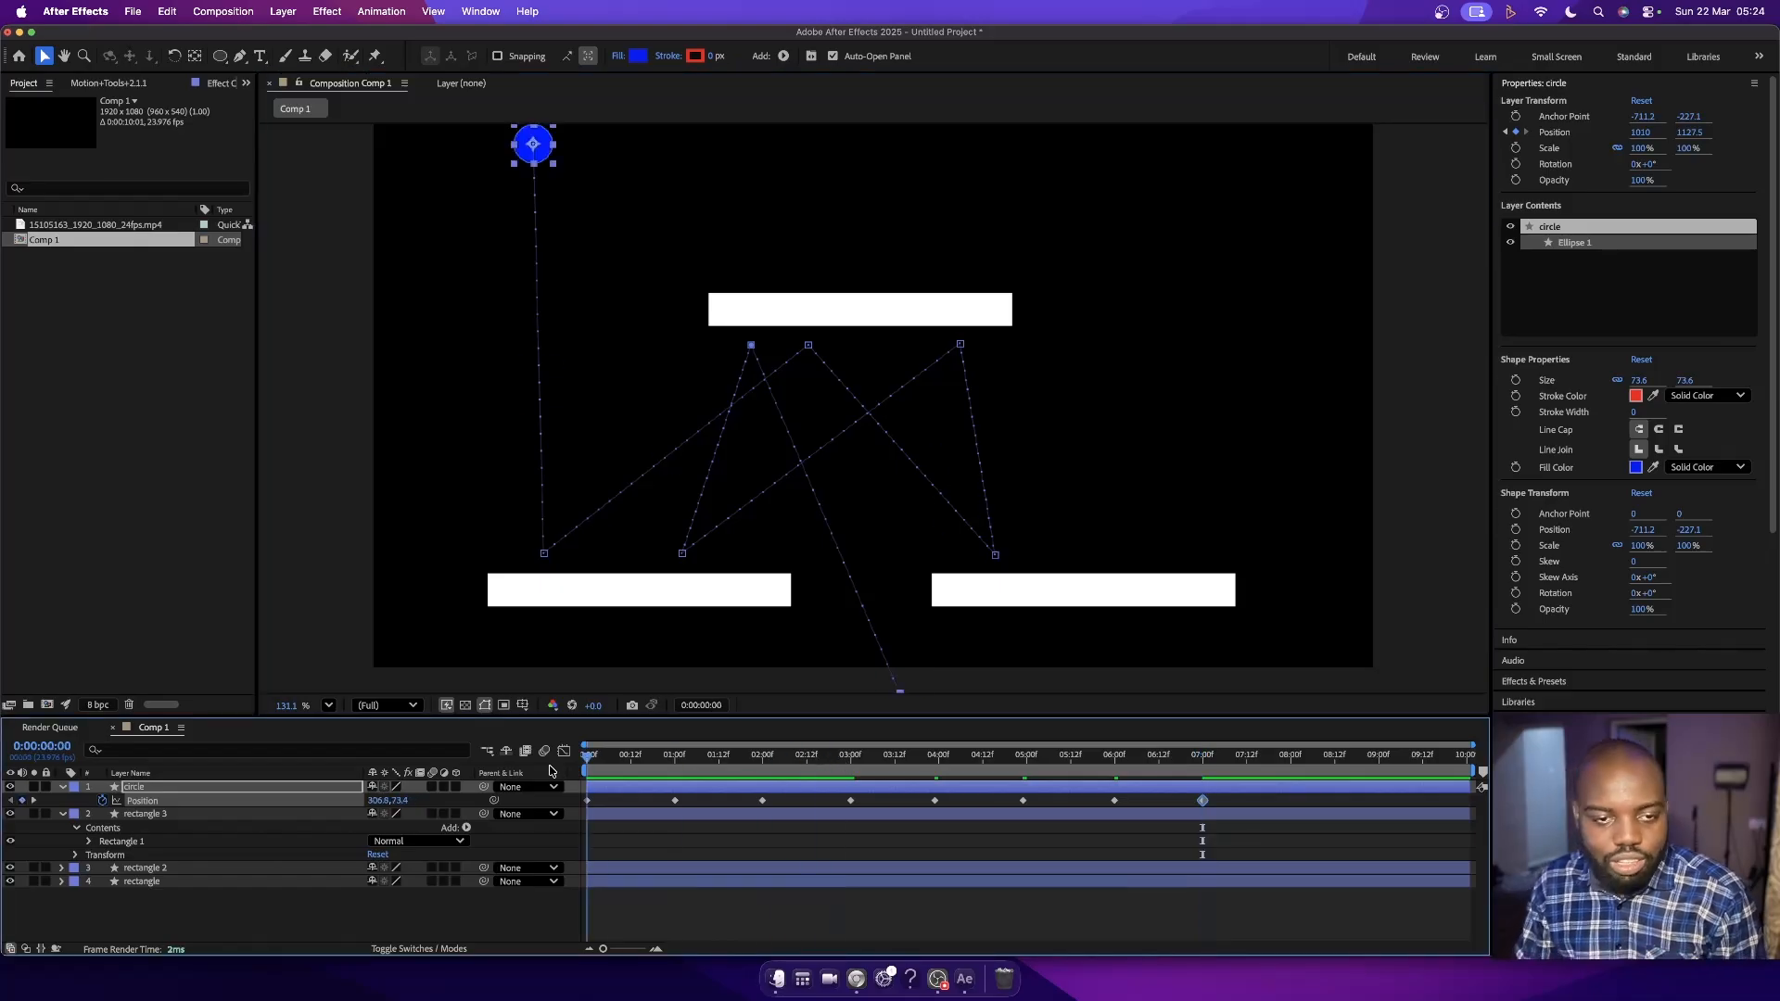
pyautogui.press('space')
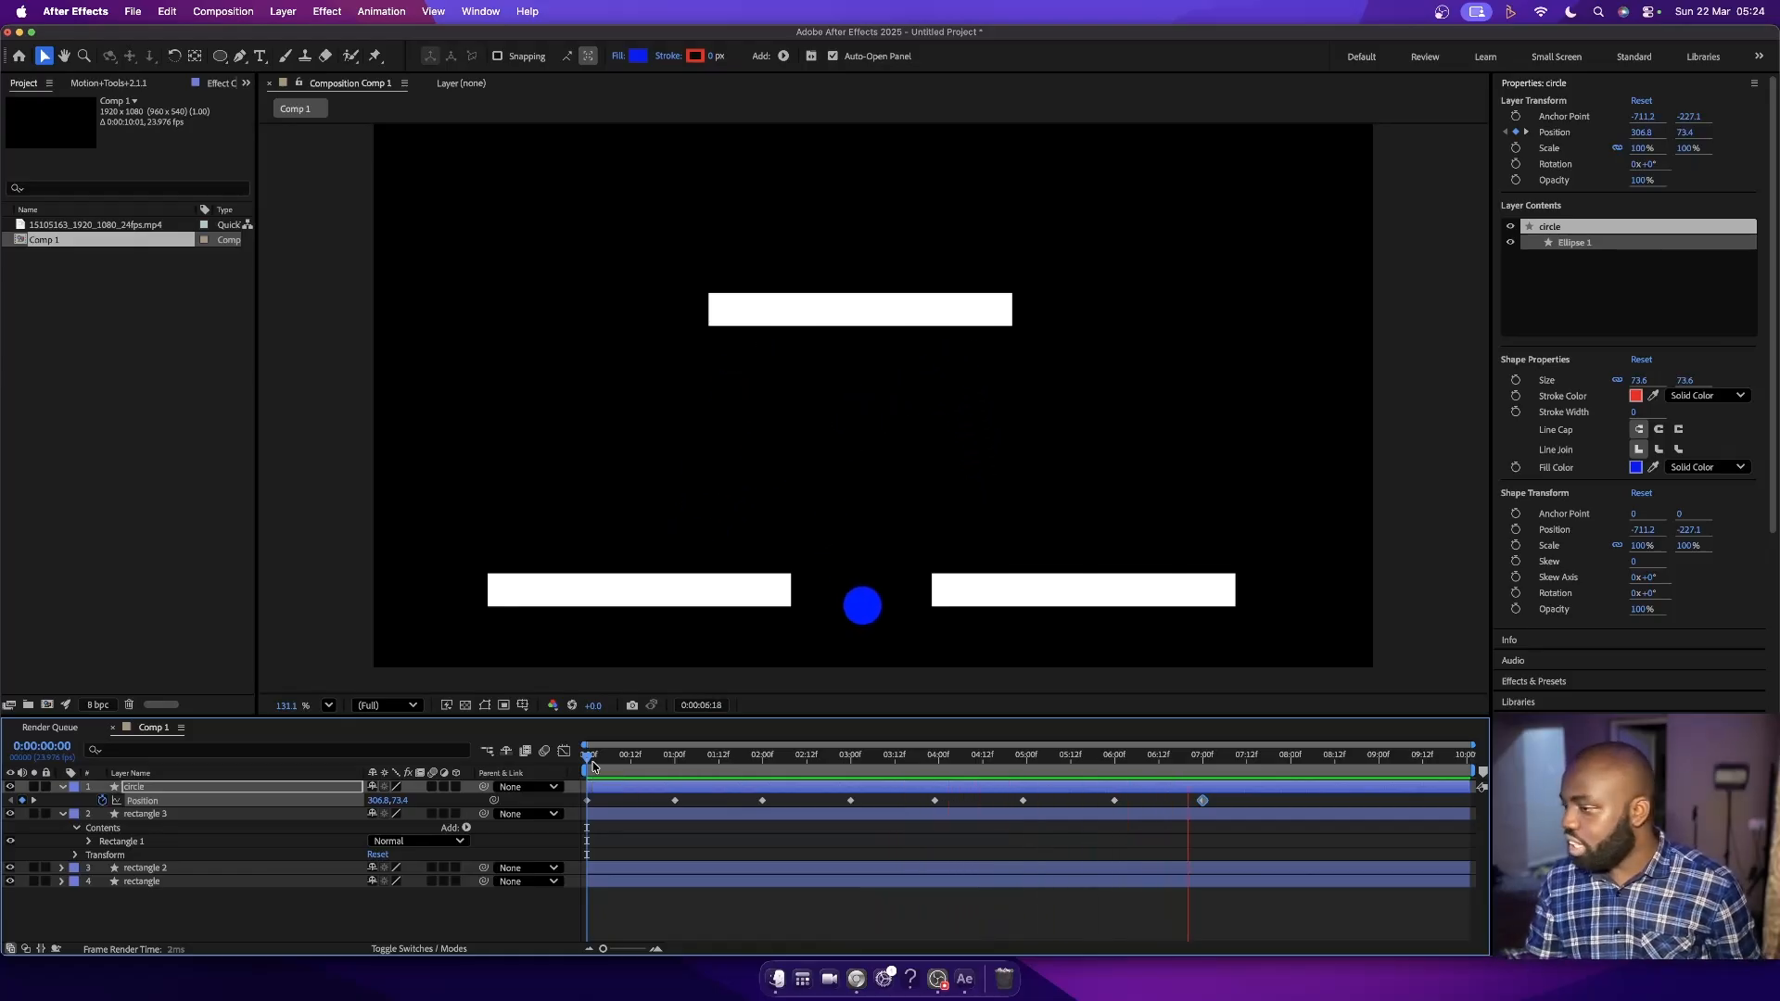
pyautogui.press('space')
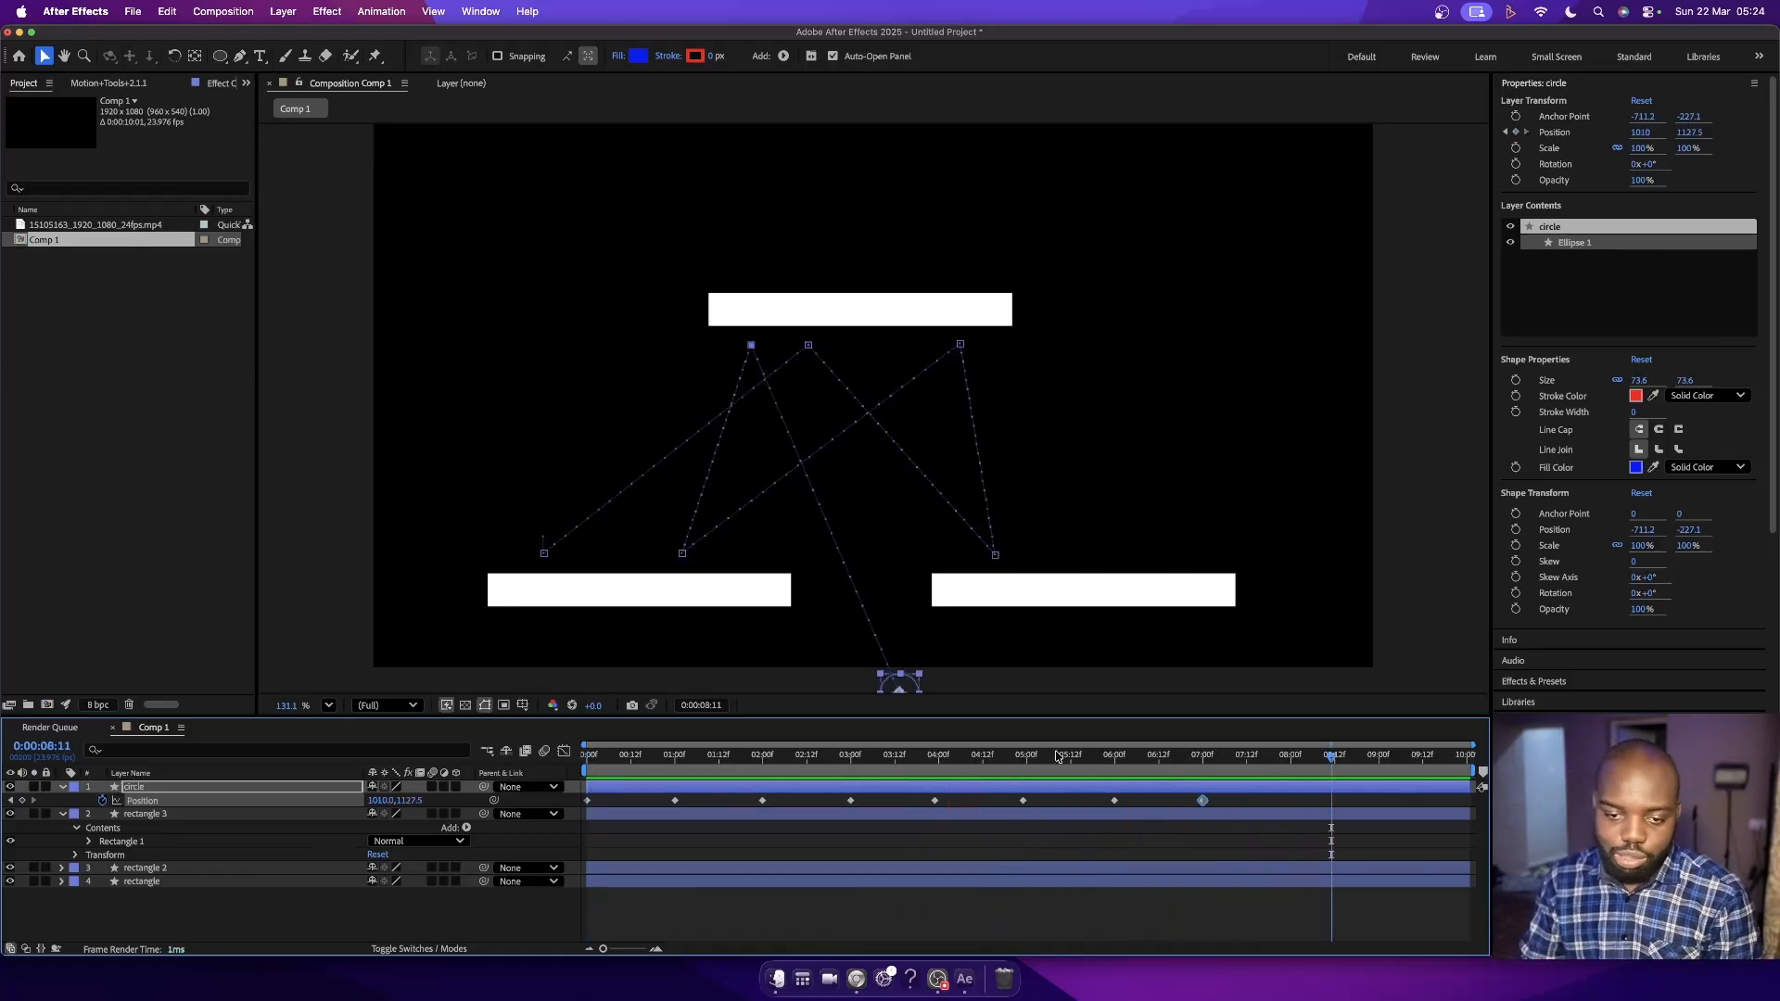
pyautogui.moveTo(1064, 761); pyautogui.dragTo(584, 761)
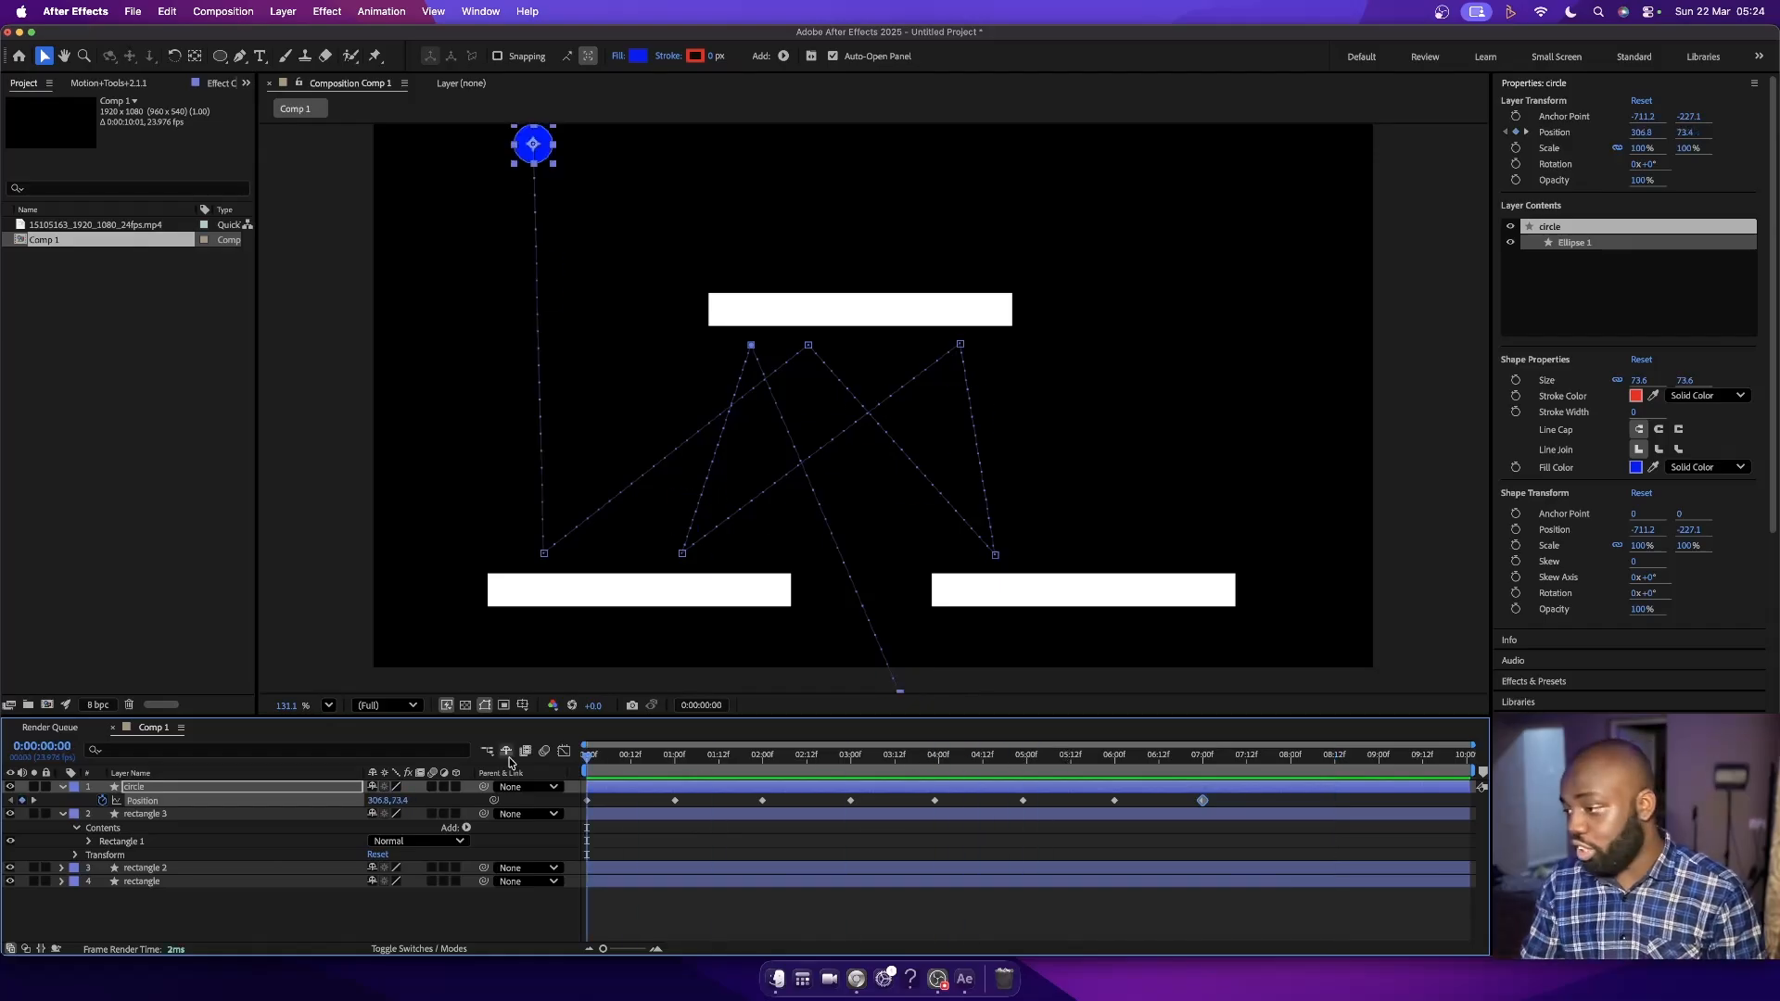
# - Preview the bouncing animation repeatedly from 0:00 to check how fast the circle makes its first drop
pyautogui.press('space')
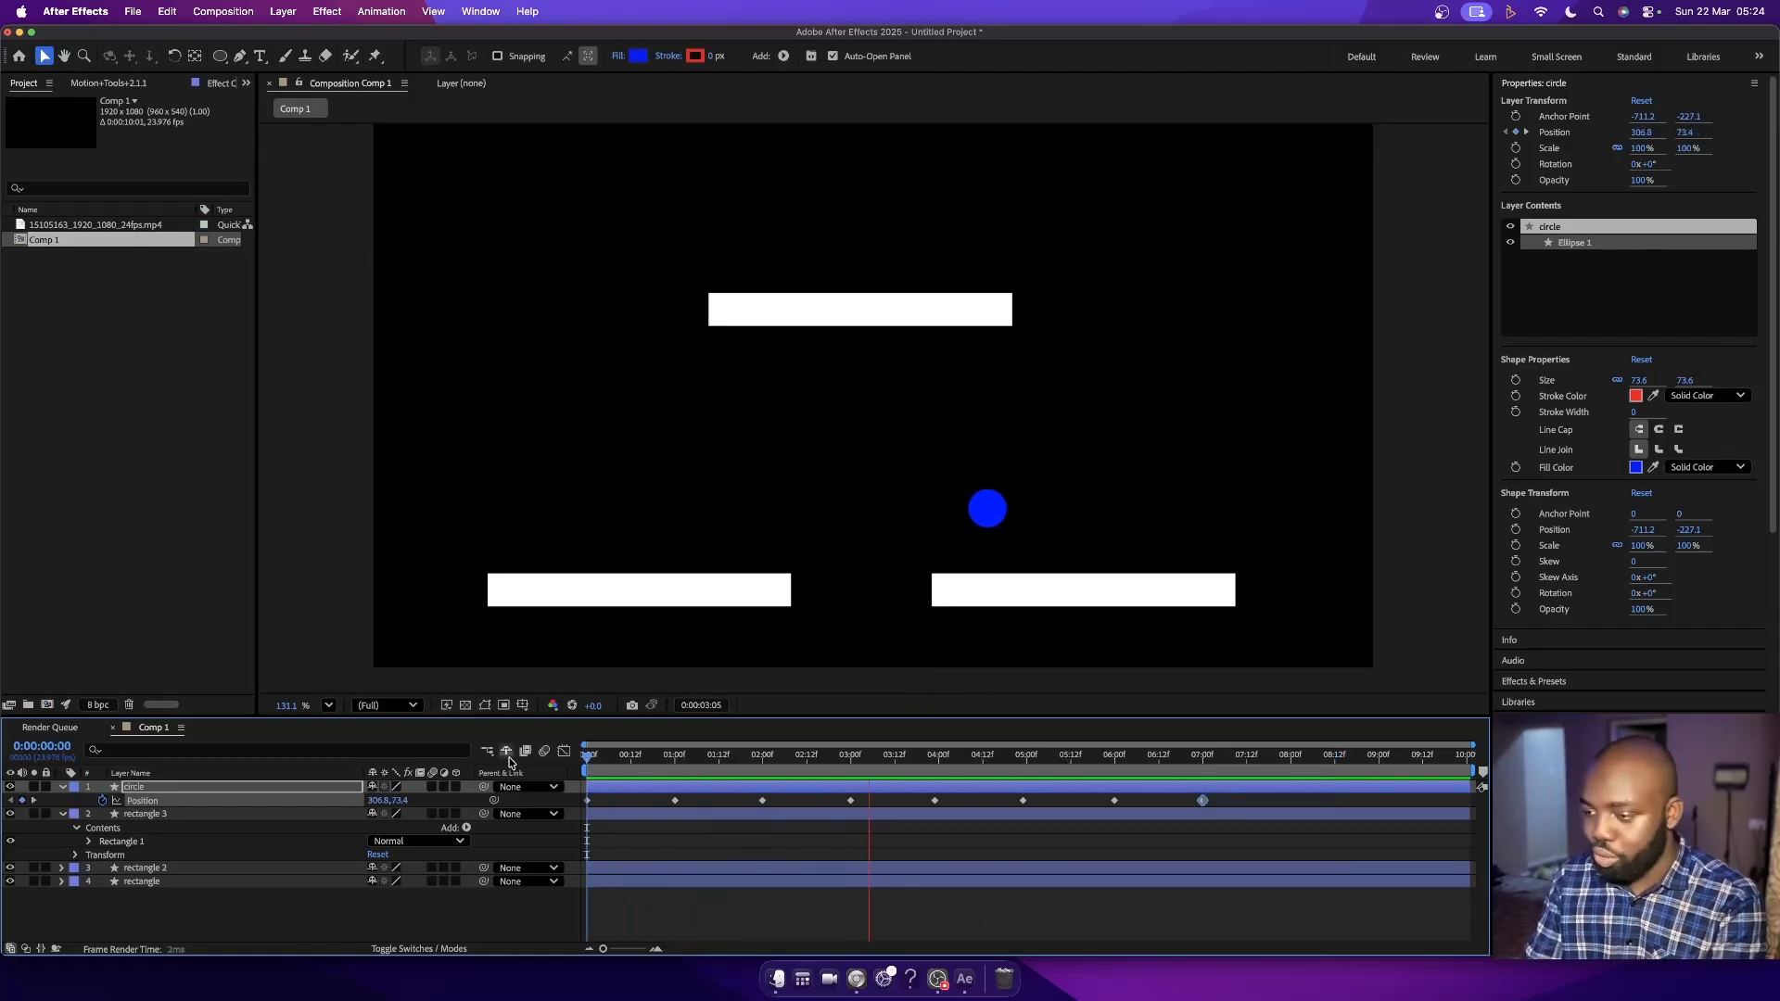
pyautogui.press('space')
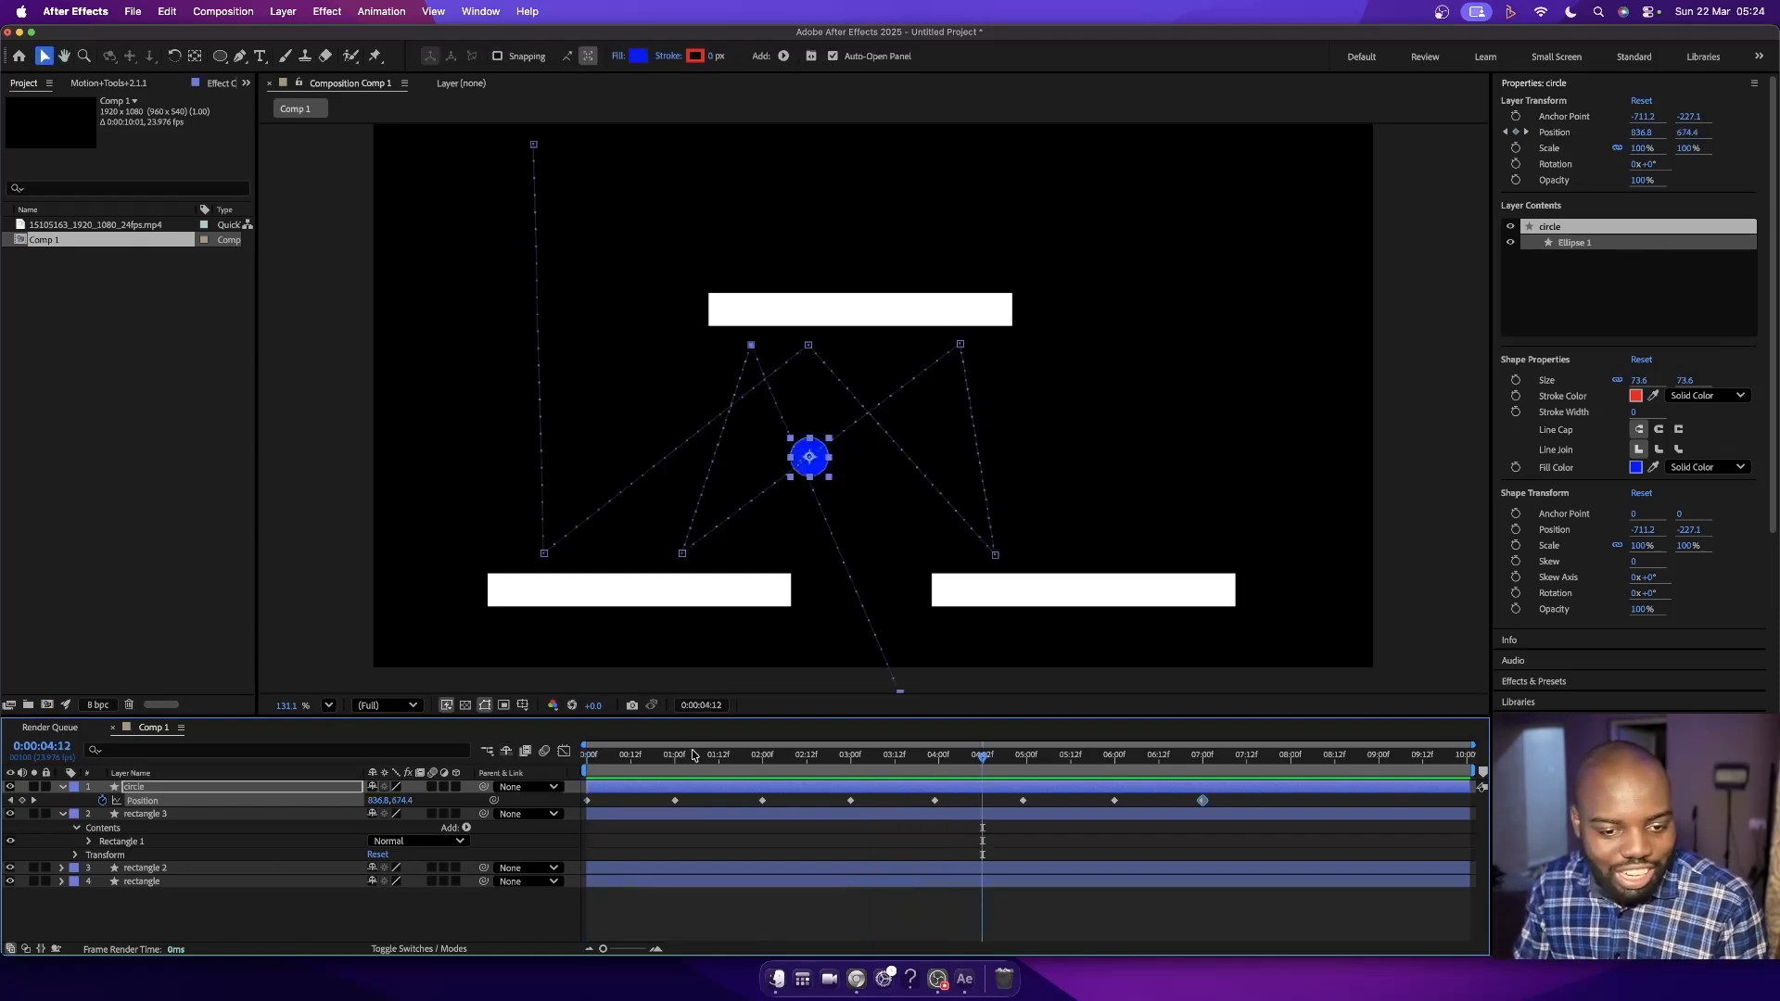
pyautogui.moveTo(680, 760); pyautogui.dragTo(547, 777)
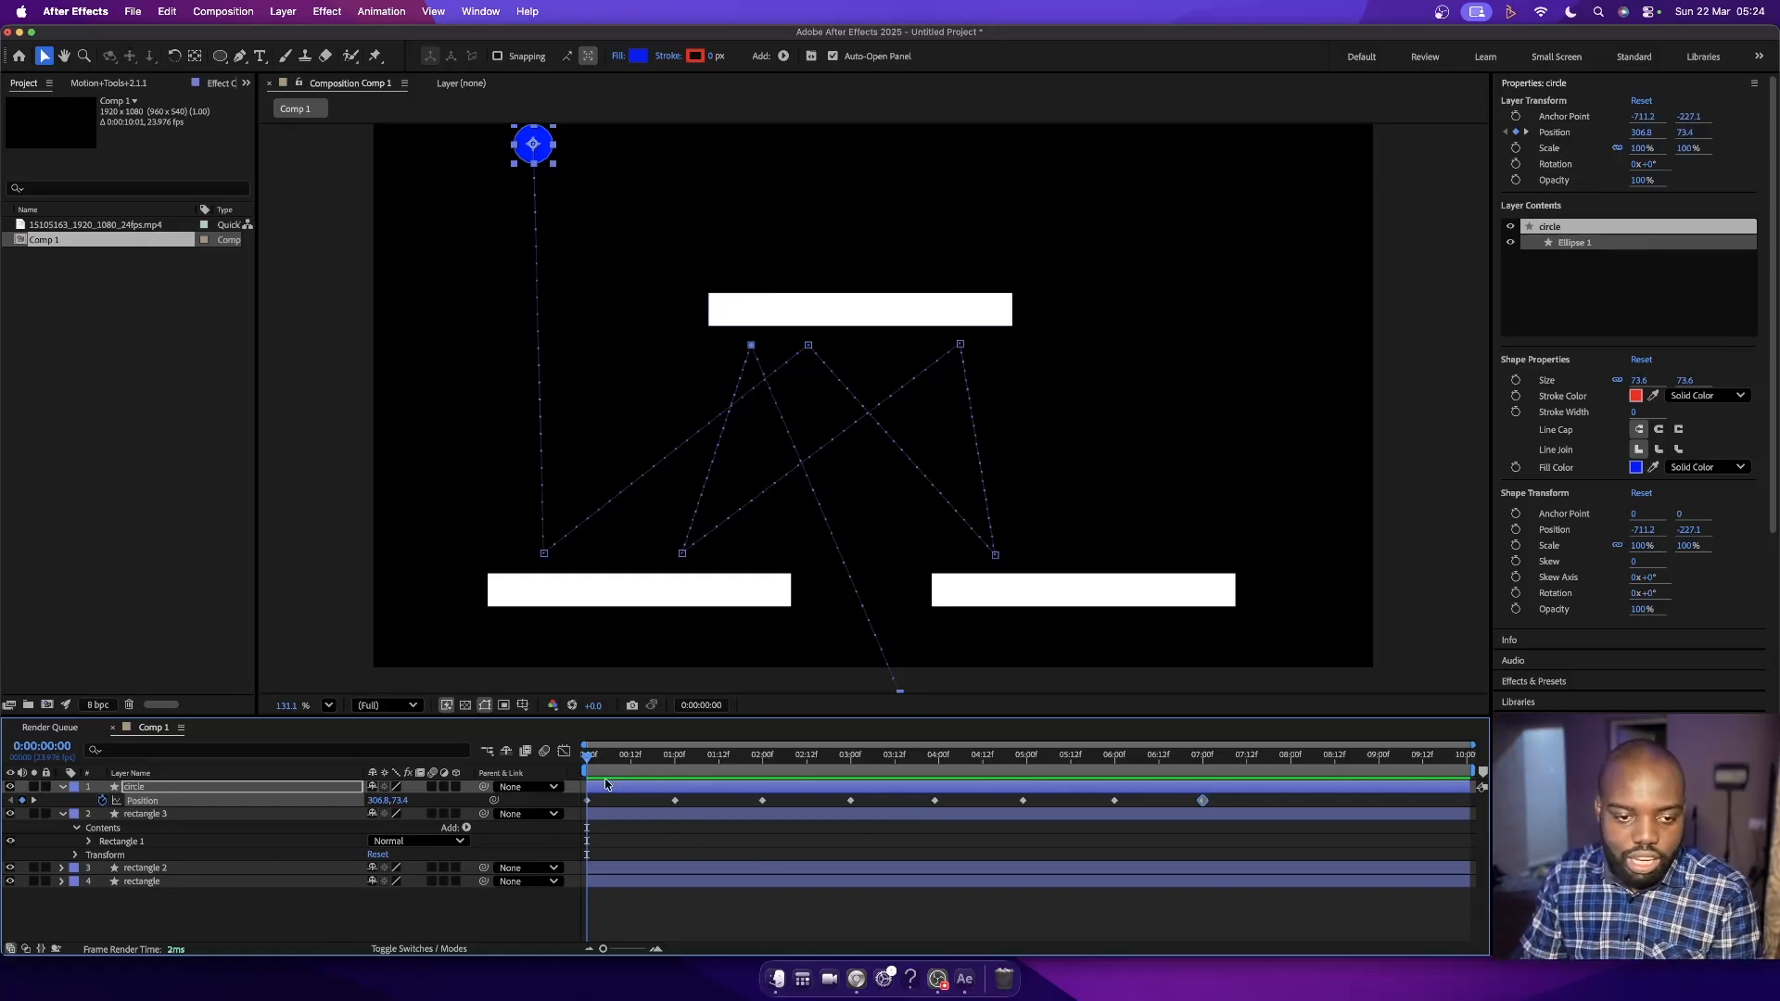
pyautogui.press('space')
pyautogui.press('space')
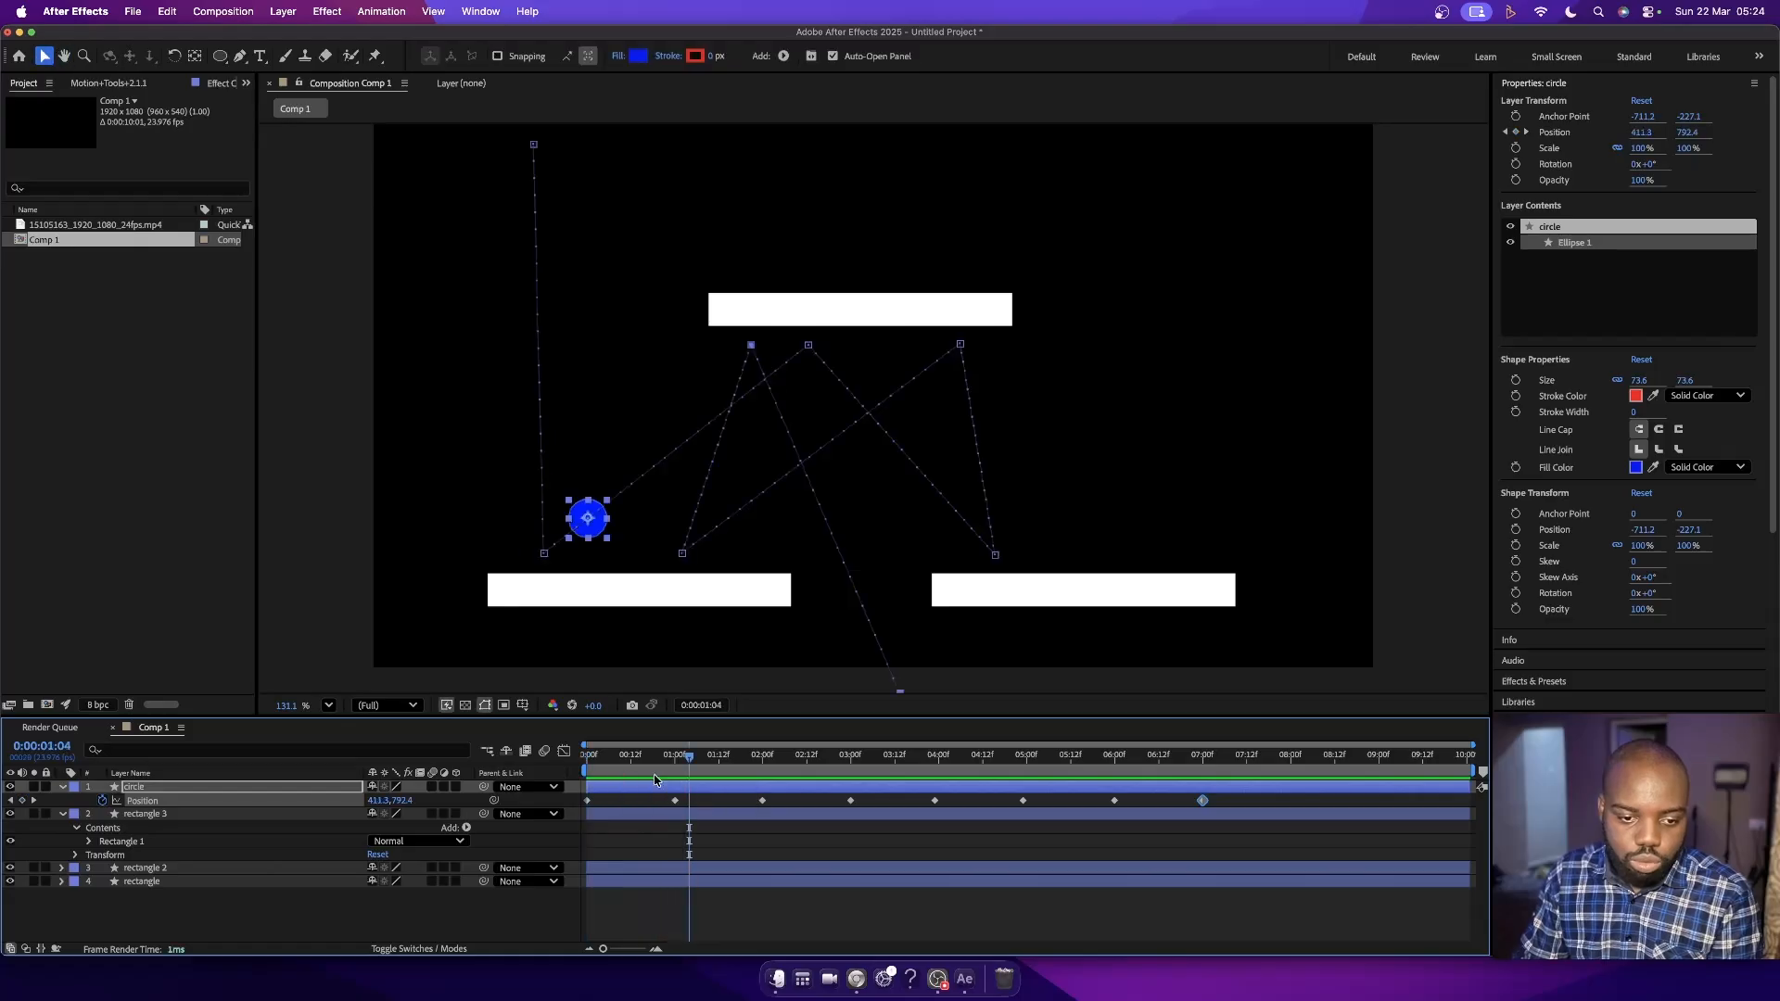
pyautogui.moveTo(654, 779); pyautogui.dragTo(588, 764)
pyautogui.press('space')
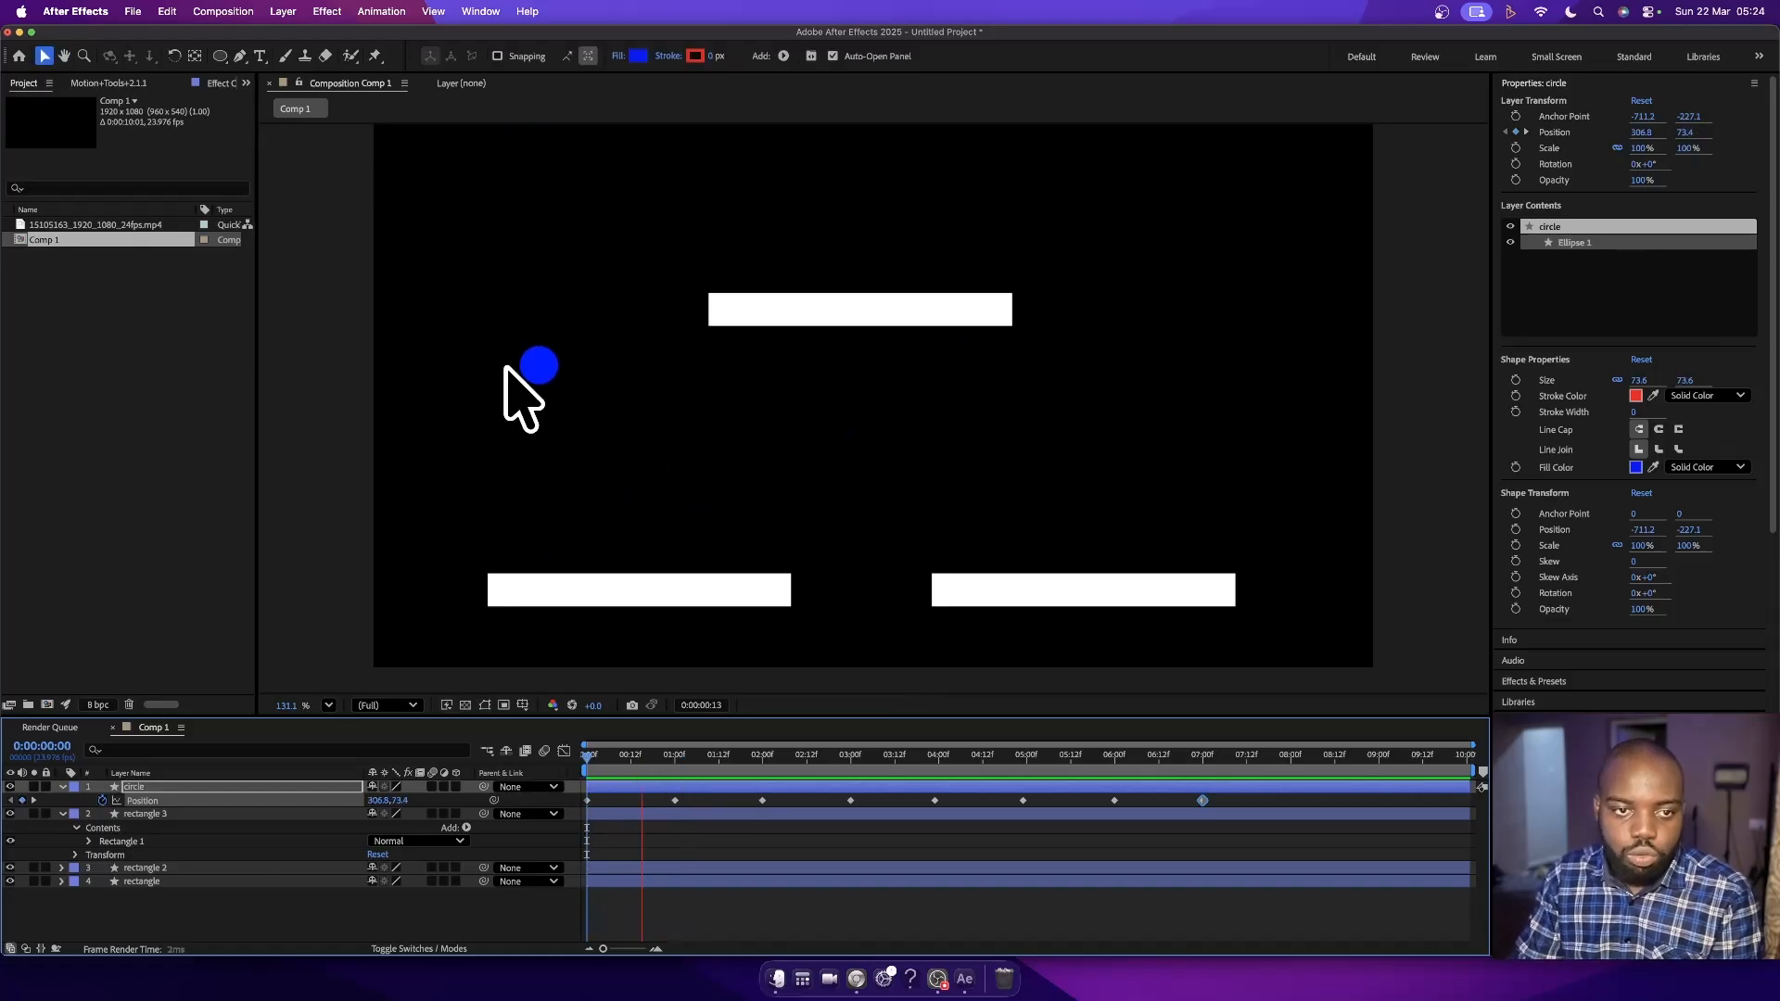
pyautogui.press('space')
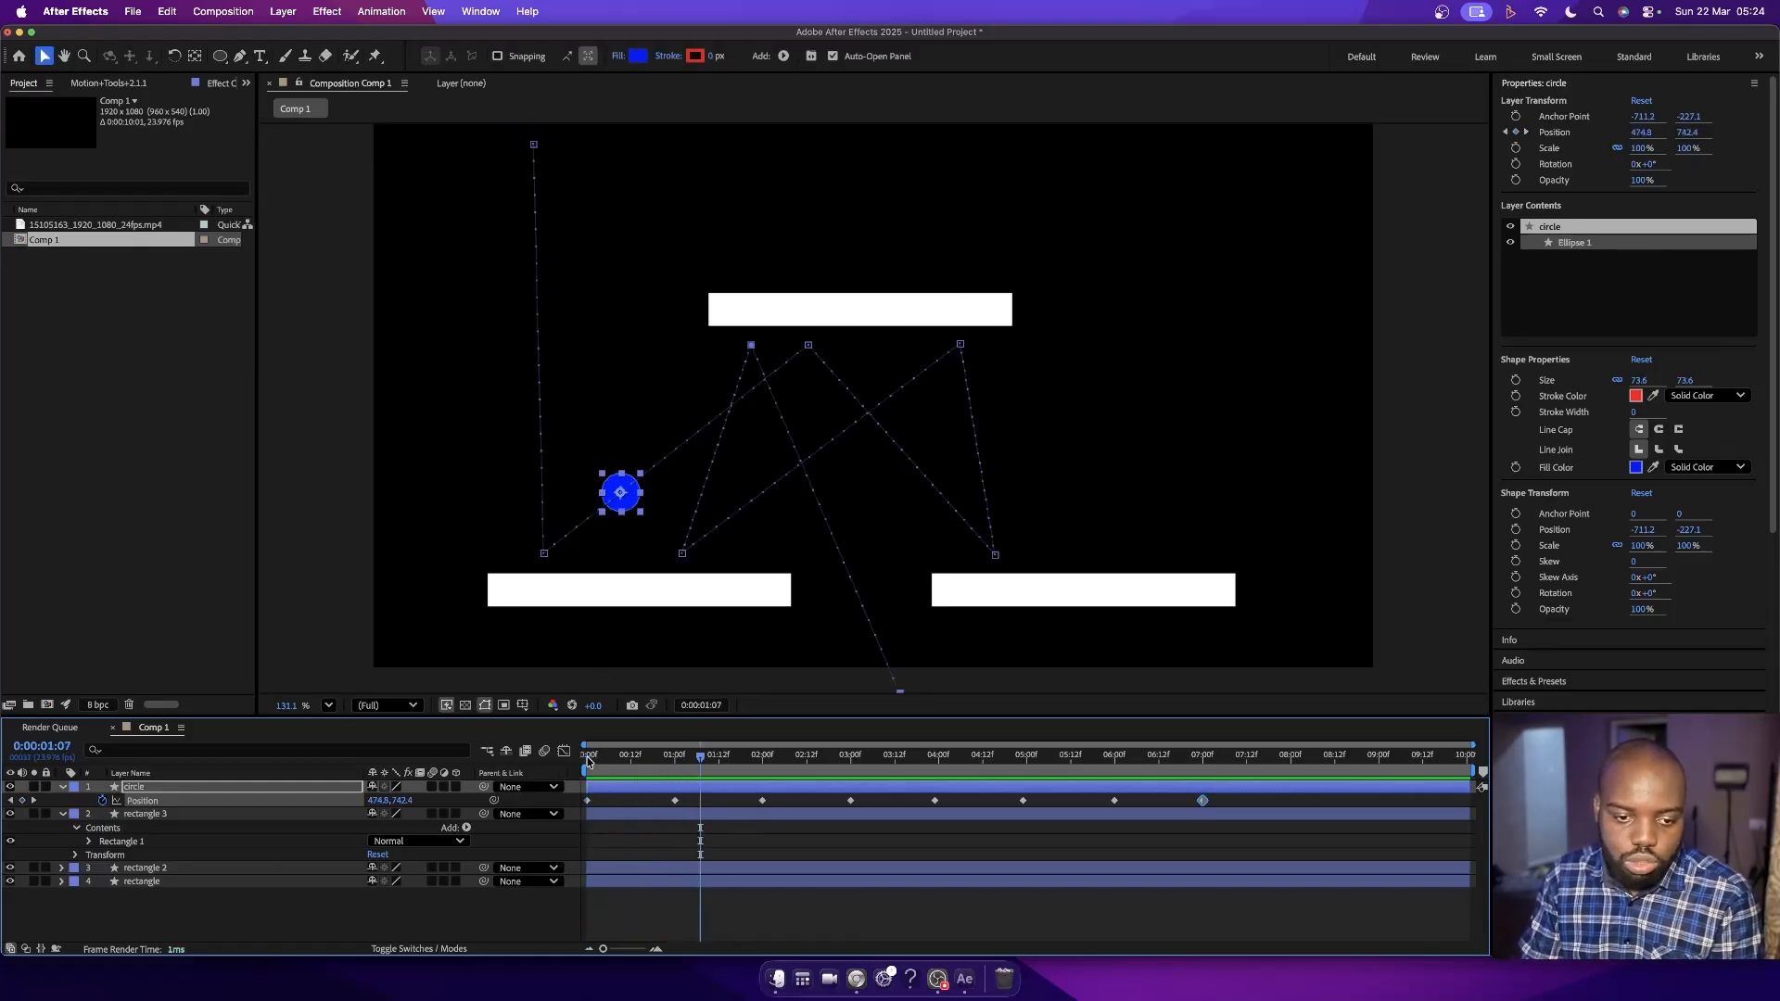
# - Move the circle's second Position keyframe to 0:12 and preview the faster first drop from 0:00
pyautogui.moveTo(588, 762); pyautogui.dragTo(633, 805)
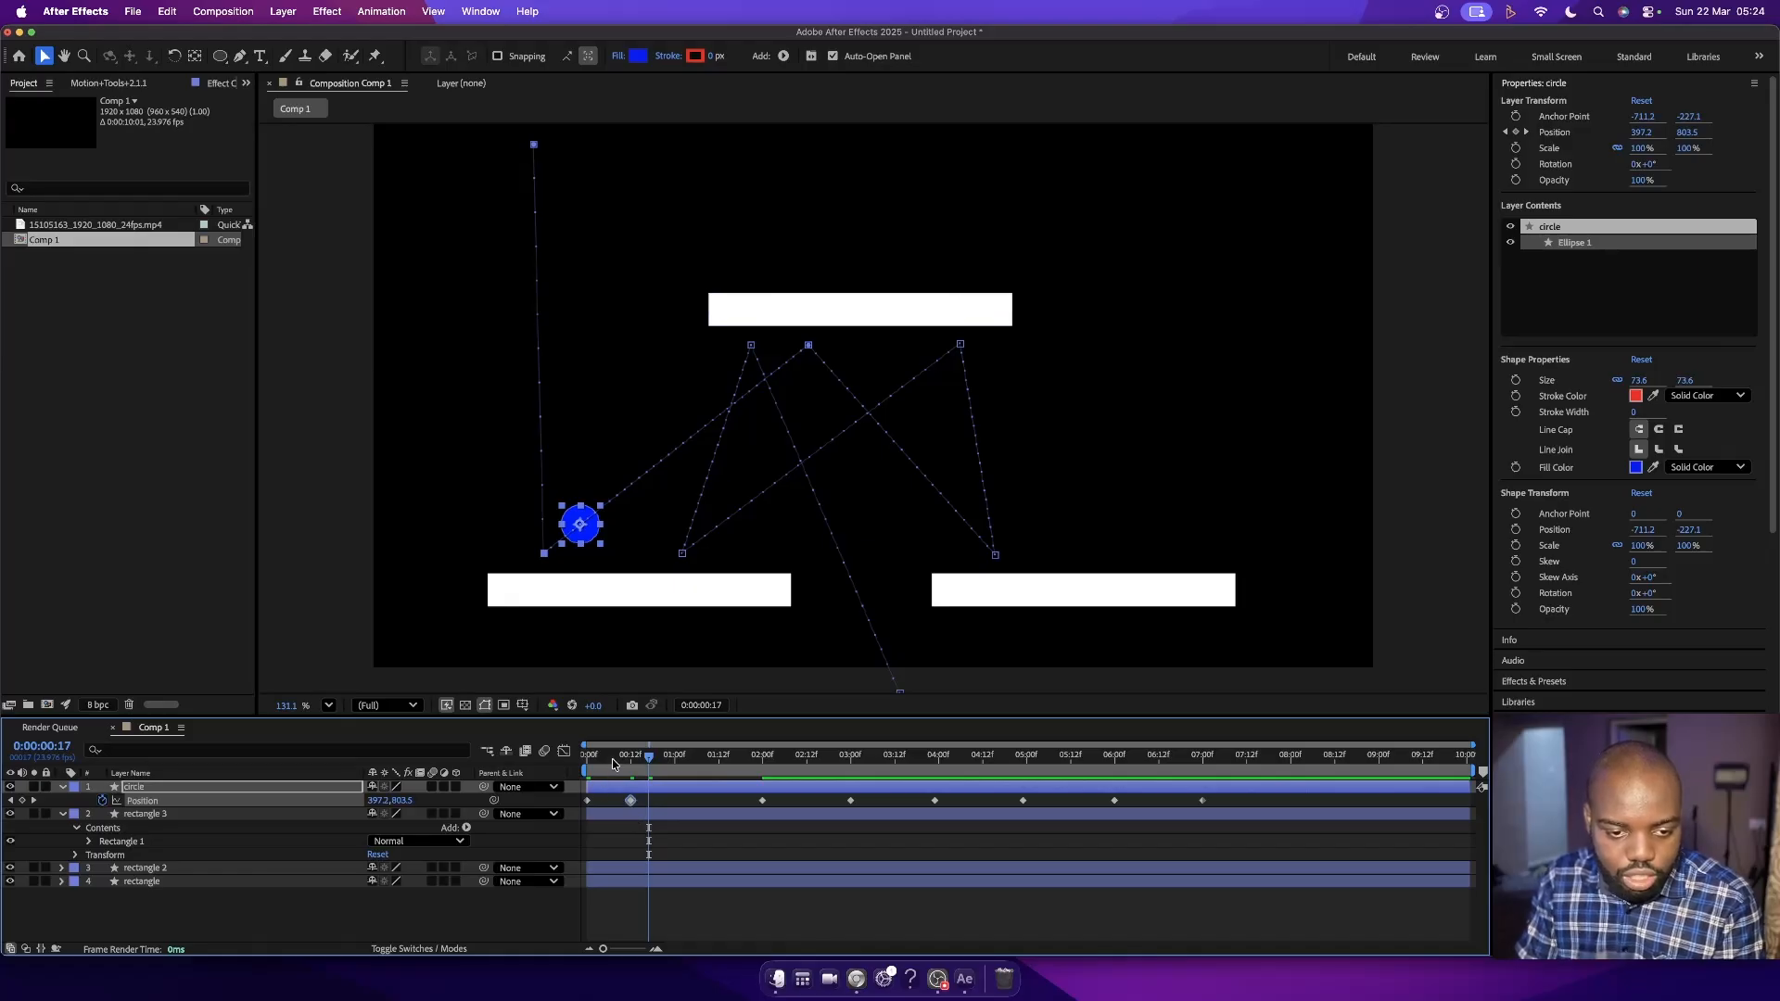
pyautogui.moveTo(611, 761); pyautogui.dragTo(558, 784)
pyautogui.press('space')
pyautogui.press('space')
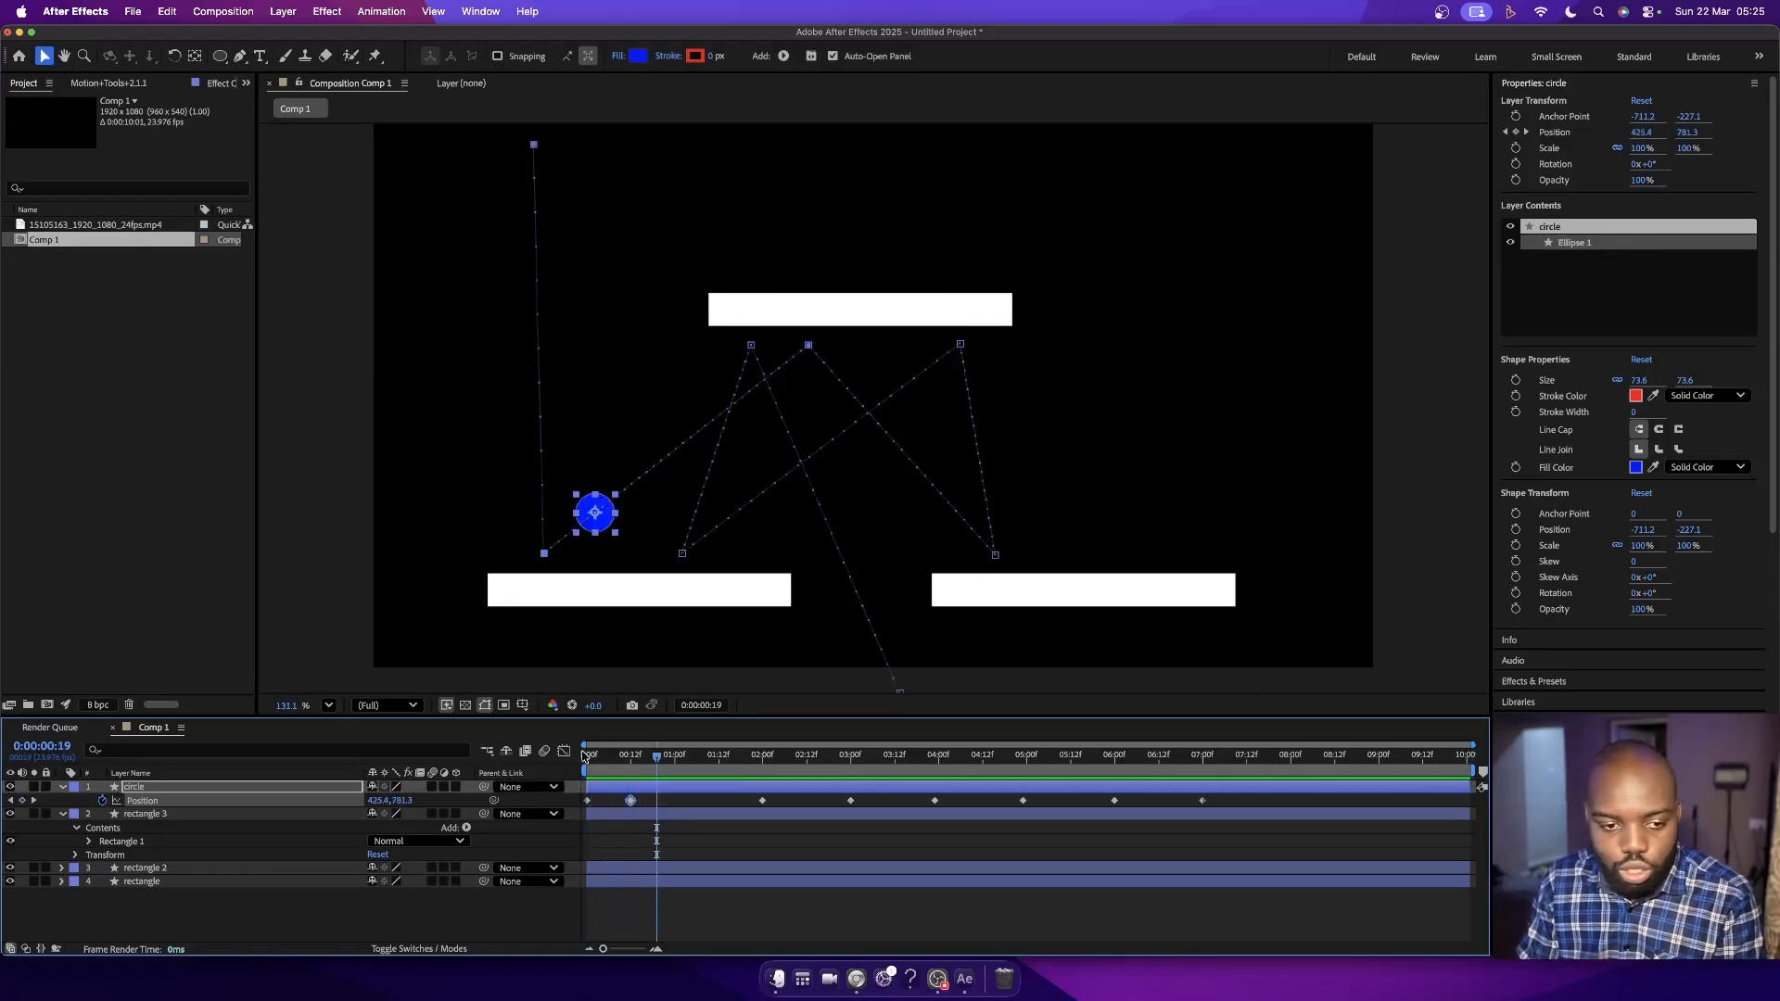
pyautogui.moveTo(622, 759); pyautogui.dragTo(549, 772)
pyautogui.press('space')
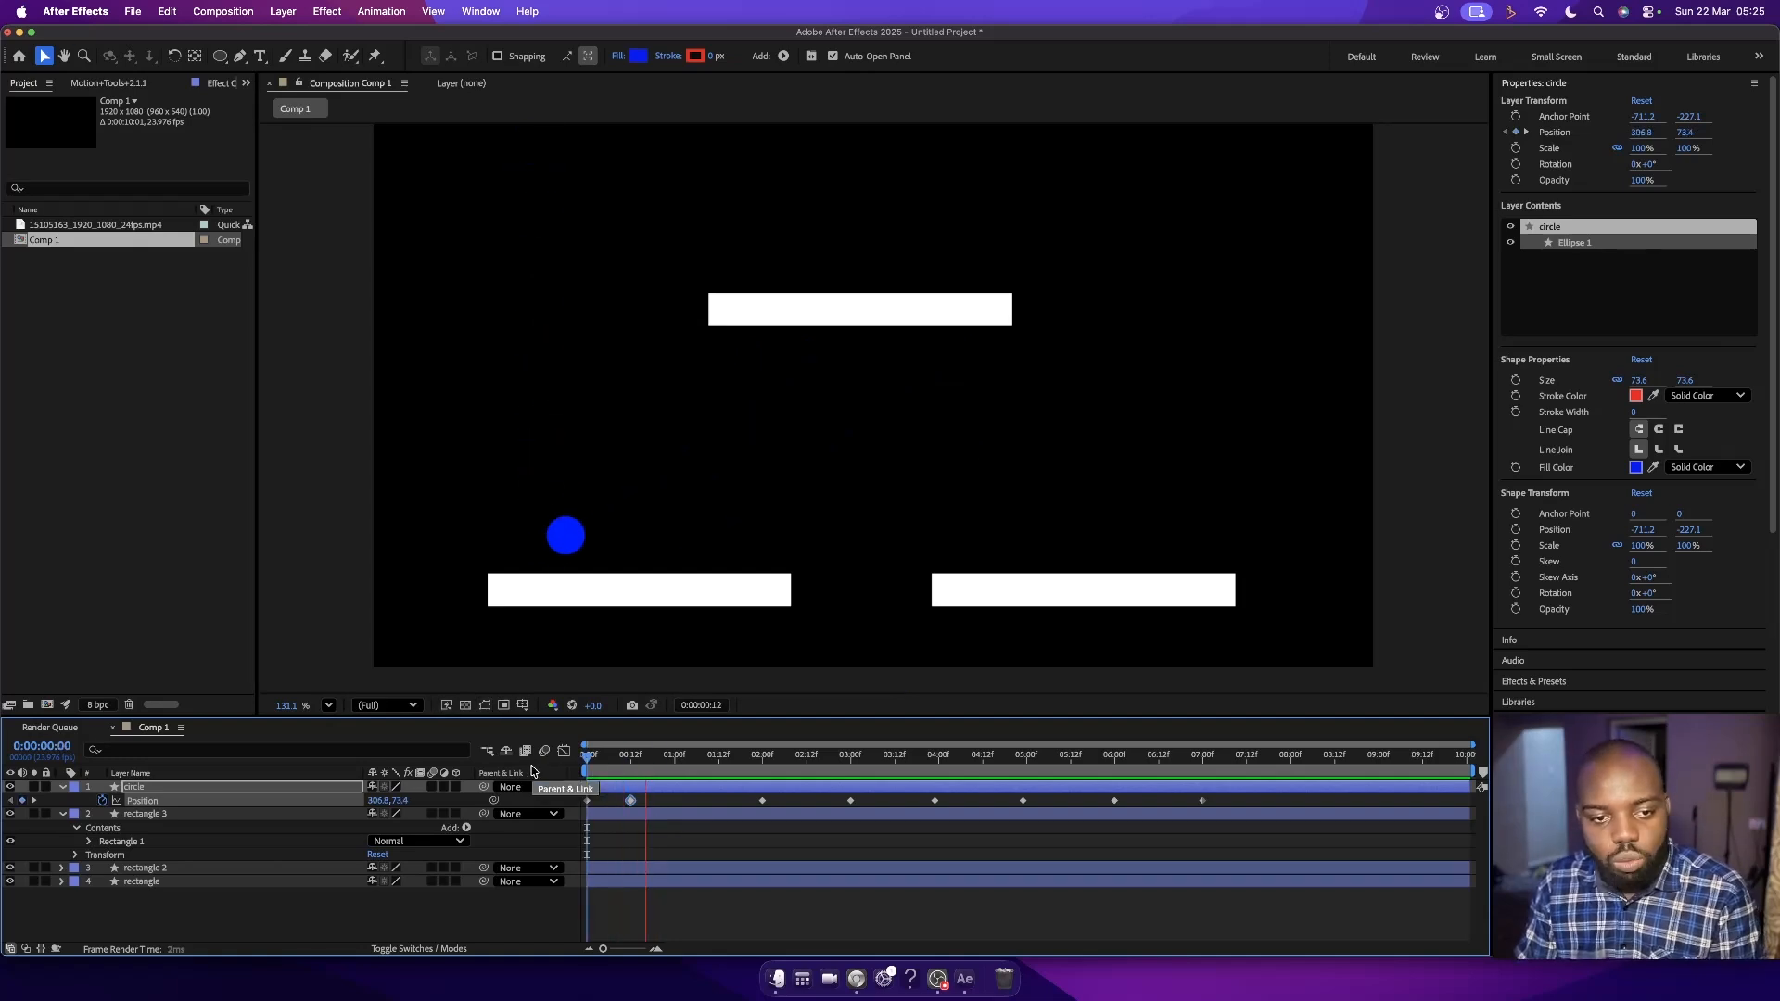
pyautogui.press('space')
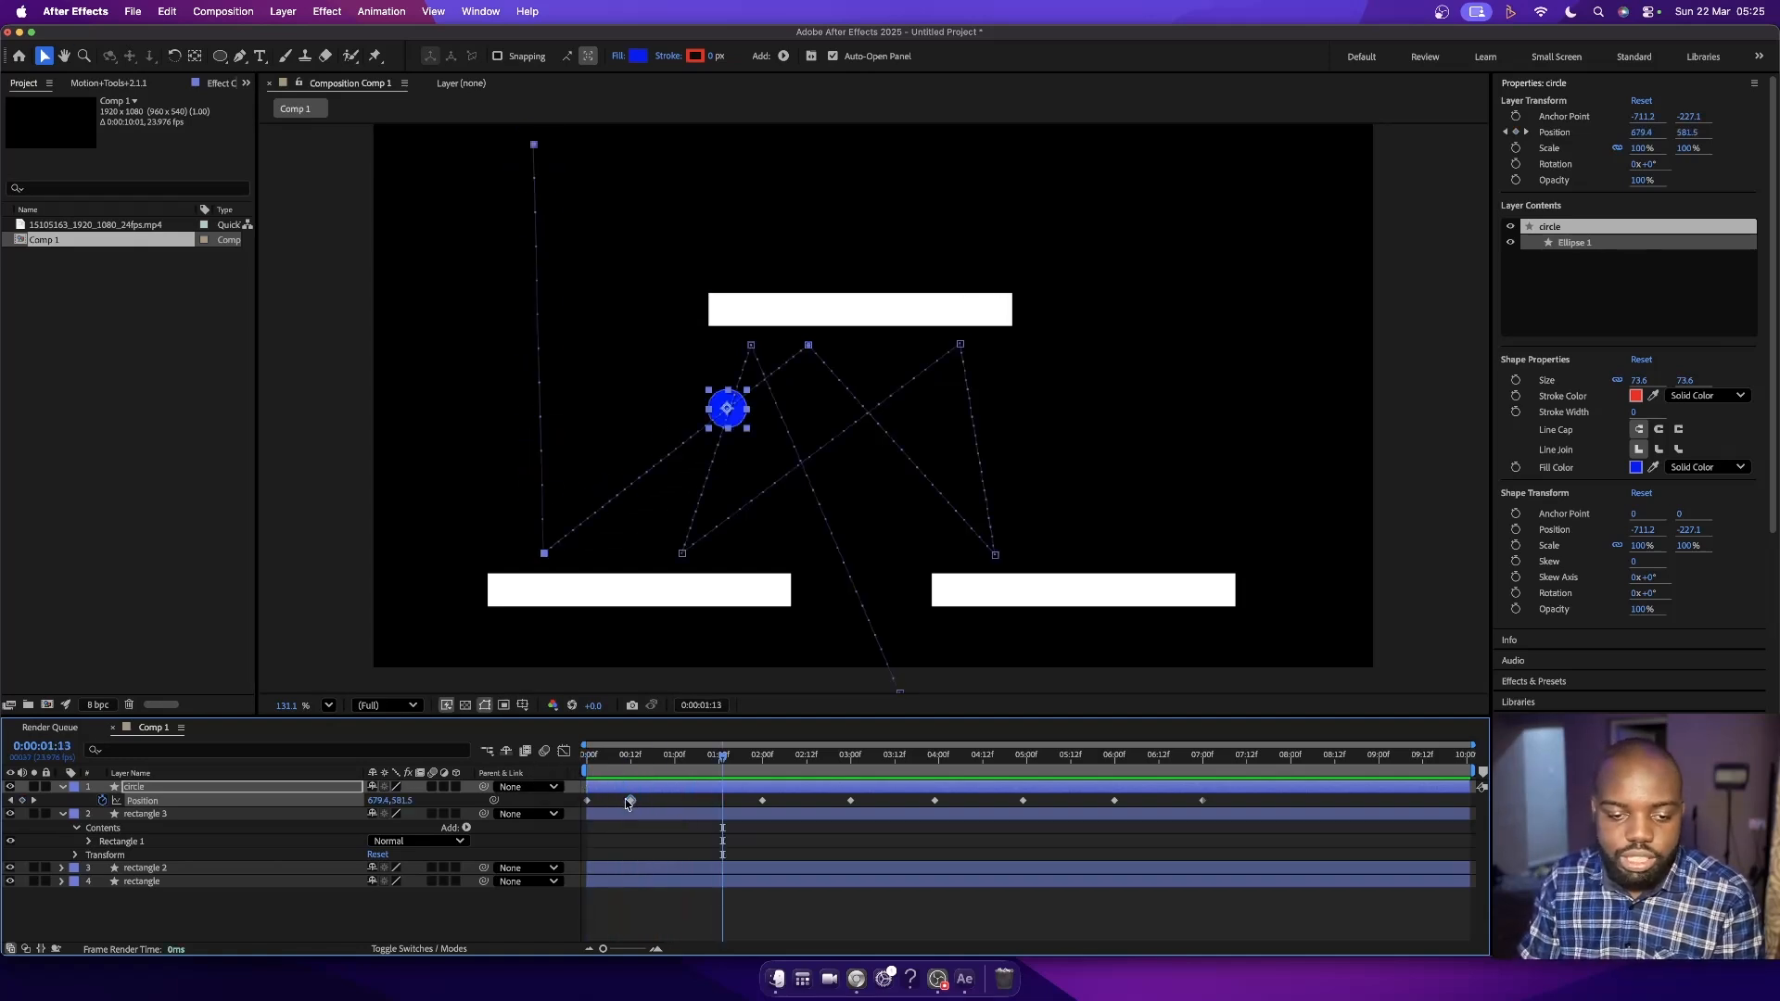
pyautogui.moveTo(613, 762); pyautogui.dragTo(562, 775)
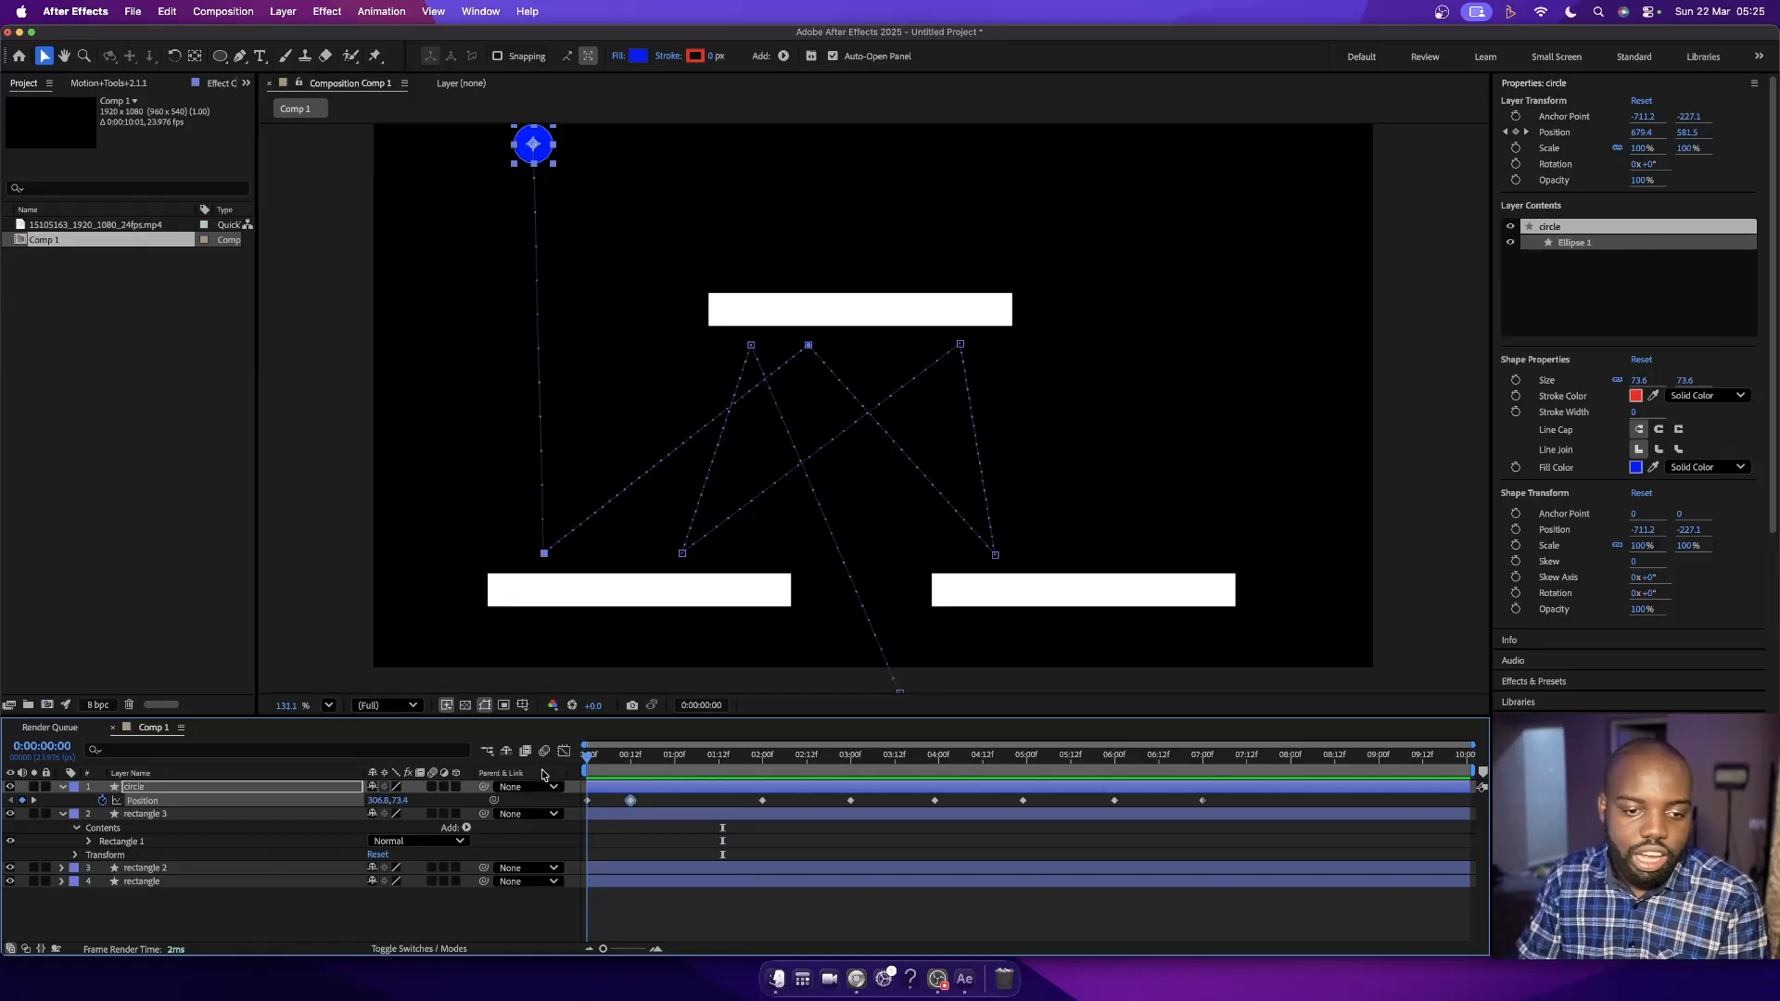
pyautogui.press('space')
pyautogui.press('space')
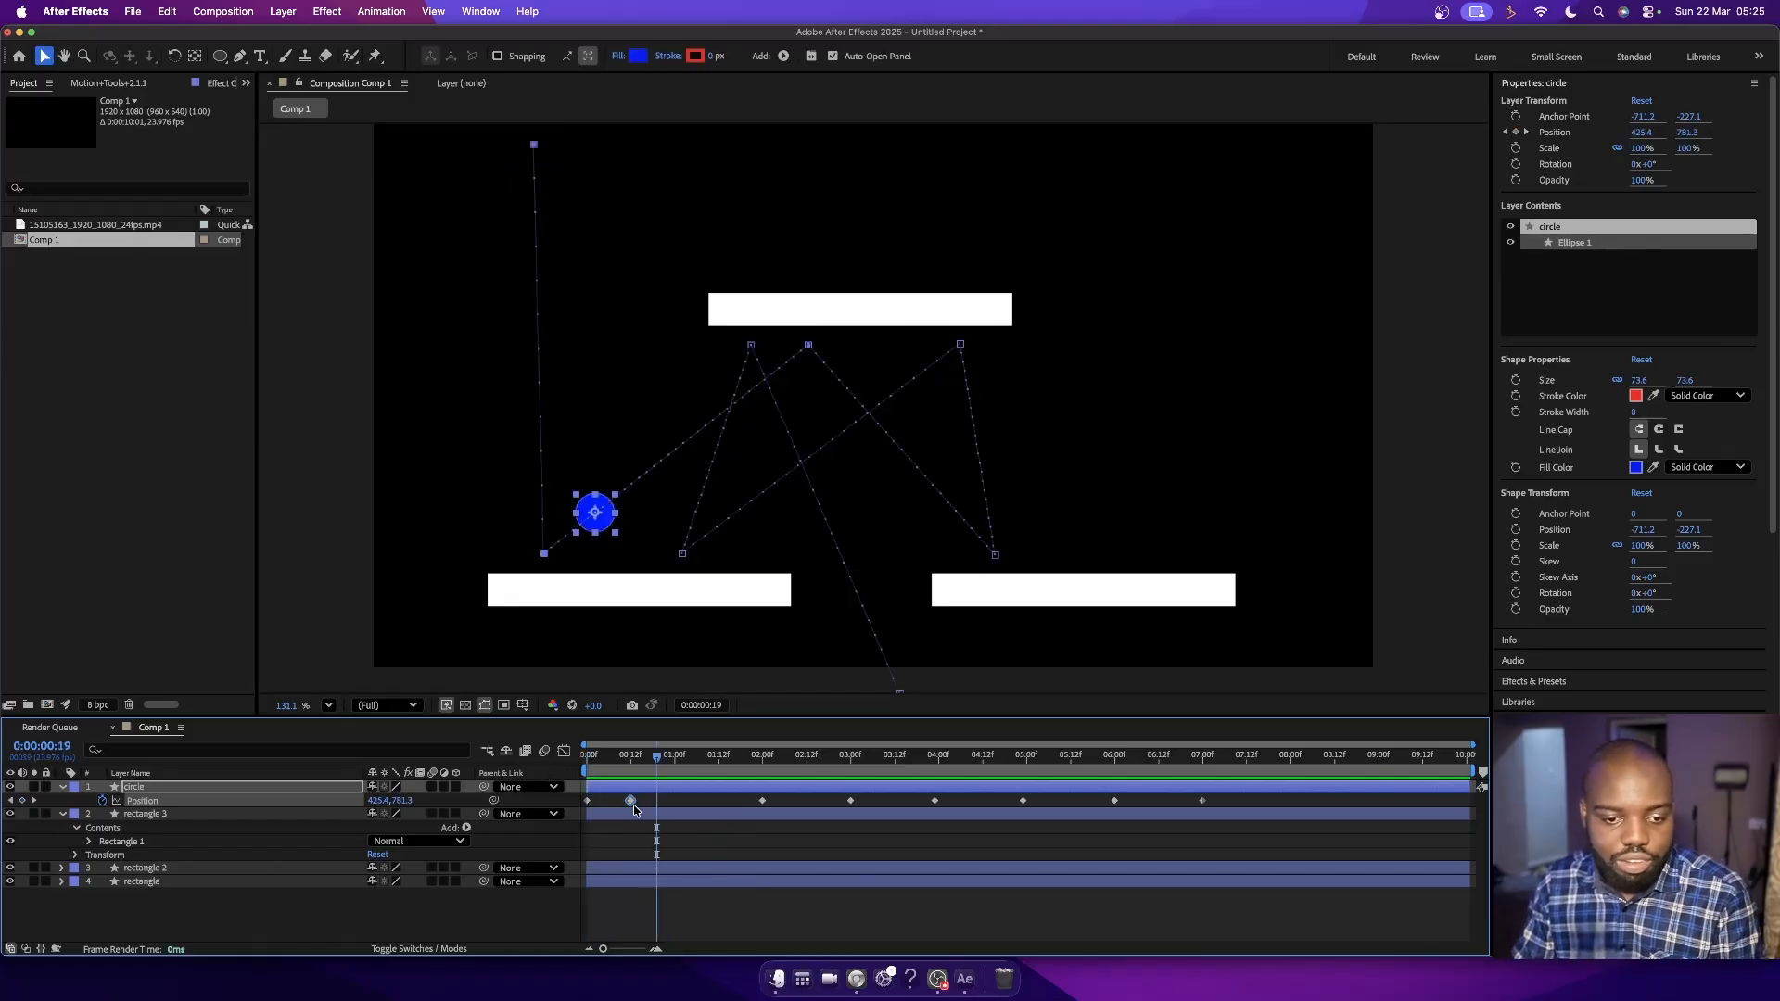
# - Move the circle's second Position keyframe to about 0:18 and preview the motion from 0:00
pyautogui.moveTo(632, 802); pyautogui.dragTo(524, 775)
pyautogui.press('space')
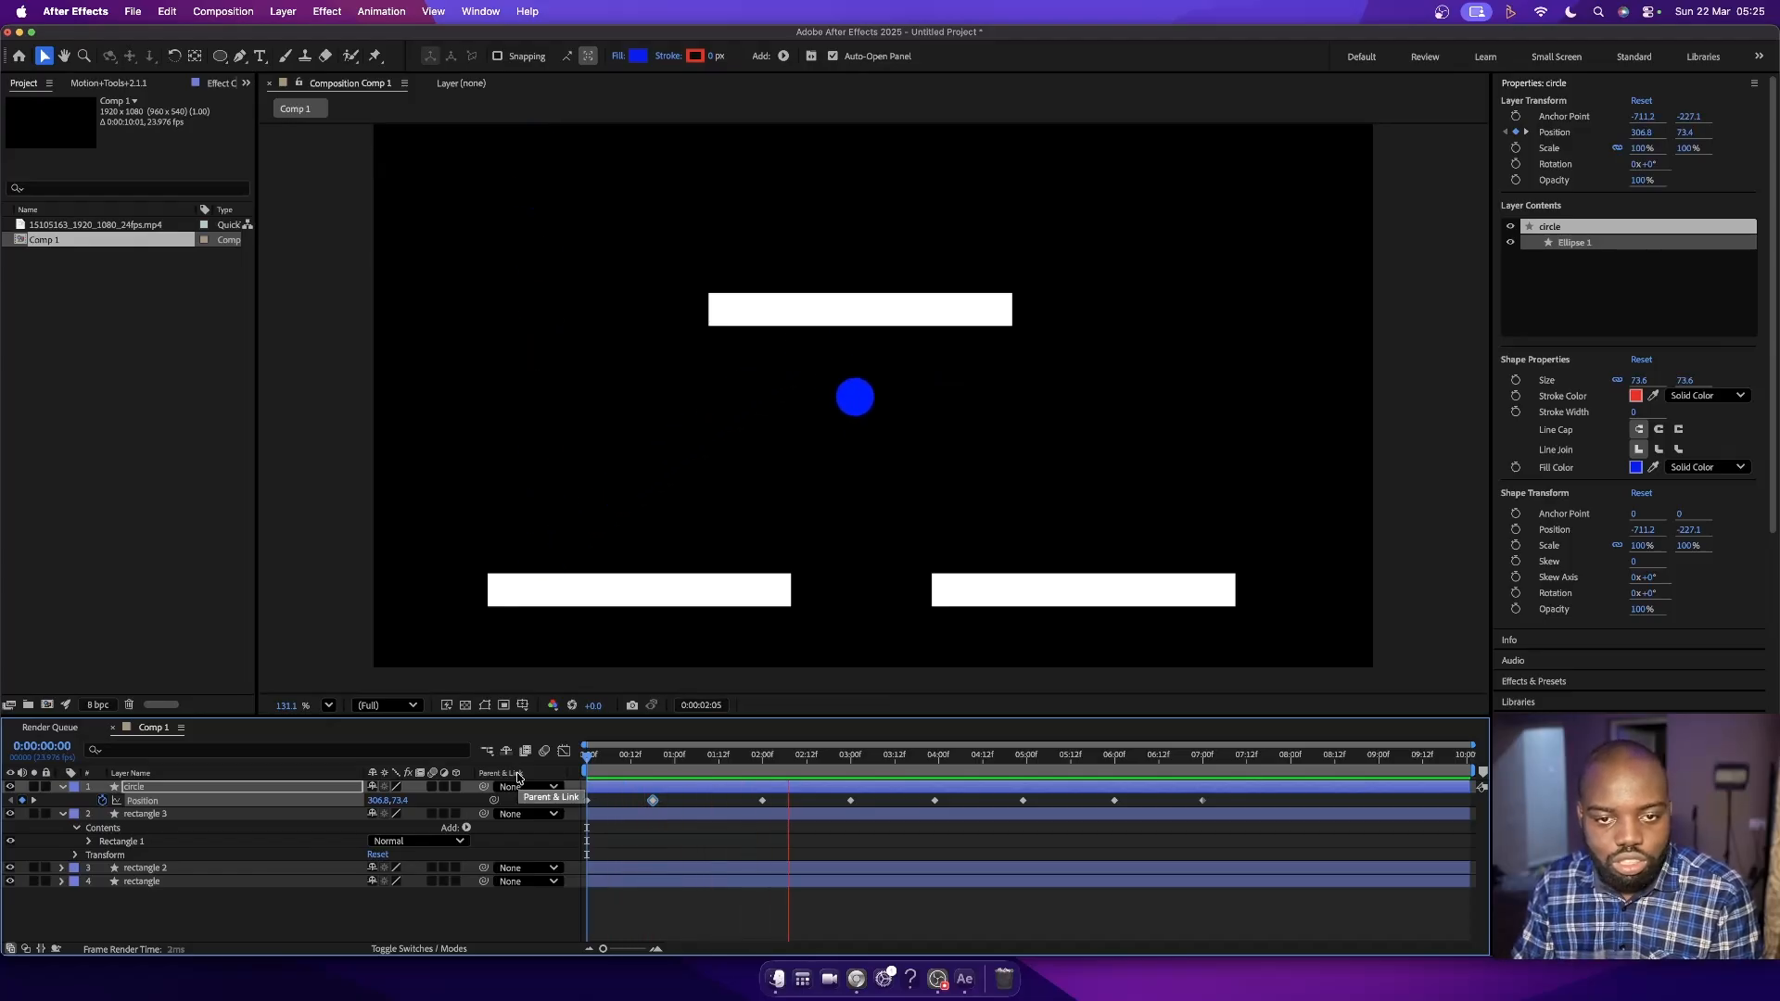
pyautogui.press('space')
pyautogui.press('space')
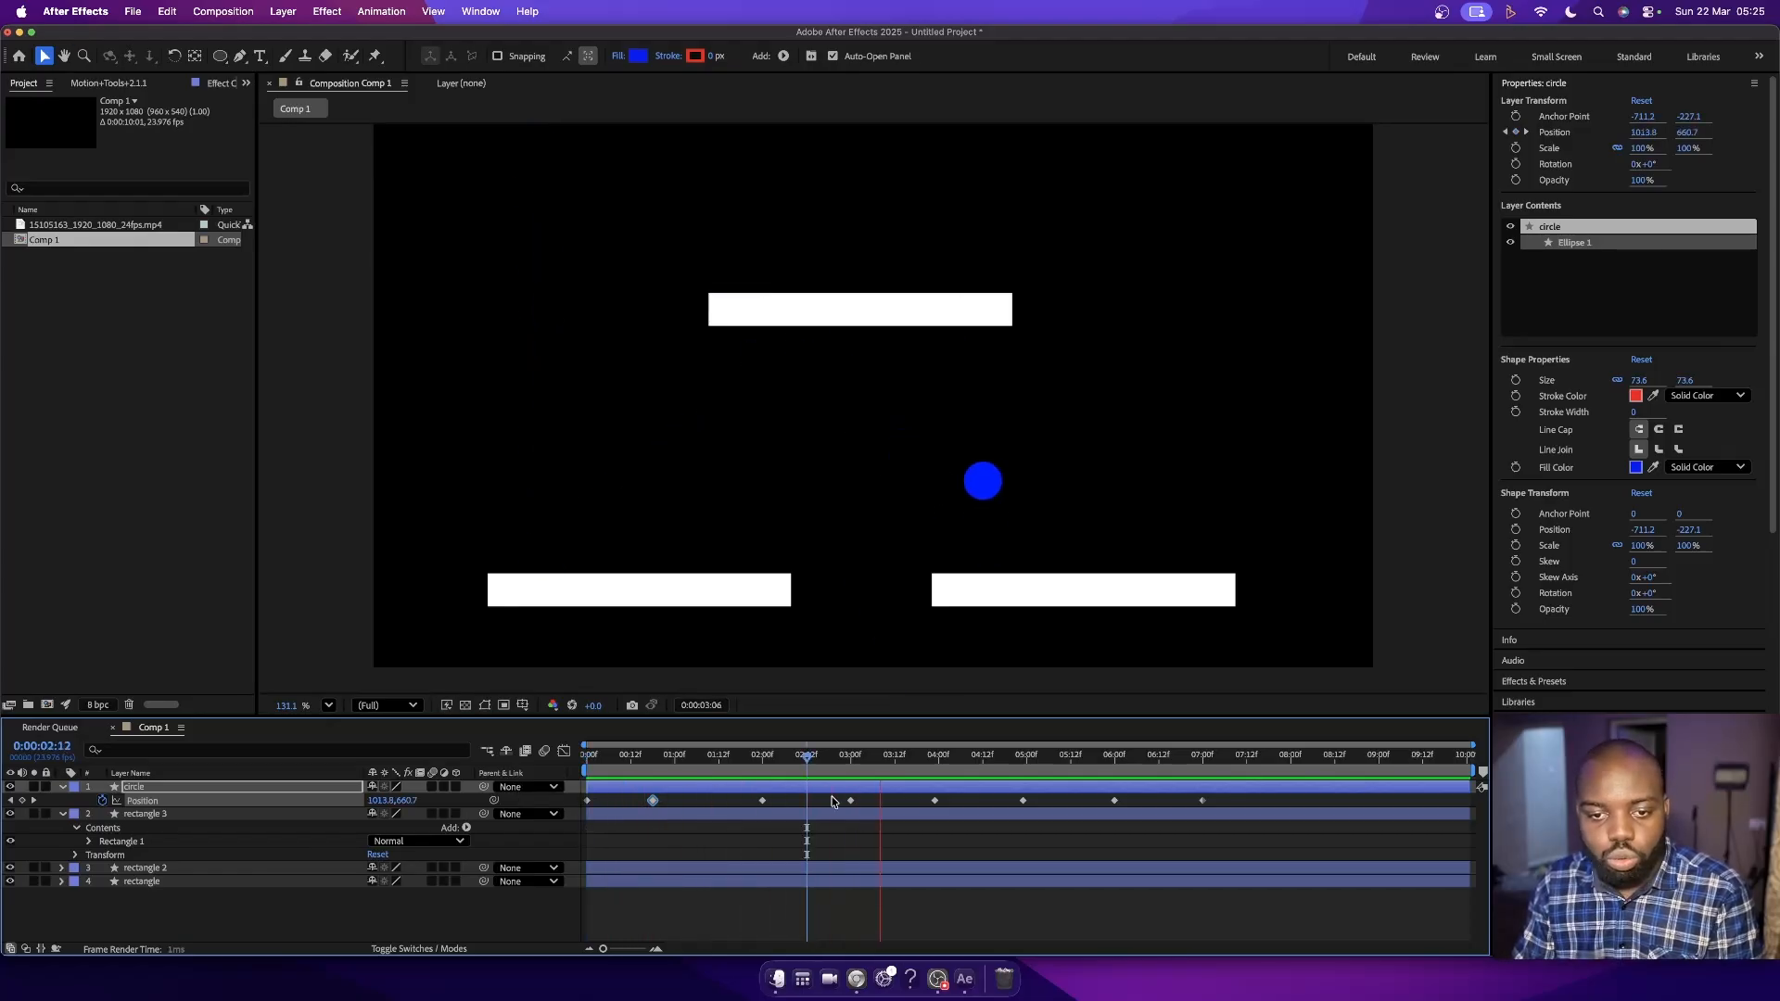
pyautogui.press('space')
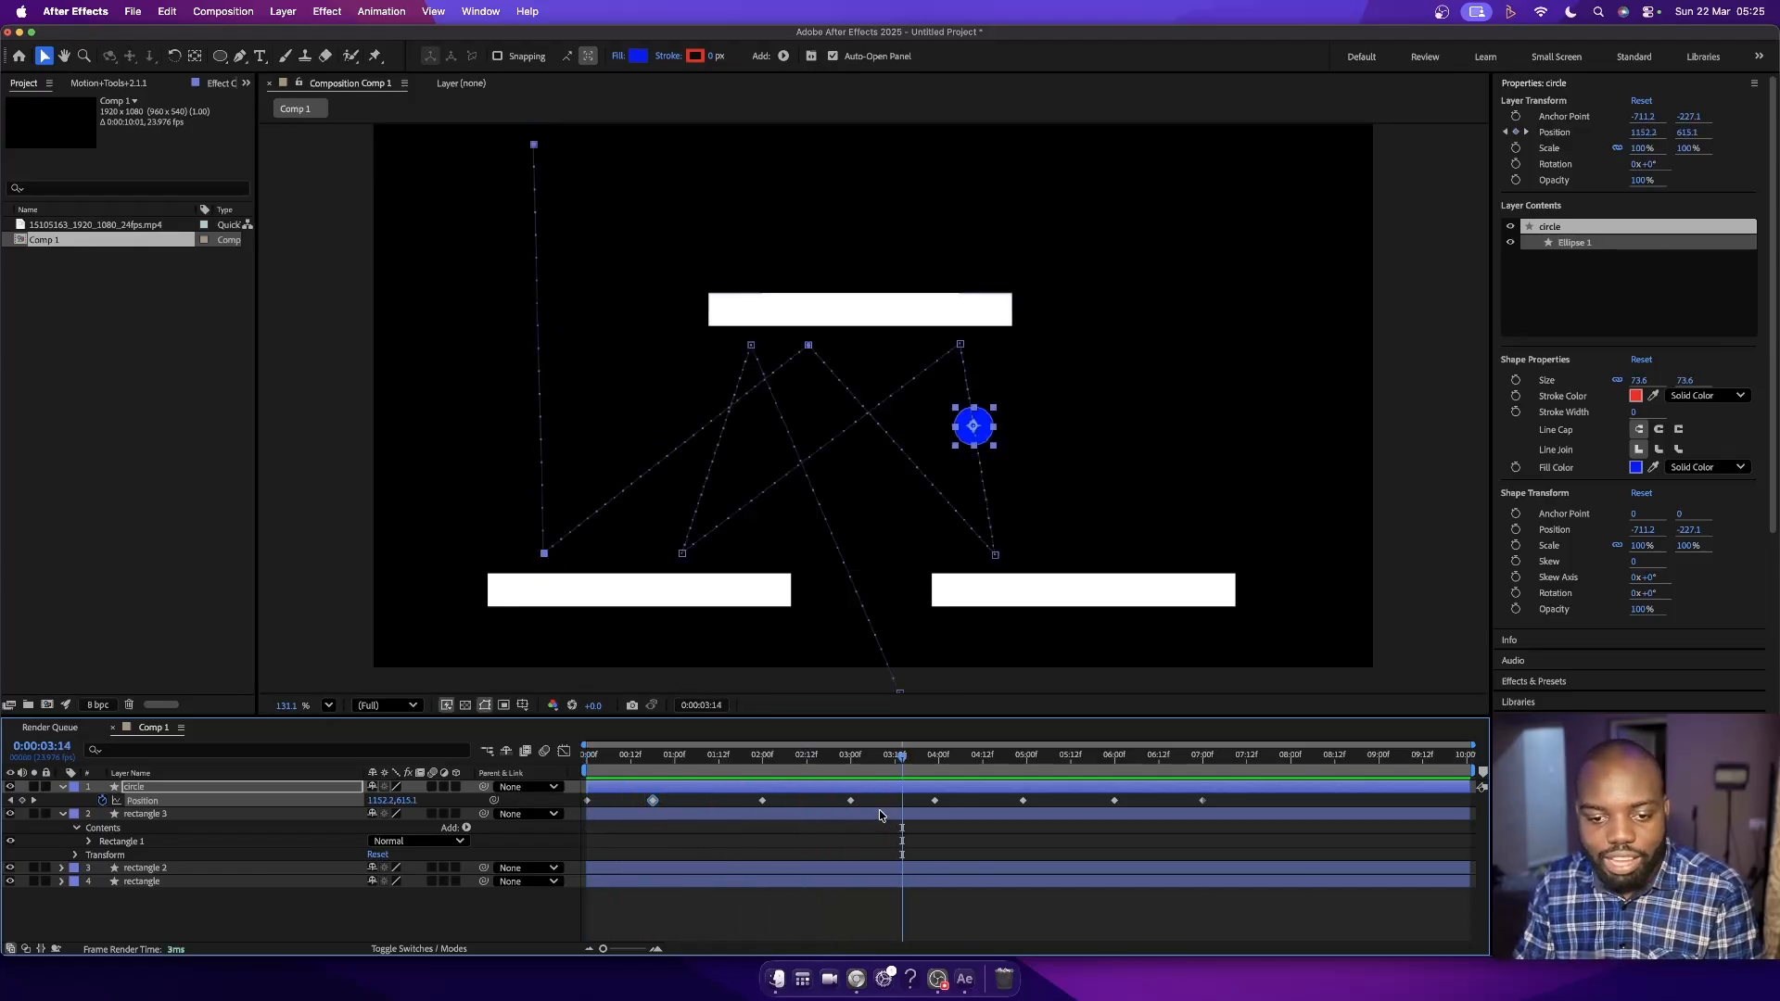
# - Shift the circle's 3:00 motion path point slightly right along the lower-right rectangle and preview the bounces around it
pyautogui.click(995, 560)
pyautogui.press('space')
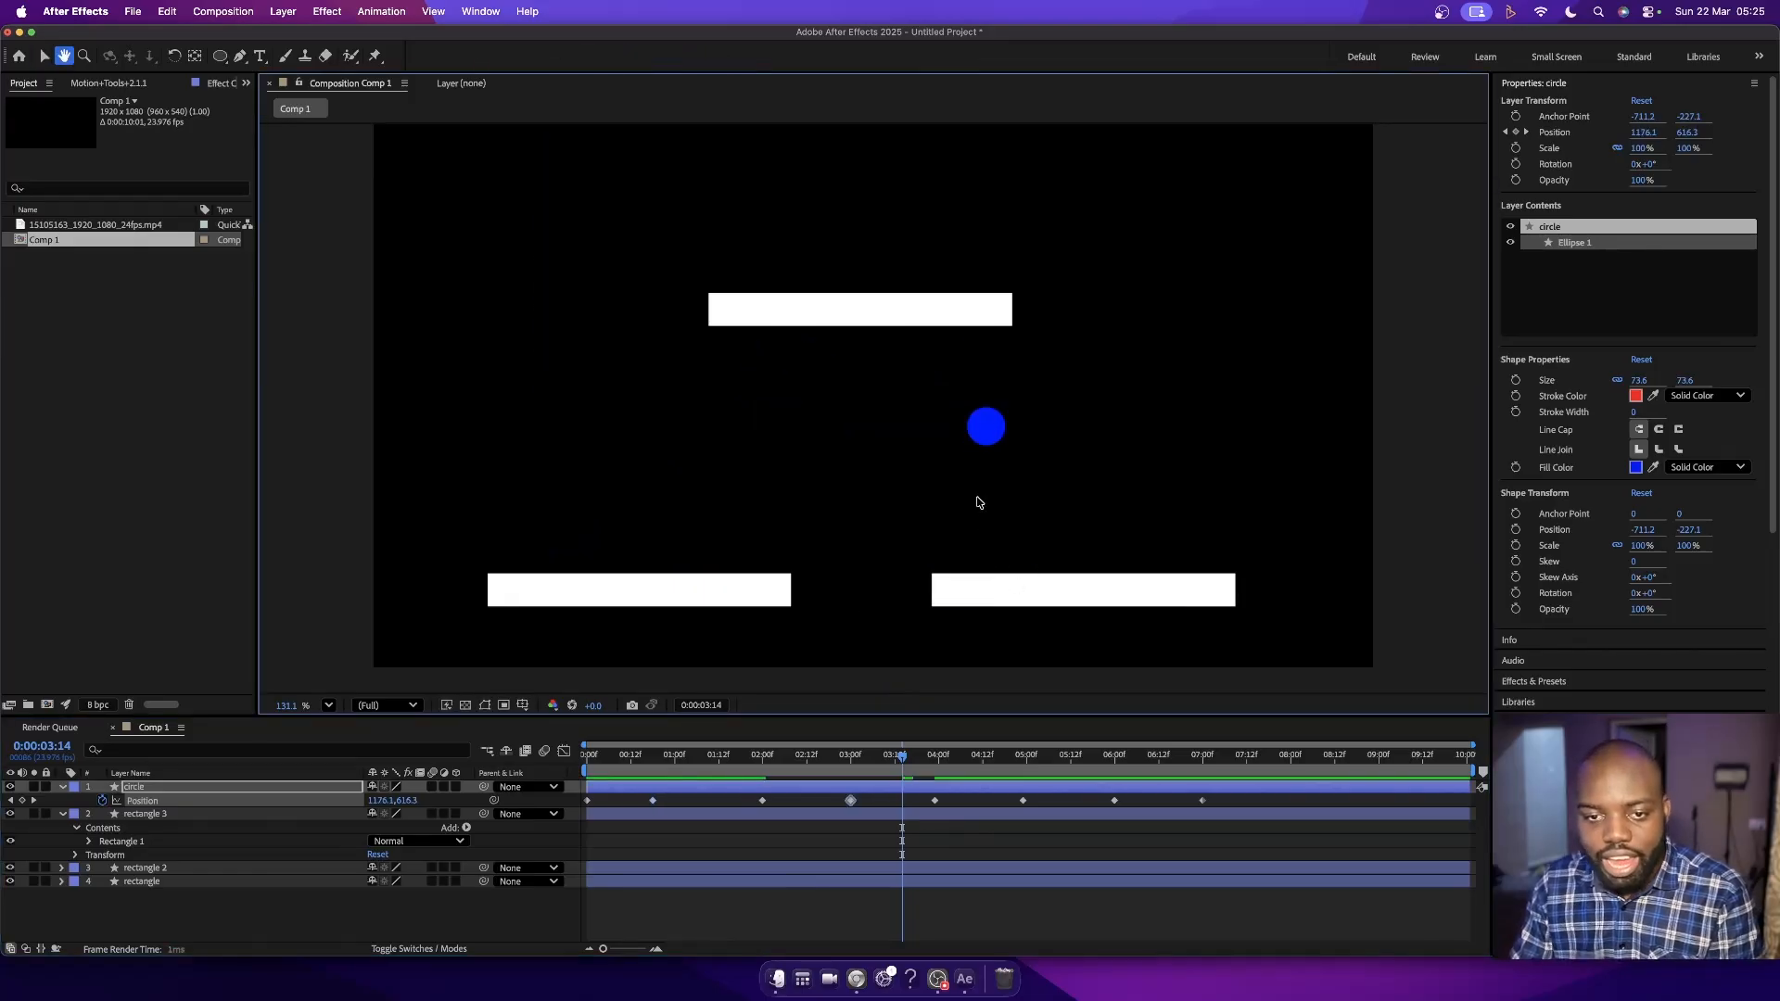
pyautogui.press('space')
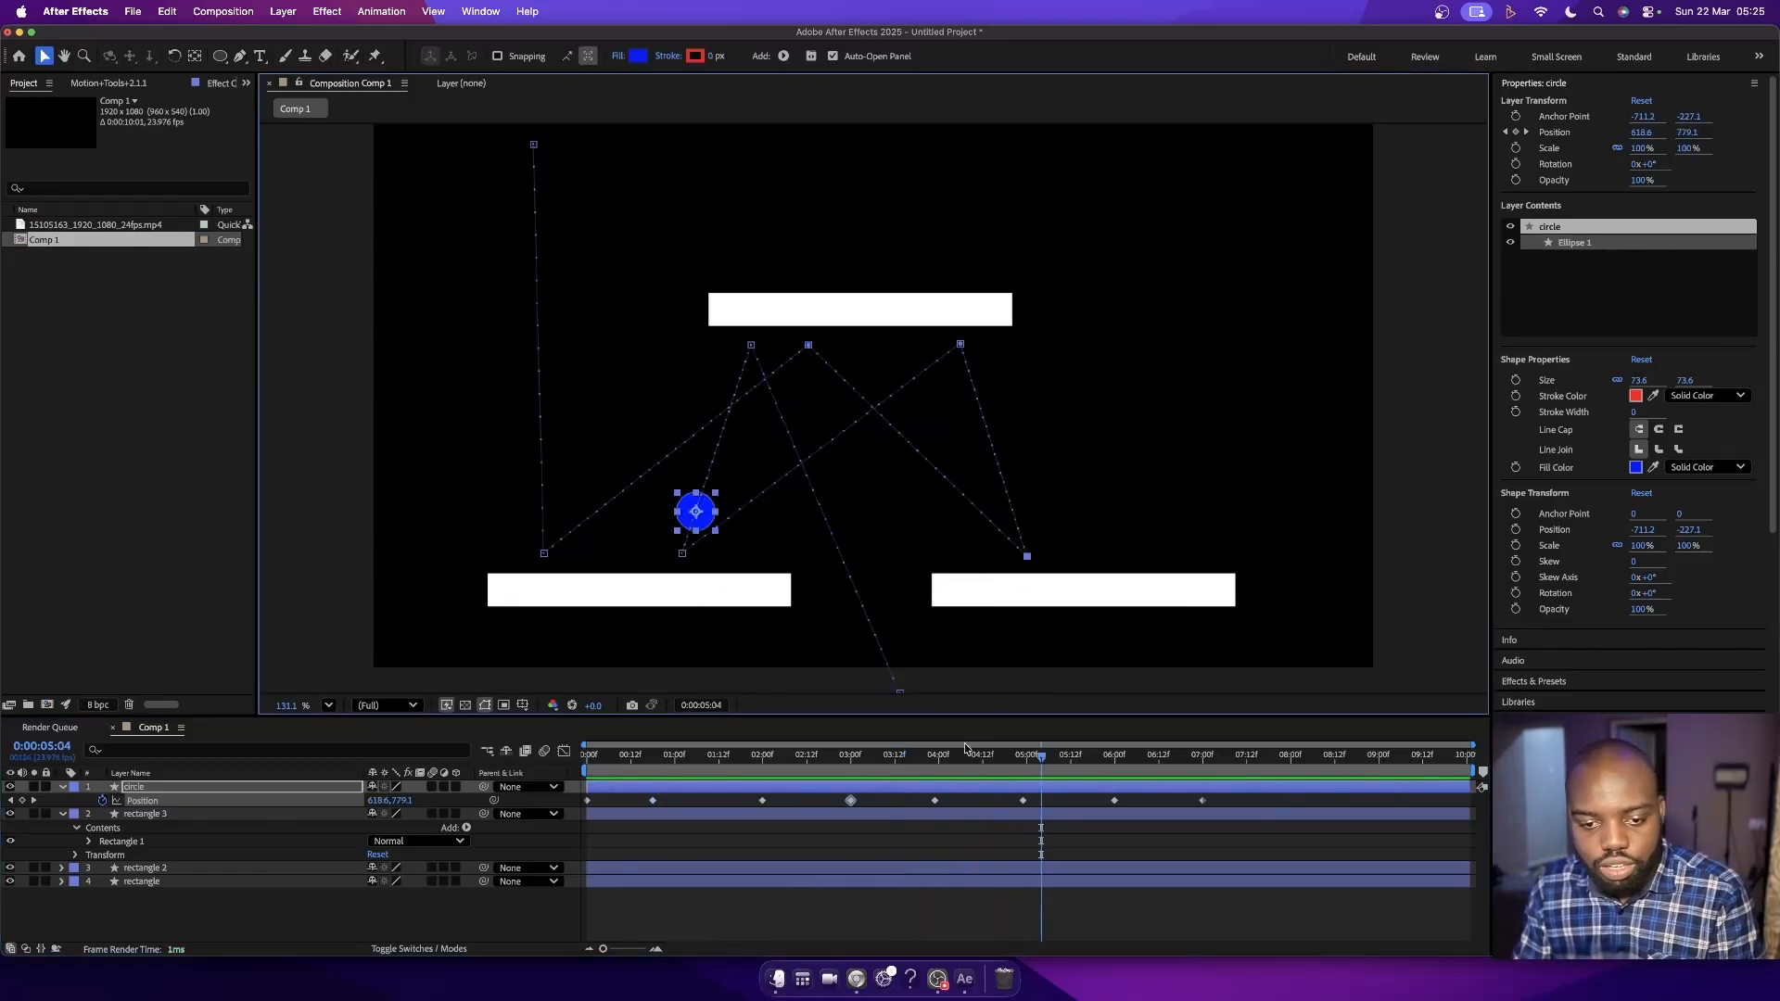
pyautogui.moveTo(935, 760); pyautogui.dragTo(830, 764)
pyautogui.press('space')
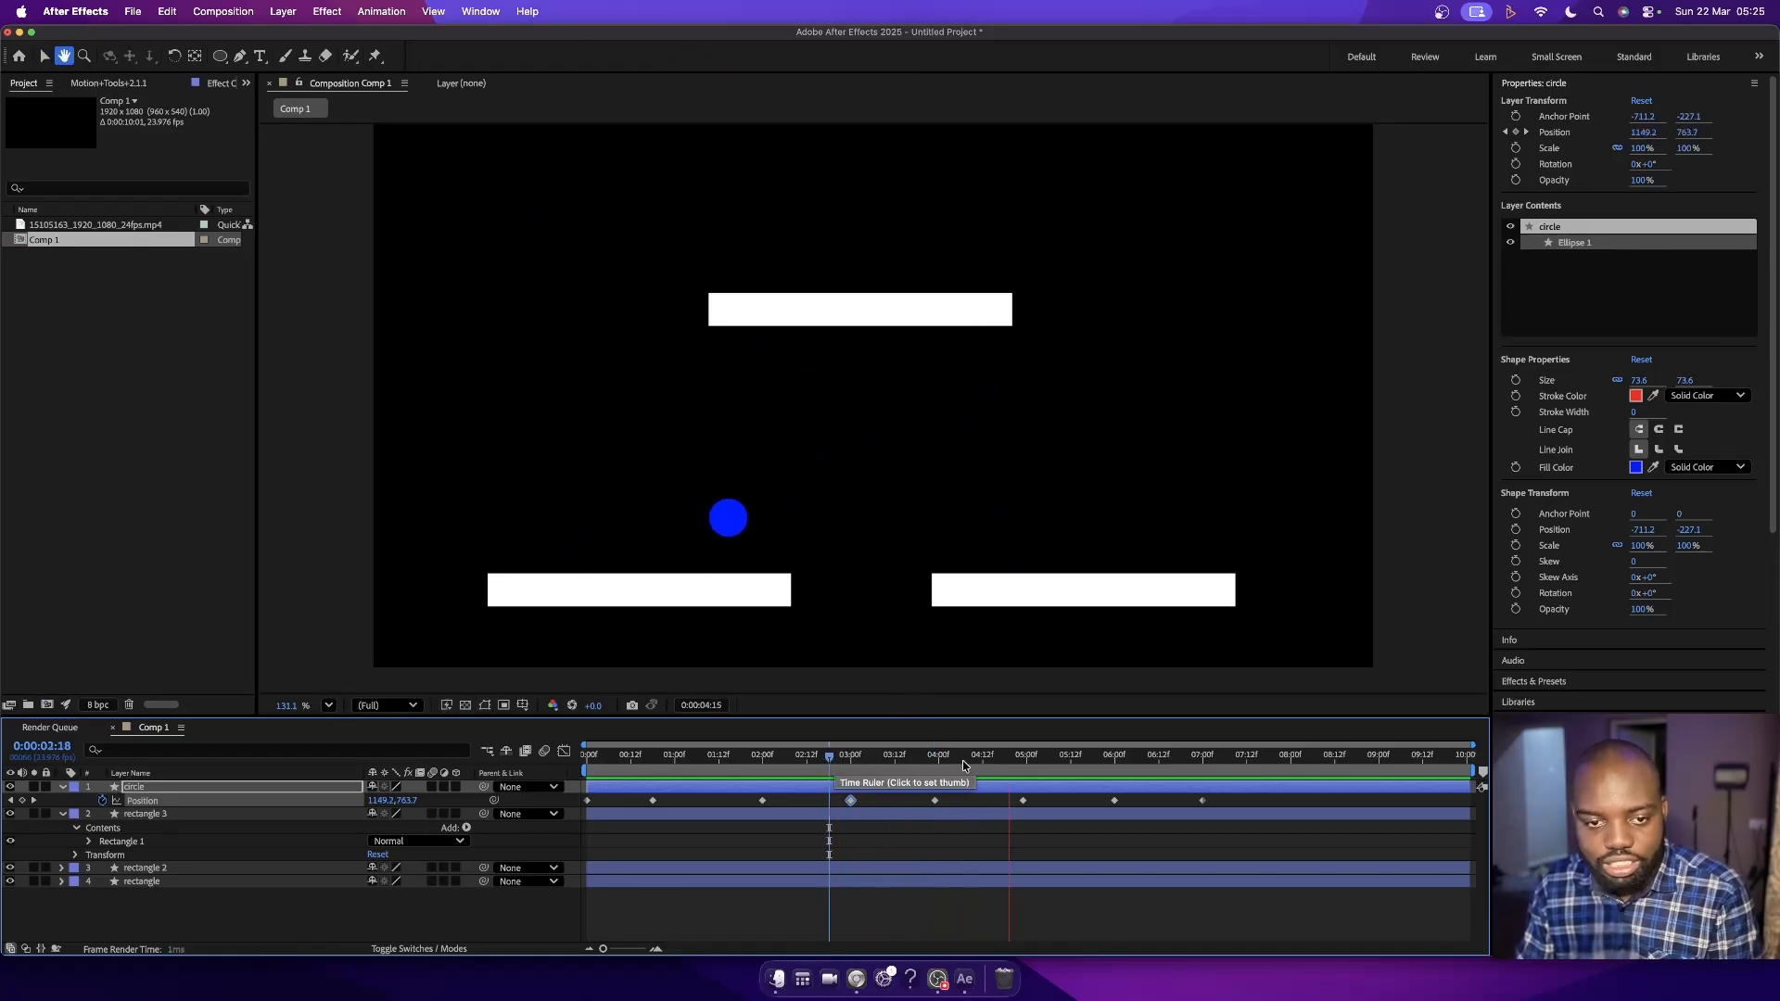
pyautogui.press('space')
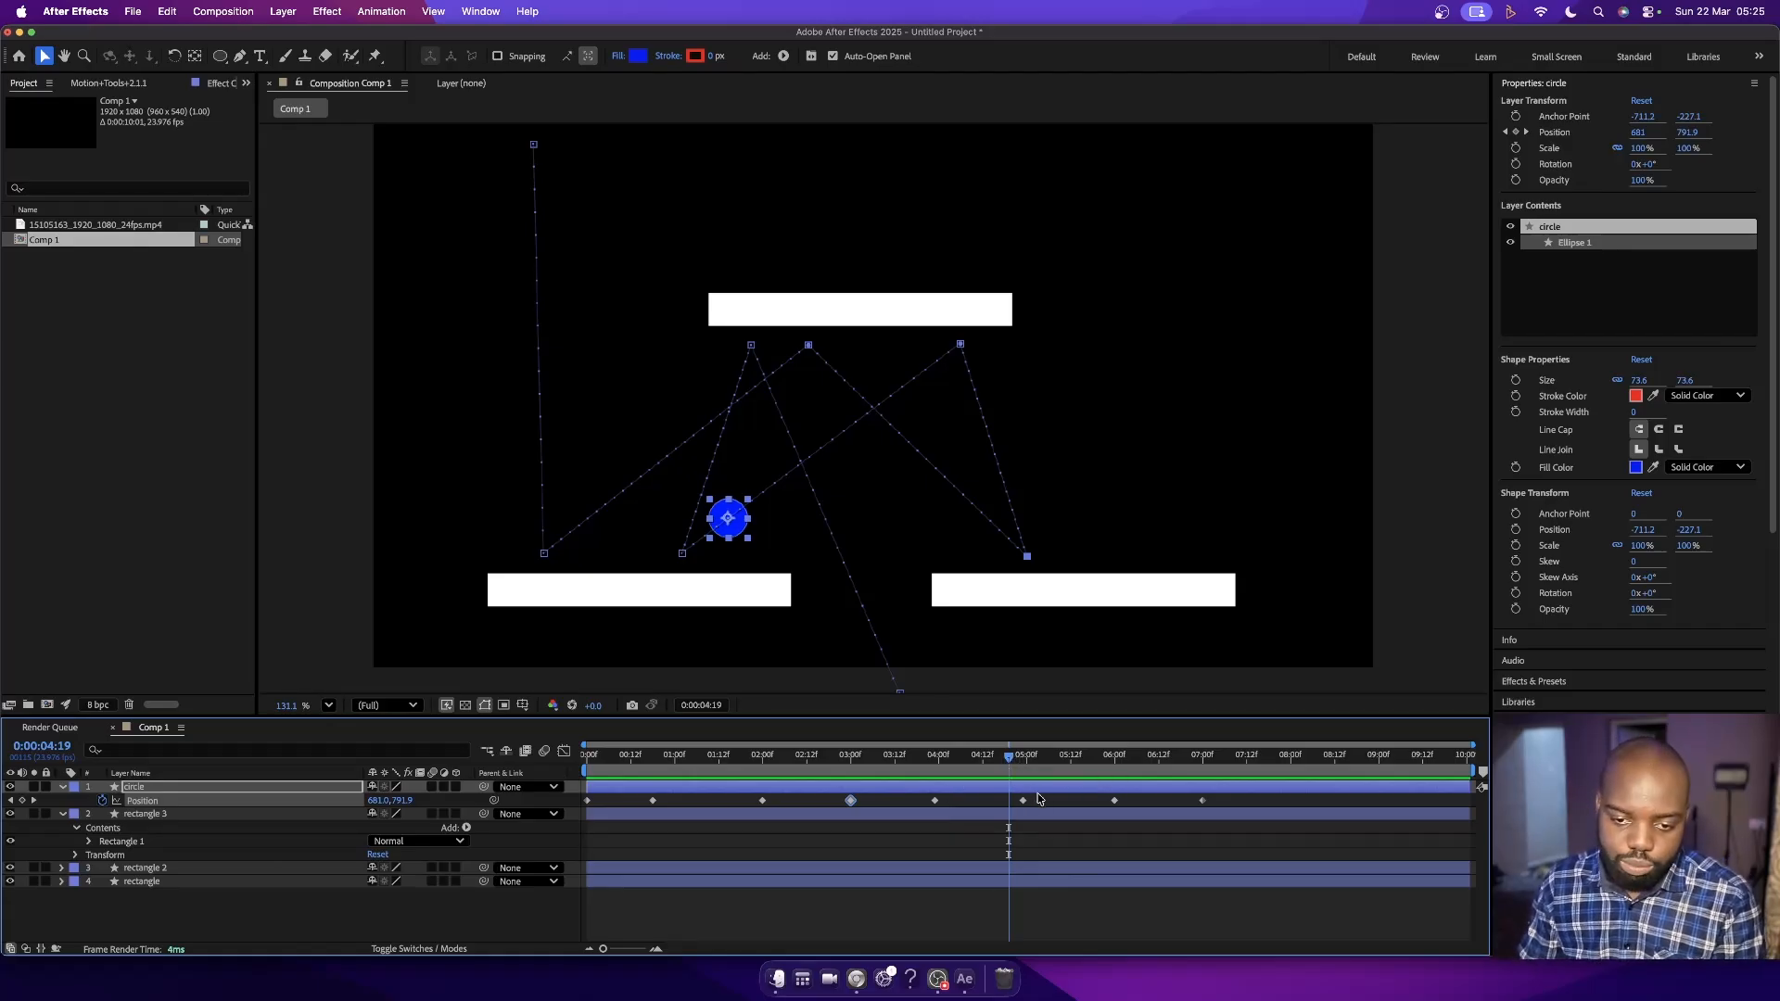
# - Replay the bounces up to about 5:00 from several start times to judge the circle's timing
pyautogui.moveTo(978, 762); pyautogui.dragTo(818, 766)
pyautogui.press('space')
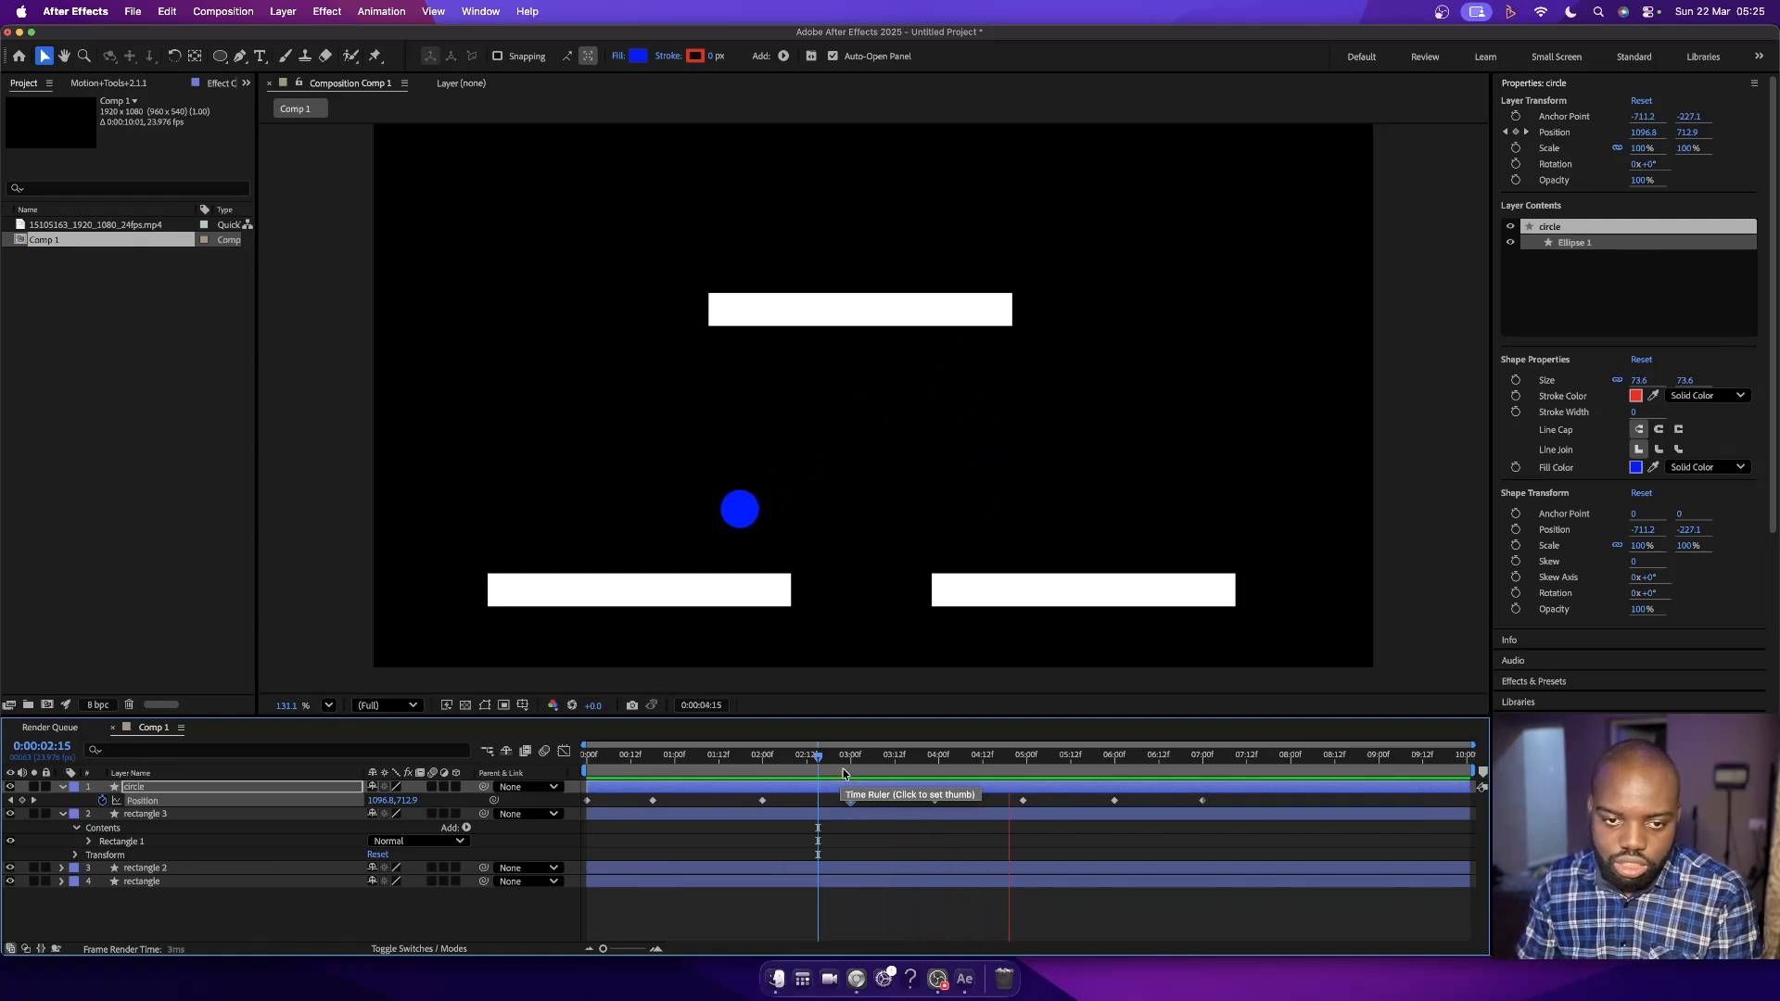
pyautogui.press('space')
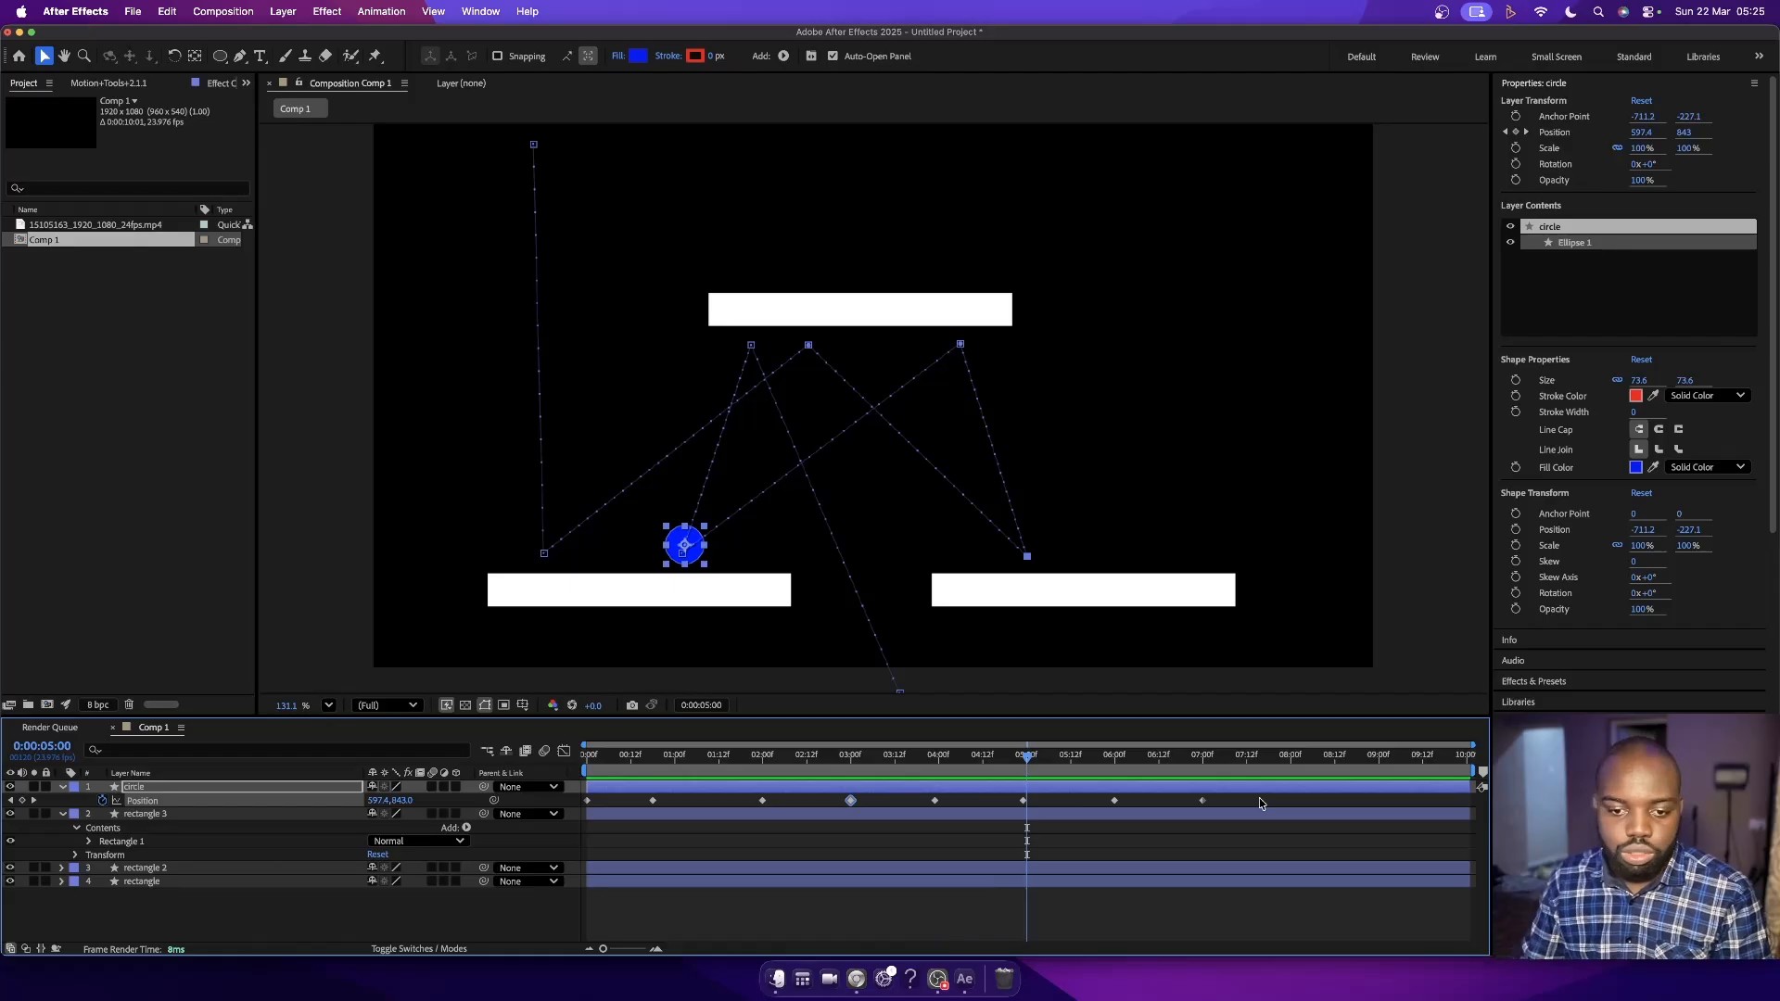
pyautogui.moveTo(946, 774); pyautogui.dragTo(689, 773)
pyautogui.press('space')
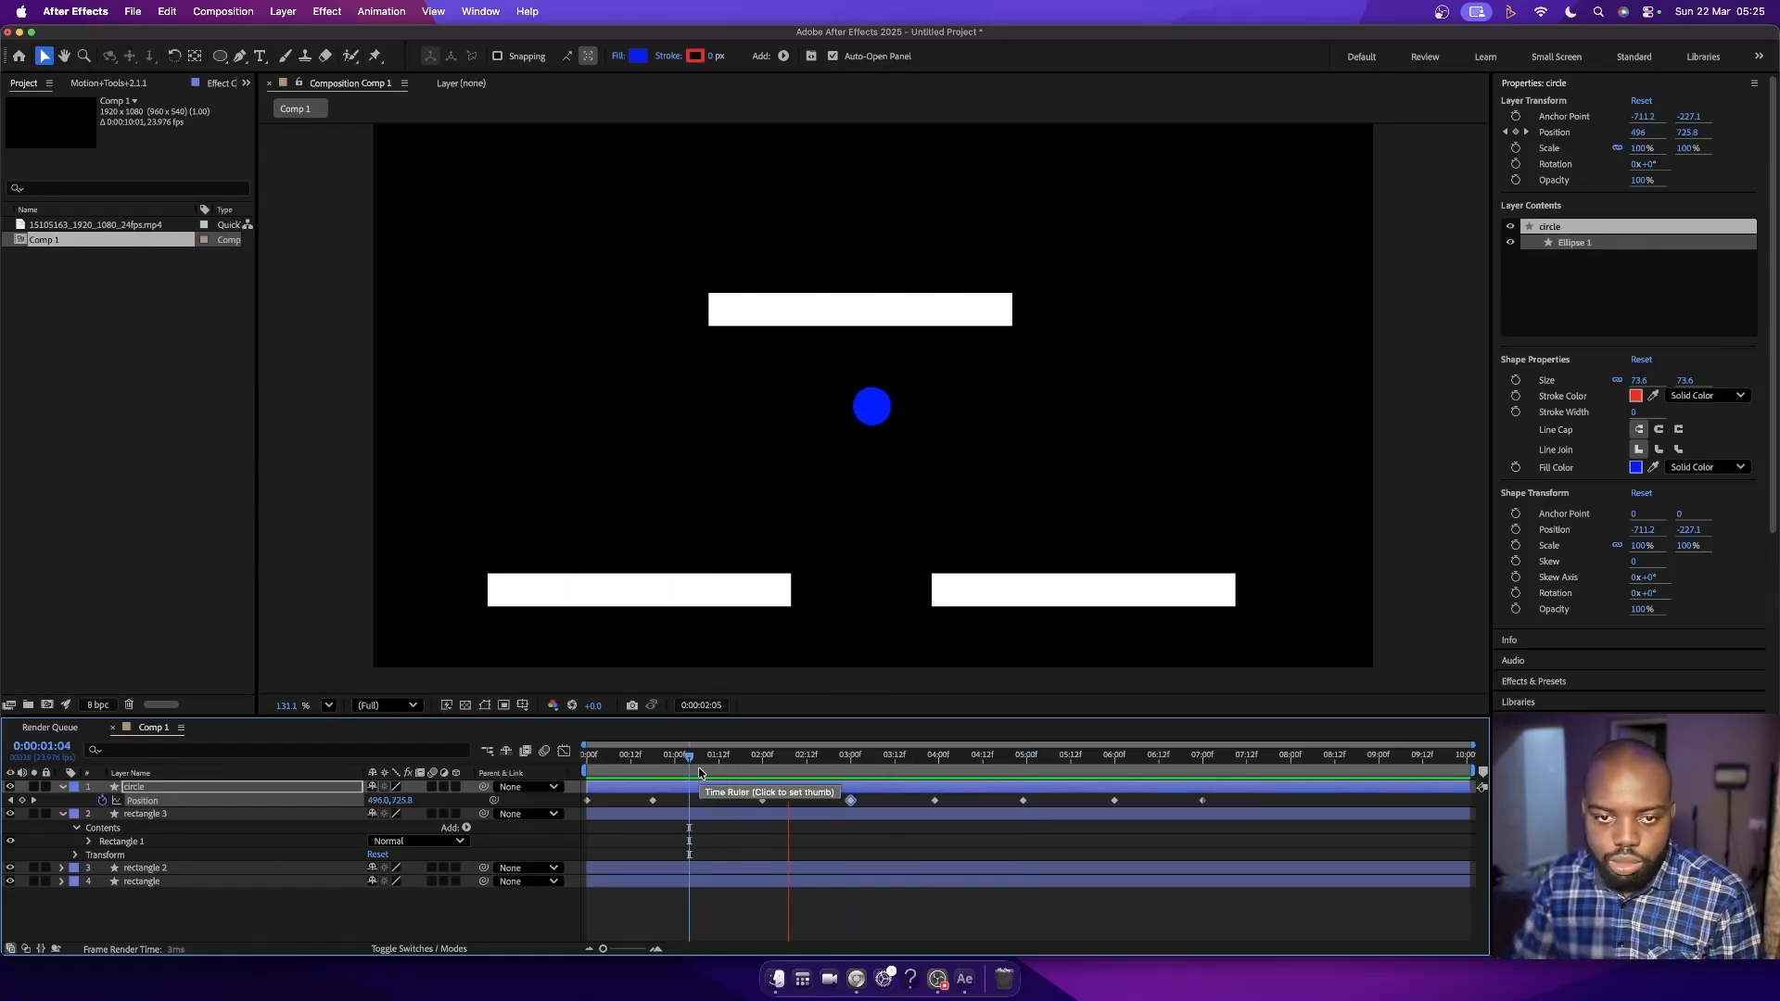
pyautogui.press('space')
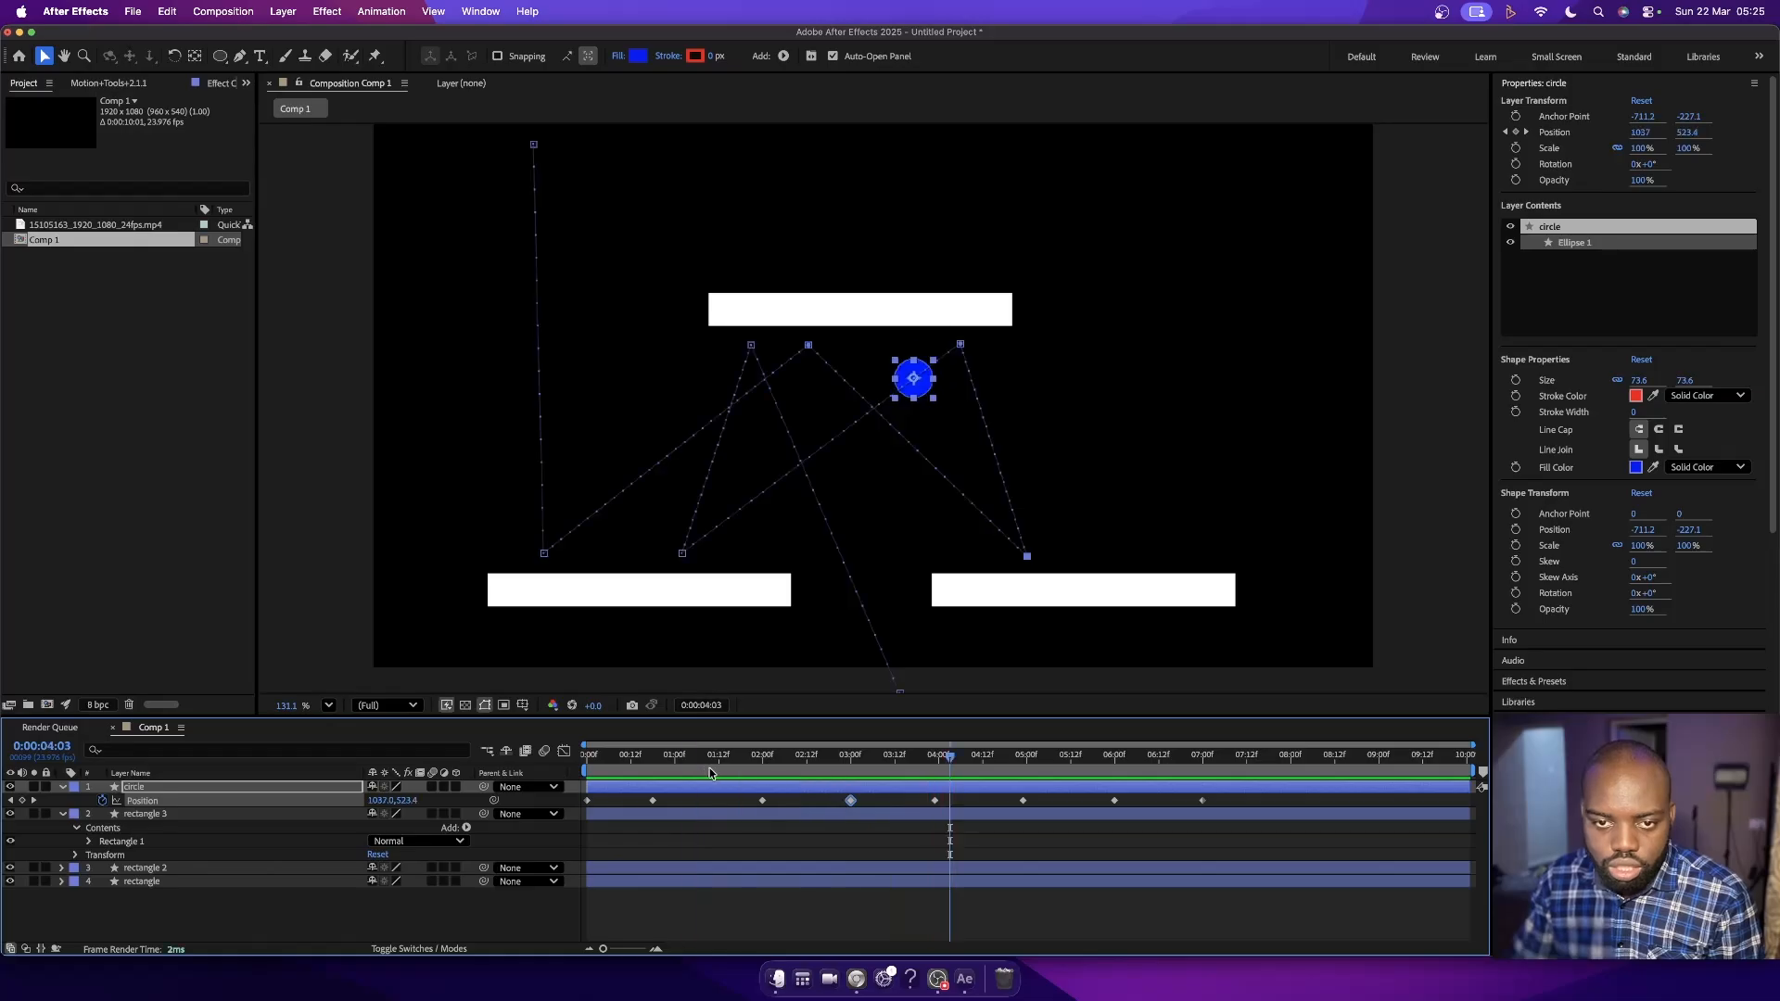
pyautogui.press('space')
pyautogui.click(895, 765)
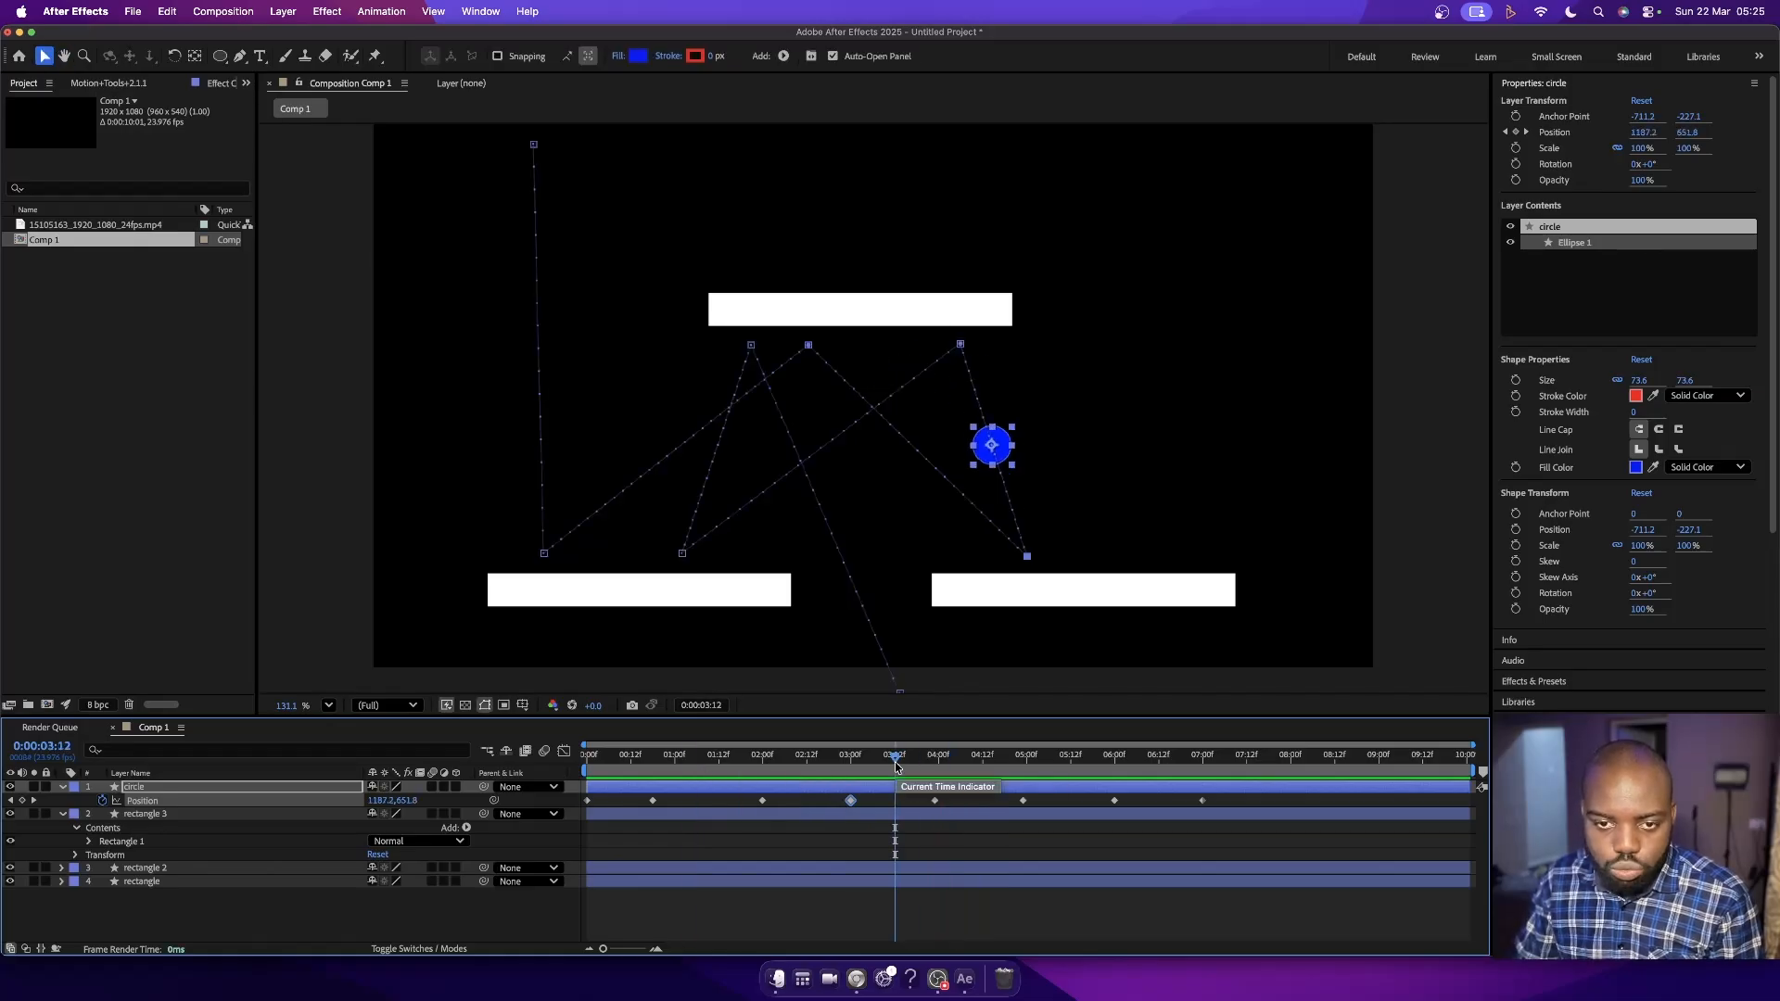
pyautogui.press('space')
pyautogui.press('space')
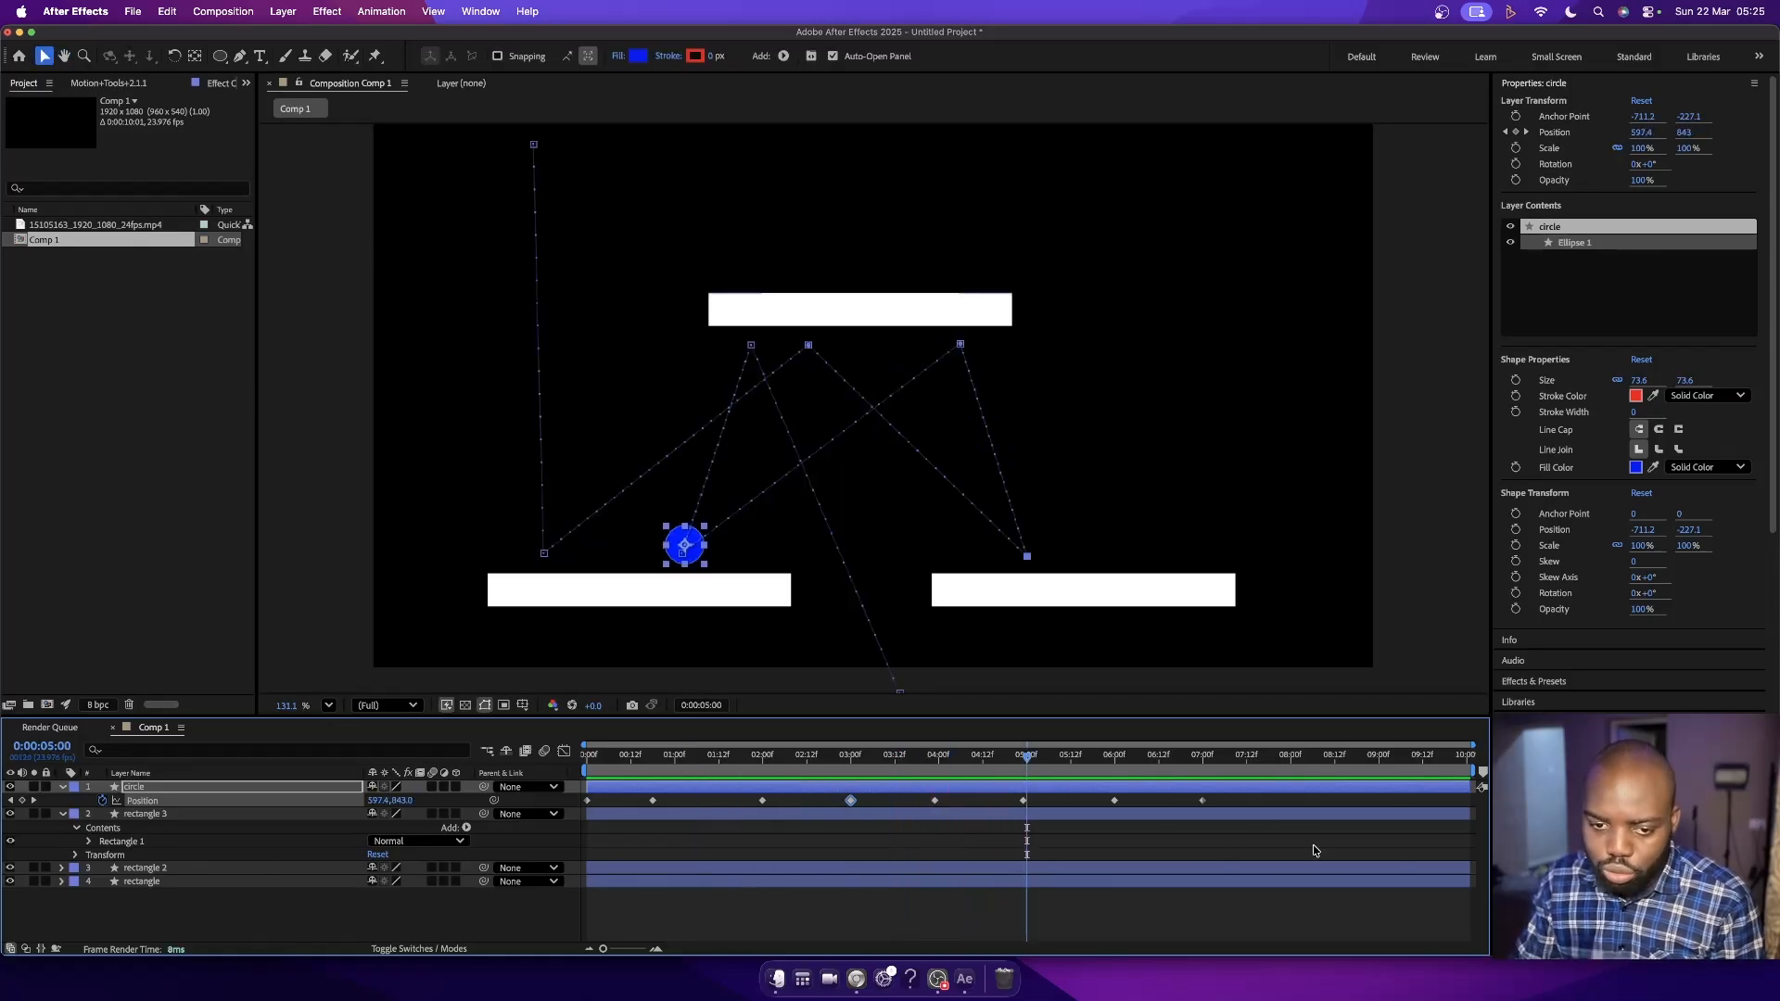
# - Move the last three Position keyframes together so the first of them sits at about 5:12, and preview from 3:15
pyautogui.moveTo(1254, 800); pyautogui.dragTo(1228, 806)
pyautogui.moveTo(1054, 837); pyautogui.dragTo(1071, 803)
pyautogui.click(907, 770)
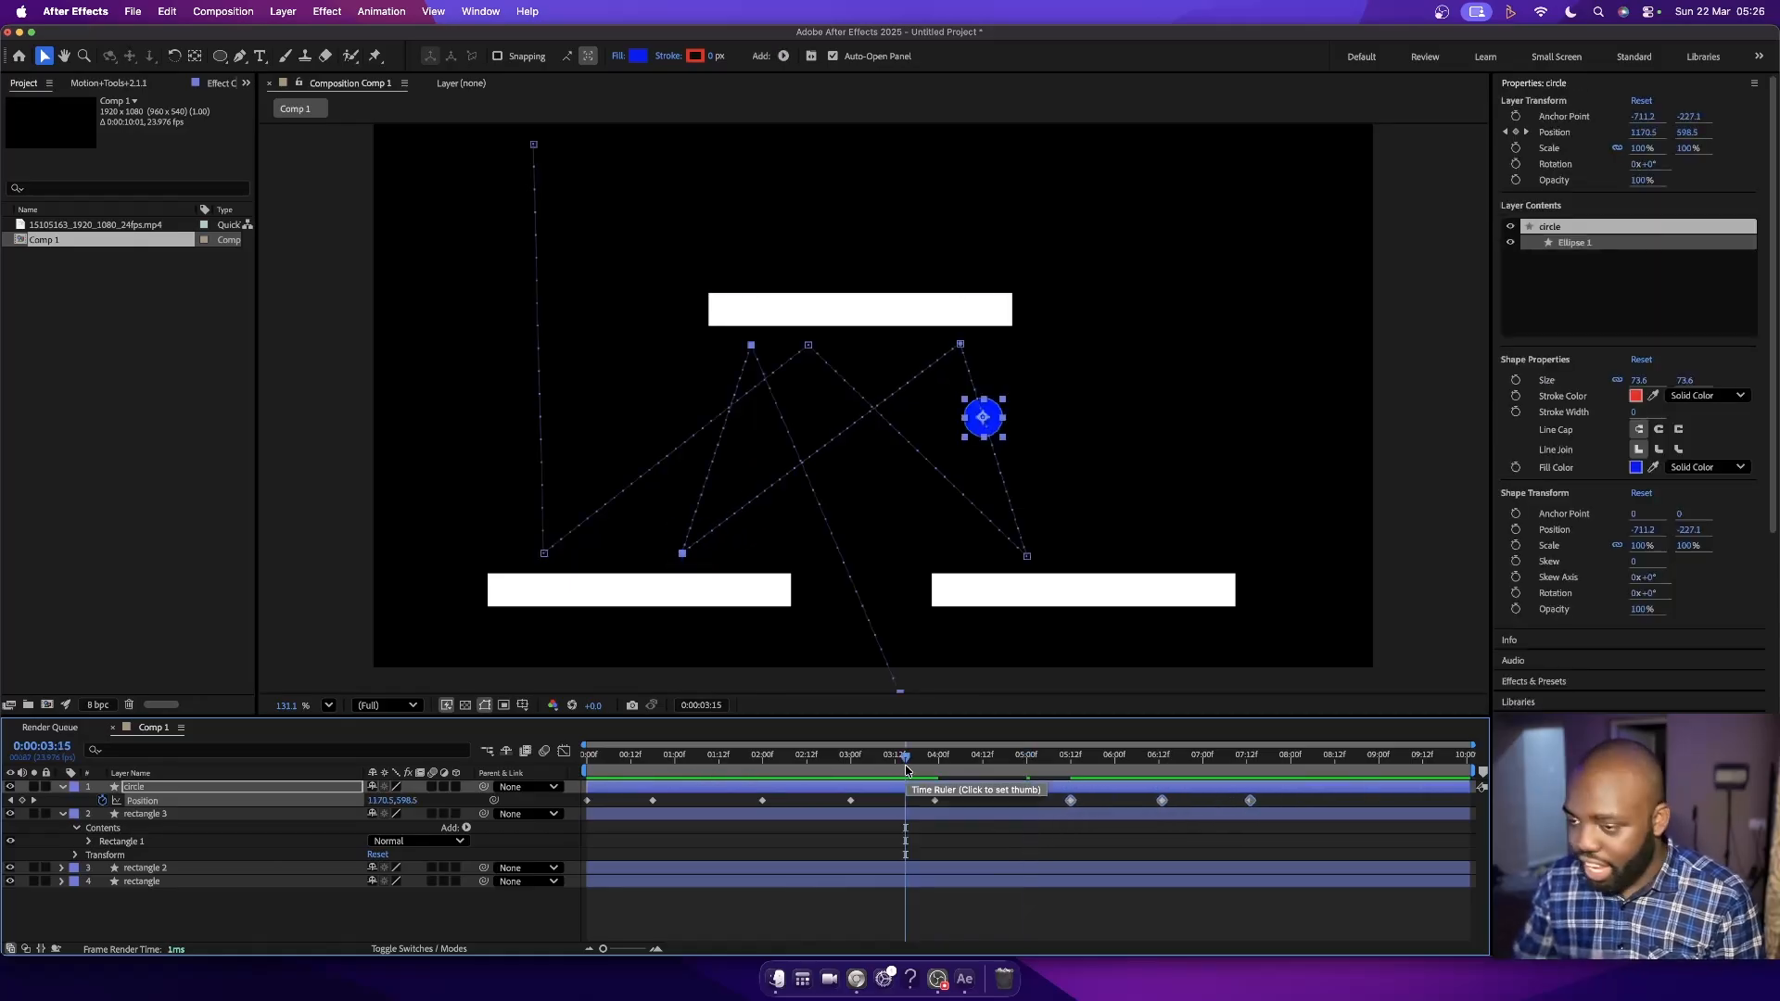
pyautogui.press('space')
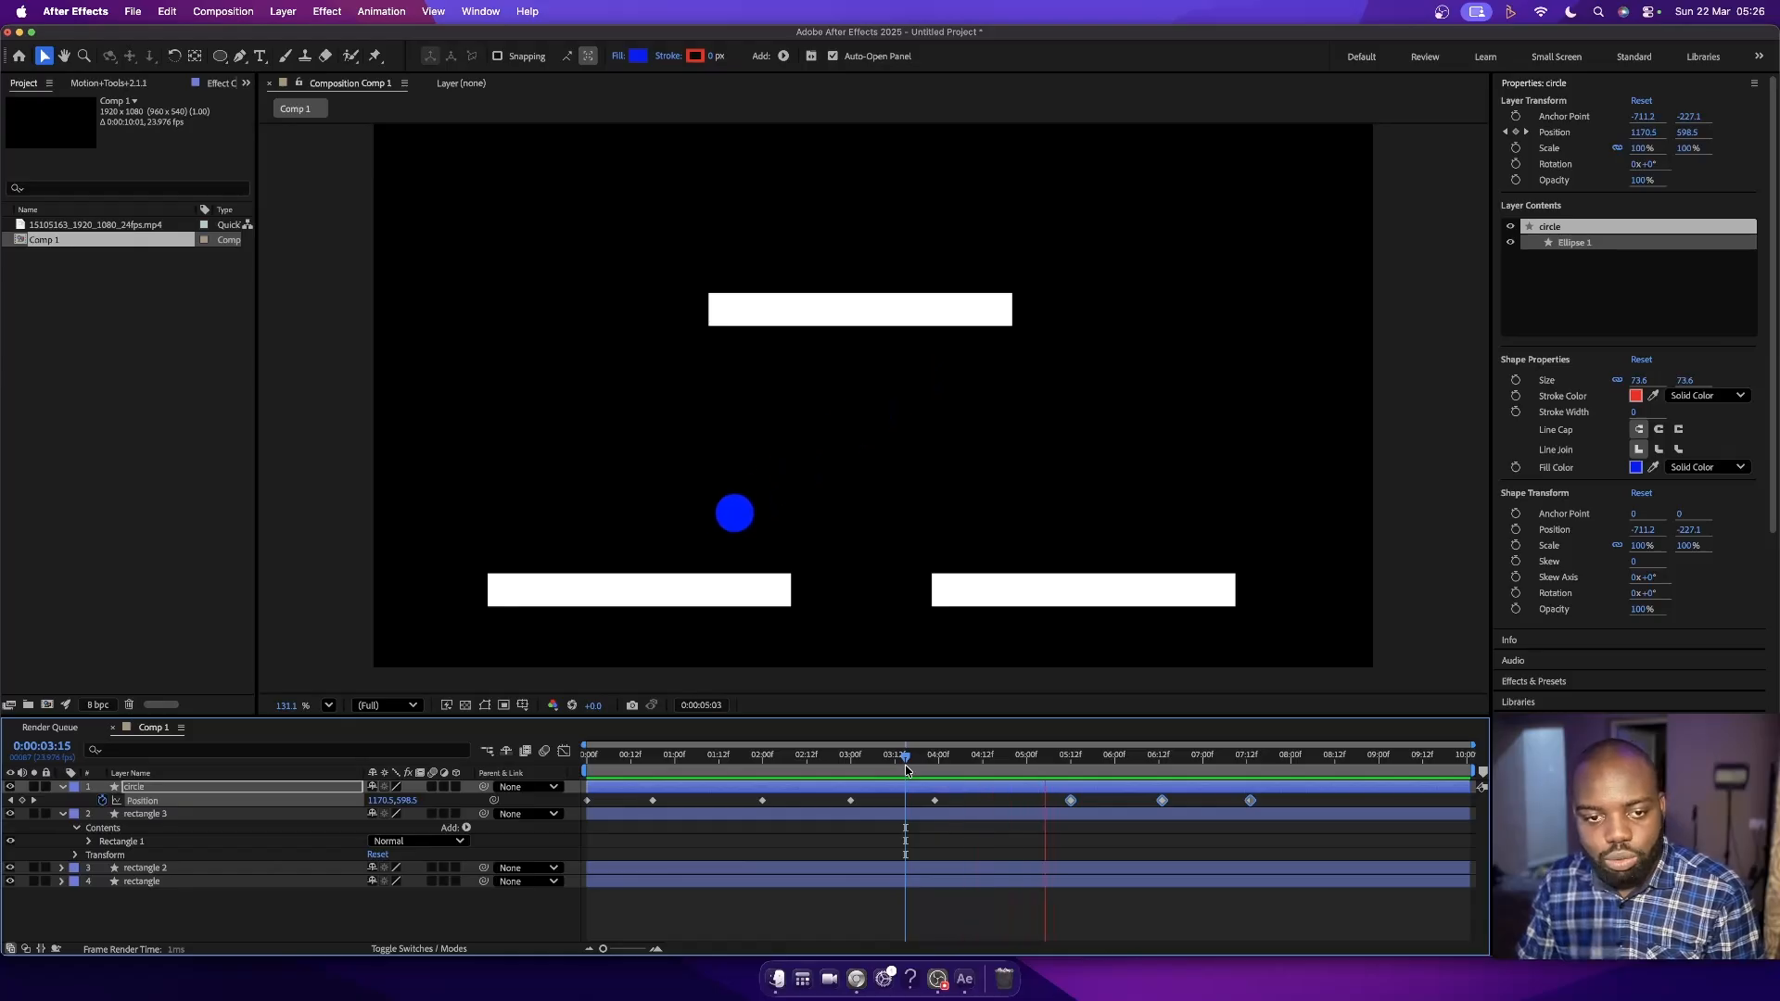
pyautogui.press('space')
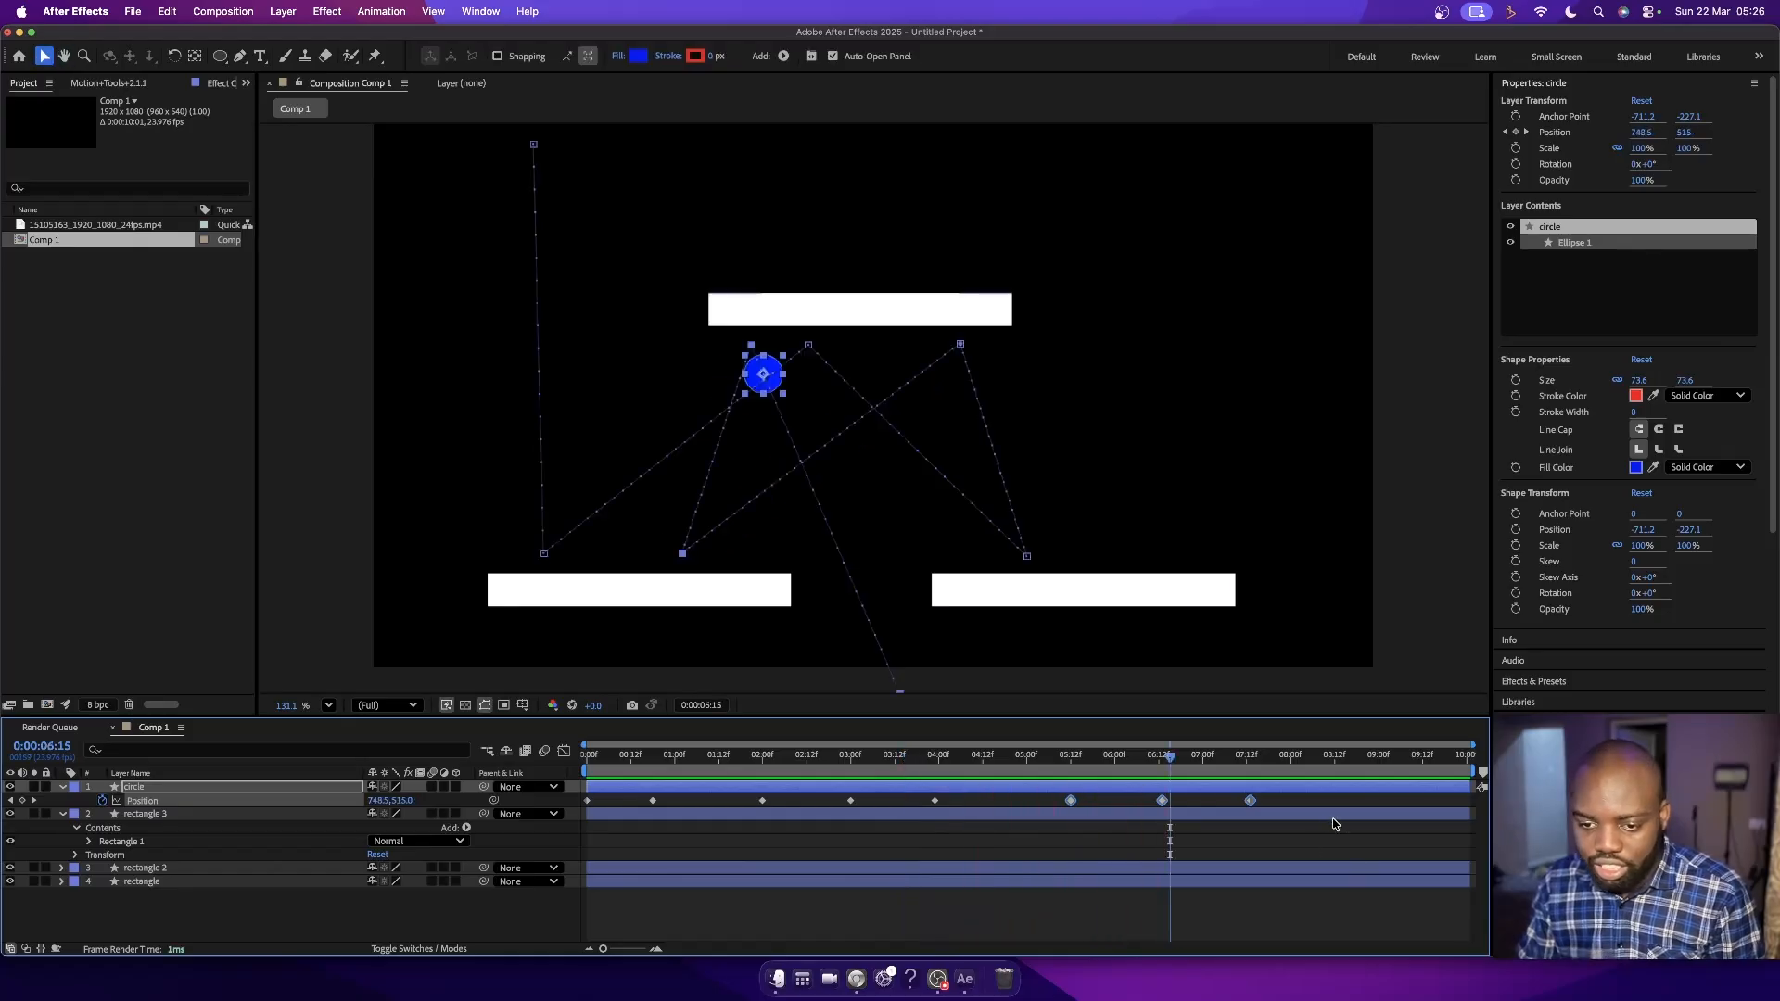
# - Move the last two Position keyframes together to about 7:02 and 8:02, and preview from 6:06
pyautogui.moveTo(1301, 796); pyautogui.dragTo(1213, 806)
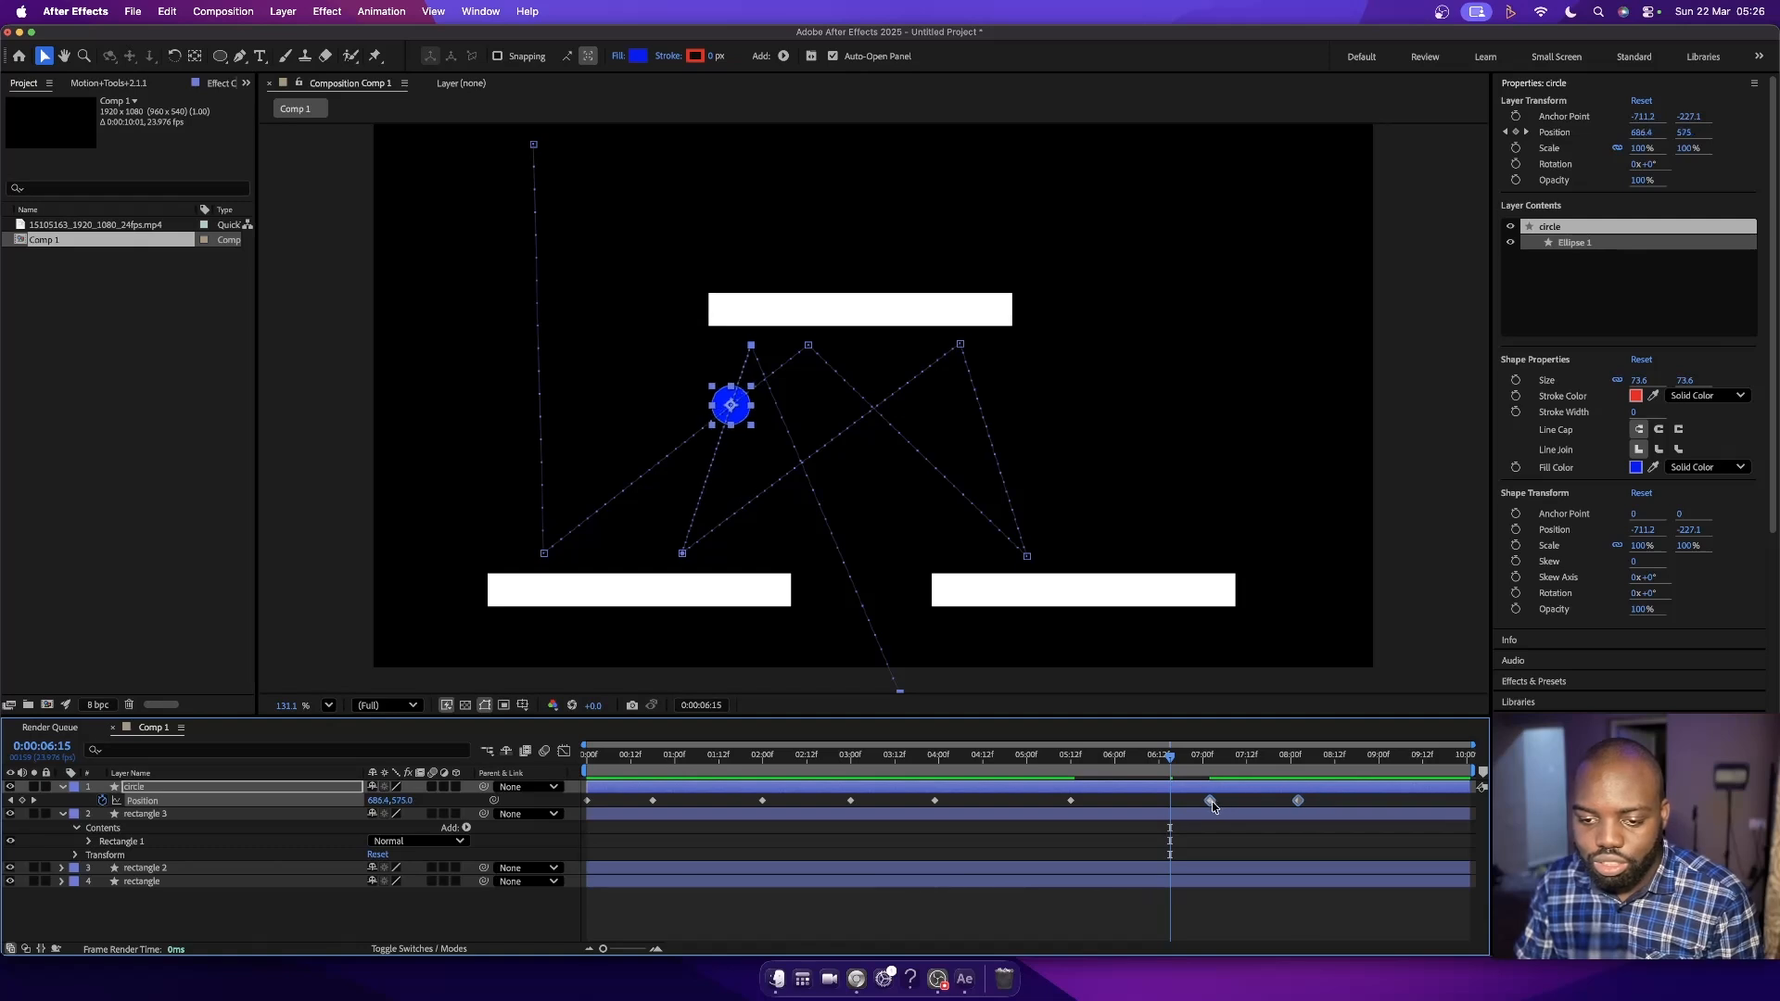
pyautogui.click(1136, 763)
pyautogui.press('space')
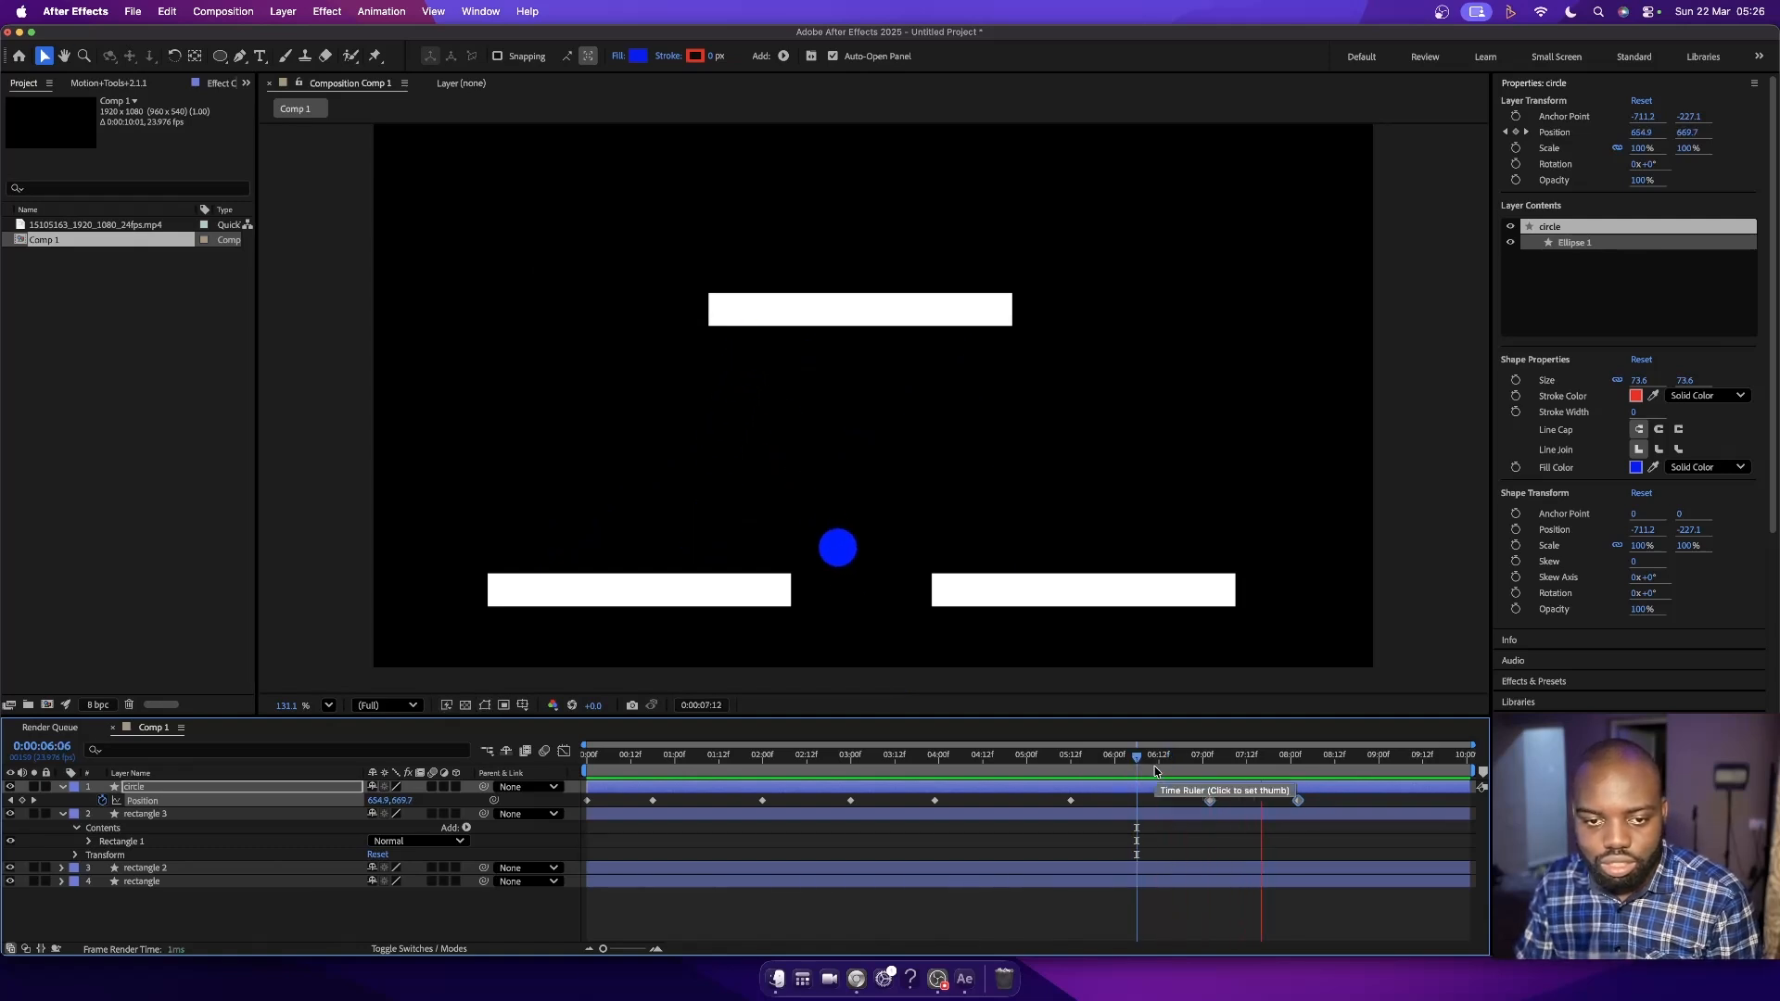
pyautogui.press('space')
# - Move the final Position keyframe to about 9:06 and preview the animation from 0:00
pyautogui.click(1343, 805)
pyautogui.moveTo(1298, 803); pyautogui.dragTo(1400, 805)
pyautogui.moveTo(911, 763); pyautogui.dragTo(360, 765)
pyautogui.press('space')
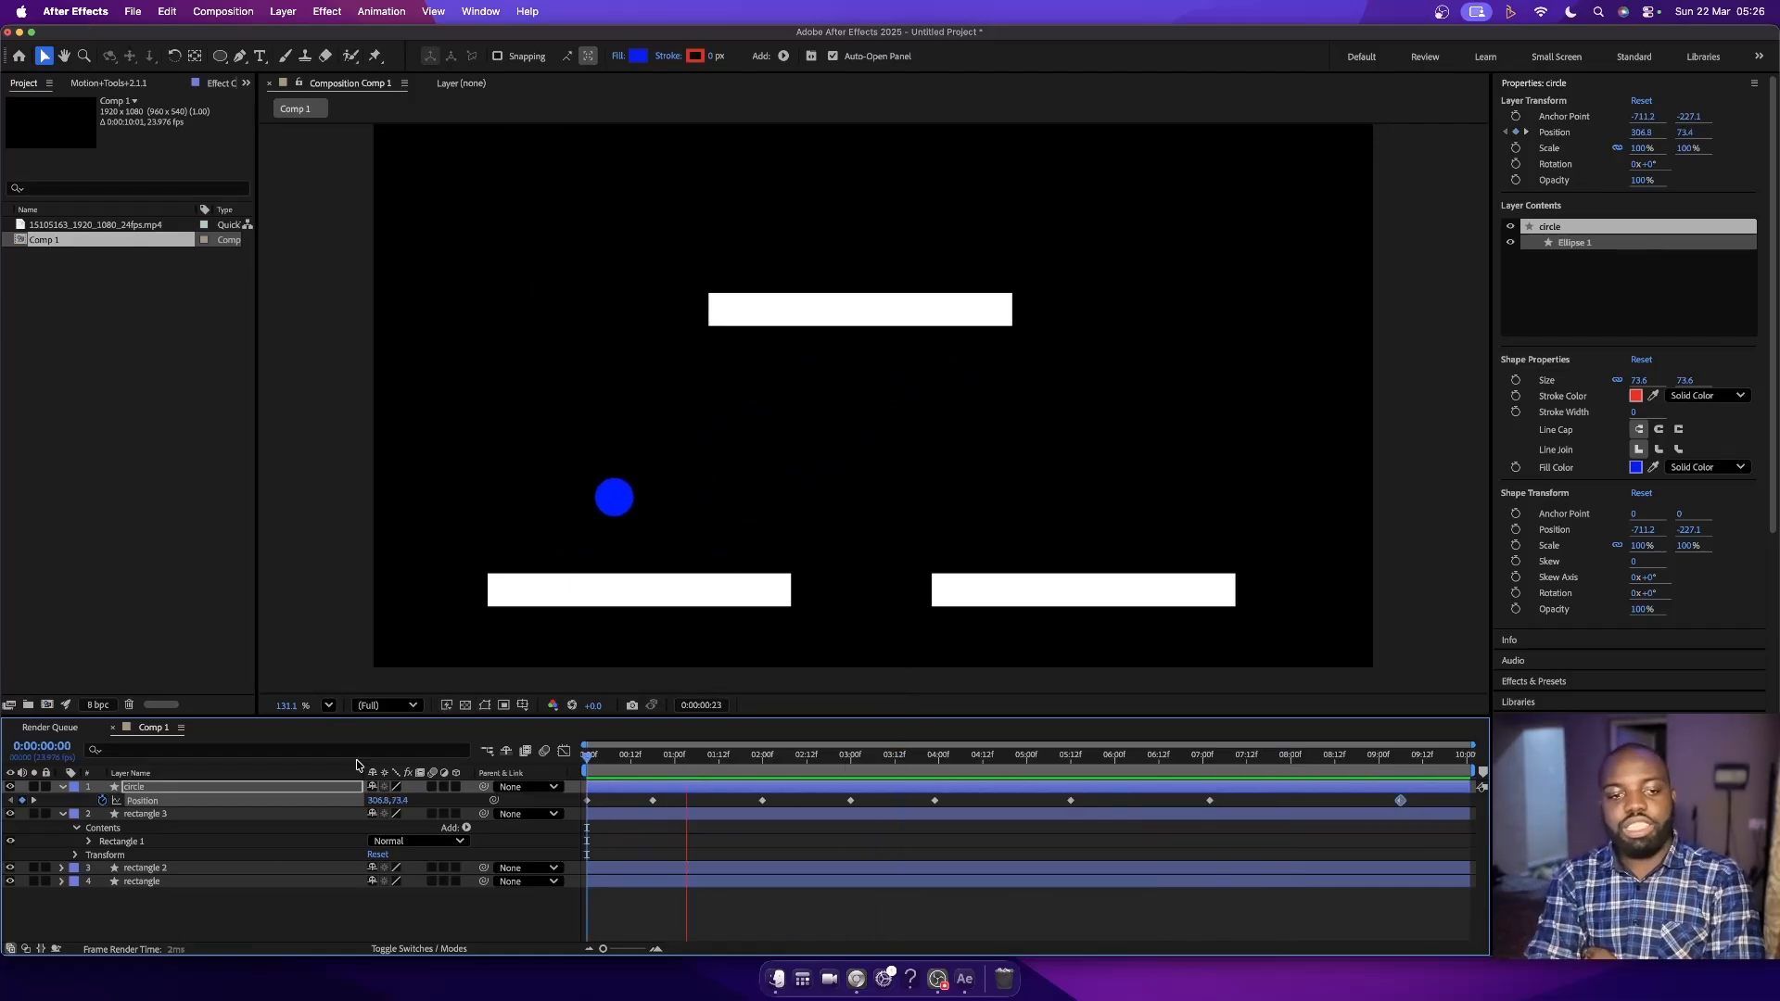
pyautogui.press('space')
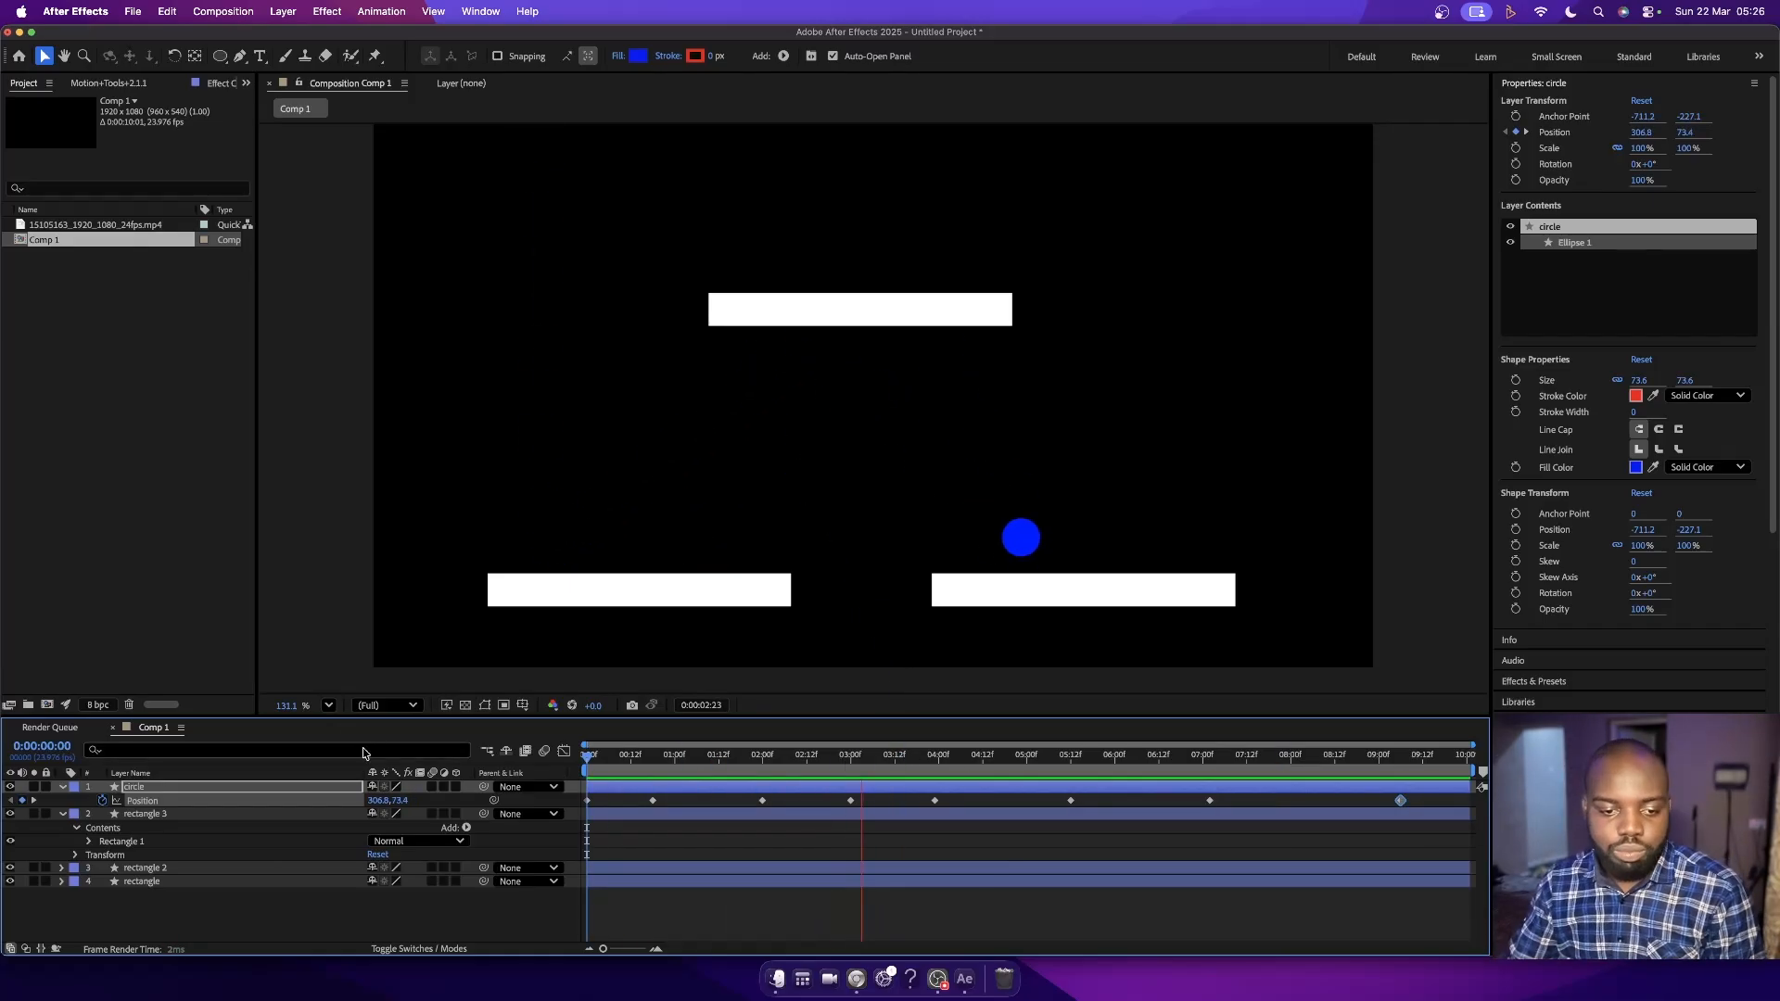
# - Shift all Position keyframes except the first about 8 frames forward, placing the second near 1:02, and preview from 0:00
pyautogui.moveTo(1444, 803); pyautogui.dragTo(645, 871)
pyautogui.moveTo(651, 803); pyautogui.dragTo(545, 769)
pyautogui.press('space')
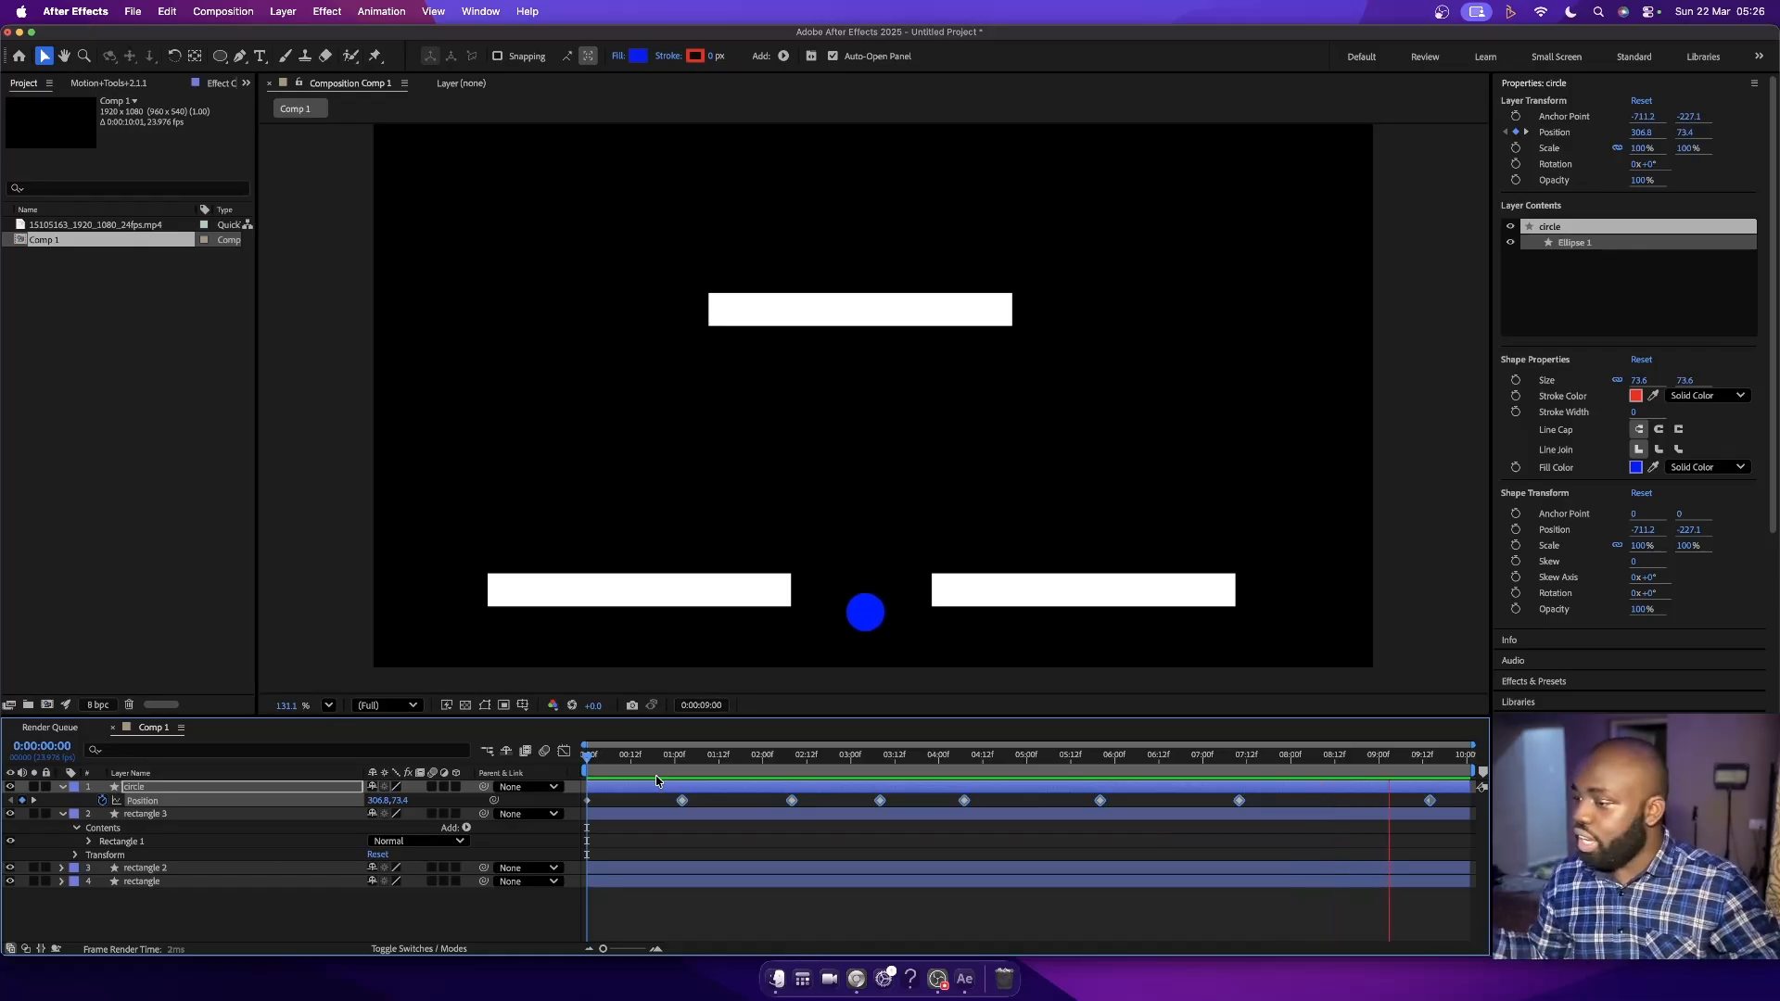
pyautogui.press('space')
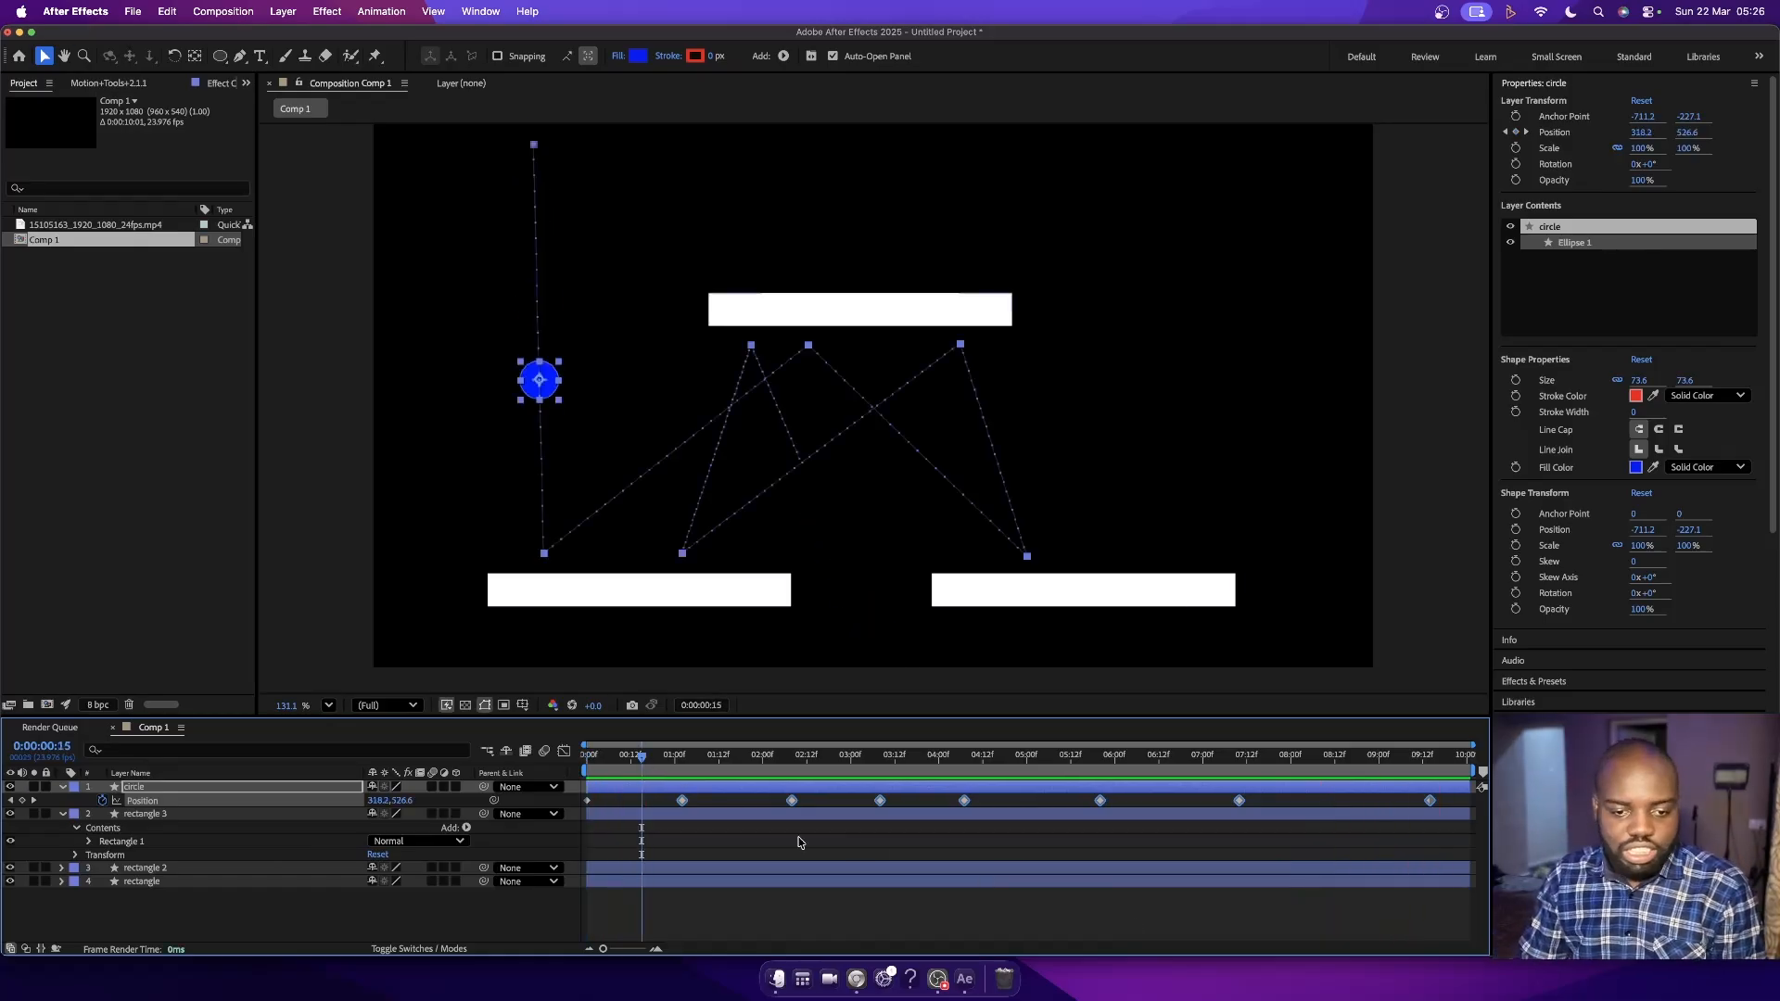
pyautogui.press('Home')
pyautogui.press('space')
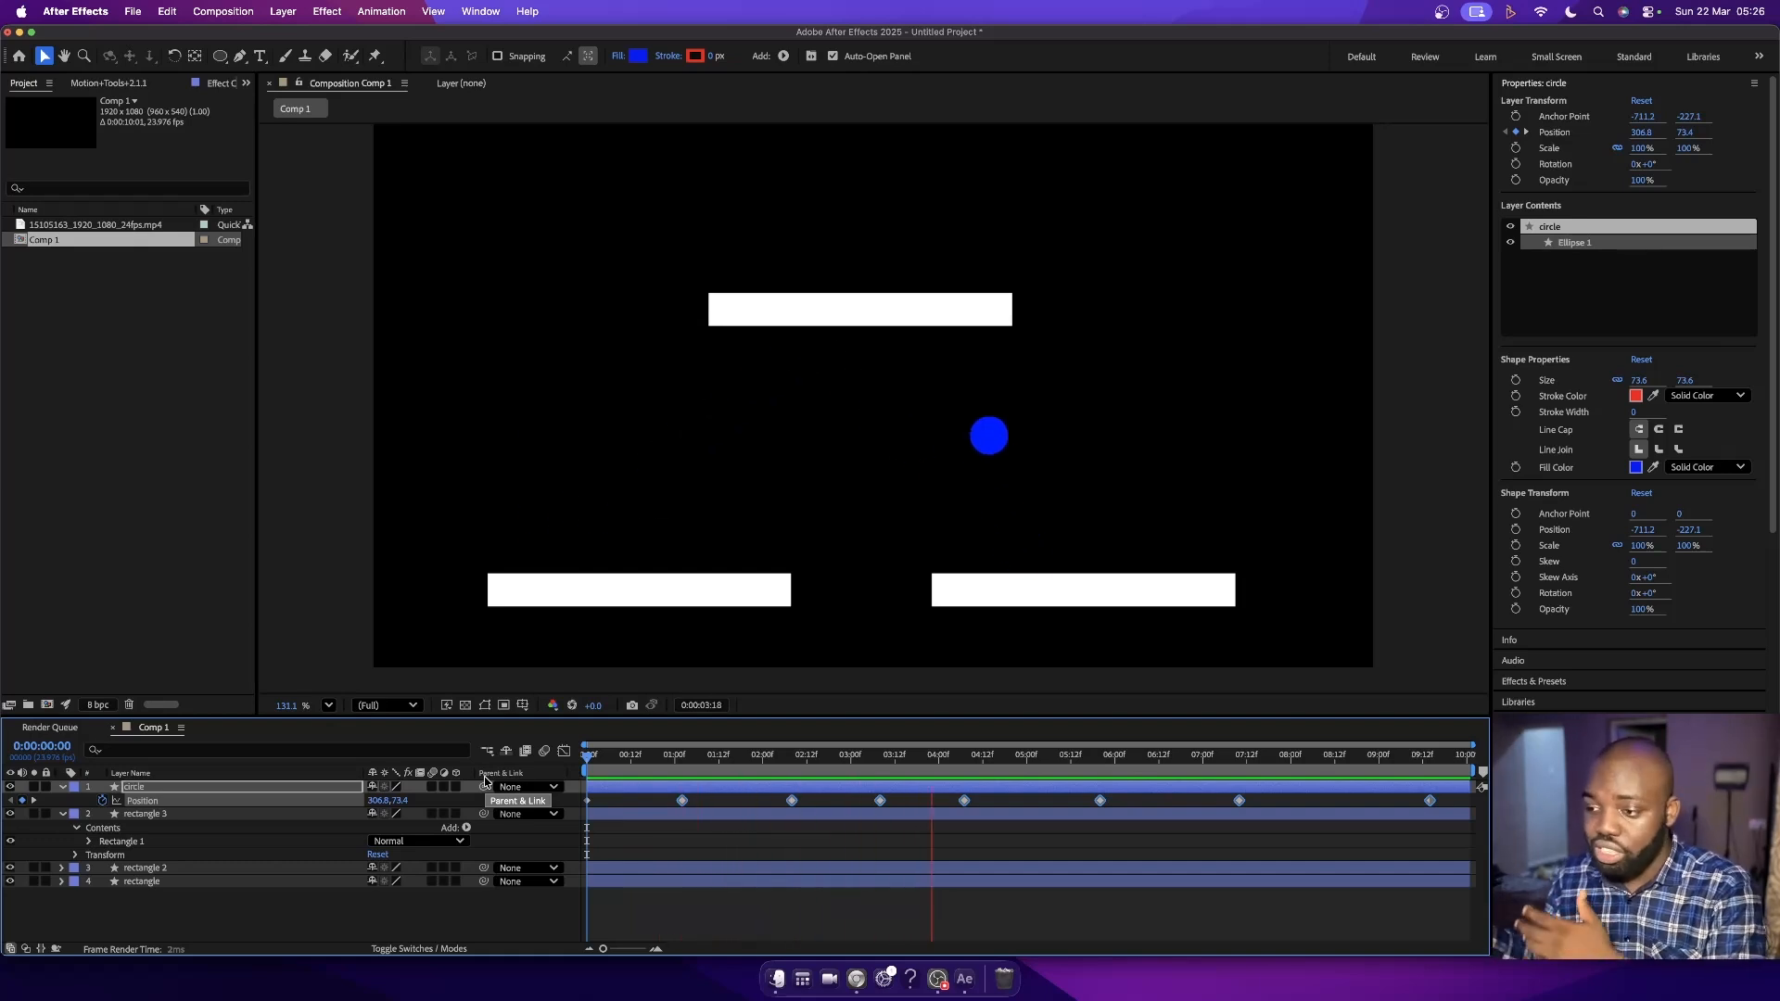
# - Shorten the work area to end near the sixth Position keyframe at about 5:20, and preview that range
pyautogui.press('space')
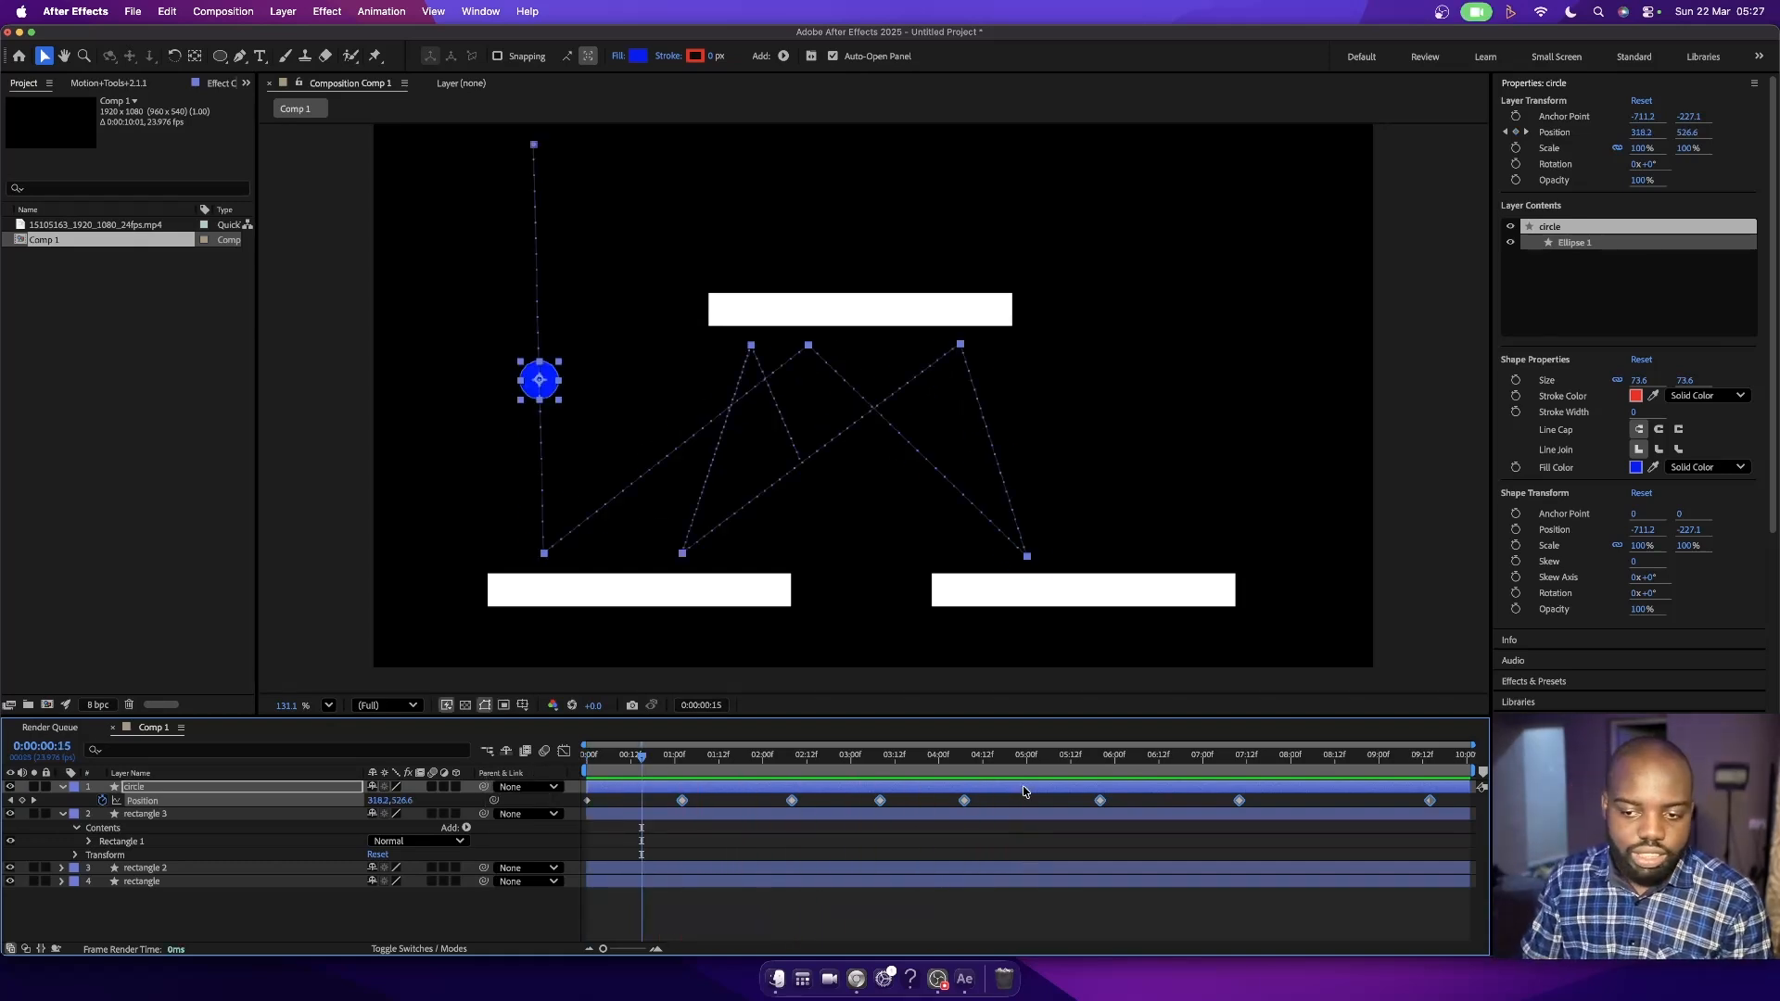
pyautogui.click(1429, 756)
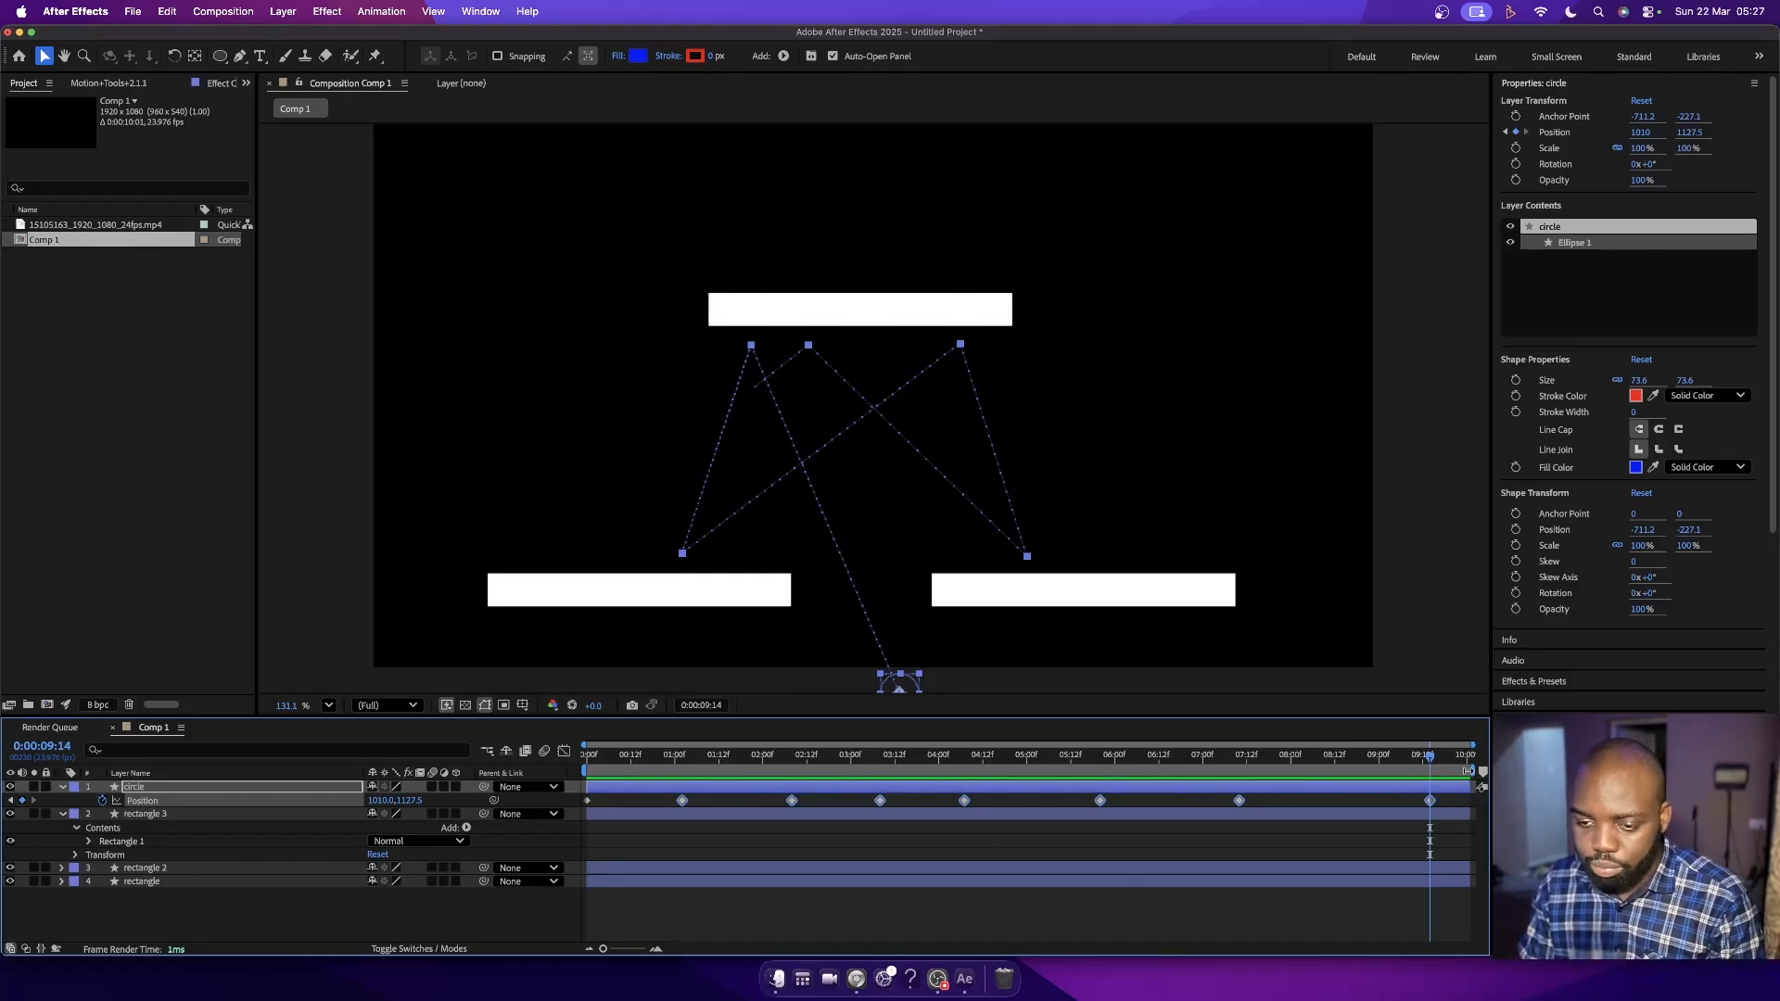
pyautogui.moveTo(1430, 774); pyautogui.dragTo(1249, 777)
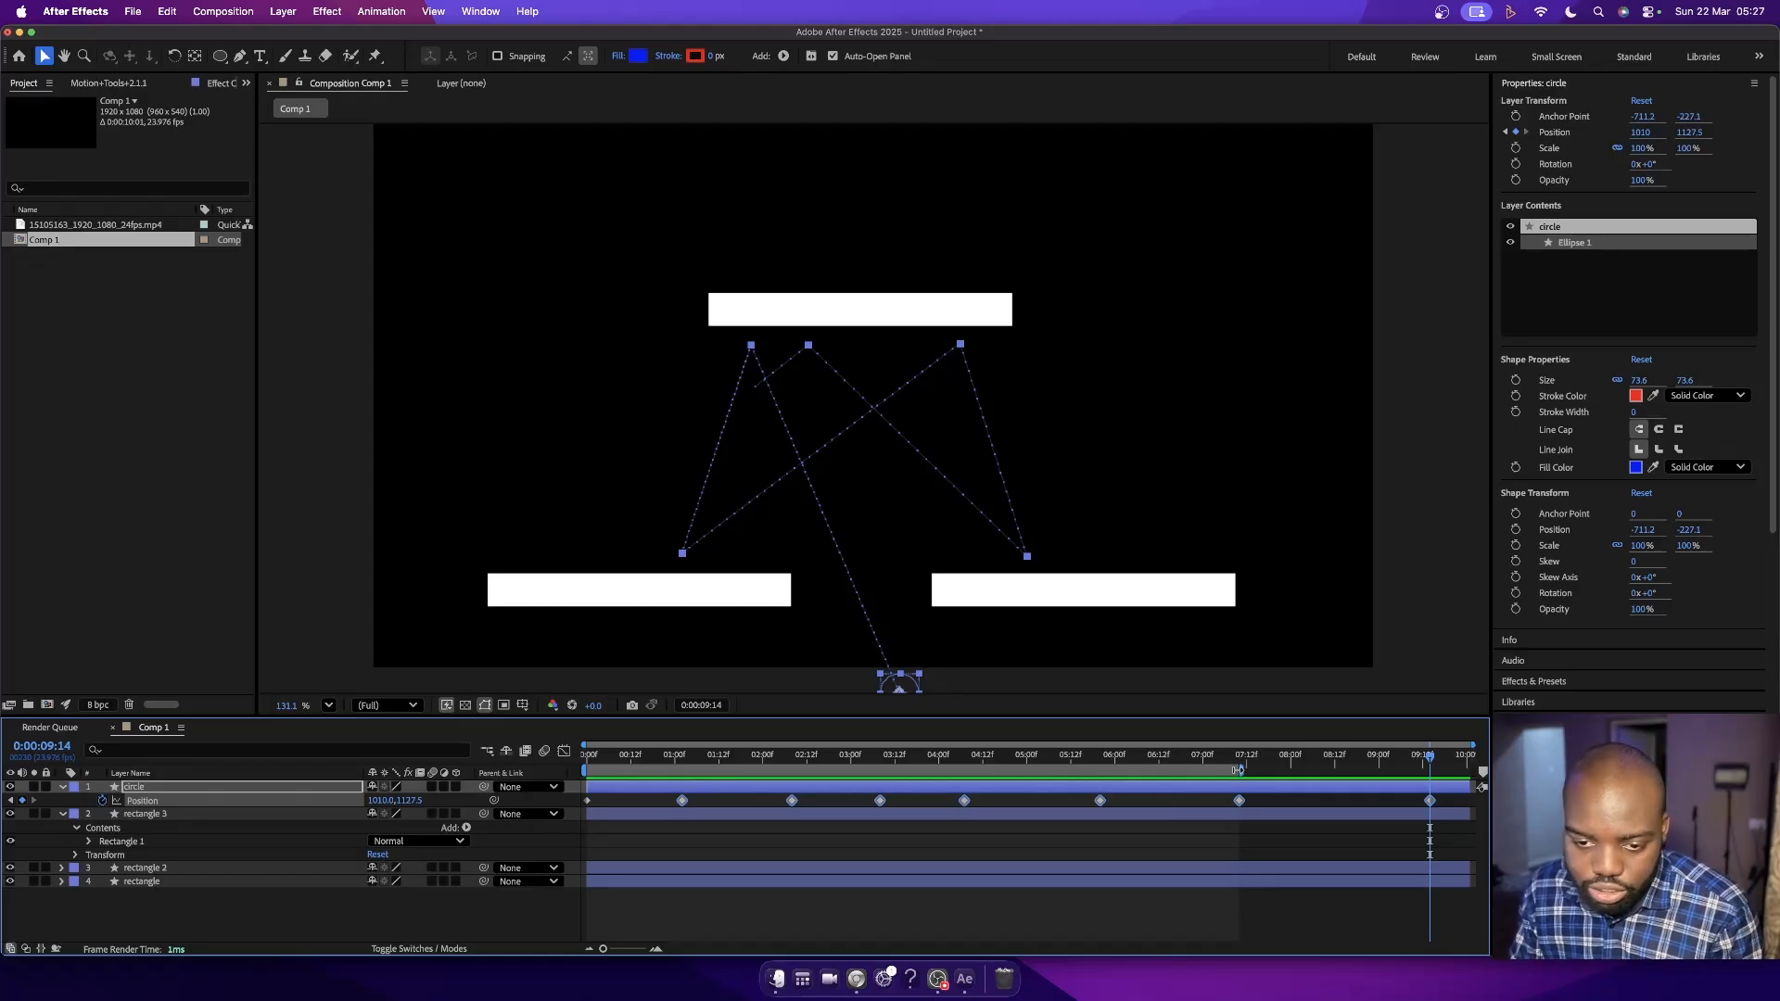
pyautogui.moveTo(1239, 771); pyautogui.dragTo(1113, 772)
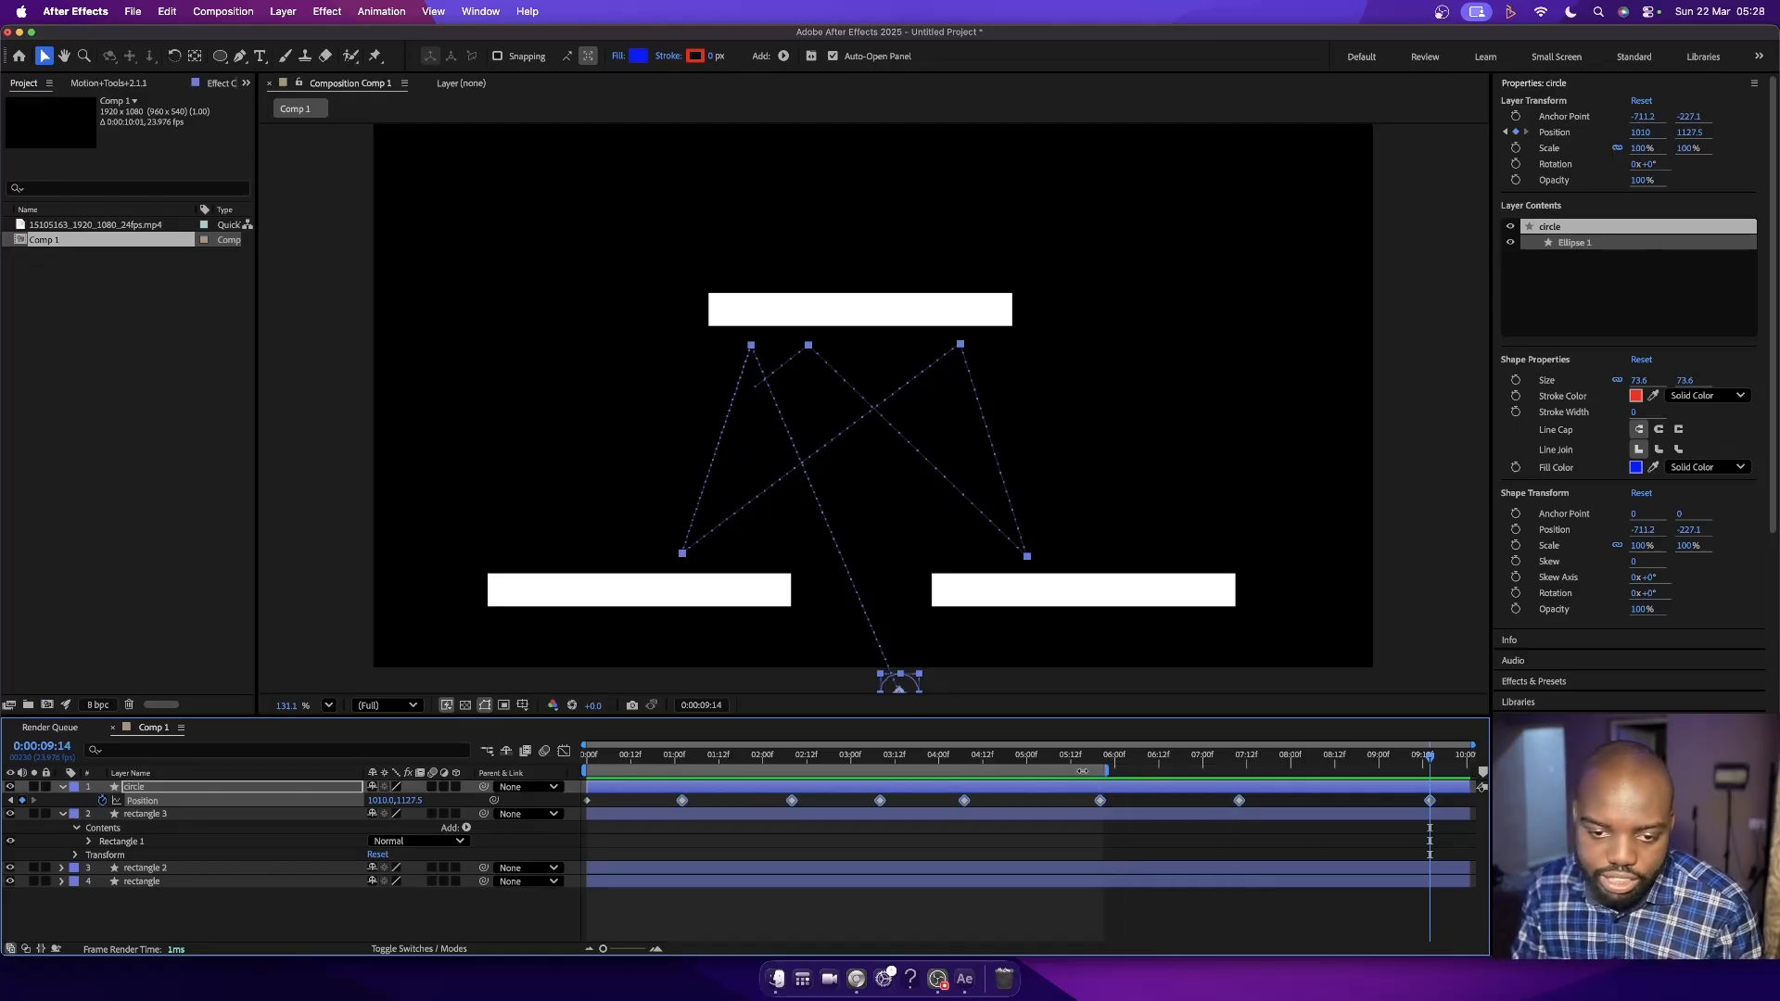
pyautogui.click(930, 758)
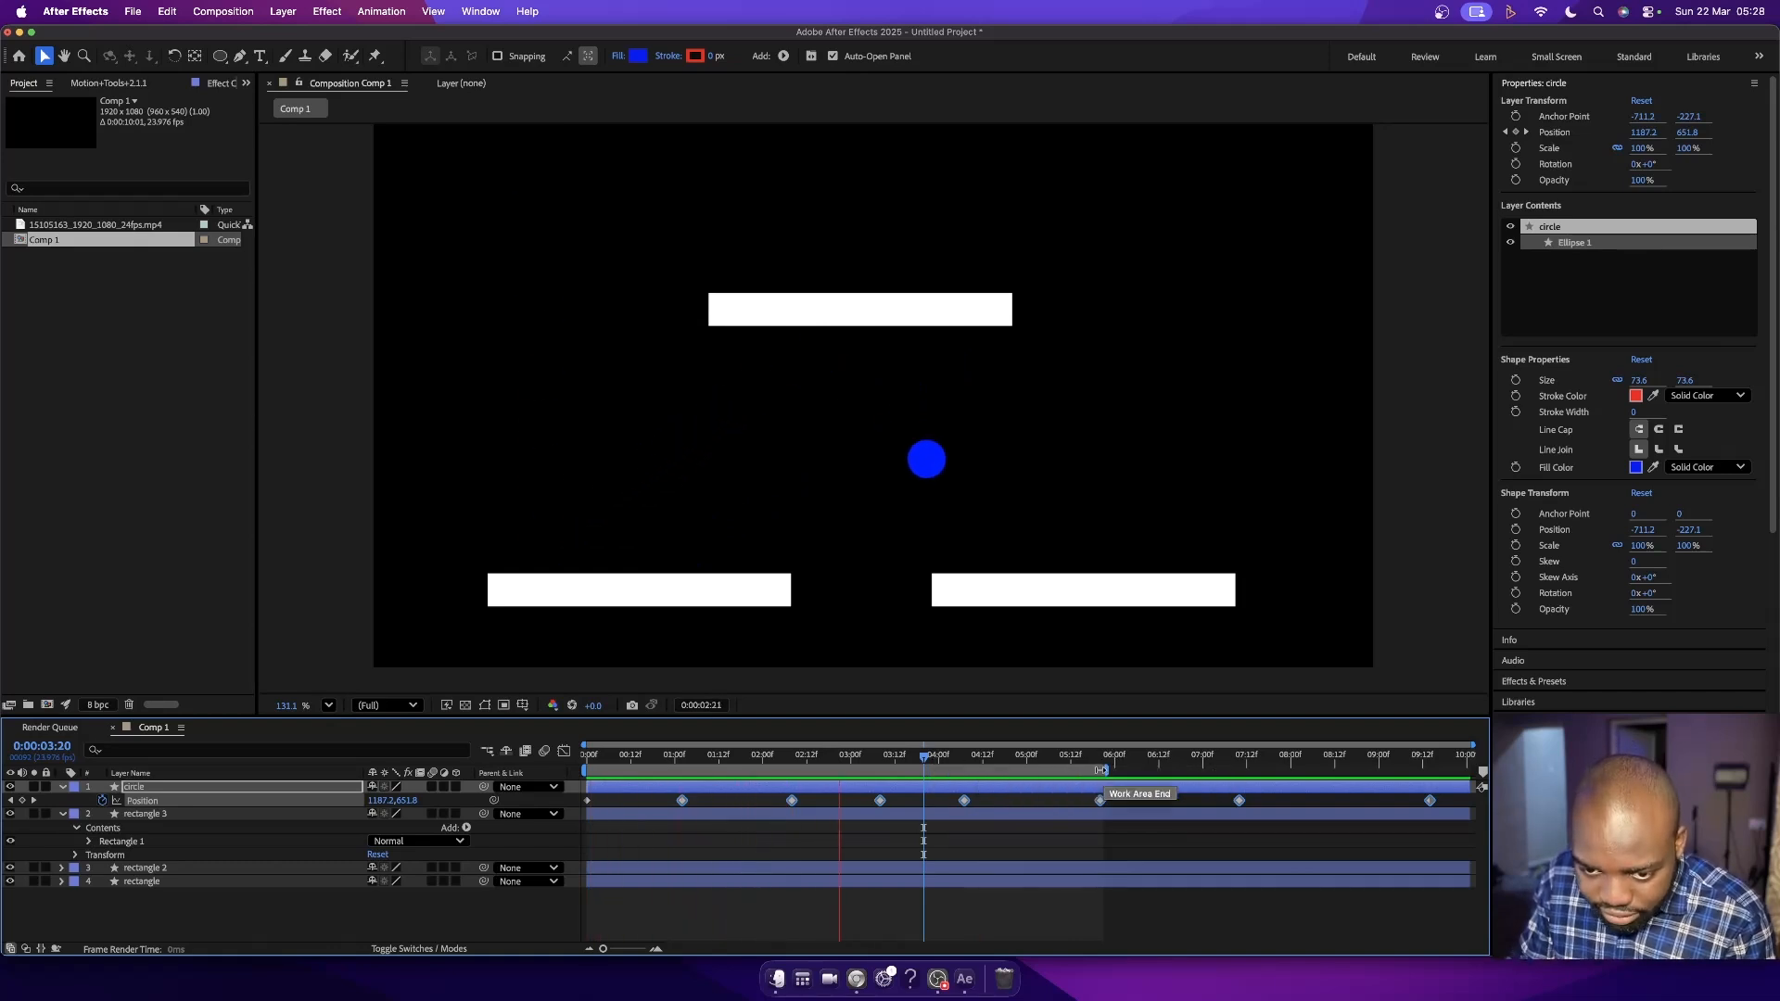
pyautogui.press('space')
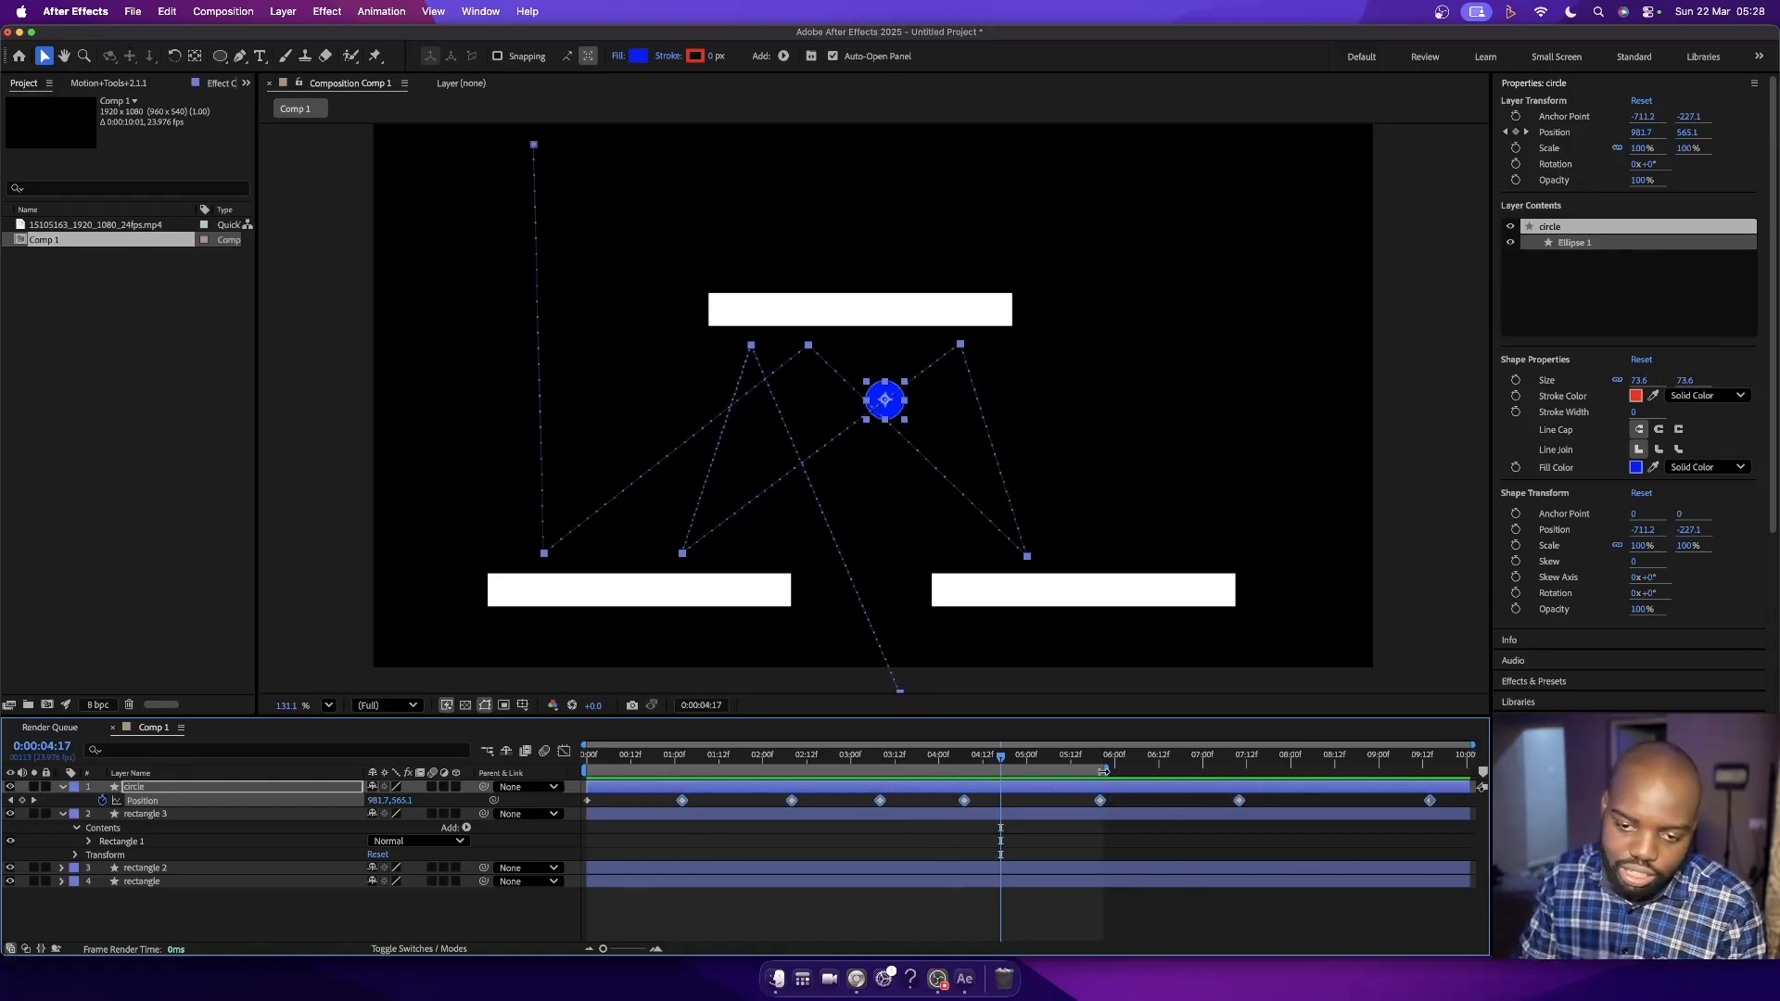
# - Extend the work area back to the composition's end and move the playhead to the last Position keyframe at 9:14
pyautogui.moveTo(1104, 771); pyautogui.dragTo(1472, 771)
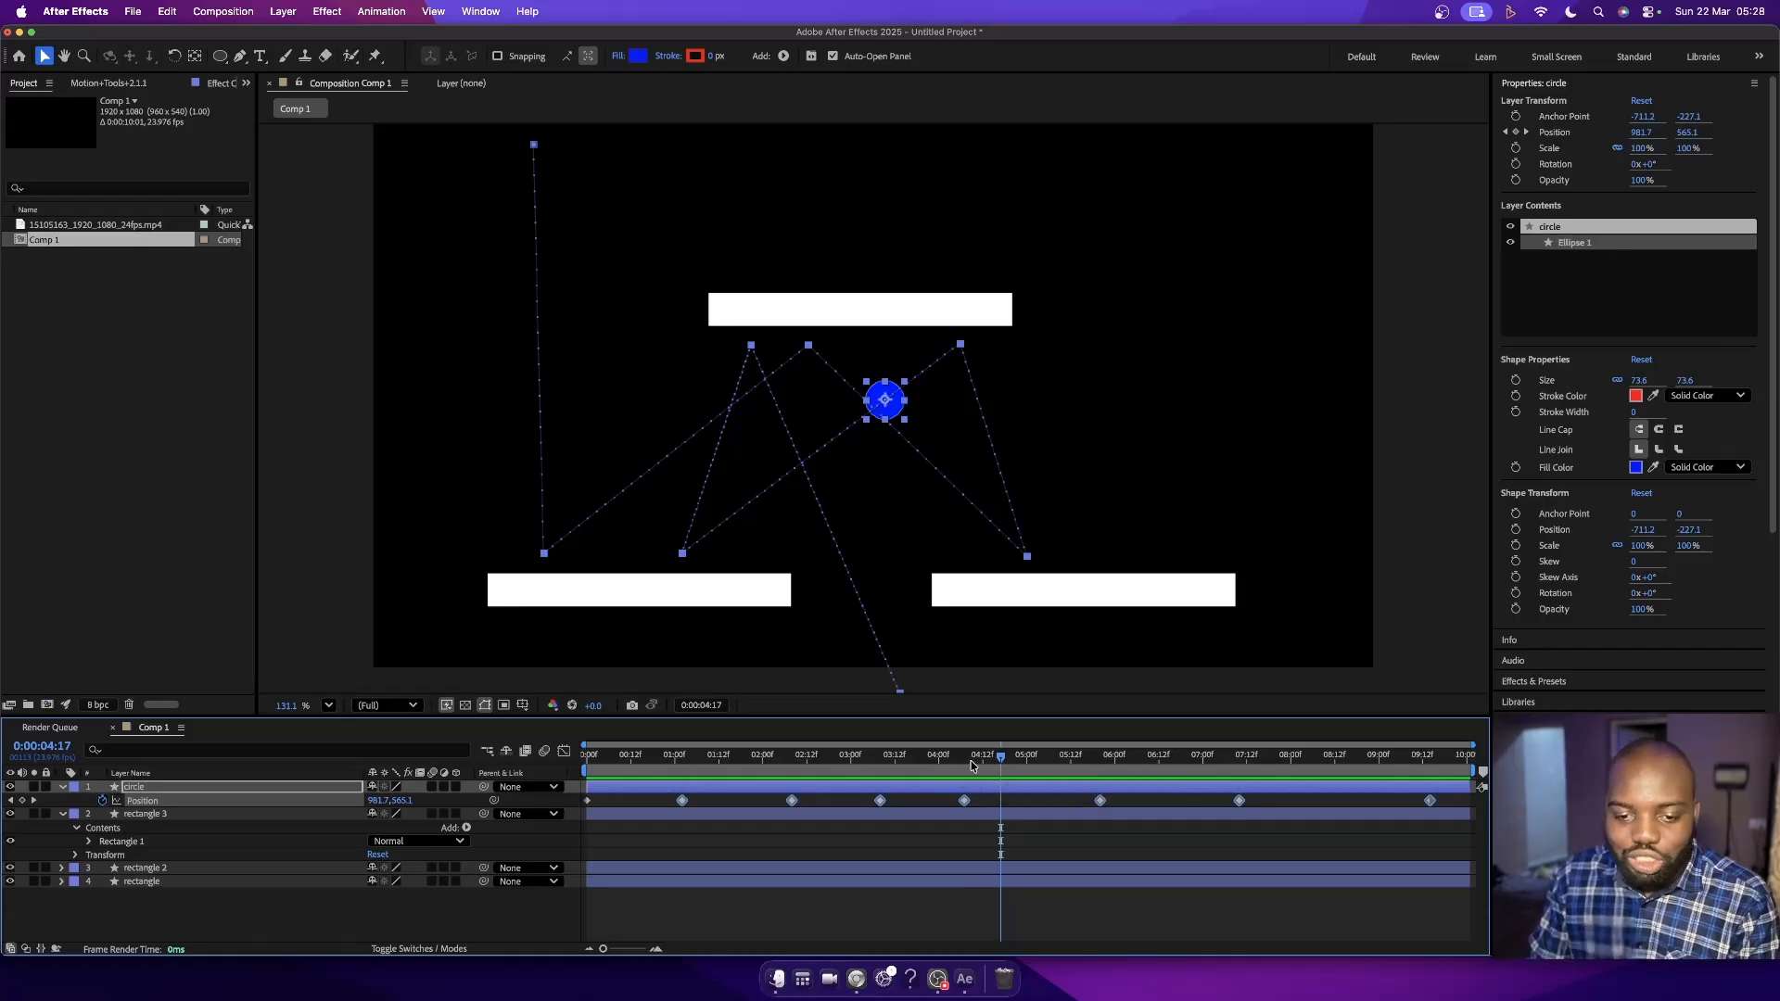
pyautogui.moveTo(972, 765); pyautogui.dragTo(1431, 753)
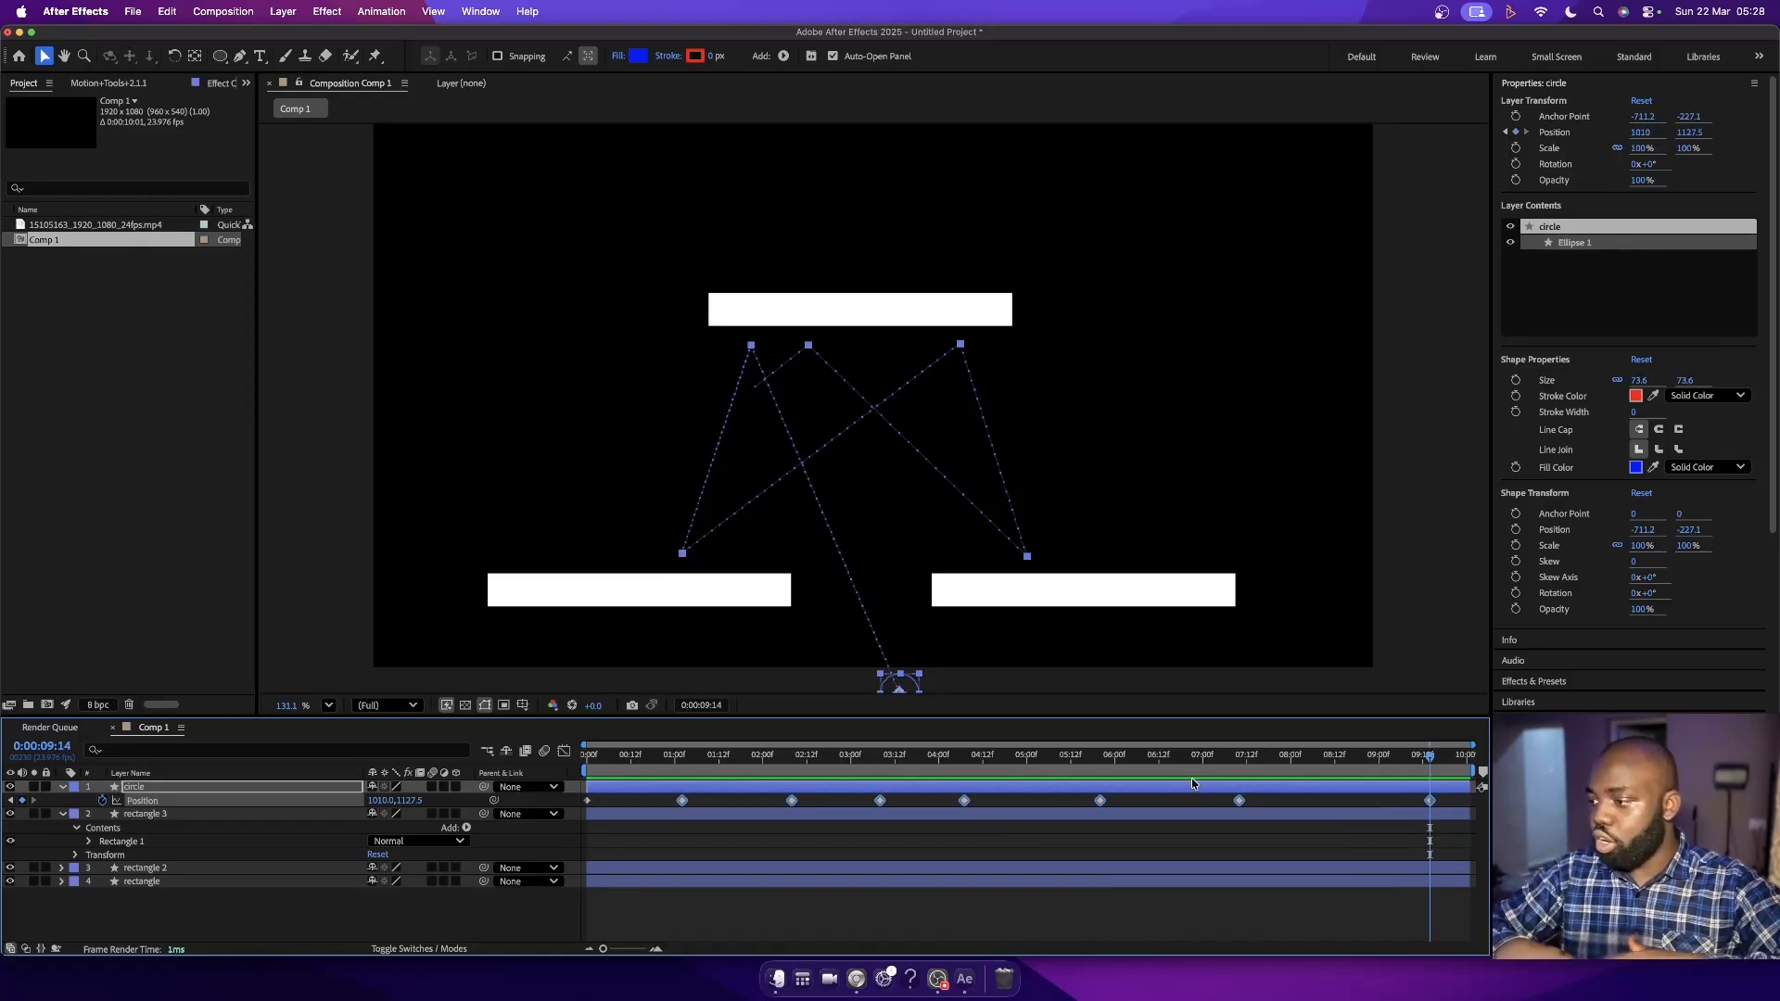
# - Set the composition's duration to 0:00:30:01 and show its full length in the timeline
pyautogui.rightClick(178, 913)
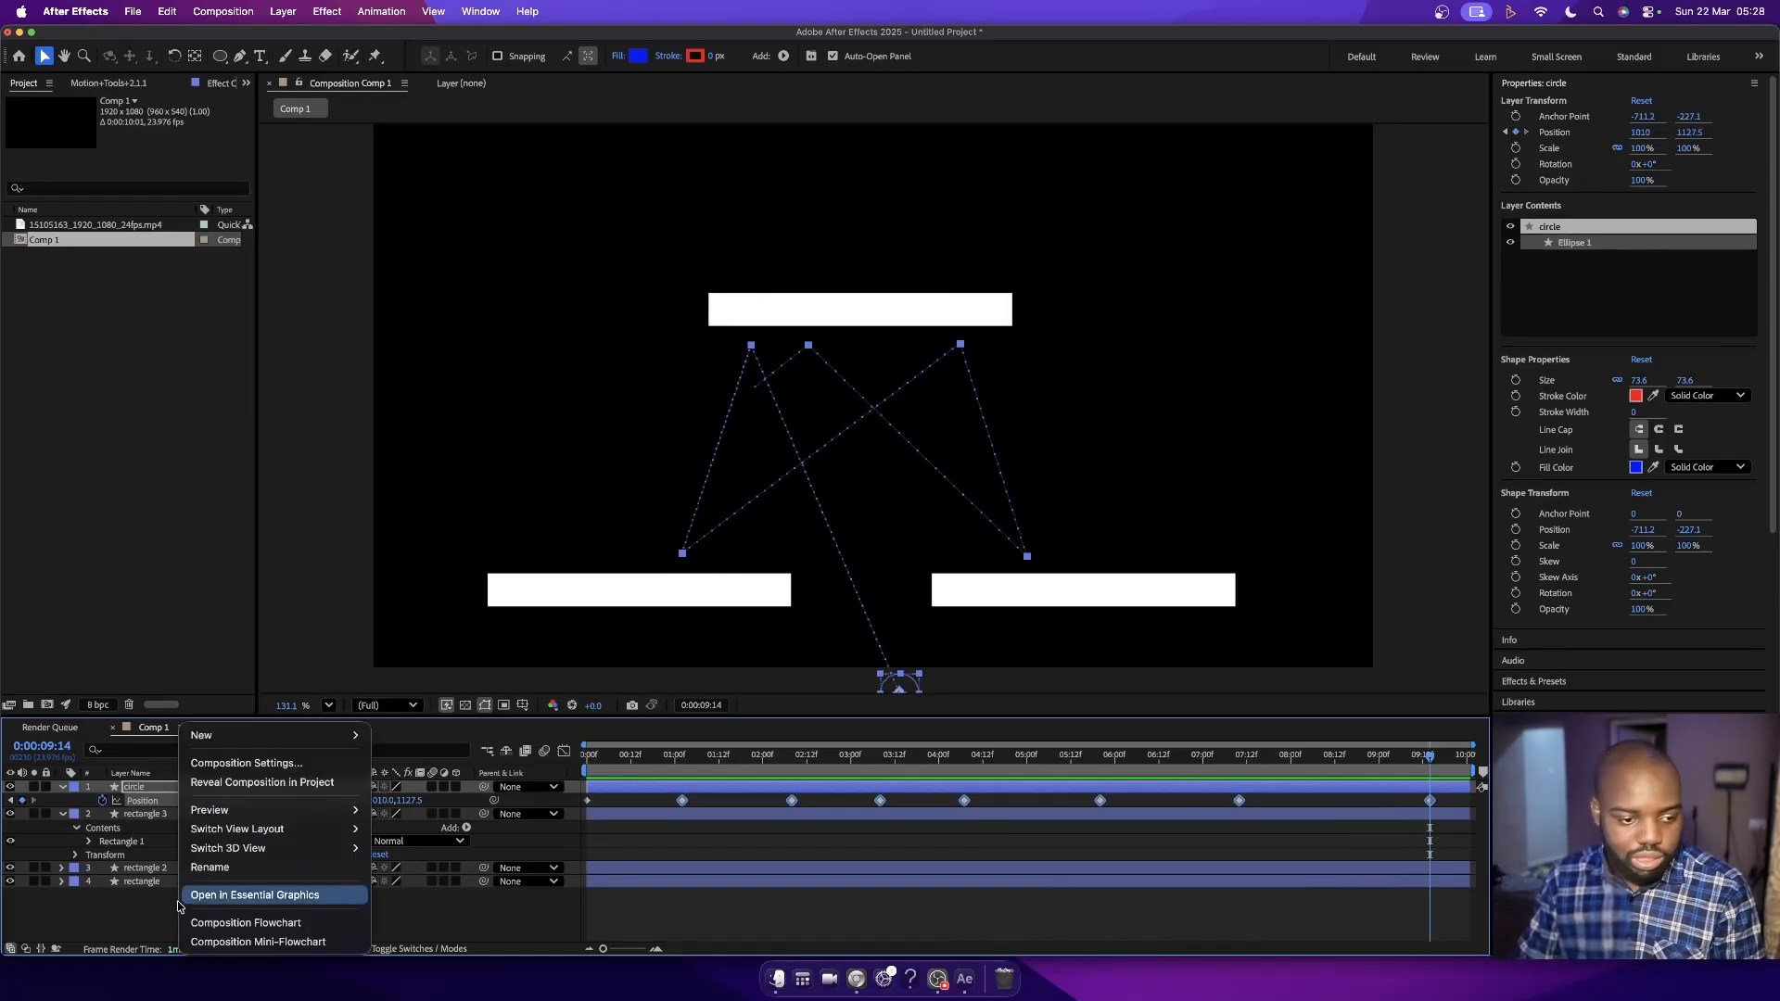
pyautogui.click(261, 758)
pyautogui.click(803, 594)
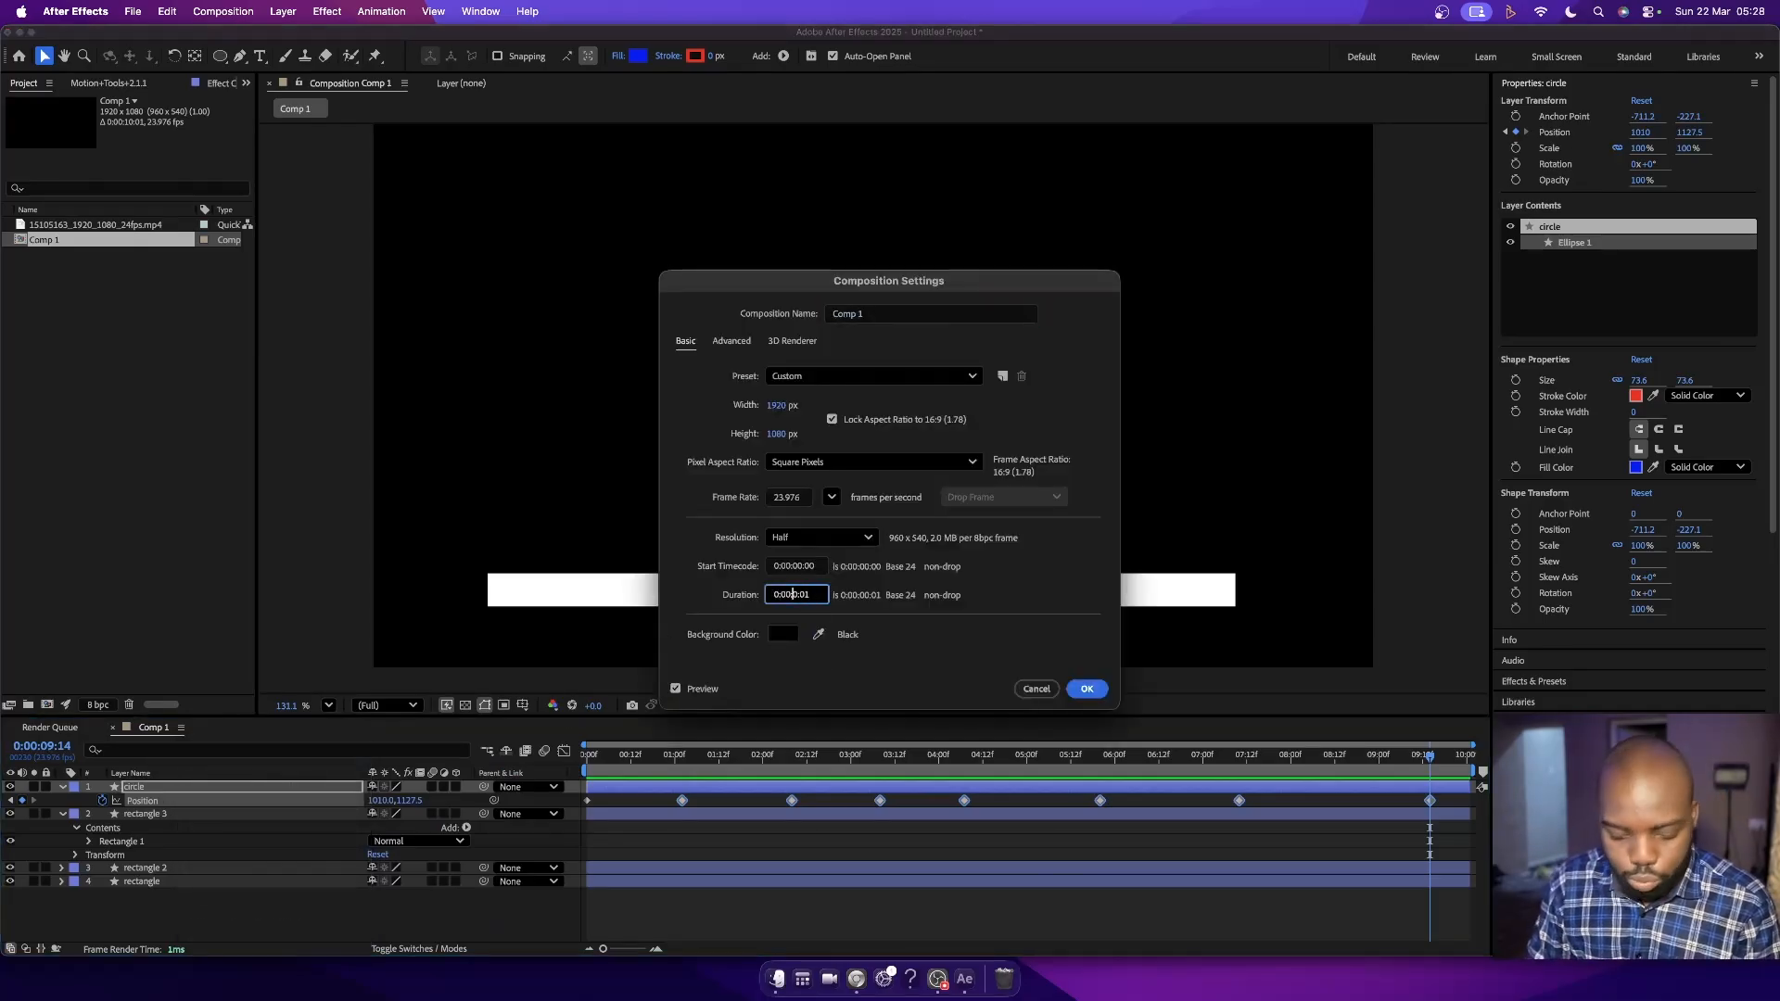
pyautogui.press('Return')
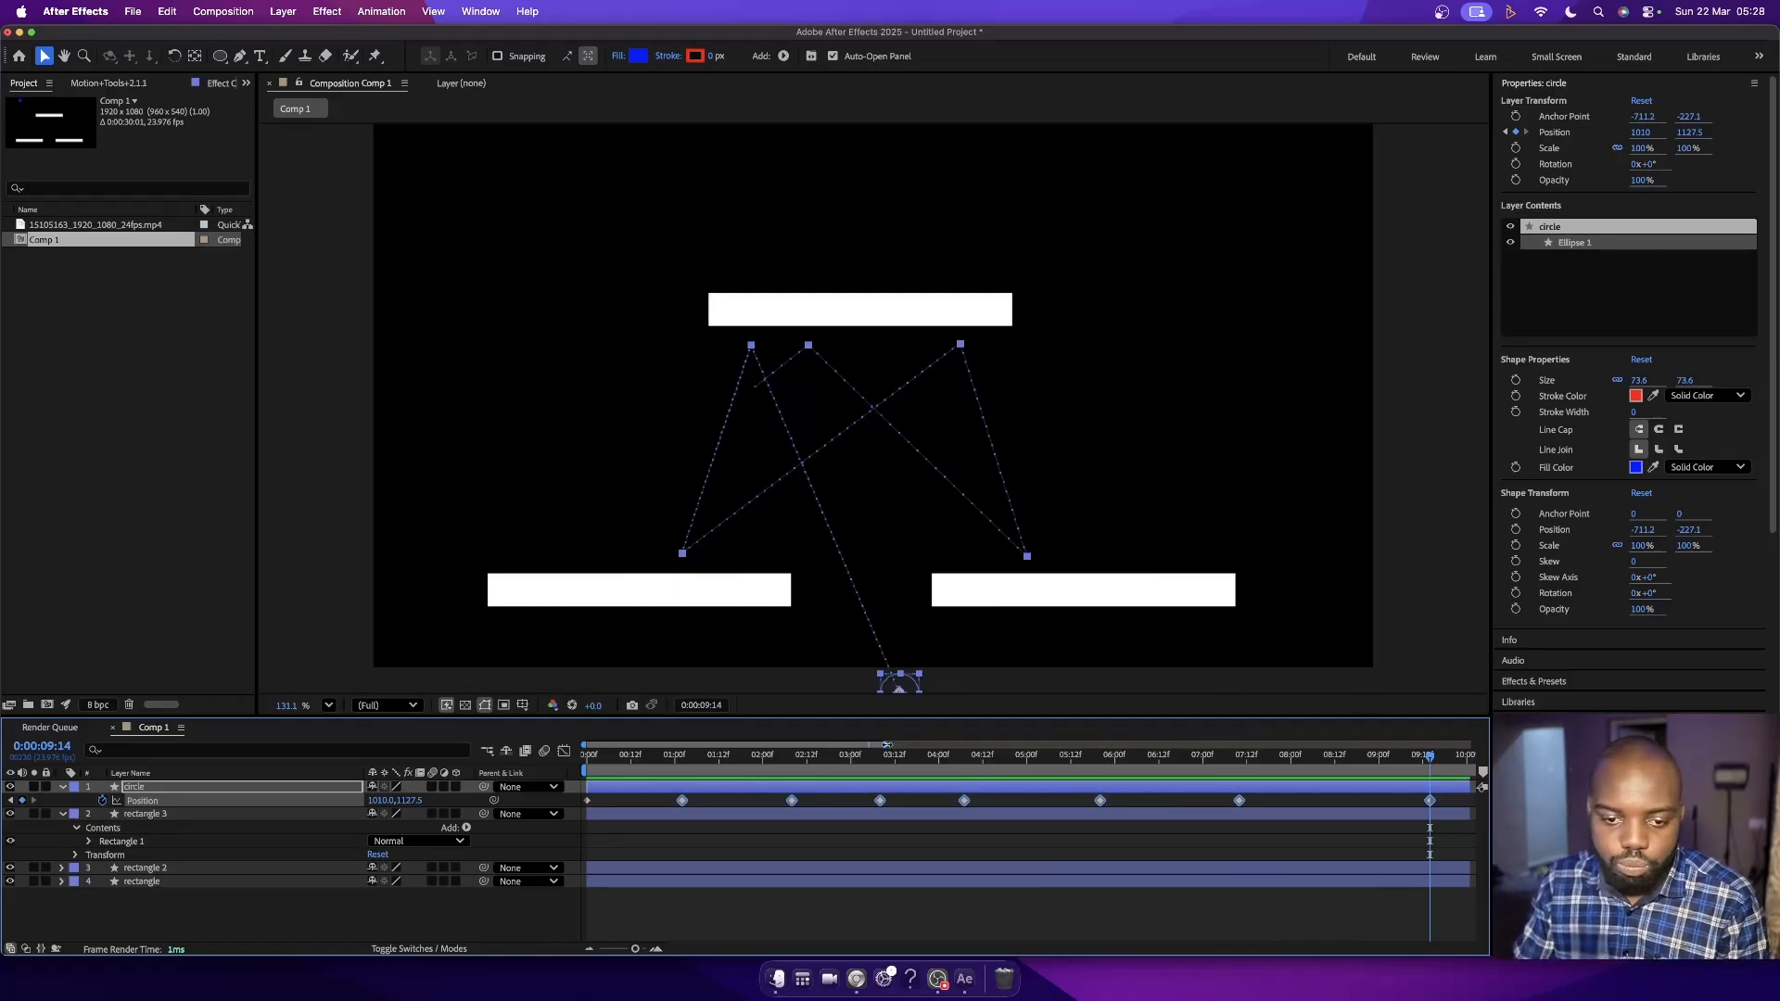
pyautogui.moveTo(888, 745); pyautogui.dragTo(1474, 745)
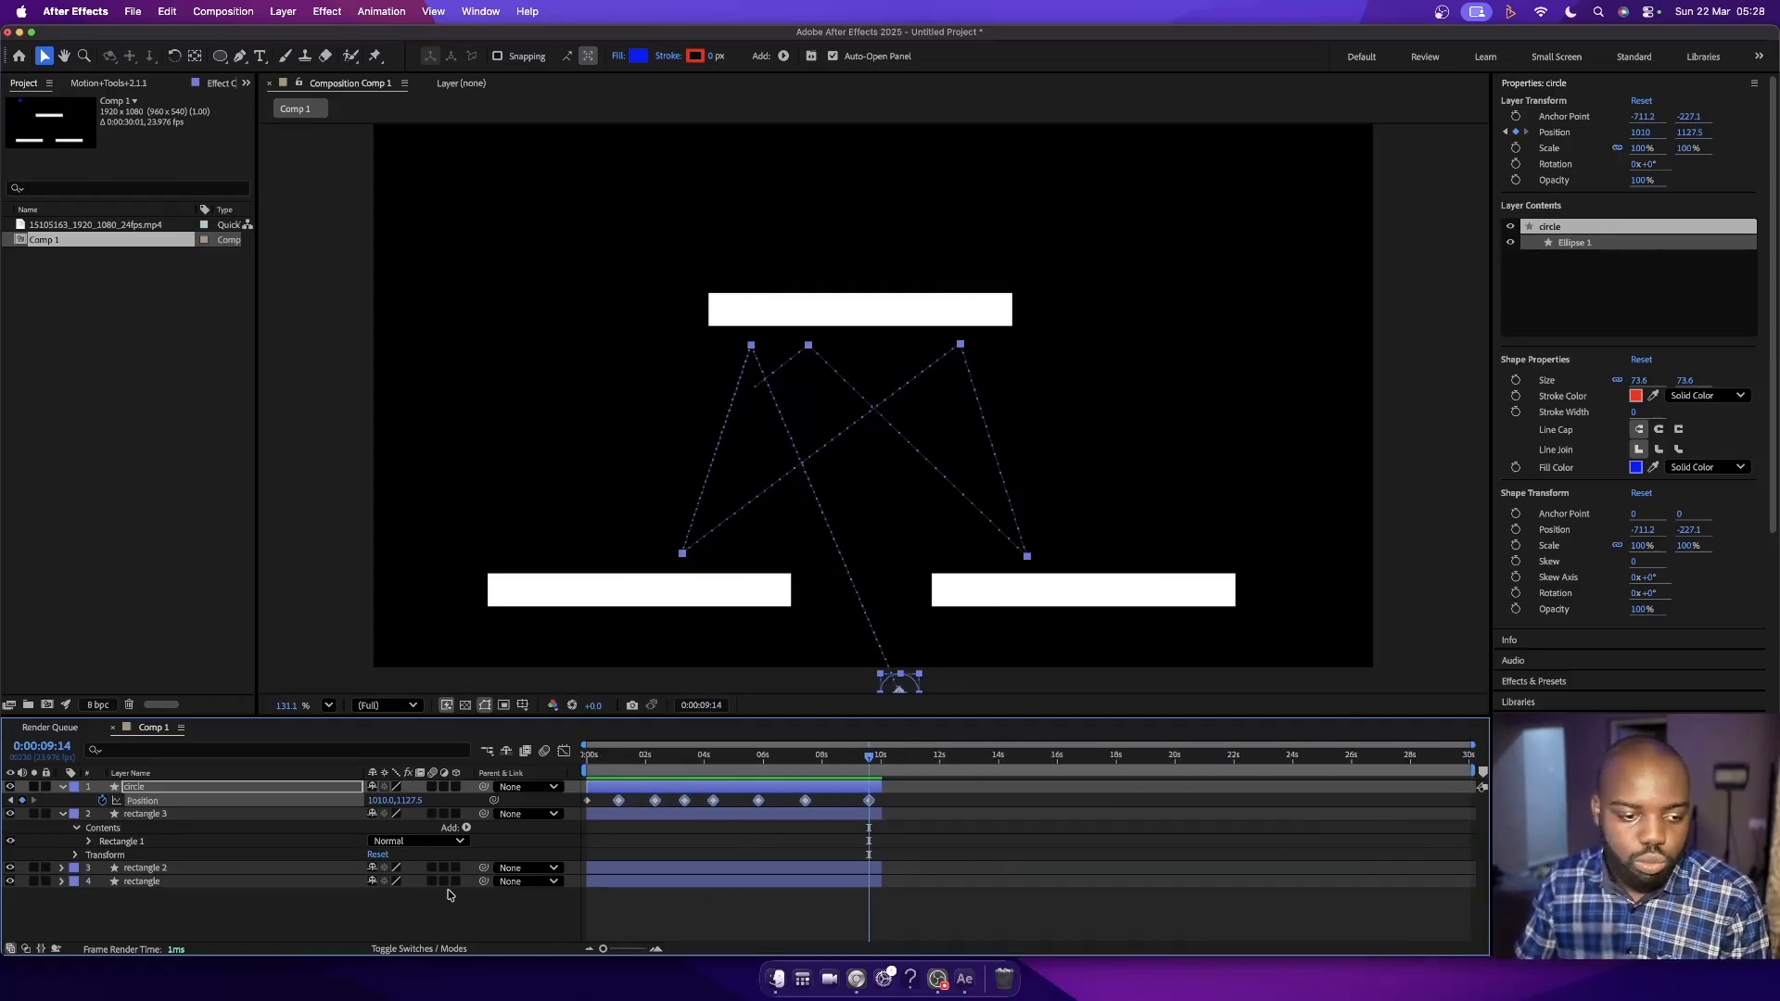
# - Select all four layers and preview from 5:21 until past the end of the layers
pyautogui.press('super+a')
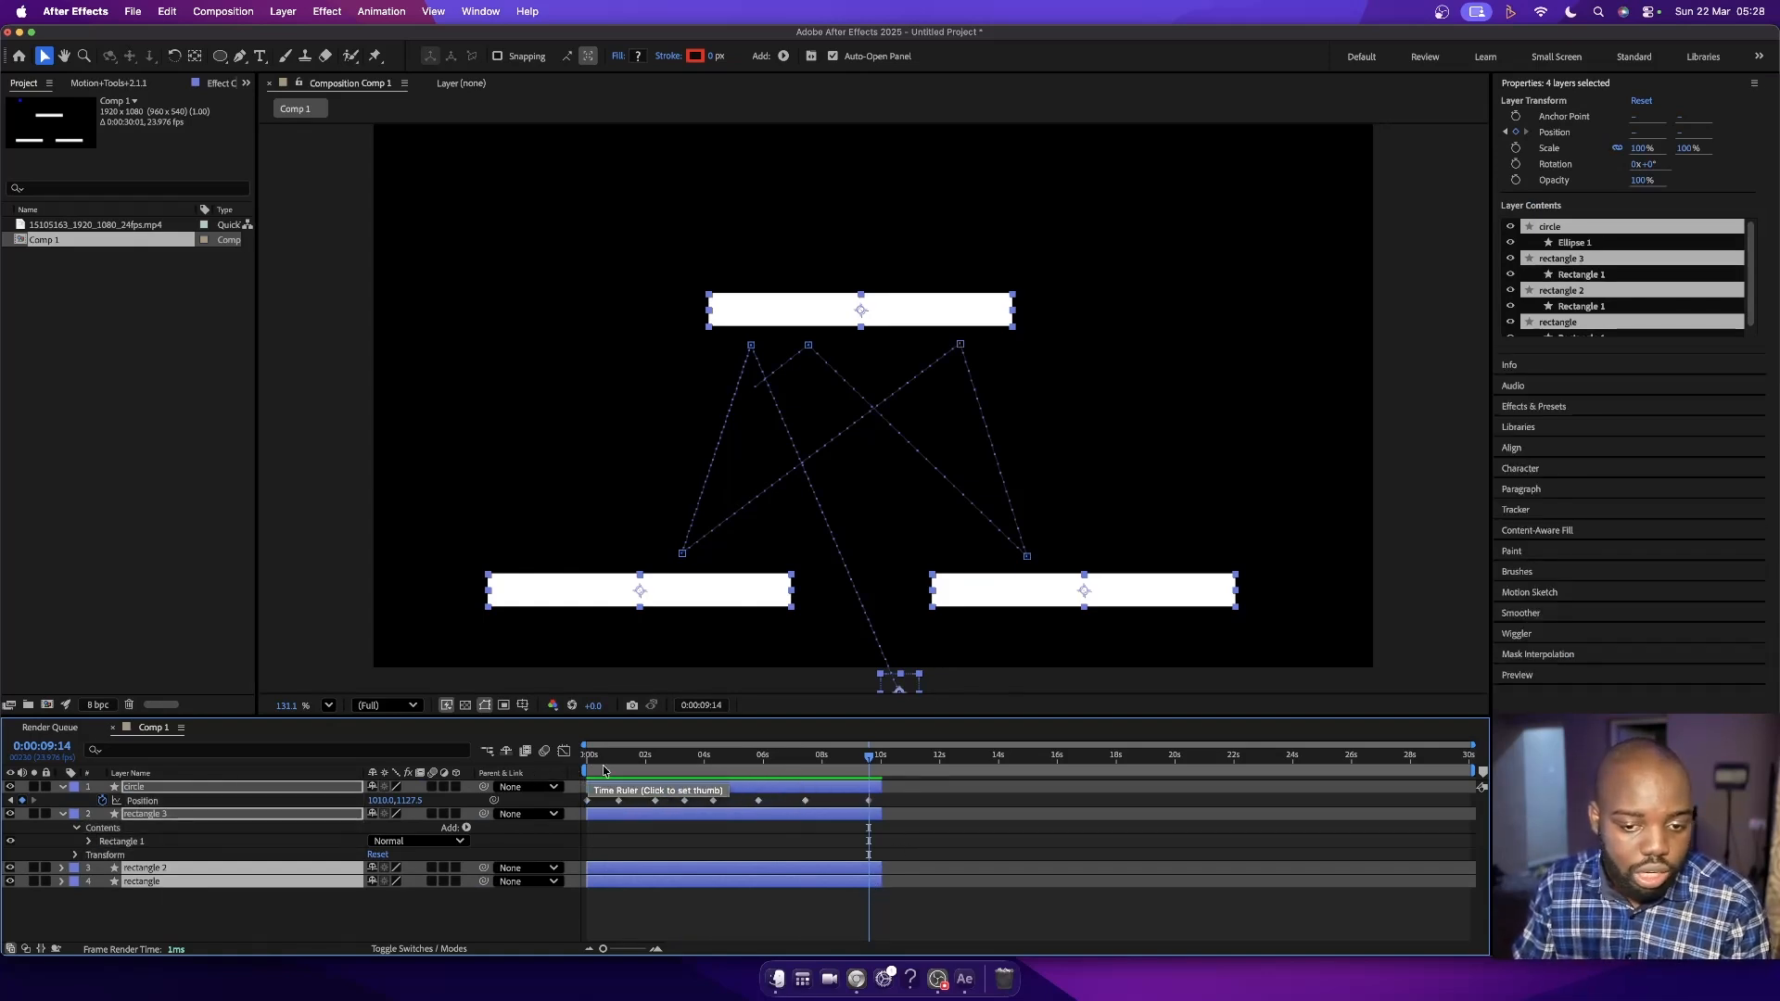
pyautogui.moveTo(824, 763); pyautogui.dragTo(758, 773)
pyautogui.press('space')
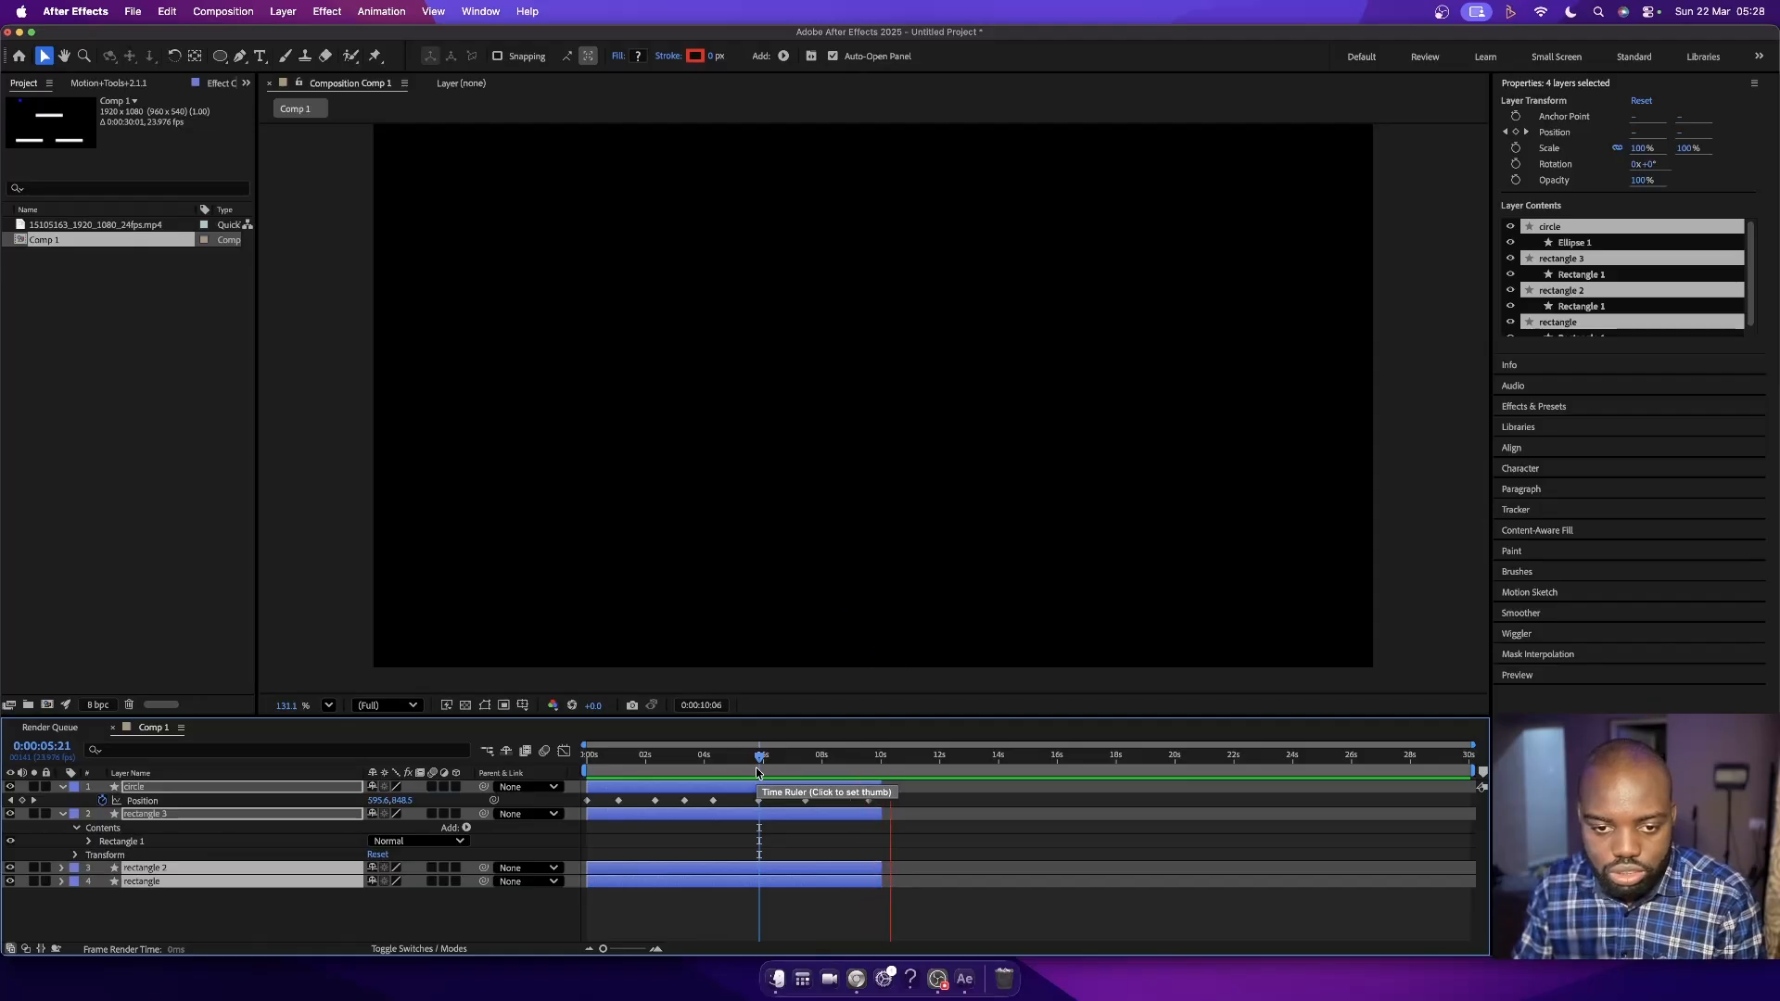
pyautogui.press('space')
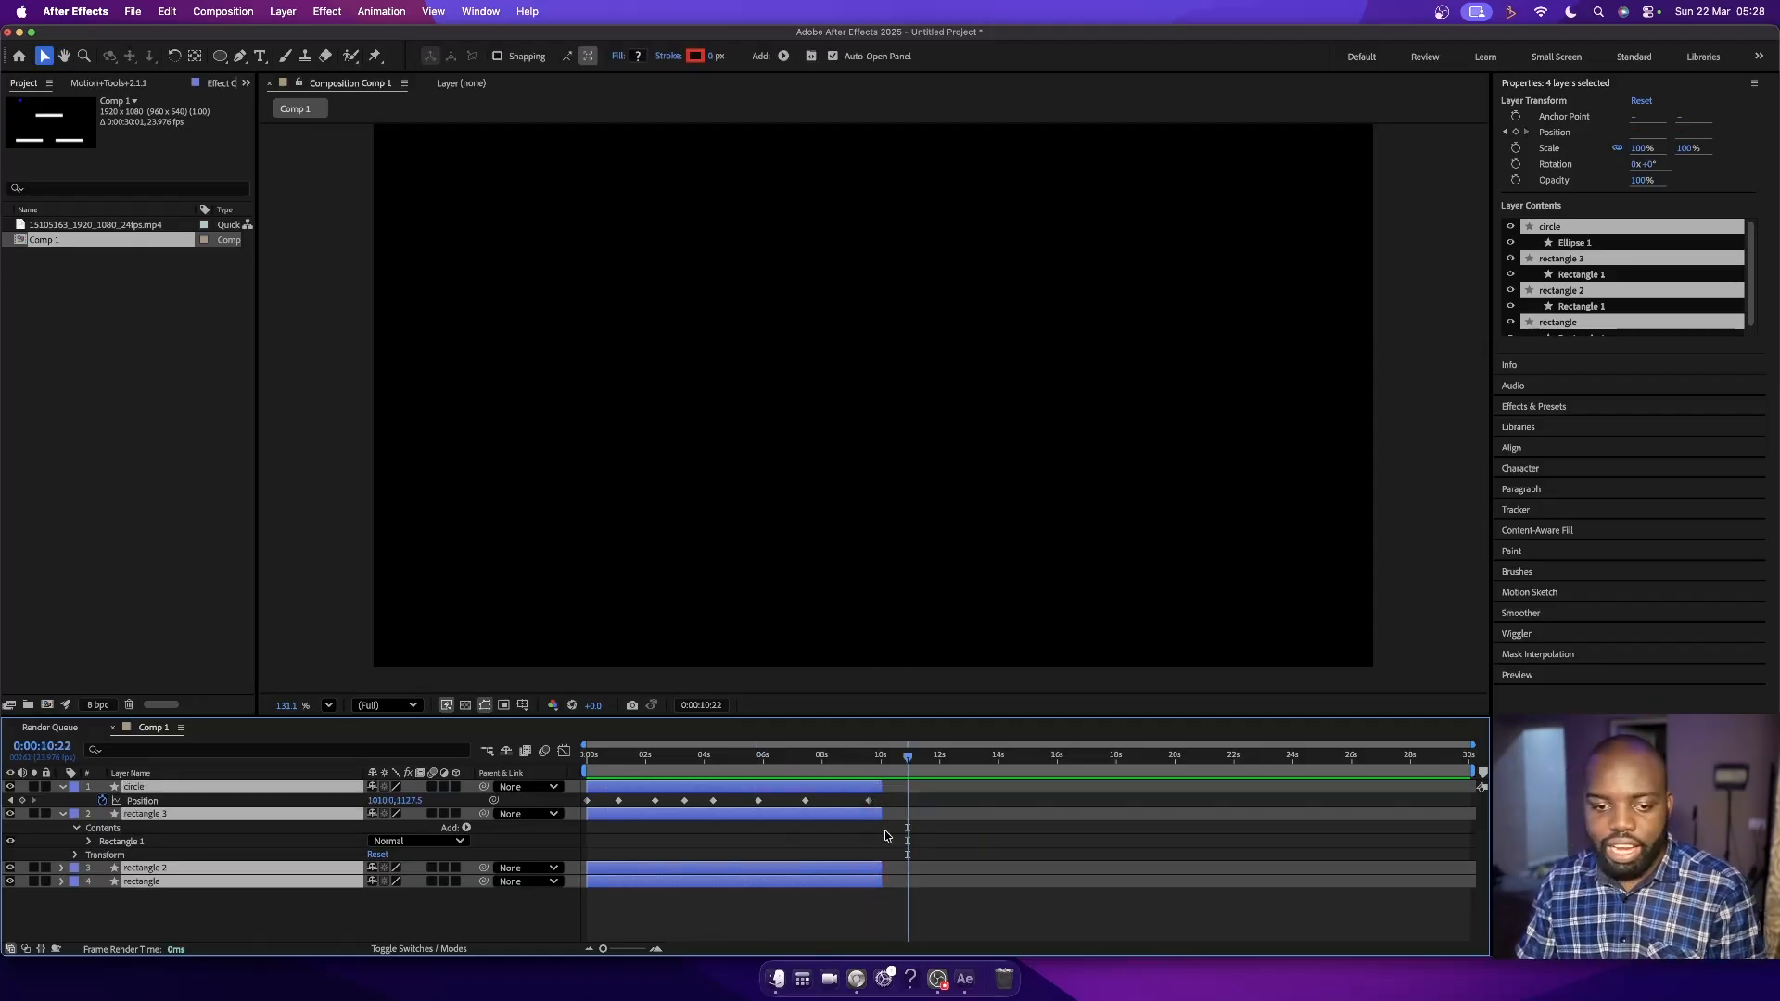
# - Set the work area to end at about 9:20, just after the last Position keyframe, and preview the animation
pyautogui.moveTo(883, 764); pyautogui.dragTo(871, 771)
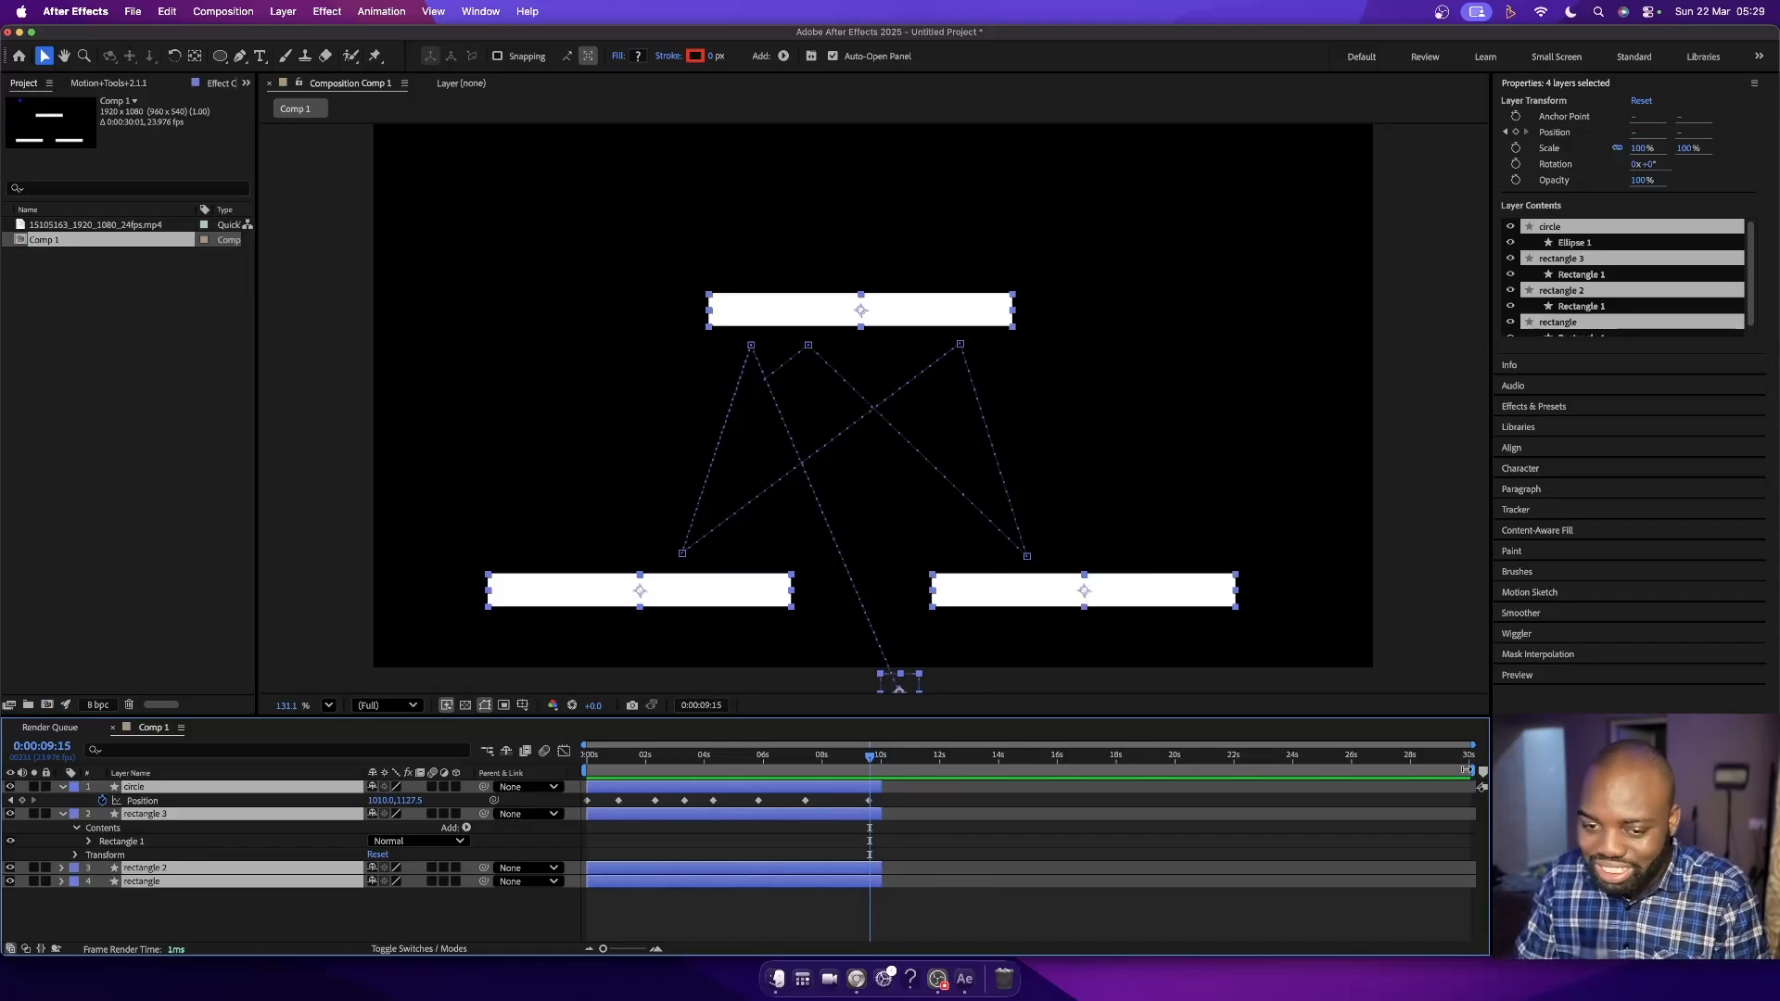
pyautogui.moveTo(1469, 769); pyautogui.dragTo(874, 769)
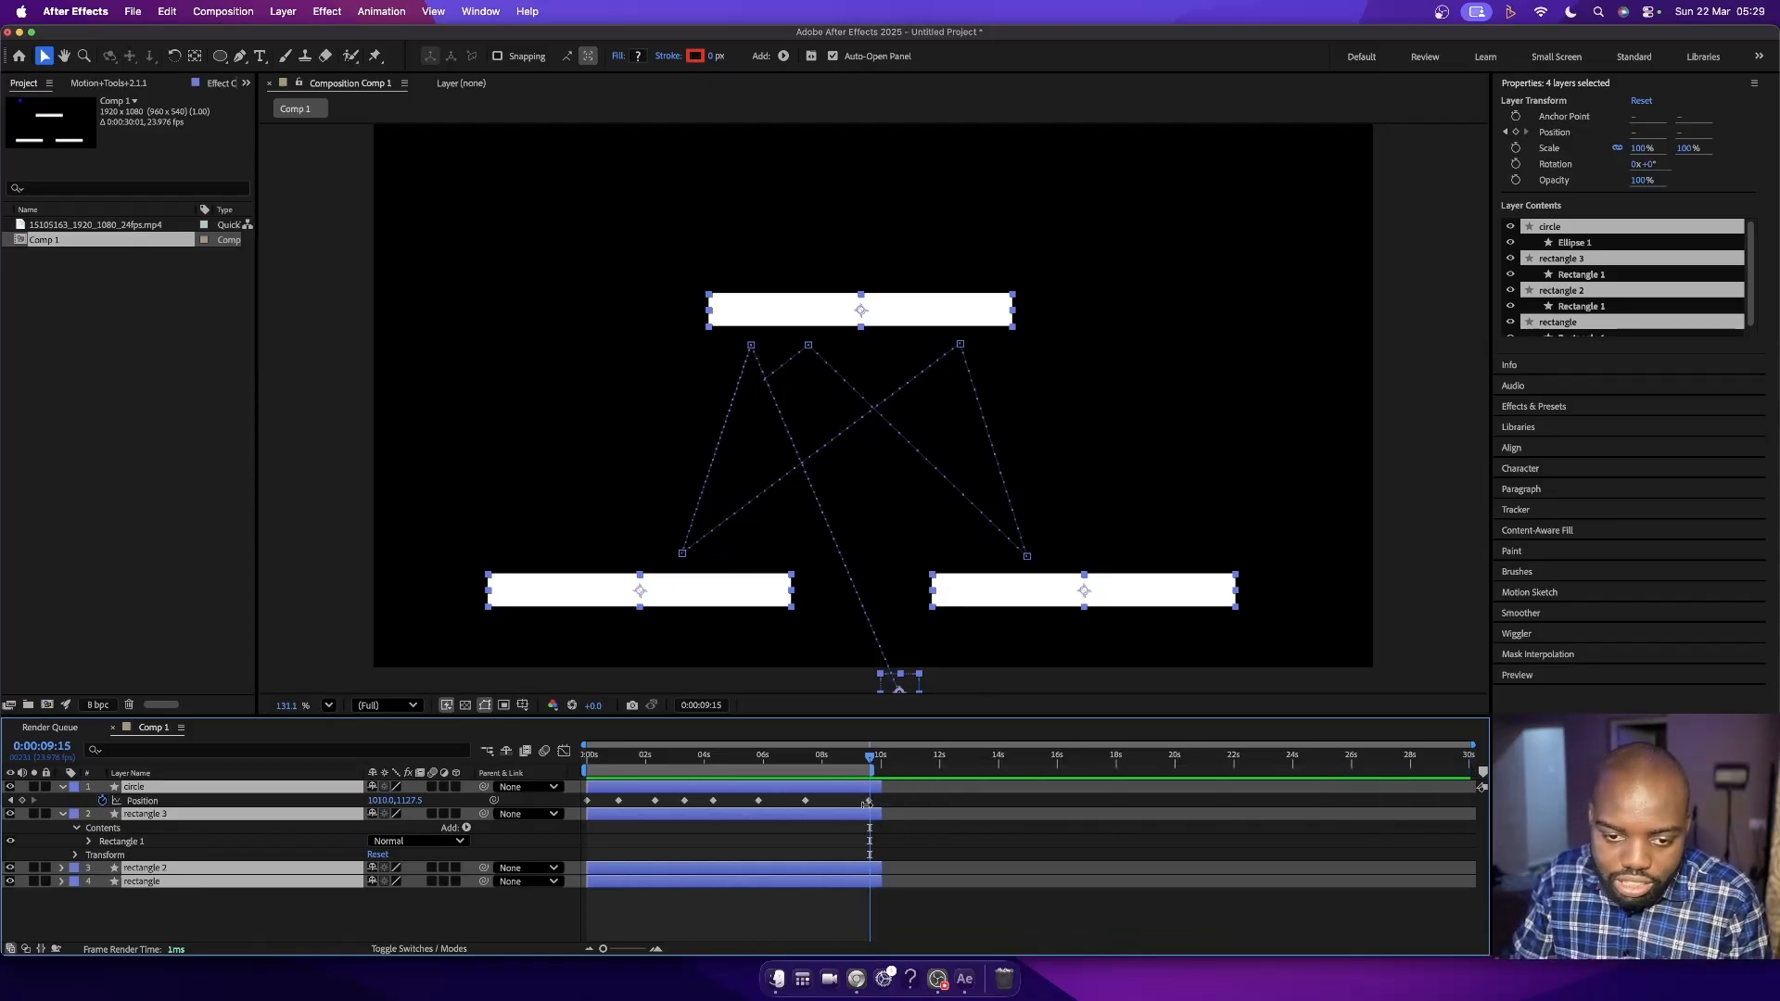
pyautogui.click(838, 757)
pyautogui.press('space')
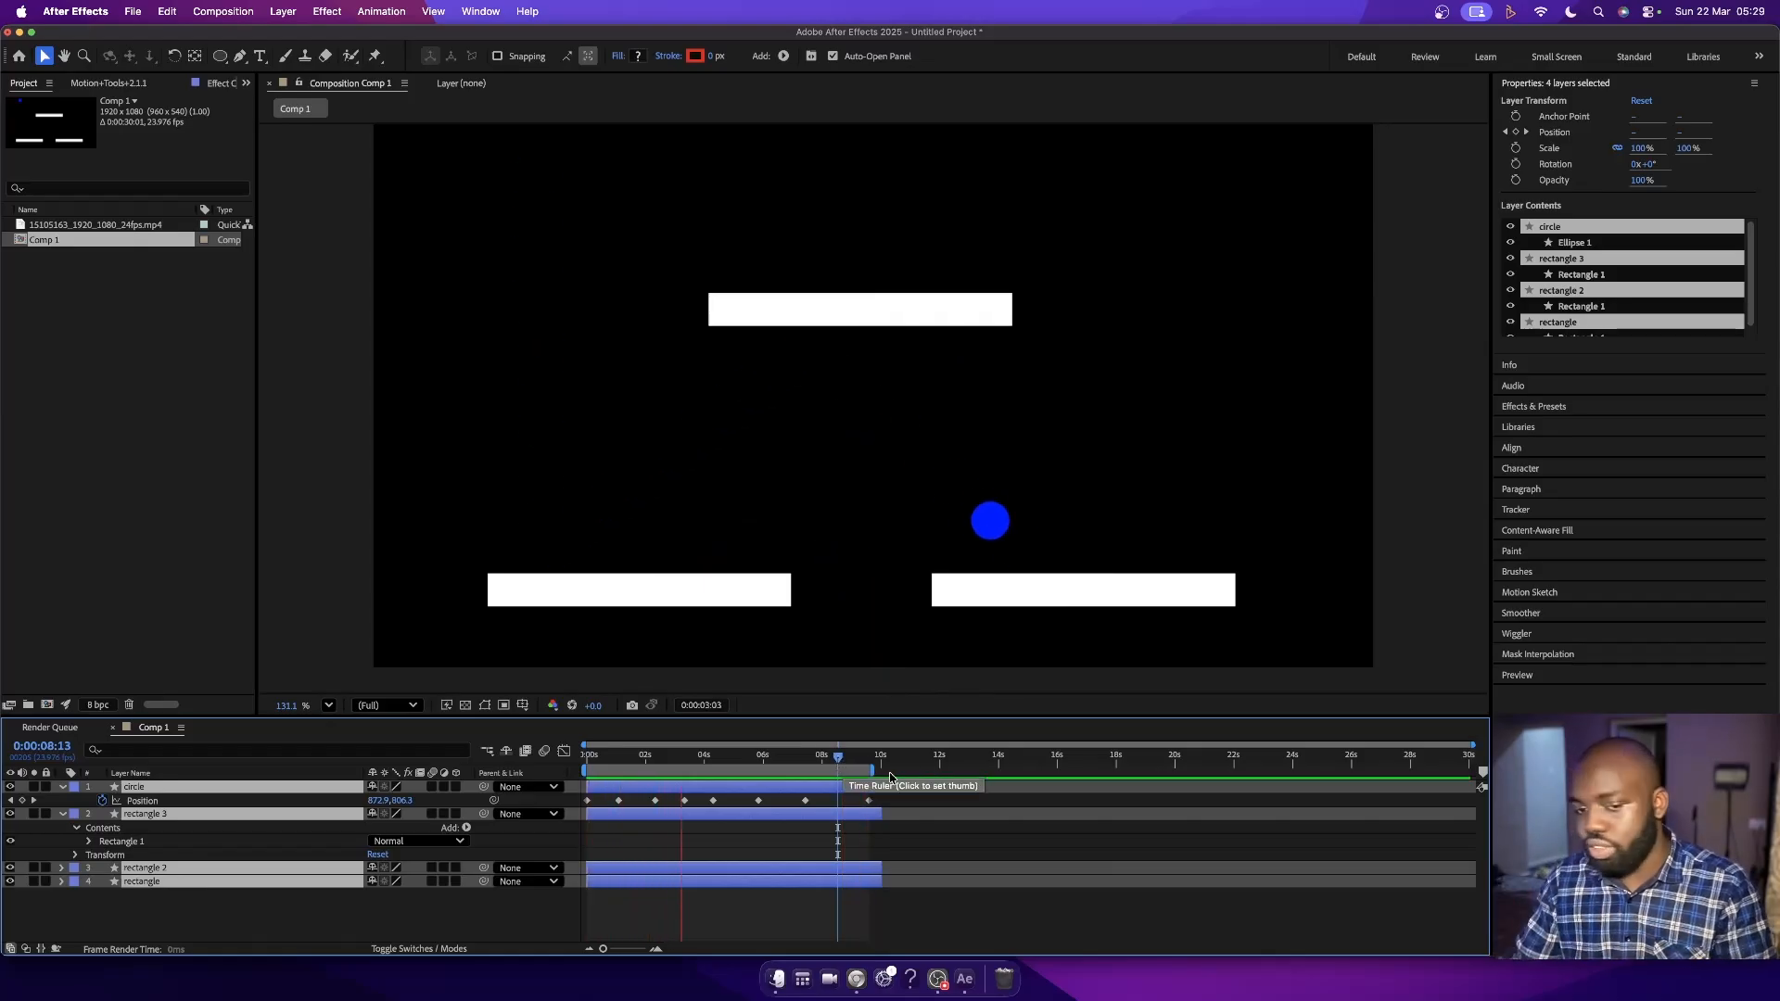
pyautogui.press('space')
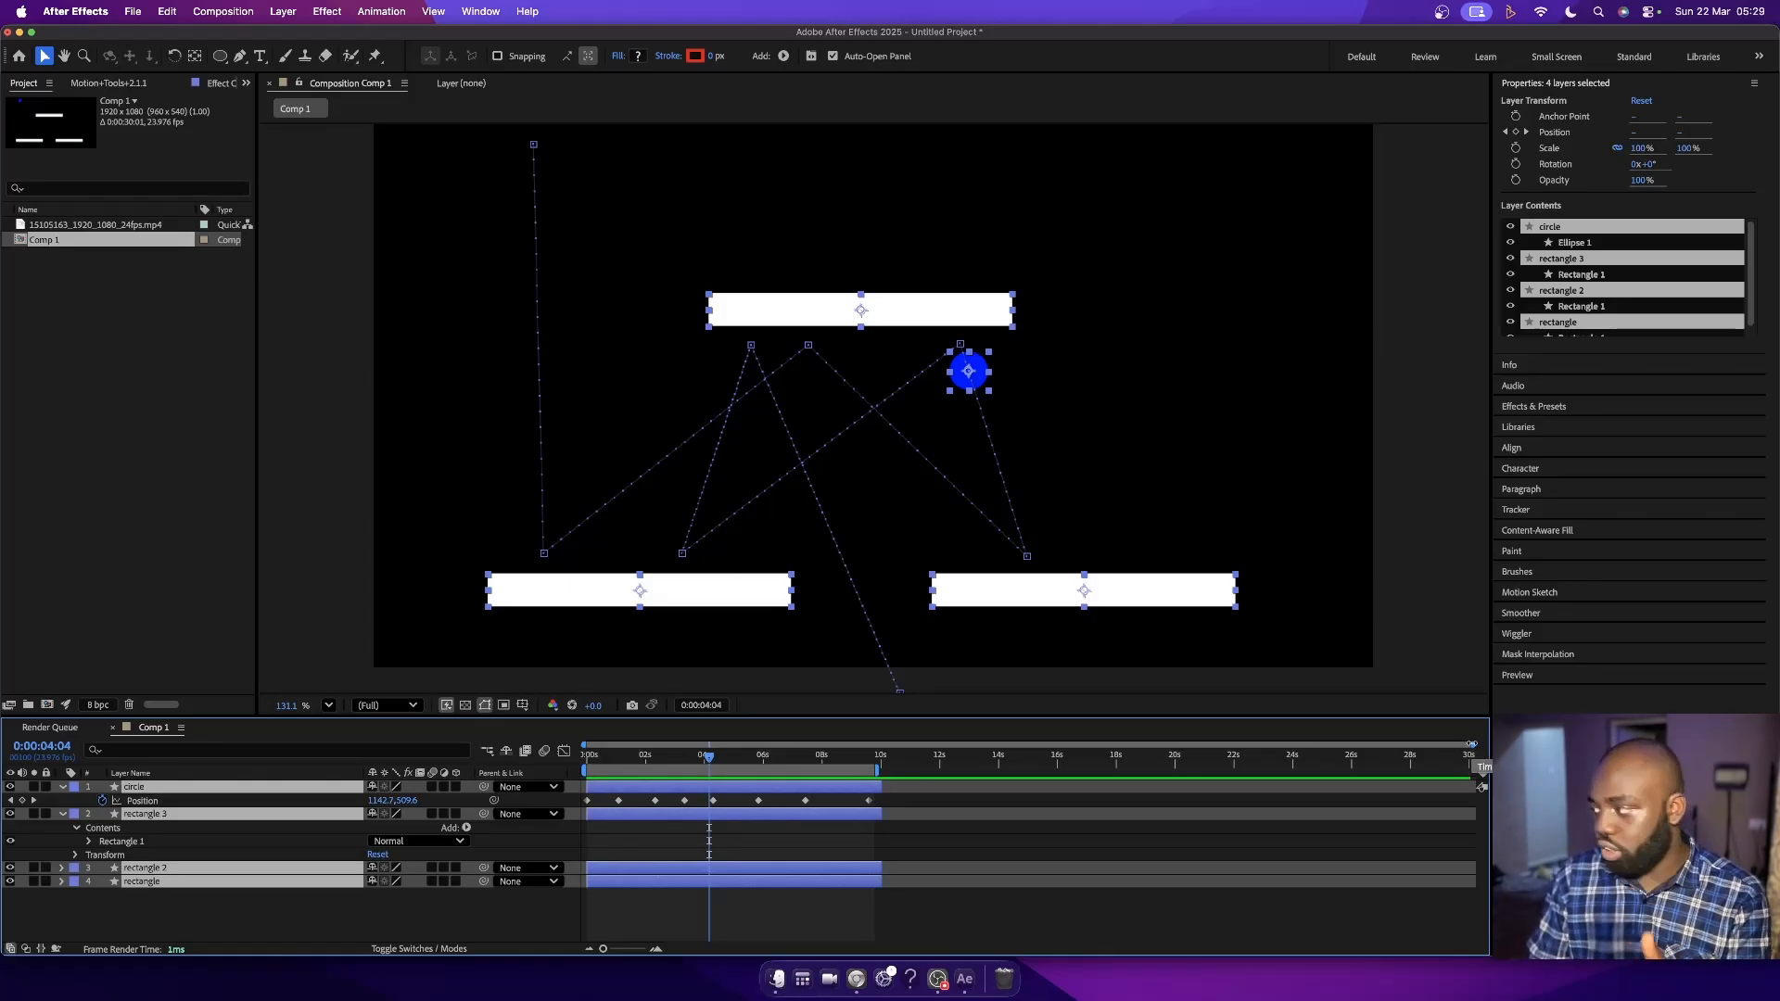
# - Zoom the timeline in and back out to the full composition, and scrub the circle's motion up to 7:06
pyautogui.moveTo(1476, 764)
pyautogui.mouseDown()
pyautogui.moveTo(912, 762)
pyautogui.moveTo(1474, 762)
pyautogui.mouseUp()
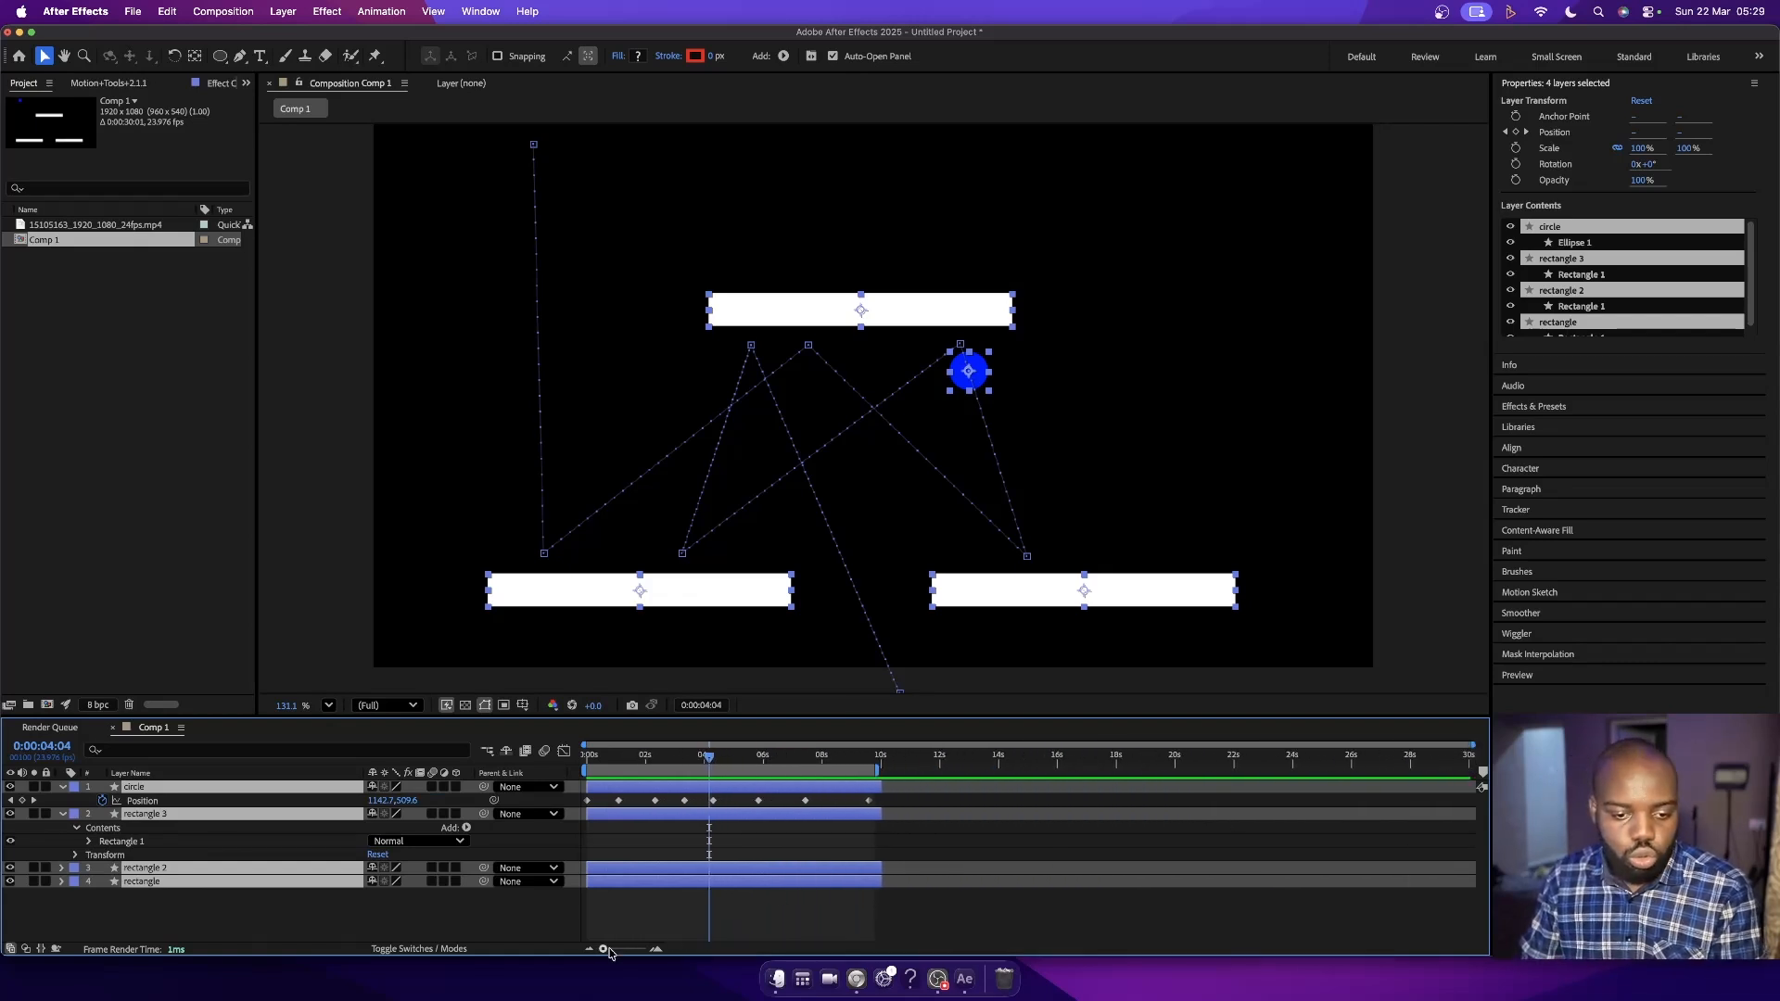
pyautogui.click(656, 949)
pyautogui.click(656, 950)
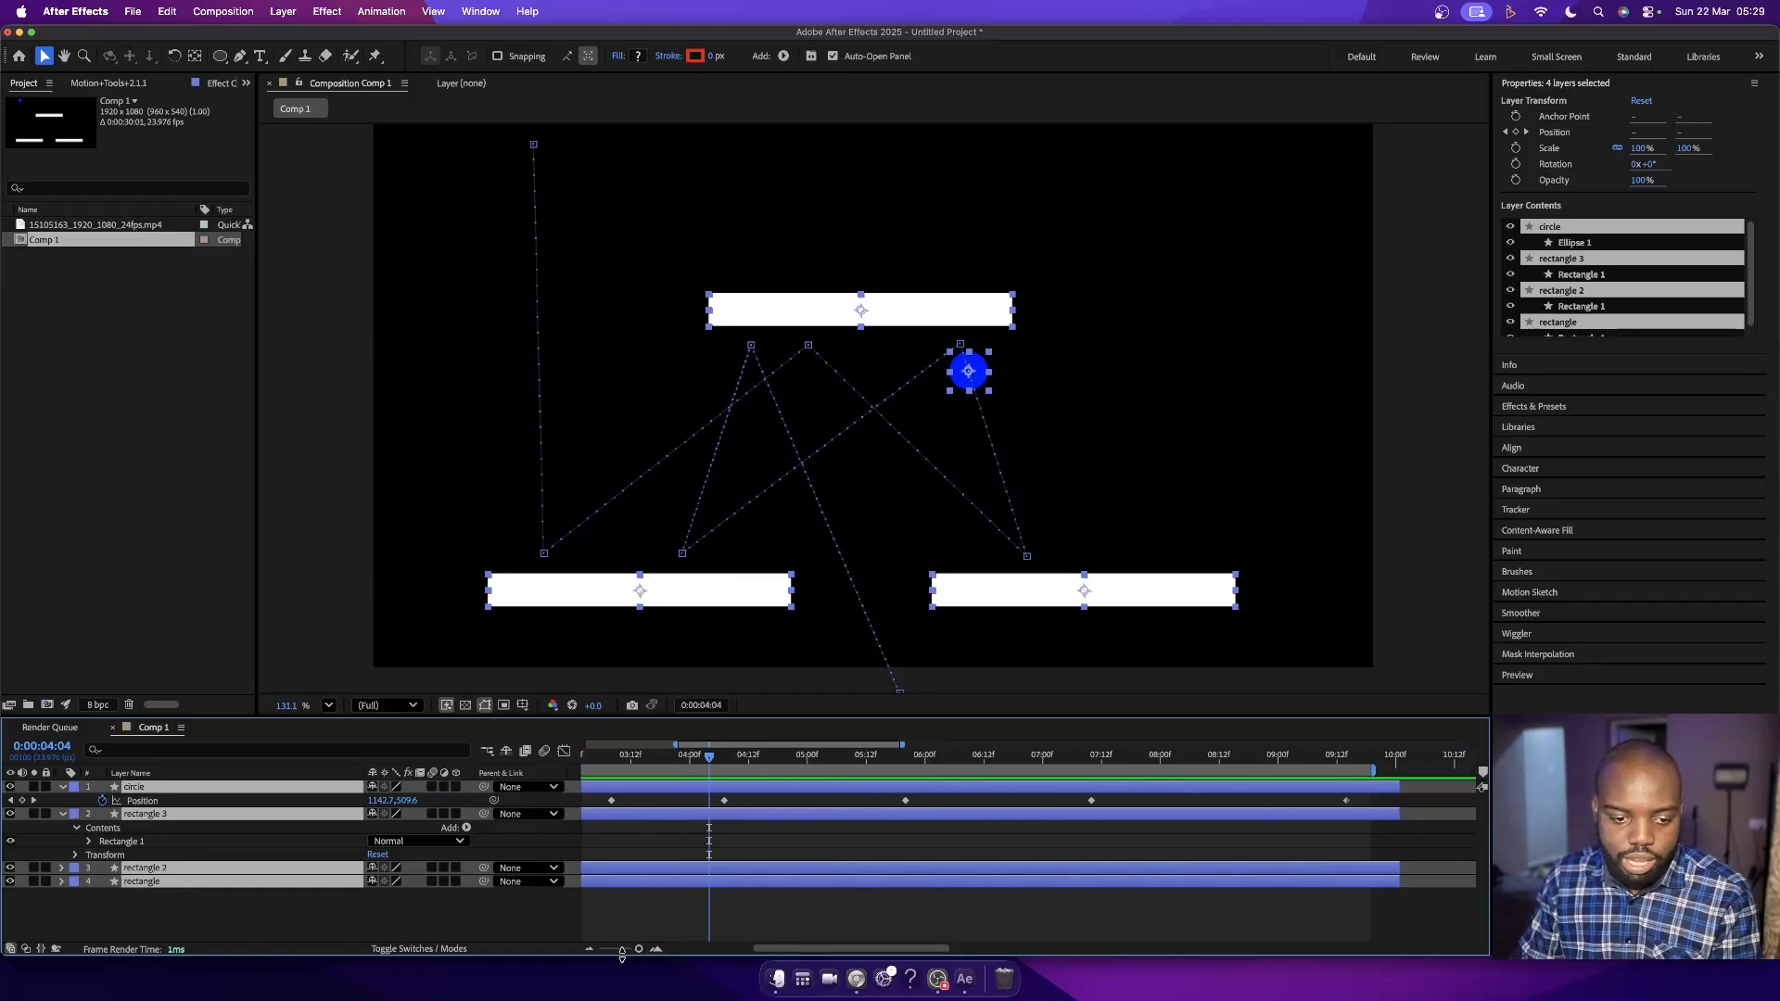
pyautogui.click(590, 950)
pyautogui.click(590, 950)
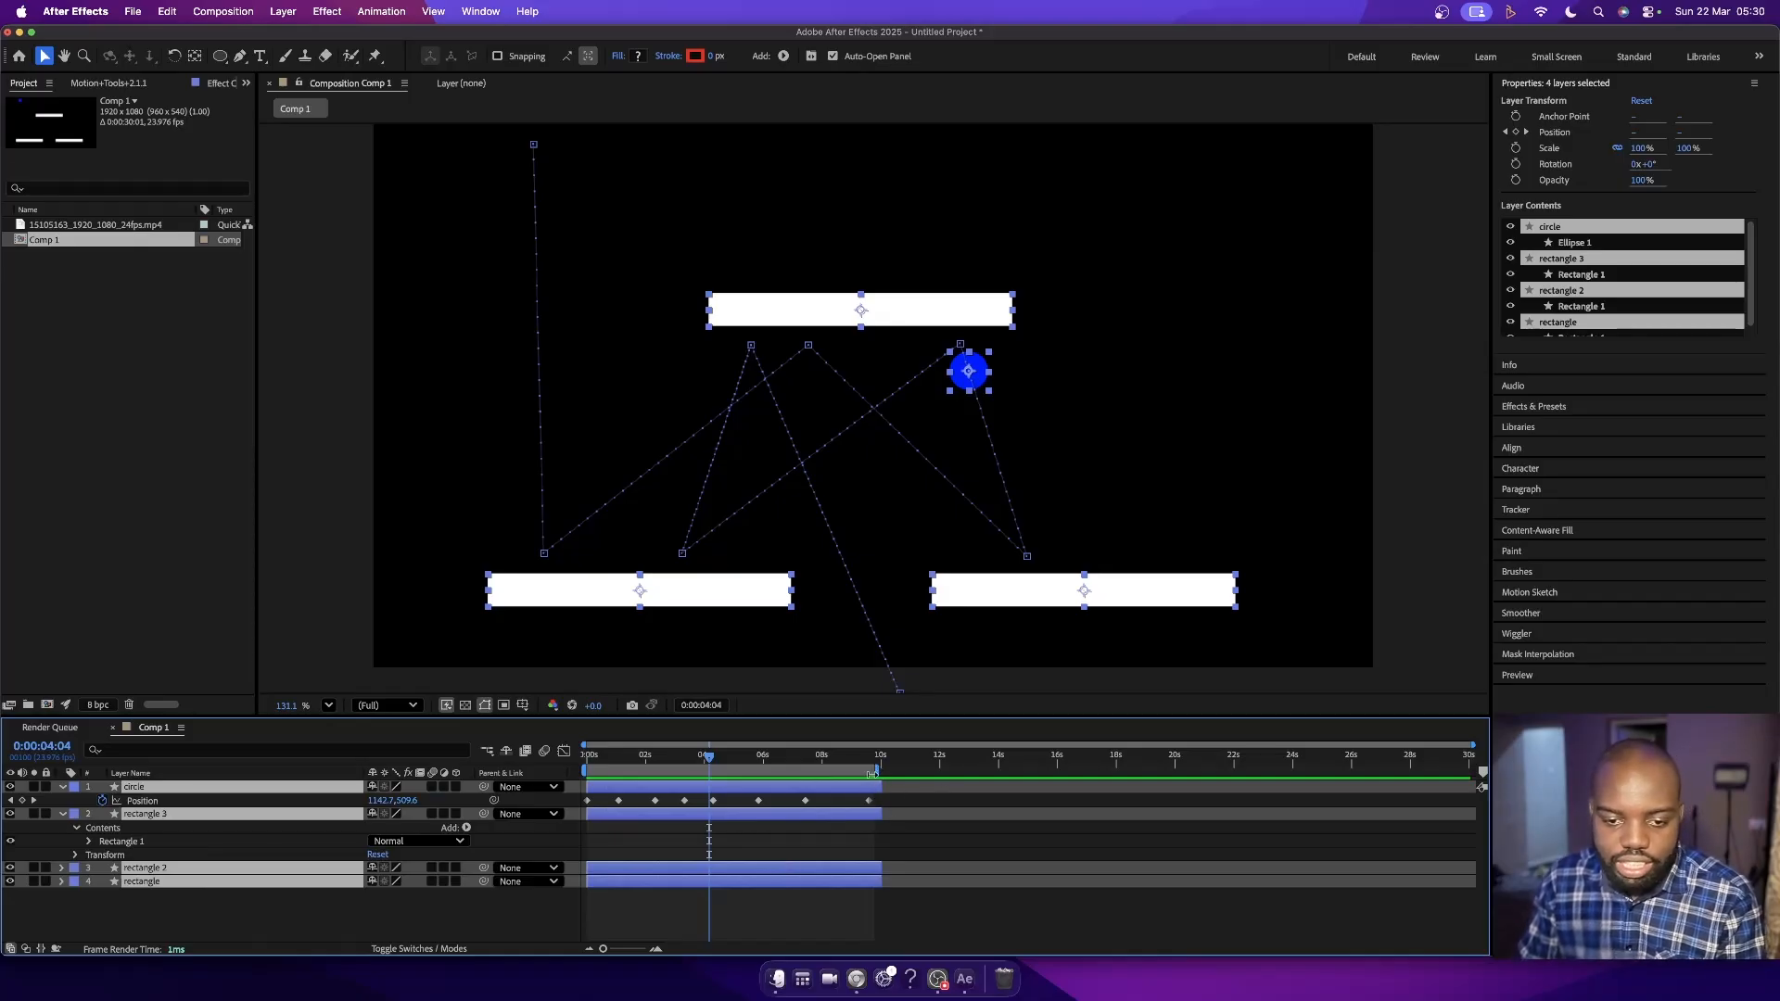
pyautogui.moveTo(791, 762); pyautogui.dragTo(698, 765)
pyautogui.moveTo(766, 769); pyautogui.dragTo(799, 782)
# - Try ending the circle layer at about 6:22 and about 6:04, and restore its full length to about 10:00
pyautogui.click(938, 795)
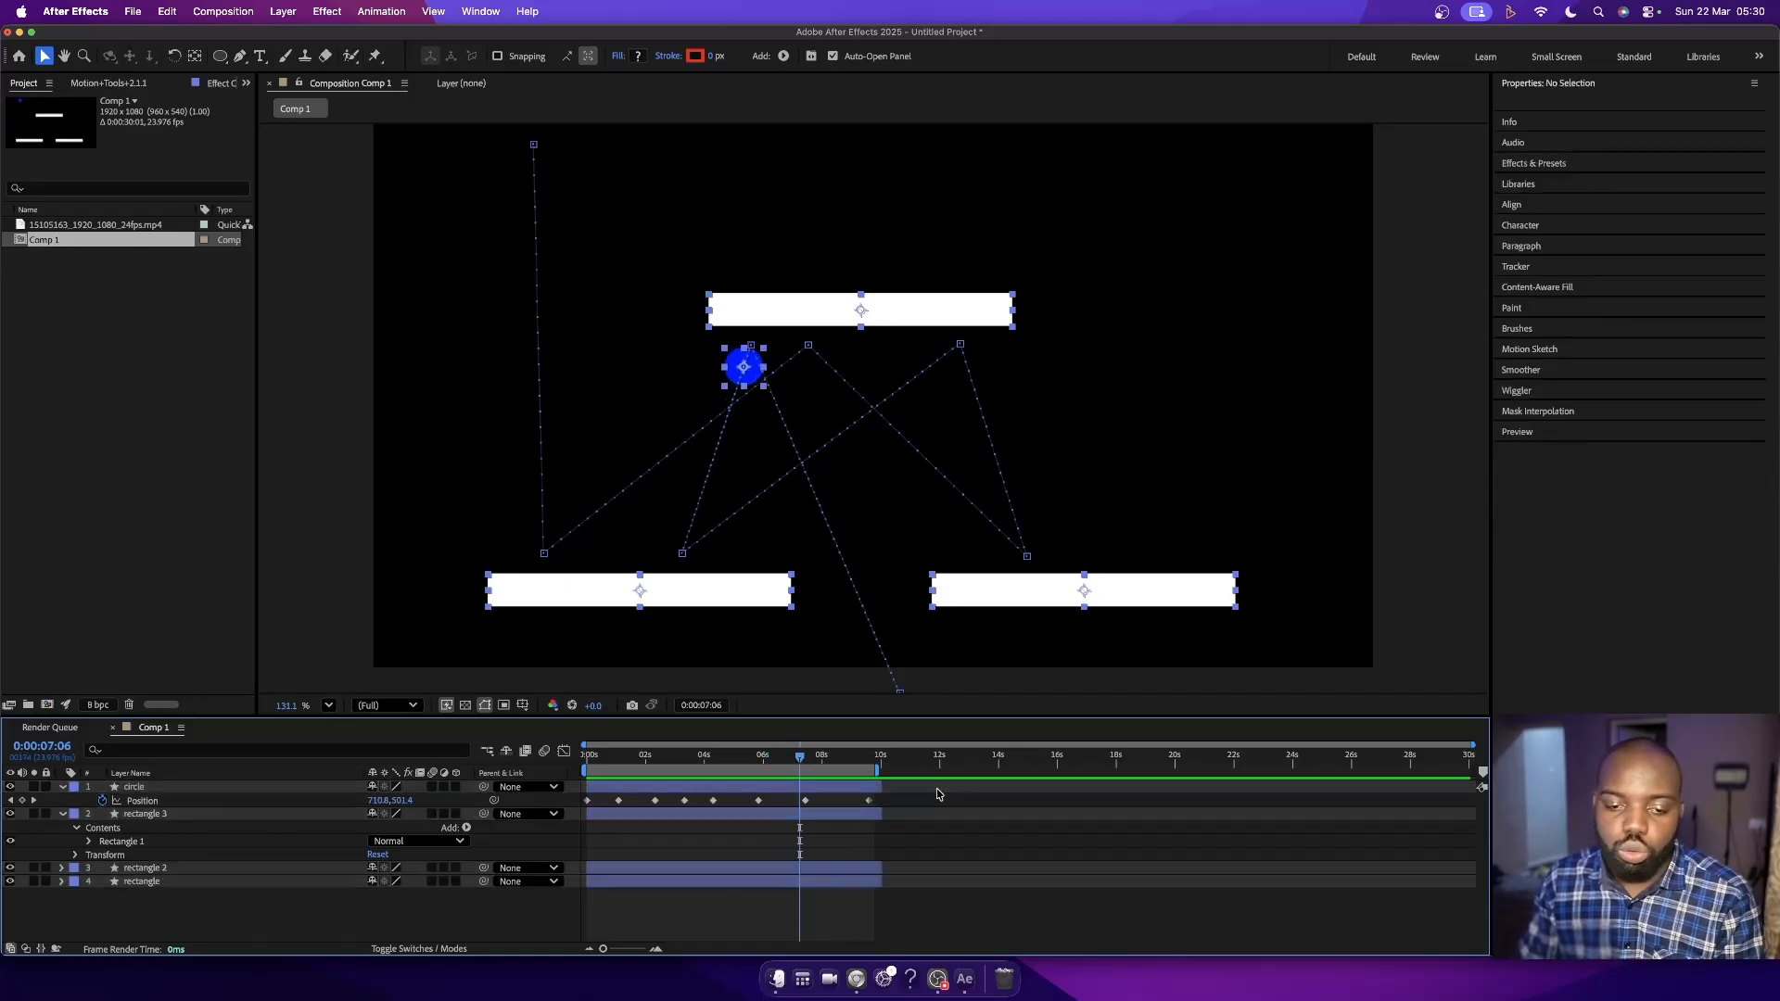
pyautogui.click(861, 793)
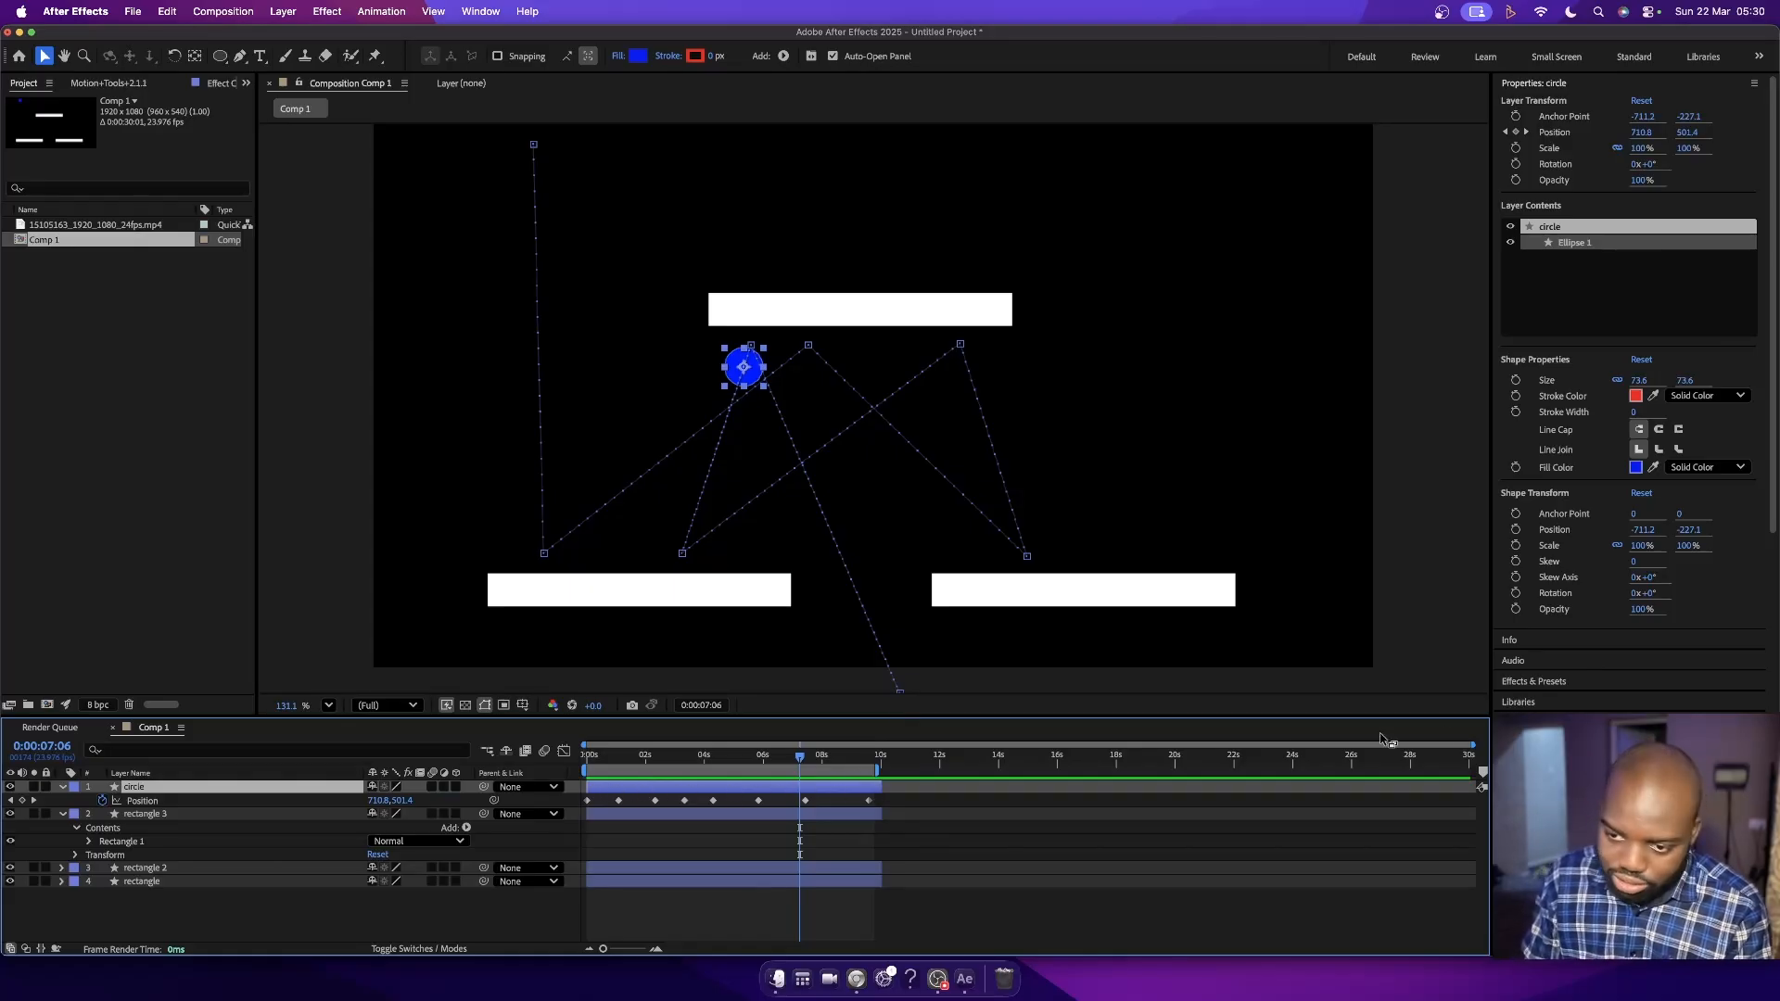
pyautogui.moveTo(1472, 745); pyautogui.dragTo(993, 742)
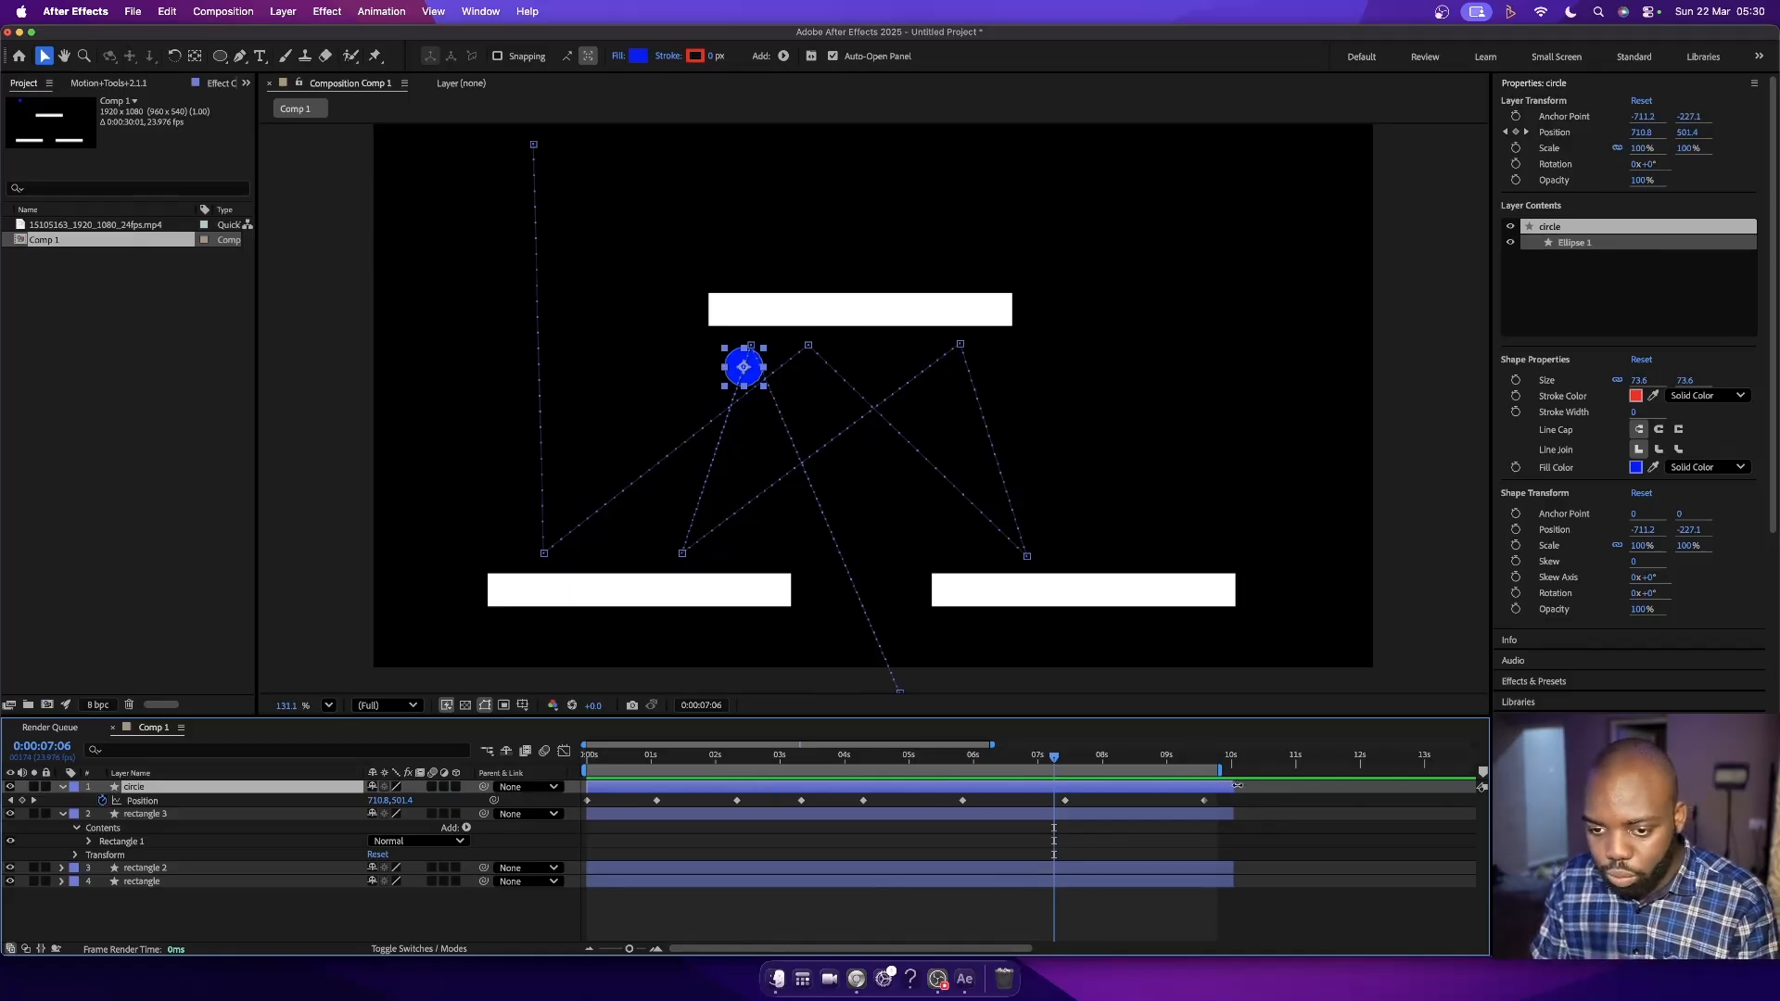
pyautogui.moveTo(1238, 786); pyautogui.dragTo(1038, 788)
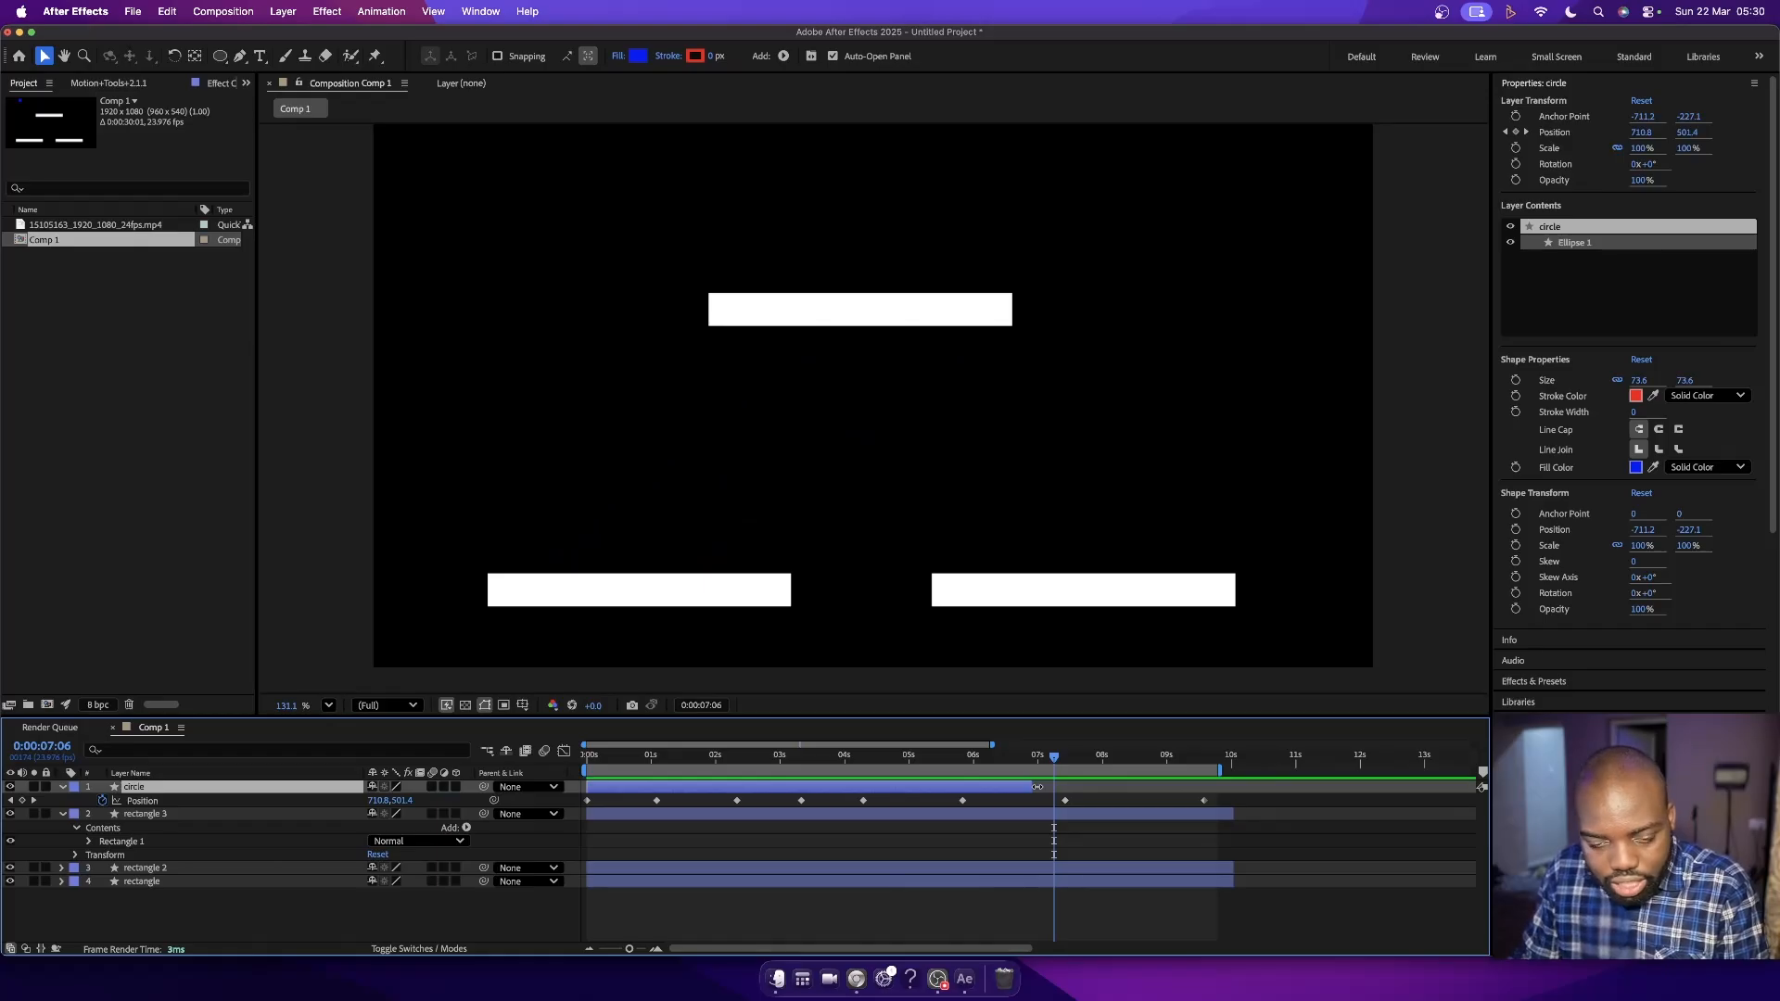
pyautogui.moveTo(1066, 760); pyautogui.dragTo(983, 787)
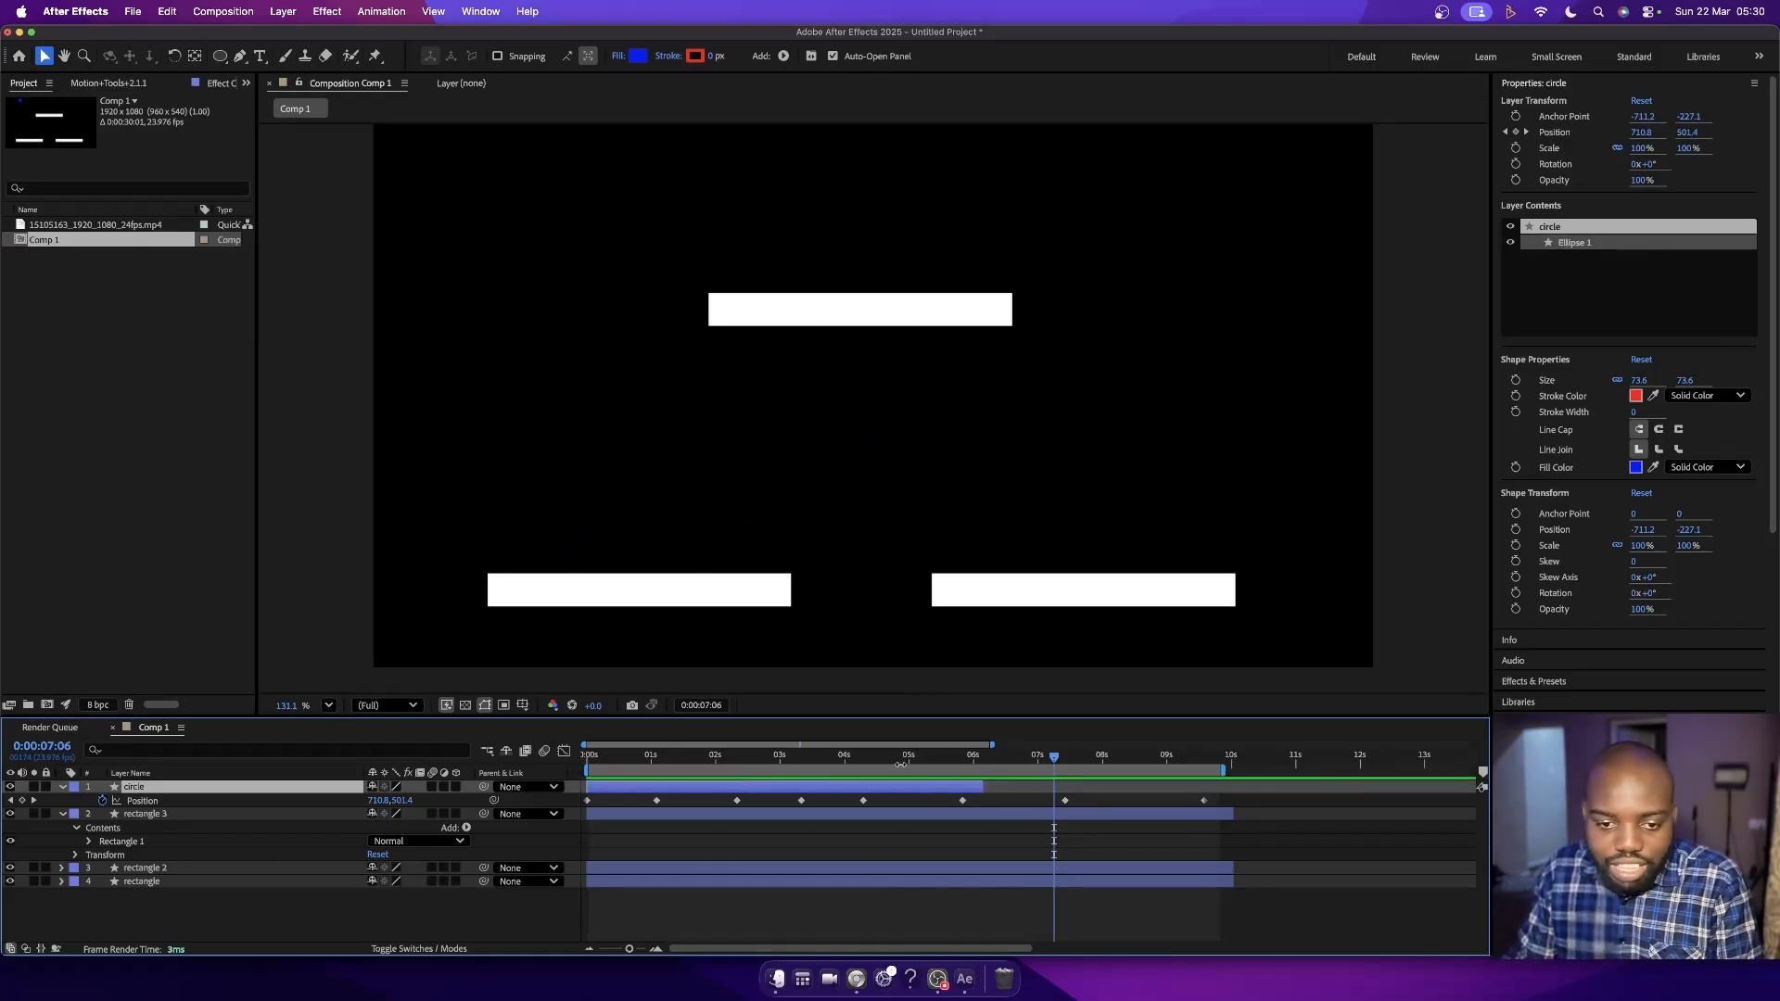
pyautogui.moveTo(861, 768); pyautogui.dragTo(992, 766)
pyautogui.press('space')
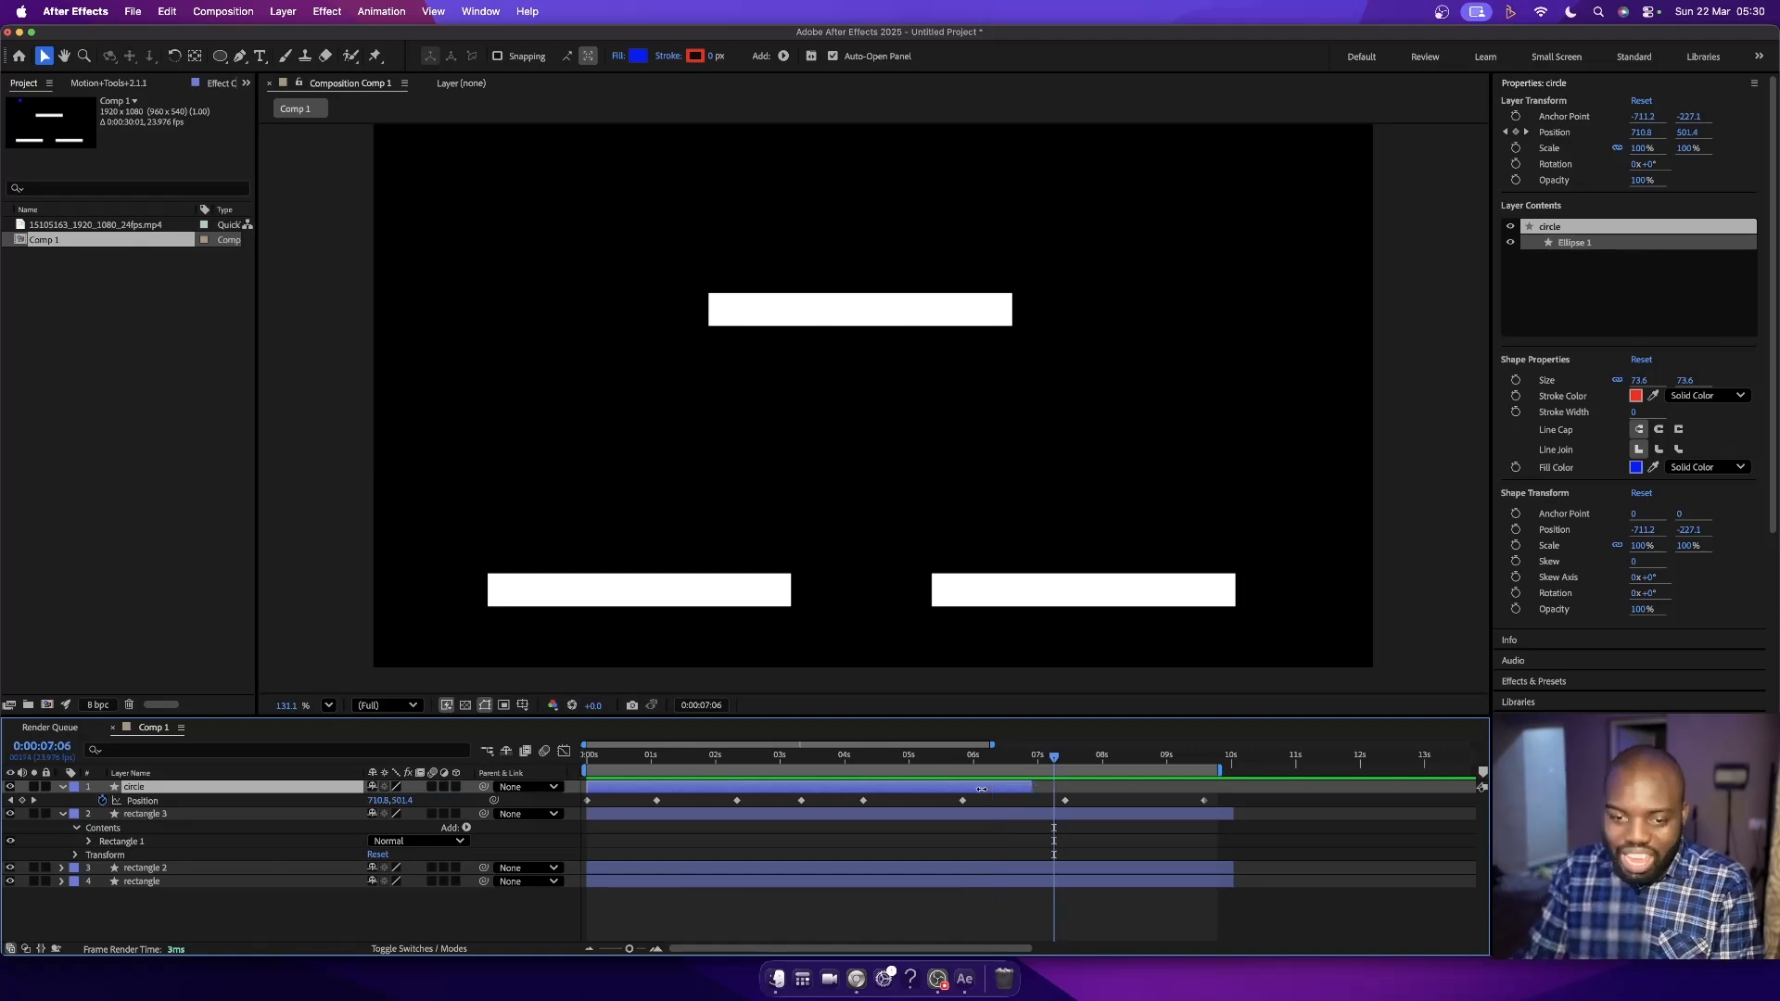
pyautogui.click(982, 790)
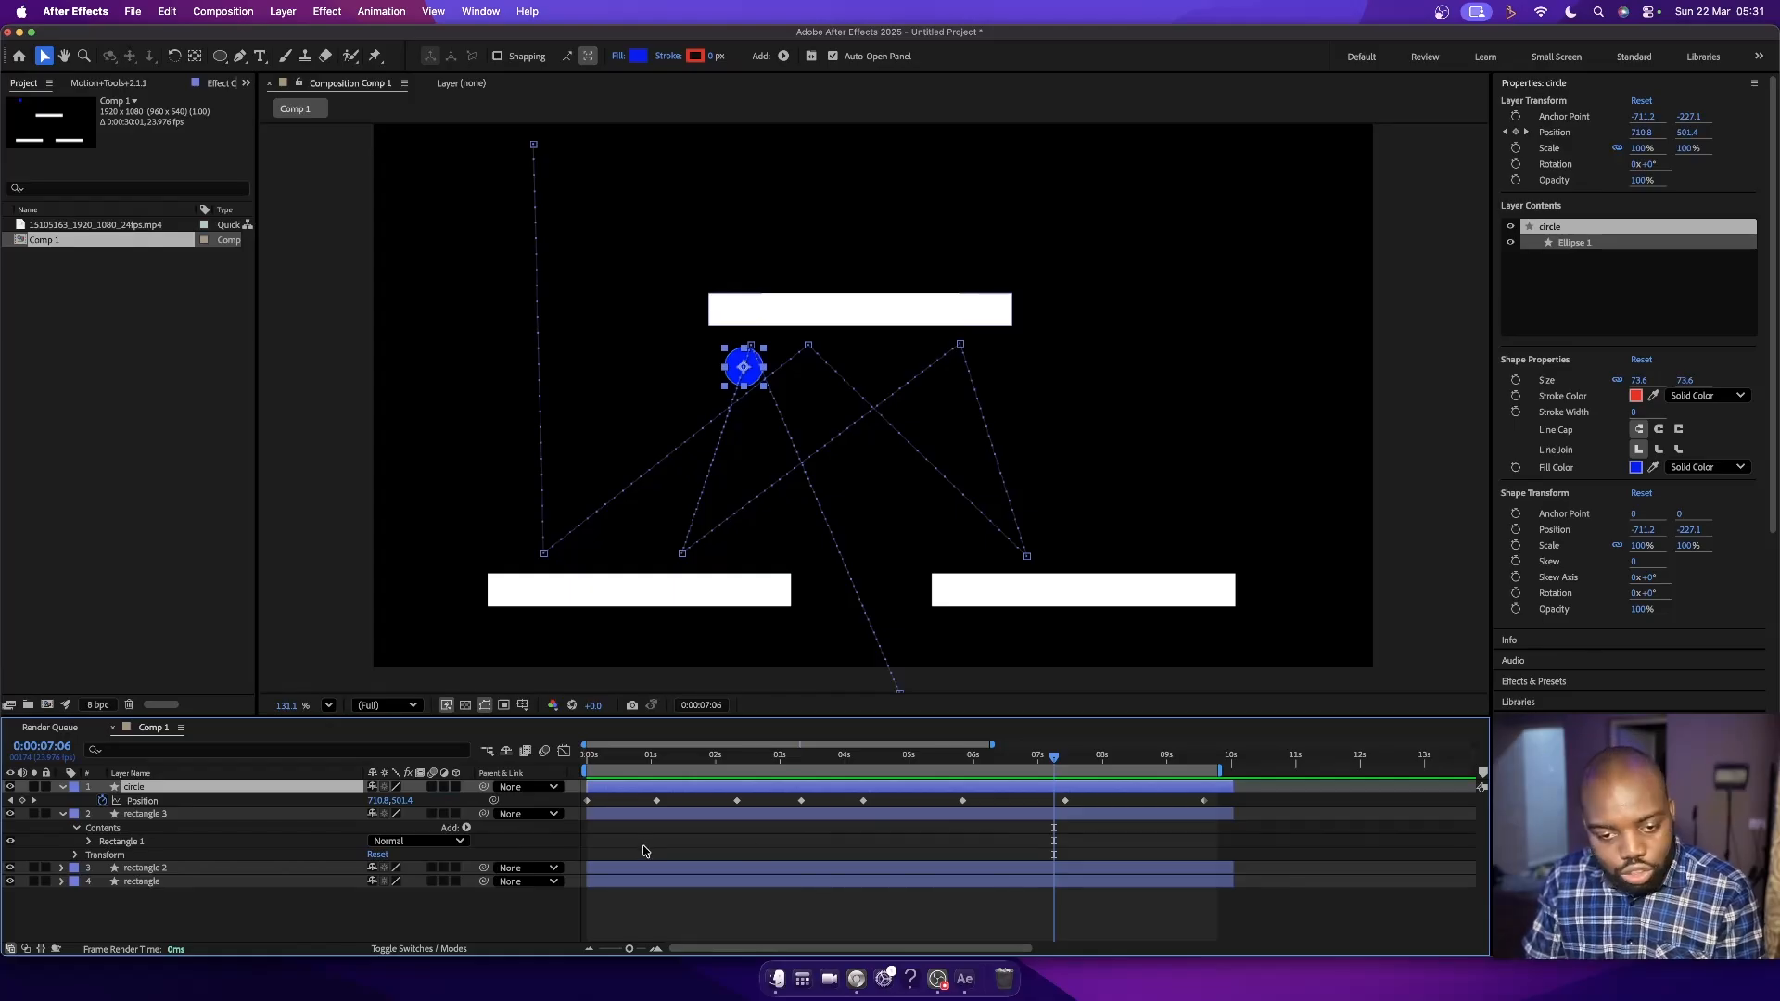
# - Trim the end of the rectangle 3 layer to about 2:04, near the third Position keyframe, and preview from 0:00
pyautogui.moveTo(729, 765)
pyautogui.mouseDown()
pyautogui.moveTo(567, 780)
pyautogui.moveTo(737, 781)
pyautogui.mouseUp()
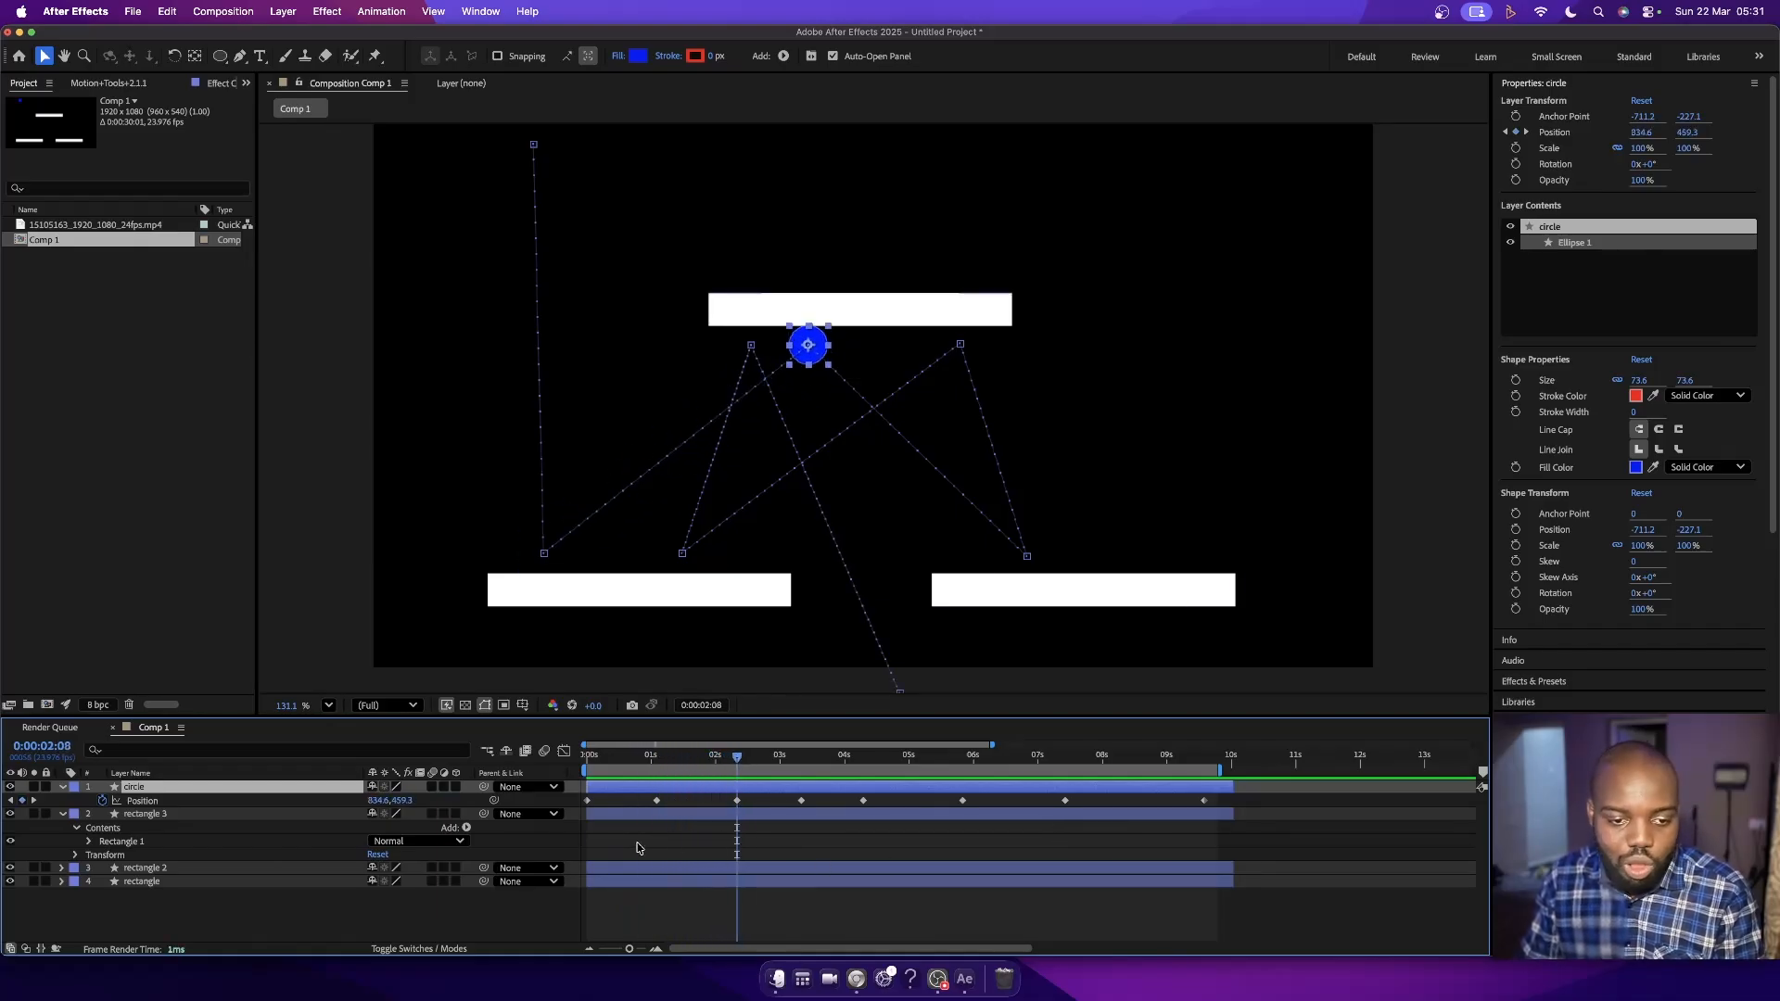
pyautogui.click(718, 872)
pyautogui.click(687, 818)
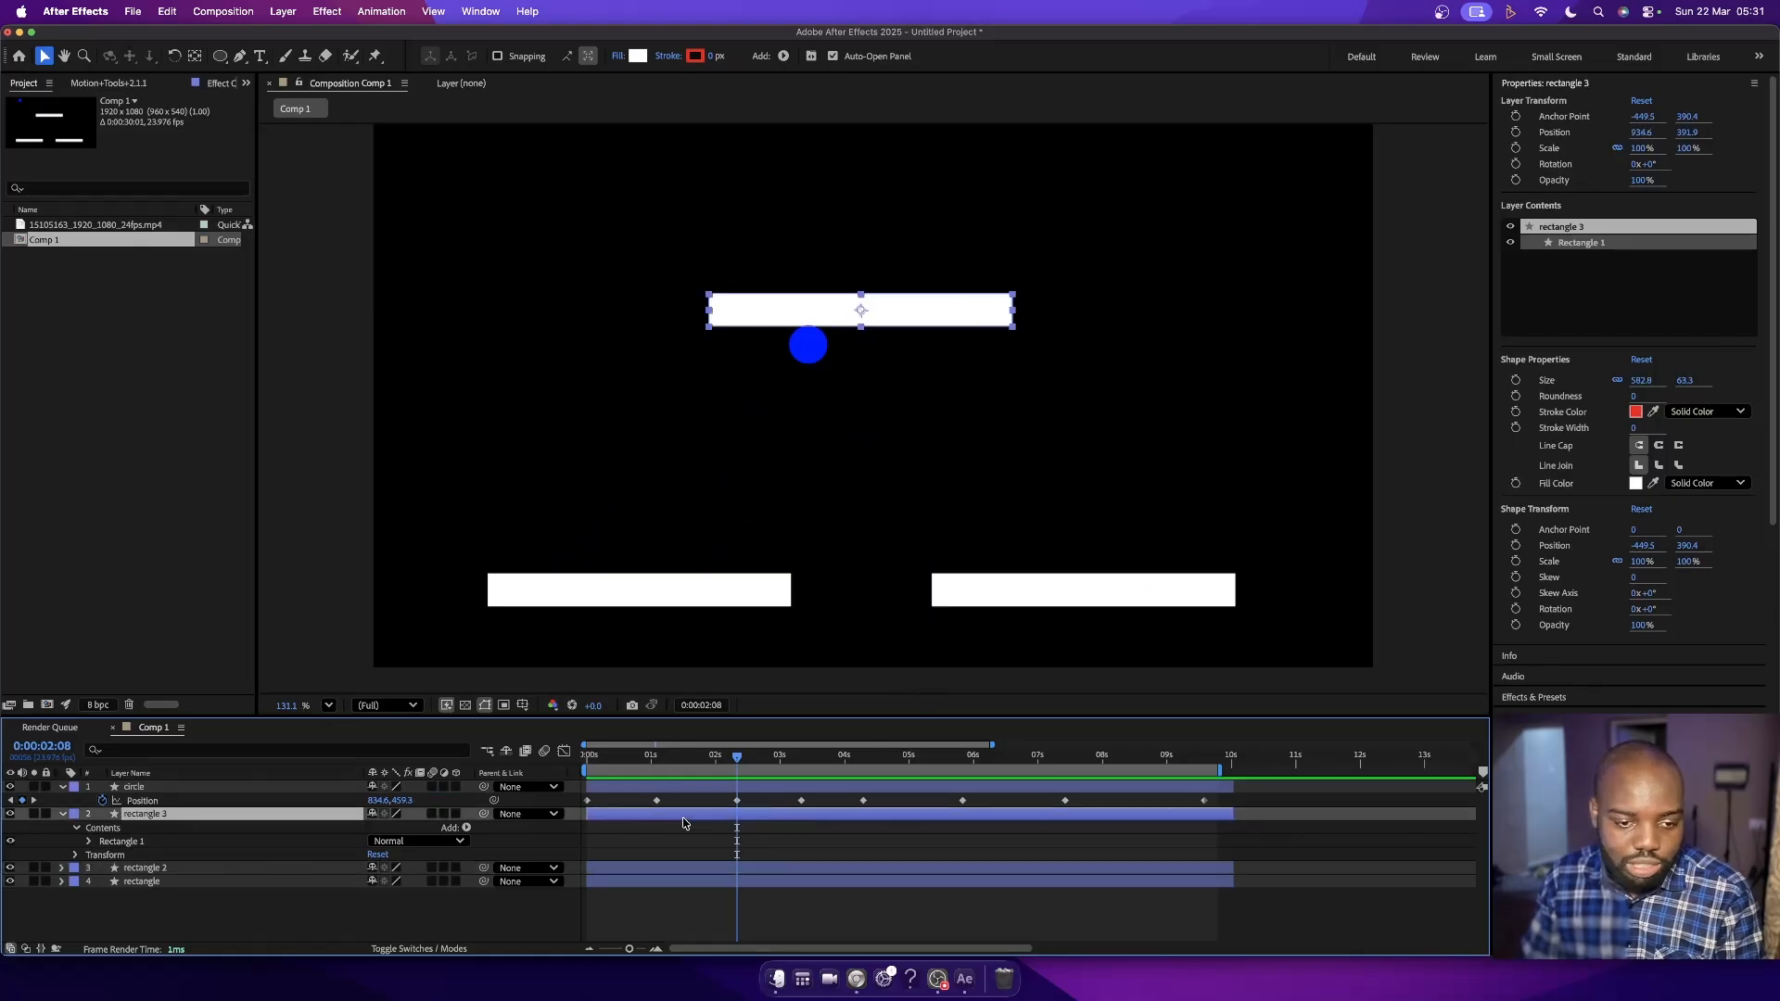
pyautogui.moveTo(1233, 817); pyautogui.dragTo(726, 835)
pyautogui.moveTo(736, 761); pyautogui.dragTo(556, 772)
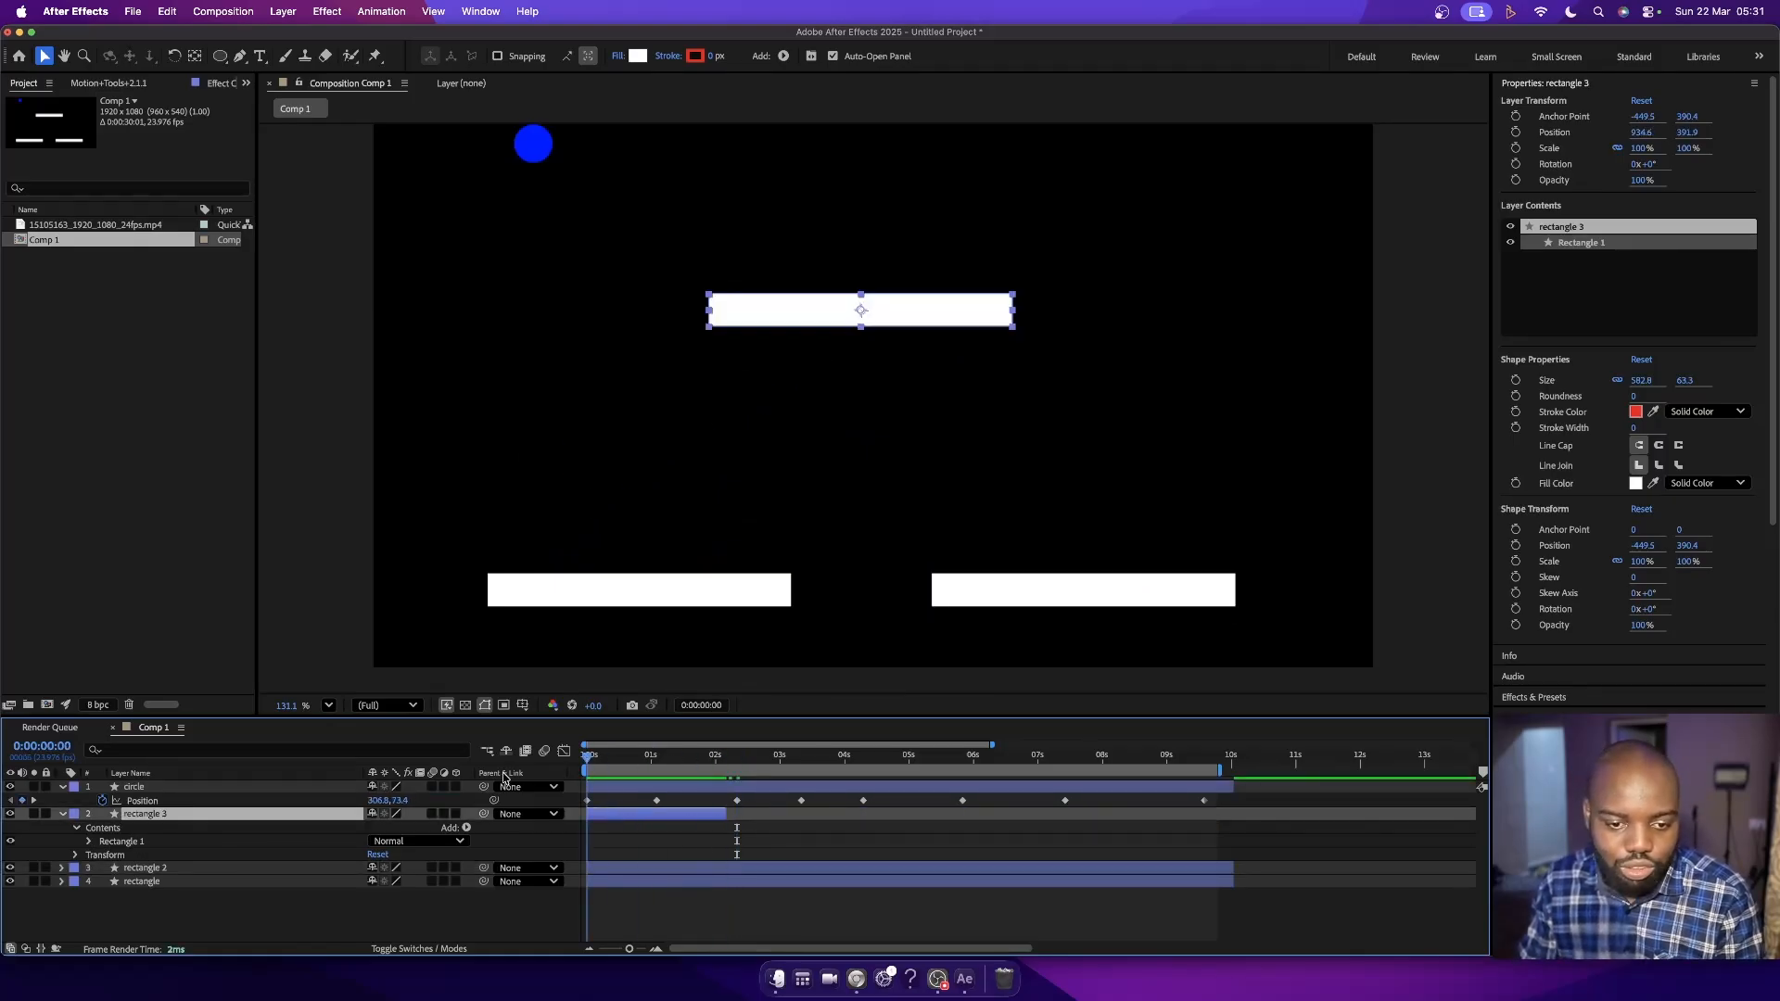
pyautogui.press('space')
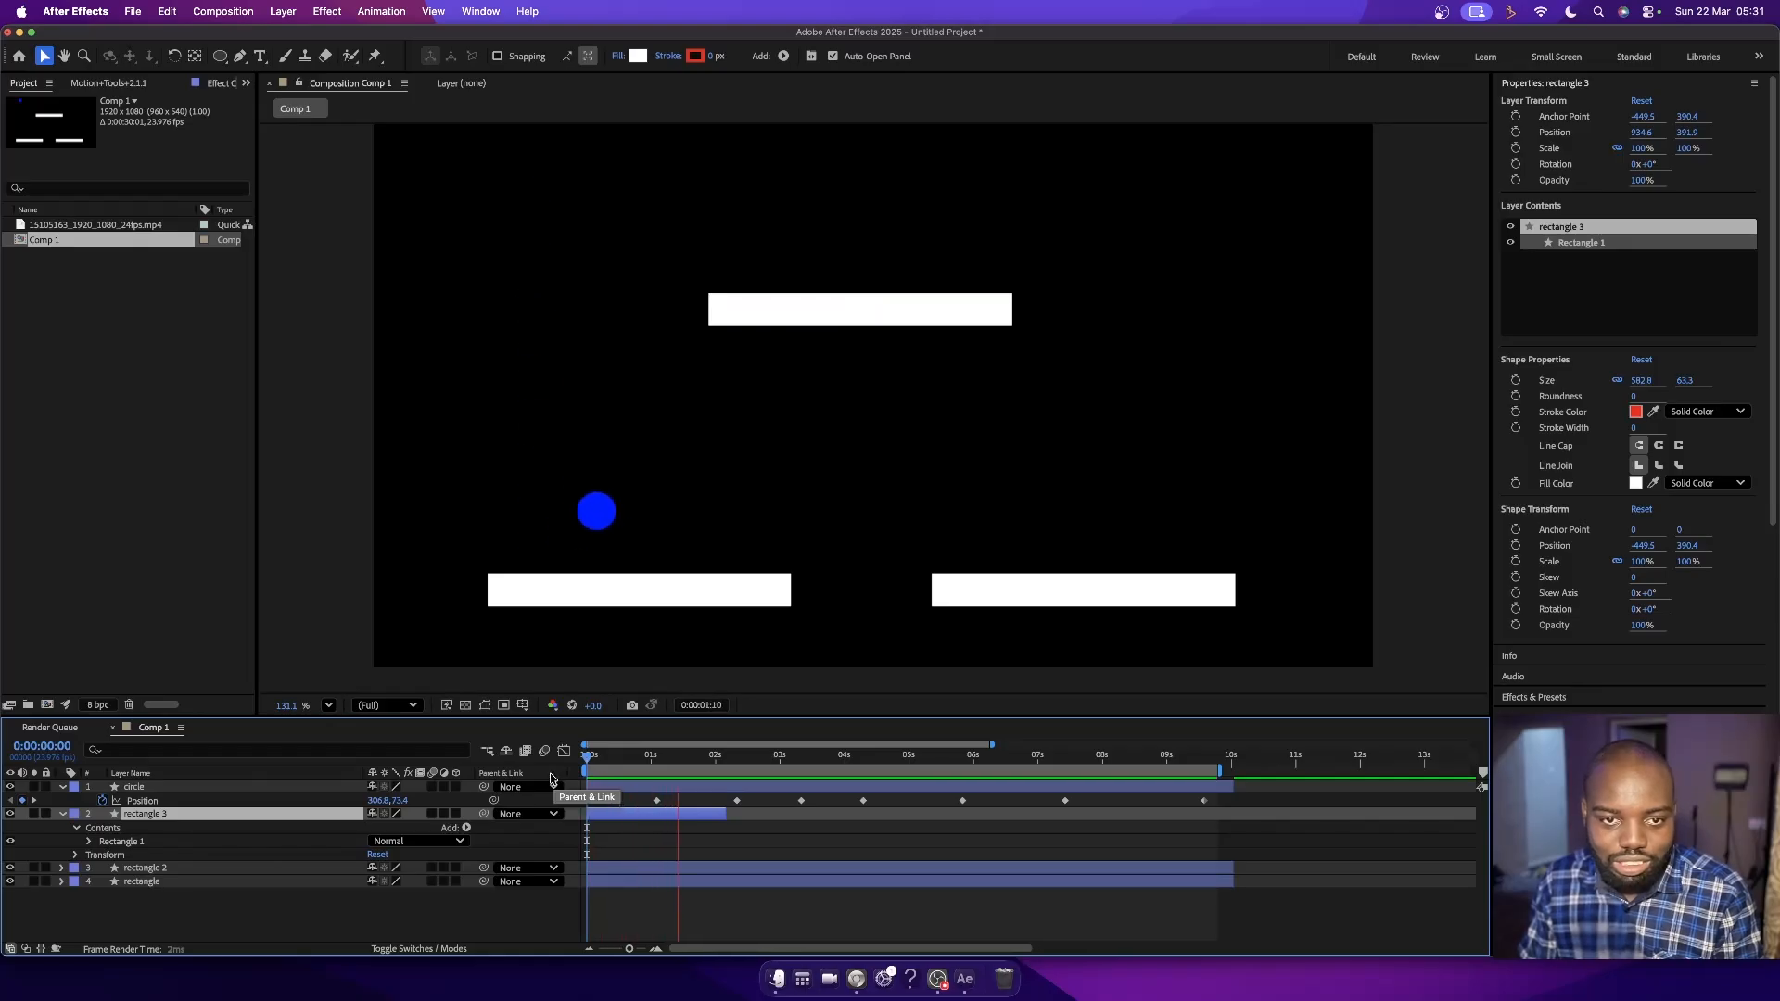
pyautogui.press('space')
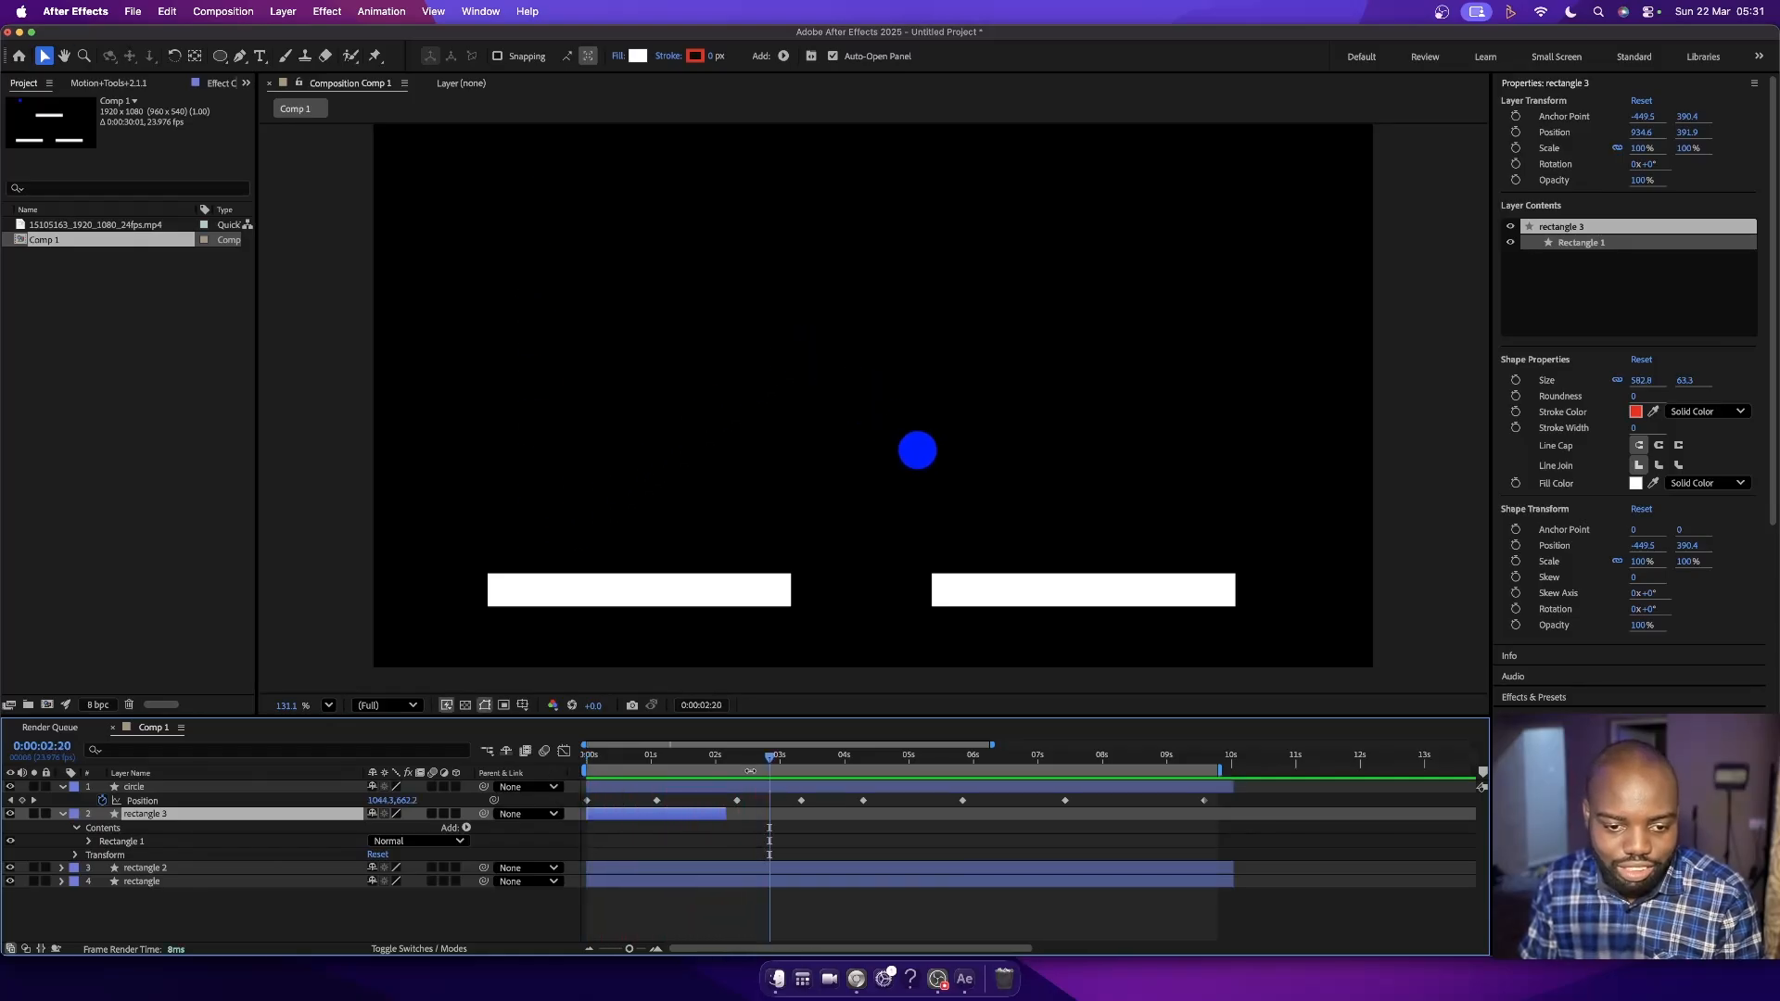
# - Extend the end of the rectangle 3 layer to the third Position keyframe at about 2:08, and preview from 1:00
pyautogui.moveTo(730, 812); pyautogui.dragTo(651, 758)
pyautogui.click(742, 756)
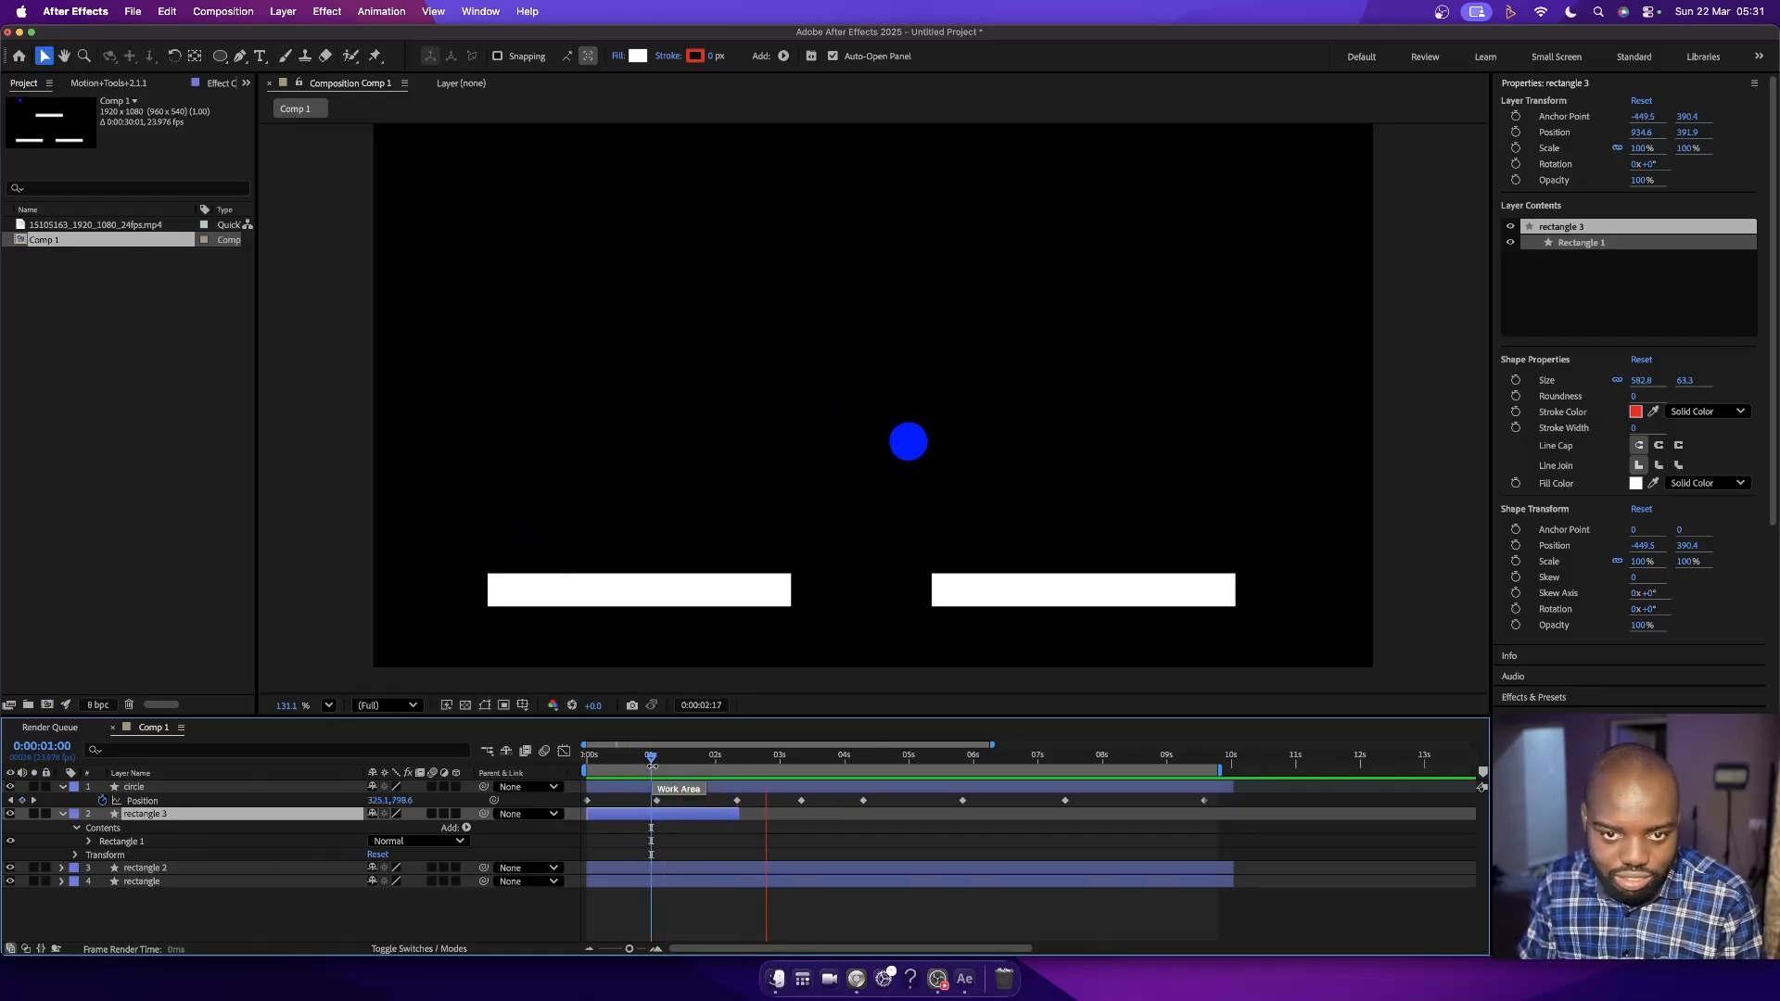
# - Stop the preview, move the playhead to 2:09, and extend the end of the rectangle 3 layer back to about 10:00
pyautogui.press('space')
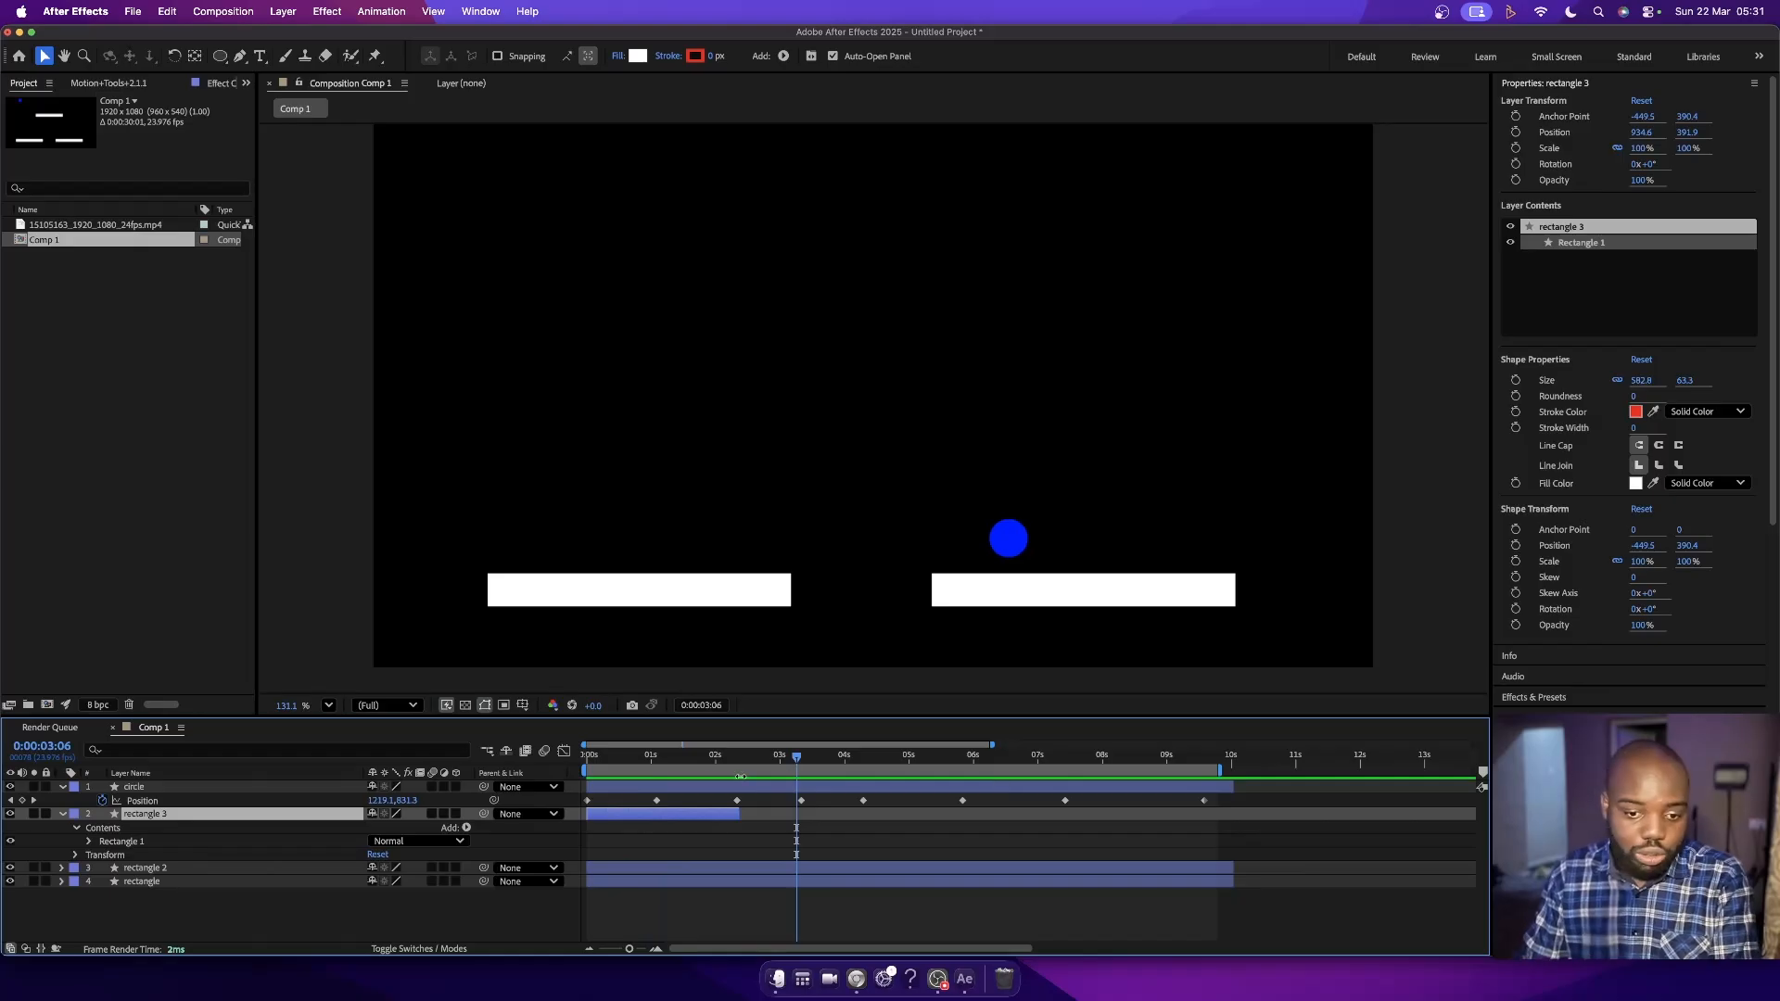
pyautogui.moveTo(726, 762); pyautogui.dragTo(741, 762)
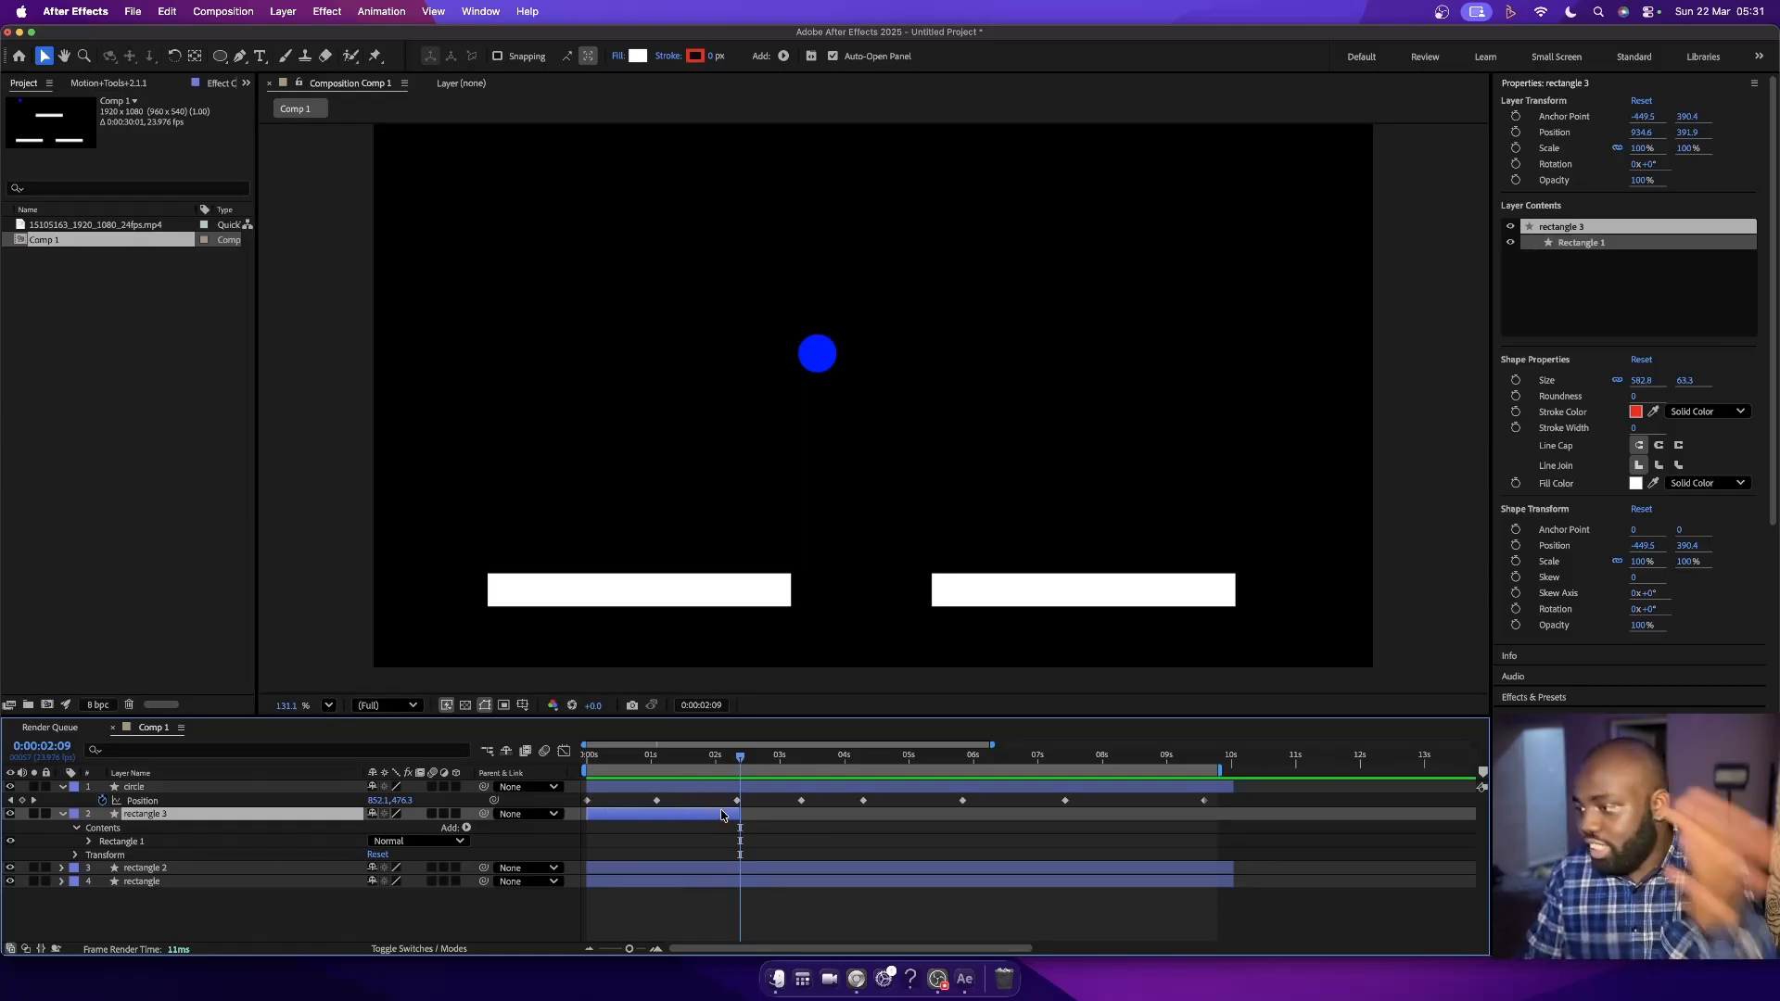
pyautogui.moveTo(728, 814); pyautogui.dragTo(1236, 800)
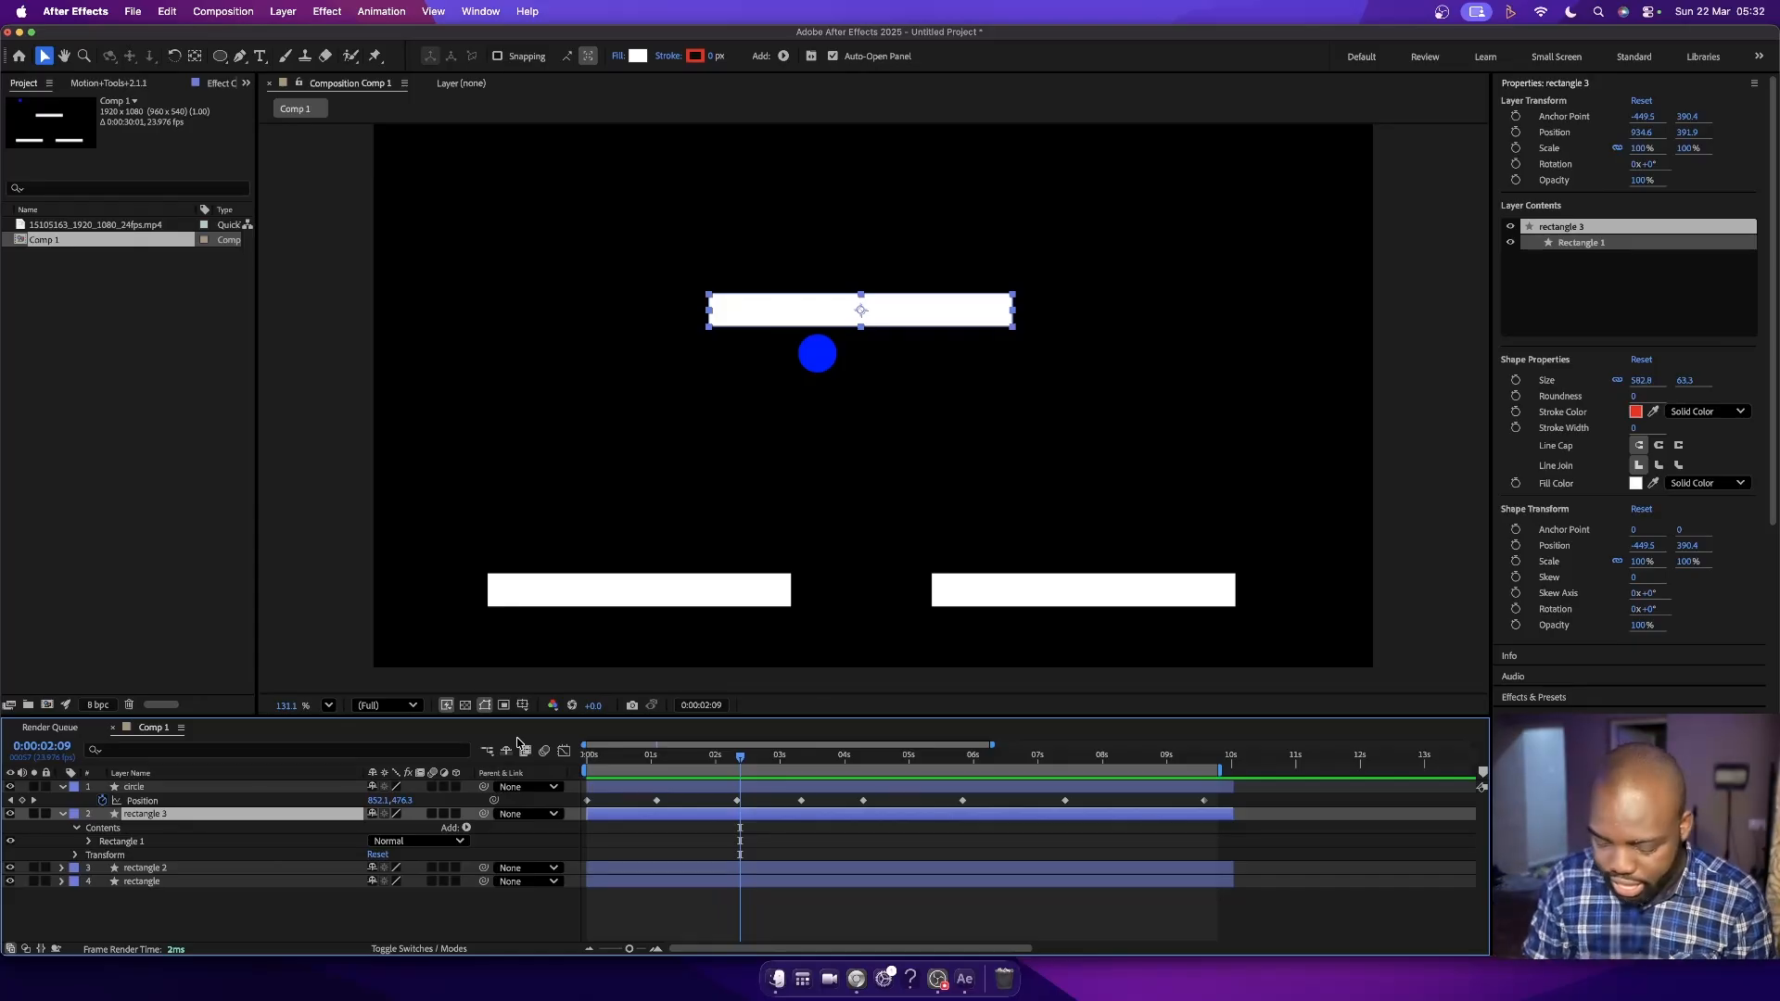
pyautogui.press('super+n')
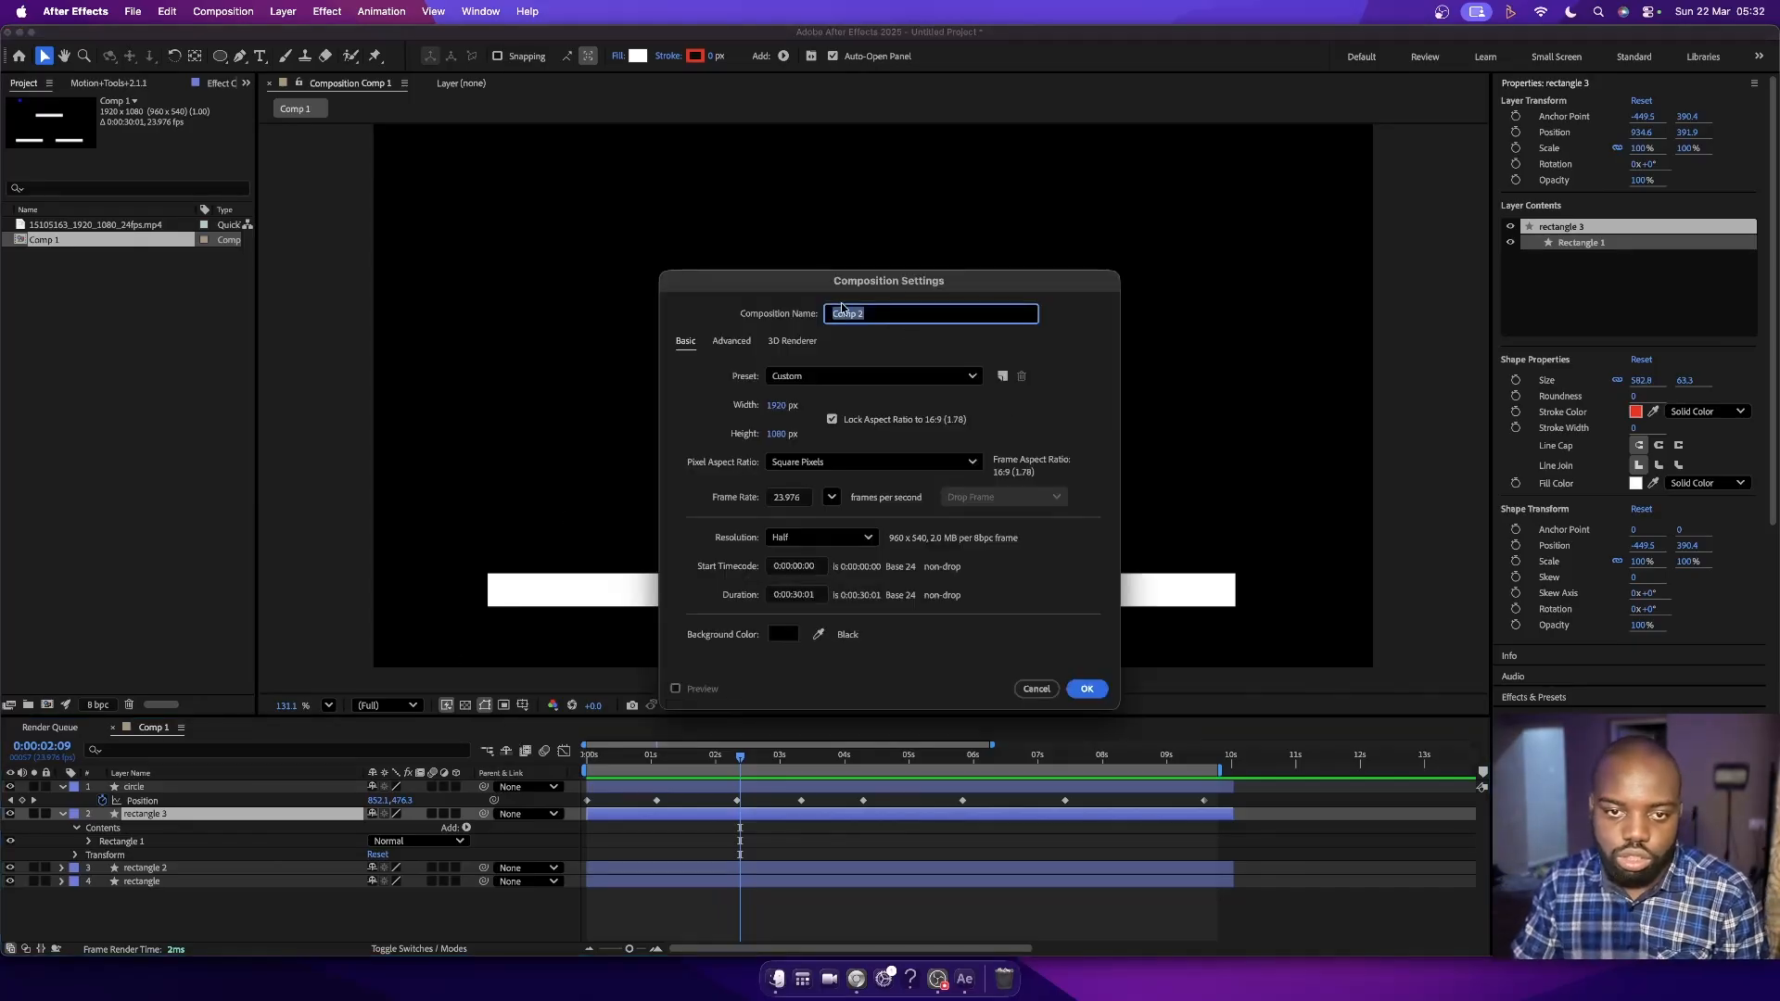
pyautogui.click(797, 594)
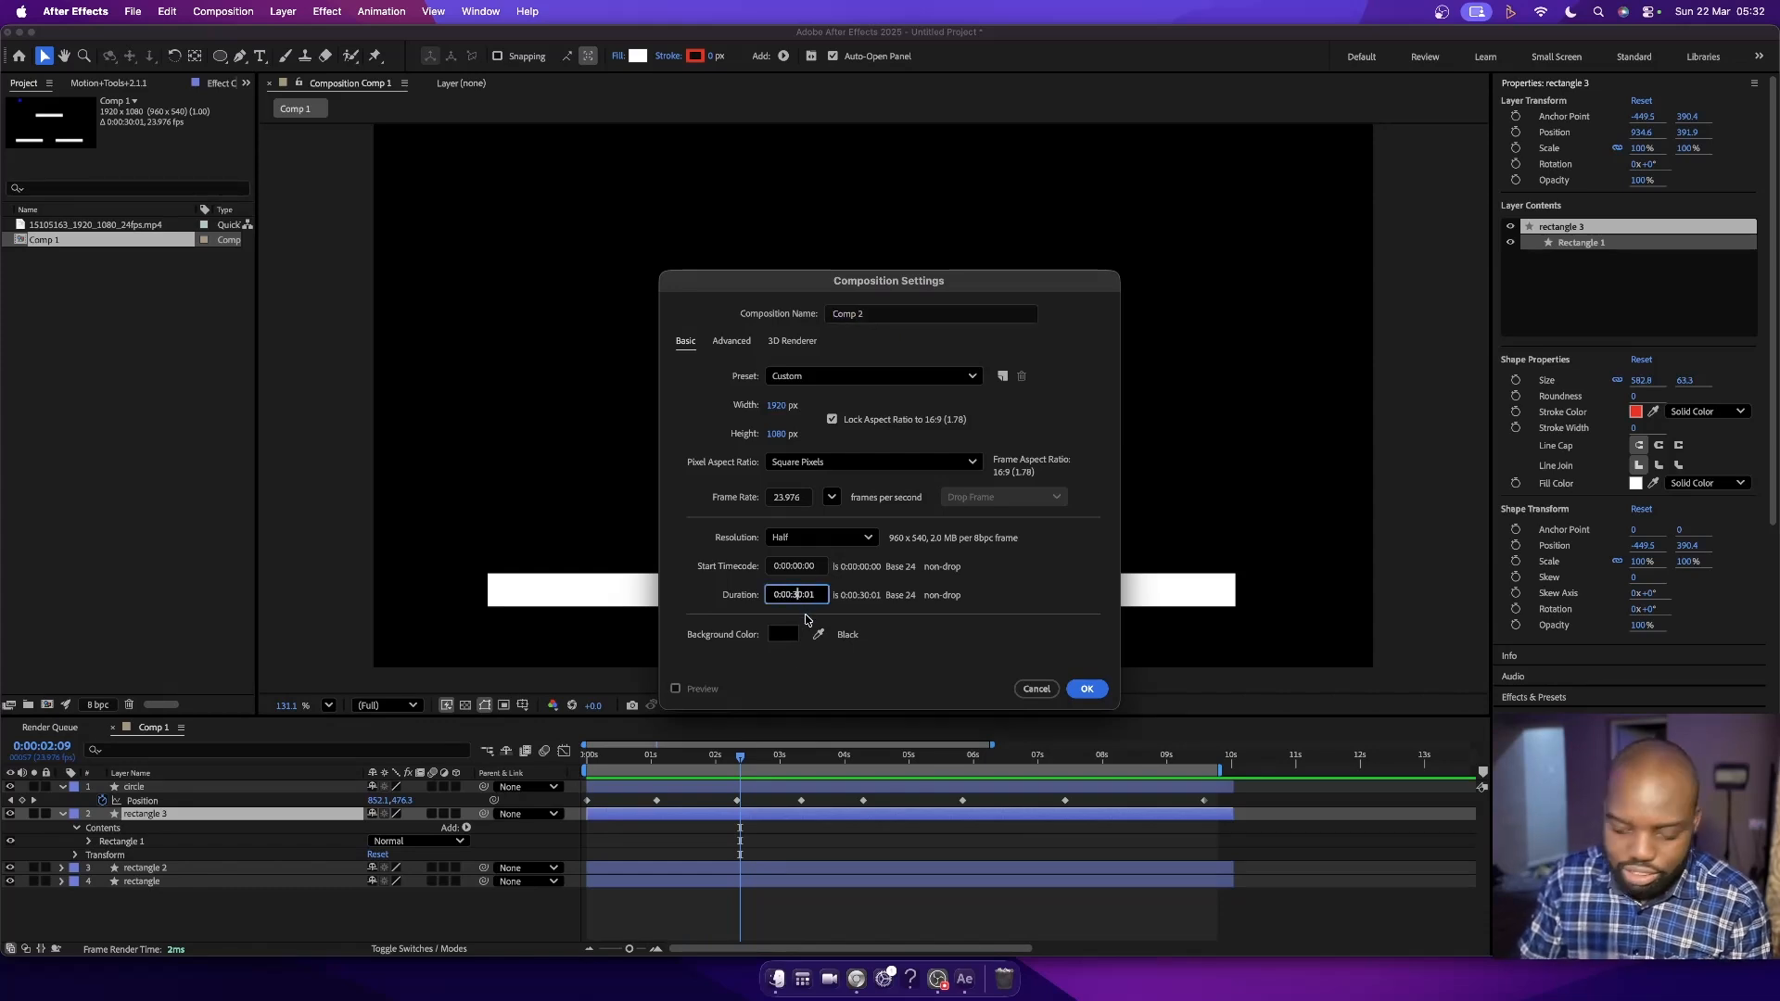
pyautogui.write('2')
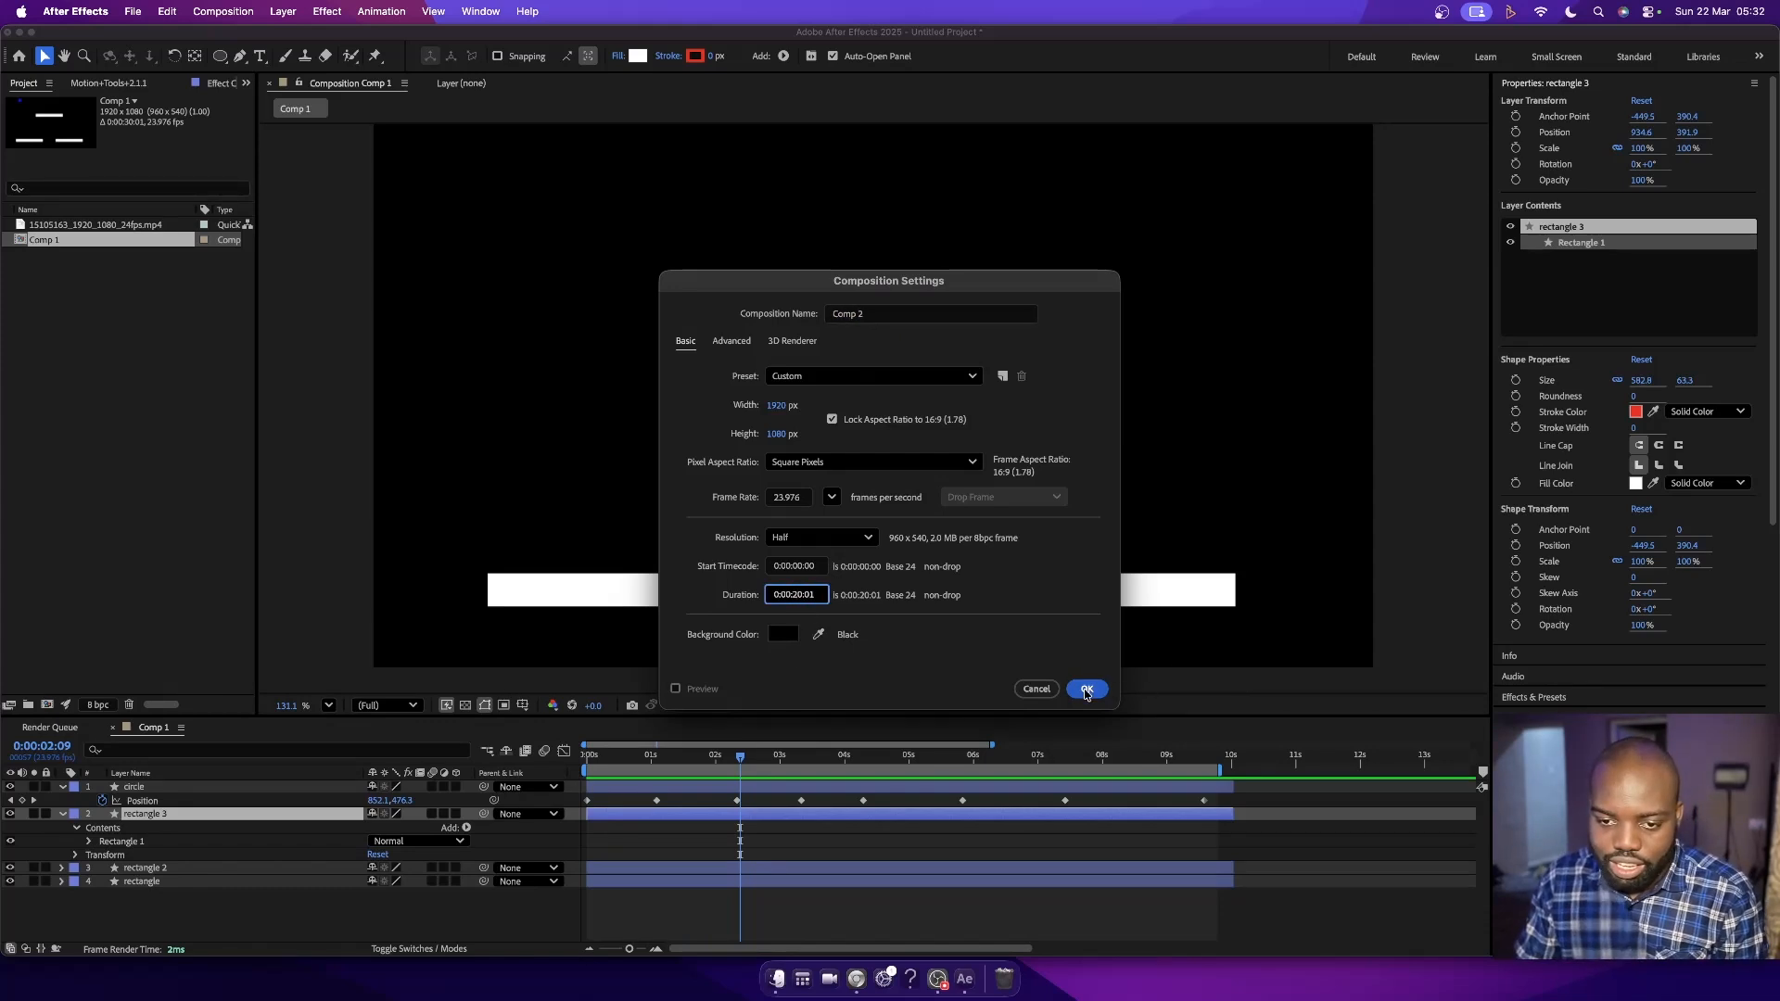
pyautogui.click(1036, 688)
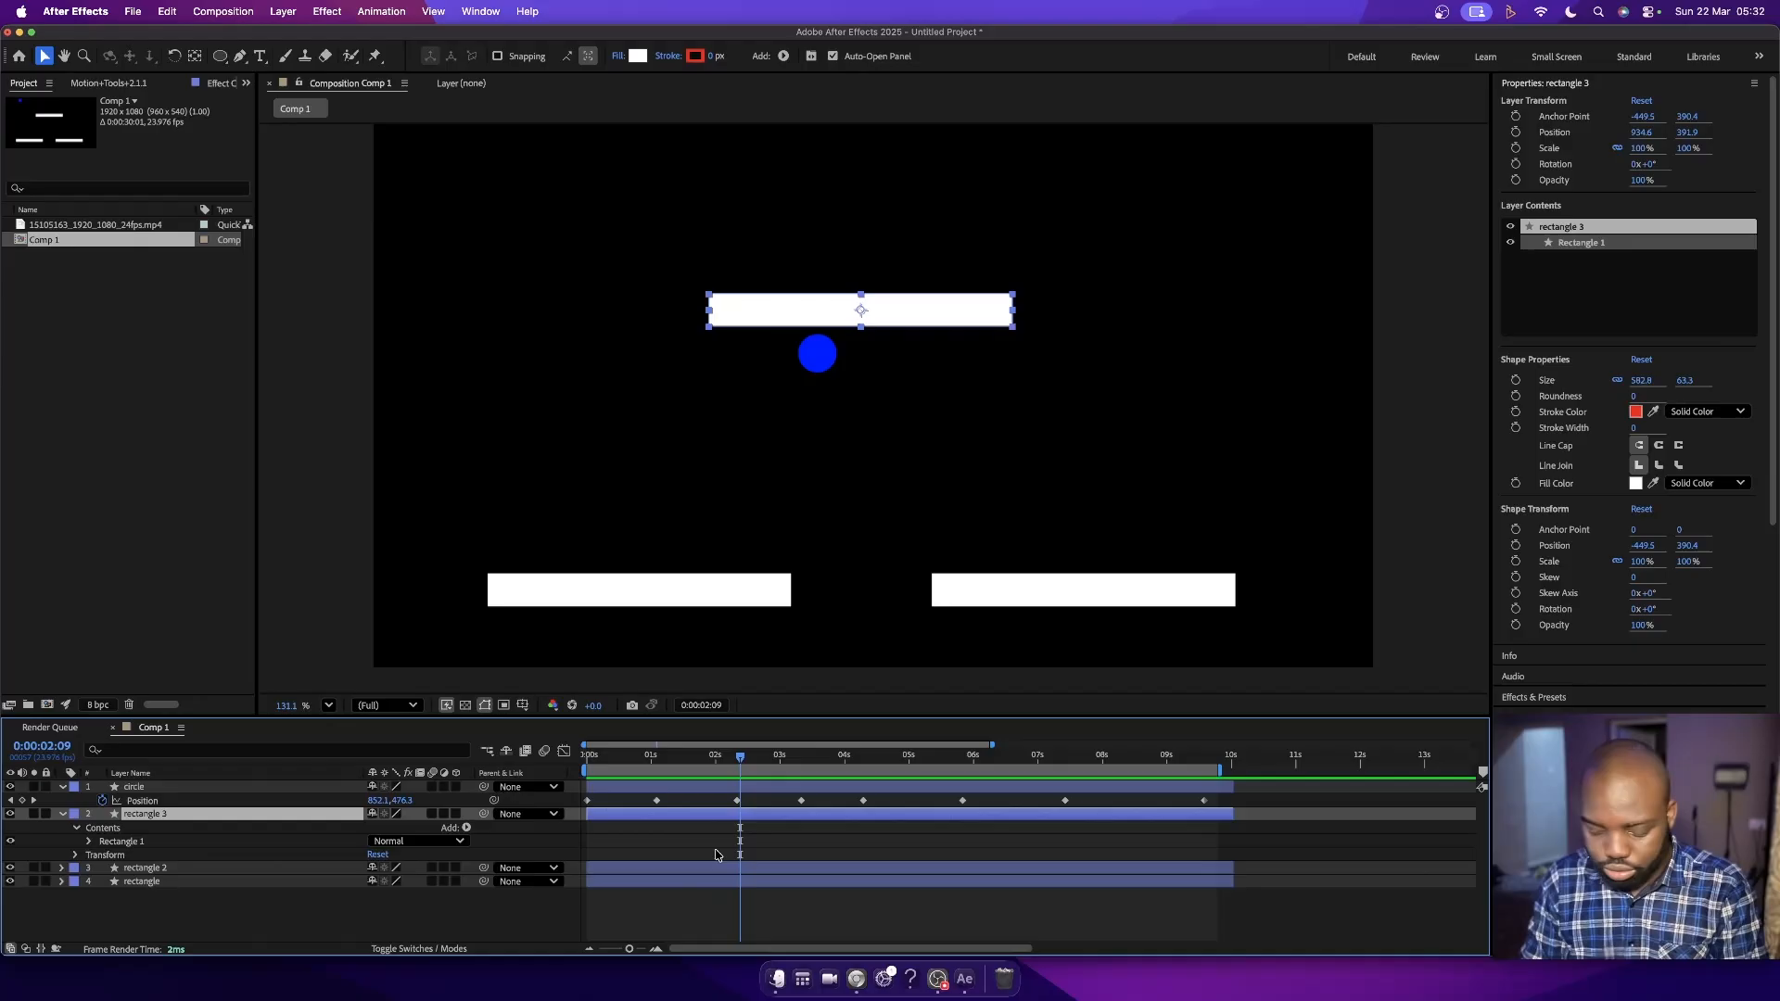
pyautogui.press('super+n')
pyautogui.click(1018, 692)
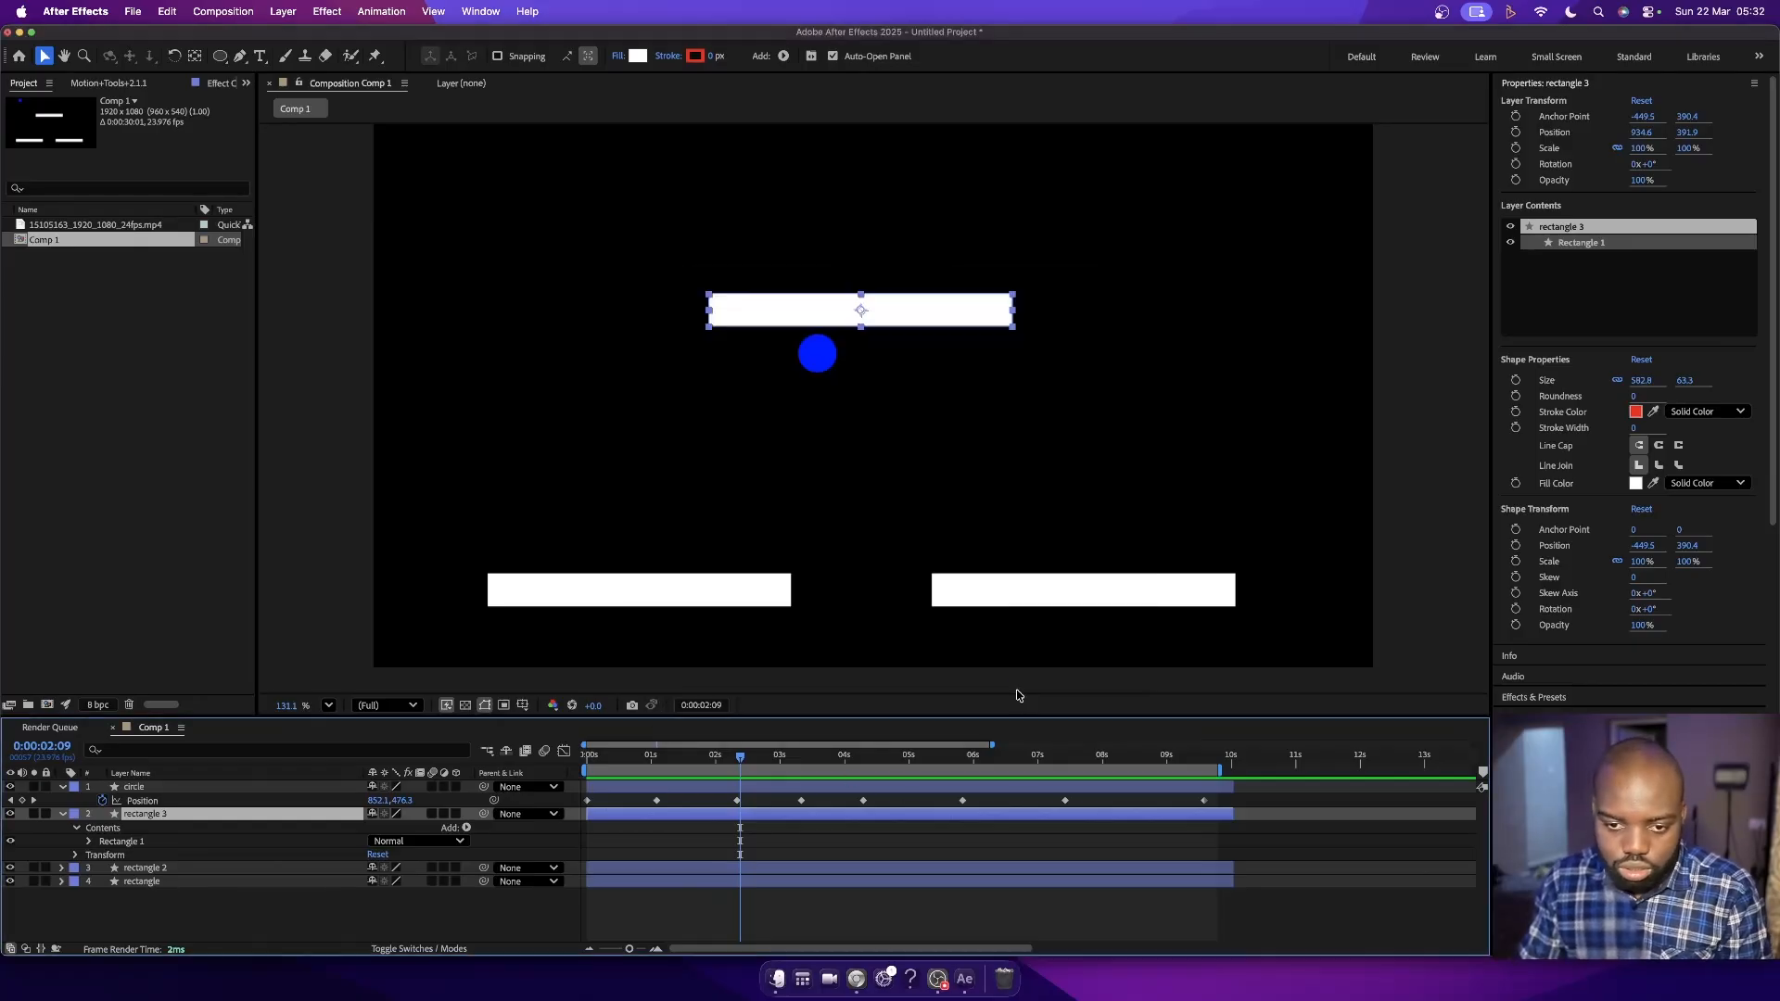
# - Create a new composition named "second" with a duration of 0:00:05:01
pyautogui.click(534, 937)
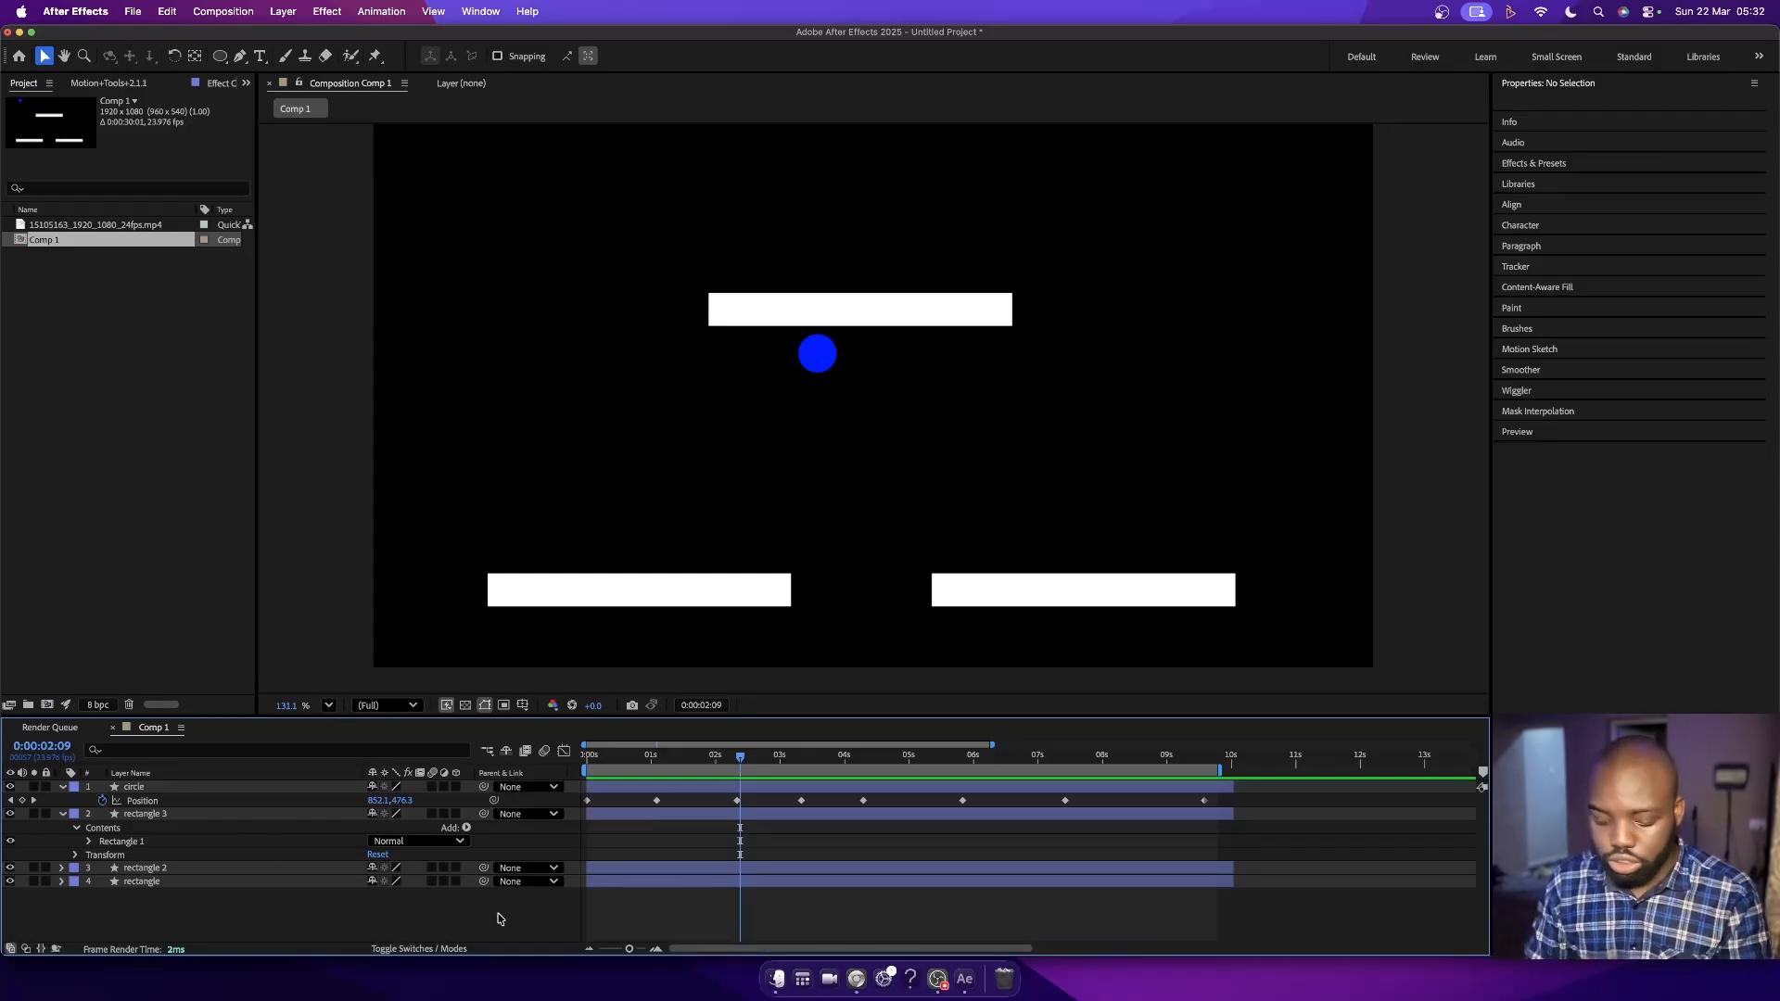
pyautogui.press('super+n')
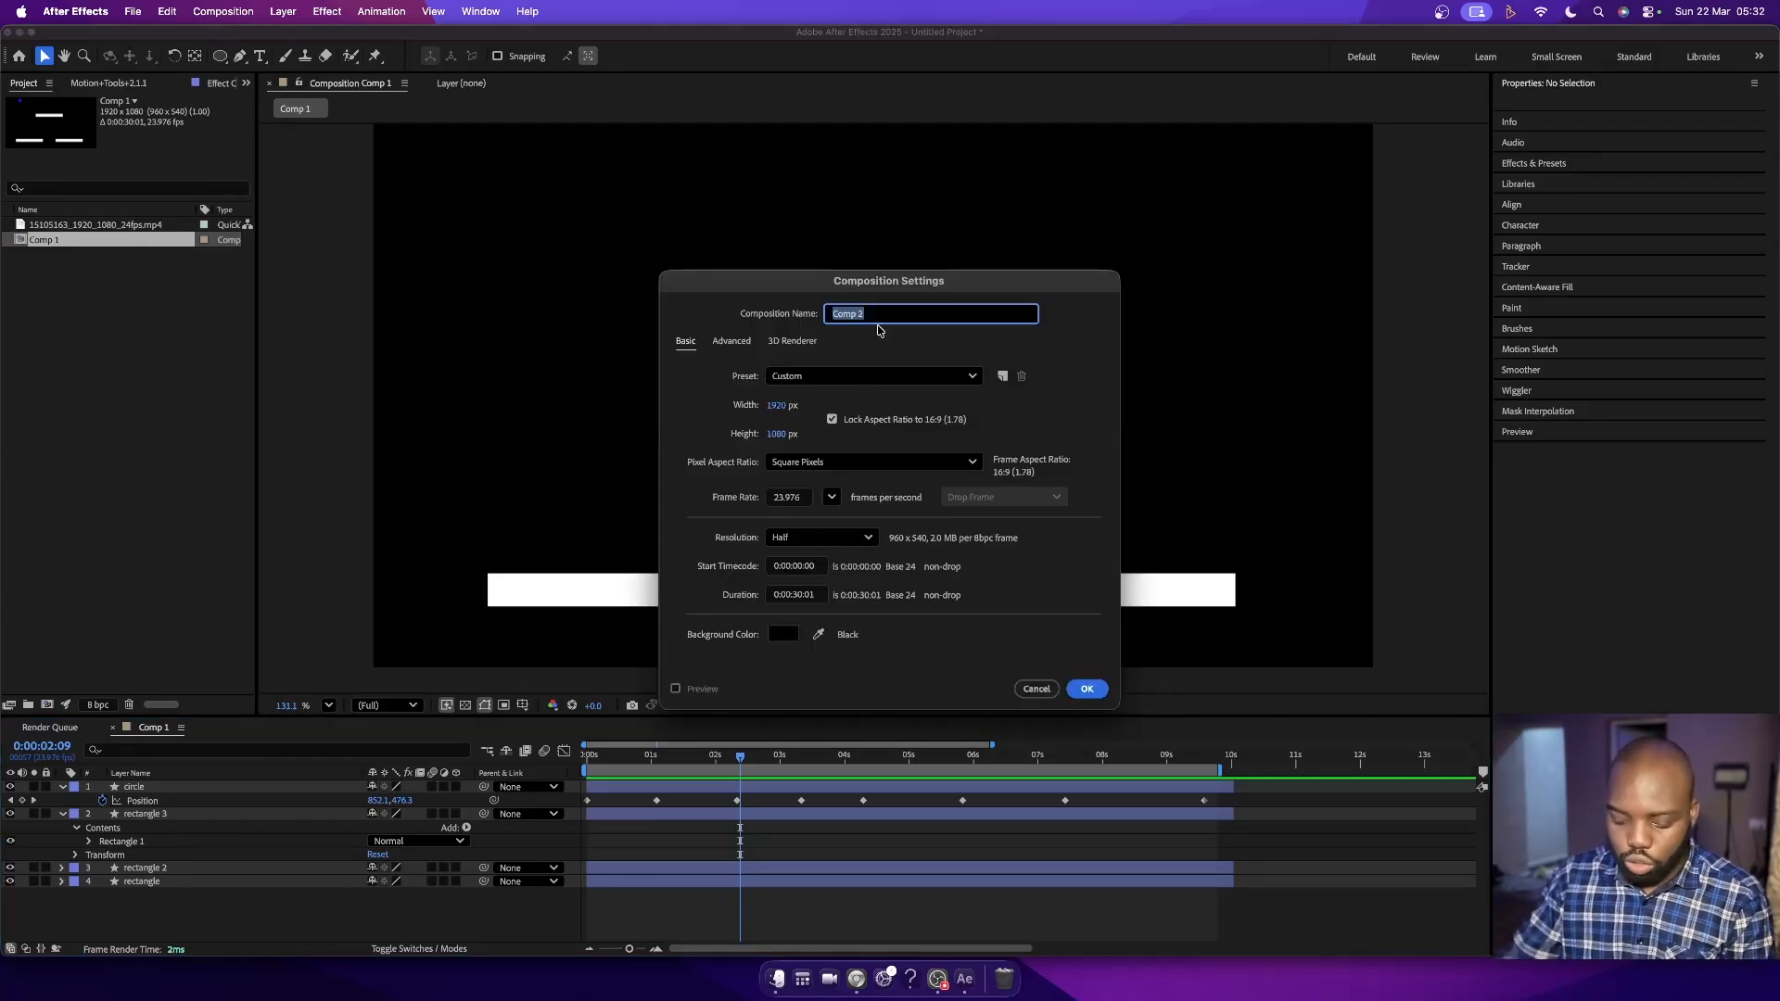
pyautogui.write('second')
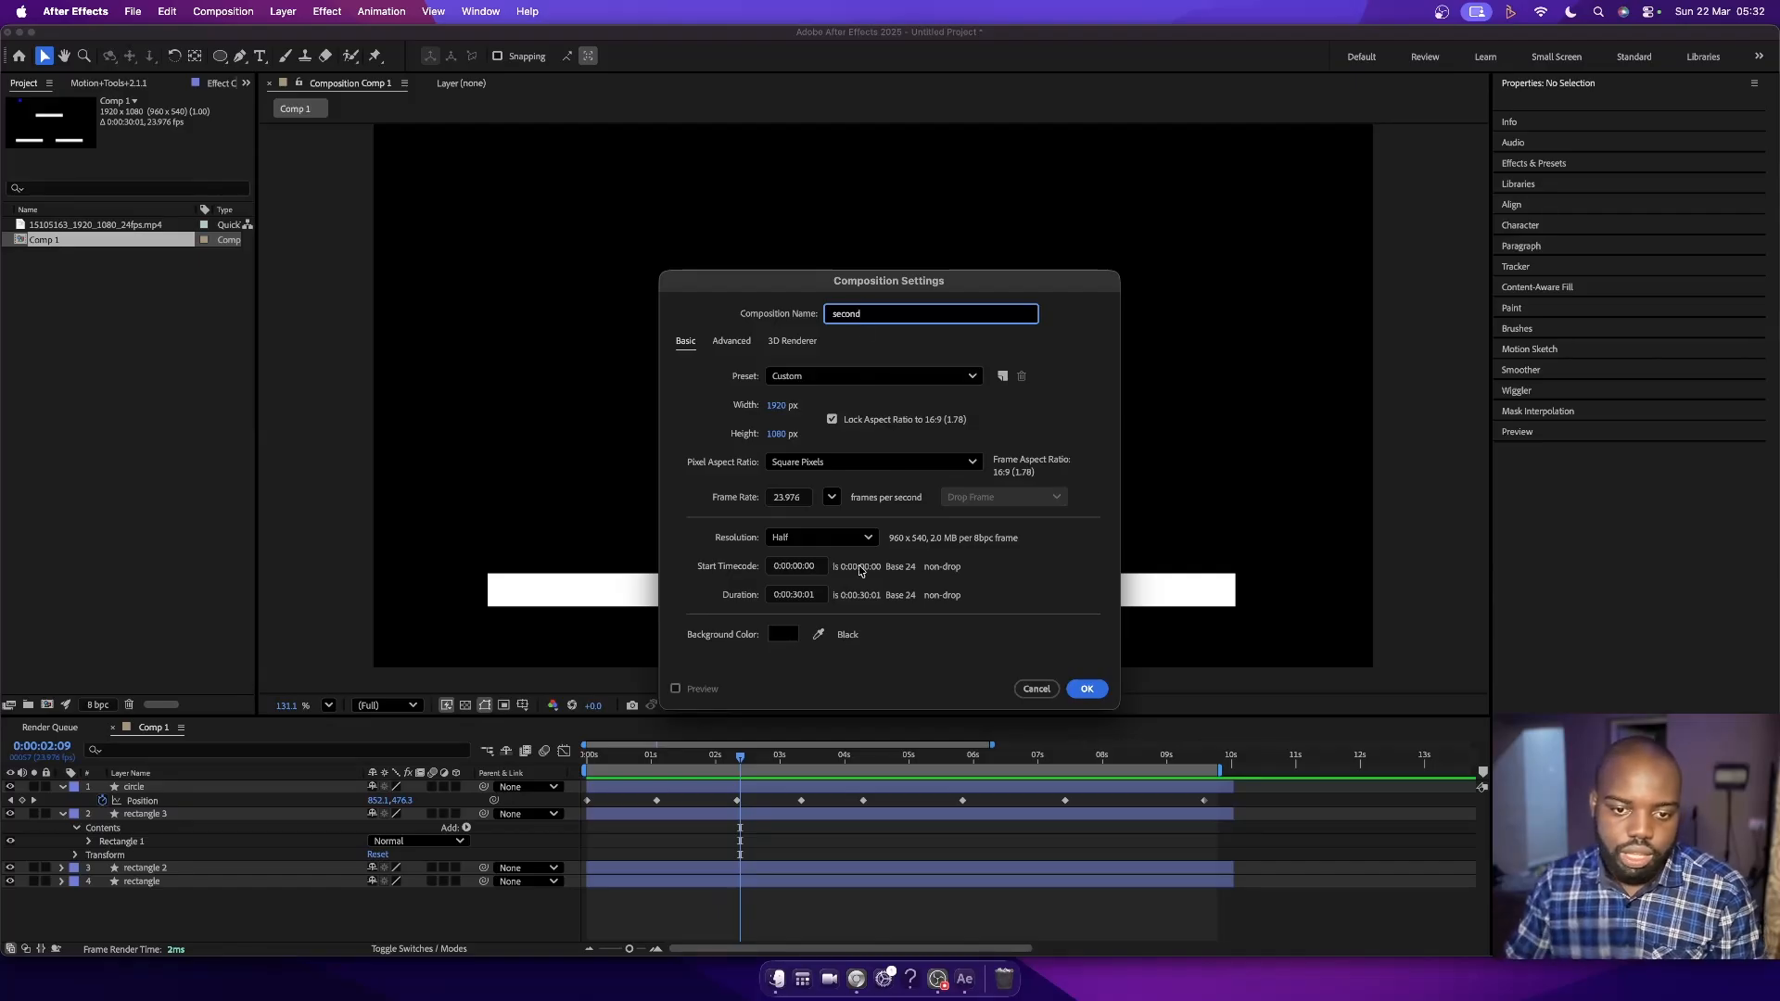
pyautogui.click(798, 594)
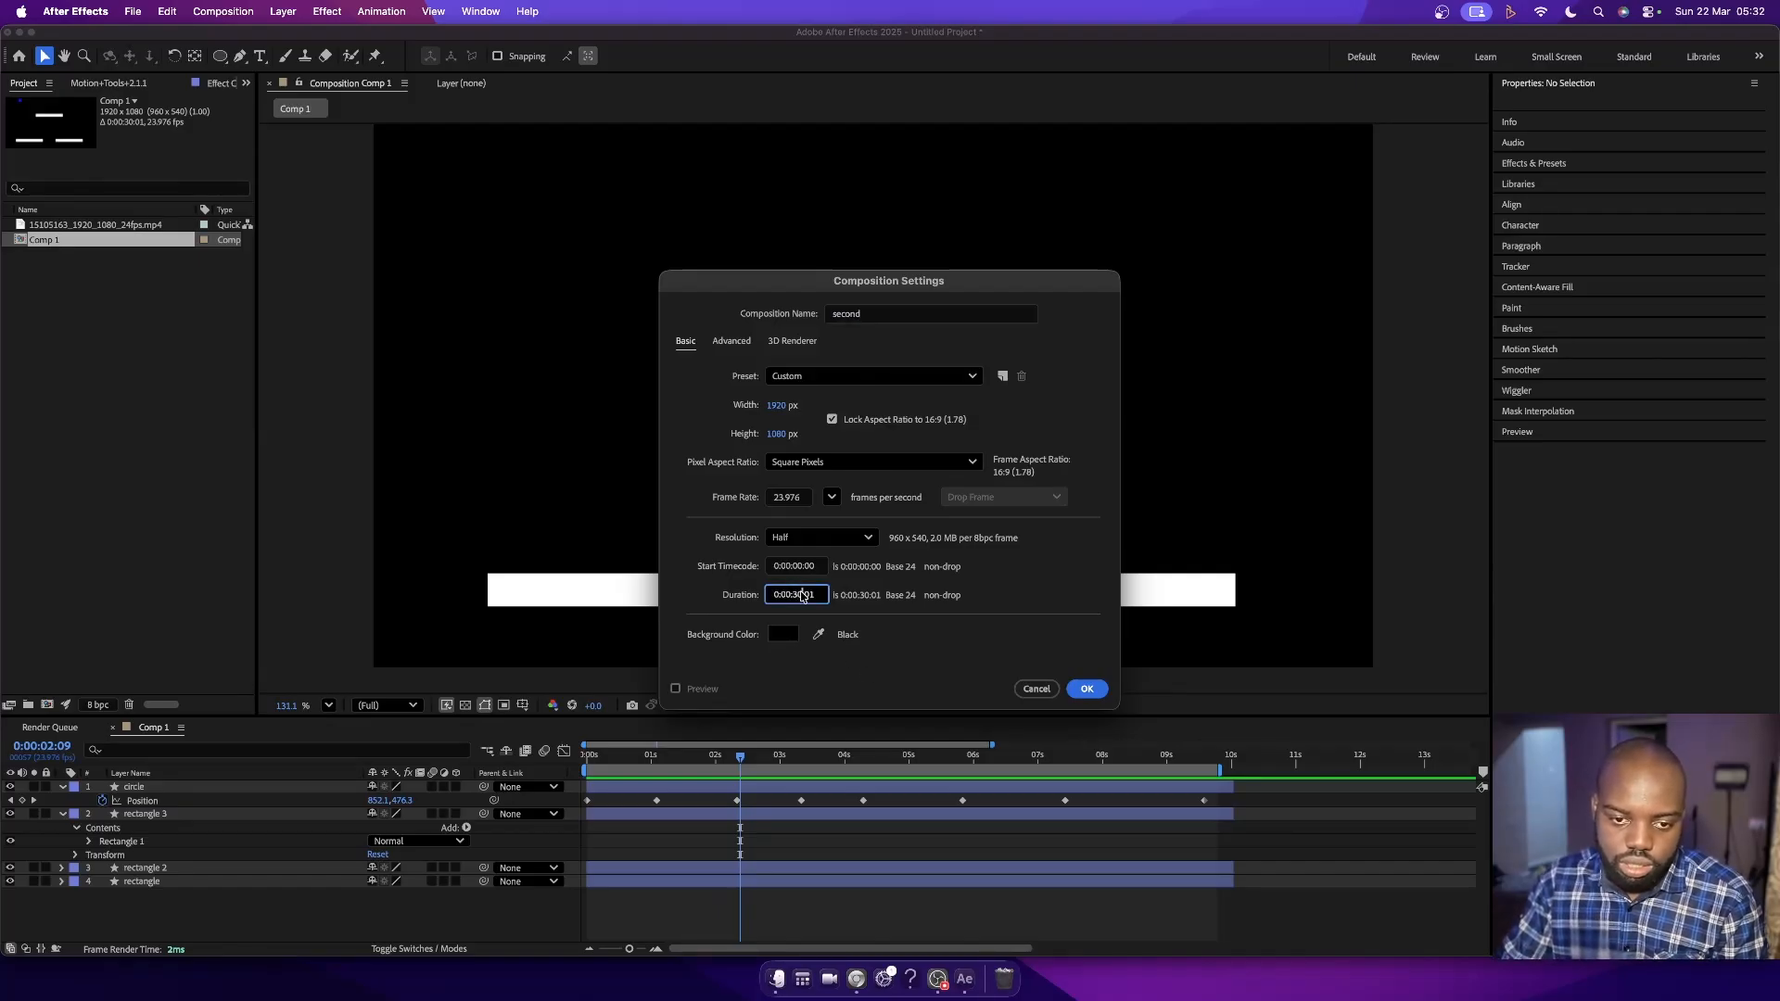
pyautogui.press('BackSpace')
pyautogui.press('BackSpace')
pyautogui.write('0')
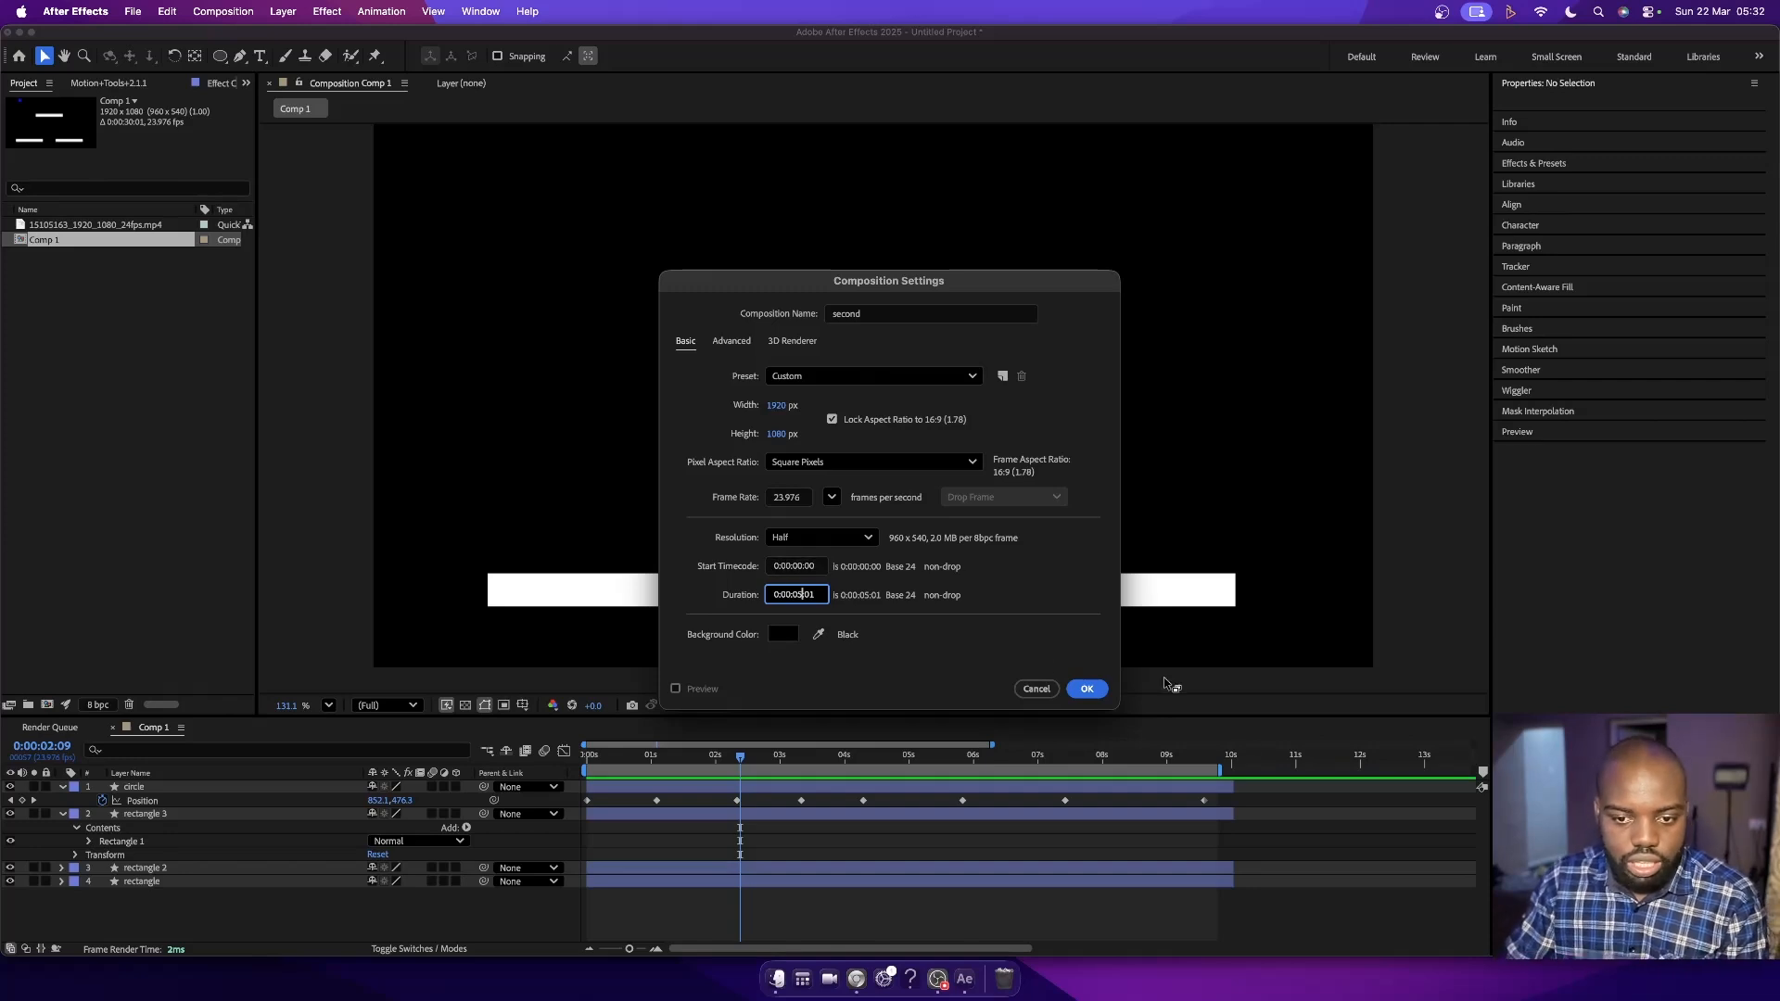
pyautogui.click(1087, 690)
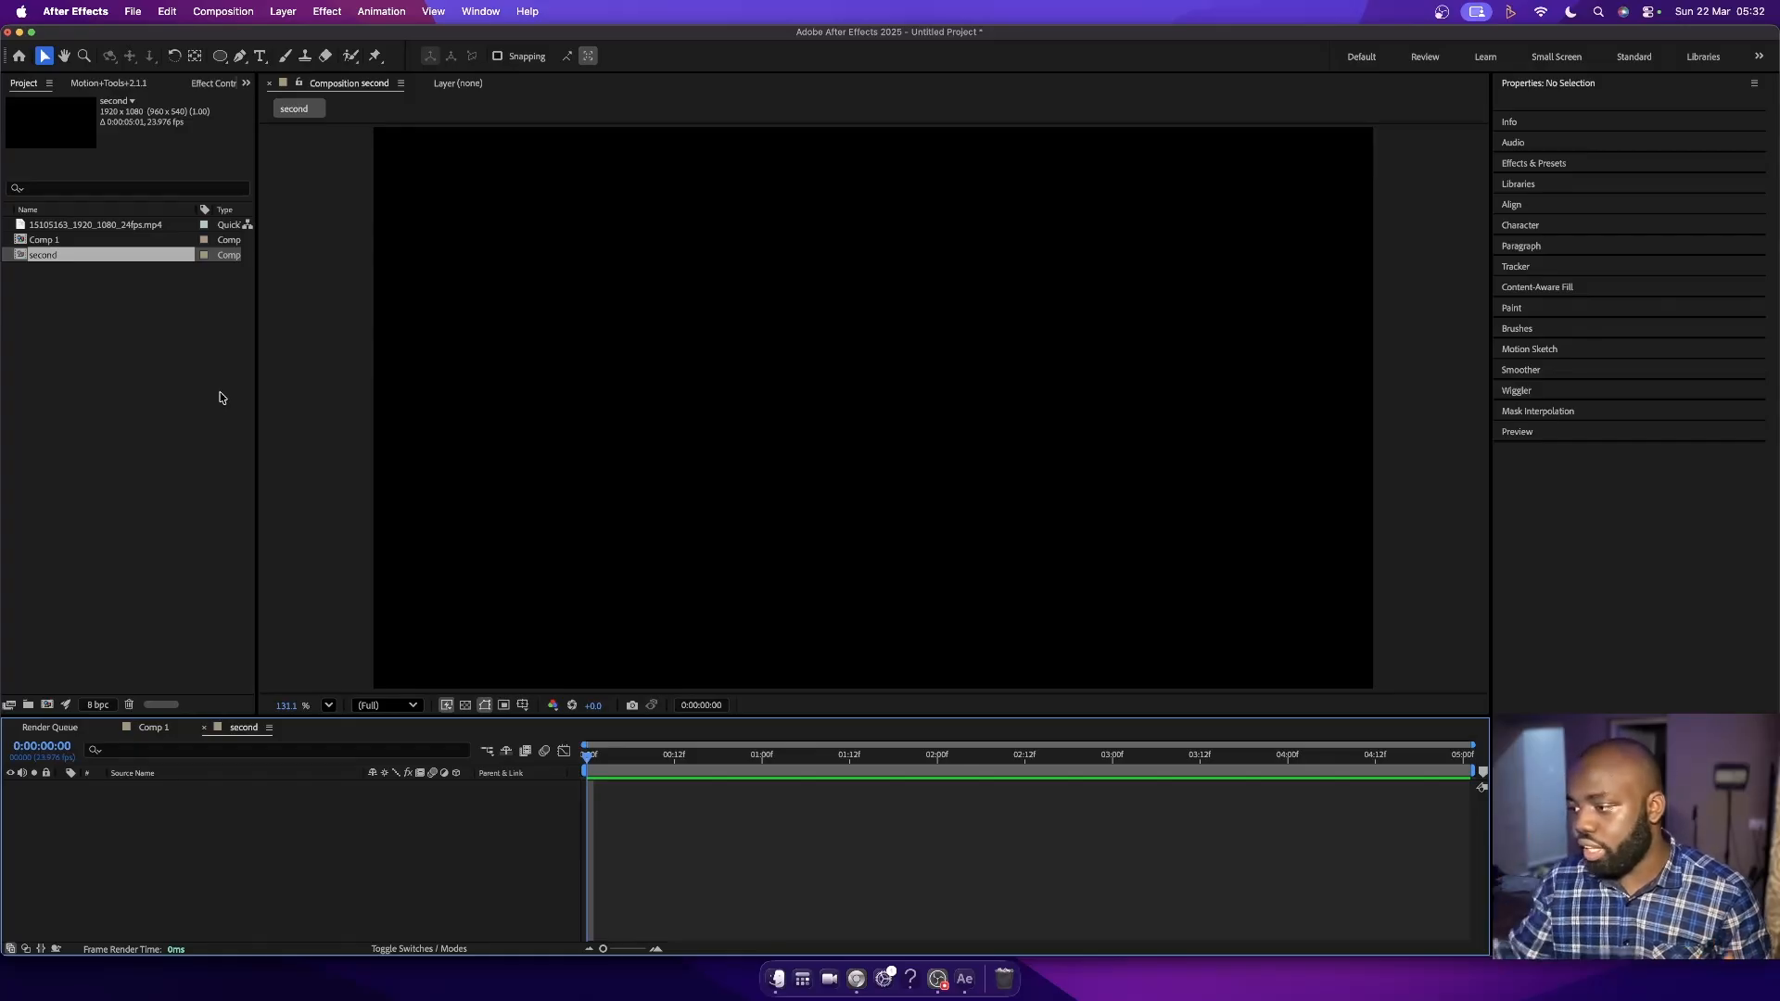
# - Add a text layer reading "Marvel" in the upper-middle area of the composition frame
pyautogui.click(263, 56)
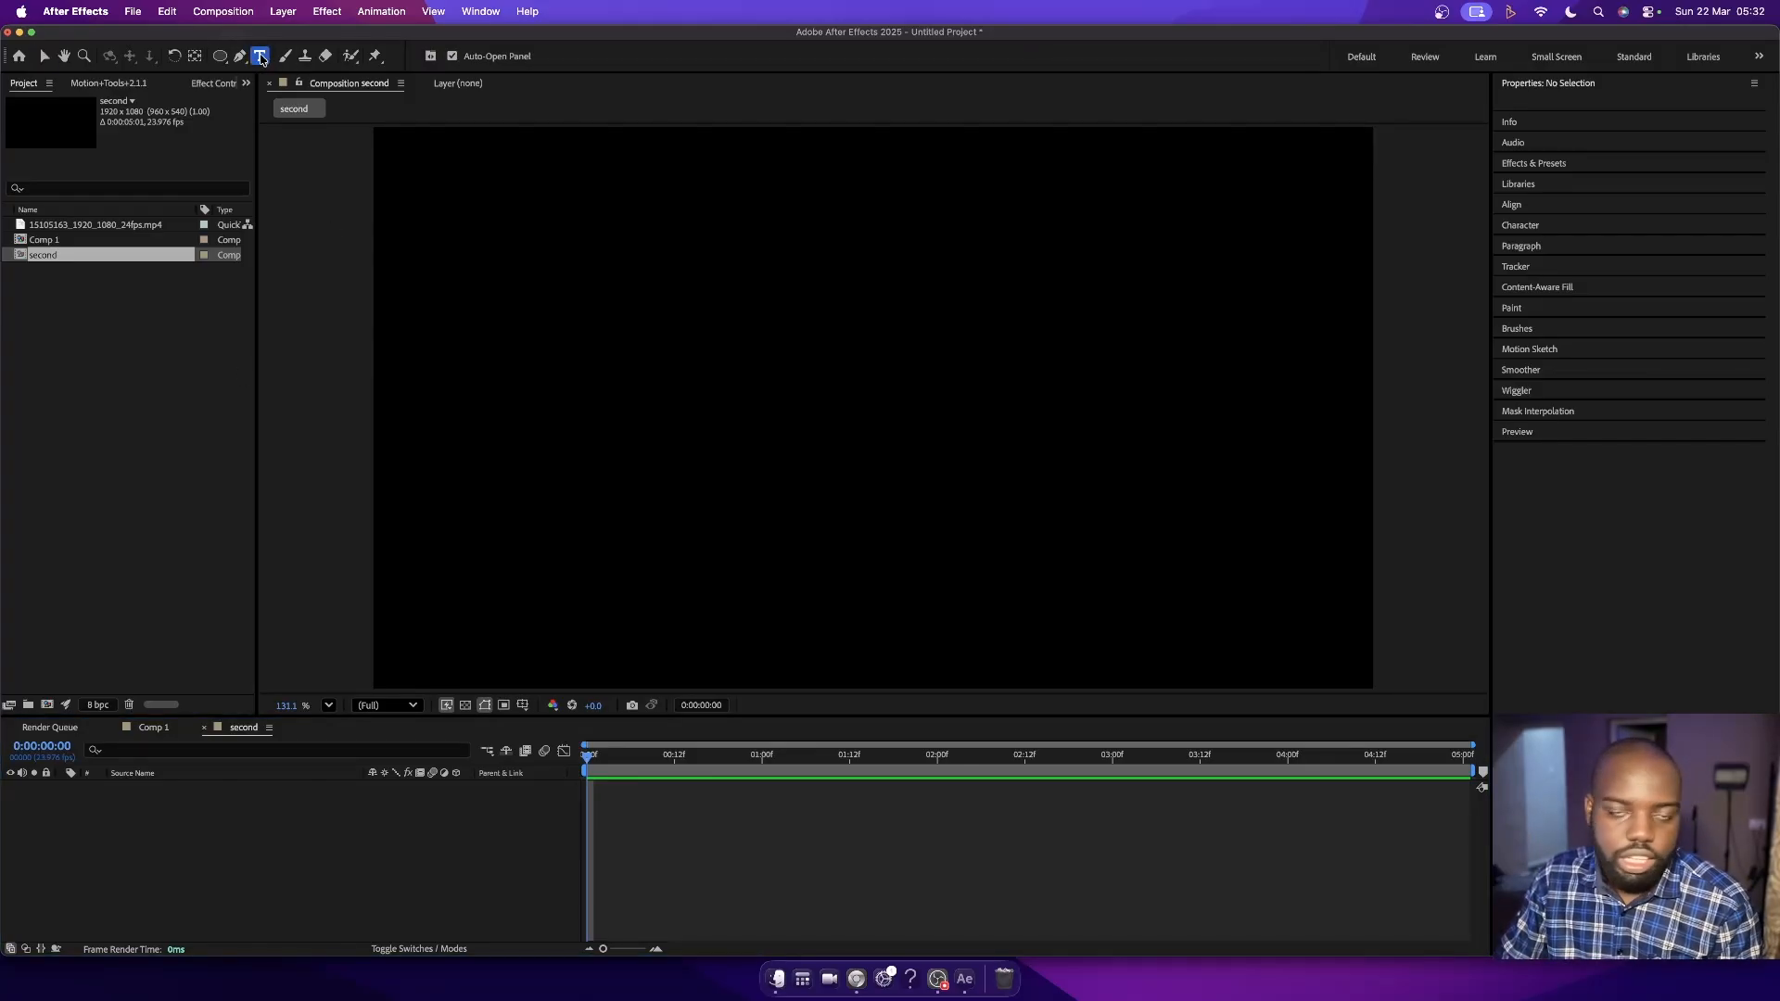
pyautogui.click(751, 381)
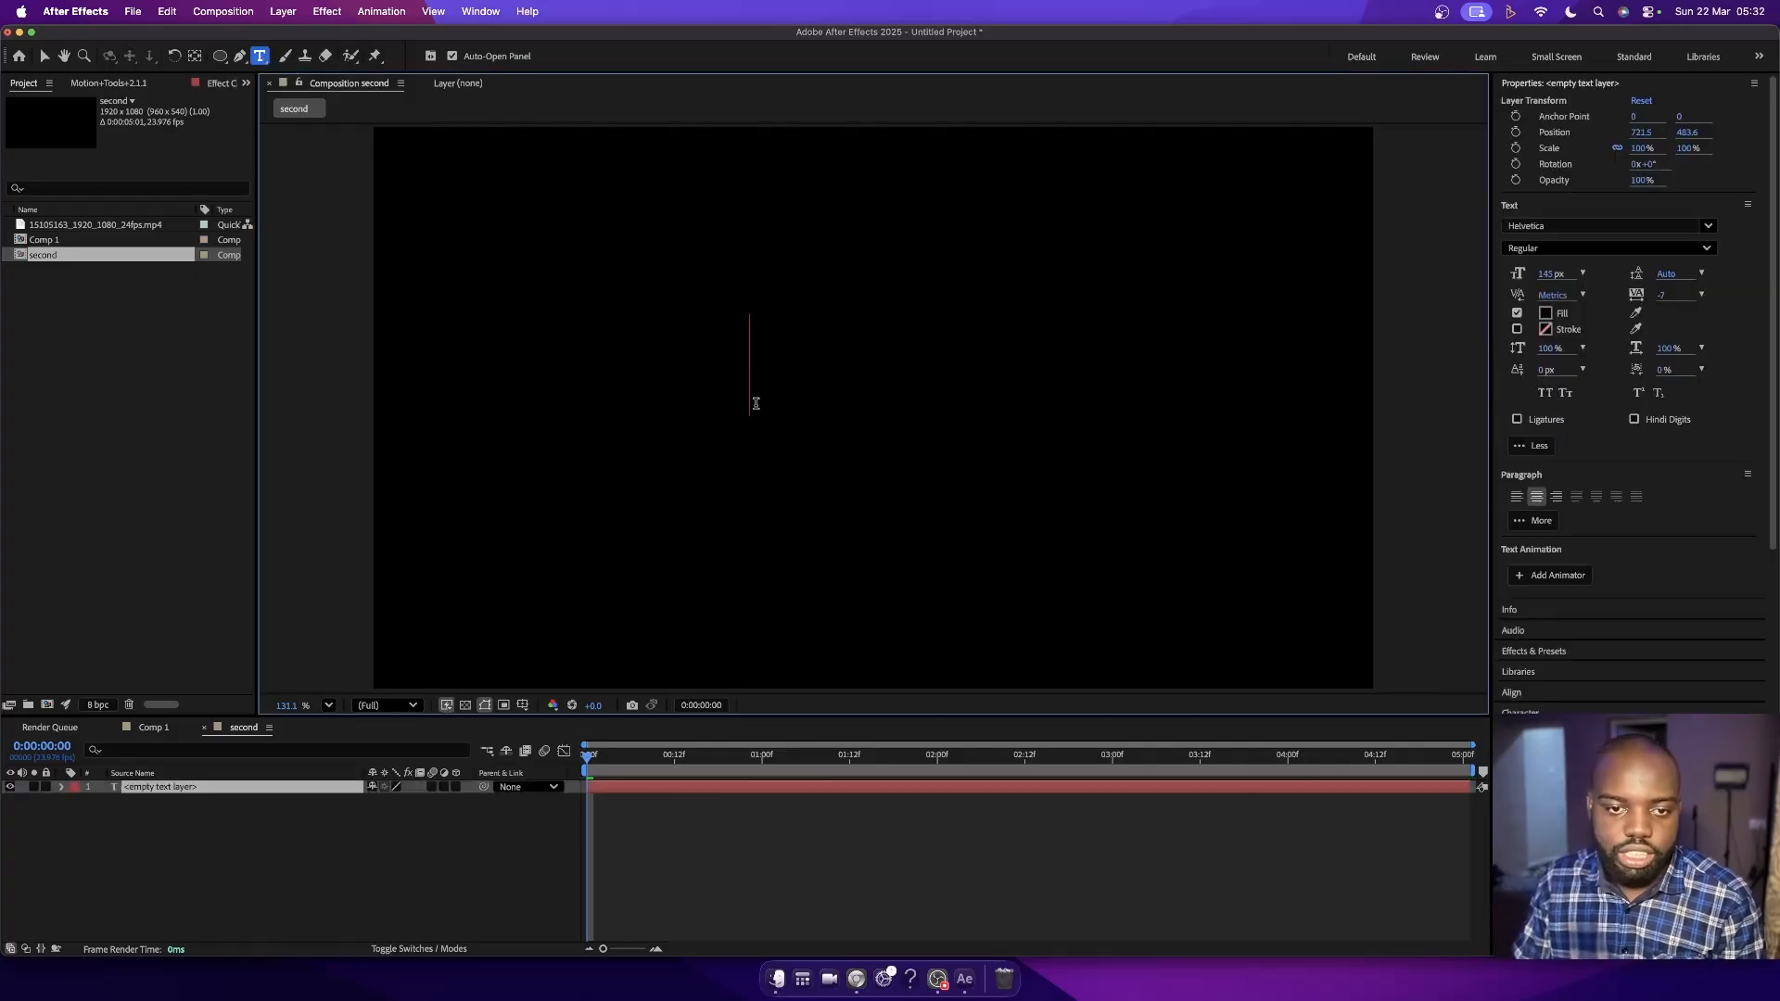
pyautogui.write('M')
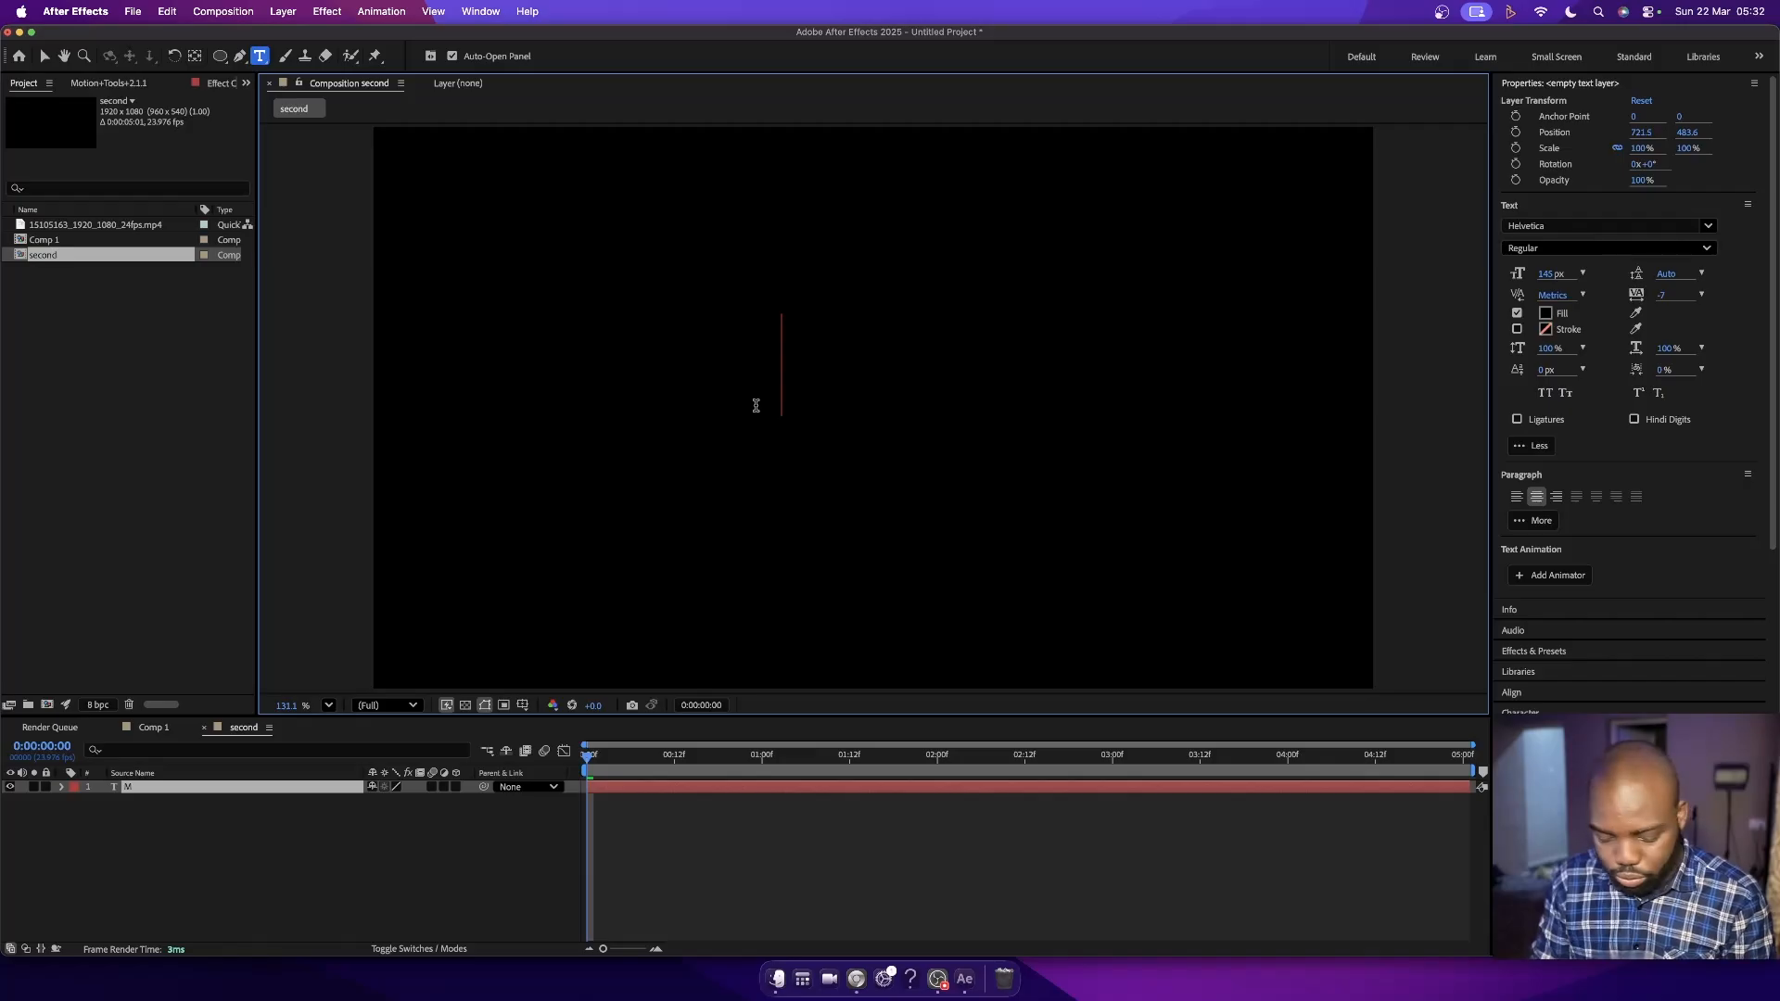
pyautogui.write('arvel')
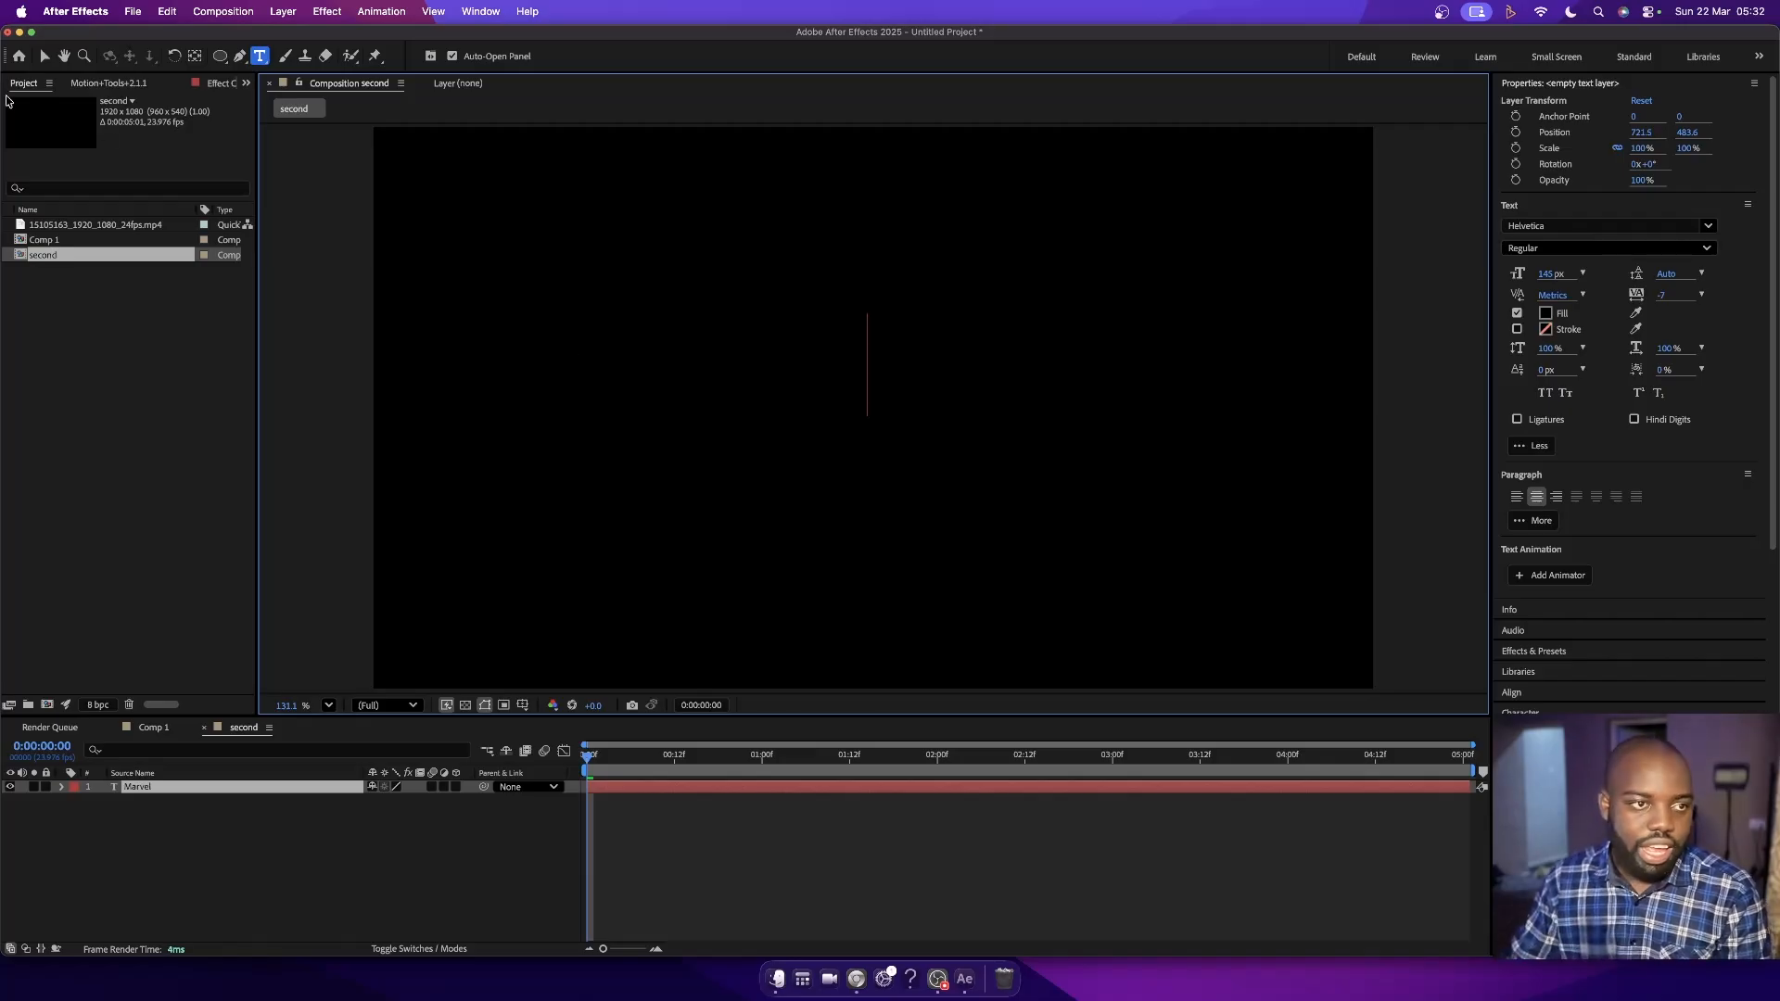
pyautogui.click(43, 54)
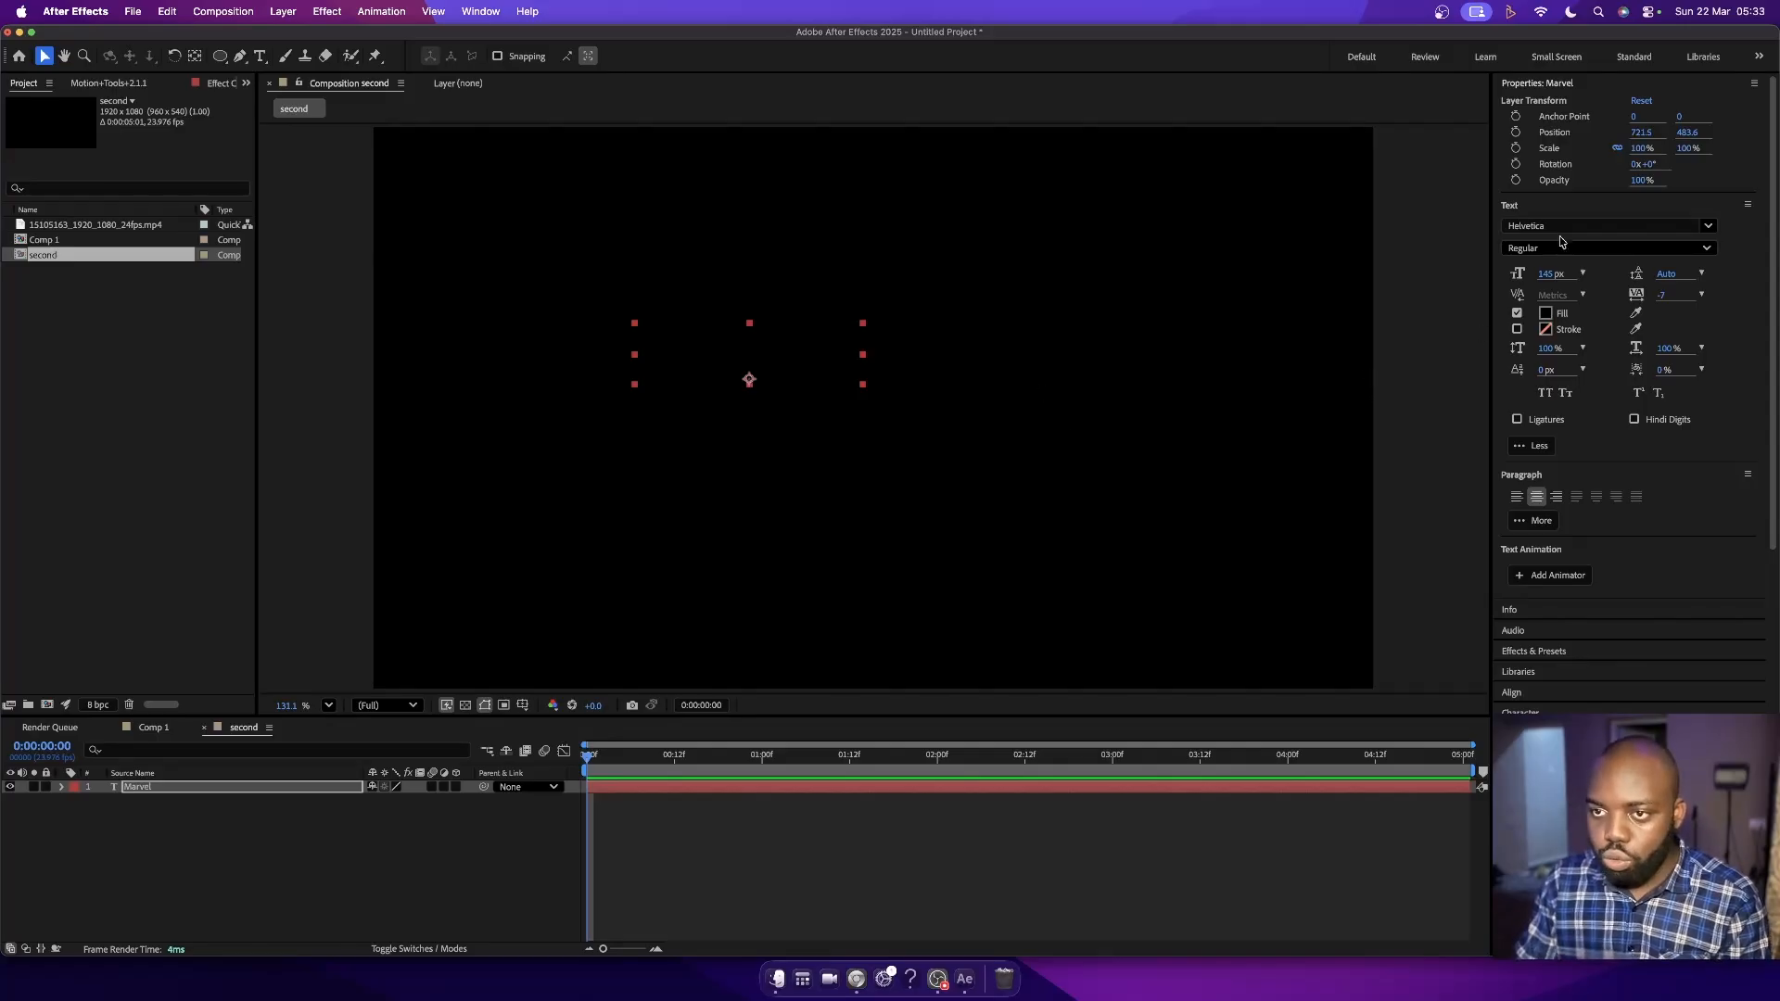
# - Set the Marvel text's fill color to white (FFFFFF)
pyautogui.scroll(-5, 1563, 612)
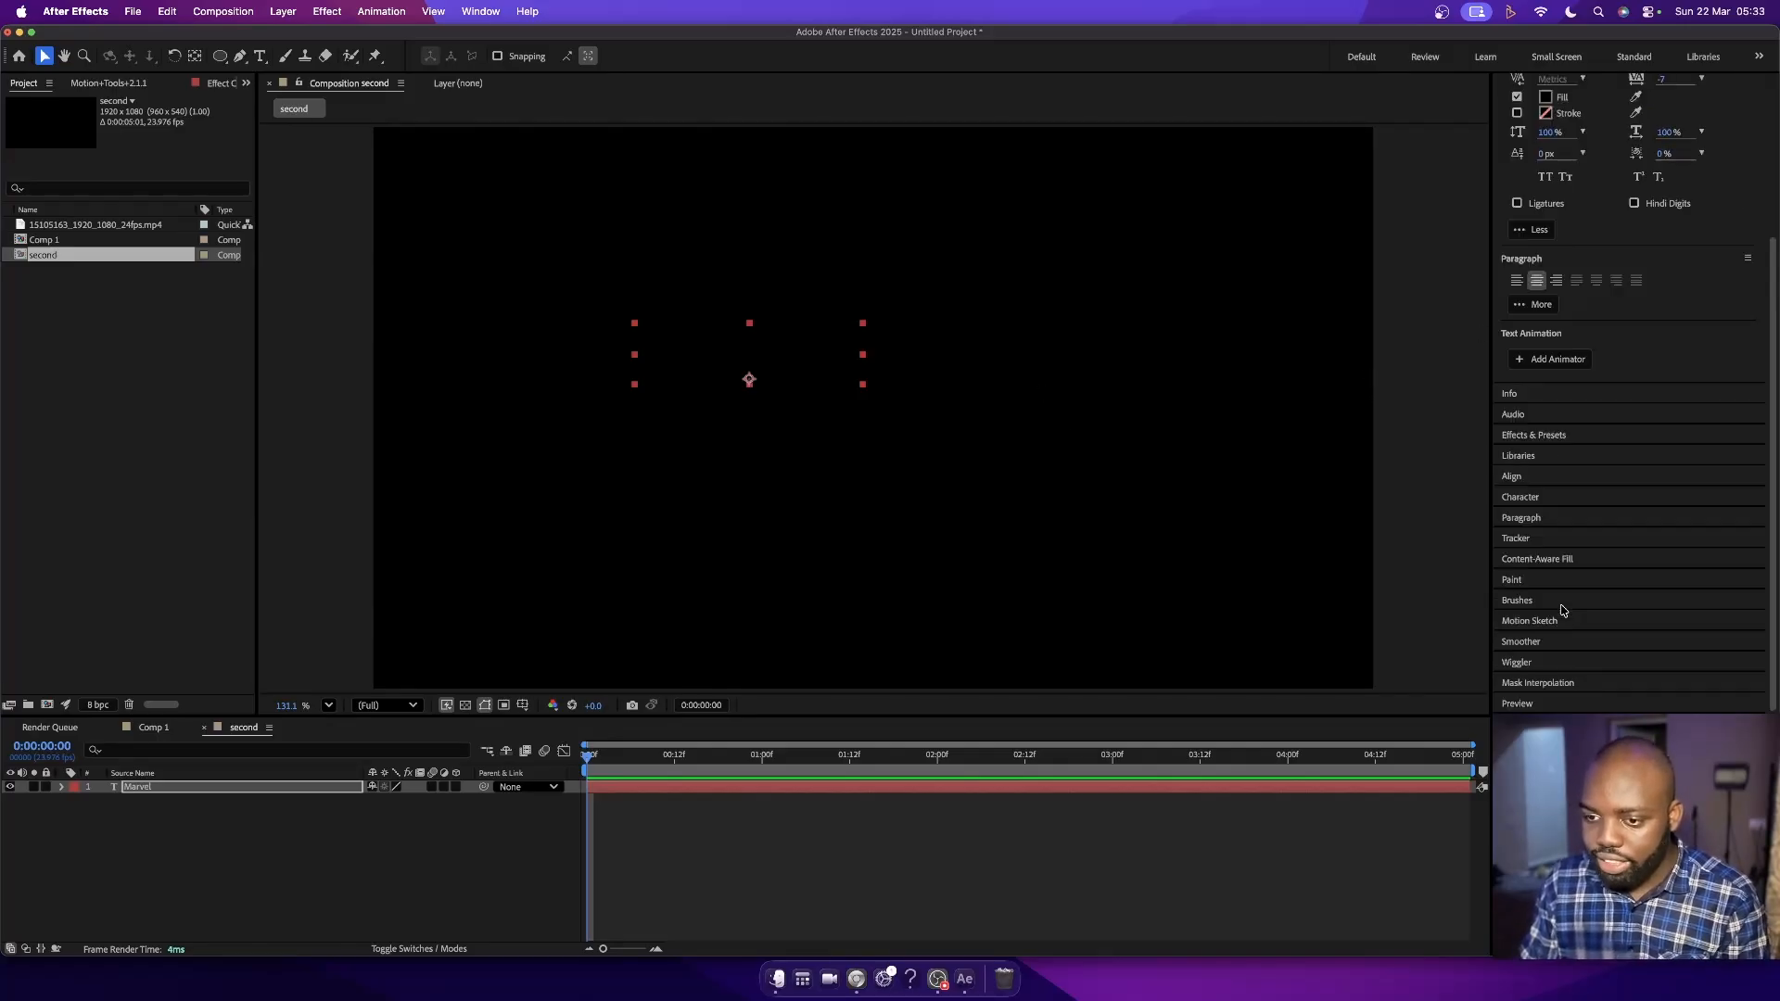
pyautogui.scroll(5, 1590, 373)
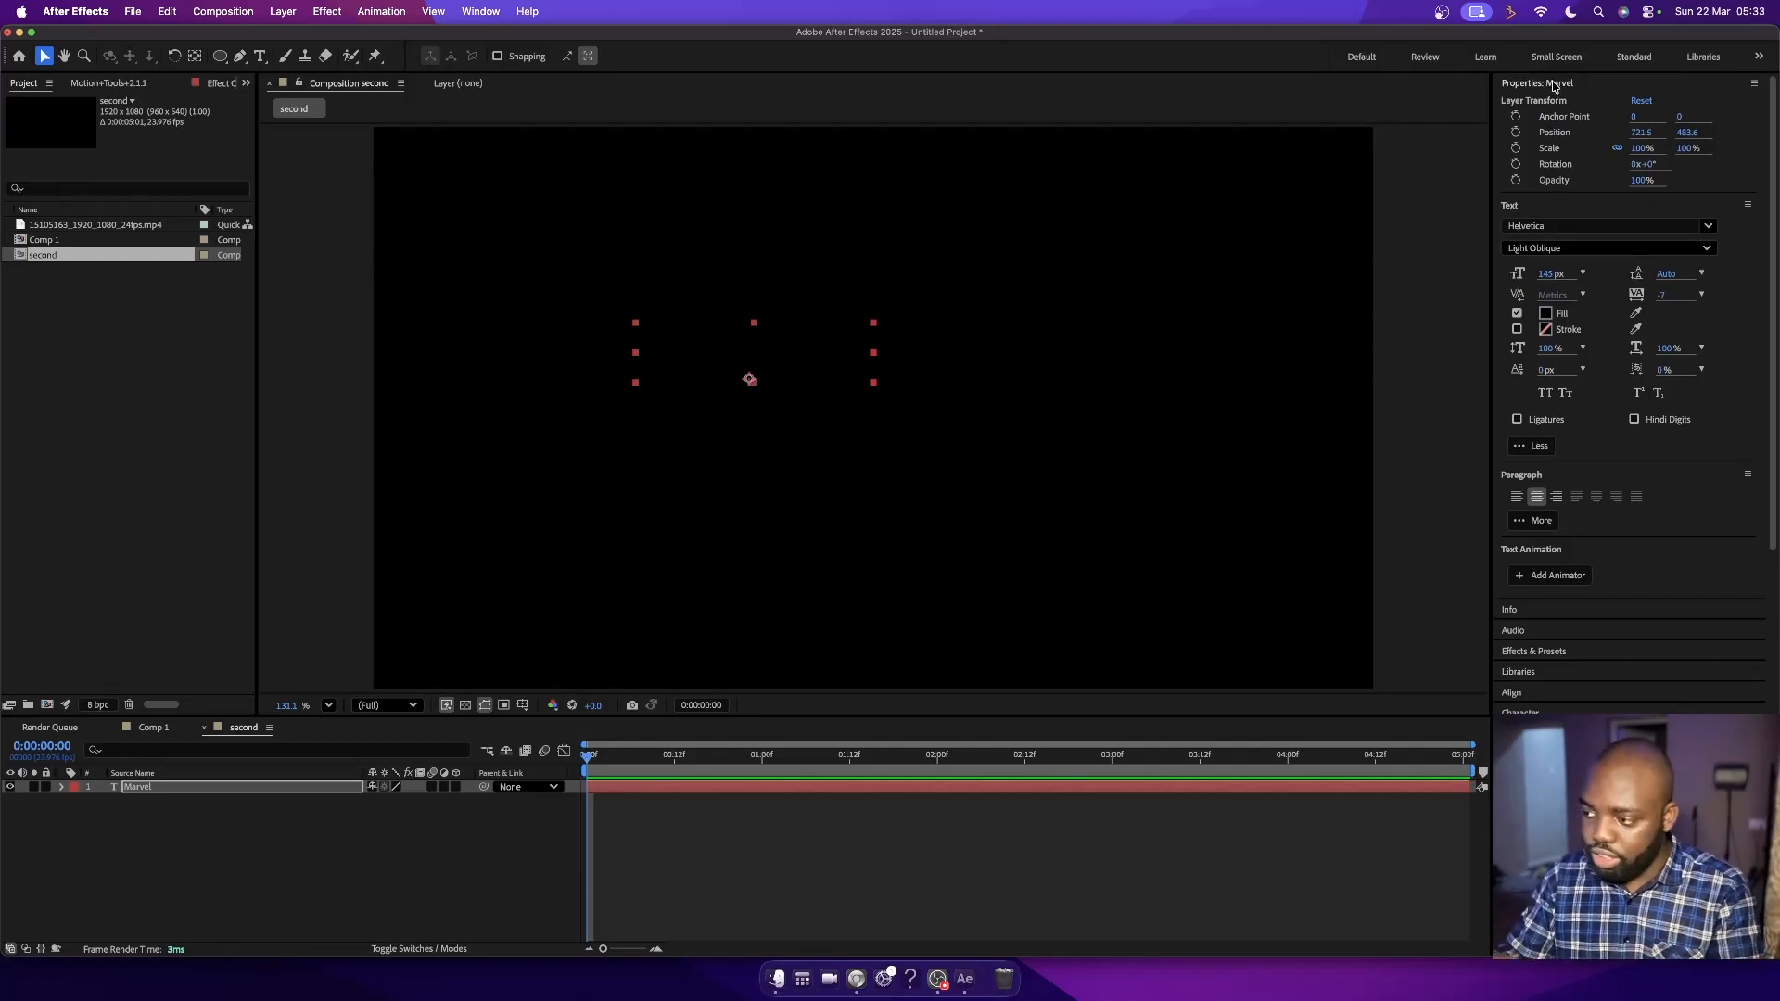
pyautogui.click(1526, 711)
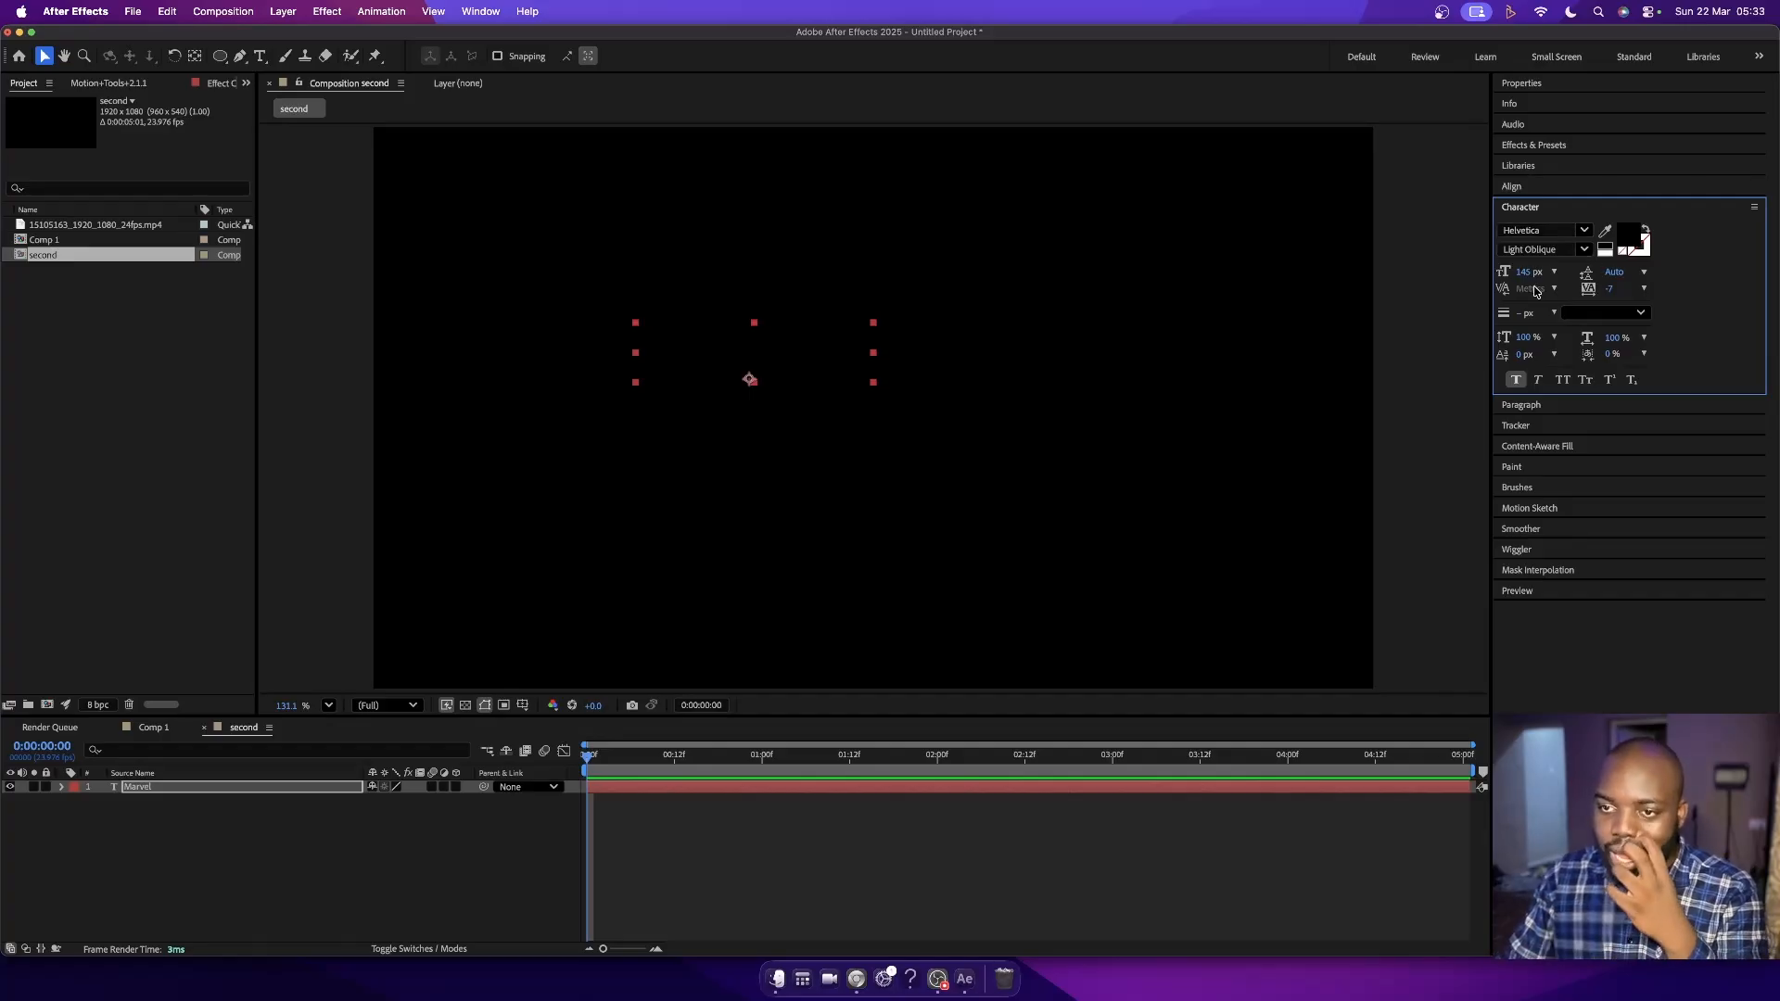
pyautogui.click(1630, 238)
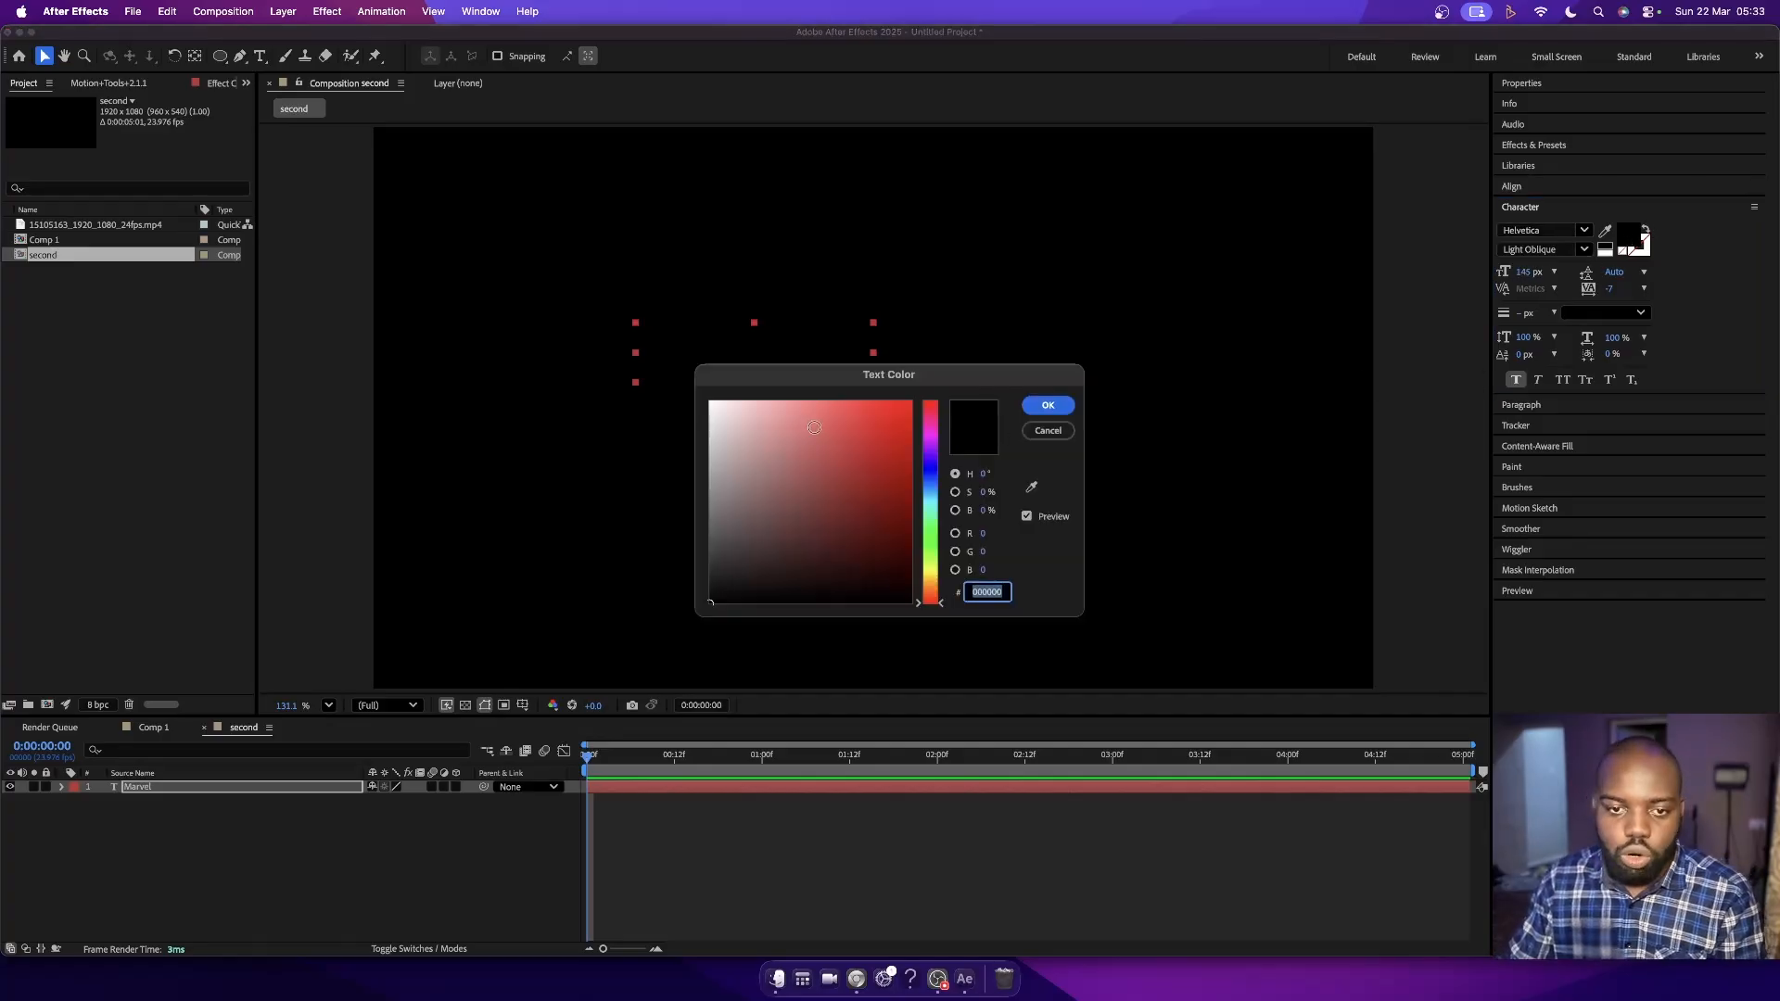
pyautogui.moveTo(792, 434); pyautogui.dragTo(390, 293)
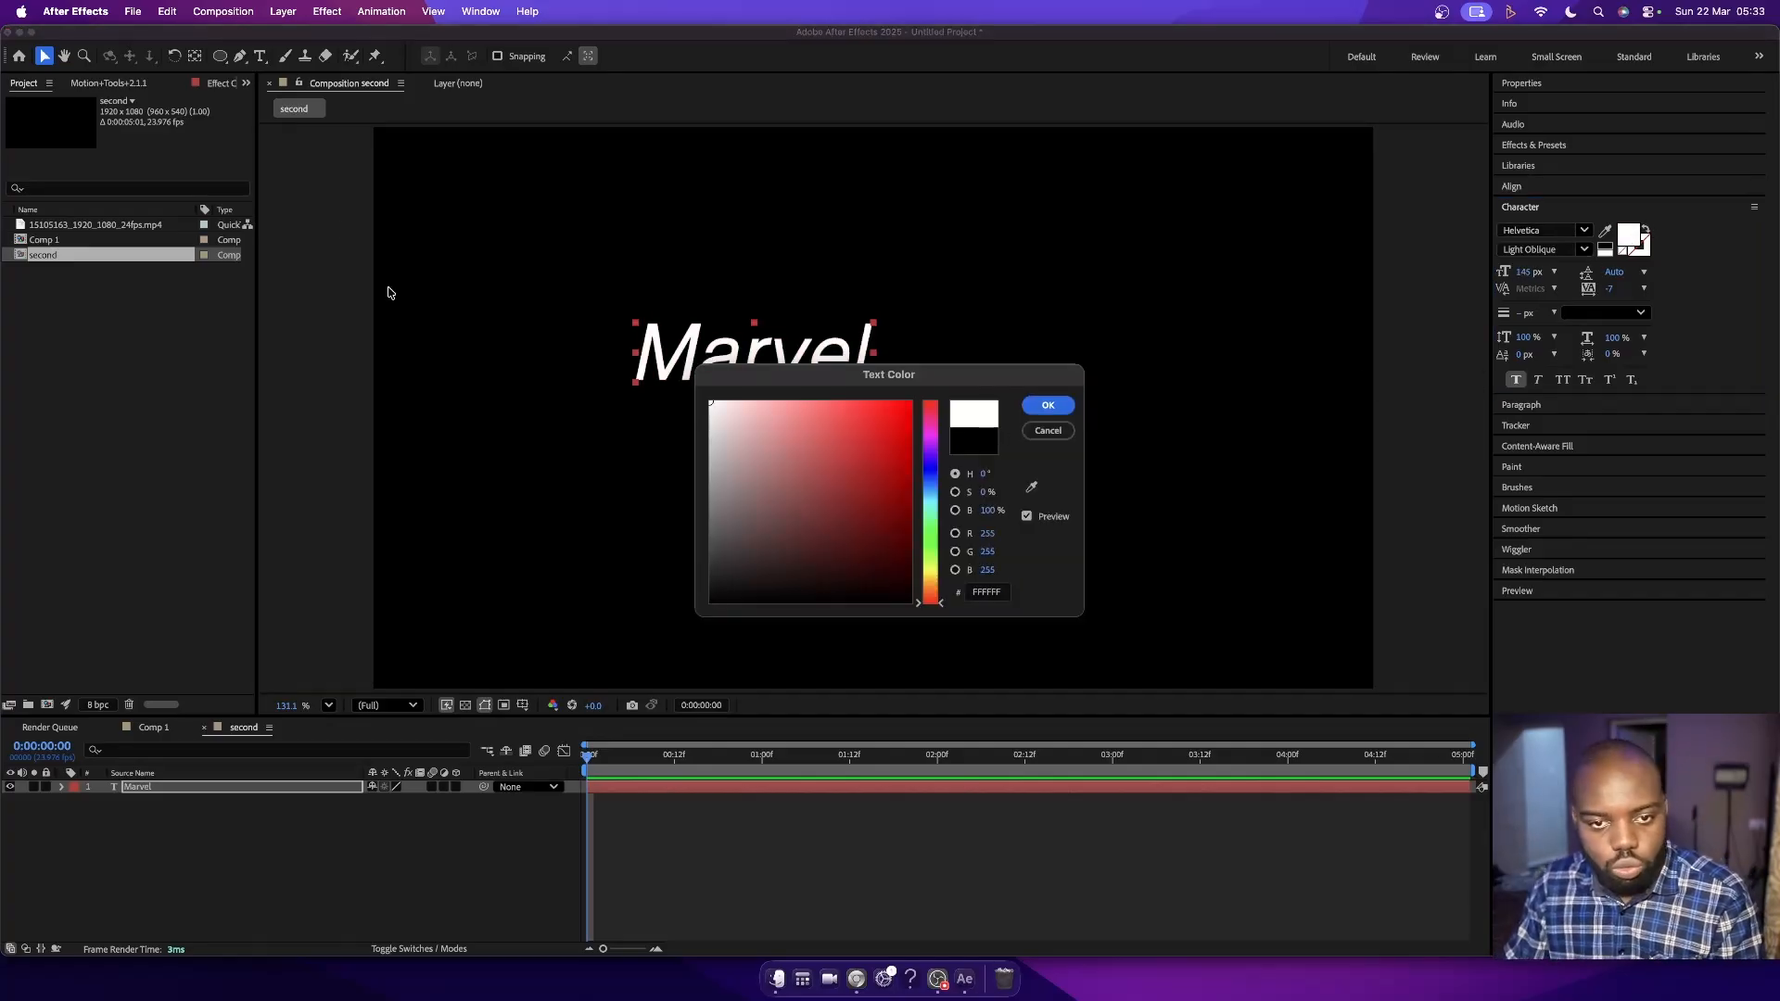
pyautogui.click(1046, 406)
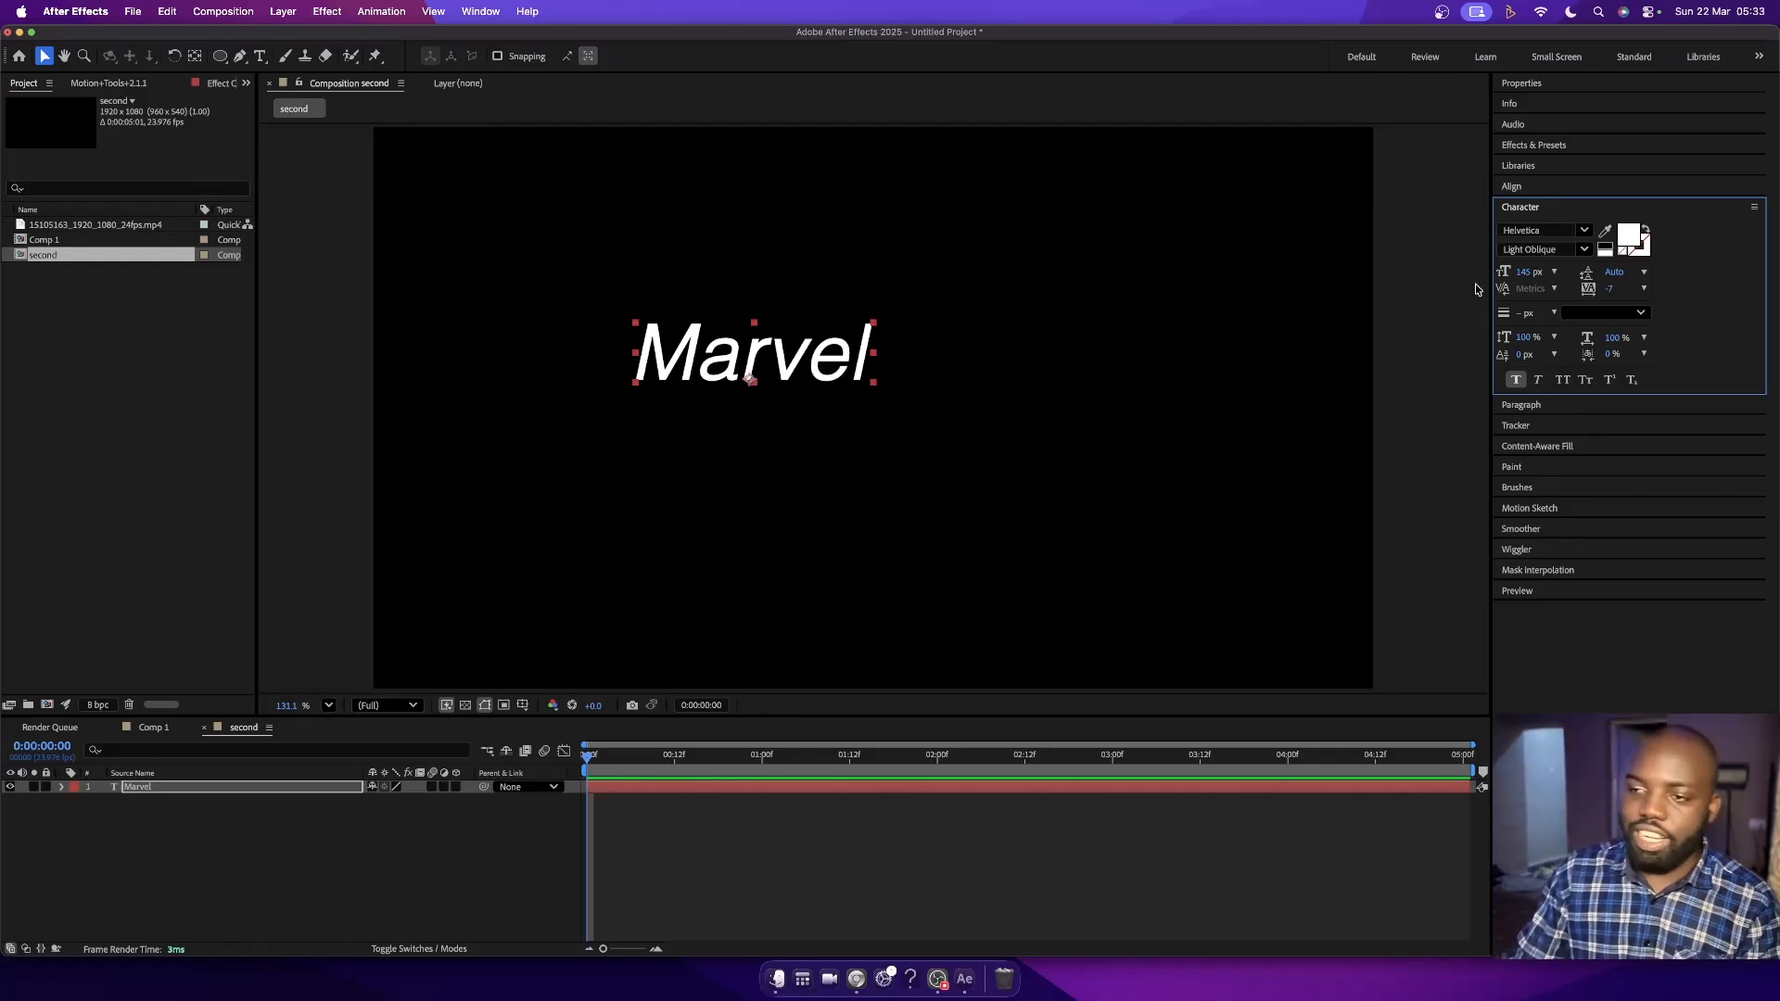
# - Change the Marvel text's font to Grand Sport Expanded
pyautogui.click(1586, 232)
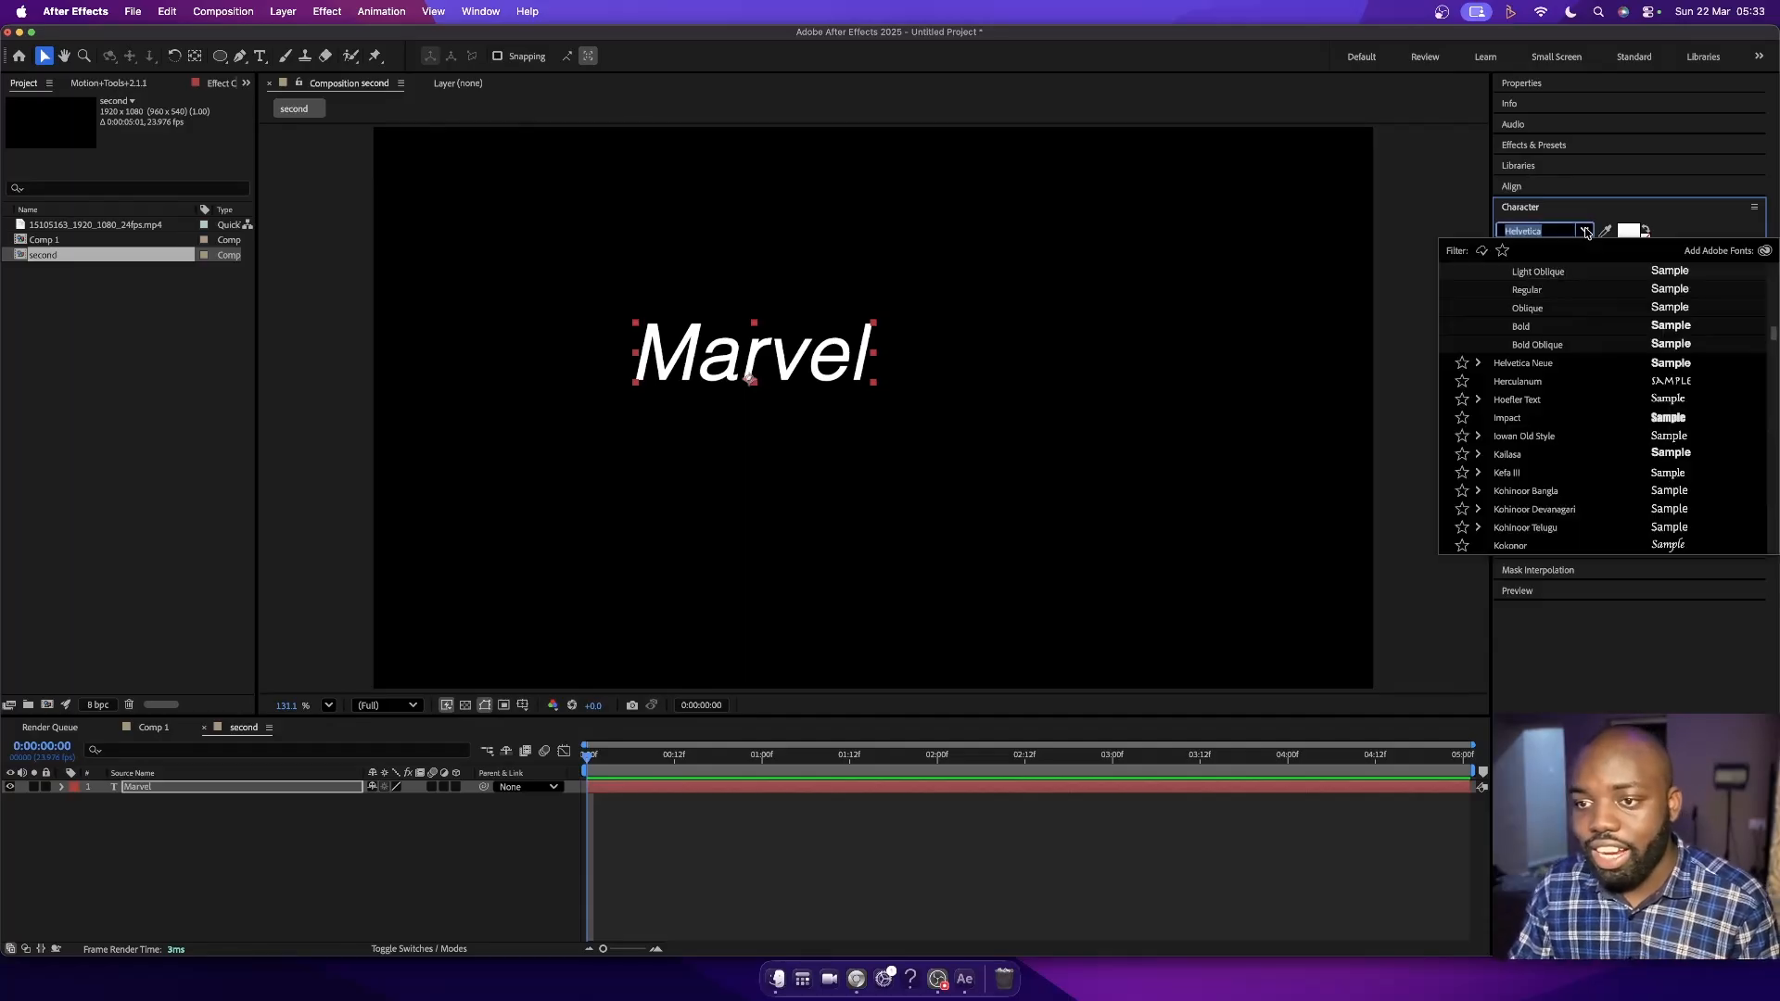
pyautogui.scroll(-1, 1581, 449)
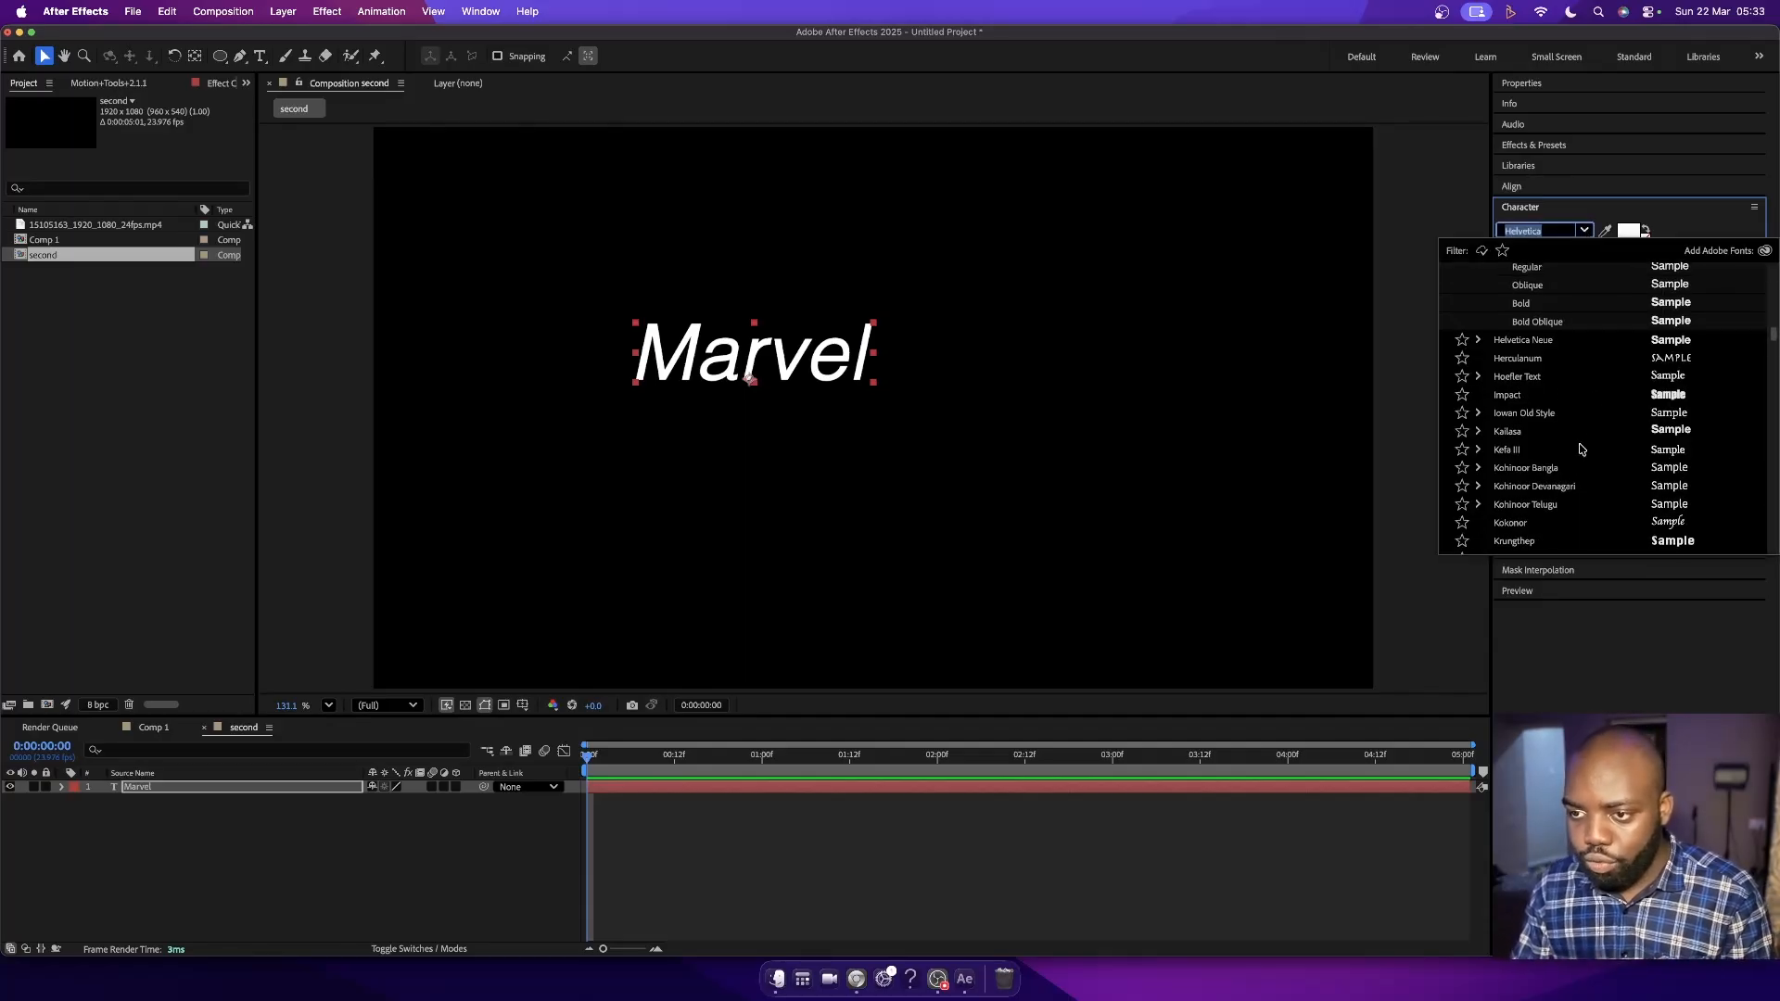
pyautogui.scroll(5, 1581, 449)
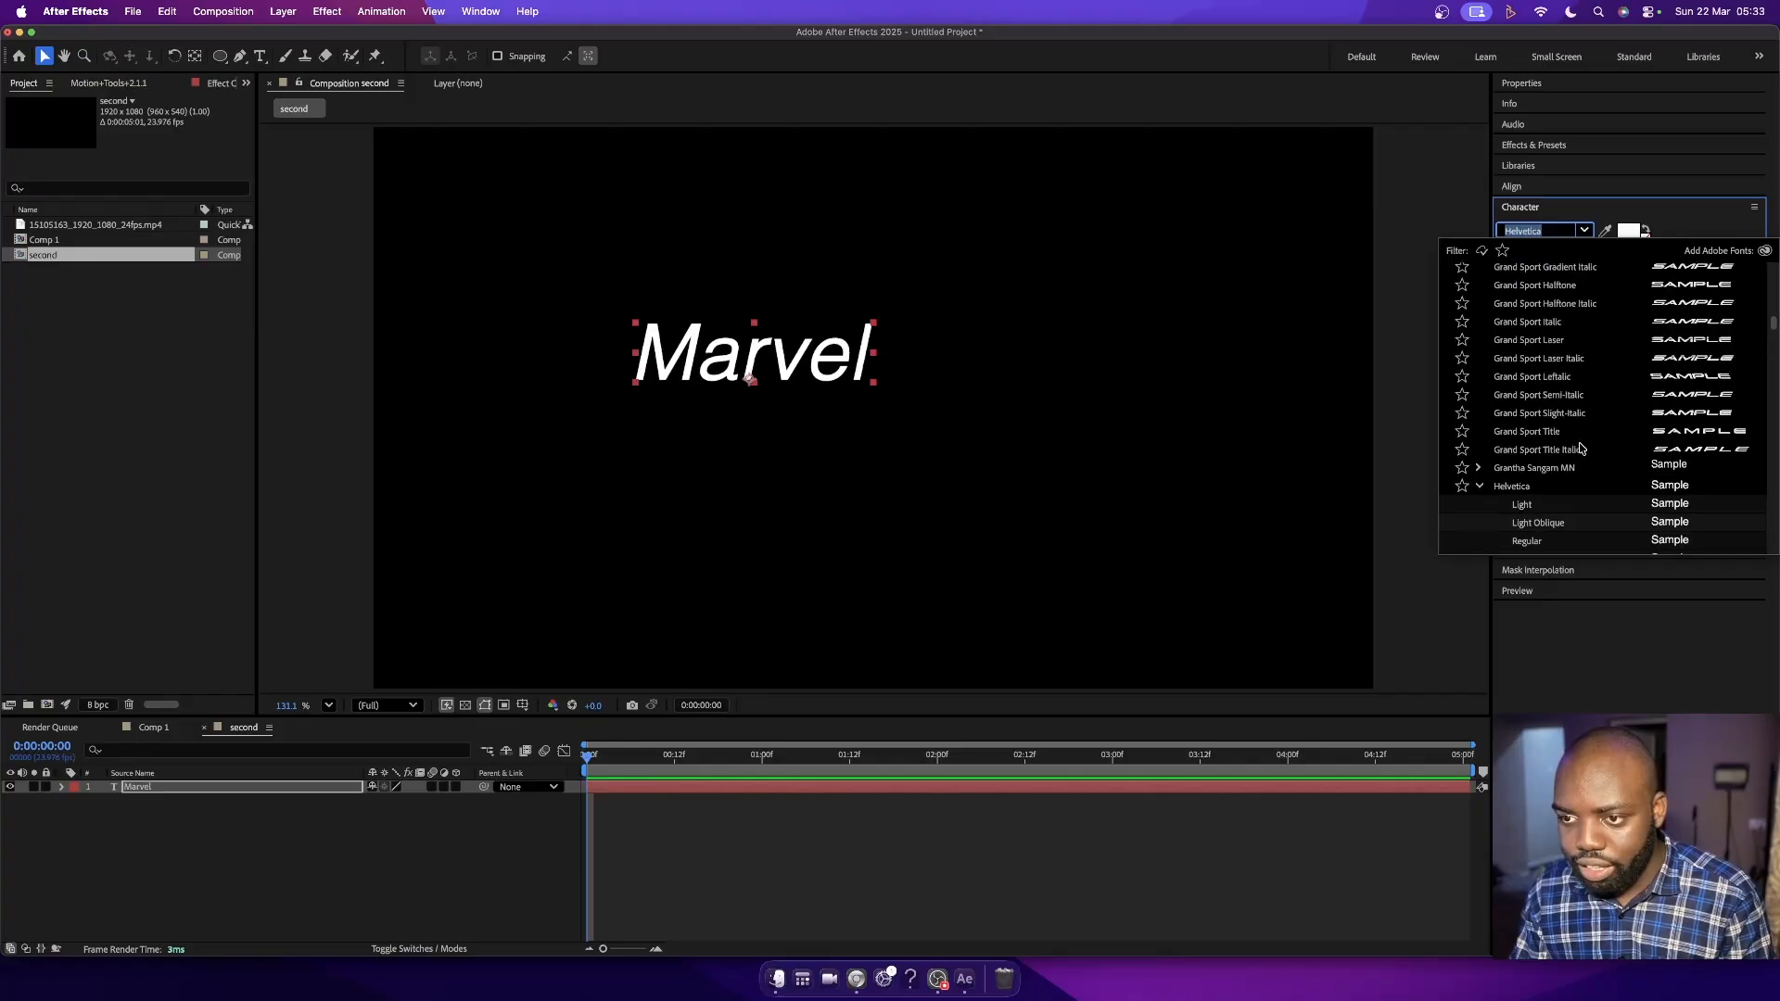
pyautogui.scroll(3, 1576, 387)
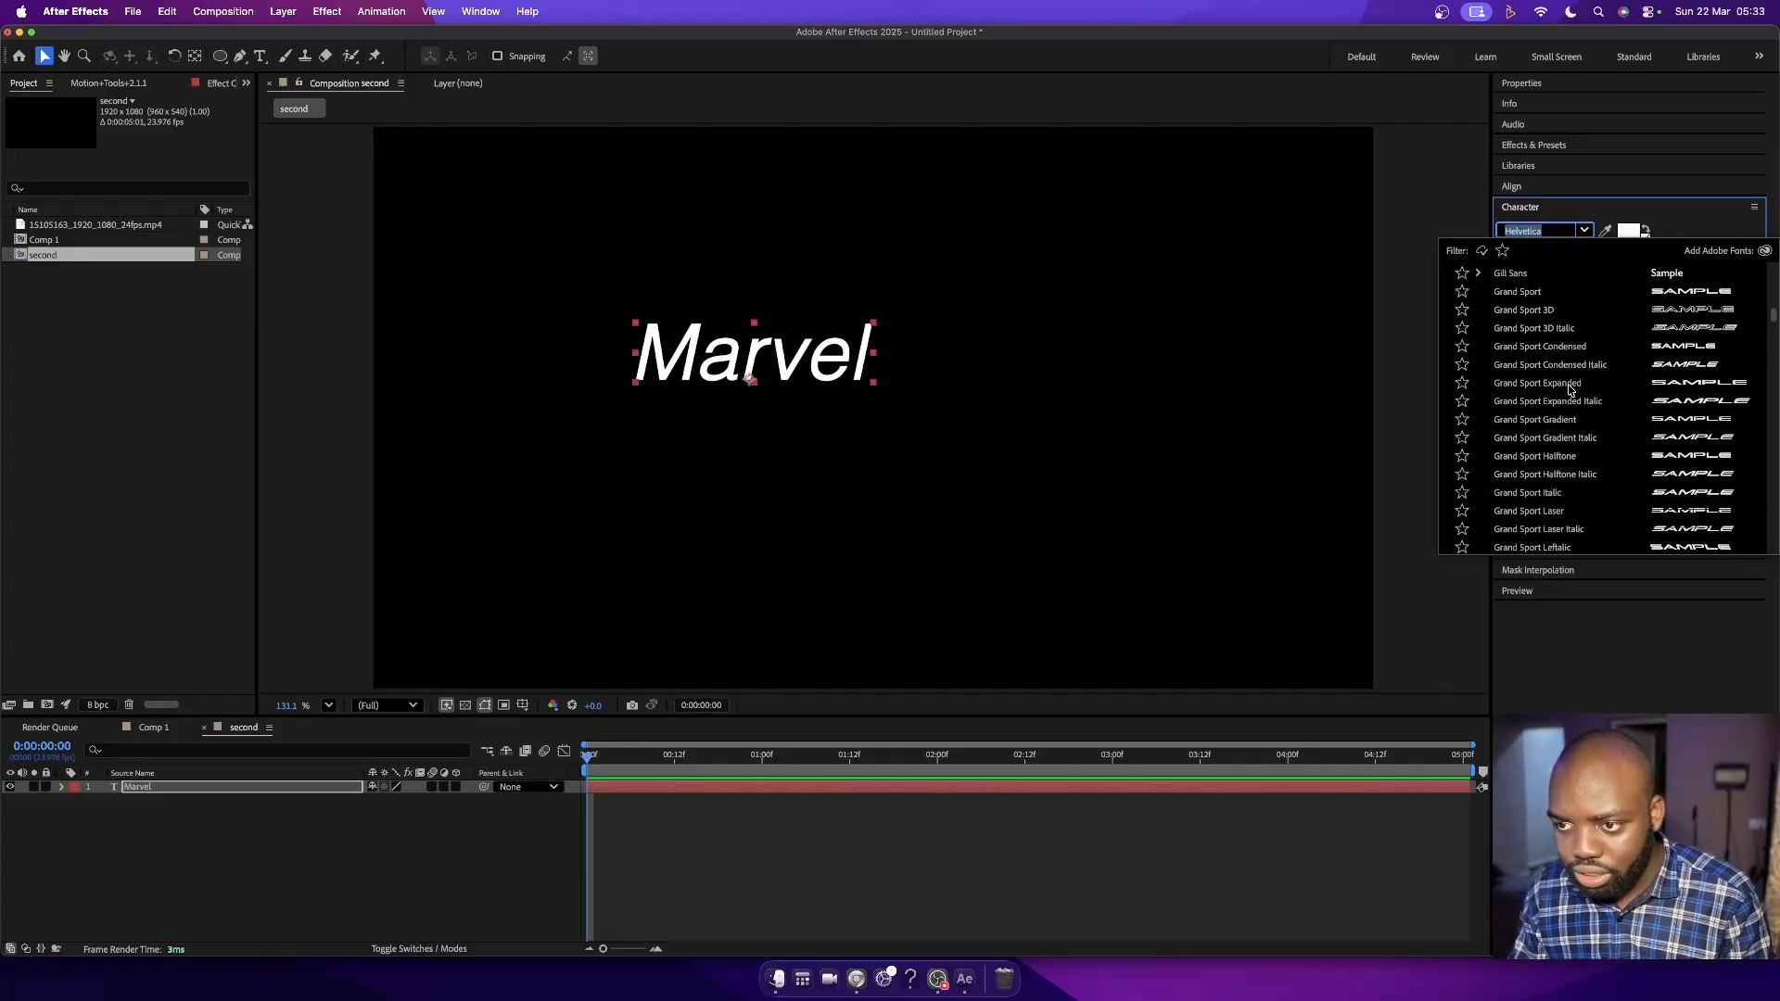
pyautogui.click(1562, 394)
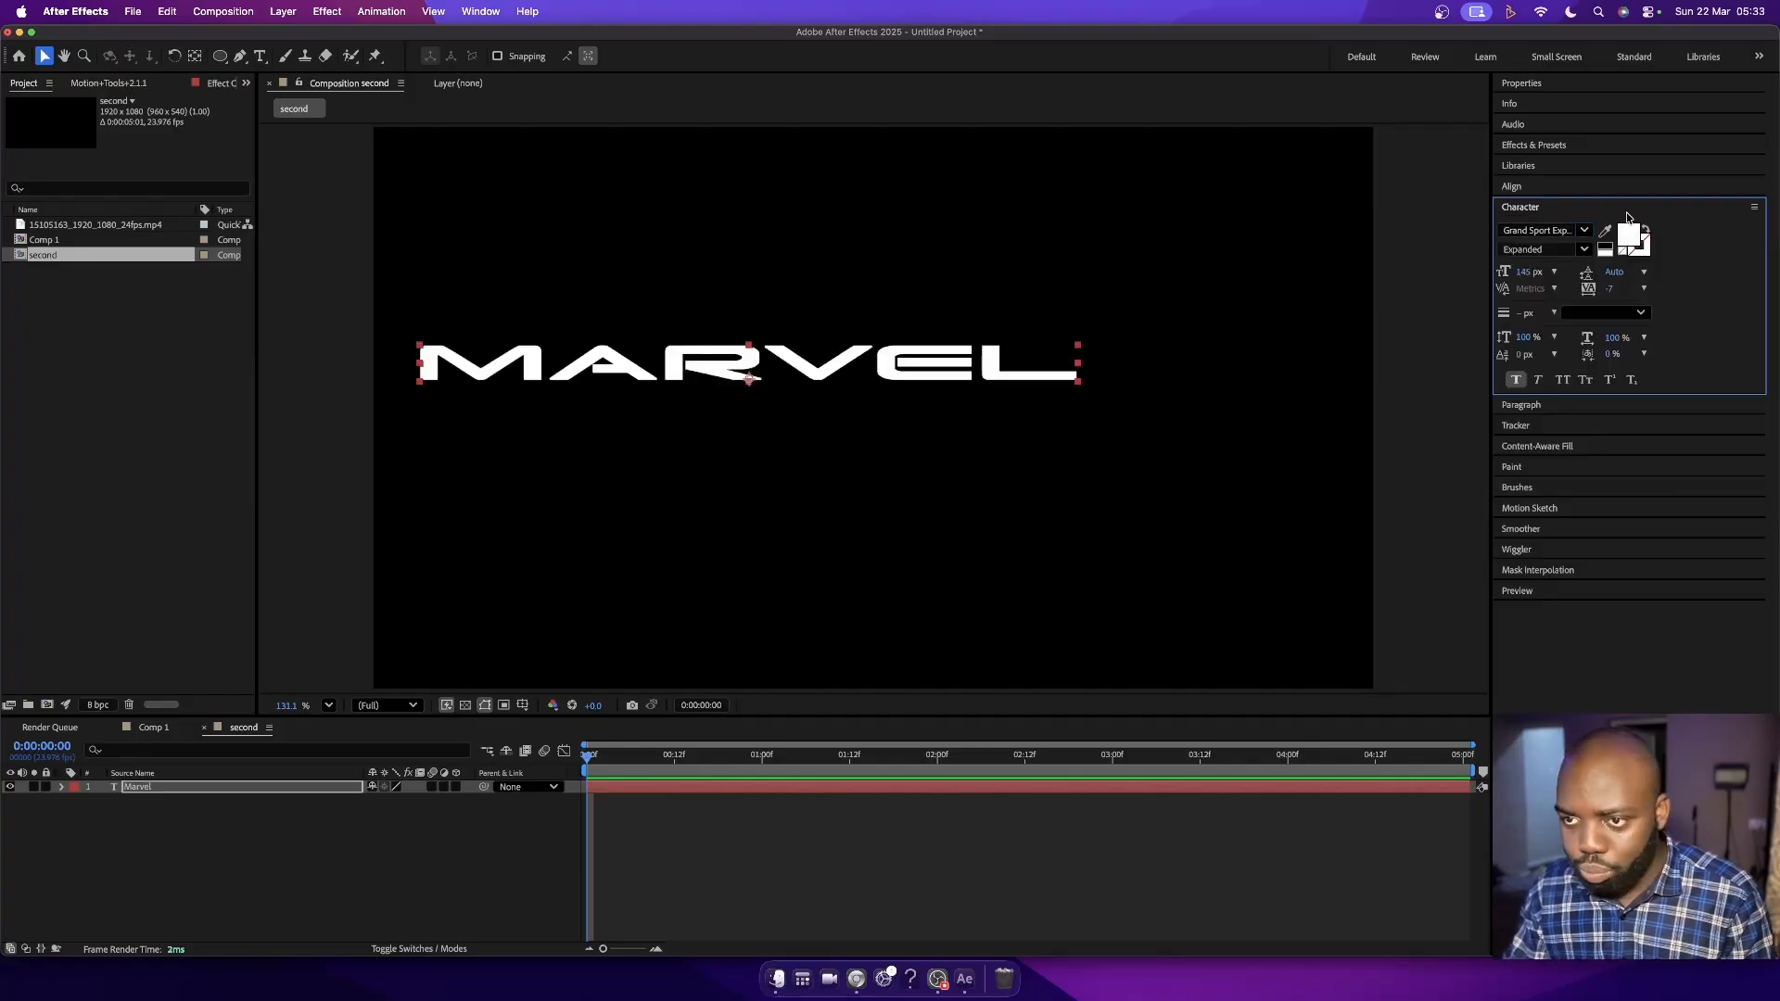
# - Change the Marvel text's font to Race Sport and set its tracking to -117
pyautogui.click(1586, 231)
pyautogui.scroll(7, 1592, 379)
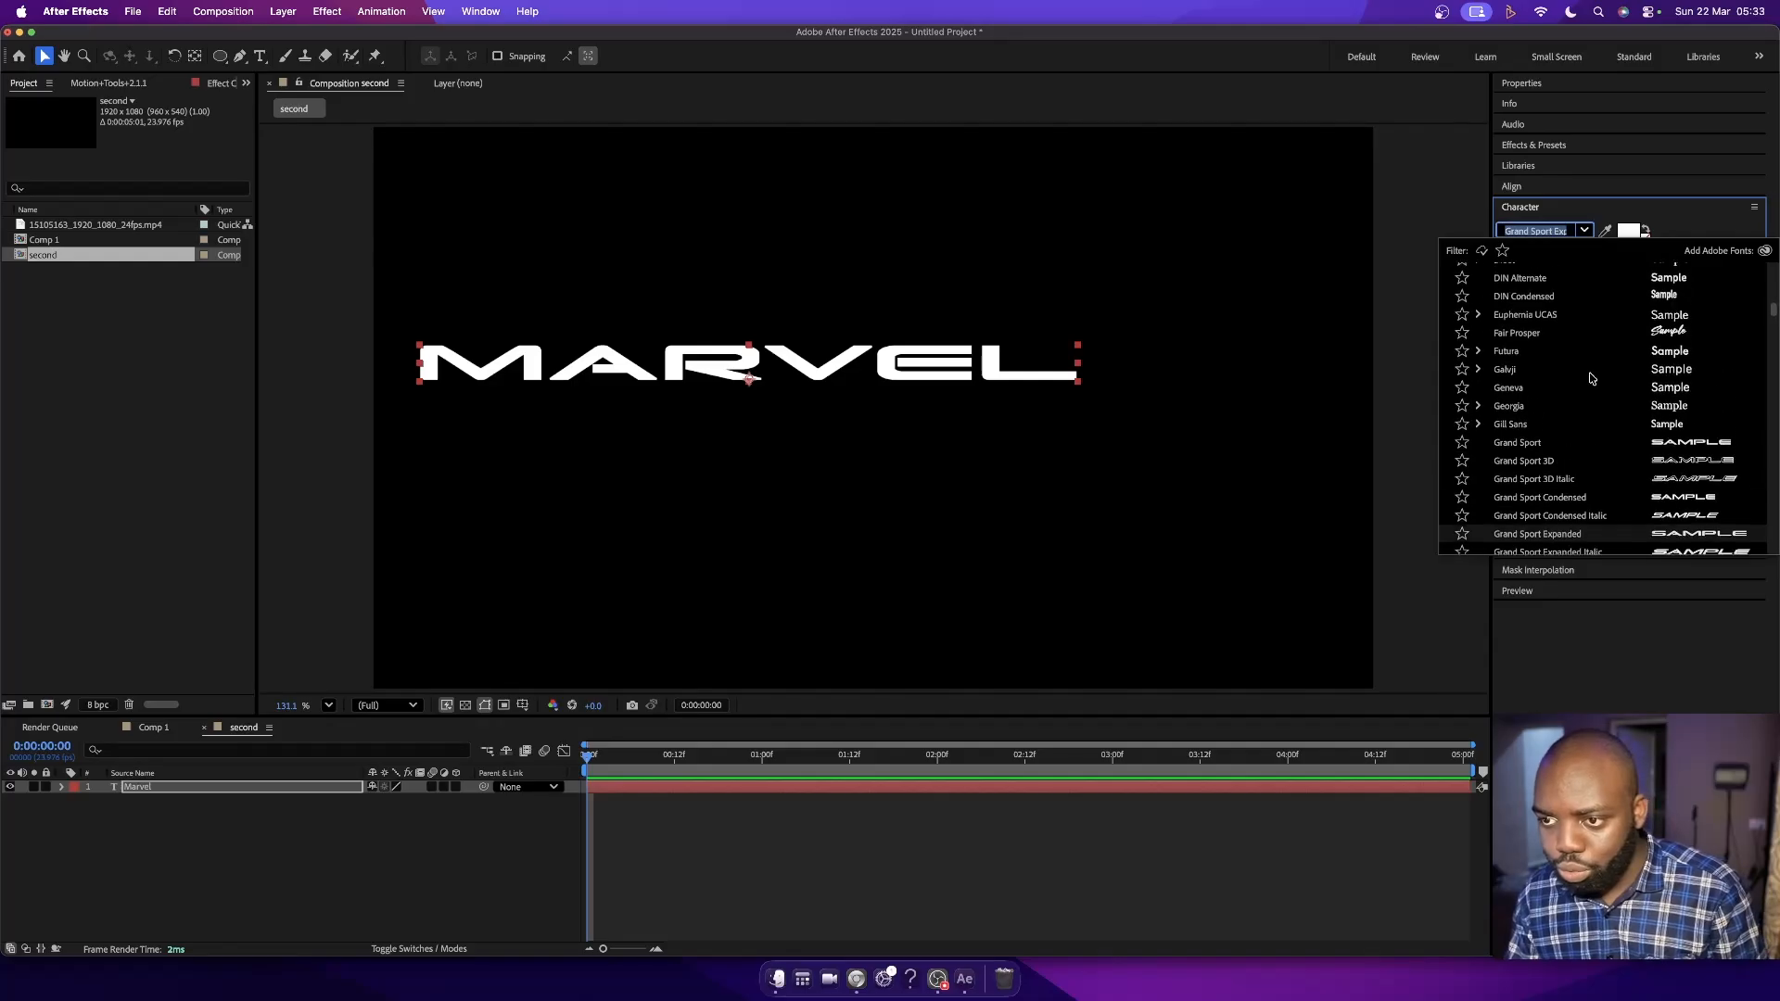
pyautogui.scroll(10, 1592, 378)
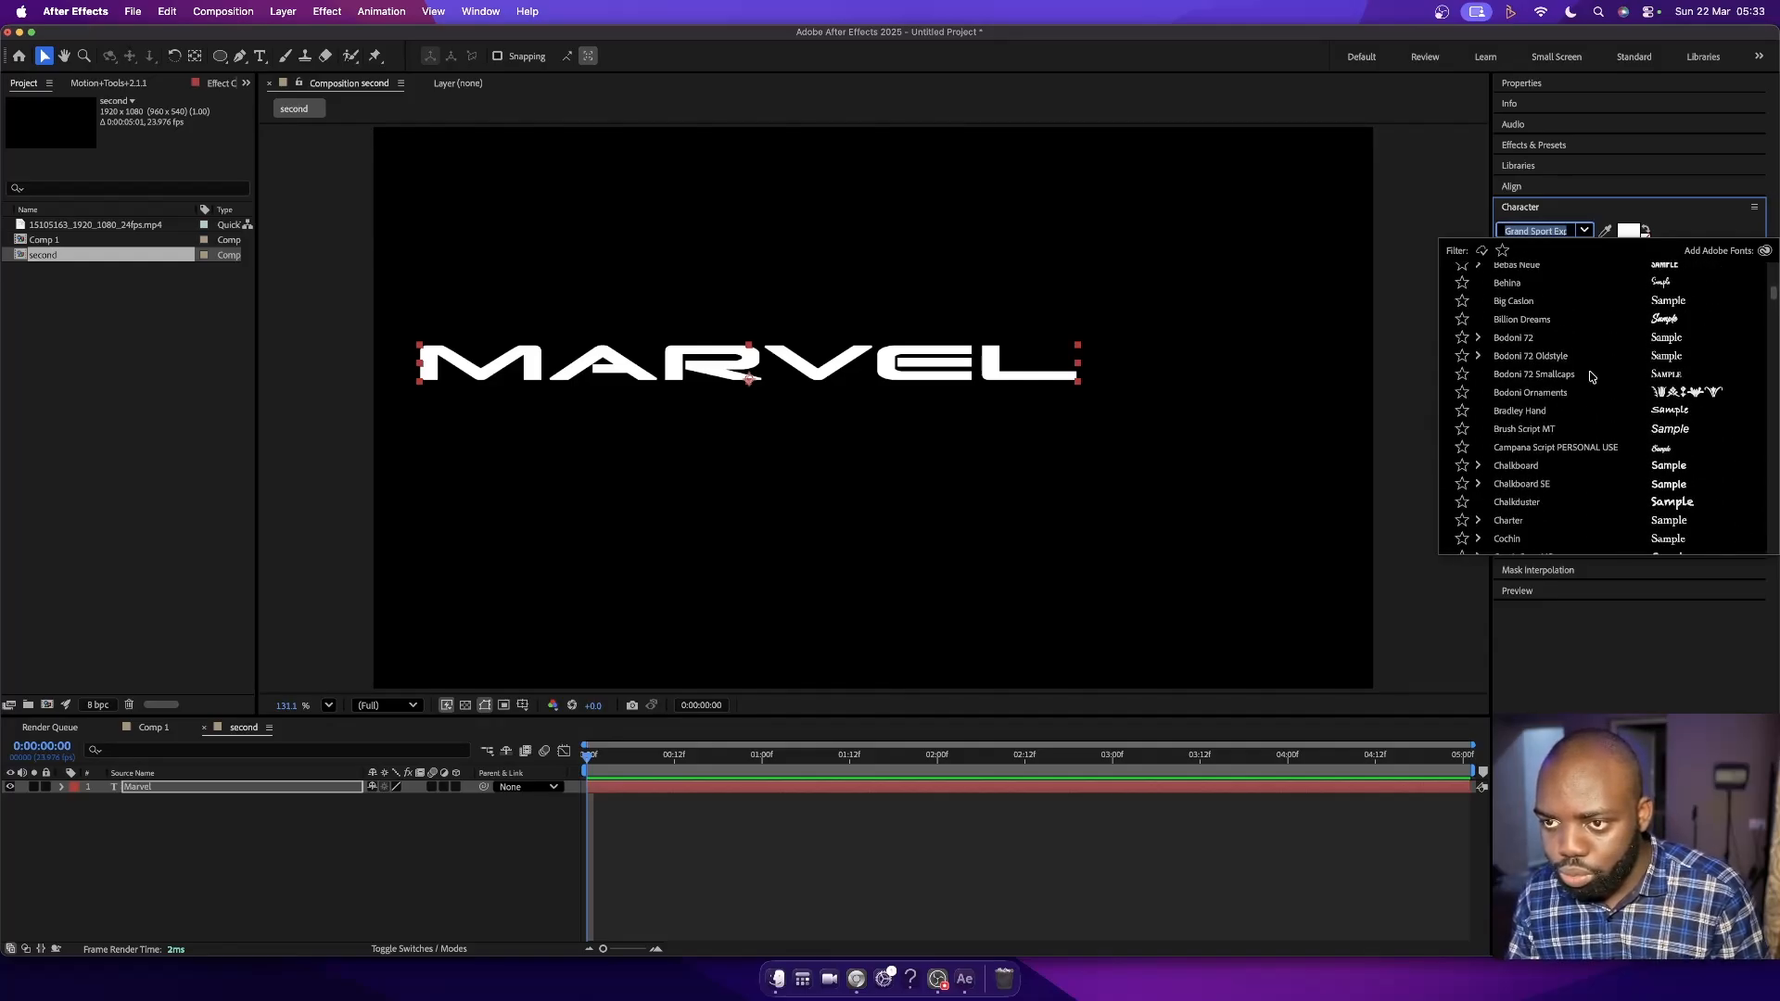
pyautogui.write('spod')
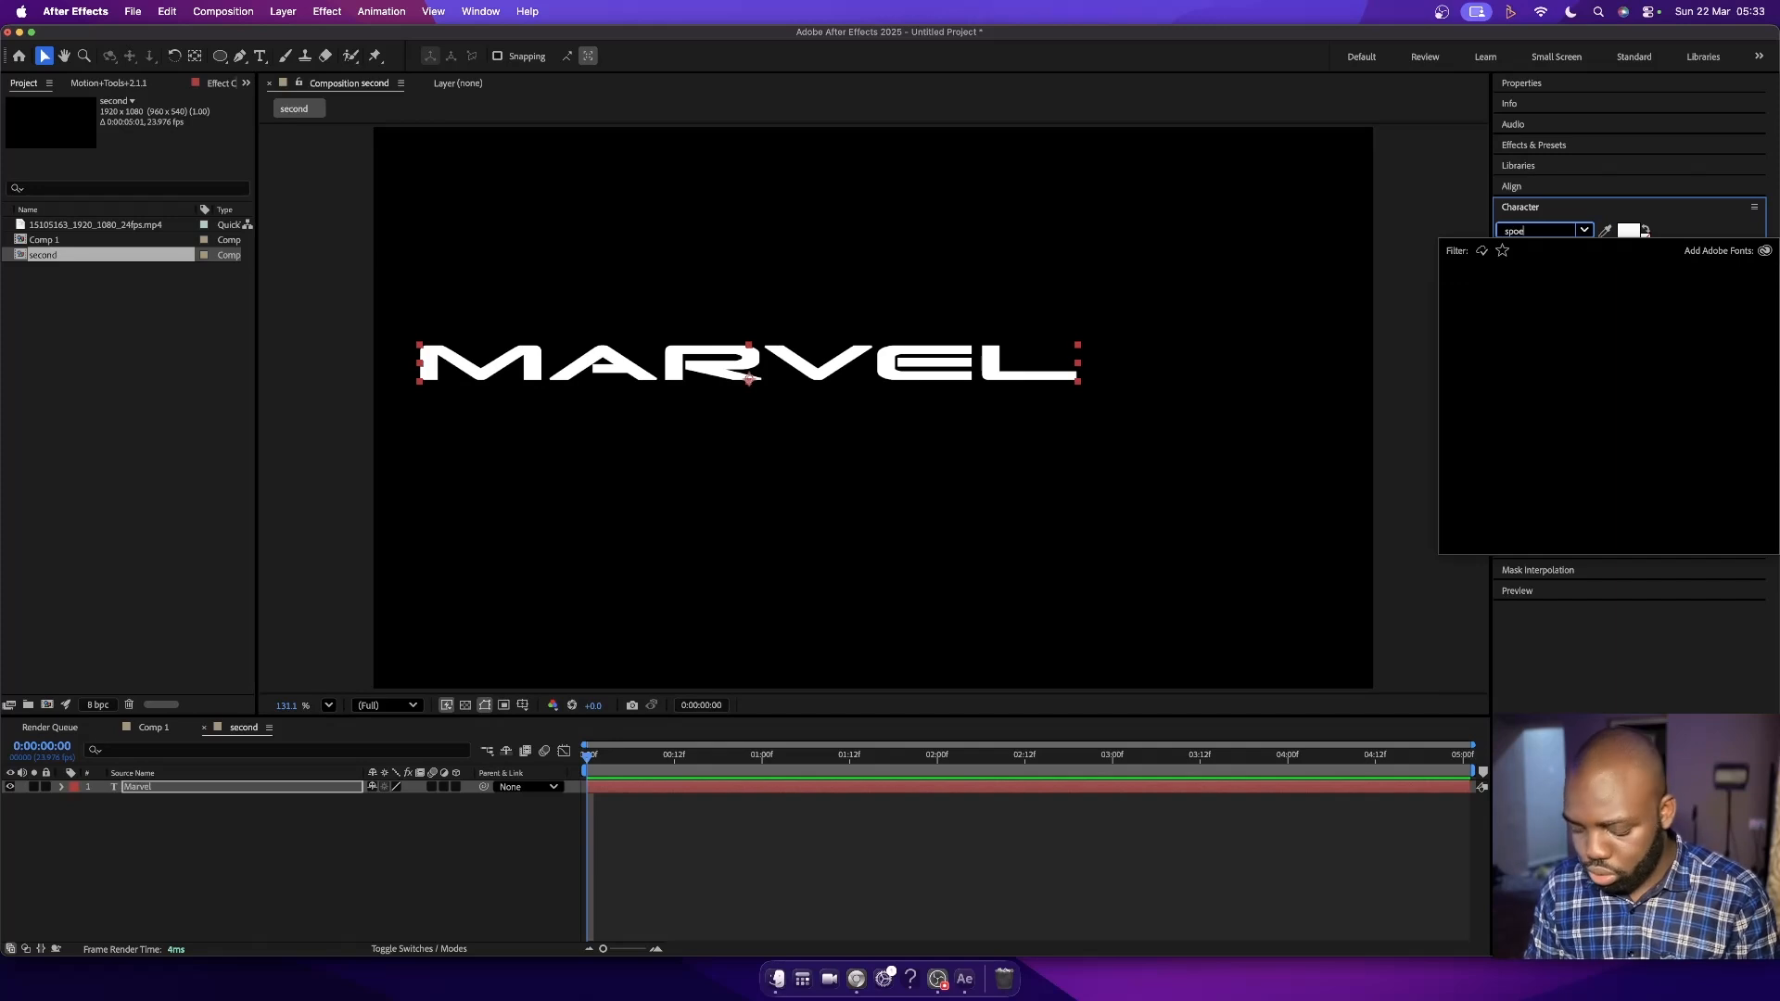
pyautogui.press('BackSpace')
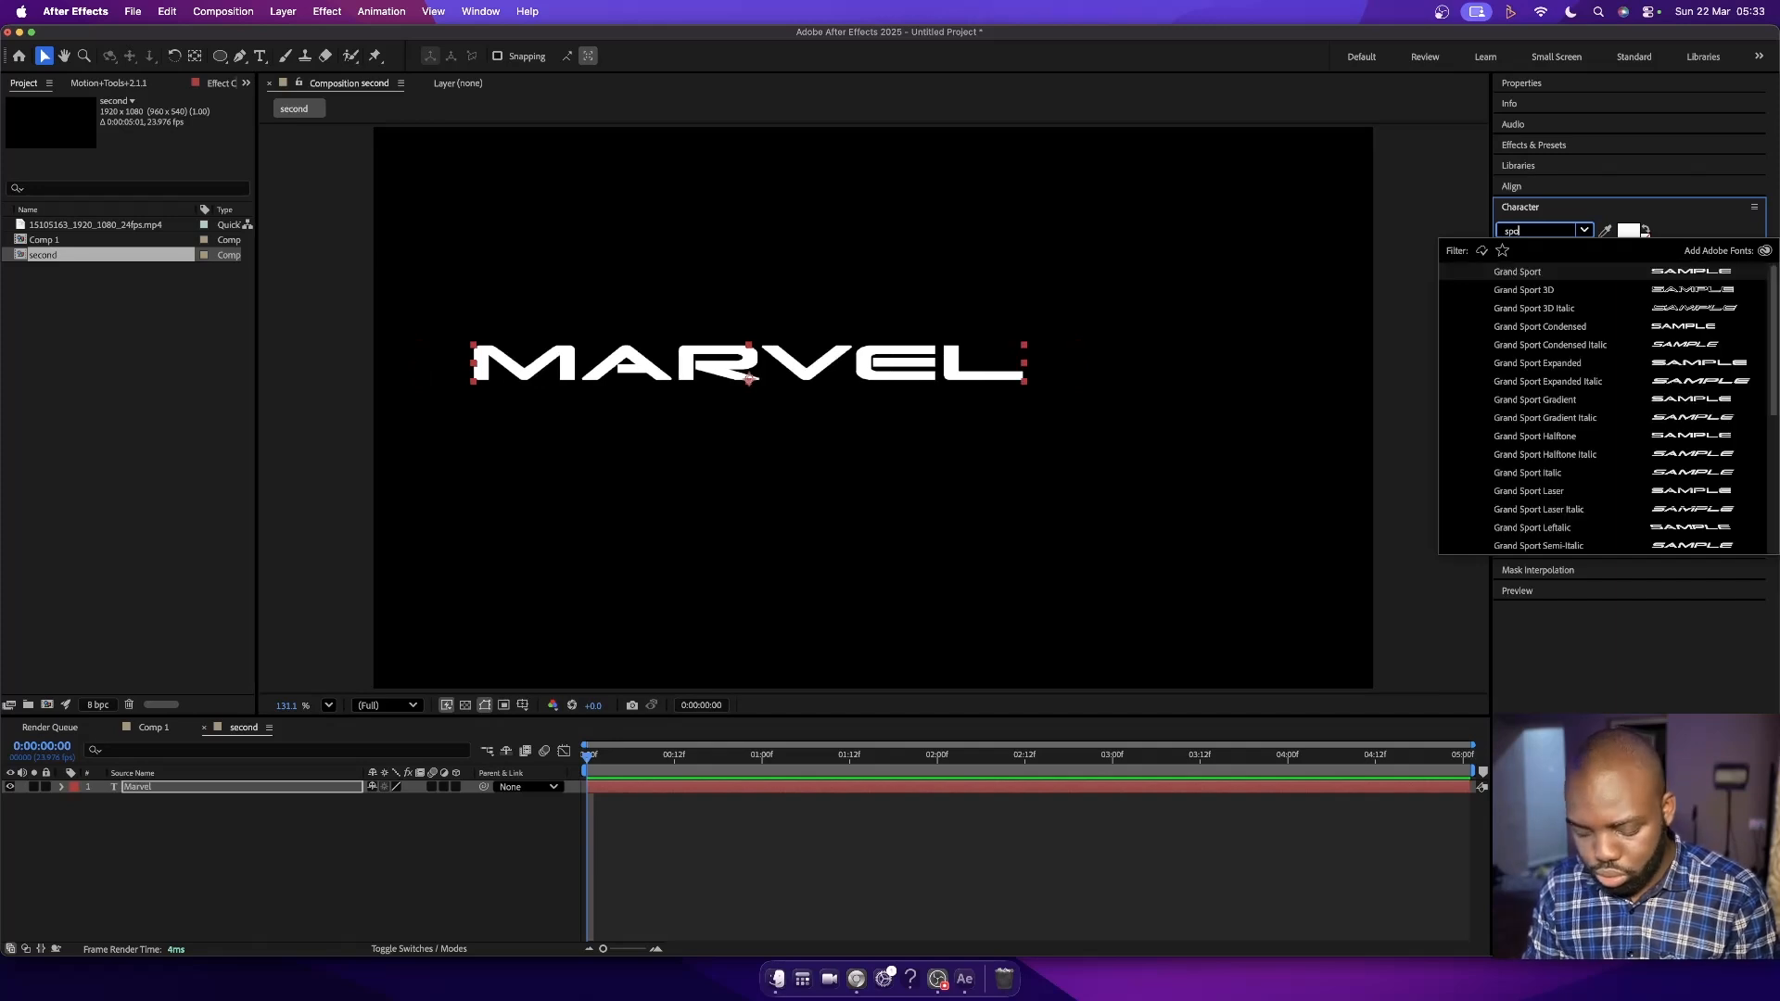
pyautogui.write('r')
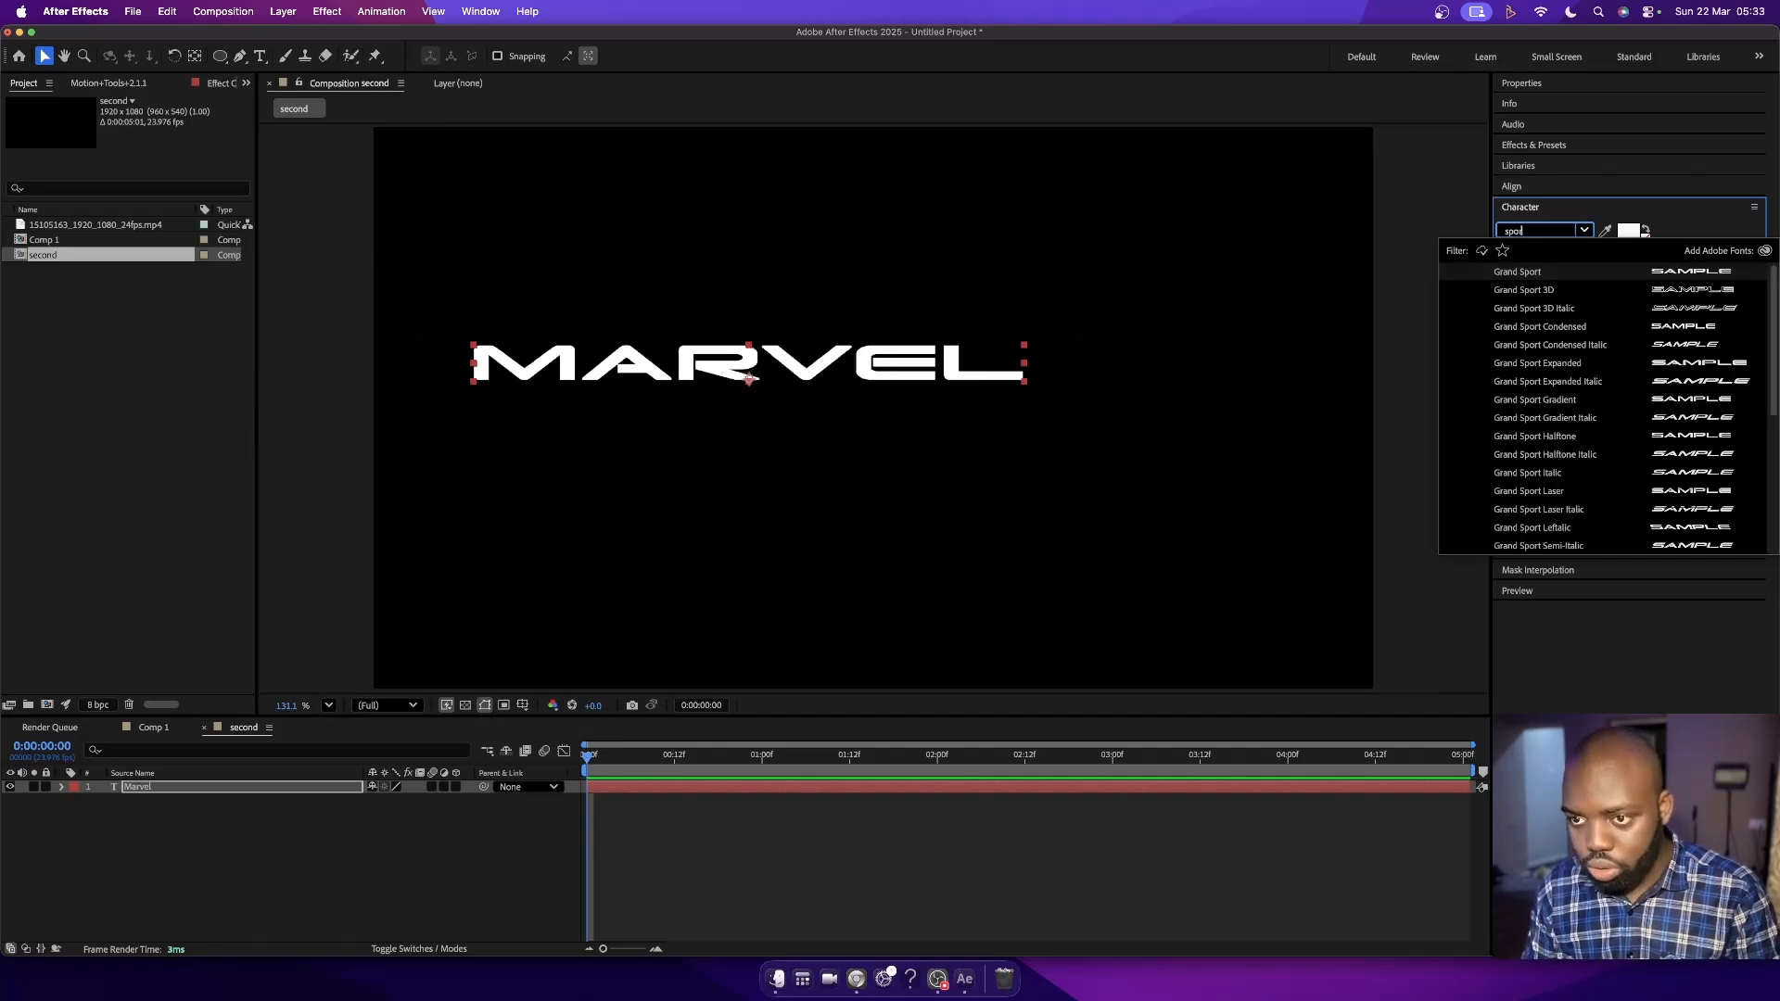
pyautogui.scroll(-5, 1741, 493)
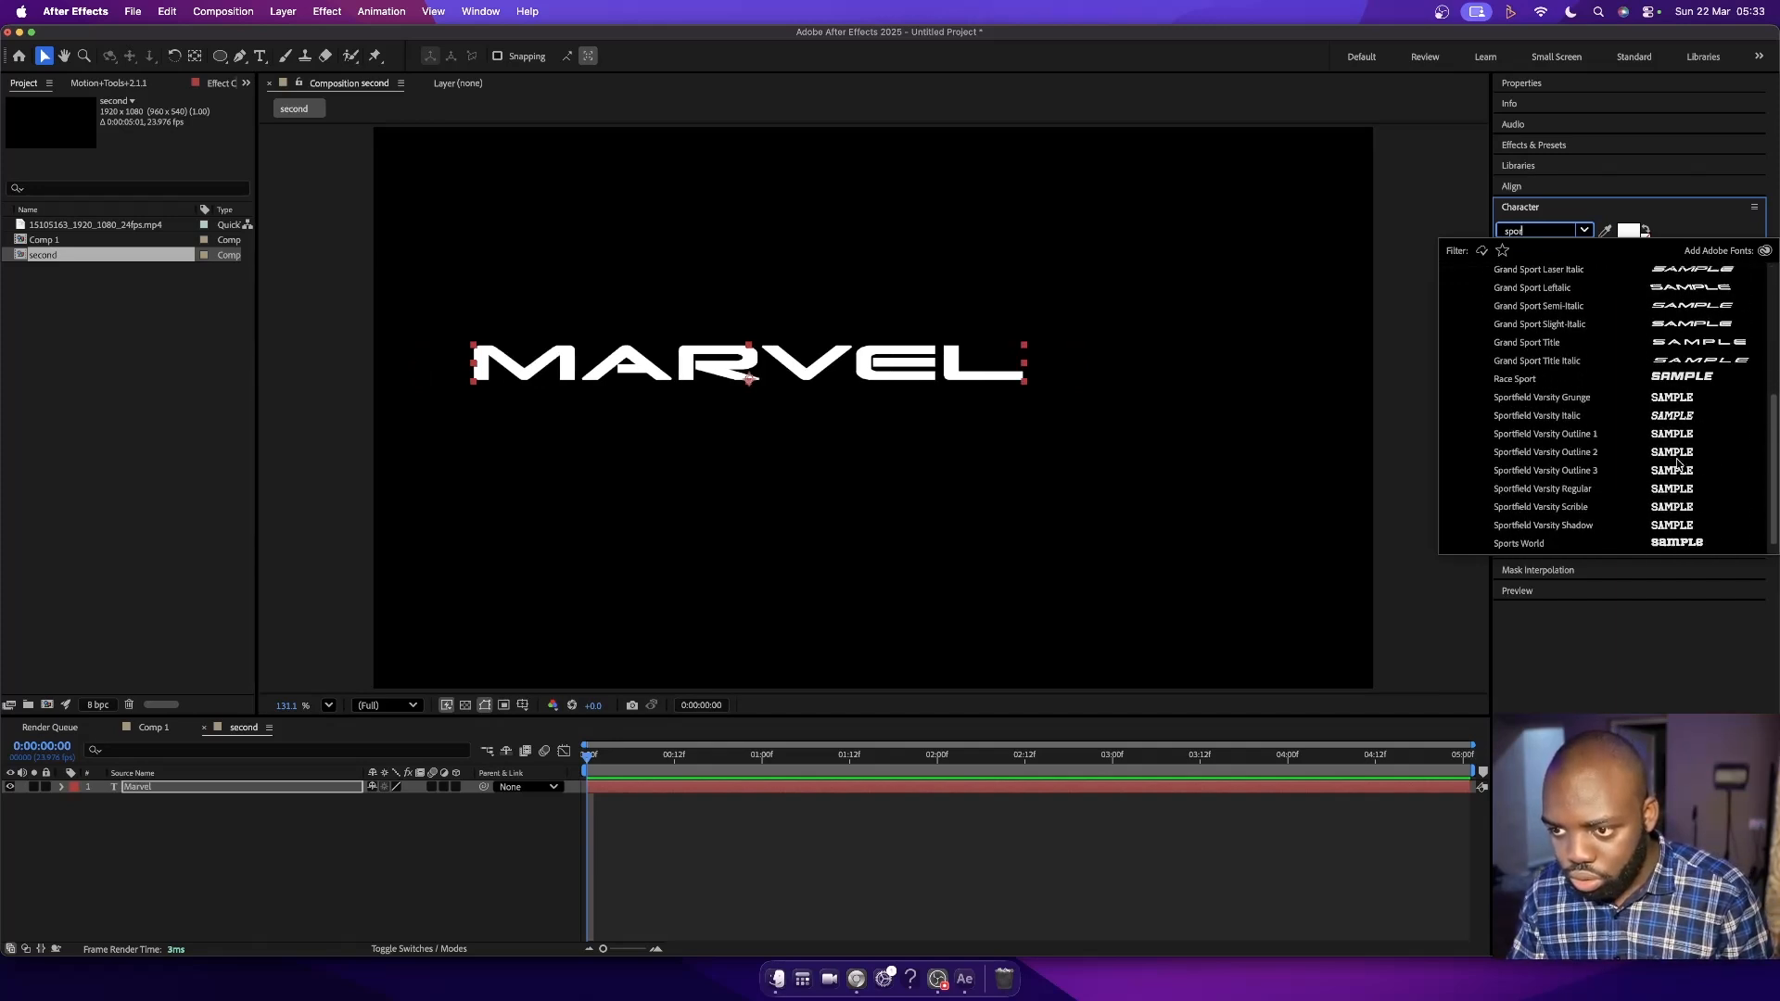
pyautogui.click(1571, 377)
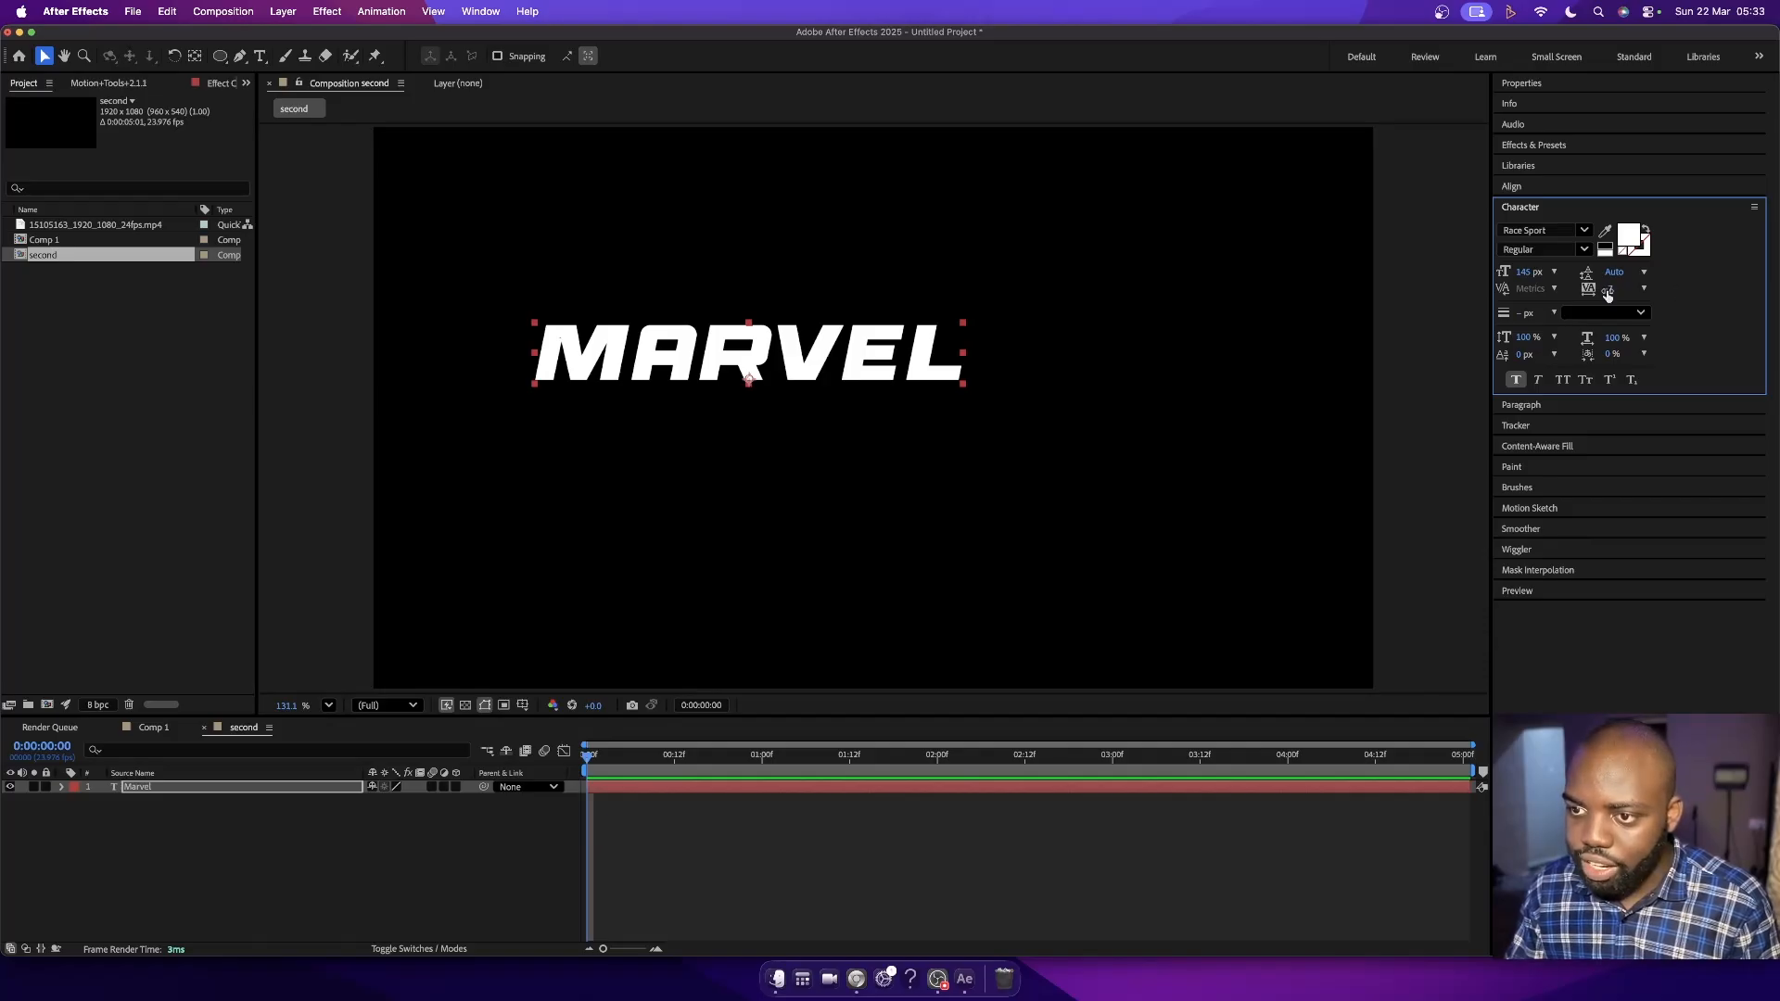
pyautogui.moveTo(1607, 289); pyautogui.dragTo(1526, 298)
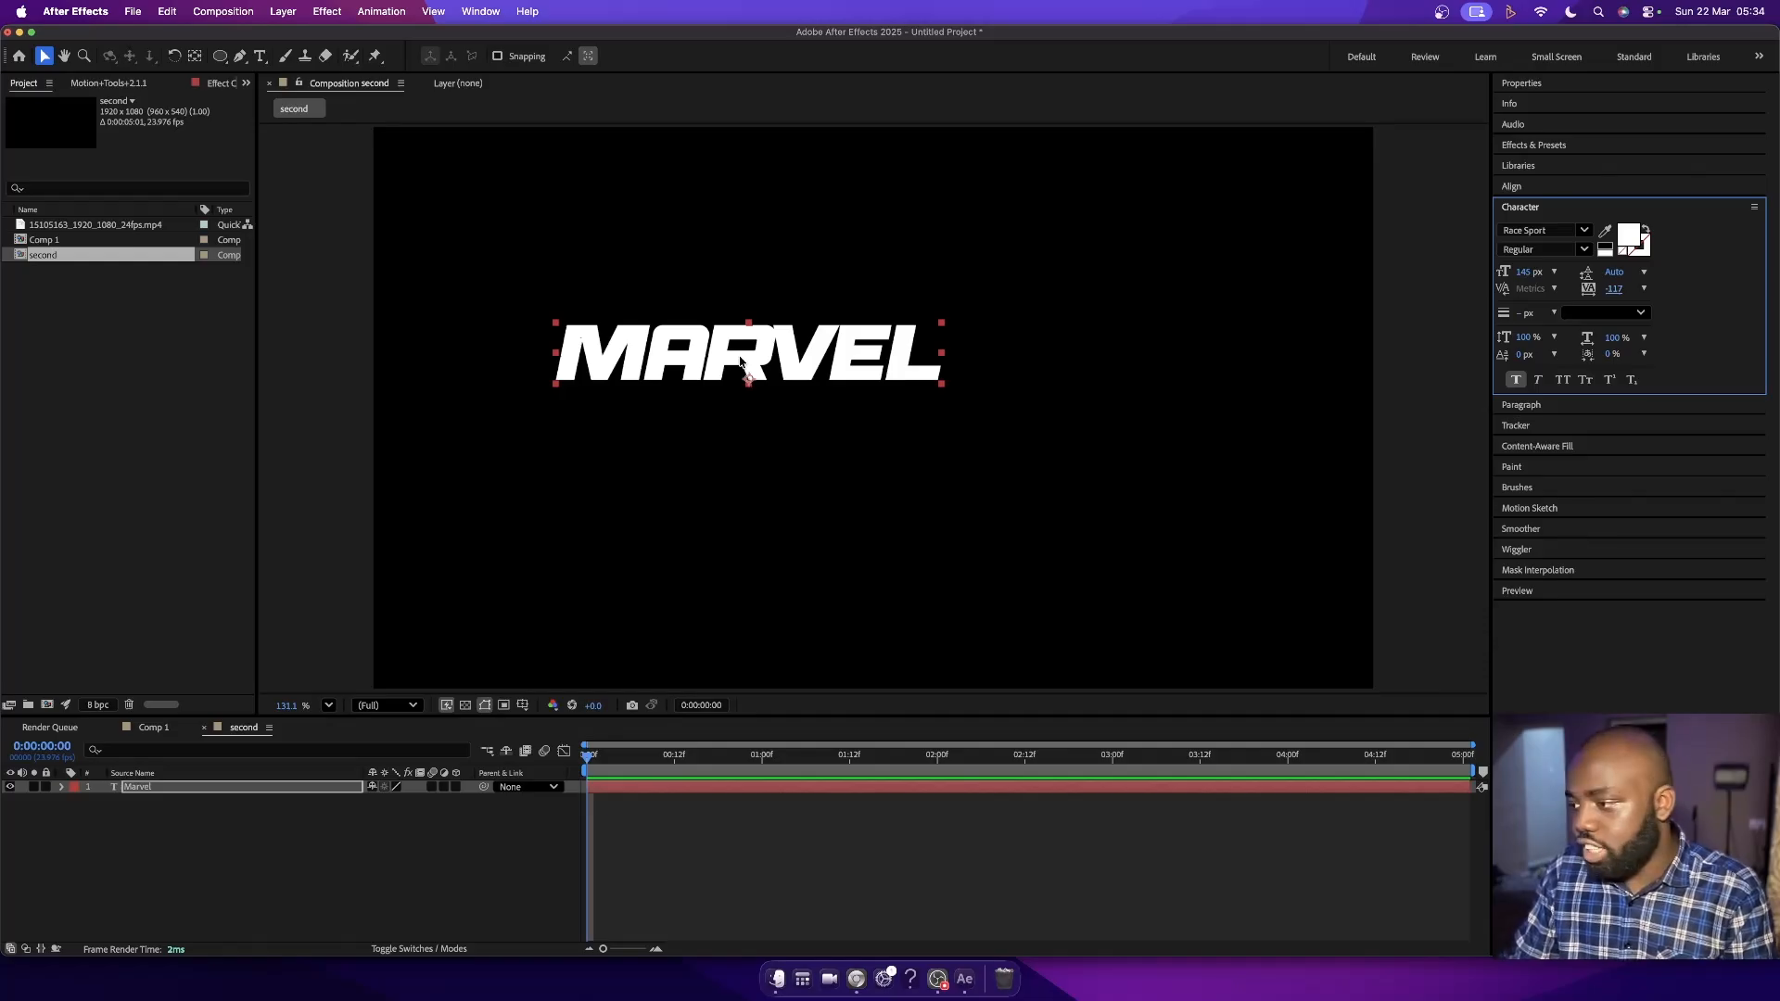
# - Center the Marvel text layer horizontally and vertically in the composition
pyautogui.hscroll(1, 740, 360)
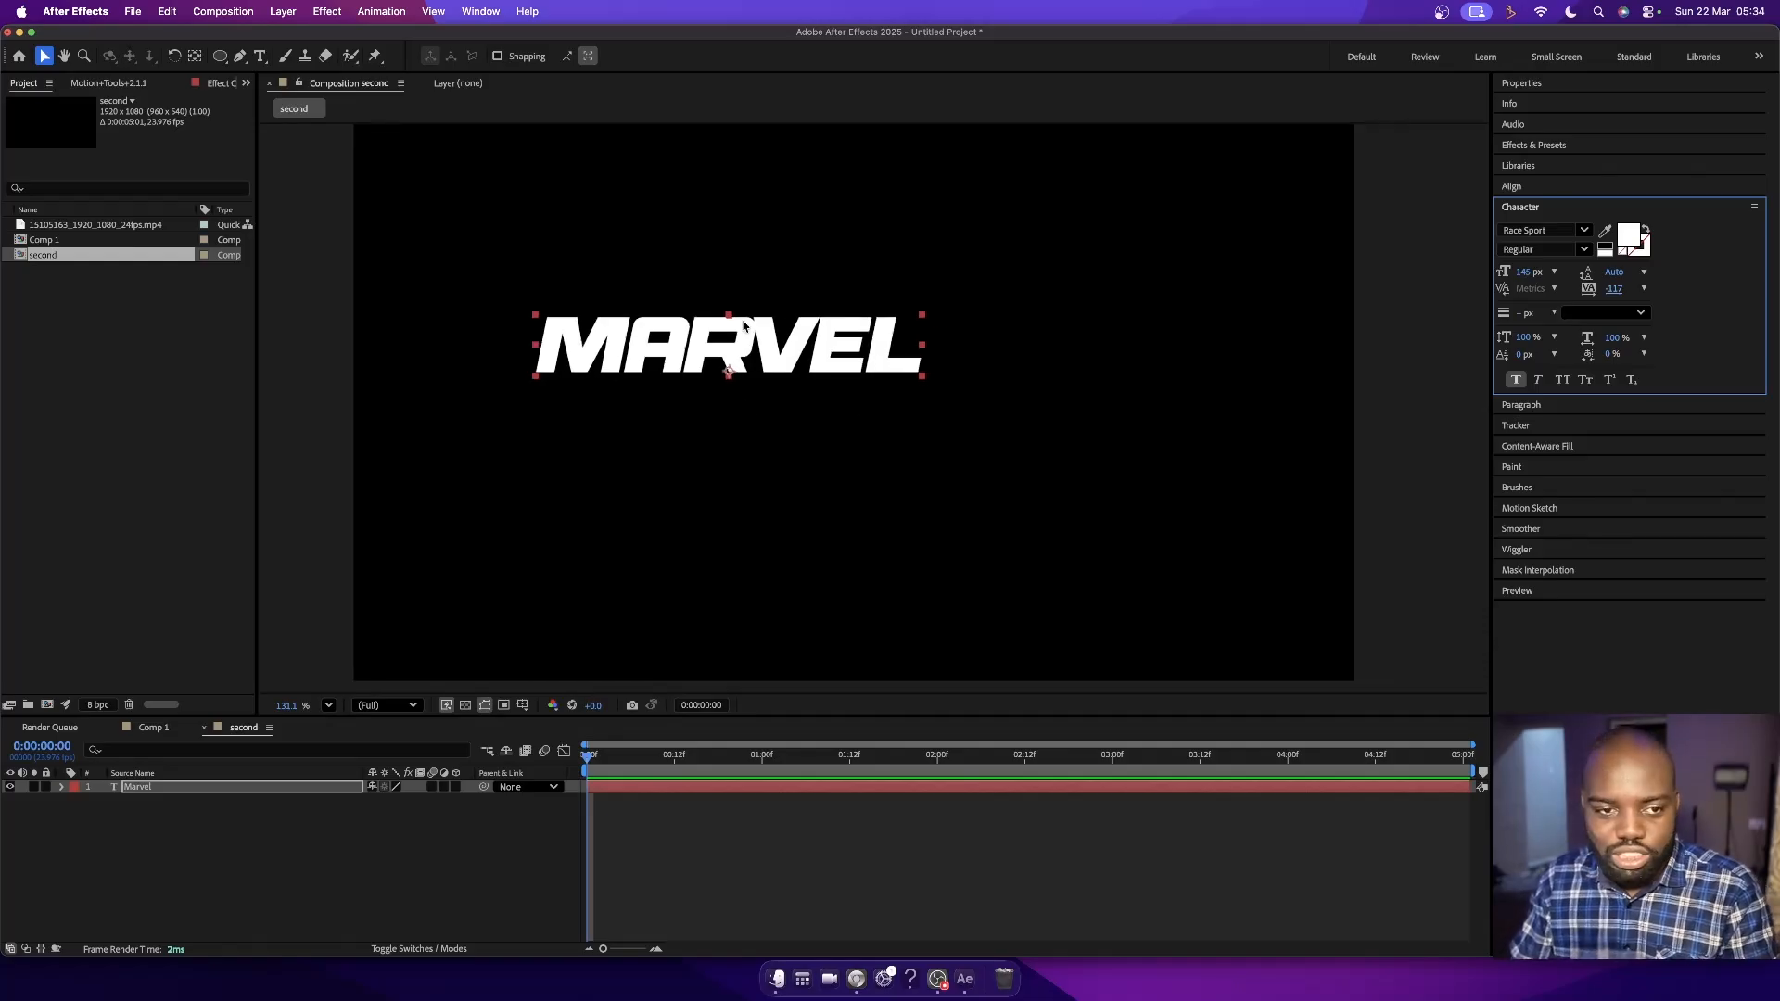
pyautogui.hscroll(1, 816, 354)
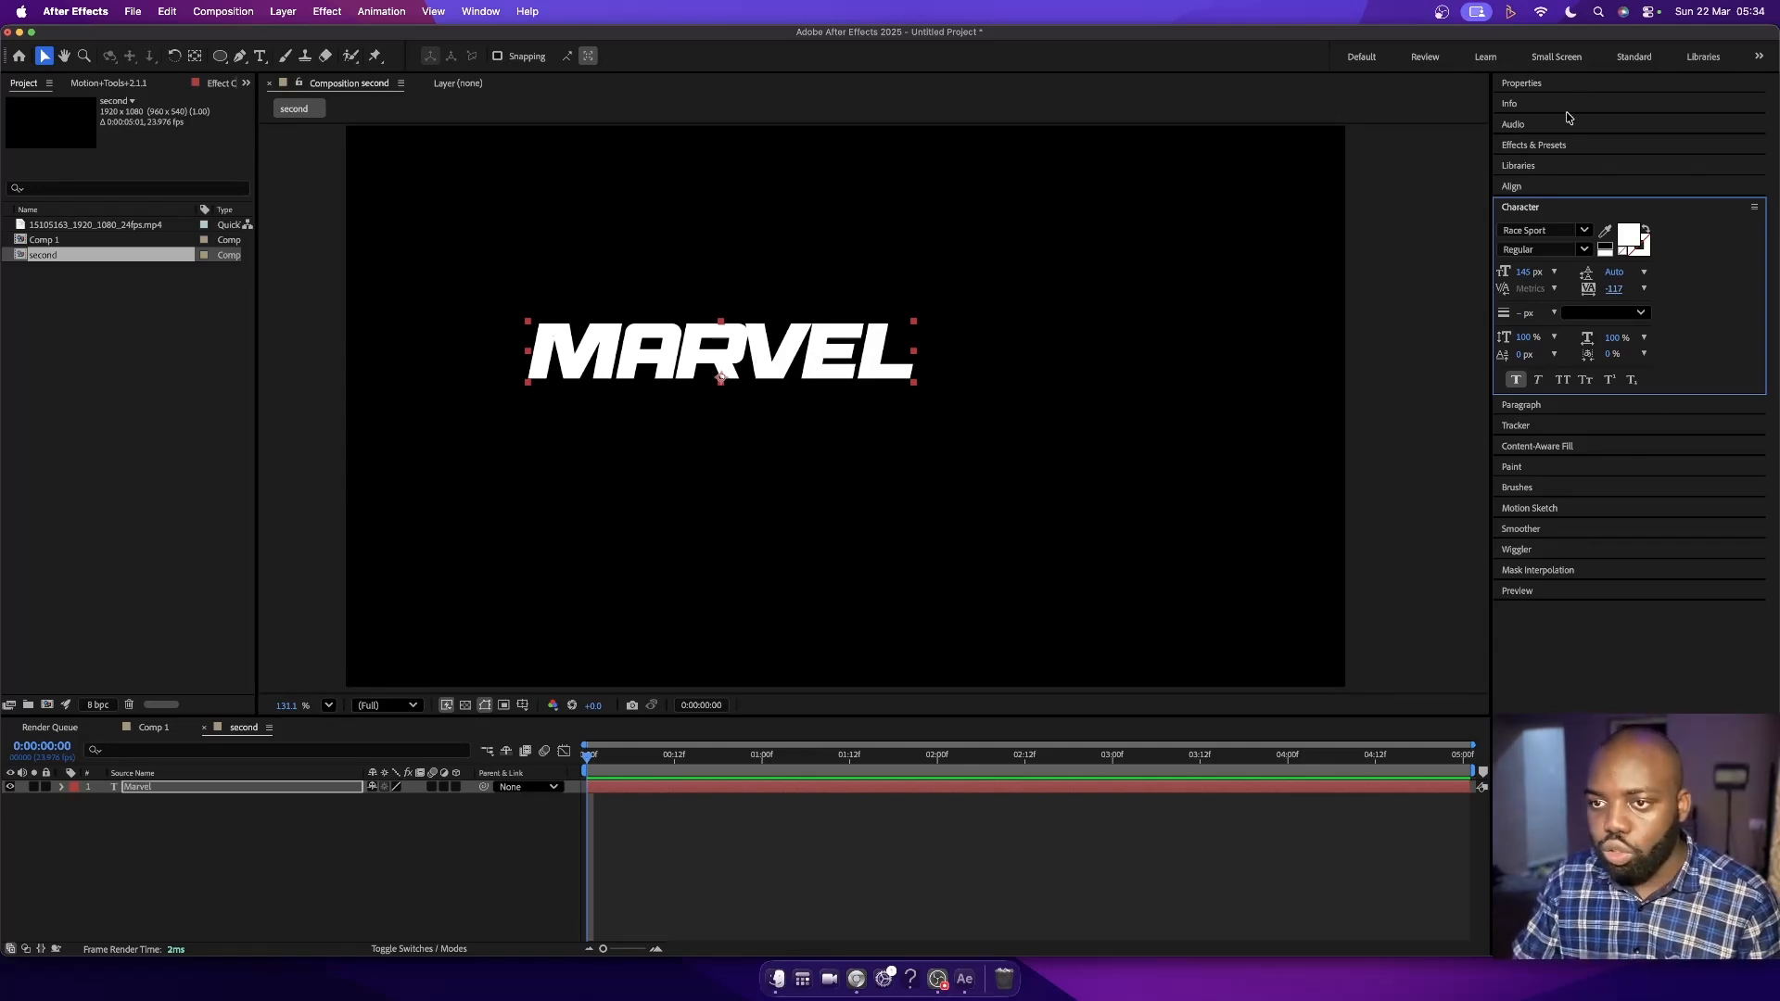
pyautogui.click(1512, 188)
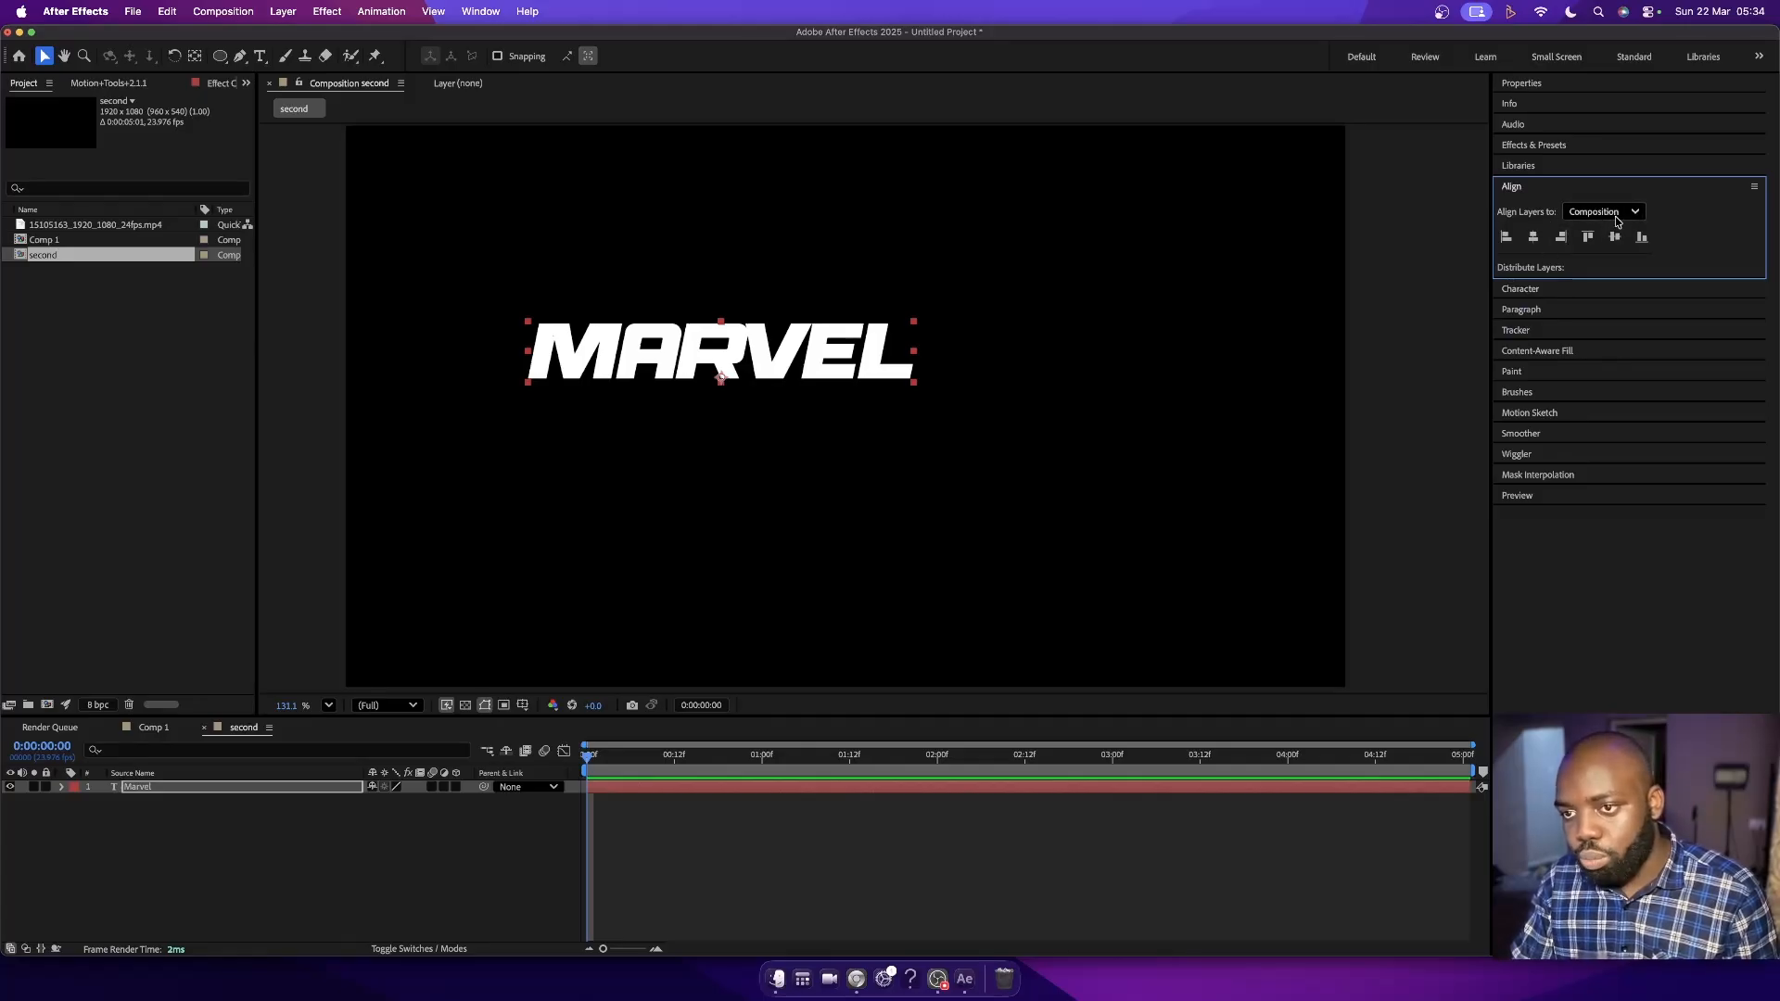
pyautogui.click(1535, 237)
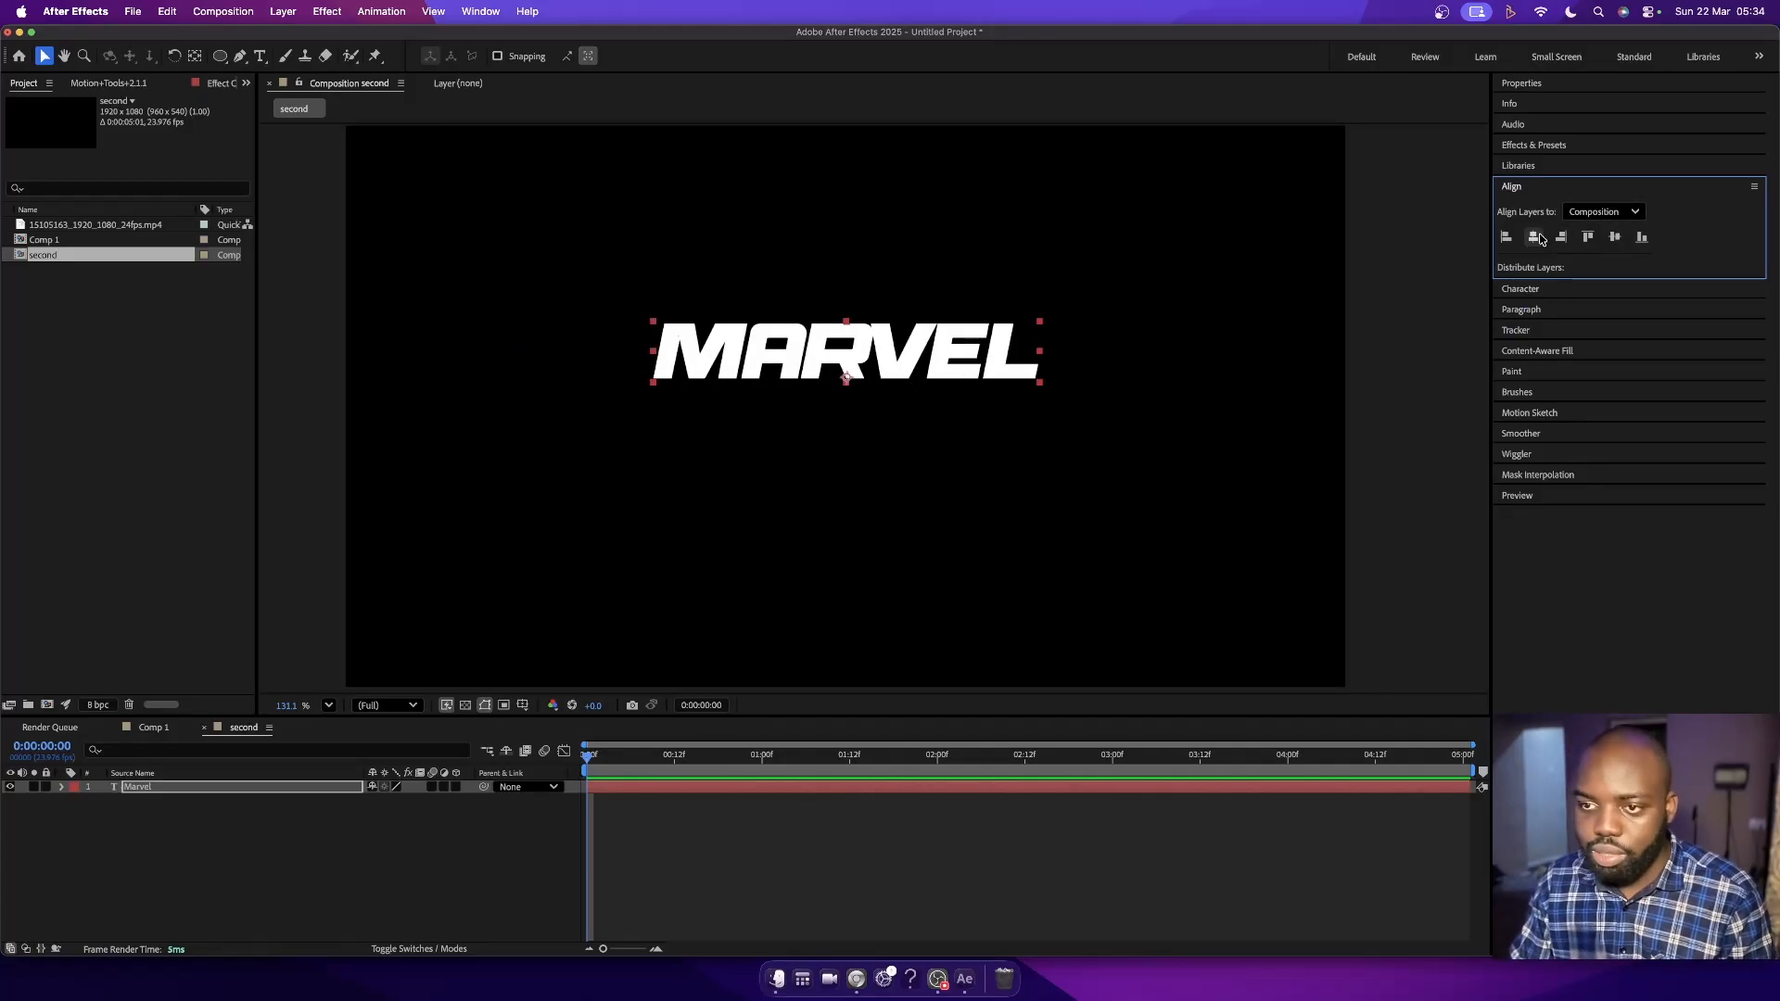
pyautogui.click(1615, 237)
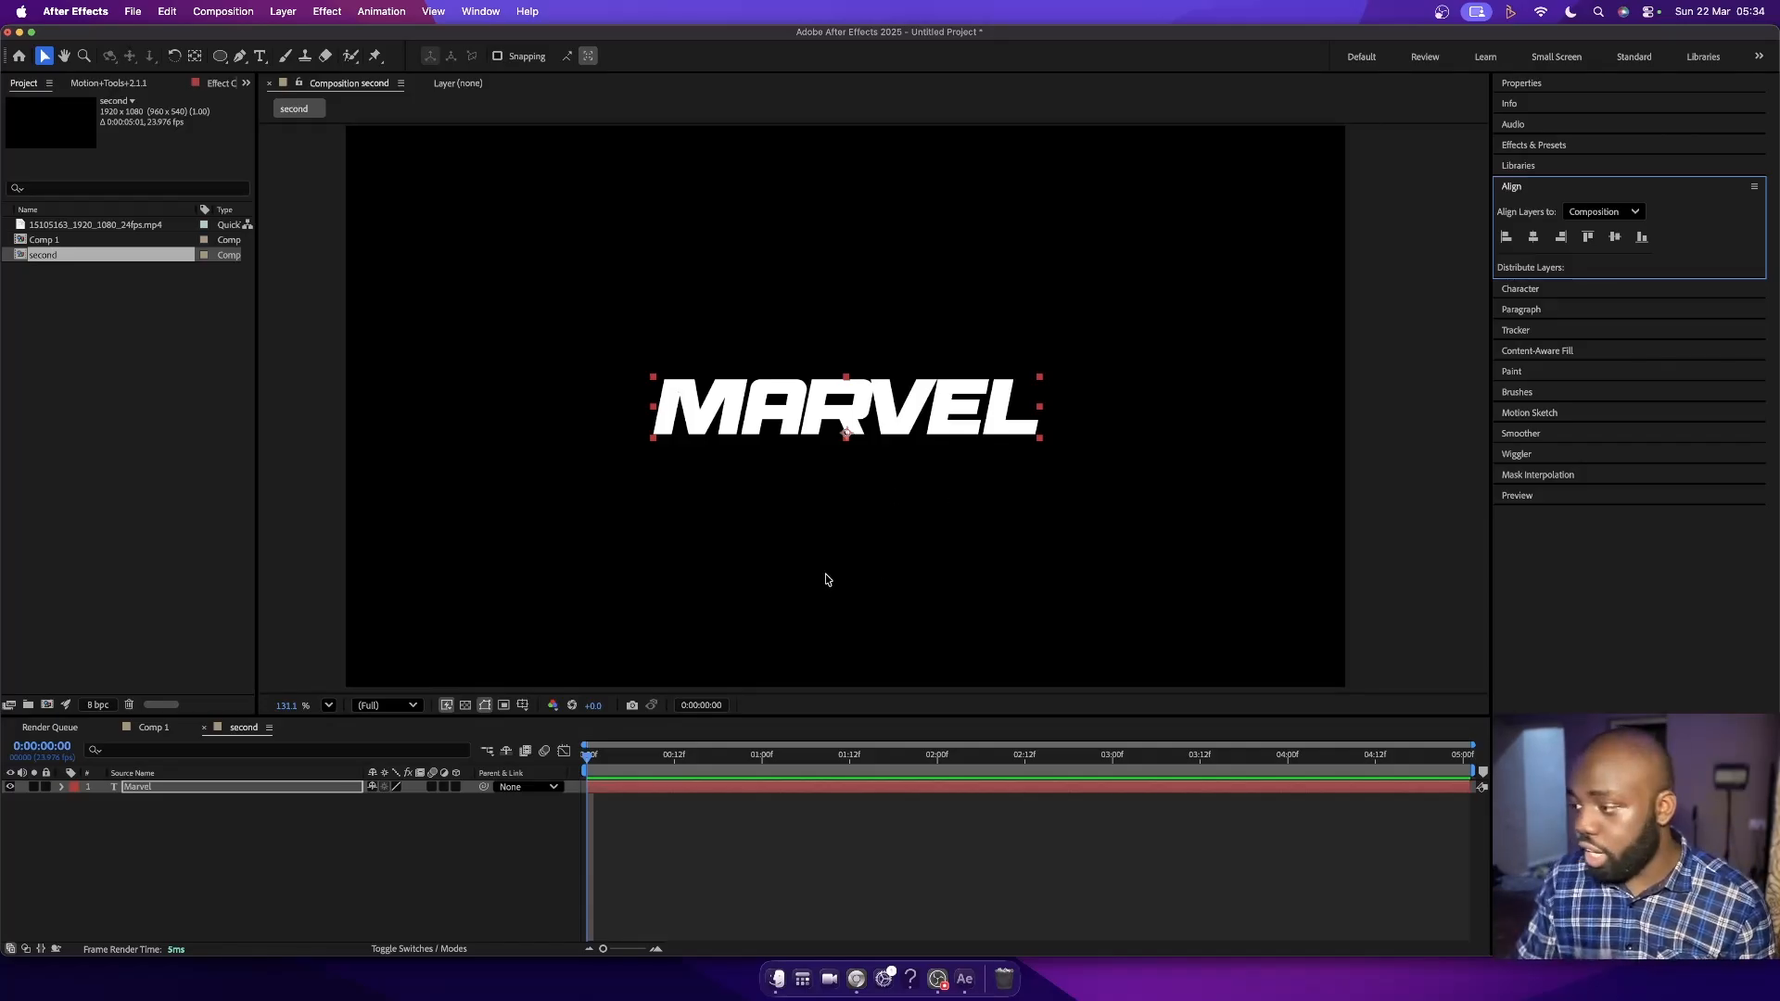
# - Check the text's centering against the Proportional Grid, and replace that overlay with the Title/Action Safe guides
pyautogui.click(523, 705)
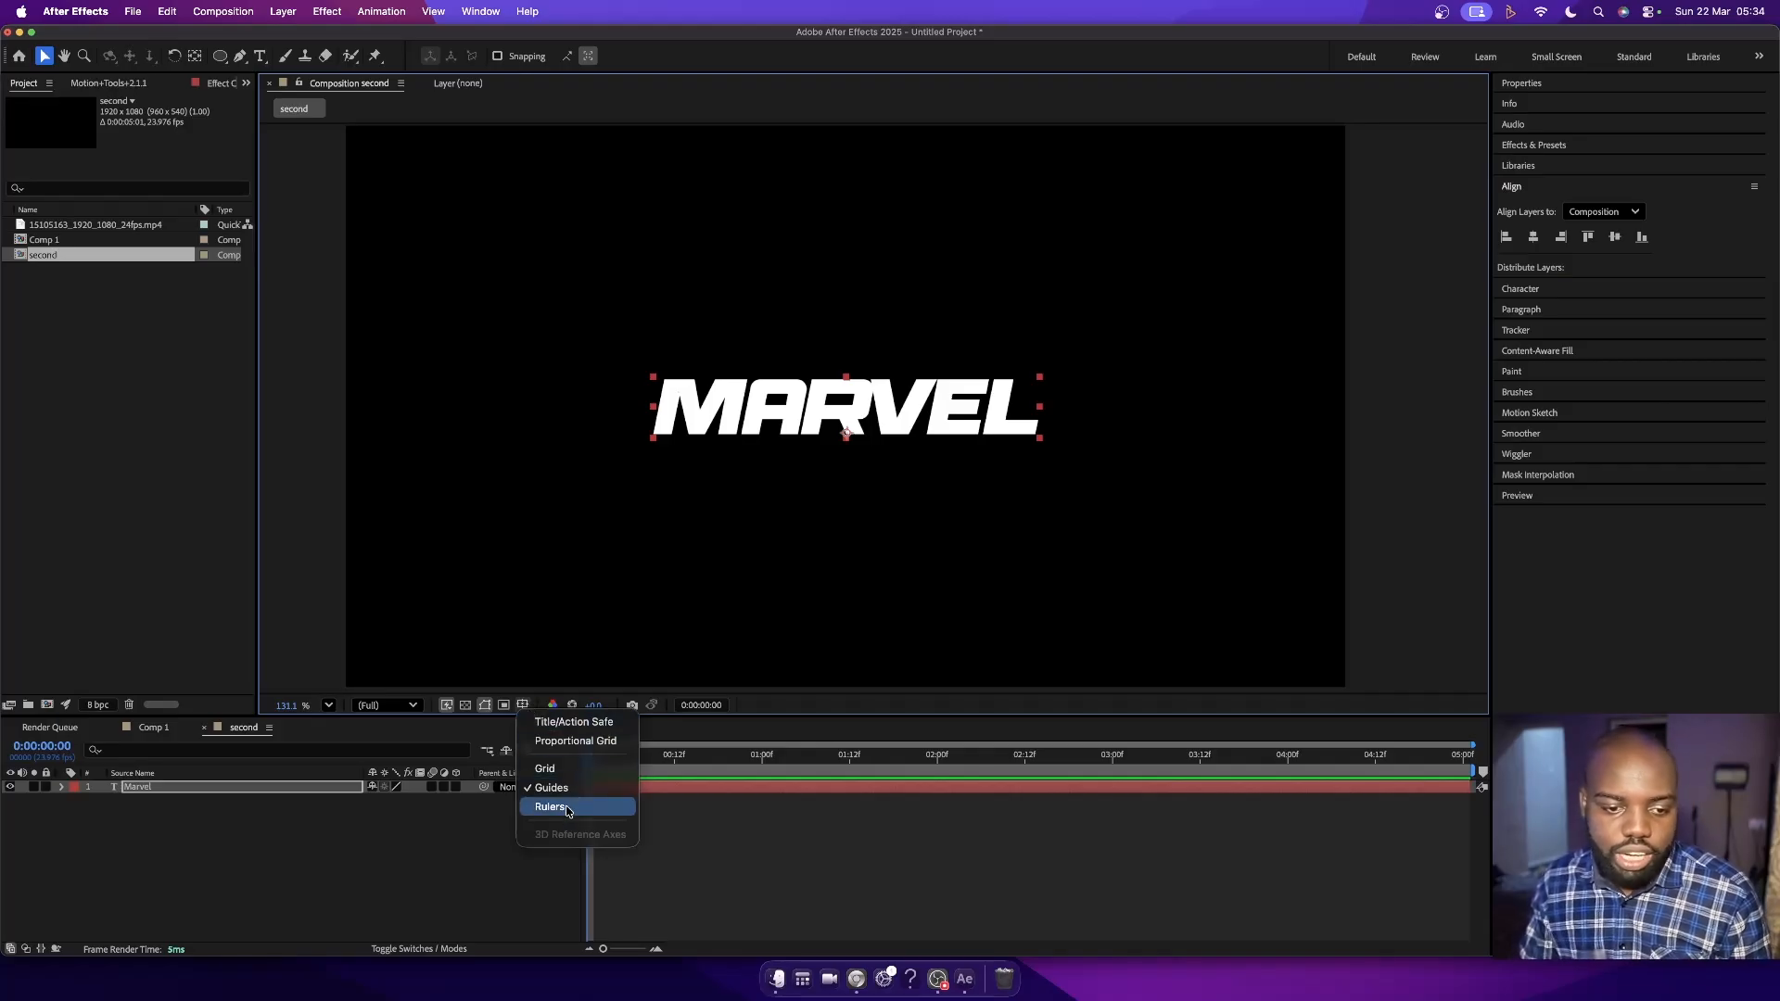
pyautogui.click(590, 742)
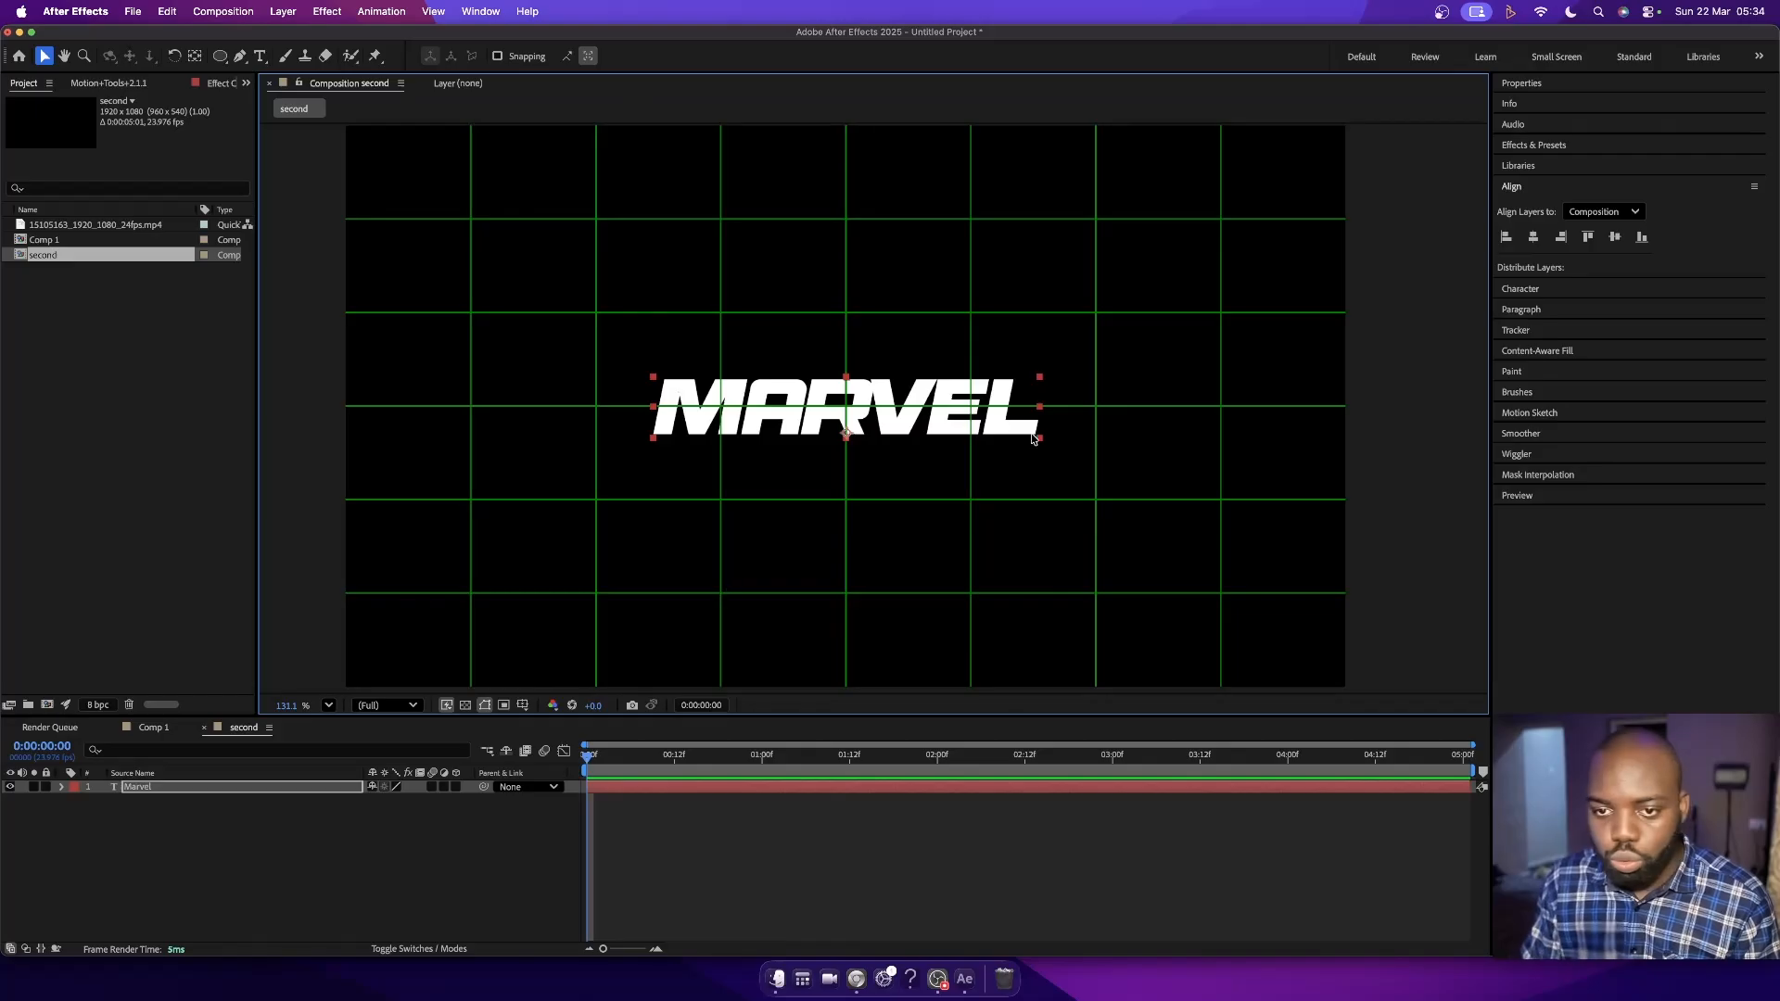
pyautogui.click(523, 705)
pyautogui.click(580, 742)
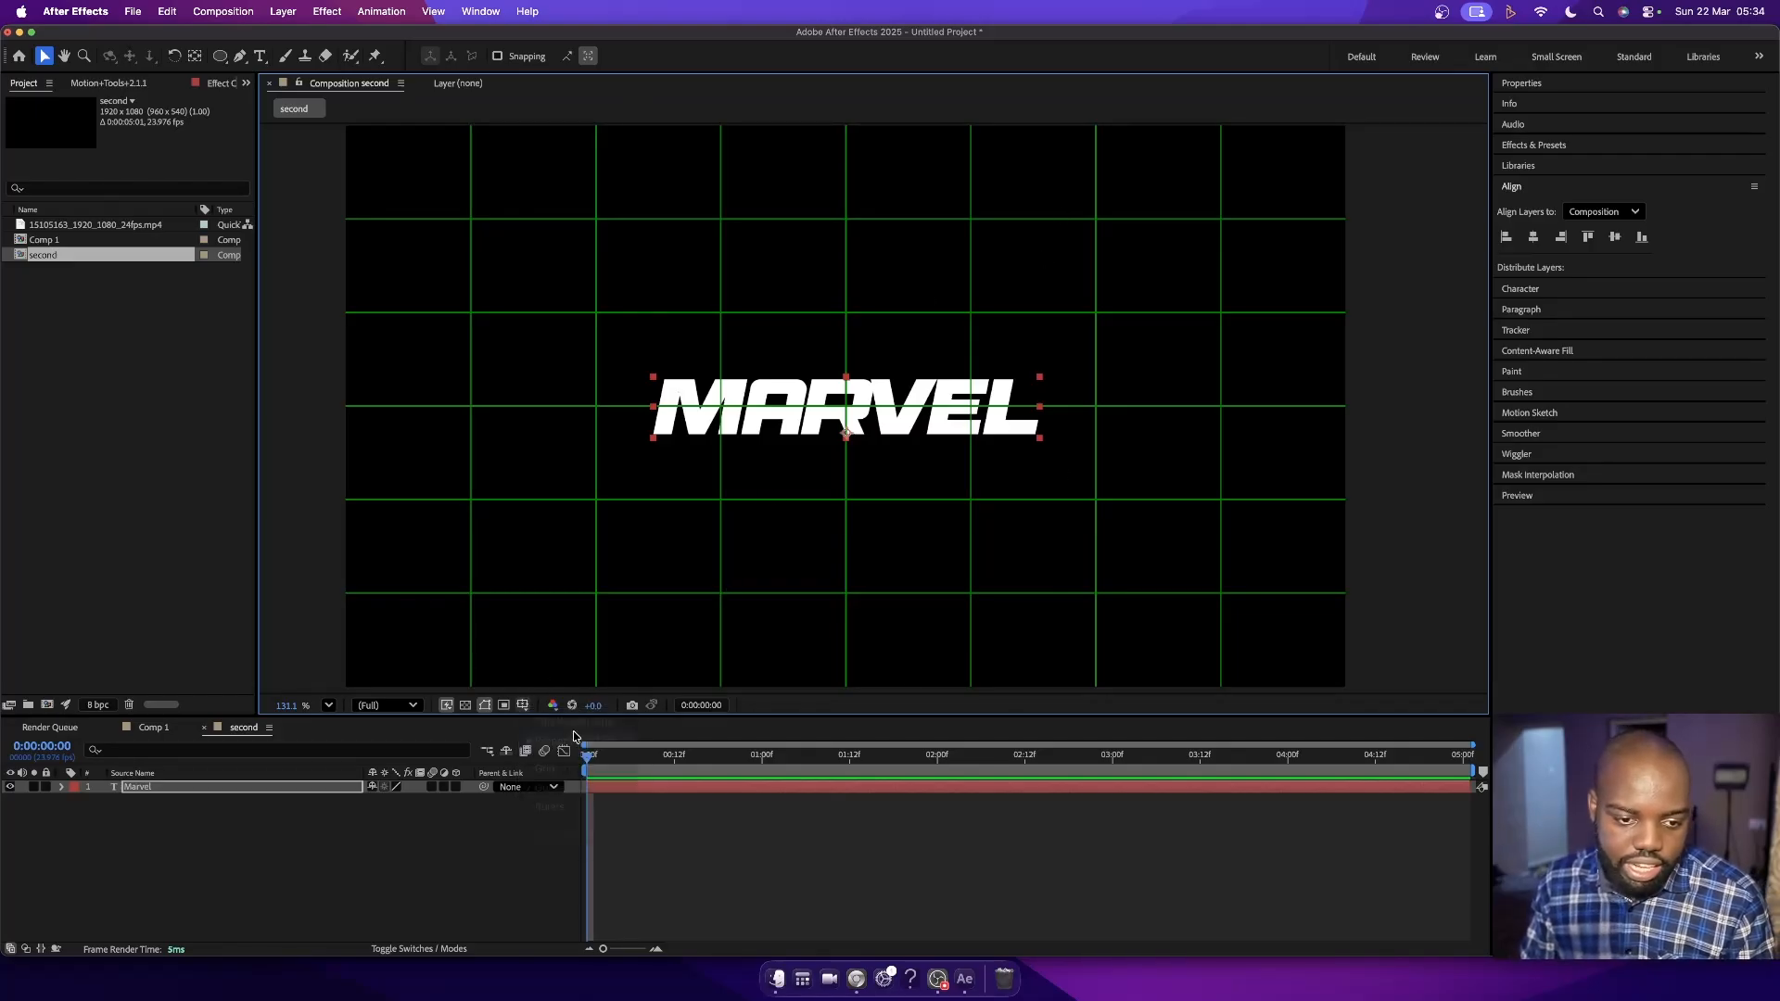
pyautogui.click(523, 705)
pyautogui.click(597, 723)
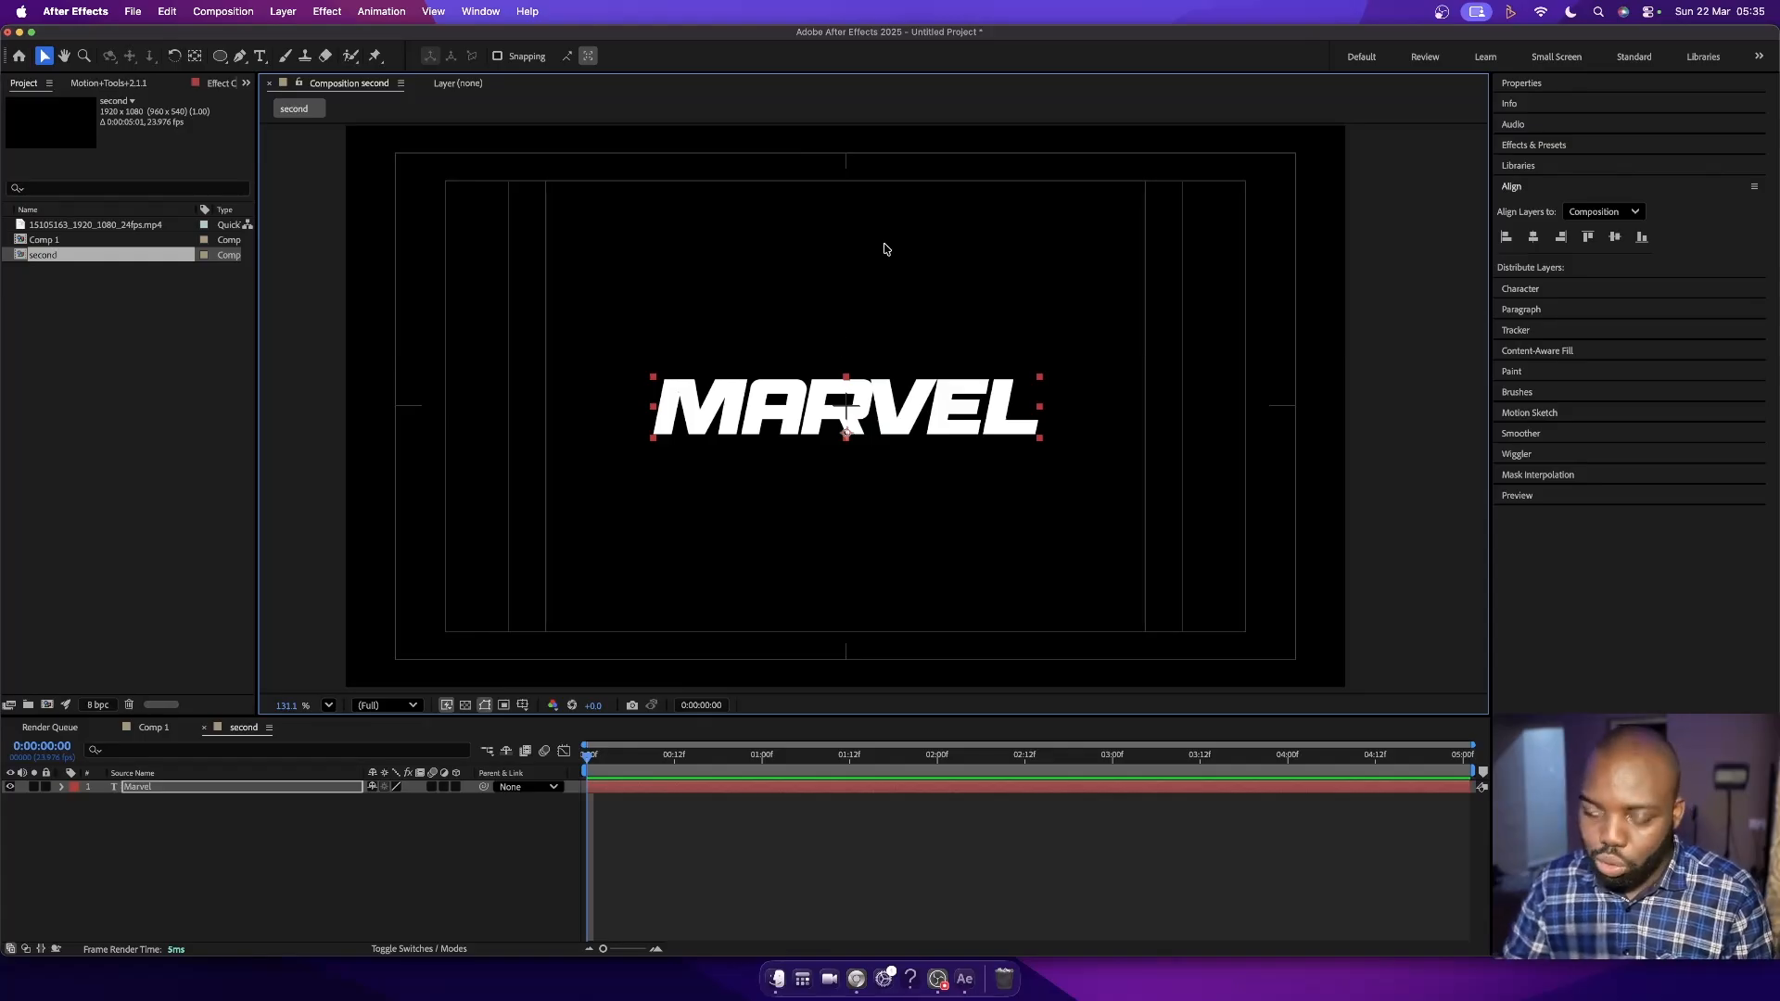
# - Move the Marvel layer's anchor point to the center of the text with the Pan Behind tool
pyautogui.click(196, 55)
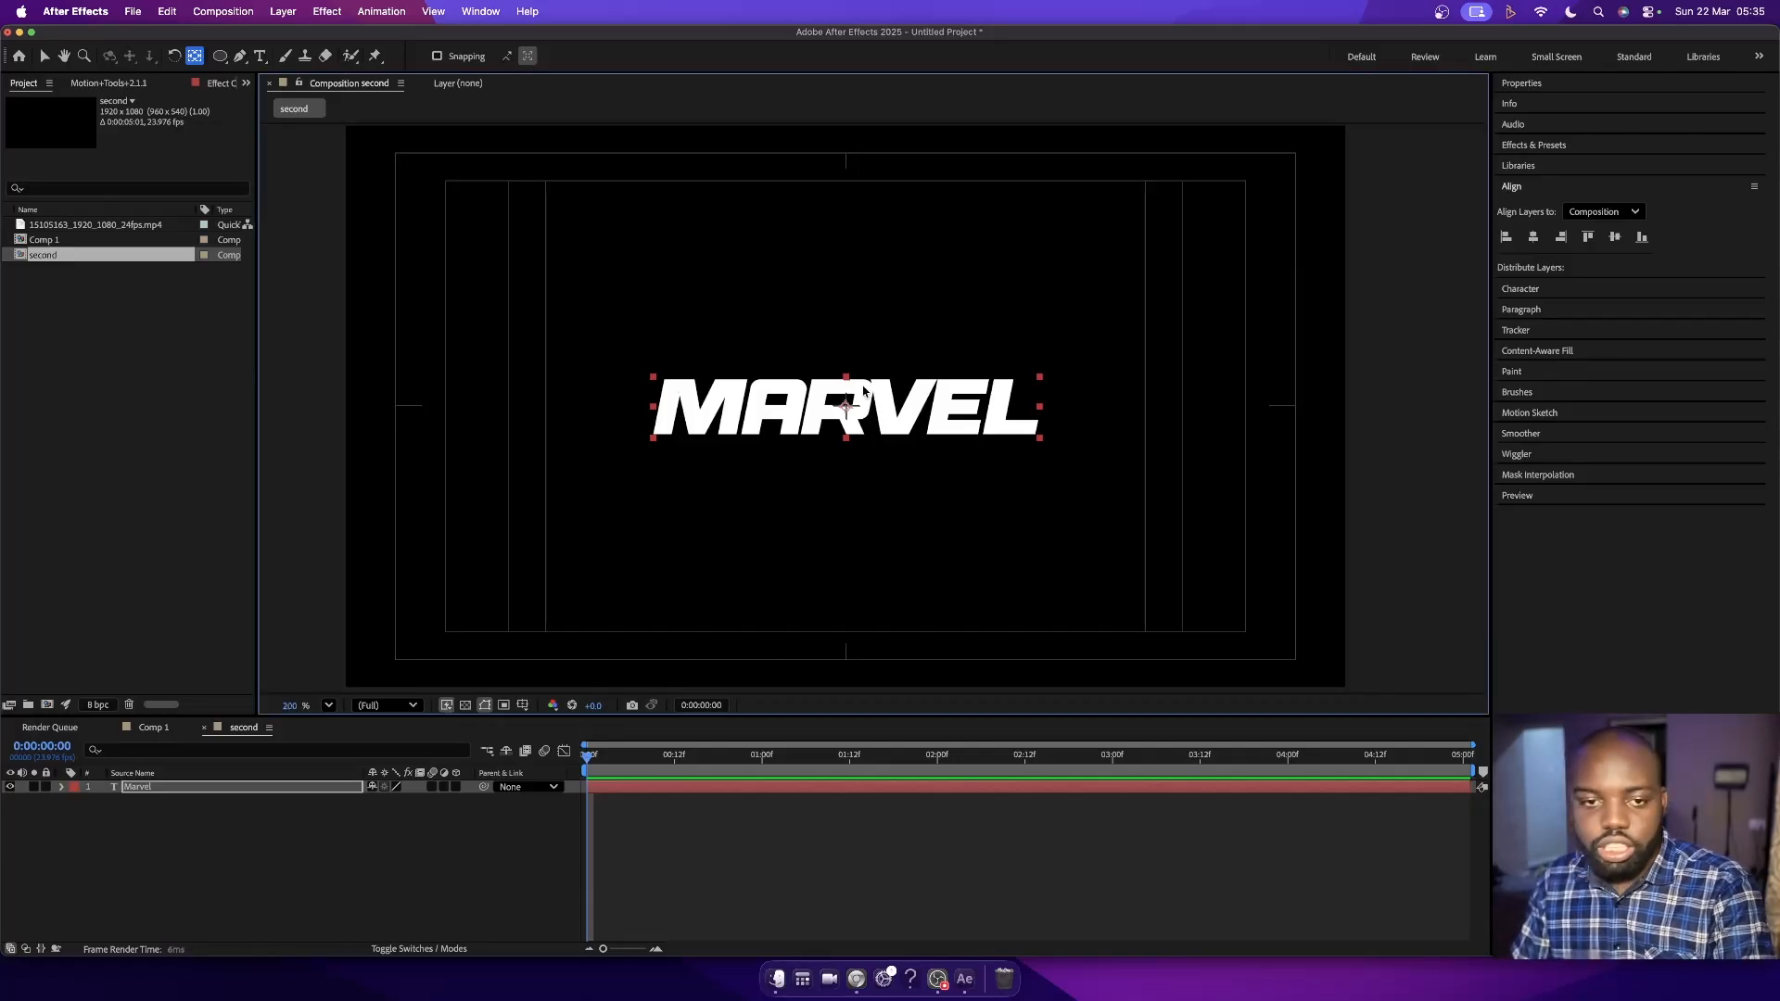
pyautogui.scroll(6, 863, 391)
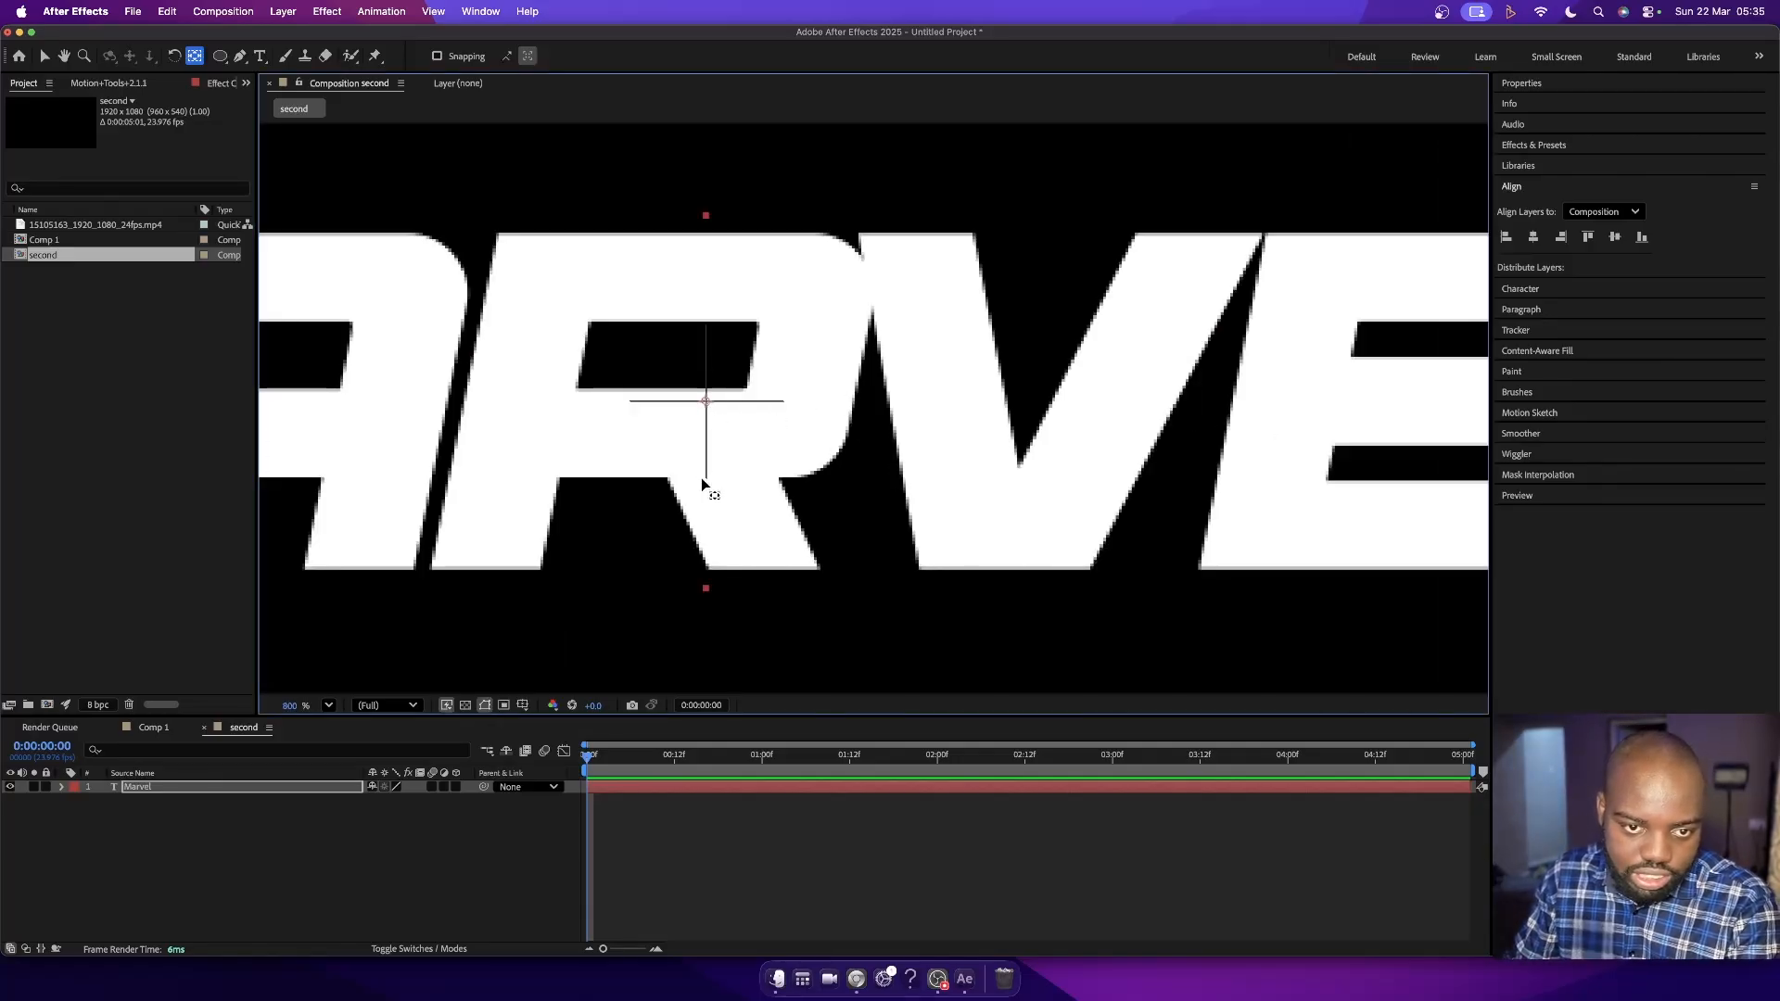
pyautogui.scroll(-4, 864, 417)
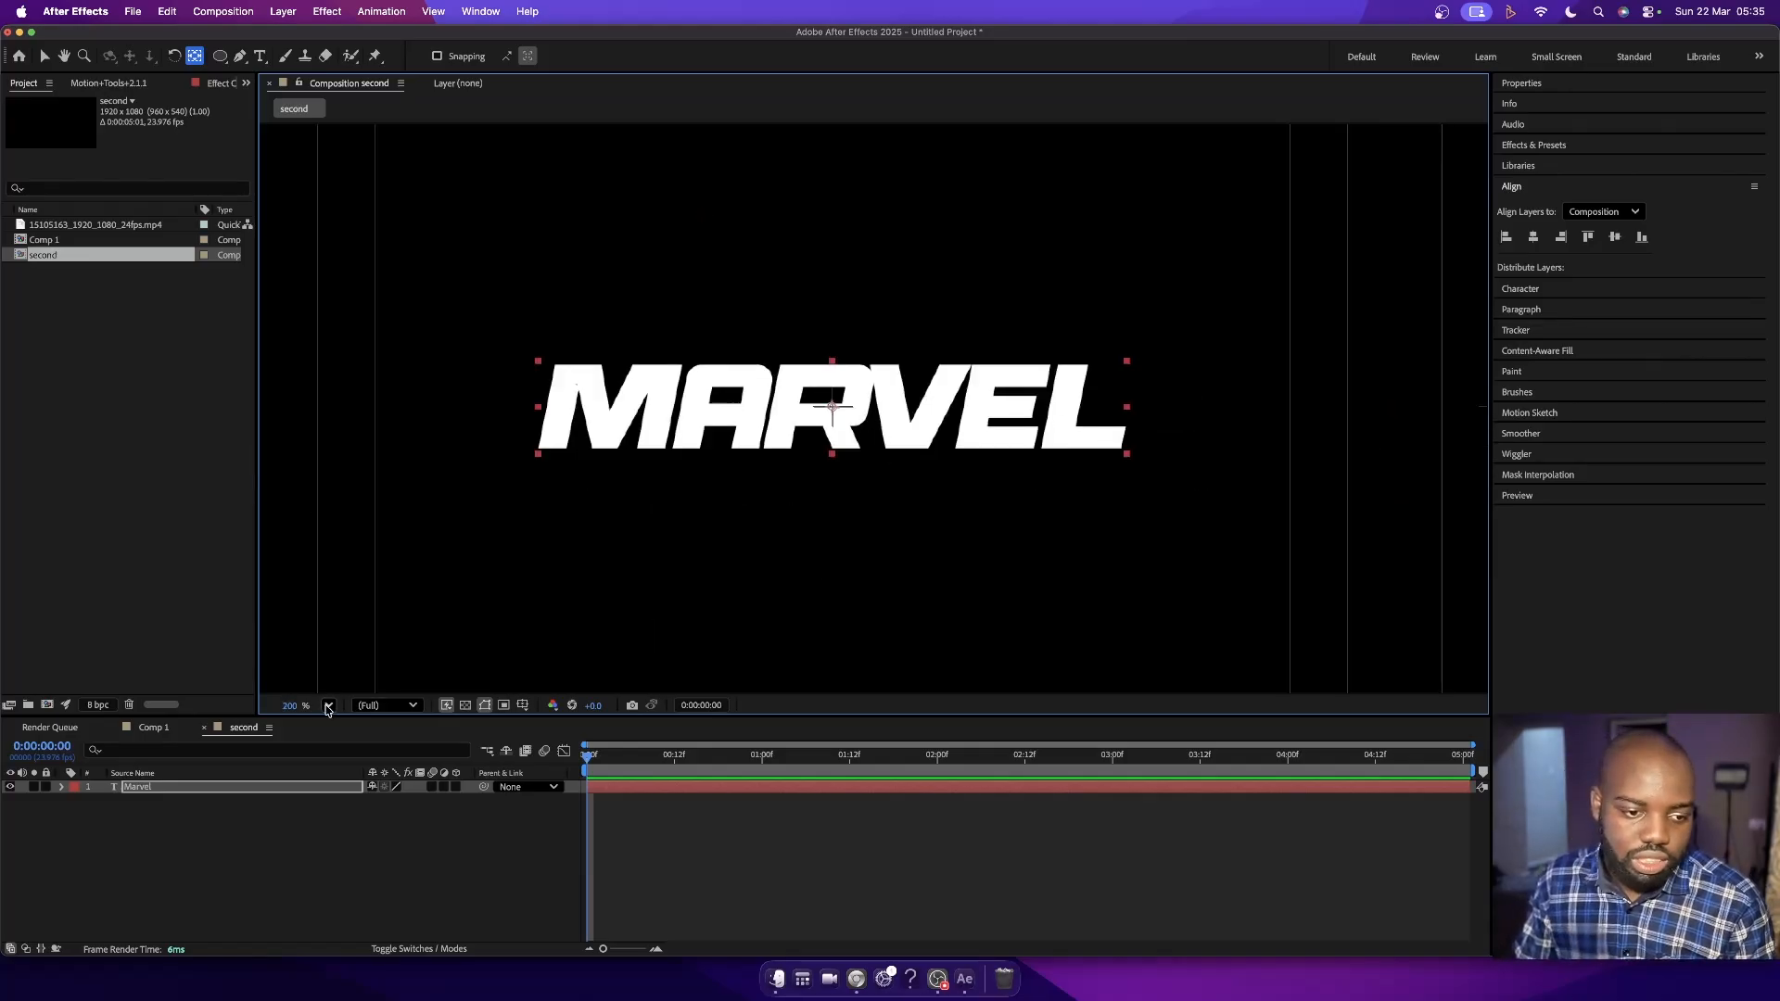
pyautogui.click(328, 707)
pyautogui.click(364, 388)
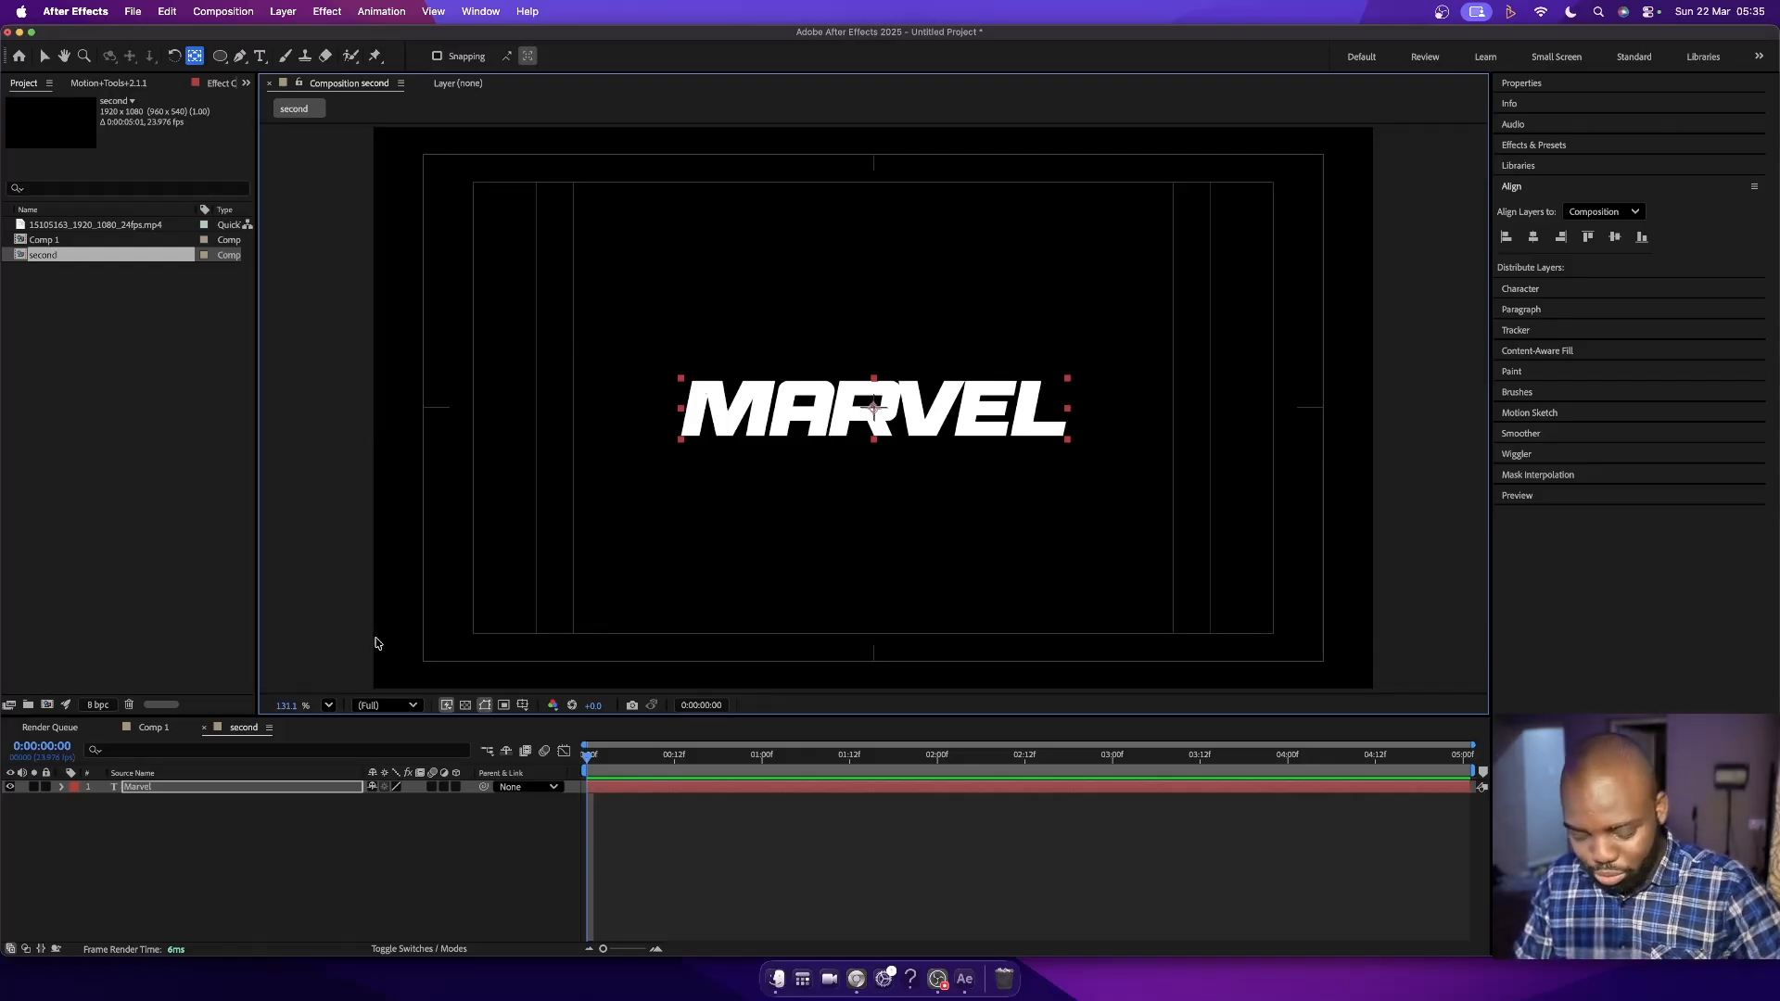
# - Examine the composition at several magnifications and return the view to Fit
pyautogui.press('super+equal')
pyautogui.press('super+equal')
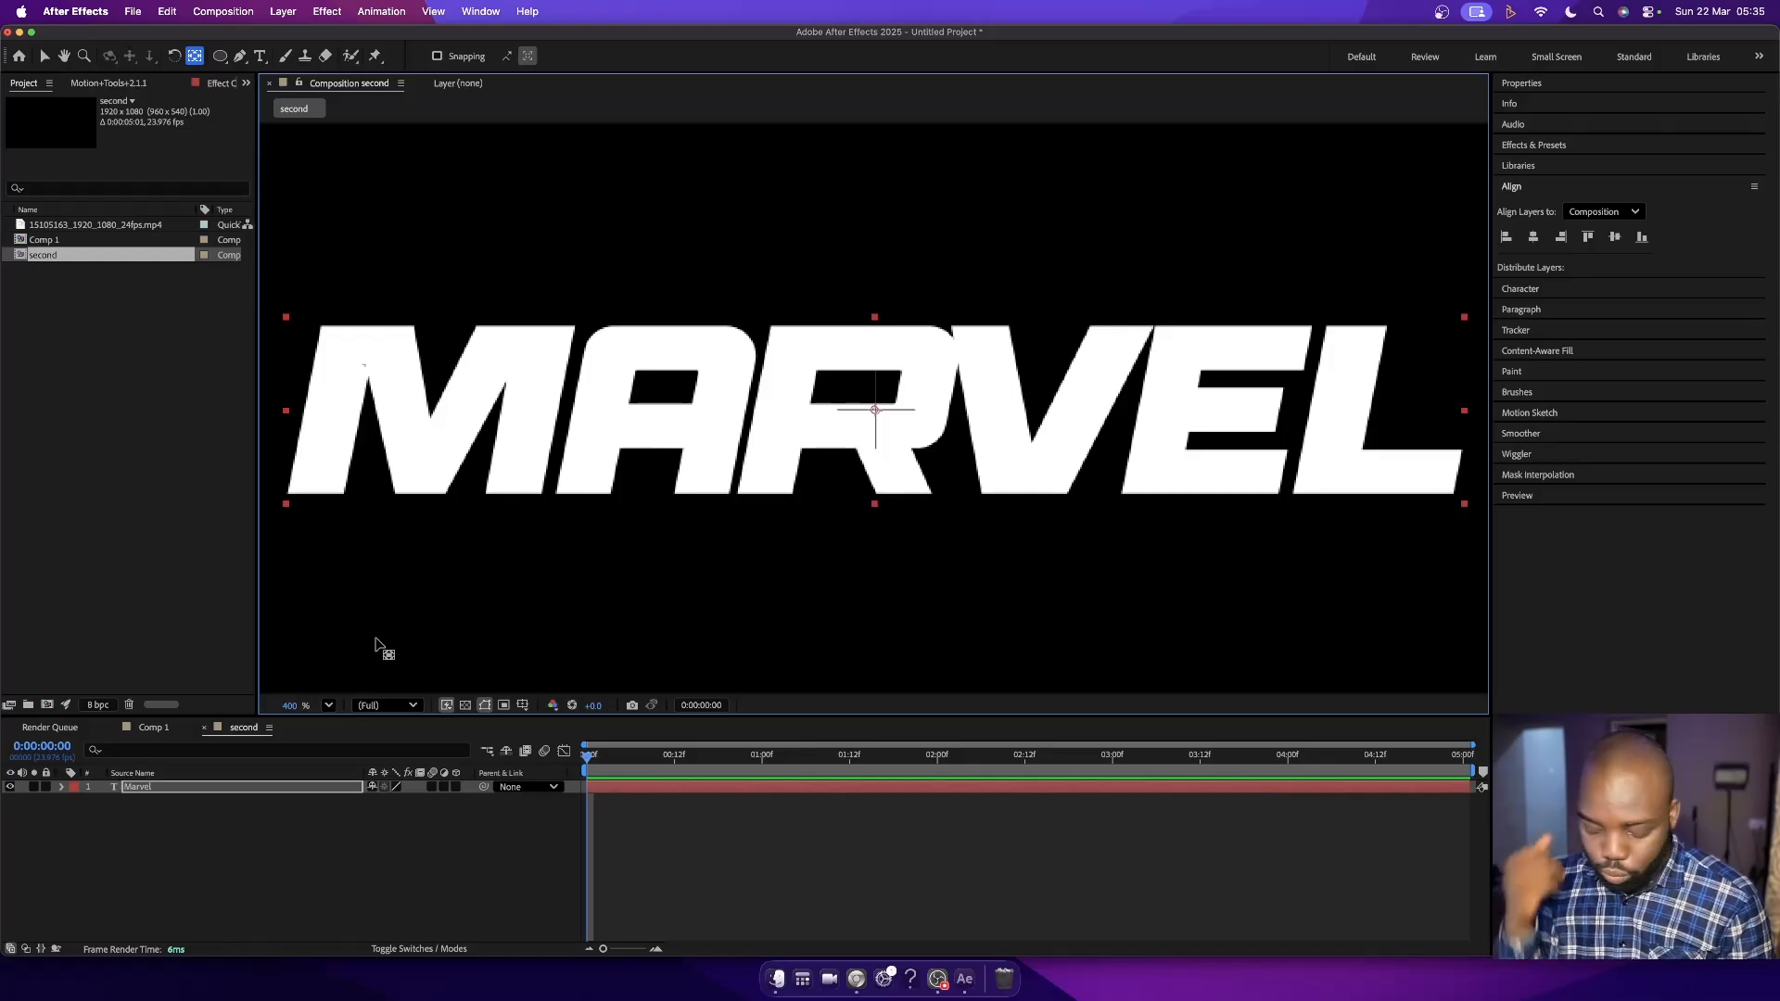
pyautogui.press('super+minus')
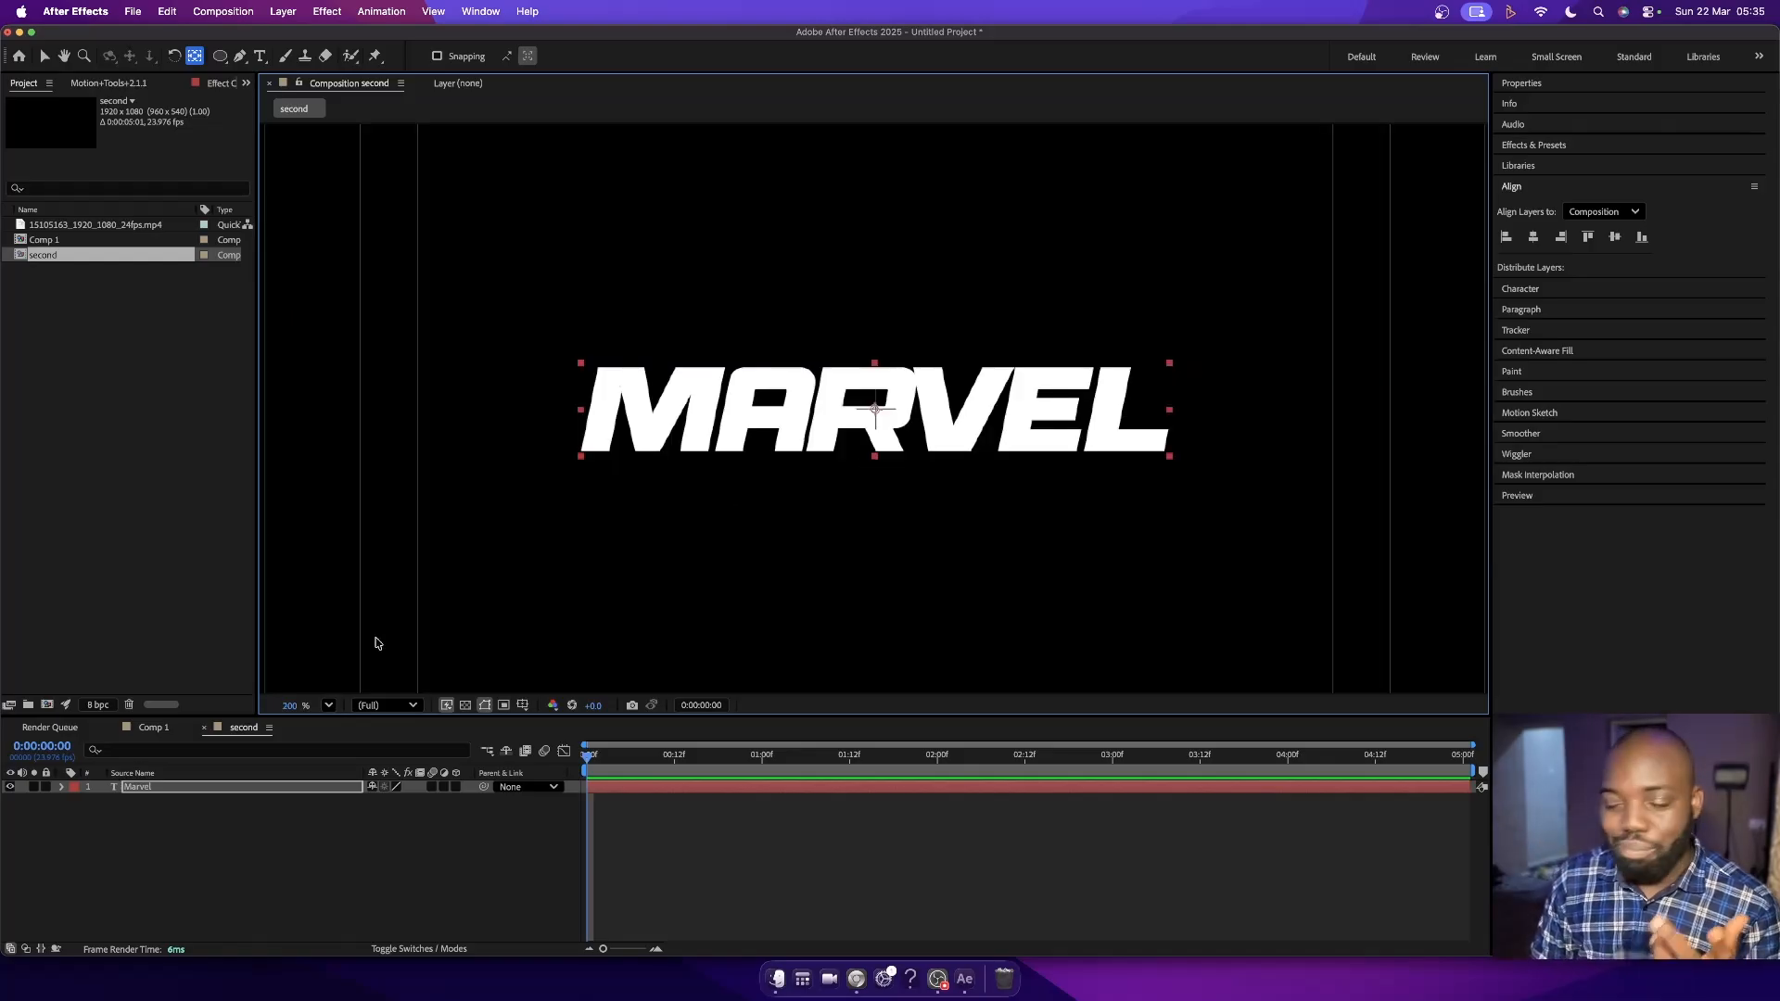
pyautogui.press('super+minus')
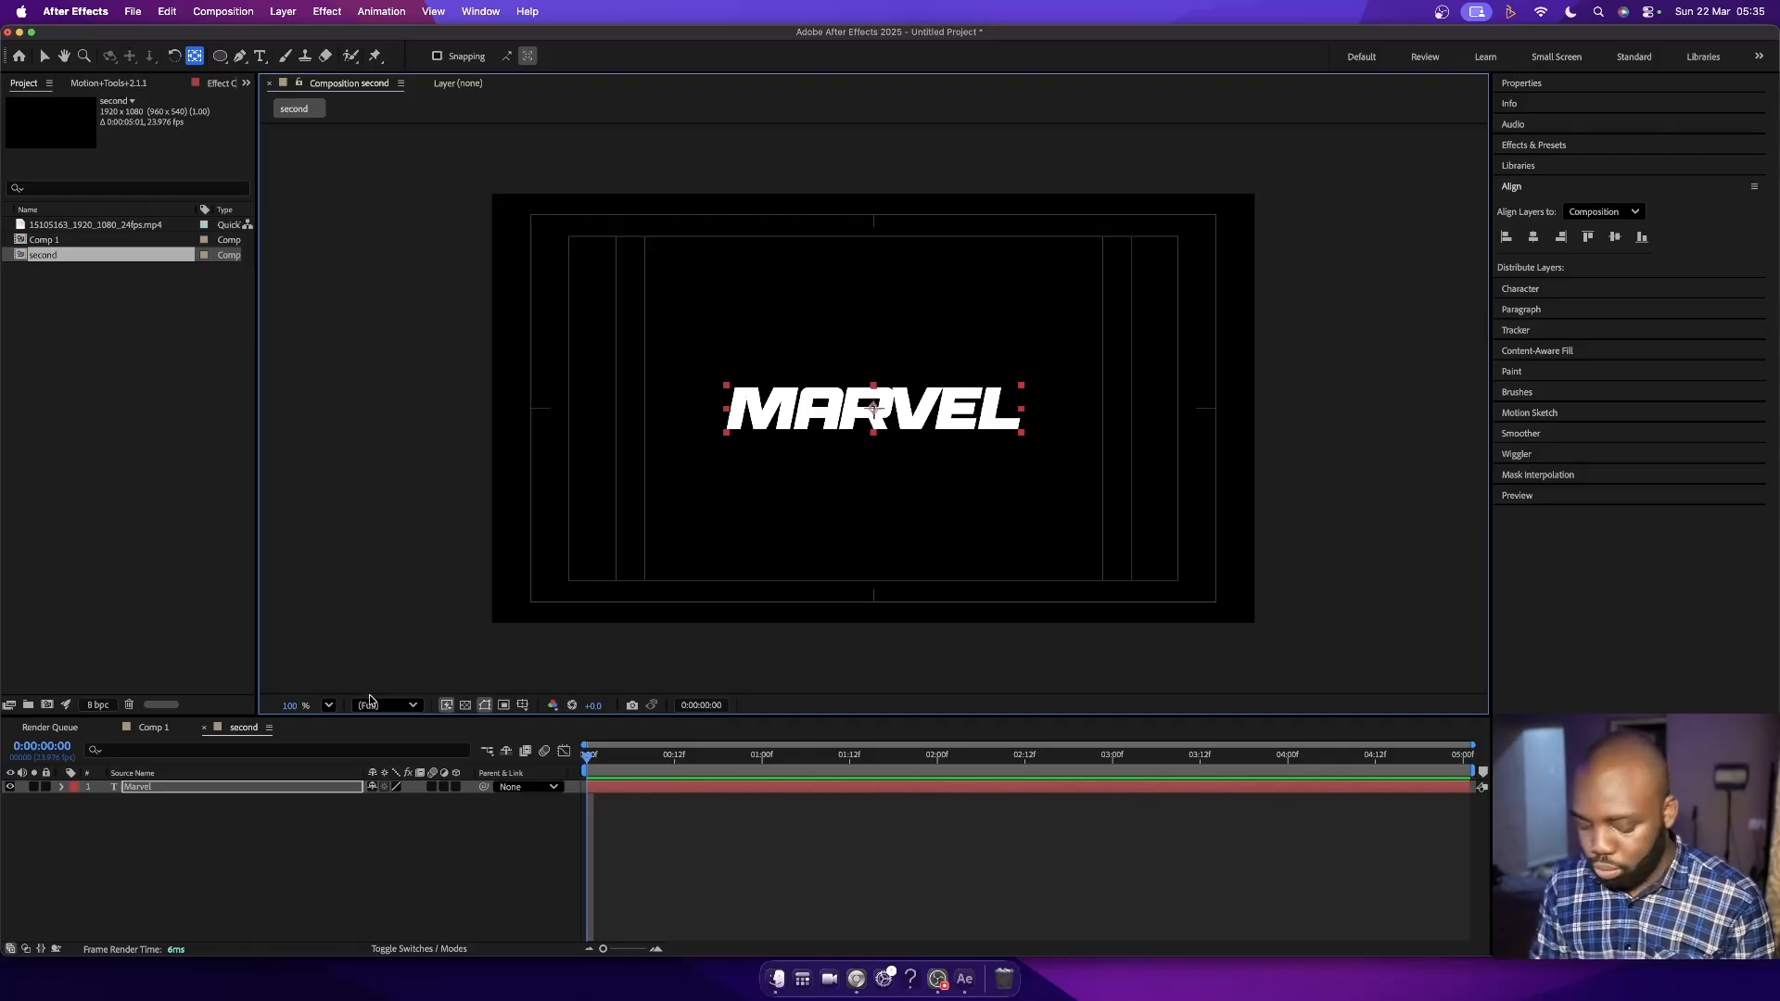
pyautogui.press('super+minus')
pyautogui.press('super+minus')
pyautogui.press('super+minus')
pyautogui.press('super+minus')
pyautogui.press('super+minus')
pyautogui.press('super+minus')
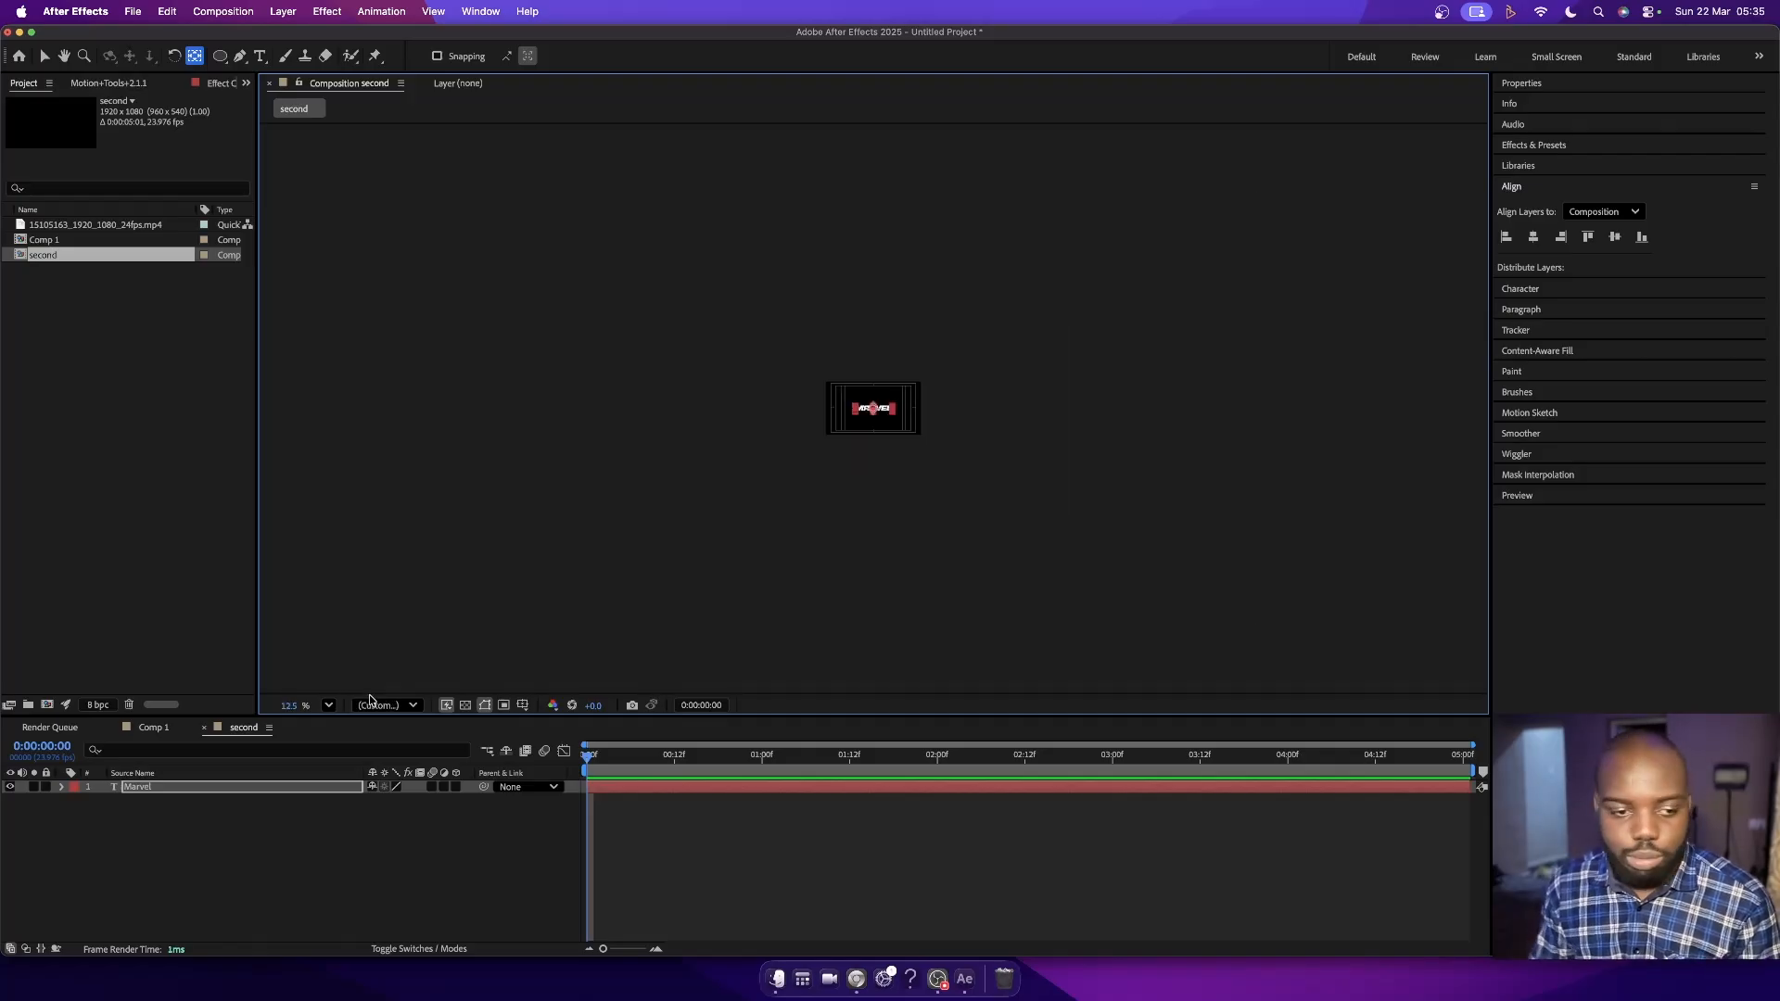
pyautogui.click(330, 705)
pyautogui.click(330, 707)
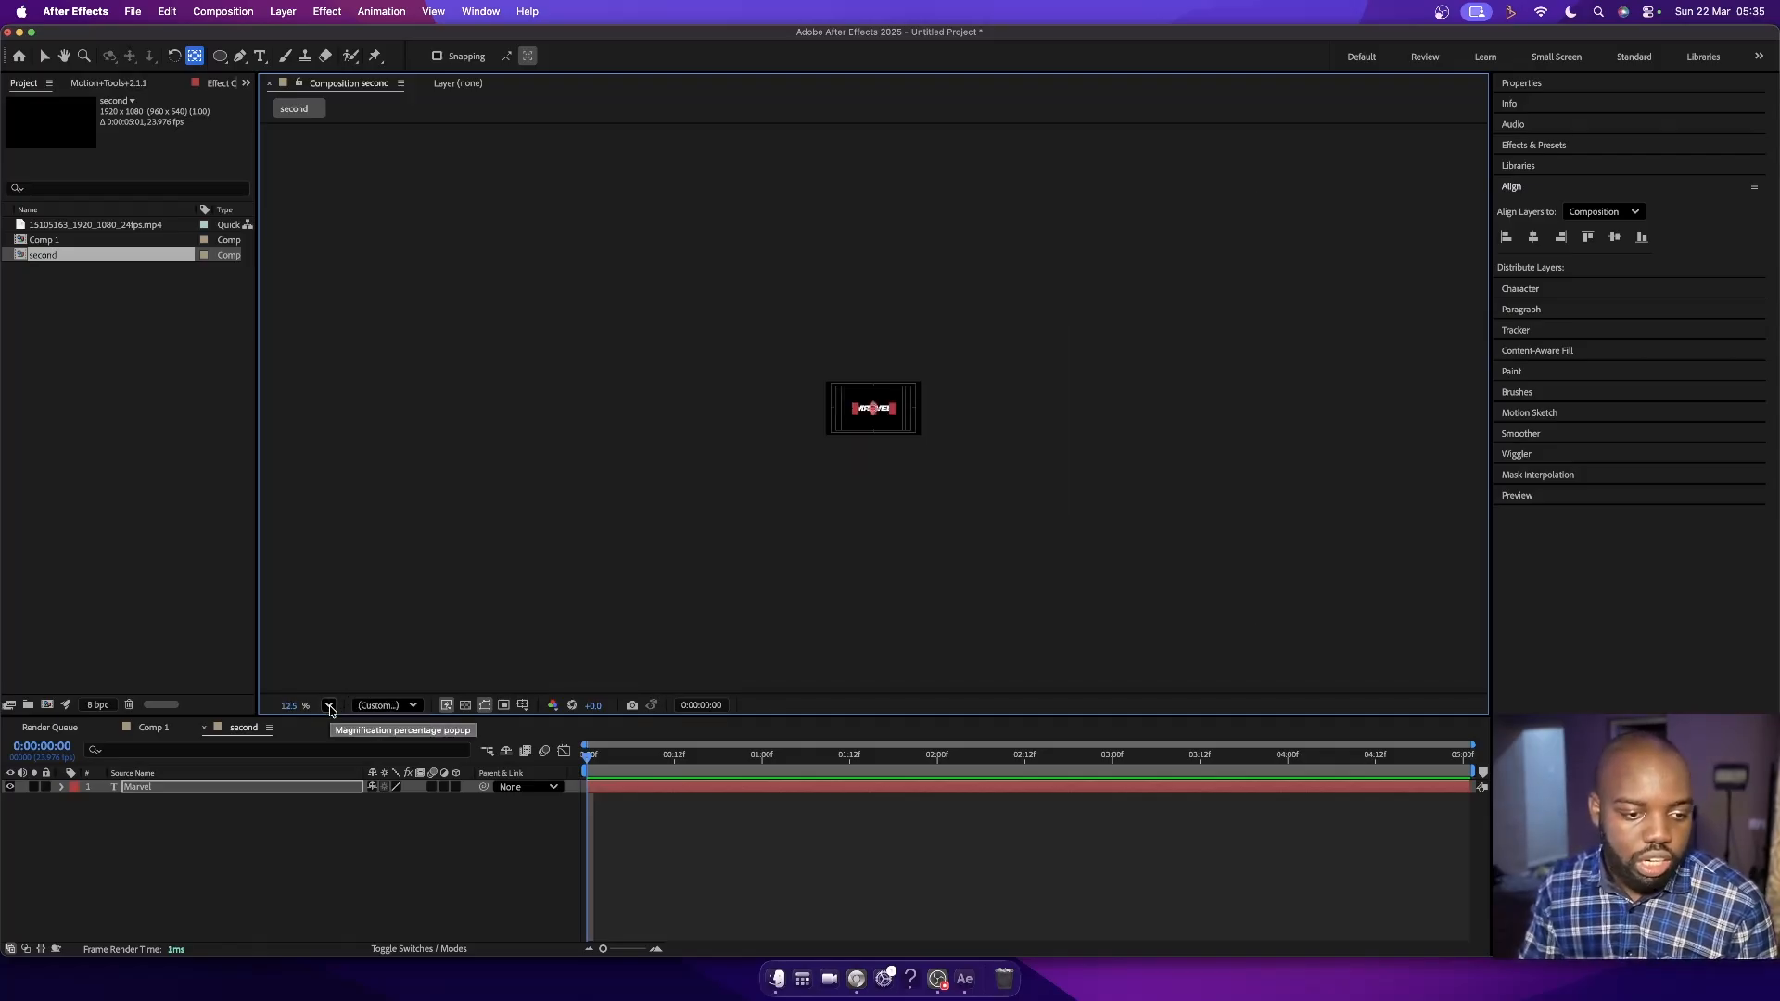
pyautogui.click(329, 706)
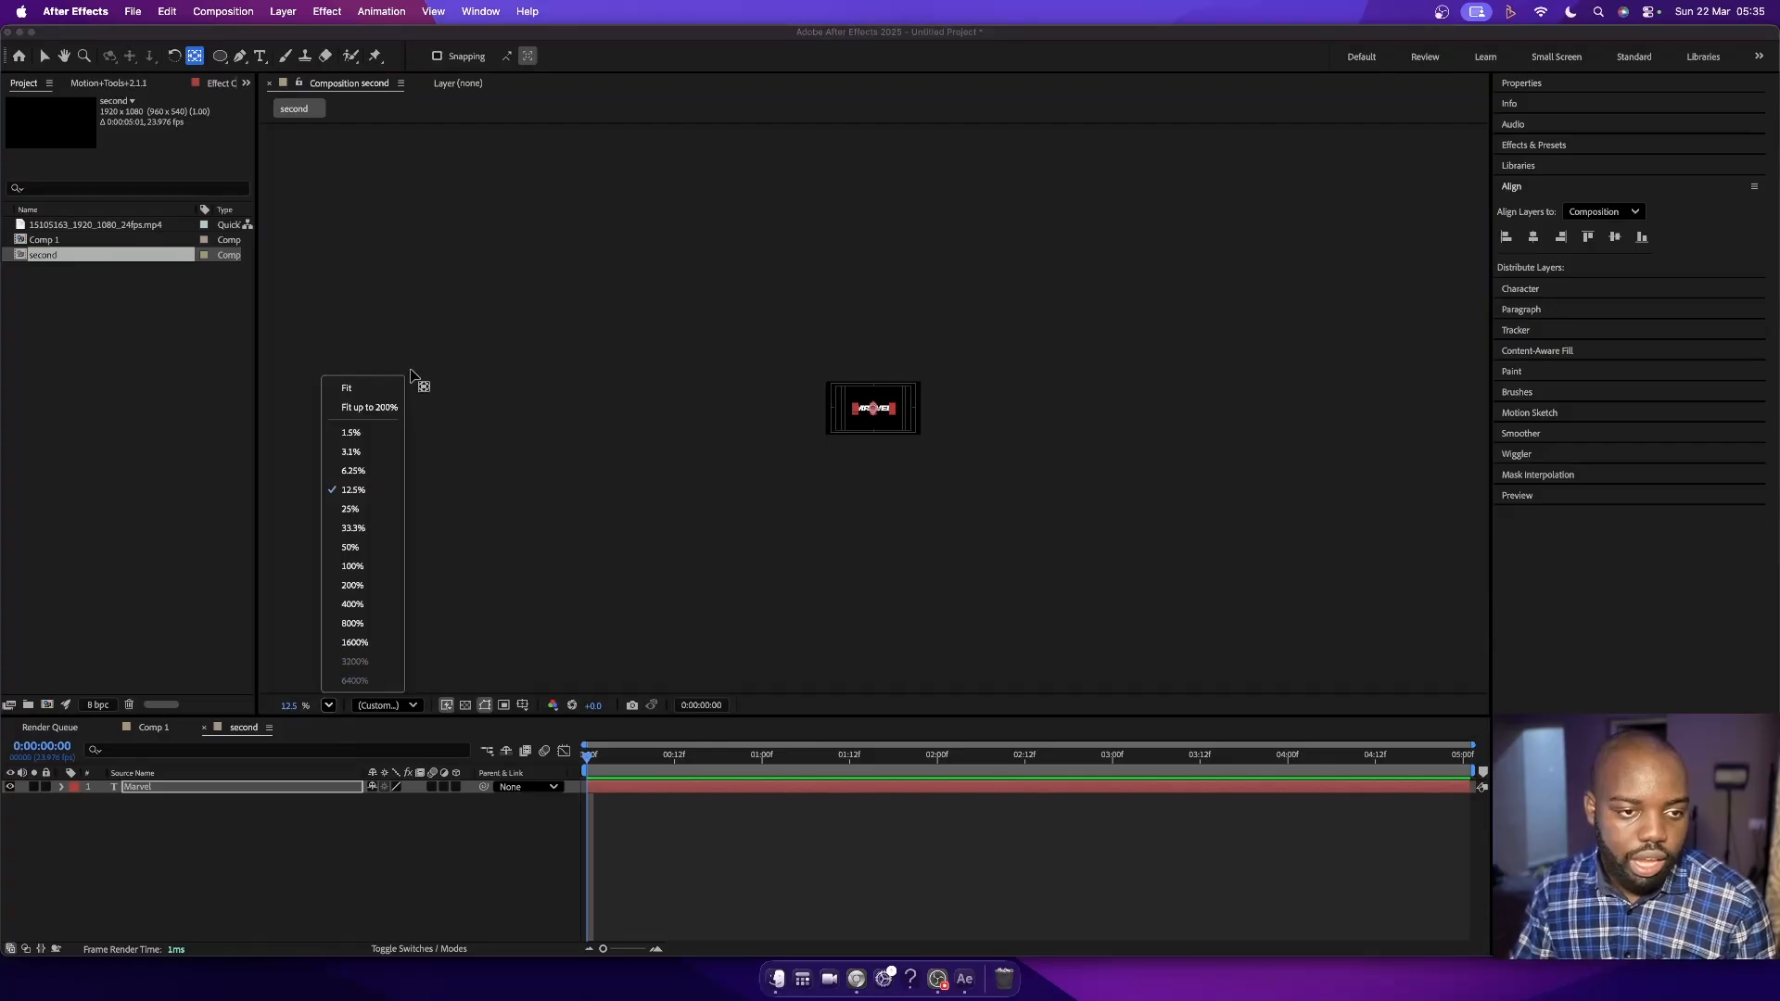
pyautogui.click(370, 388)
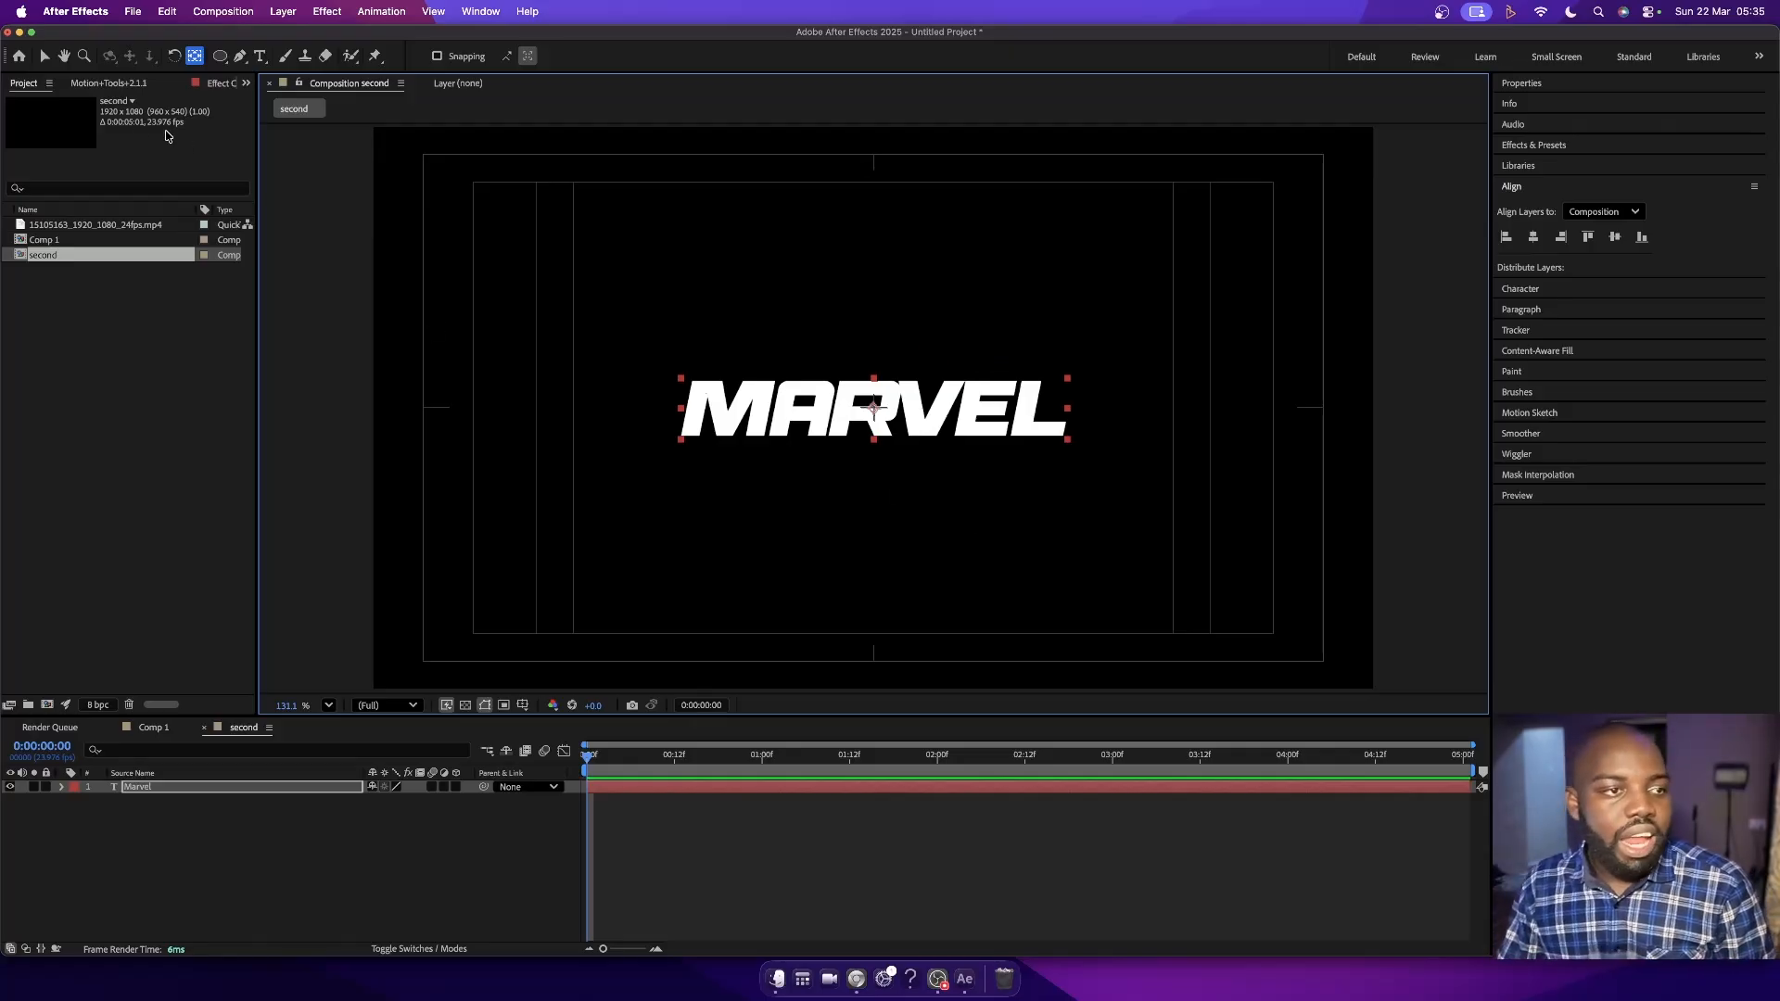
# - Add the footage 15105163_1920_1080_24fps.mp4 to the "second" composition as the layer beneath the Marvel text
pyautogui.click(44, 56)
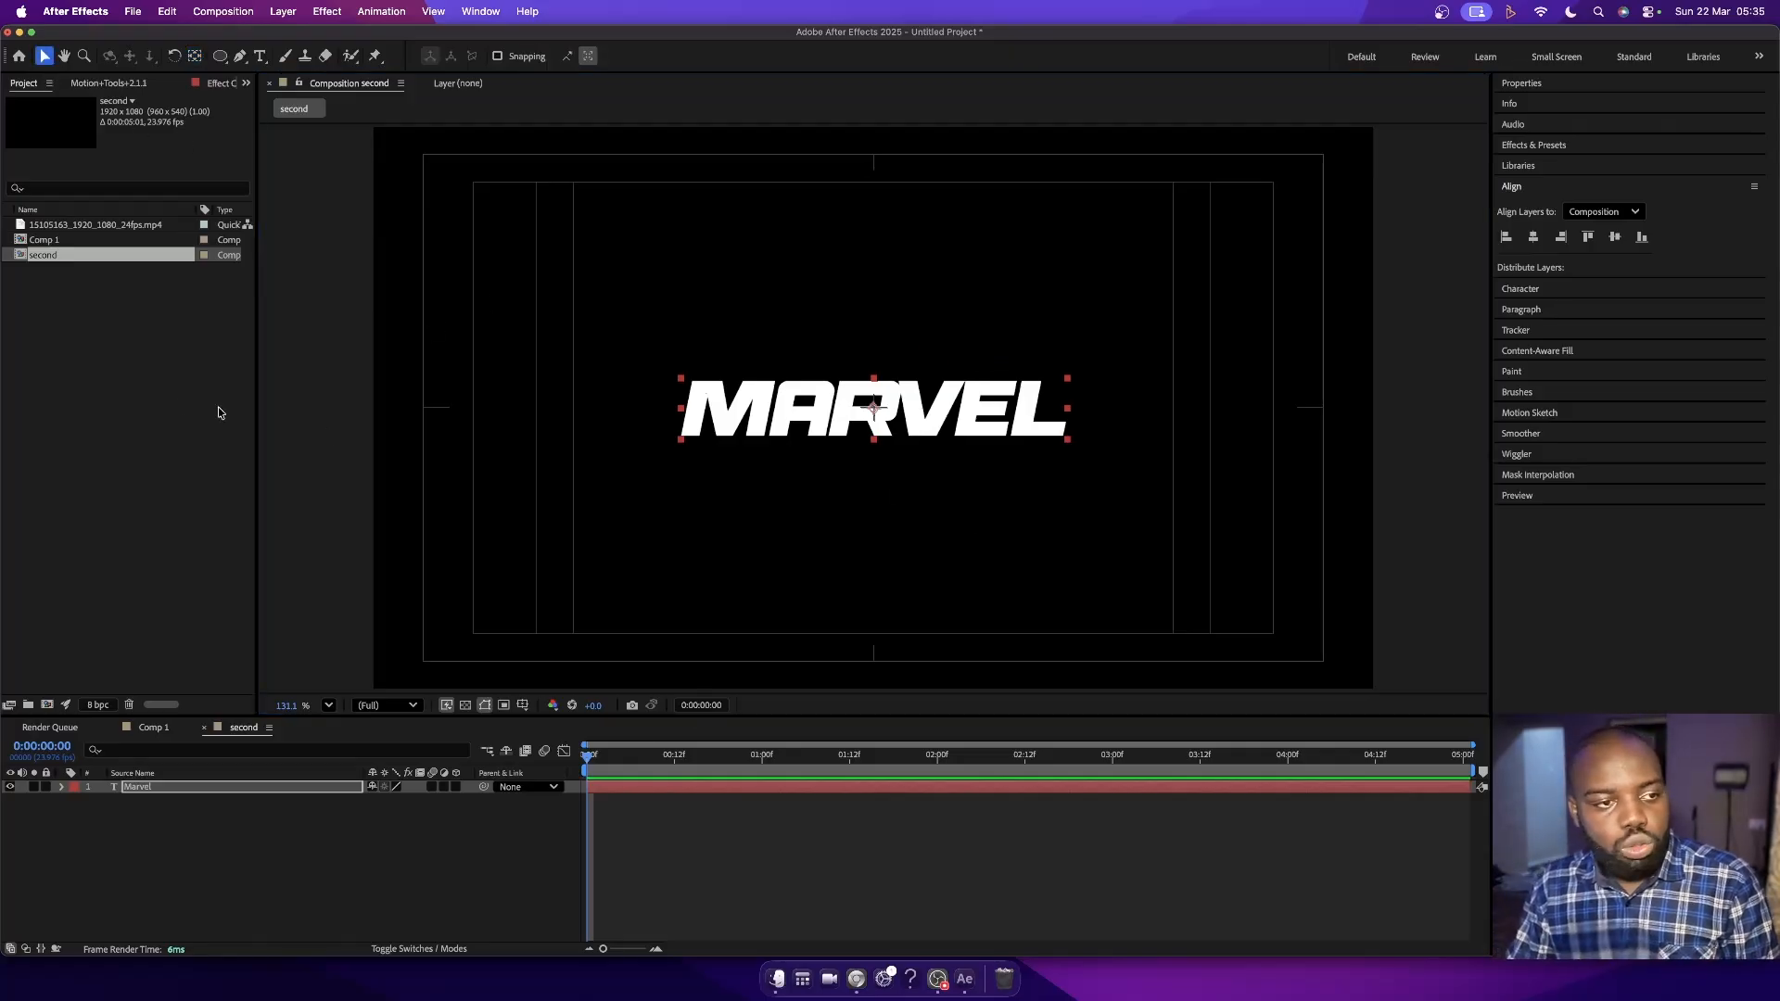
pyautogui.click(153, 402)
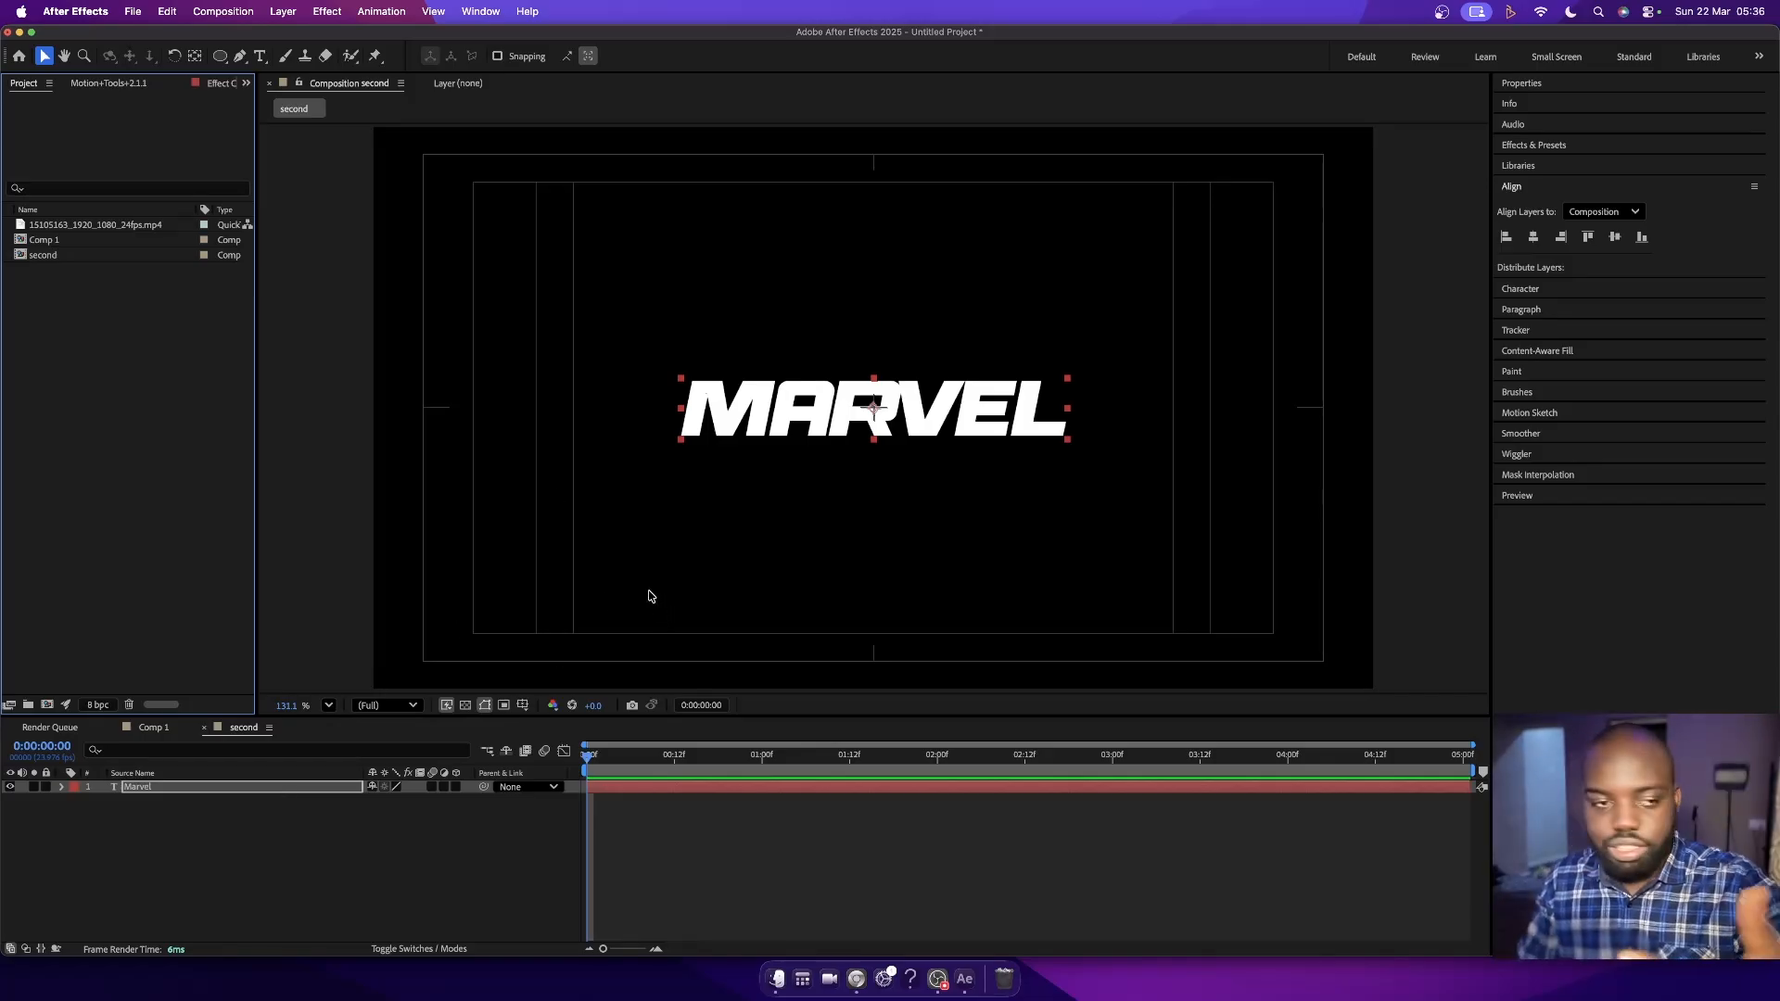
pyautogui.click(99, 229)
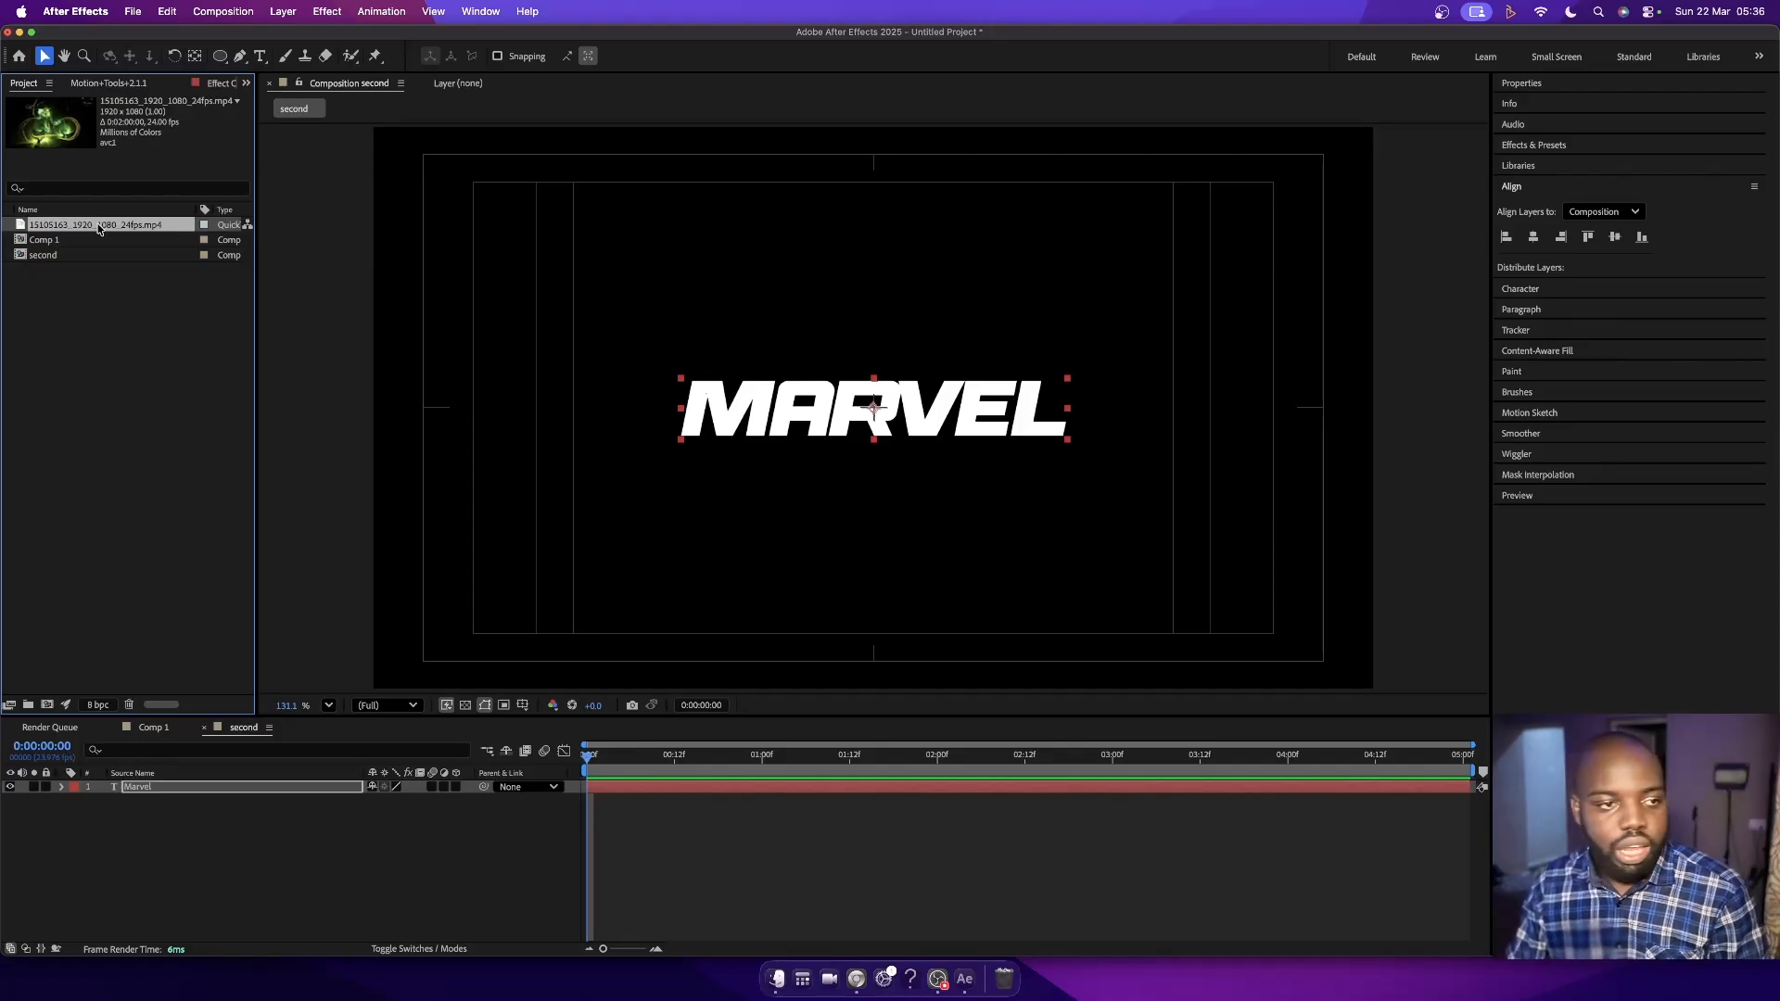
pyautogui.moveTo(99, 229); pyautogui.dragTo(179, 791)
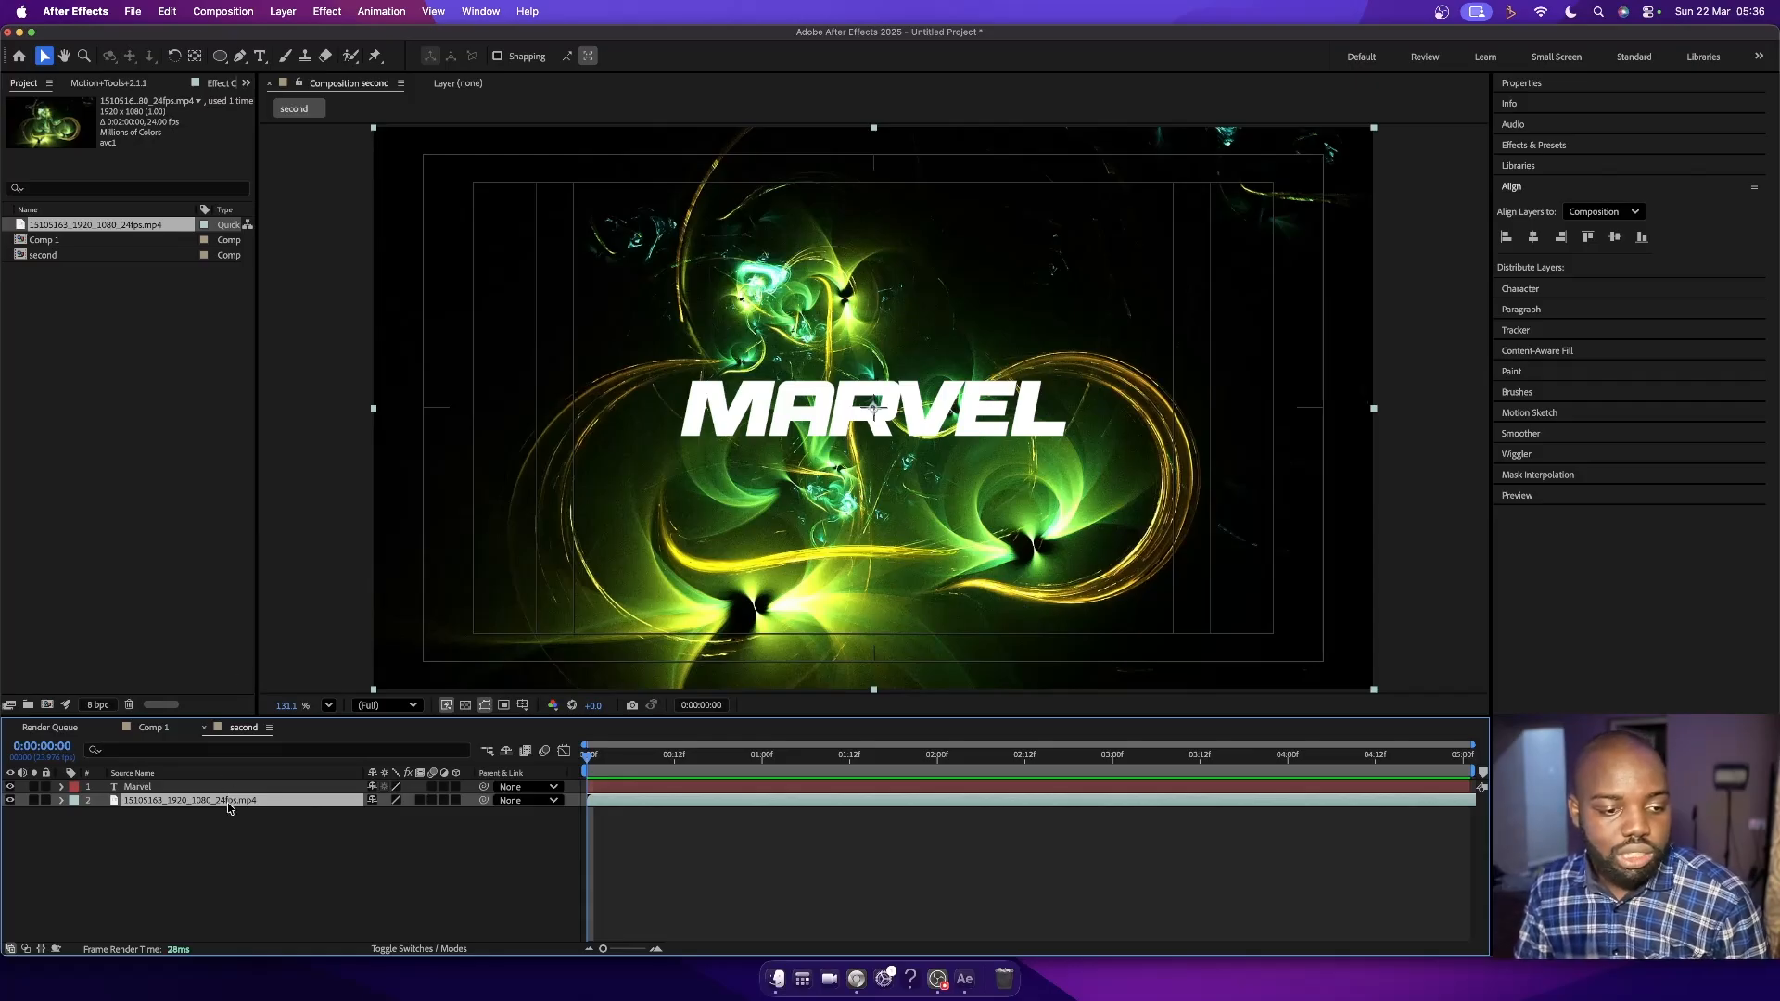
pyautogui.moveTo(229, 808); pyautogui.dragTo(231, 791)
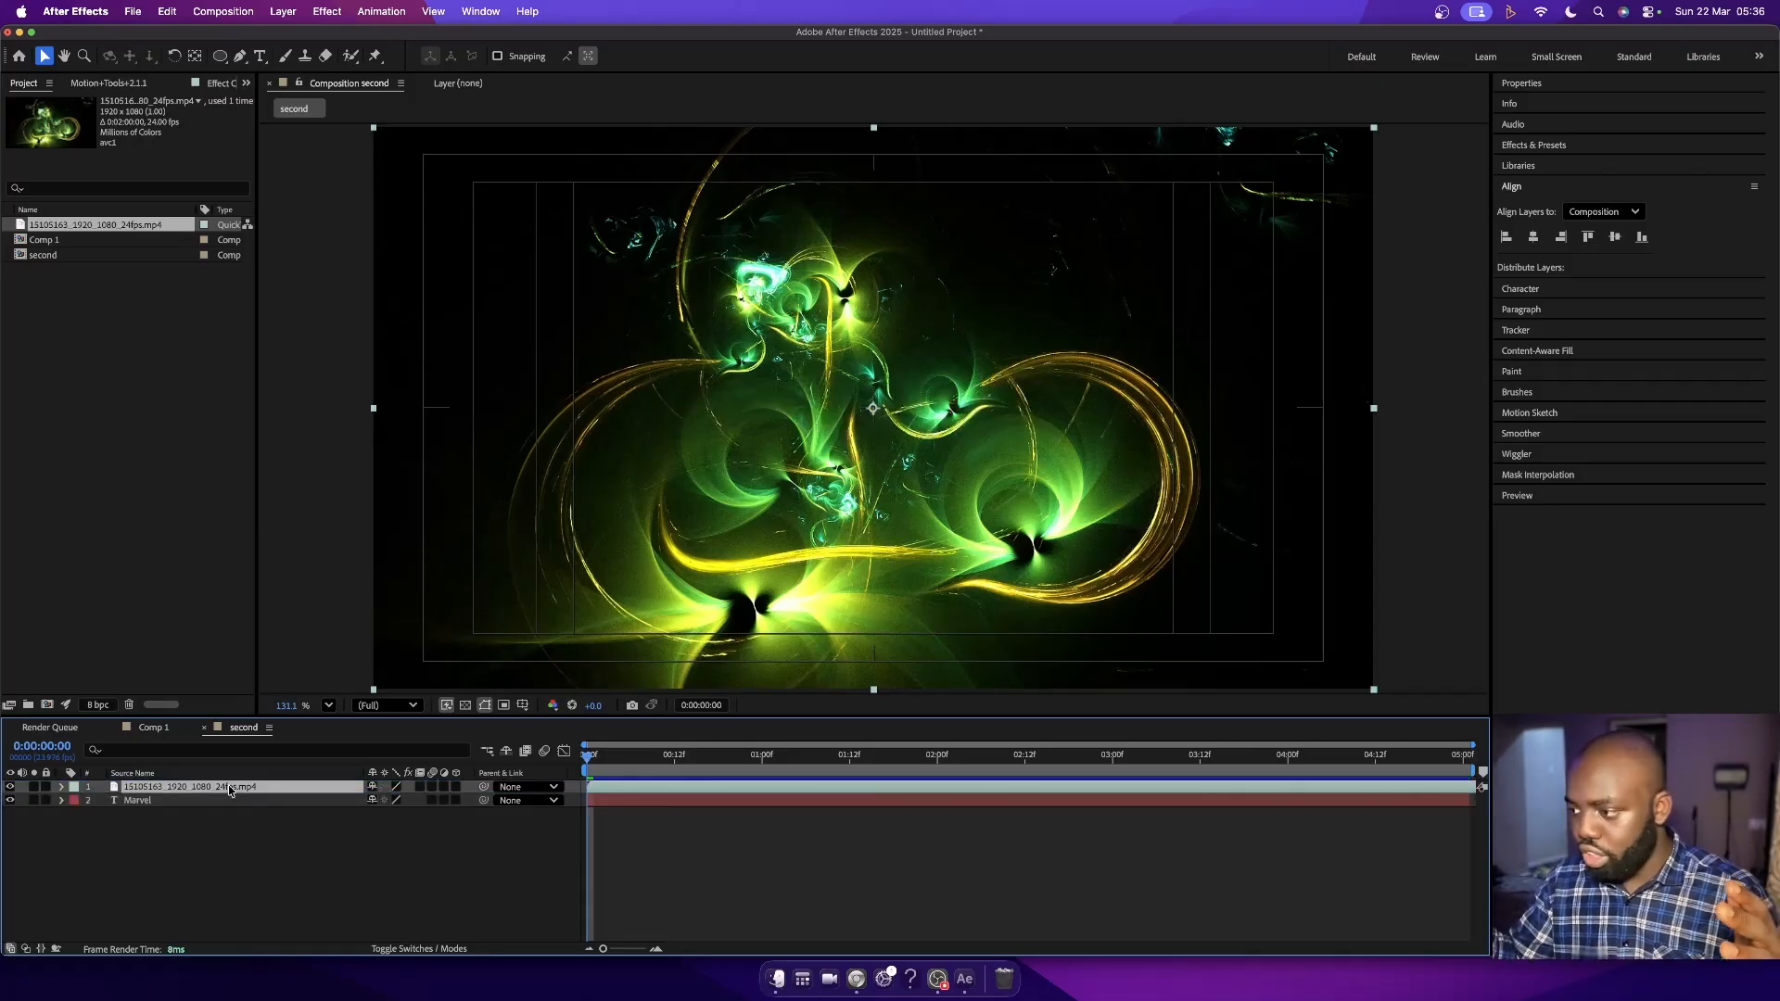
pyautogui.moveTo(233, 788); pyautogui.dragTo(223, 818)
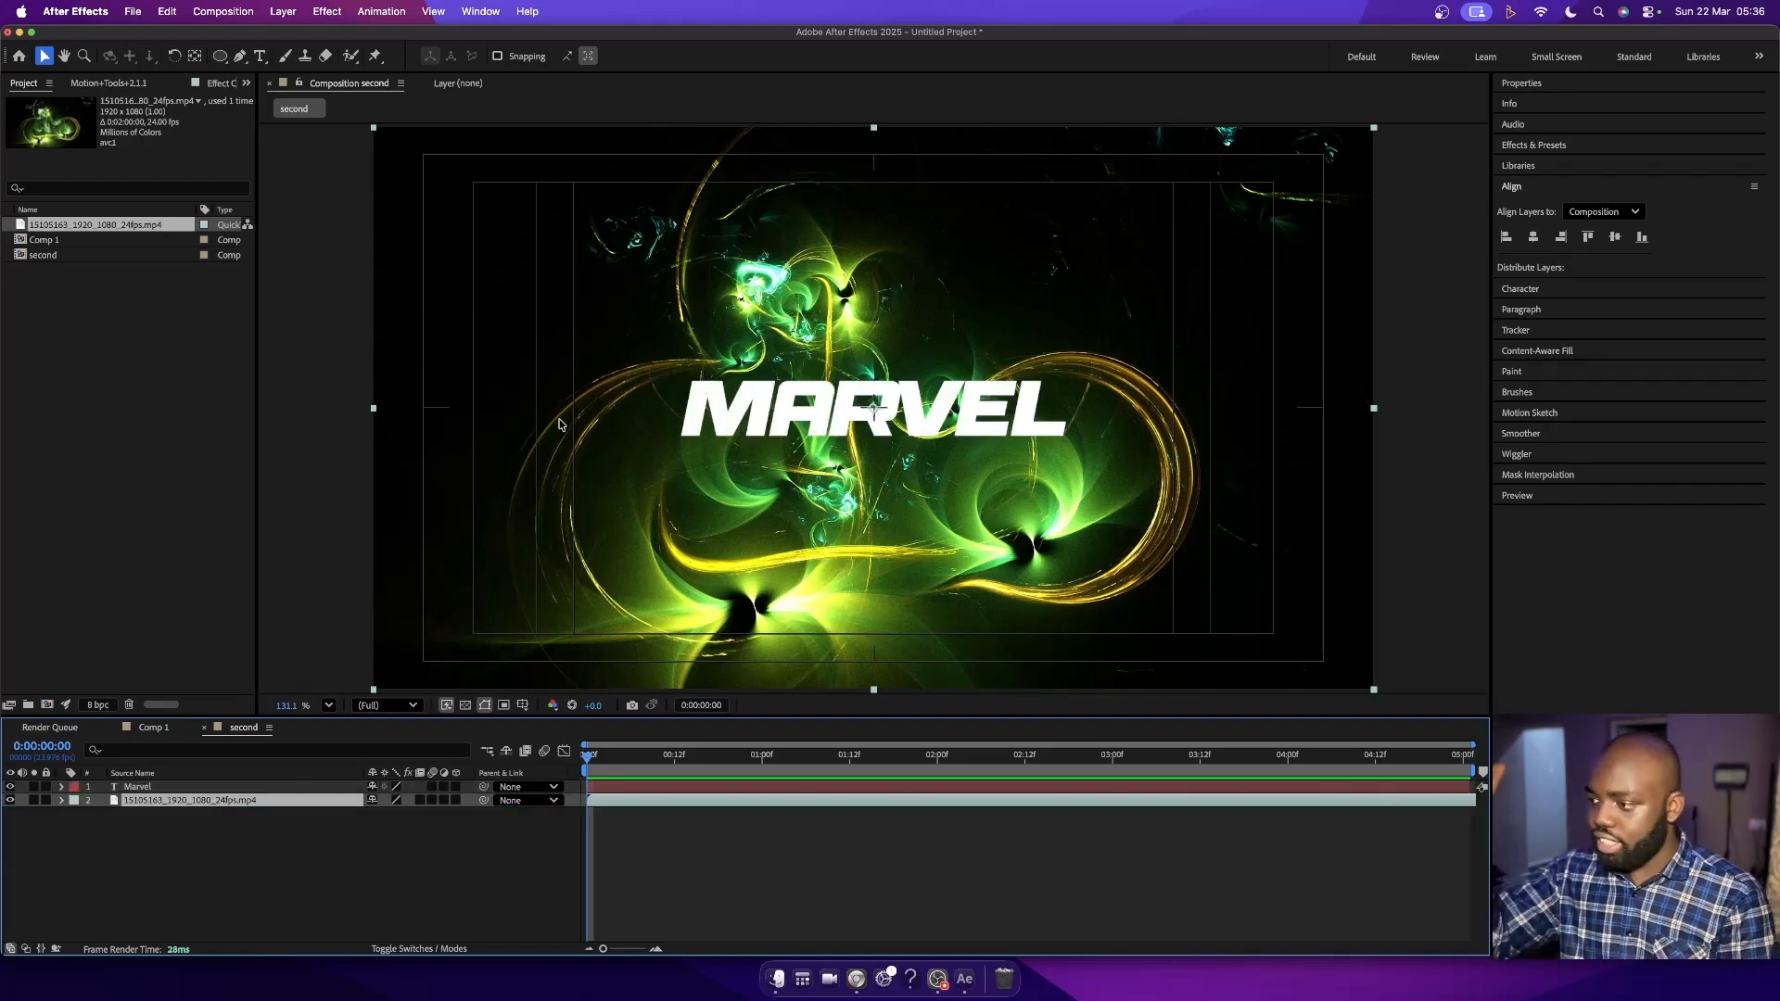
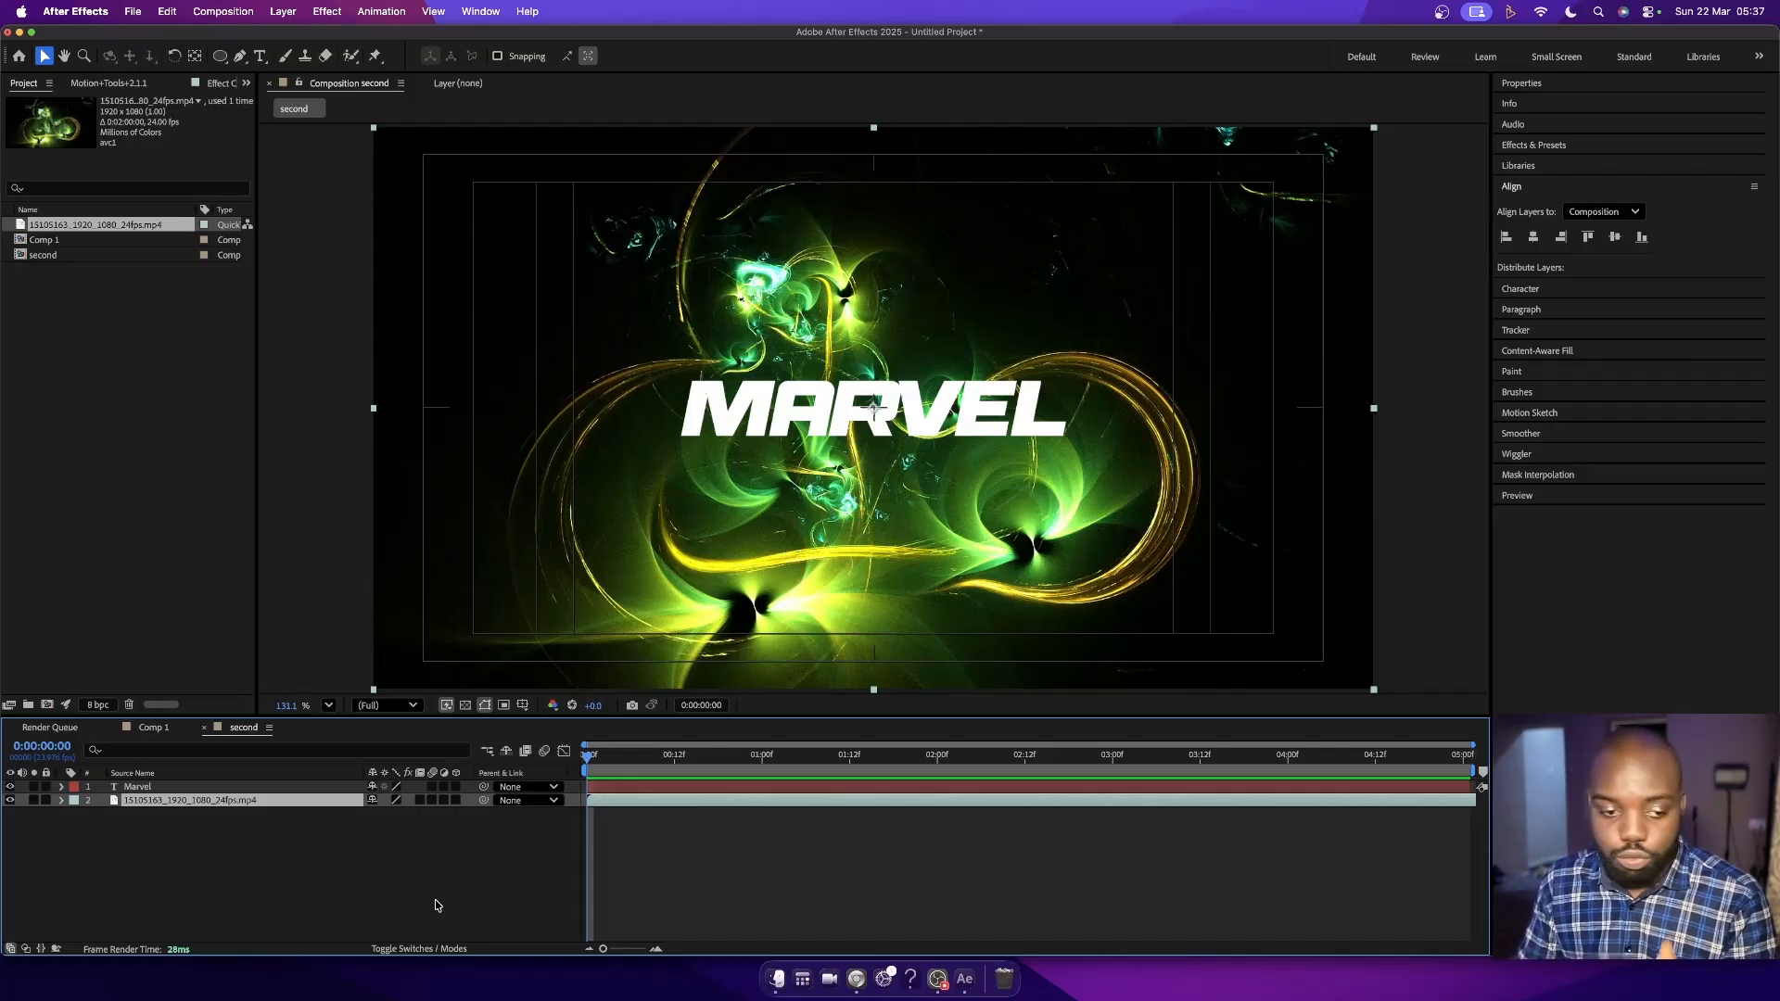
# - Show full-width blending mode and track matte settings for the layers, and set the footage layer's track matte to the Marvel layer
pyautogui.click(431, 951)
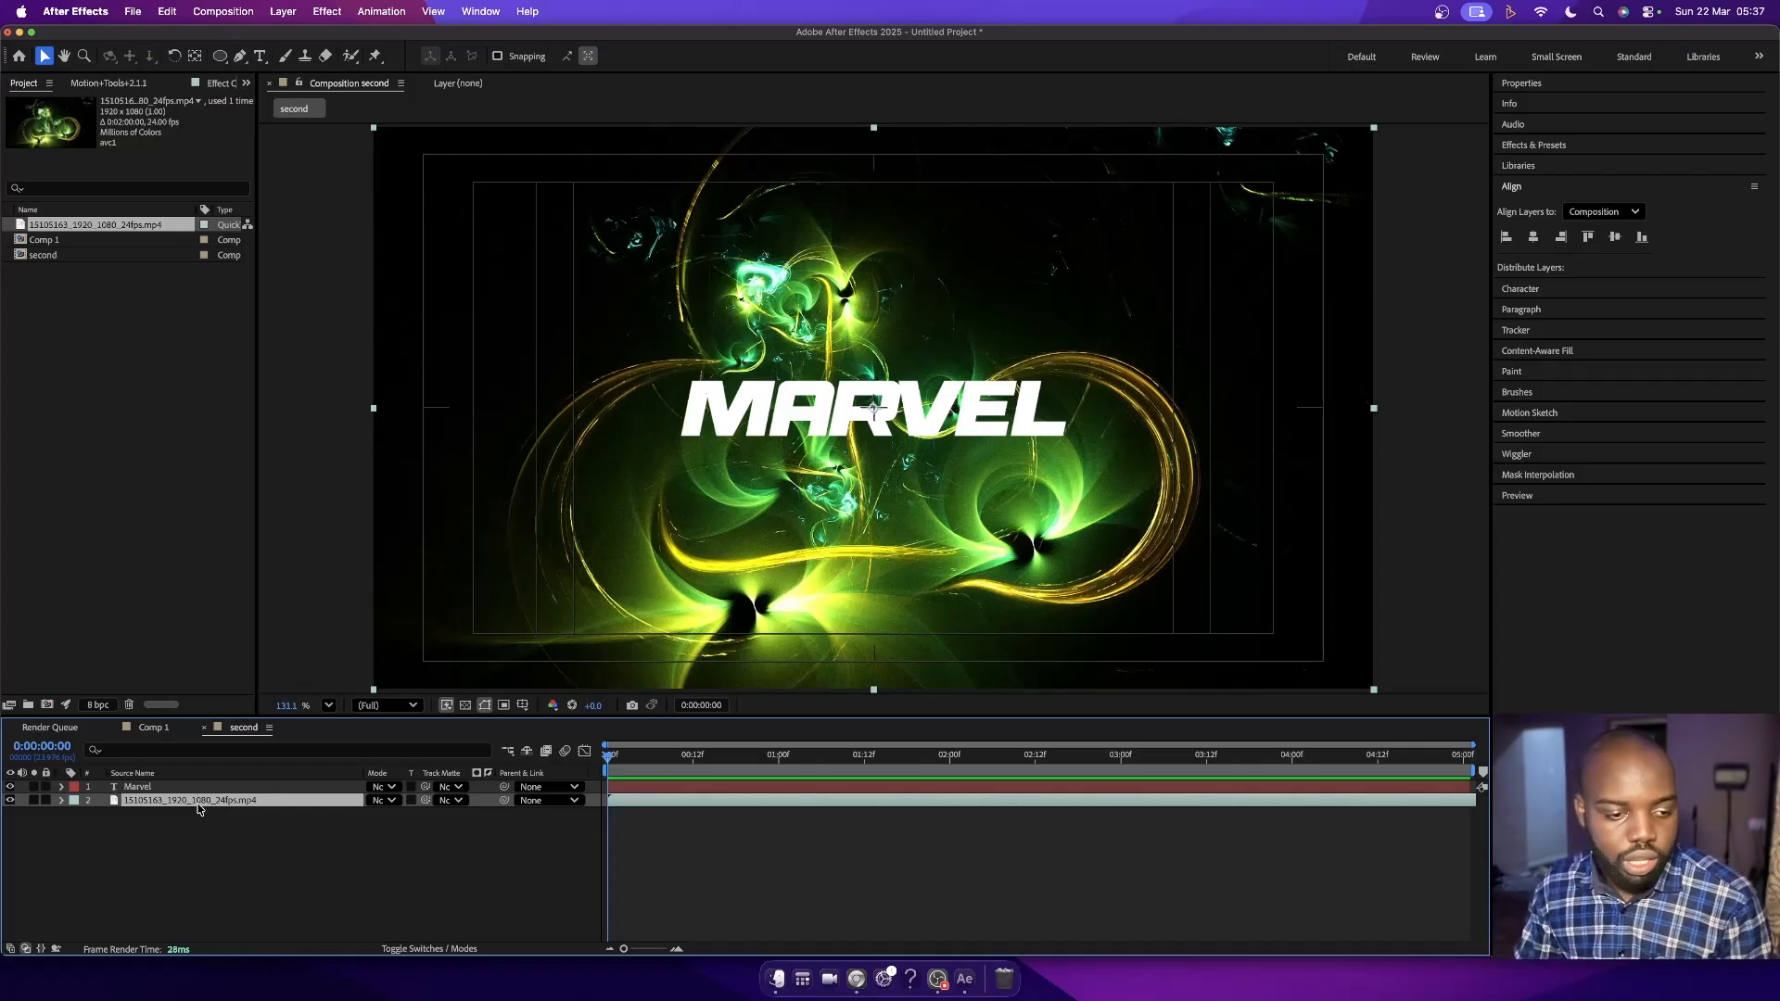
pyautogui.click(451, 801)
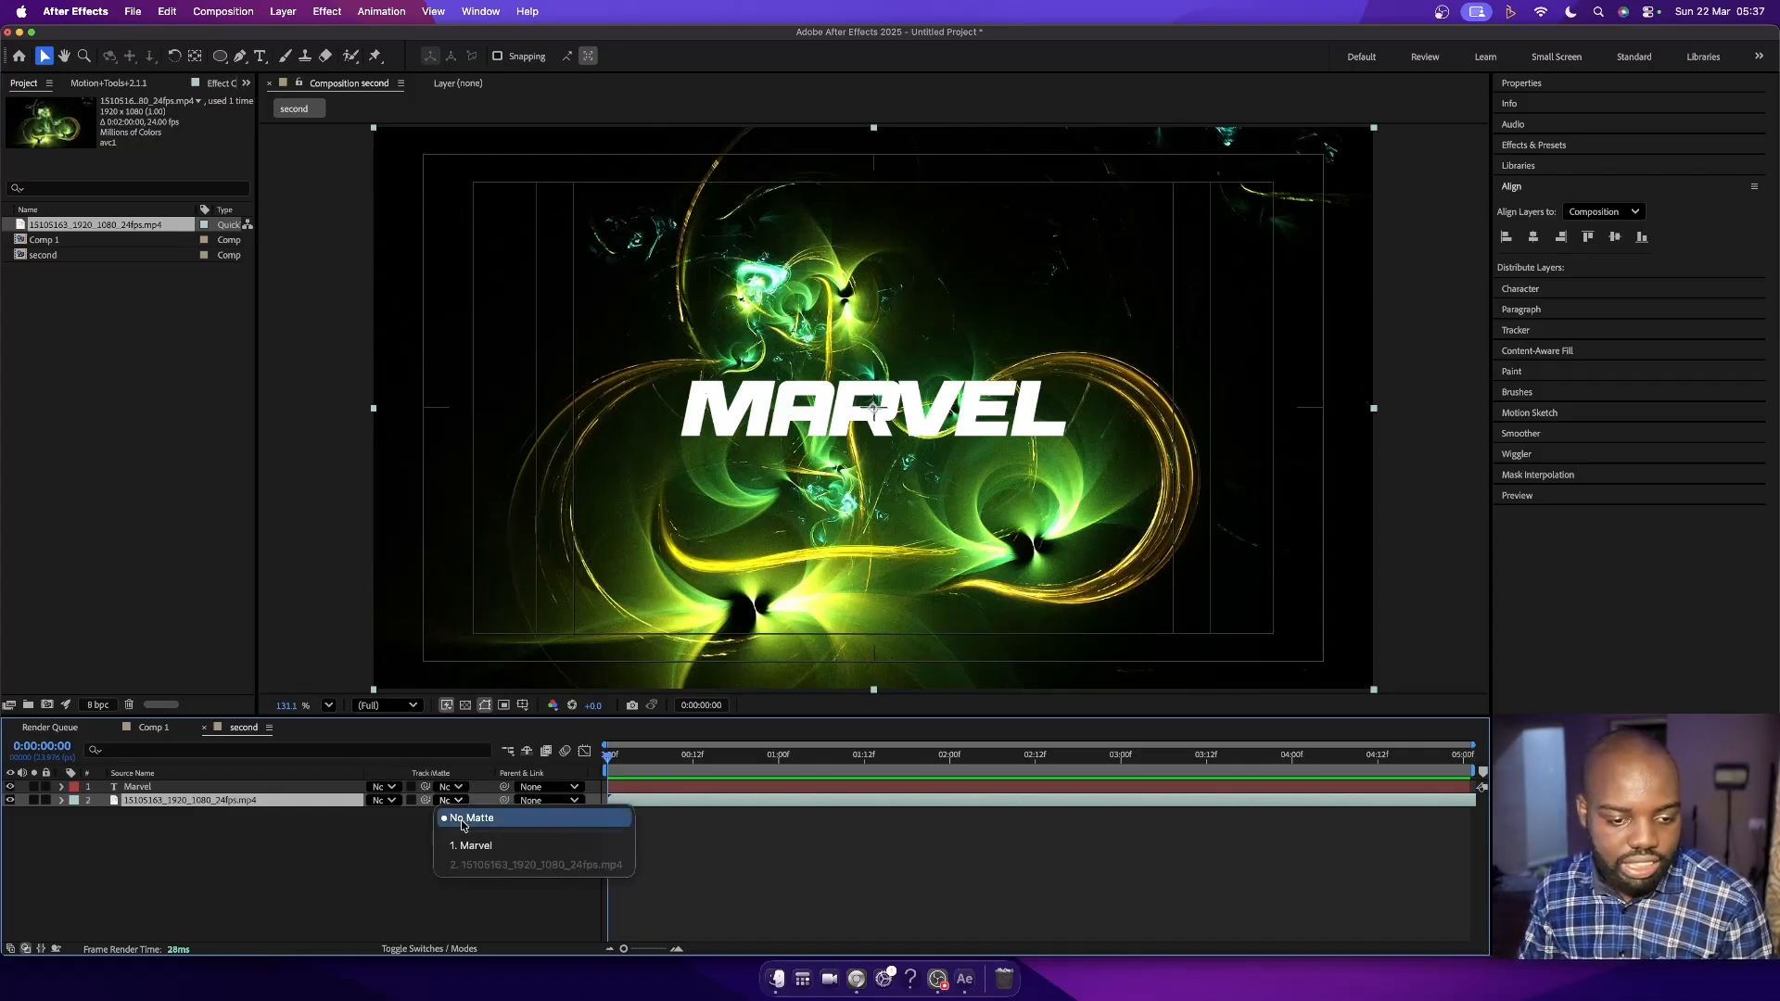
pyautogui.click(399, 824)
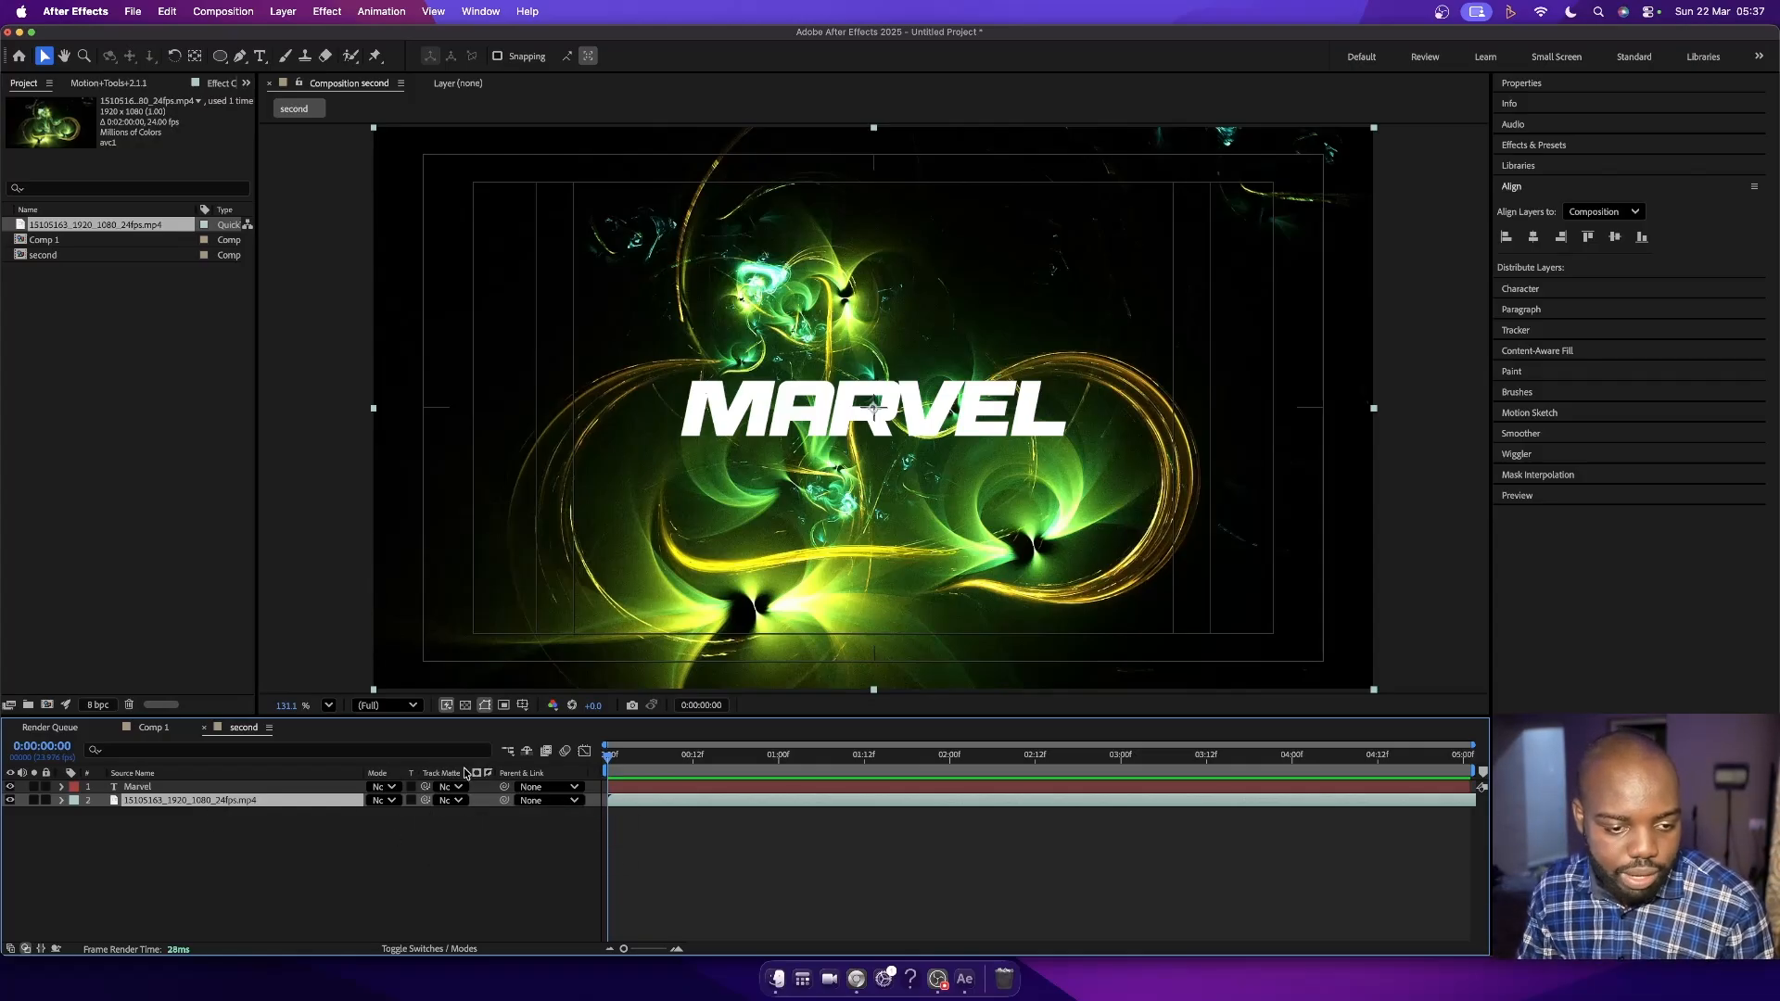
pyautogui.moveTo(495, 773); pyautogui.dragTo(542, 773)
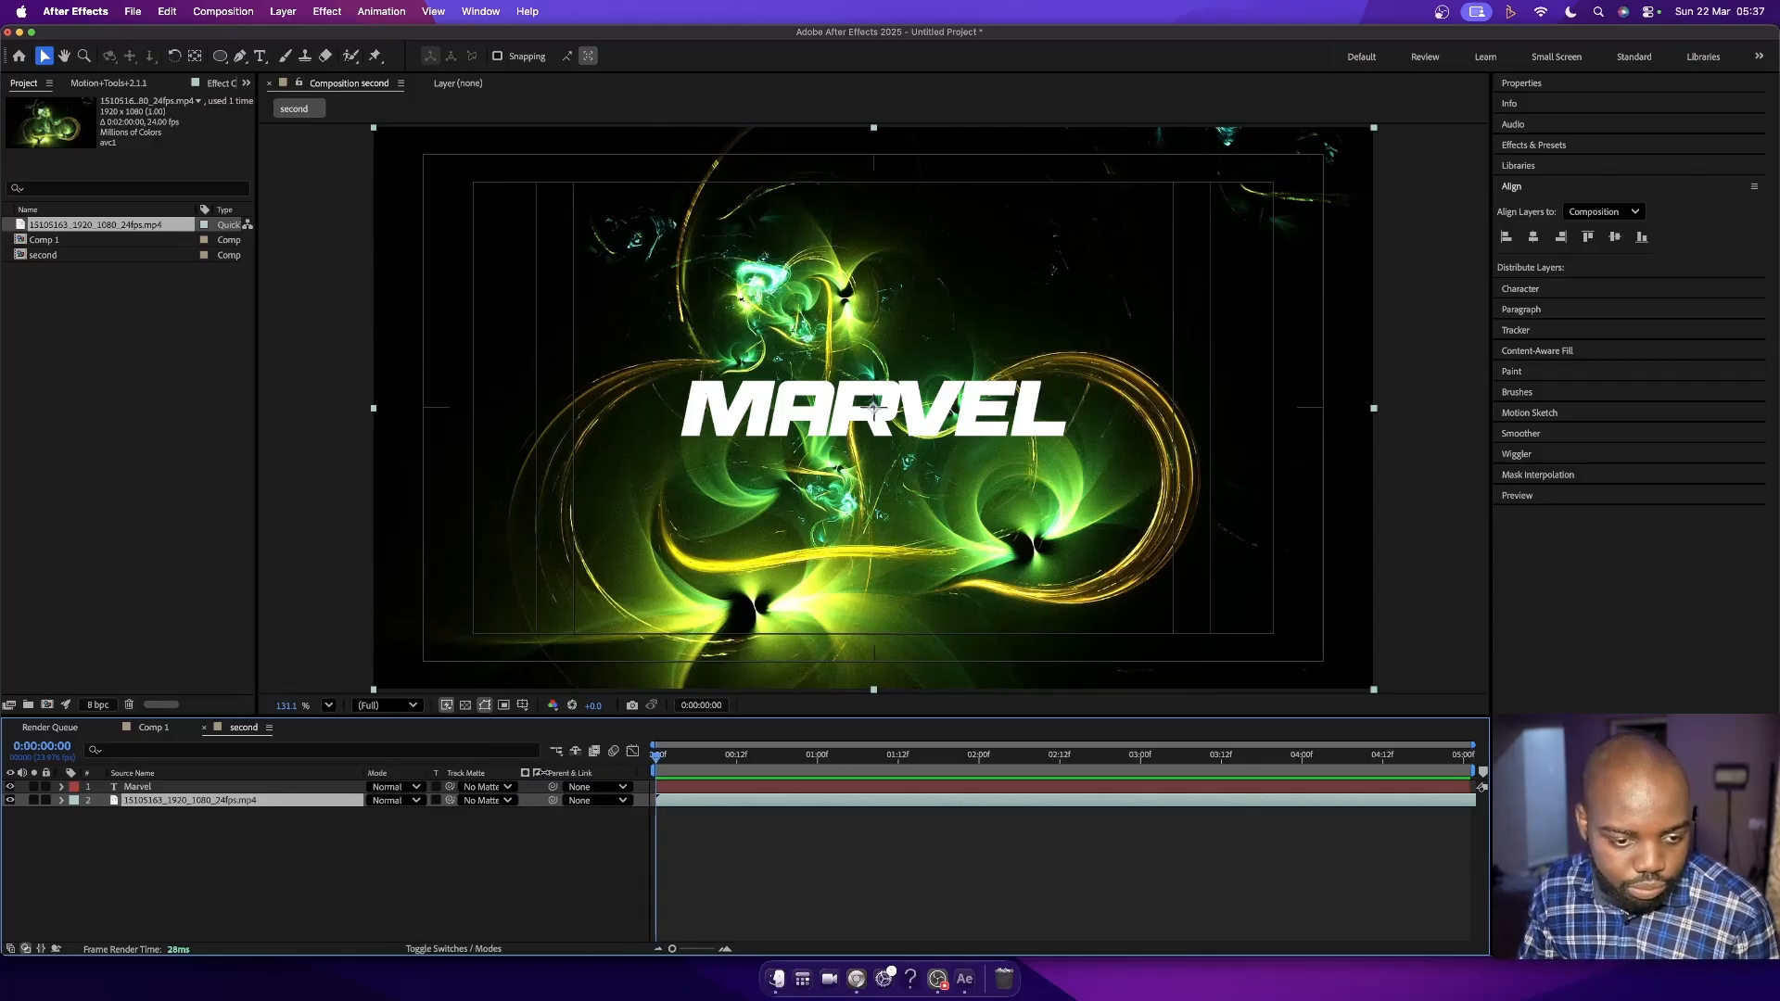
pyautogui.click(476, 803)
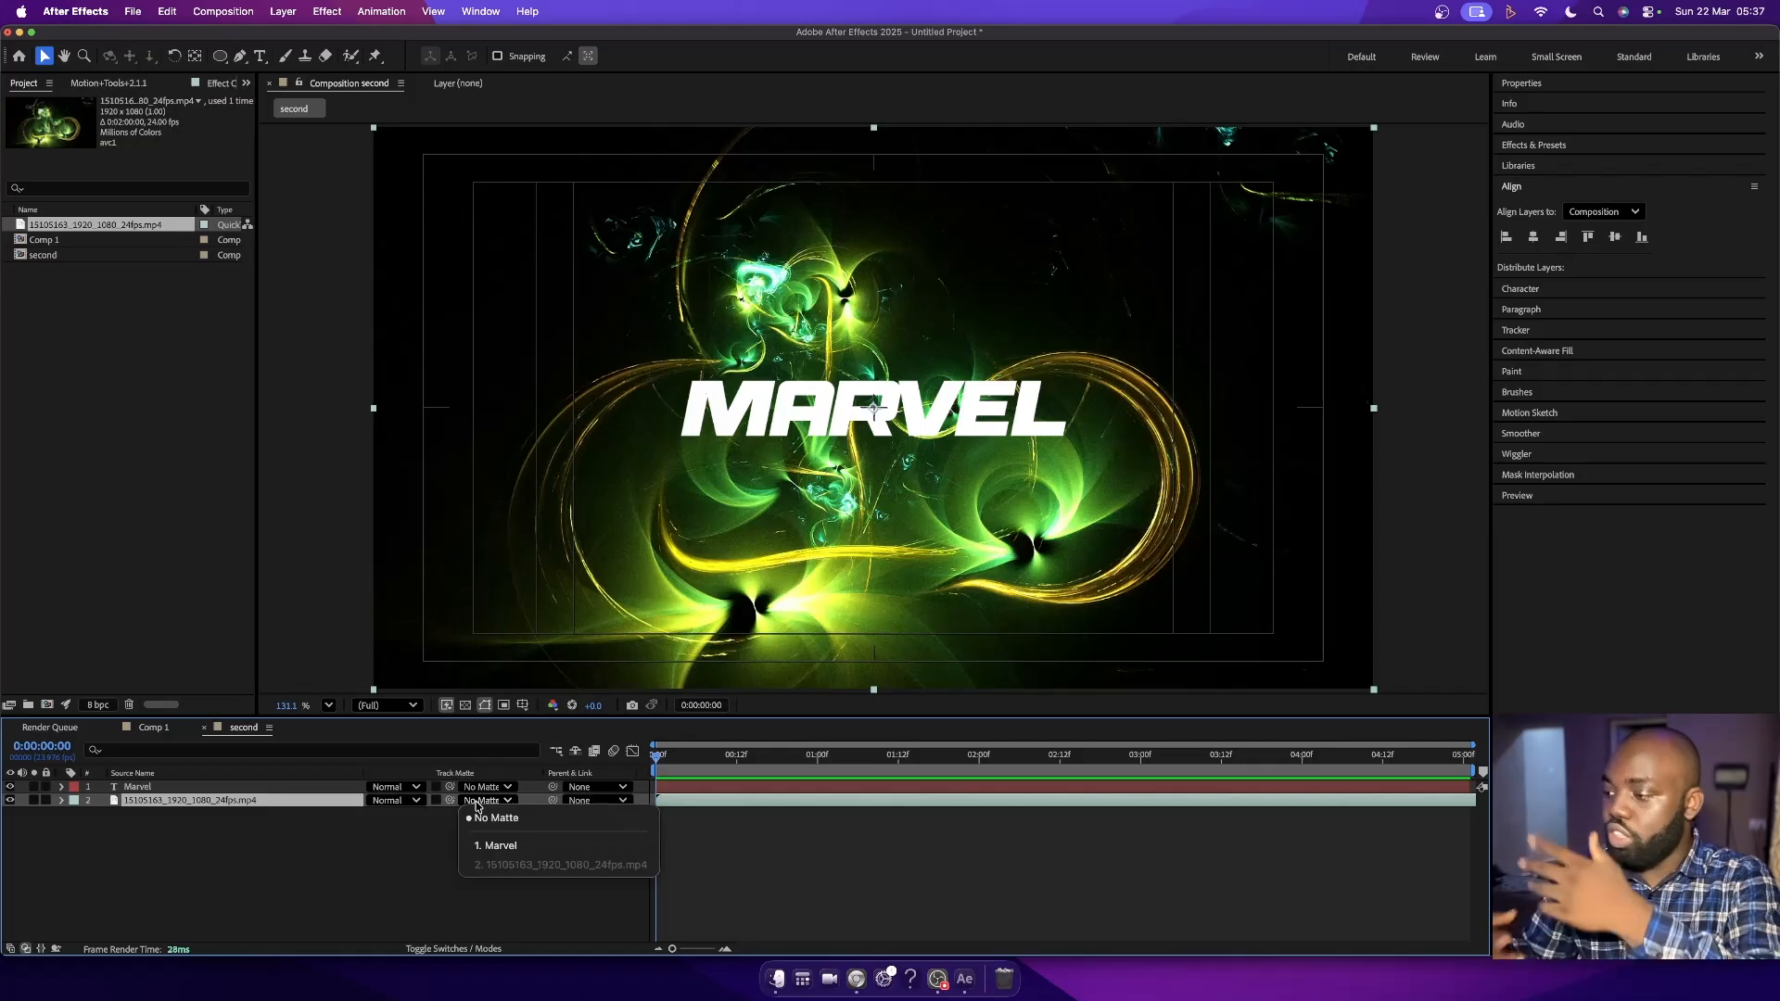
pyautogui.click(491, 848)
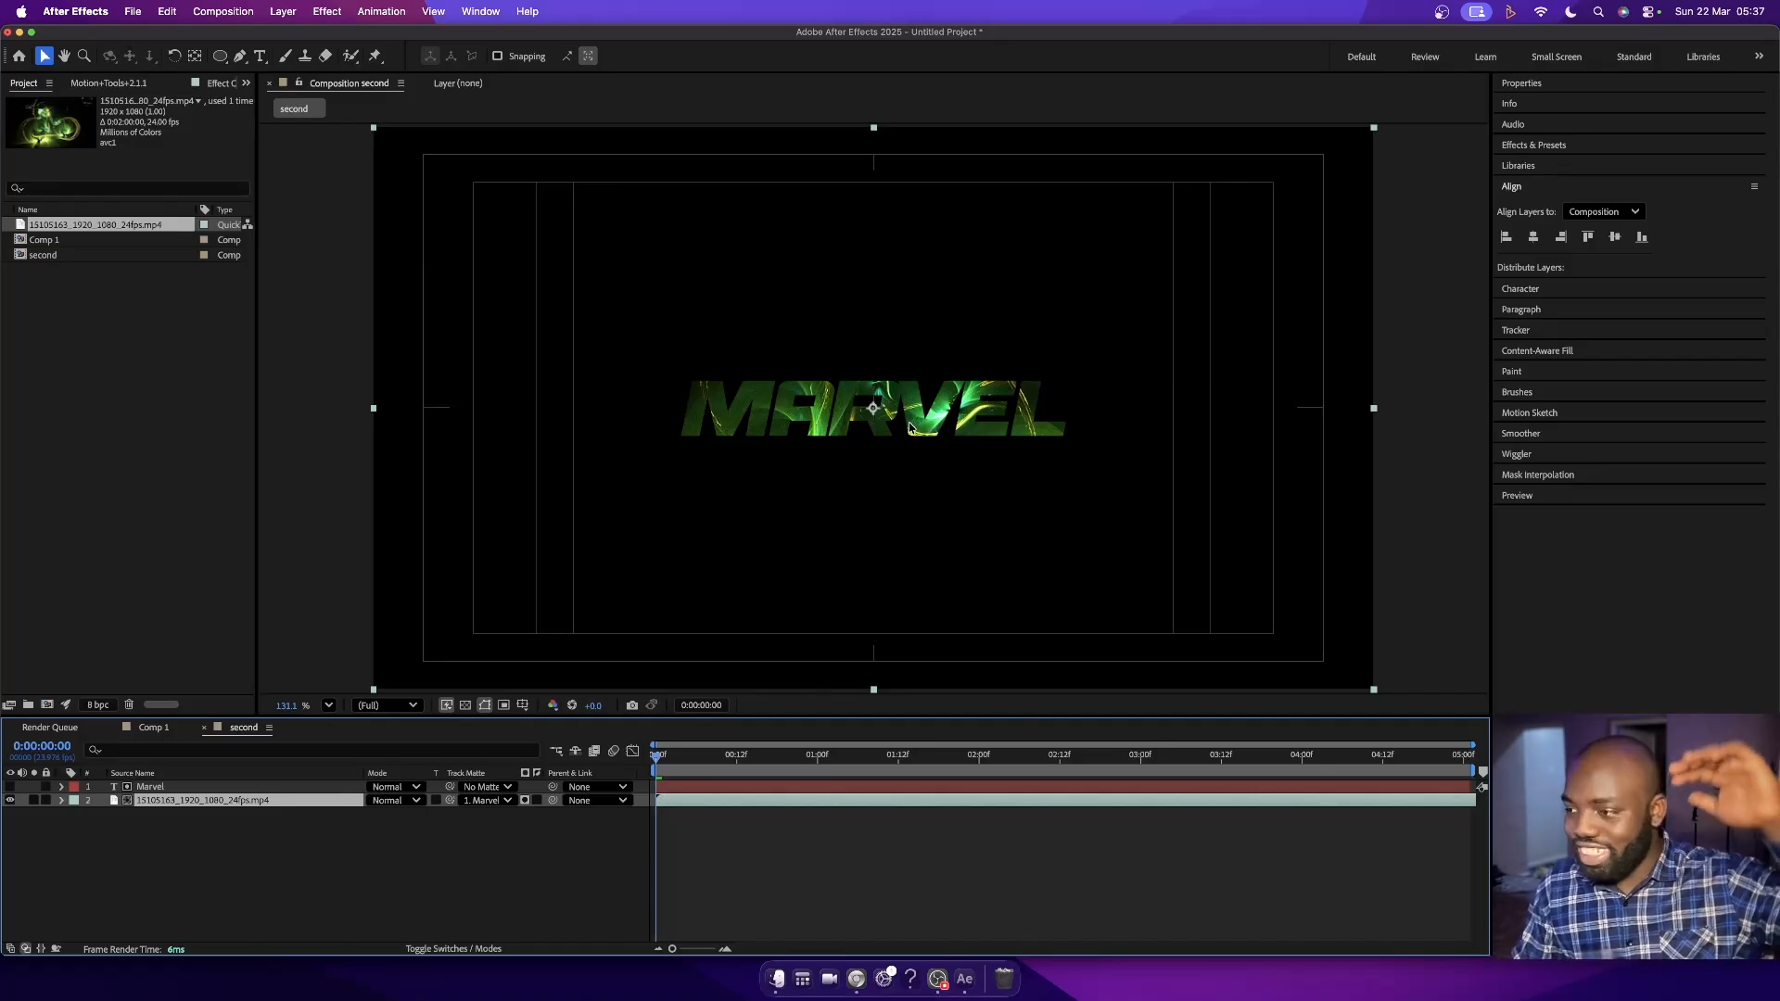
# - Scale the footage layer to 59% and shift it upward so its brighter areas fill the Marvel lettering
pyautogui.scroll(1, 909, 428)
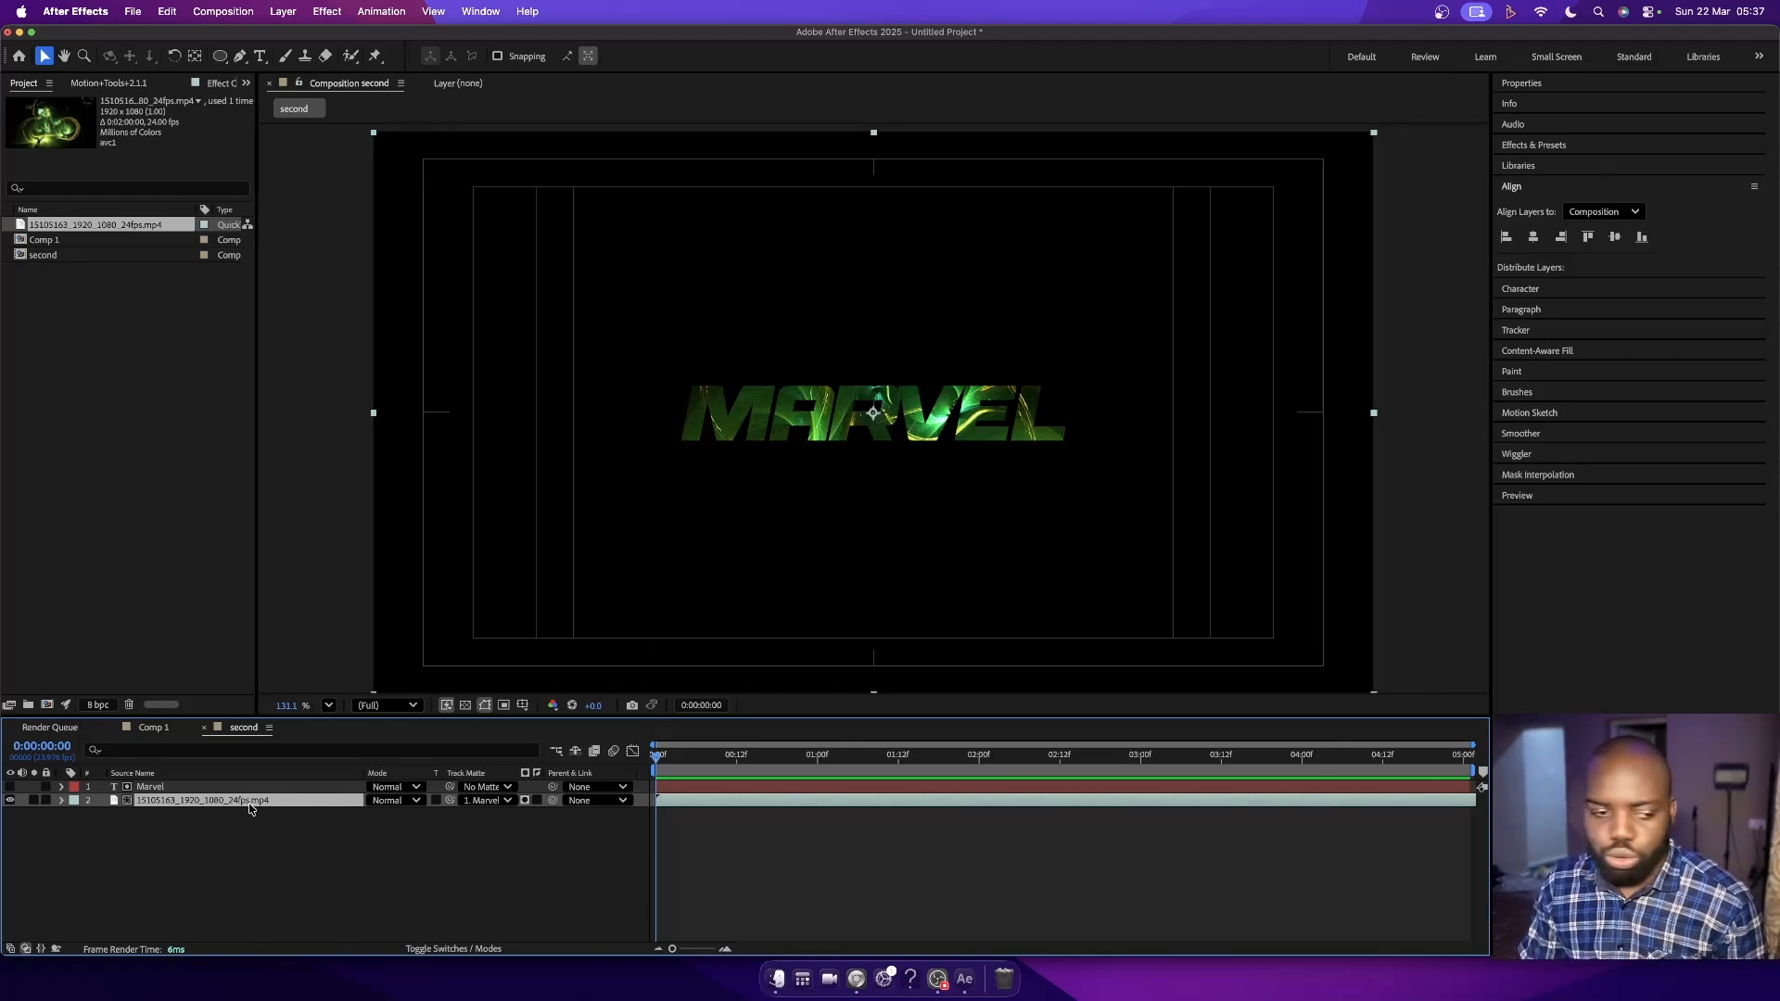
pyautogui.press('s')
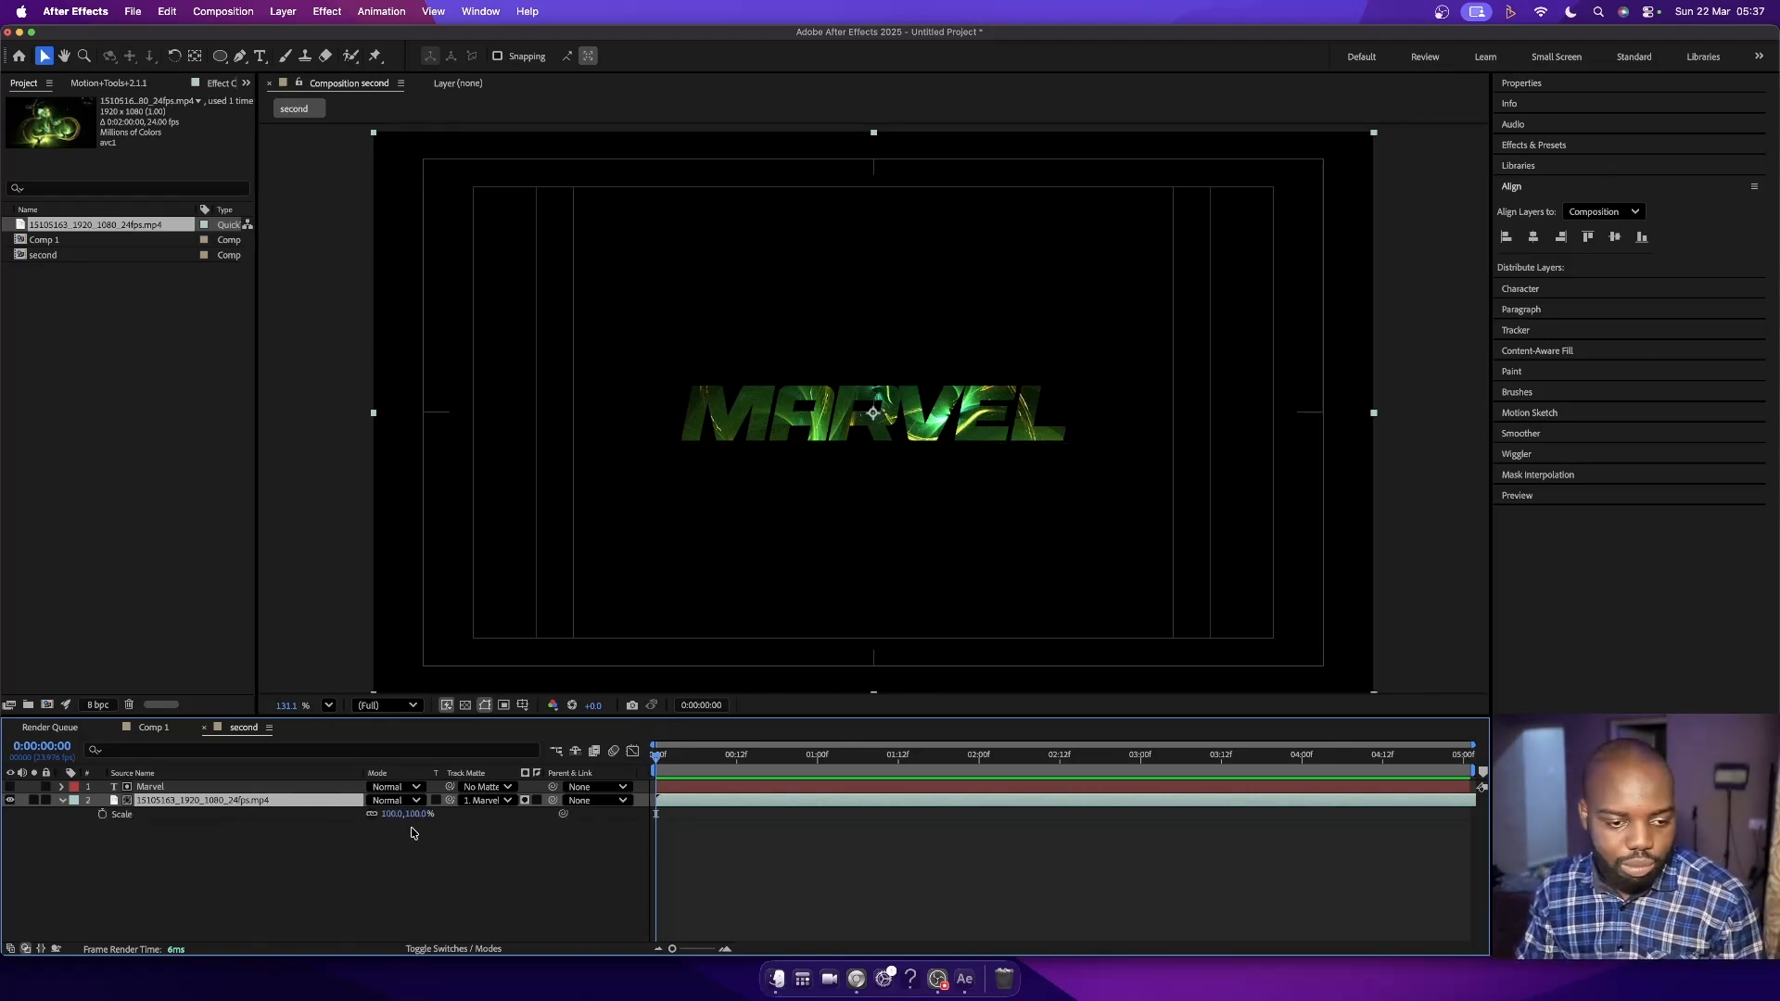
pyautogui.moveTo(422, 814)
pyautogui.mouseDown()
pyautogui.moveTo(360, 815)
pyautogui.moveTo(390, 814)
pyautogui.mouseUp()
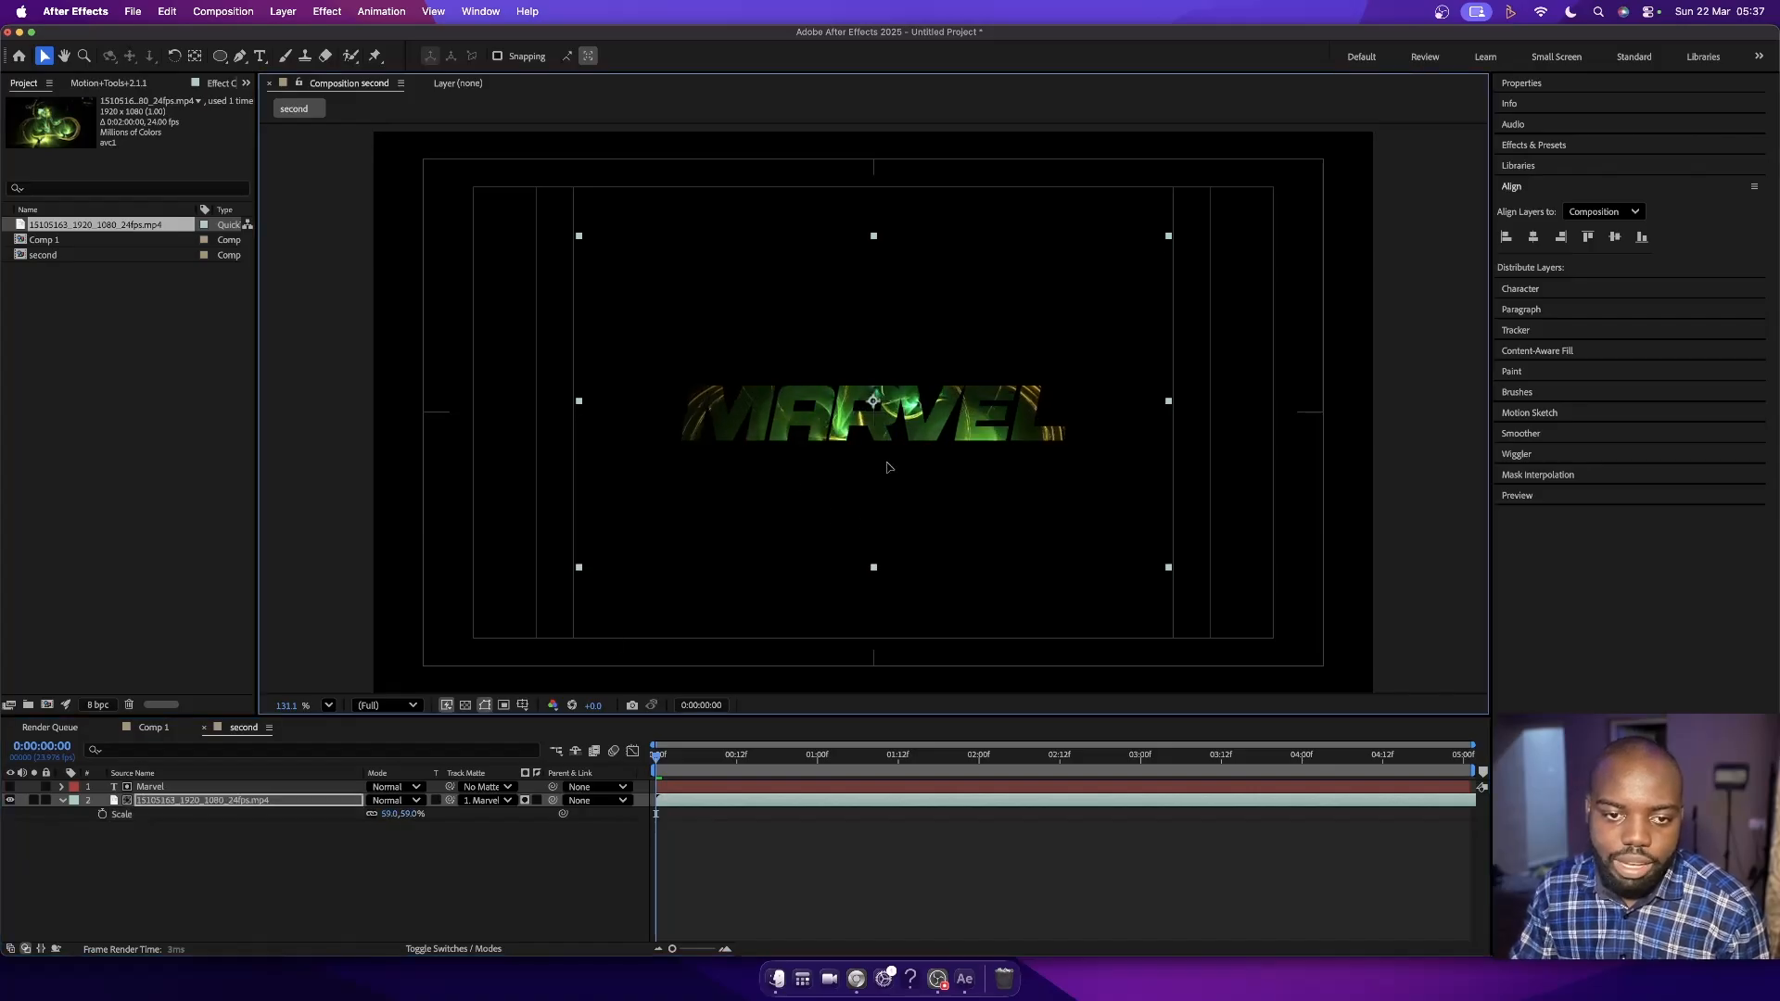
pyautogui.moveTo(887, 467); pyautogui.dragTo(894, 427)
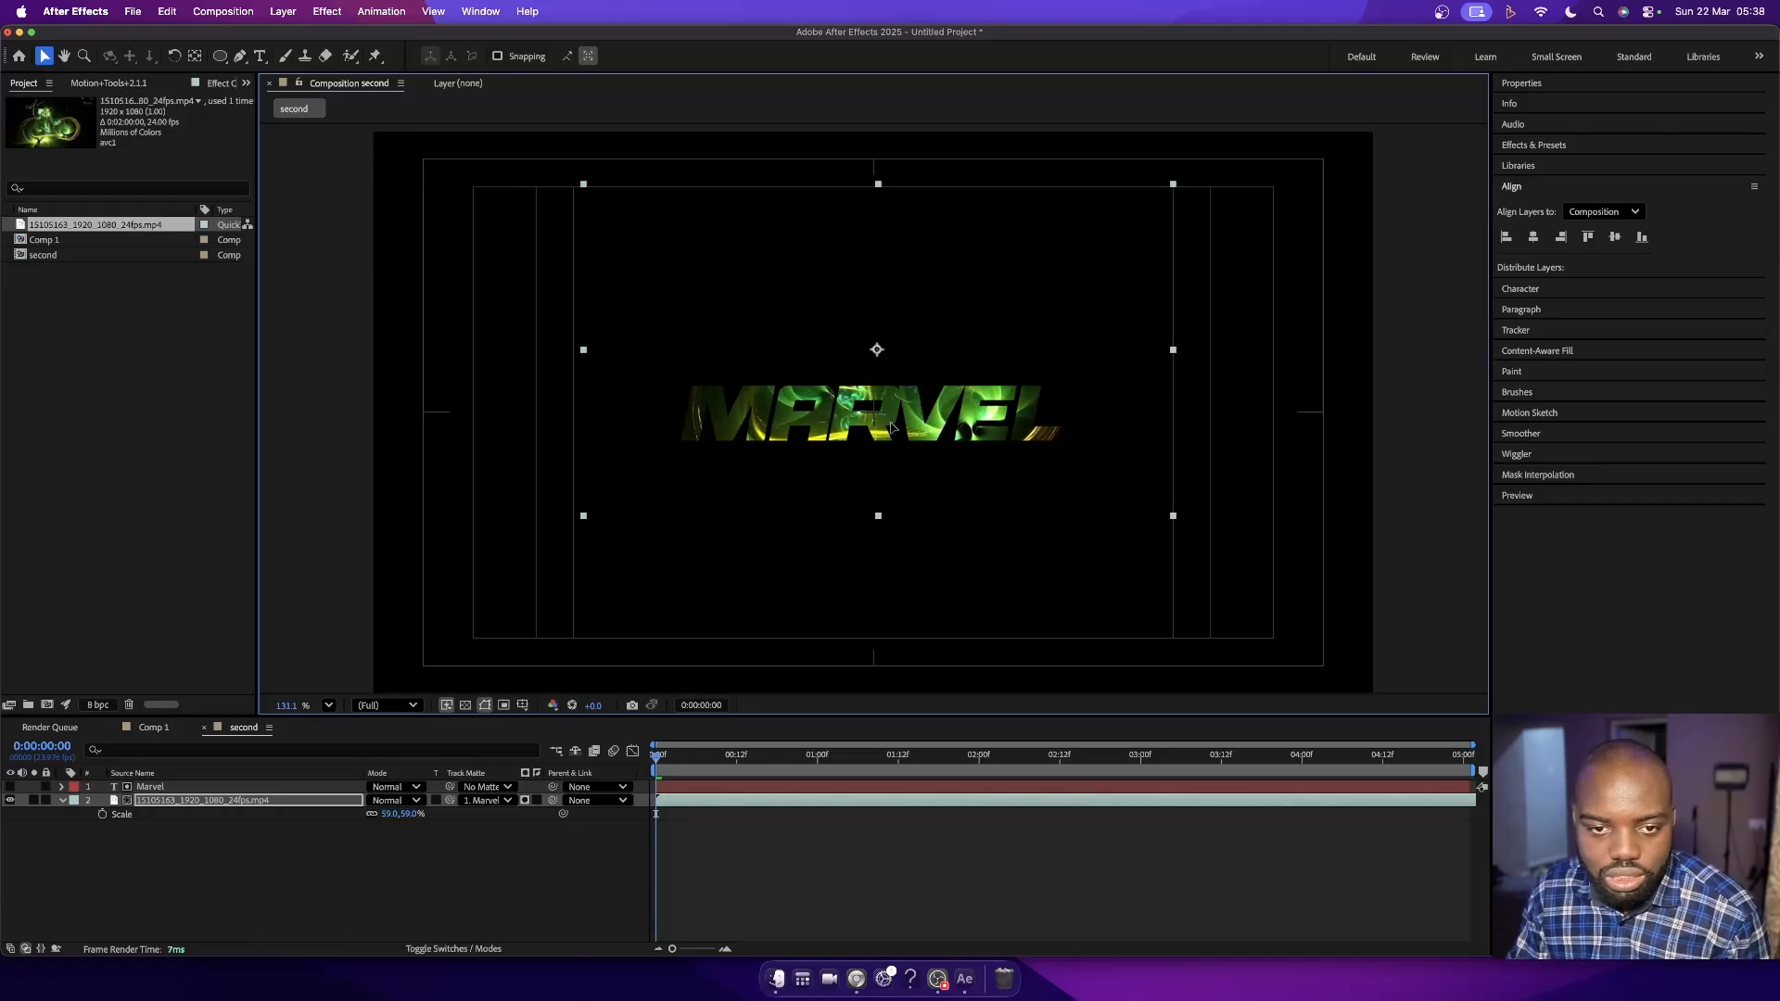
pyautogui.click(701, 578)
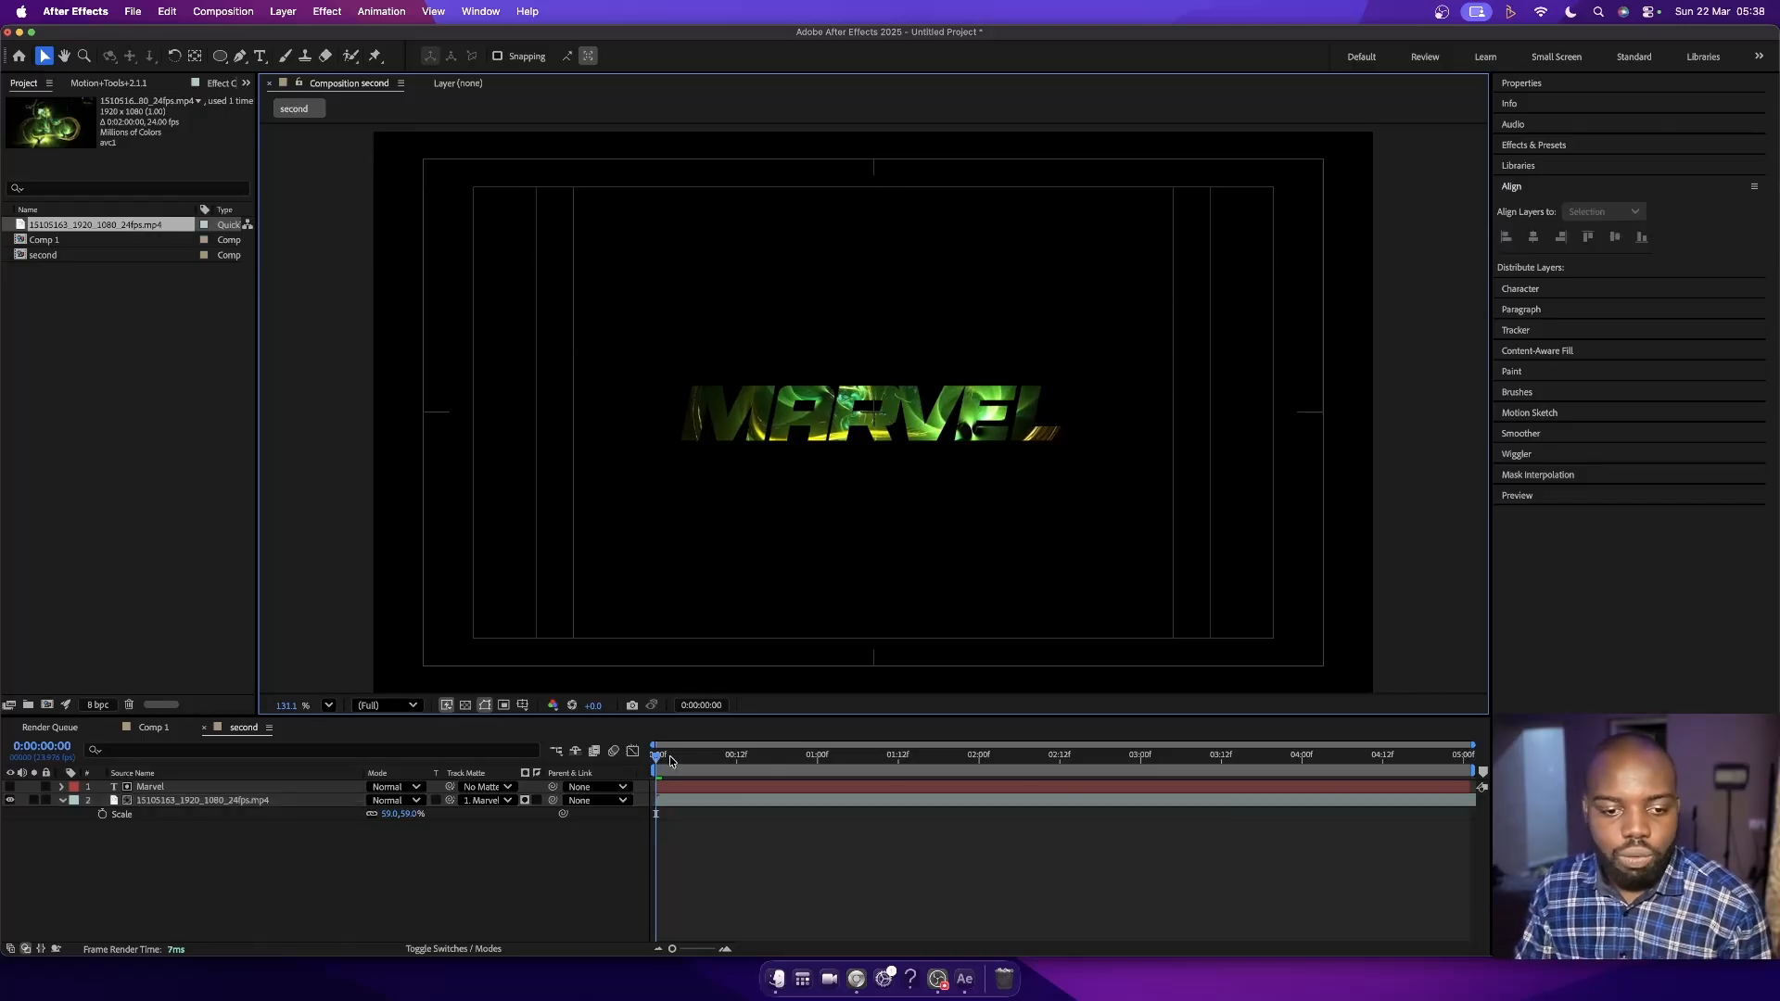
# - Preview the footage playing inside the Marvel text from the start, and hide the Title/Action Safe guides
pyautogui.click(615, 766)
pyautogui.press('space')
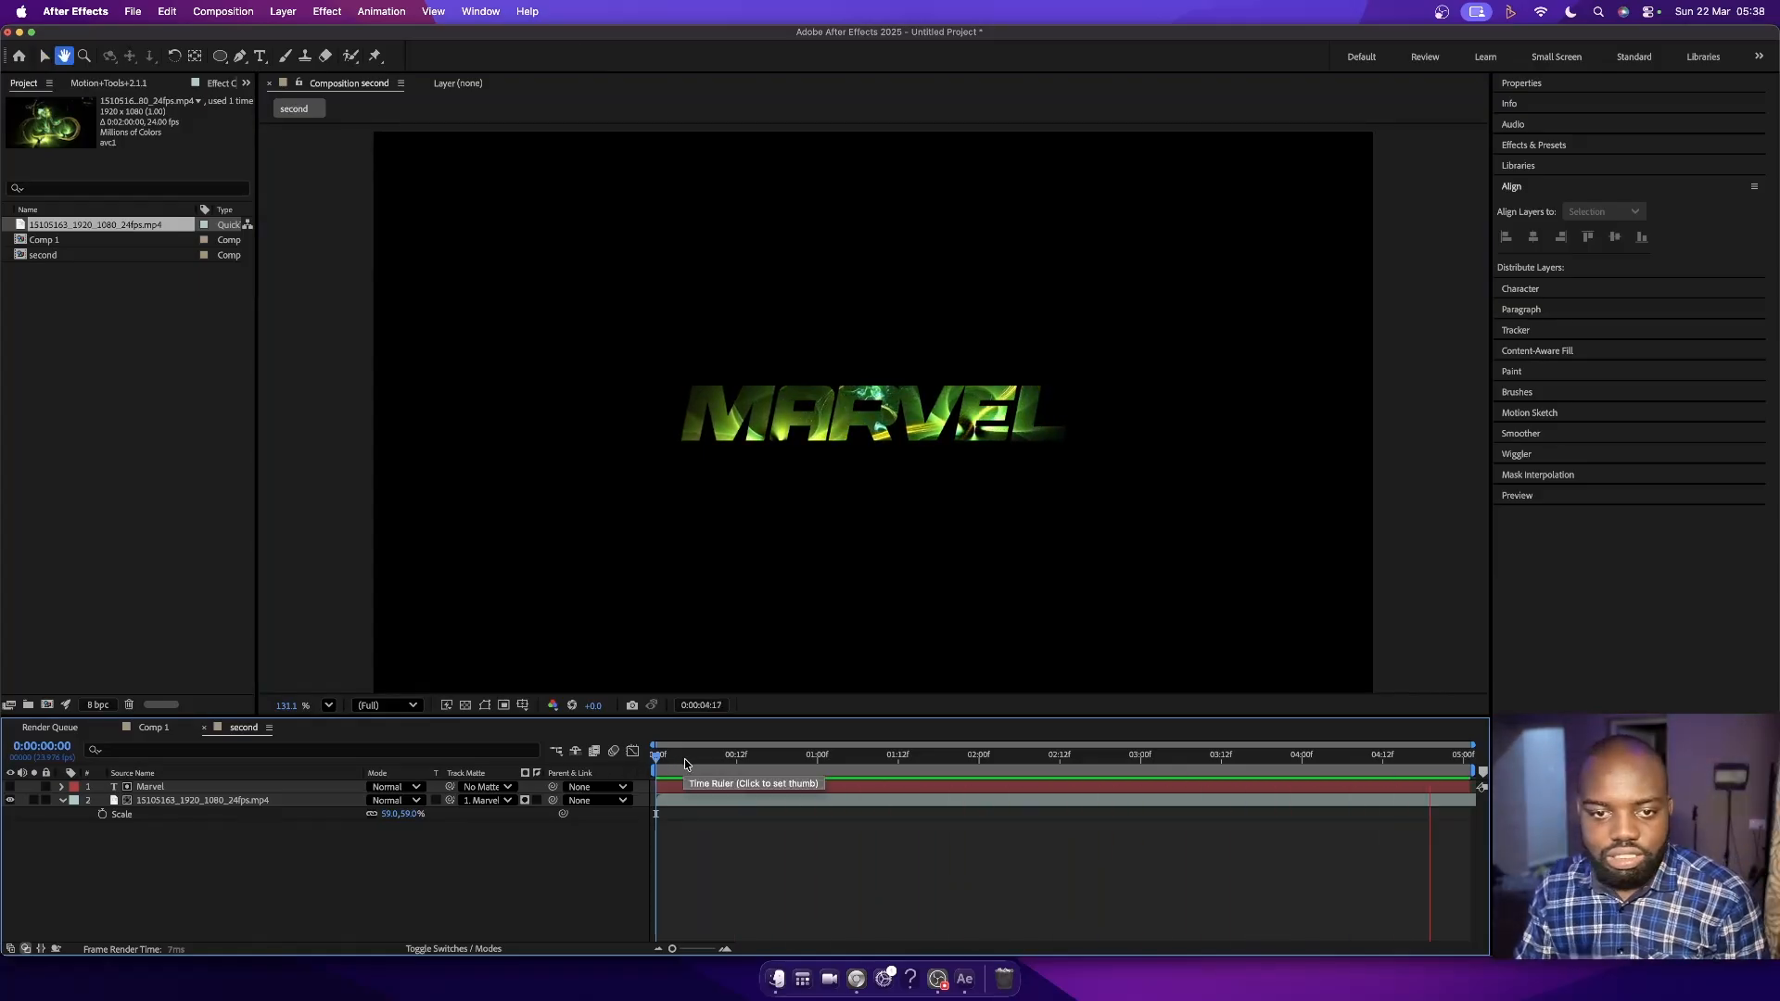
pyautogui.press('space')
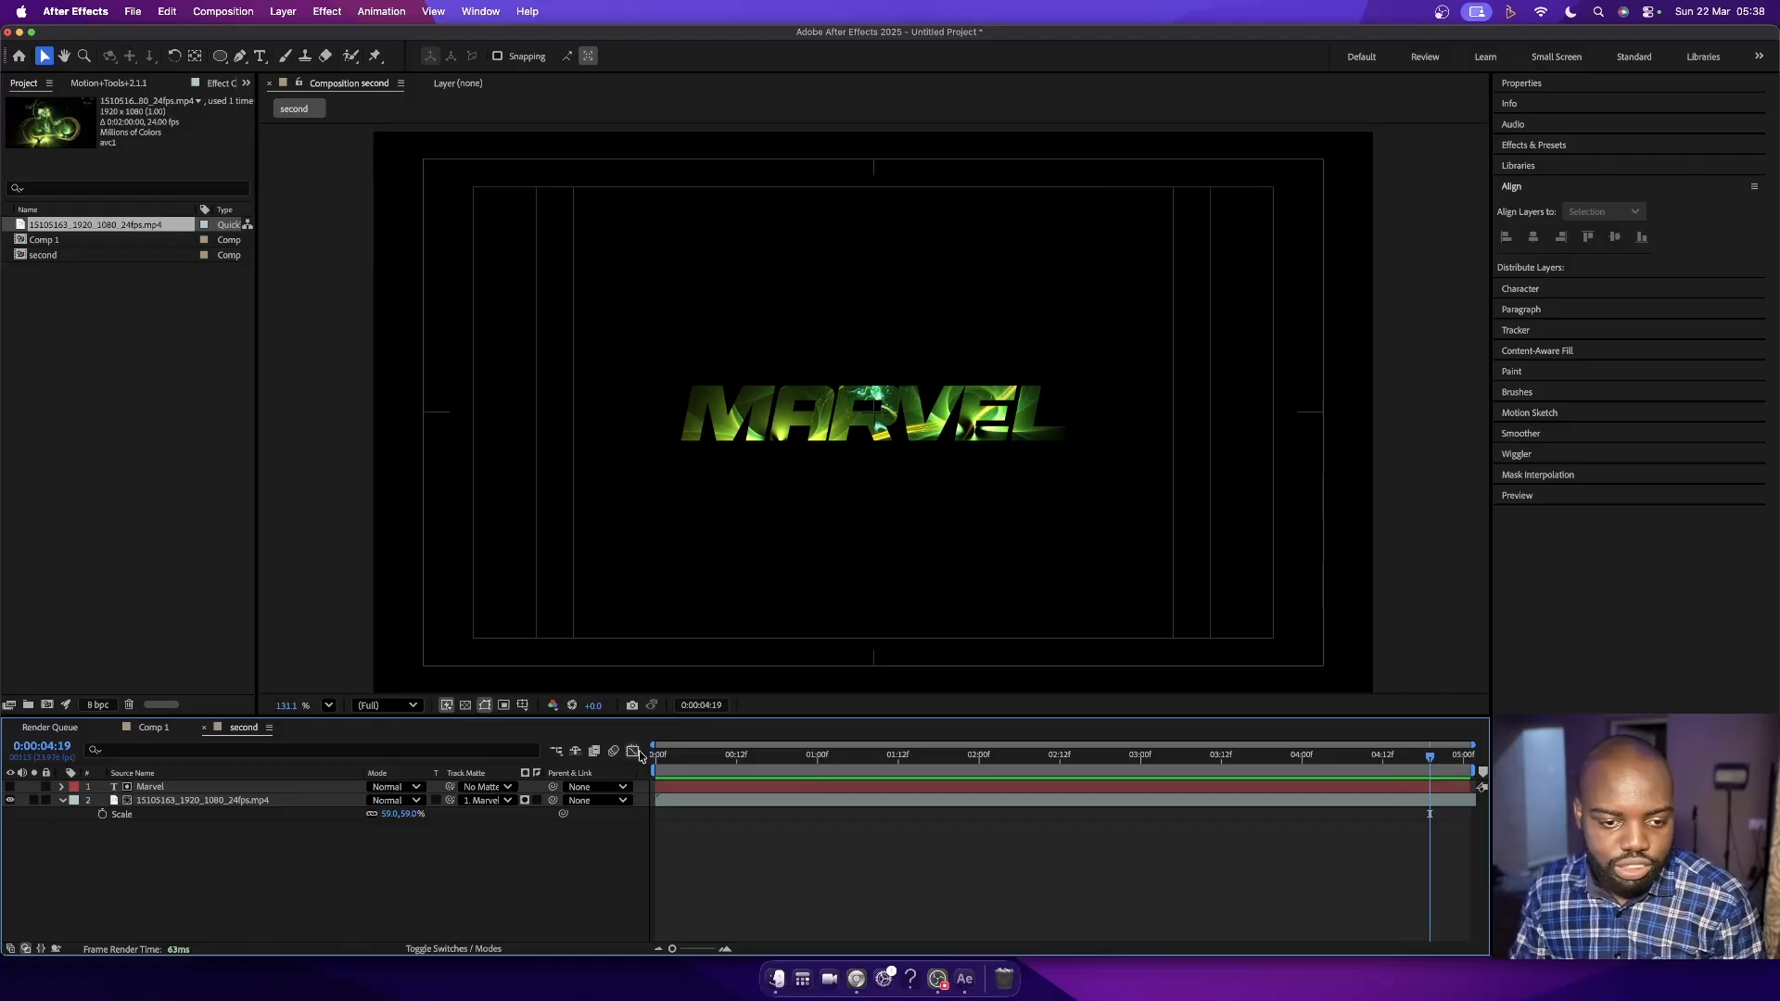
pyautogui.click(522, 705)
pyautogui.click(557, 720)
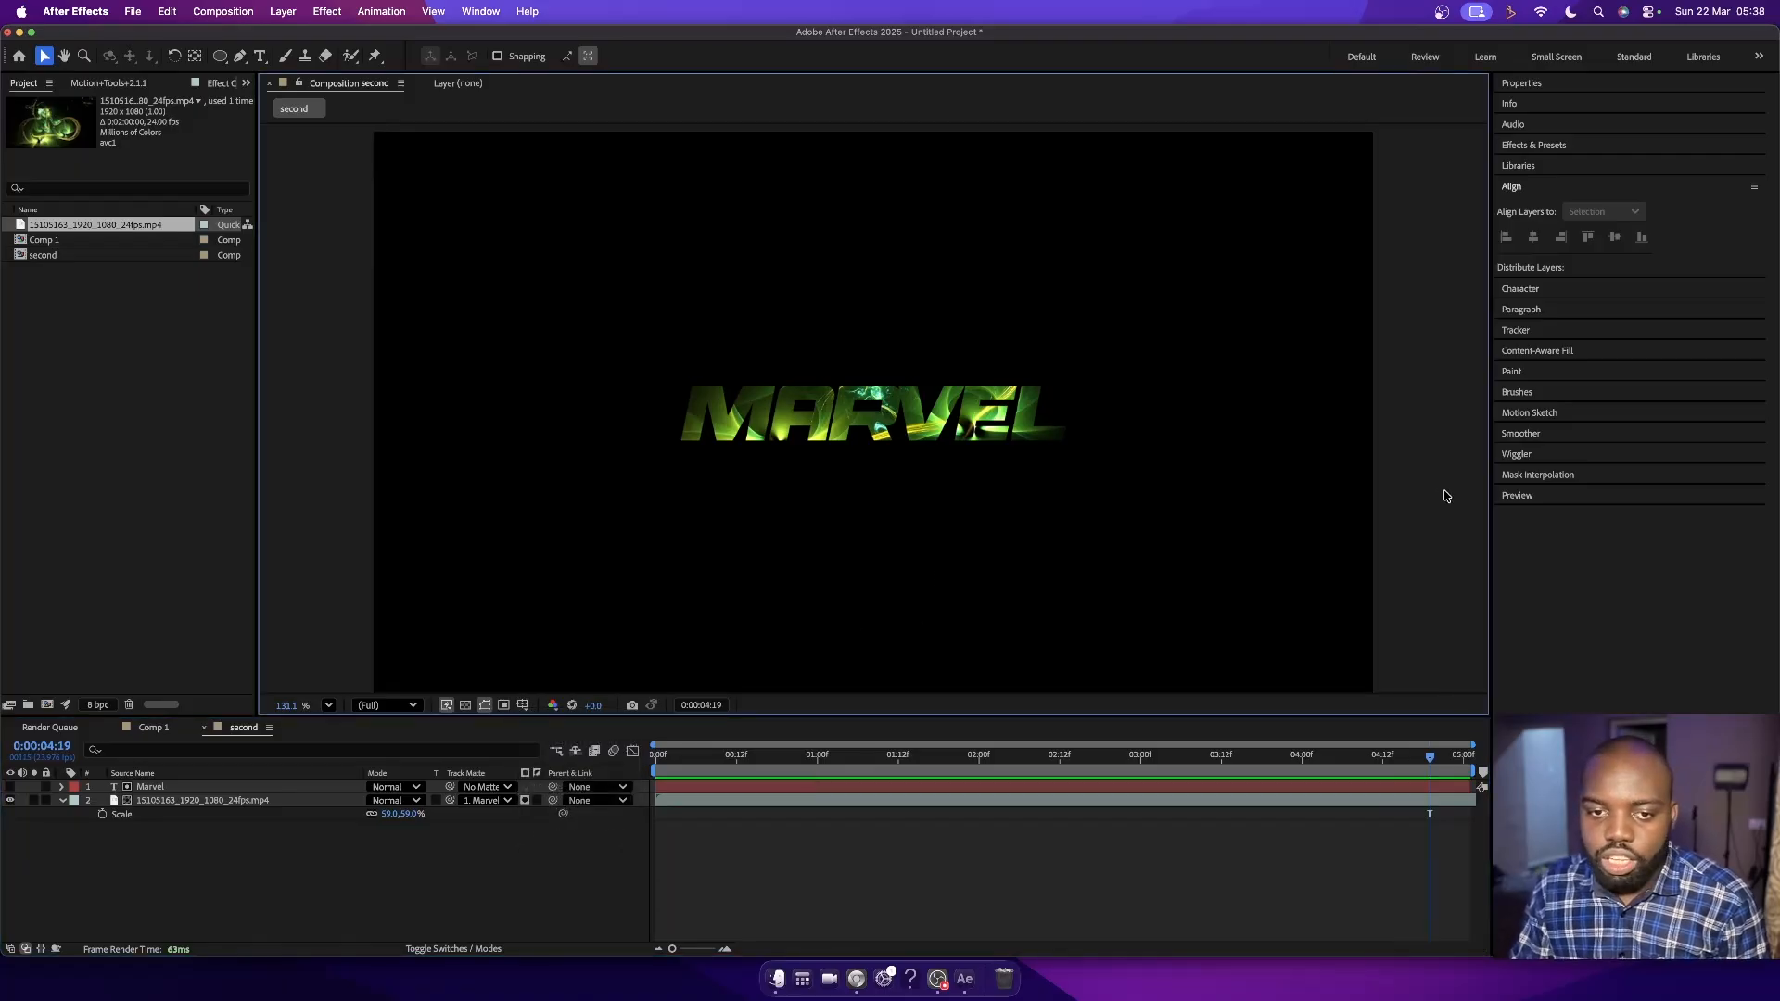
# - Find the Brightness & Contrast effect by searching for "brightness" and apply it to the footage layer, with the current time at 0:00:02:20
pyautogui.click(1114, 757)
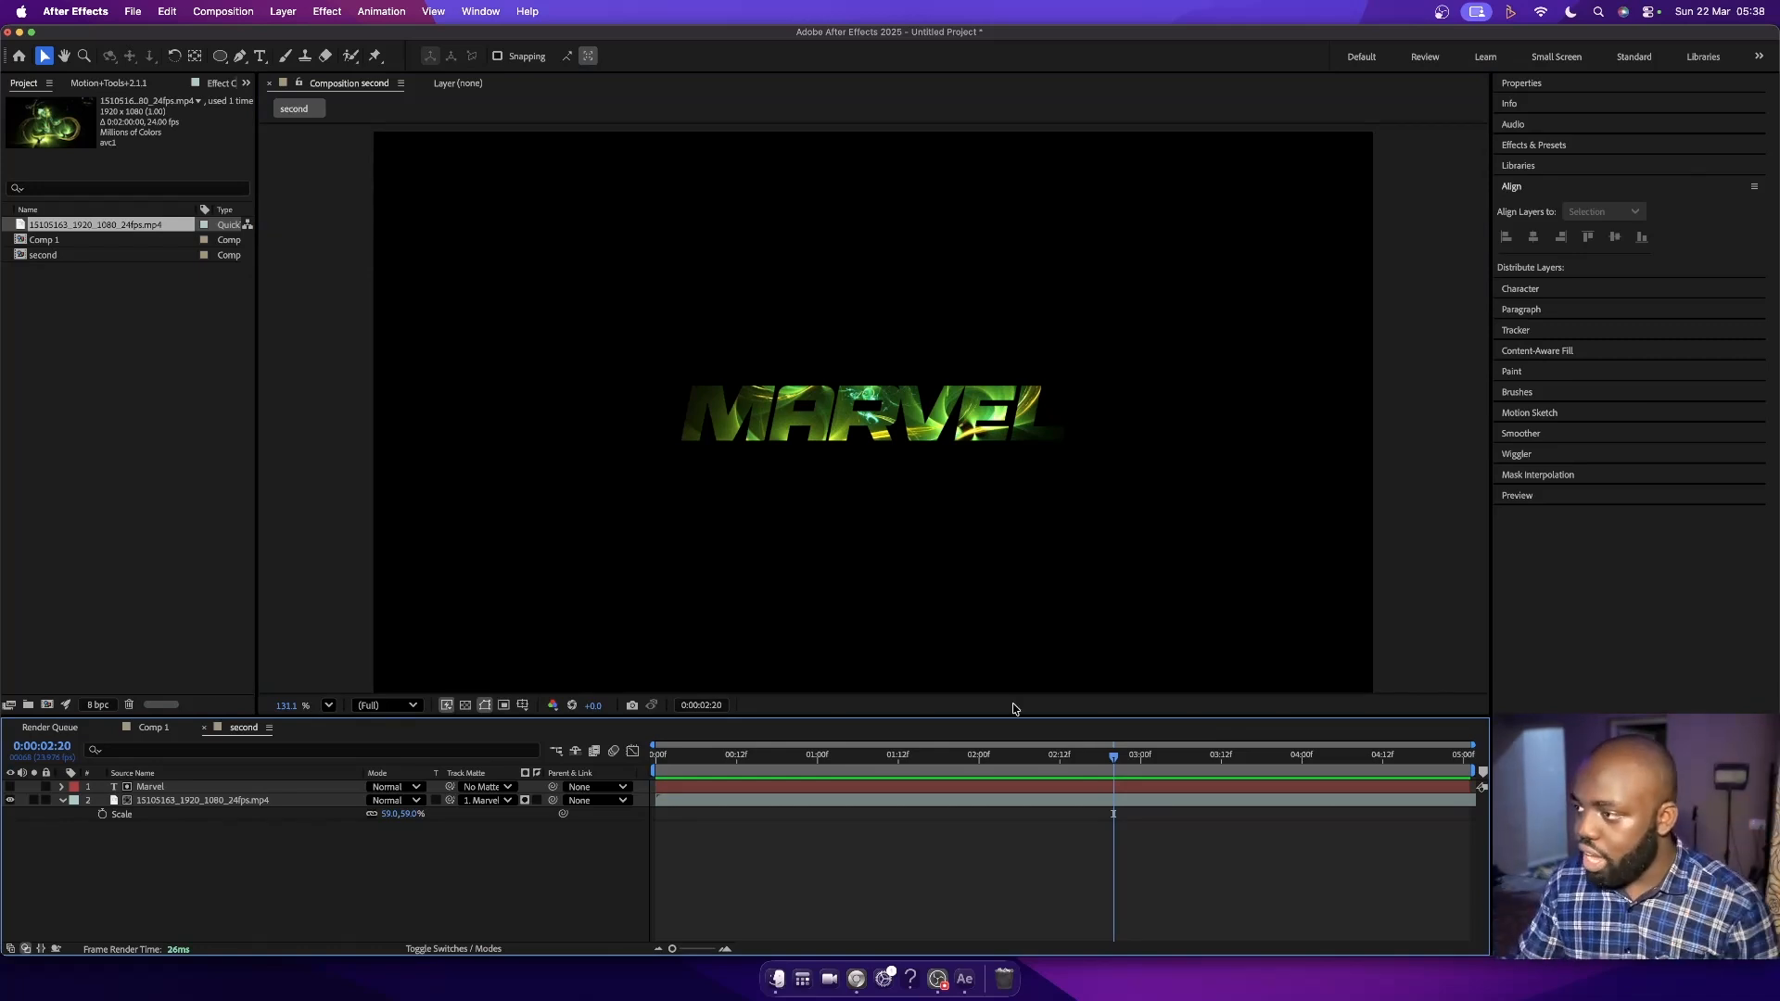
pyautogui.click(1558, 146)
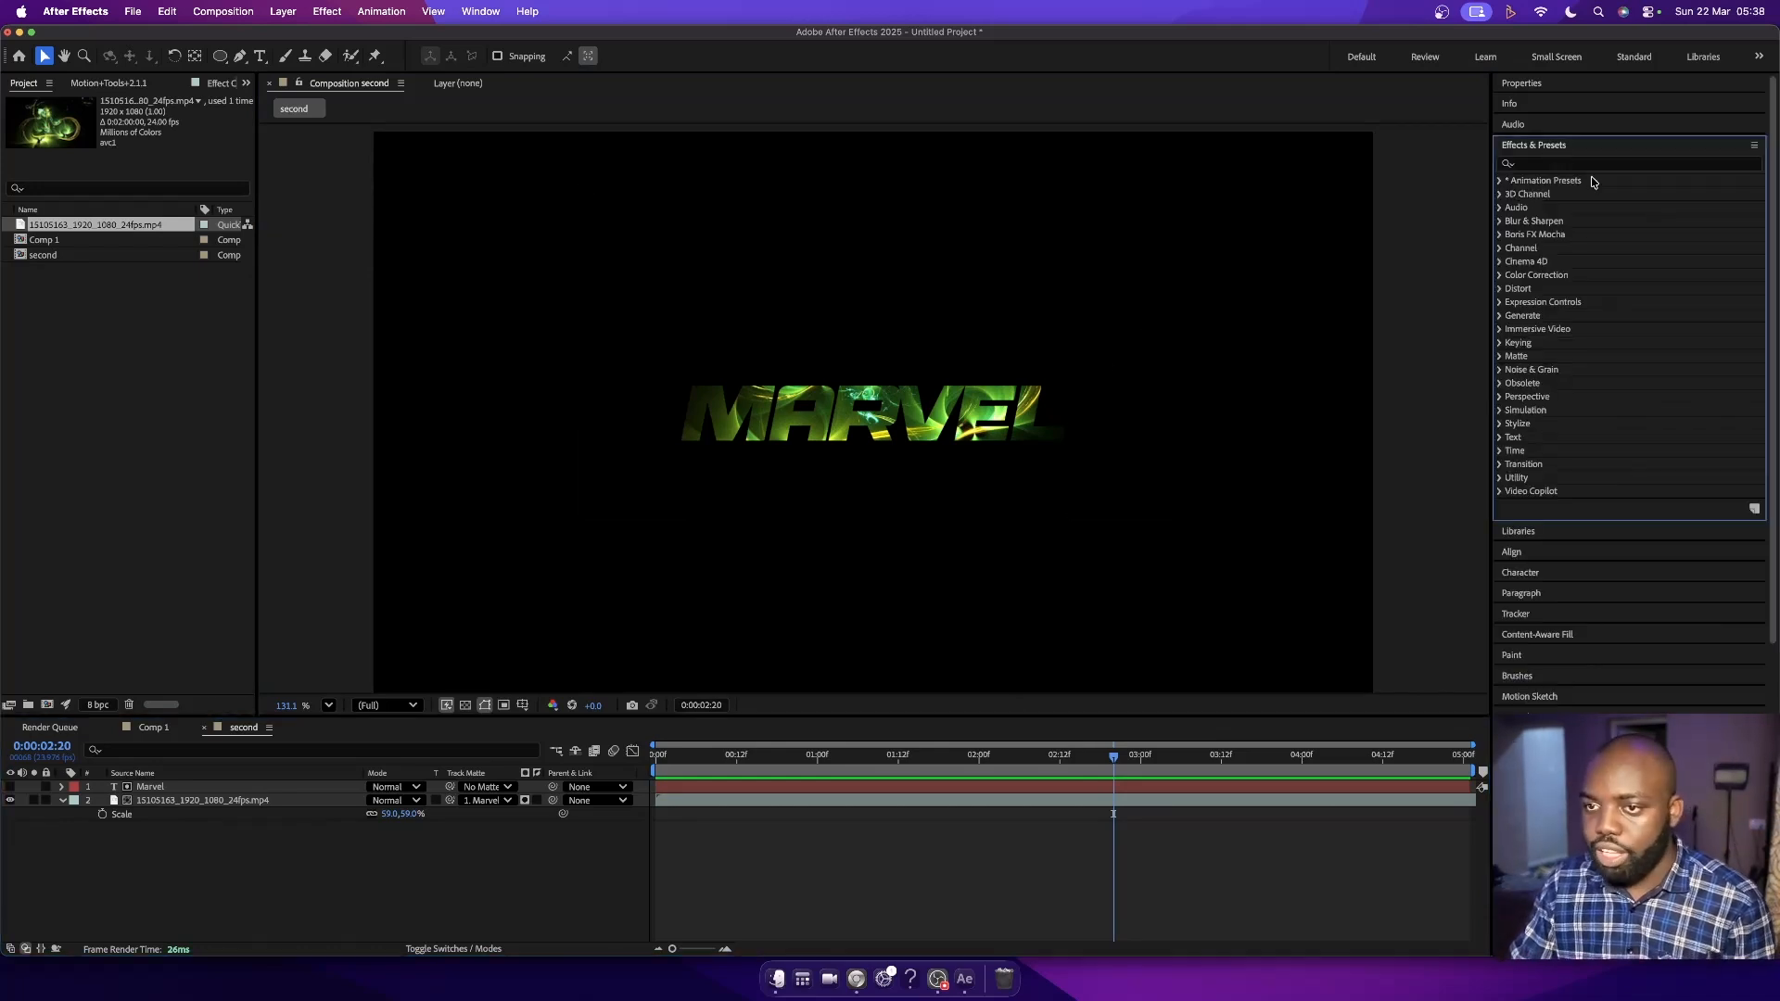
pyautogui.click(1591, 163)
pyautogui.click(1583, 164)
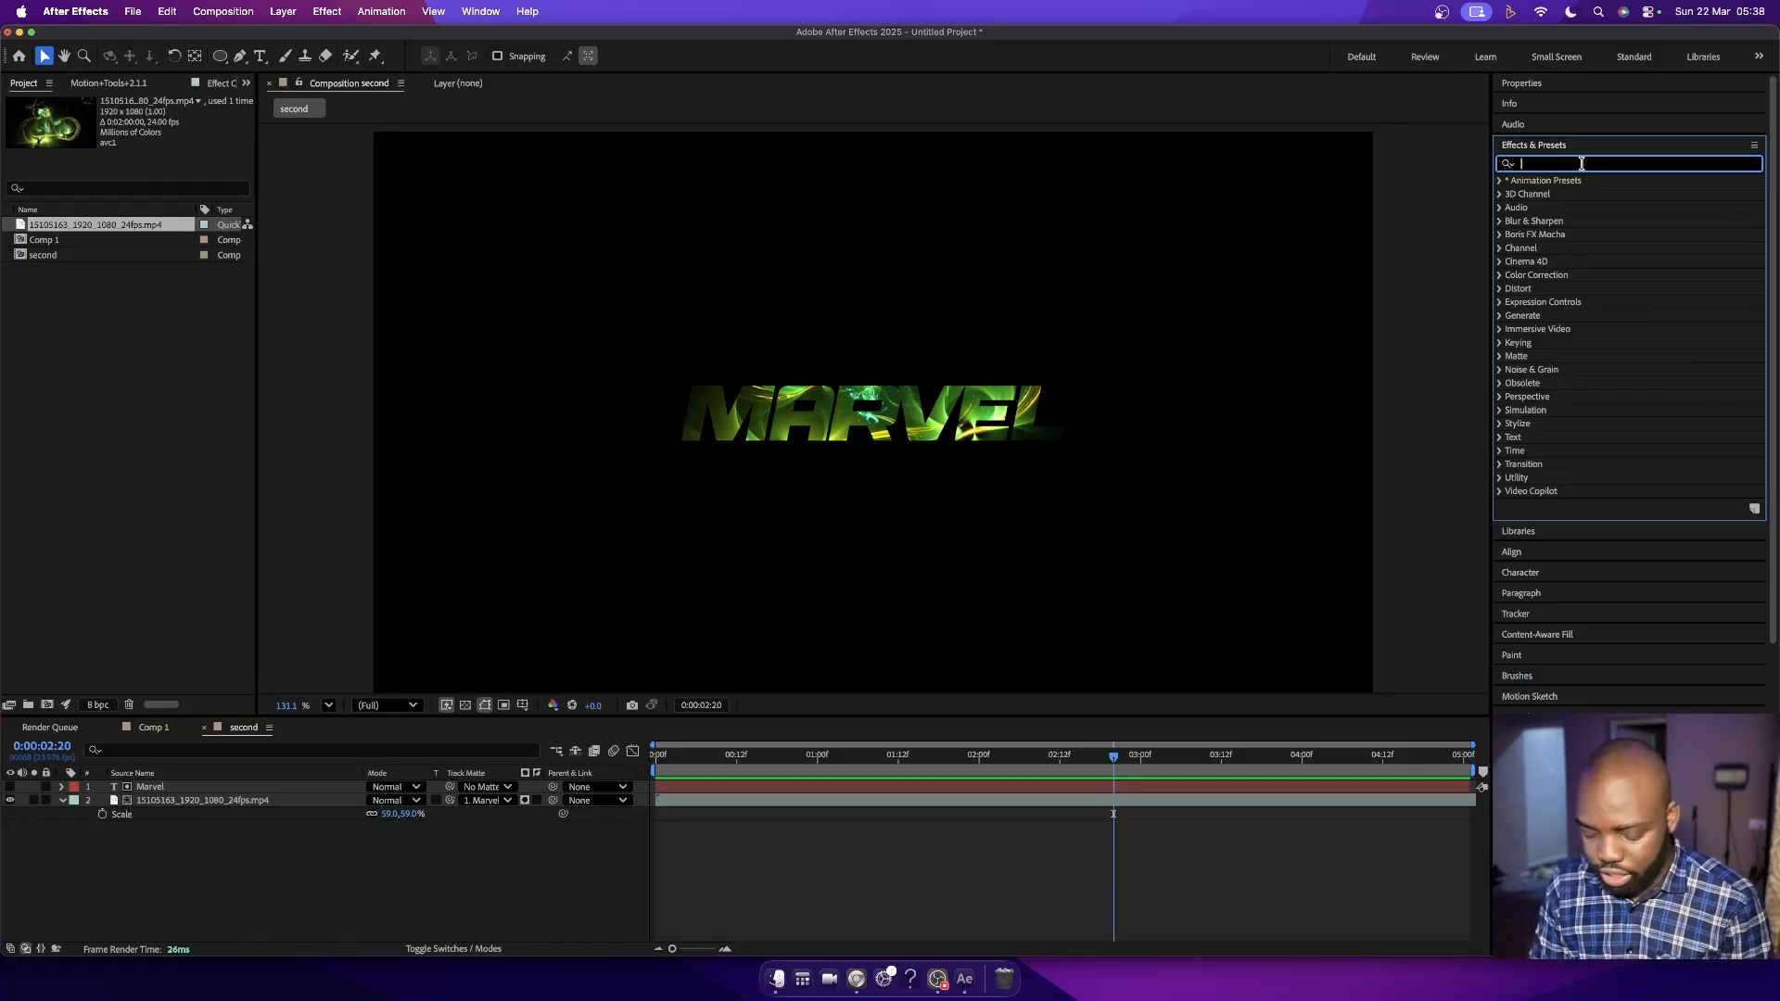
pyautogui.write('bri')
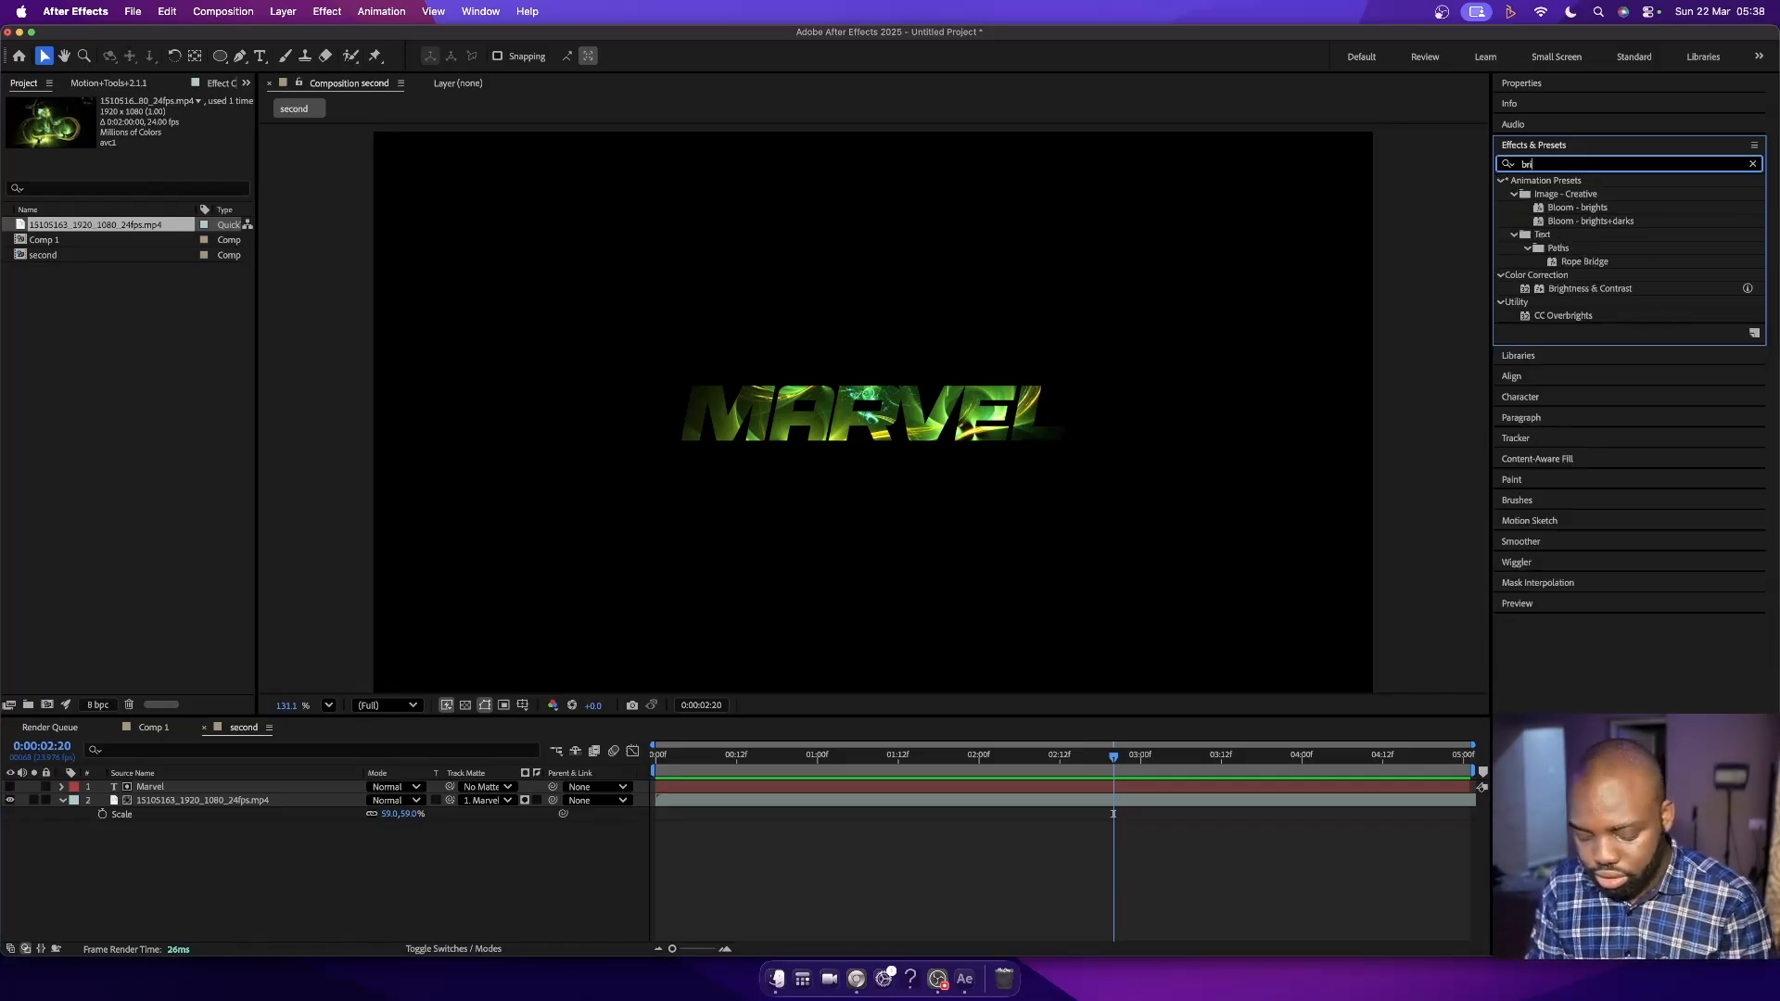
pyautogui.write('ghtness')
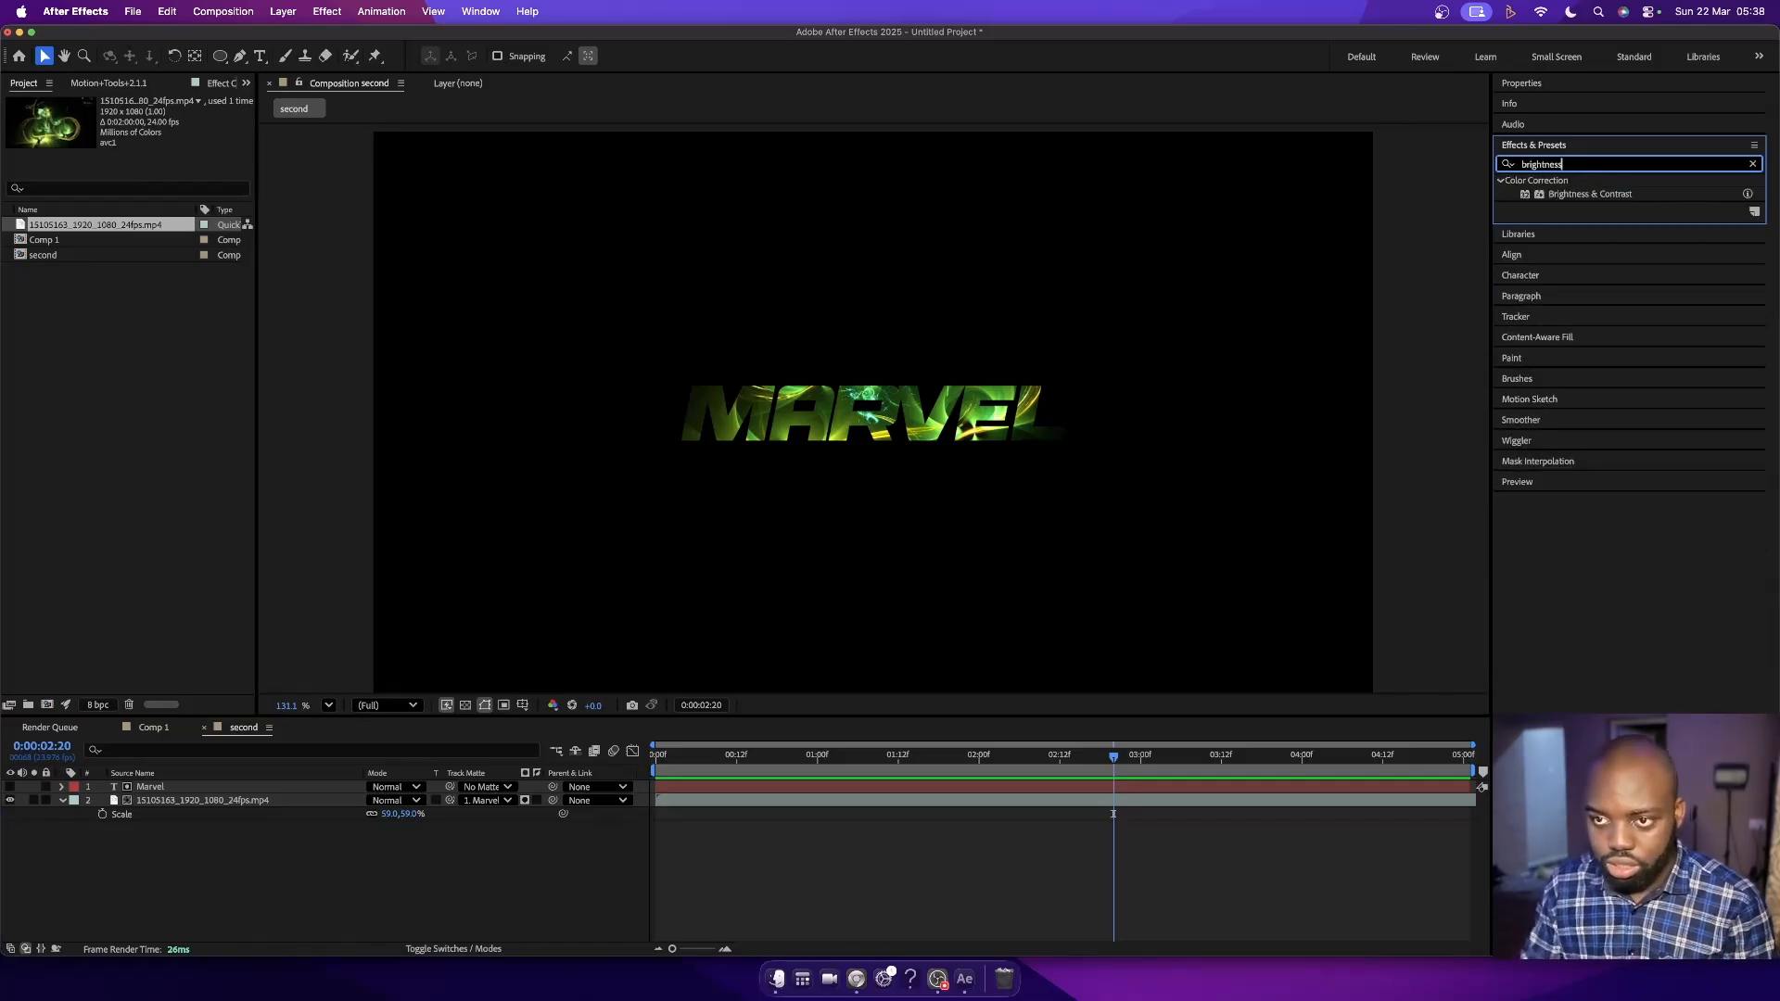
pyautogui.moveTo(1582, 196); pyautogui.dragTo(229, 804)
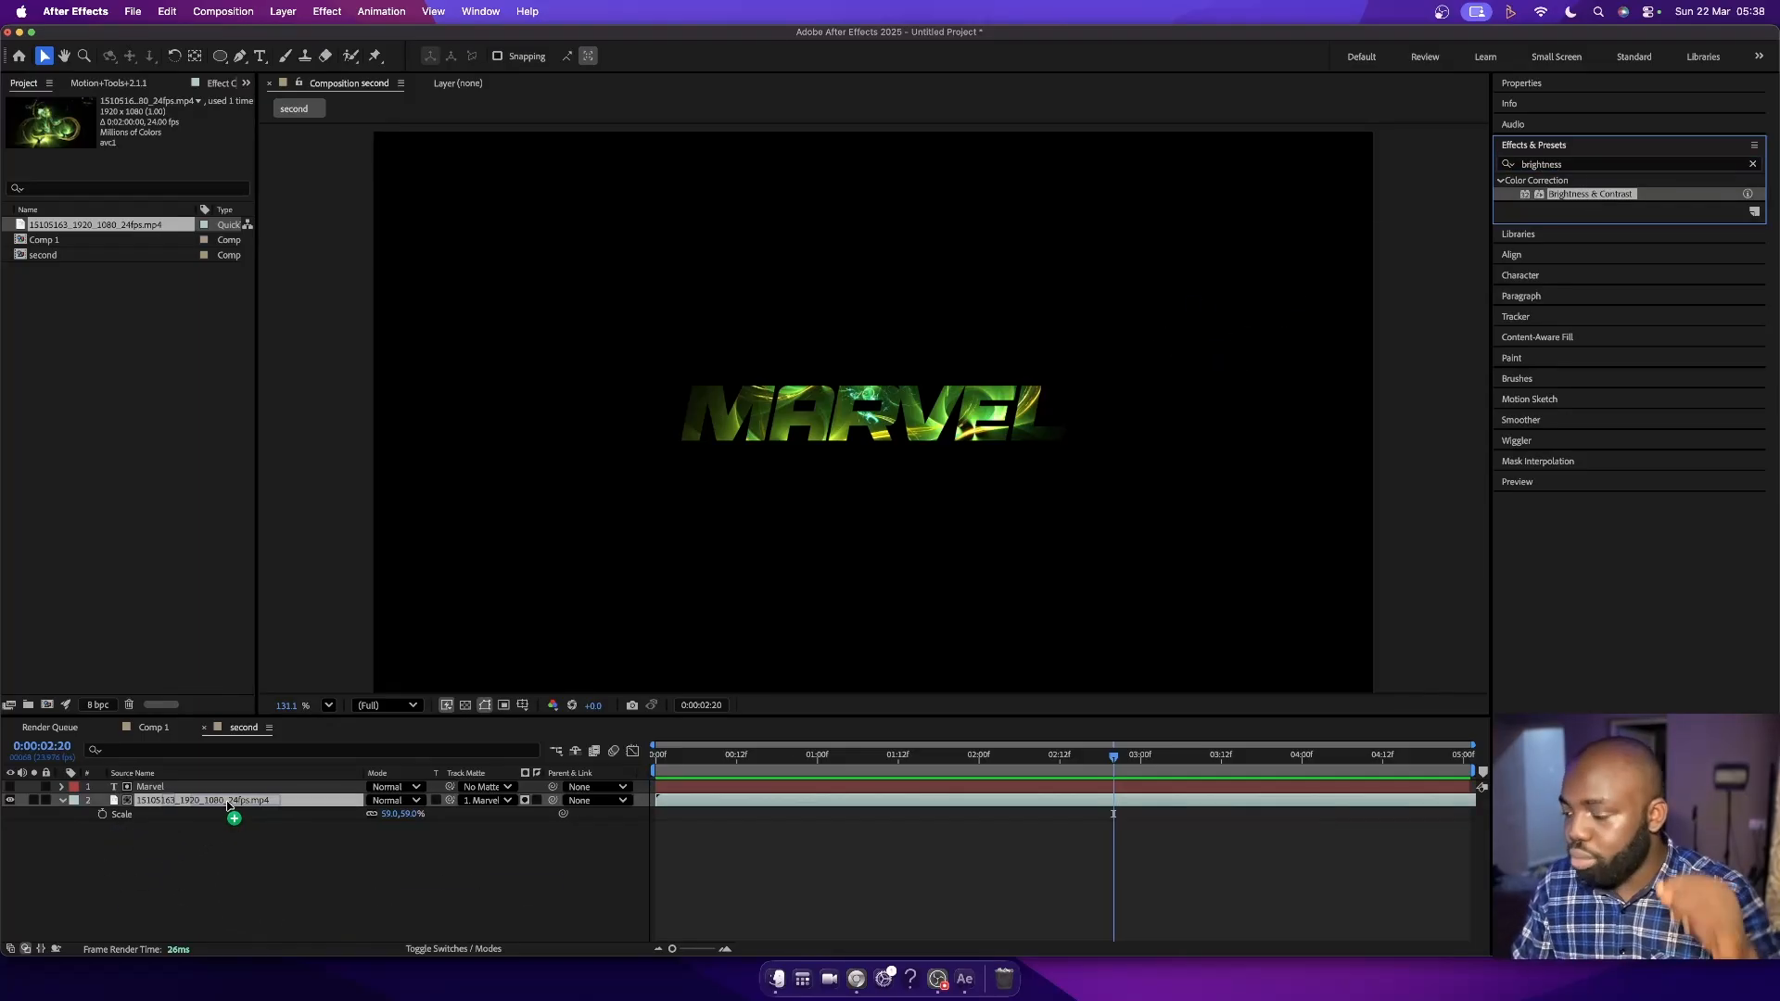
pyautogui.moveTo(229, 804); pyautogui.dragTo(229, 804)
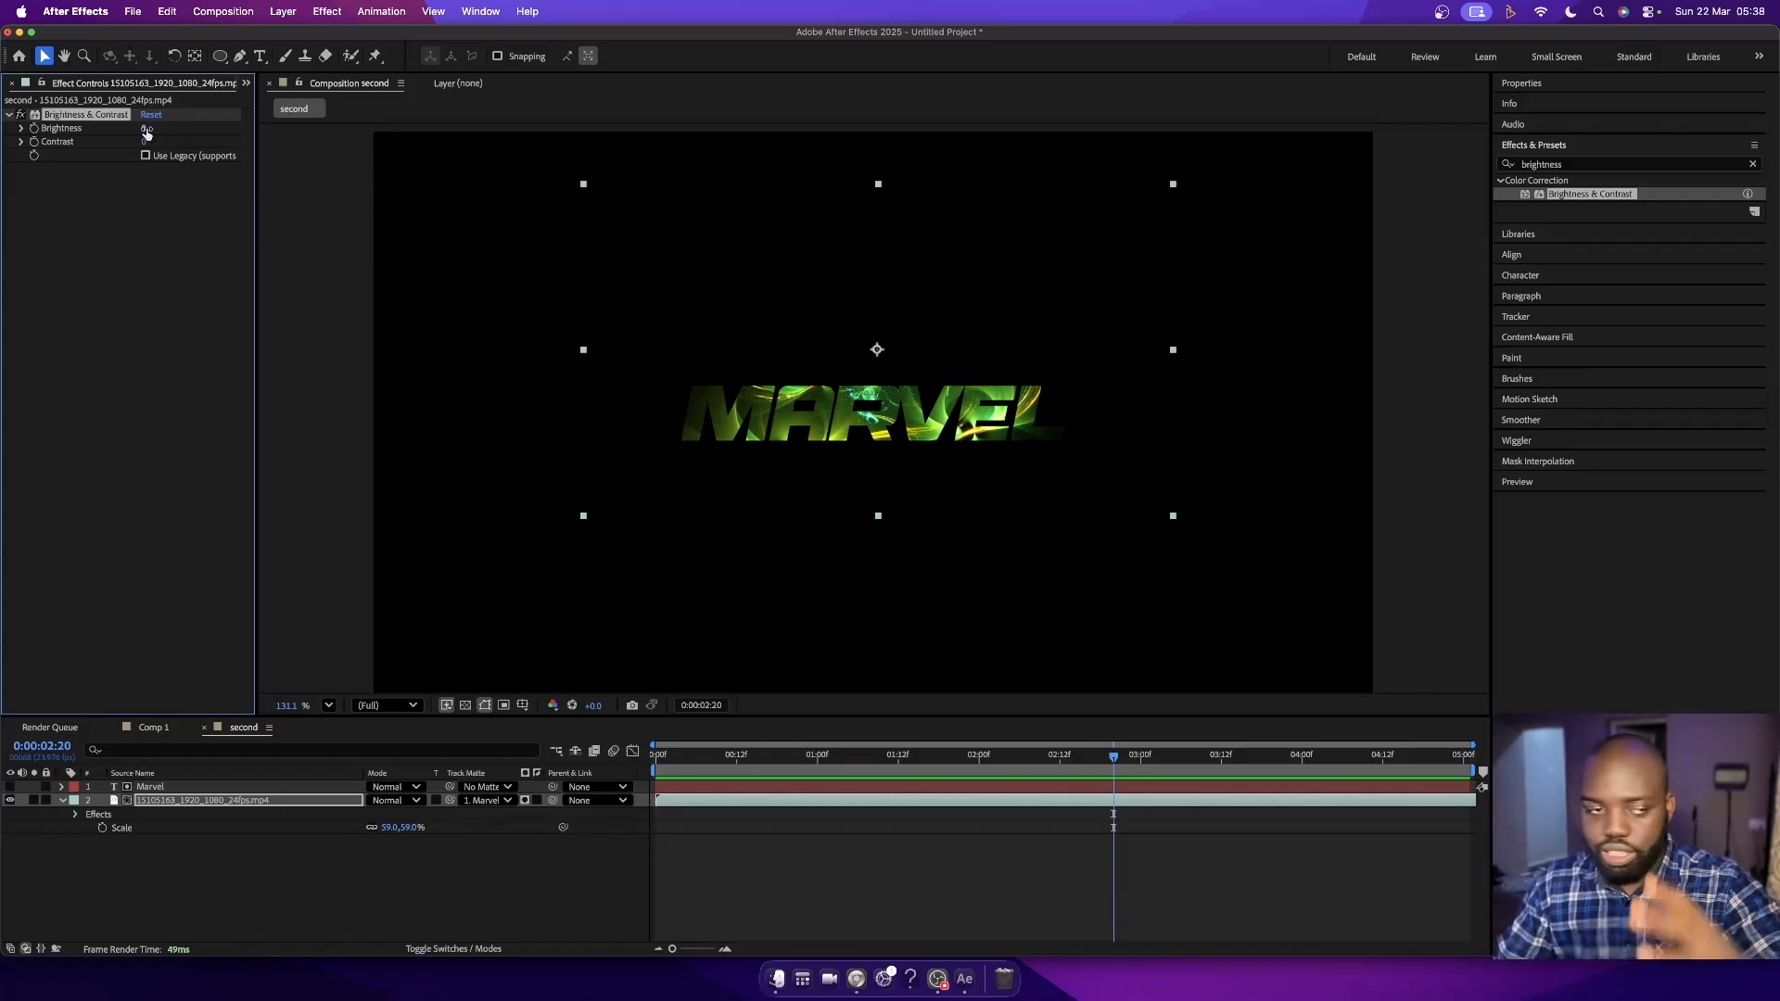
# - Set the footage's Brightness to 112 and Contrast to 16, and nudge the footage slightly right and down behind the text
pyautogui.moveTo(145, 128)
pyautogui.mouseDown()
pyautogui.moveTo(253, 127)
pyautogui.moveTo(155, 141)
pyautogui.moveTo(206, 148)
pyautogui.moveTo(171, 151)
pyautogui.mouseUp()
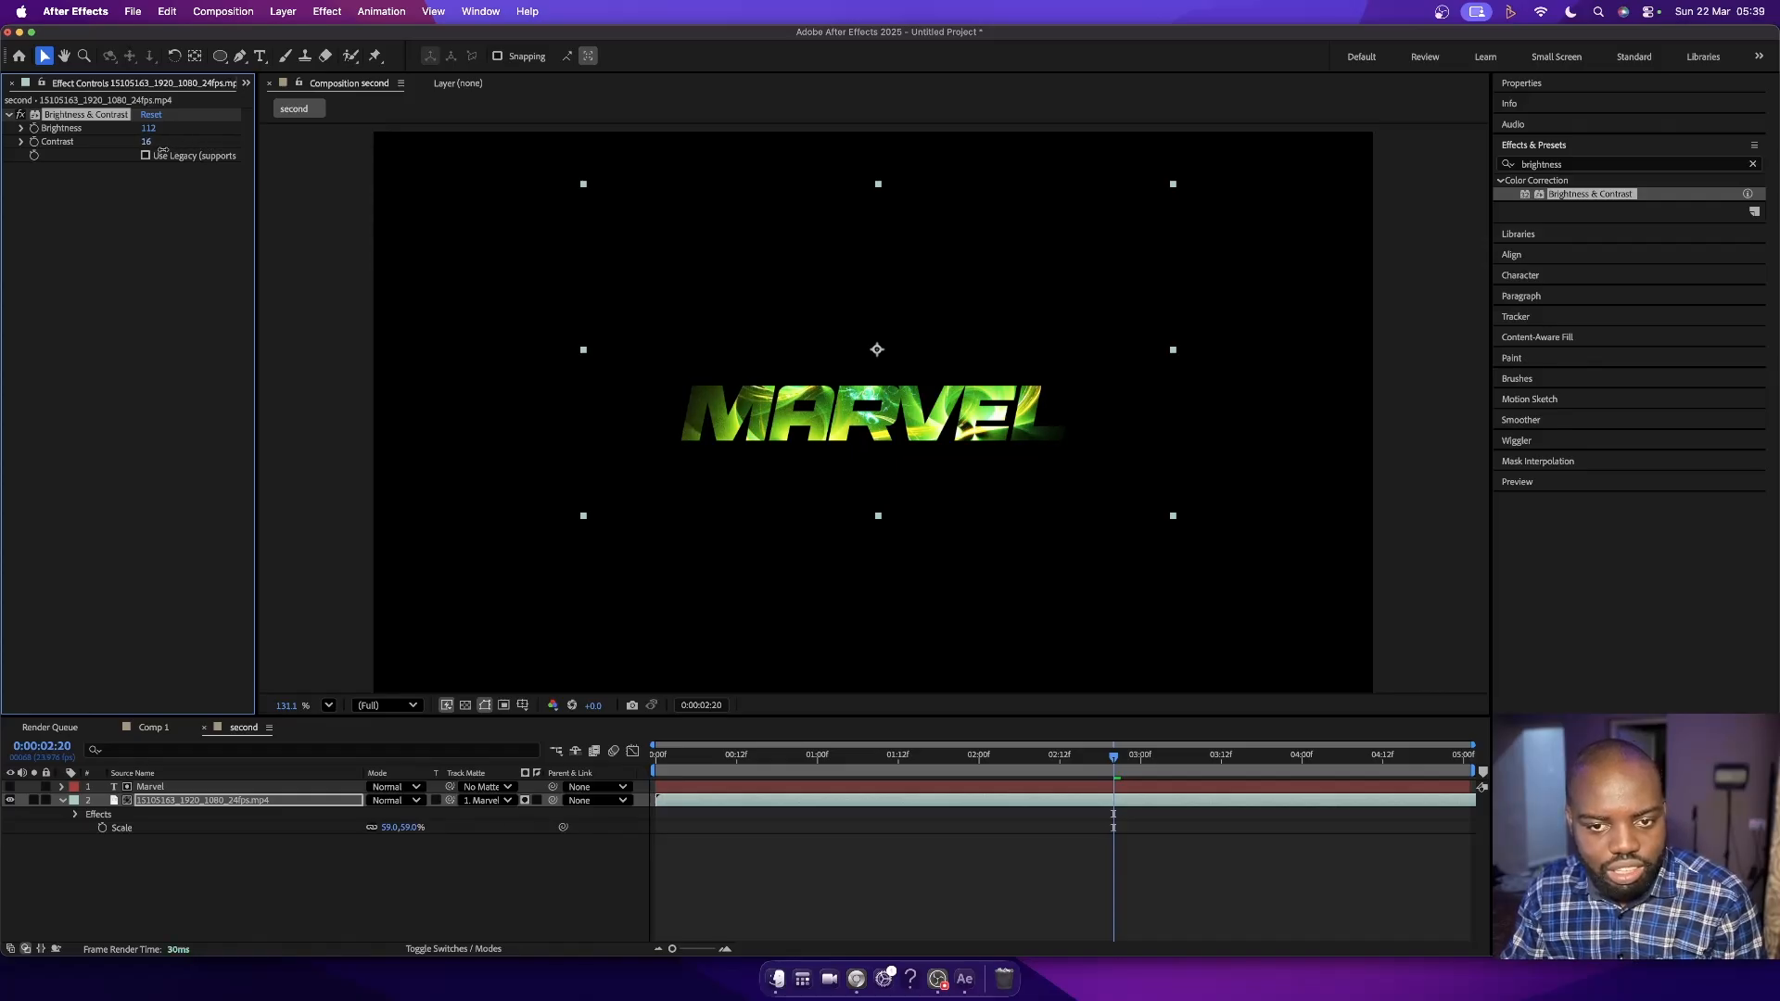
pyautogui.moveTo(848, 425)
pyautogui.mouseDown()
pyautogui.moveTo(869, 435)
pyautogui.moveTo(854, 428)
pyautogui.mouseUp()
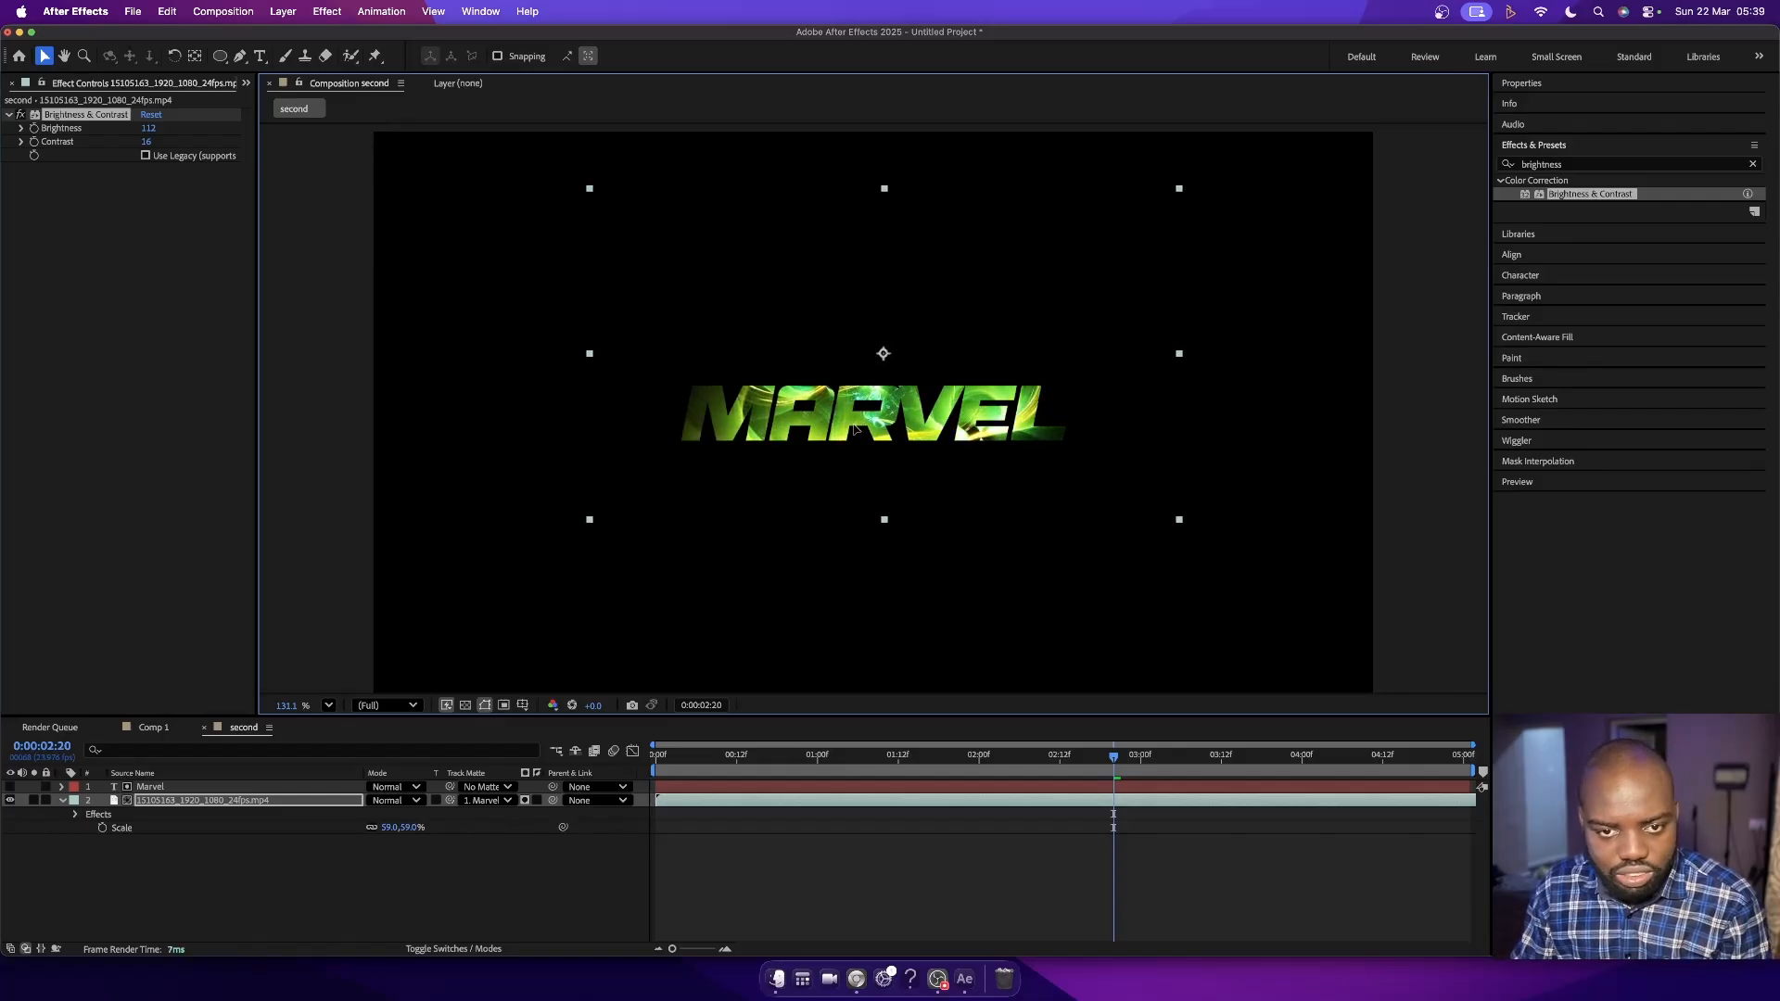
pyautogui.click(753, 863)
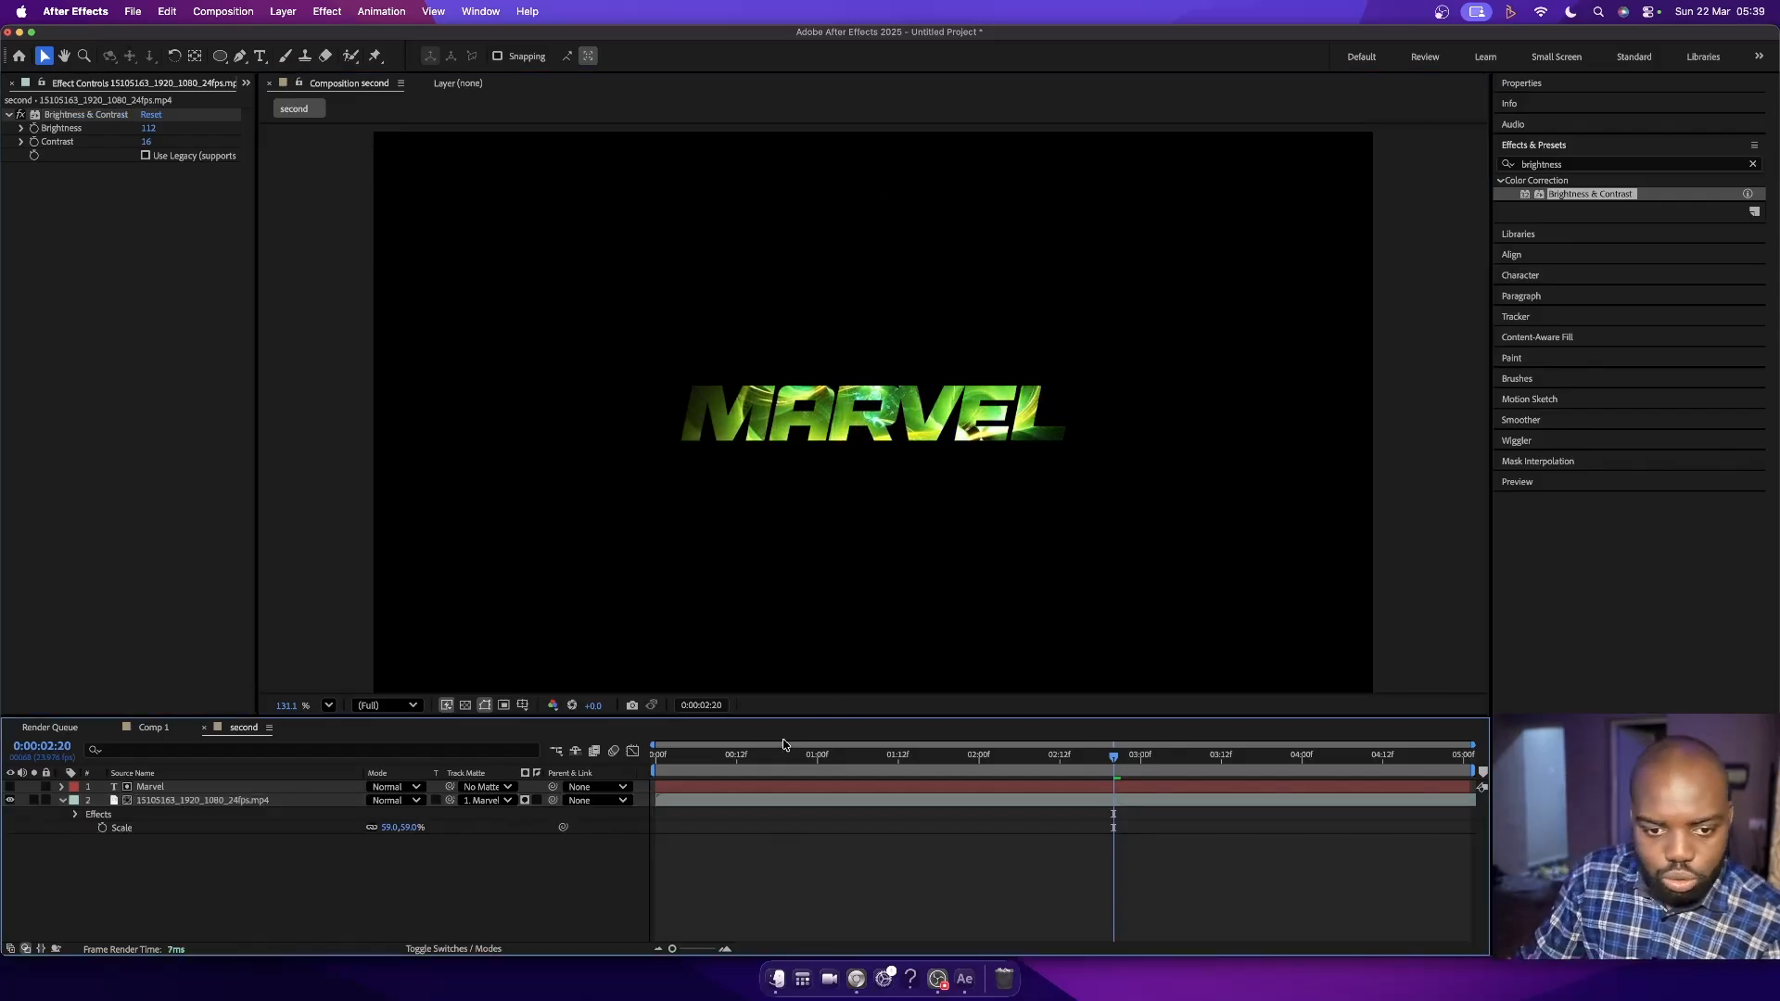
# - Preview the brightened Marvel title from the beginning of the composition and stop playback at 0:00:01:00
pyautogui.moveTo(771, 757); pyautogui.dragTo(527, 759)
pyautogui.press('space')
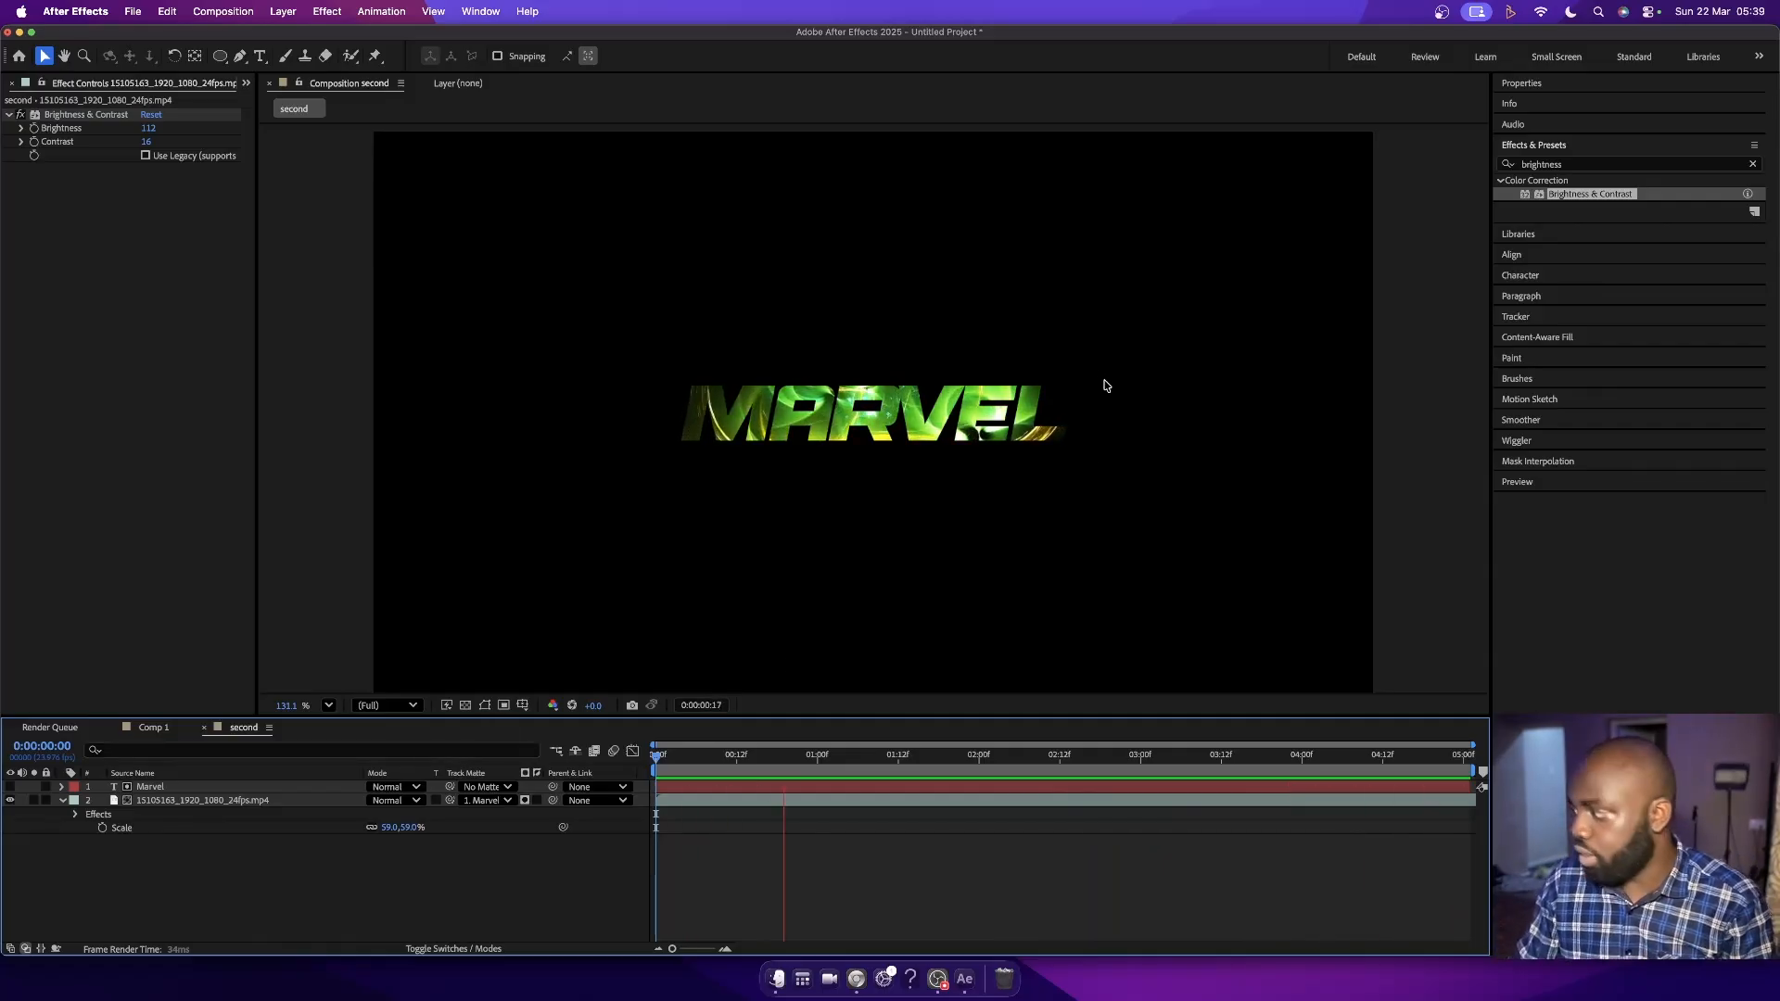
pyautogui.press('space')
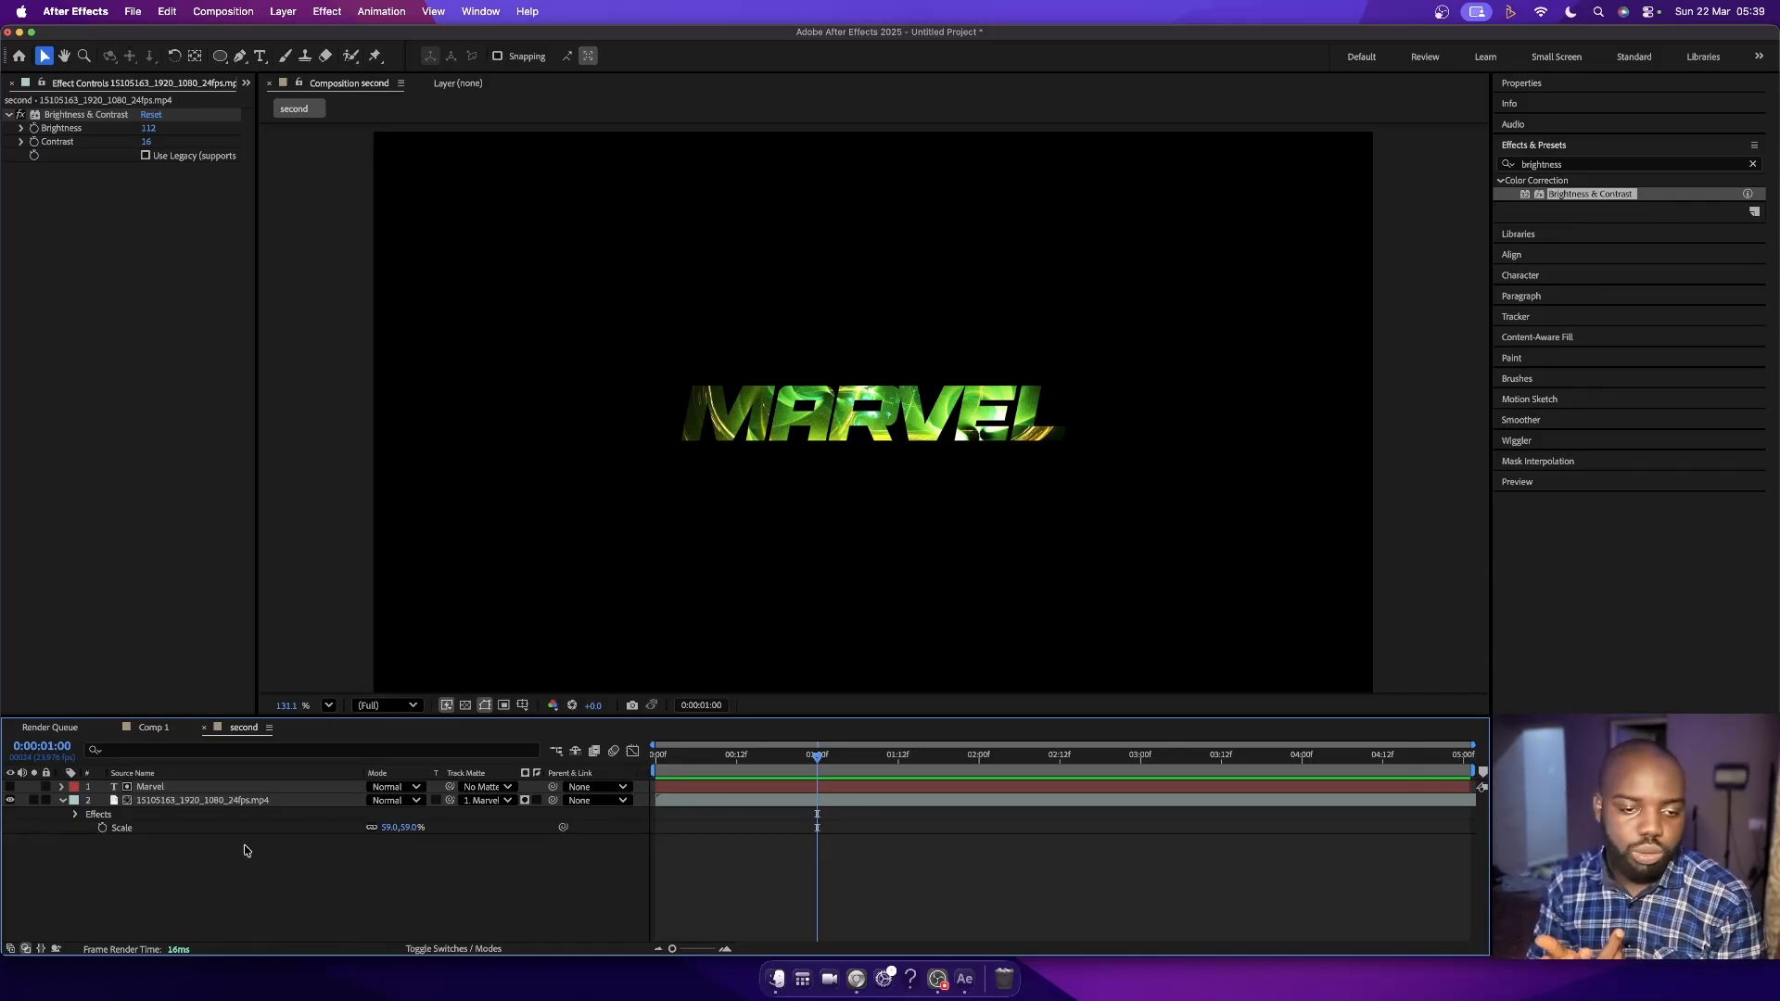
# - Select the Marvel text layer and the footage layer together and bring up their layer commands
pyautogui.moveTo(215, 892); pyautogui.dragTo(199, 793)
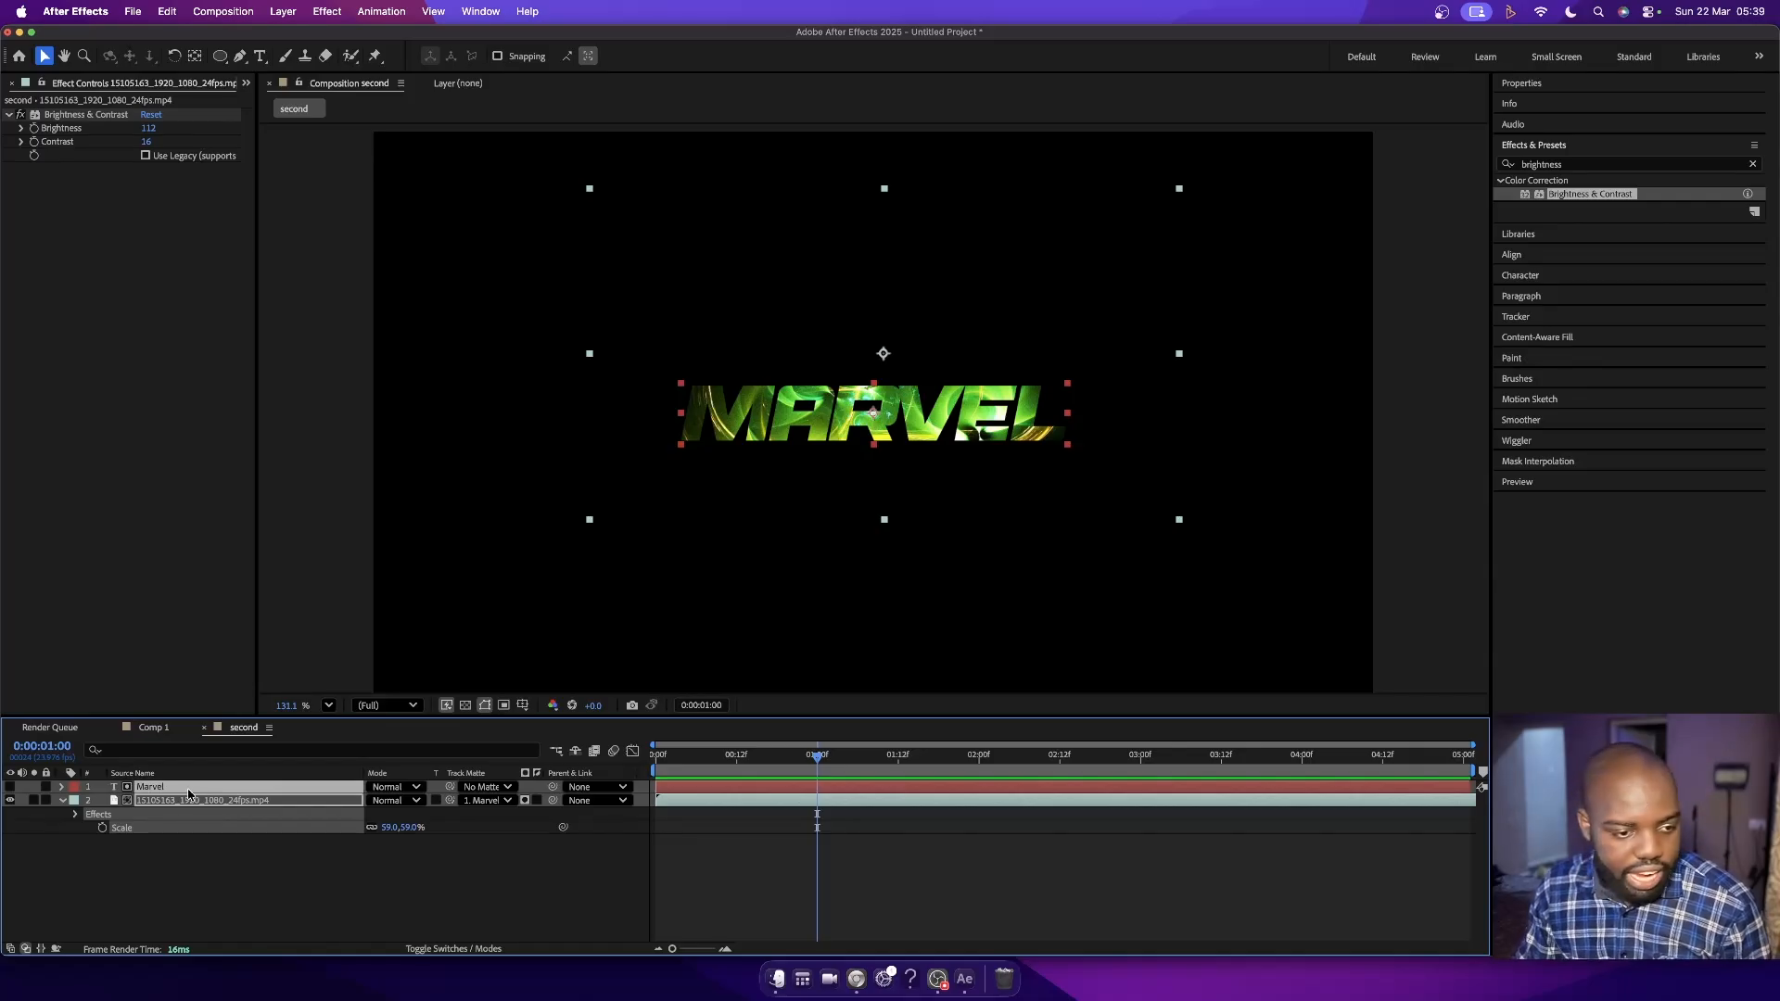
pyautogui.rightClick(191, 794)
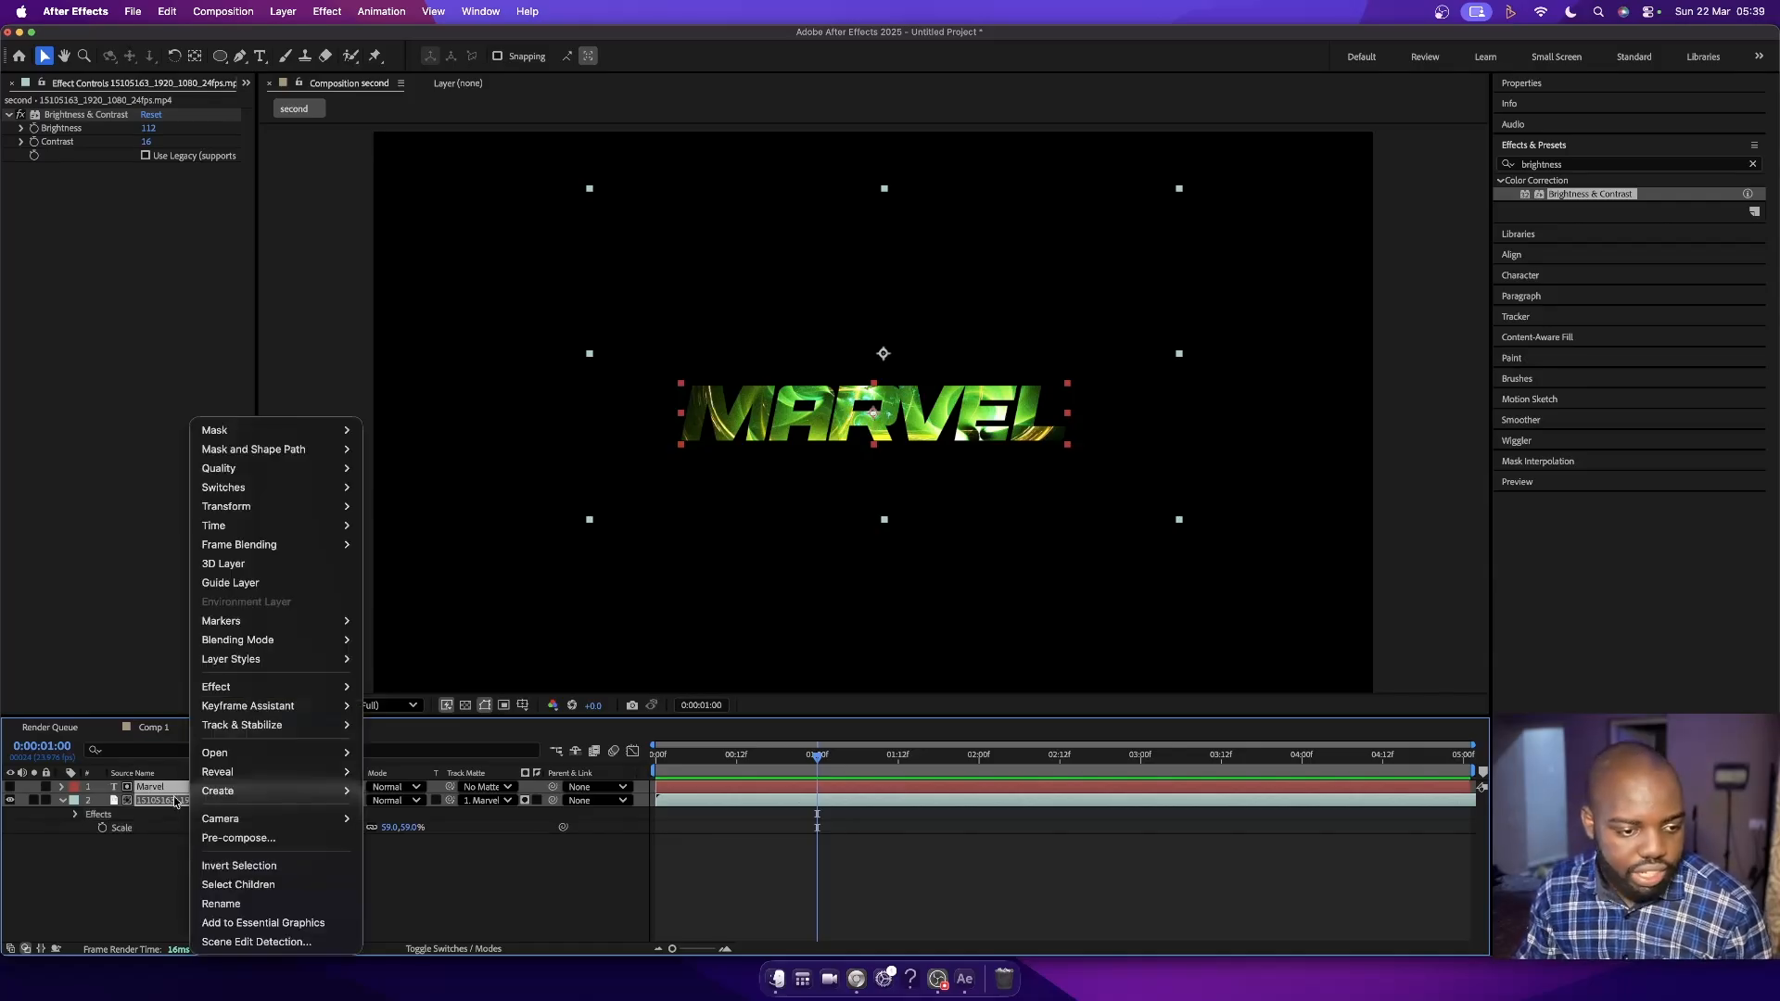
# - Pre-compose the Marvel text and video clip layers into a composition named marv, moving all attributes into it
pyautogui.click(243, 838)
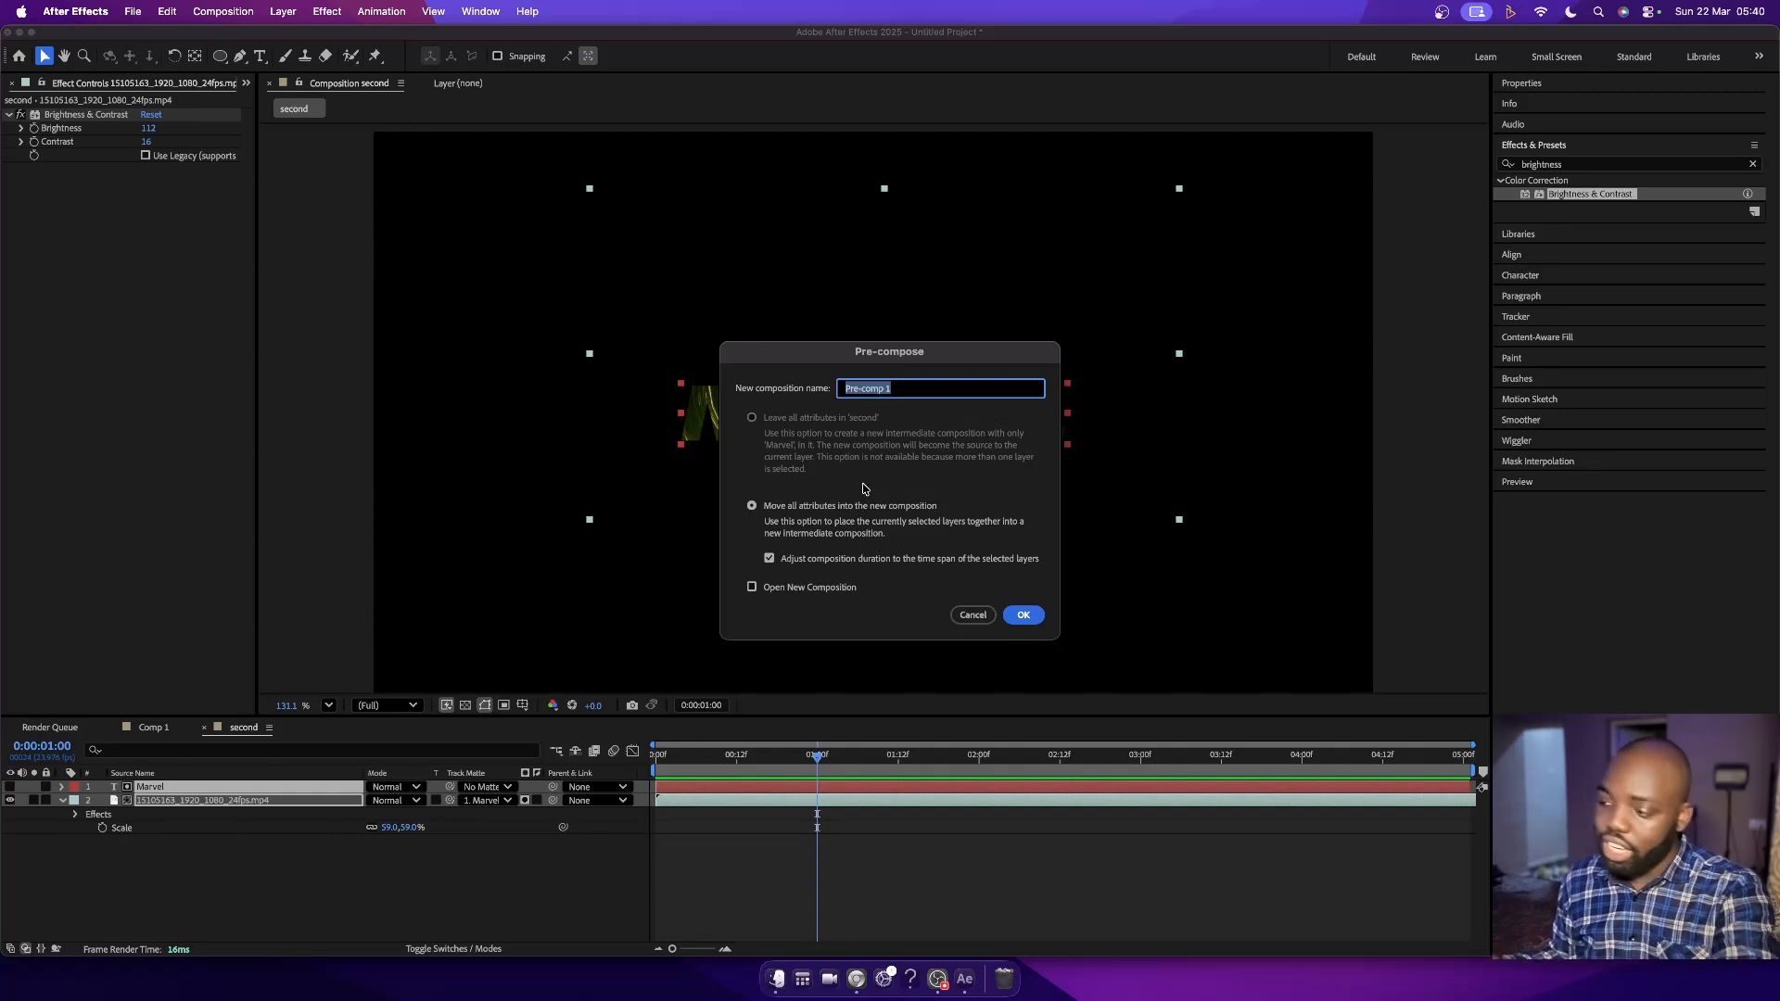
pyautogui.write('marv')
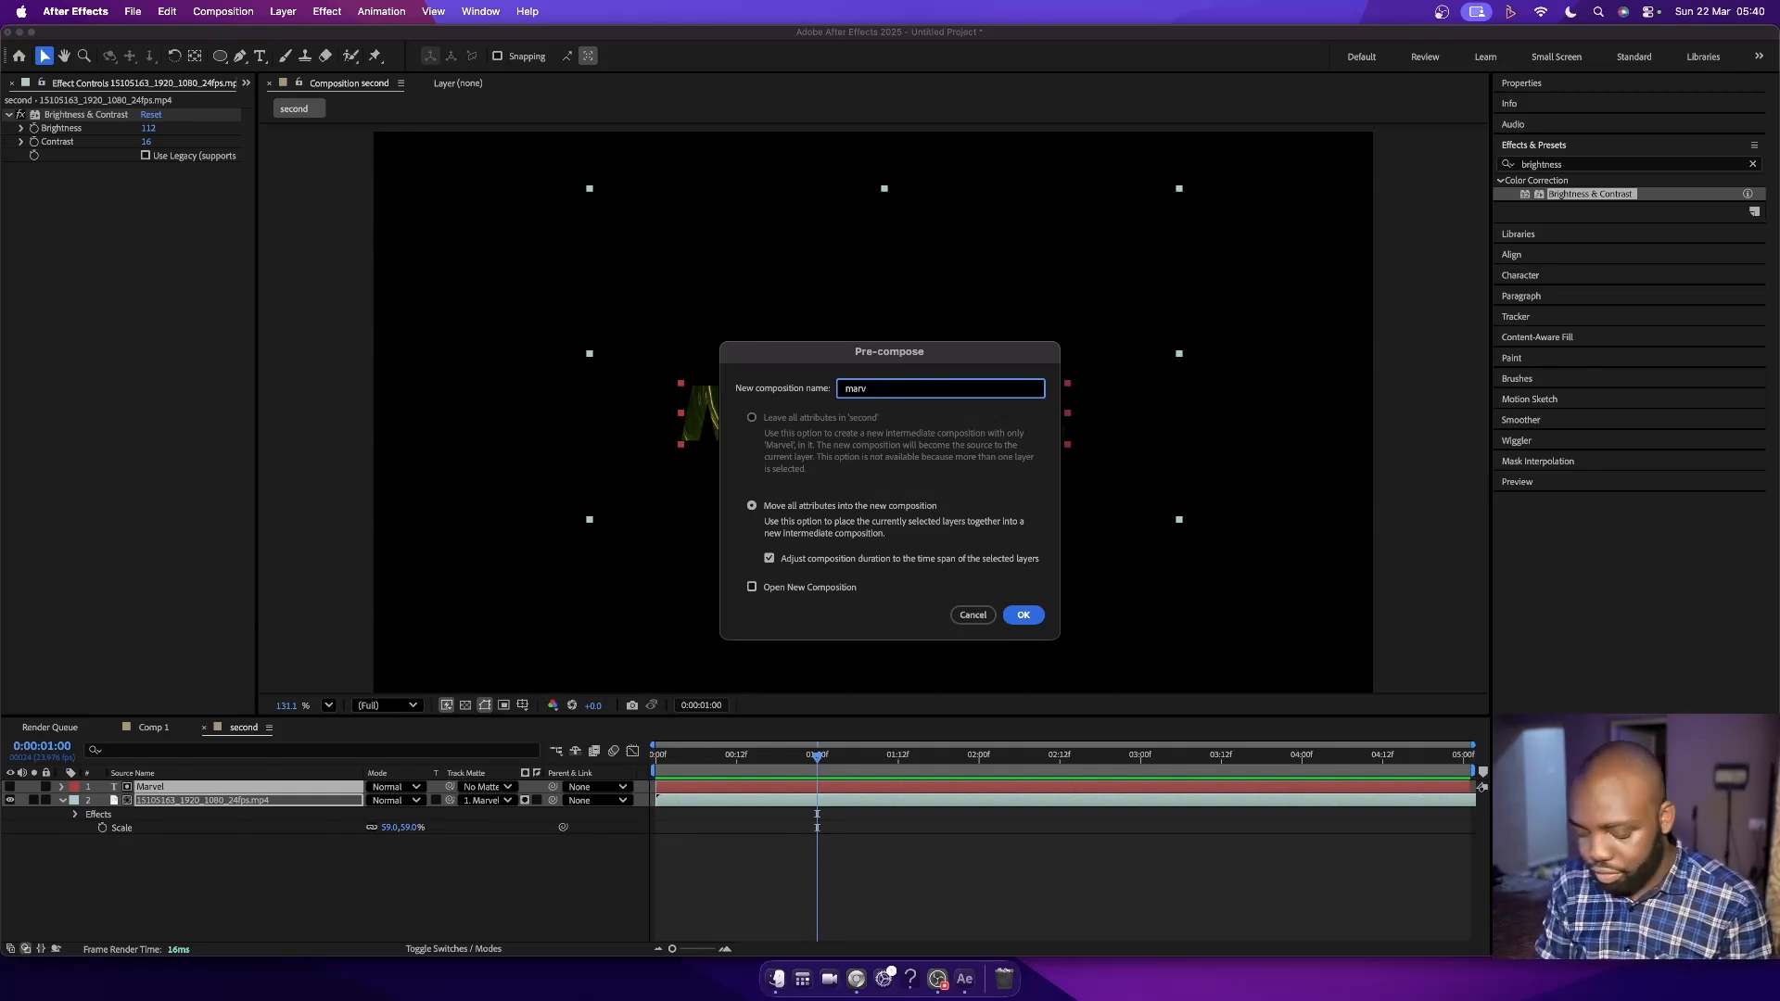
pyautogui.press('Return')
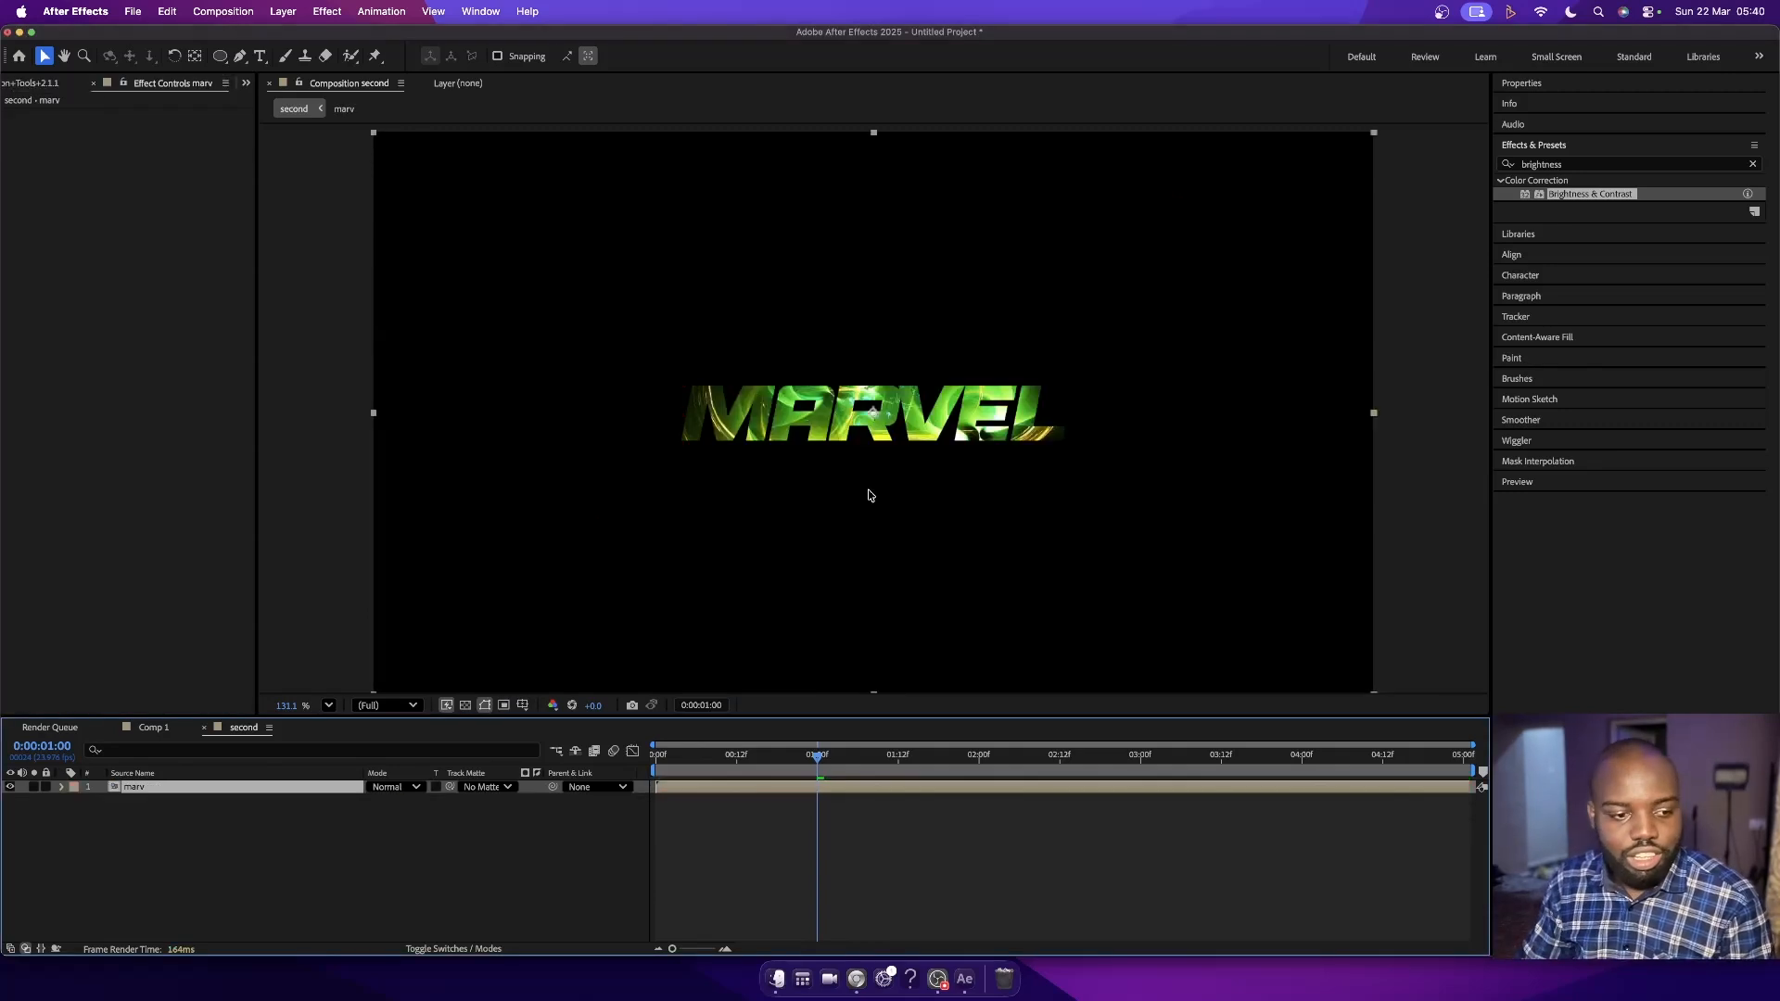
# - Look inside the marv pre-composition, compare it with Comp 1 and second, and close it to return to second
pyautogui.doubleClick(153, 793)
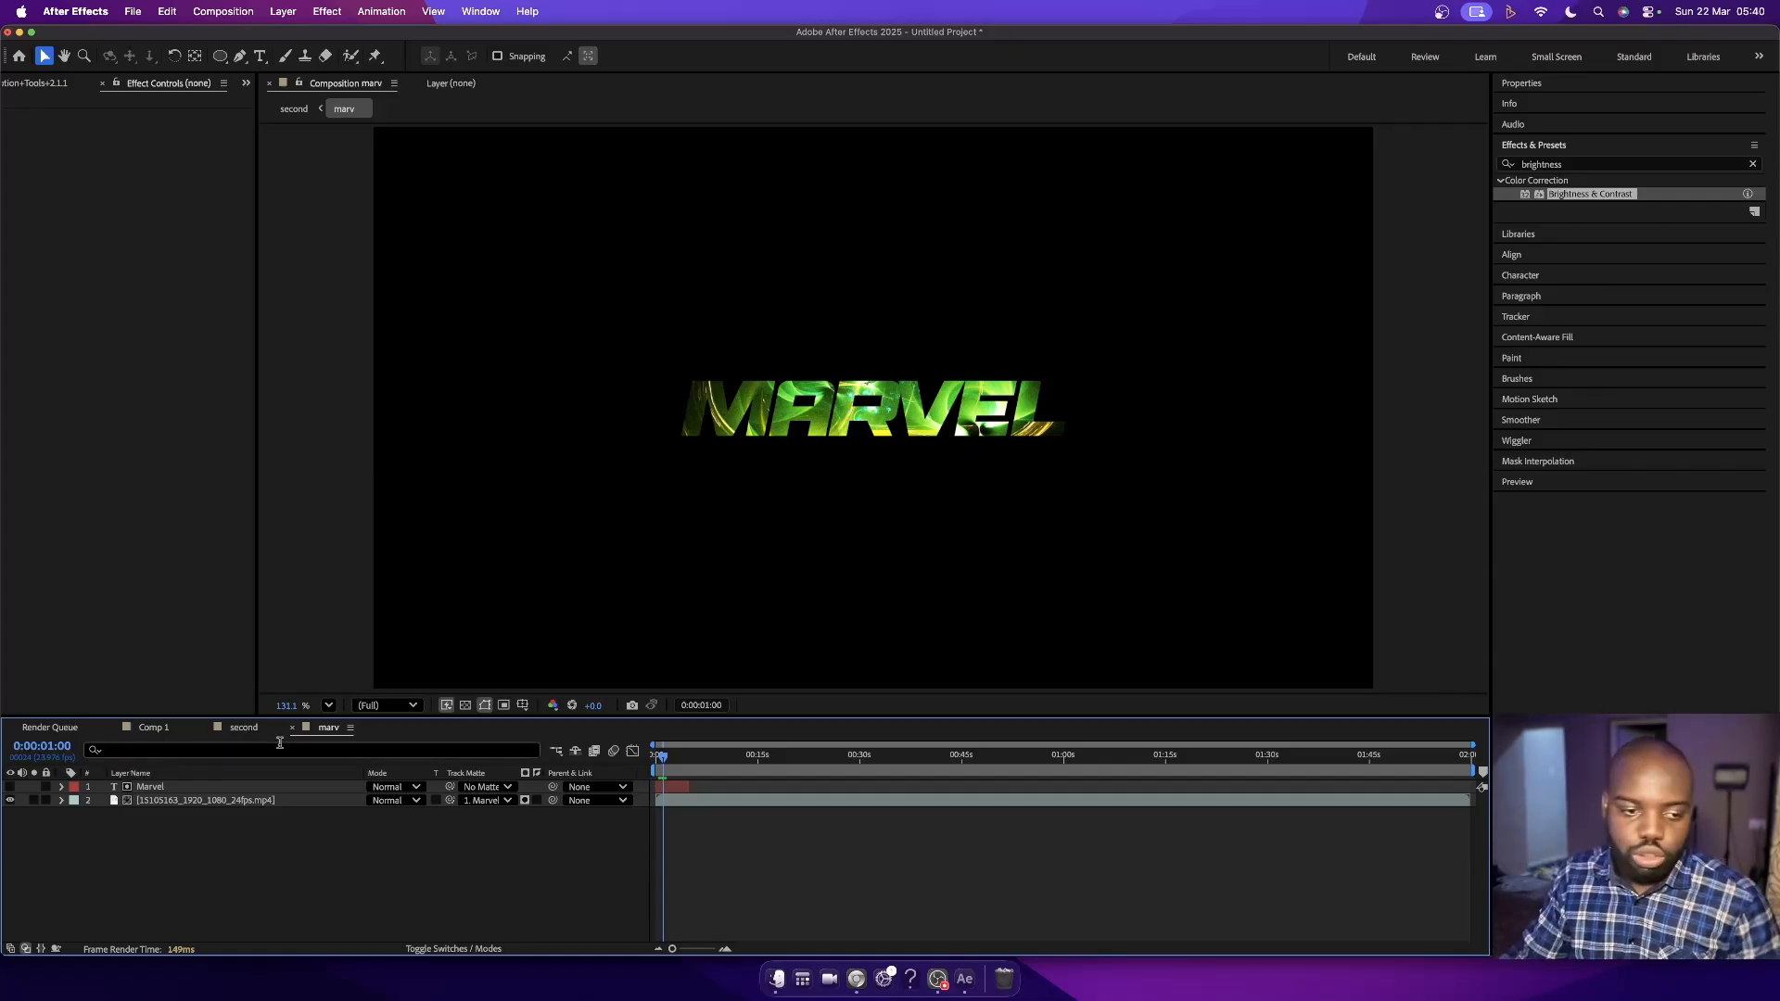
pyautogui.click(165, 735)
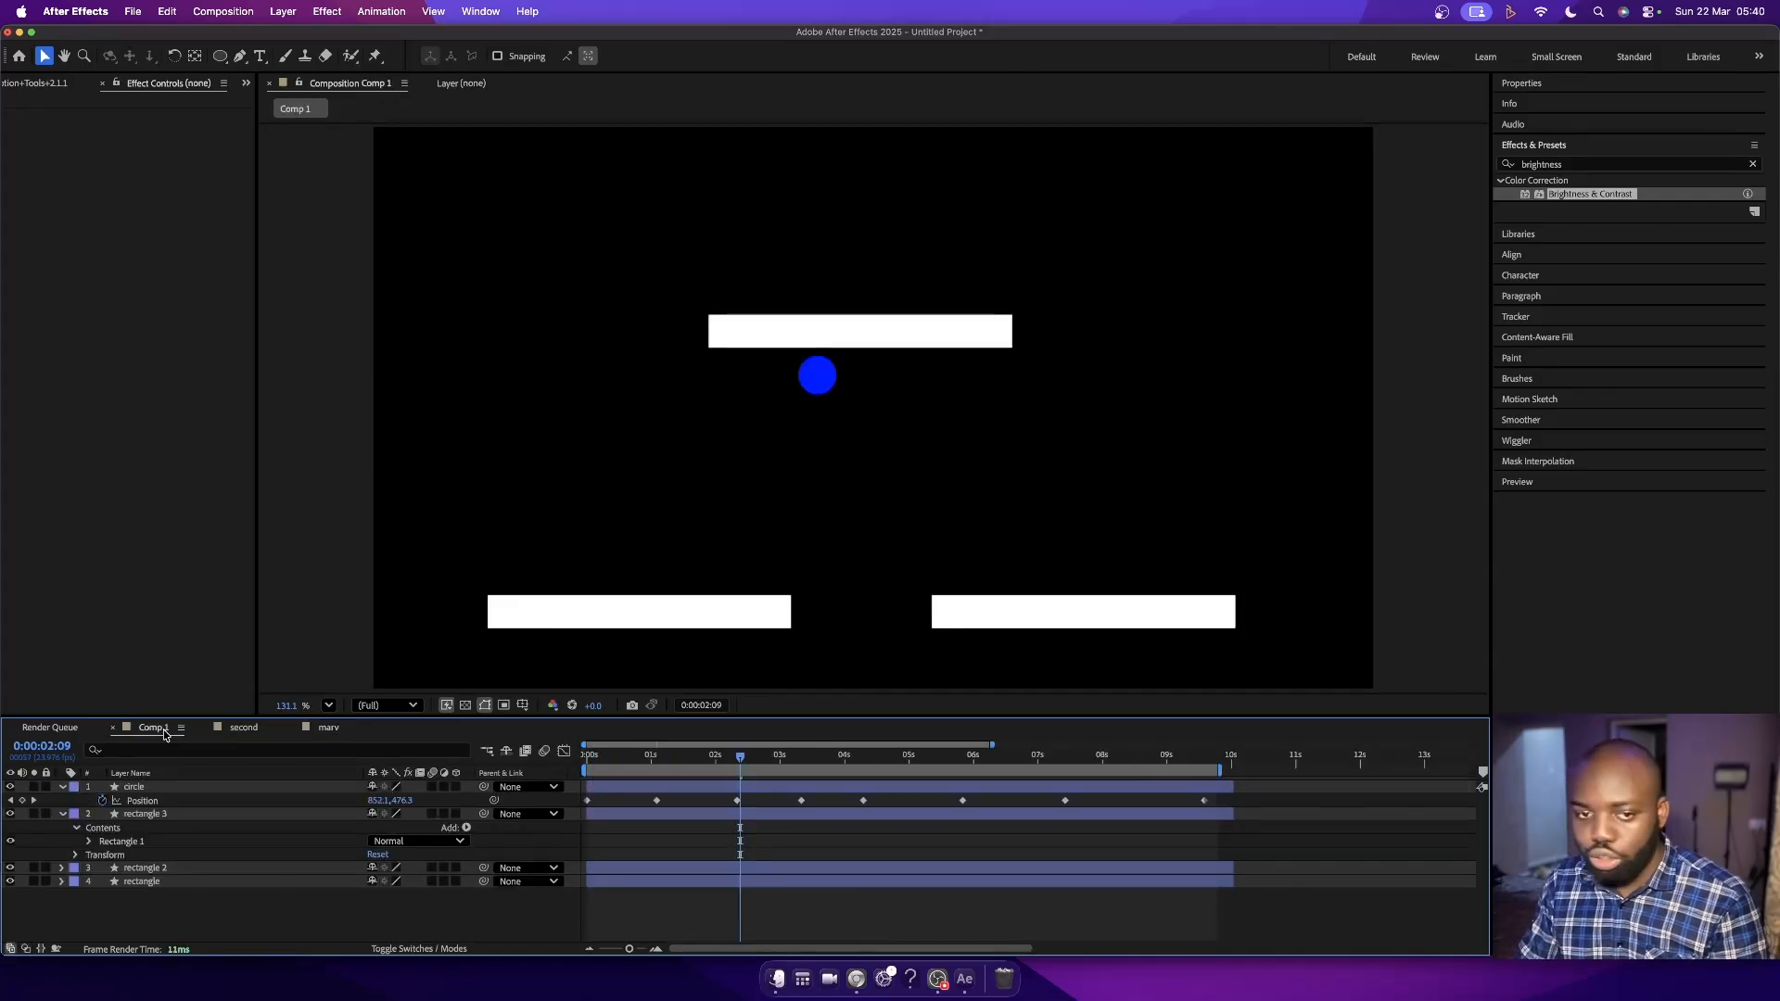
pyautogui.click(235, 734)
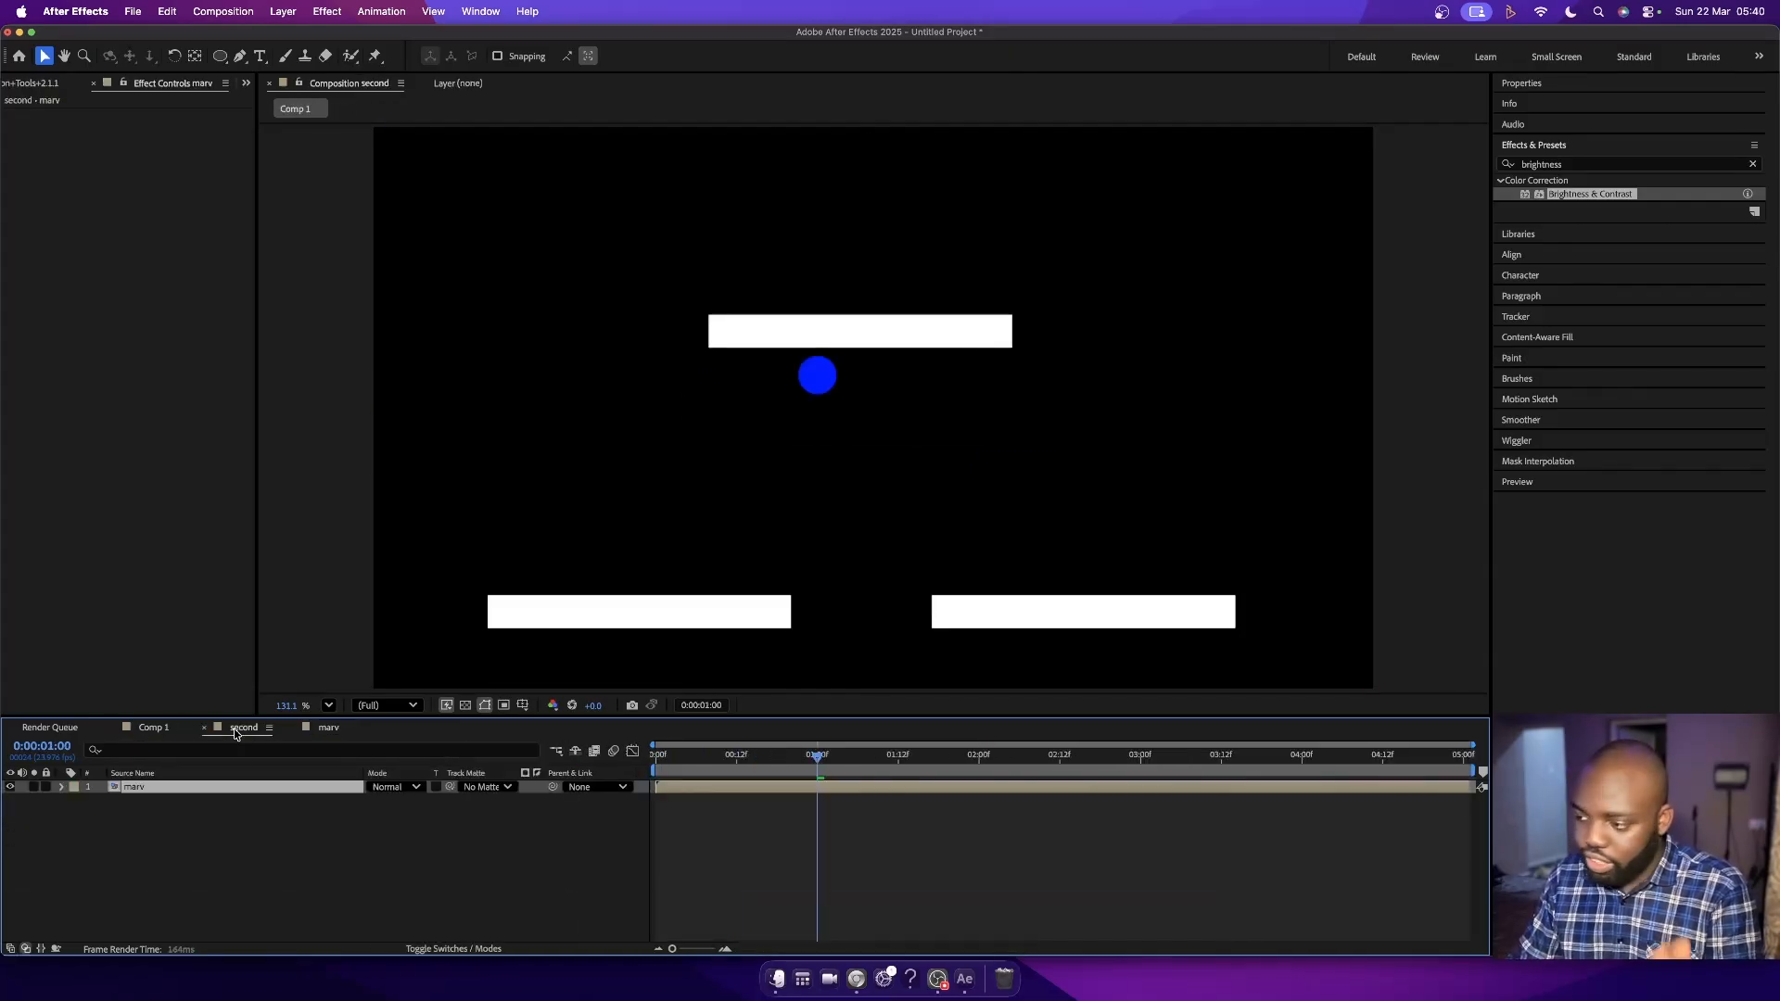
pyautogui.click(326, 731)
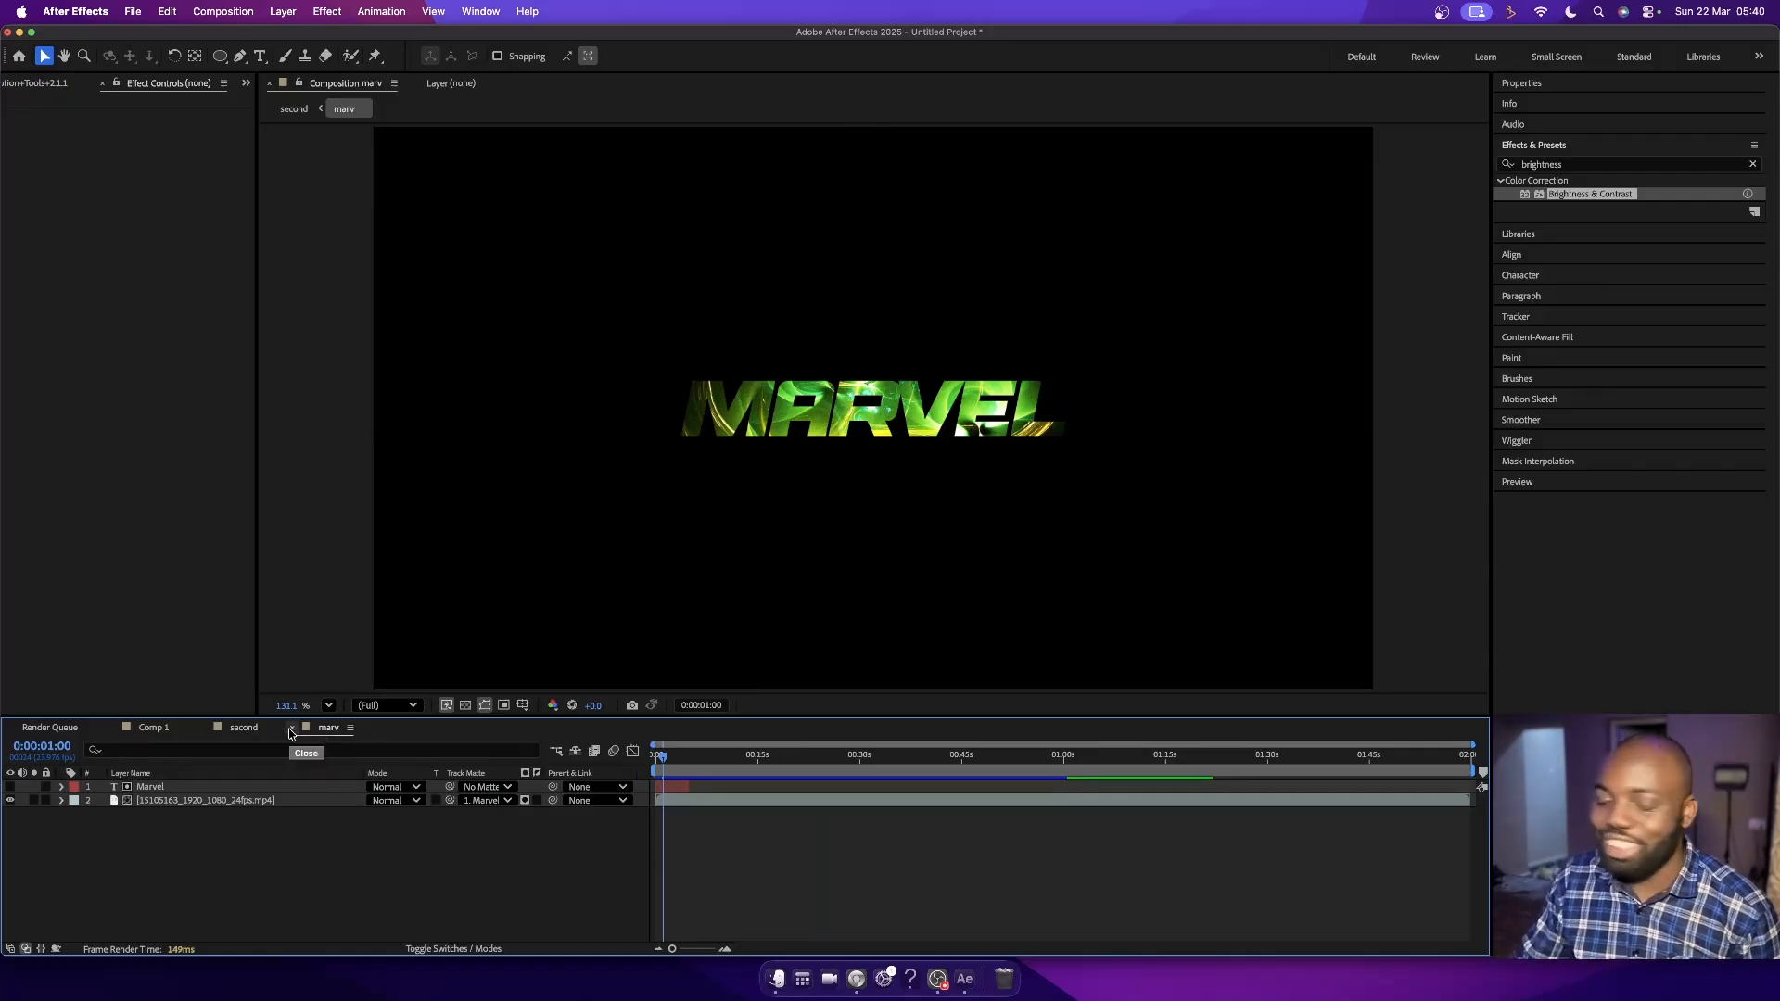
pyautogui.click(290, 730)
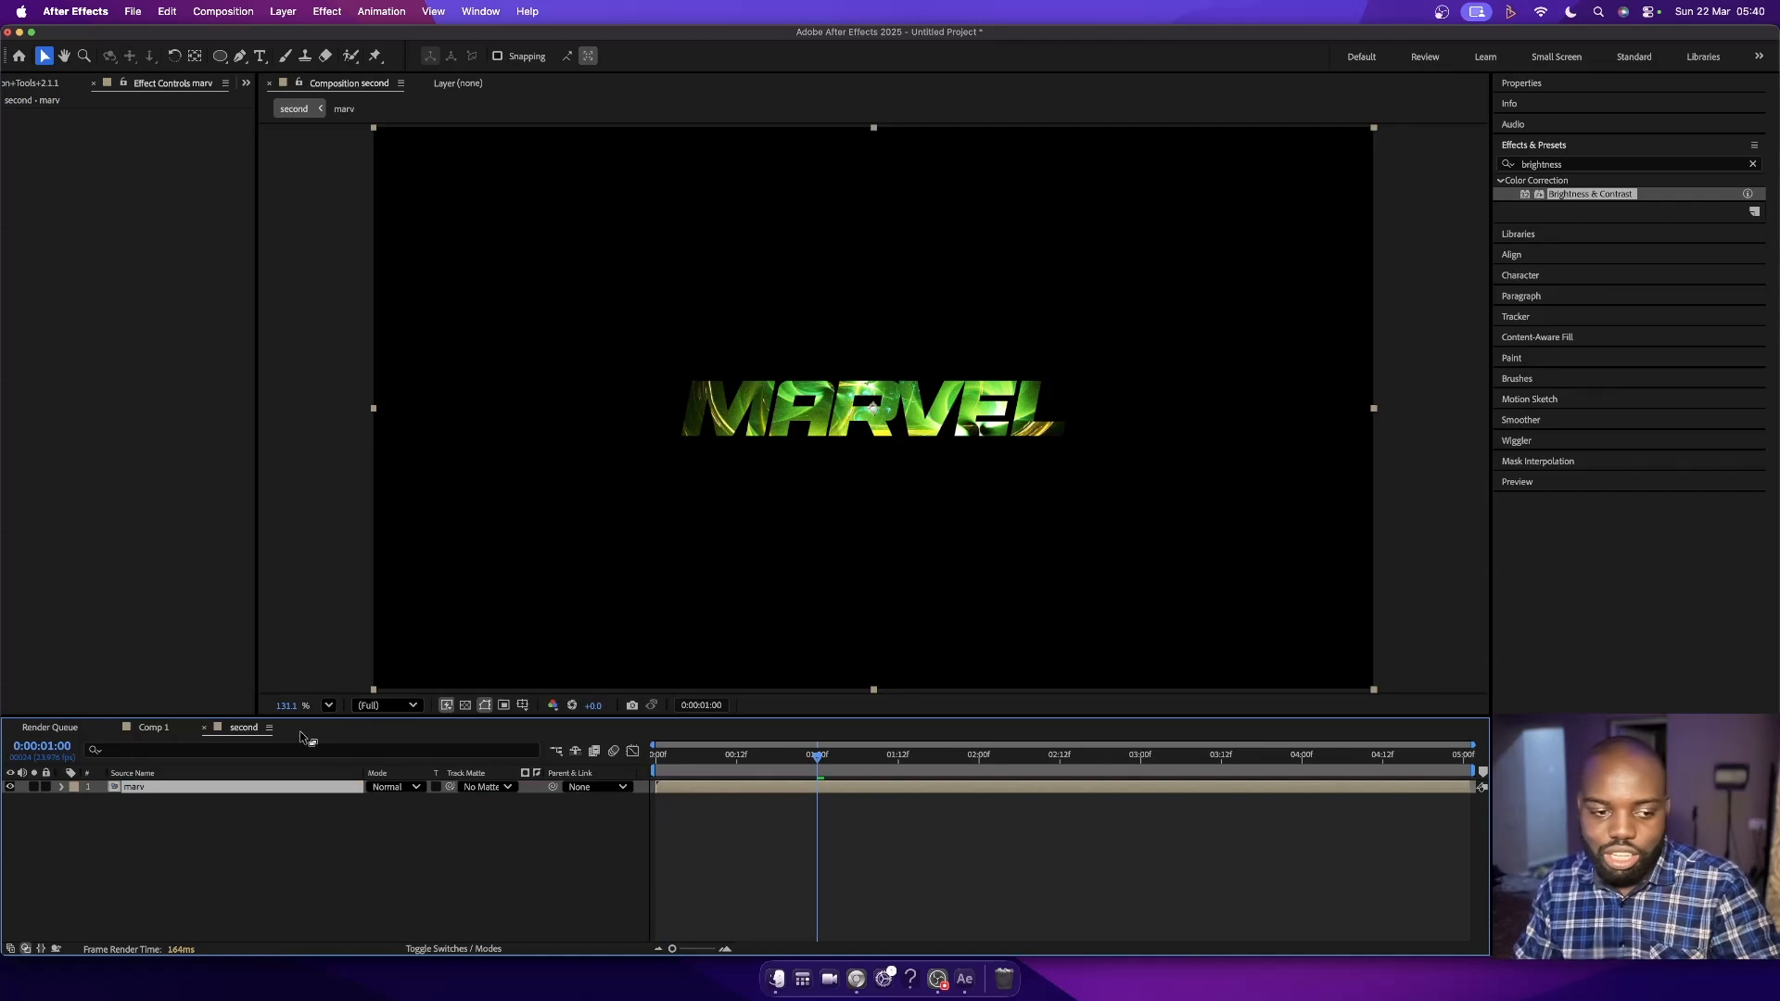
# - Animate the marv layer's Scale with a keyframe at 0:00 and a second keyframe of 118% at 5:00
pyautogui.click(221, 798)
pyautogui.click(184, 788)
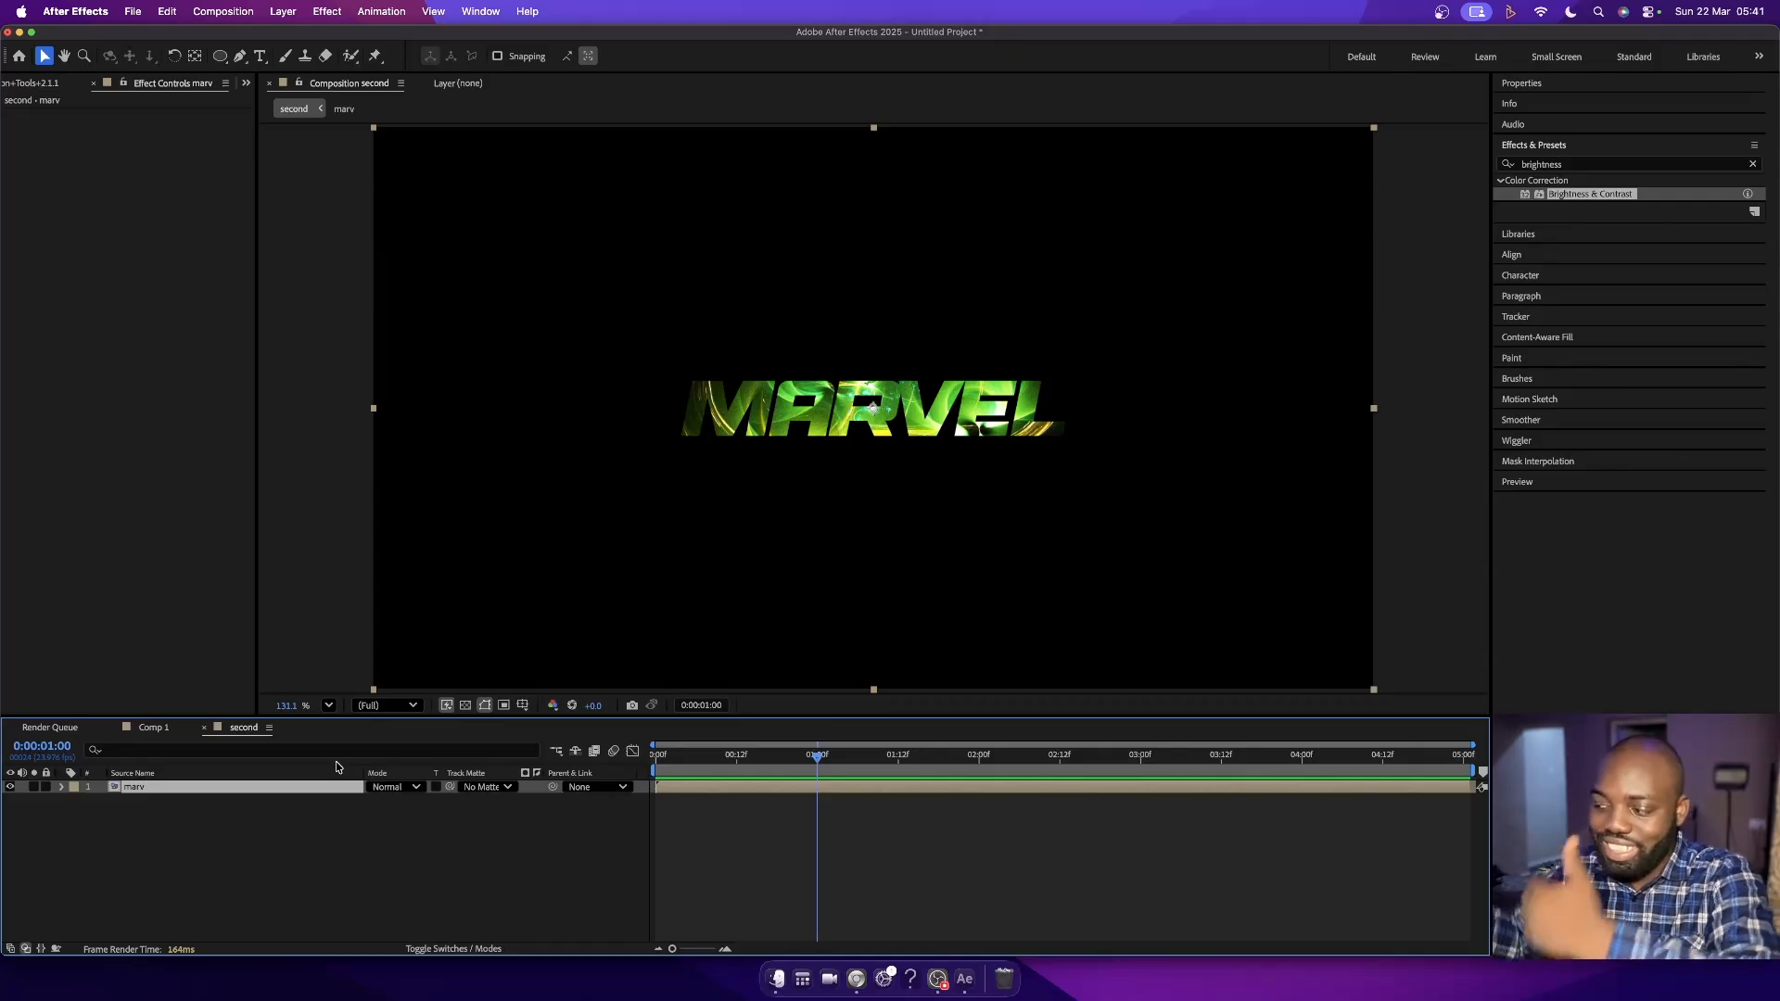
pyautogui.press('s')
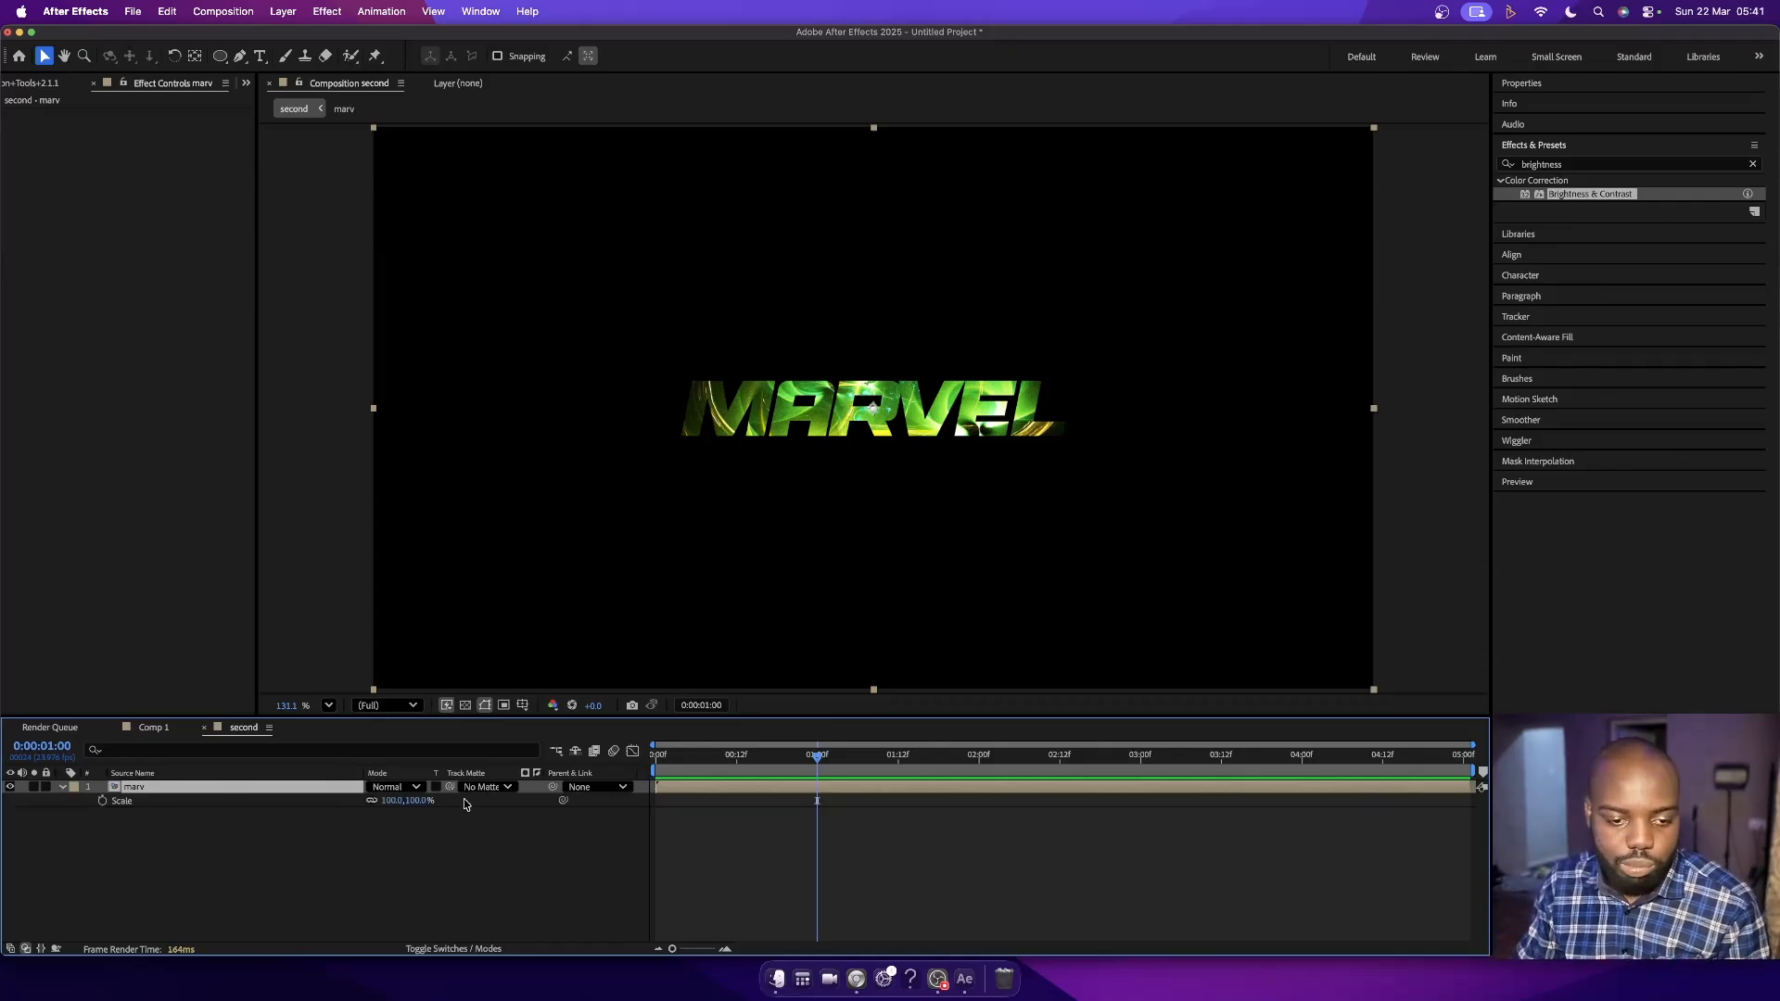
pyautogui.press('Home')
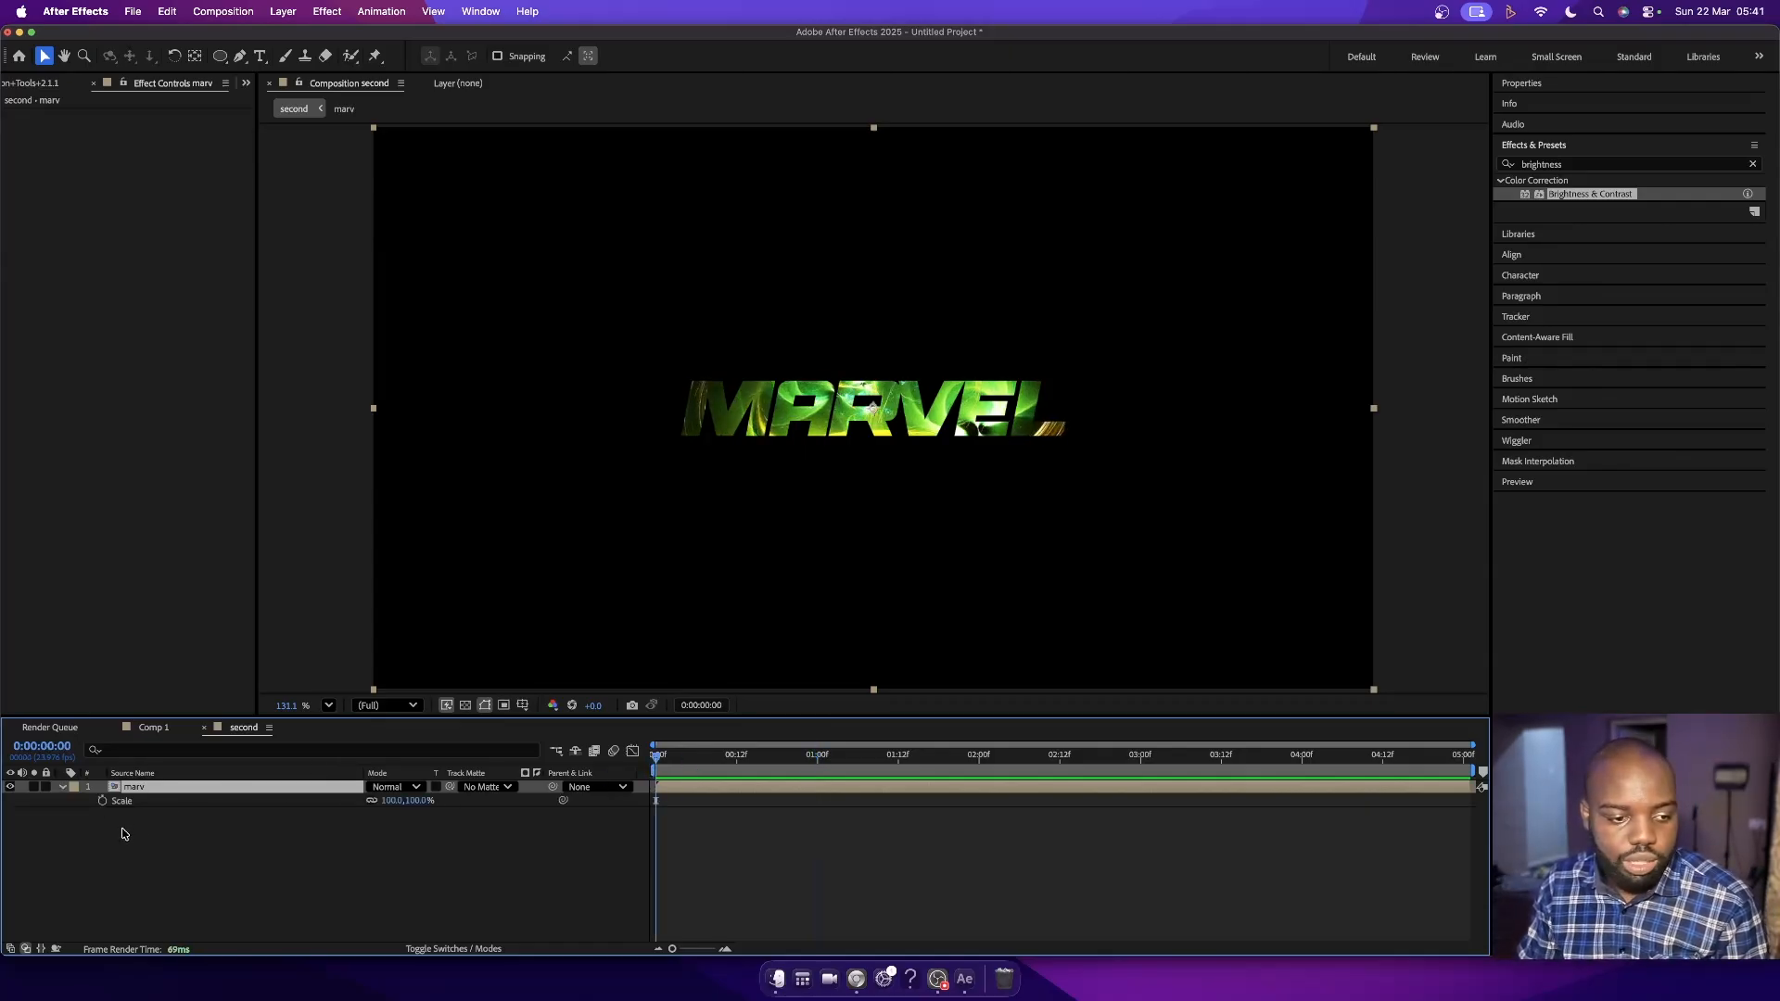
pyautogui.click(102, 800)
pyautogui.moveTo(1378, 757); pyautogui.dragTo(1470, 756)
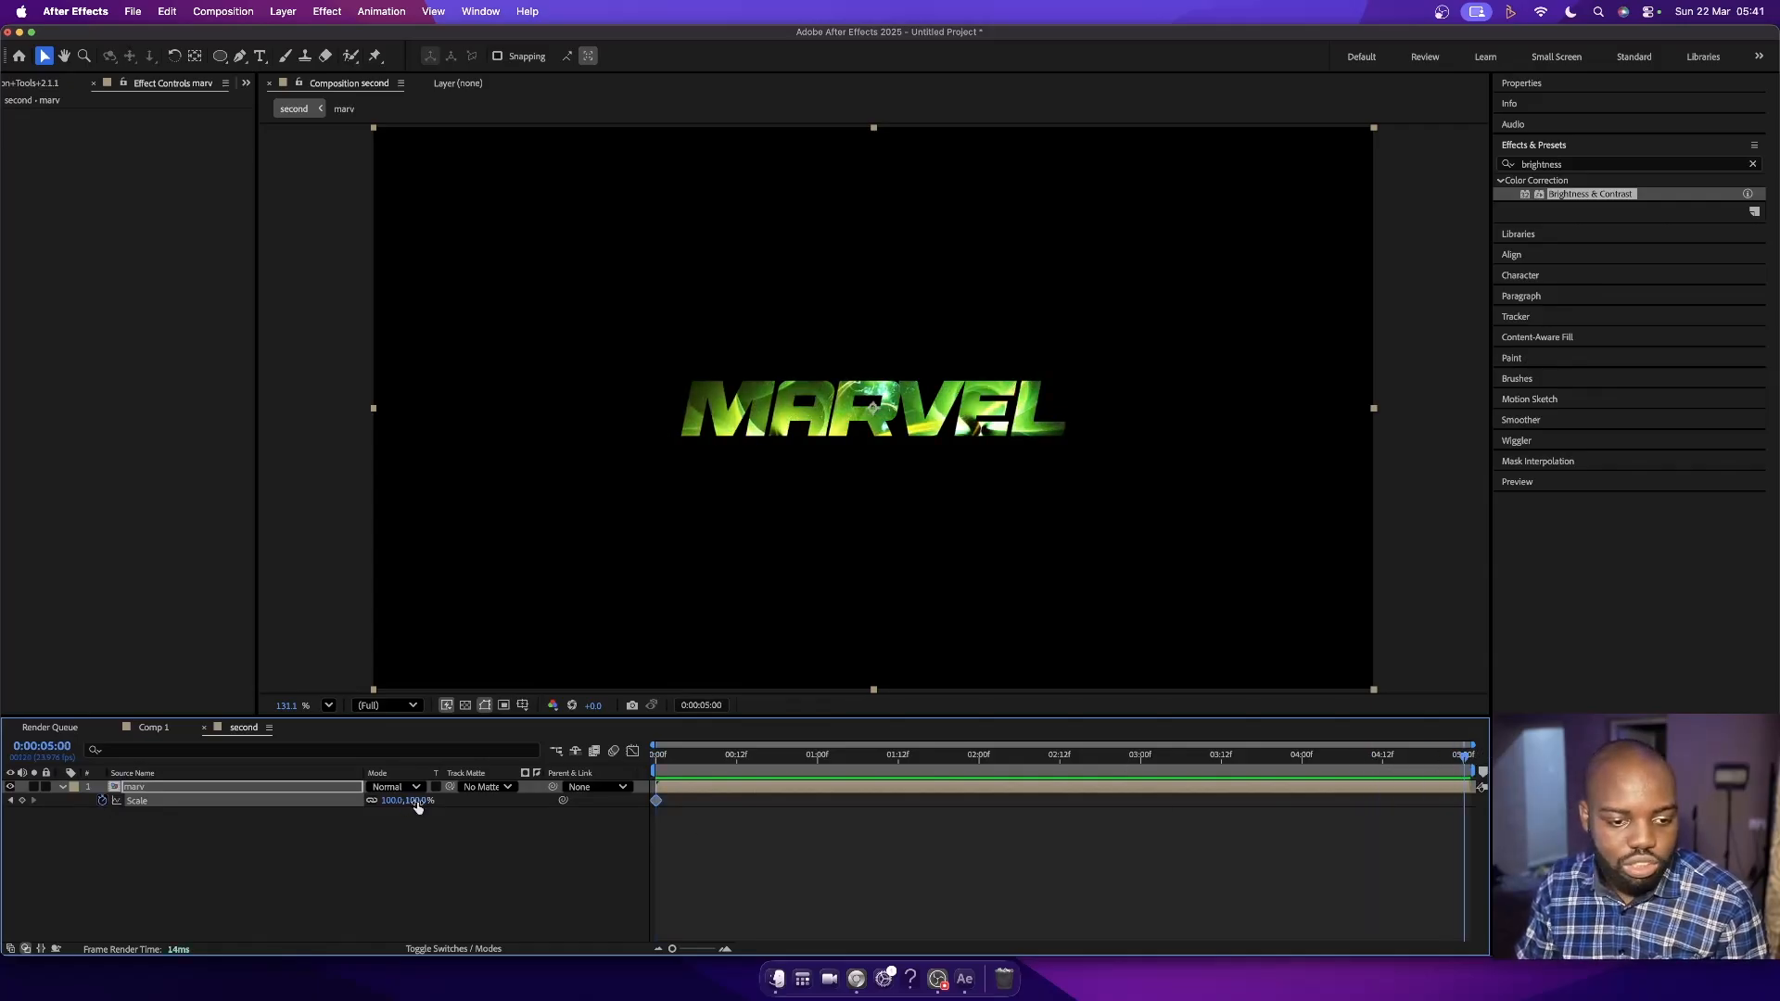
pyautogui.moveTo(417, 801); pyautogui.dragTo(431, 801)
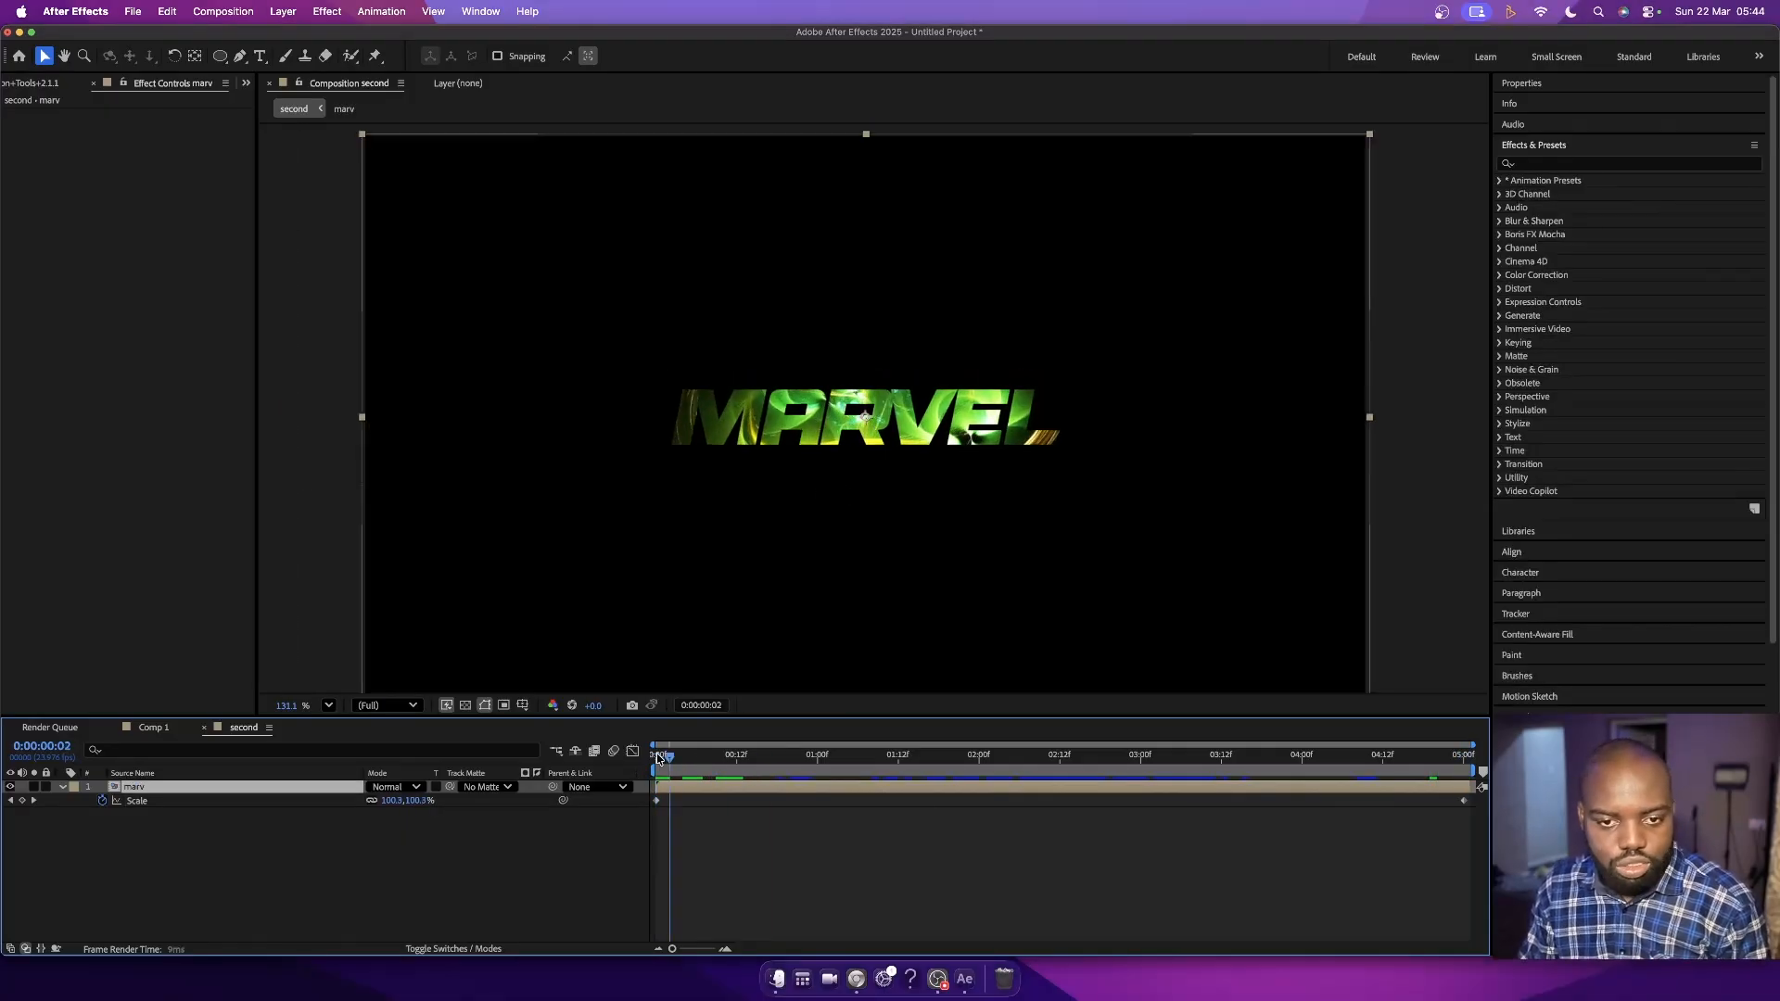
# - Play back the composition to check the scale animation on the MARVEL text
pyautogui.press('space')
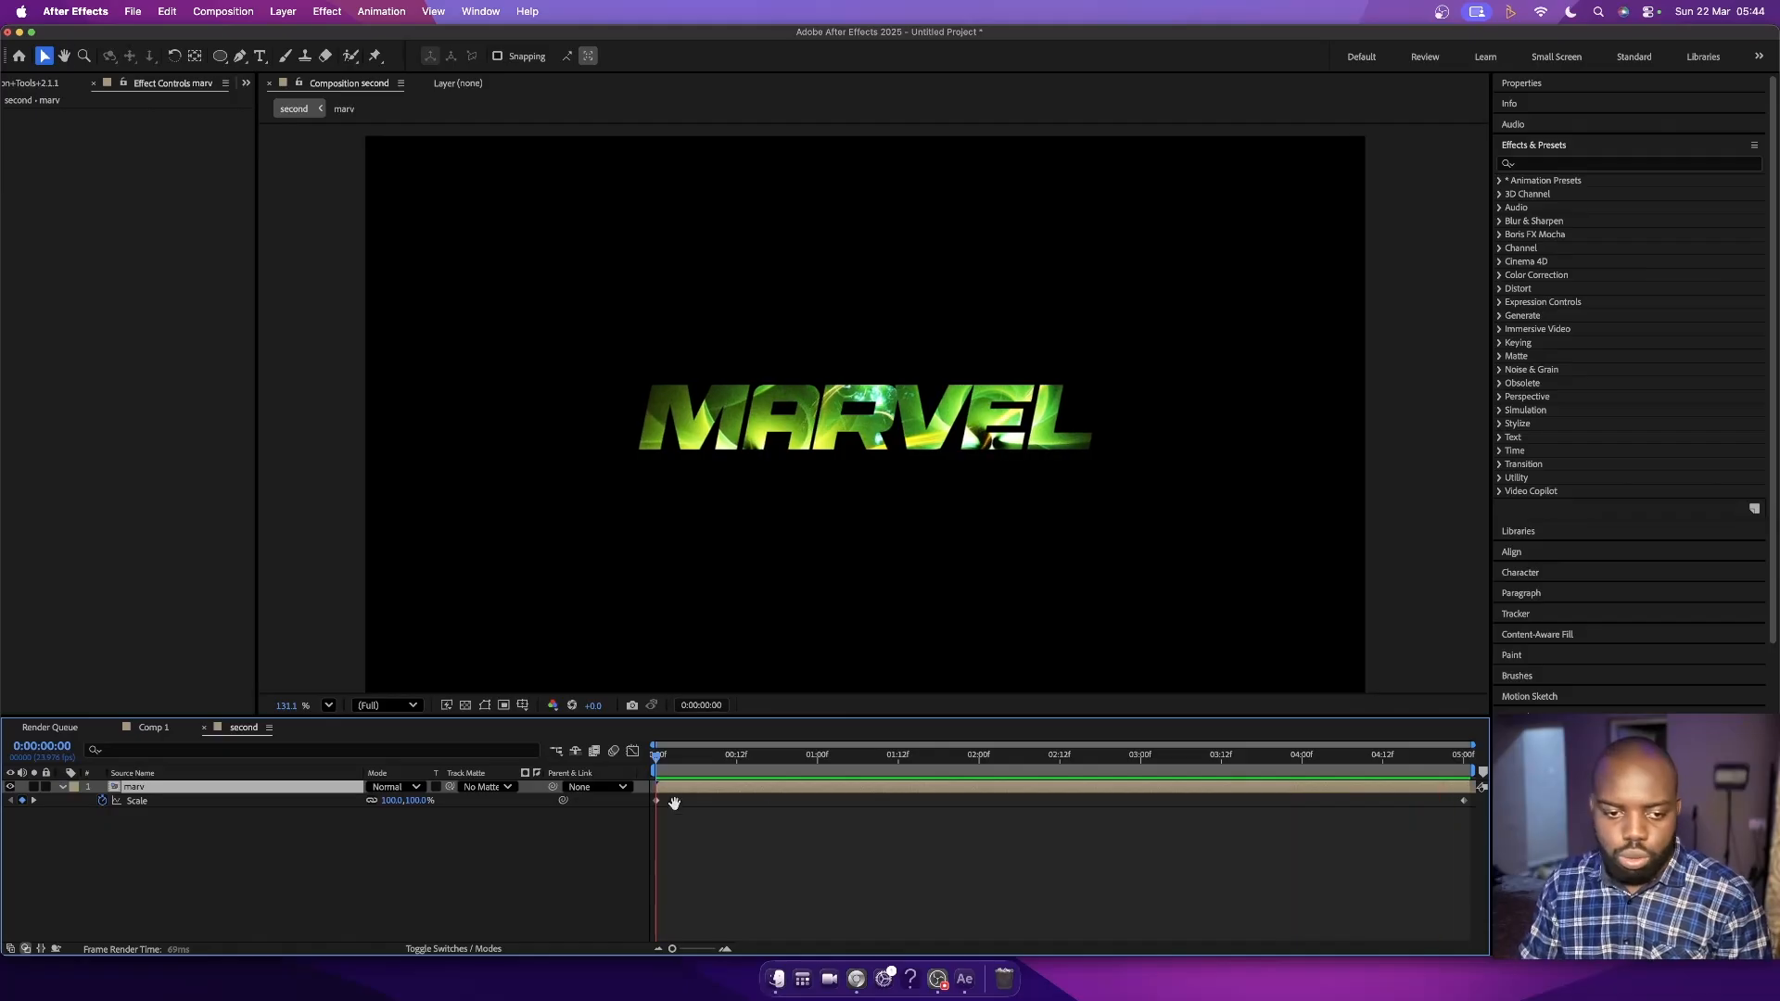
pyautogui.press('space')
pyautogui.press('space')
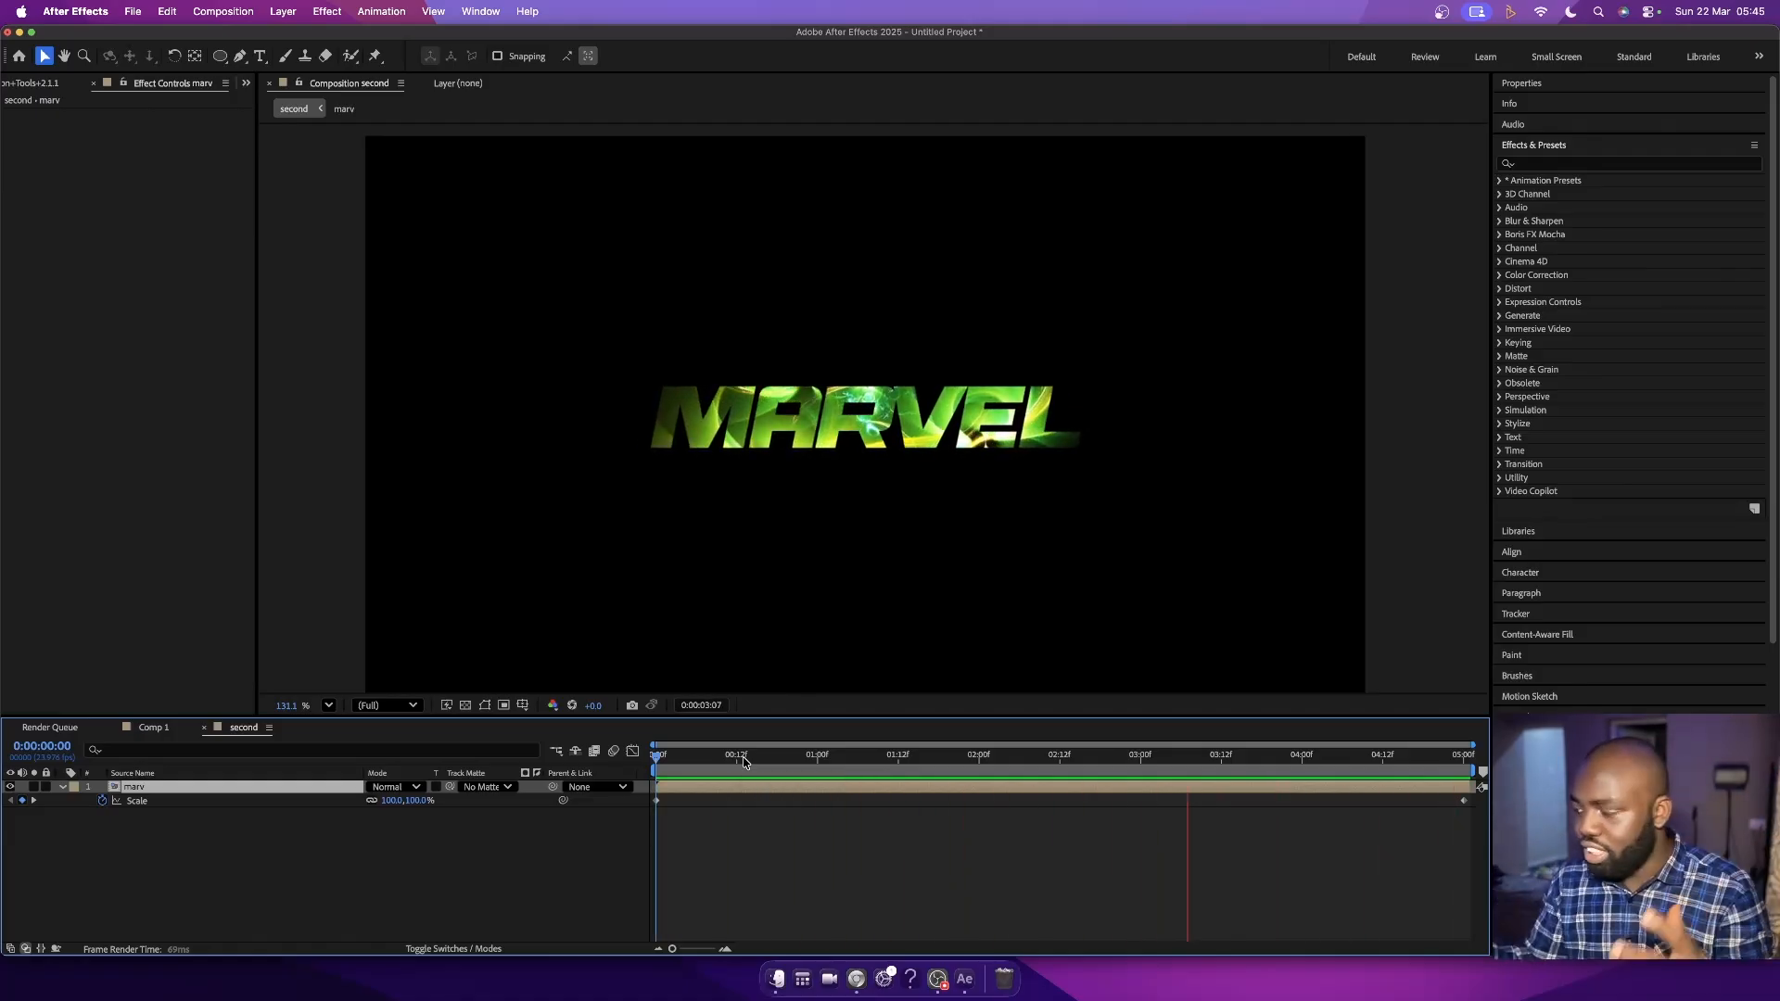
pyautogui.press('space')
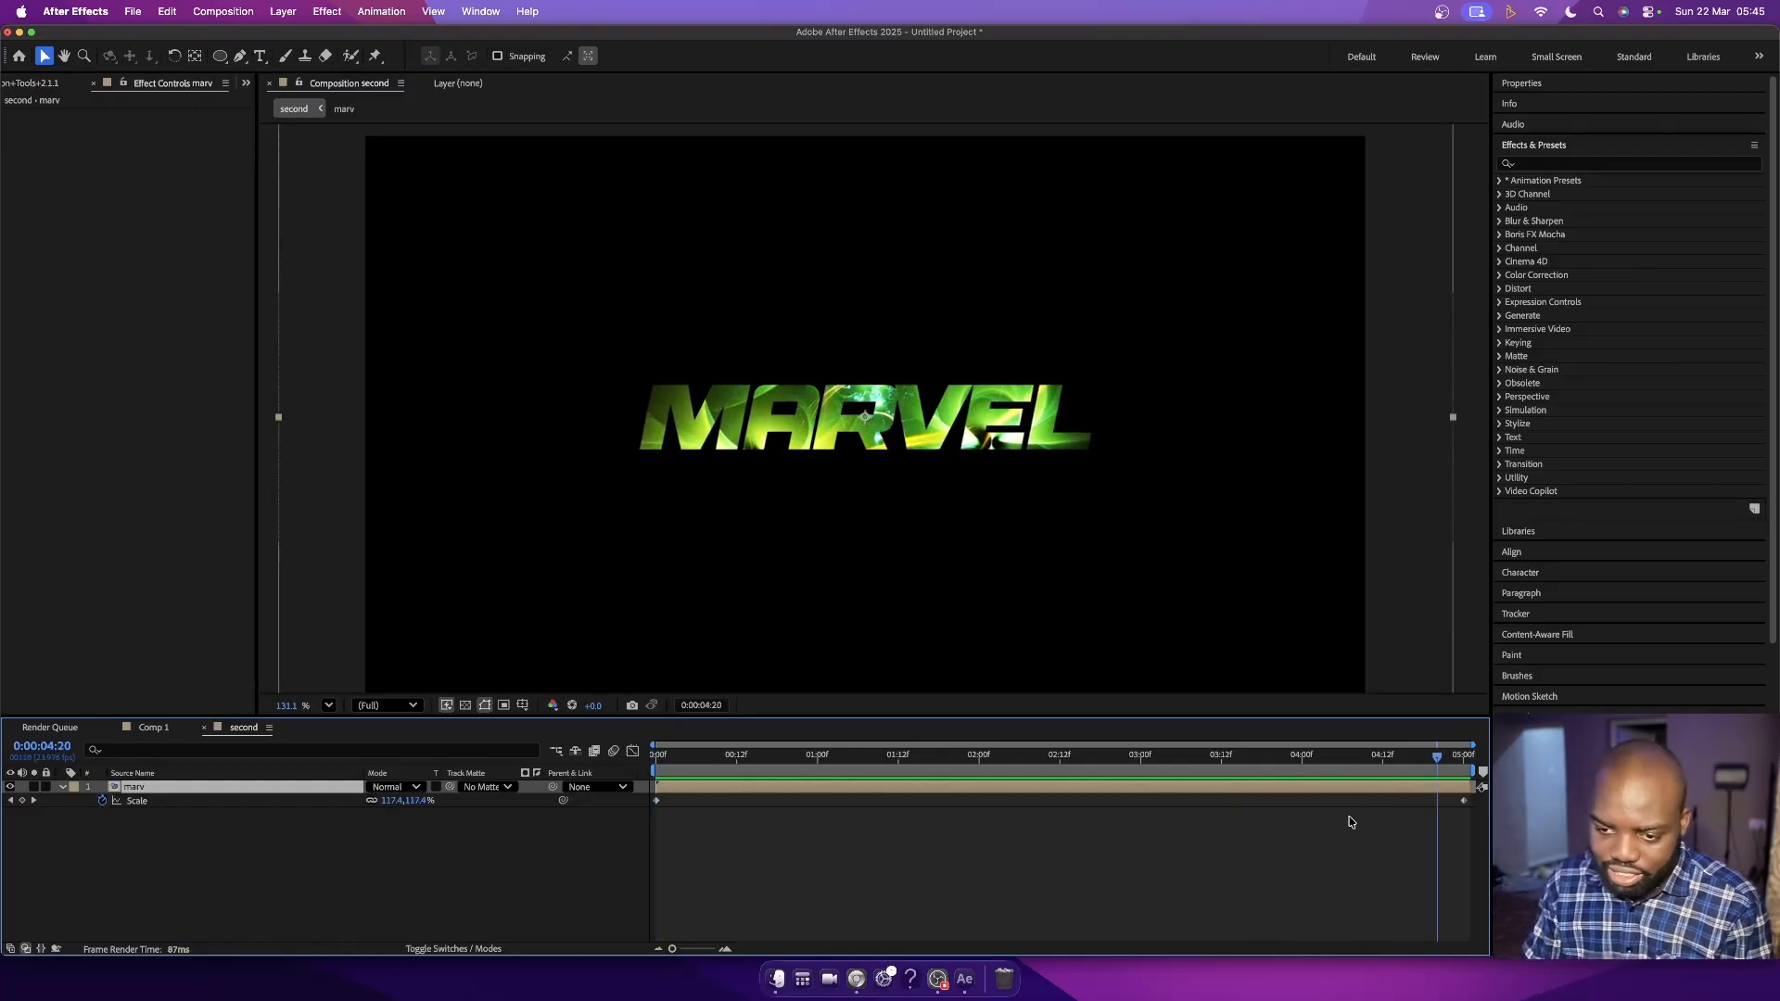
# - Move the ending Scale keyframe to 3:00, trim the work area to end there, and preview the animation
pyautogui.moveTo(1464, 800); pyautogui.dragTo(1148, 814)
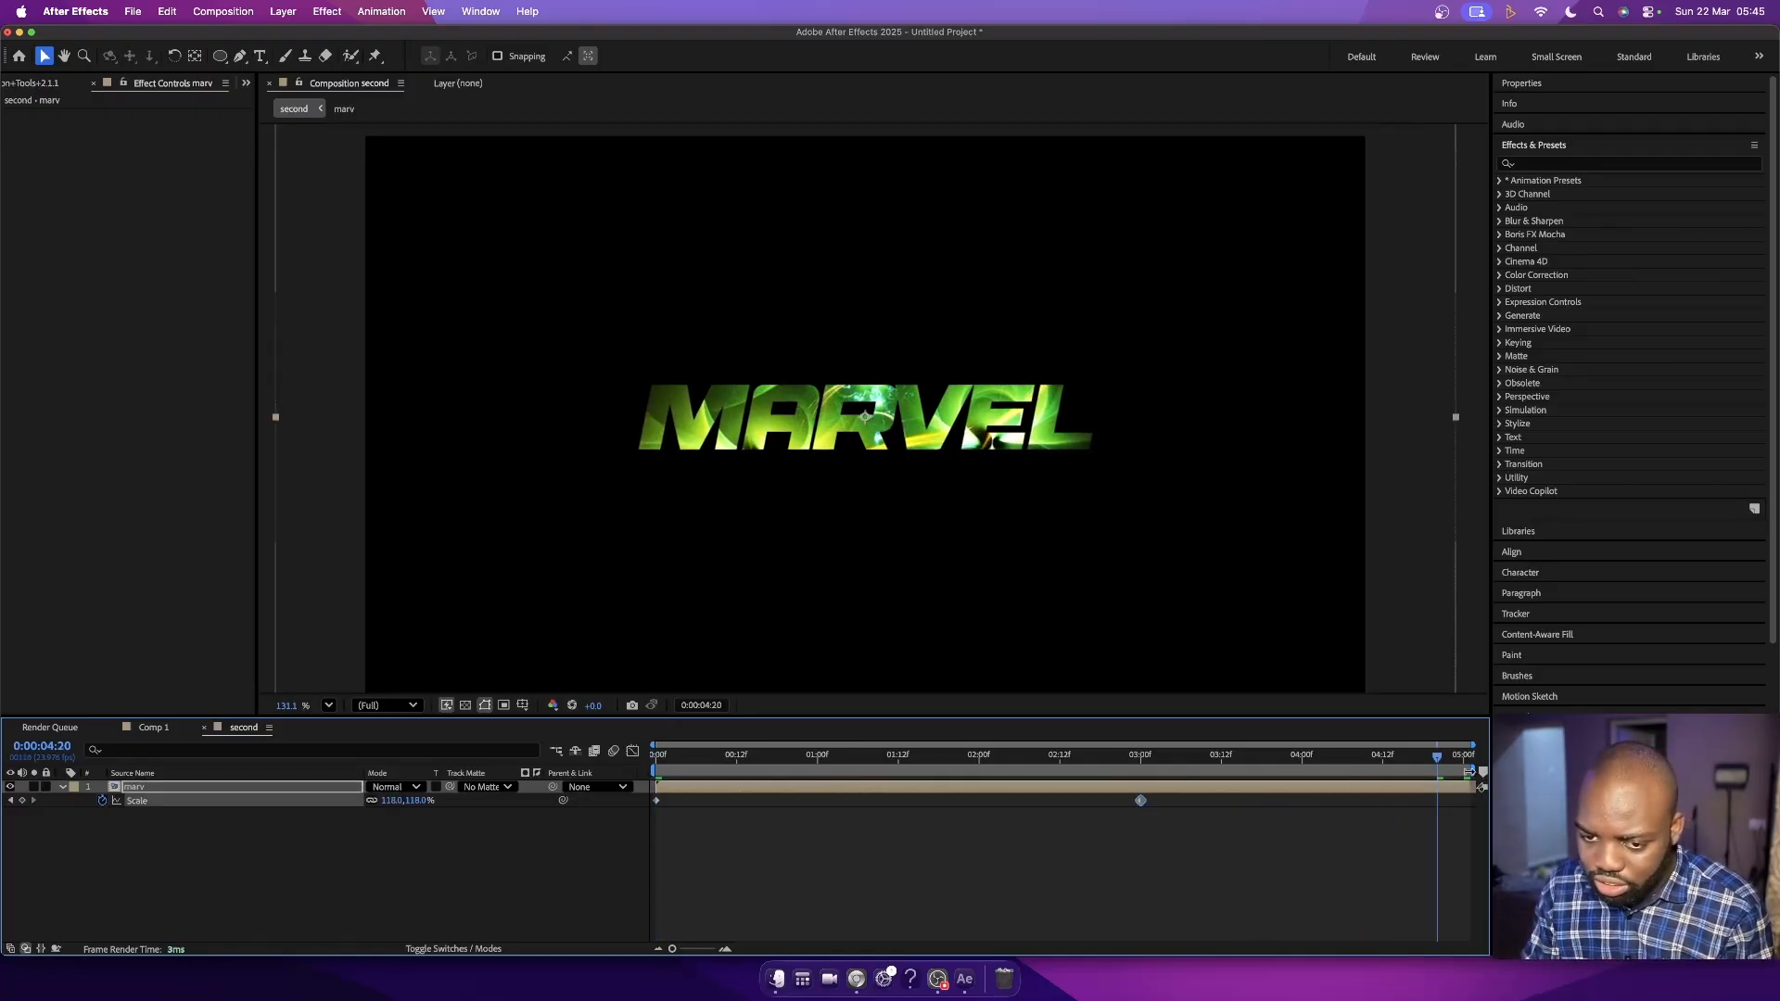
pyautogui.moveTo(1475, 771); pyautogui.dragTo(1142, 771)
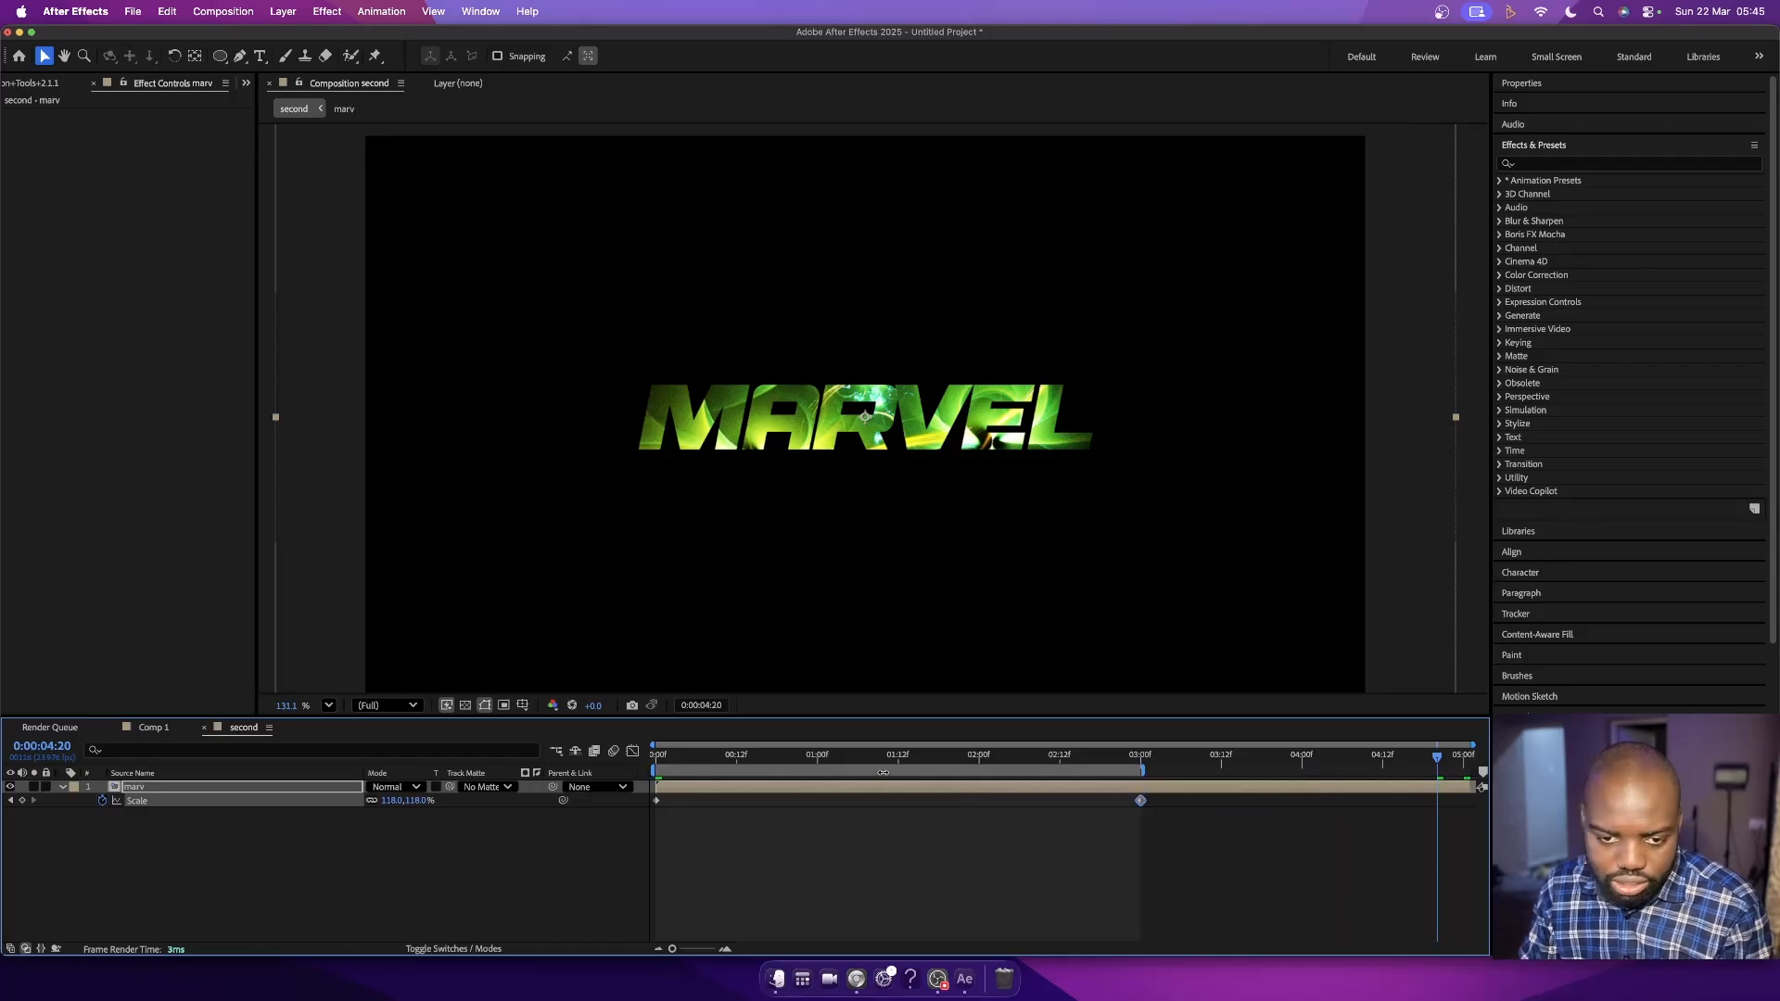
pyautogui.press('space')
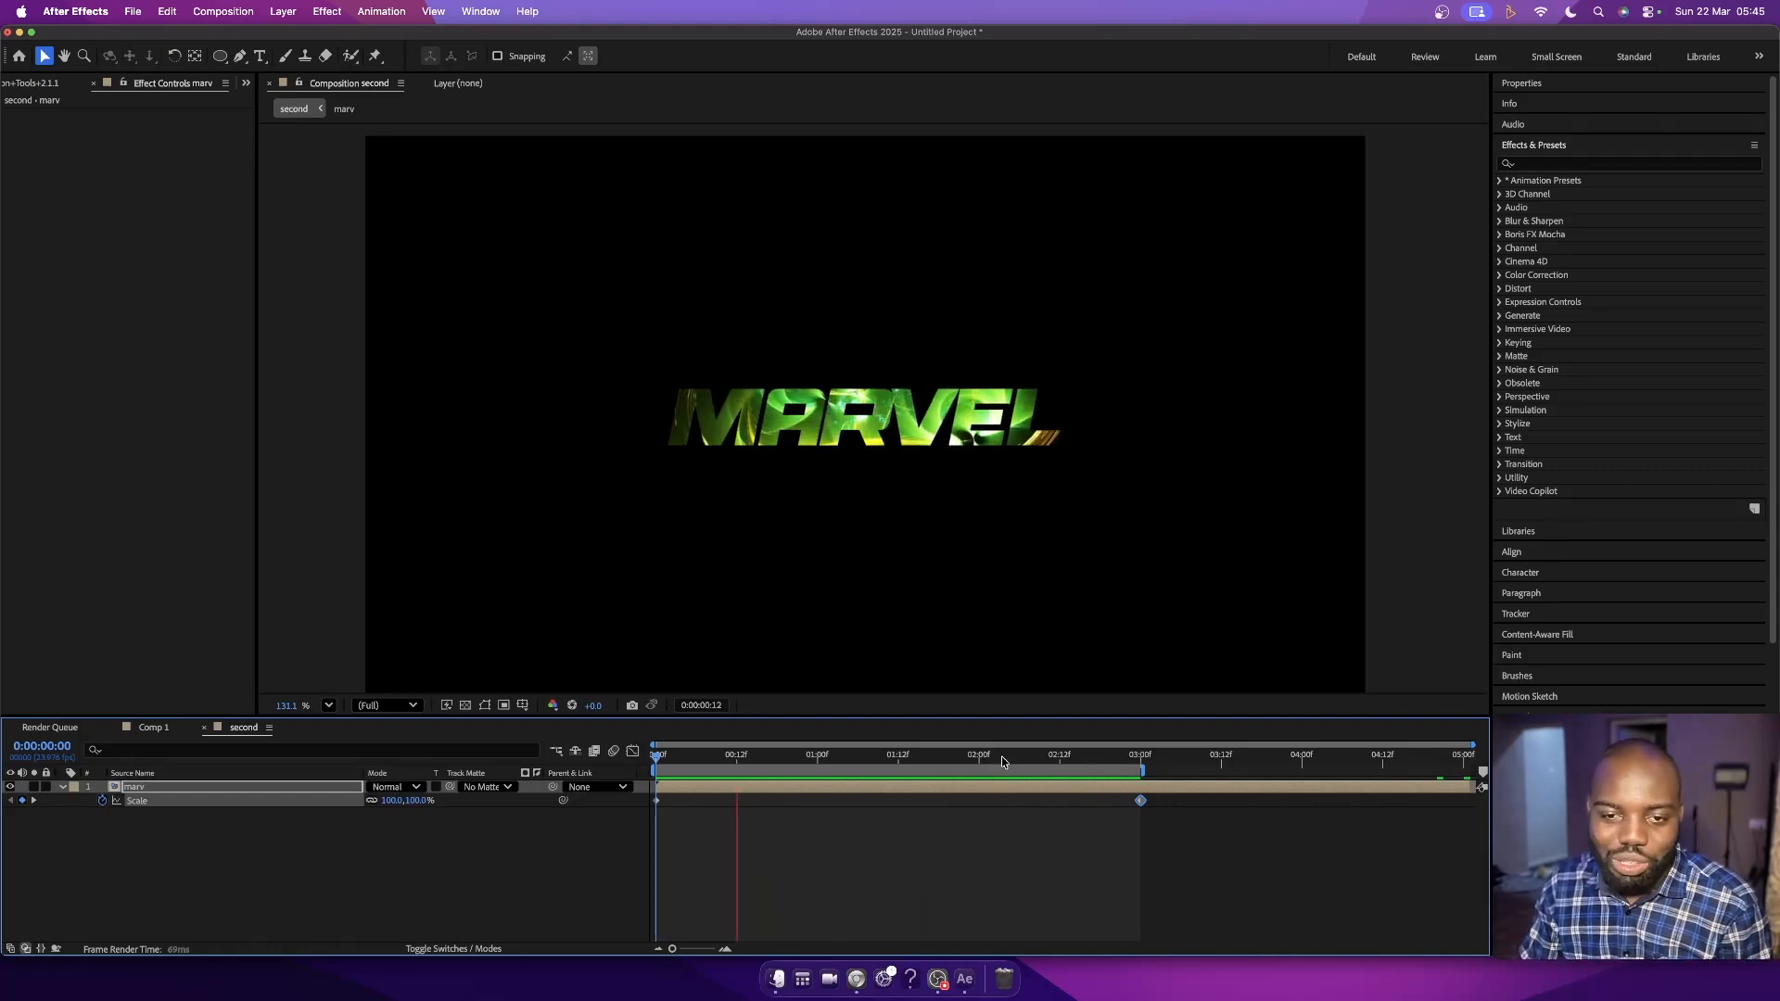
pyautogui.click(972, 757)
pyautogui.moveTo(972, 758); pyautogui.dragTo(656, 762)
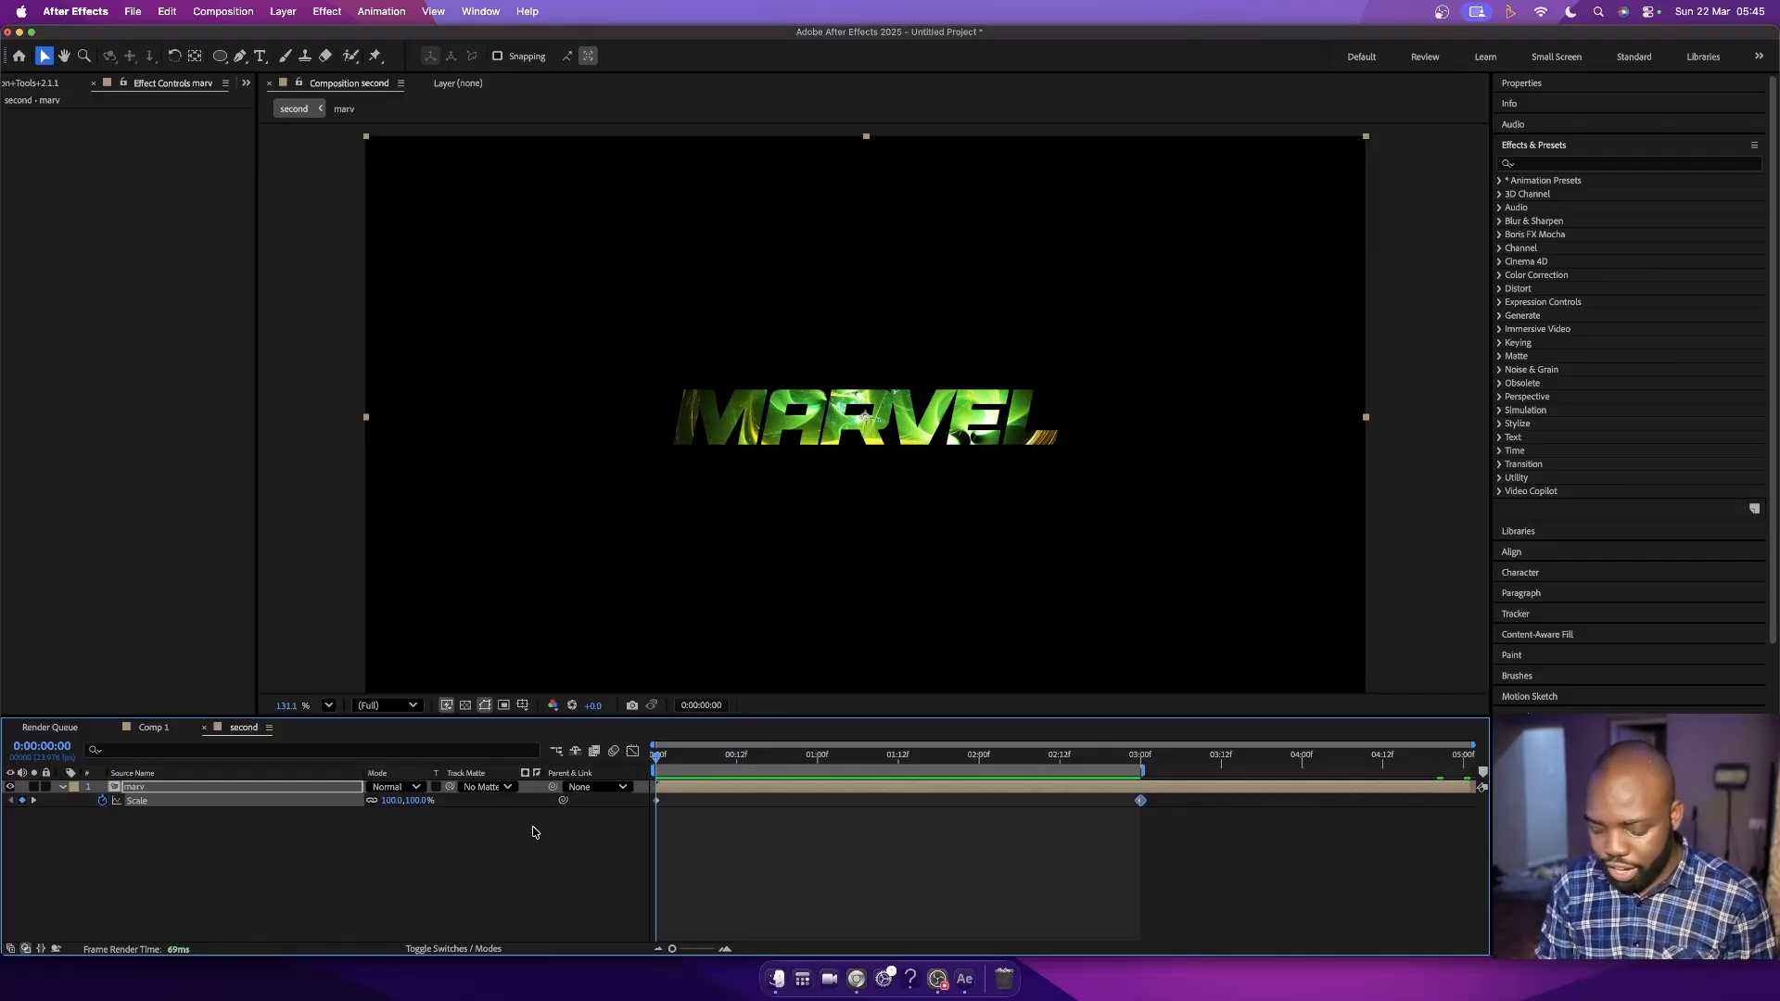
# - Create a new composition named third at 1920 x 1080 px, 23.976 fps, with a duration of 0:00:05:01
pyautogui.press('super+n')
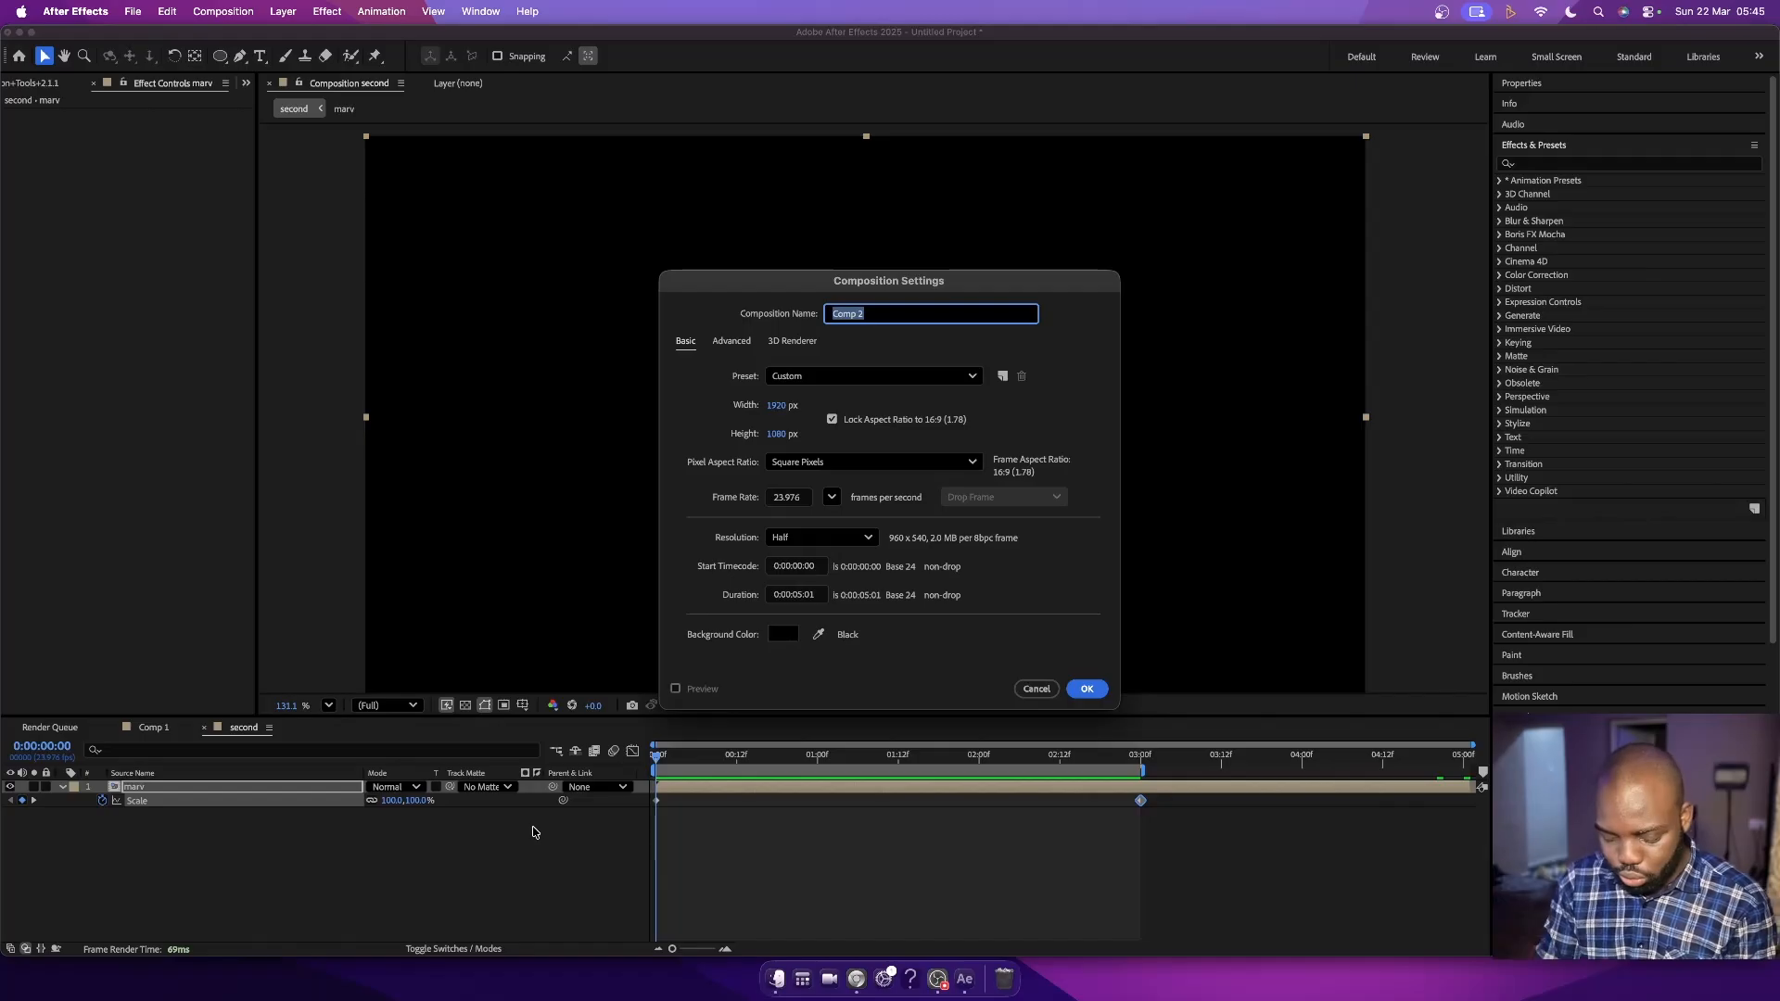
pyautogui.write('third')
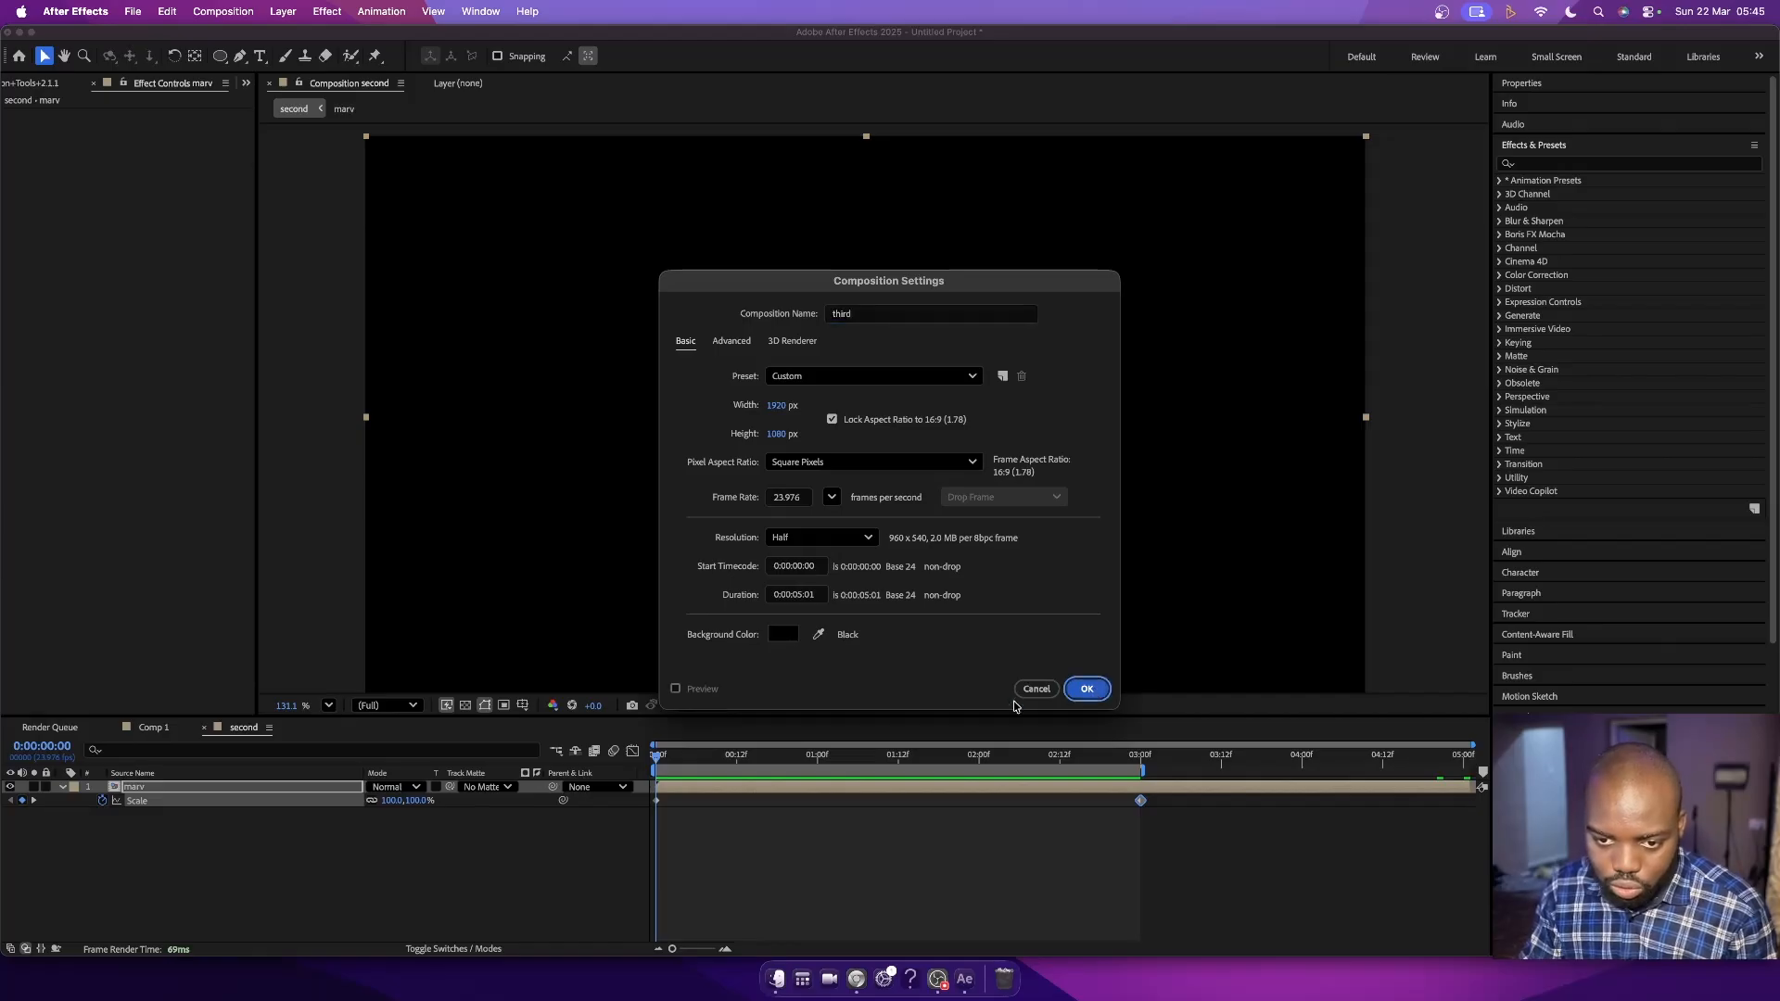
pyautogui.click(1092, 690)
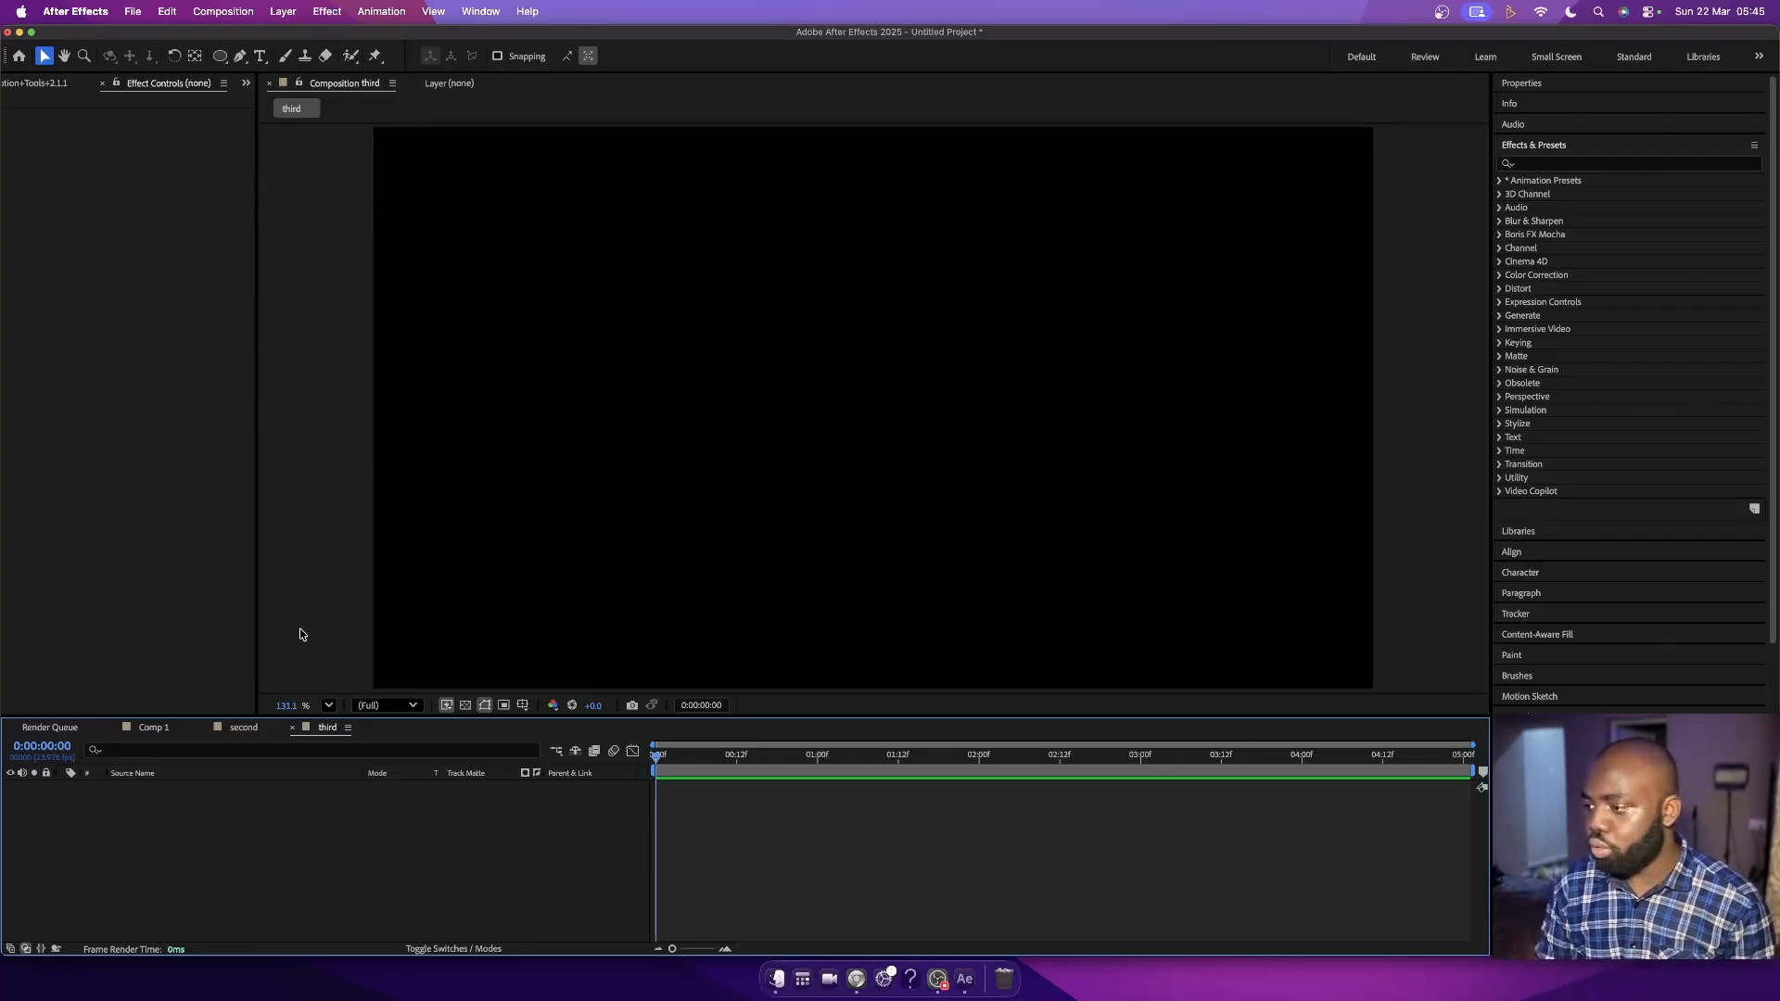
pyautogui.scroll(1, 303, 635)
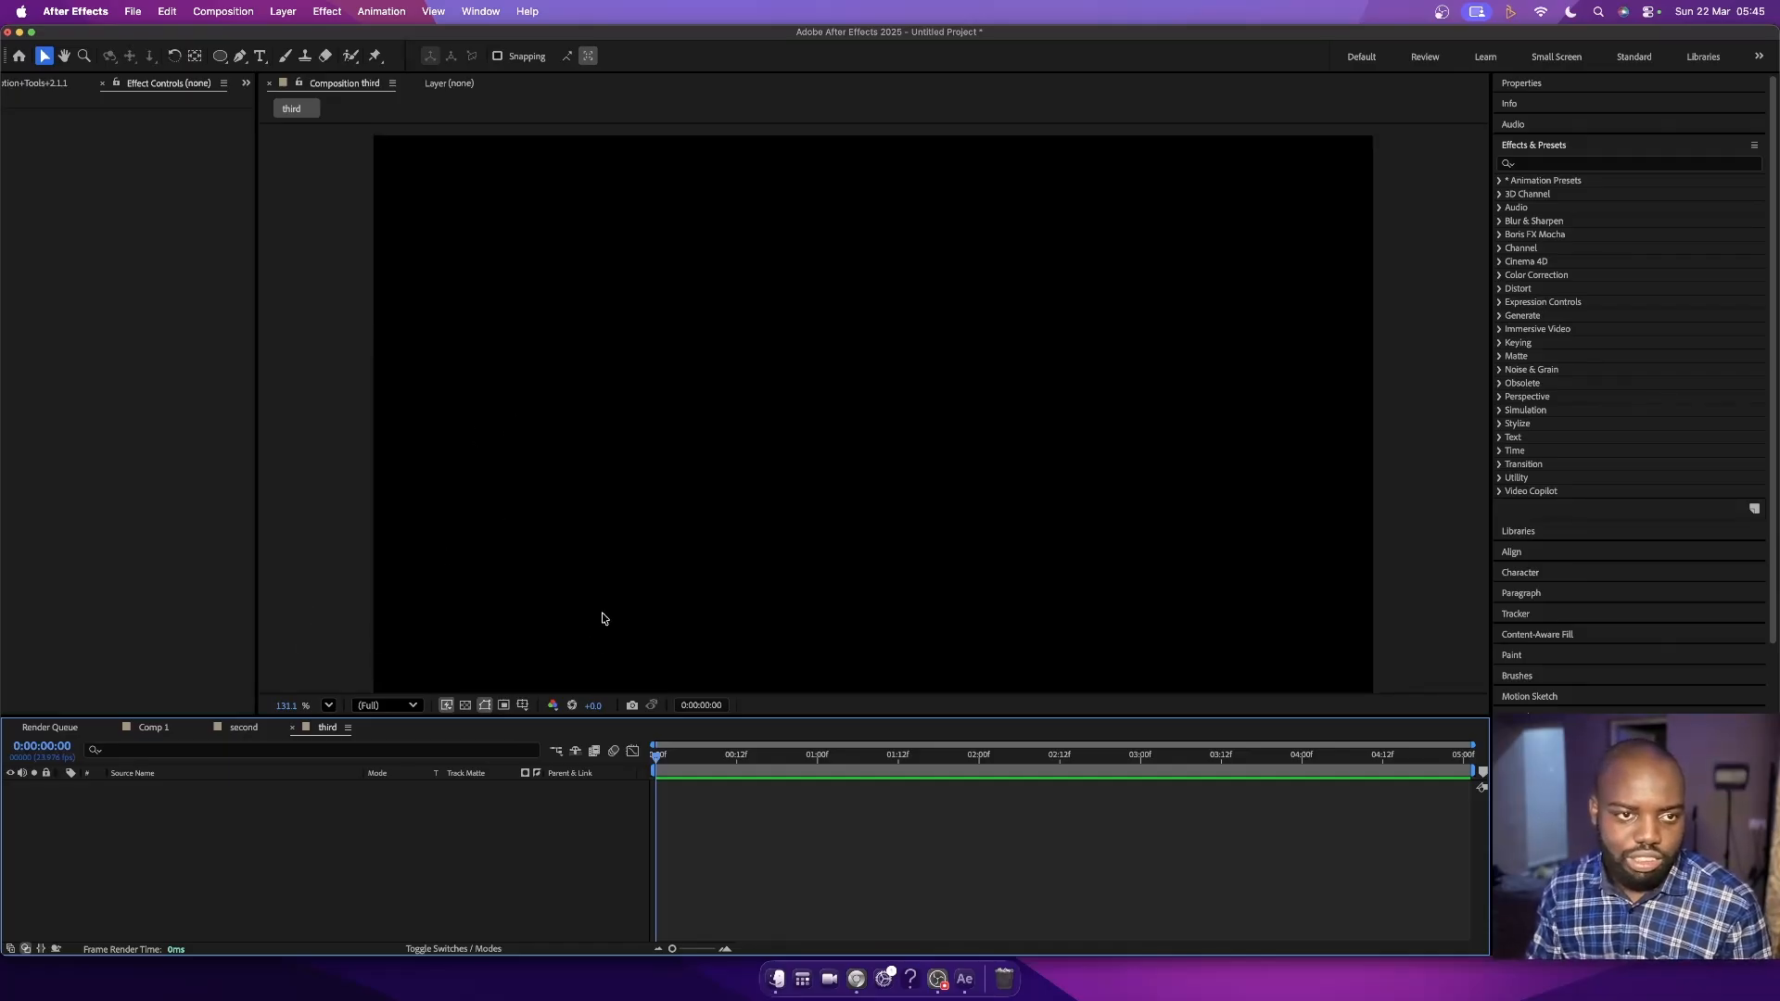
pyautogui.scroll(-1, 602, 619)
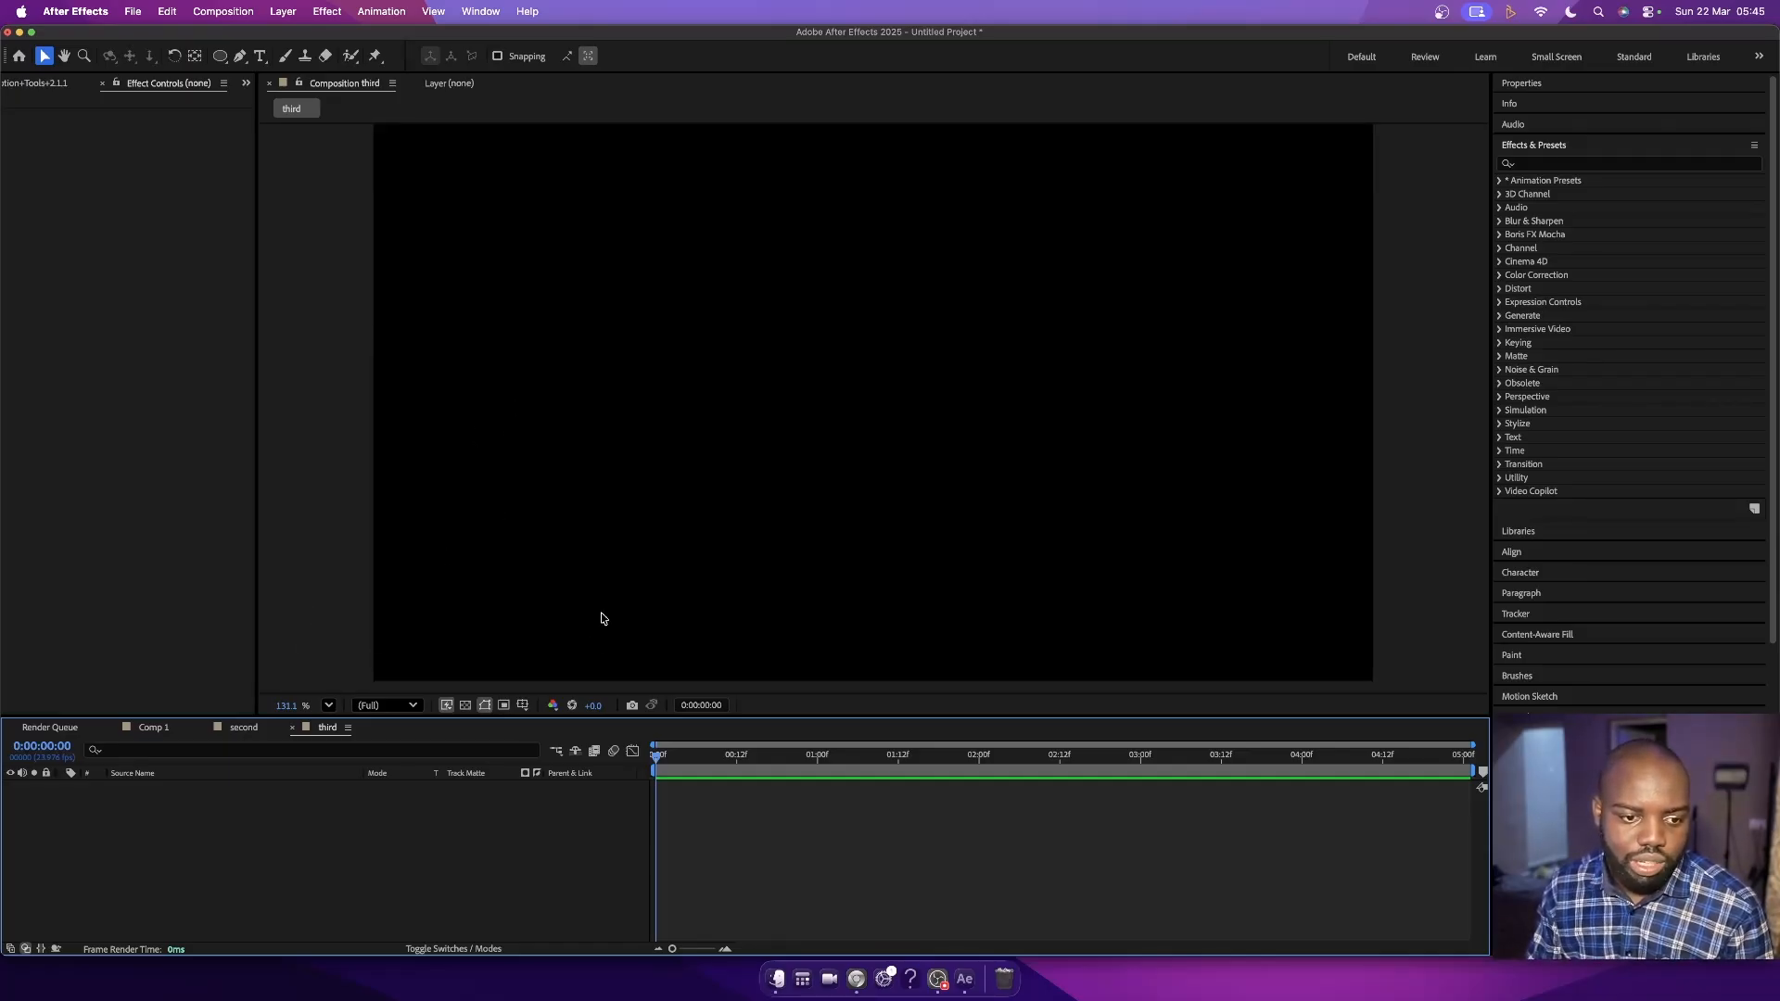
pyautogui.scroll(1, 602, 619)
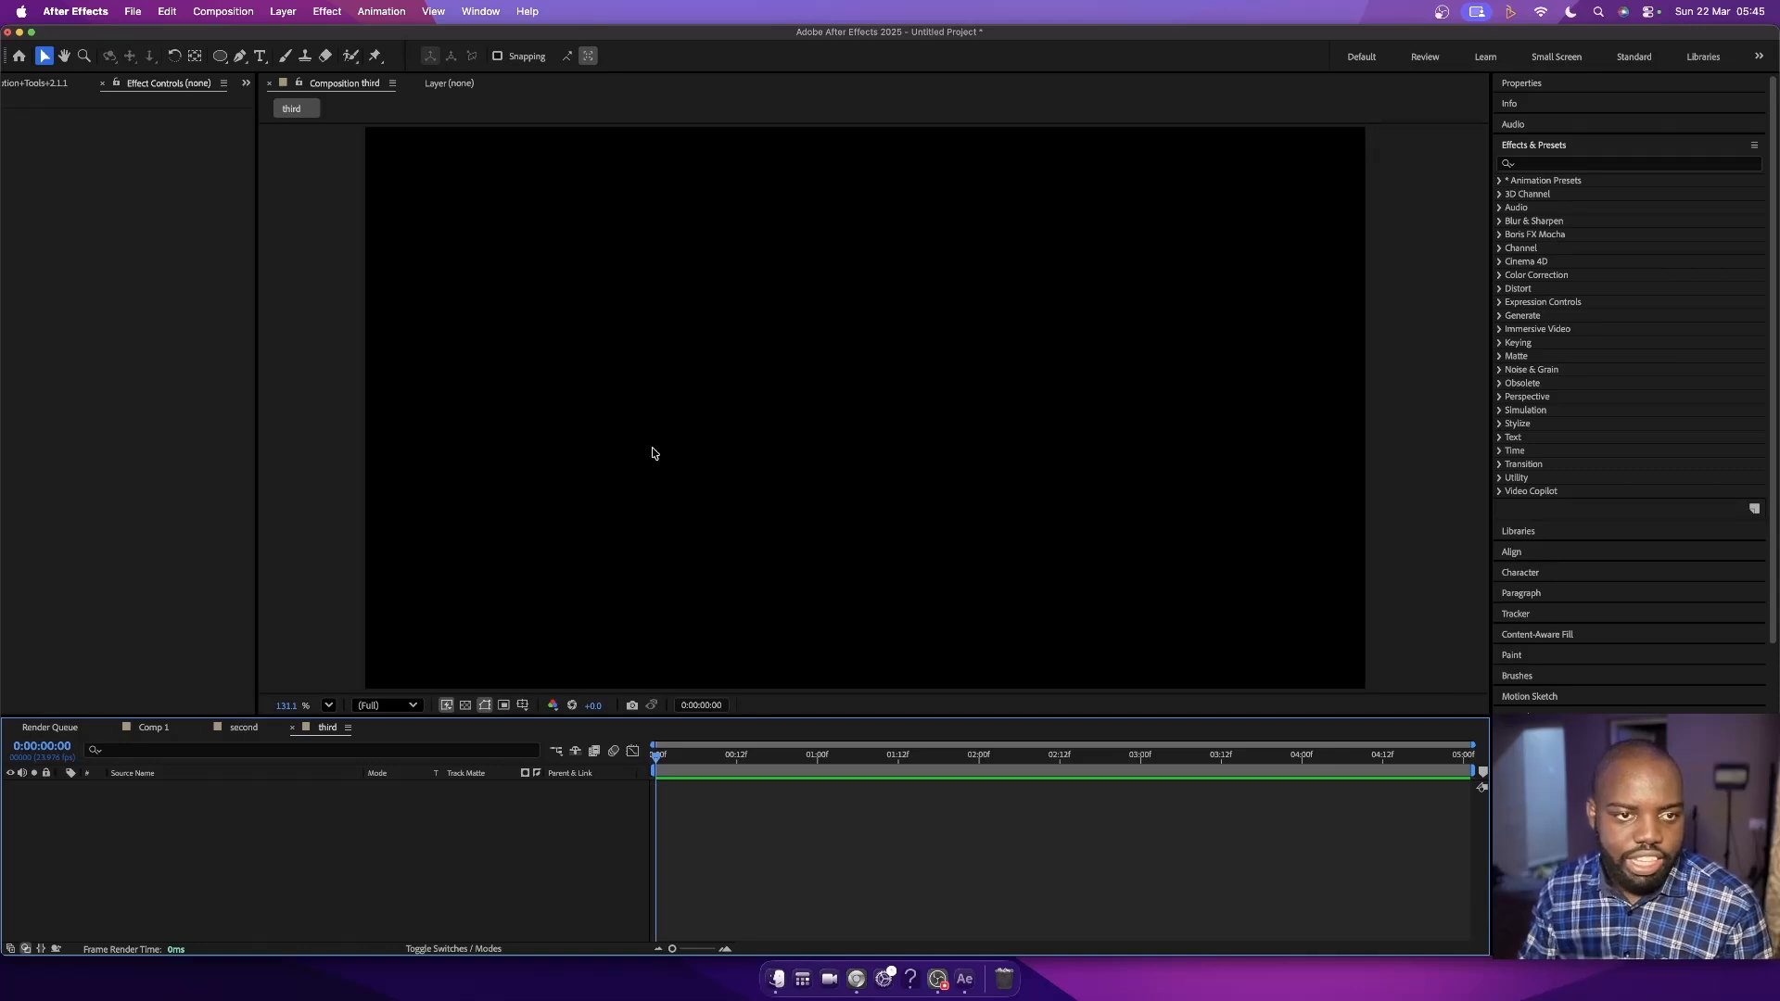
pyautogui.hscroll(5, 704, 453)
pyautogui.scroll(10, 704, 455)
pyautogui.scroll(-3, 712, 453)
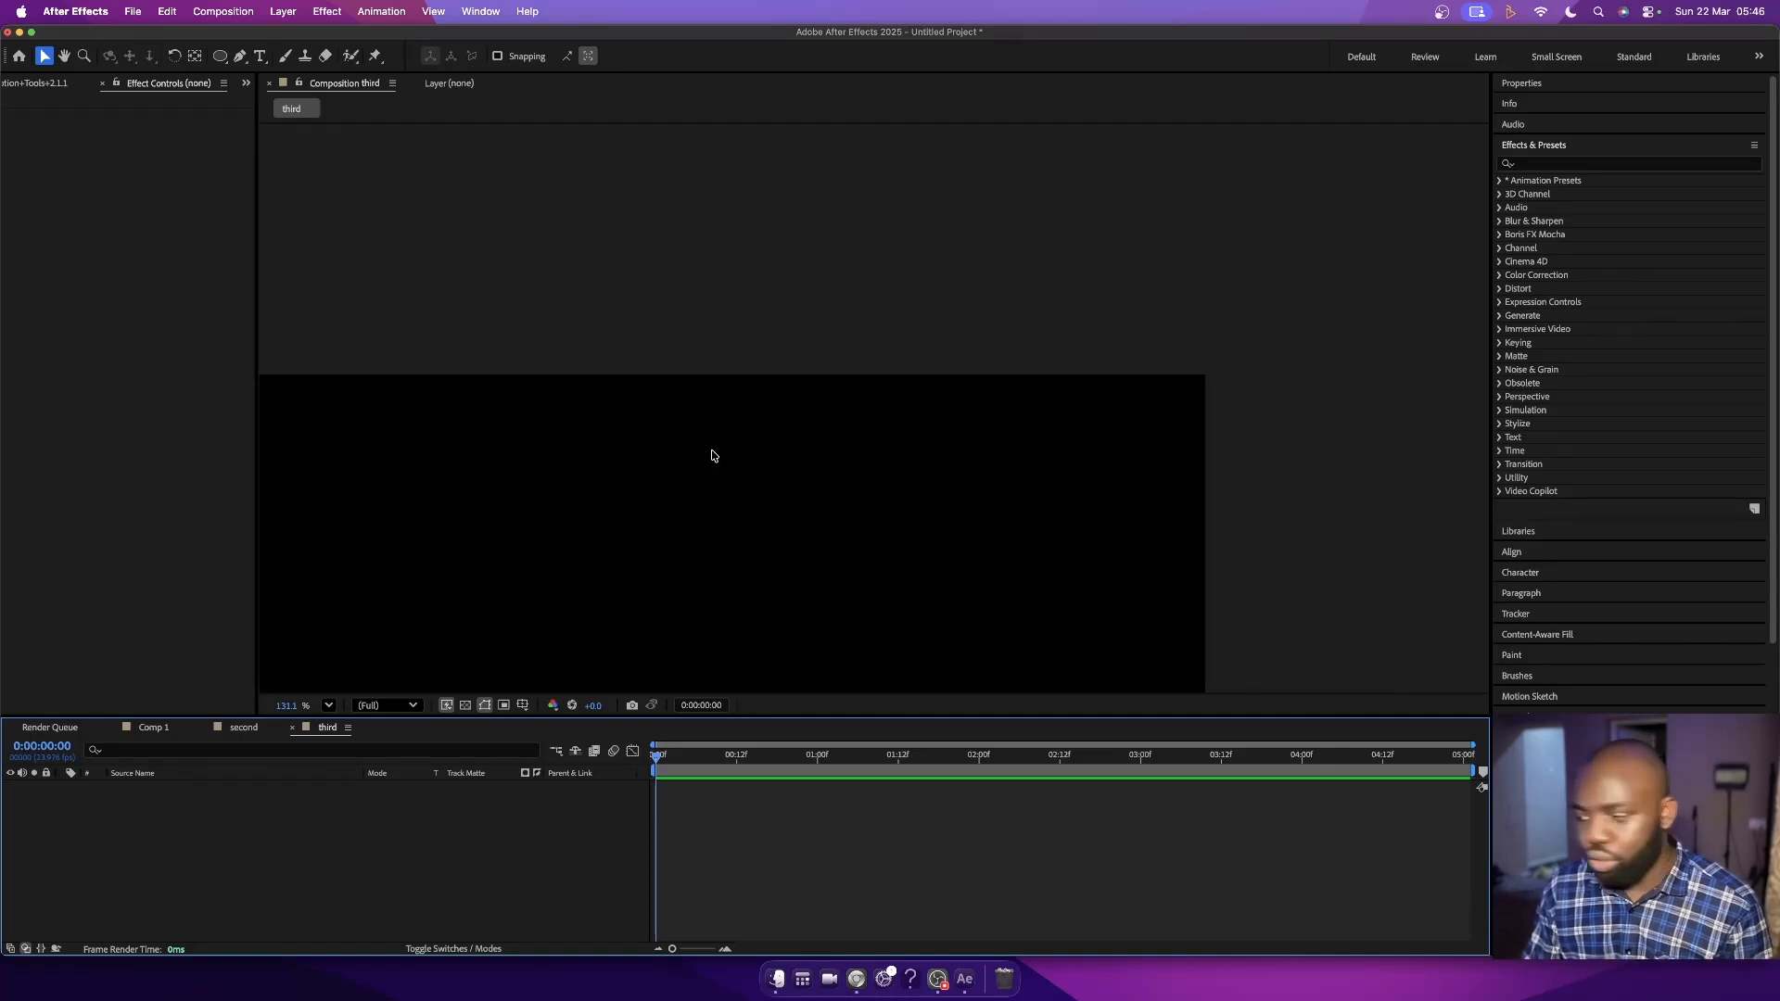
pyautogui.hscroll(-5, 710, 456)
pyautogui.scroll(2, 707, 457)
pyautogui.hscroll(1, 708, 457)
pyautogui.hscroll(-1, 707, 457)
pyautogui.scroll(-1, 708, 457)
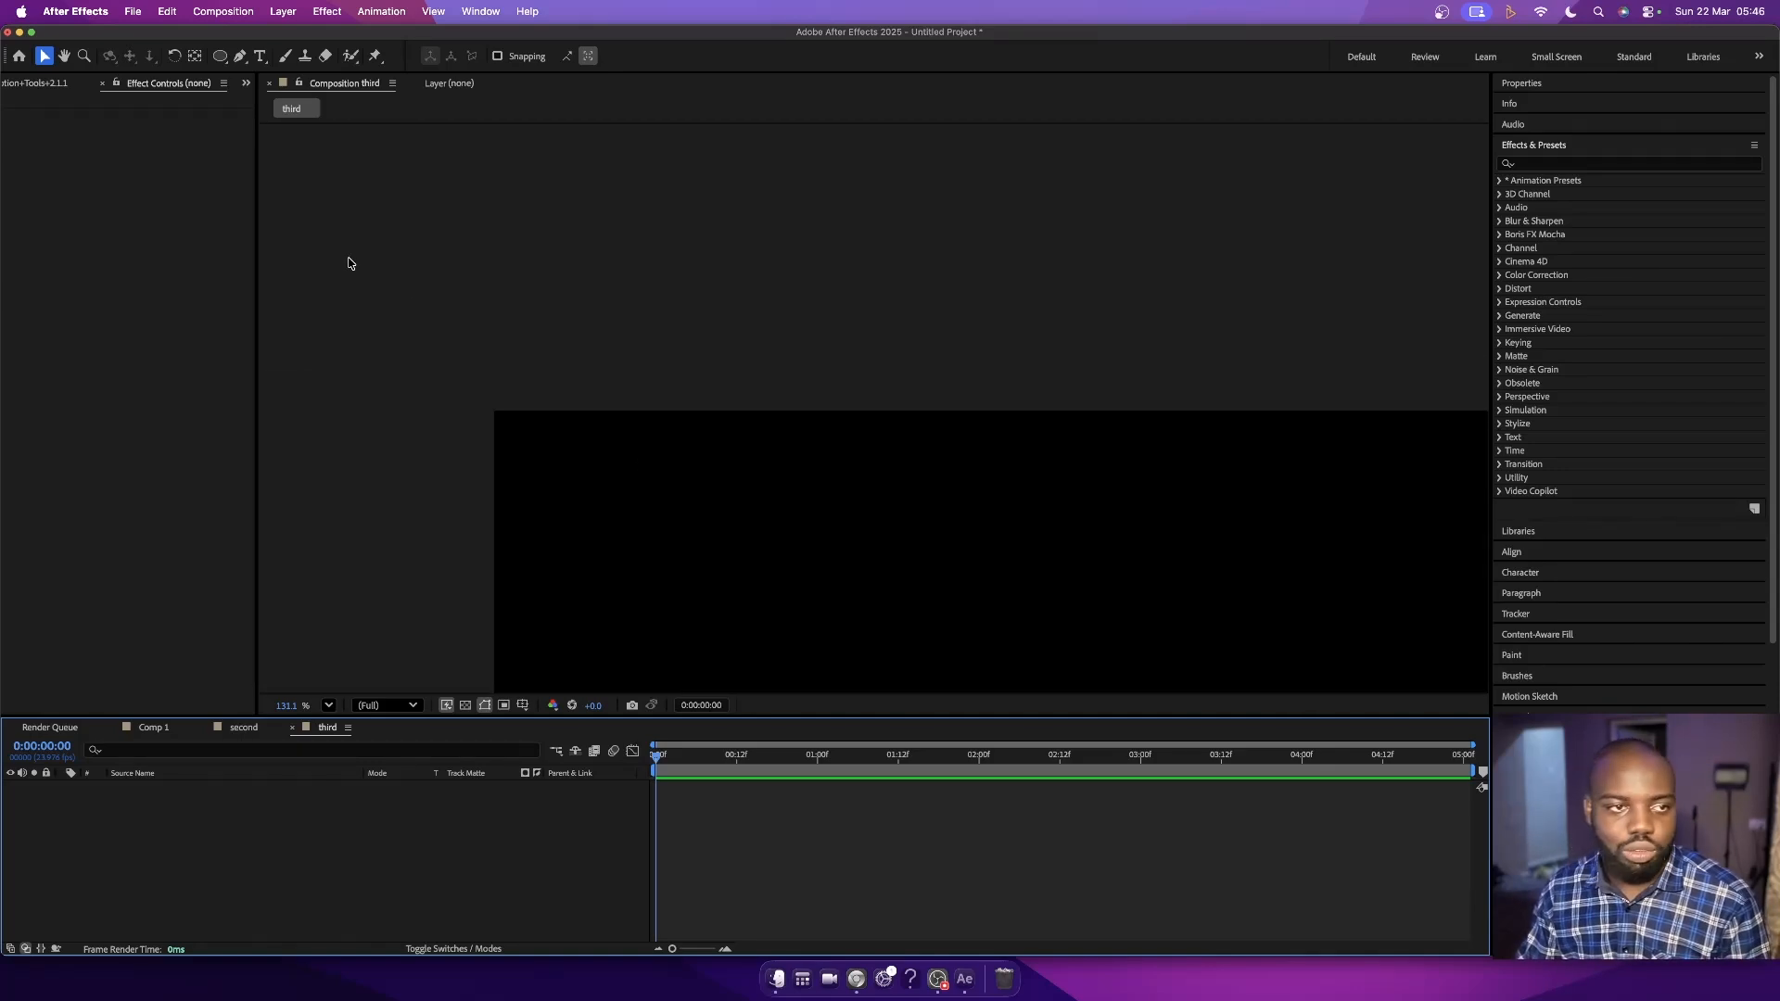
# - Pan the empty composition frame back into full view with the Hand tool and return to the Selection tool
pyautogui.click(64, 55)
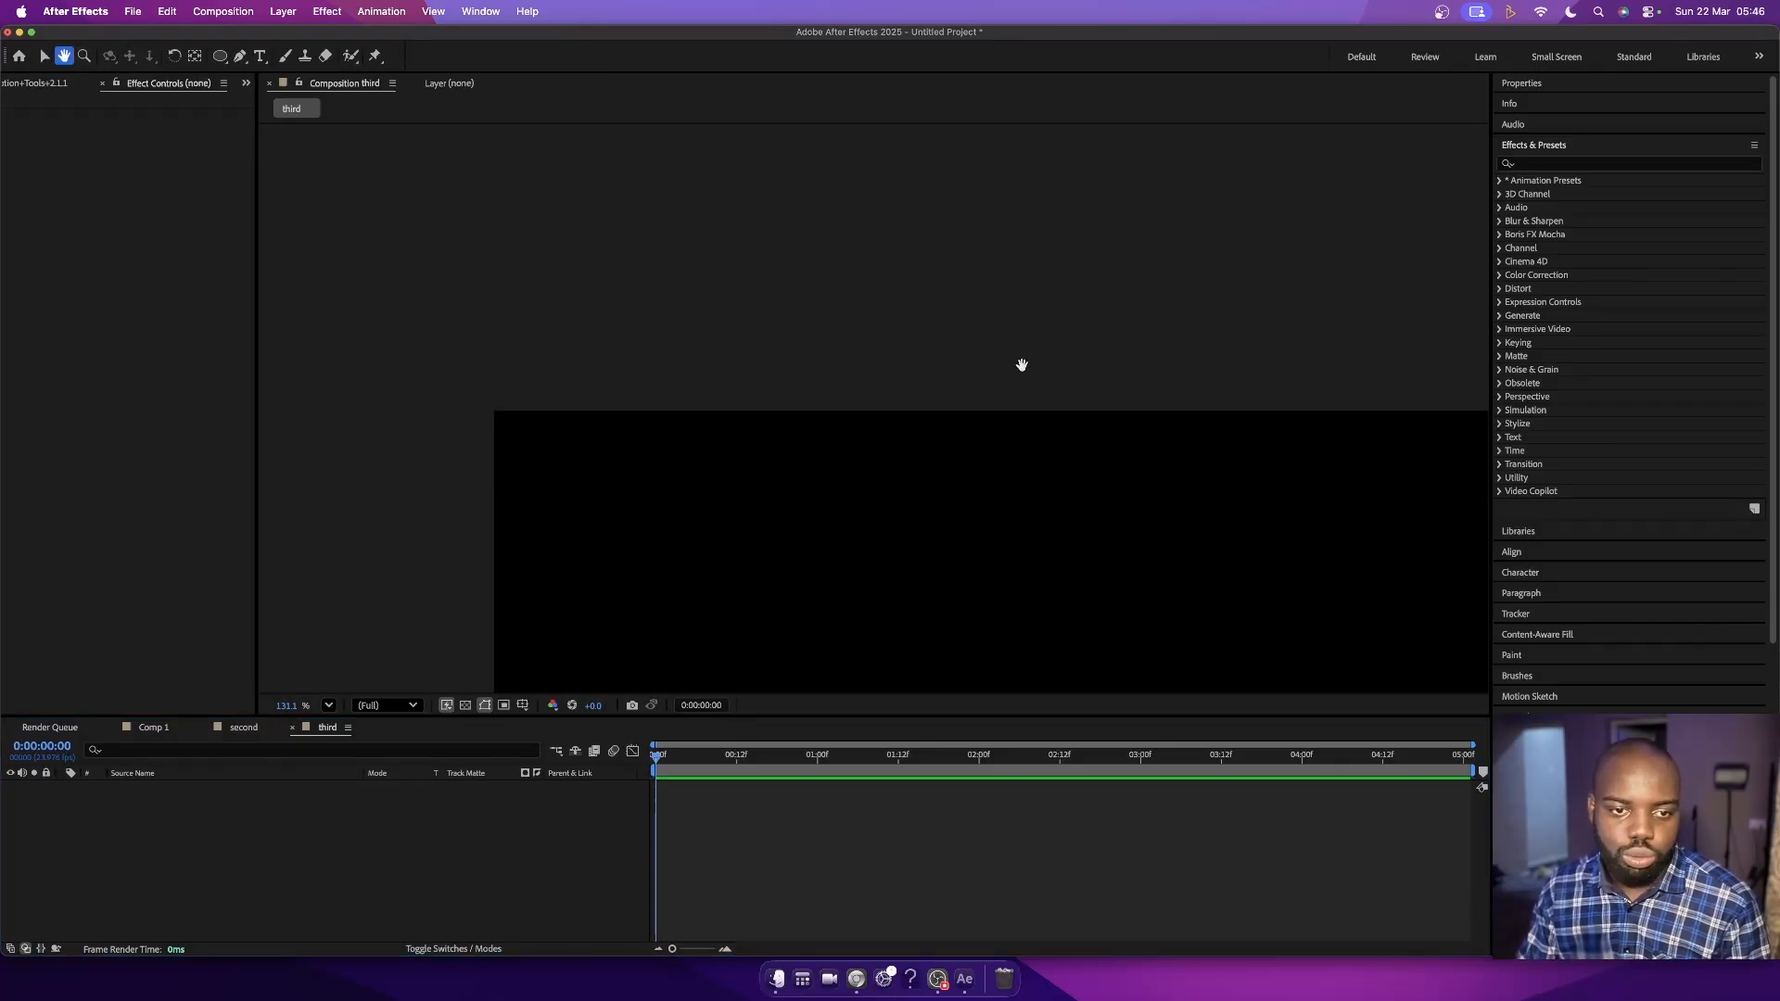
pyautogui.scroll(-1, 1057, 452)
pyautogui.moveTo(1048, 457); pyautogui.dragTo(978, 188)
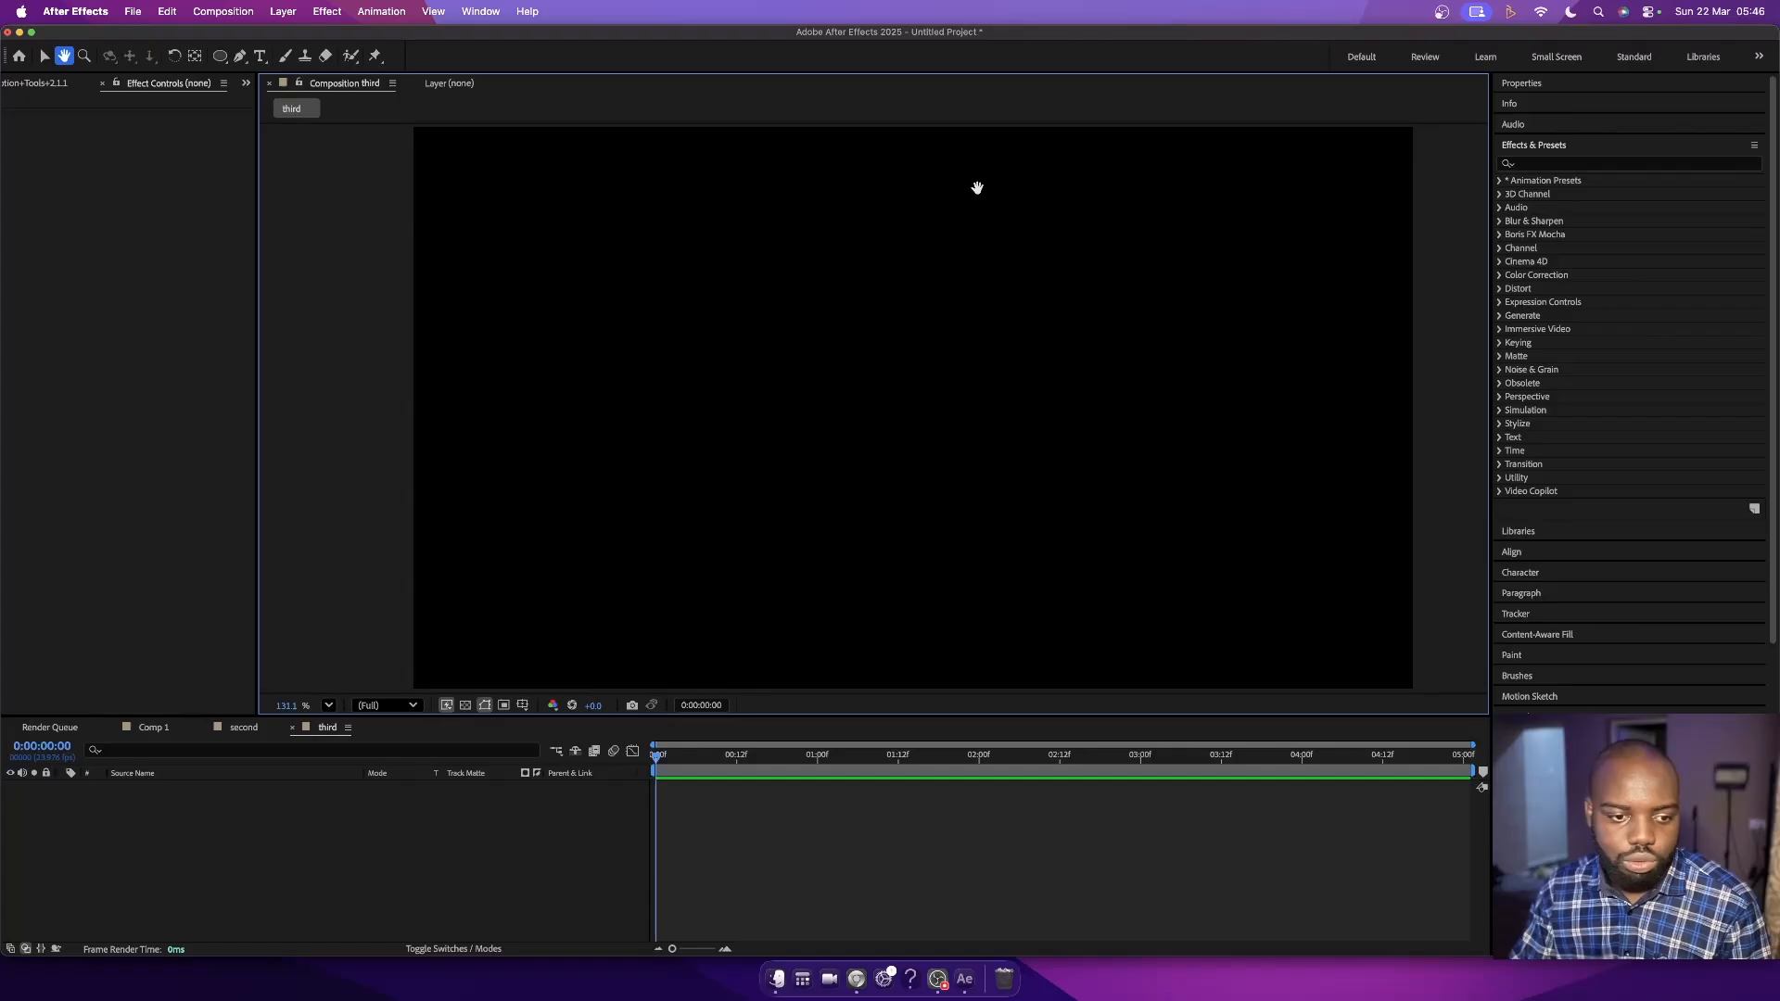
pyautogui.click(44, 58)
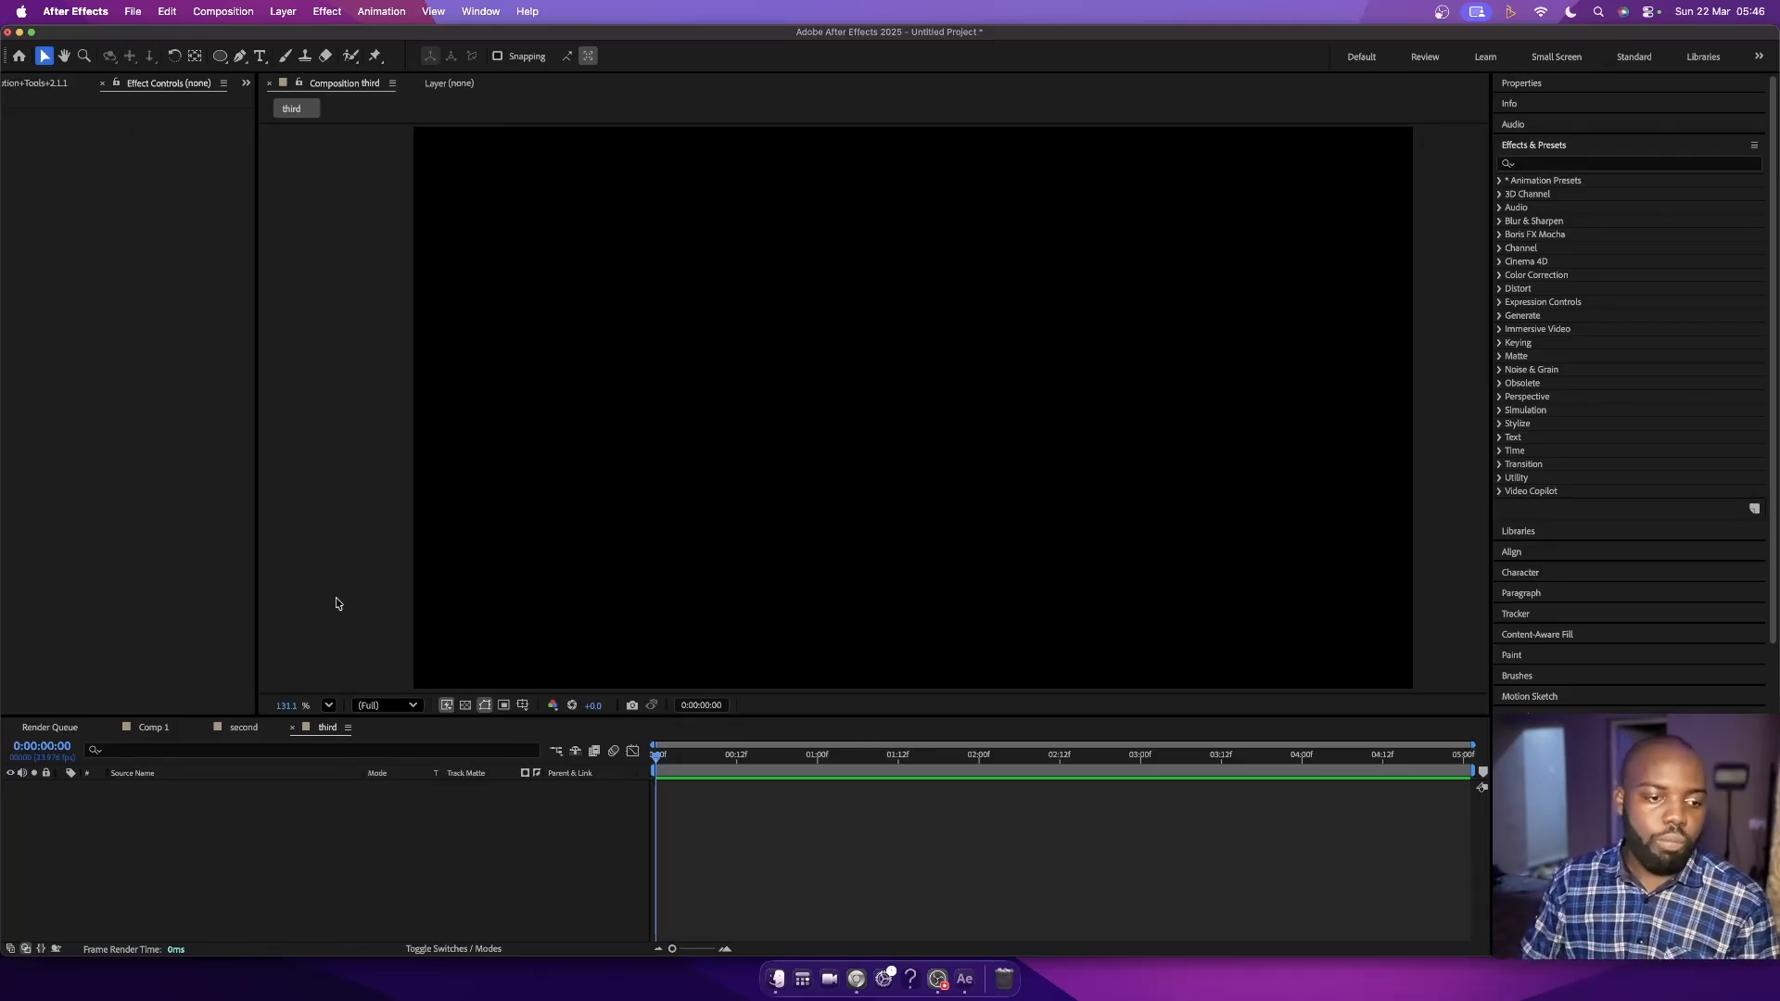
pyautogui.click(135, 845)
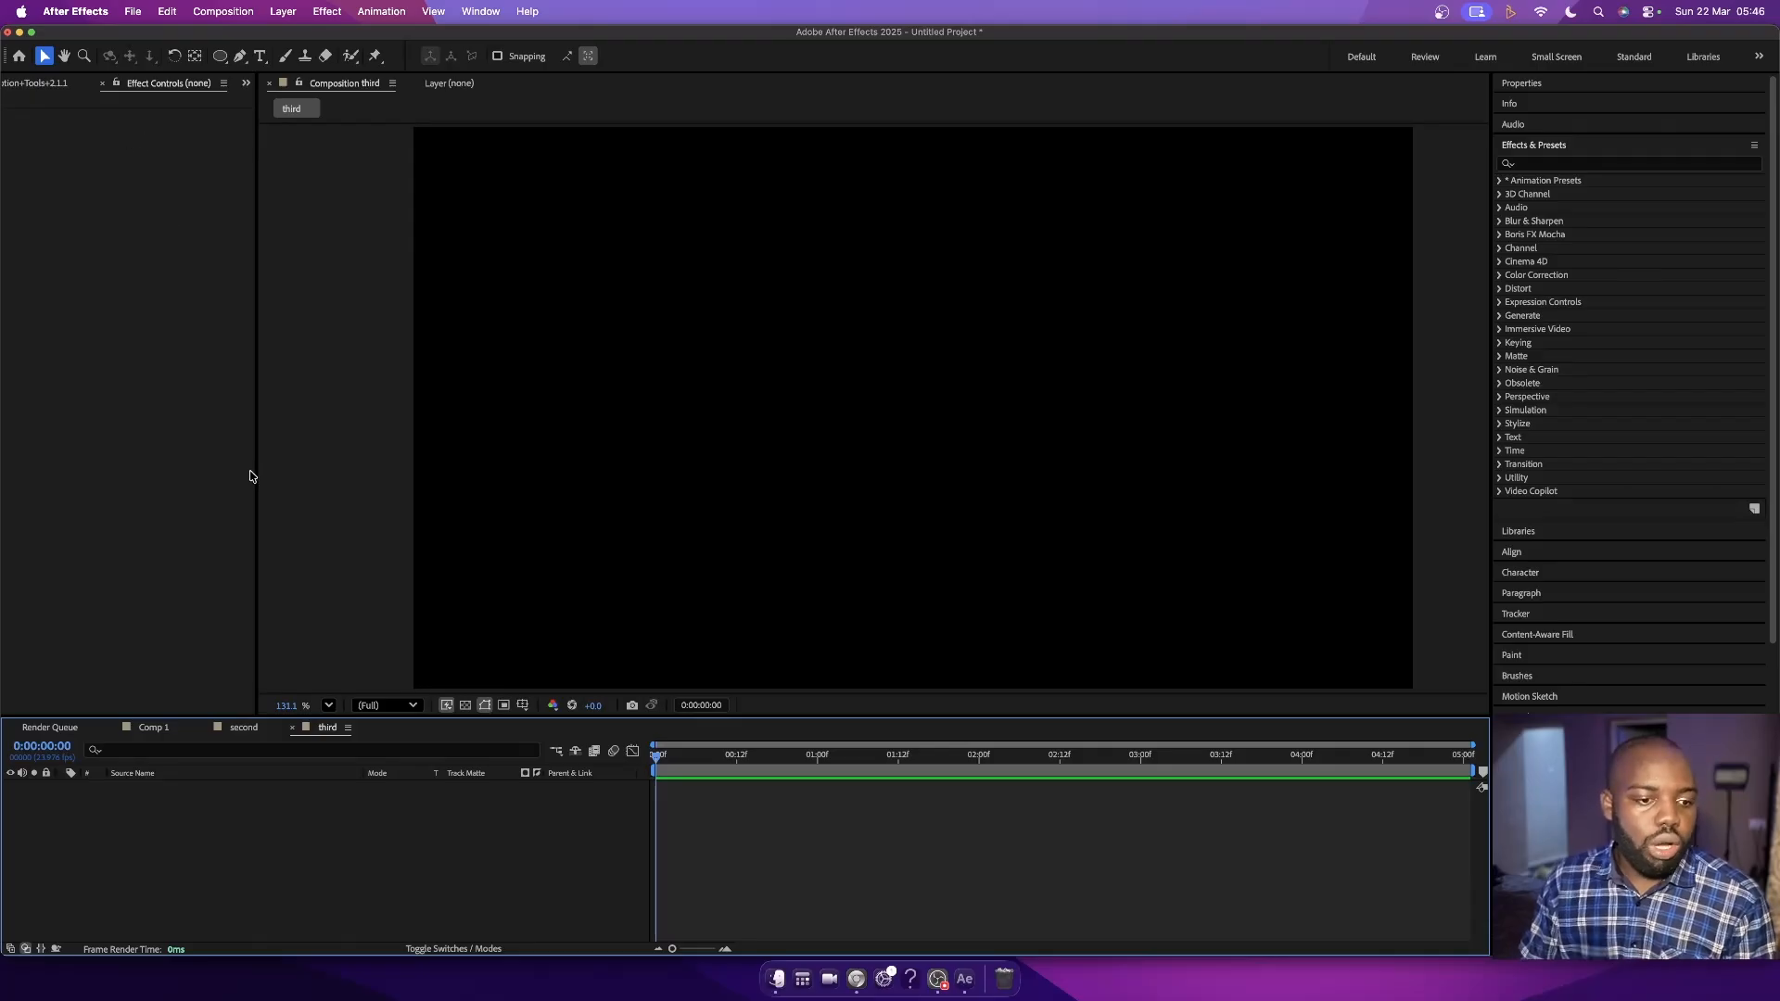
# - Toggle the transparency grid on and off to check the empty composition's background, and return to the composition second
pyautogui.click(464, 707)
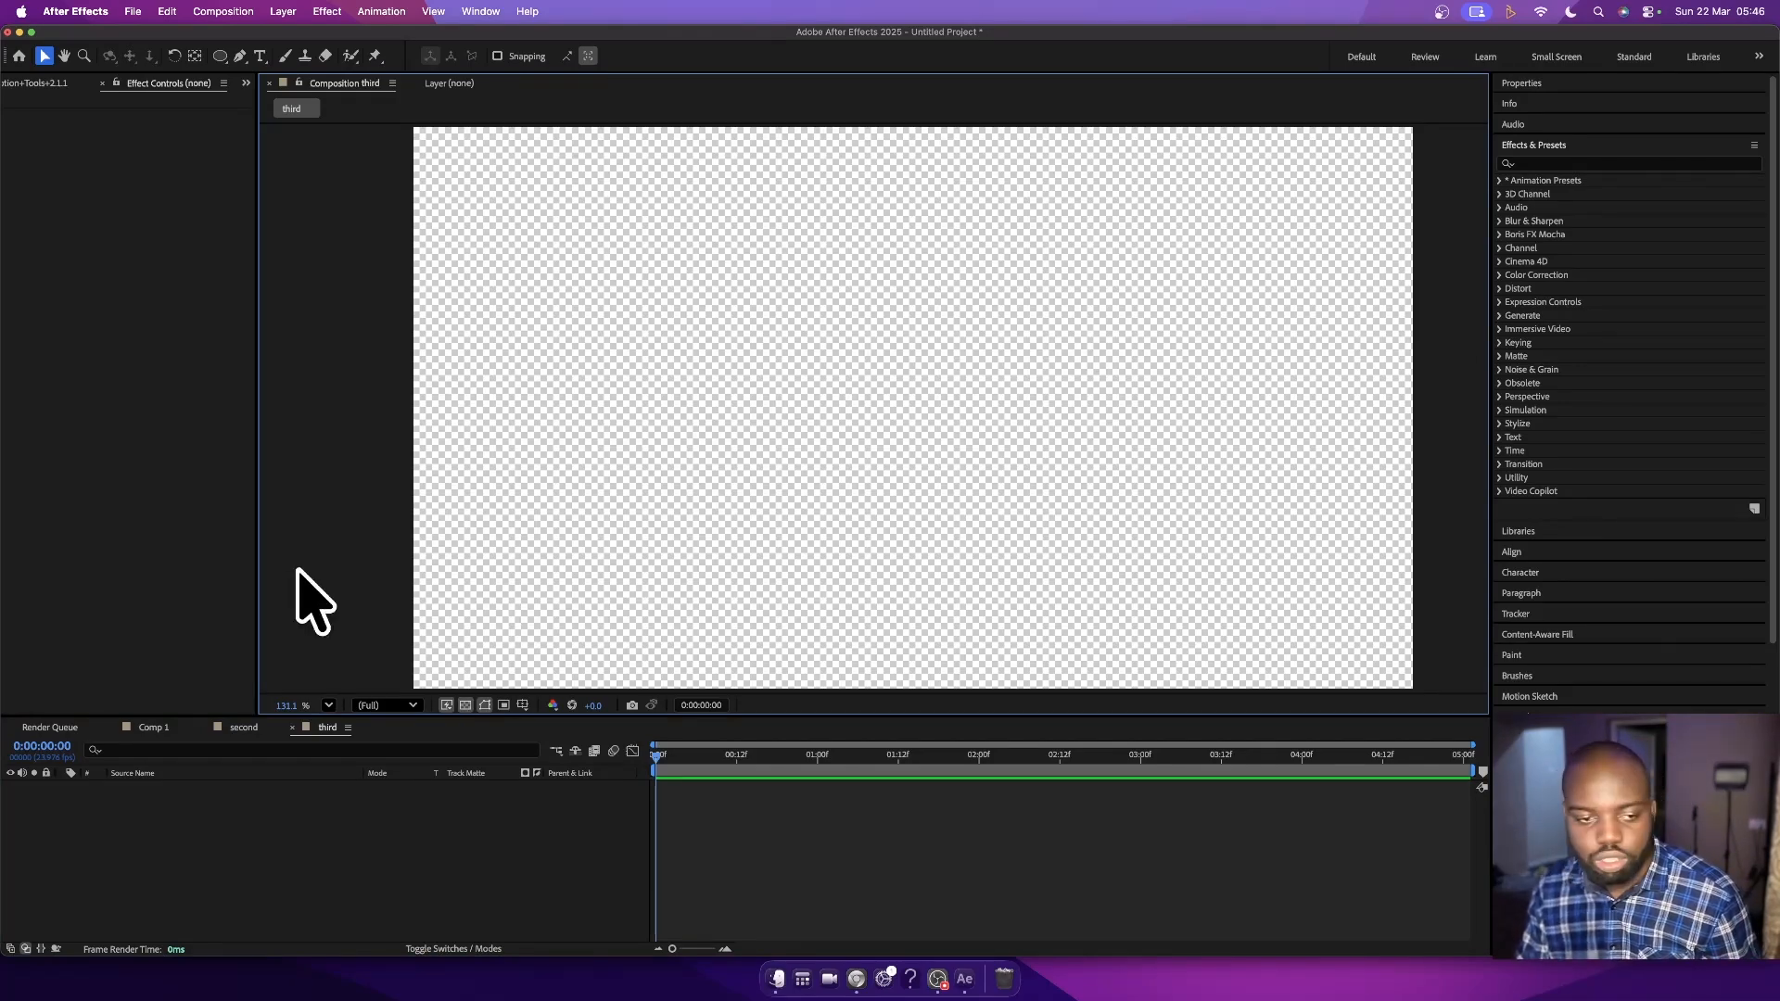
pyautogui.click(465, 707)
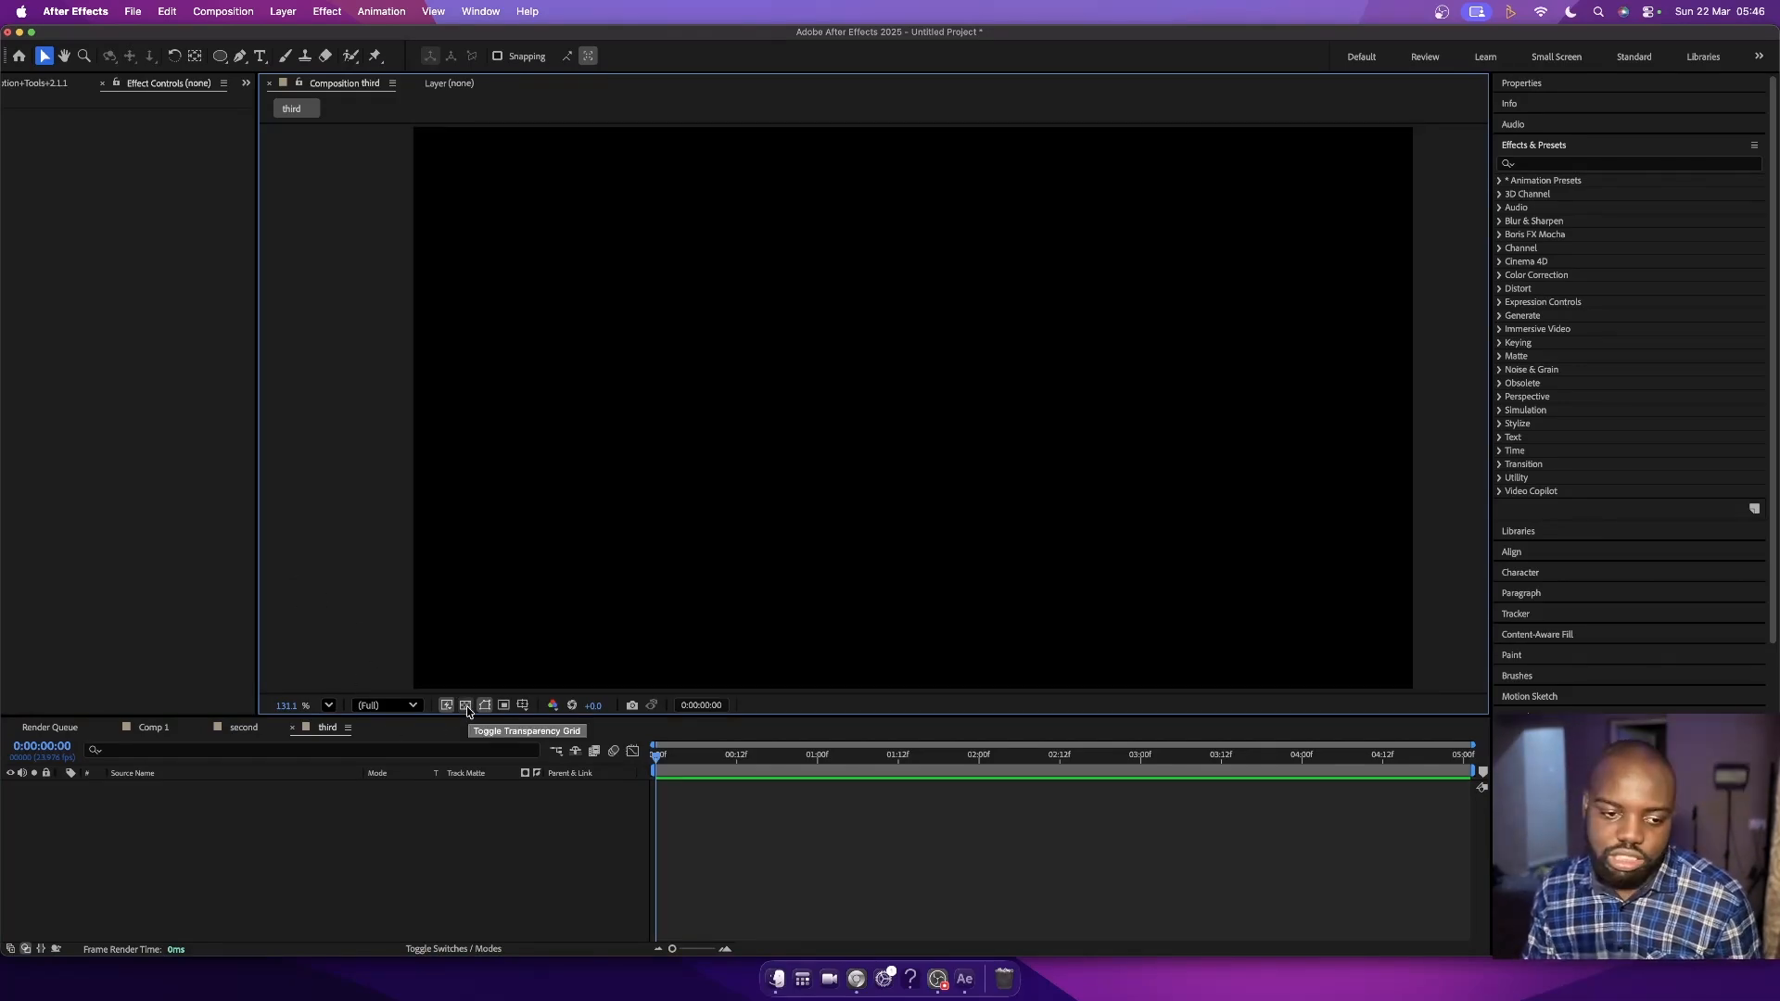
pyautogui.click(242, 728)
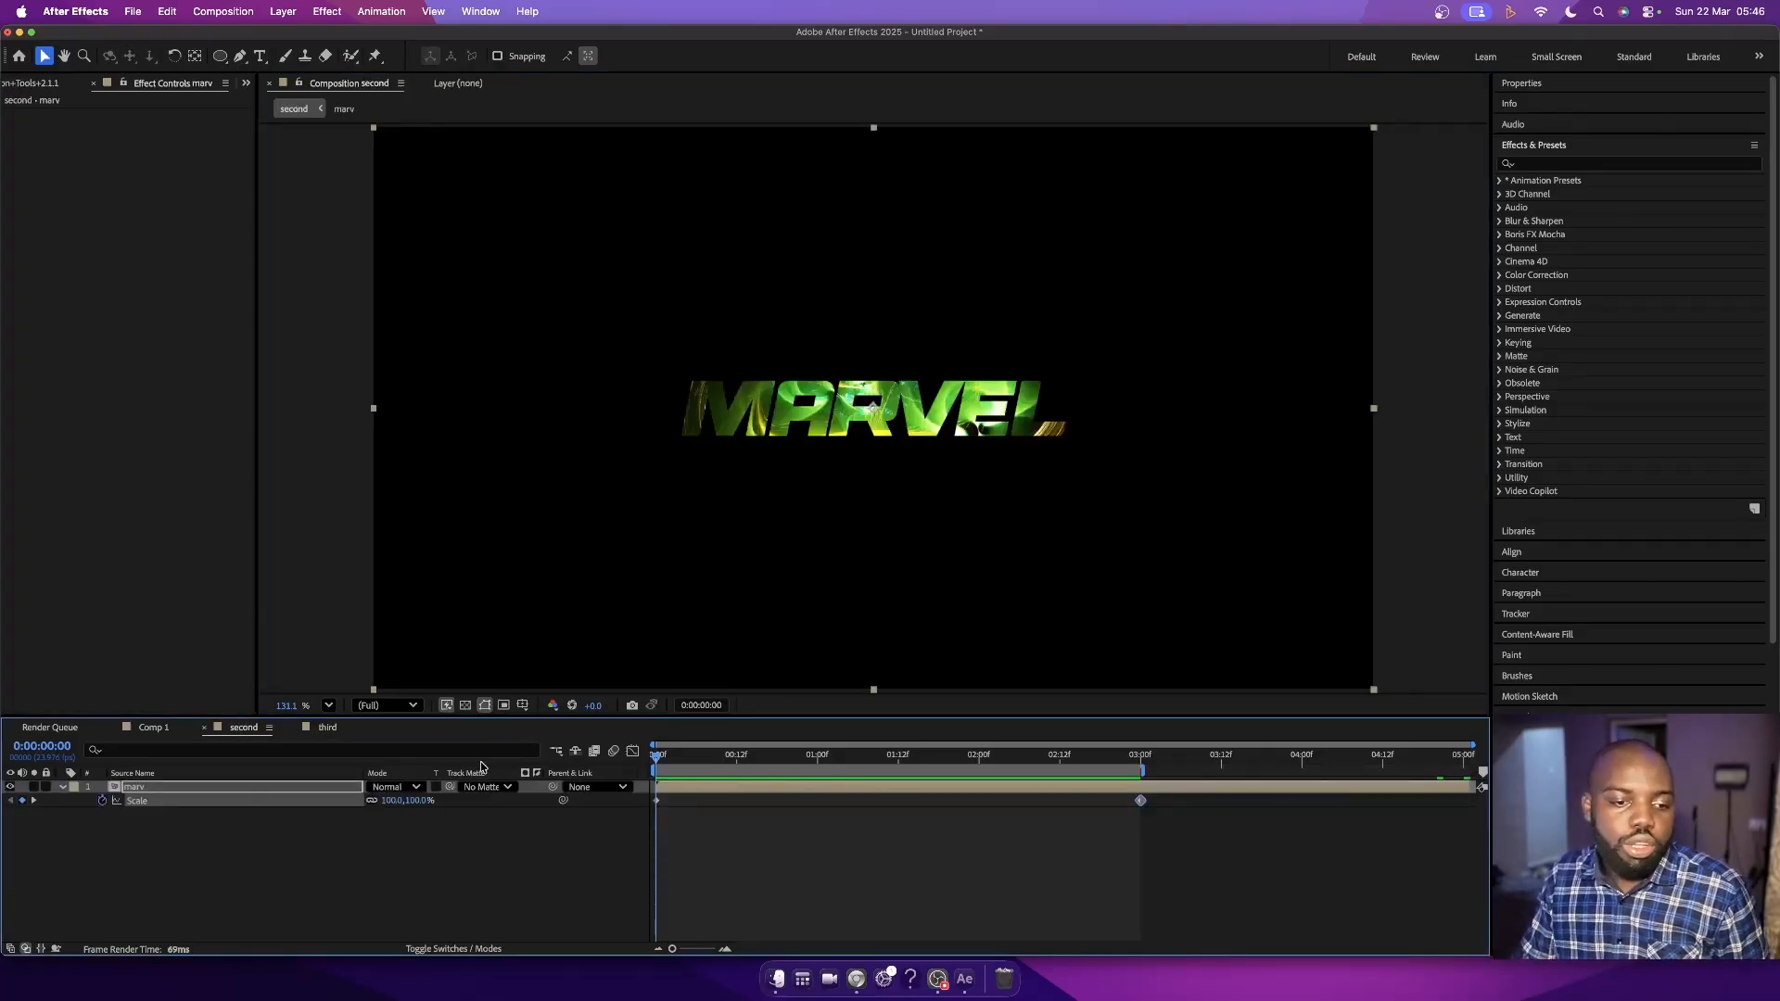
# - Toggle the transparency grid on and off in the composition second, and switch back to the composition third
pyautogui.click(464, 706)
pyautogui.click(466, 707)
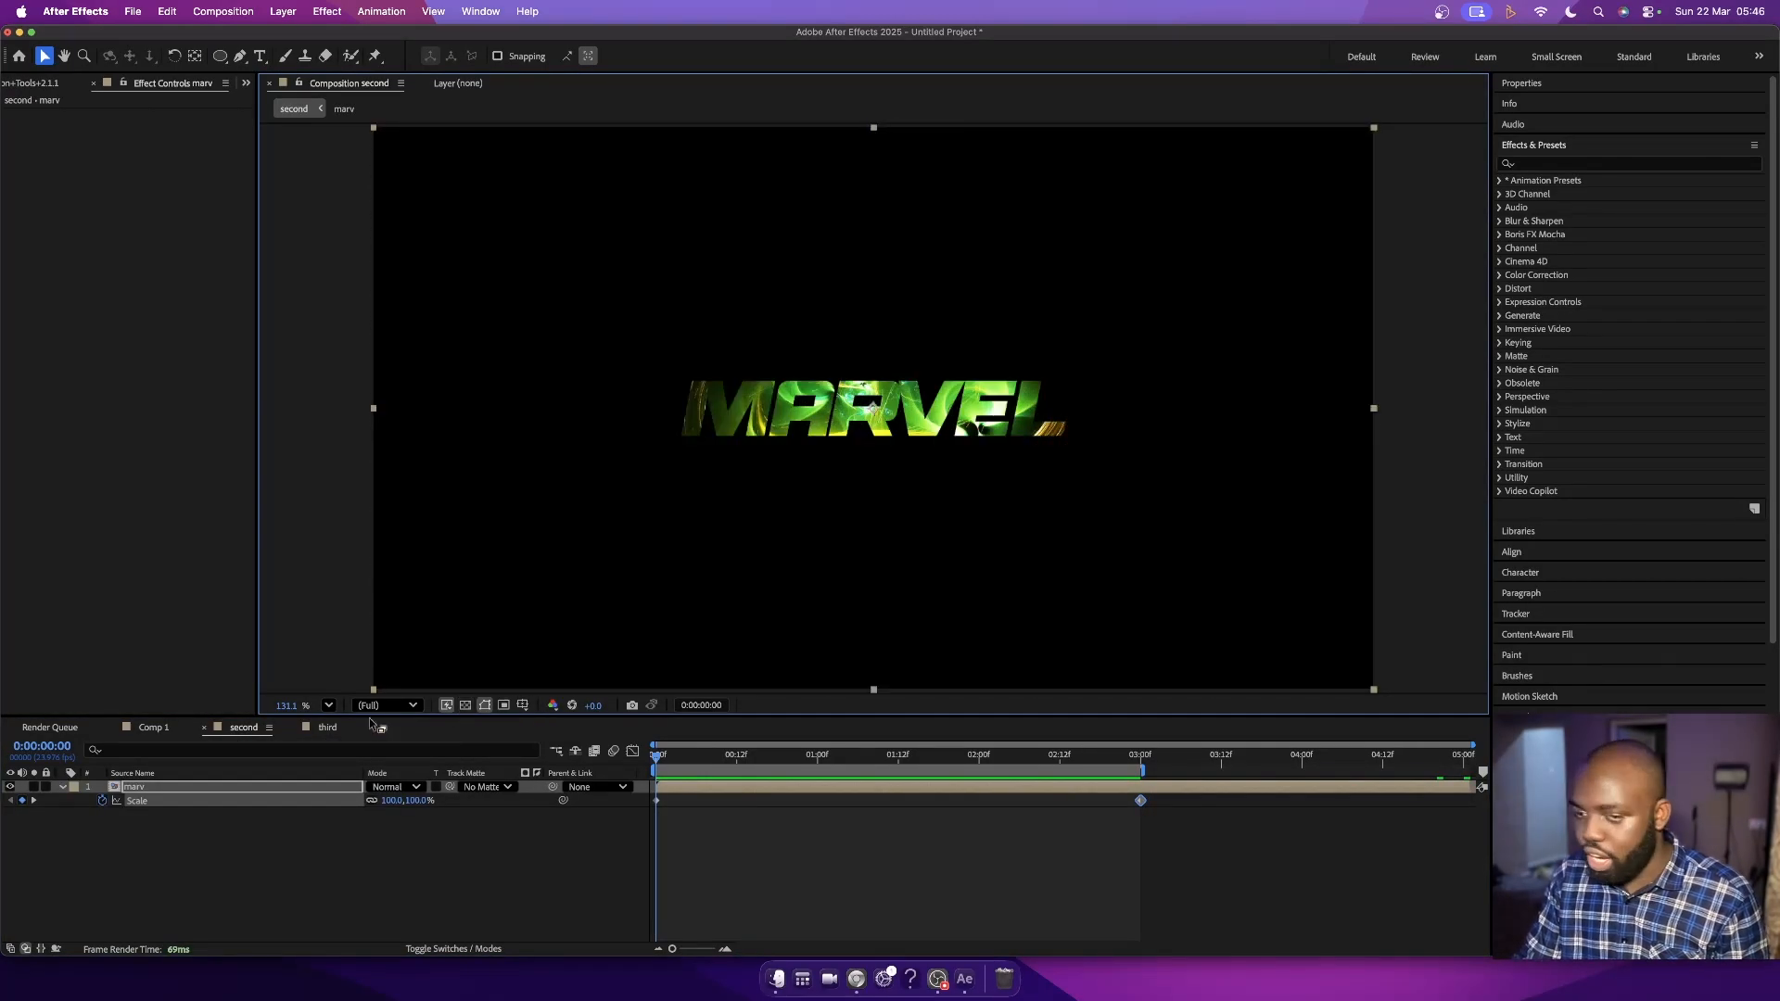
pyautogui.click(336, 729)
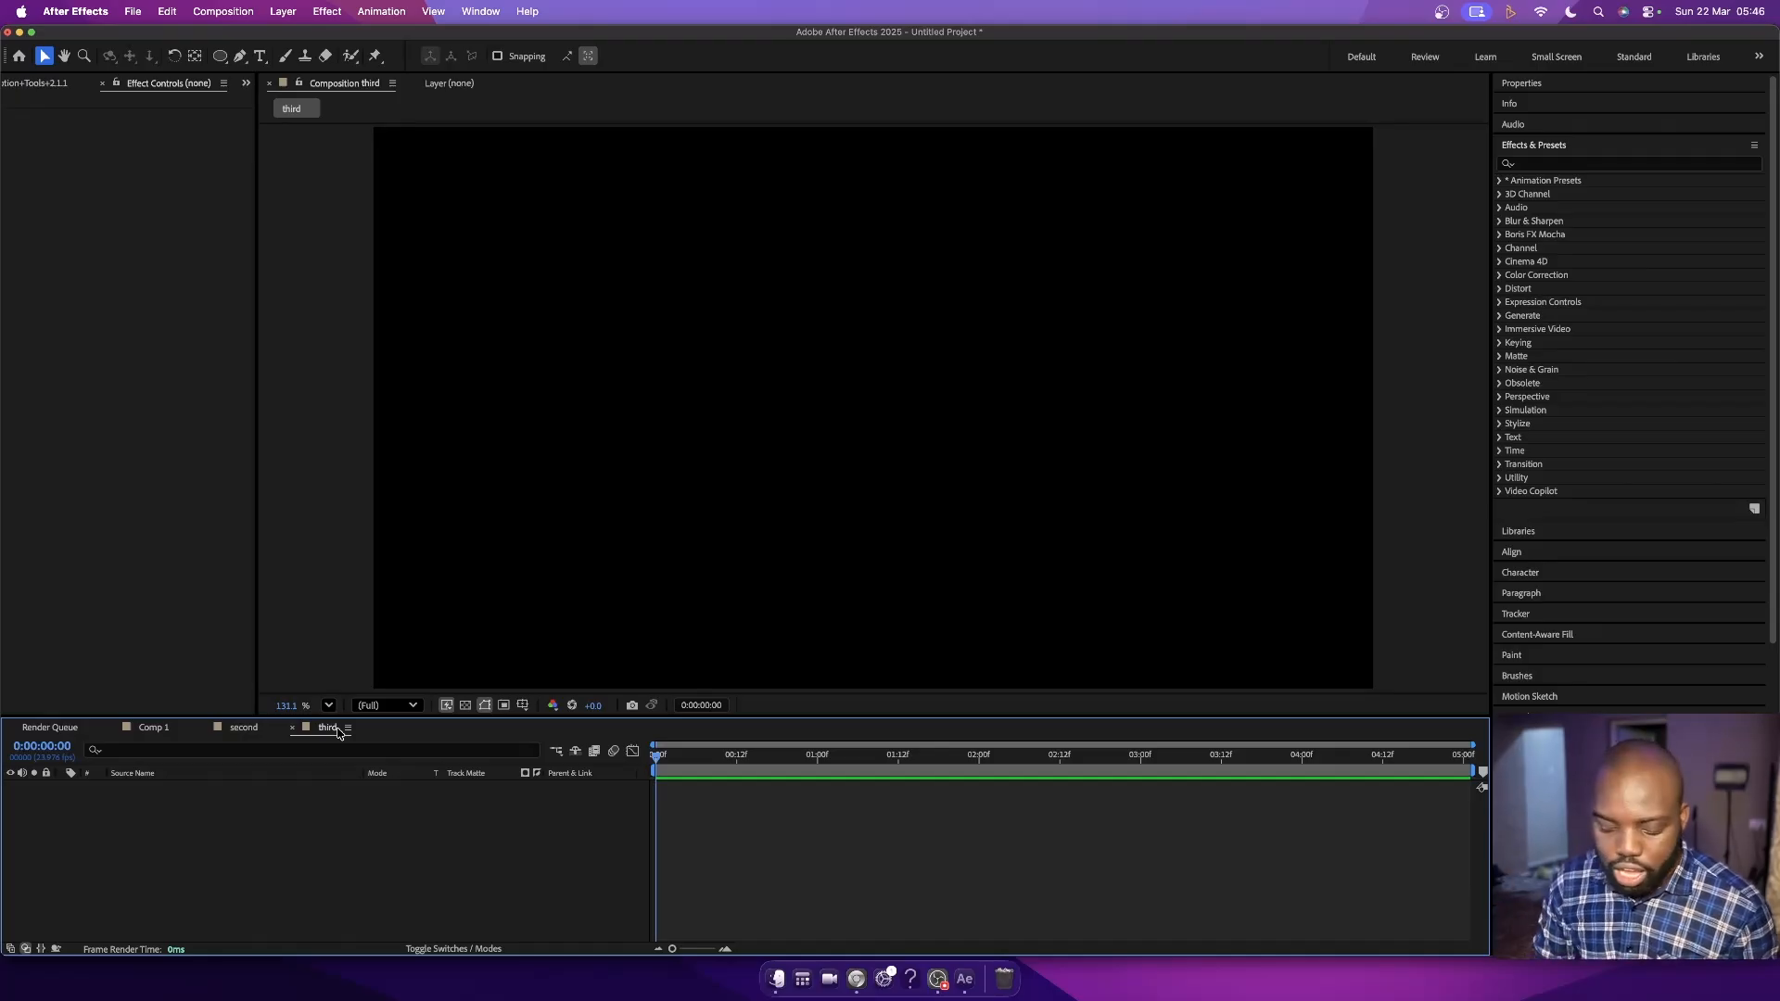
# - Add a full-frame 1920 x 1080 px solid in red (FF0000) to the composition third
pyautogui.press('super+y')
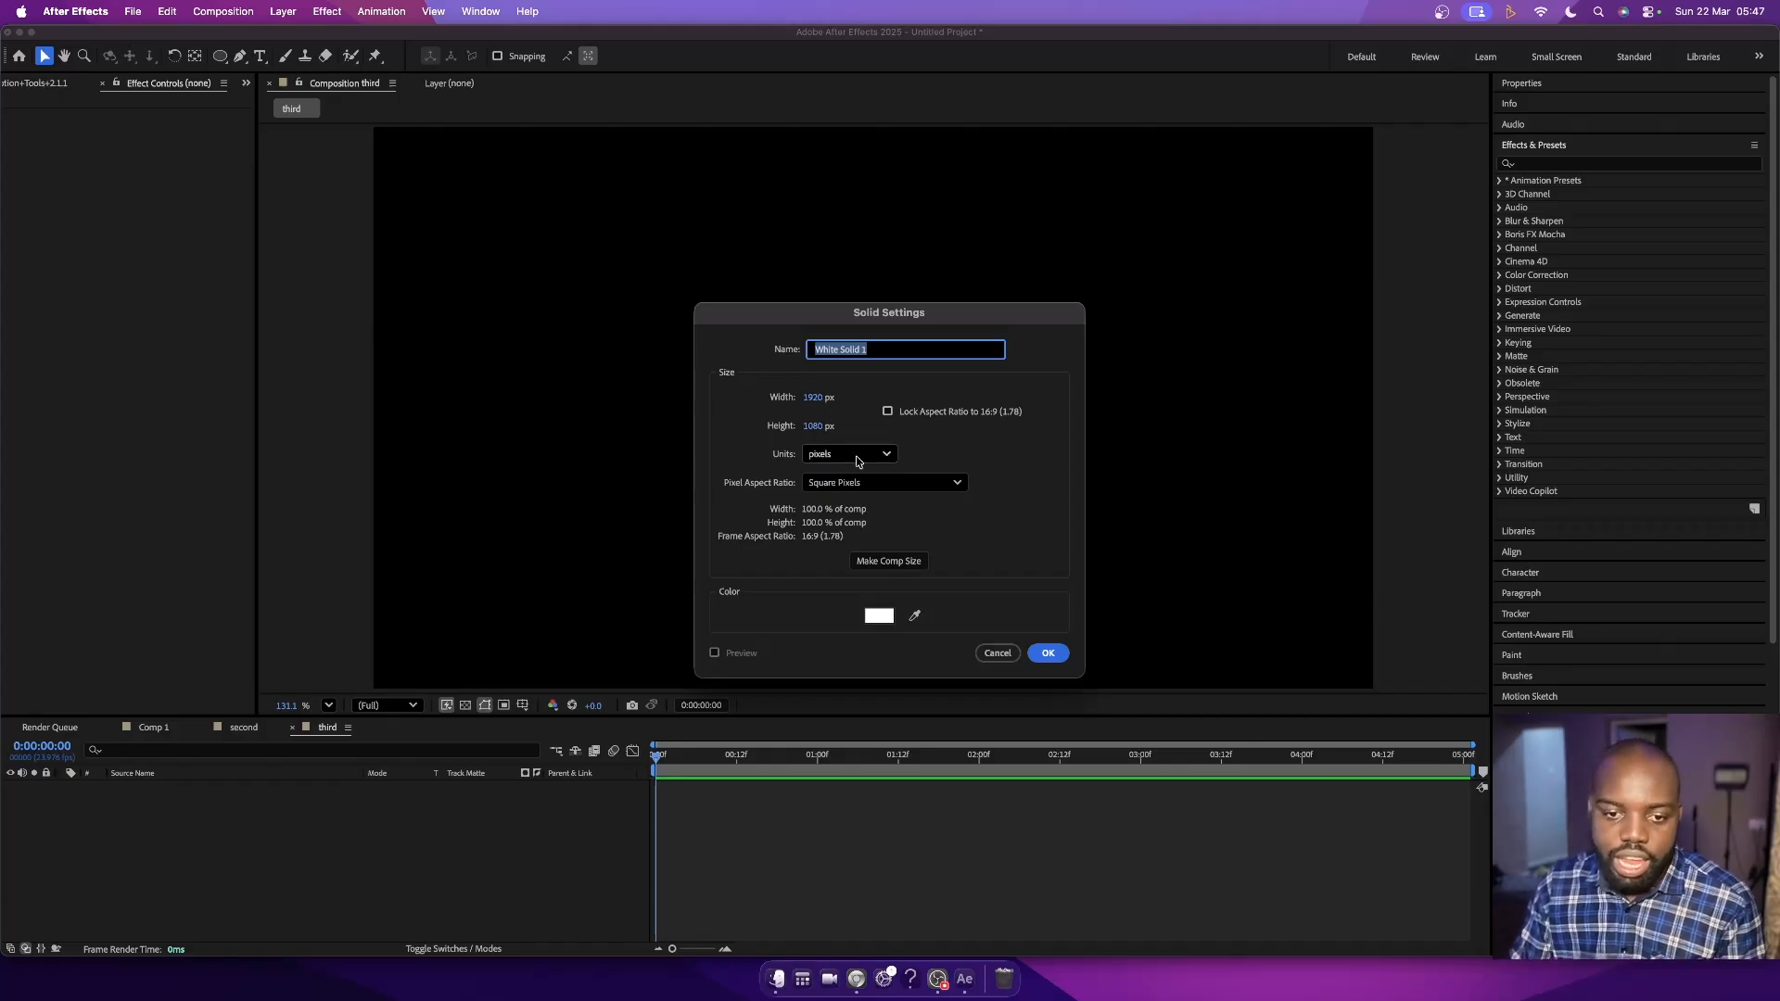
pyautogui.click(879, 617)
pyautogui.write('FF0000')
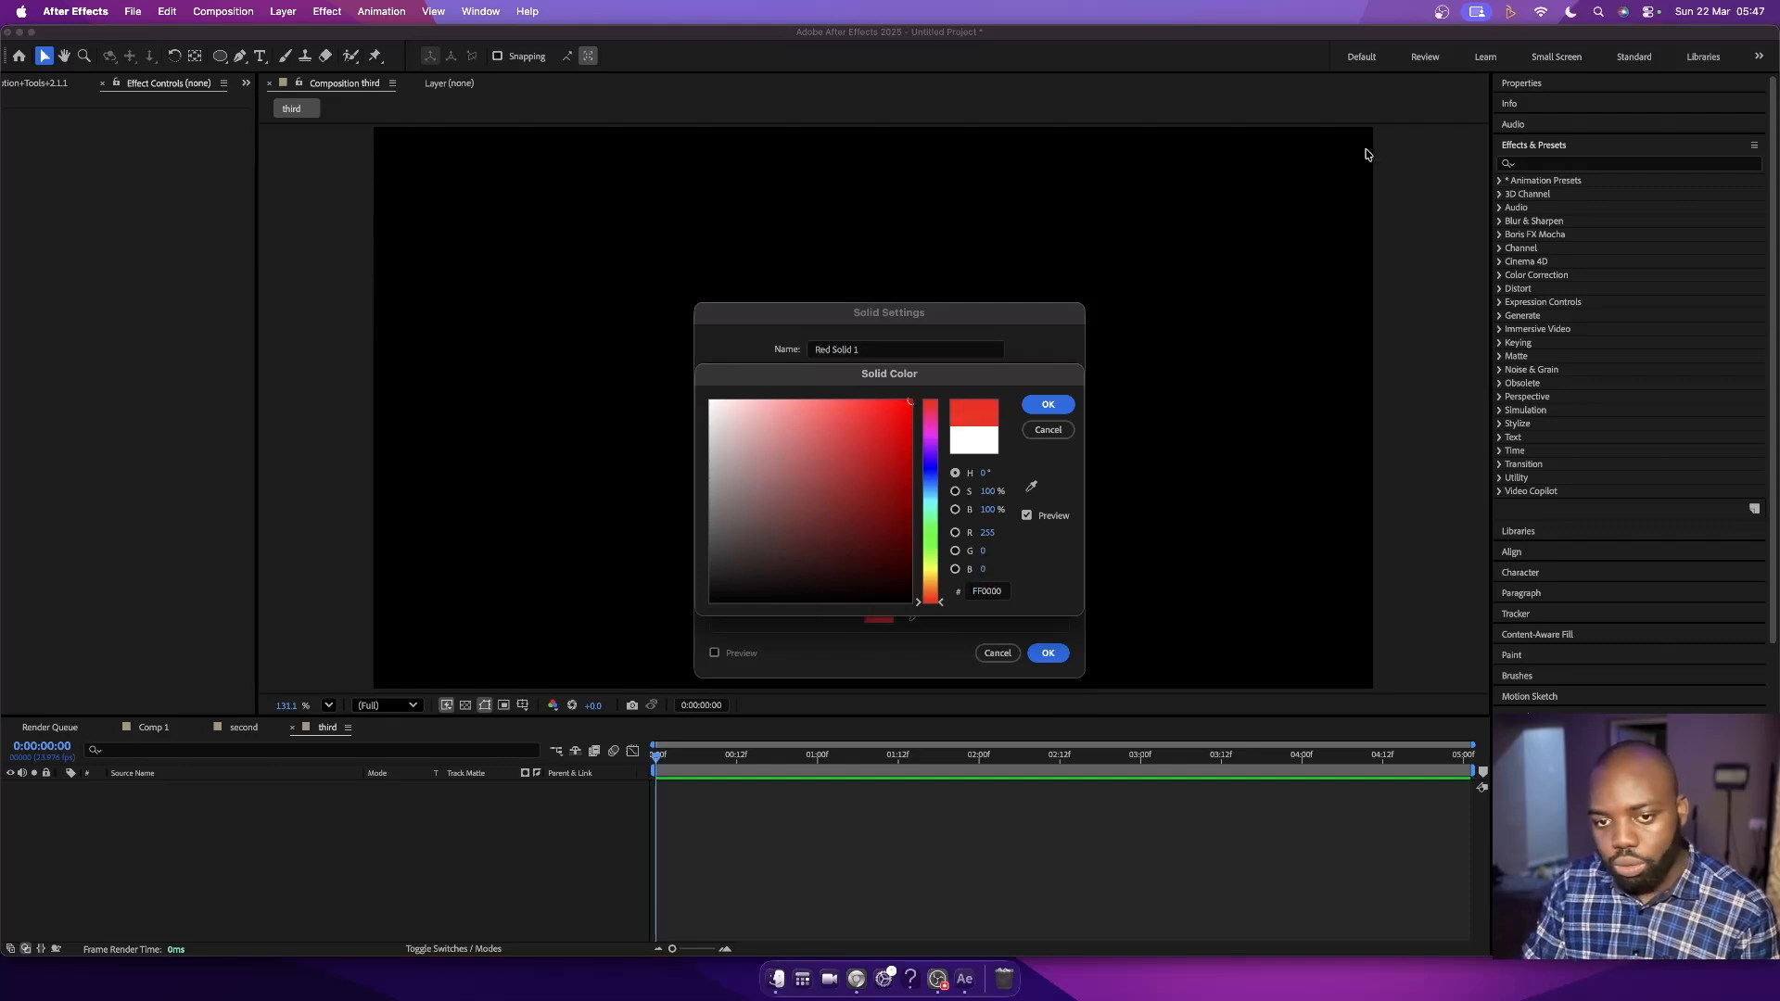
pyautogui.click(1053, 405)
pyautogui.click(1049, 654)
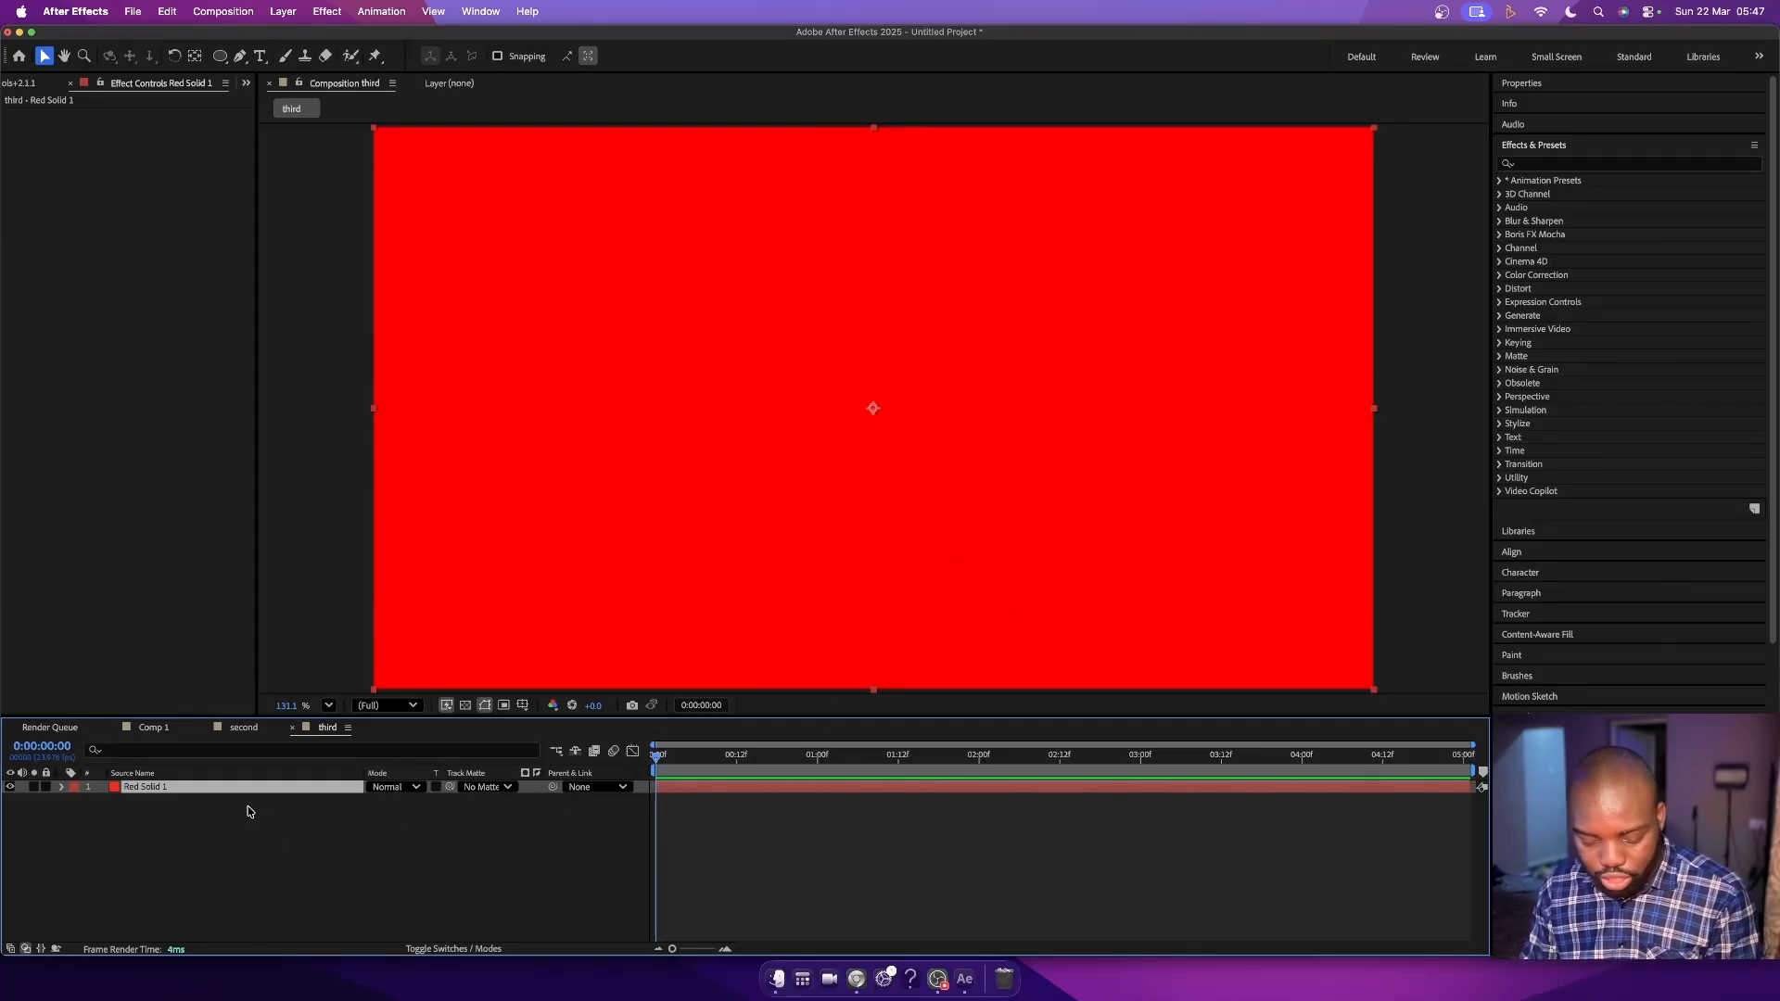
# - Change the solid's color to white (FFFFFF) in its solid settings
pyautogui.press('super+shift+y')
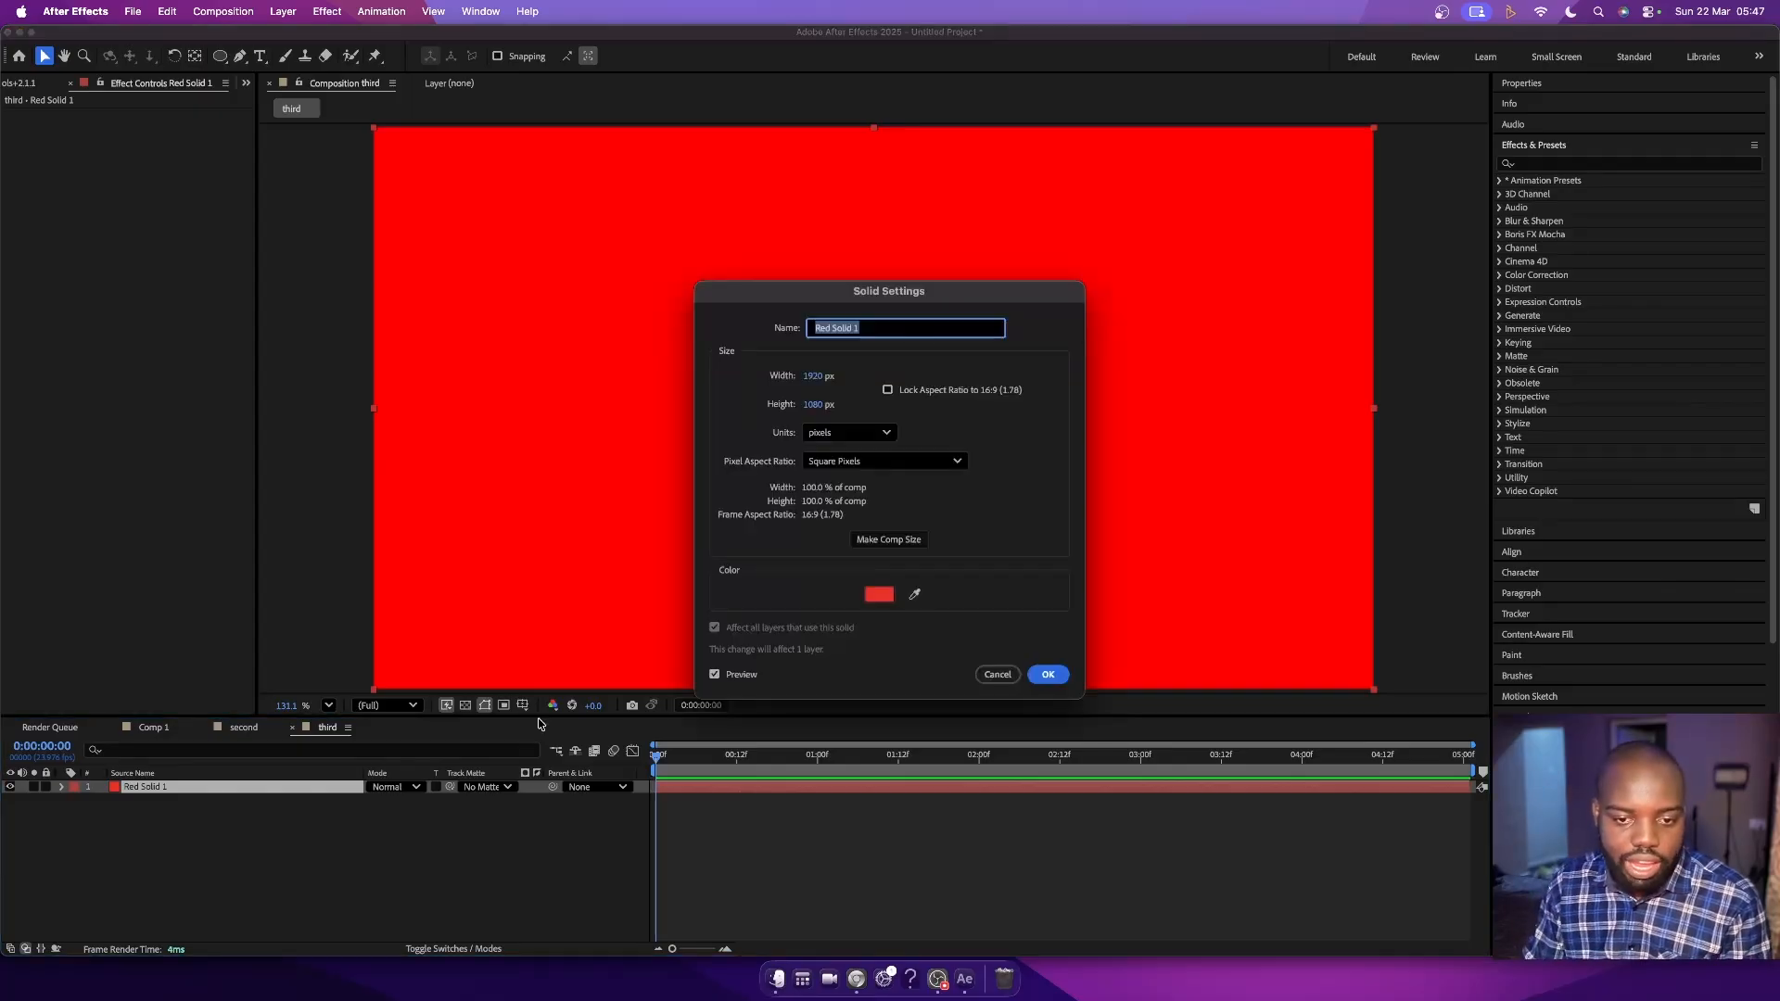
pyautogui.click(874, 599)
pyautogui.moveTo(799, 568); pyautogui.dragTo(592, 279)
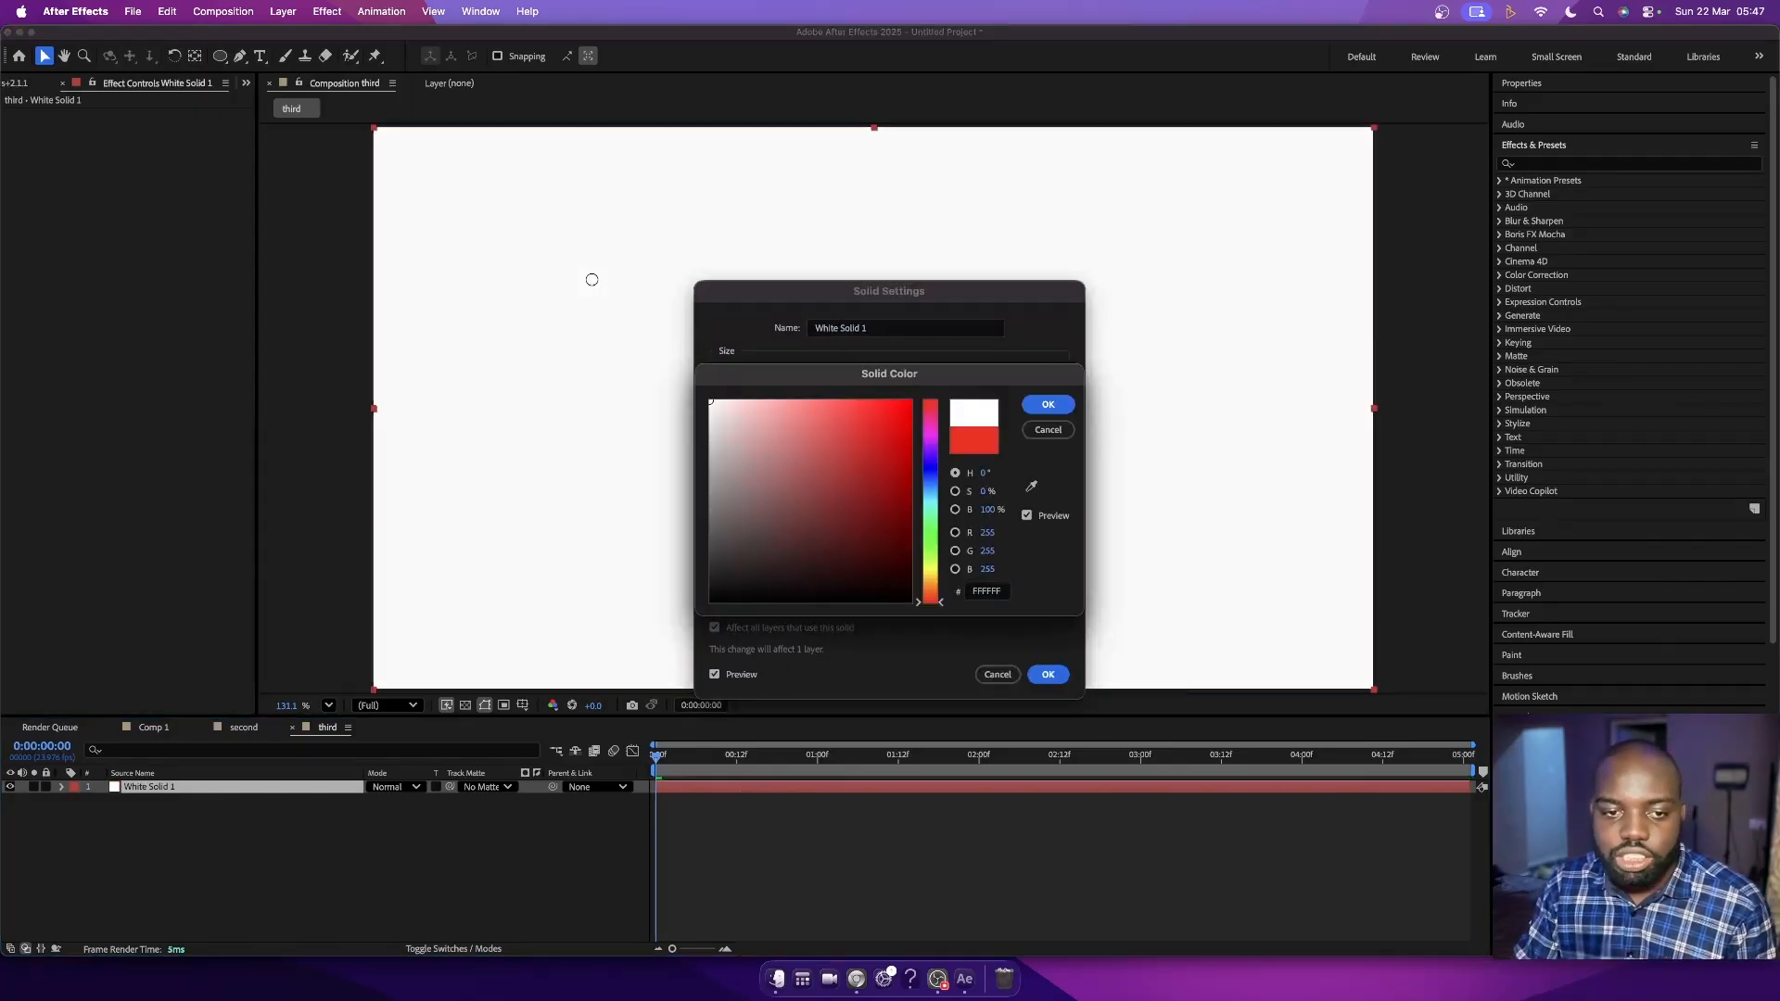
pyautogui.click(1050, 407)
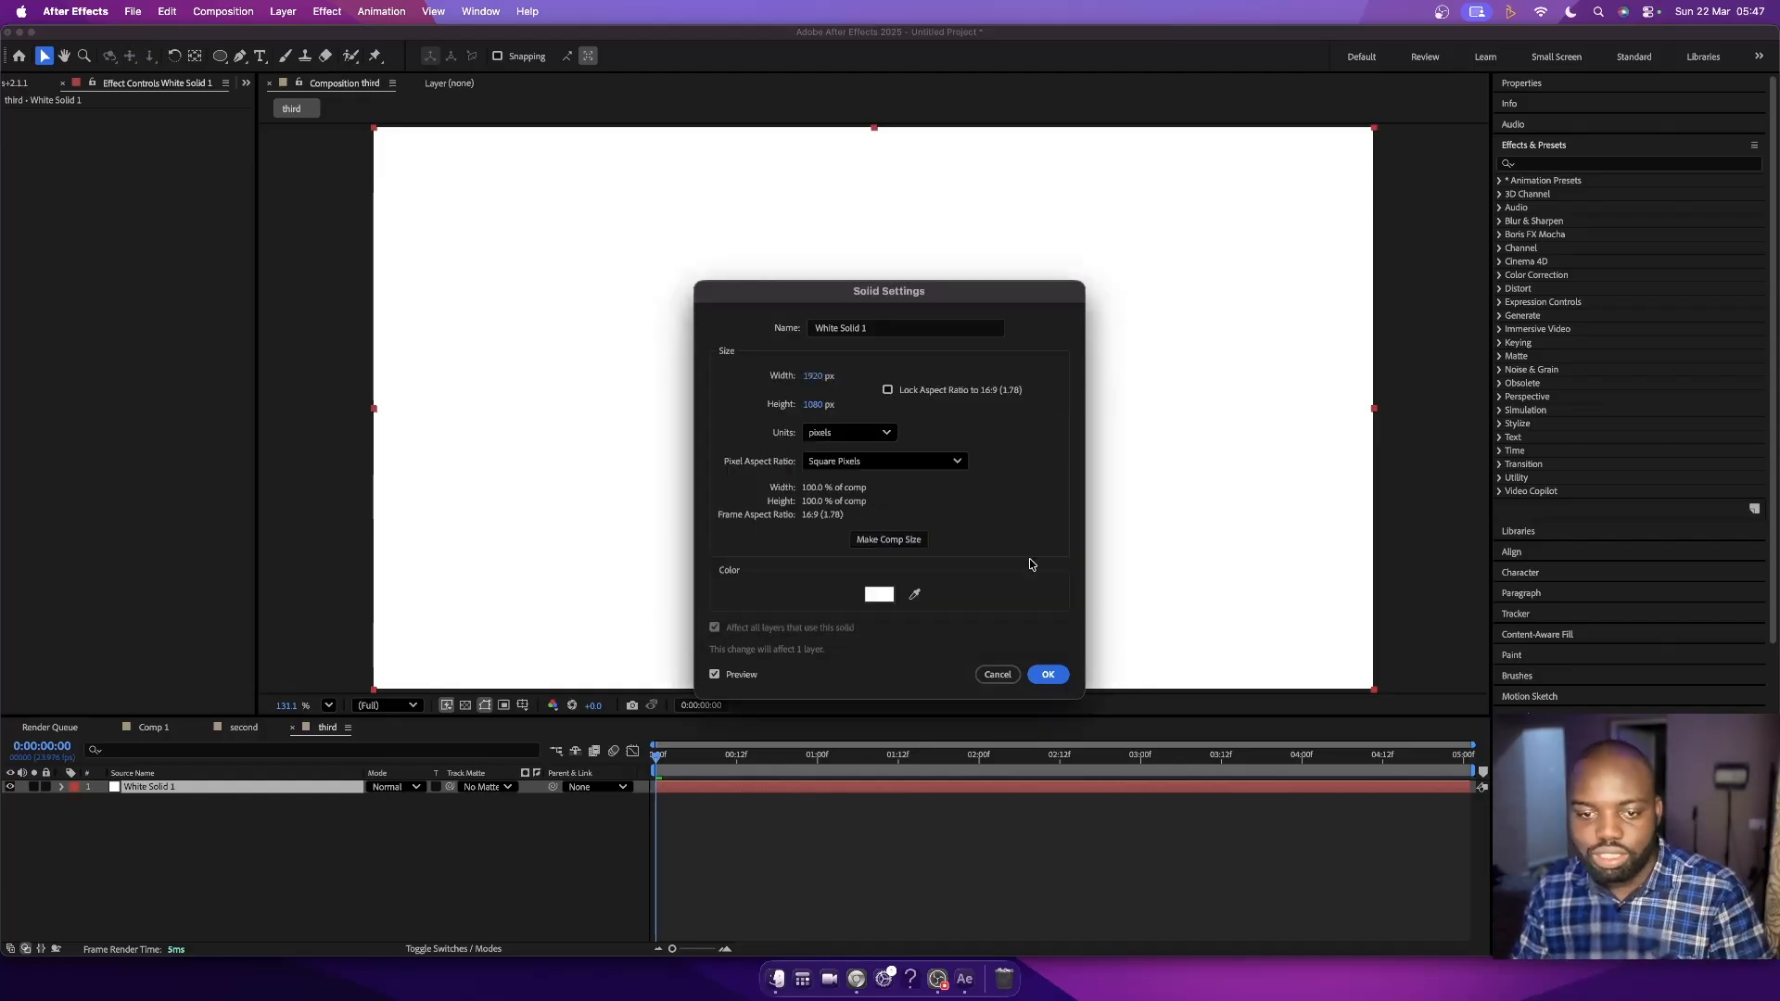
pyautogui.click(1047, 676)
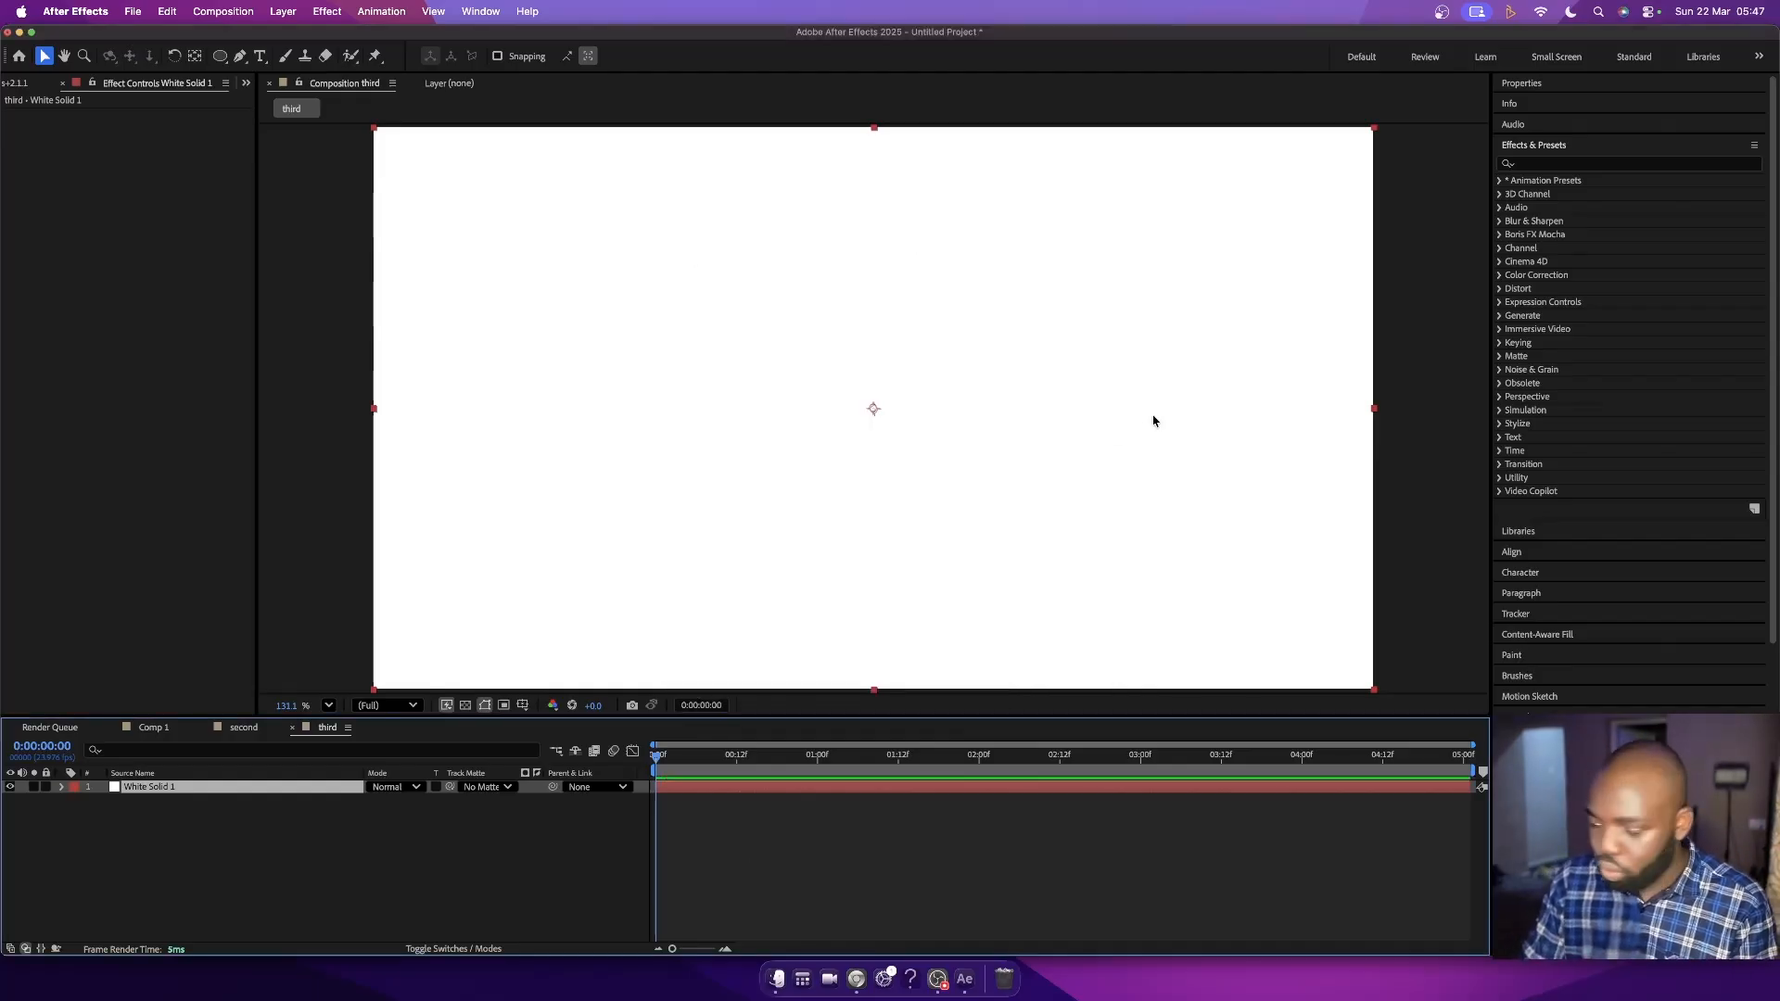
# - Draw a blue, strokeless square about 52 px wide on a new shape layer, up and left of the composition center, and nudge it slightly
pyautogui.click(545, 859)
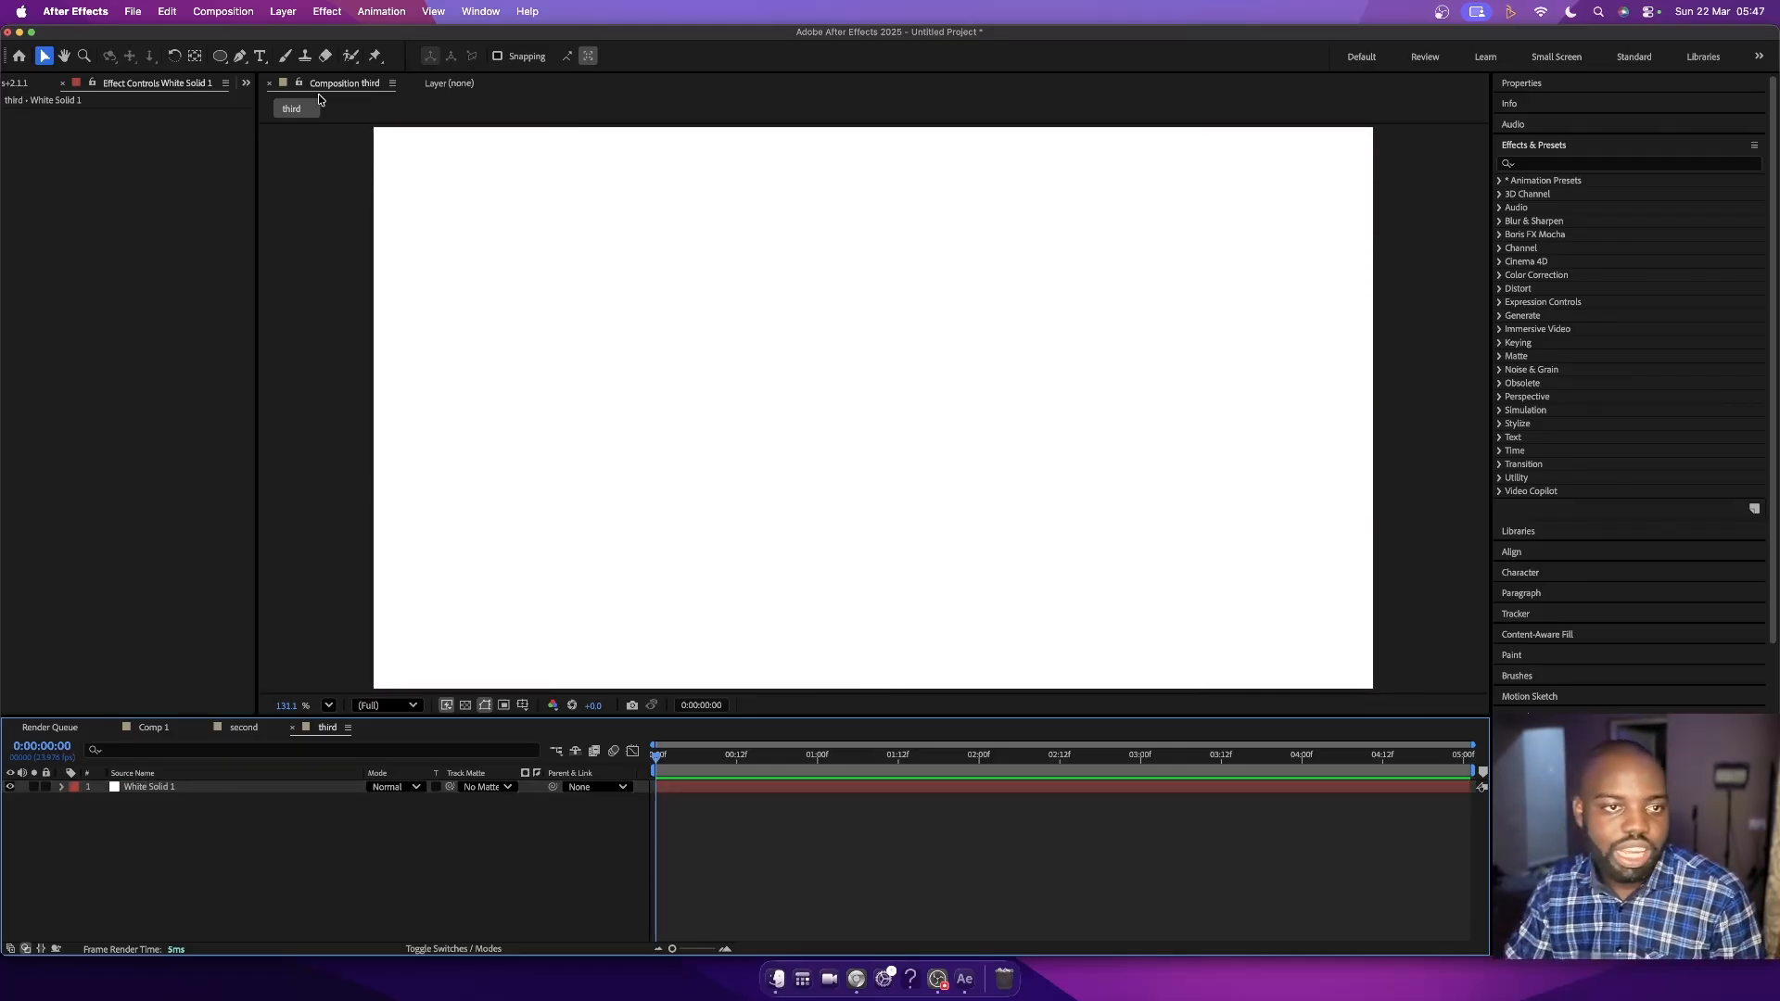
pyautogui.click(223, 58)
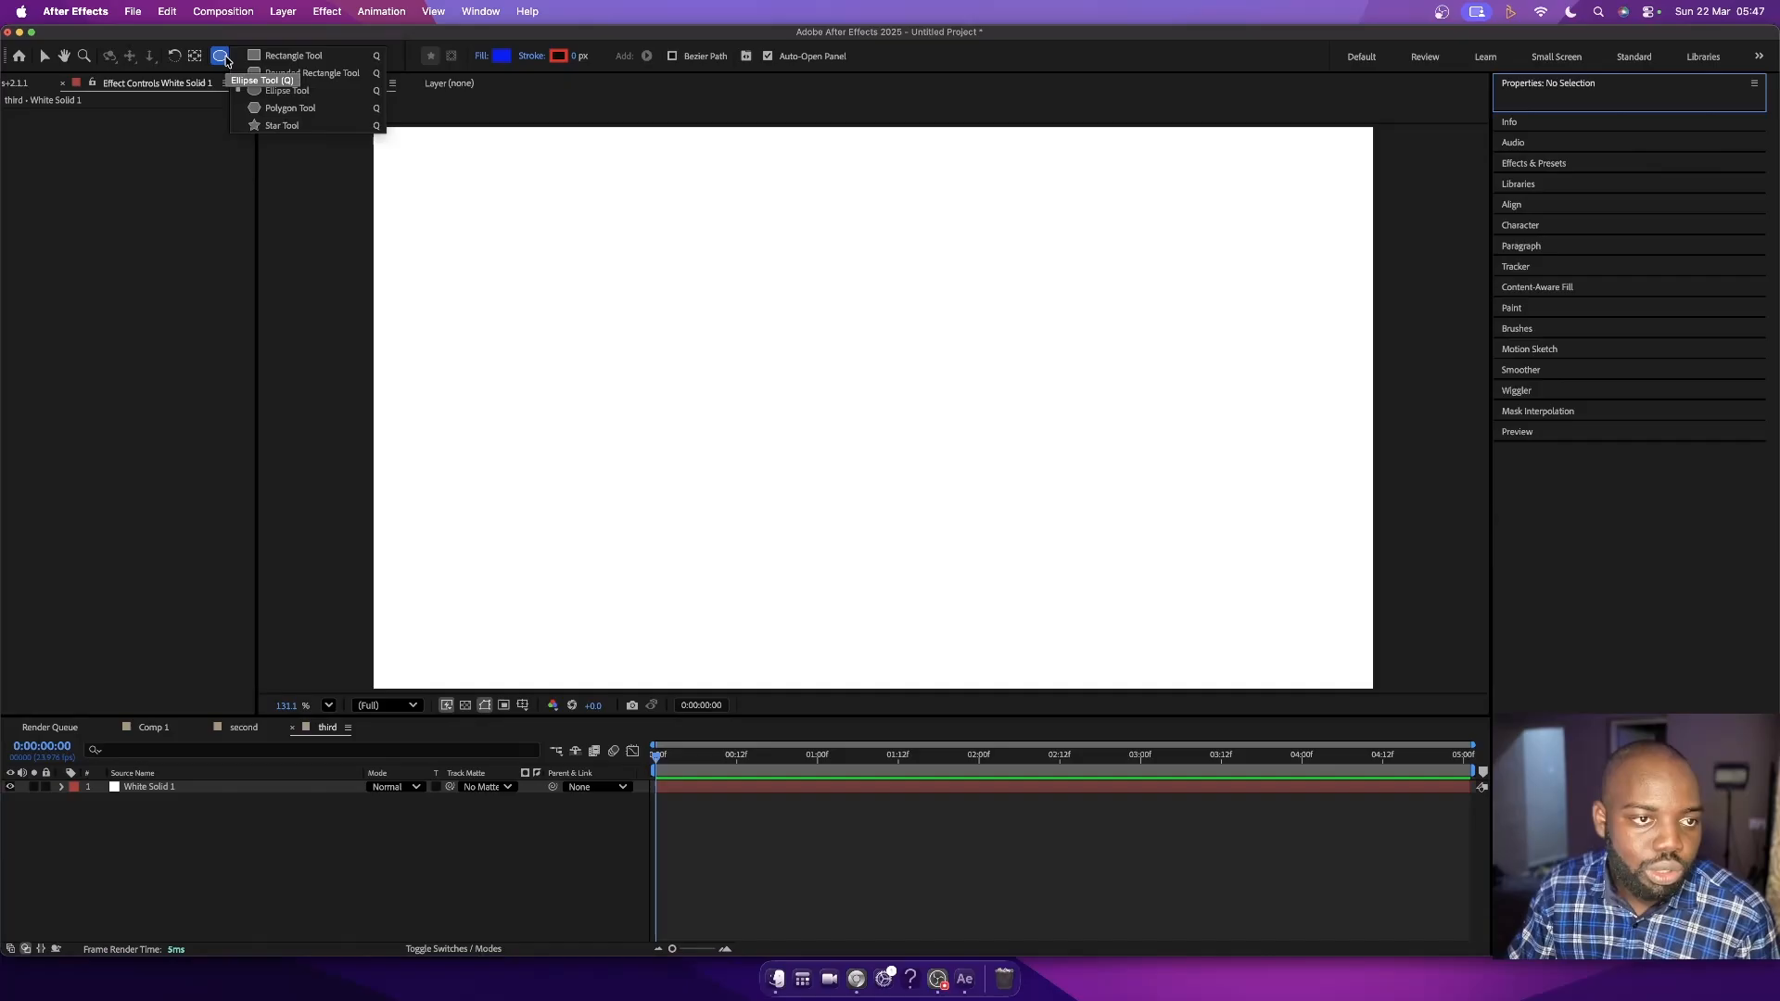
pyautogui.click(293, 56)
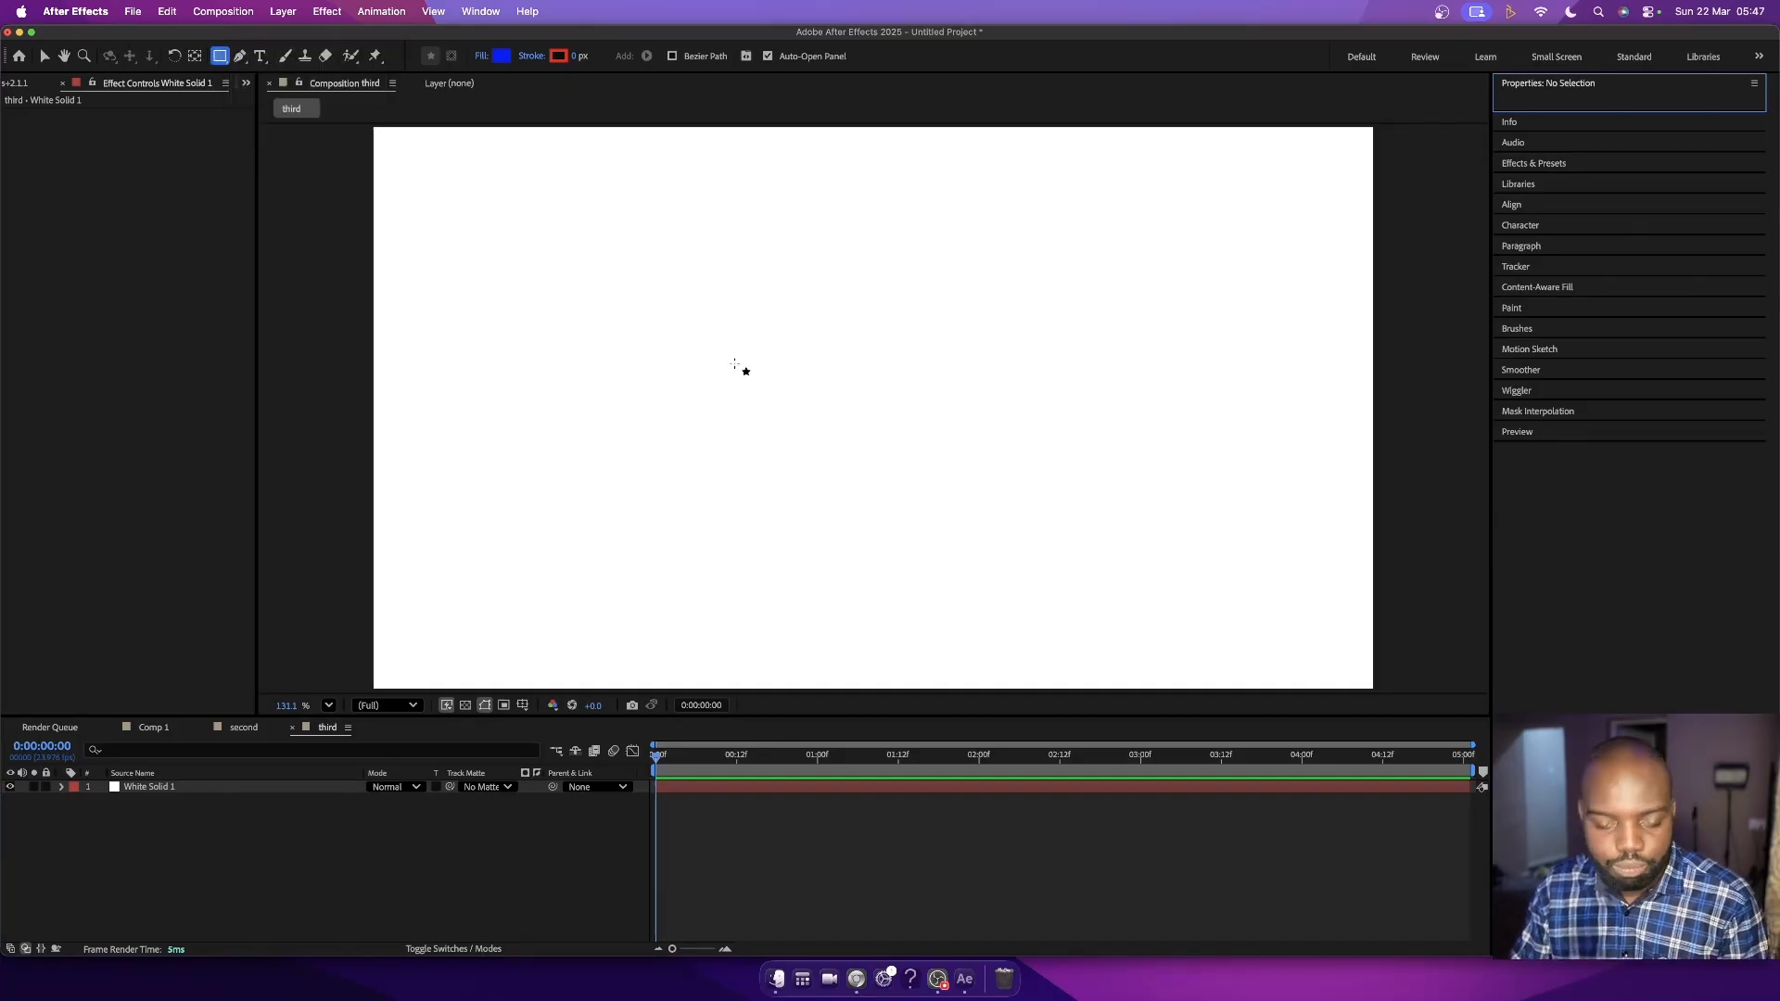
pyautogui.moveTo(722, 341); pyautogui.dragTo(752, 369)
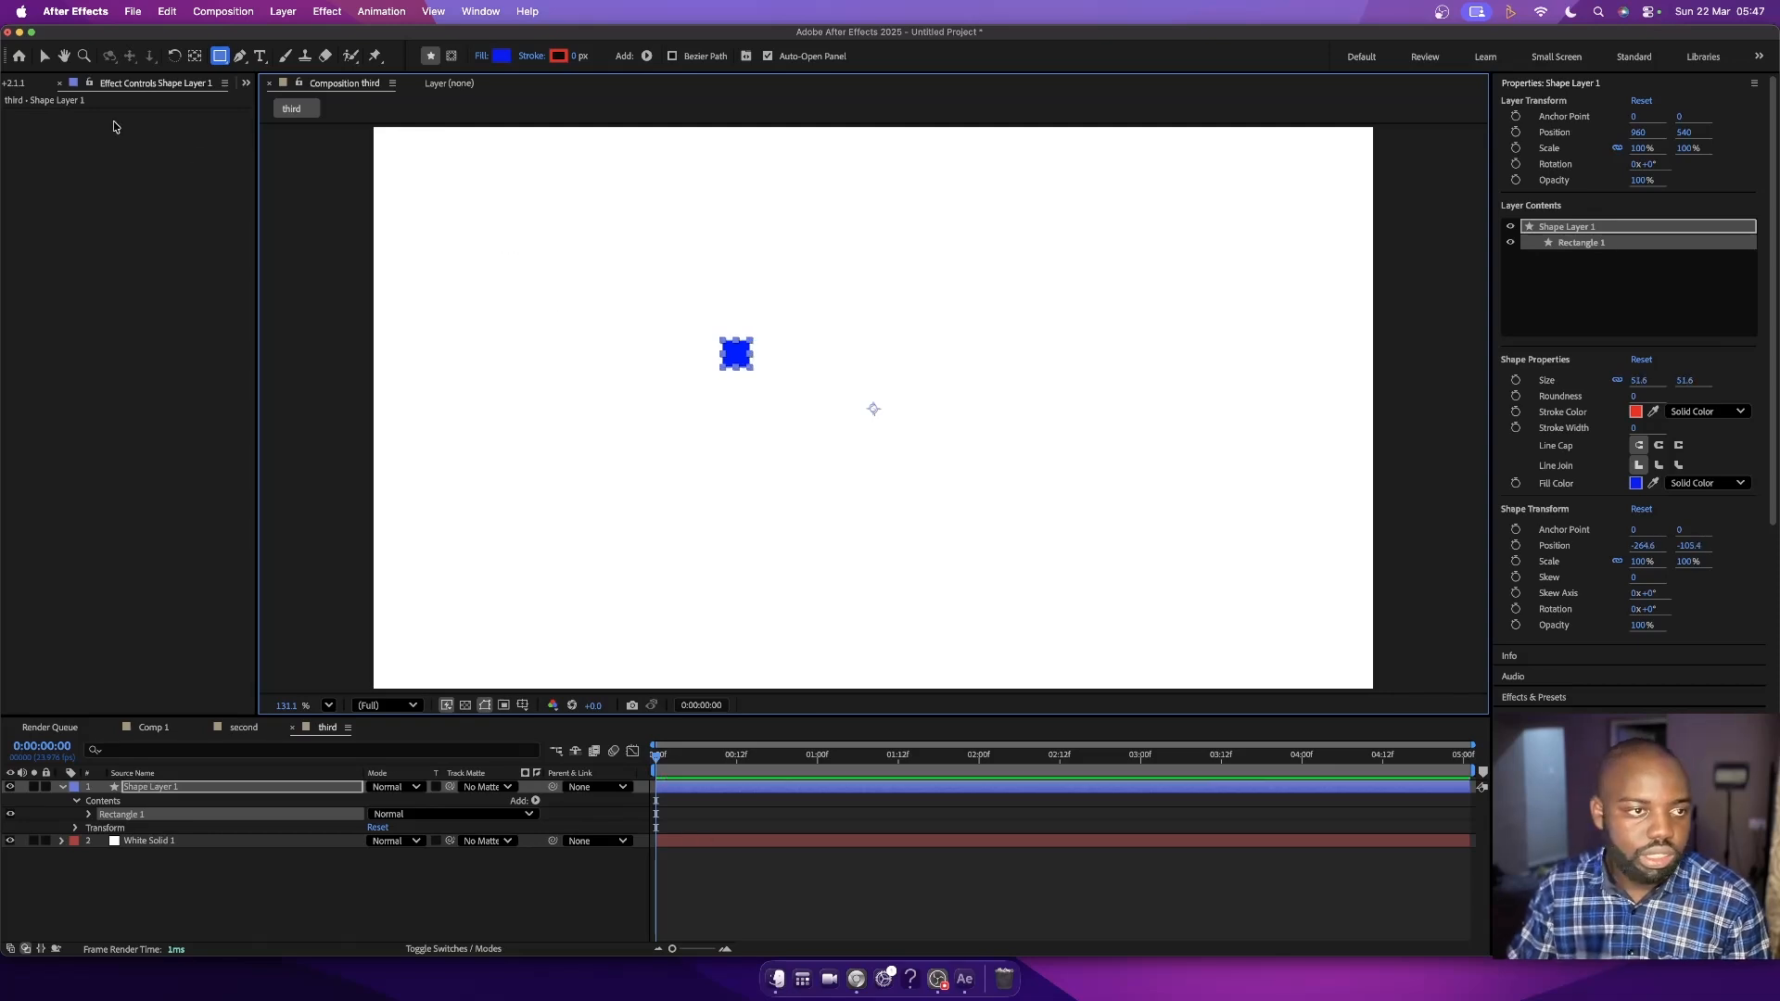
pyautogui.click(45, 56)
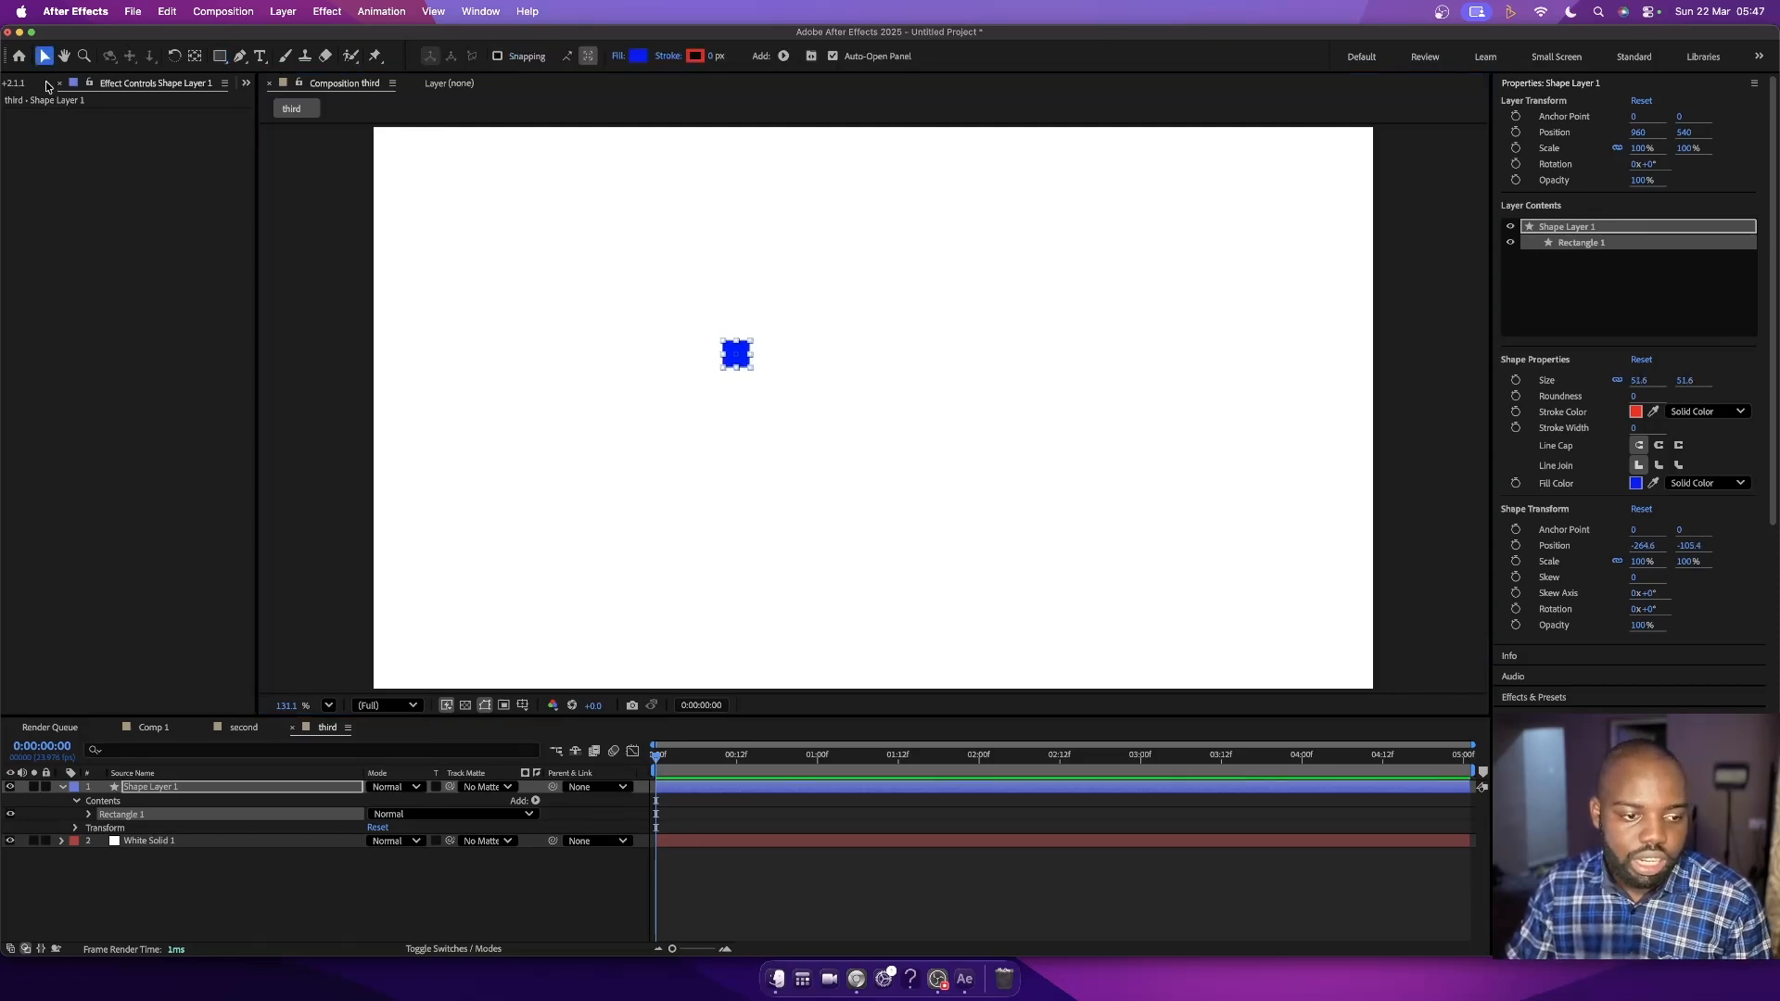
pyautogui.click(735, 360)
pyautogui.press('.')
pyautogui.press('.')
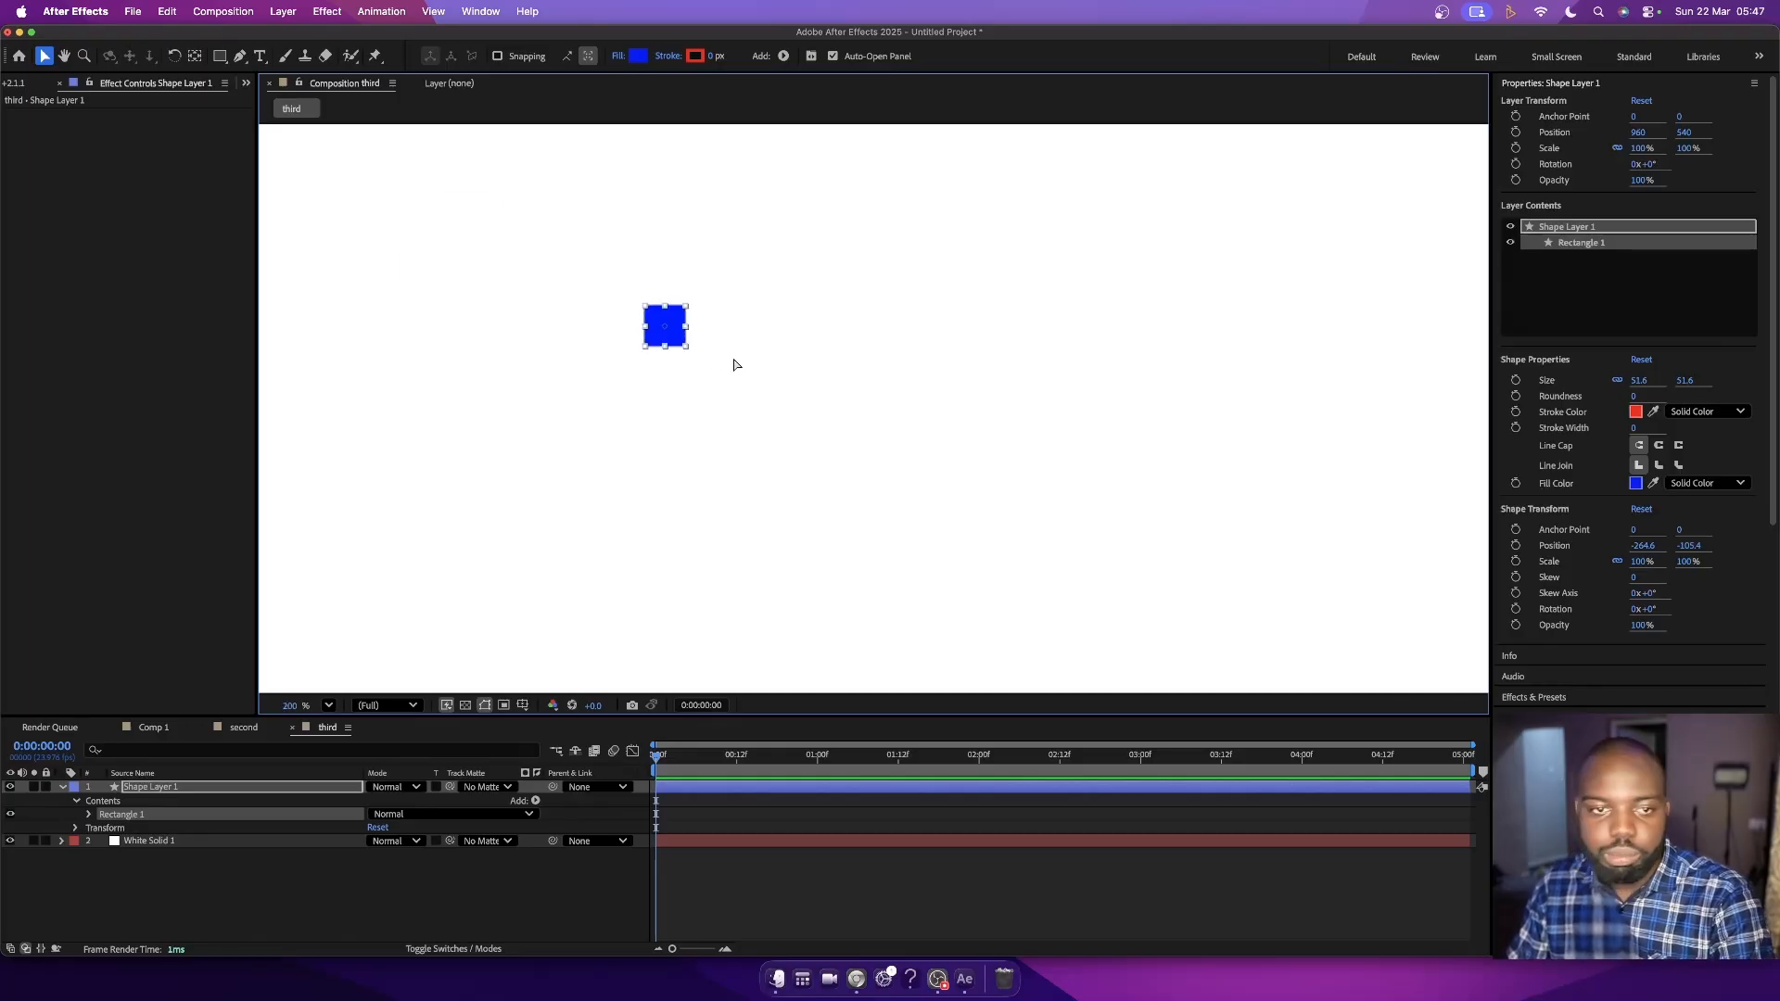
pyautogui.moveTo(449, 257); pyautogui.dragTo(464, 258)
# - Duplicate the blue square's shape layer and place the copy just to the right of the original with a narrow gap
pyautogui.hotkey('ctrl', 'd')
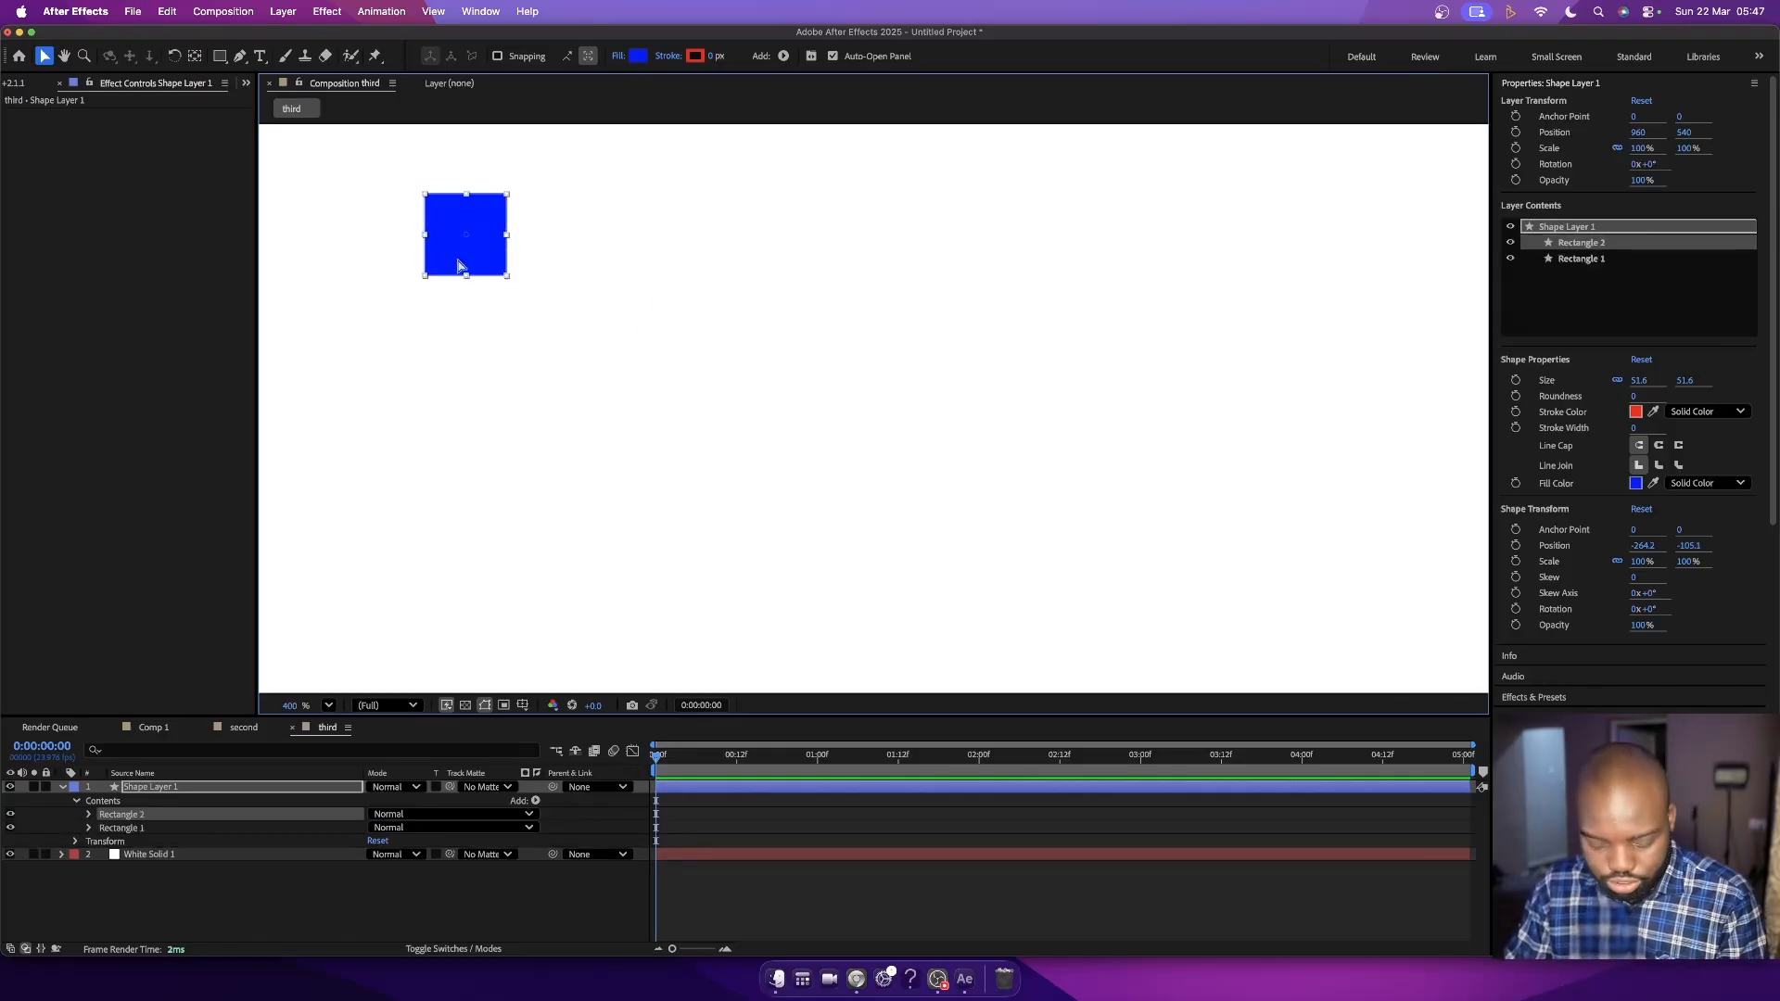
pyautogui.press('Delete')
pyautogui.click(182, 790)
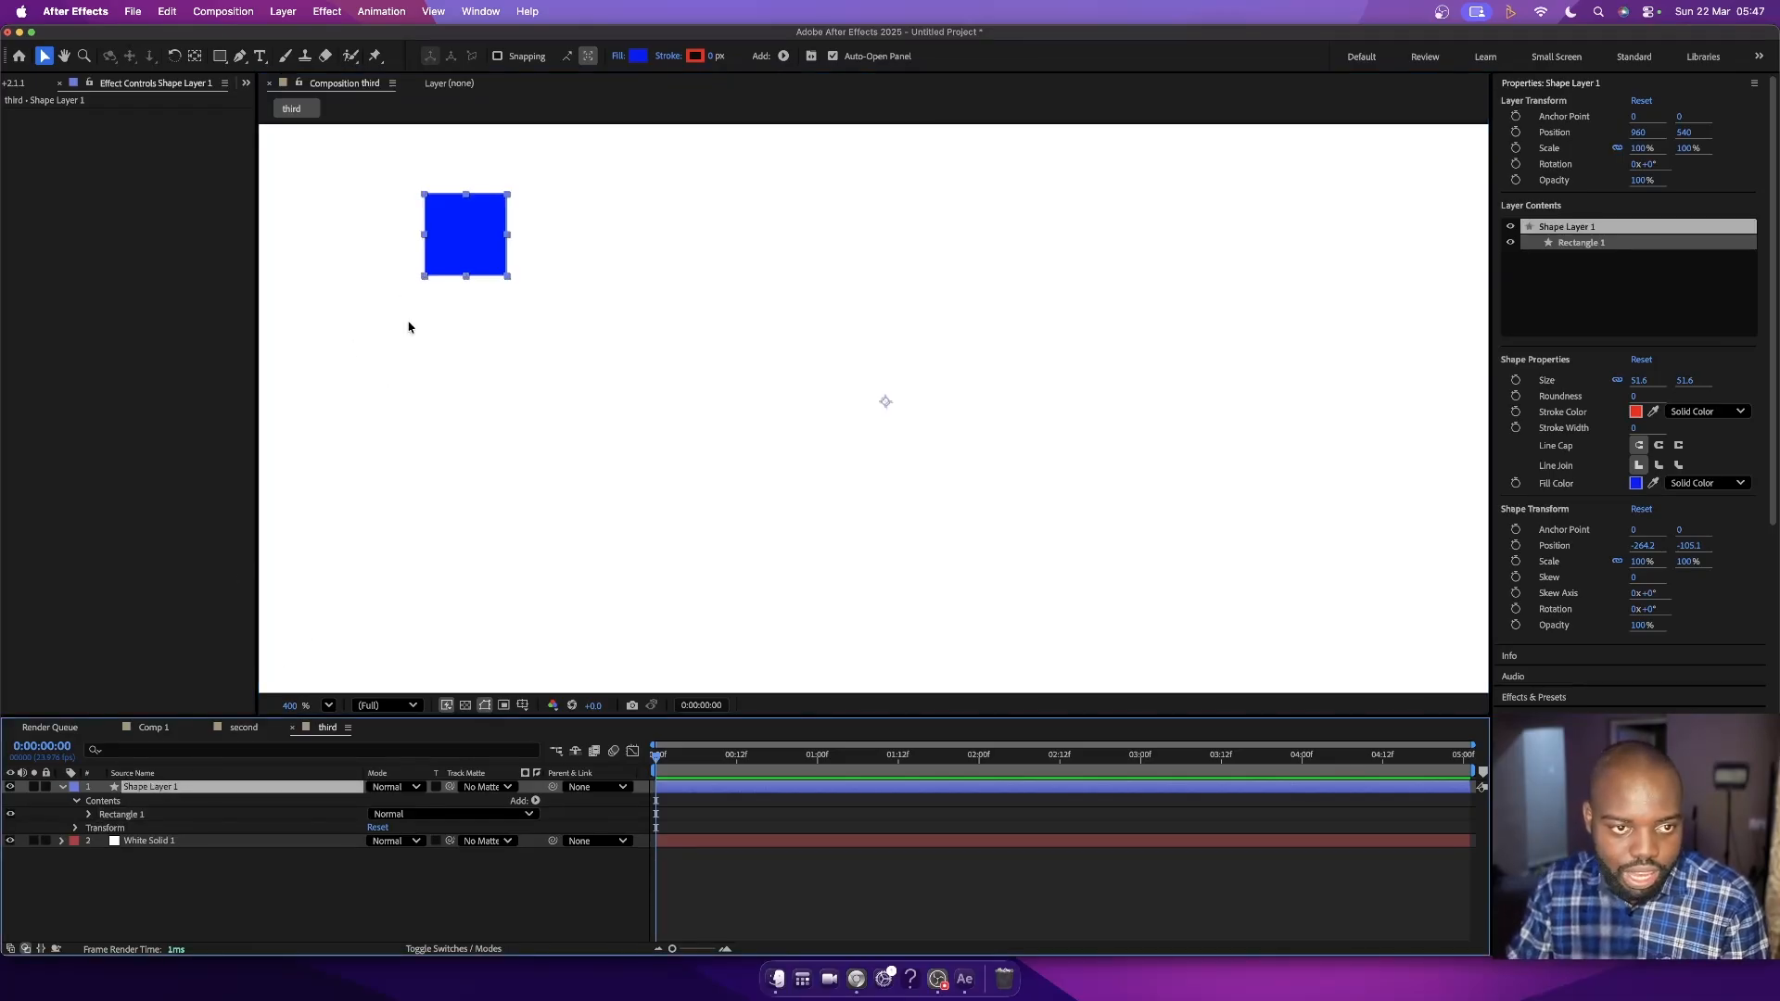
pyautogui.press('super+d')
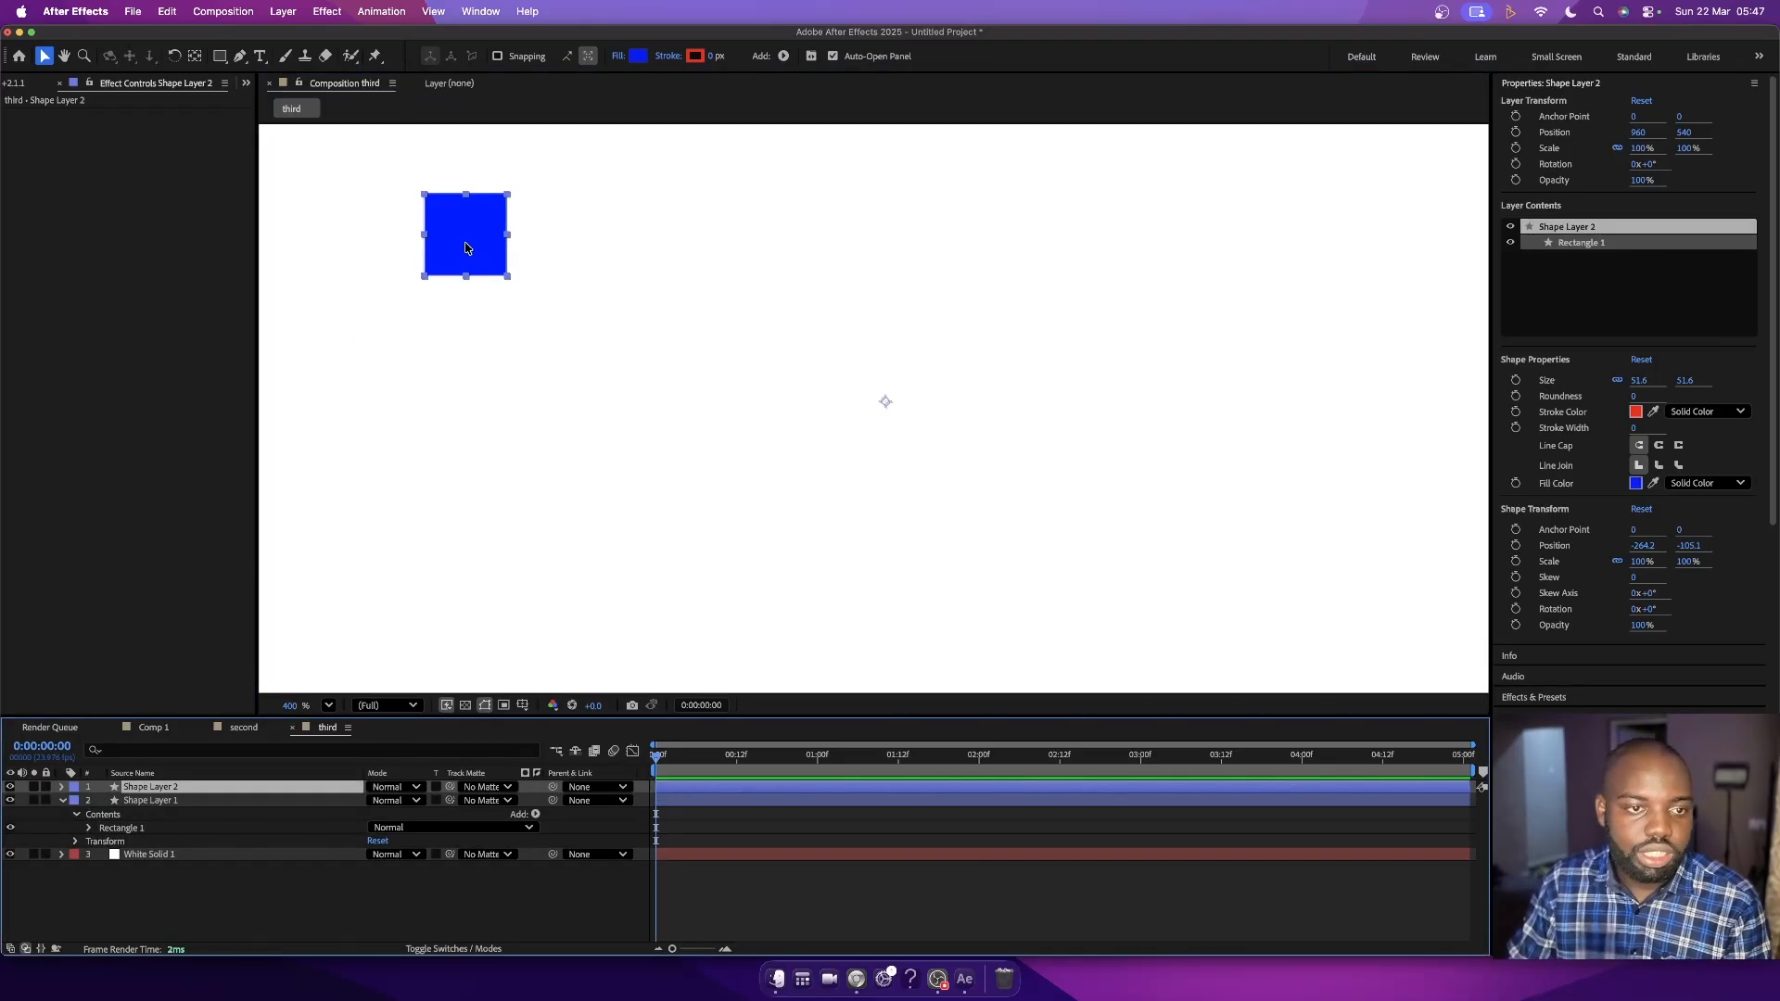
pyautogui.moveTo(492, 246); pyautogui.dragTo(553, 249)
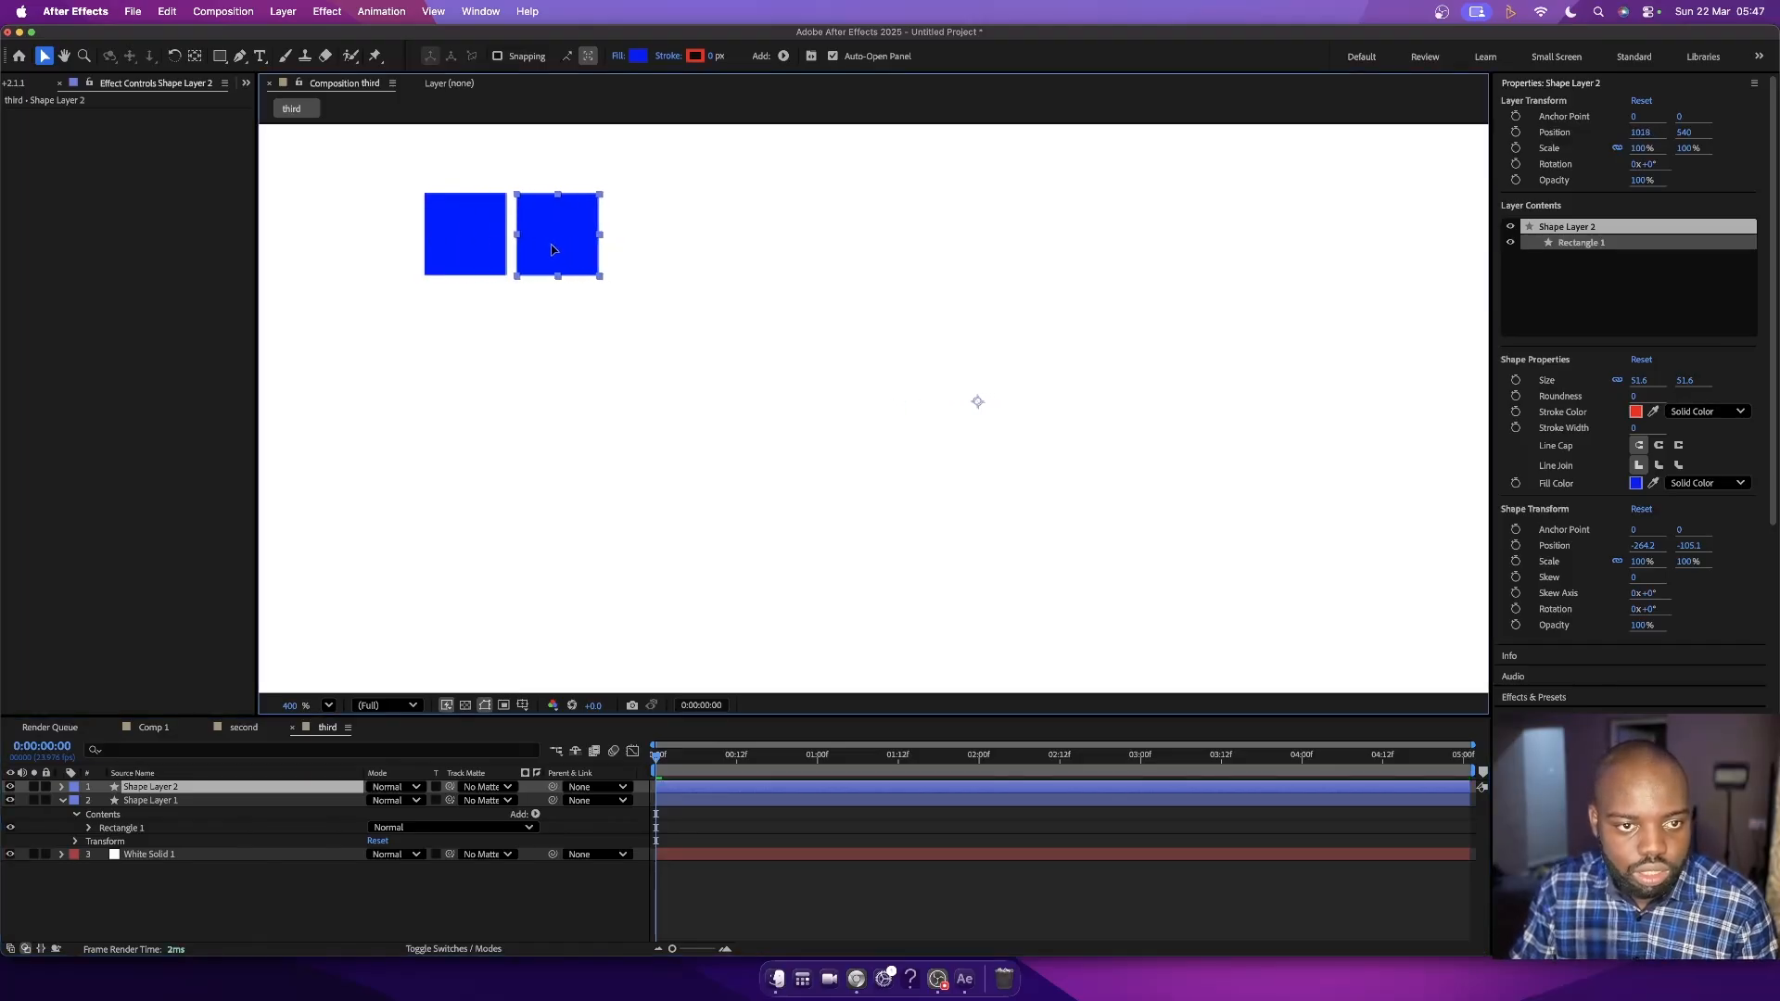
# - Duplicate both squares together and move the copies directly below the originals to form a two-by-two grid
pyautogui.keyDown('shift'); pyautogui.click(479, 252); pyautogui.keyUp('shift')
pyautogui.press('super+d')
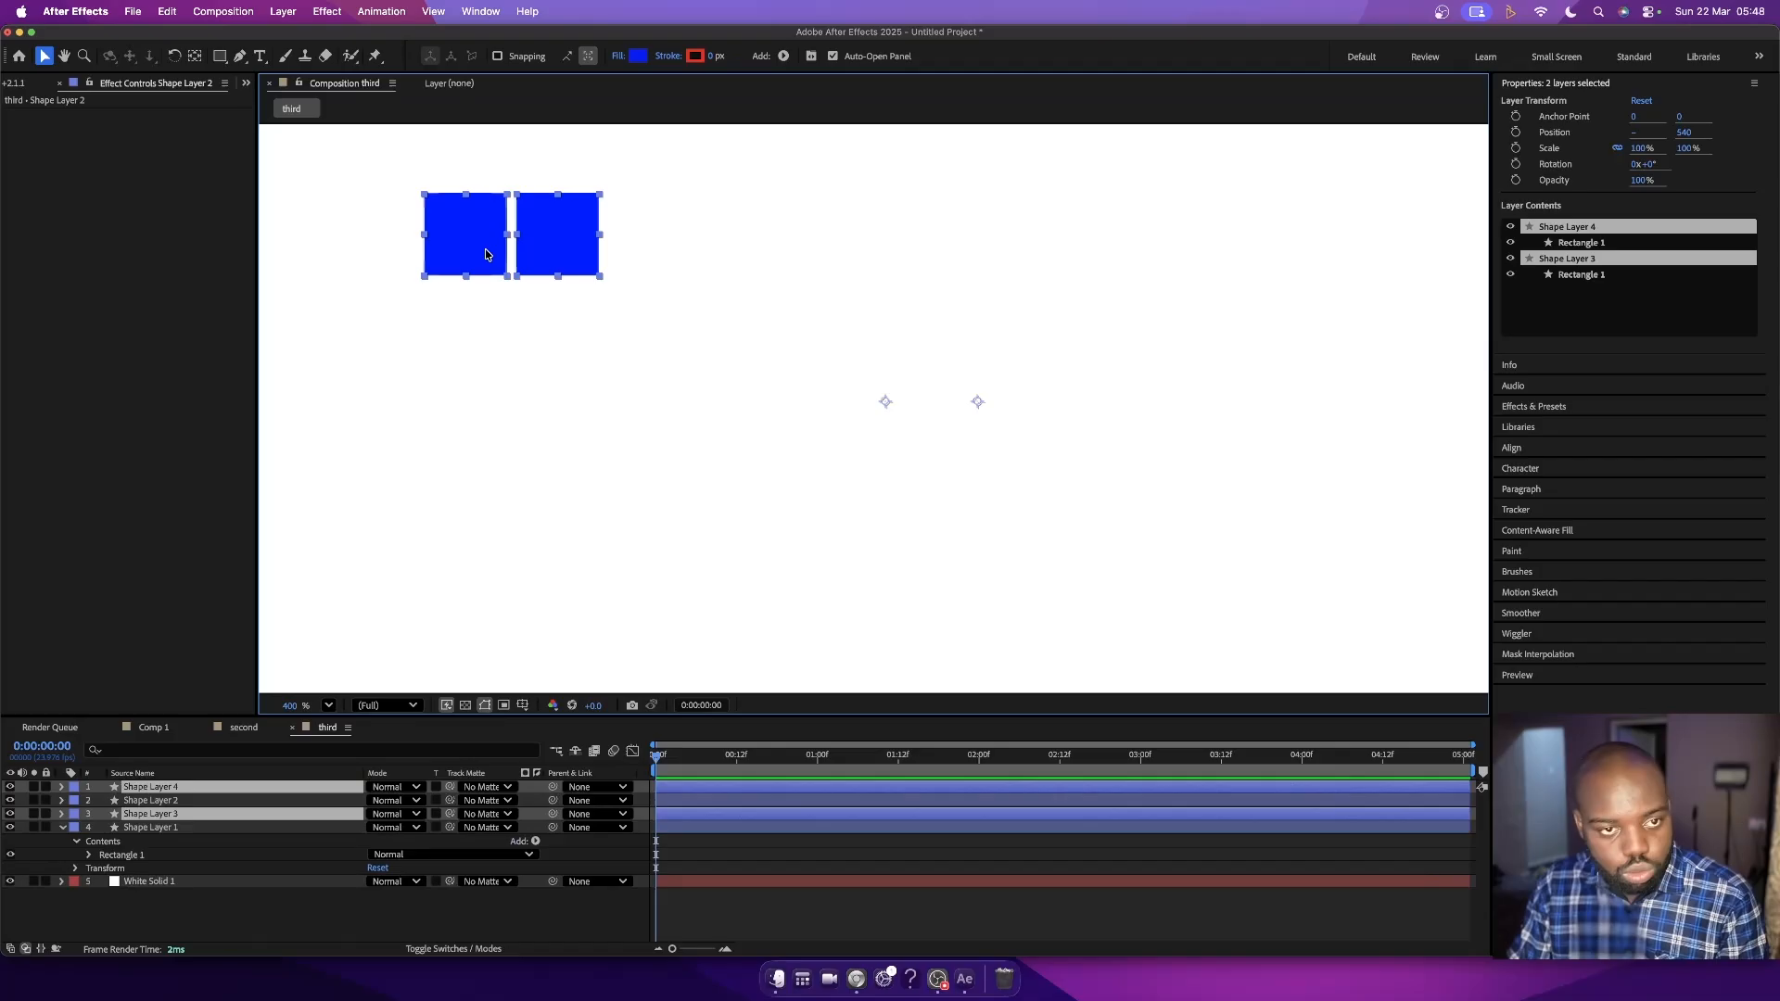
pyautogui.moveTo(487, 253); pyautogui.dragTo(485, 343)
pyautogui.click(687, 314)
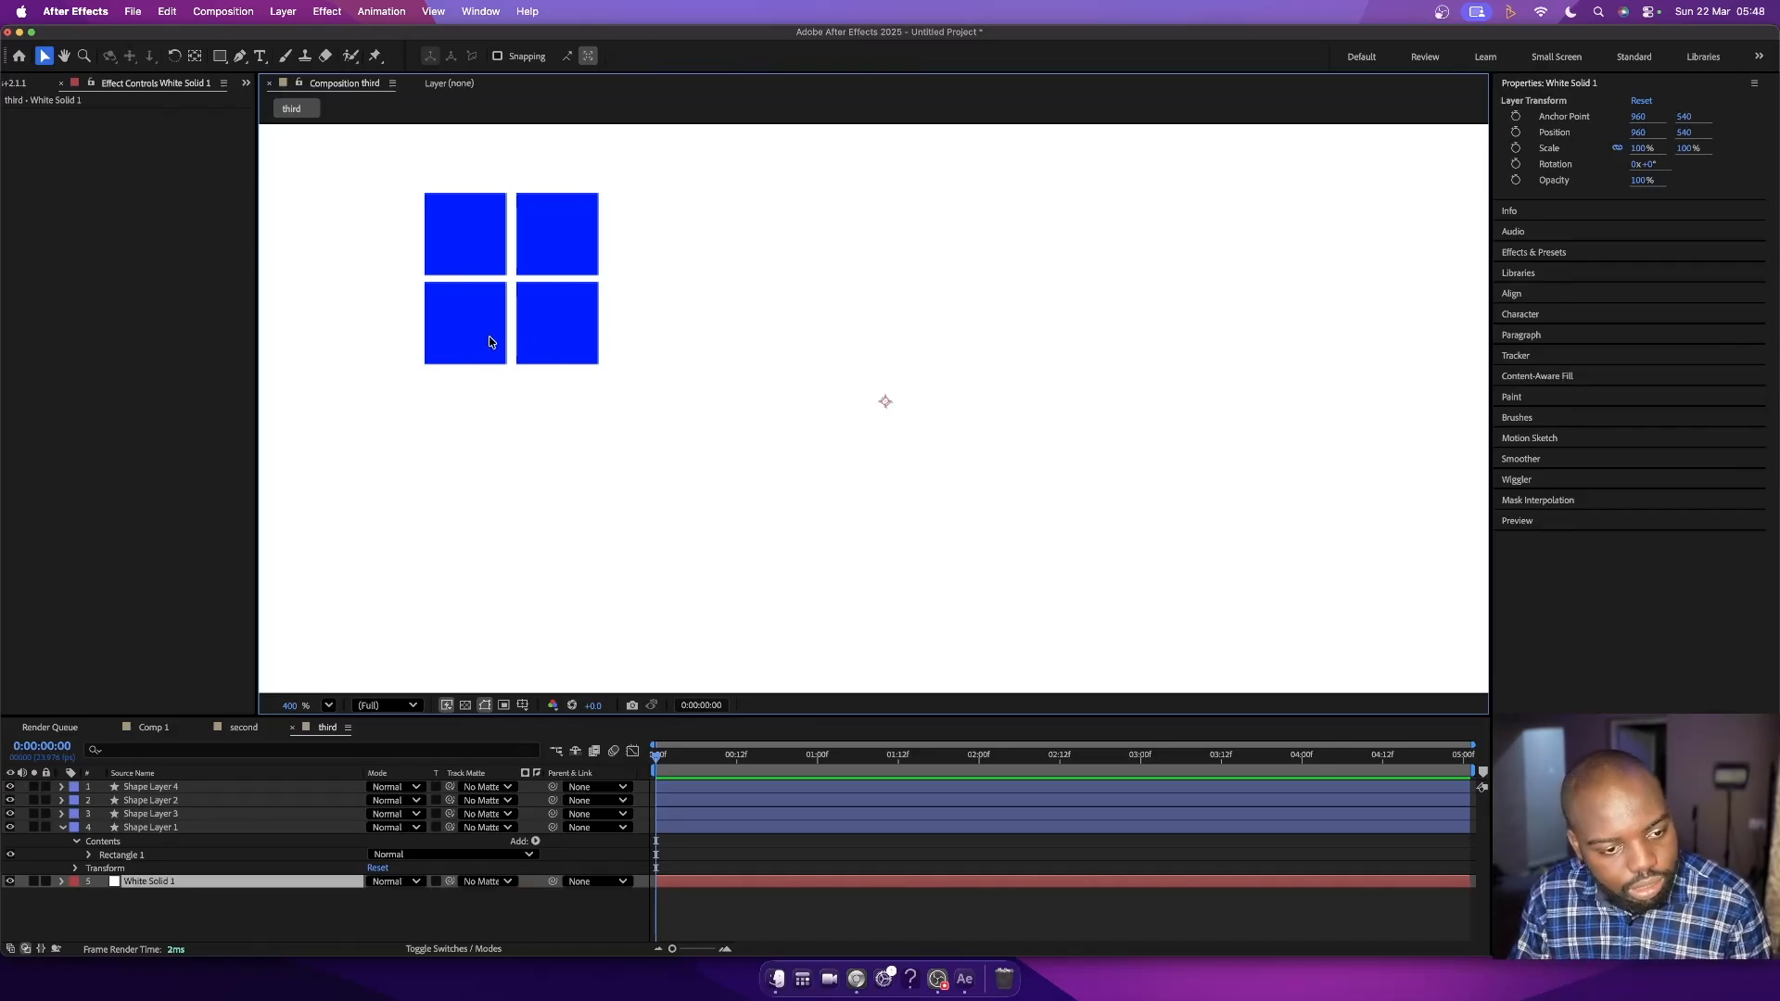
# - Nudge the two lower squares down to a Y position of 597 to even out the gaps in the grid
pyautogui.click(161, 787)
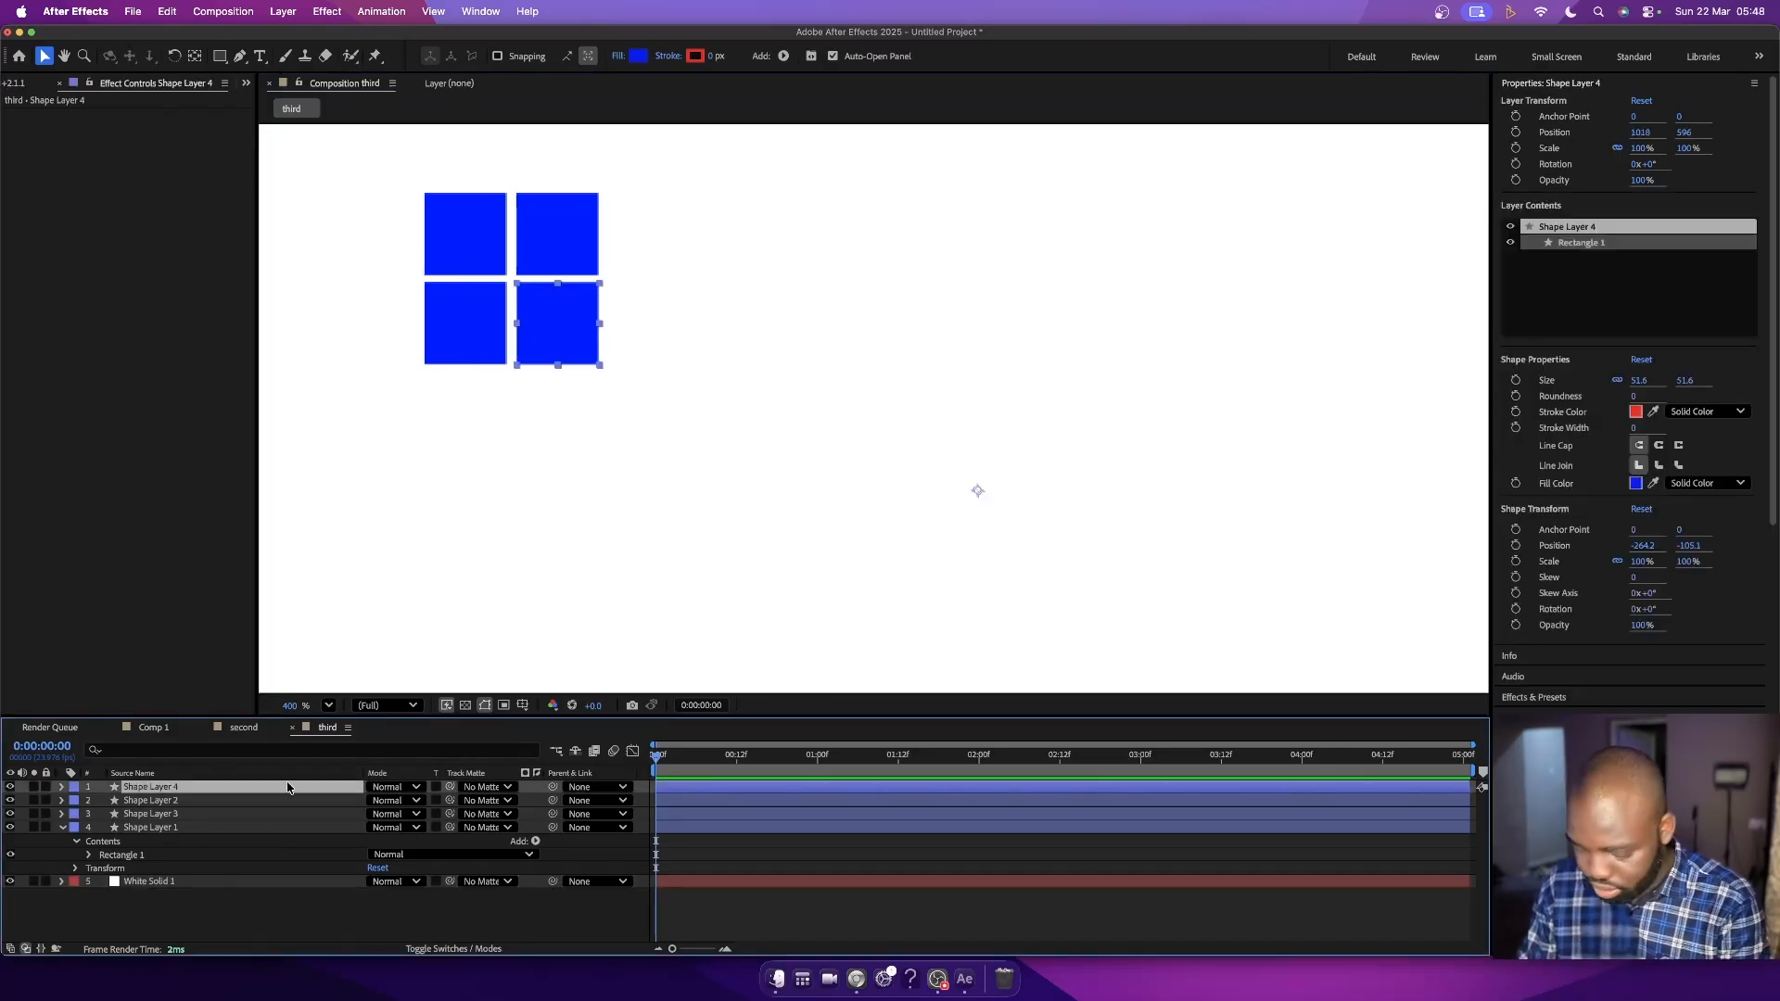
pyautogui.click(458, 362)
pyautogui.press('Down')
pyautogui.press('Down')
pyautogui.press('Down')
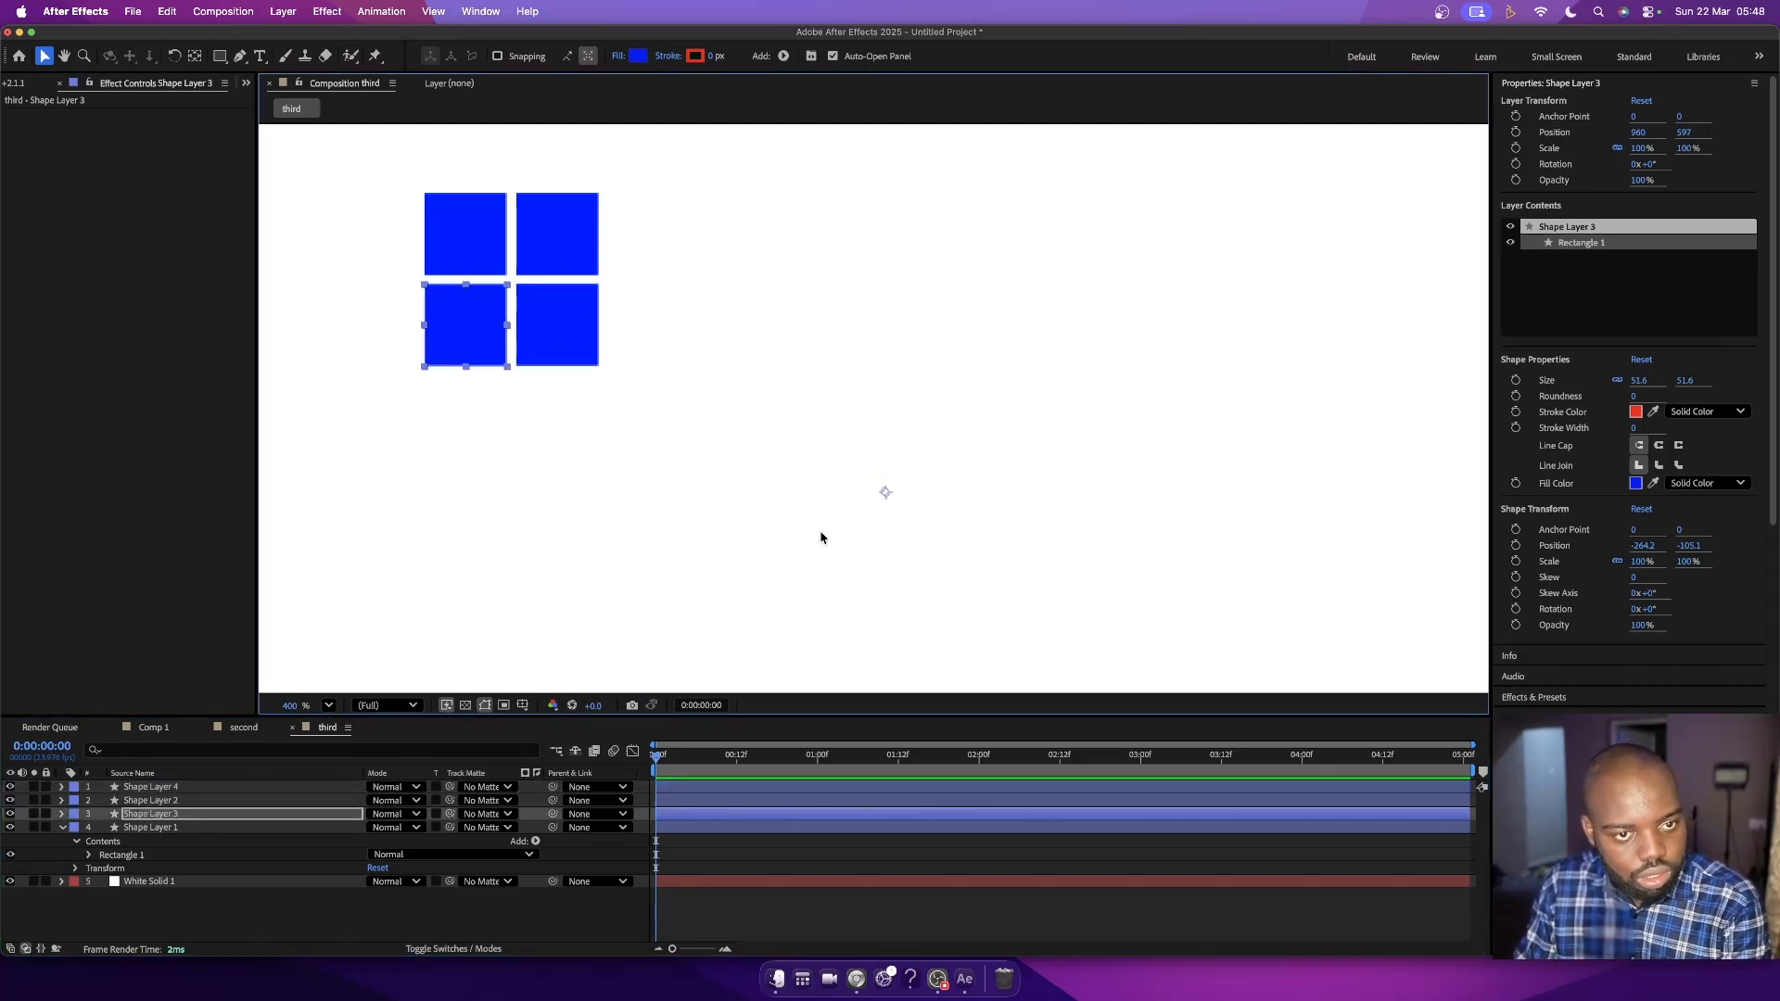
pyautogui.click(798, 538)
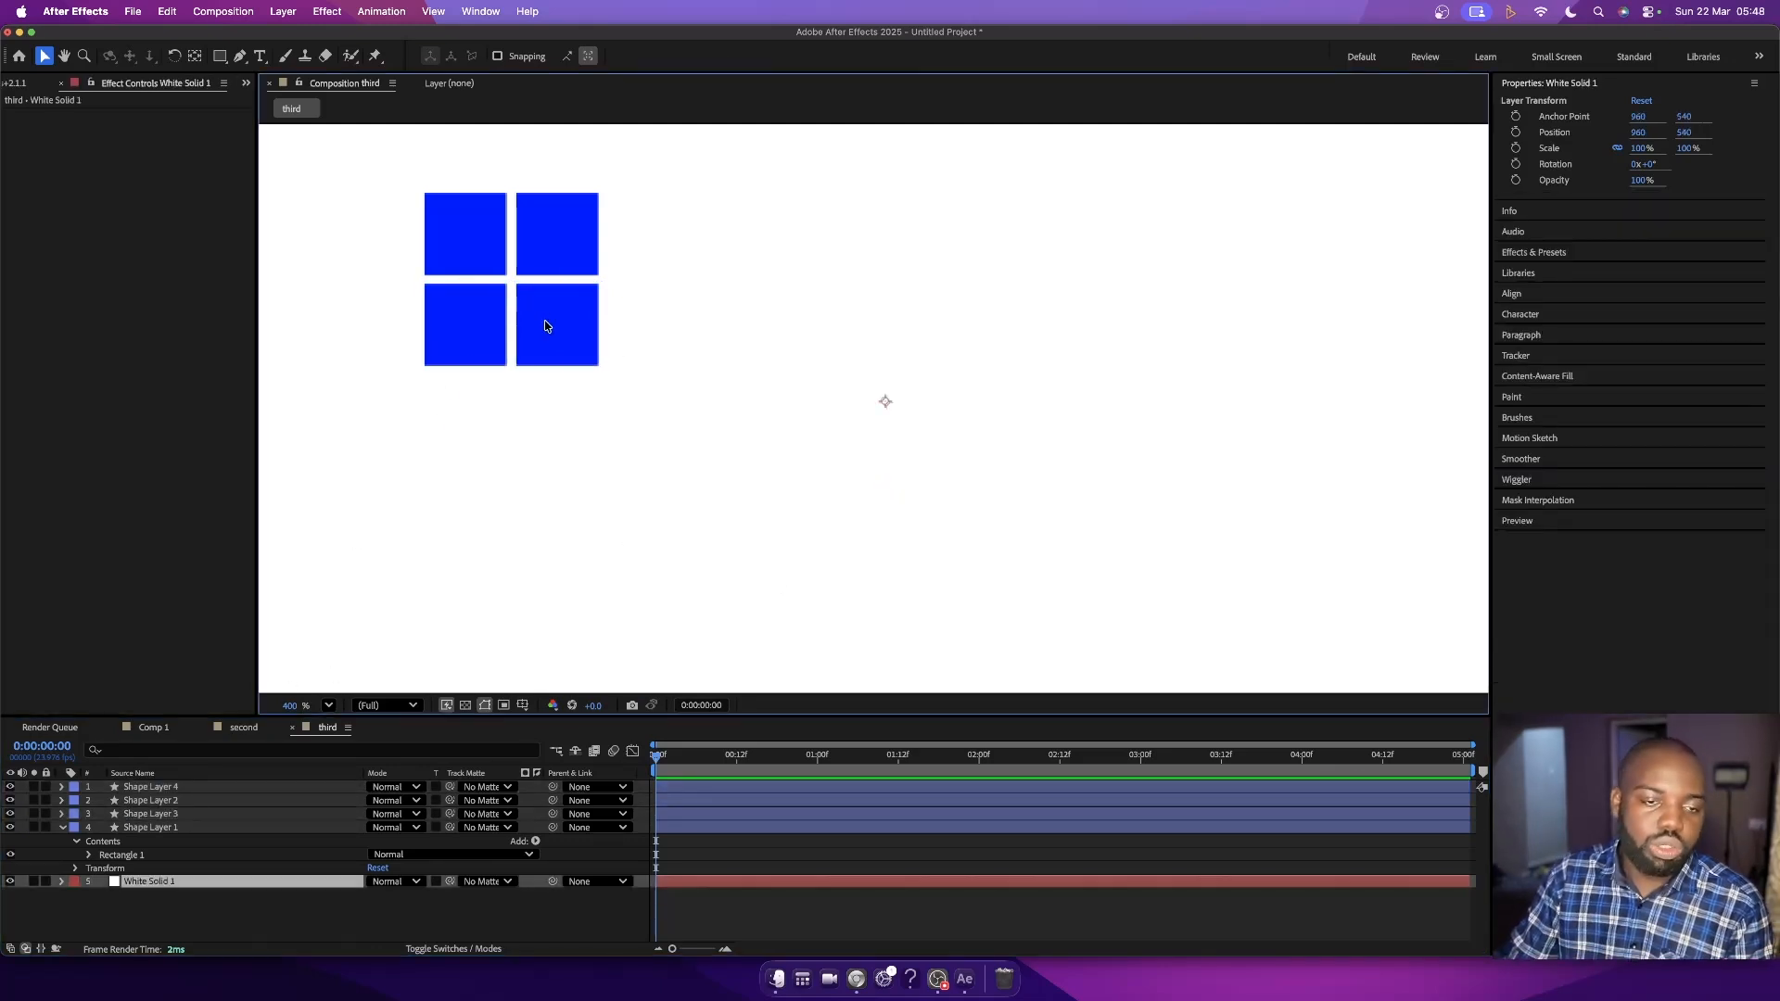
# - Change the fill color of the grid's upper-right square to red (FF0000)
pyautogui.click(189, 815)
pyautogui.click(173, 832)
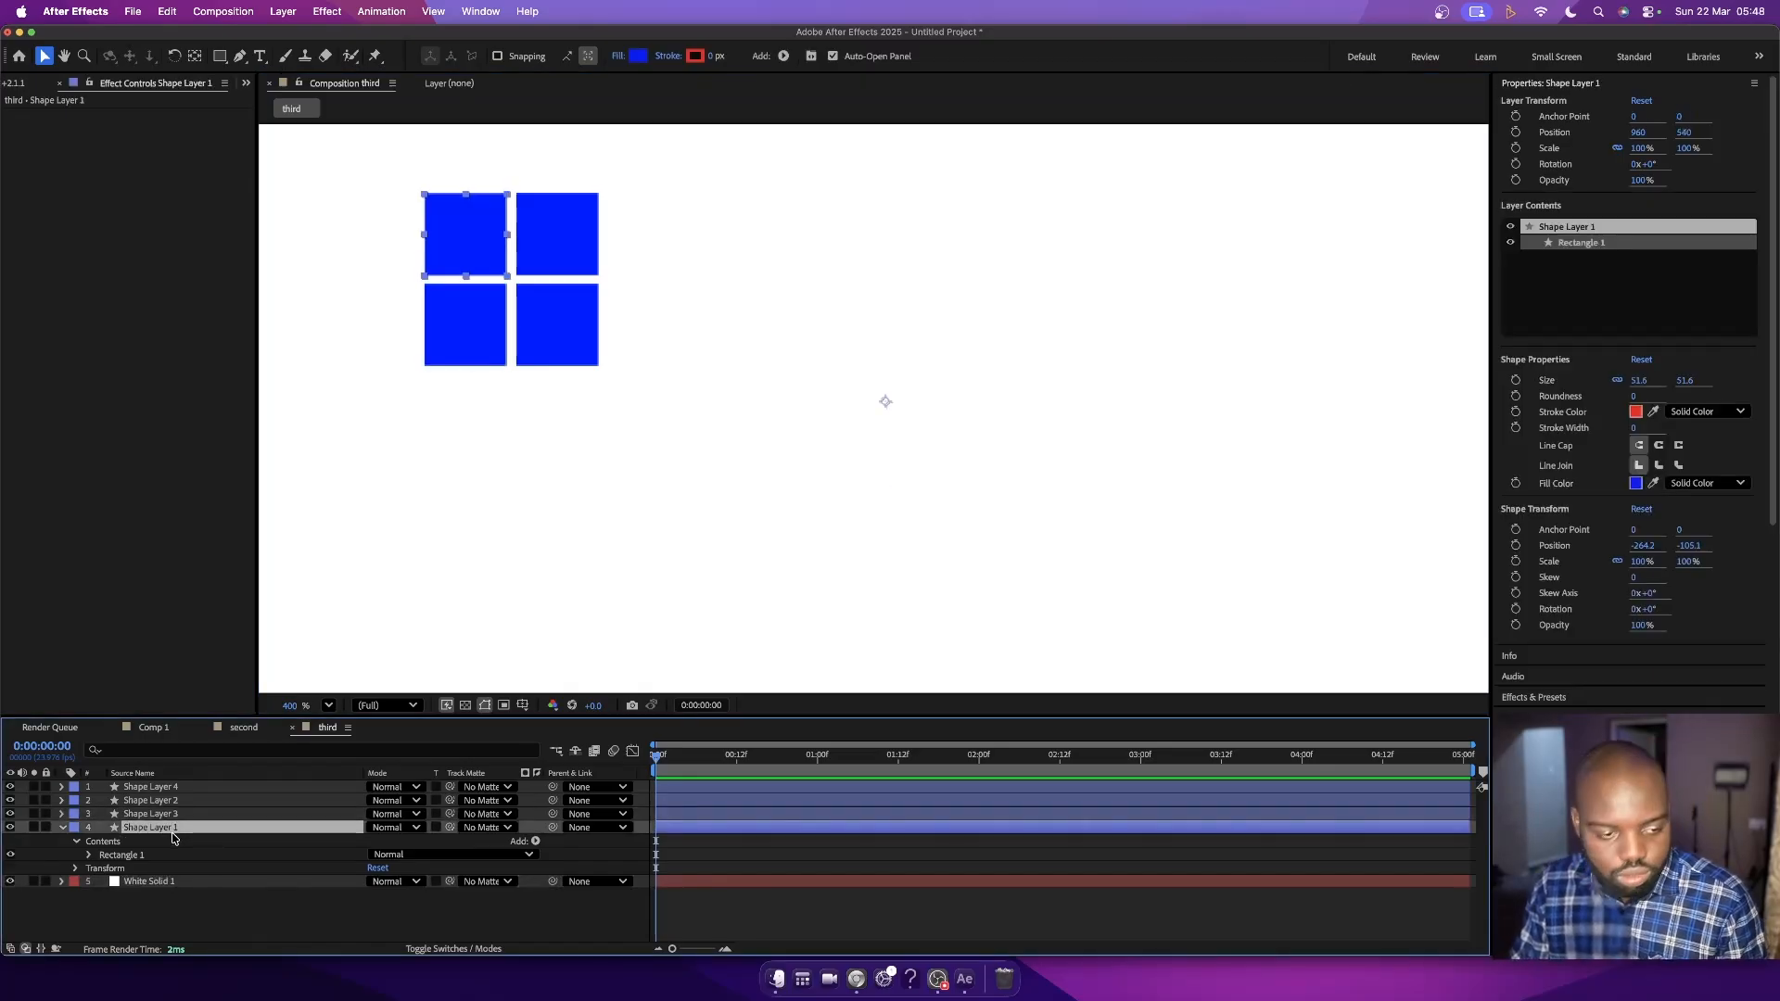
pyautogui.click(554, 253)
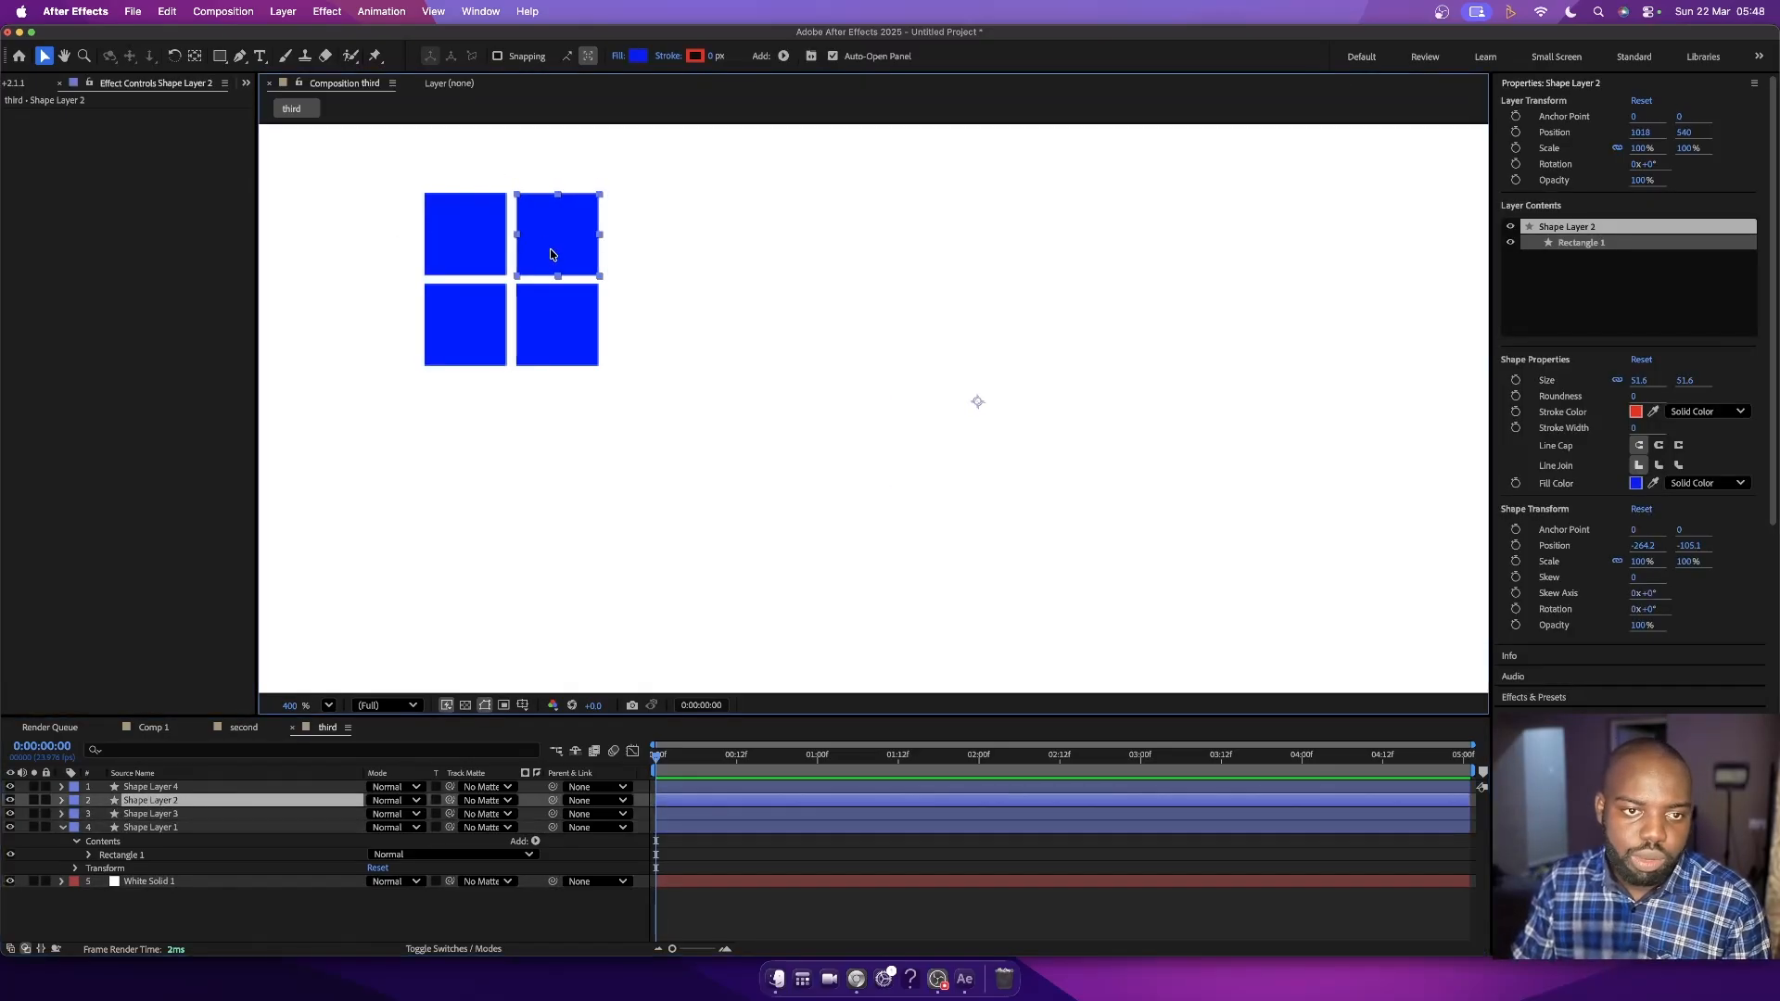
pyautogui.click(639, 56)
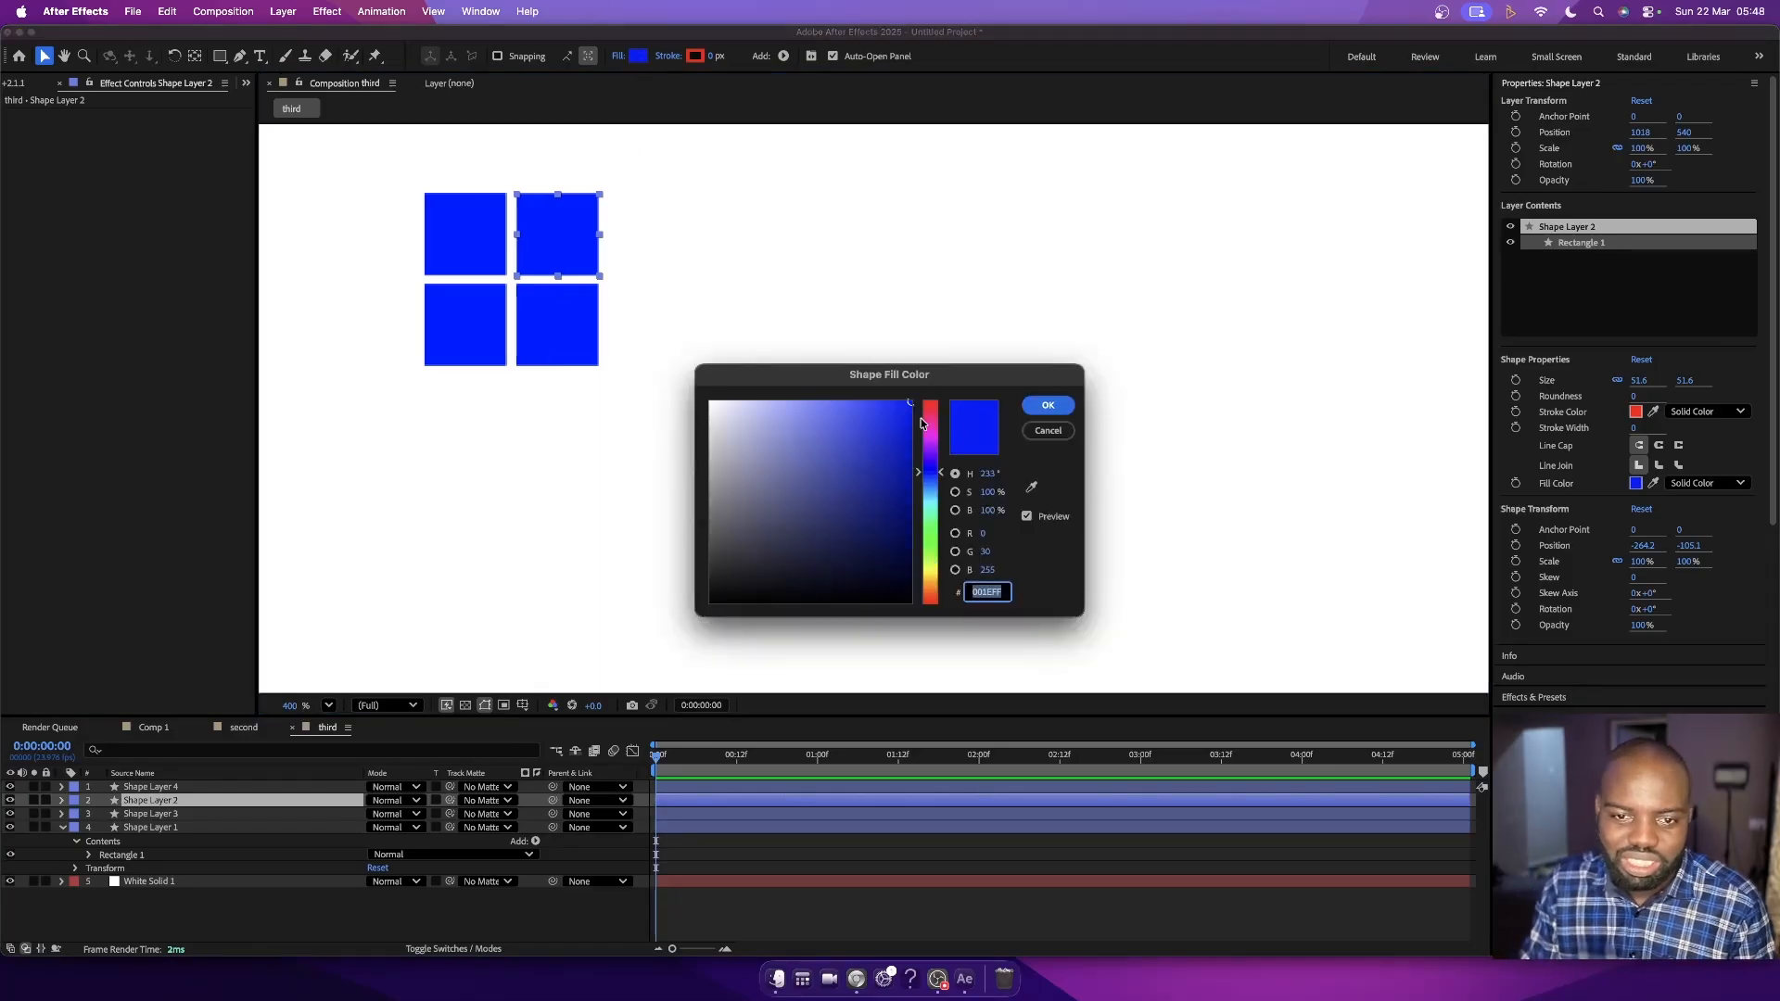
pyautogui.moveTo(920, 423); pyautogui.dragTo(932, 397)
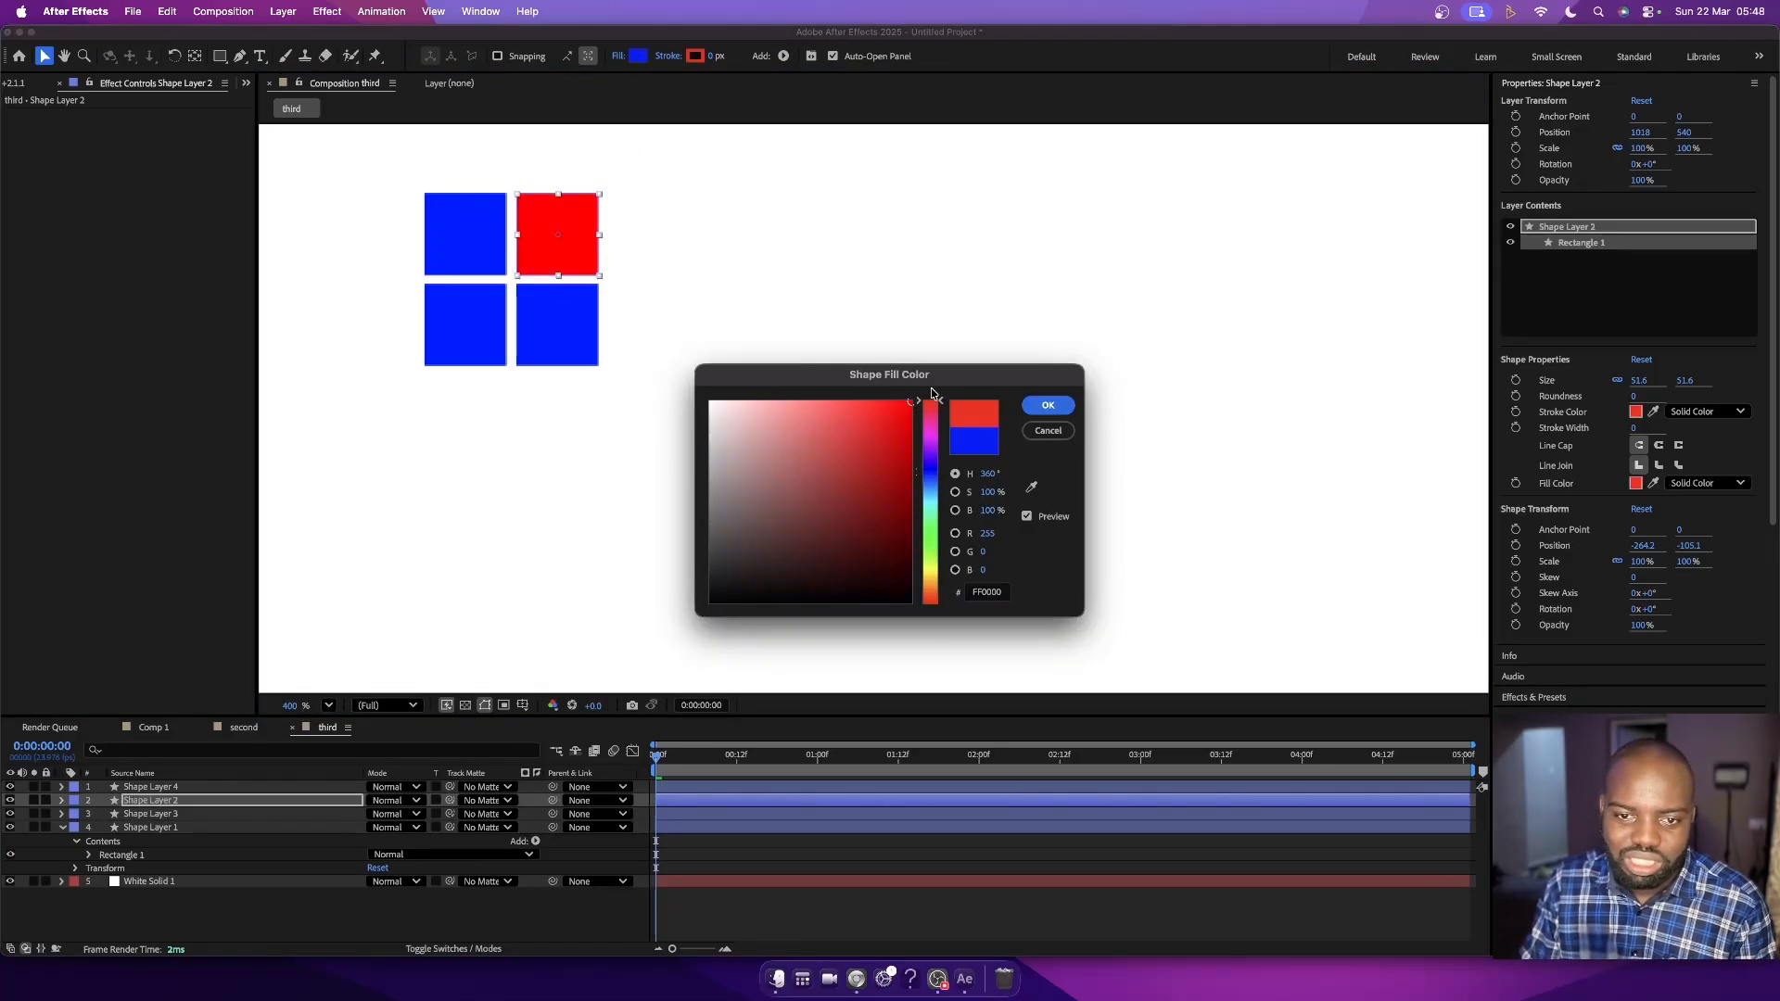
pyautogui.click(1048, 407)
# - Change the fill color of the grid's lower-left square to yellow (FFCA00)
pyautogui.click(455, 331)
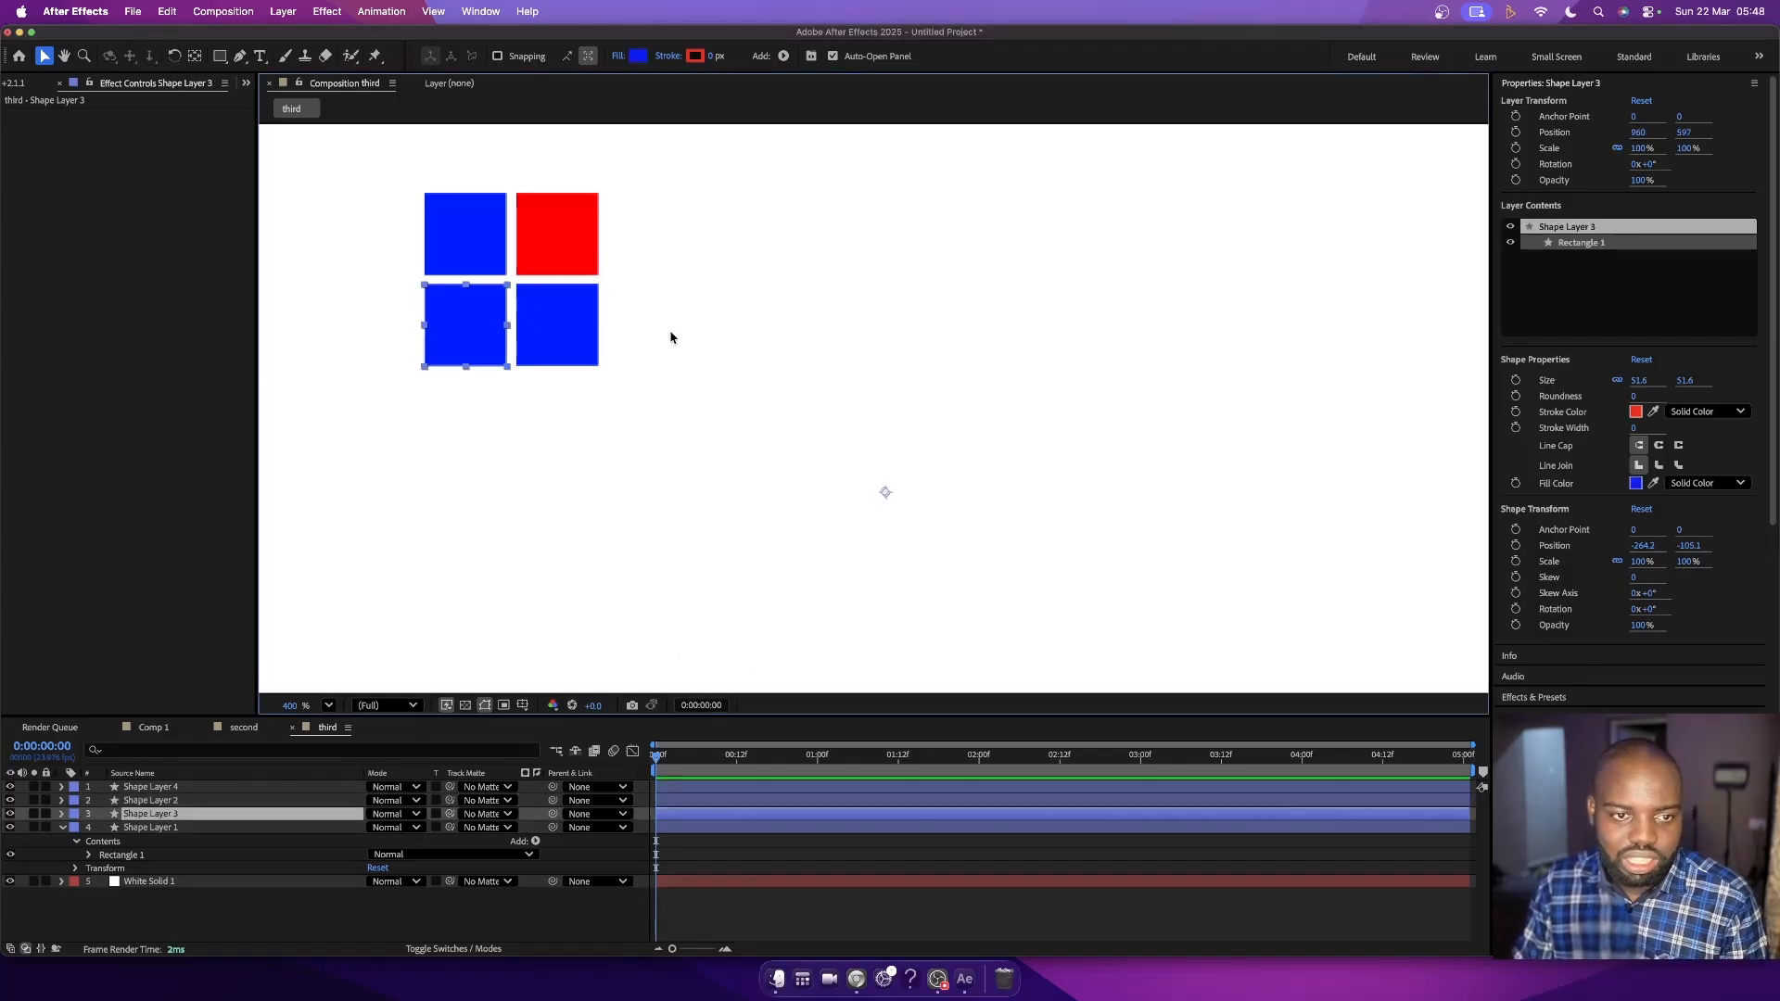
pyautogui.click(573, 340)
pyautogui.click(450, 345)
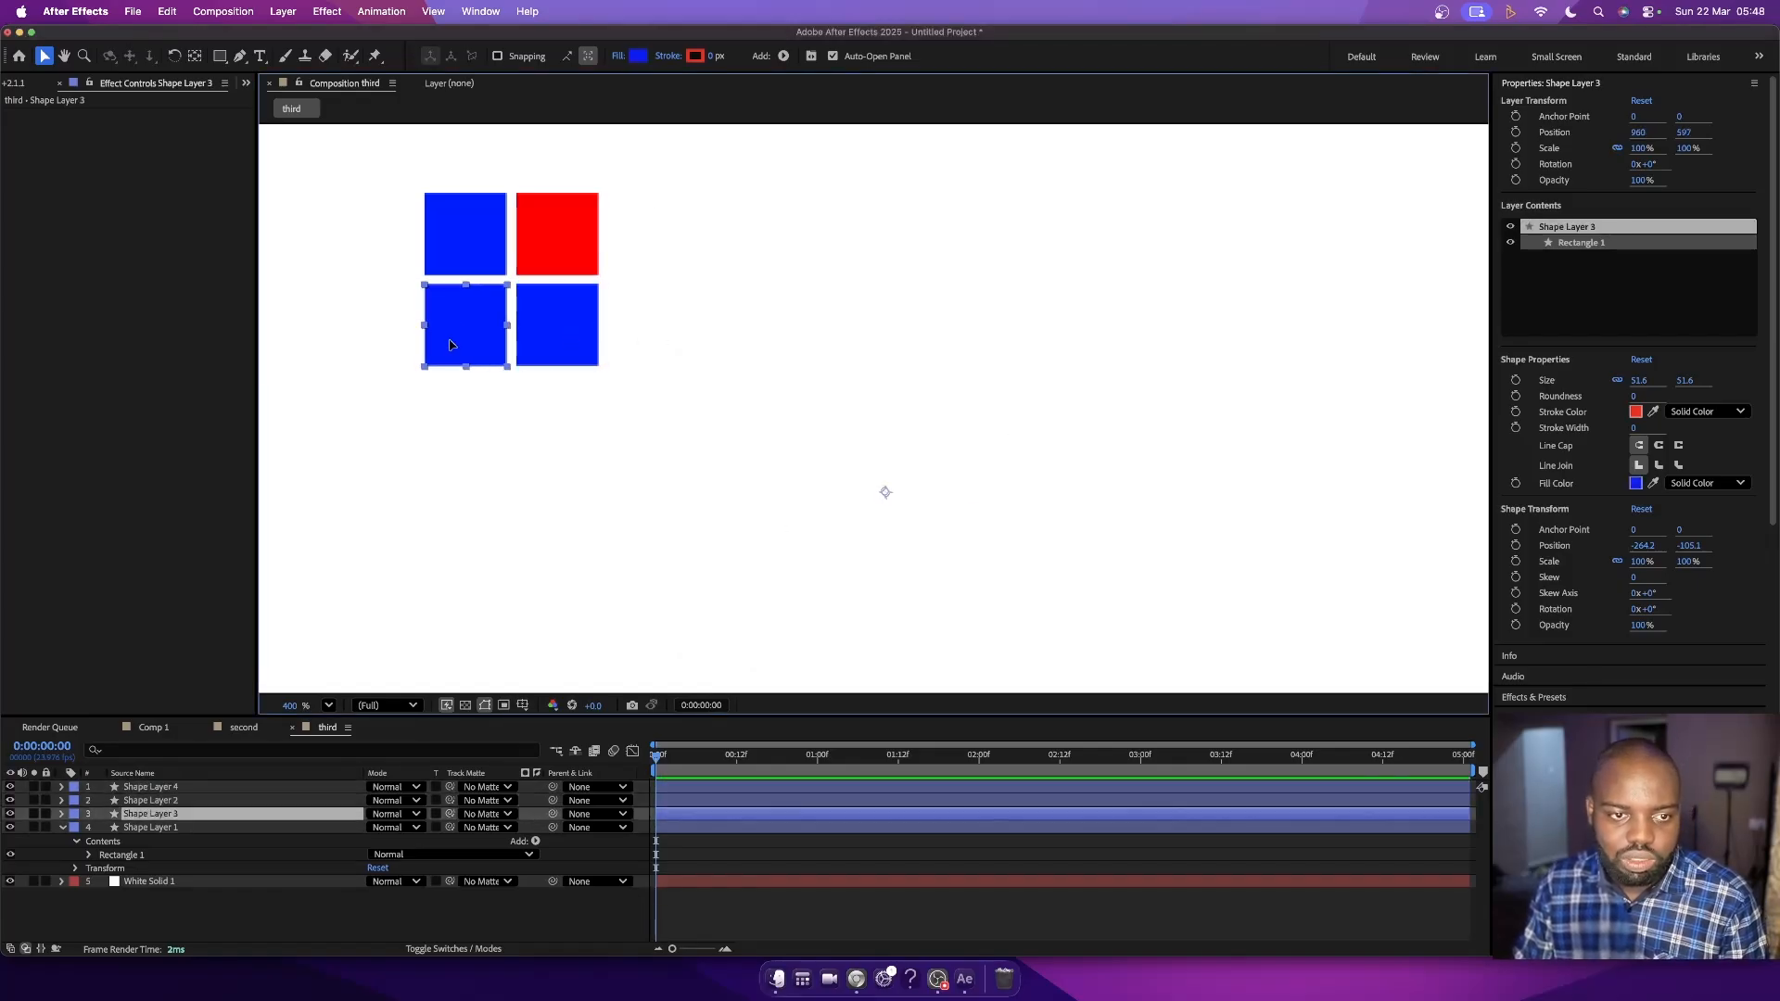
pyautogui.click(638, 57)
pyautogui.click(933, 576)
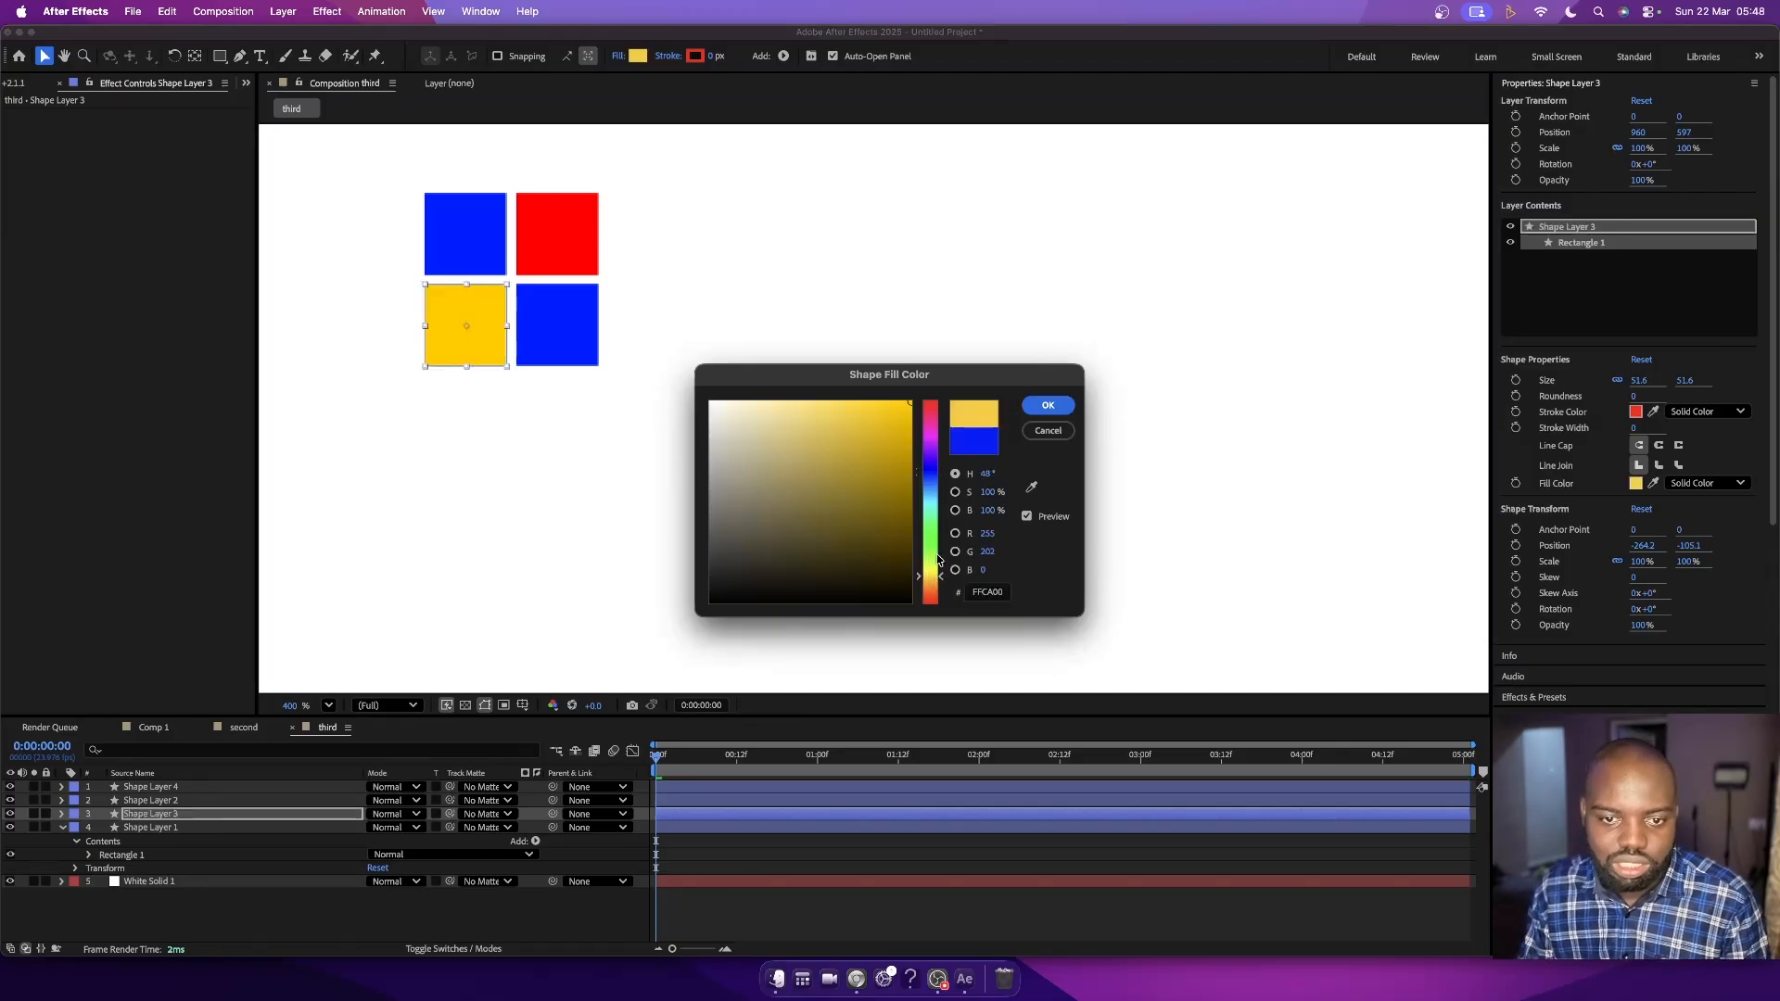
pyautogui.click(1048, 405)
# - Change the fill color of the grid's lower-right square to a darker green (33BF00) and deselect it
pyautogui.click(547, 333)
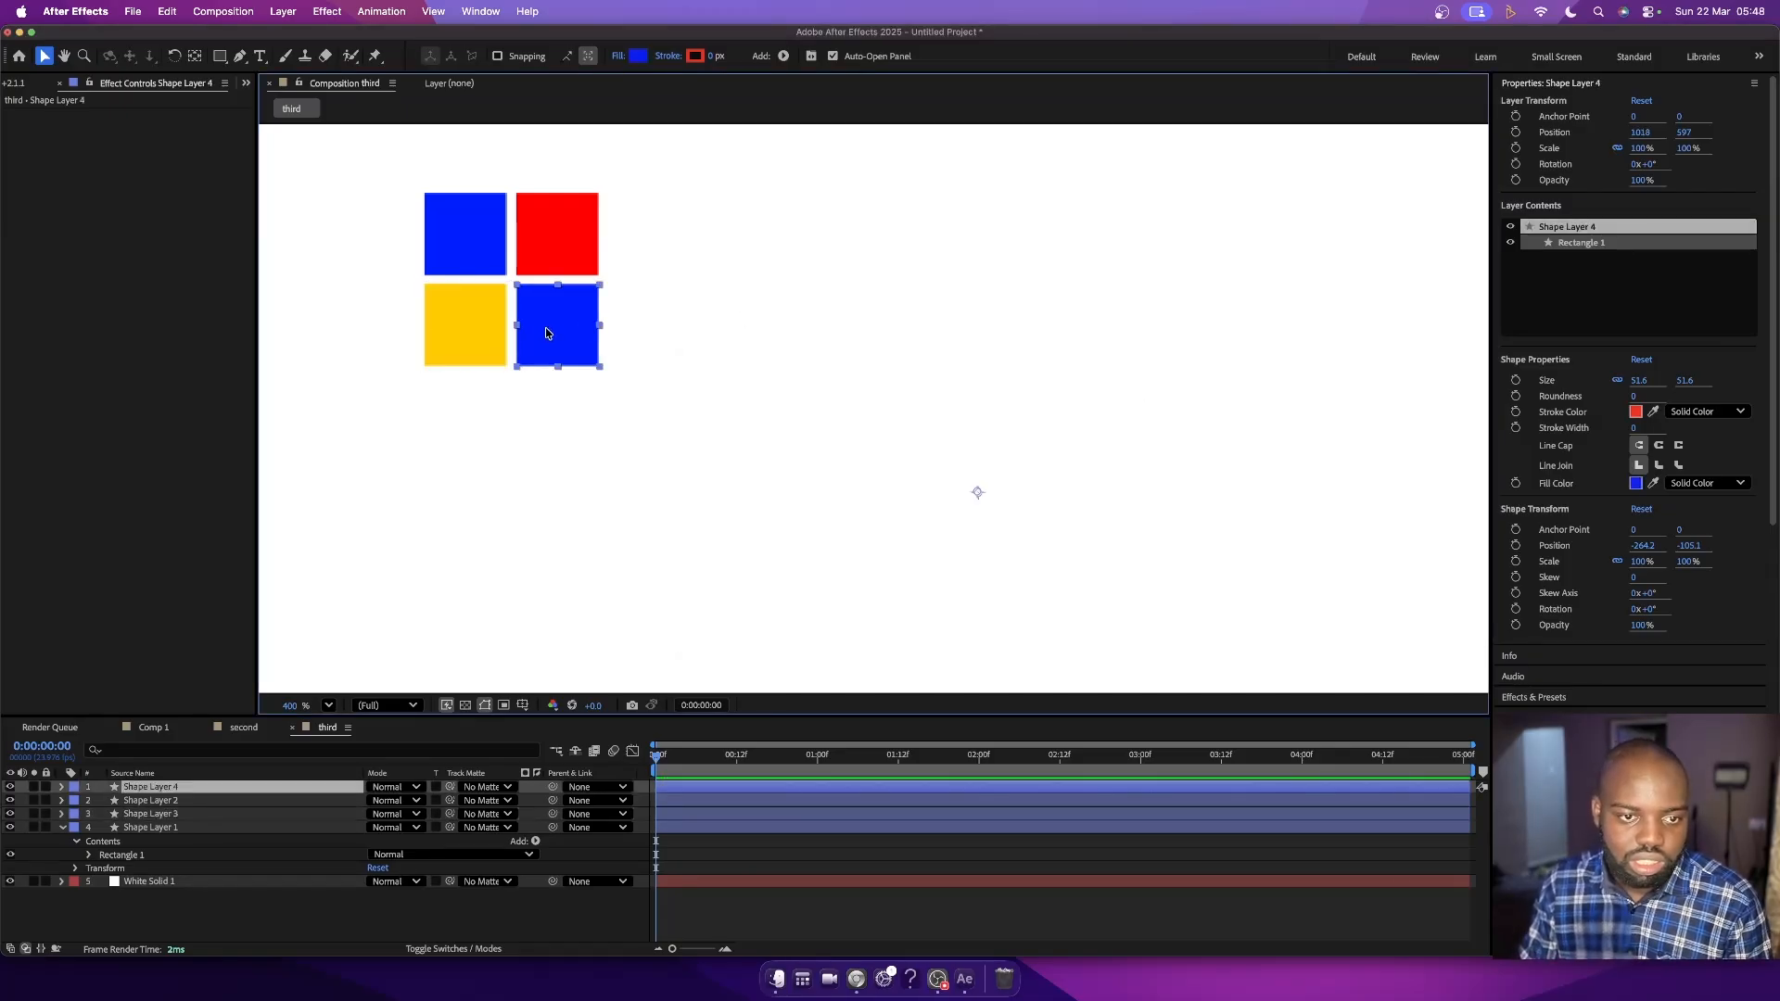
pyautogui.click(639, 57)
pyautogui.click(930, 545)
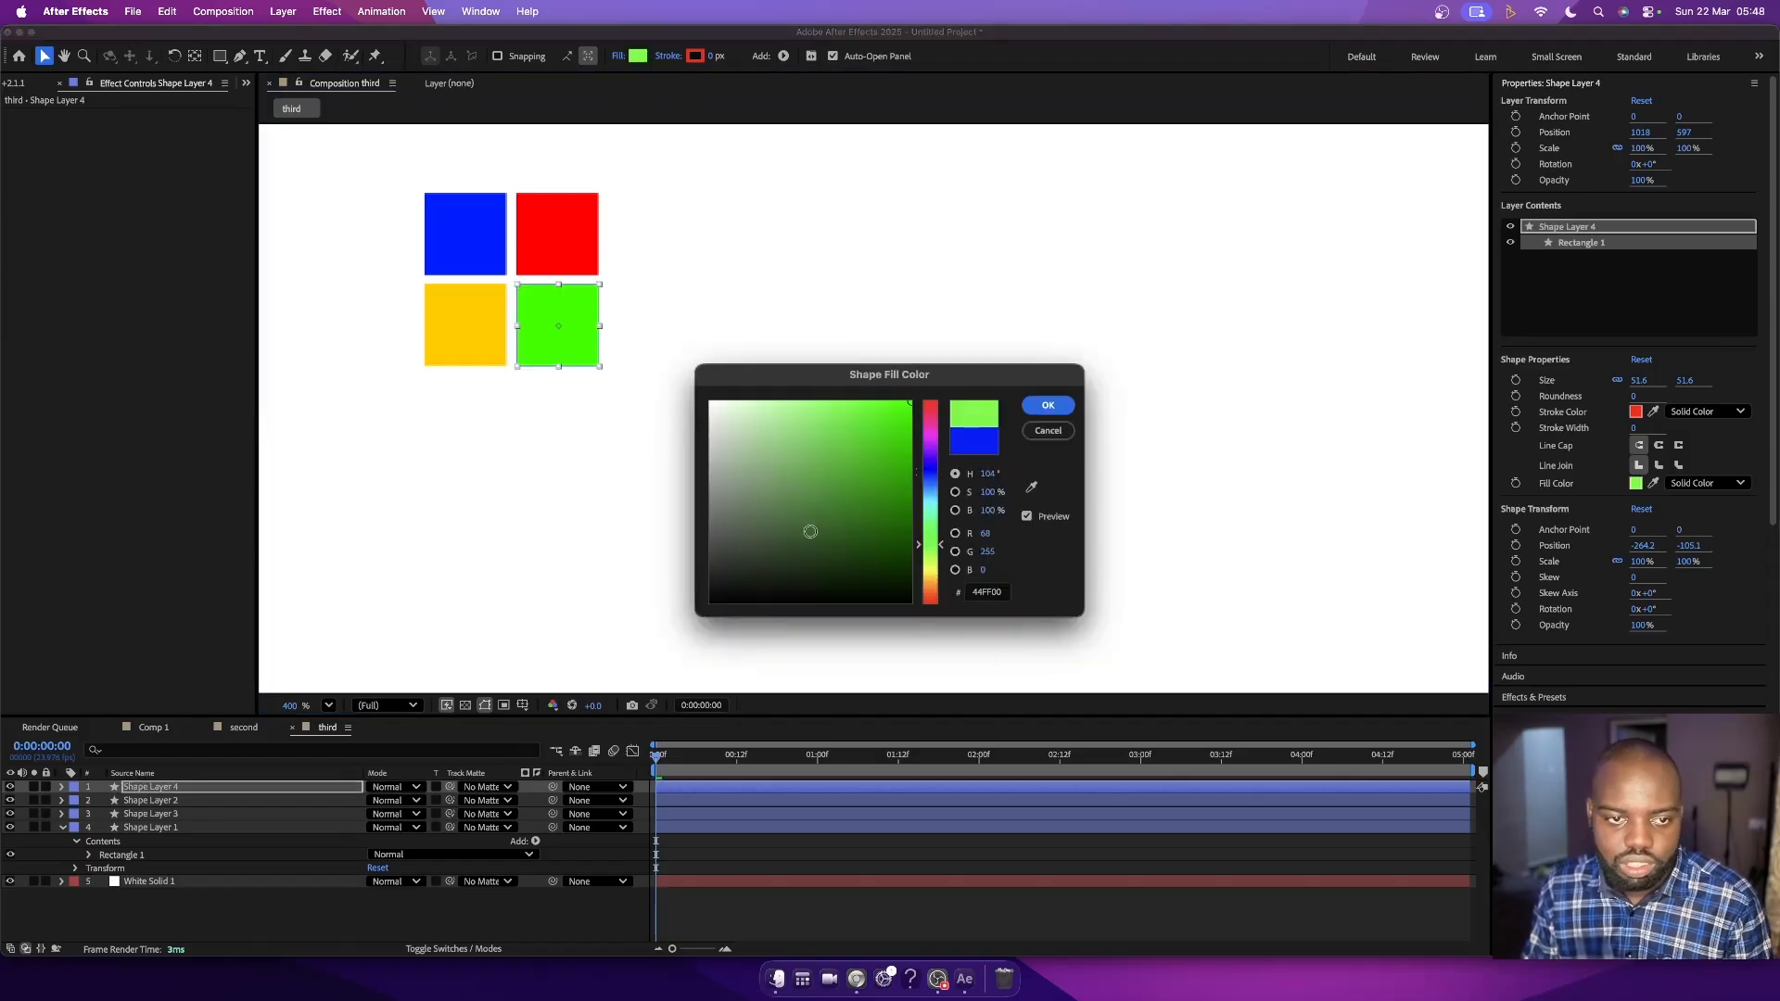
pyautogui.moveTo(872, 497); pyautogui.dragTo(924, 450)
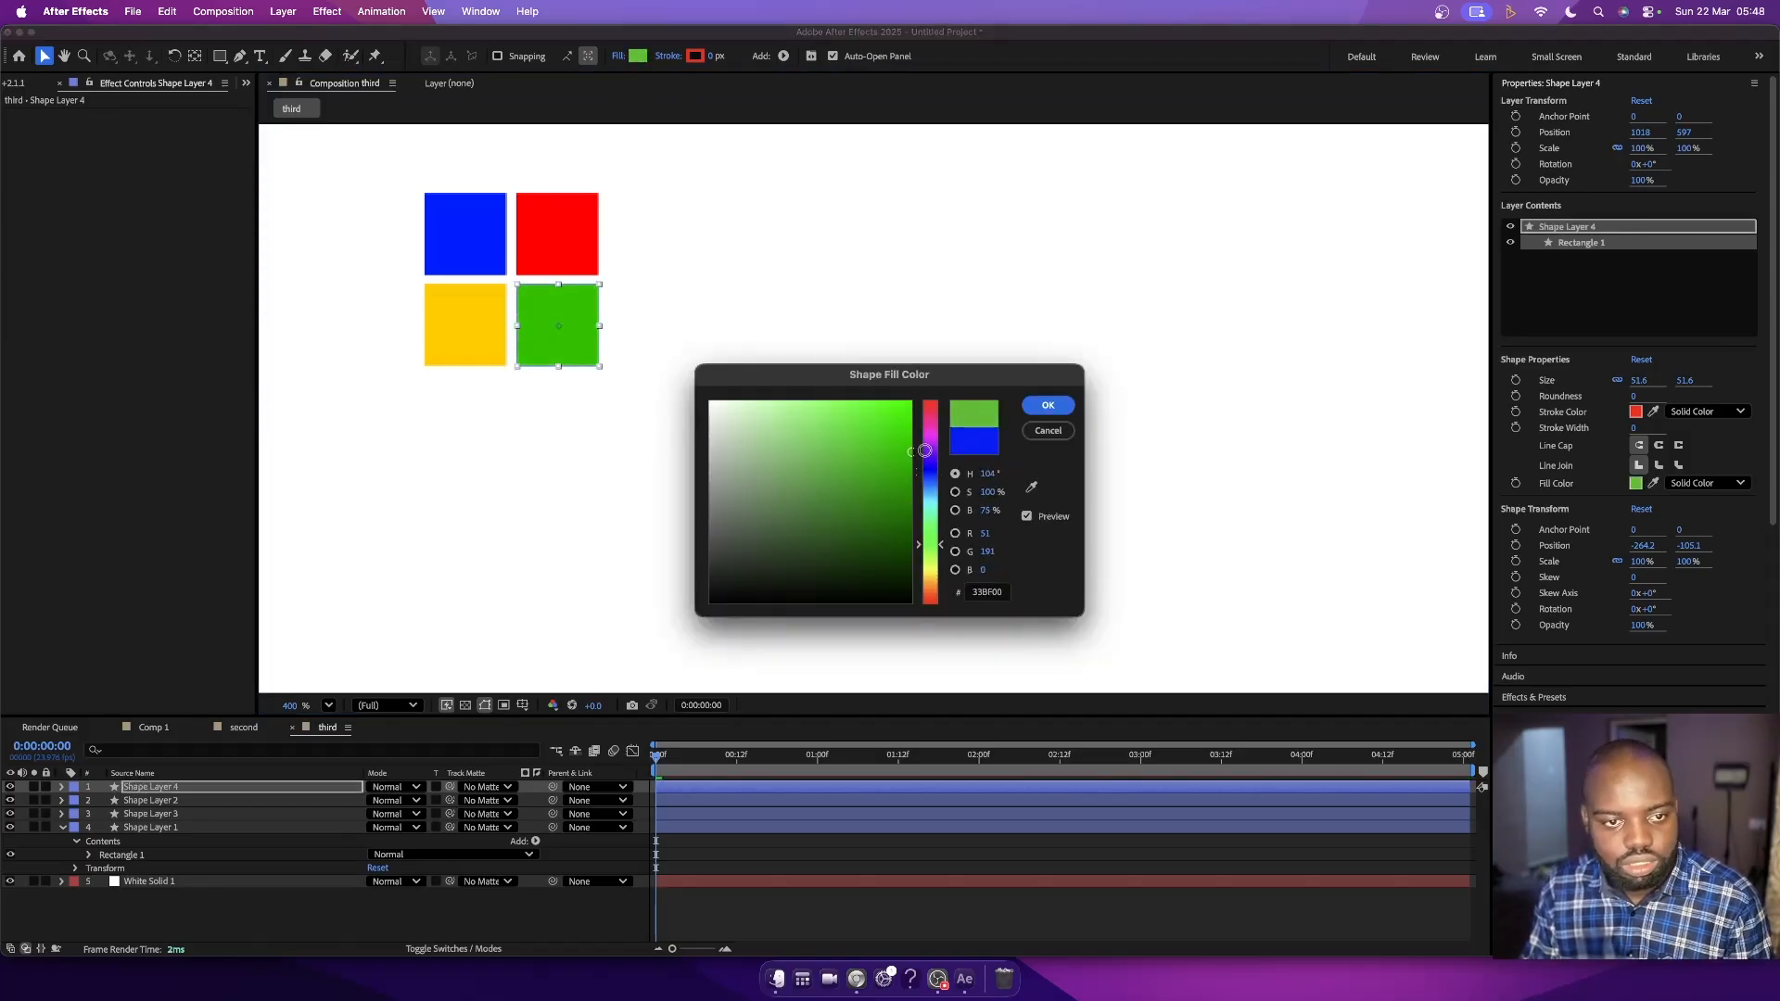
pyautogui.click(1048, 405)
pyautogui.click(858, 453)
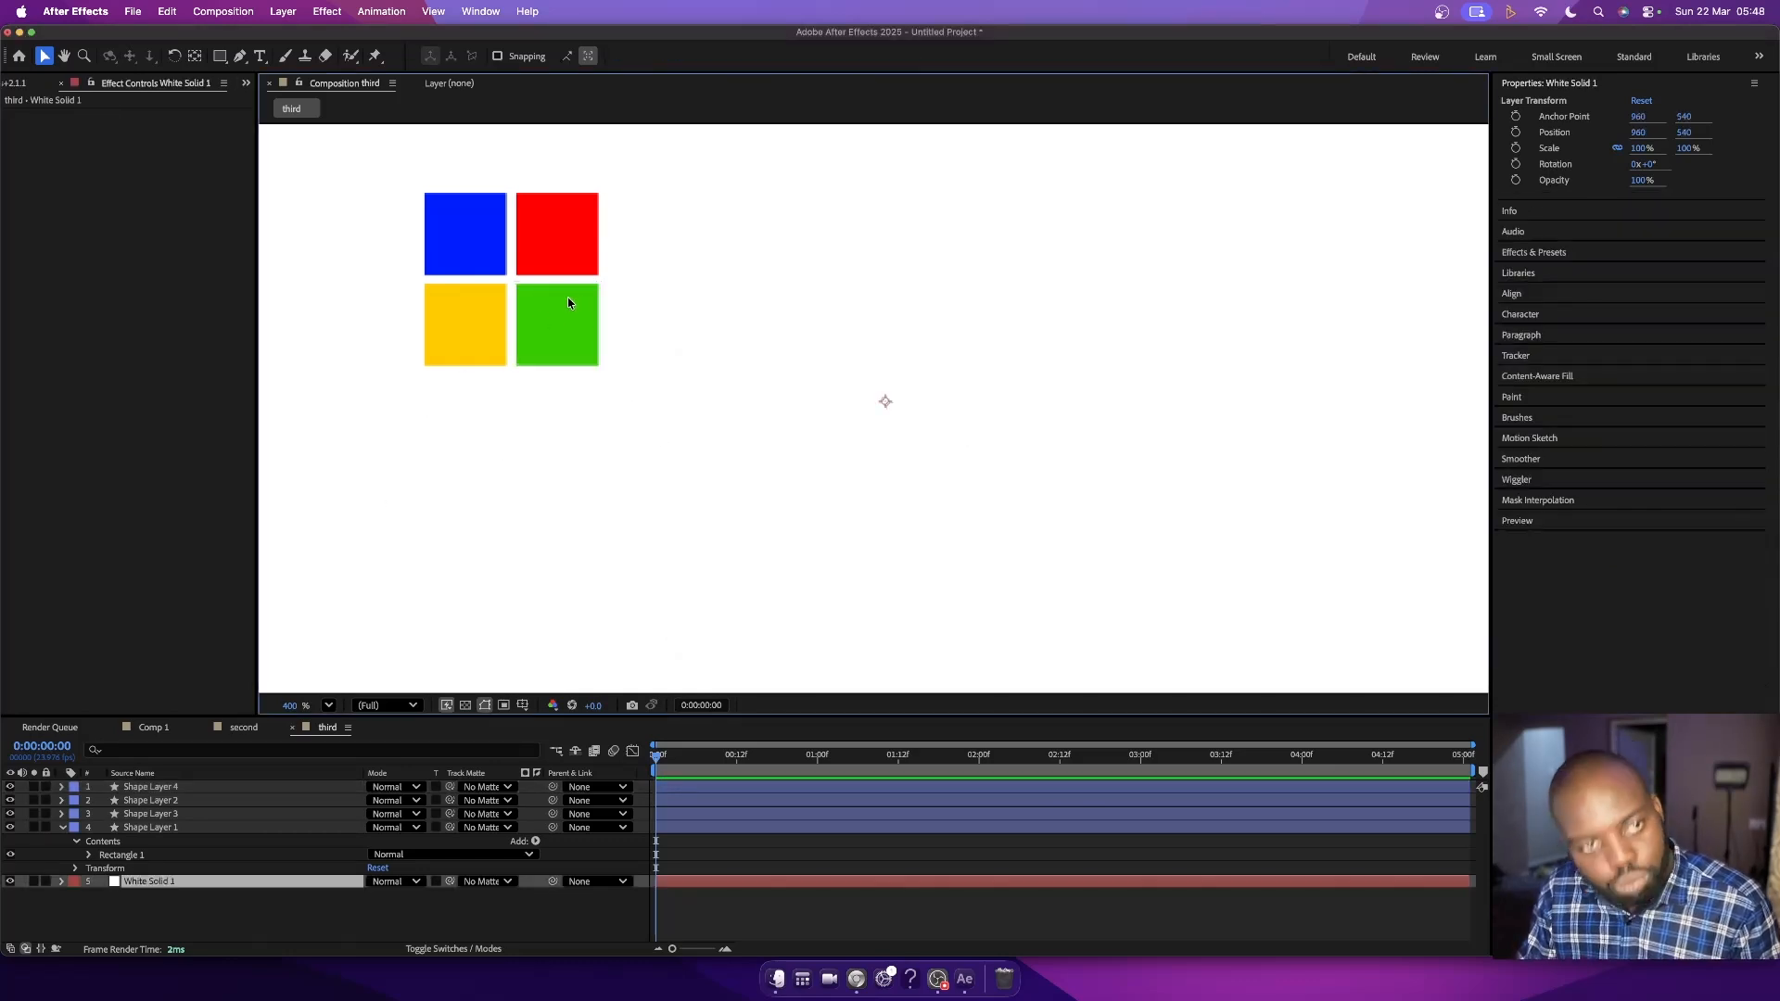
# - Center the anchor point of each of the four square shape layers within its own square
pyautogui.click(170, 804)
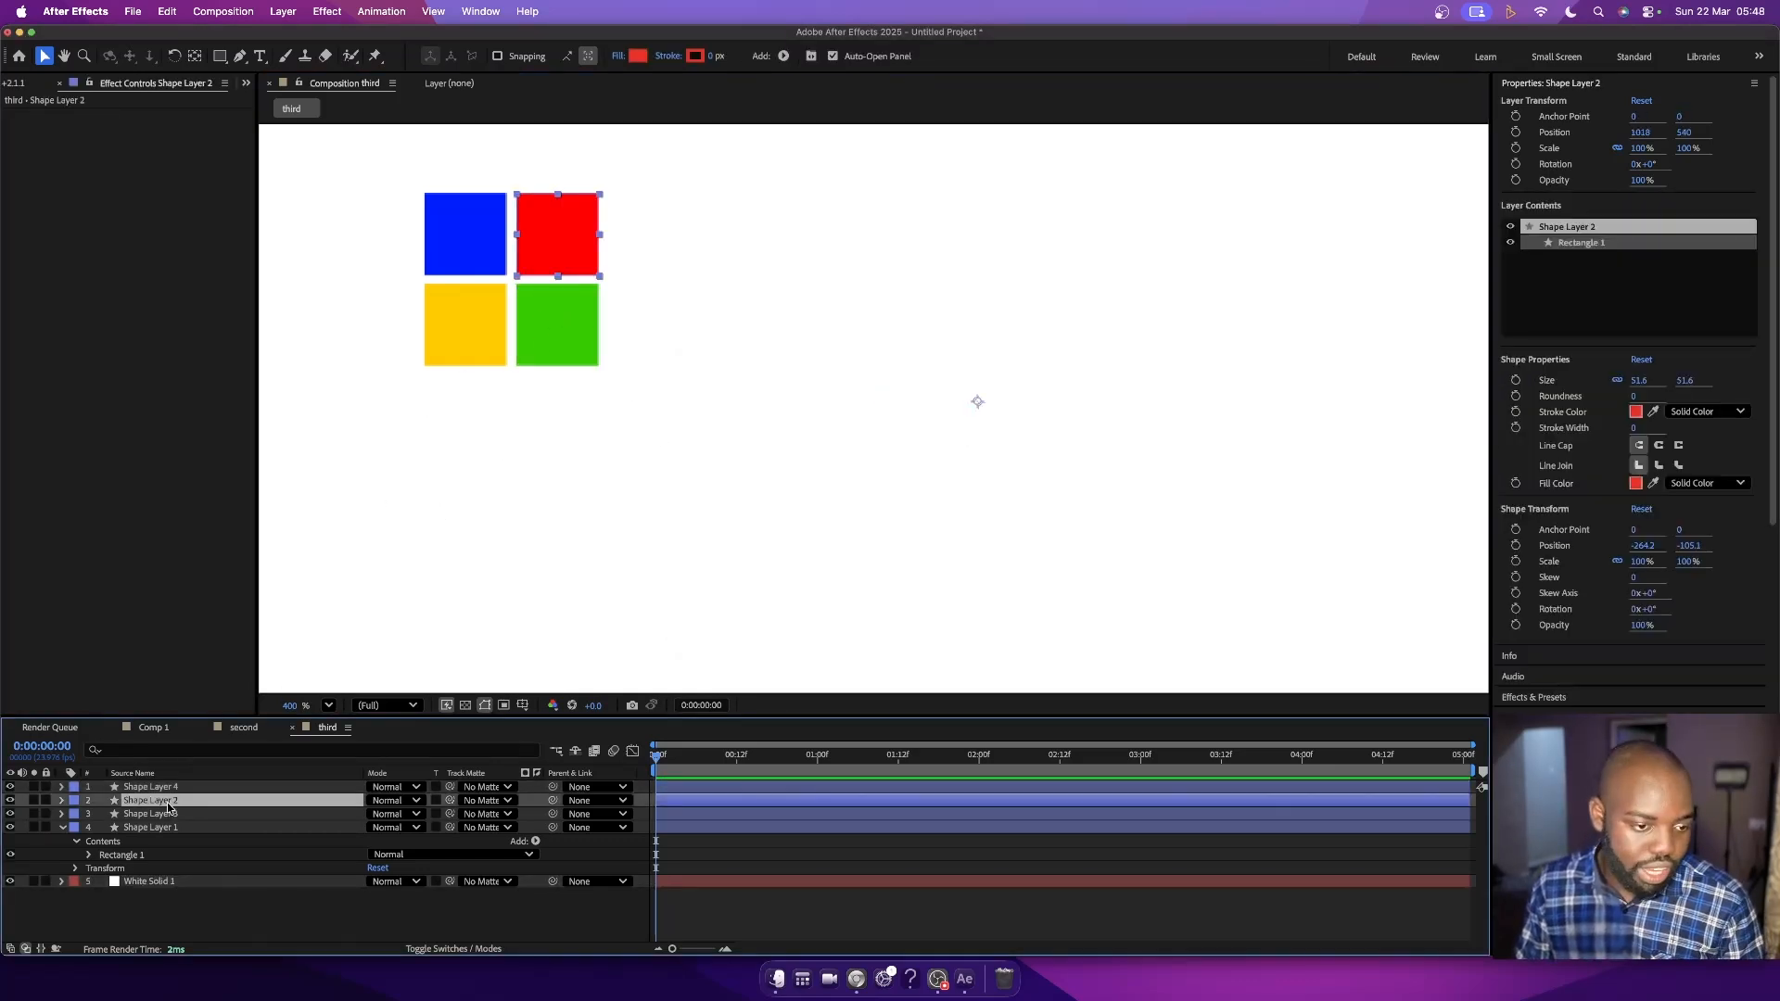
pyautogui.click(164, 827)
pyautogui.keyDown('shift'); pyautogui.click(171, 790); pyautogui.keyUp('shift')
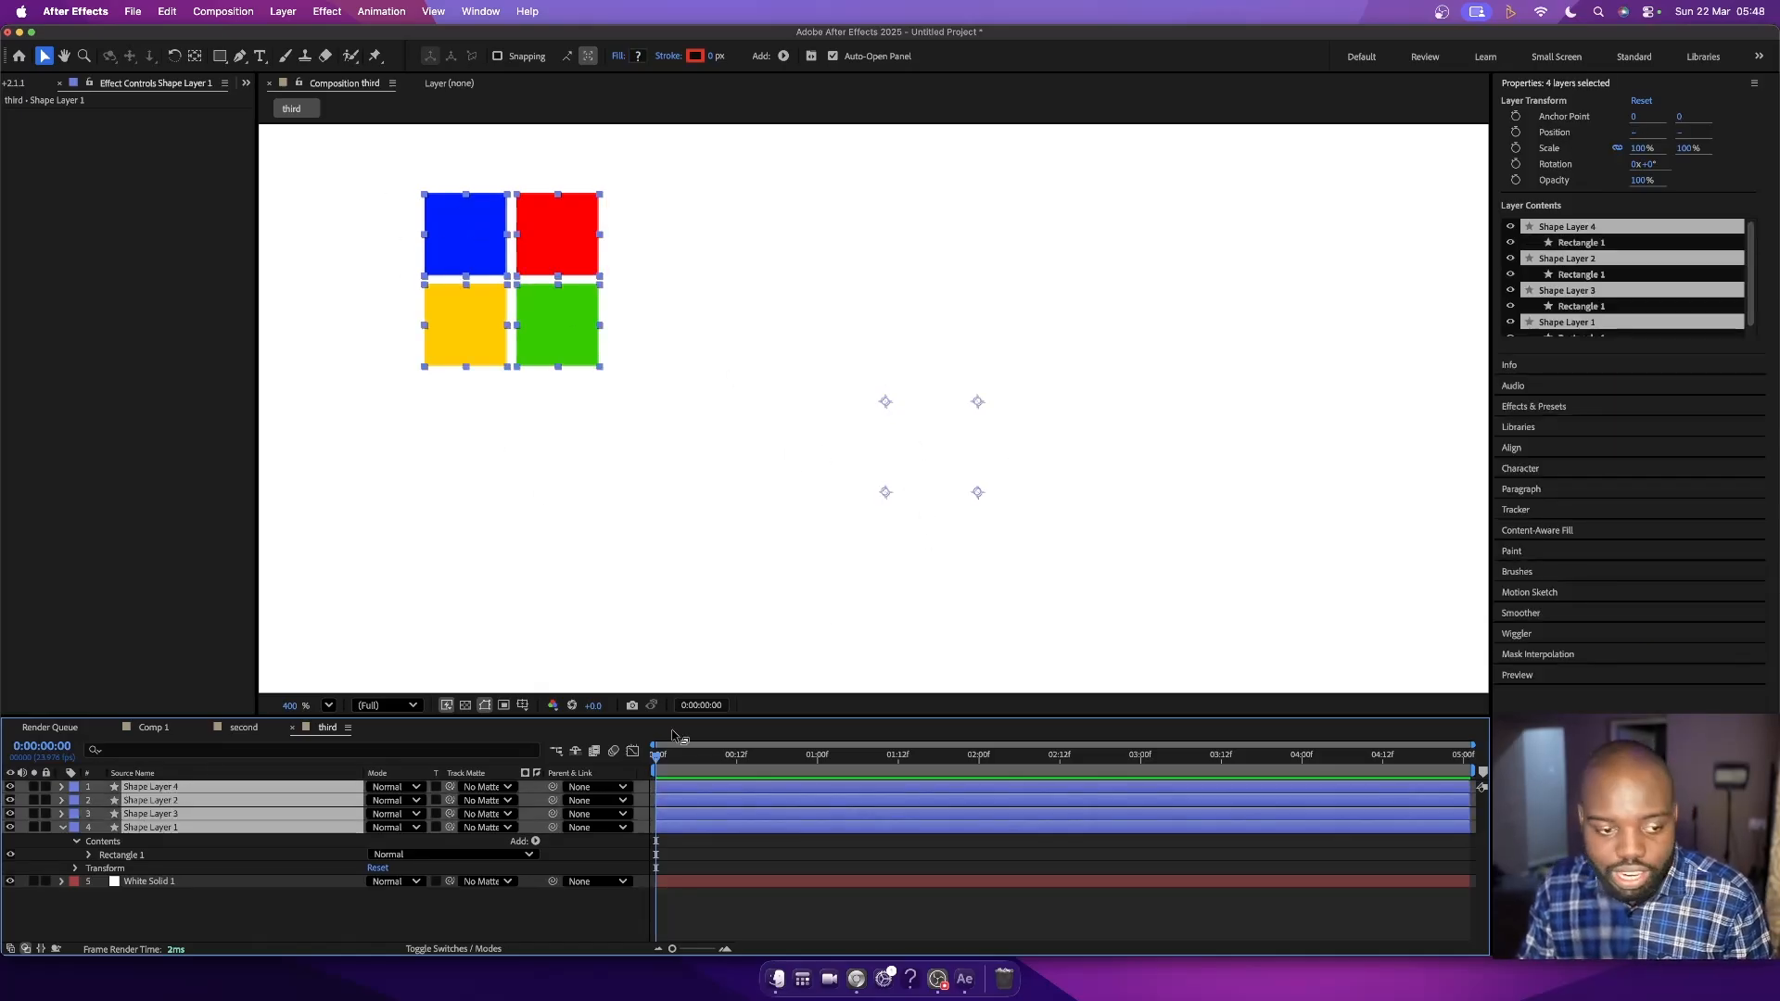
pyautogui.click(200, 832)
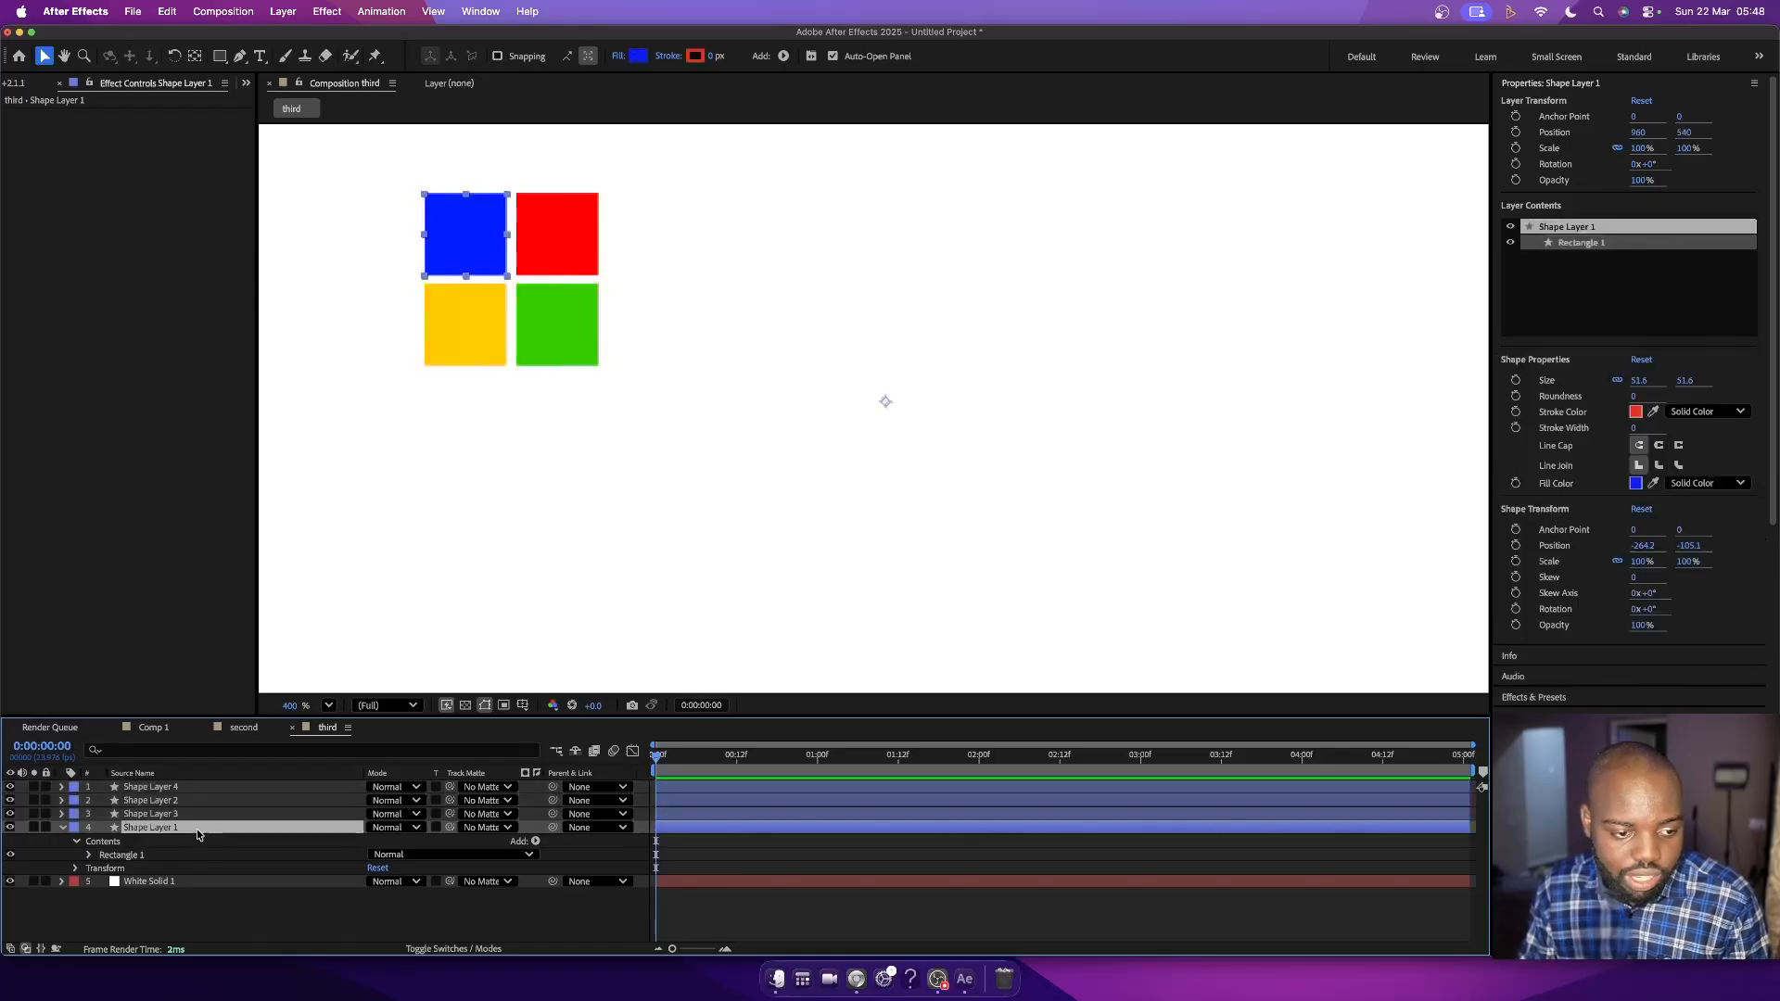
pyautogui.keyDown('shift'); pyautogui.click(156, 787); pyautogui.keyUp('shift')
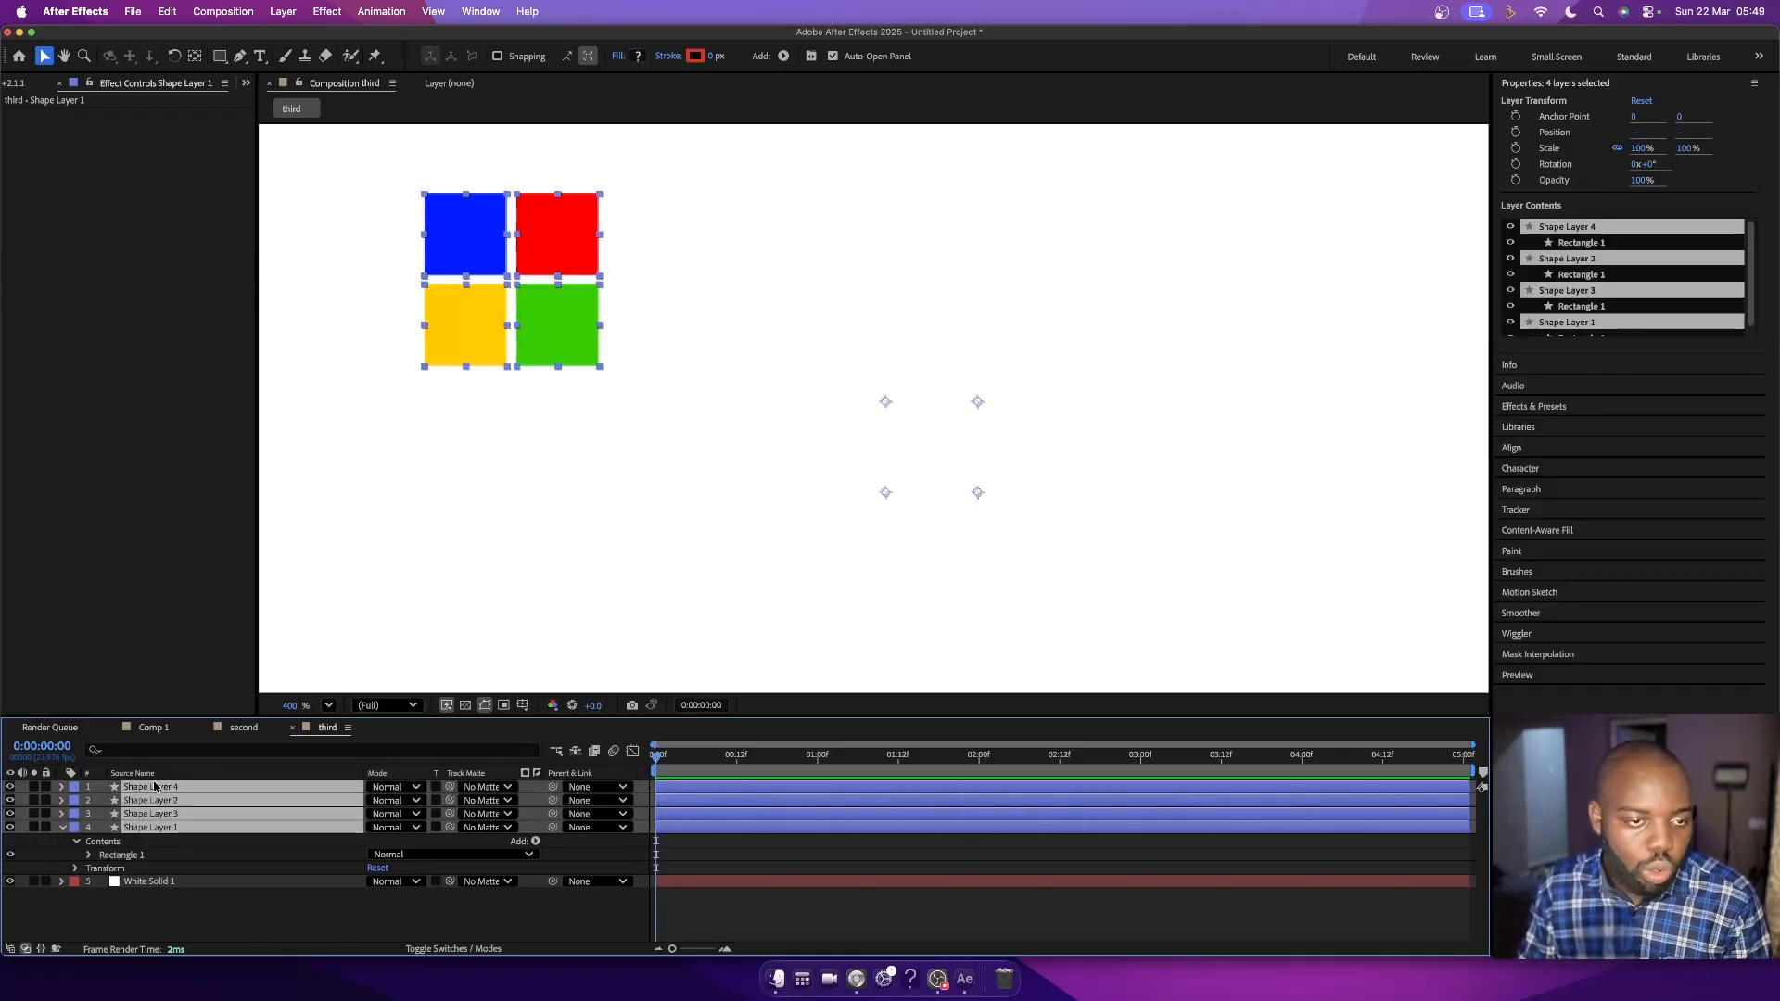
pyautogui.click(195, 56)
pyautogui.press('super+alt+Home')
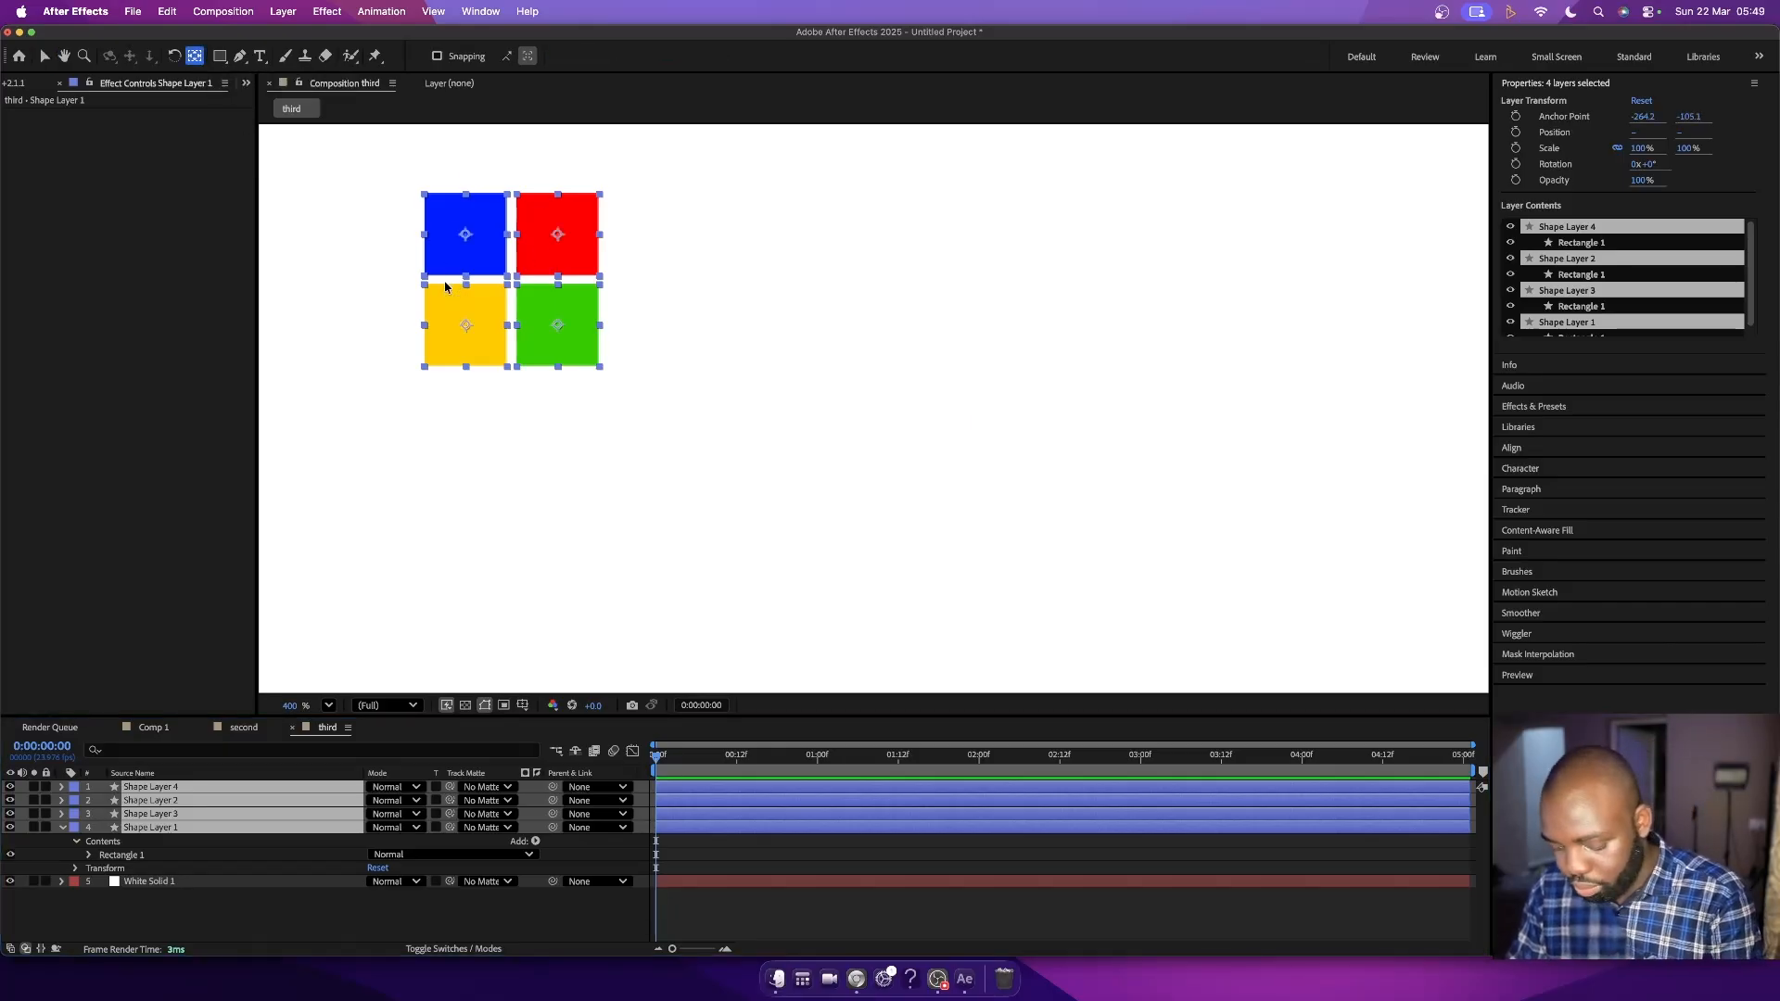
pyautogui.press(',')
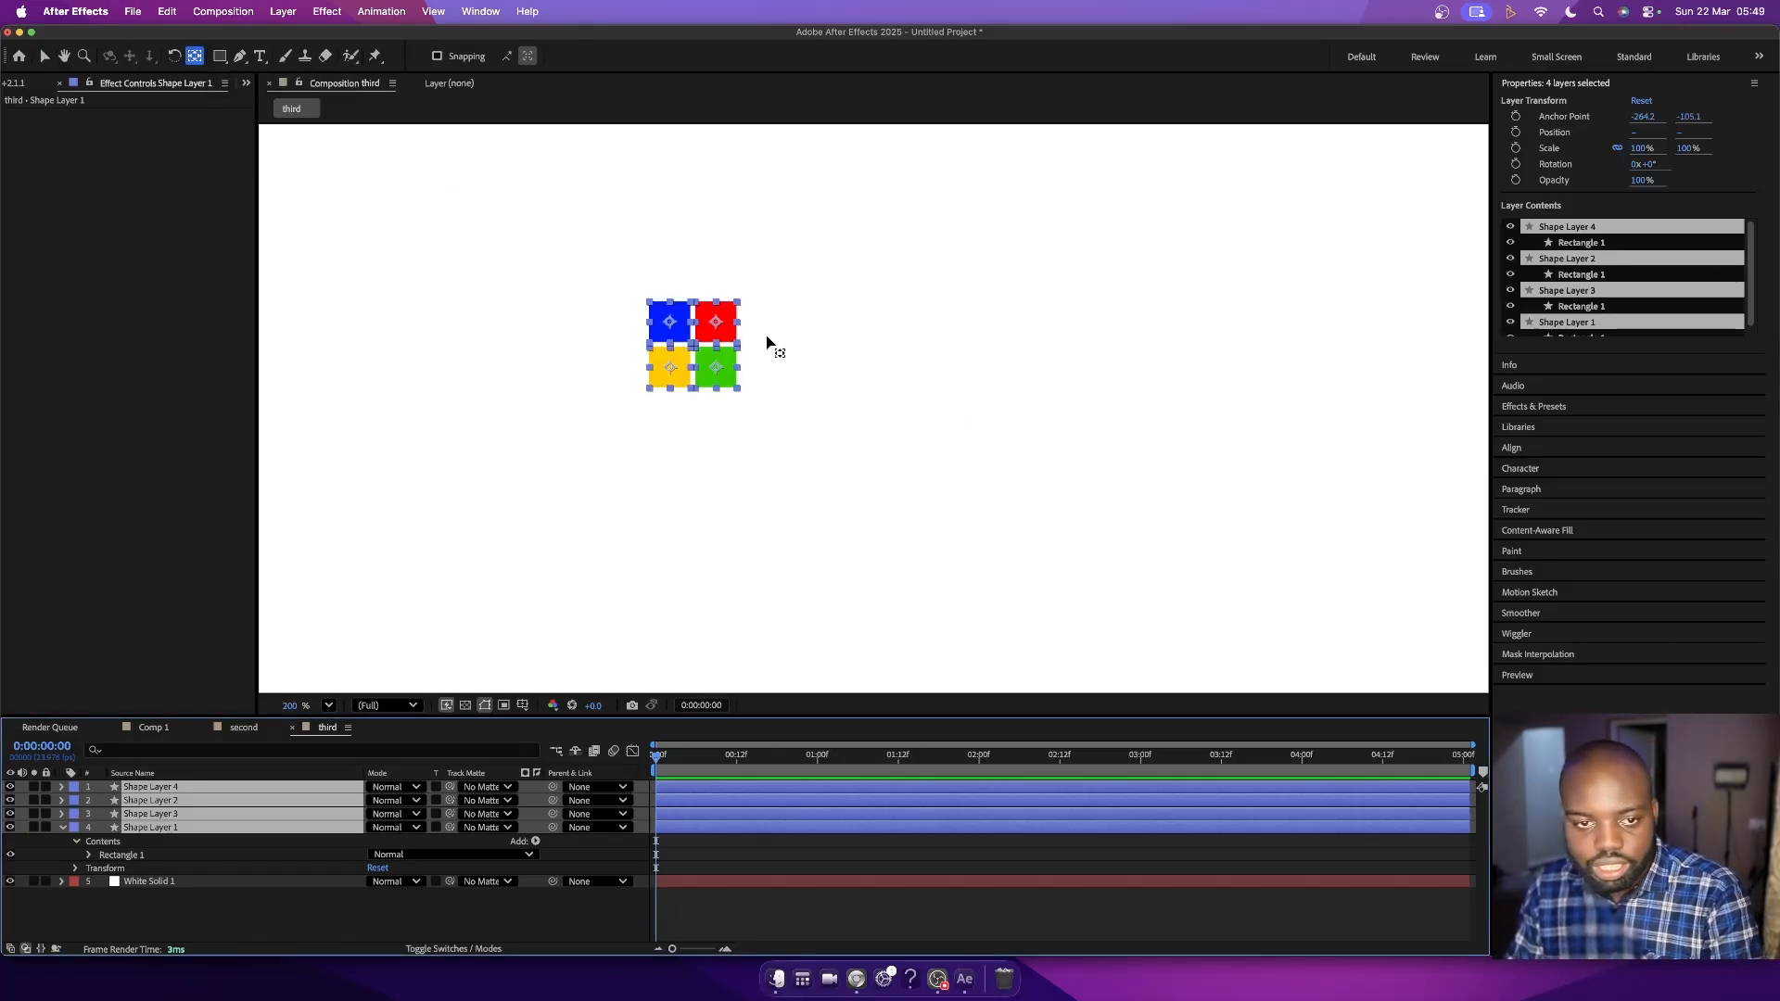
pyautogui.press('v')
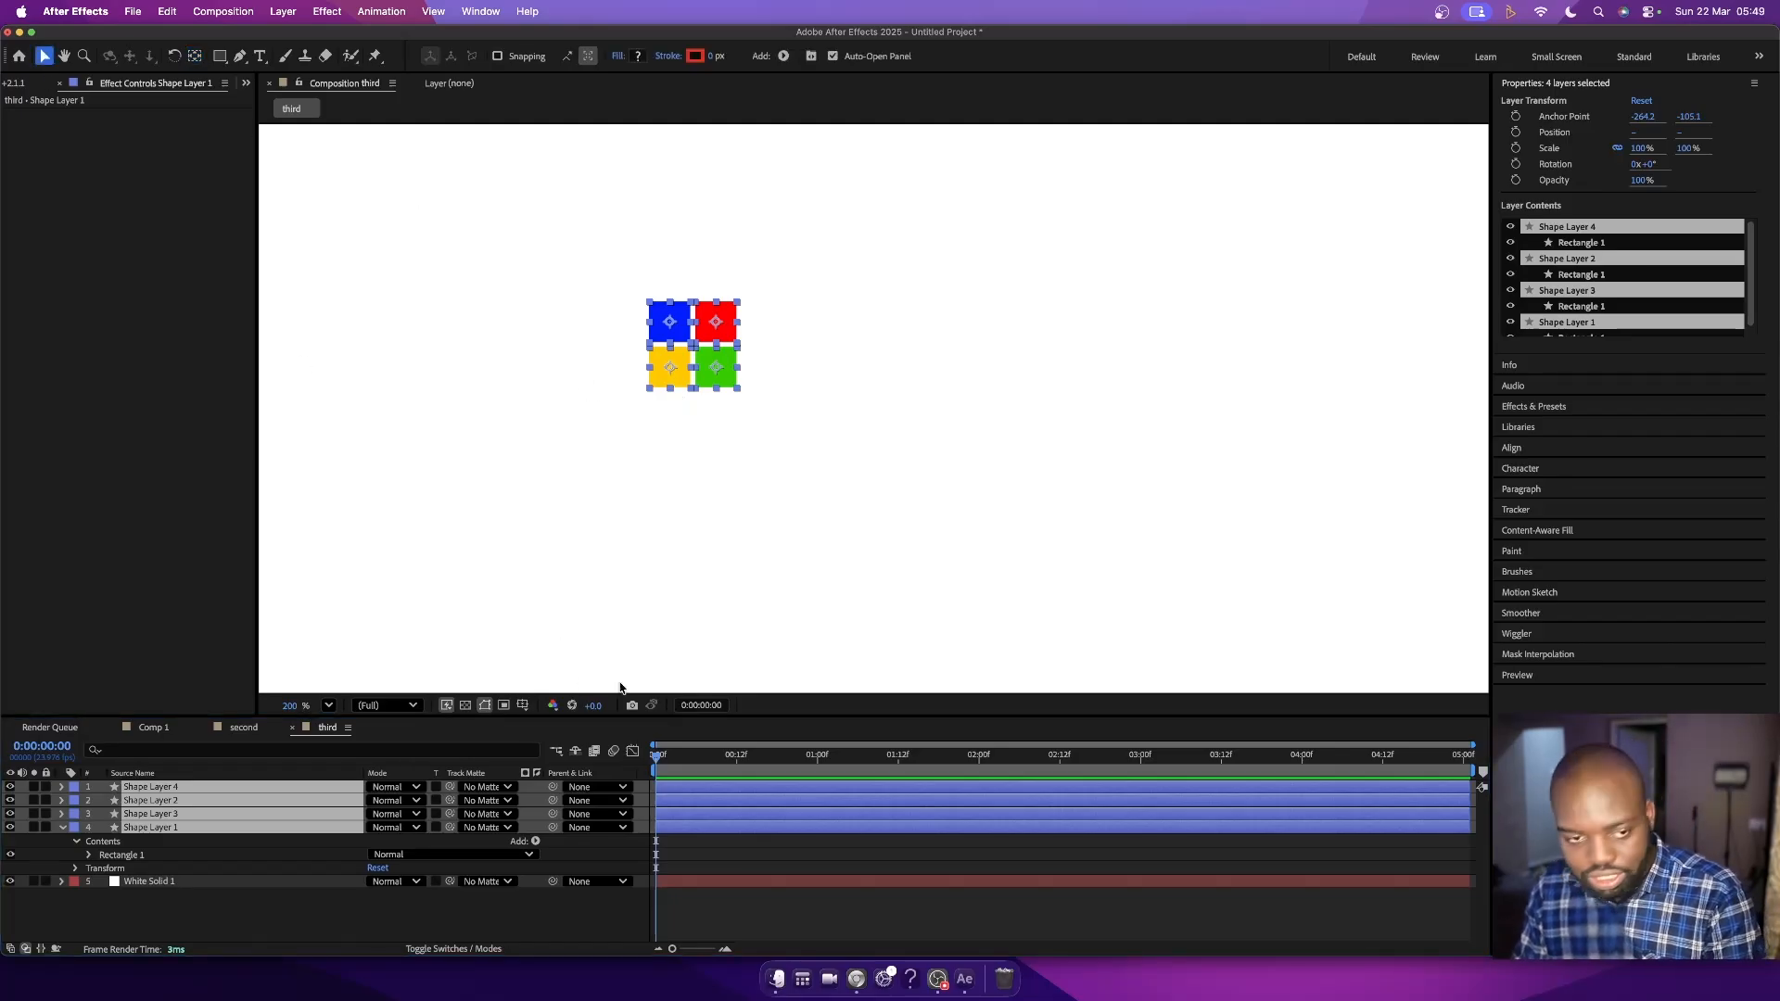
# - Display the proportional grid over the whole third composition
pyautogui.click(522, 706)
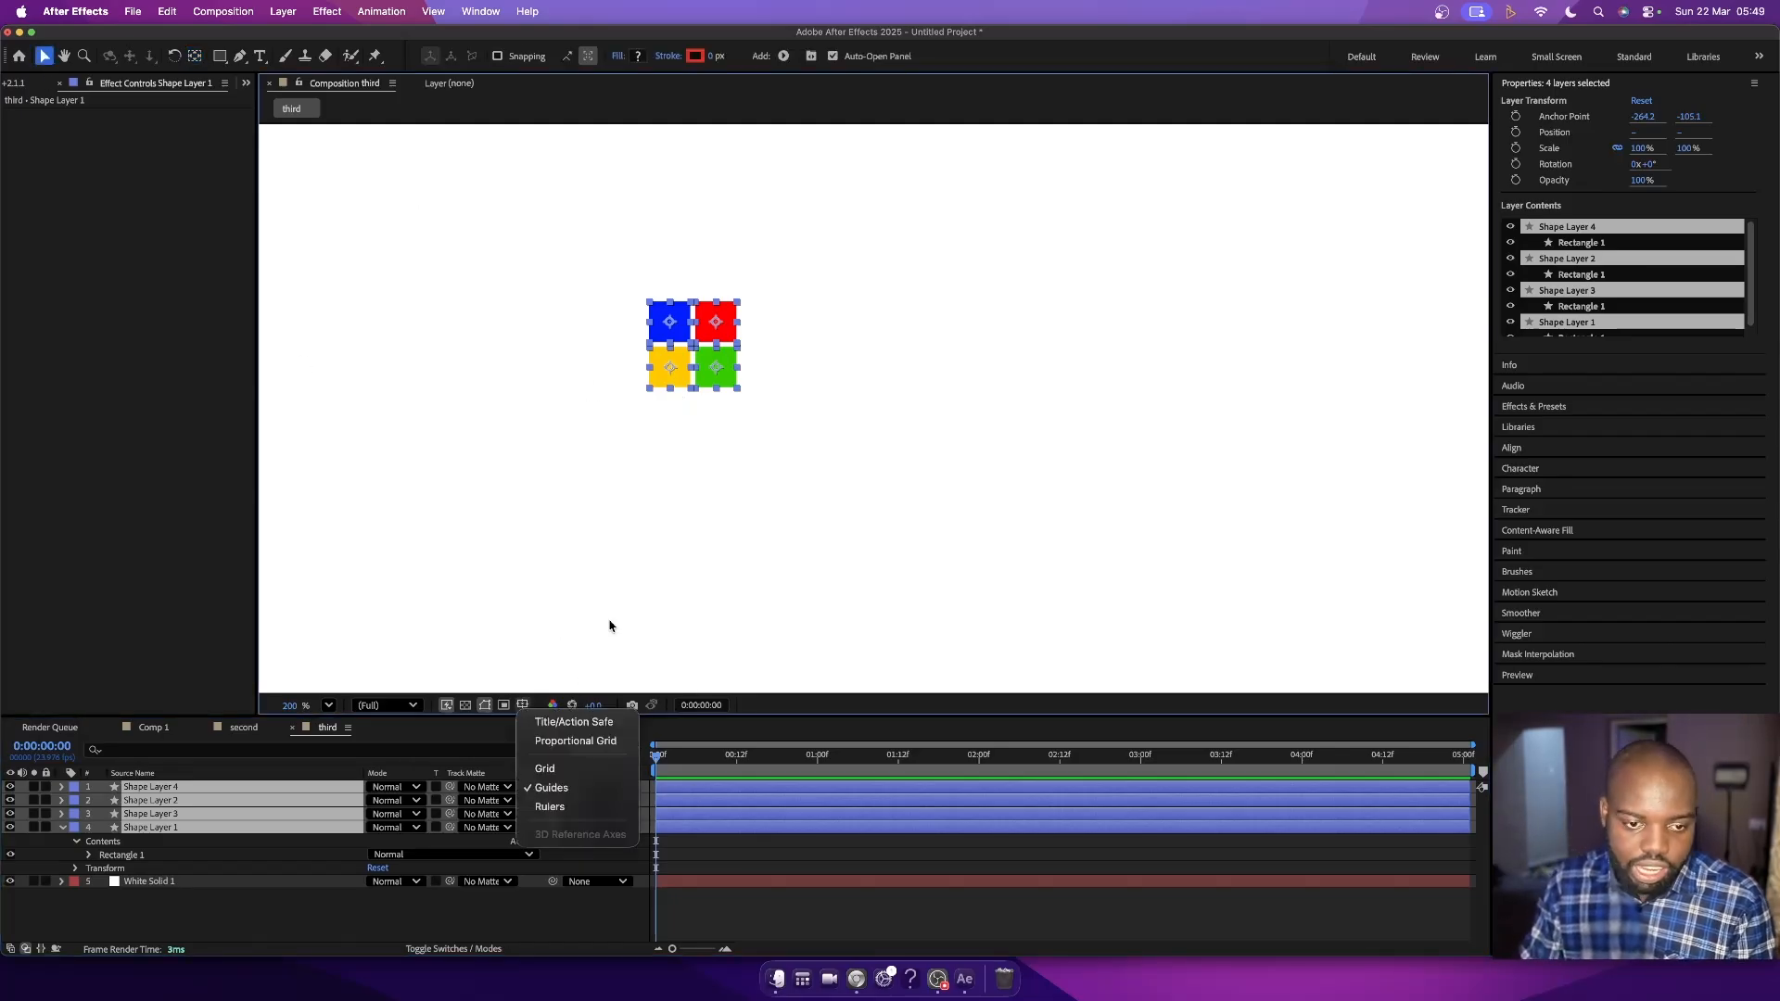
pyautogui.click(575, 741)
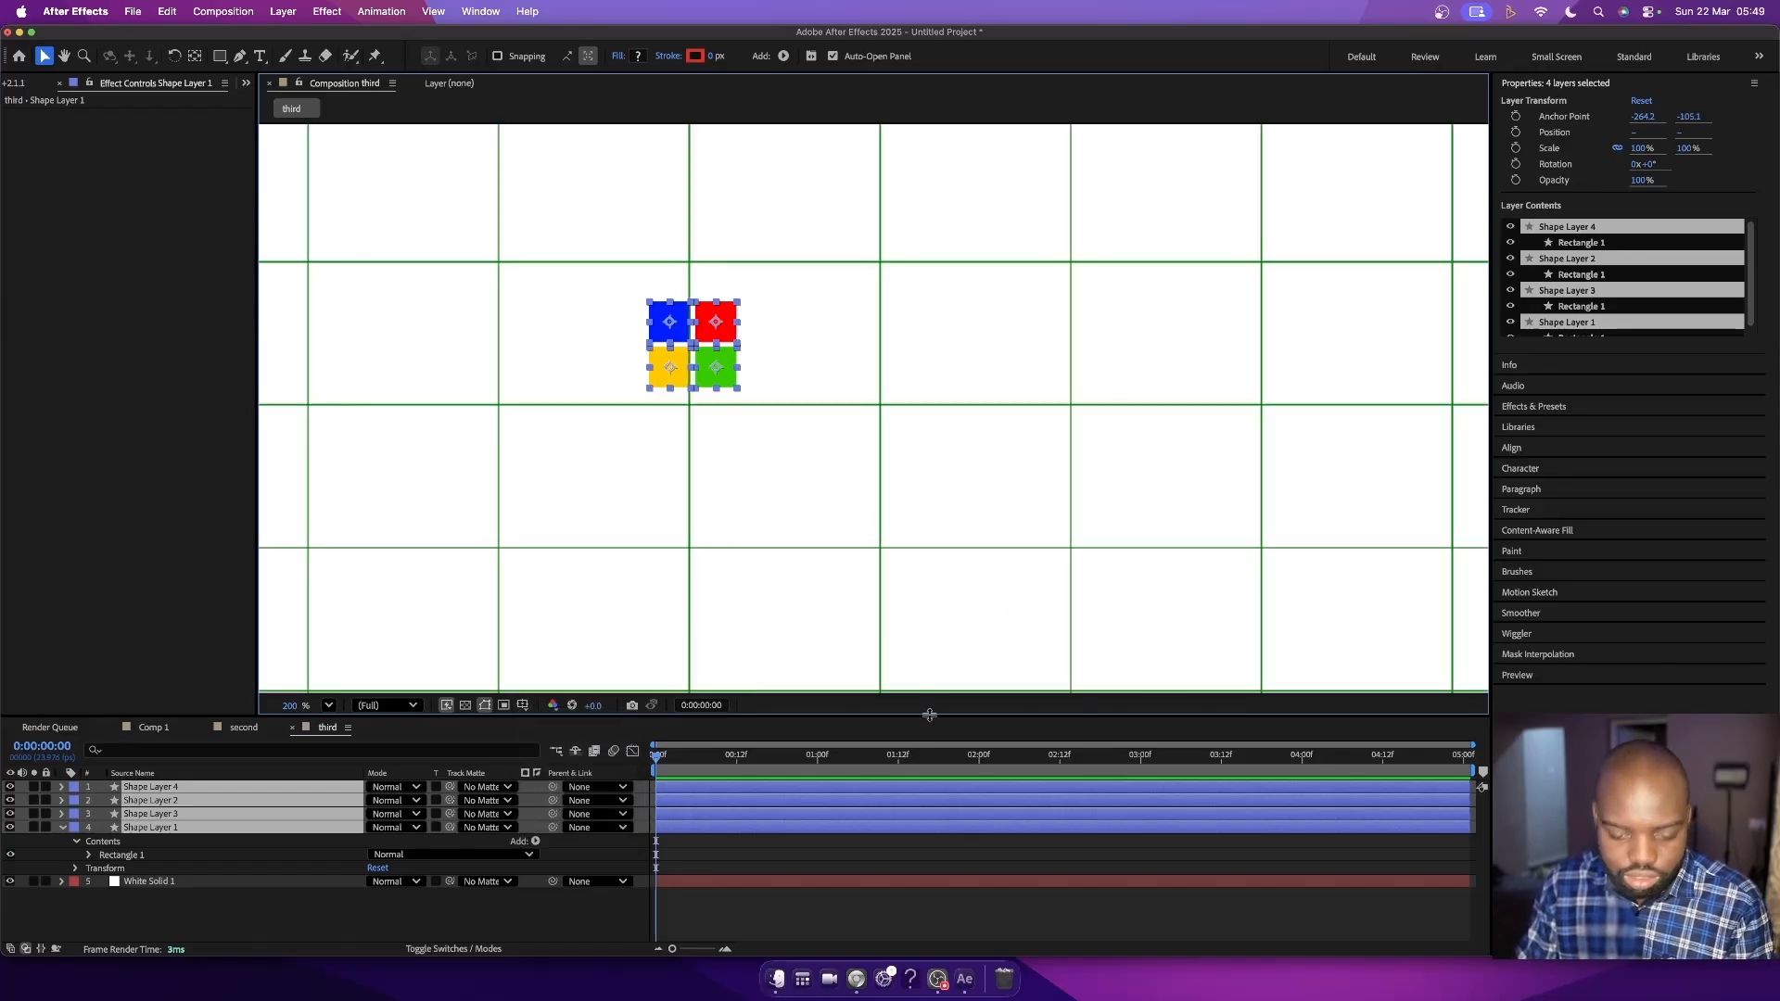
pyautogui.press(',')
pyautogui.press(',')
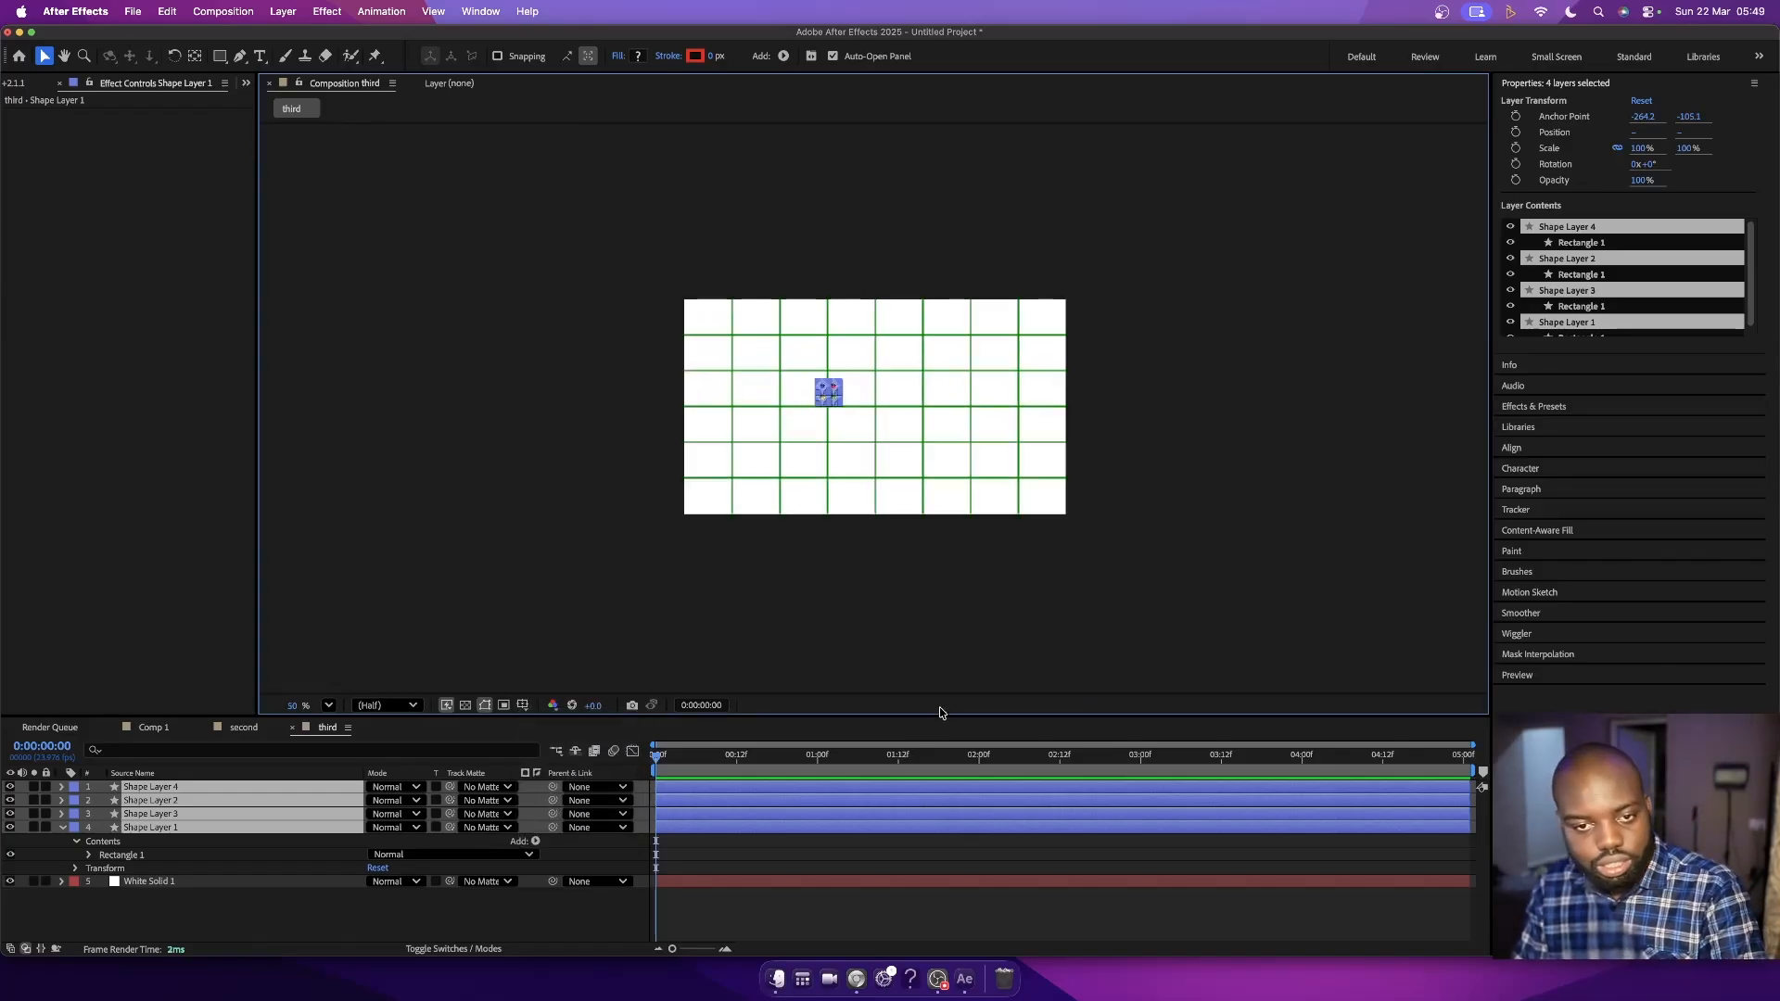
# - Move the four squares together to the composition's center, with their gaps lined up on the grid's center lines, and deselect them
pyautogui.moveTo(830, 396); pyautogui.dragTo(890, 406)
pyautogui.press('super+z')
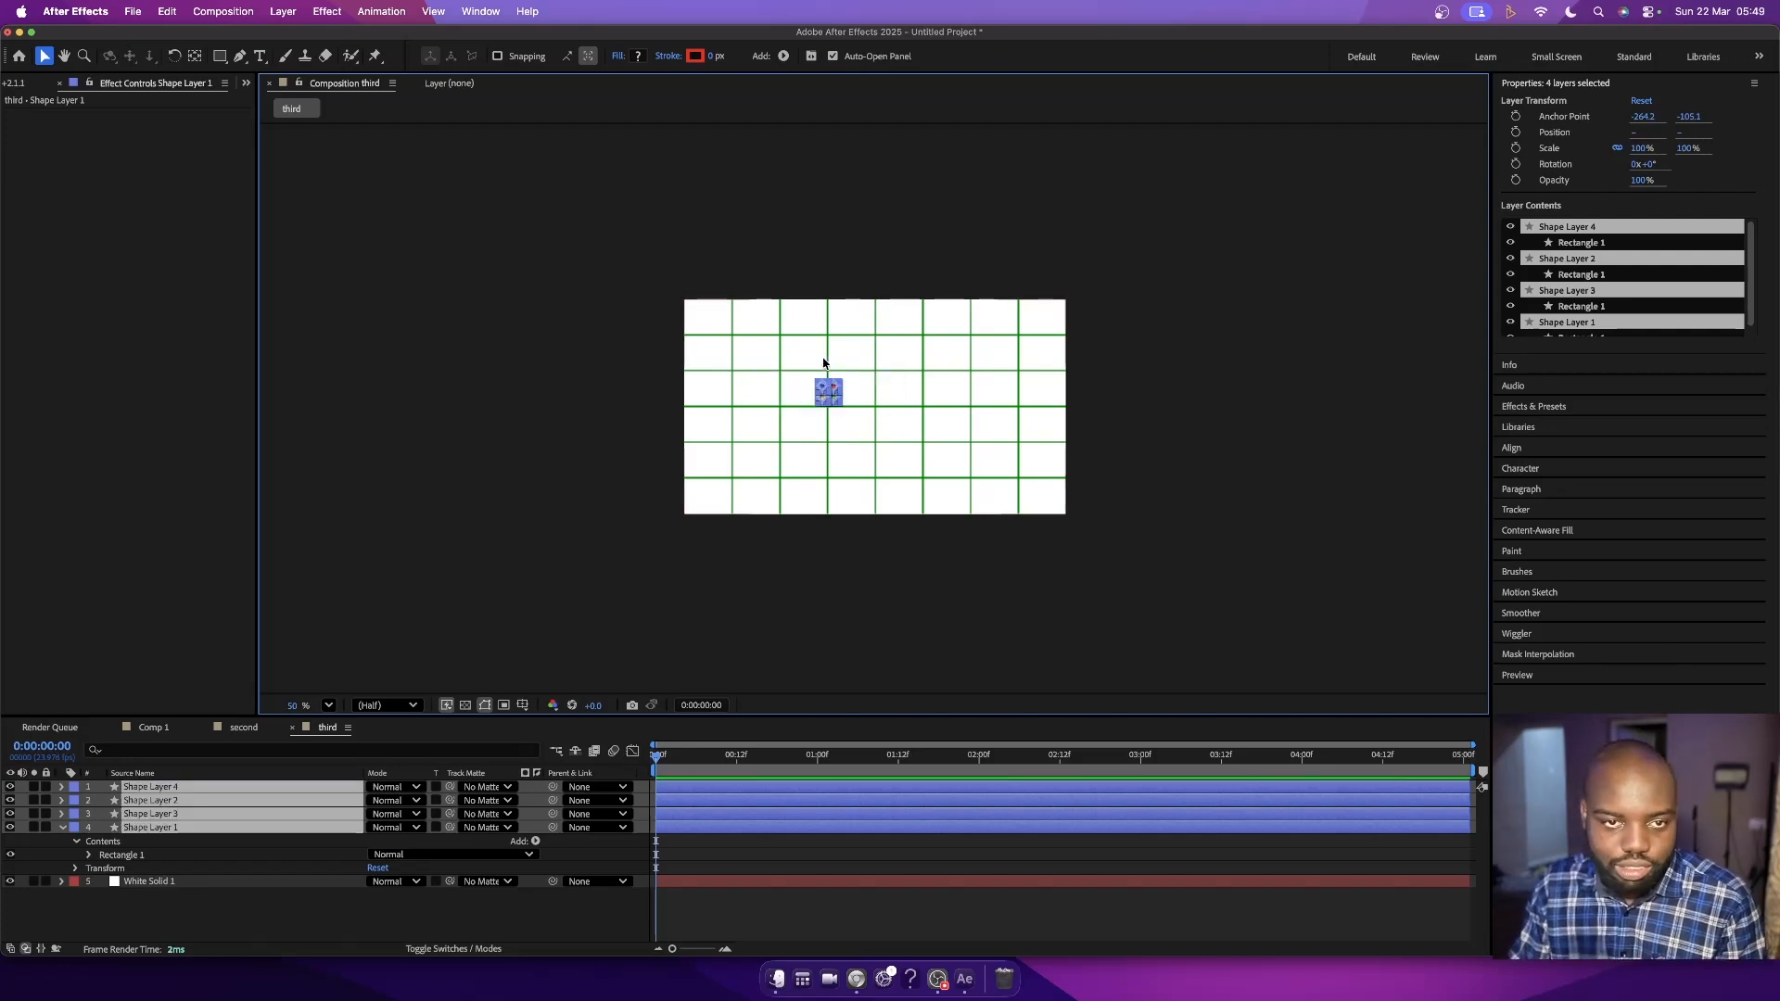
pyautogui.click(329, 707)
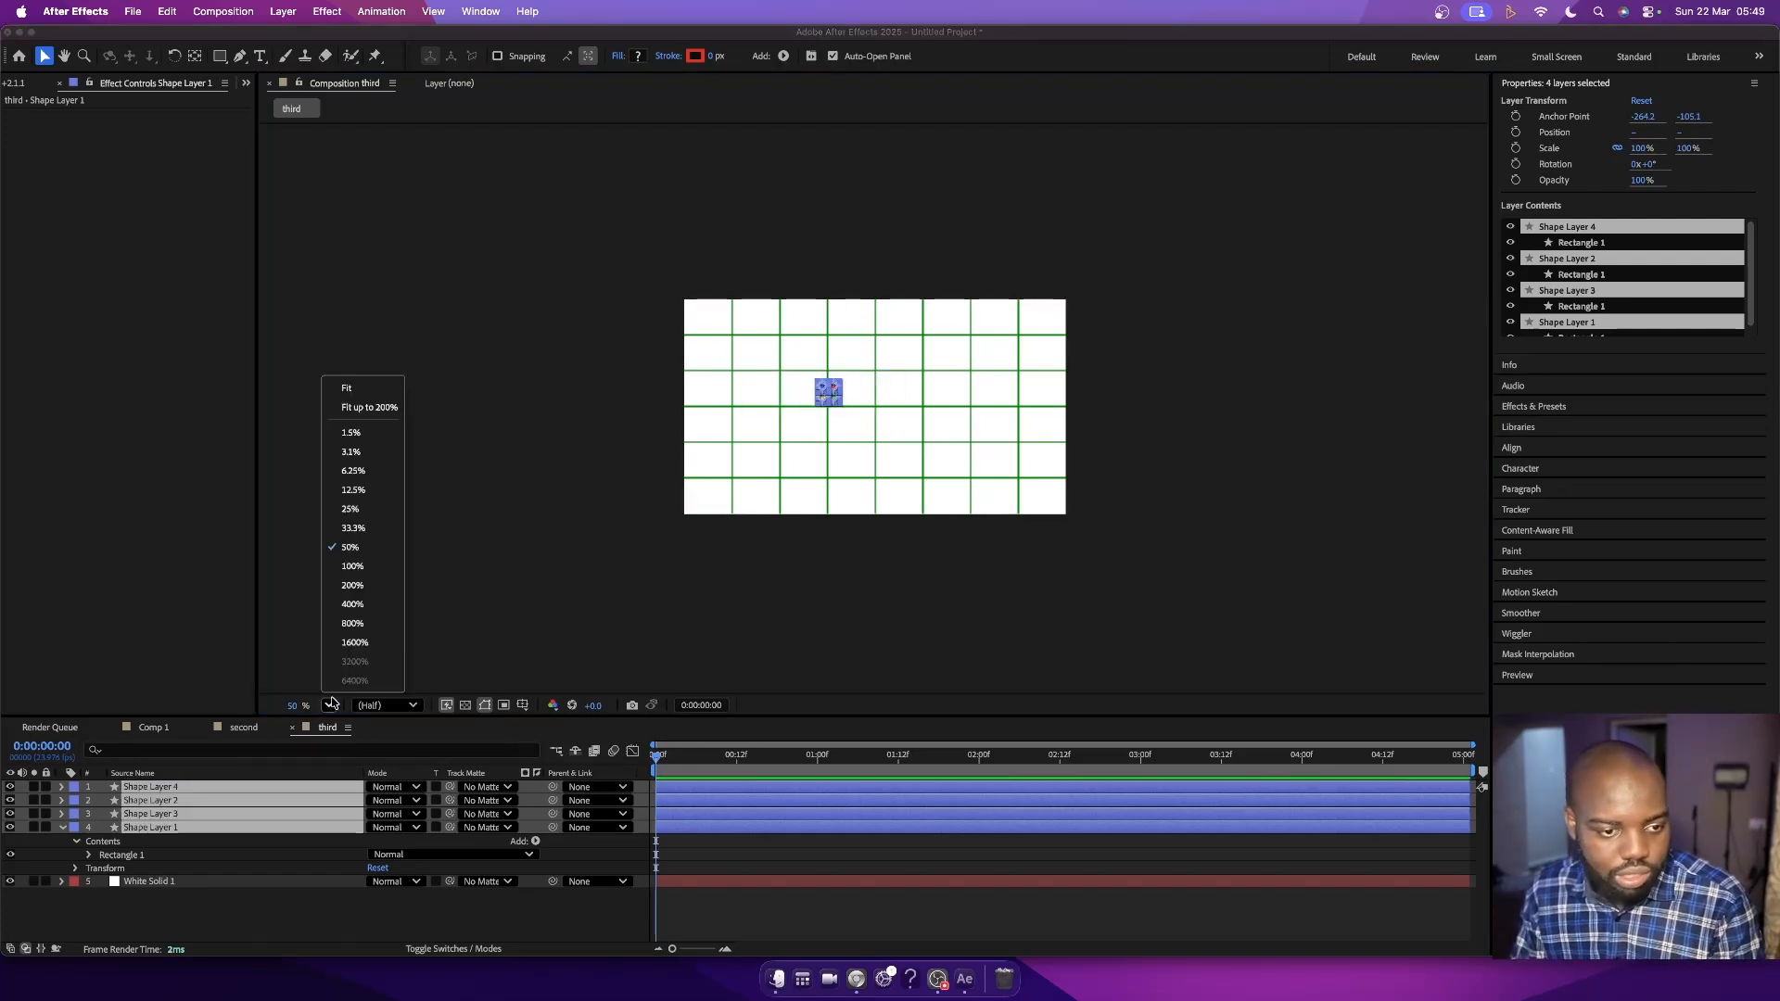
pyautogui.click(358, 389)
pyautogui.moveTo(754, 369); pyautogui.dragTo(865, 402)
pyautogui.press('super+z')
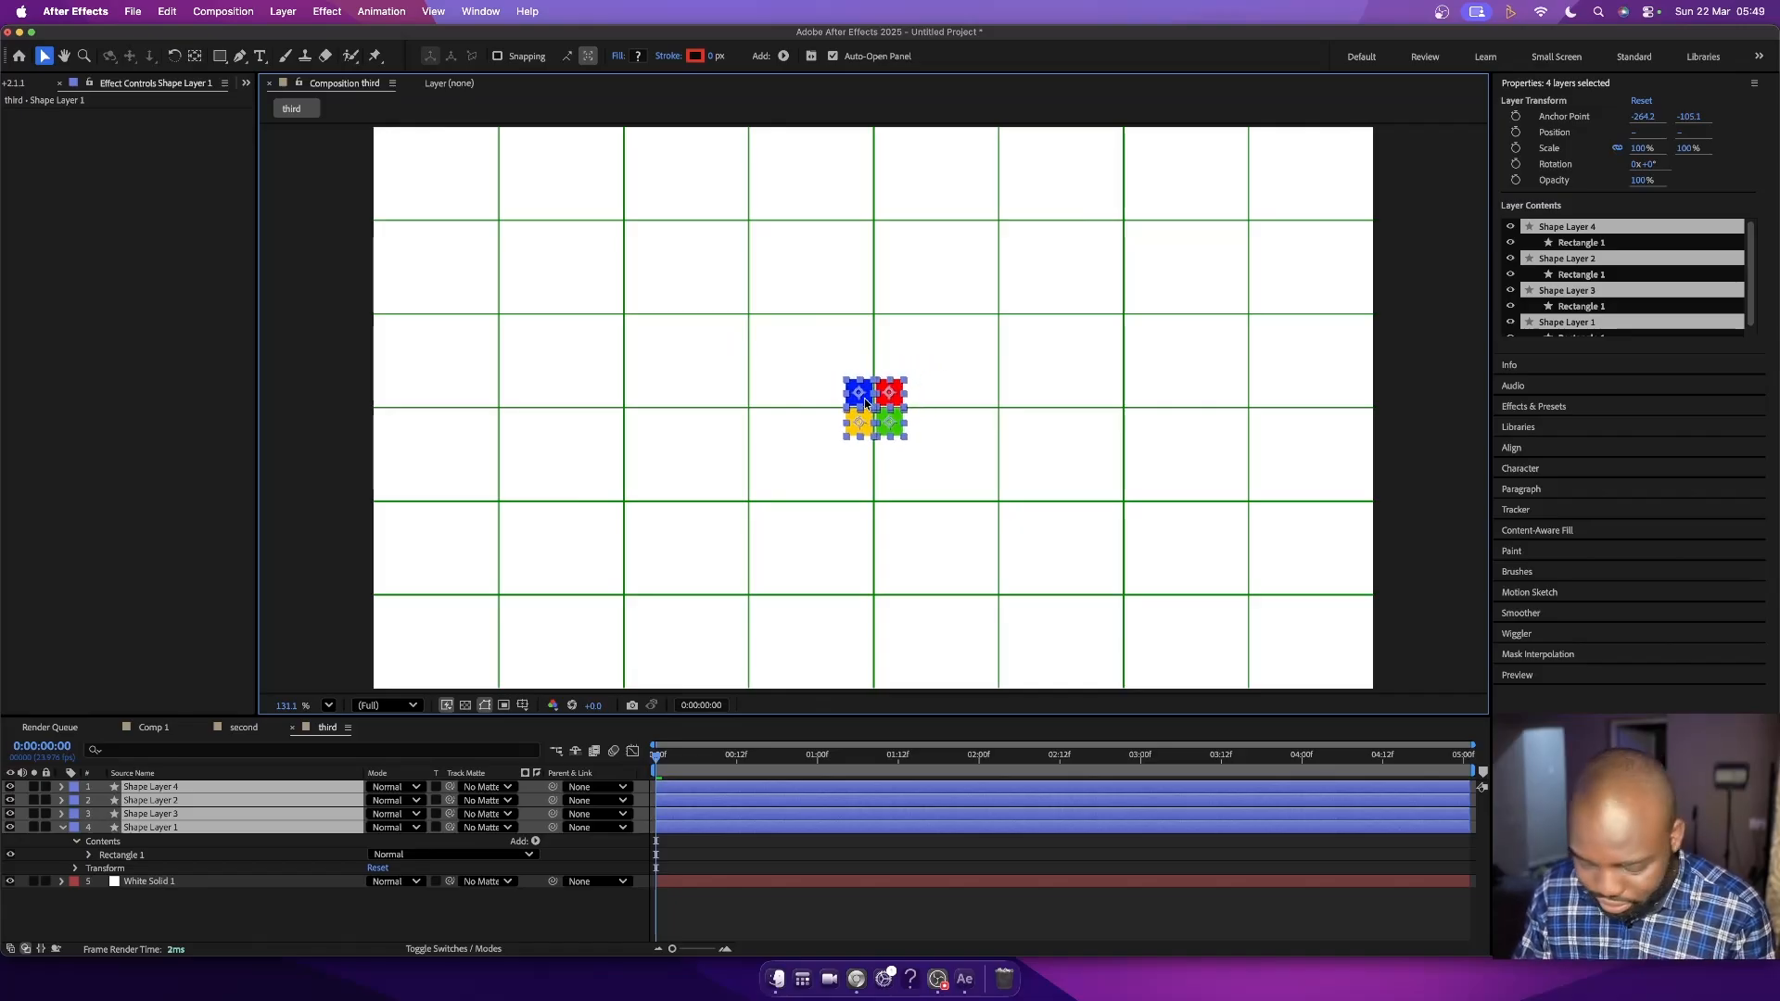
pyautogui.scroll(6, 864, 398)
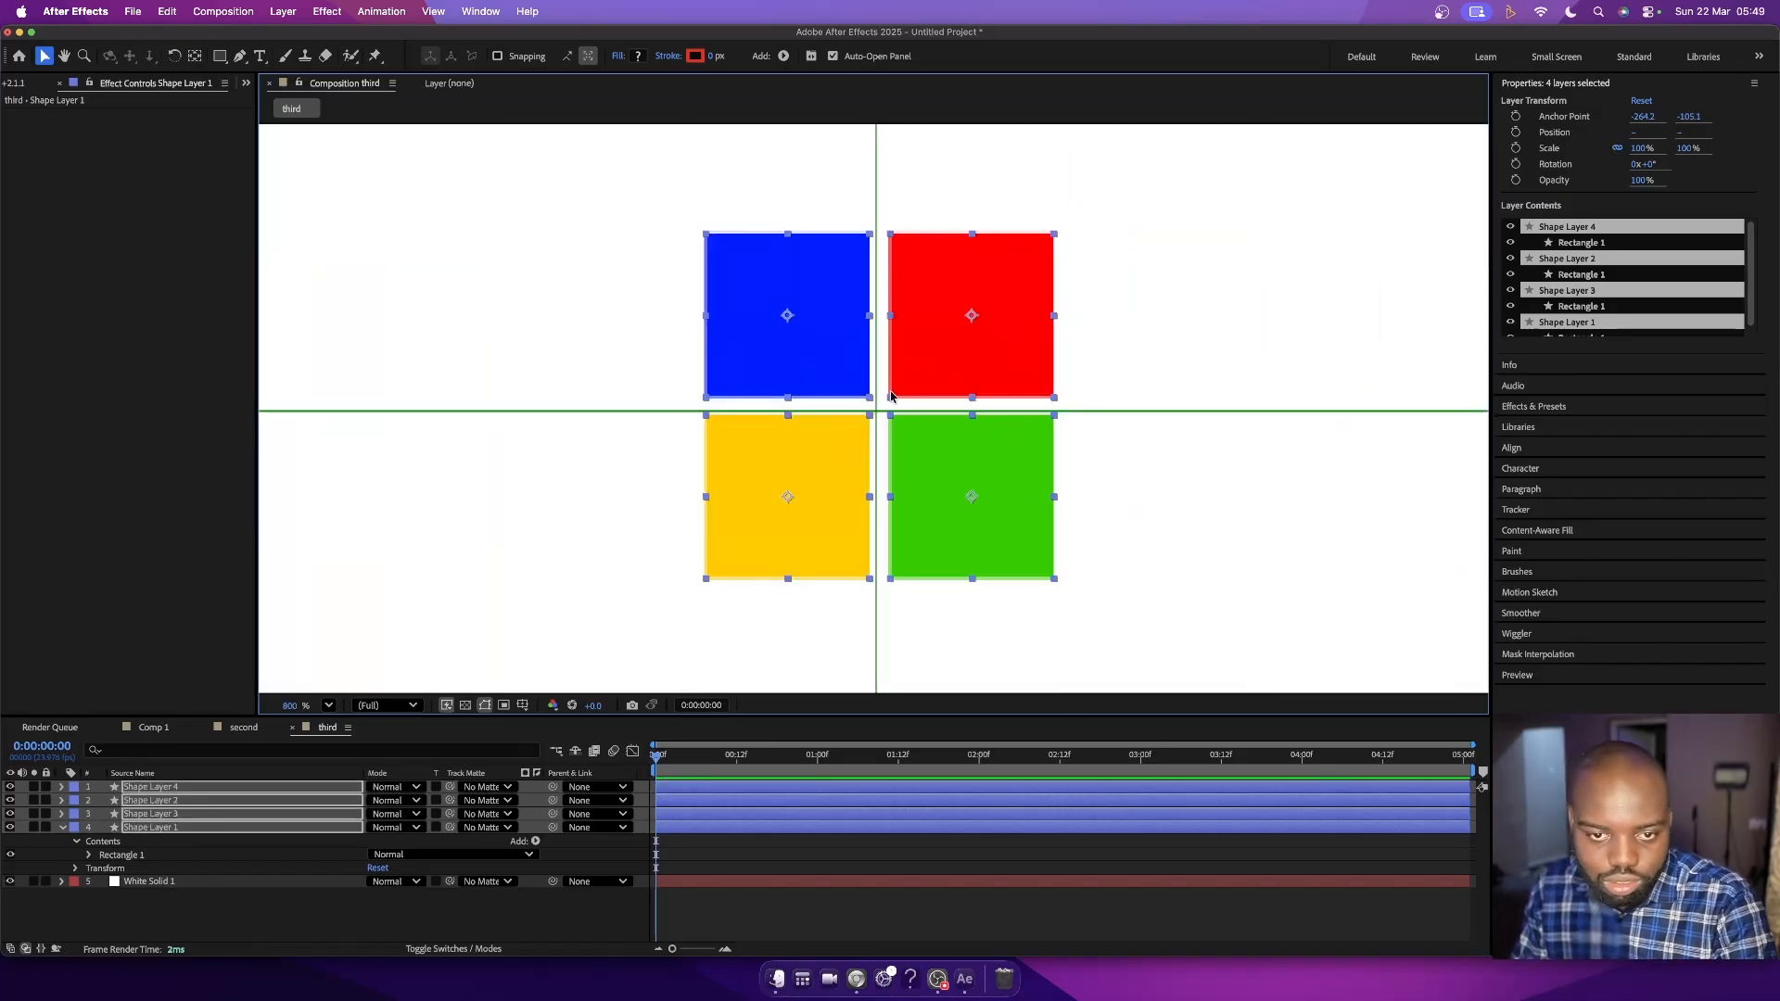
pyautogui.moveTo(930, 372); pyautogui.dragTo(925, 377)
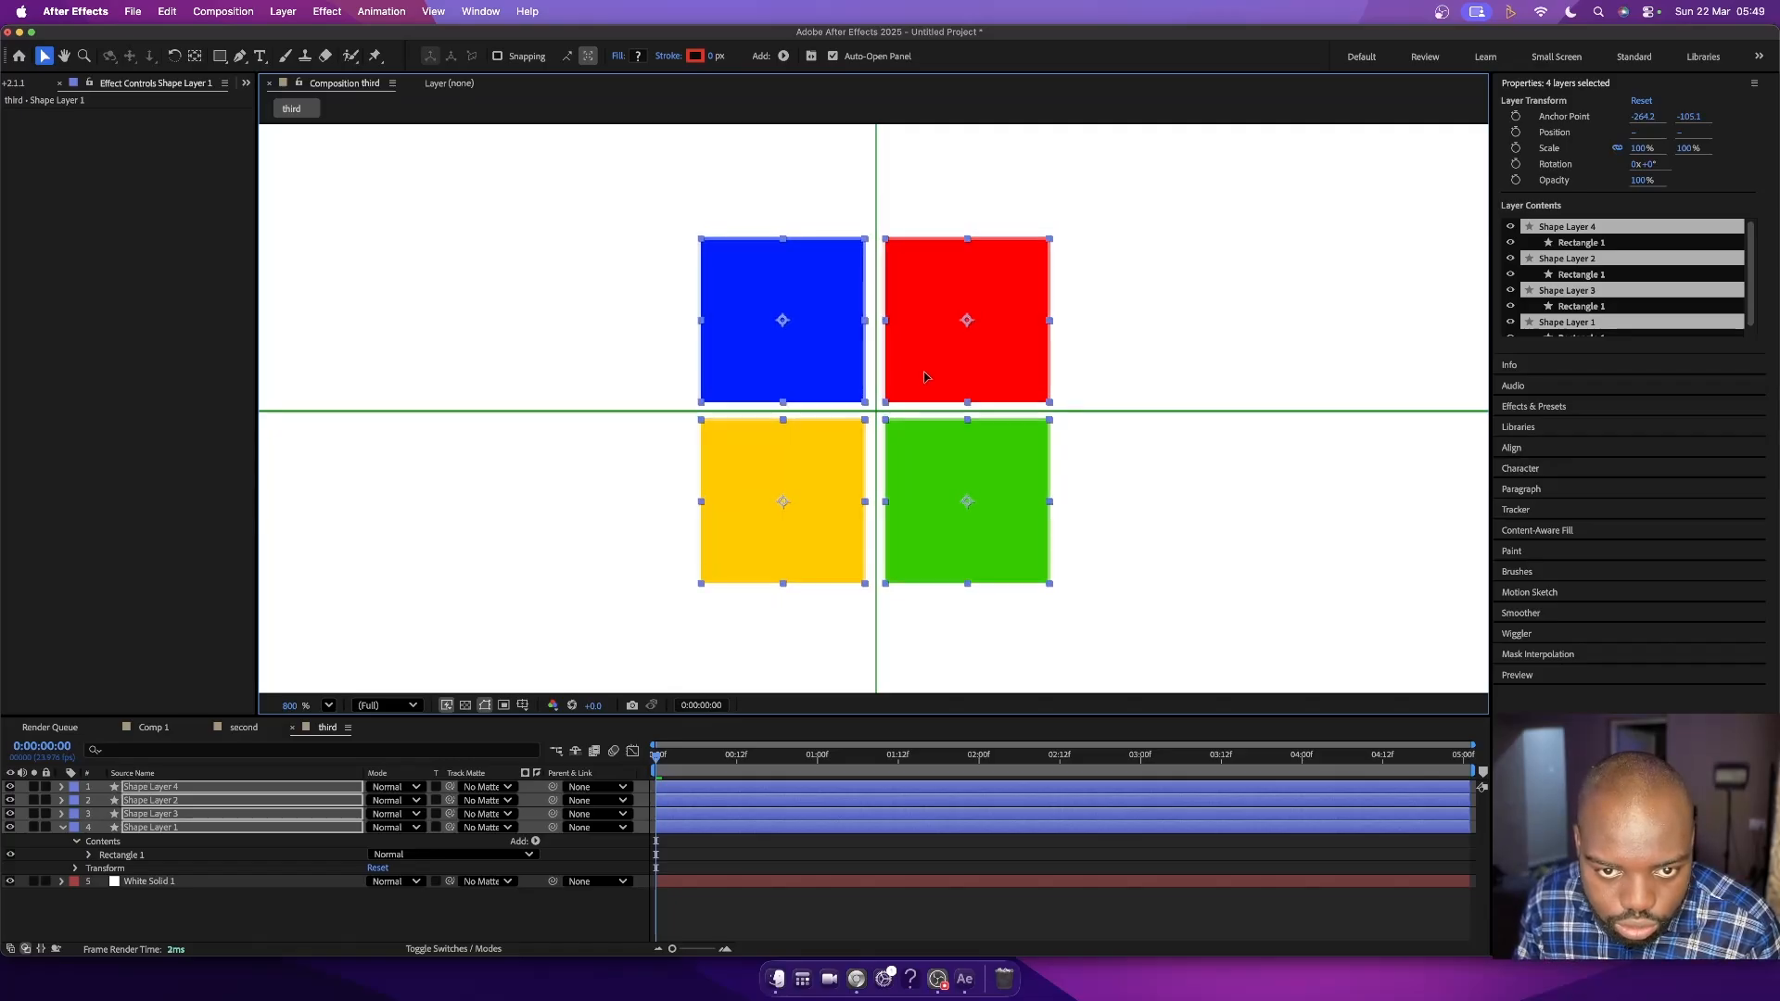
pyautogui.click(1122, 365)
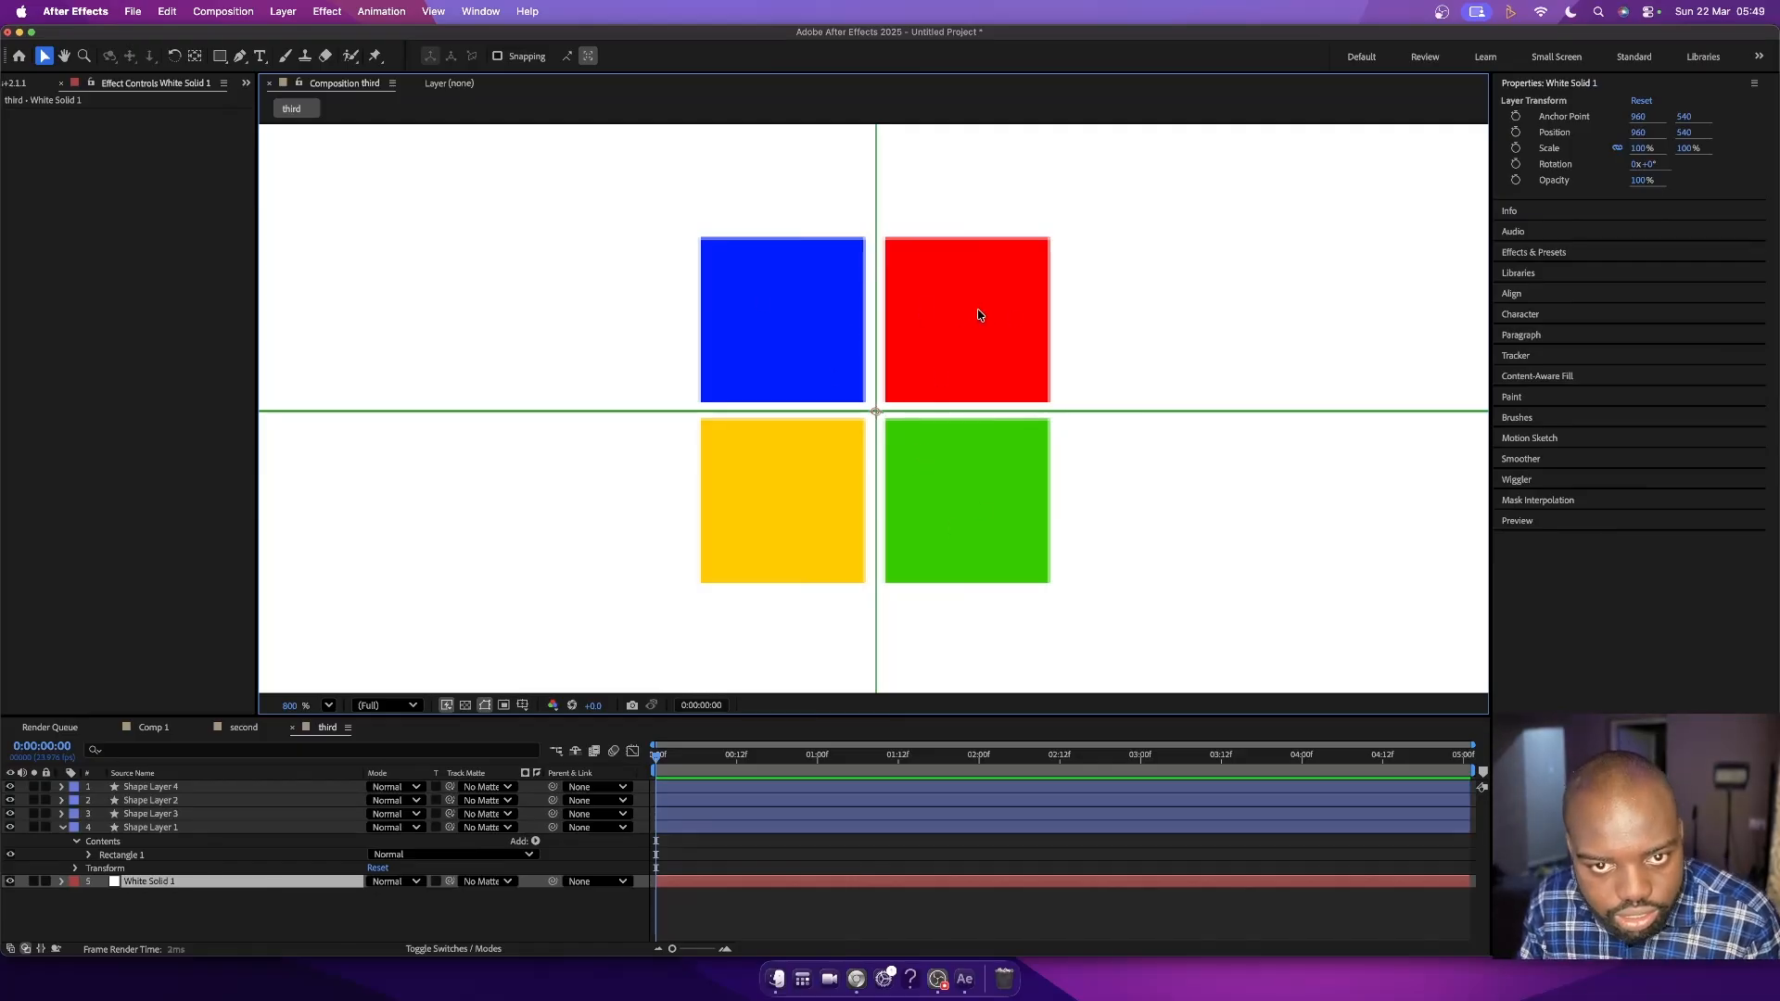
# - Nudge all four squares two increments to the right to even the gap around the vertical center line
pyautogui.click(176, 828)
pyautogui.keyDown('shift'); pyautogui.click(178, 789); pyautogui.keyUp('shift')
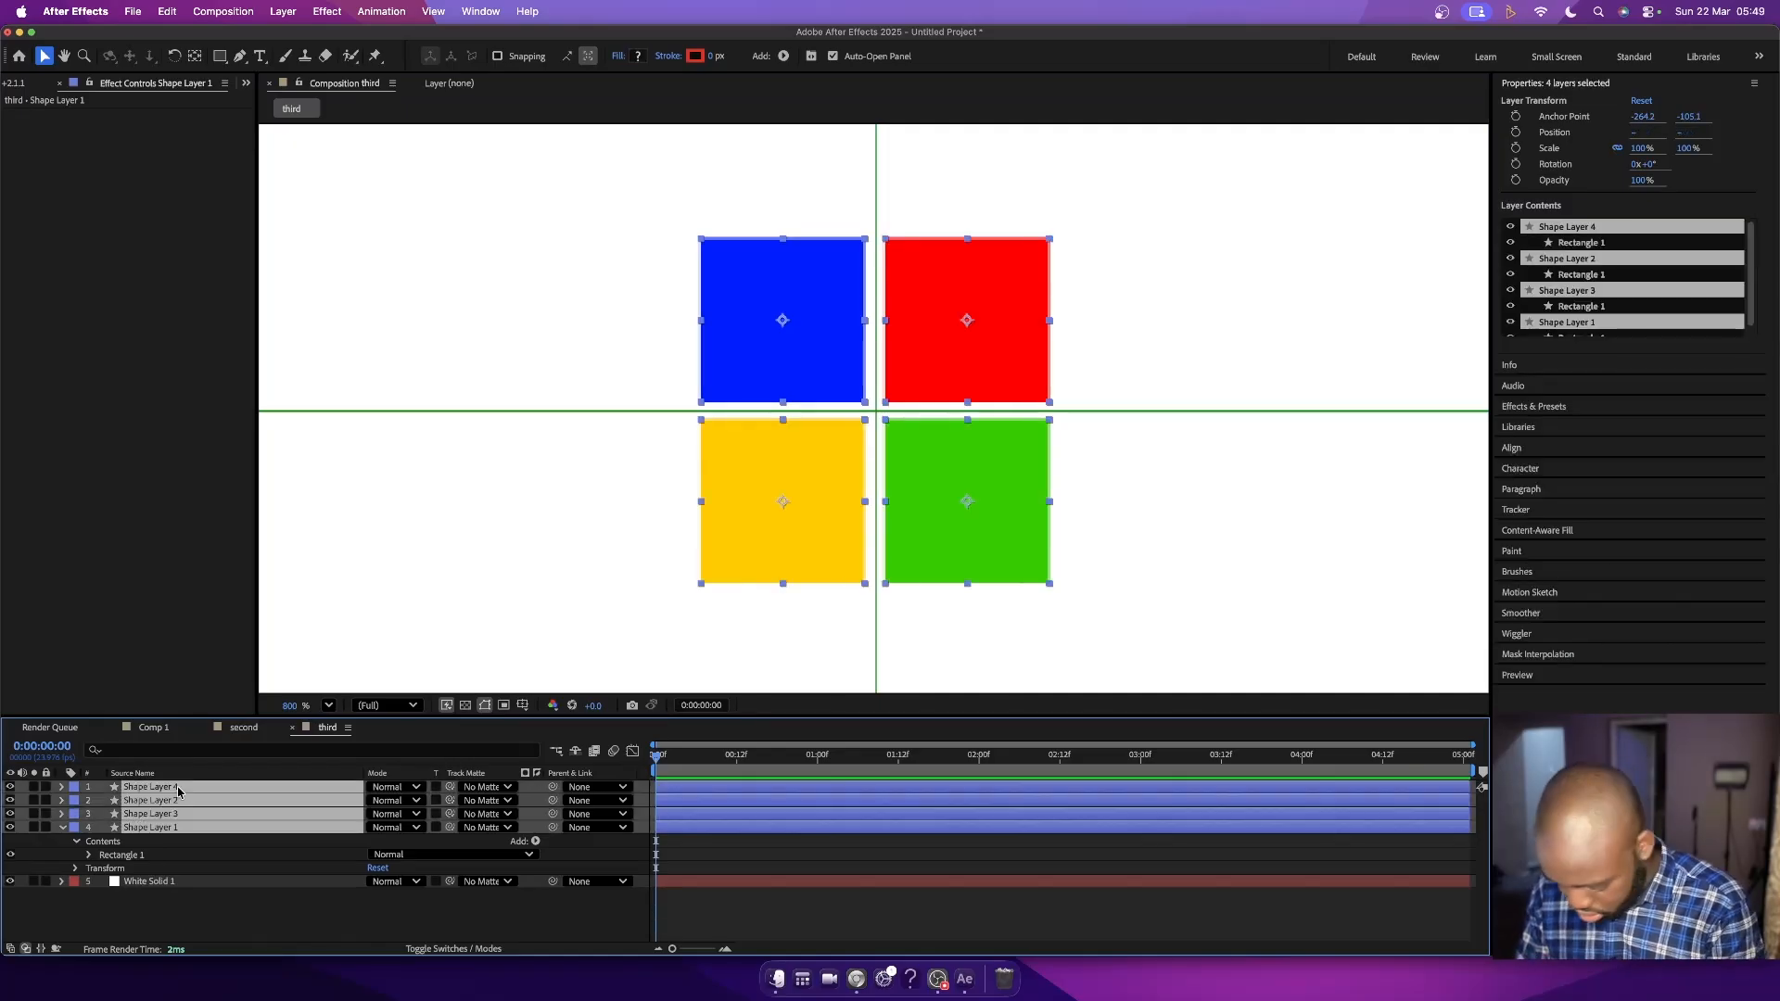
pyautogui.press('Right')
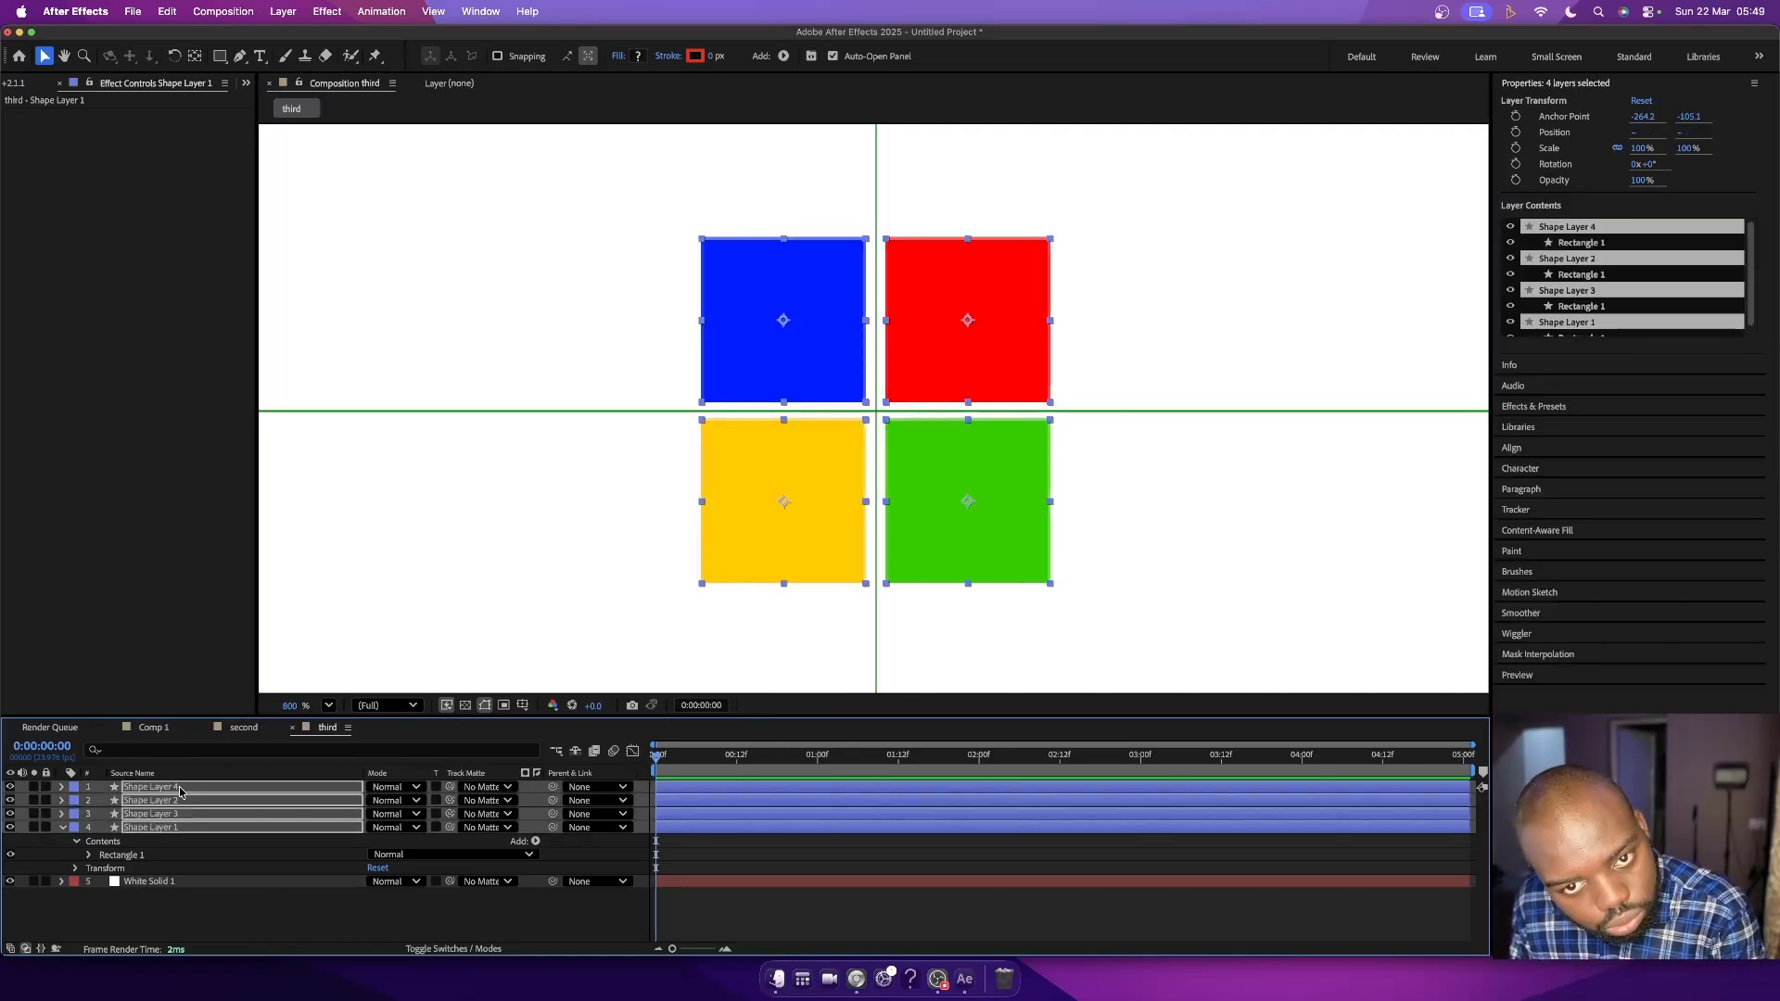
pyautogui.press('Right')
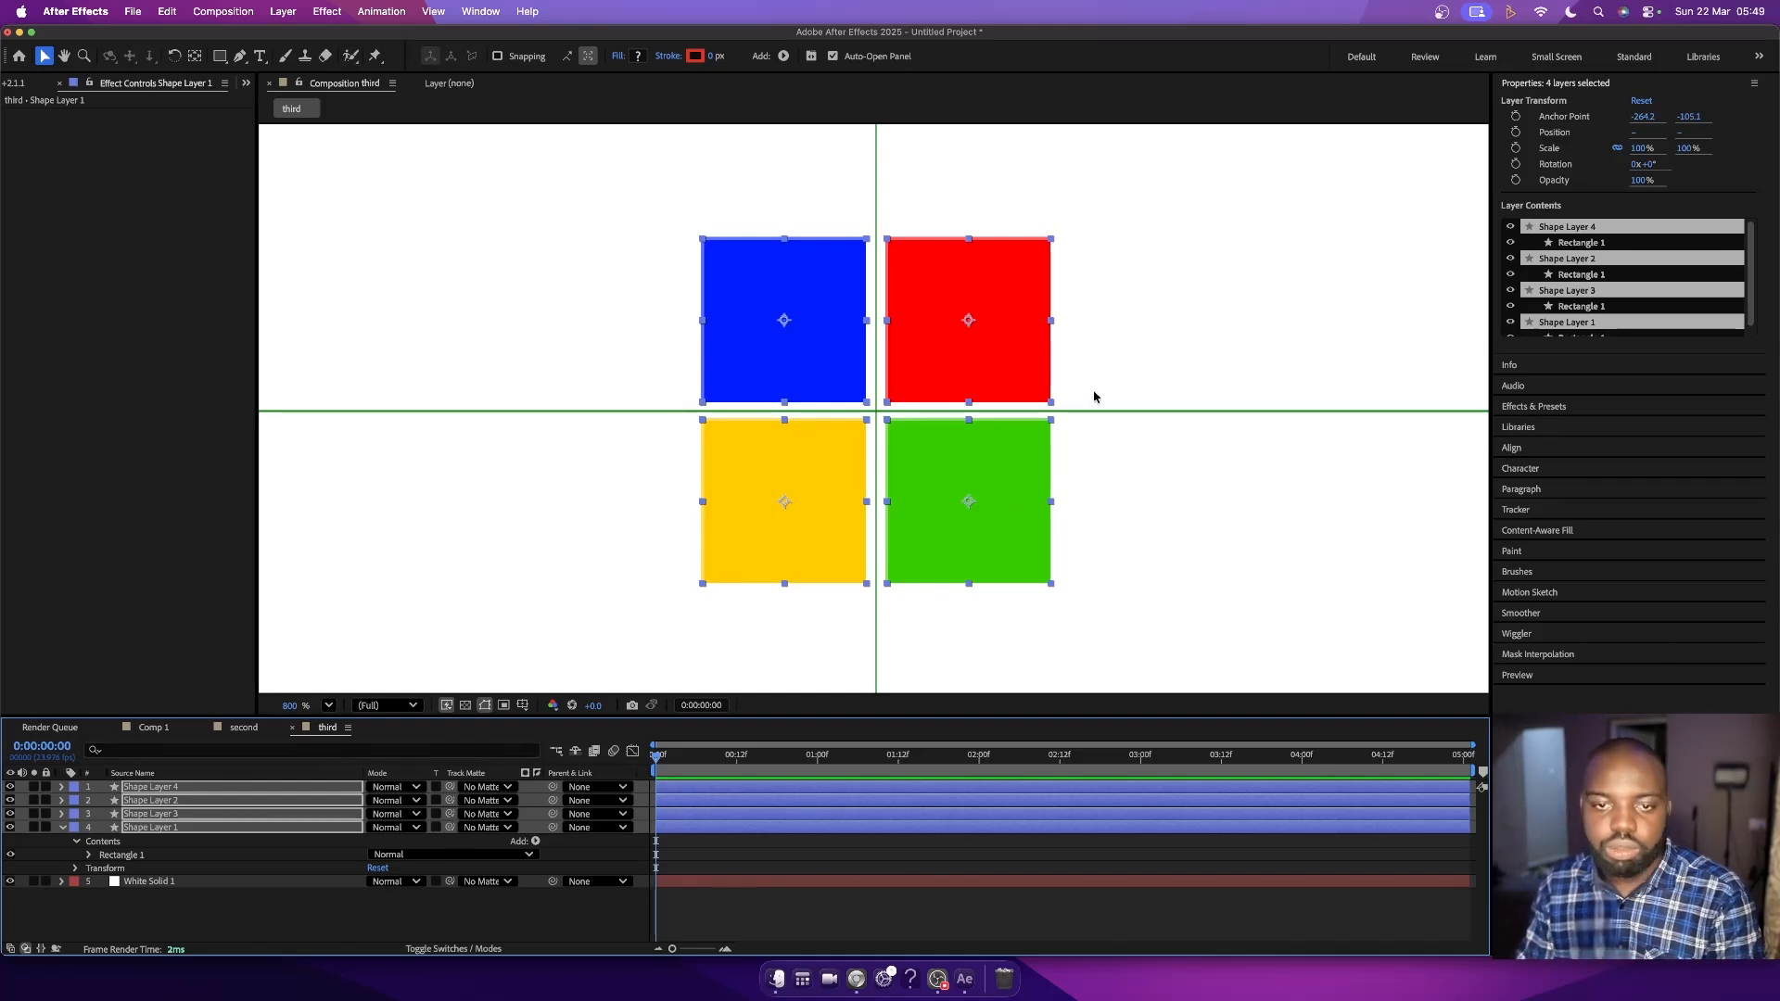
pyautogui.click(1129, 422)
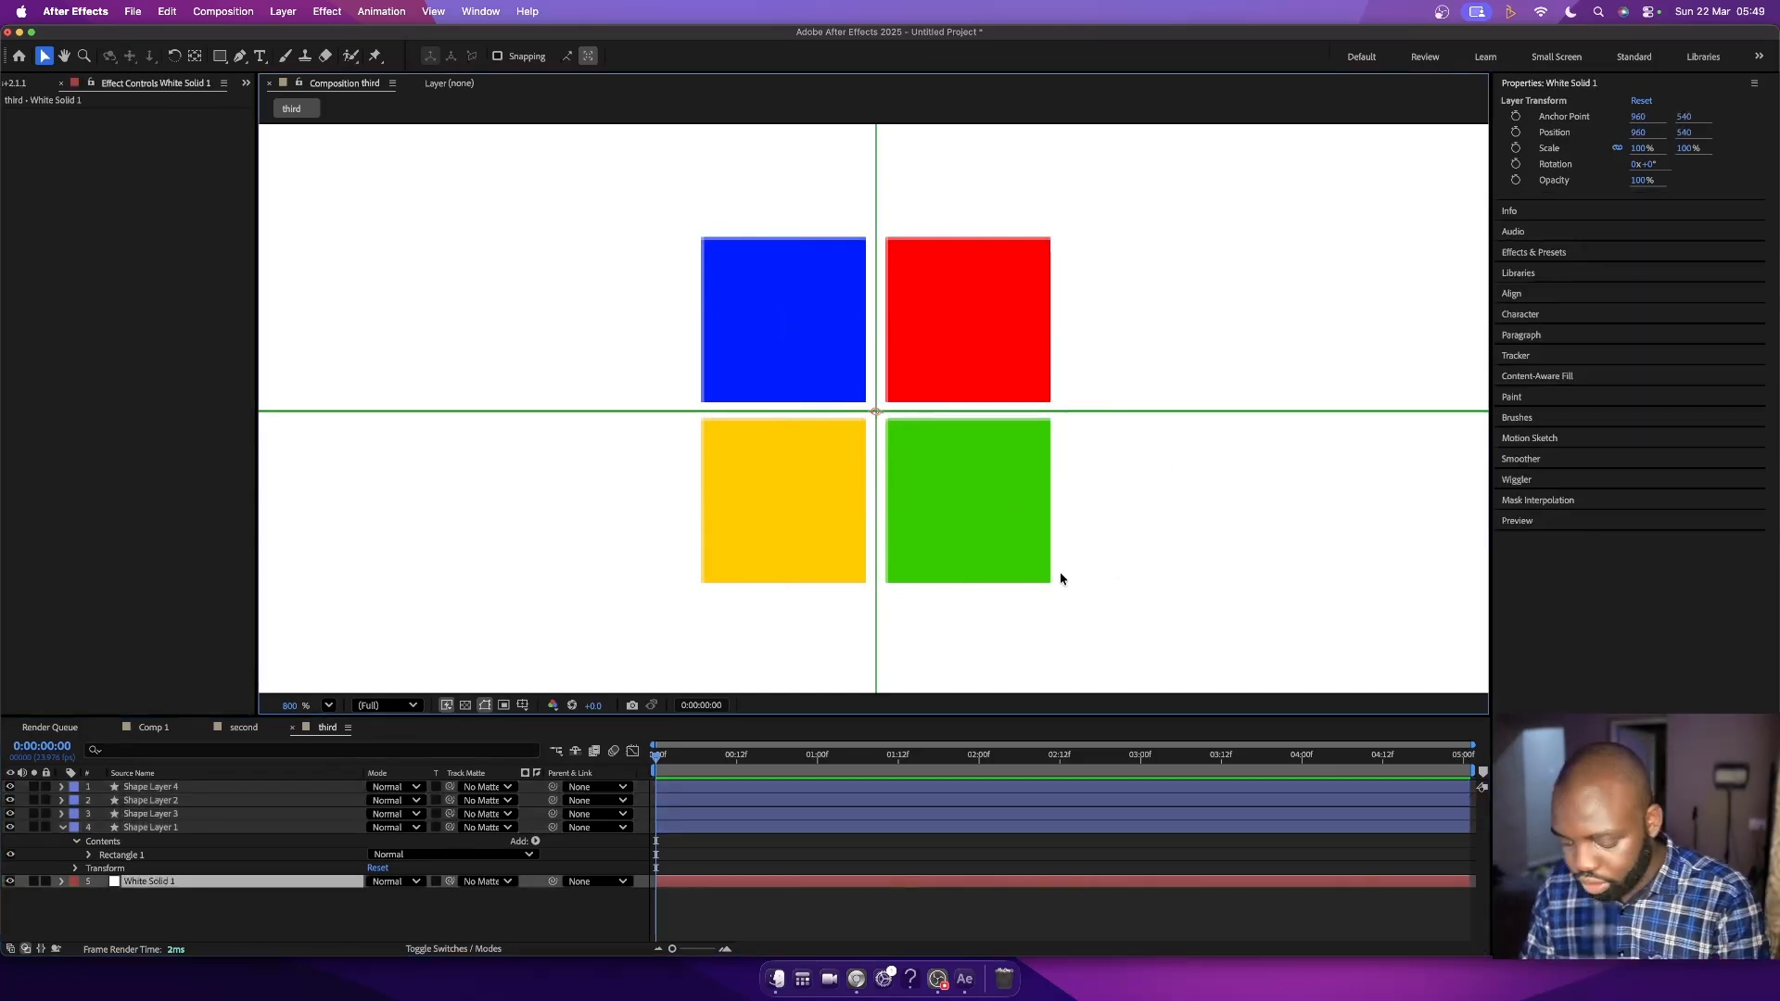
# - Hide the proportional grid from the composition view
pyautogui.scroll(-4, 1047, 561)
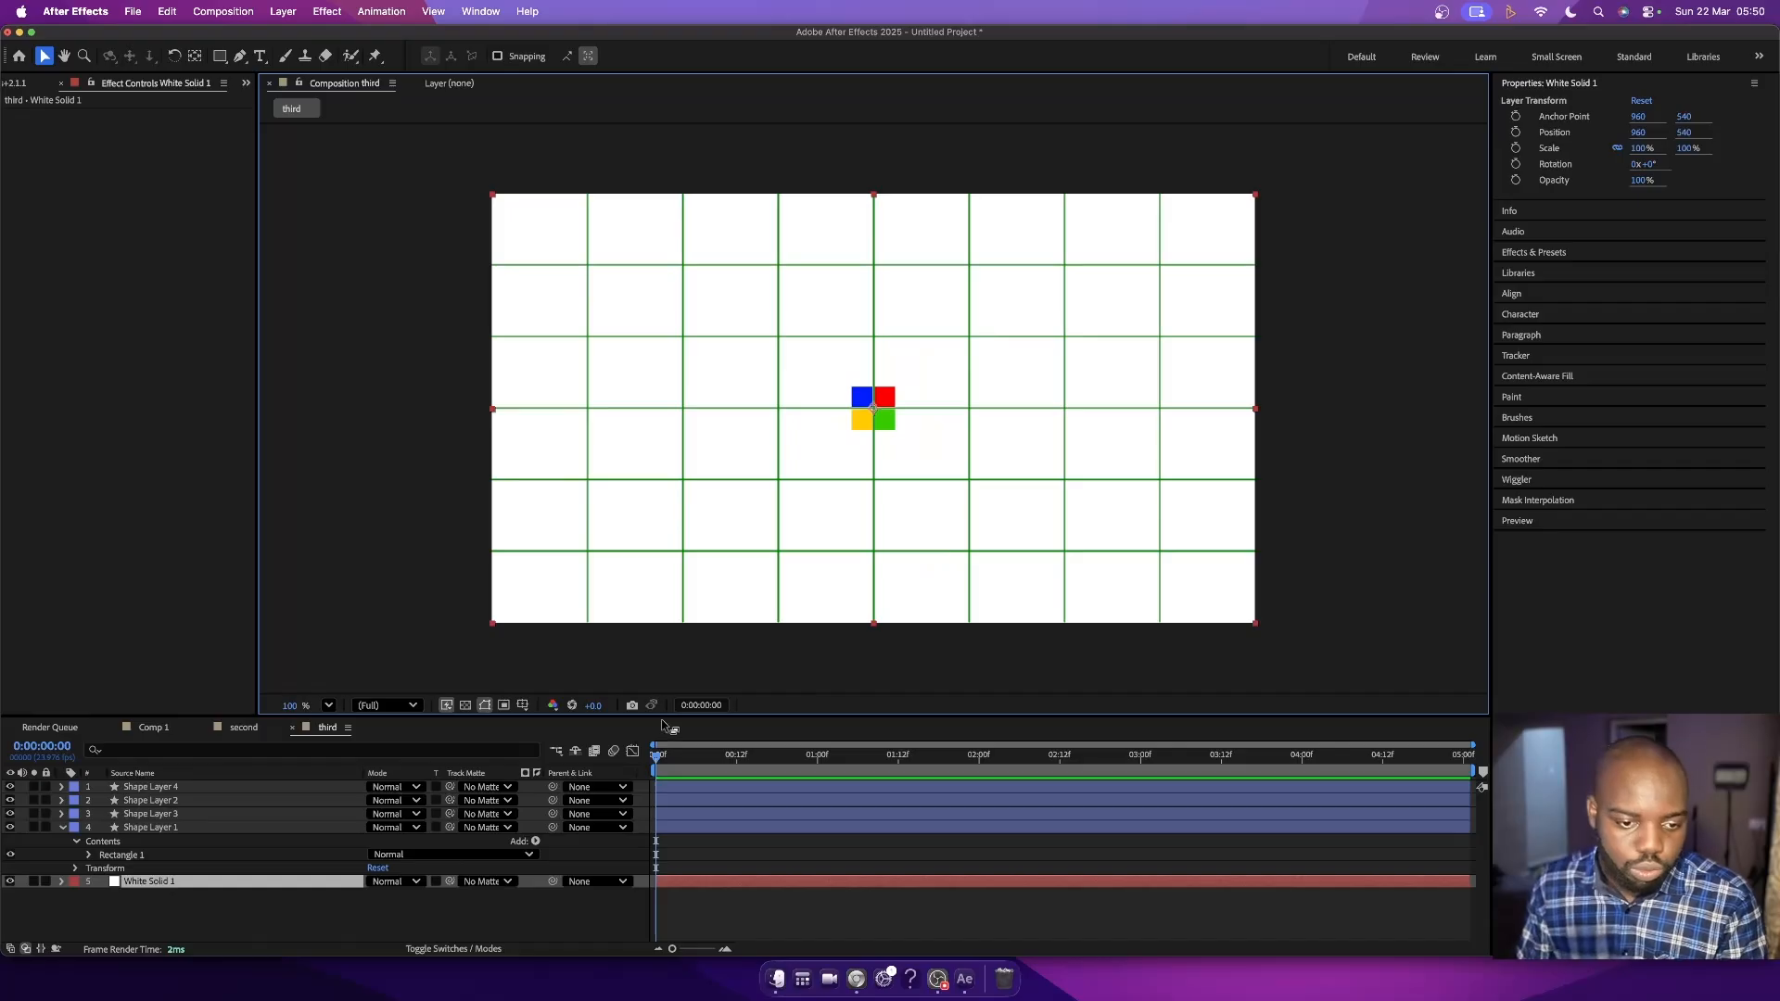
pyautogui.click(523, 705)
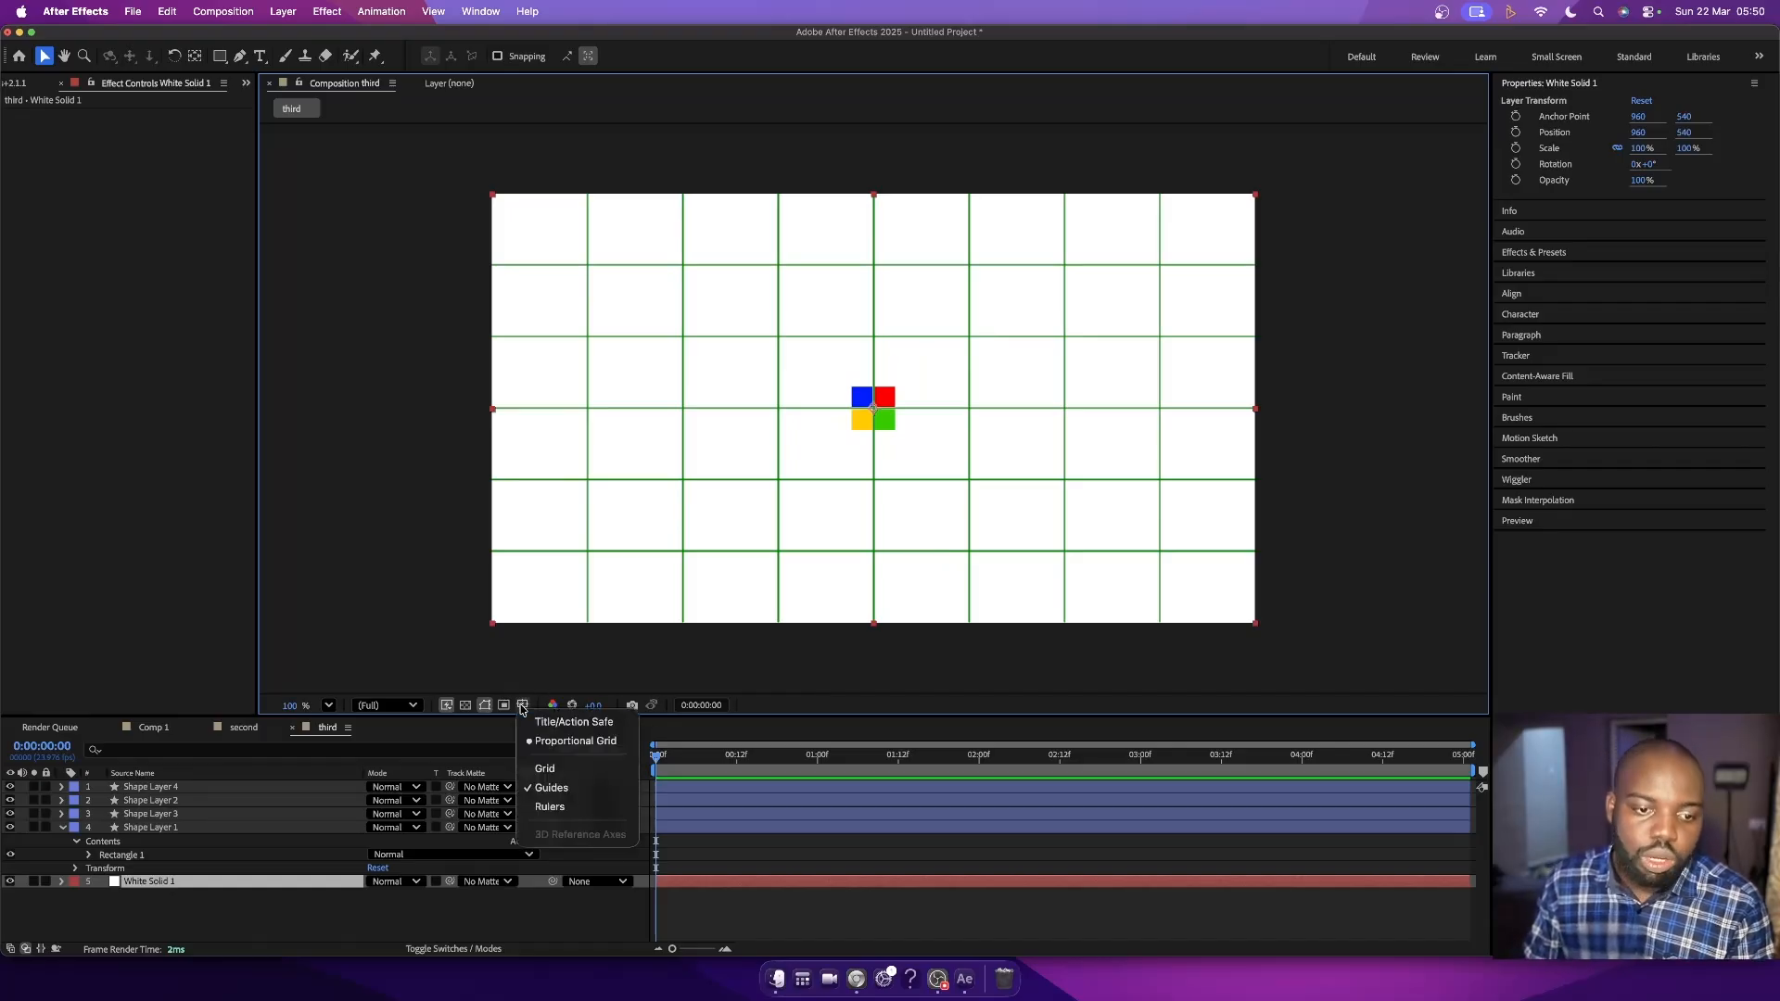
pyautogui.click(551, 741)
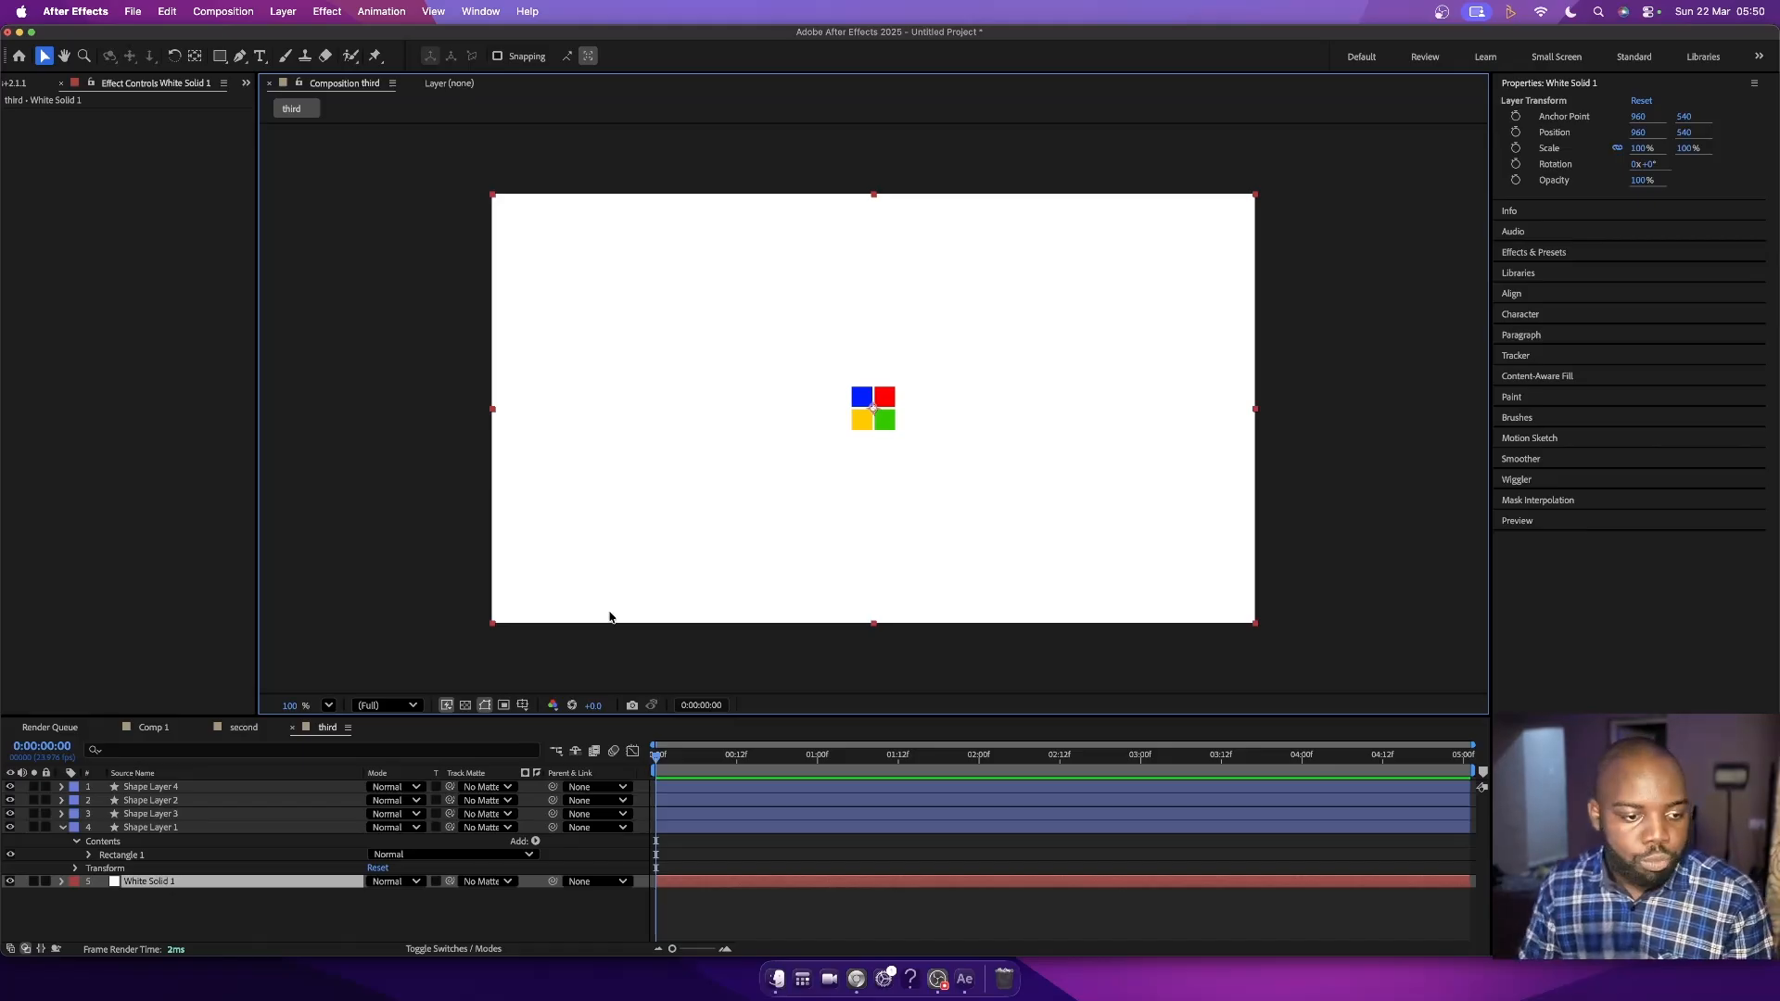
# - Add Scale and Rotation keyframes at 0:00 to all four square layers
pyautogui.click(185, 828)
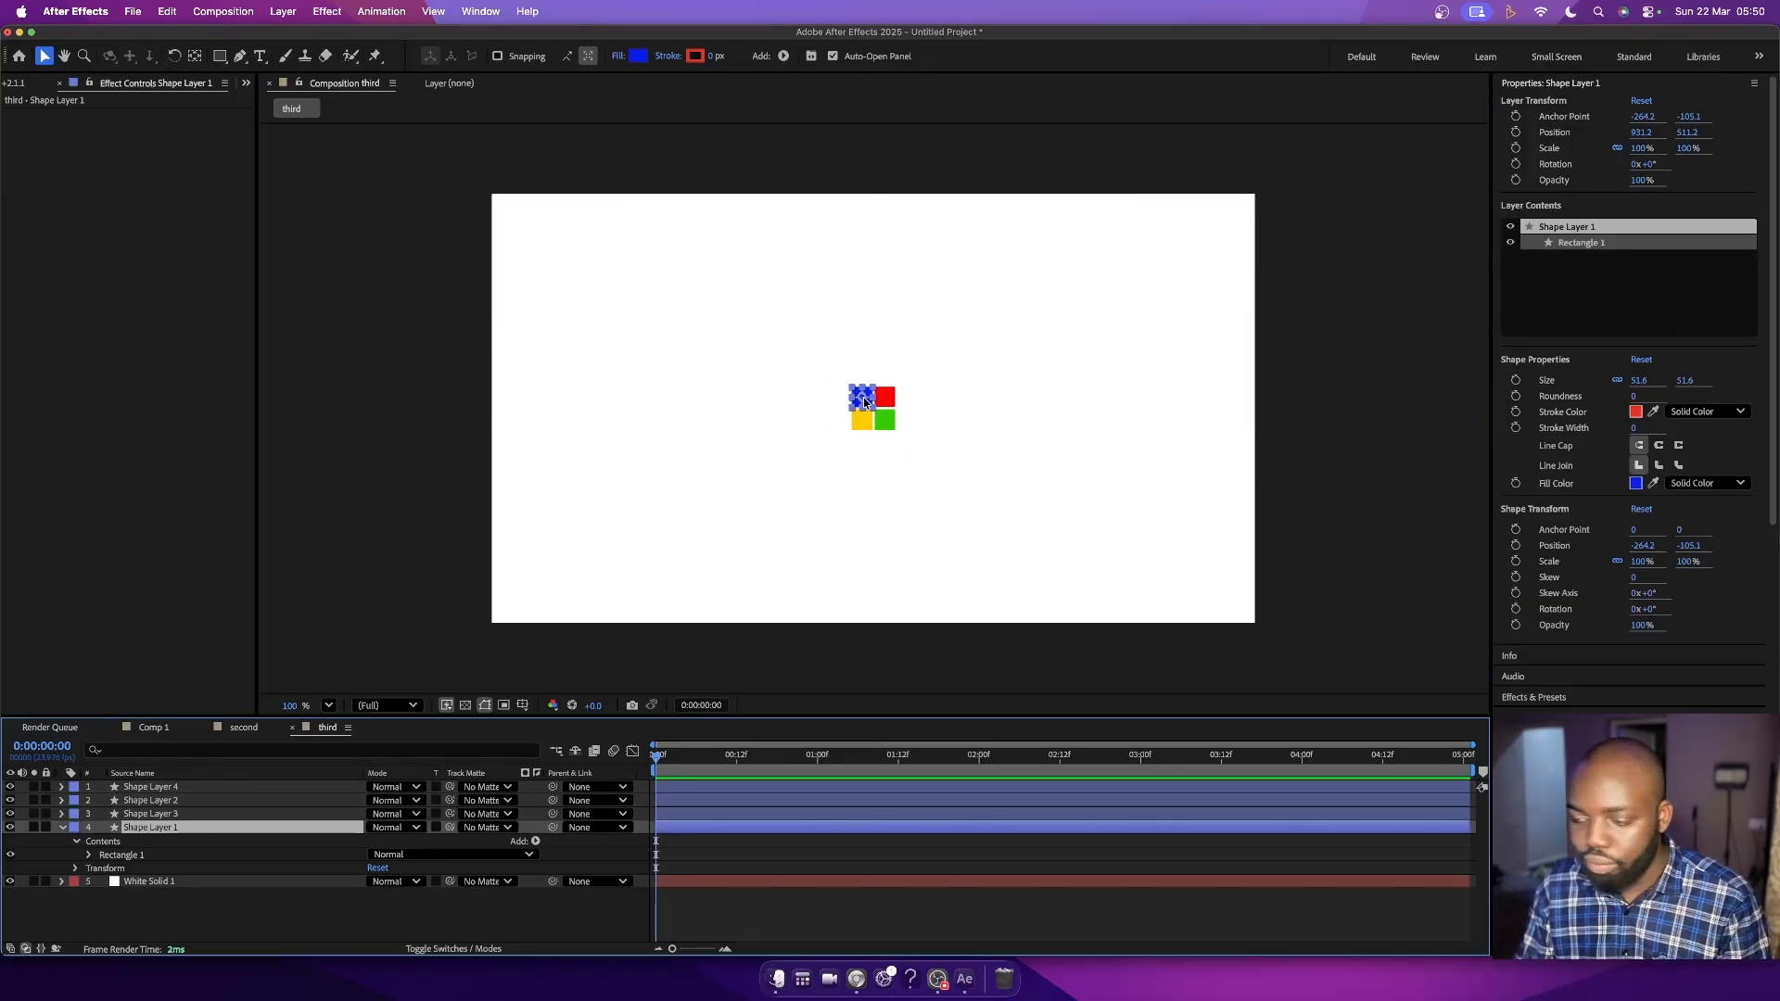
pyautogui.keyDown('shift'); pyautogui.click(156, 789); pyautogui.keyUp('shift')
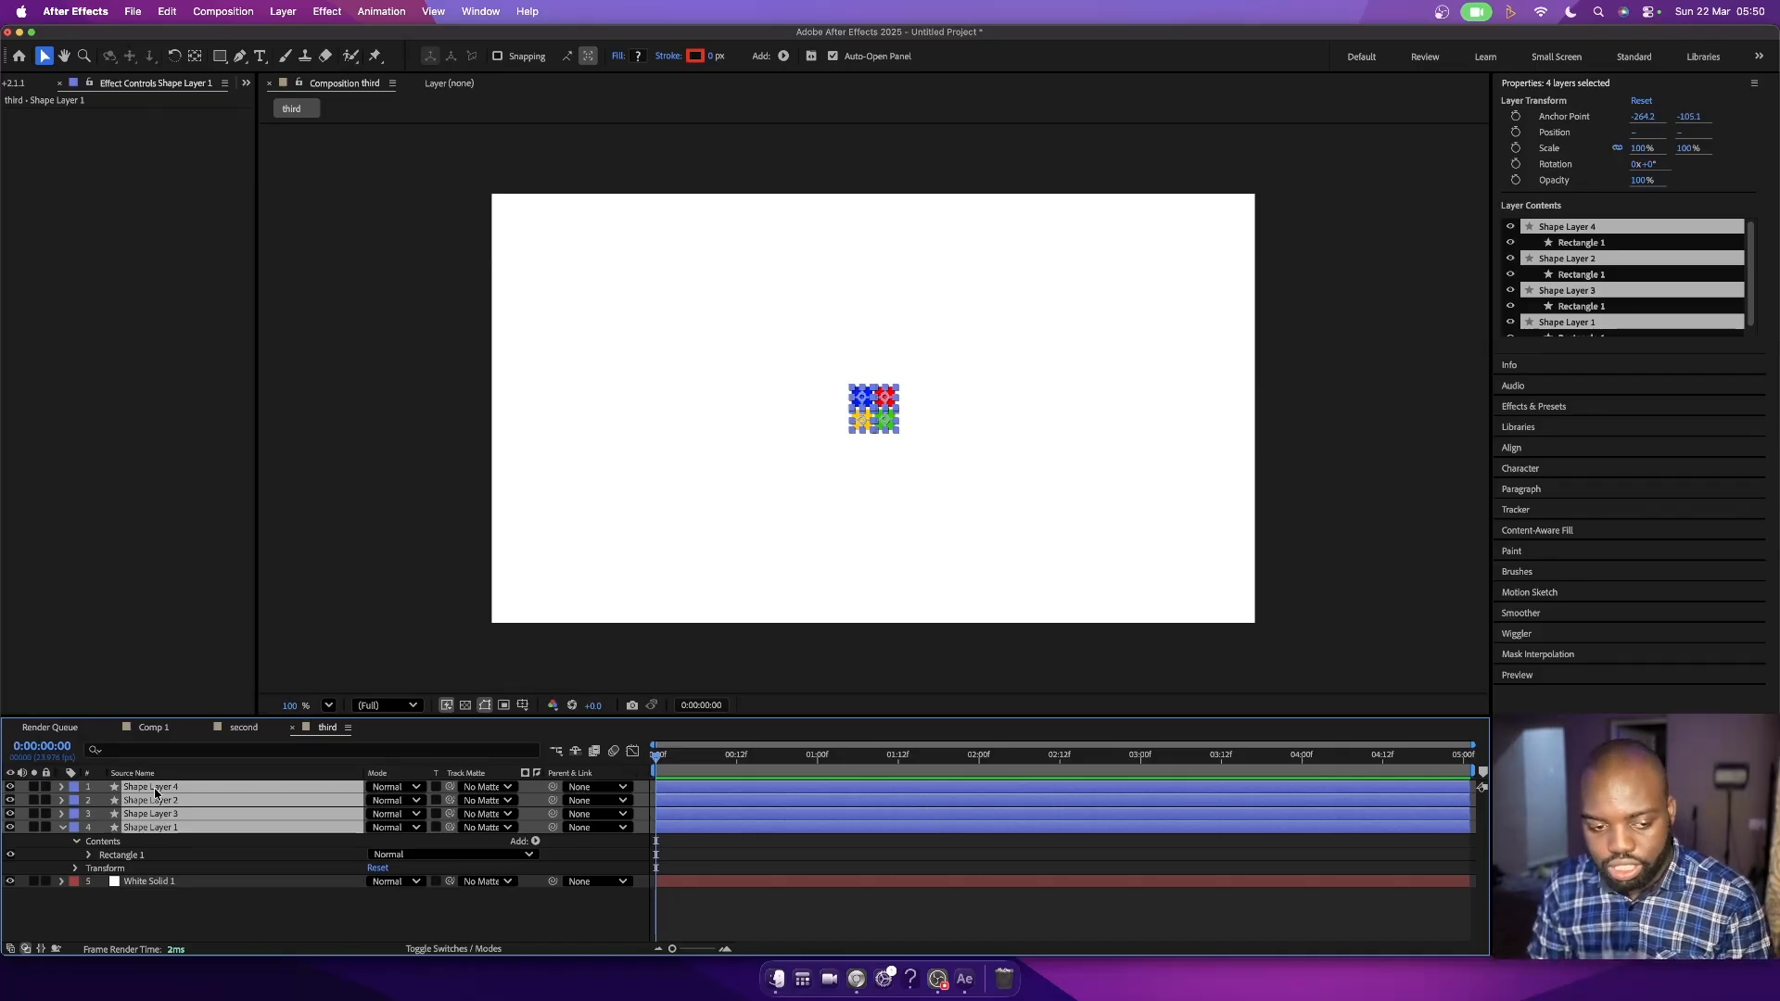
pyautogui.press('s')
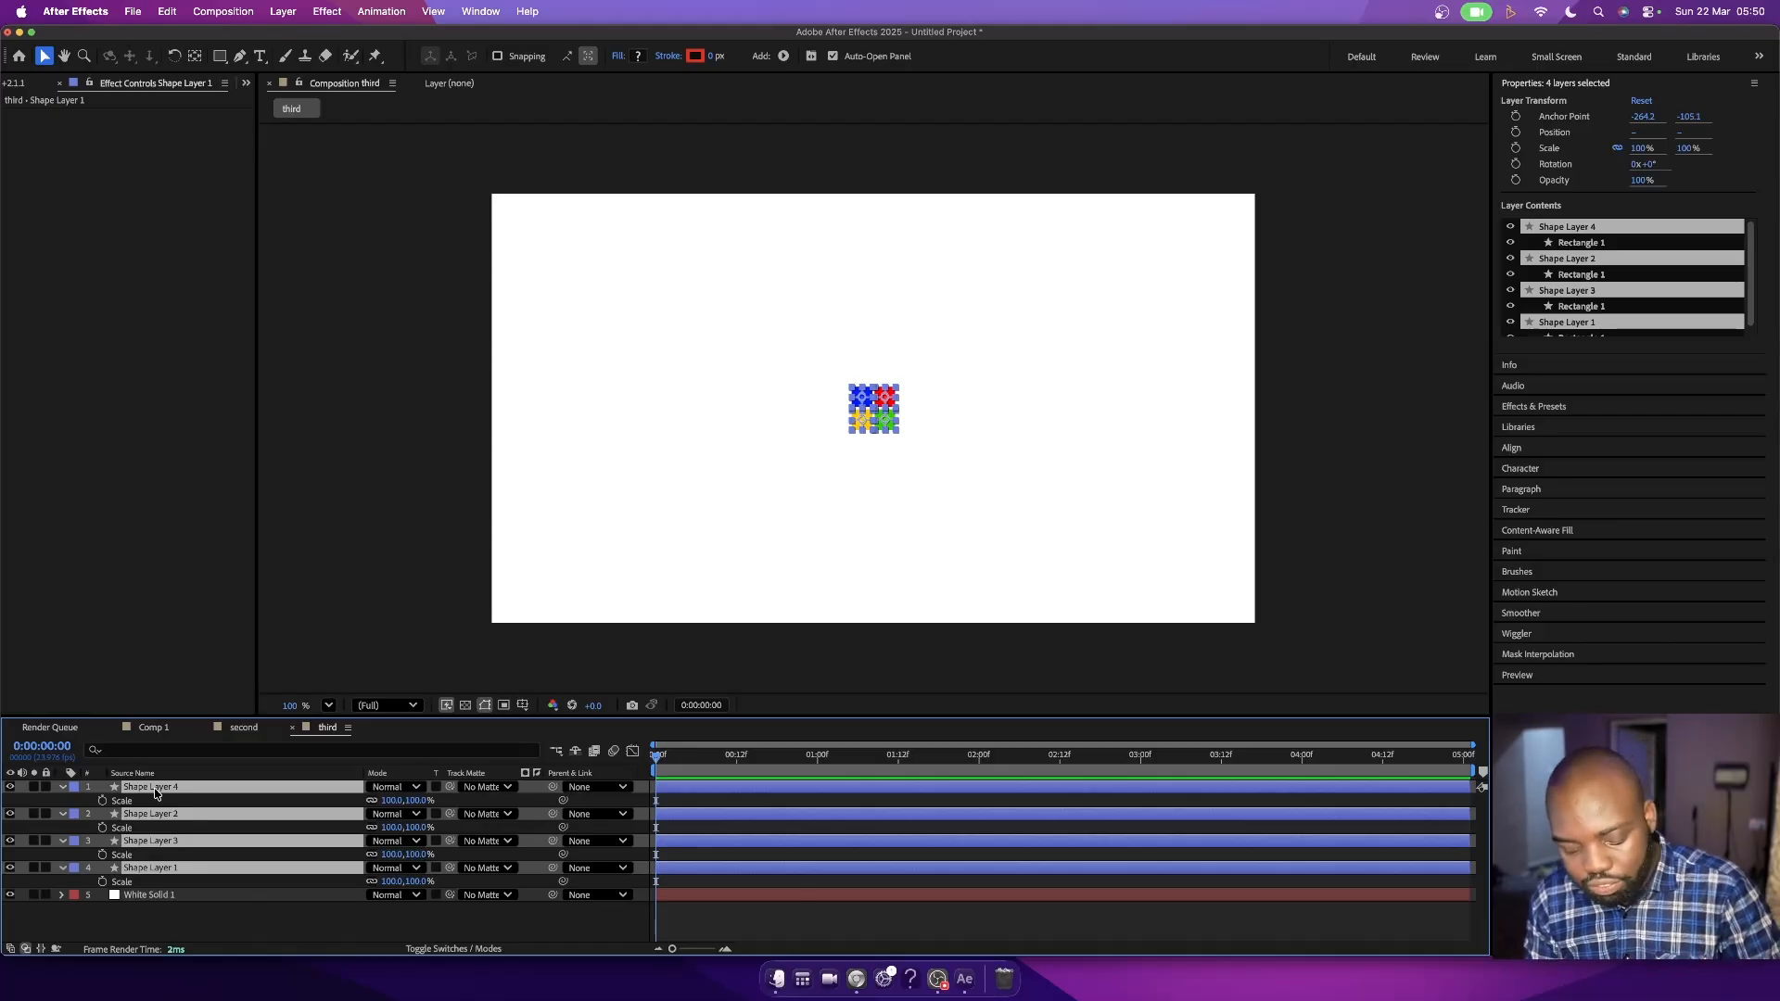
pyautogui.hotkey('shift', 'r')
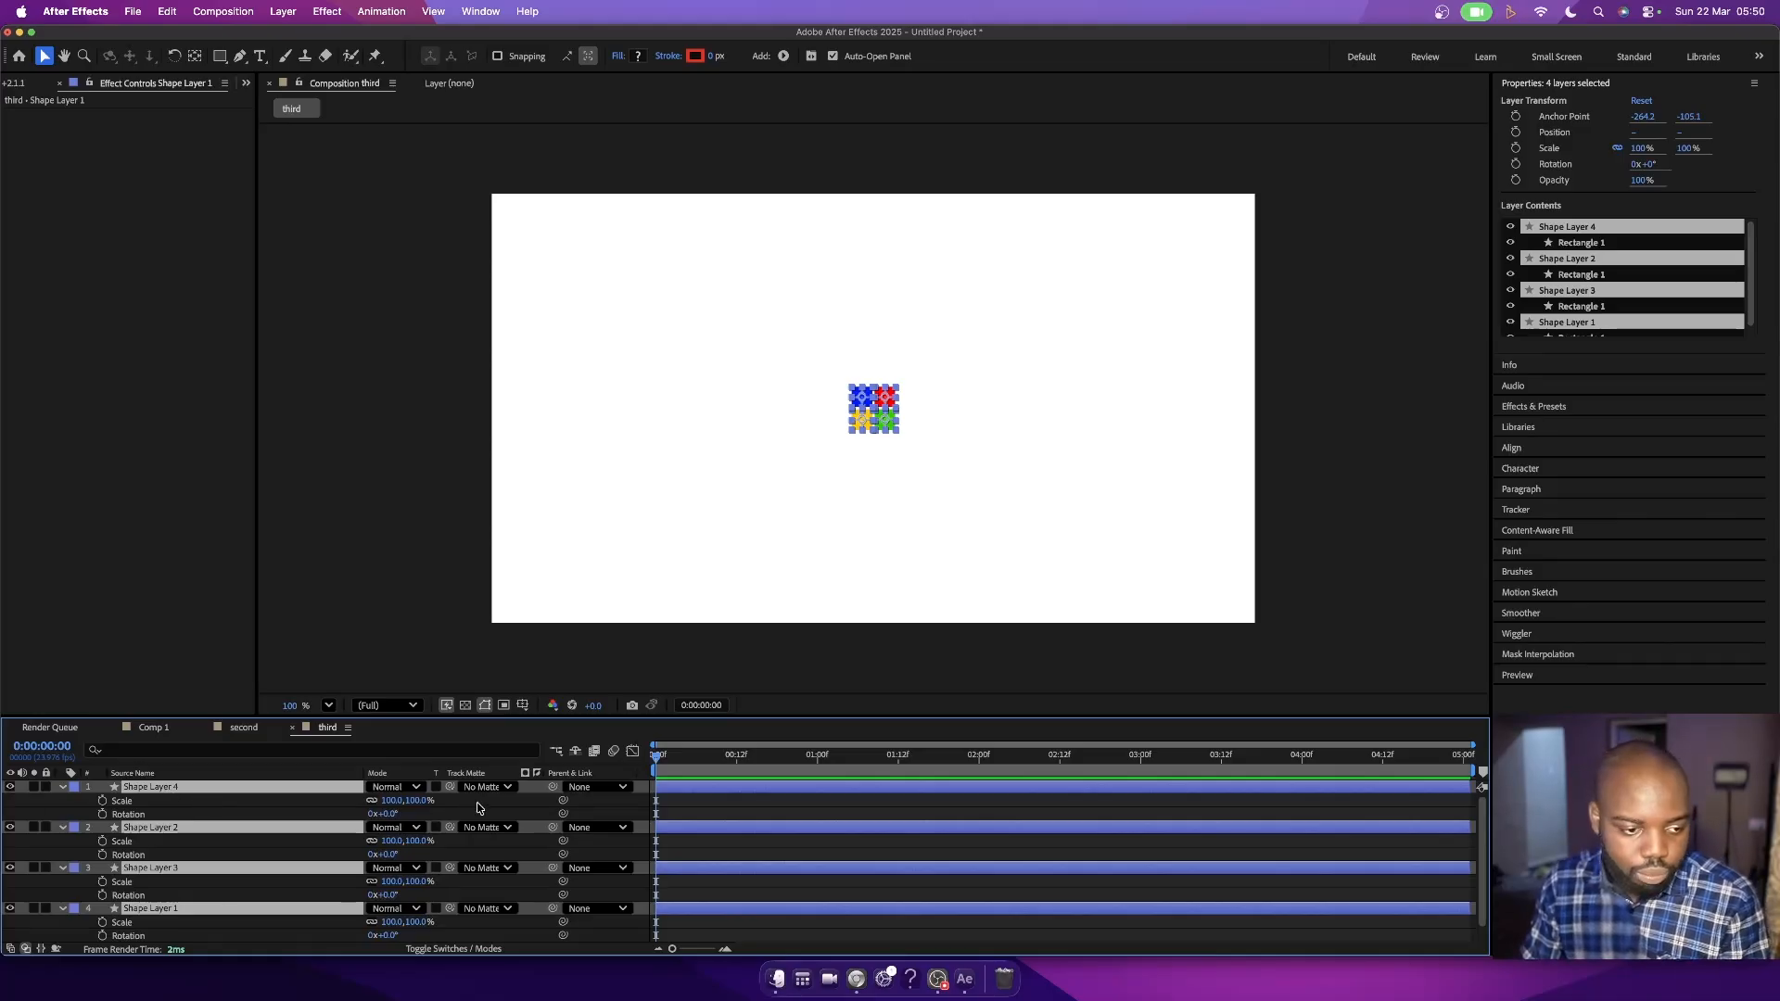
pyautogui.click(102, 801)
pyautogui.click(102, 814)
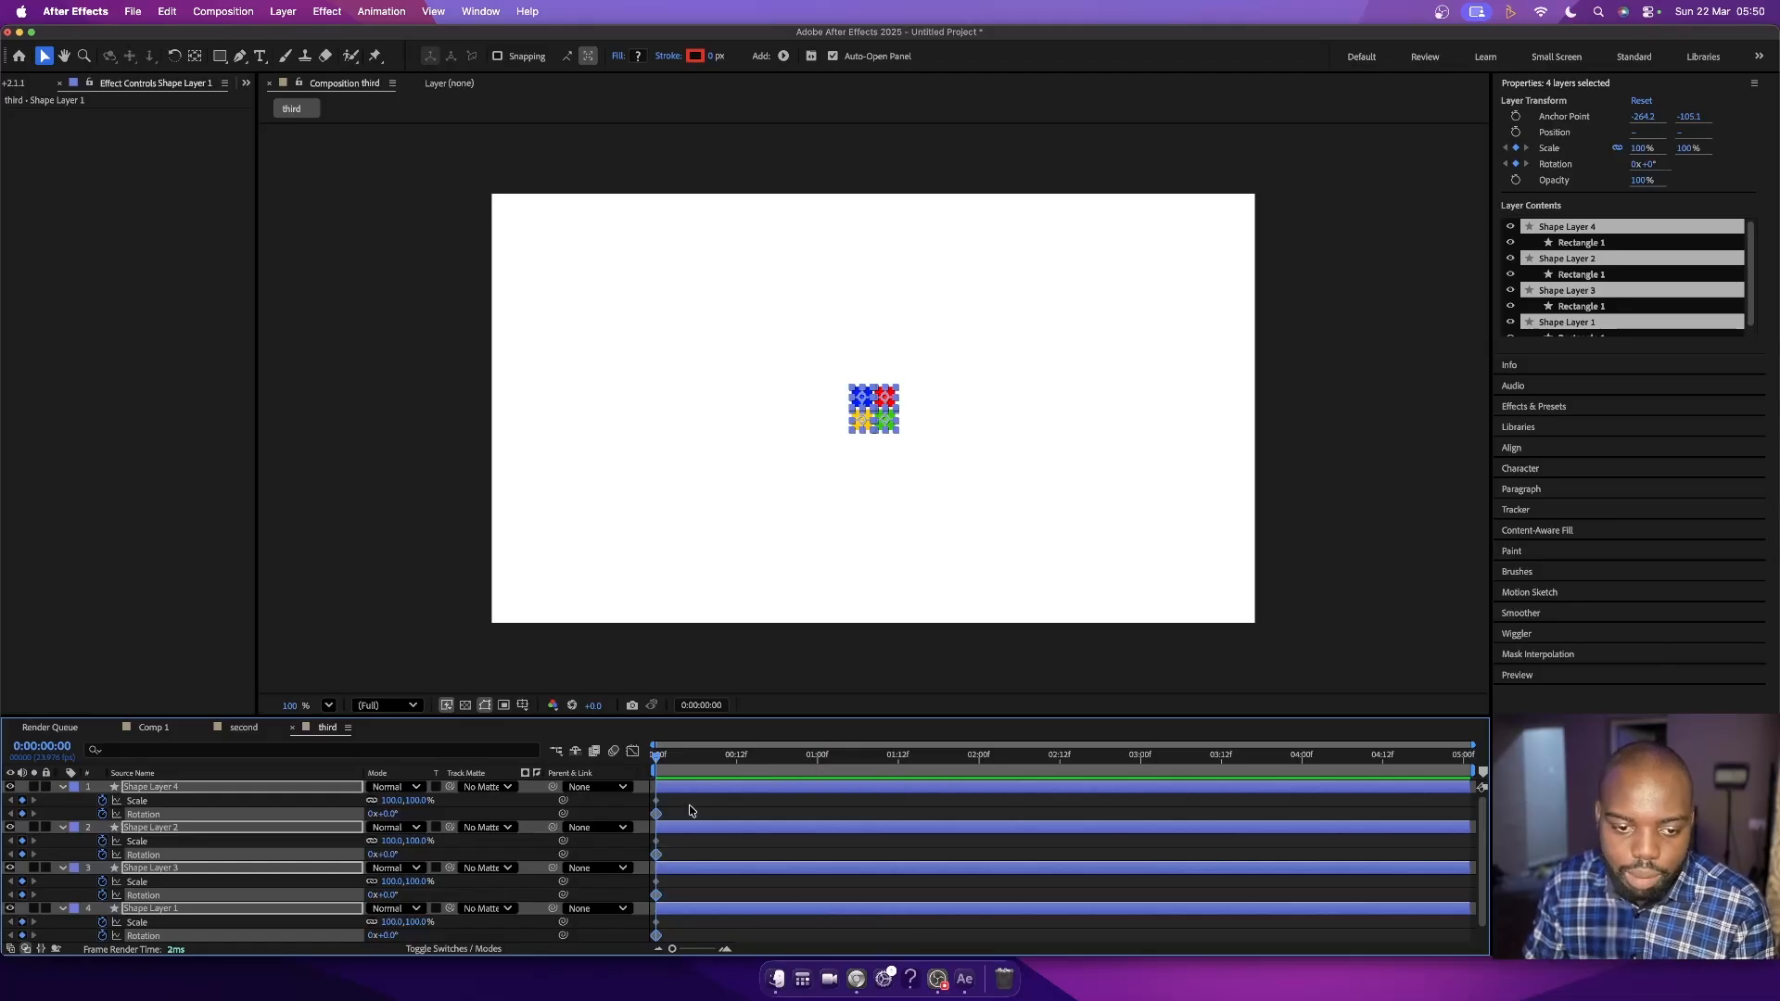
# - Shift all Scale and Rotation keyframes of the four squares to the 1-second mark and bring the playhead there
pyautogui.moveTo(688, 803); pyautogui.dragTo(647, 941)
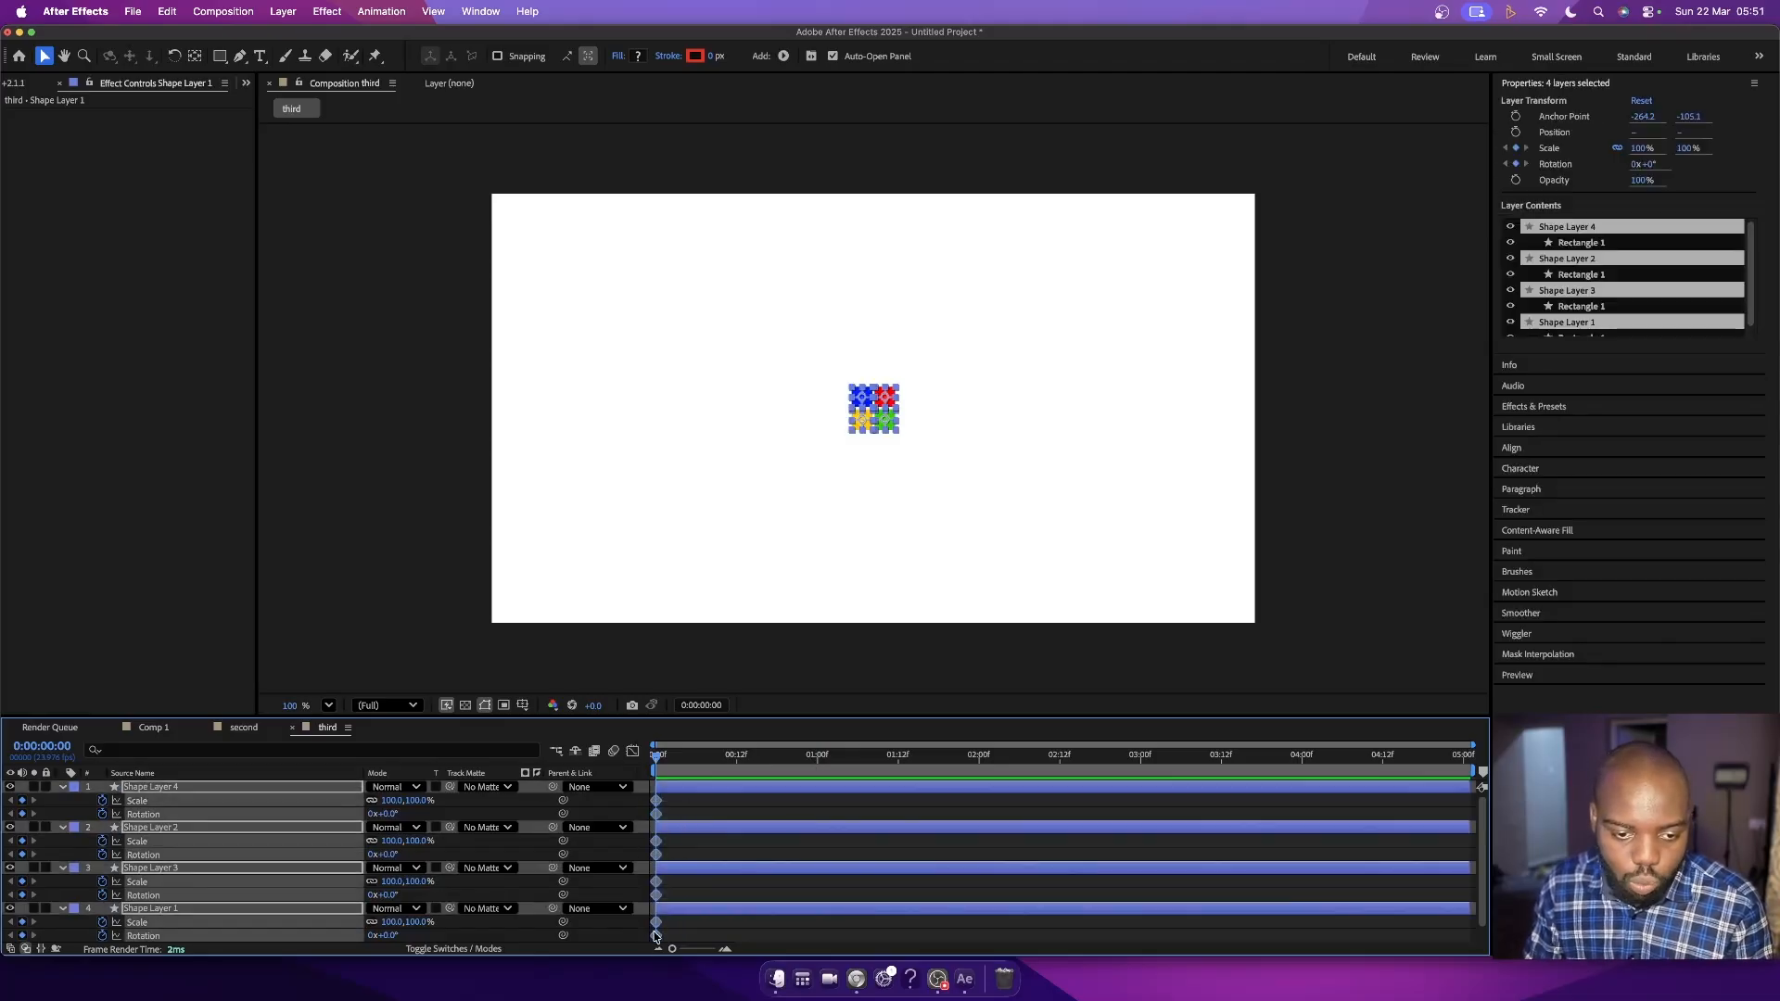
pyautogui.moveTo(705, 805); pyautogui.dragTo(651, 941)
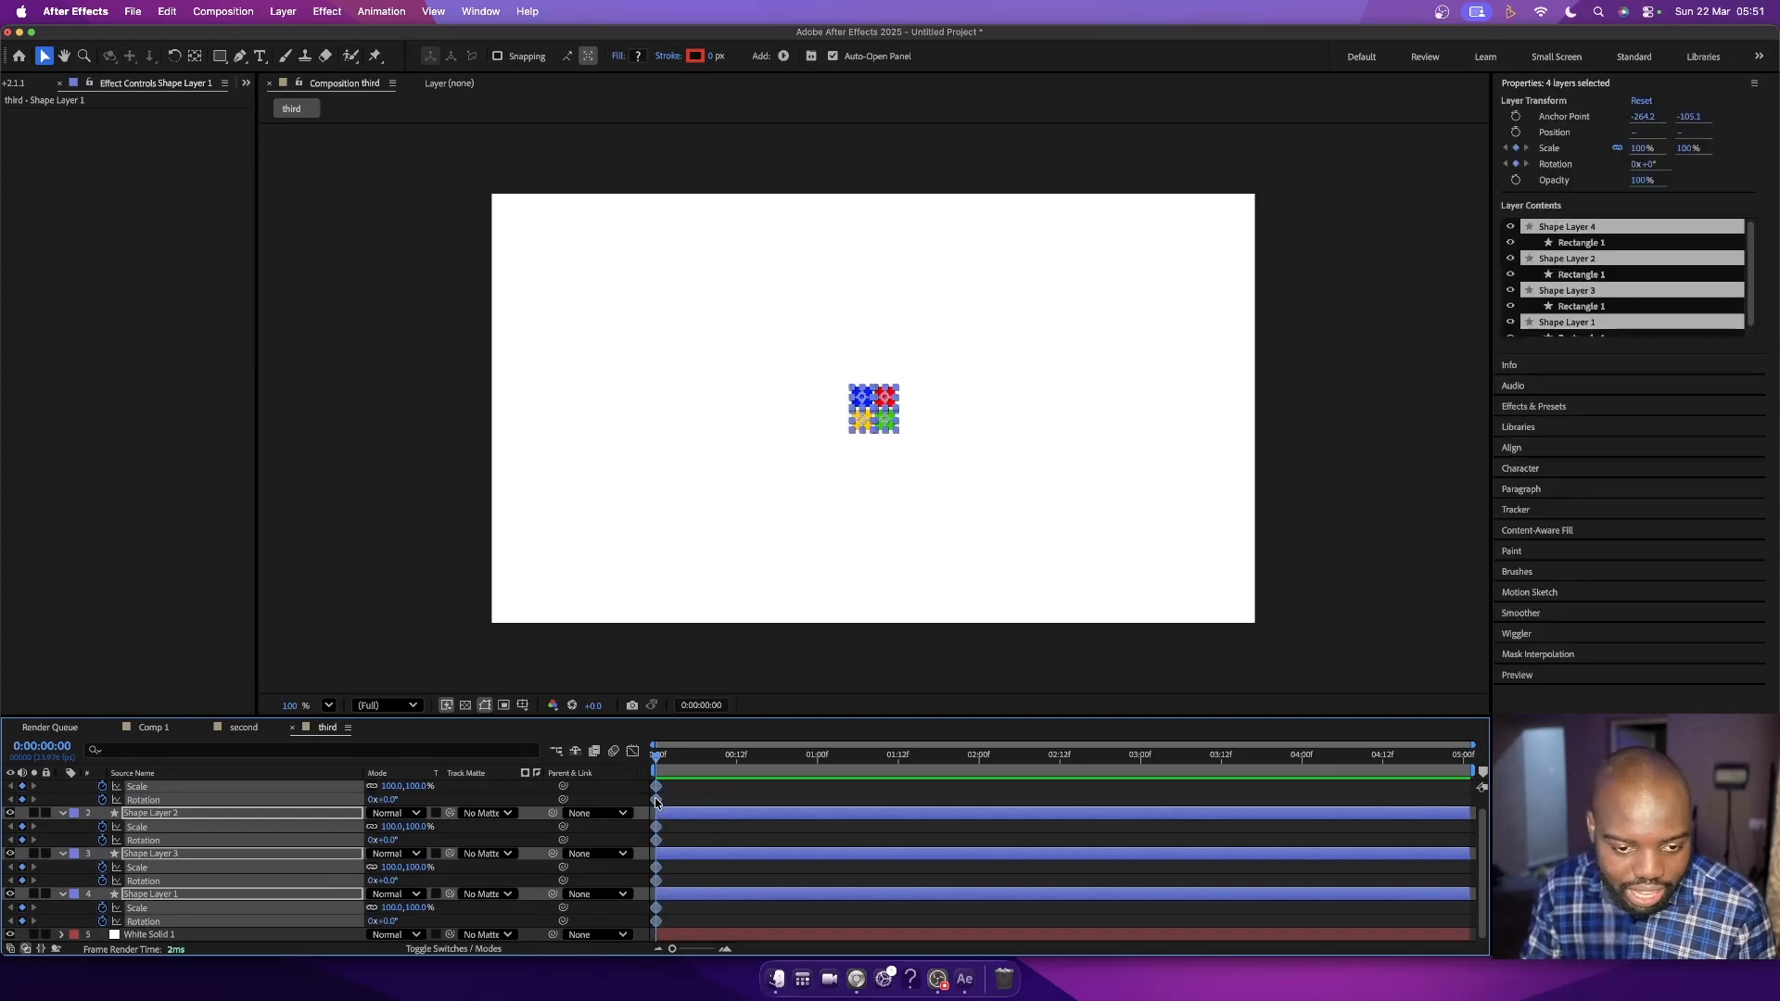
pyautogui.moveTo(657, 802); pyautogui.dragTo(818, 800)
pyautogui.click(820, 760)
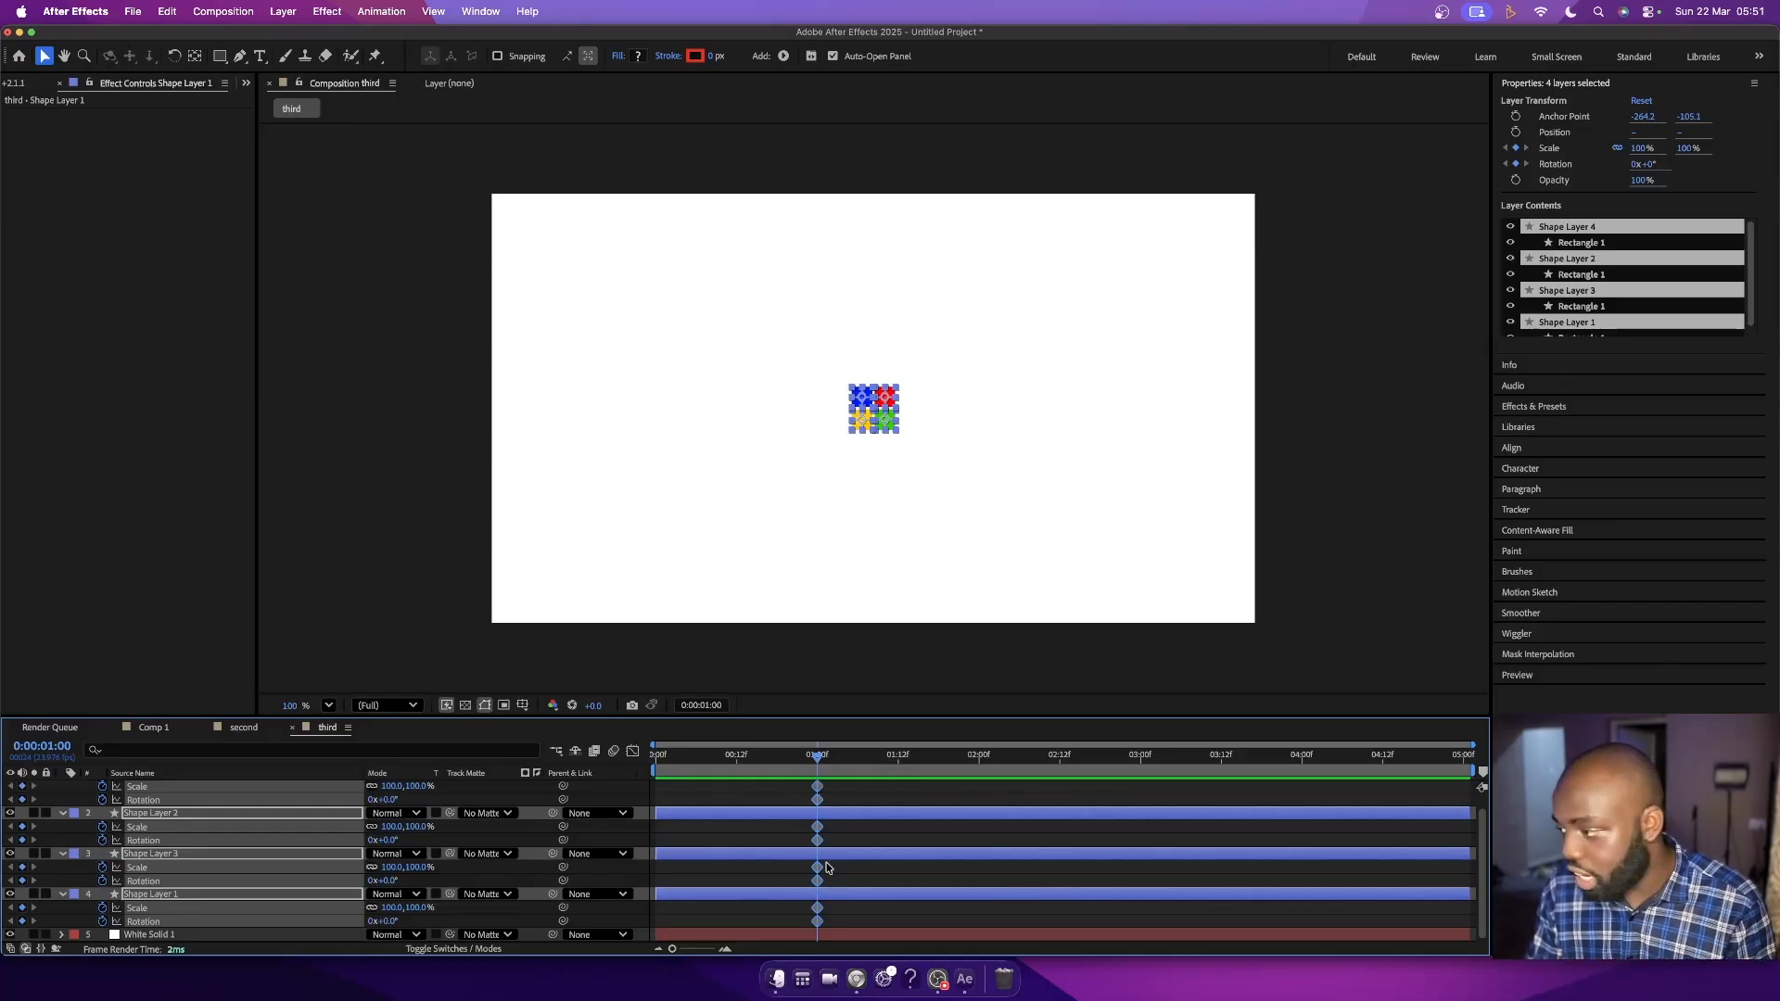
# - Set the blue square's Scale to 30% at 0:00
pyautogui.moveTo(689, 757); pyautogui.dragTo(605, 769)
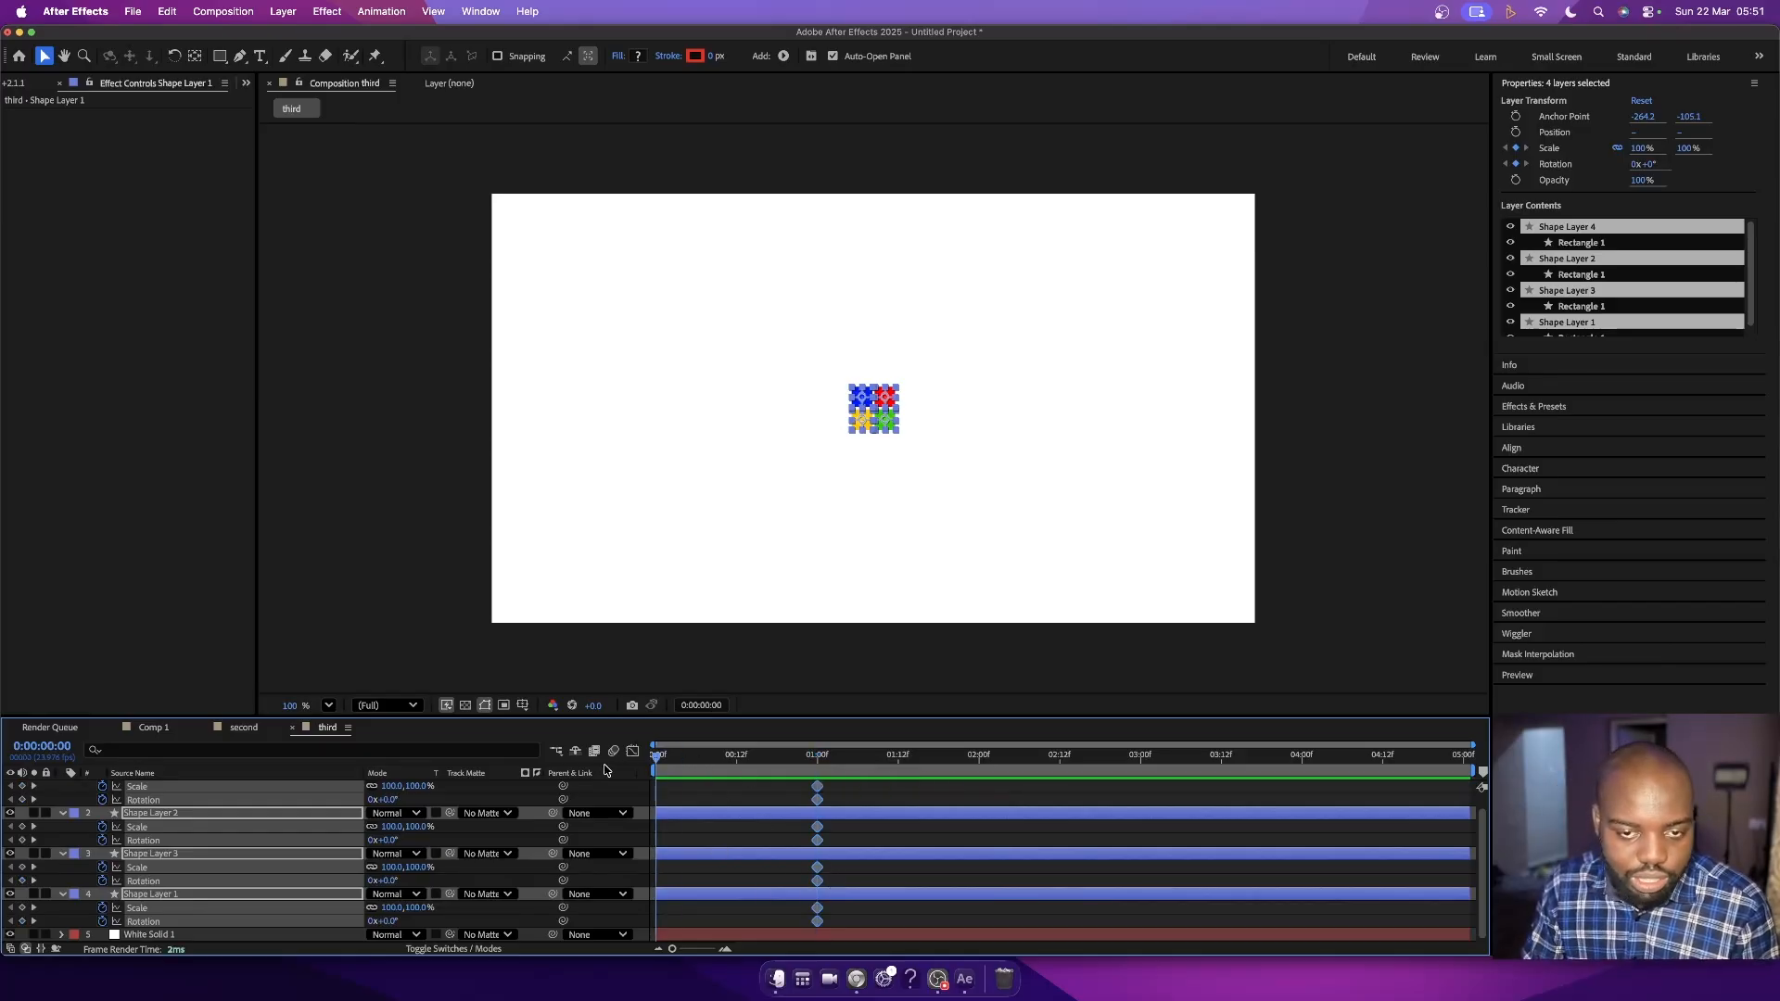
pyautogui.click(688, 799)
pyautogui.scroll(1, 699, 817)
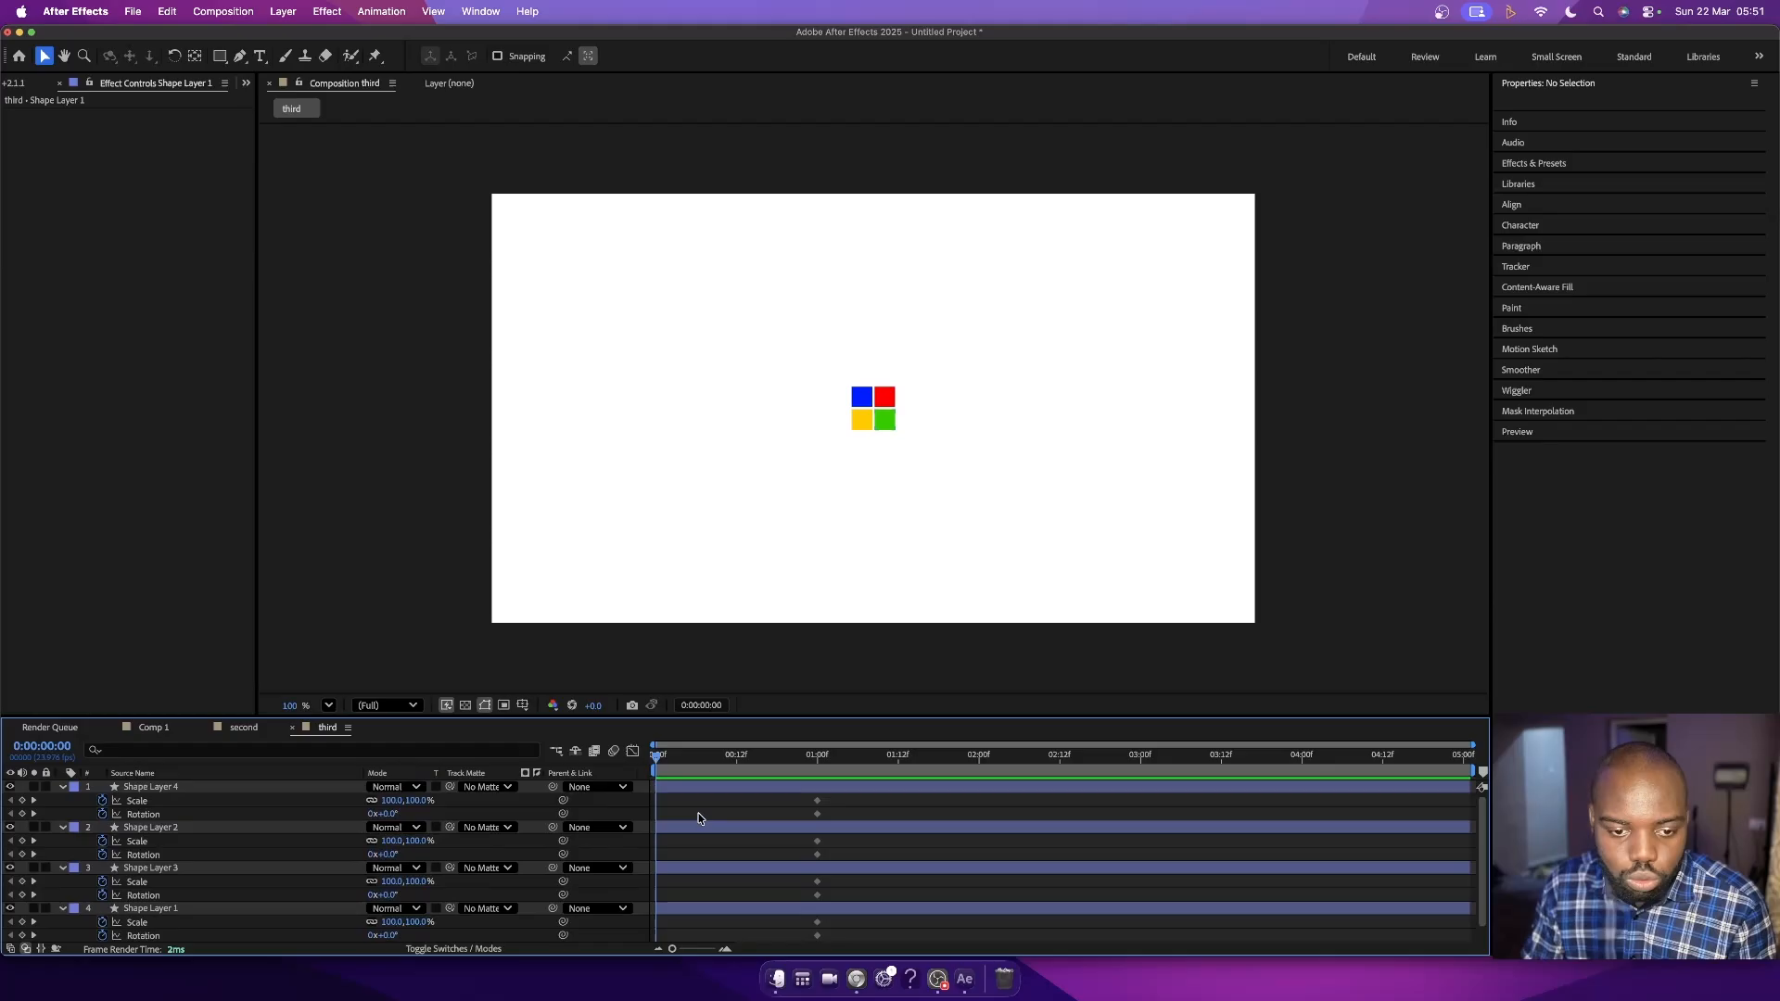
pyautogui.click(668, 790)
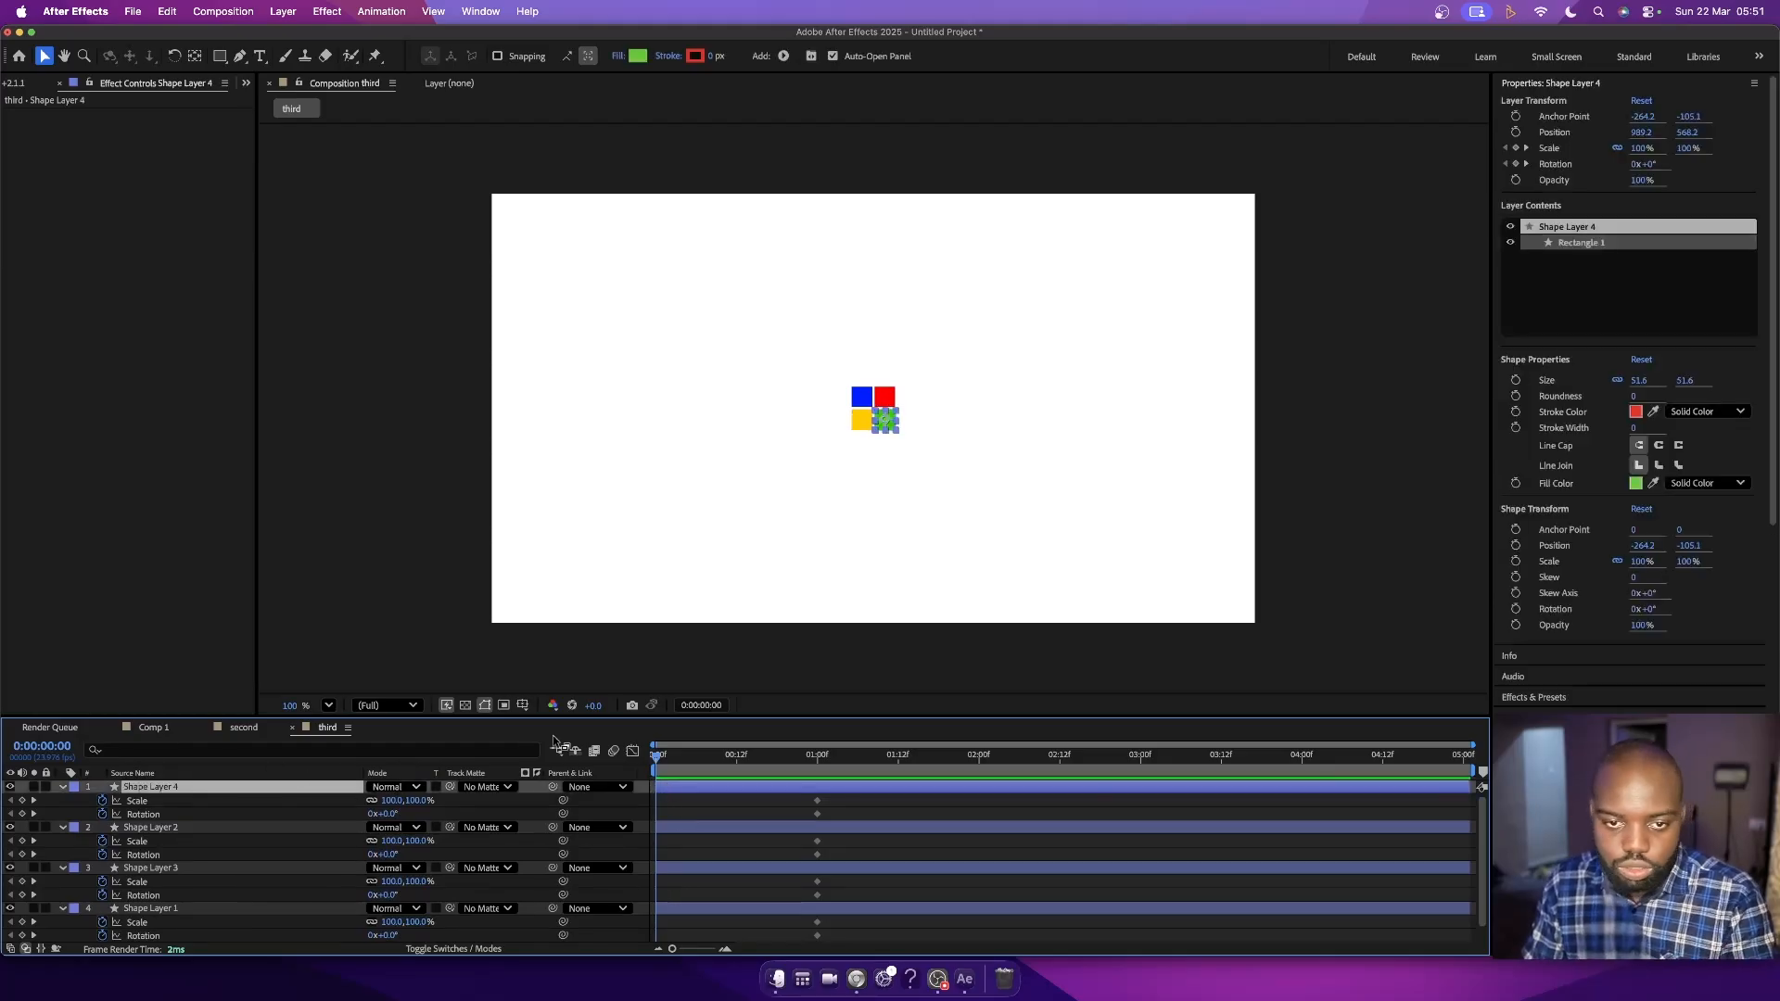
pyautogui.click(166, 909)
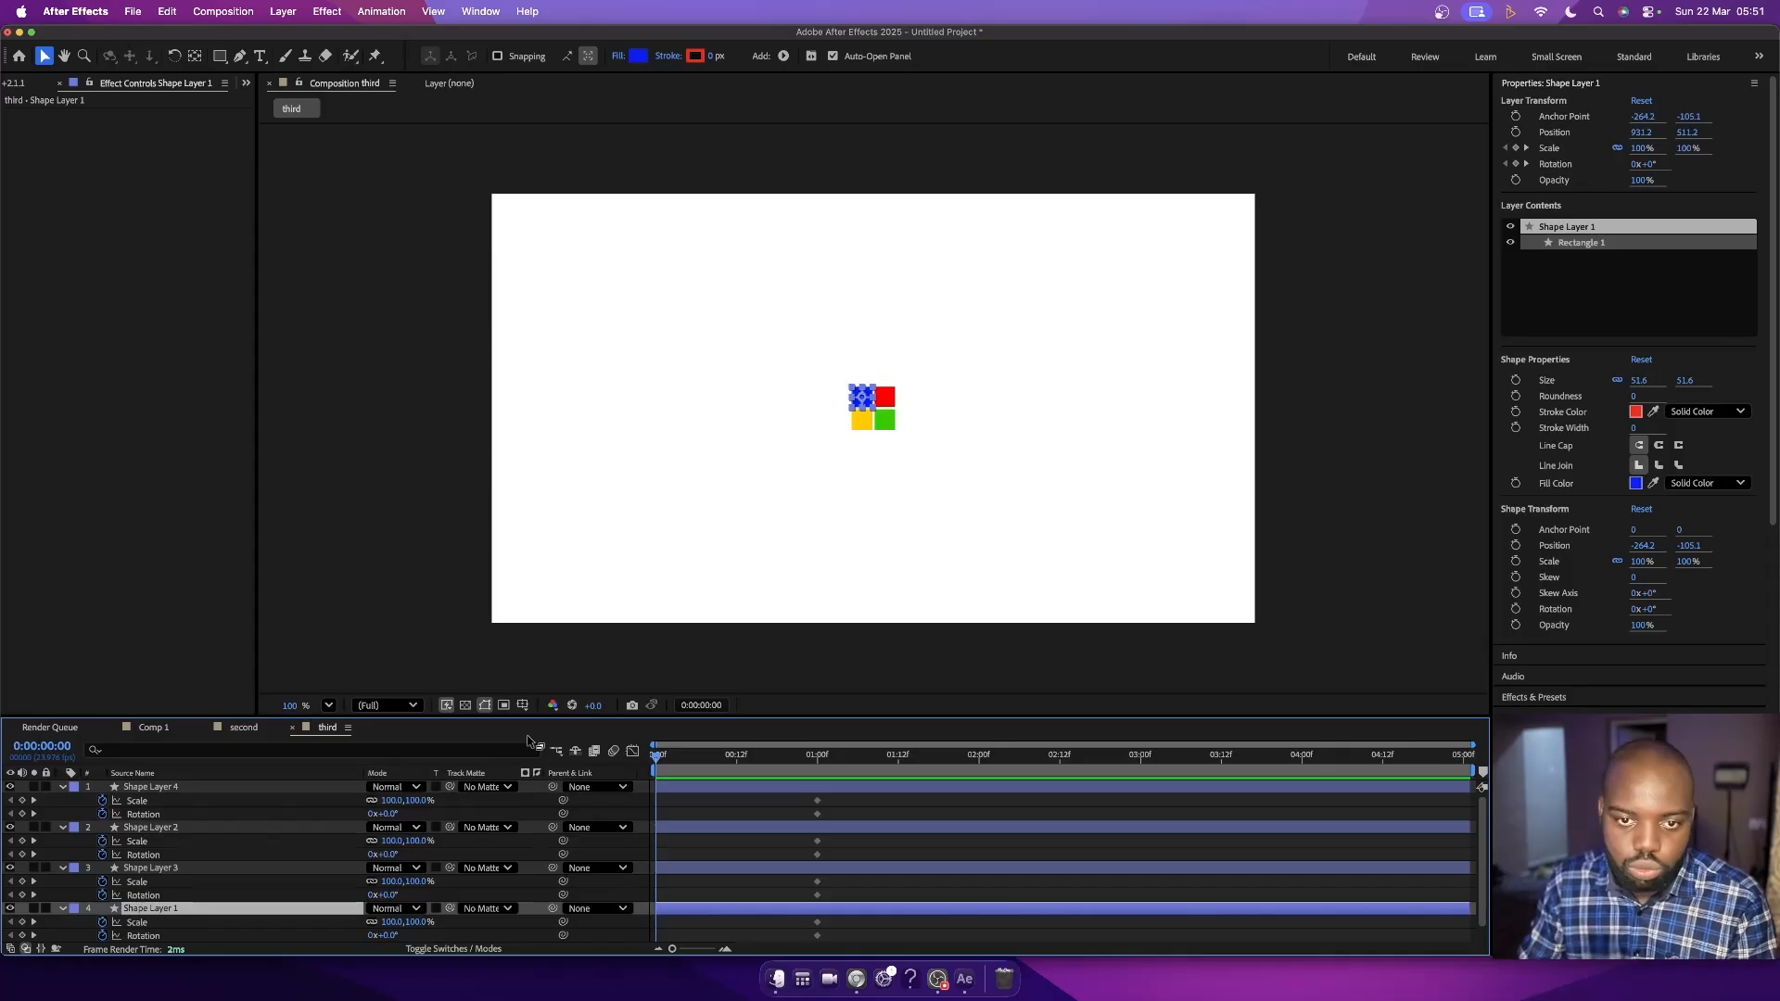
pyautogui.press('.')
pyautogui.press('.')
pyautogui.press('.')
pyautogui.press('.')
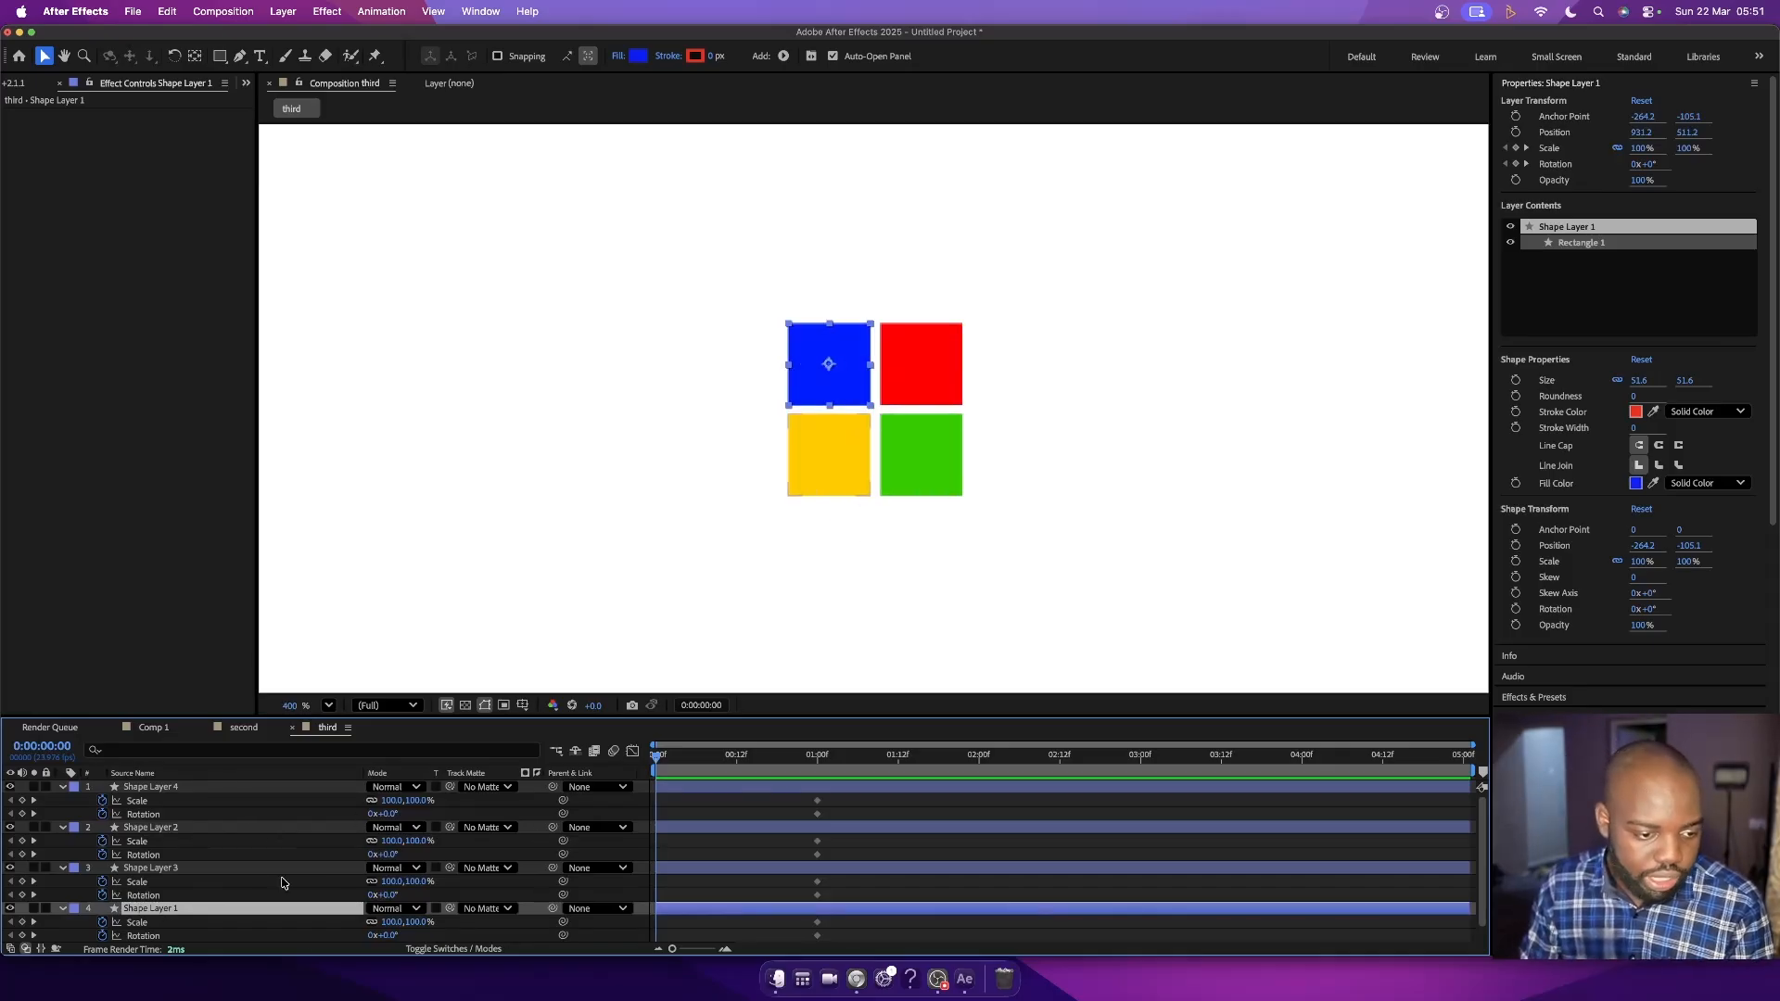
pyautogui.click(389, 923)
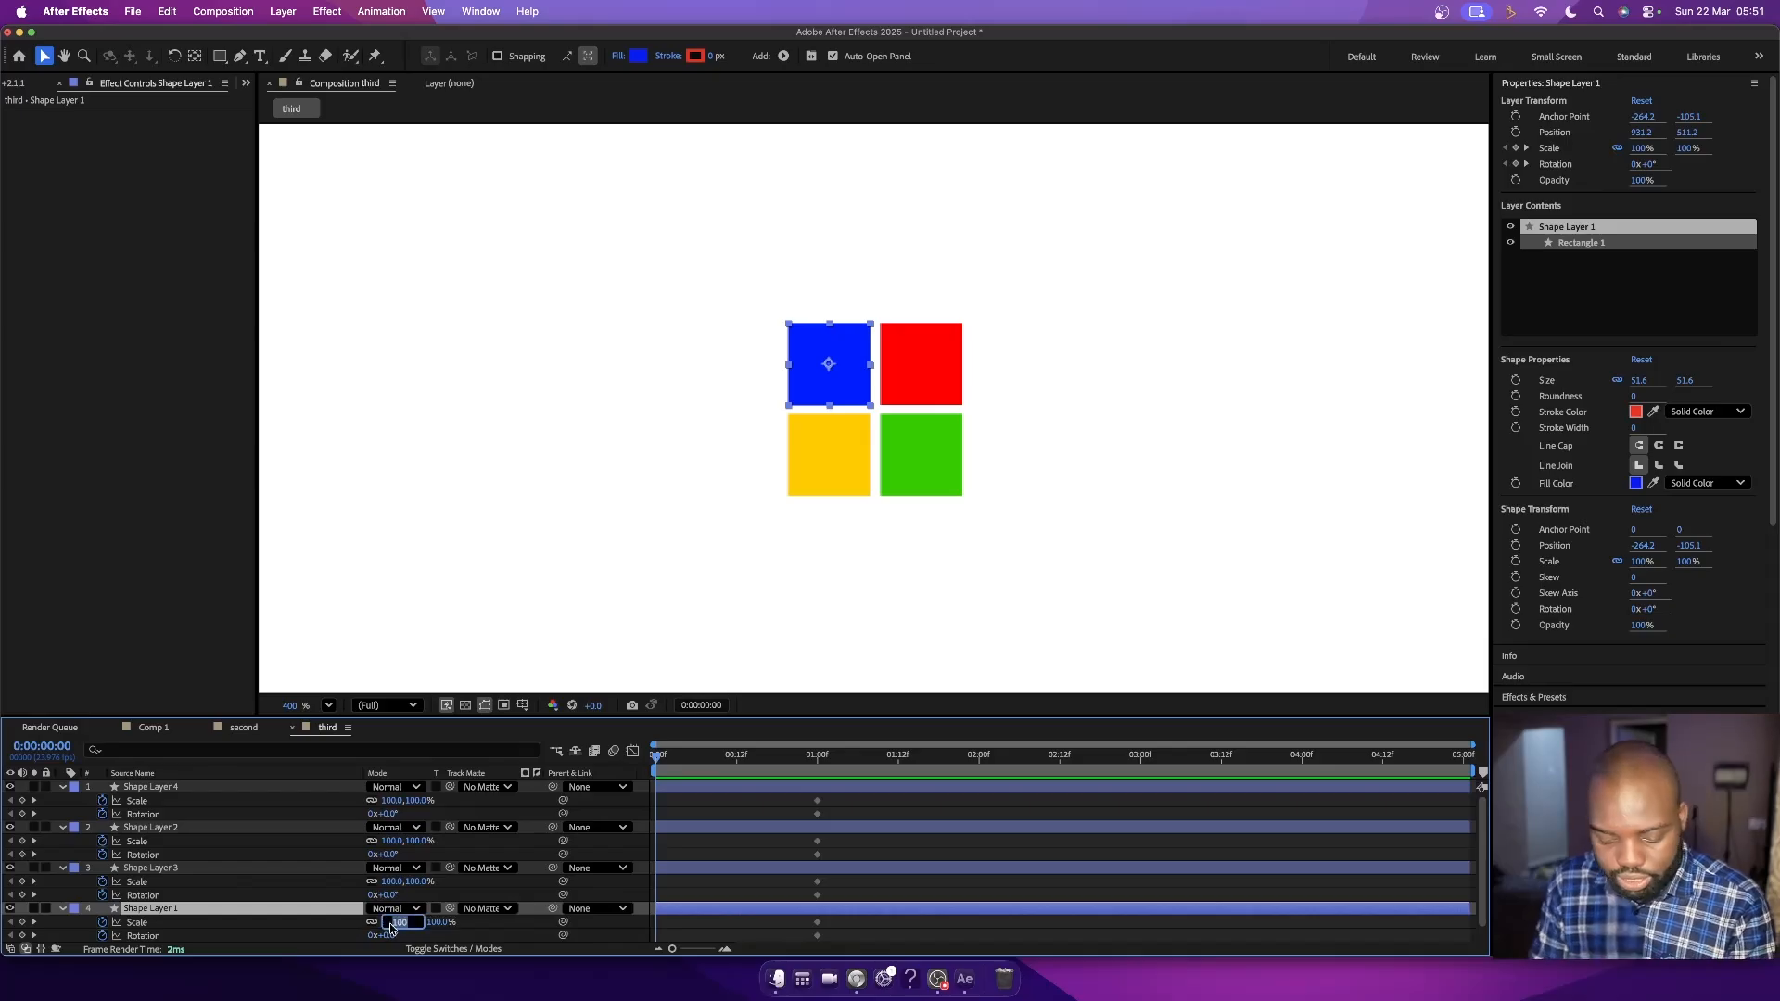
pyautogui.write('30')
pyautogui.press('Return')
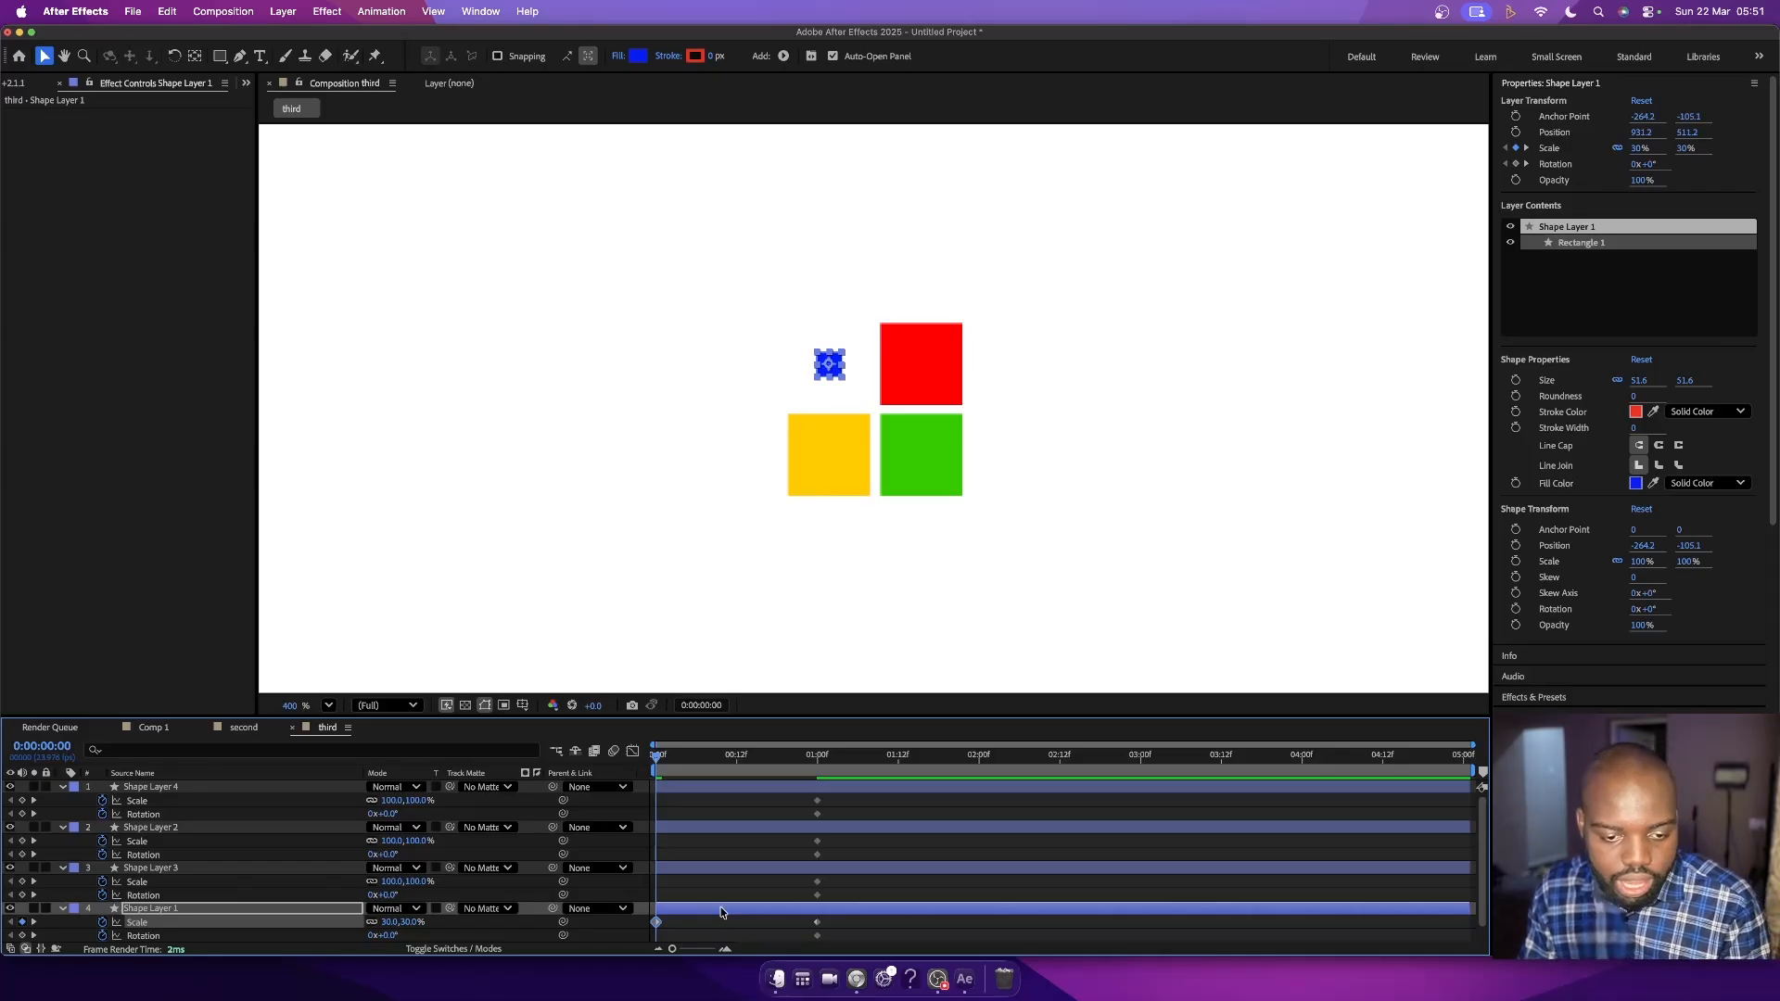
pyautogui.scroll(-1, 718, 913)
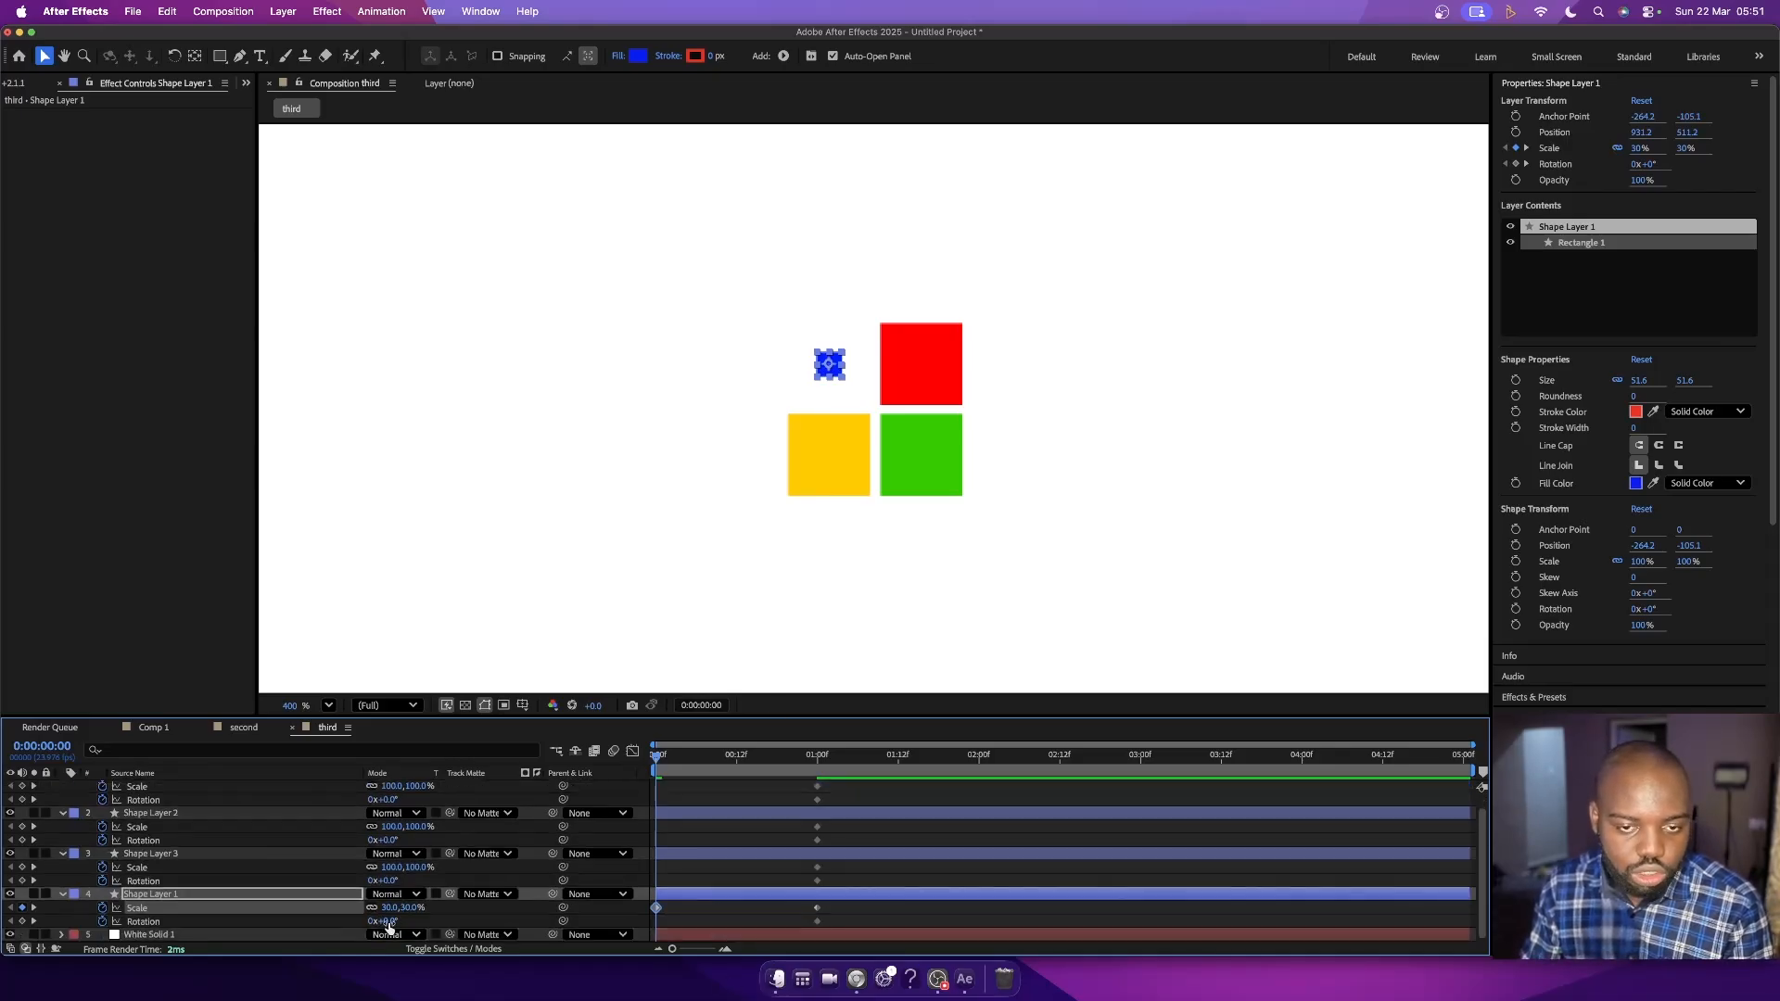
pyautogui.moveTo(386, 920); pyautogui.dragTo(295, 927)
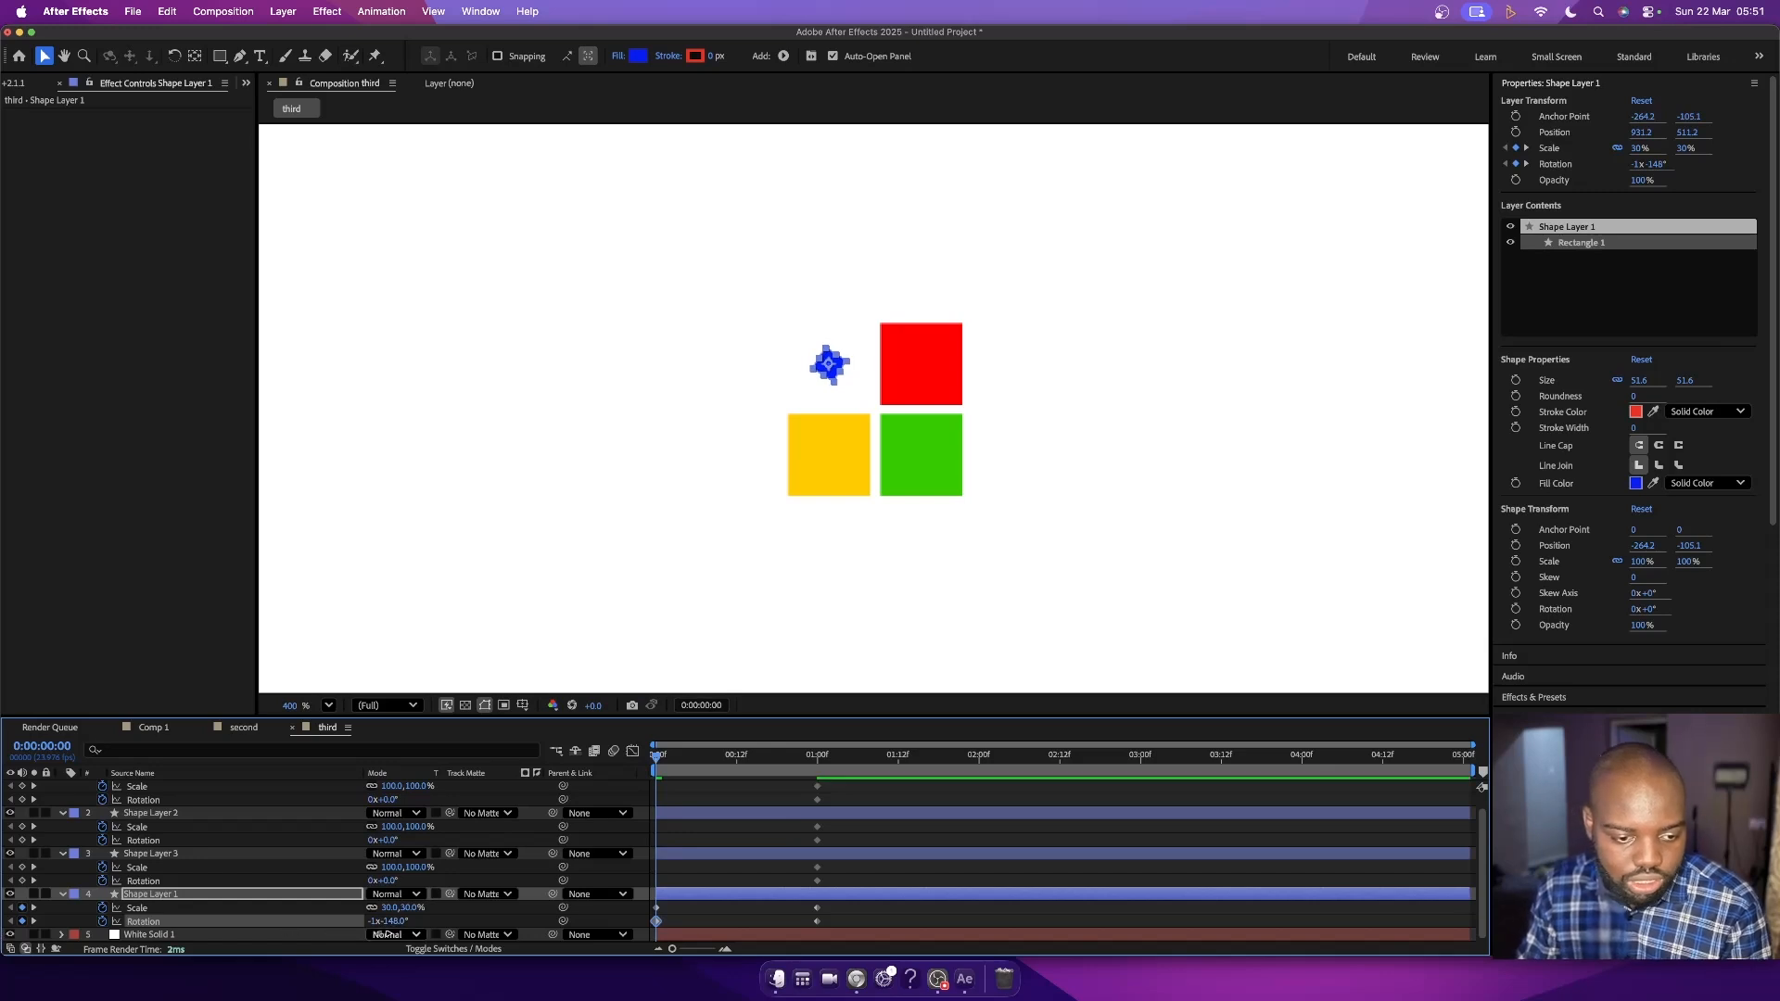
pyautogui.press('super+z')
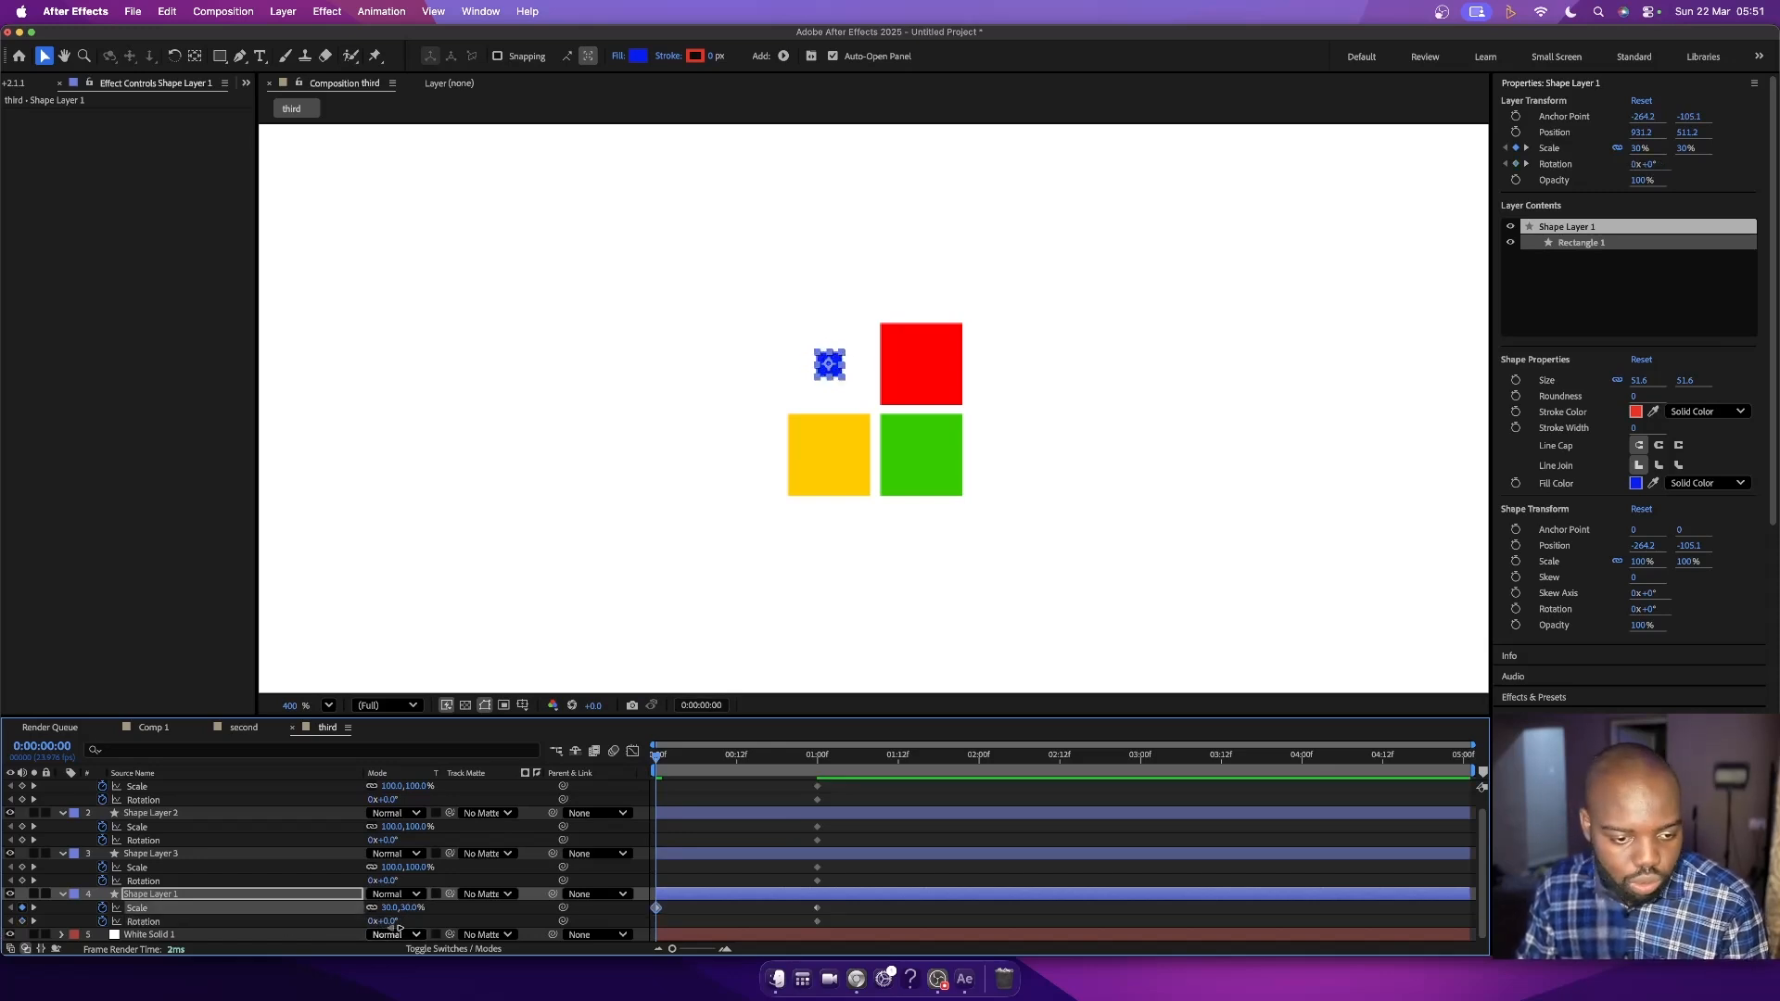
pyautogui.click(372, 924)
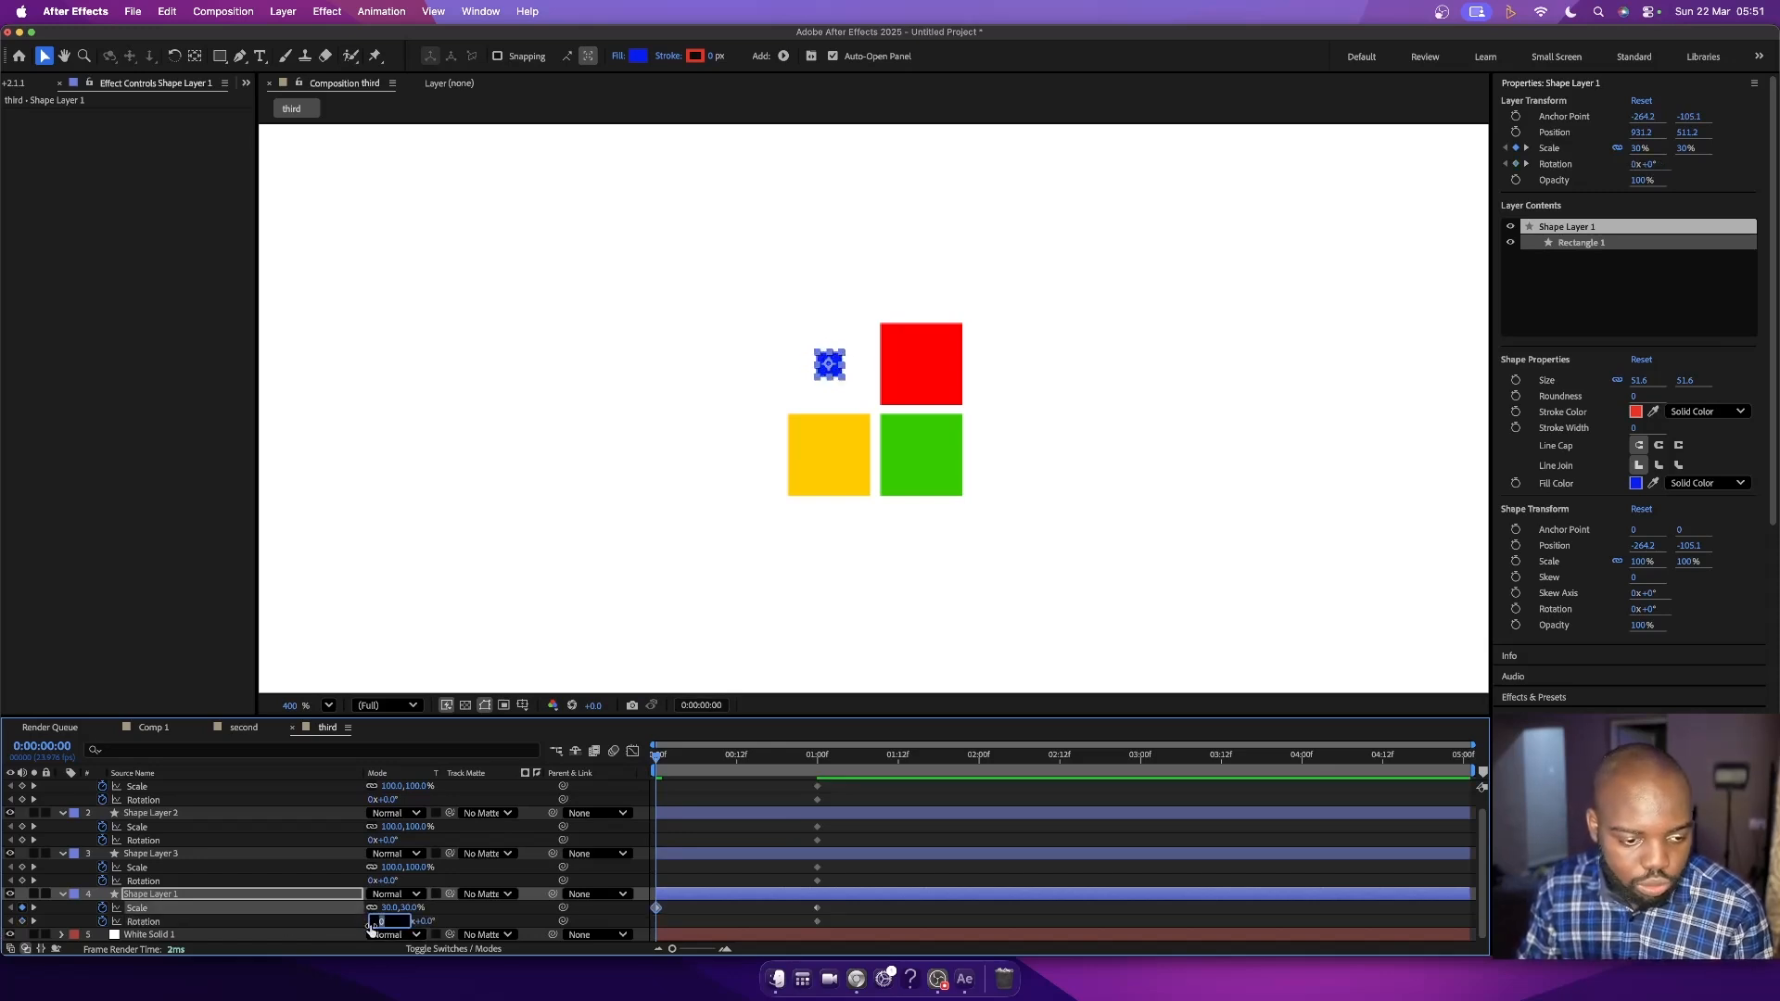
pyautogui.click(452, 925)
pyautogui.moveTo(390, 924); pyautogui.dragTo(90, 933)
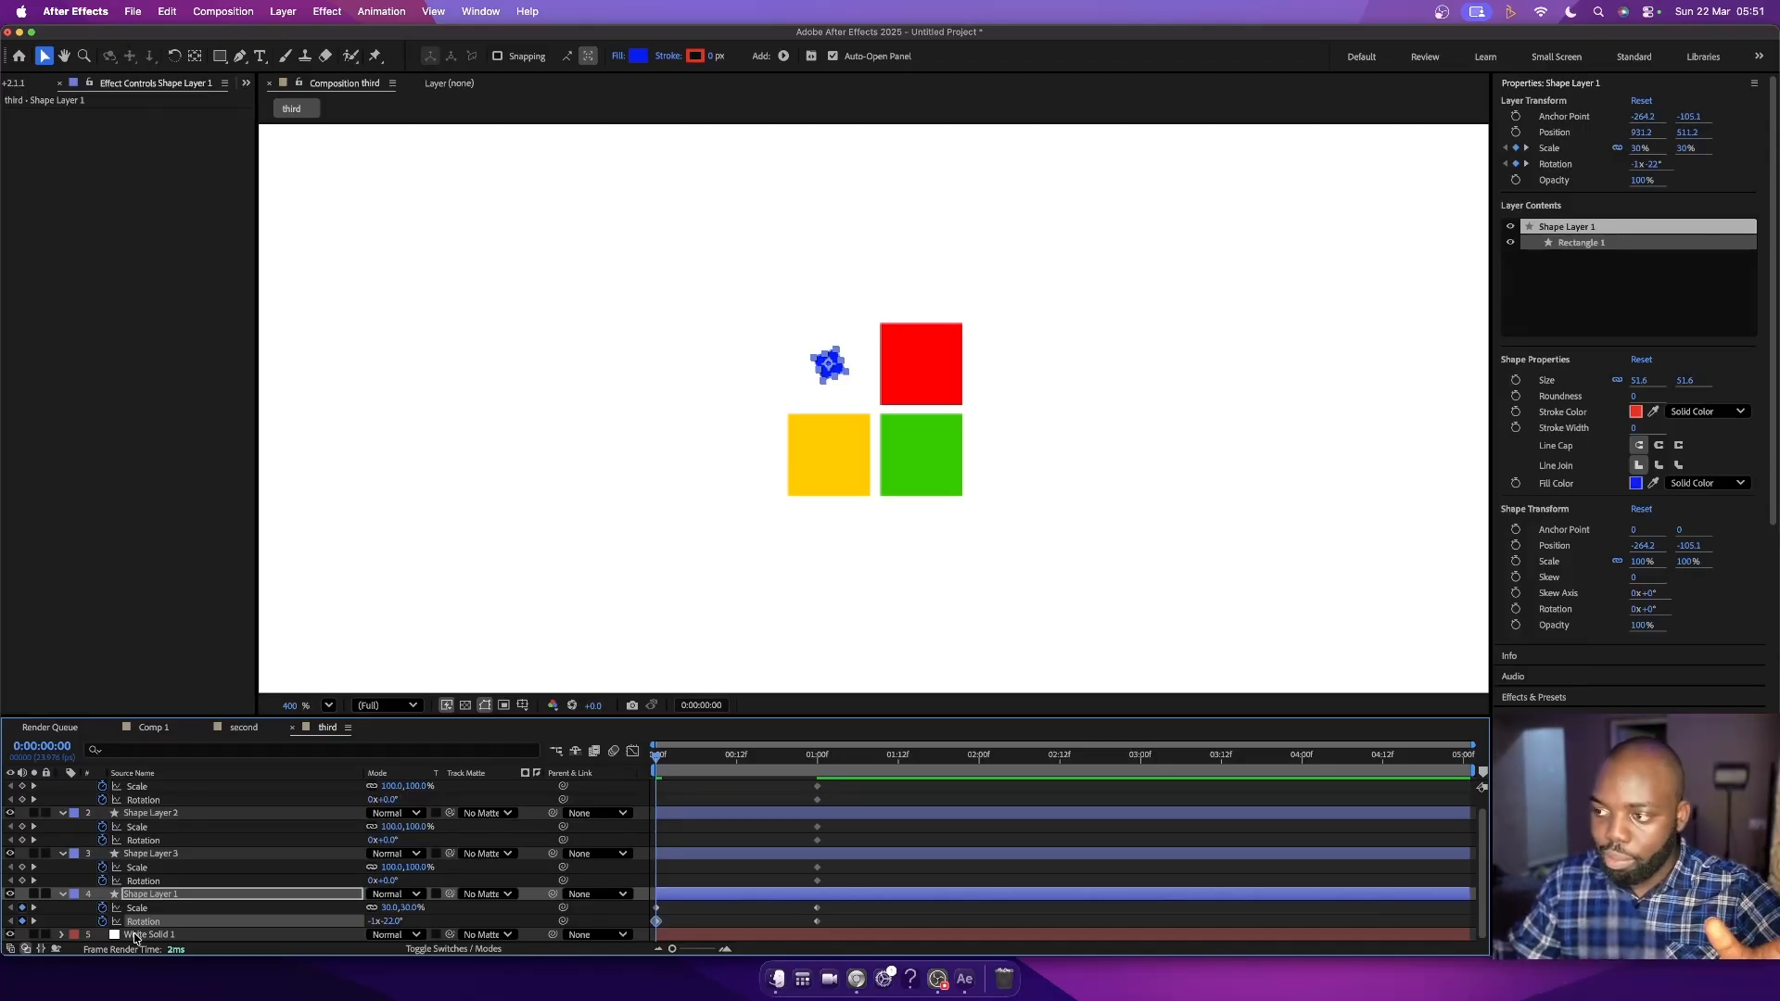
pyautogui.click(398, 921)
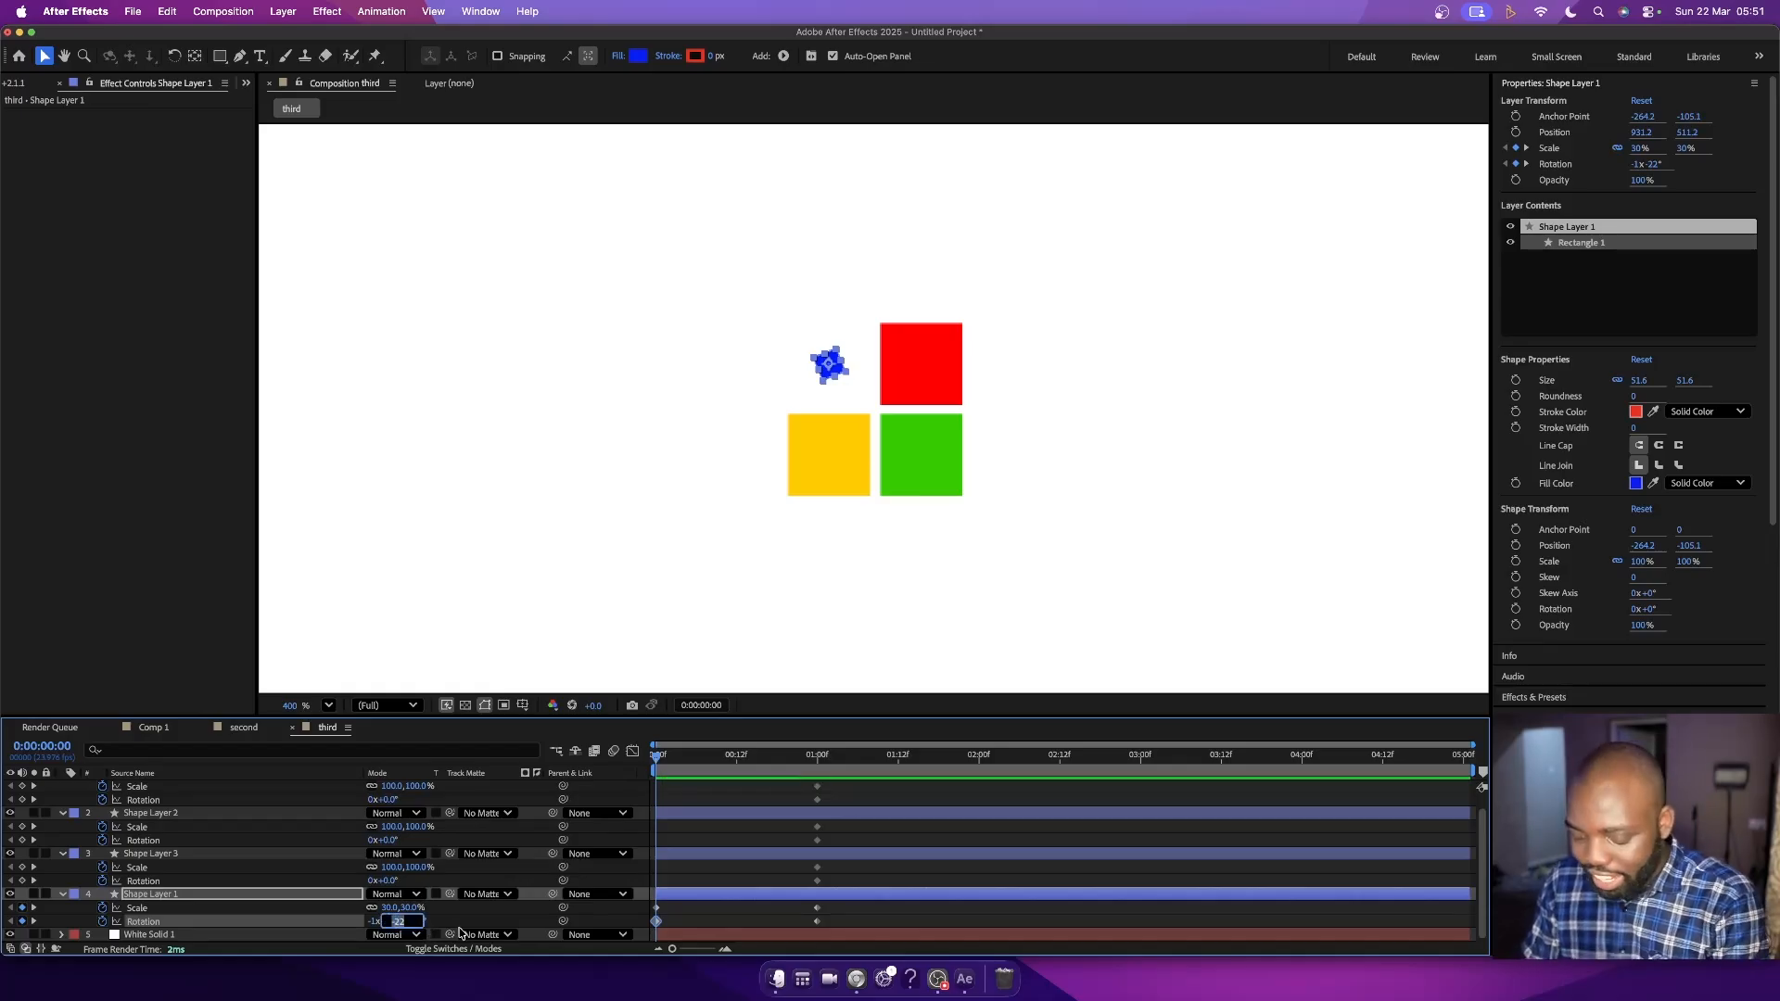
pyautogui.write('0')
pyautogui.press('Return')
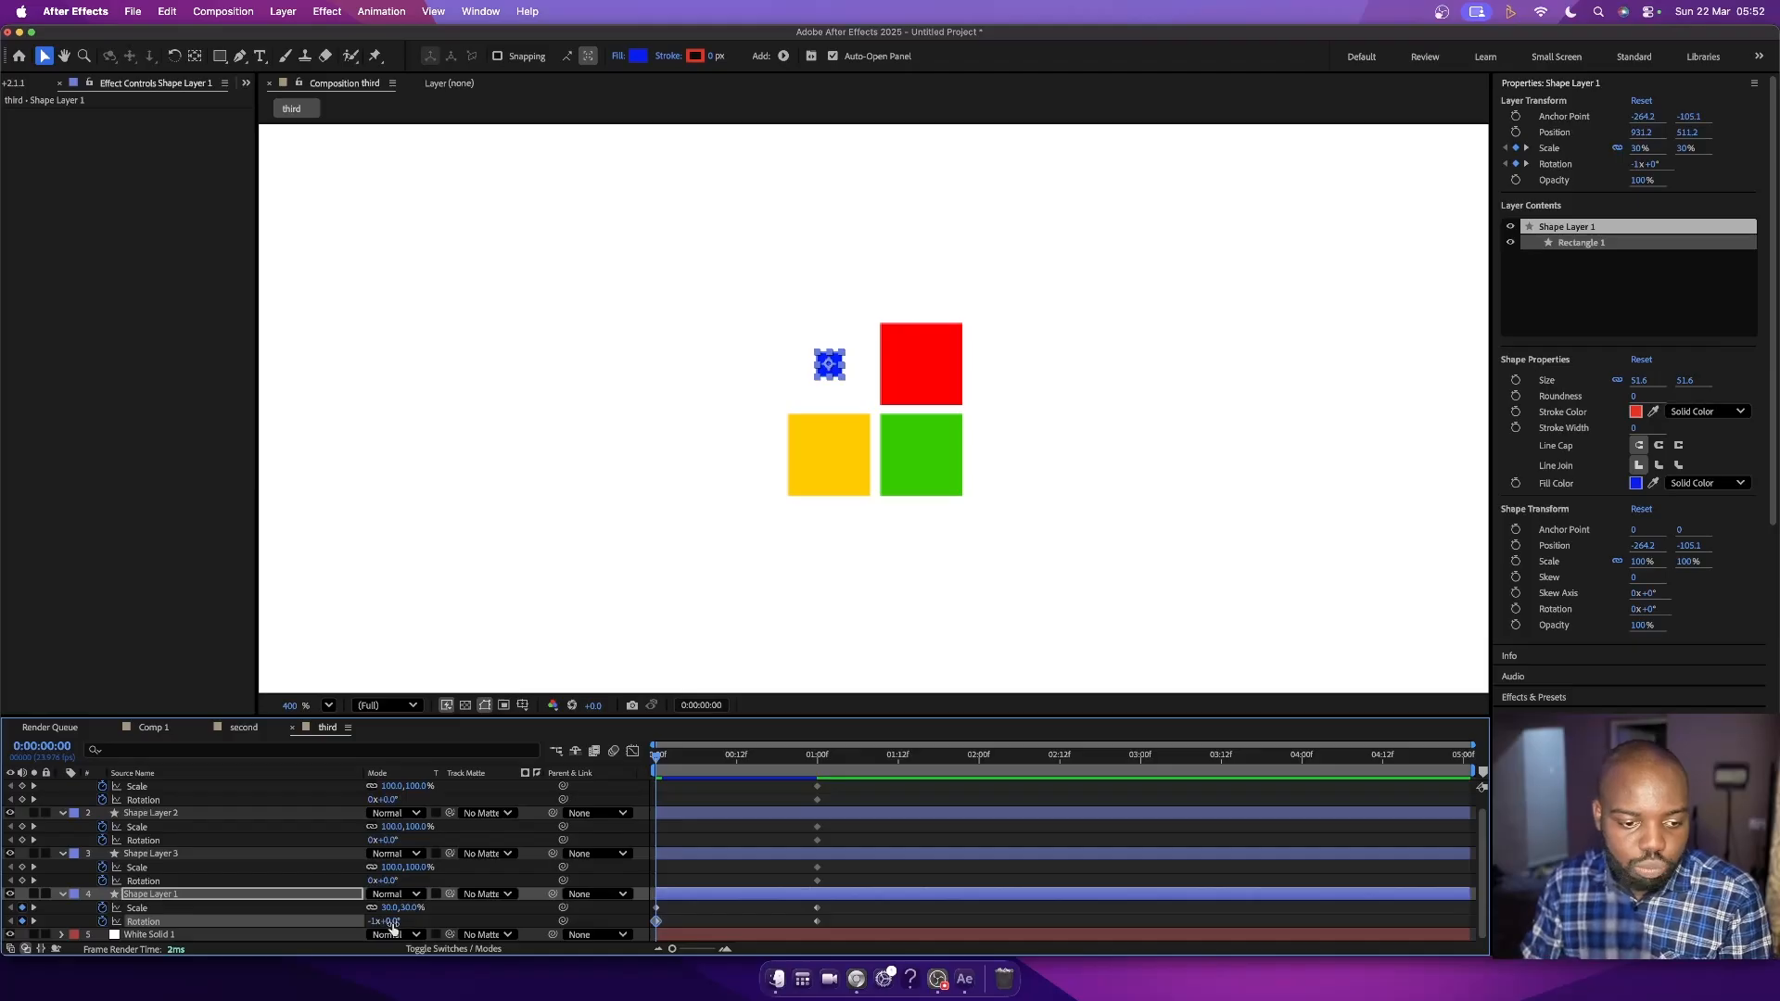
pyautogui.press('F2')
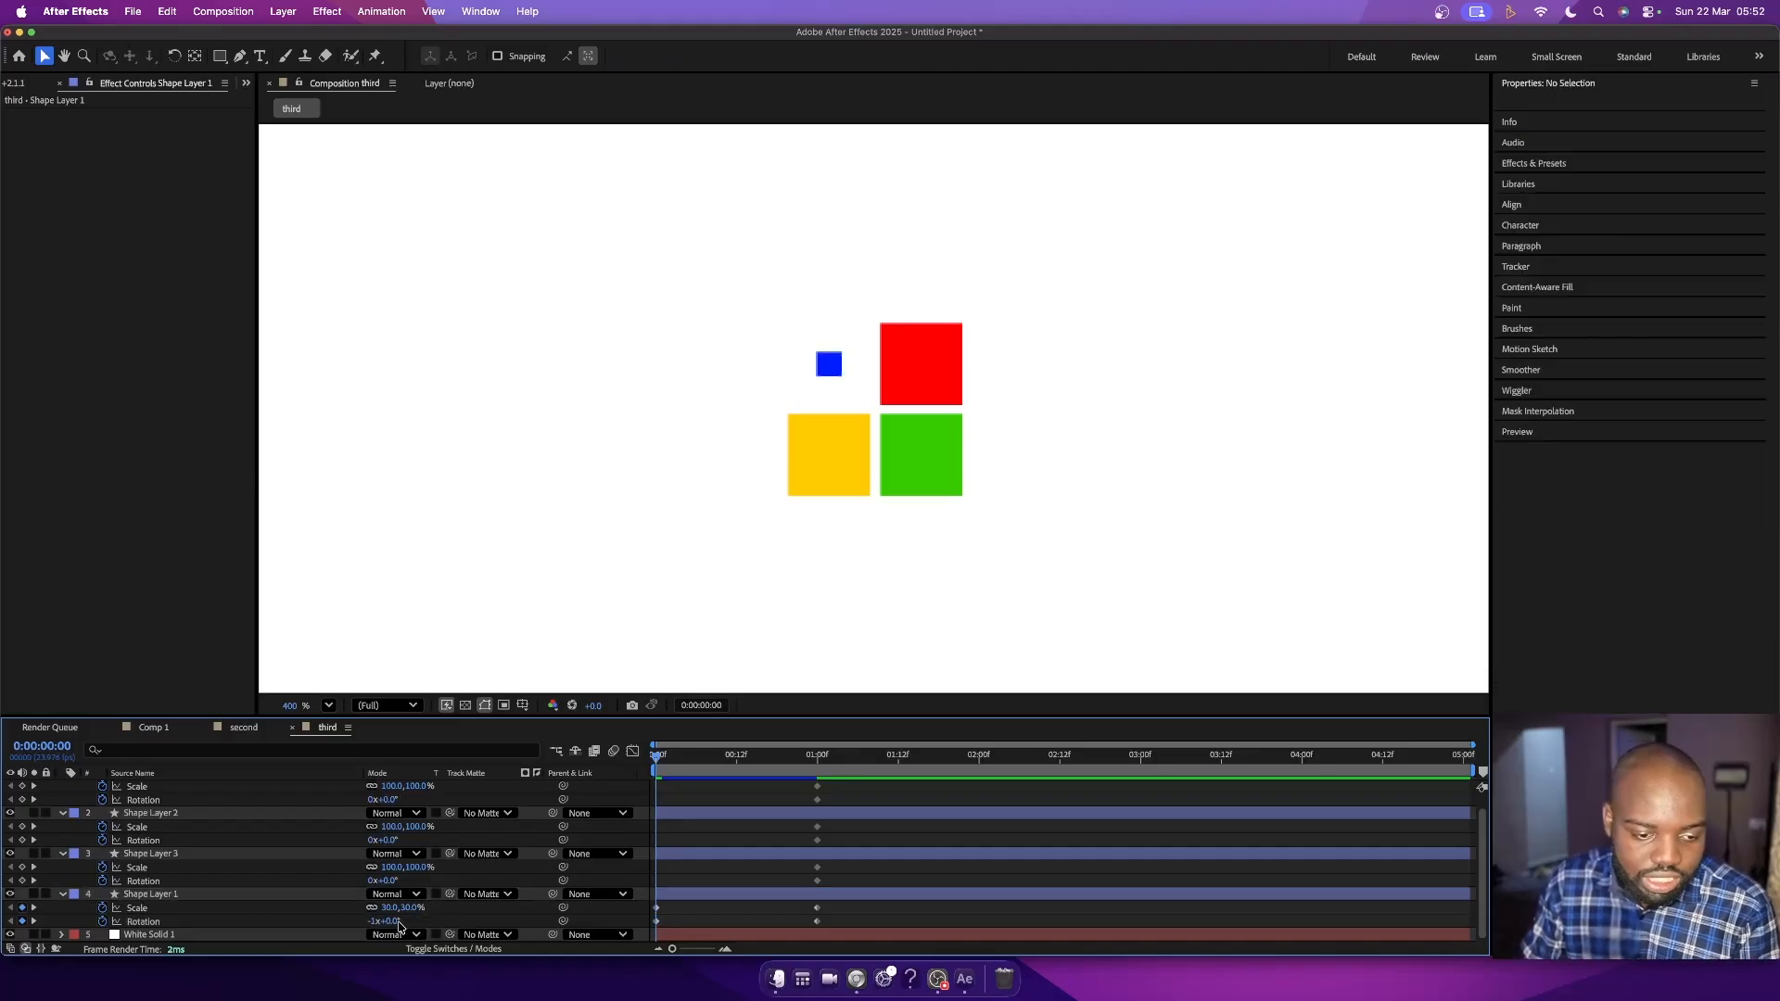
pyautogui.moveTo(398, 927)
pyautogui.mouseDown()
pyautogui.moveTo(283, 927)
pyautogui.moveTo(385, 928)
pyautogui.mouseUp()
pyautogui.press('super+z')
pyautogui.press('super+z')
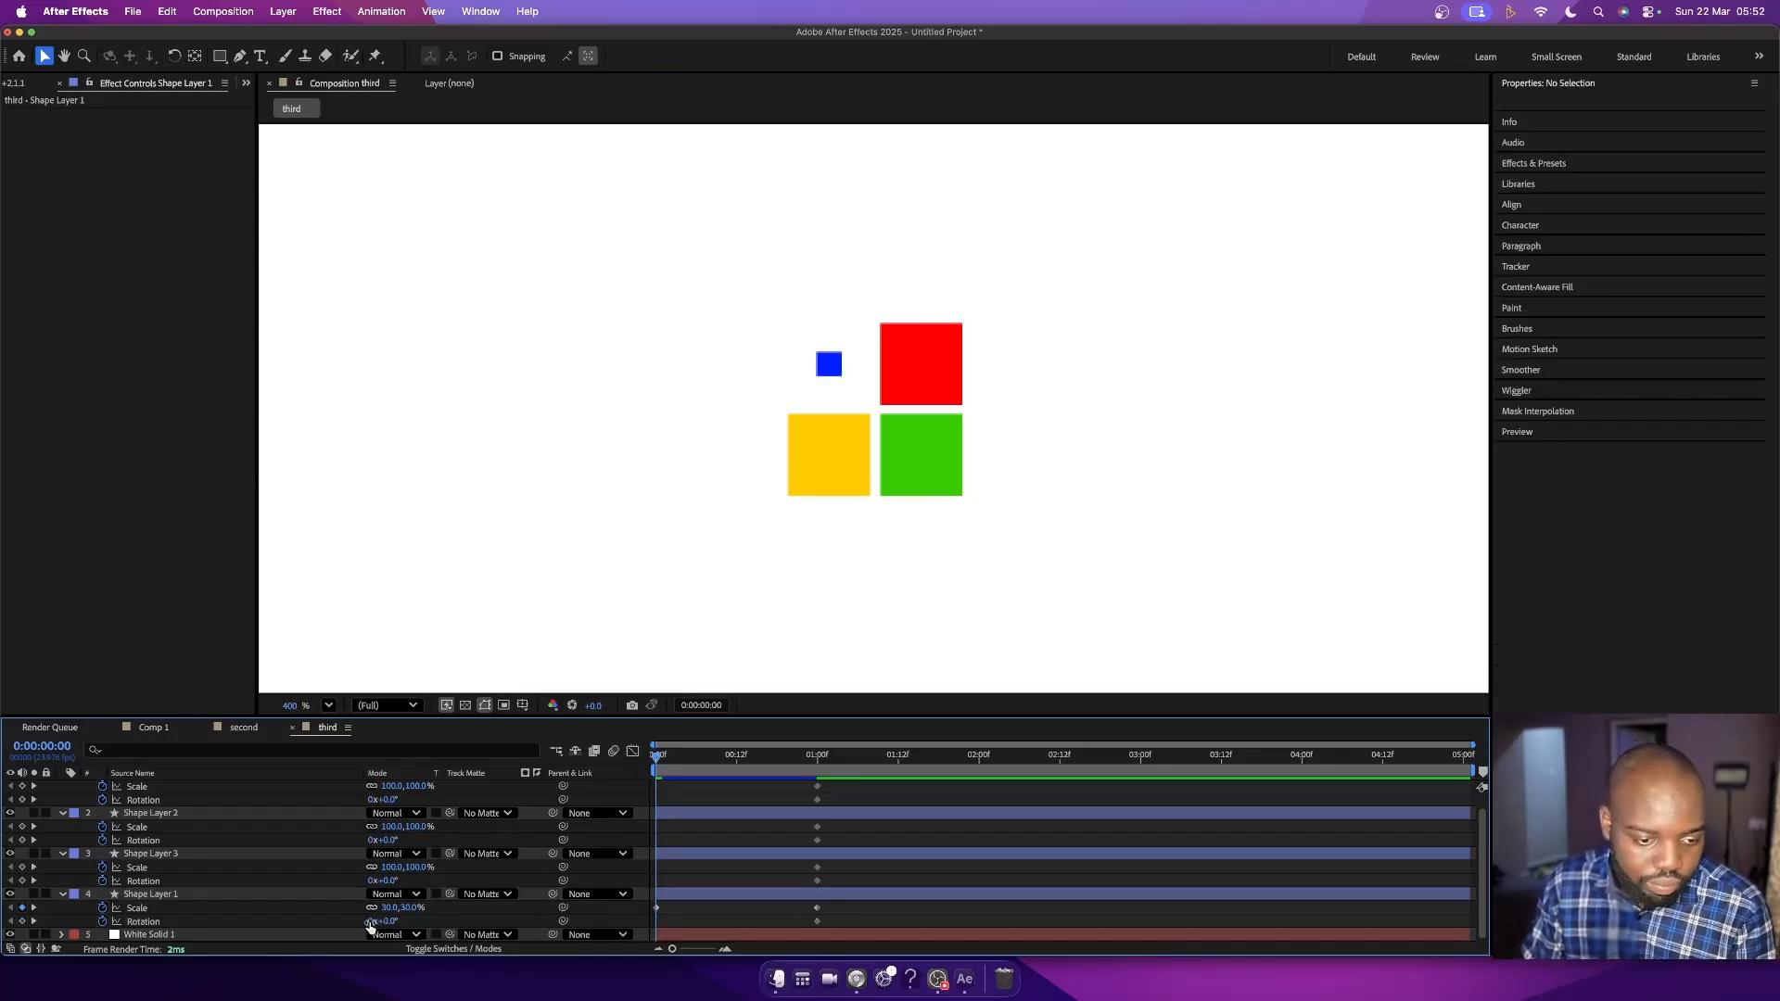
# - Set the blue square's Rotation at 0:00 to -1x+0.0° and scrub through its animation
pyautogui.click(371, 920)
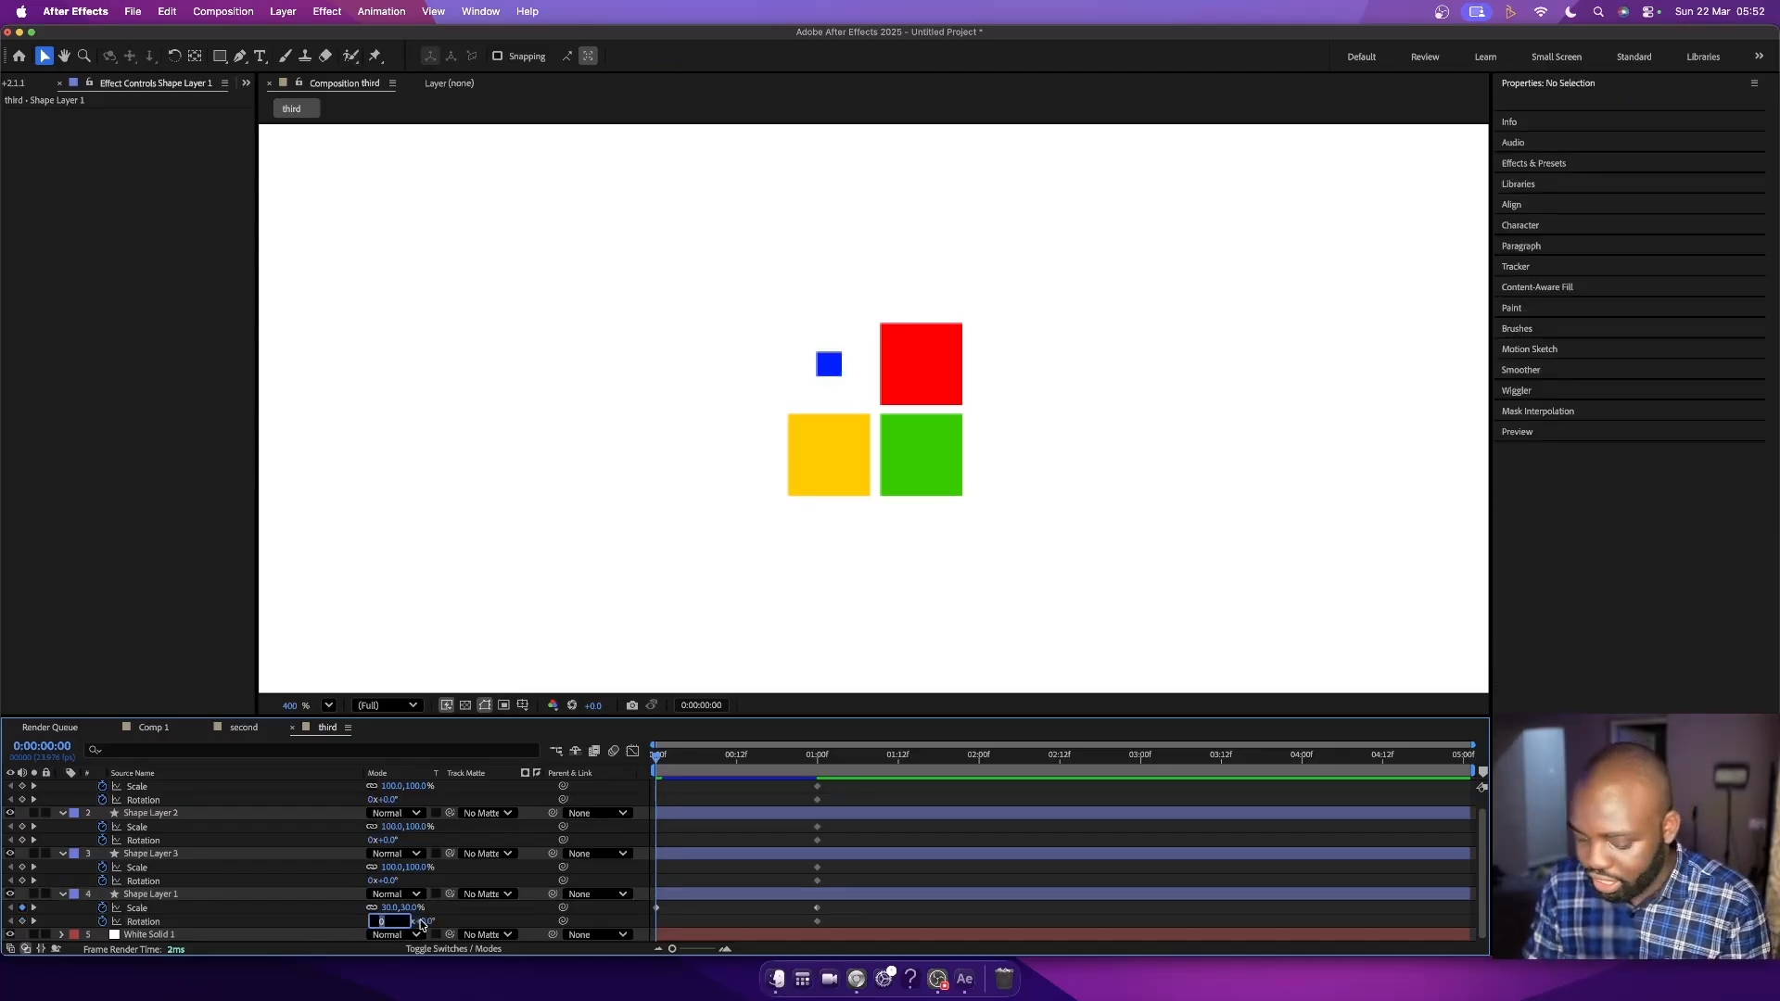
pyautogui.press('Return')
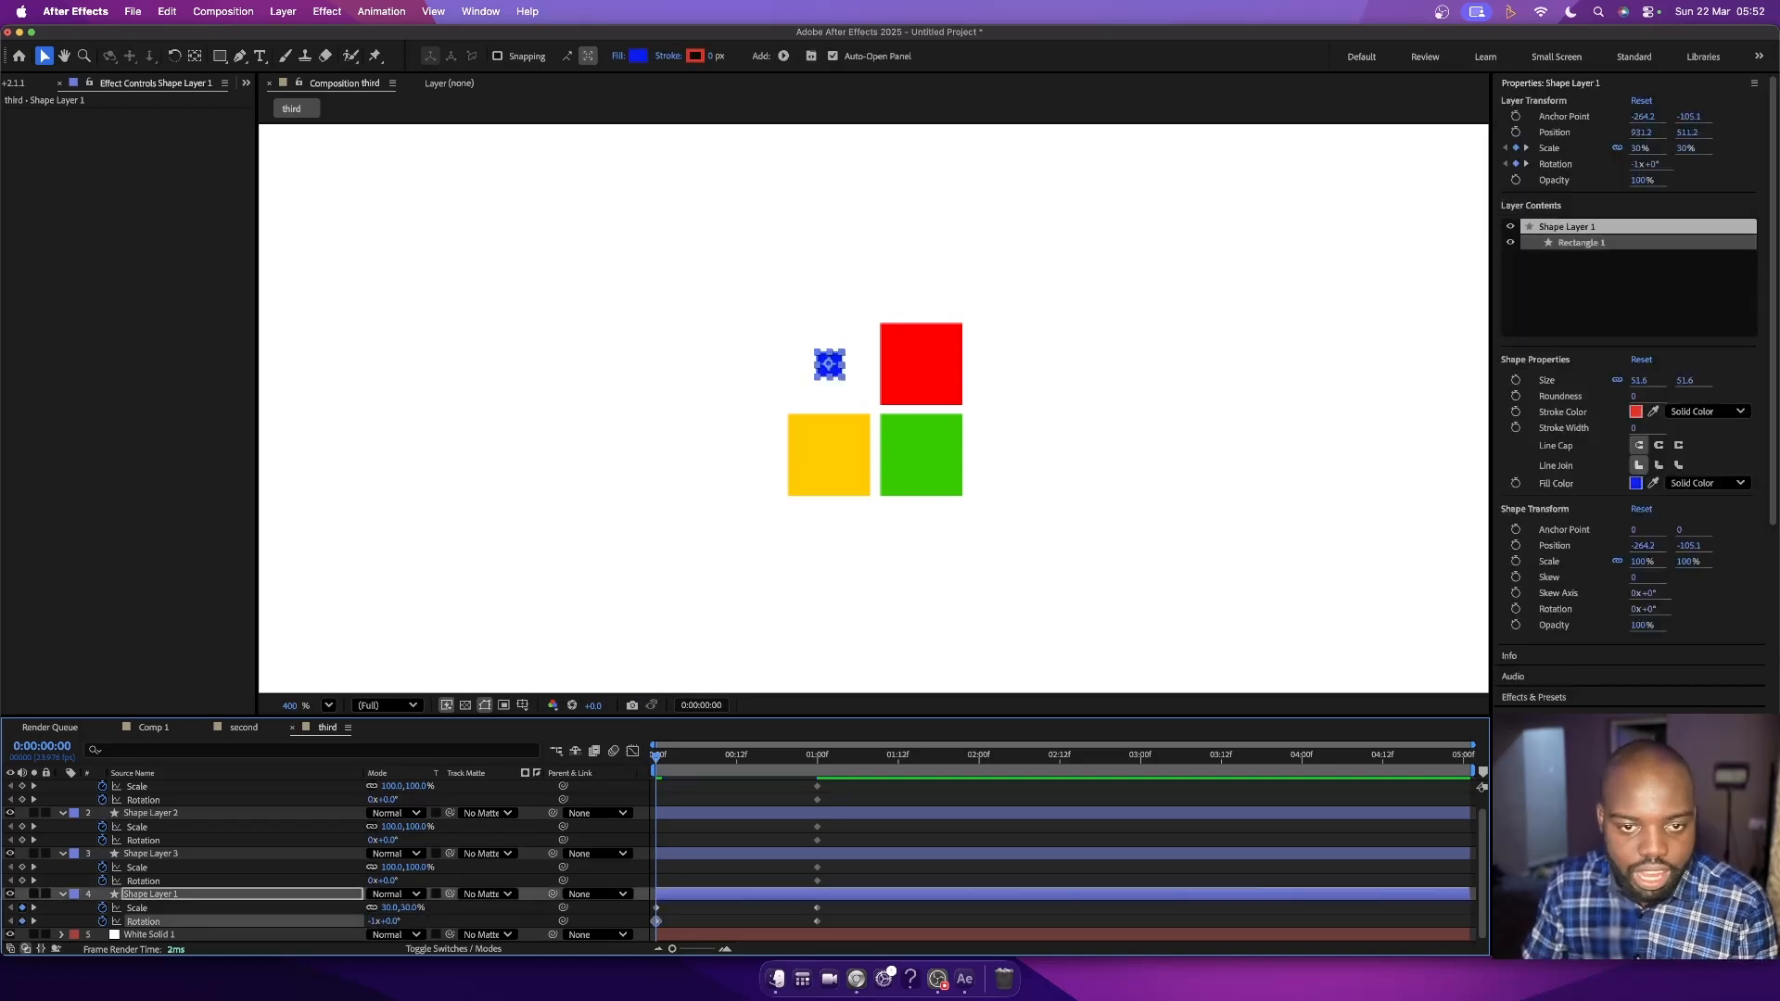
pyautogui.moveTo(658, 758)
pyautogui.mouseDown()
pyautogui.moveTo(839, 772)
pyautogui.moveTo(655, 772)
pyautogui.mouseUp()
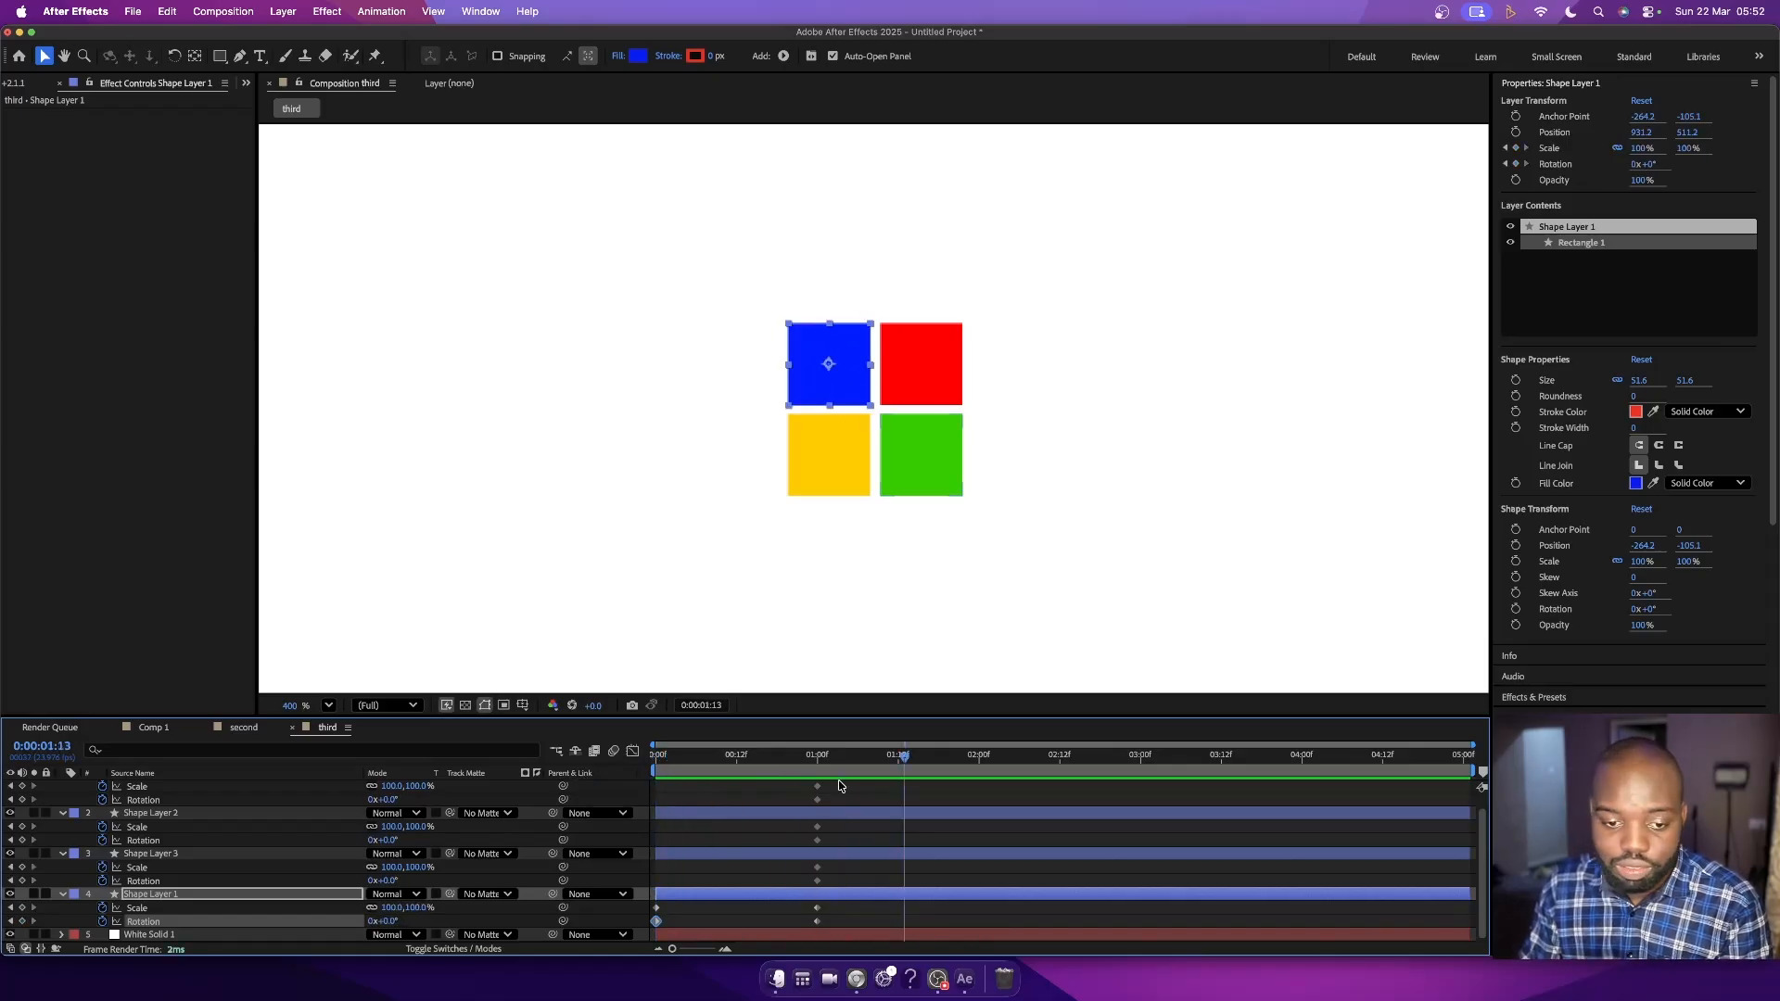
# - Set the Rotation of the red, yellow and green squares together to -1x+0.0° at 0:00
pyautogui.click(849, 855)
pyautogui.scroll(1, 846, 854)
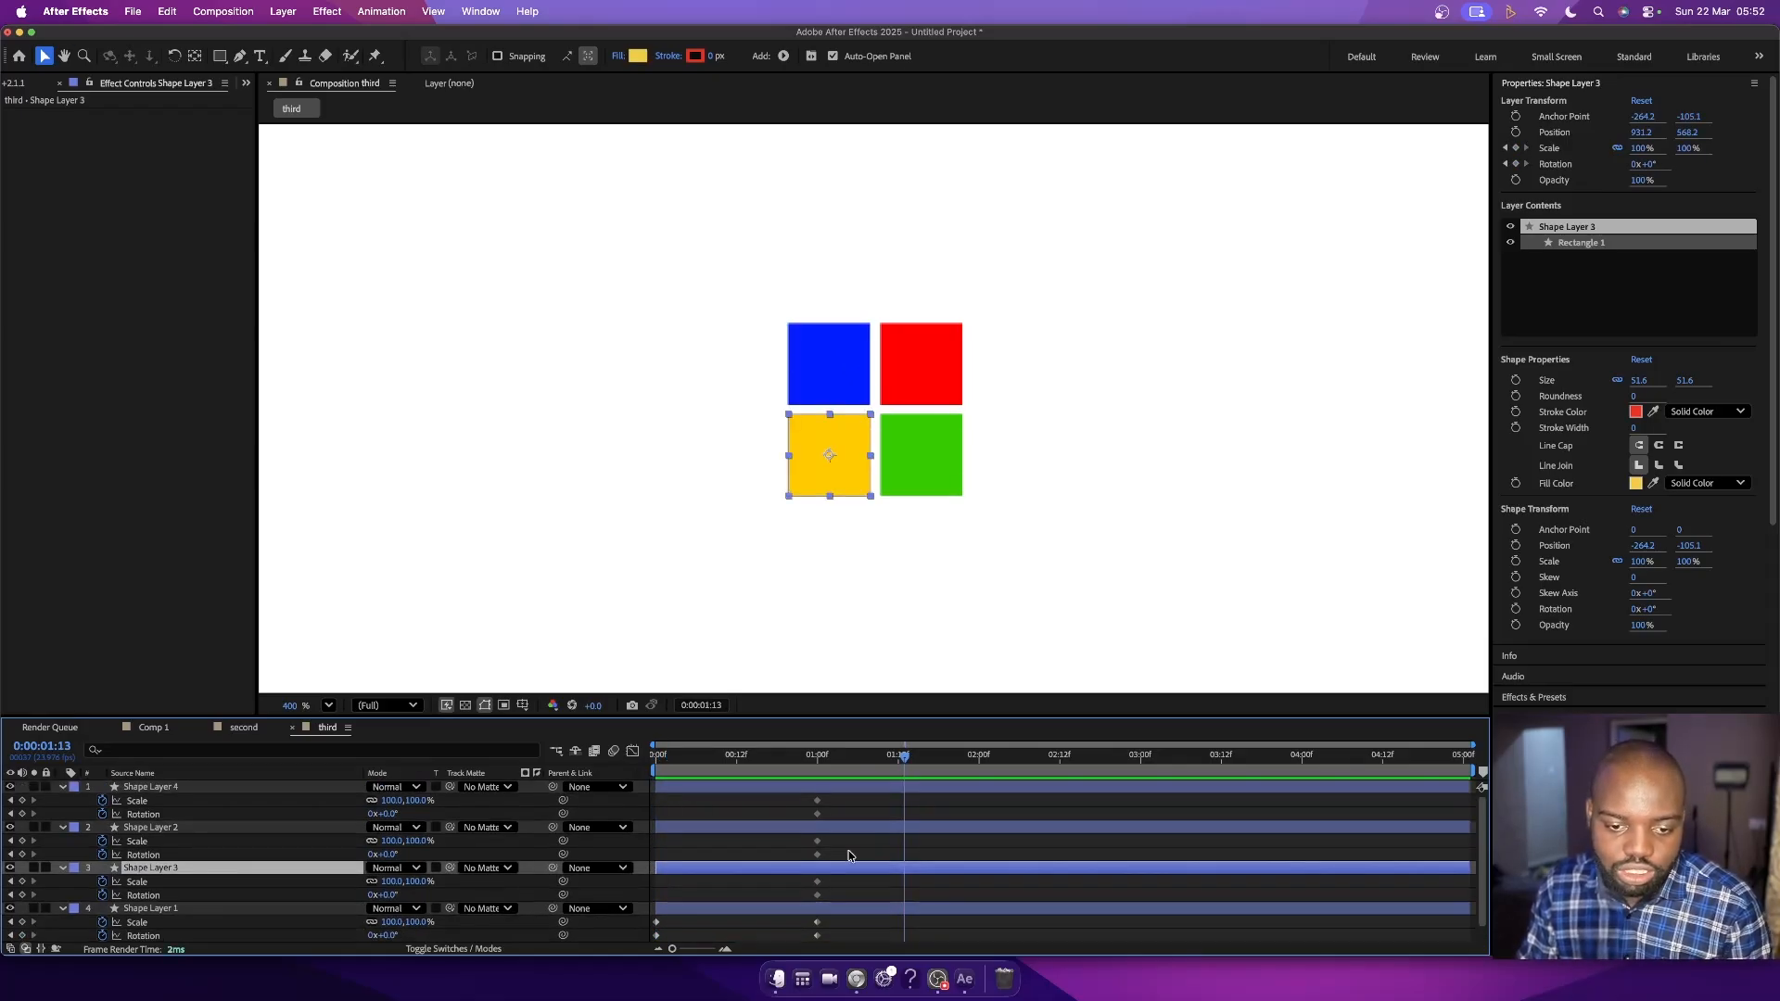
pyautogui.keyDown('shift'); pyautogui.click(817, 788); pyautogui.keyUp('shift')
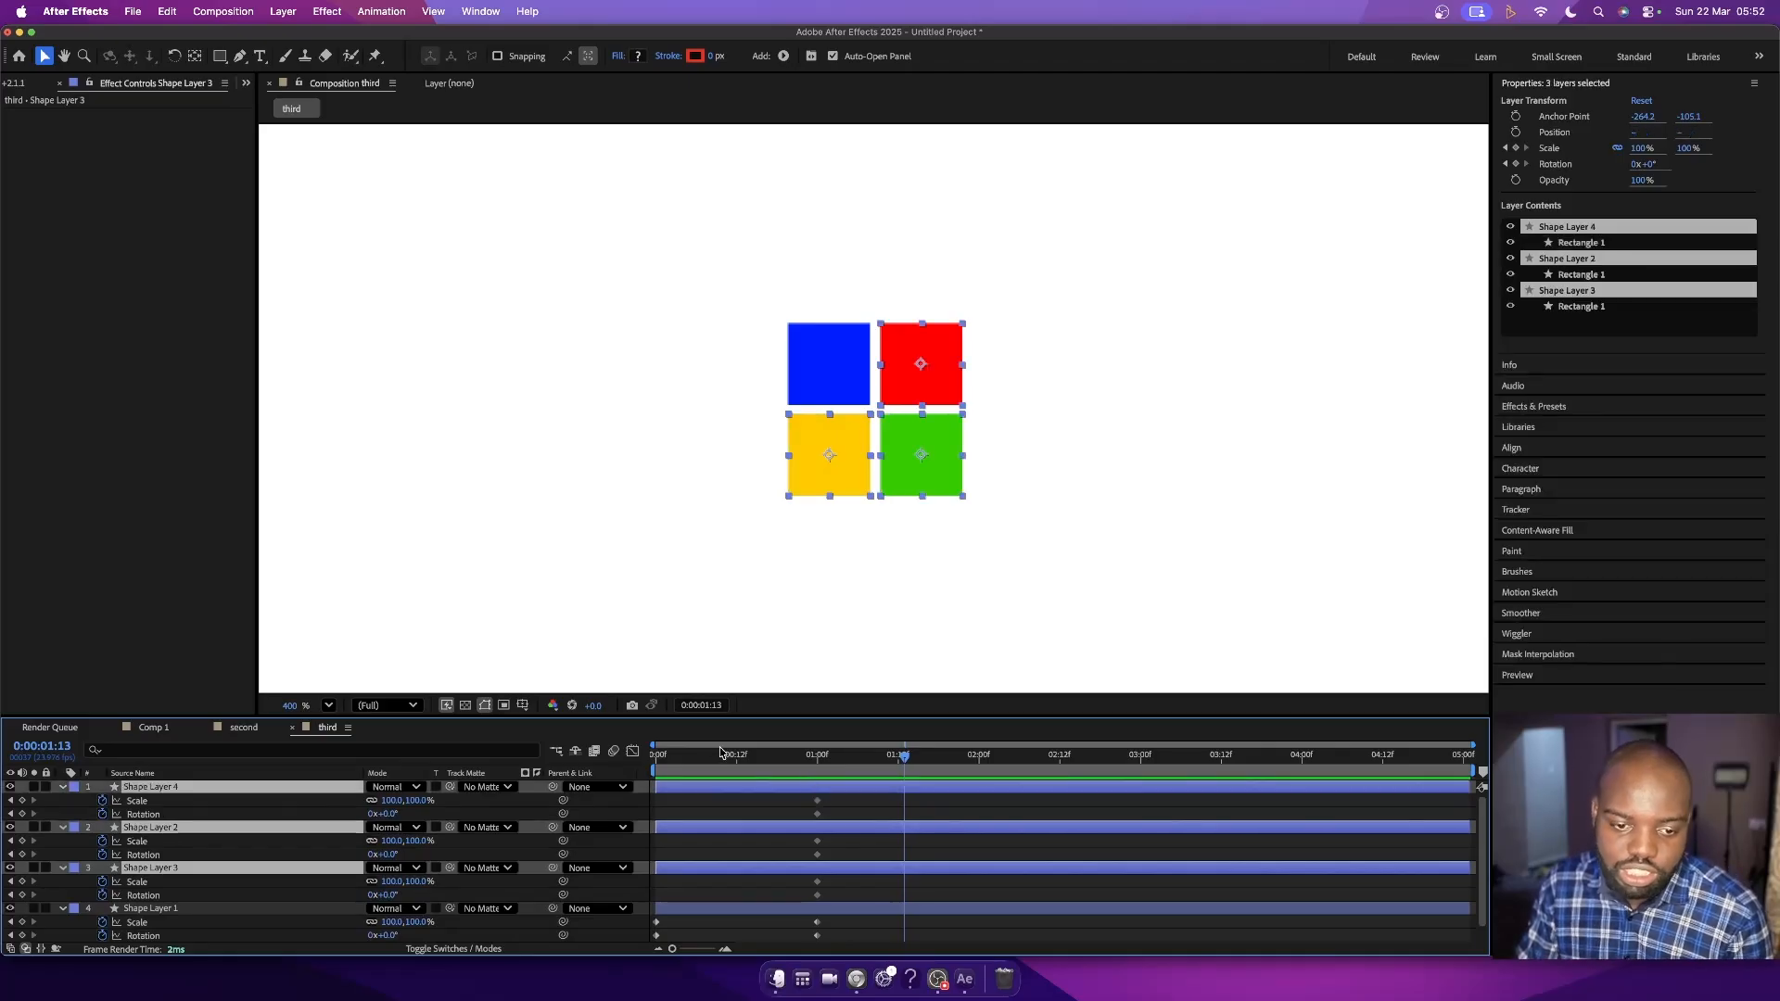
pyautogui.moveTo(721, 752); pyautogui.dragTo(653, 754)
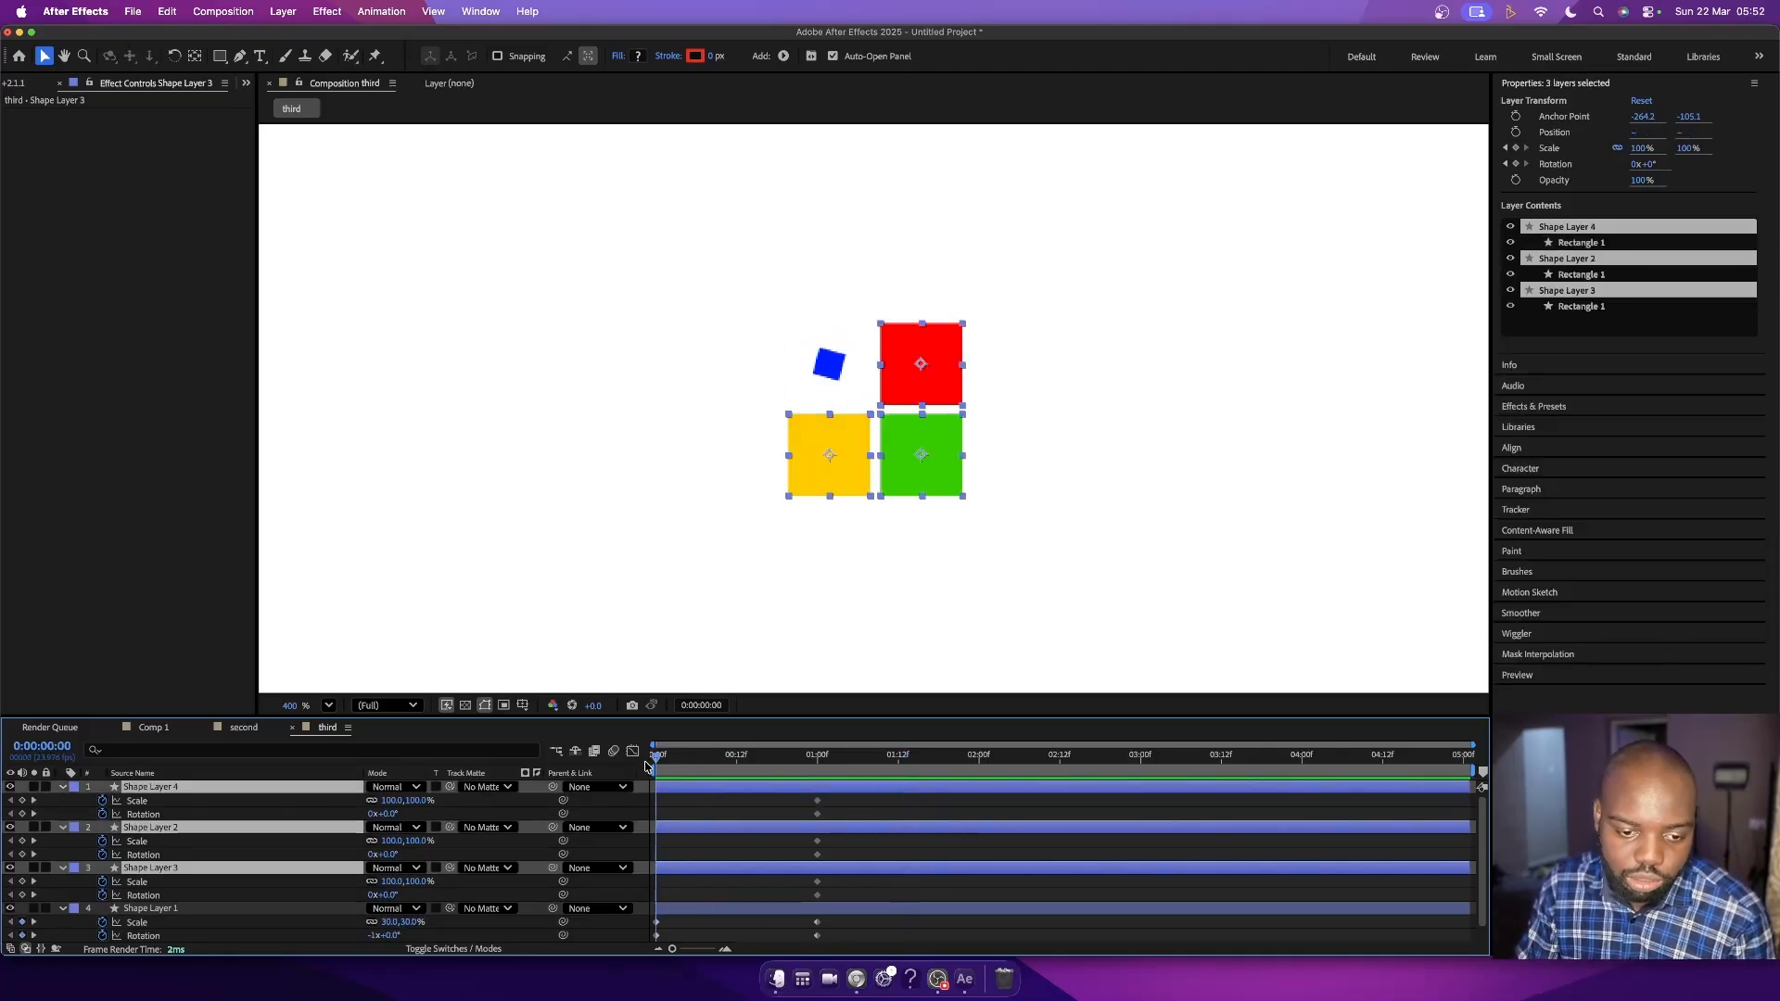
pyautogui.click(374, 896)
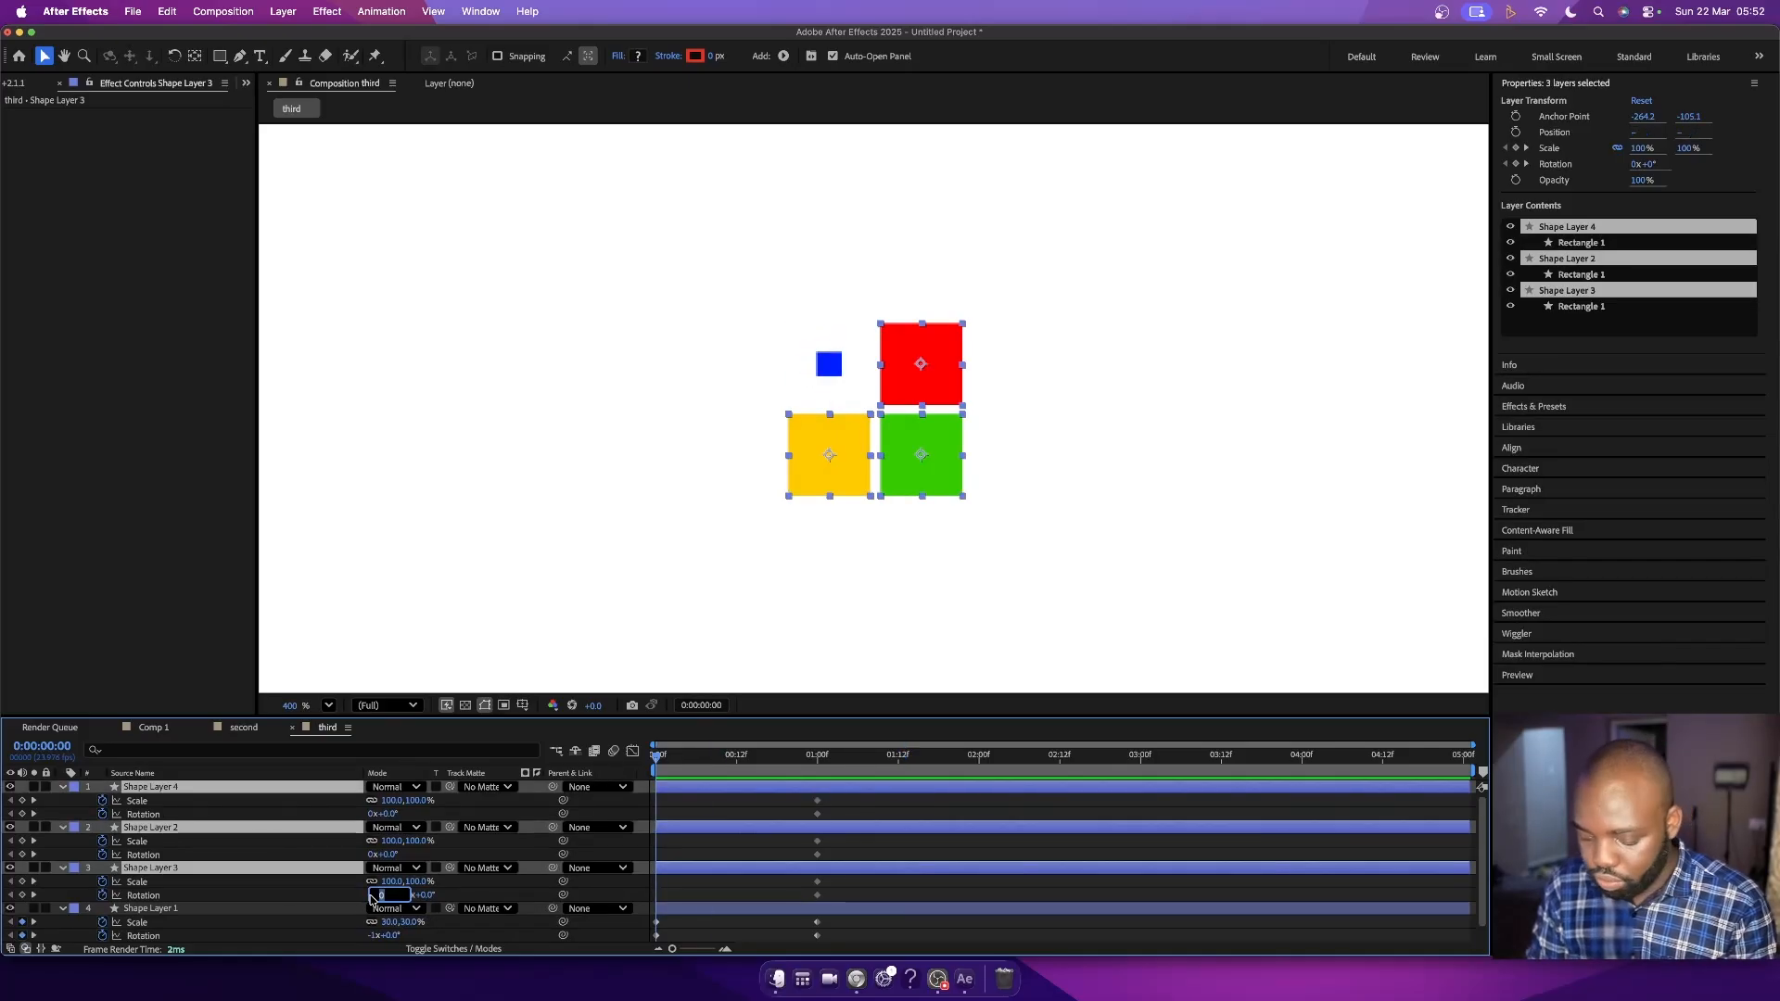
pyautogui.write('-1')
pyautogui.press('Return')
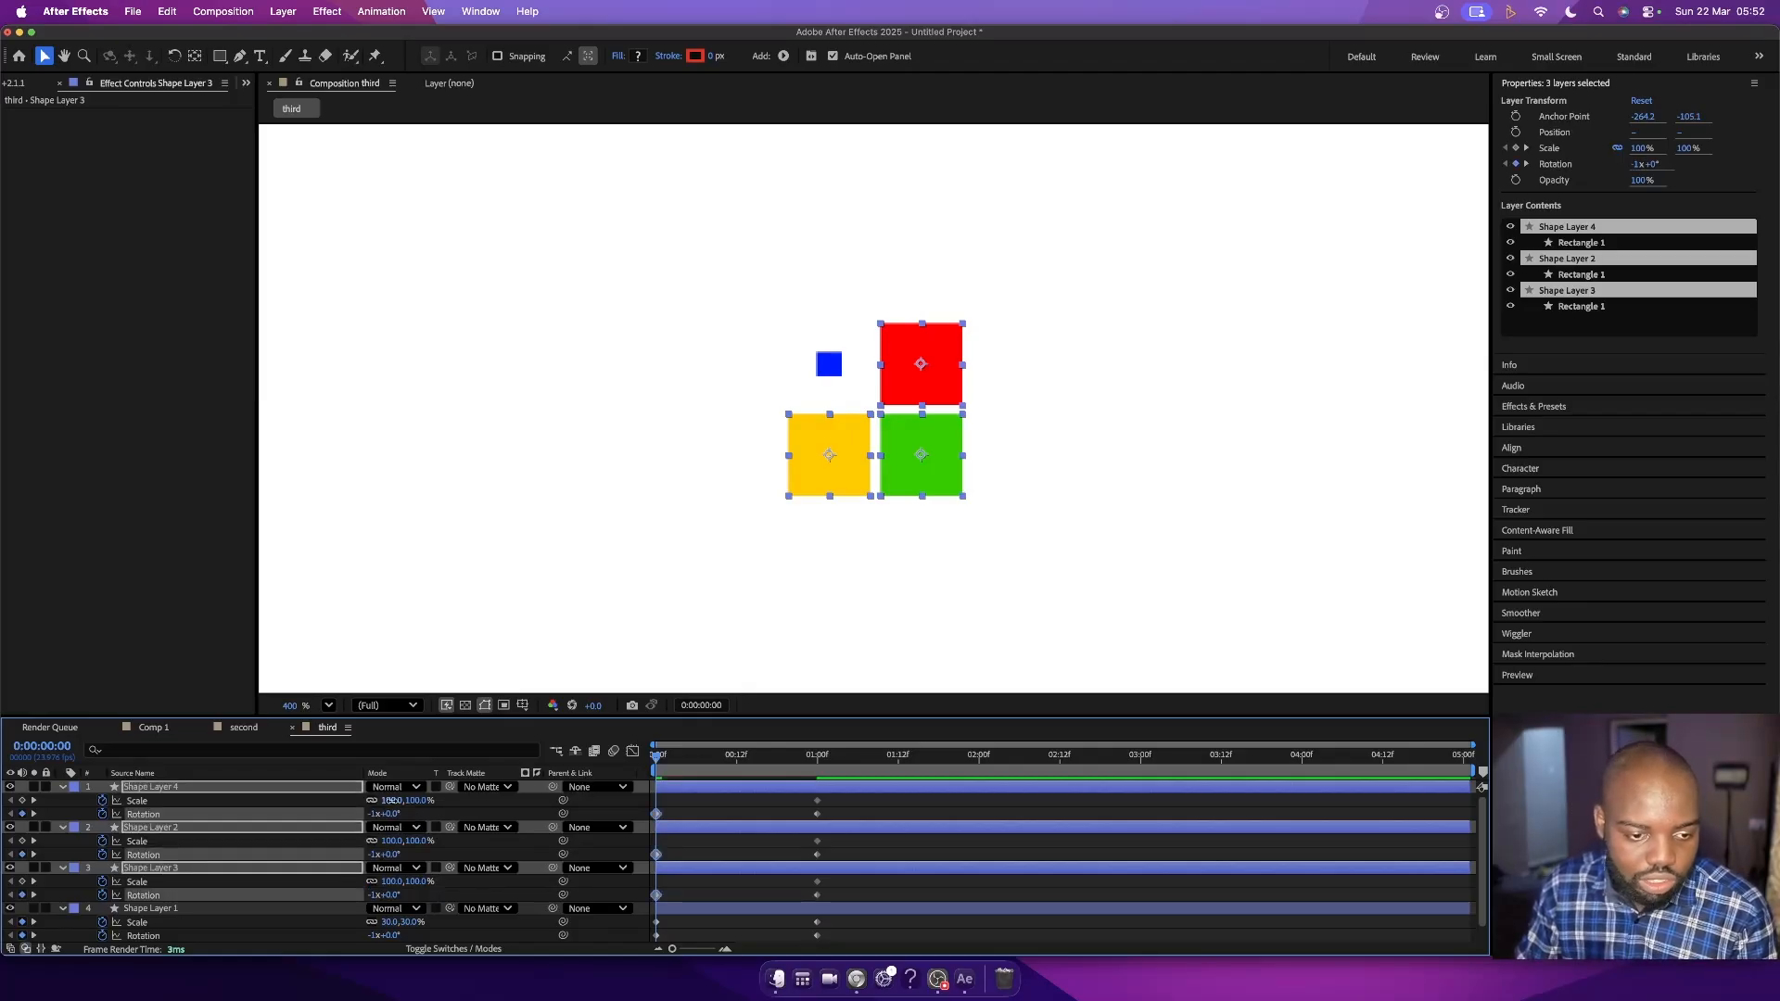
# - Set the Scale of the red, yellow and green squares together to 30% at 0:00
pyautogui.click(393, 801)
pyautogui.write('30')
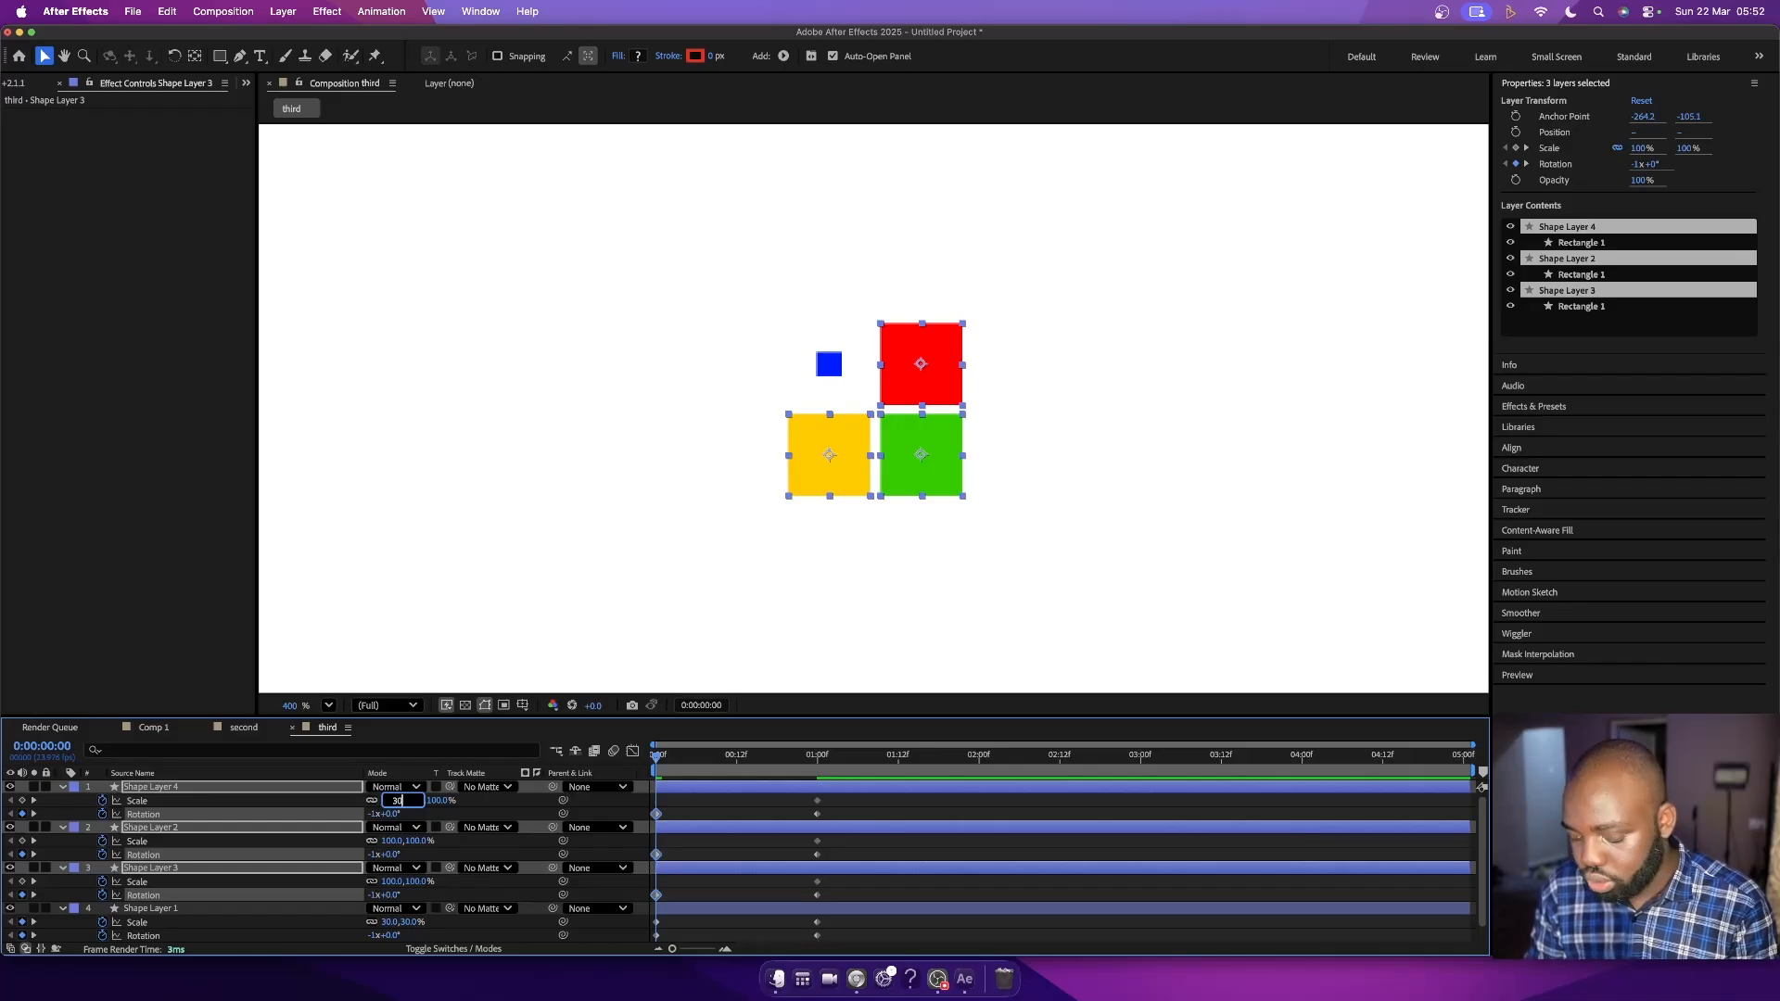
pyautogui.press('Return')
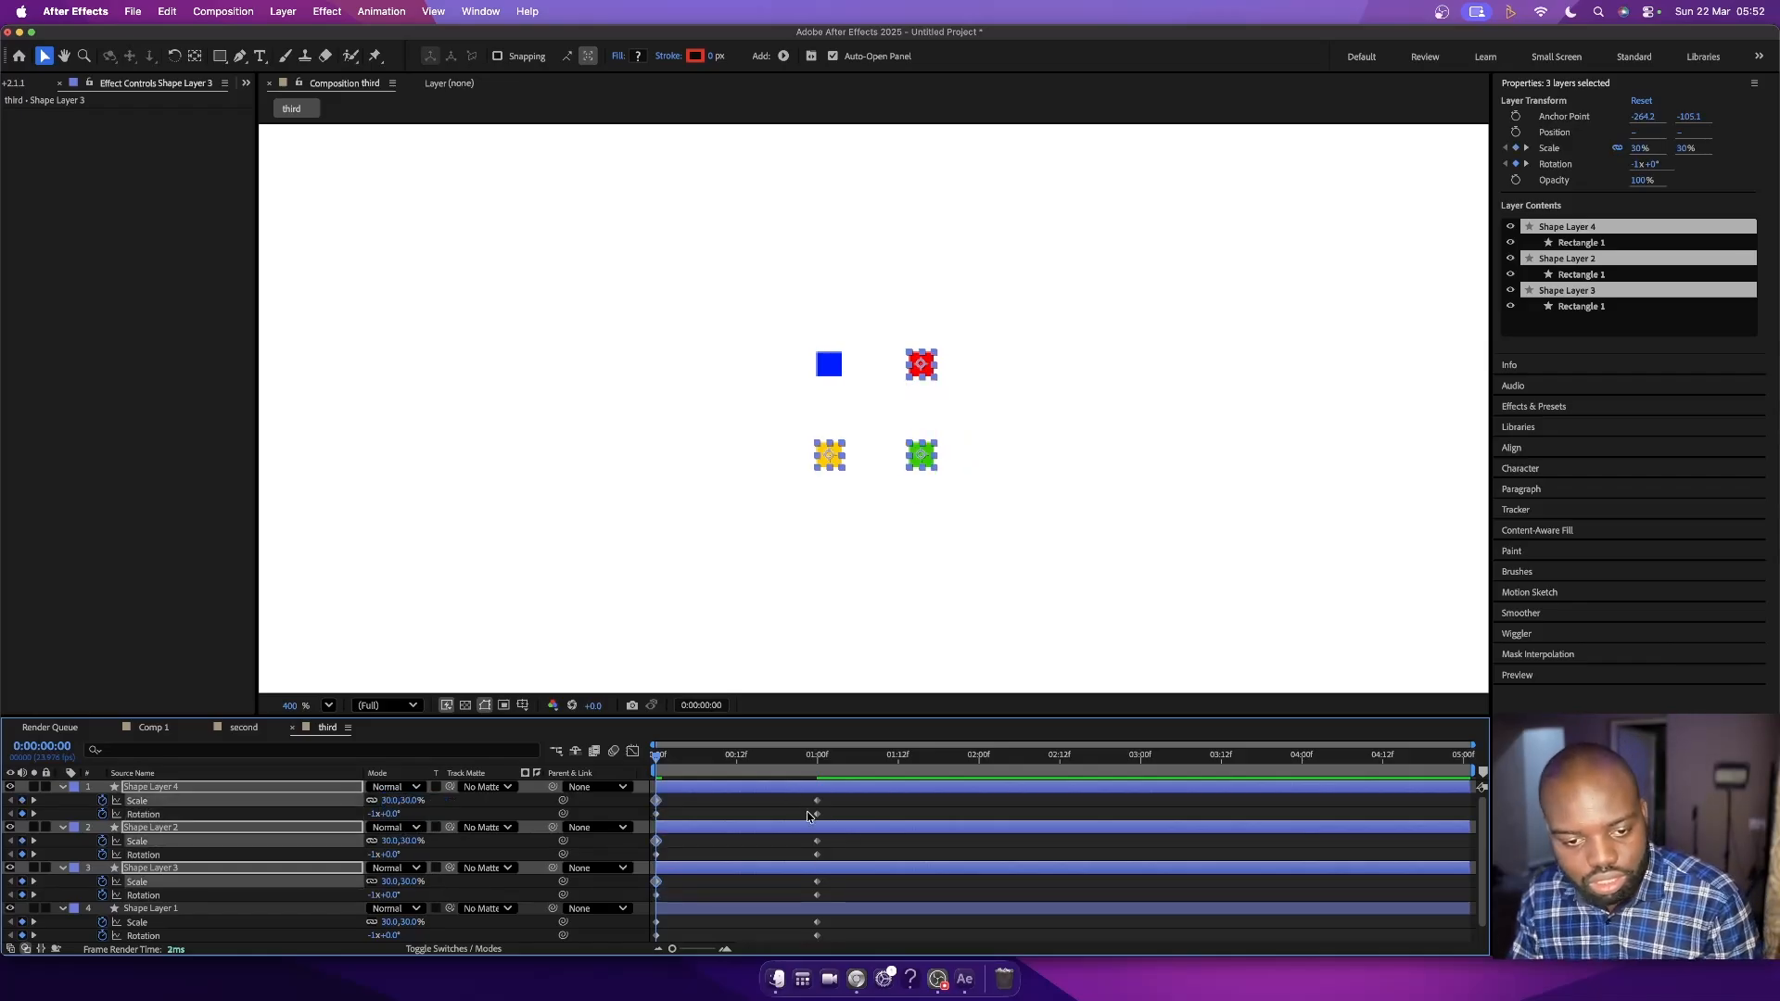
# - Deselect the layers and preview the scale and rotation animation of the four squares from the start
pyautogui.press('space')
pyautogui.press('space')
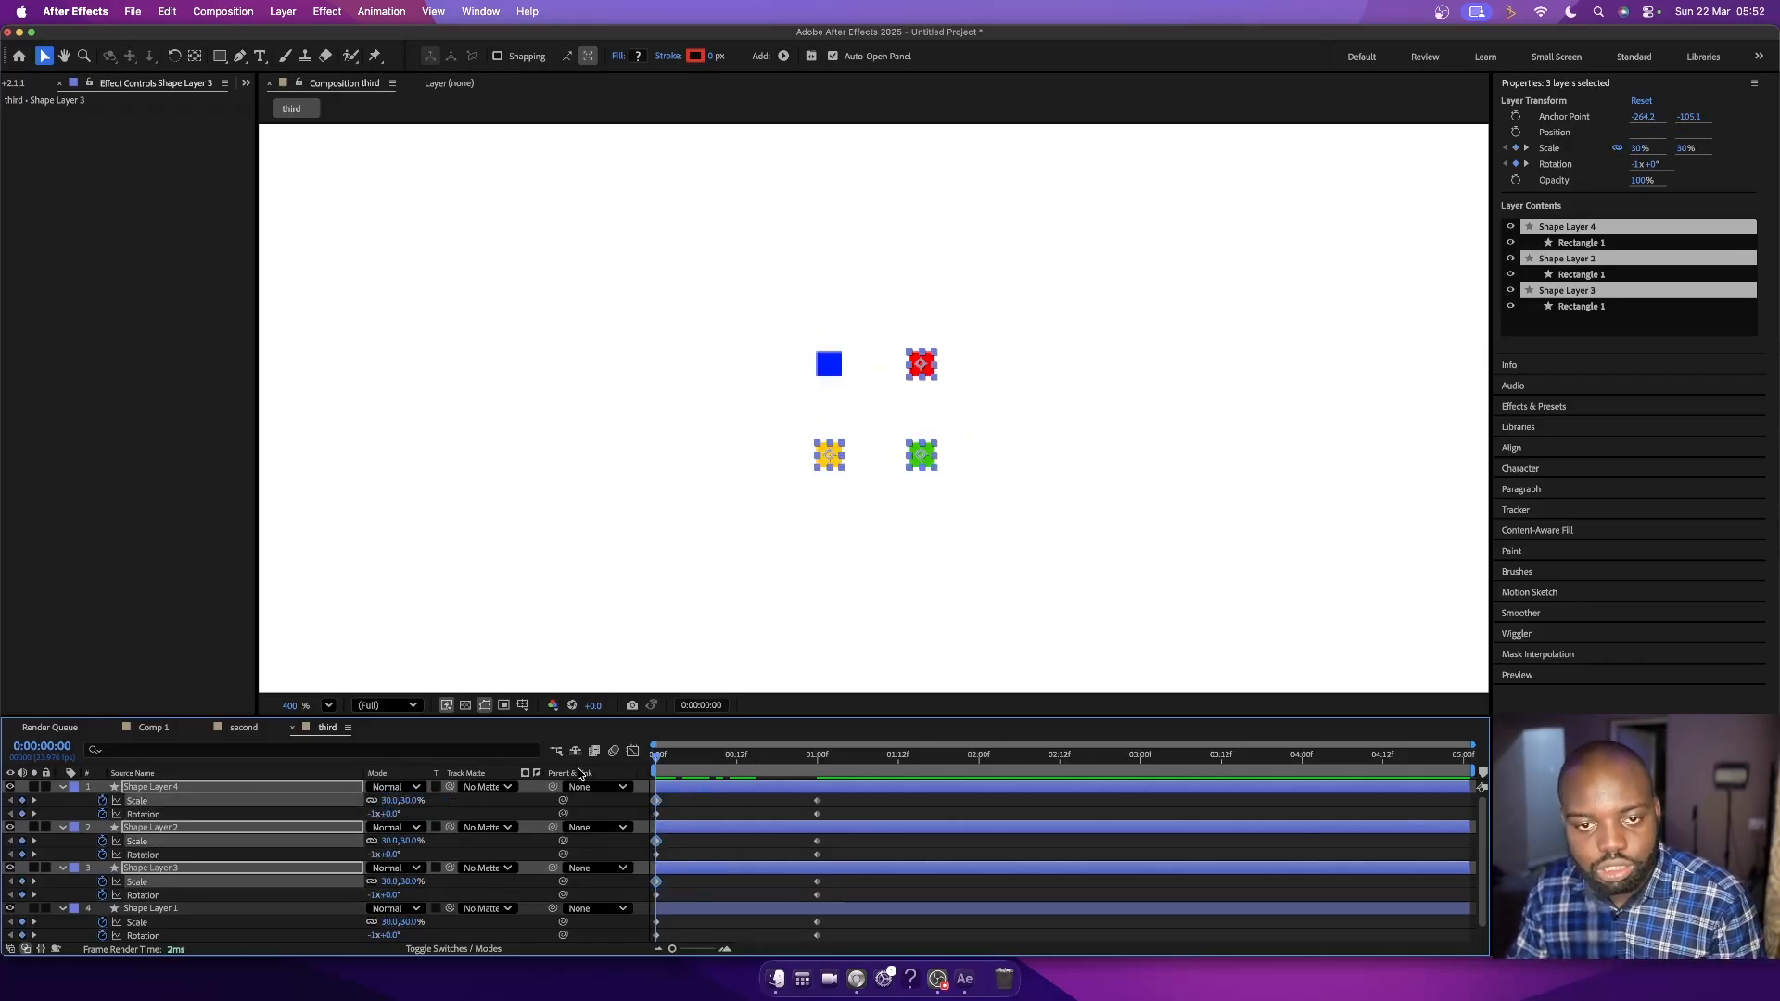
pyautogui.click(1029, 809)
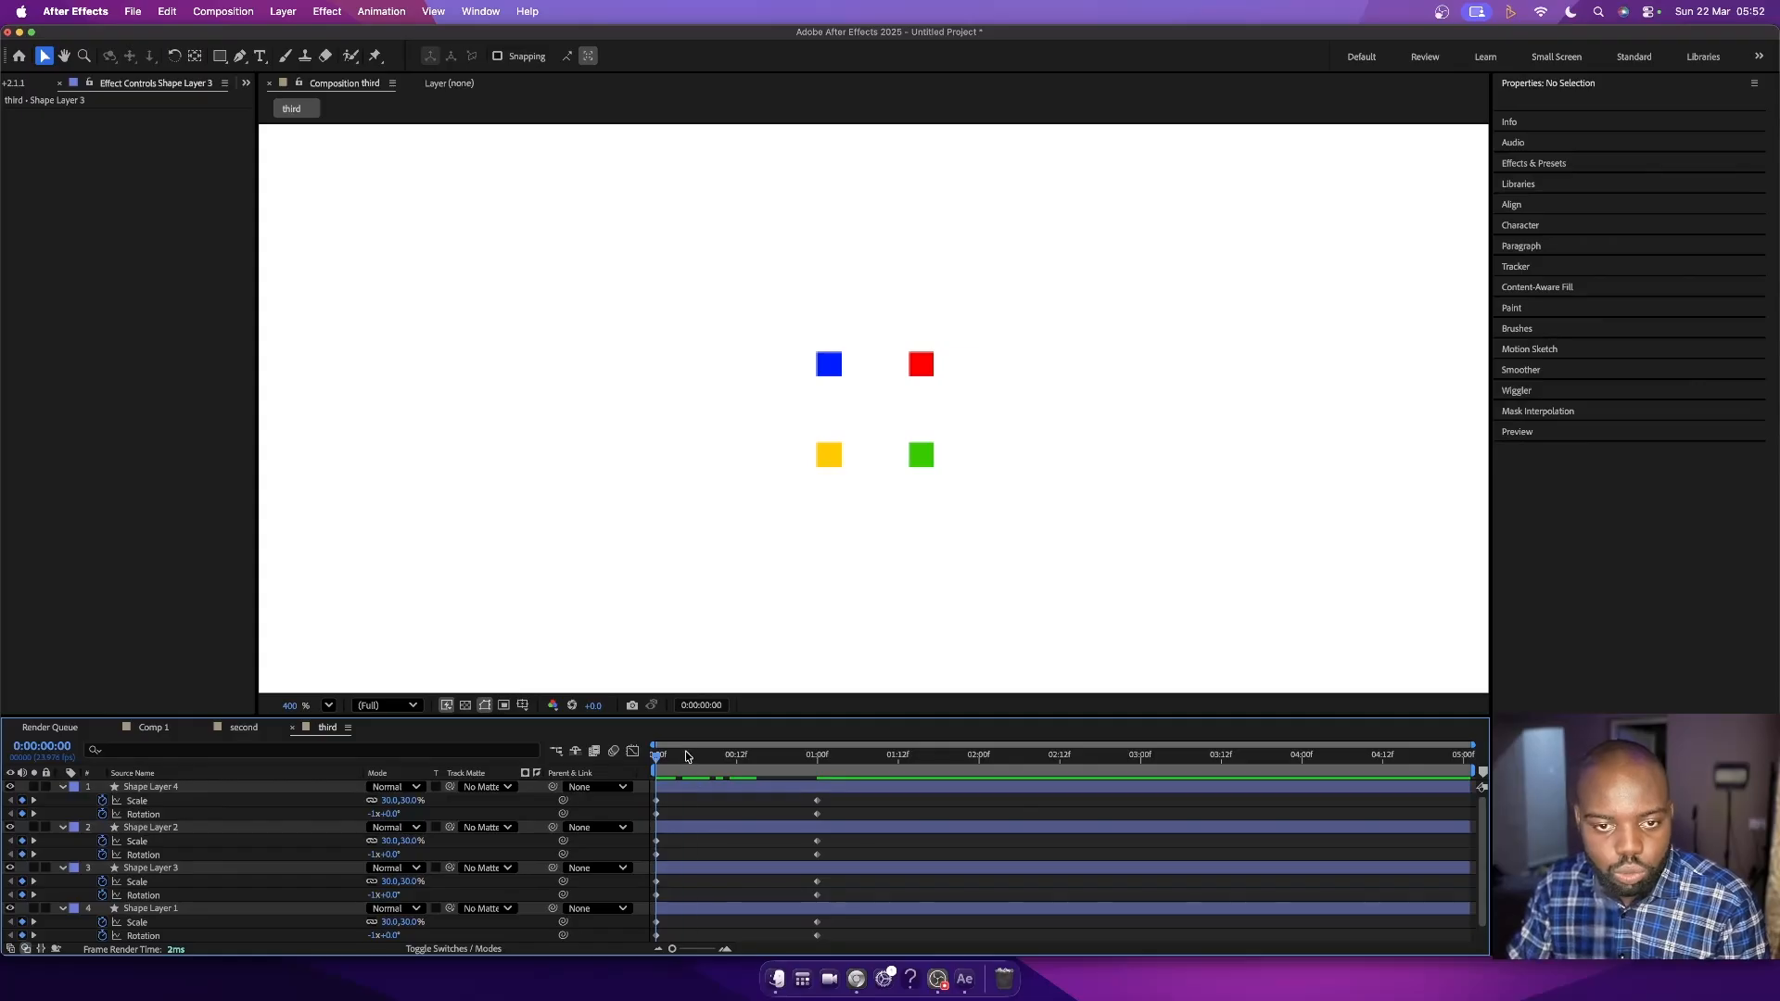
pyautogui.press('space')
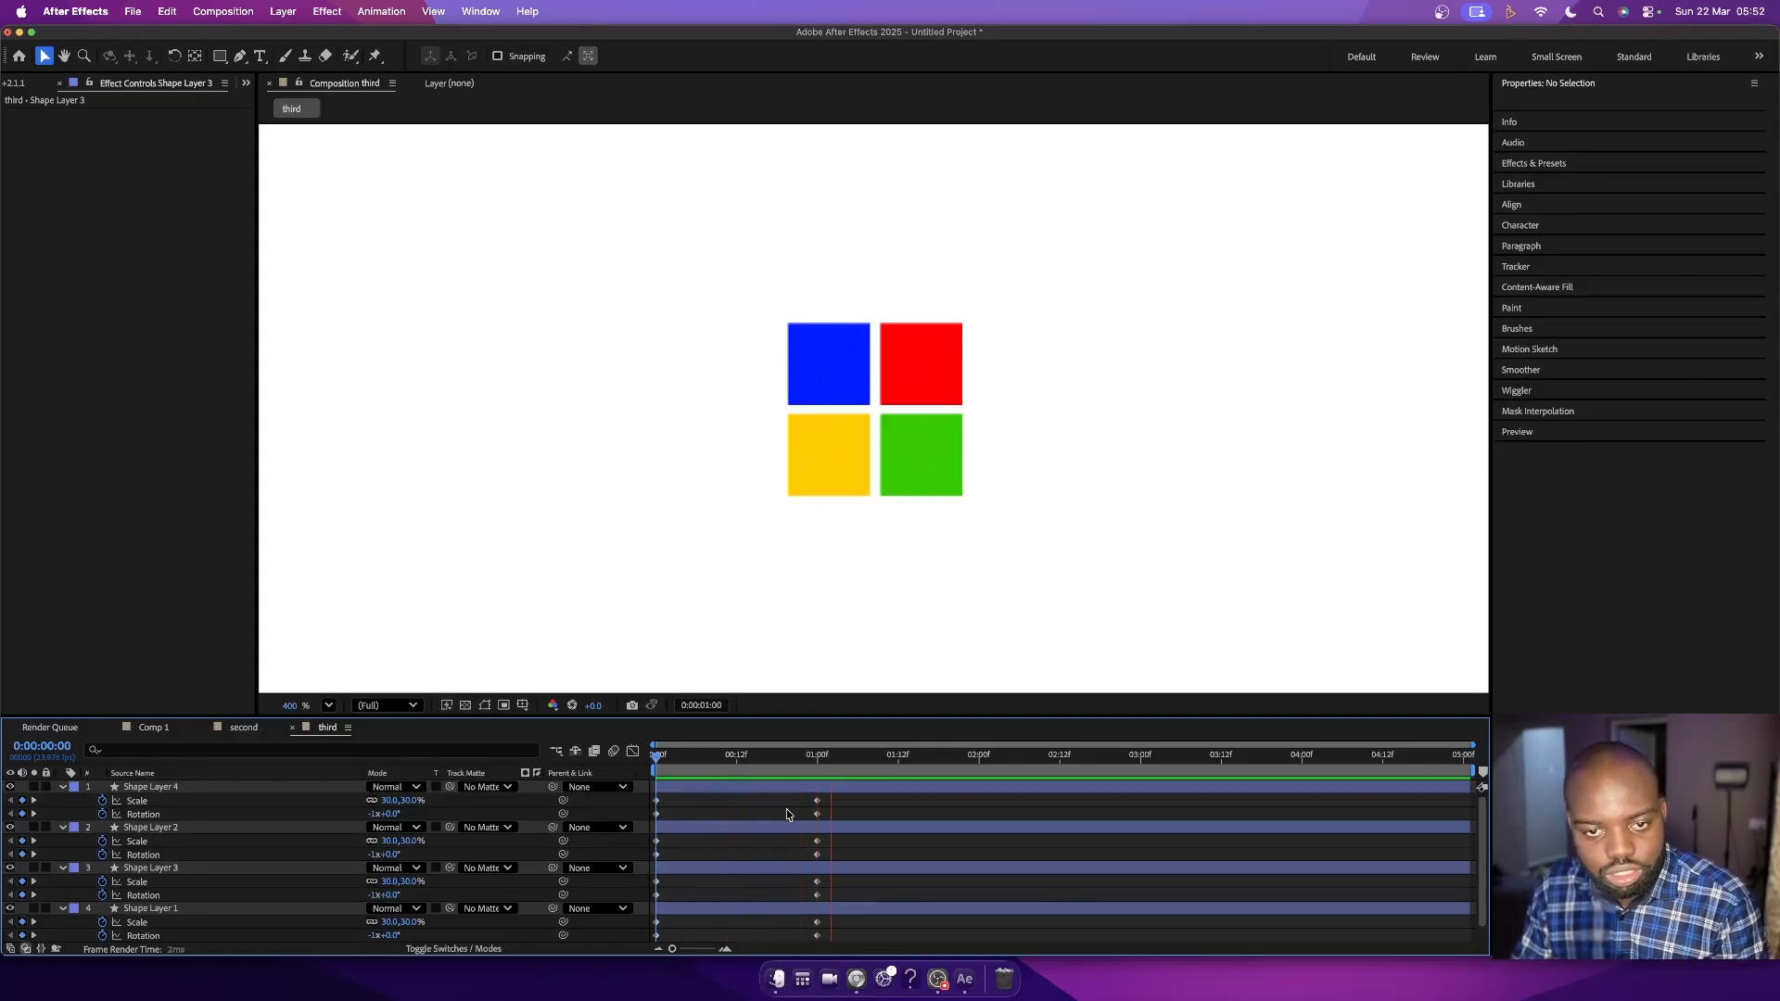
pyautogui.press('space')
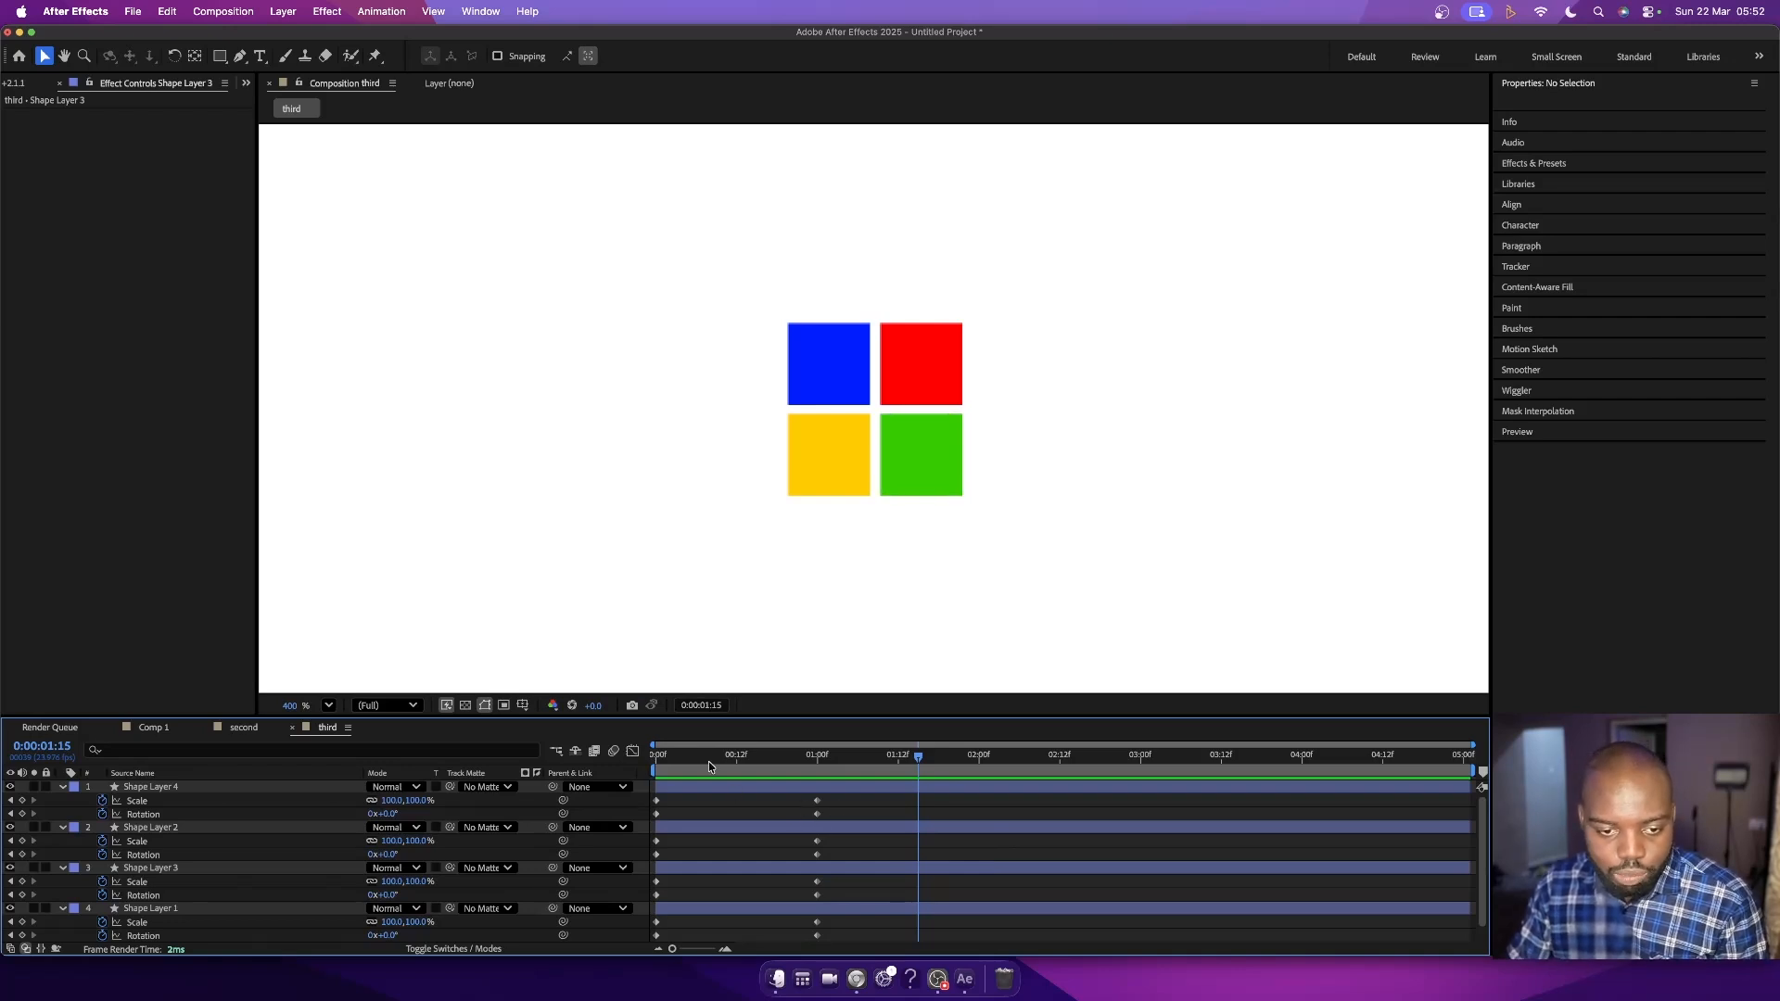
pyautogui.press('space')
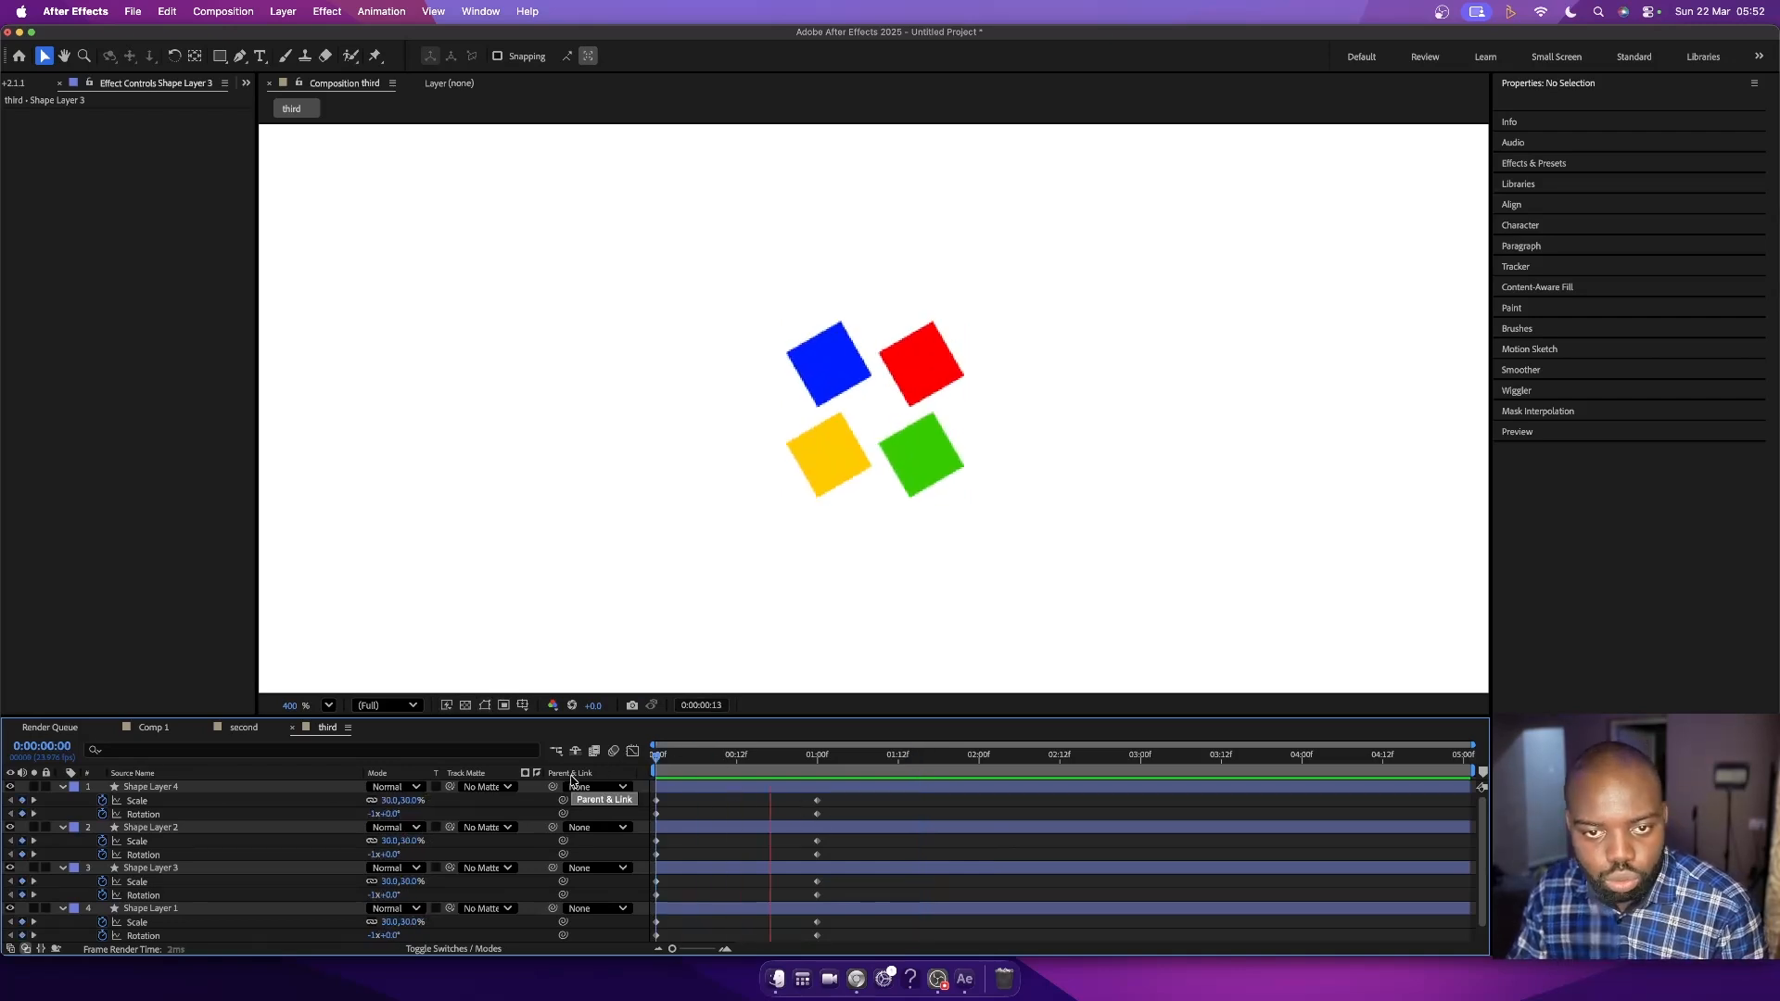
pyautogui.press('space')
# - Shift the ending Scale and Rotation keyframes of all four squares from 1 second to frame 12 and replay the animation from 0:00
pyautogui.moveTo(851, 808); pyautogui.dragTo(736, 924)
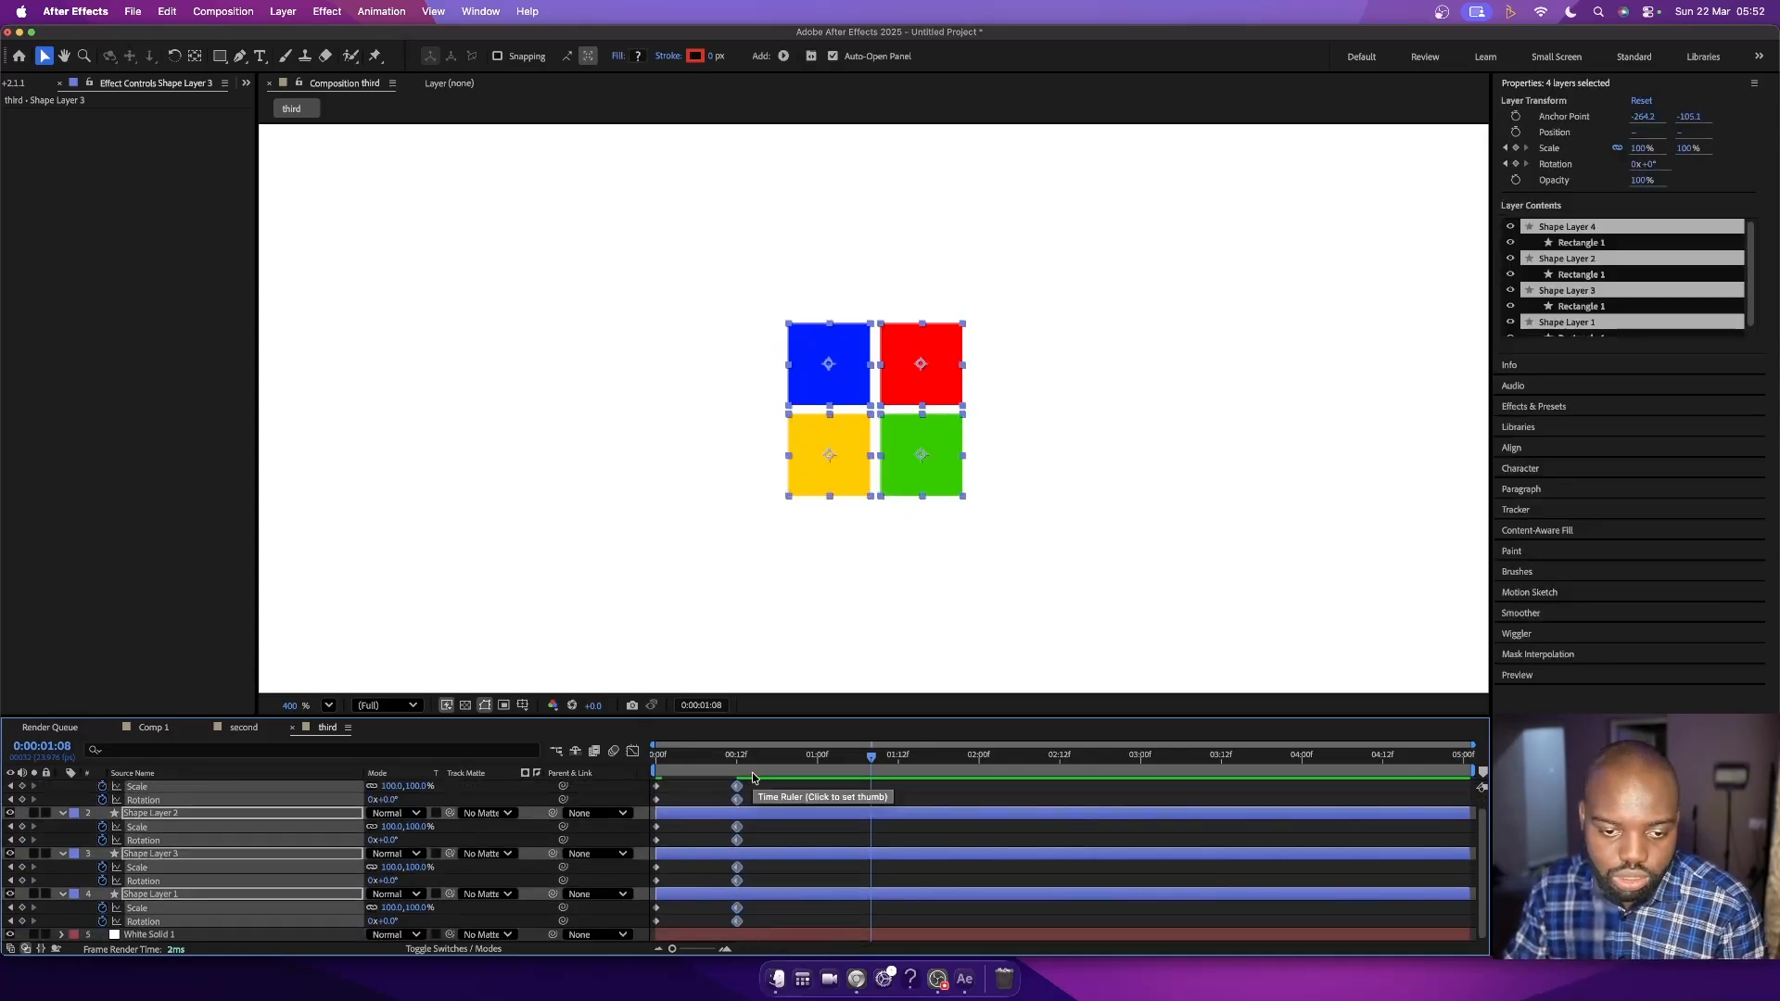
pyautogui.moveTo(731, 754); pyautogui.dragTo(579, 772)
pyautogui.press('space')
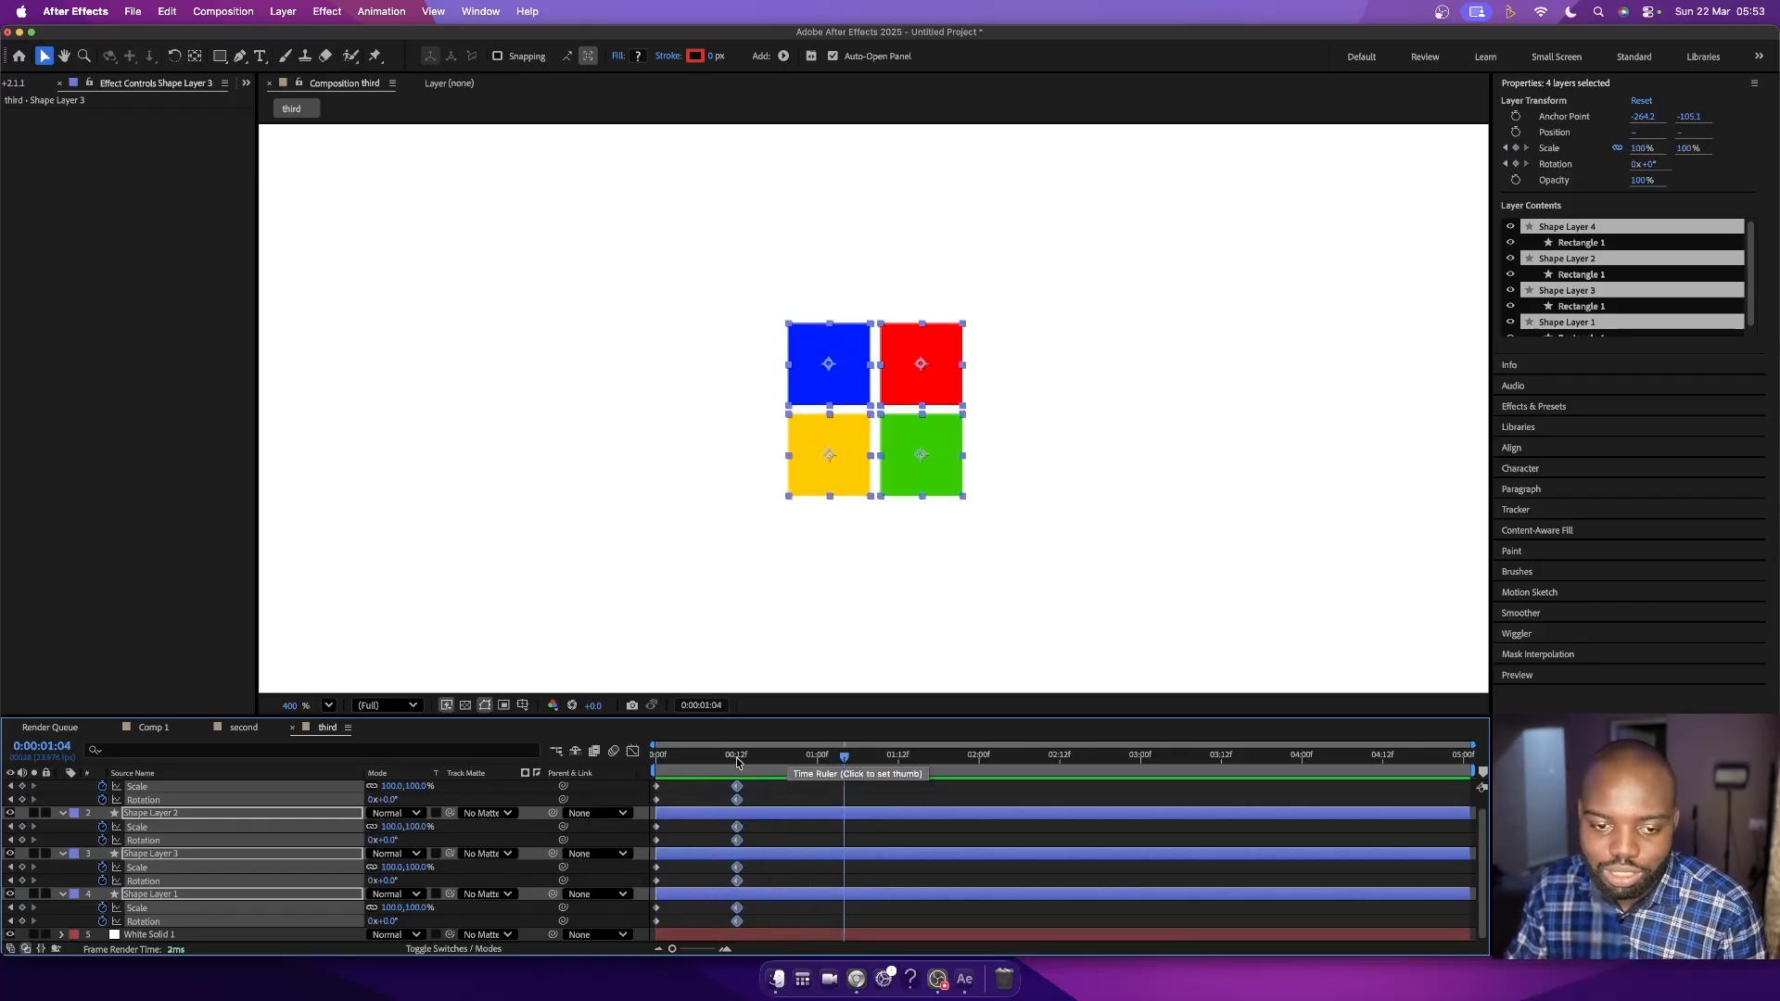
pyautogui.moveTo(737, 759); pyautogui.dragTo(608, 767)
pyautogui.press('space')
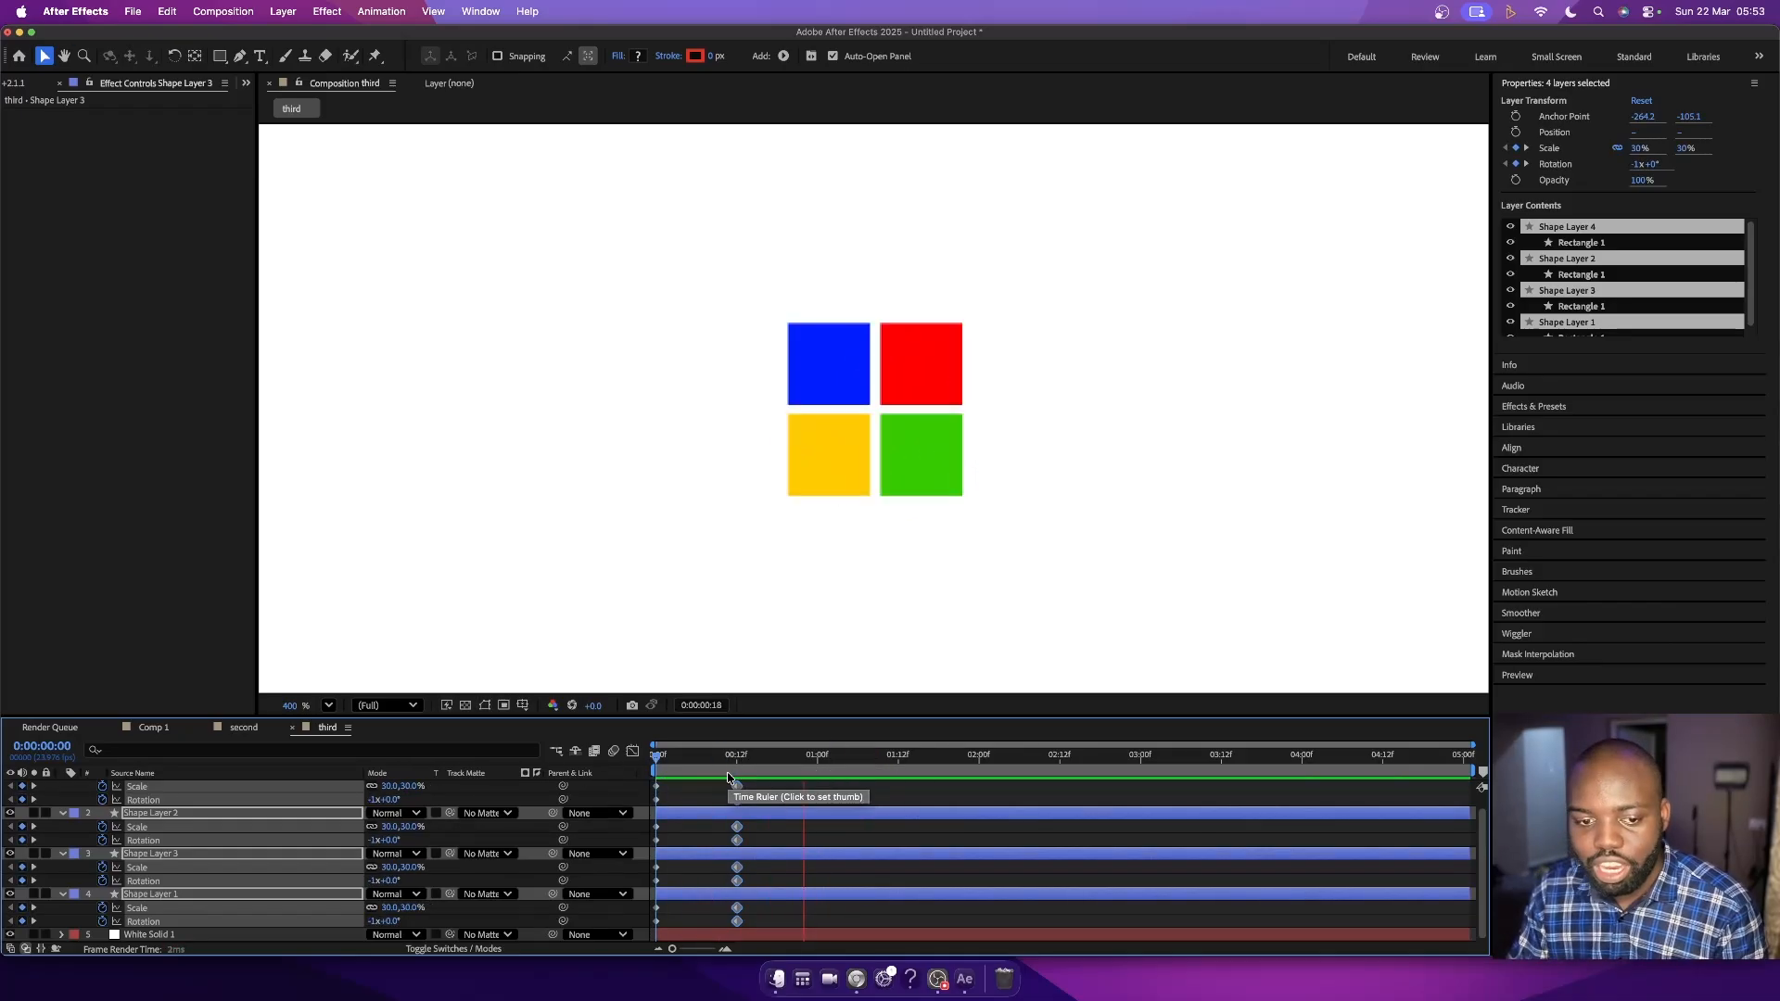
pyautogui.moveTo(828, 760); pyautogui.dragTo(646, 772)
pyautogui.press('space')
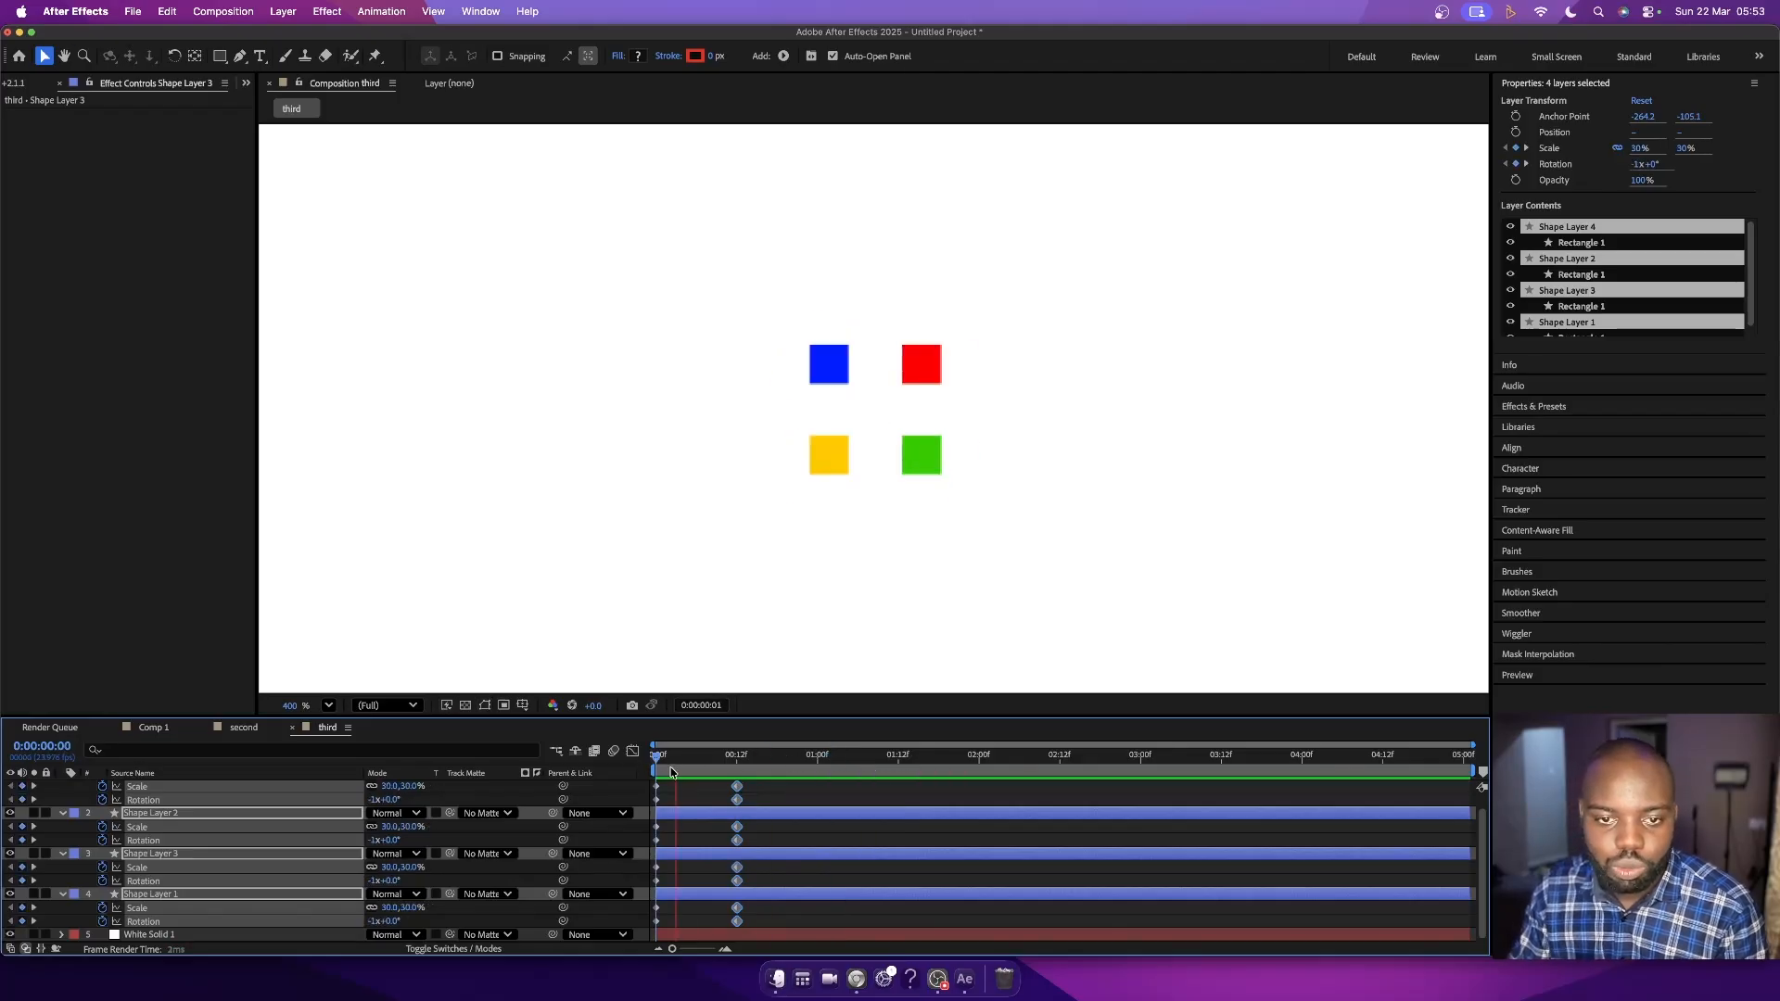
# - Stop the preview, fit the whole composition in the viewer at Fit up to 200%, and deselect the squares
pyautogui.press('space')
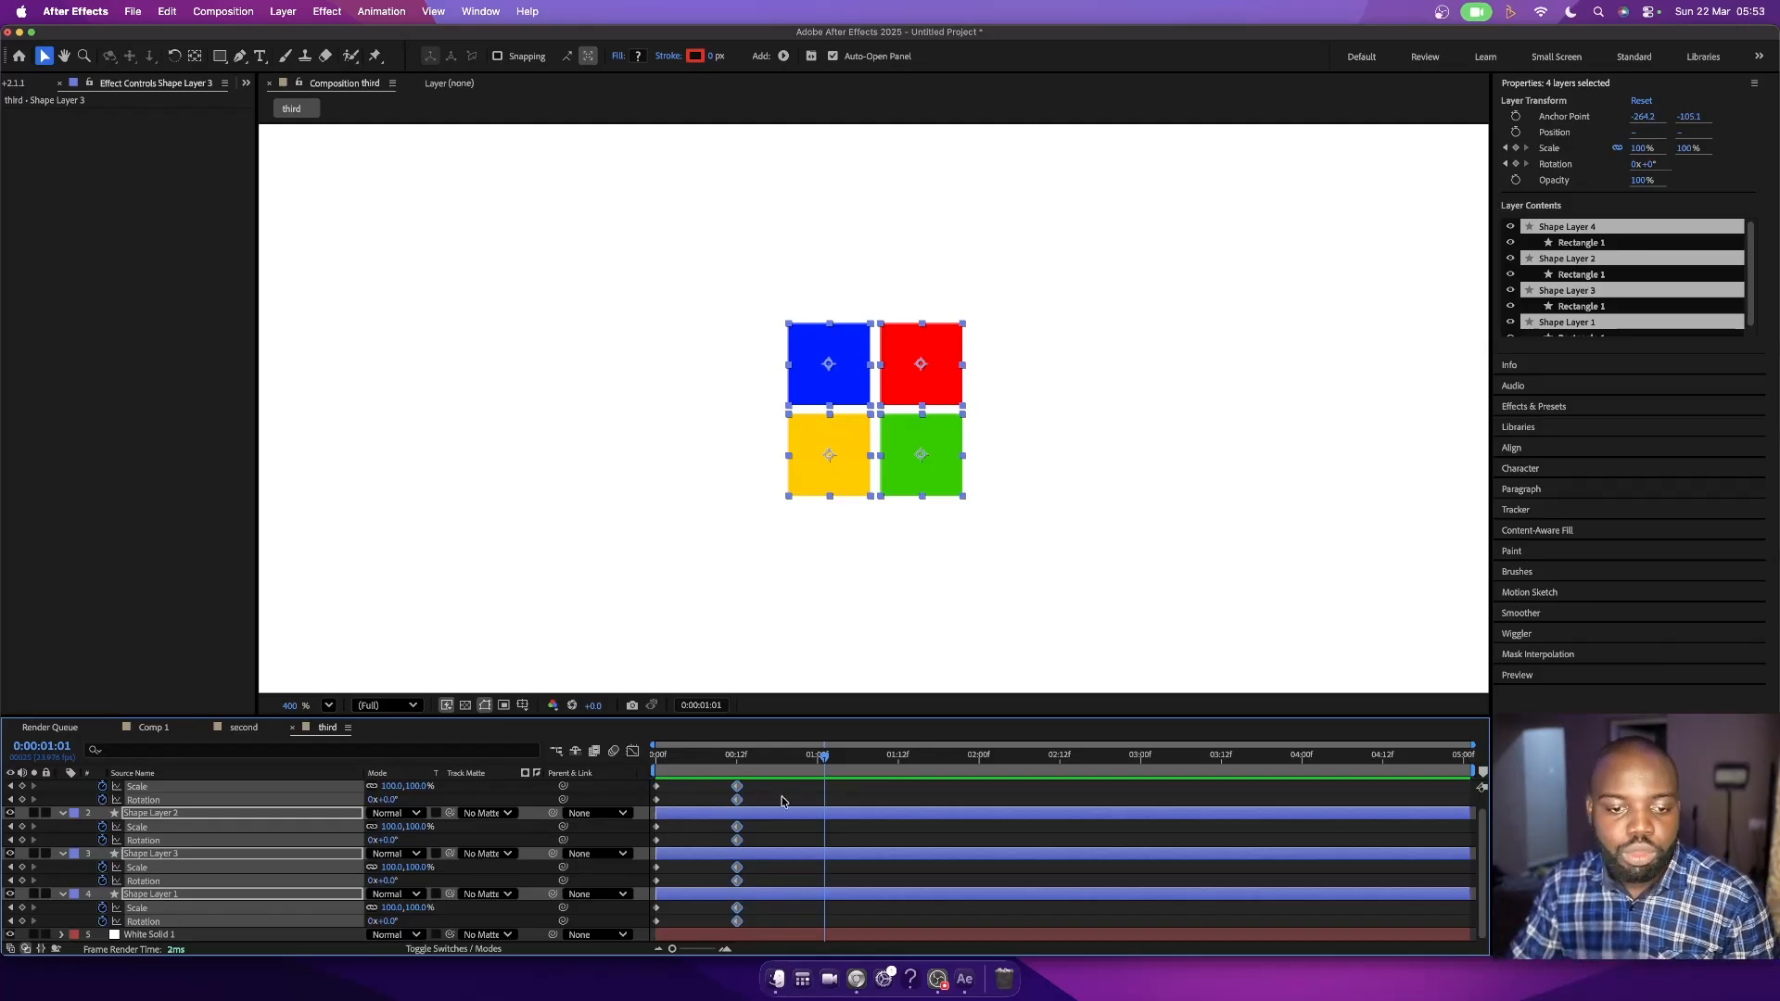
pyautogui.moveTo(742, 755); pyautogui.dragTo(790, 768)
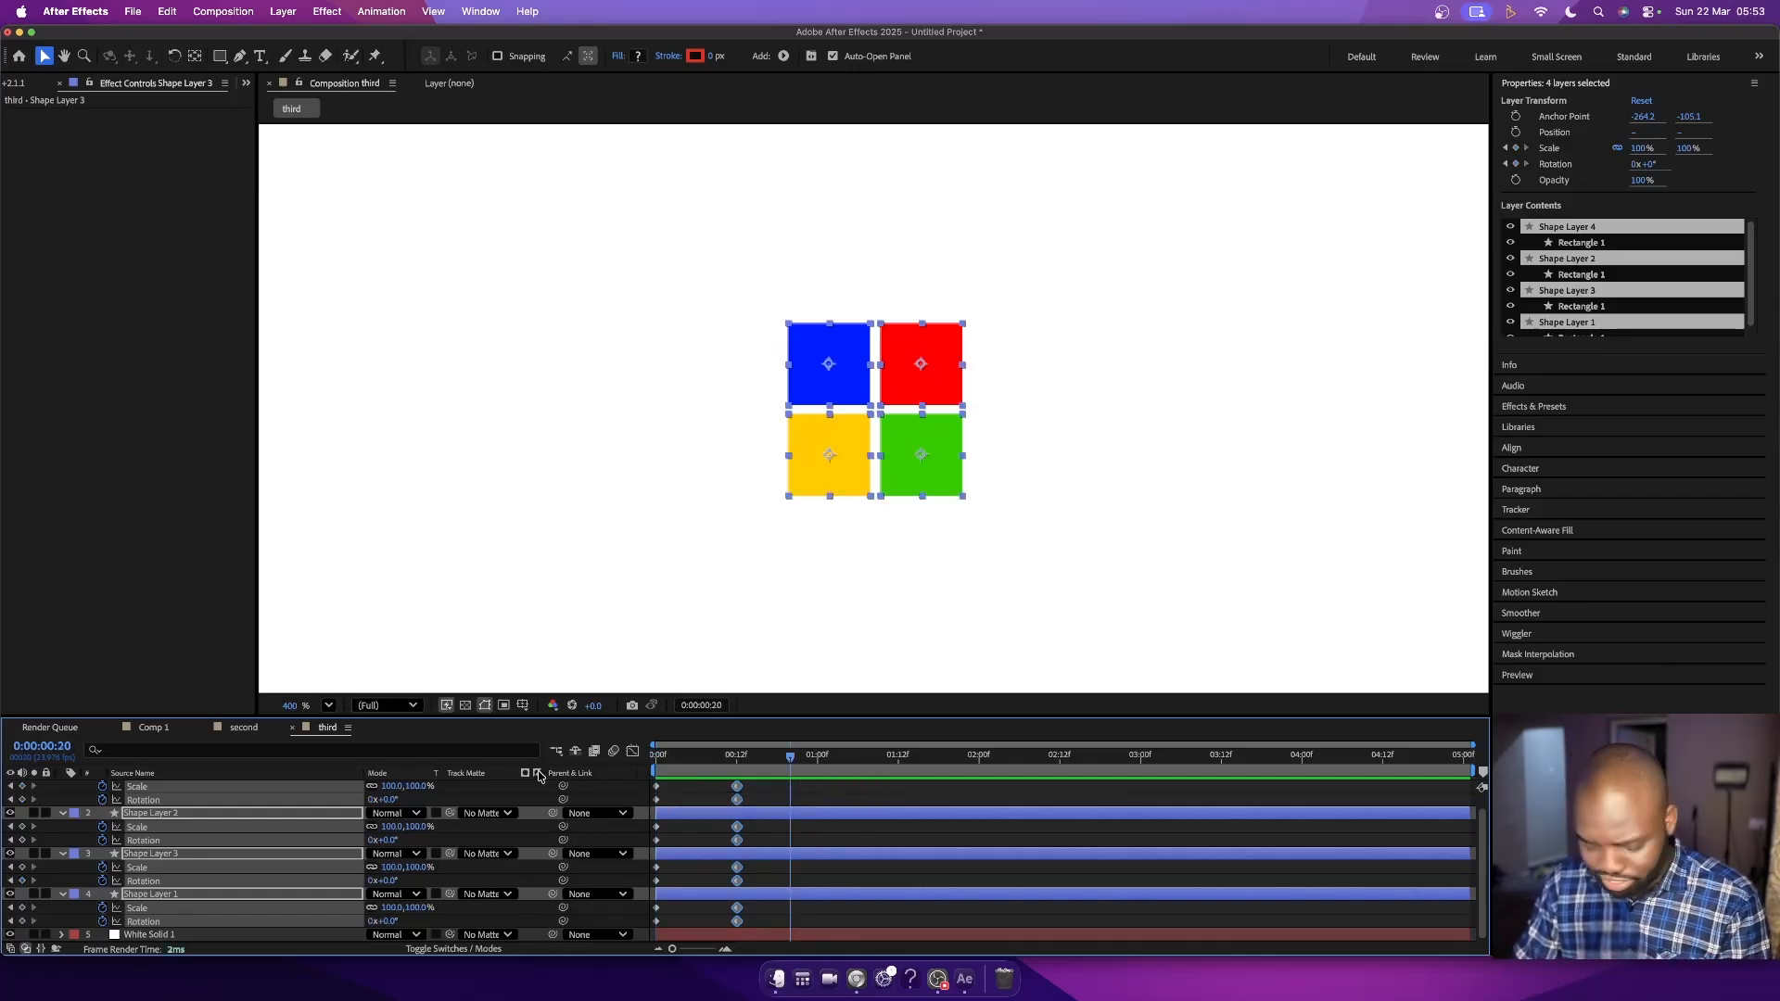
pyautogui.click(329, 705)
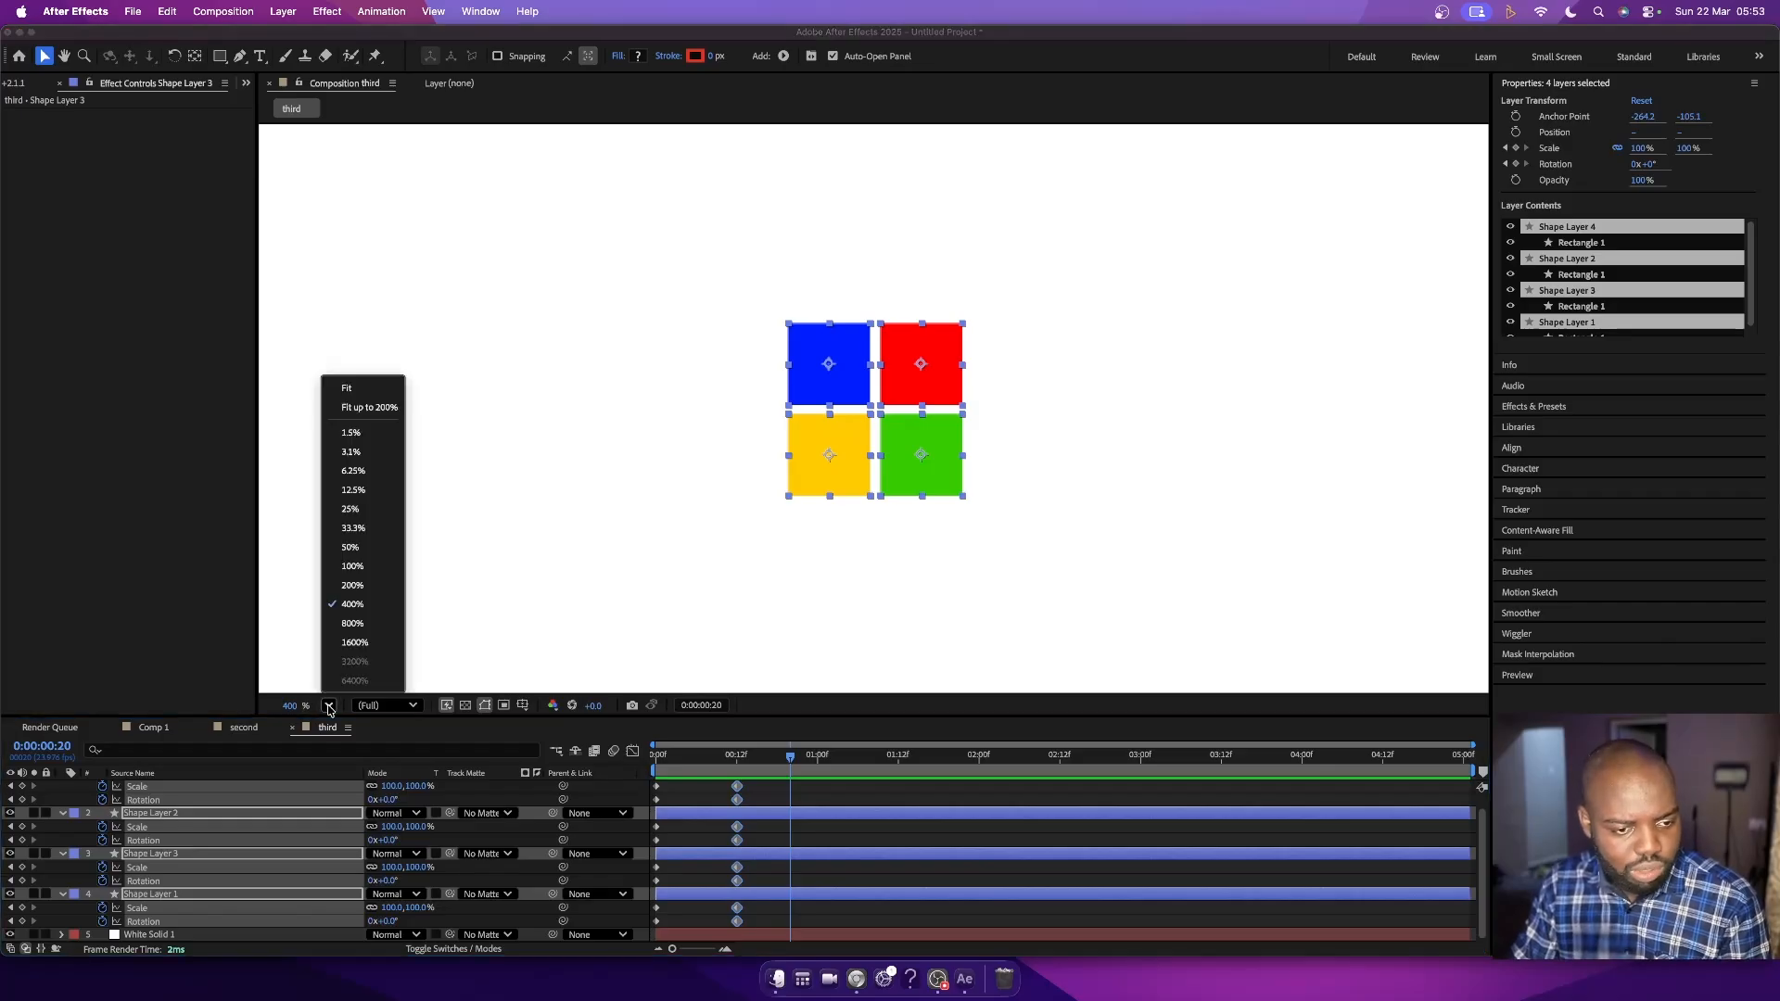
pyautogui.click(366, 407)
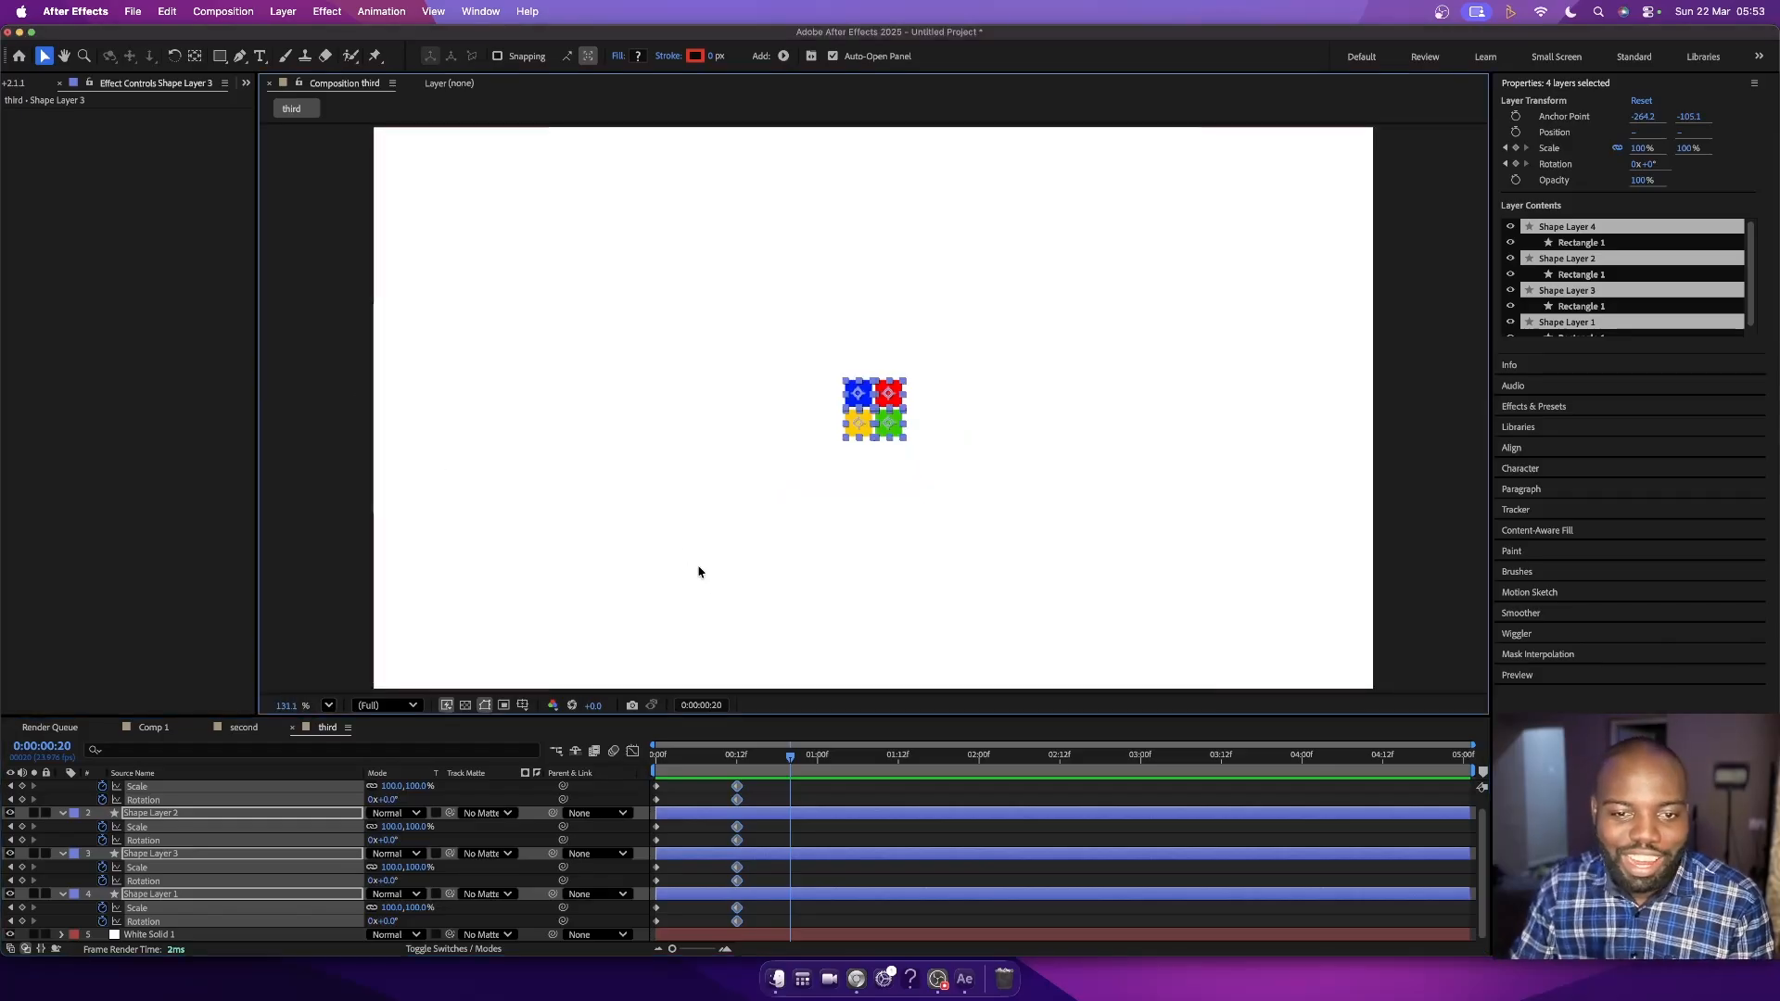
pyautogui.click(955, 556)
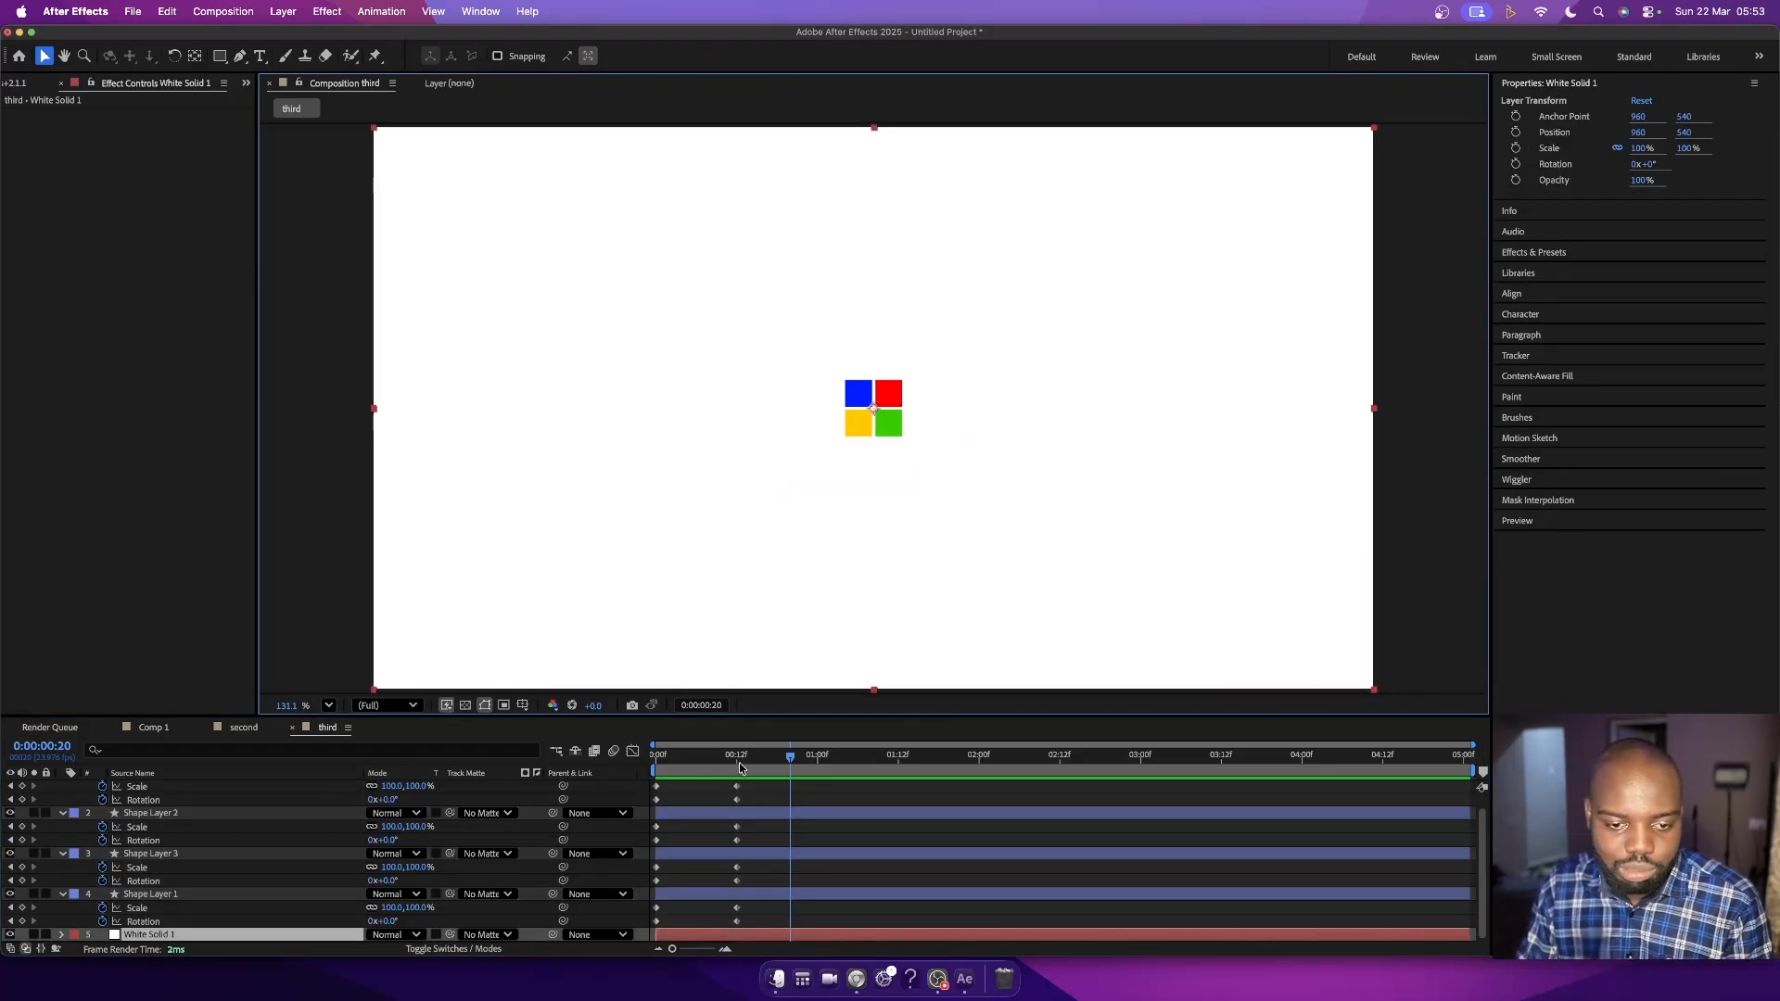
# - Replay the squares' scale and rotation animation from 0:00, then park the playhead at frame 19
pyautogui.moveTo(738, 762); pyautogui.dragTo(640, 766)
pyautogui.press('space')
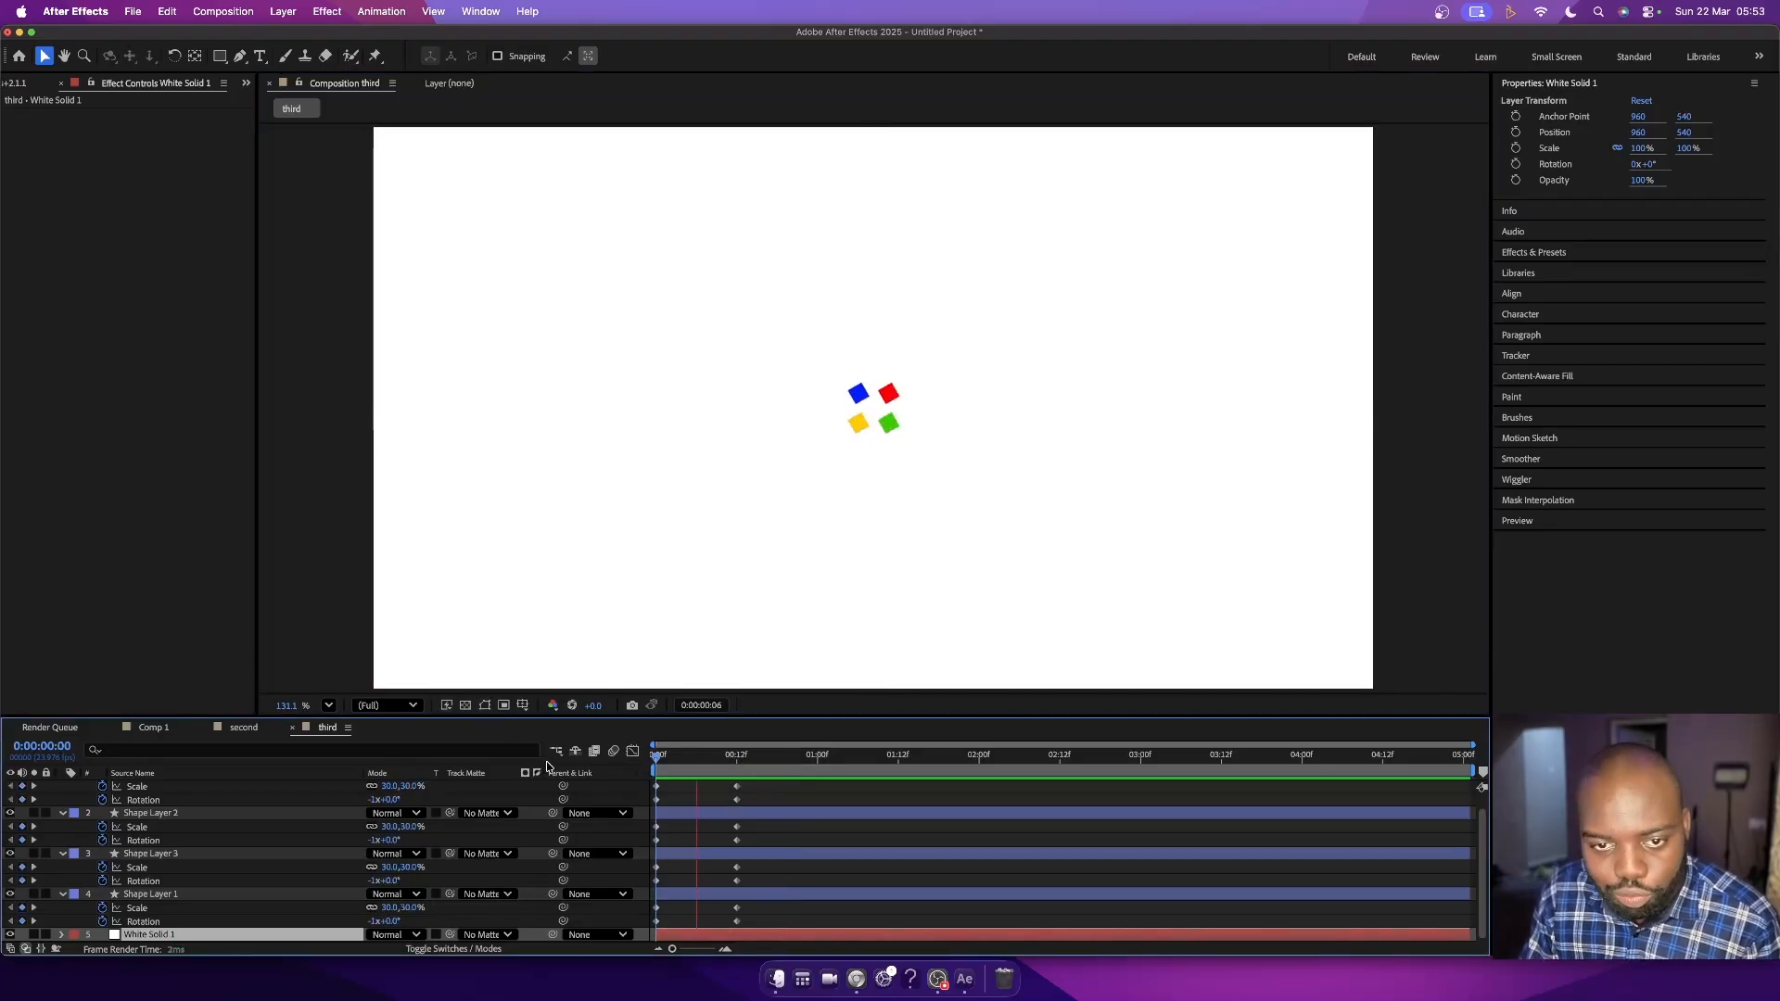
pyautogui.press('space')
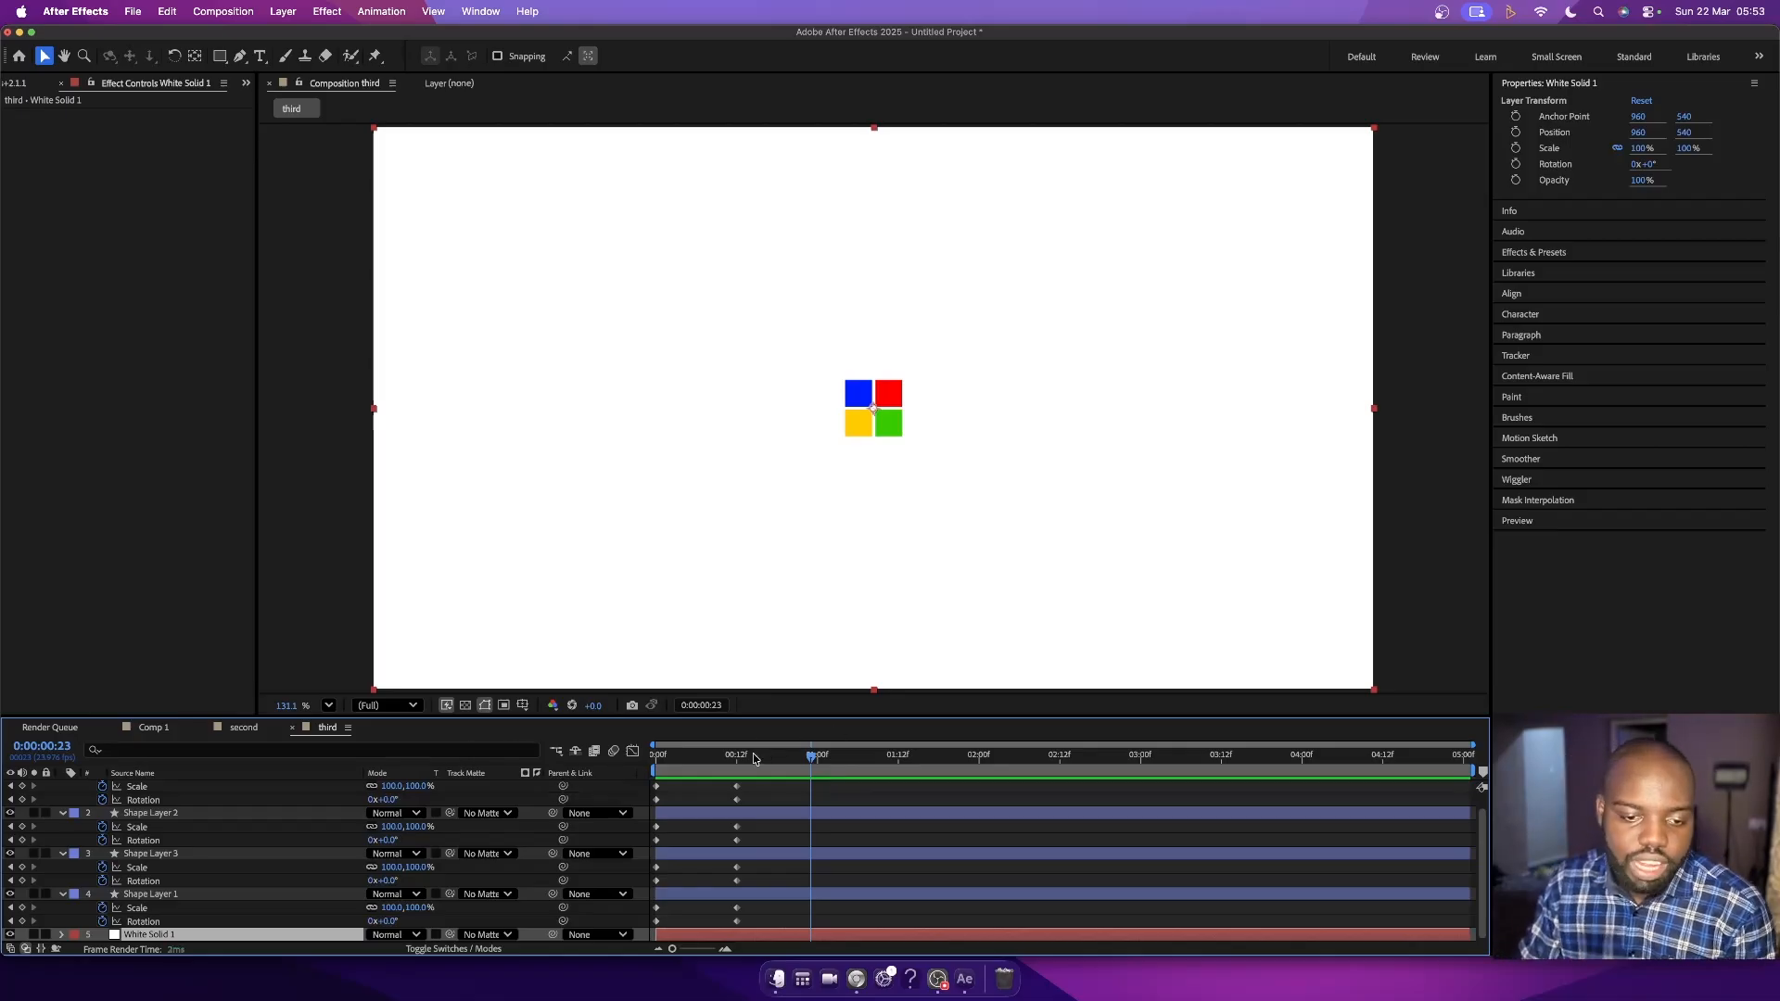
pyautogui.press('Home')
pyautogui.press('space')
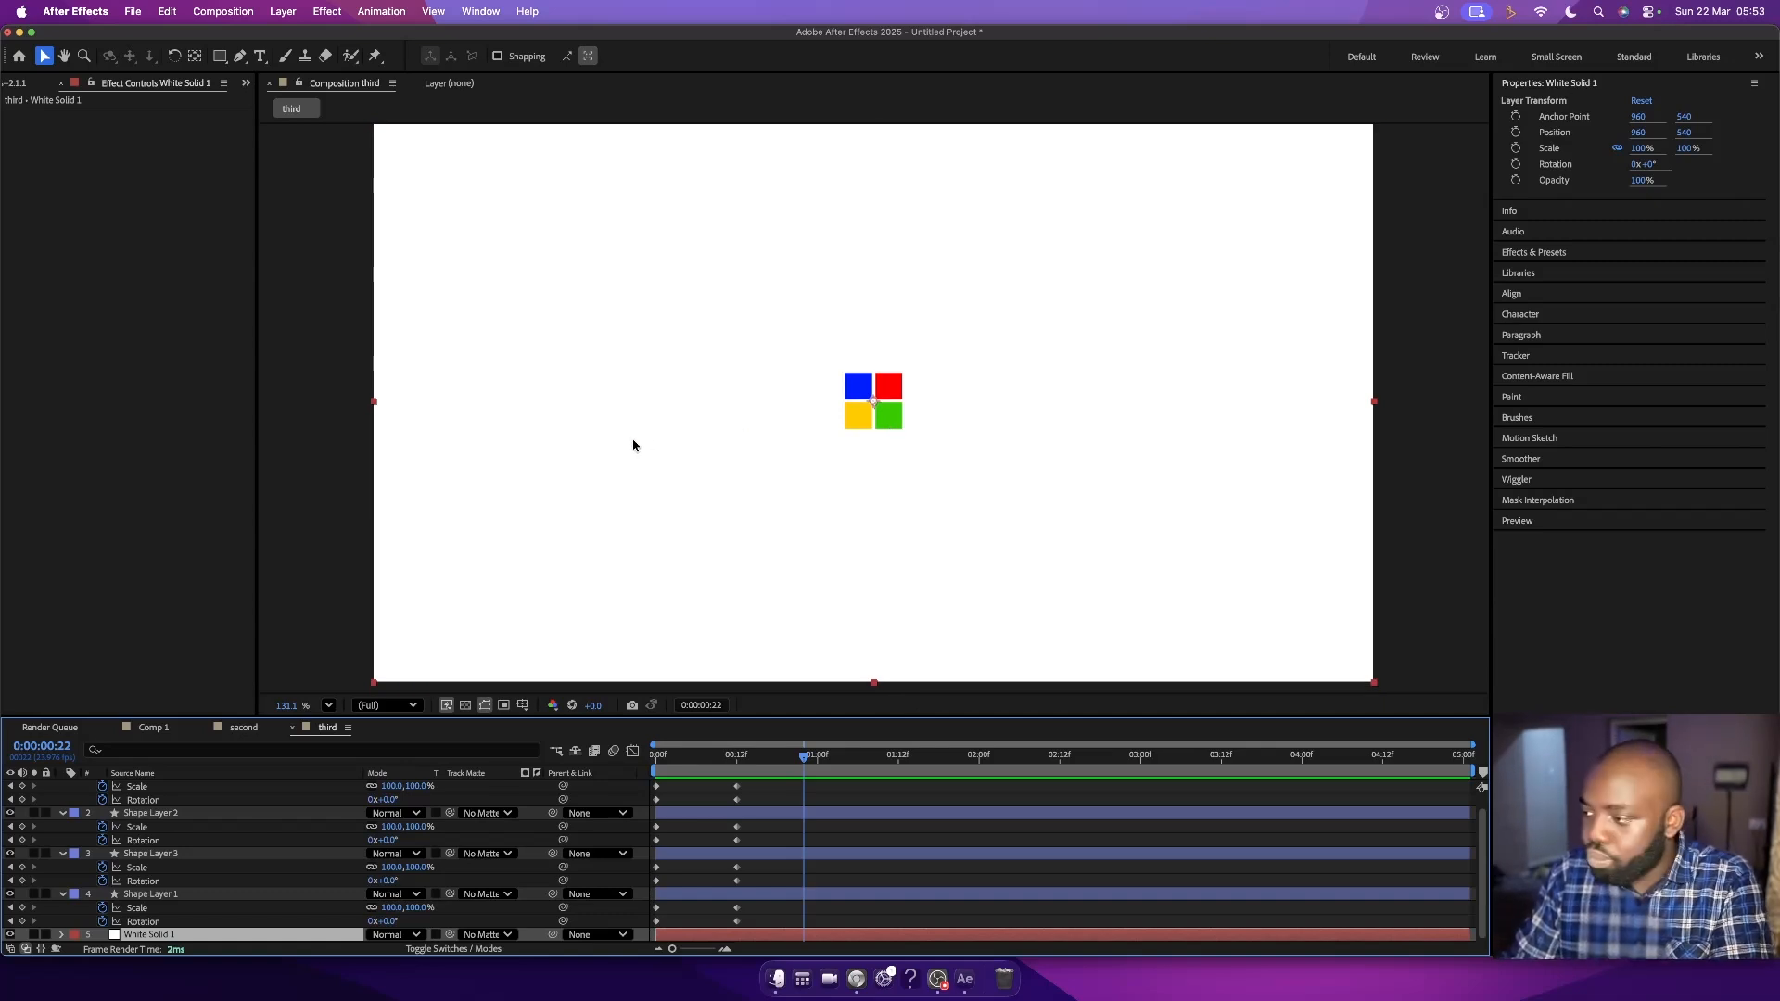
pyautogui.moveTo(736, 755); pyautogui.dragTo(639, 768)
pyautogui.click(817, 754)
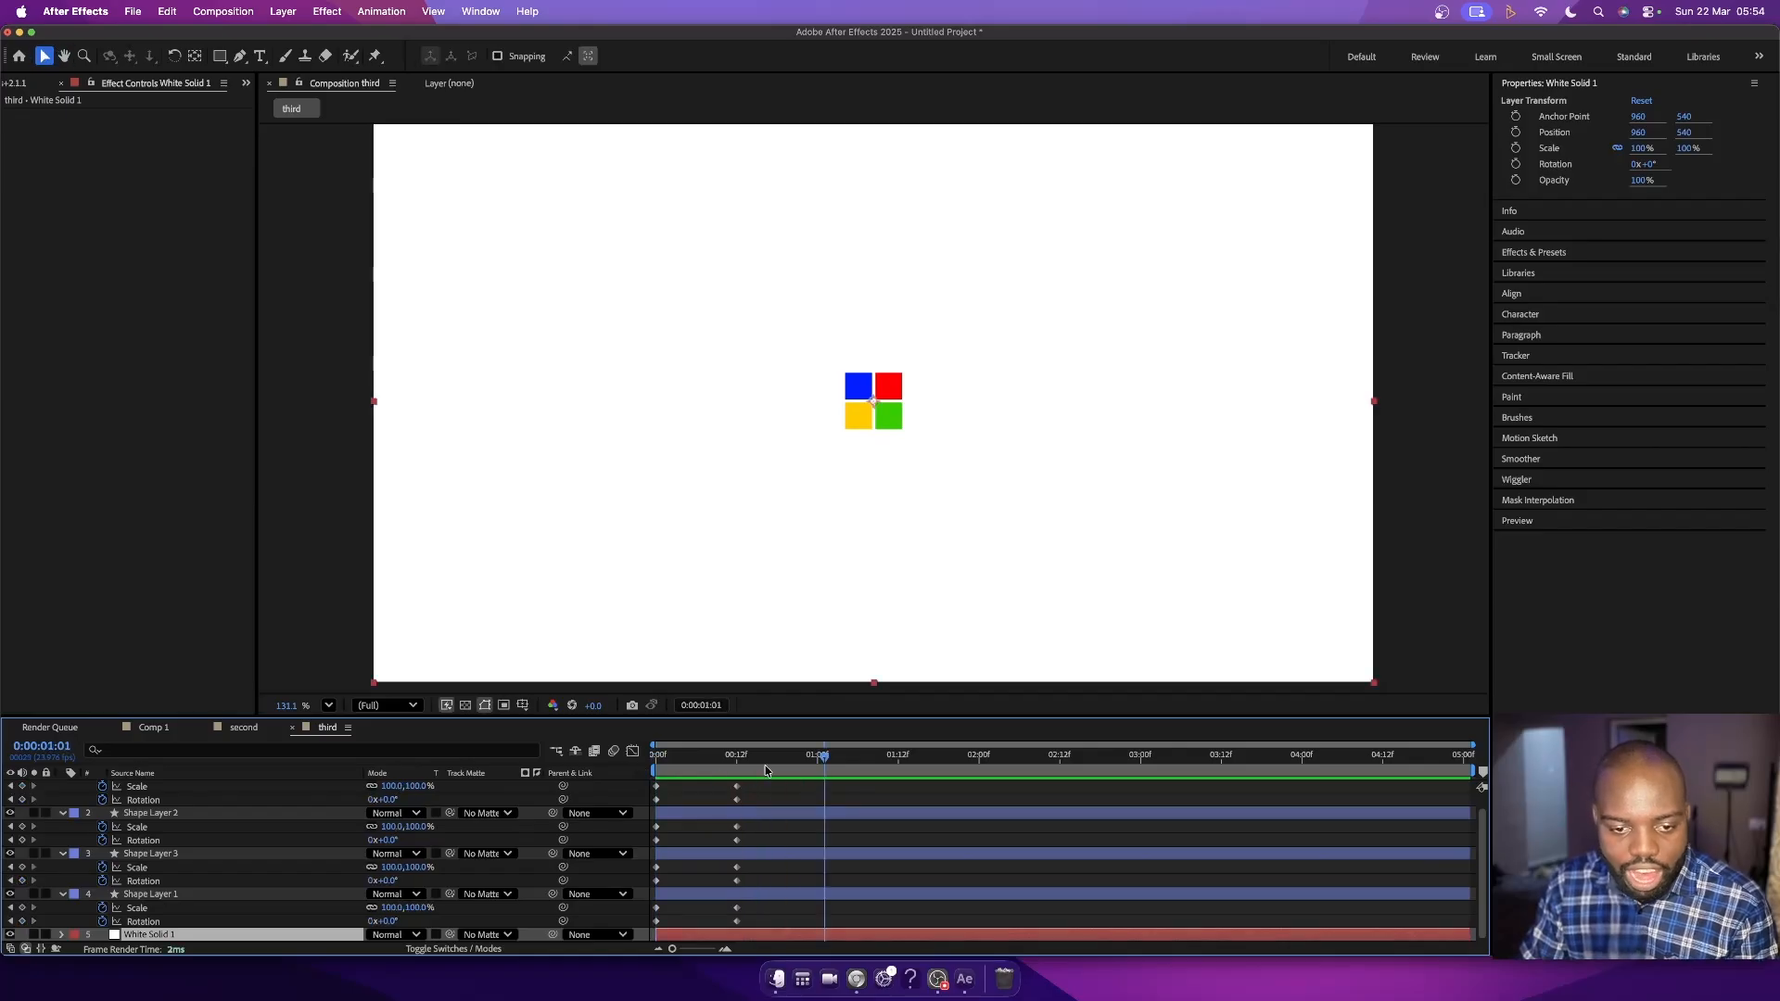
pyautogui.moveTo(822, 761); pyautogui.dragTo(782, 766)
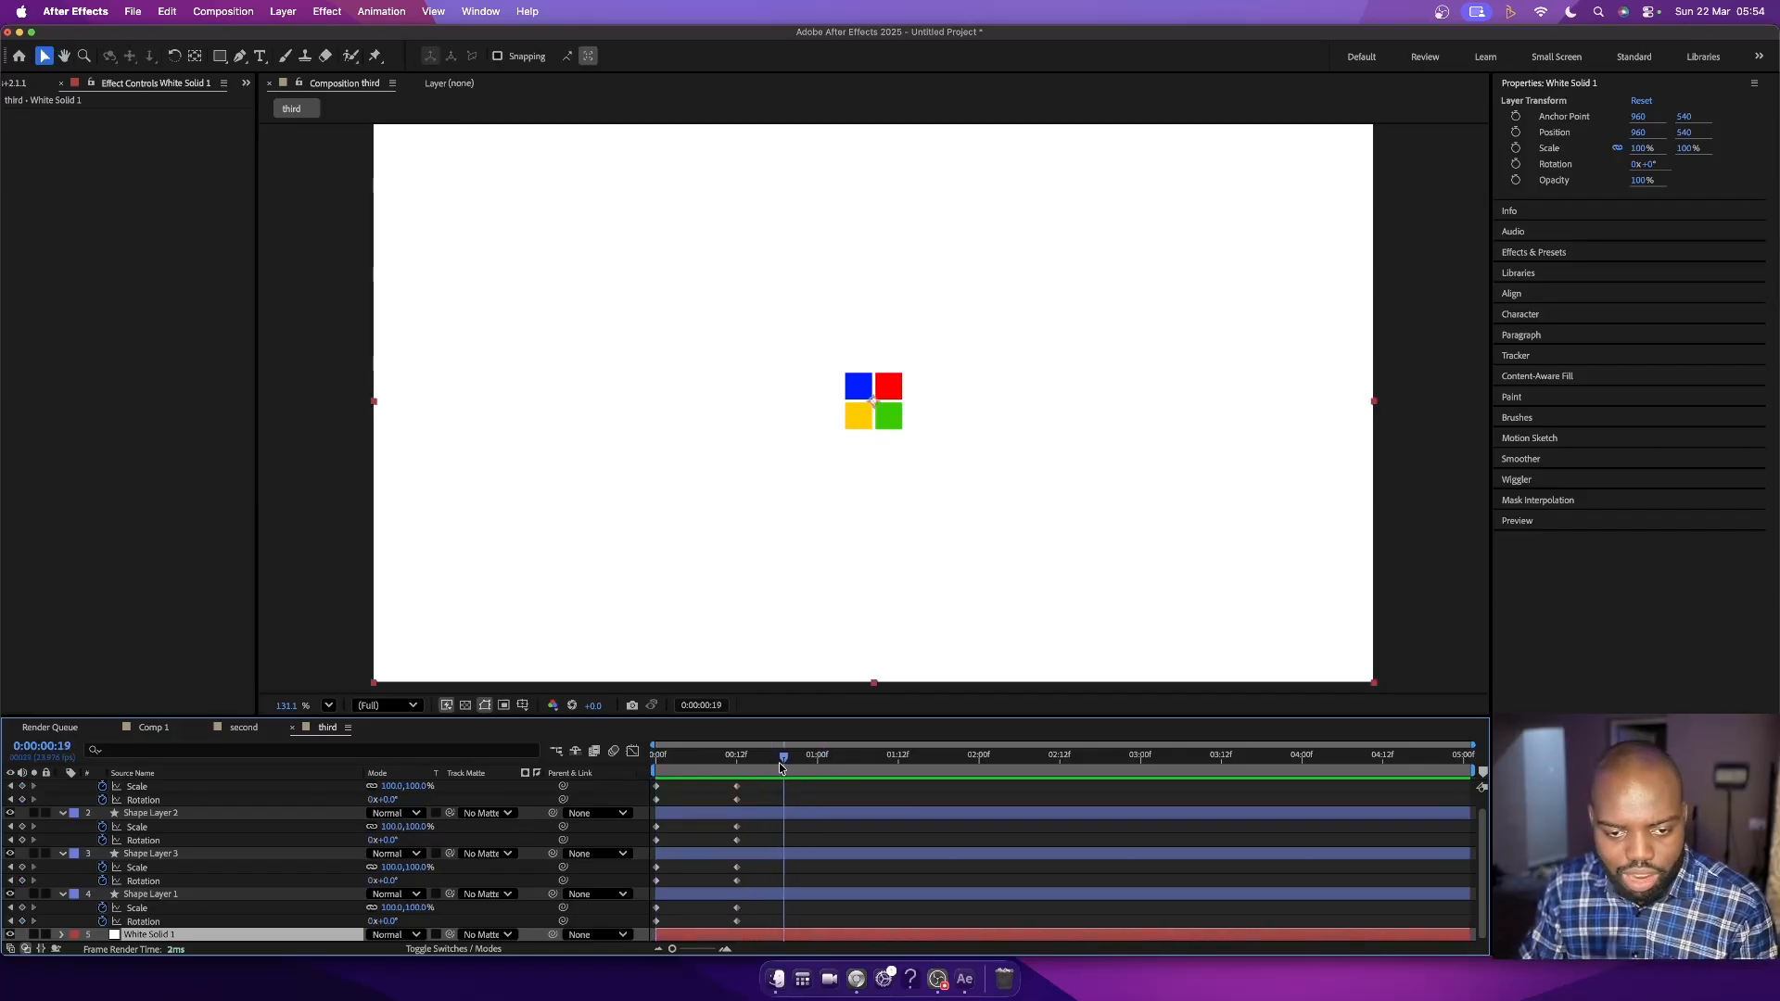
pyautogui.click(781, 895)
pyautogui.scroll(1, 782, 897)
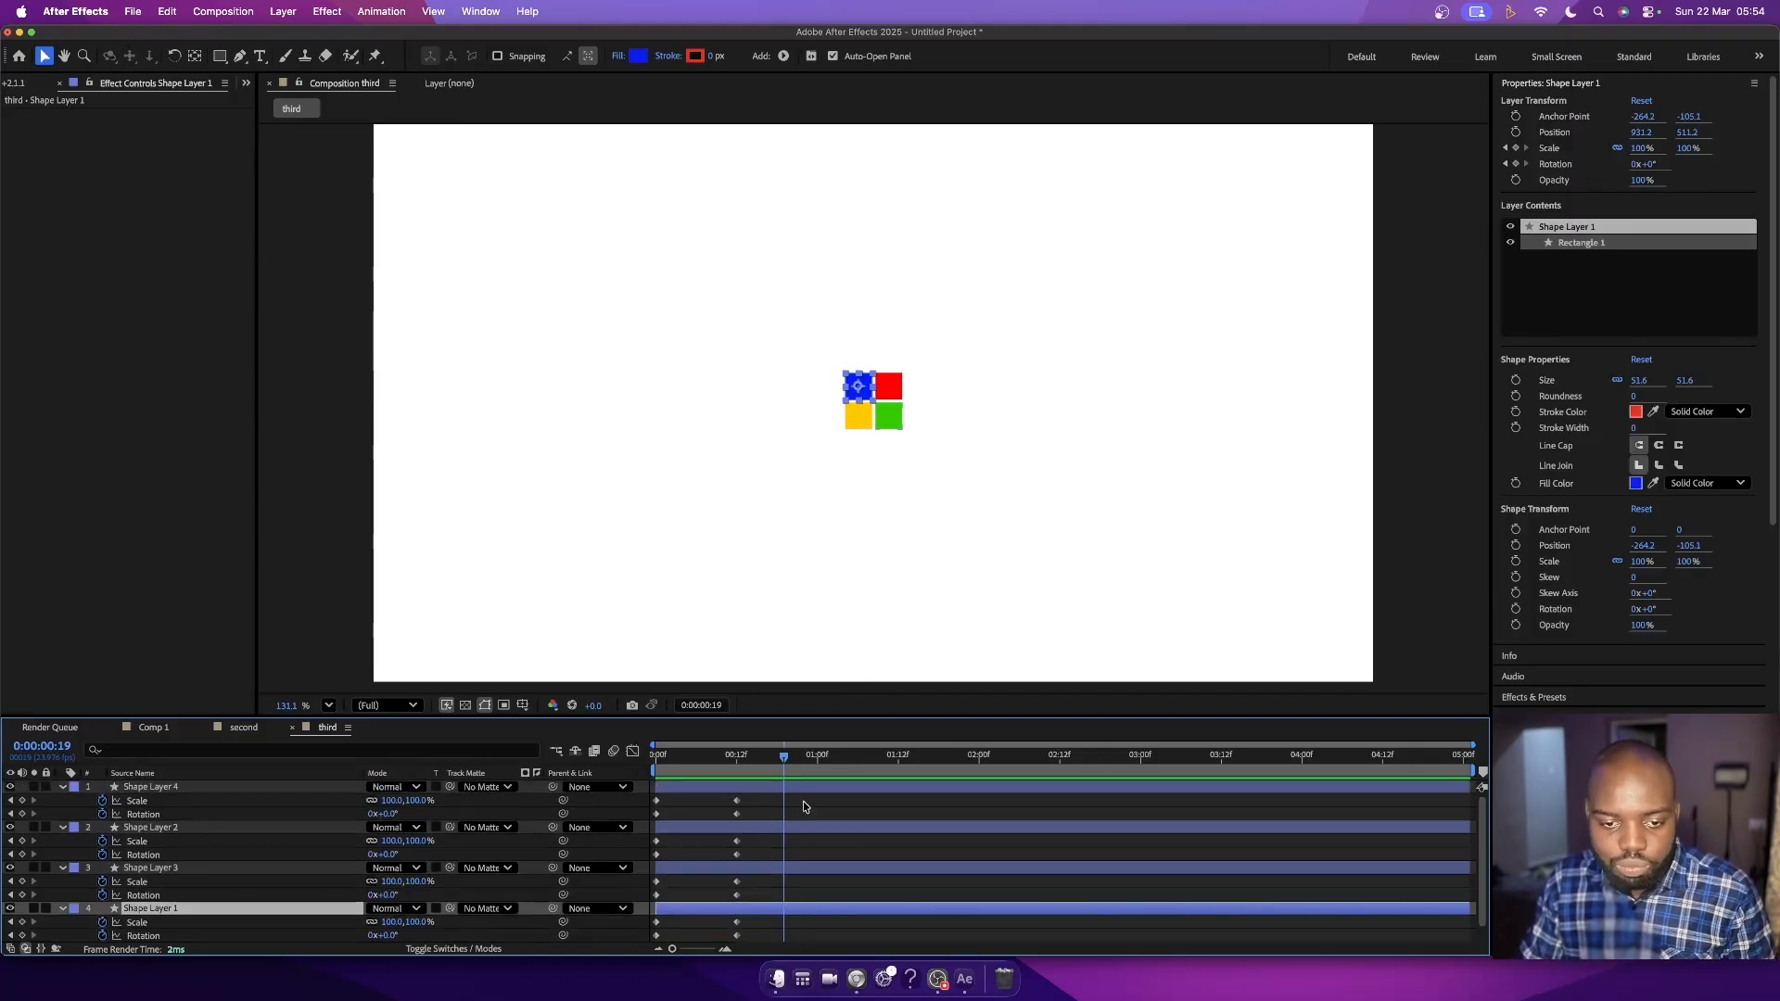
pyautogui.keyDown('shift'); pyautogui.click(793, 788); pyautogui.keyUp('shift')
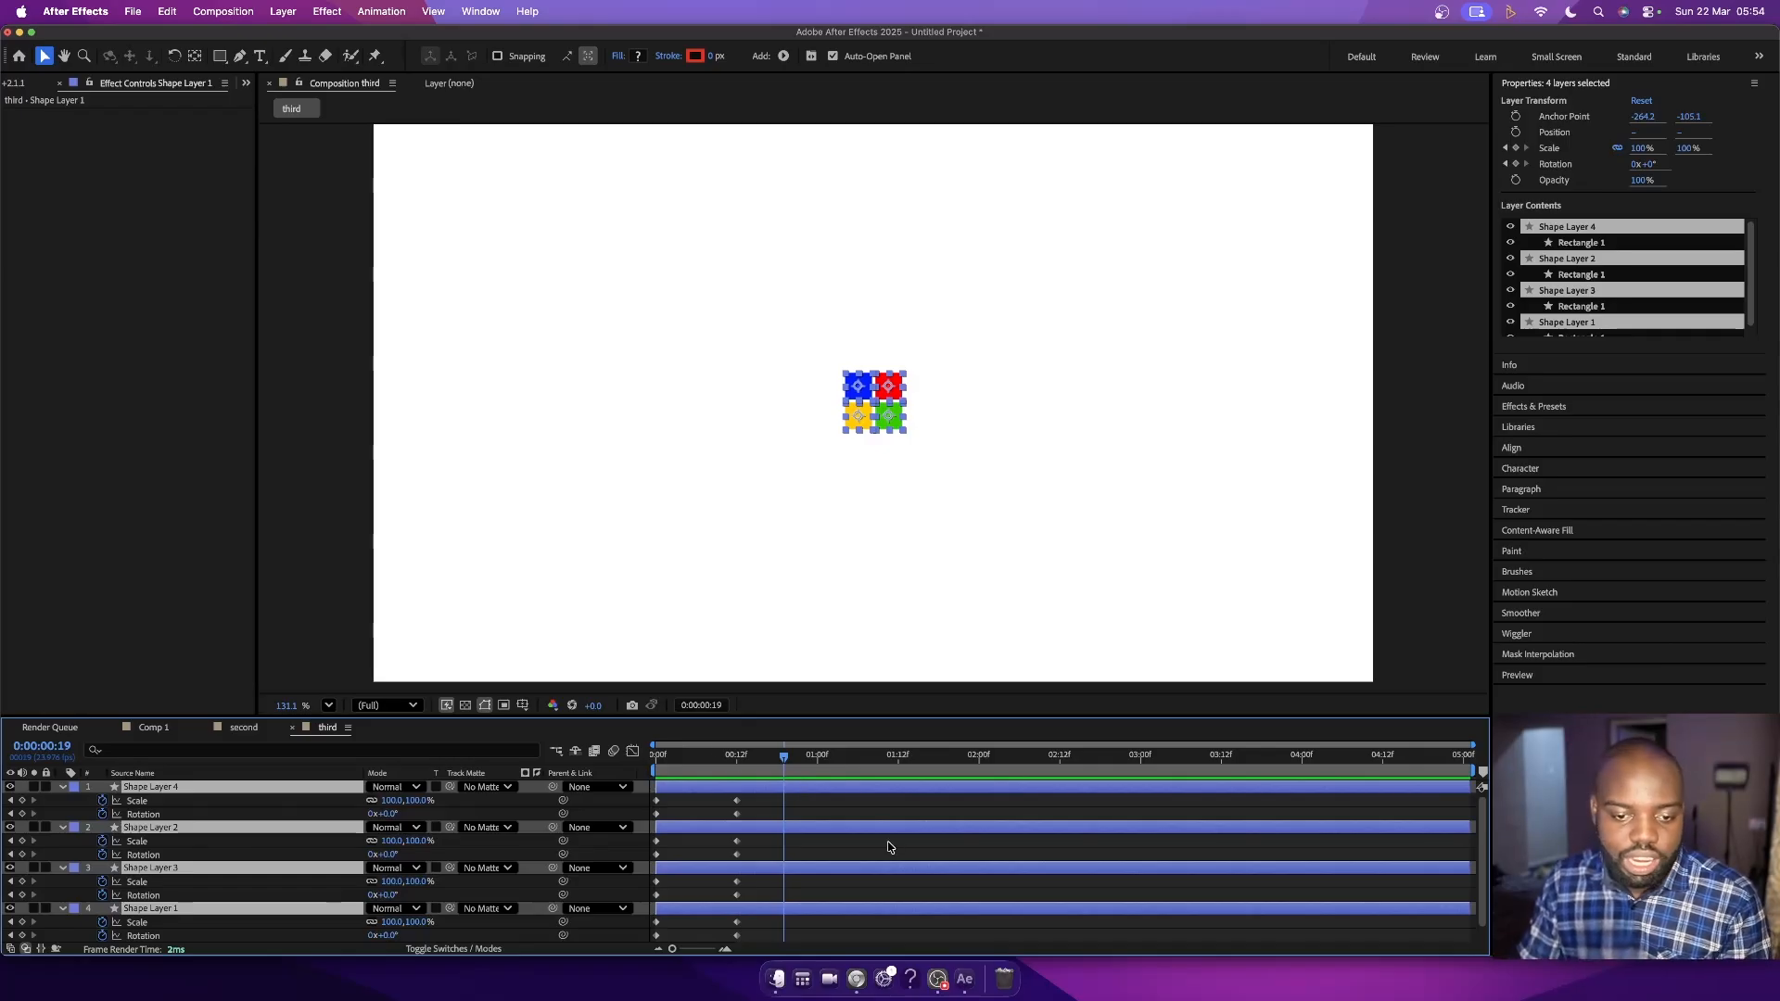
pyautogui.click(810, 806)
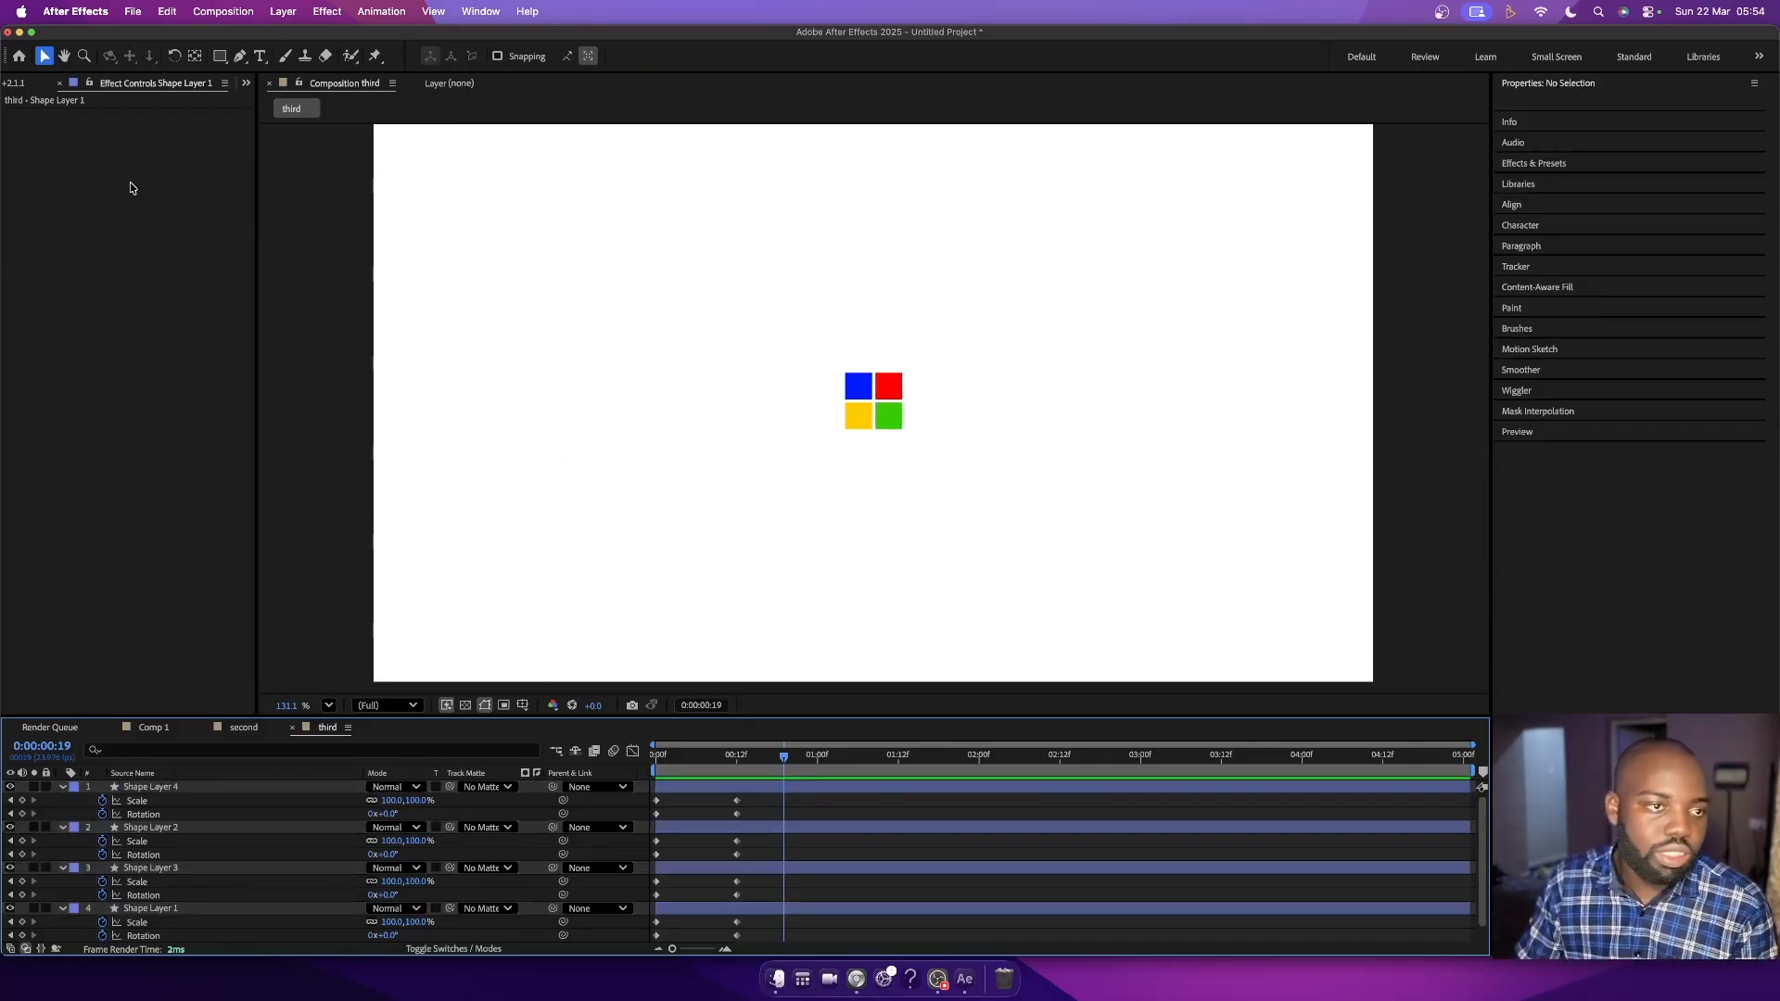
# - Add a text layer reading "Microsoft" in the composition, starting just left of the four squares
pyautogui.click(261, 57)
pyautogui.click(760, 415)
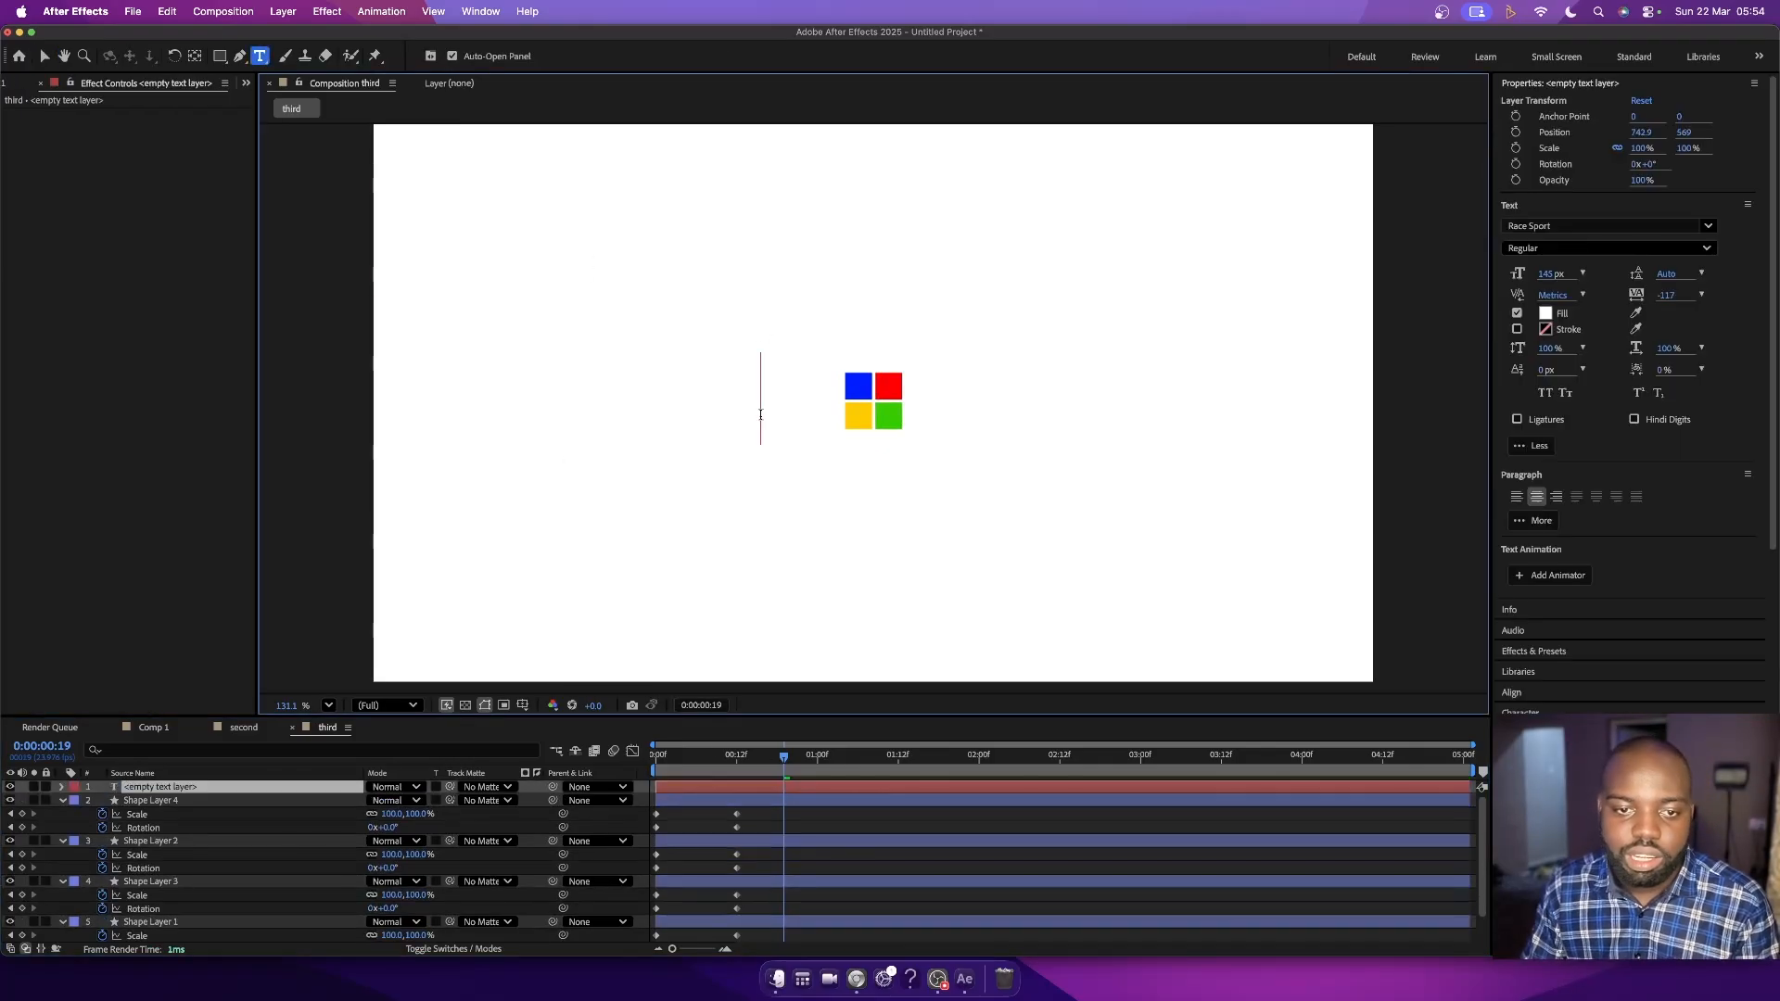
pyautogui.write('Mi')
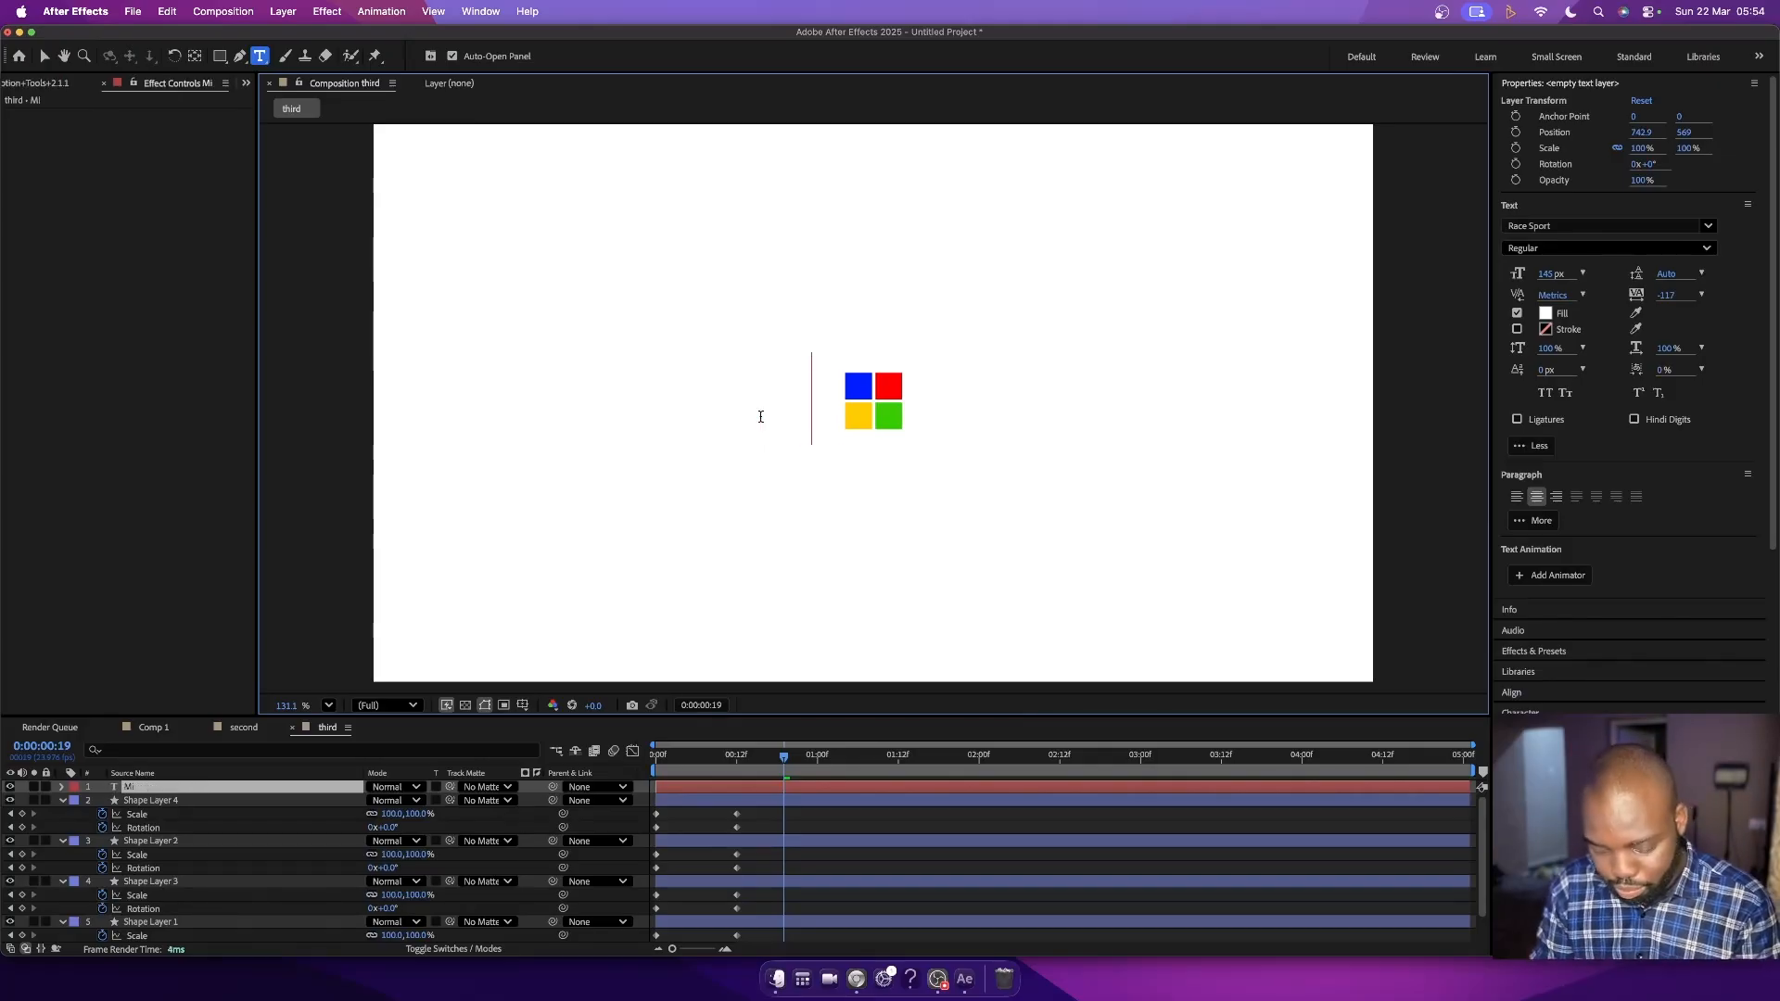
pyautogui.write('crosoft')
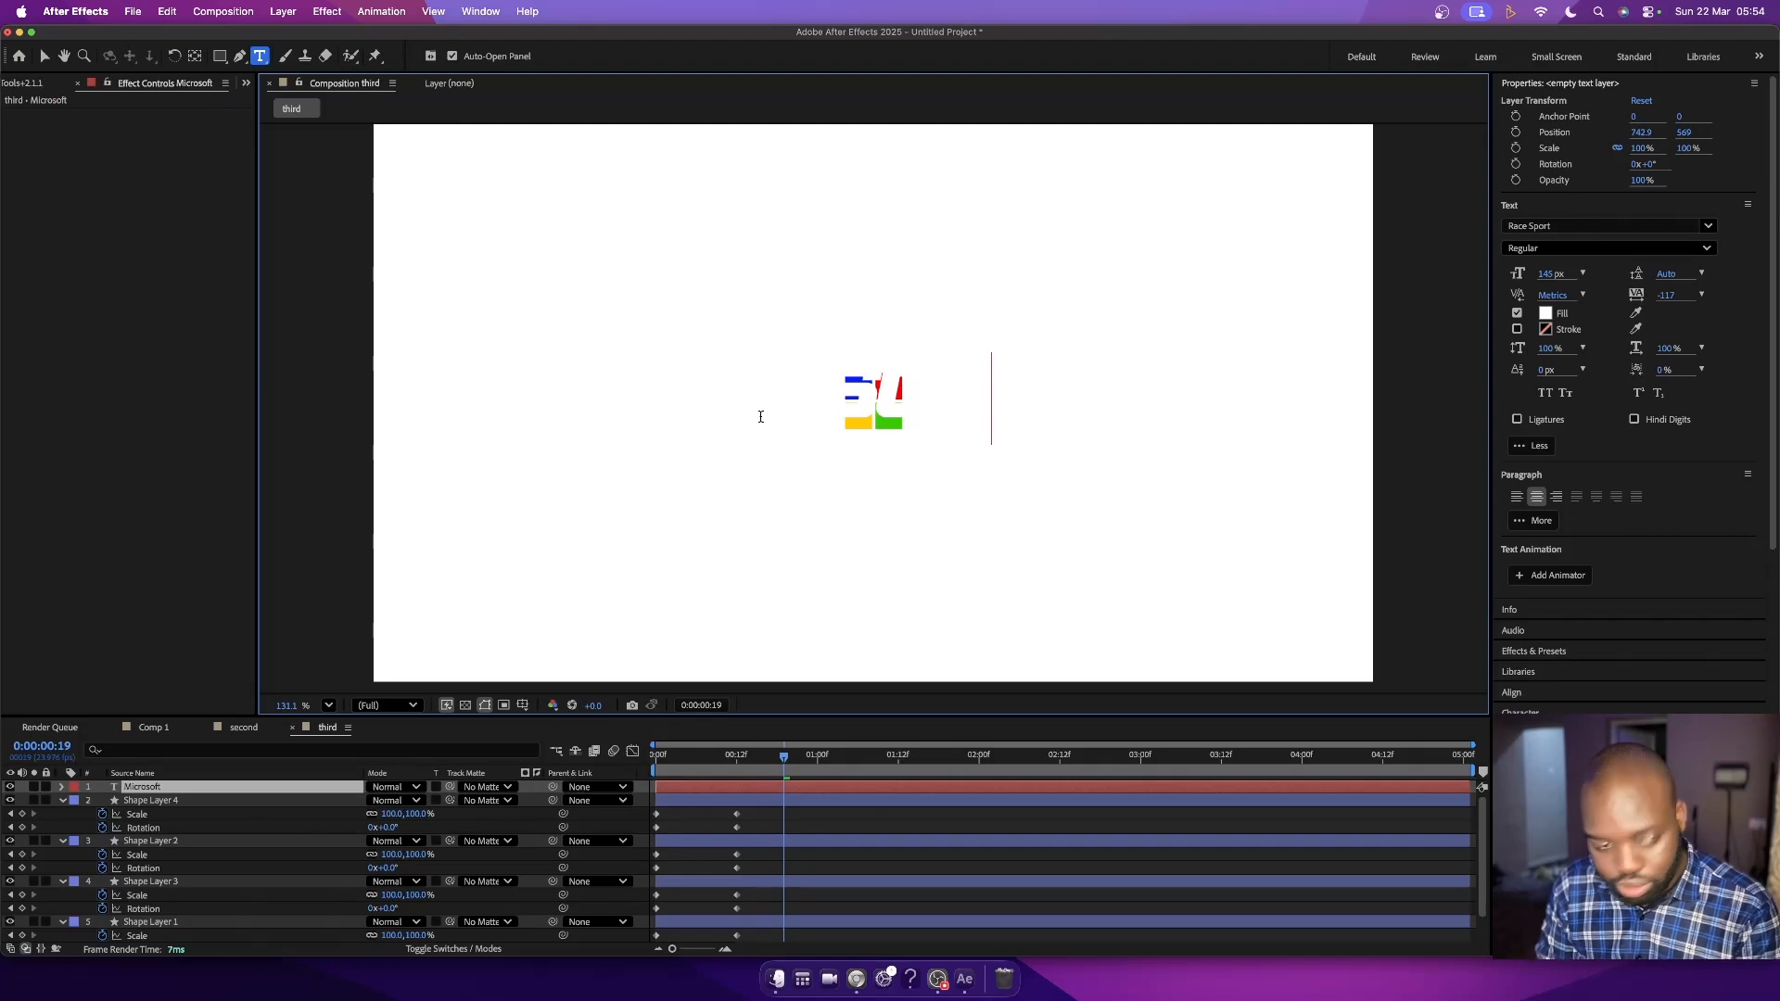
pyautogui.click(42, 52)
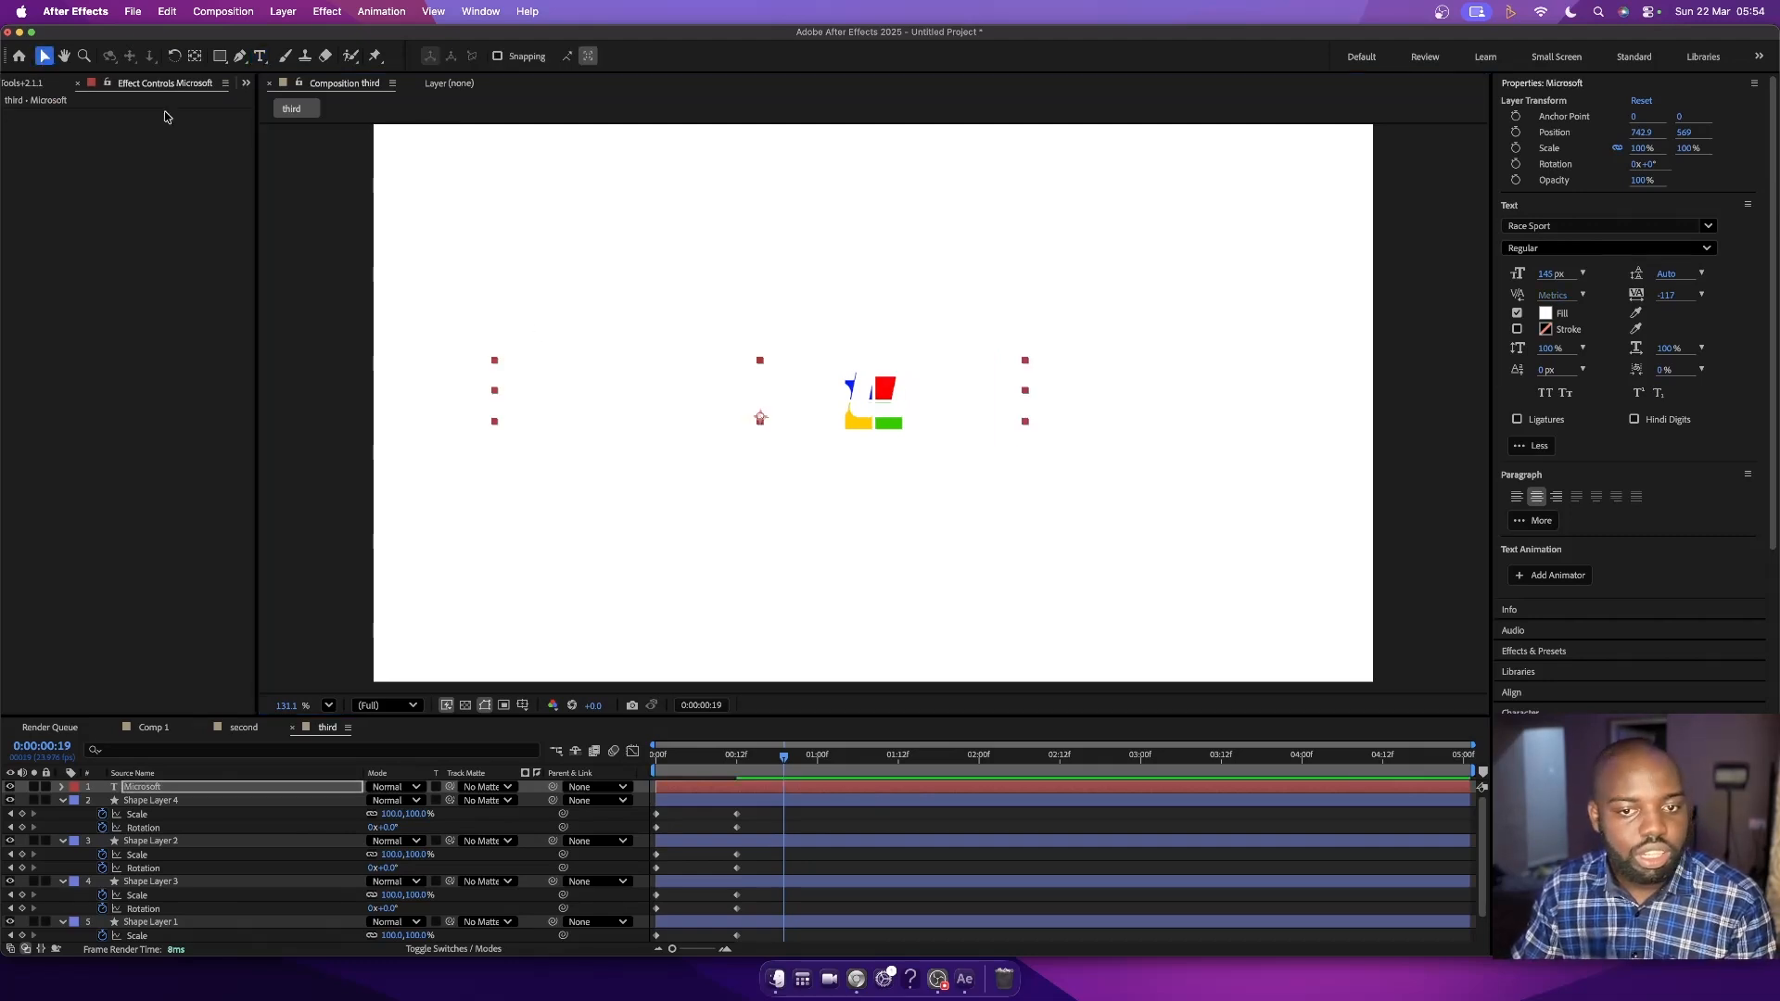
# - Set the fill color of the Microsoft text to black, 000000
pyautogui.click(1547, 314)
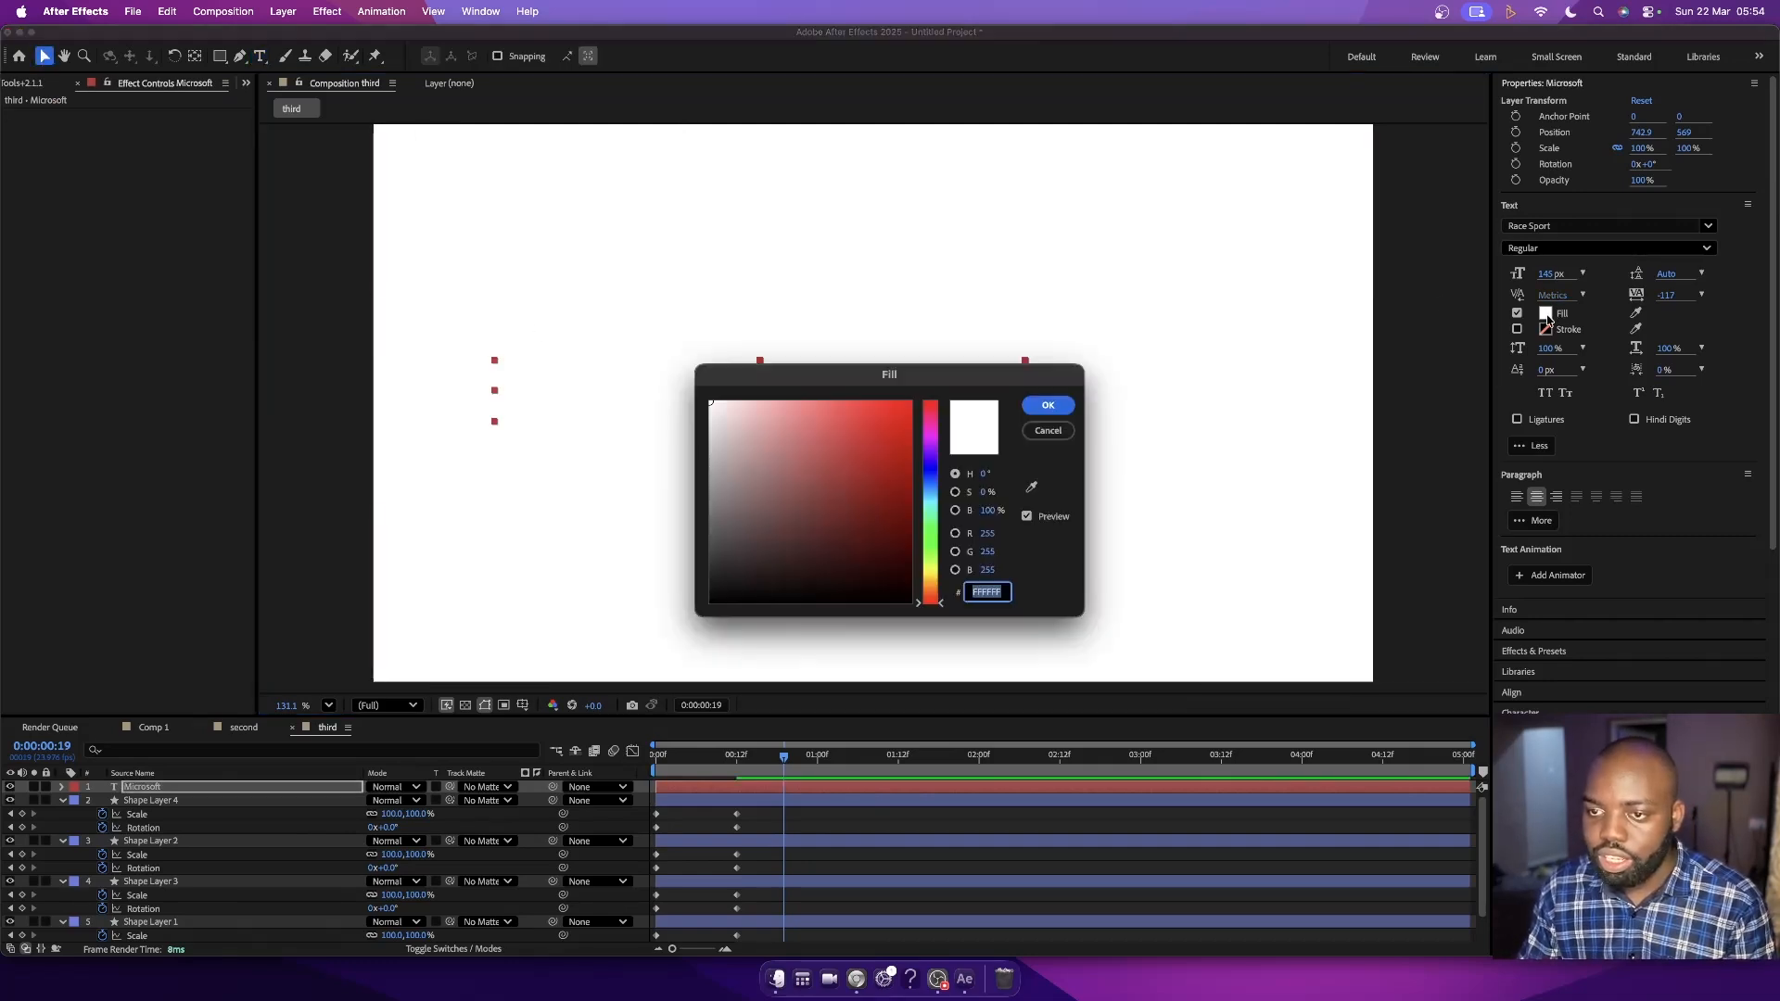
pyautogui.moveTo(828, 460); pyautogui.dragTo(669, 660)
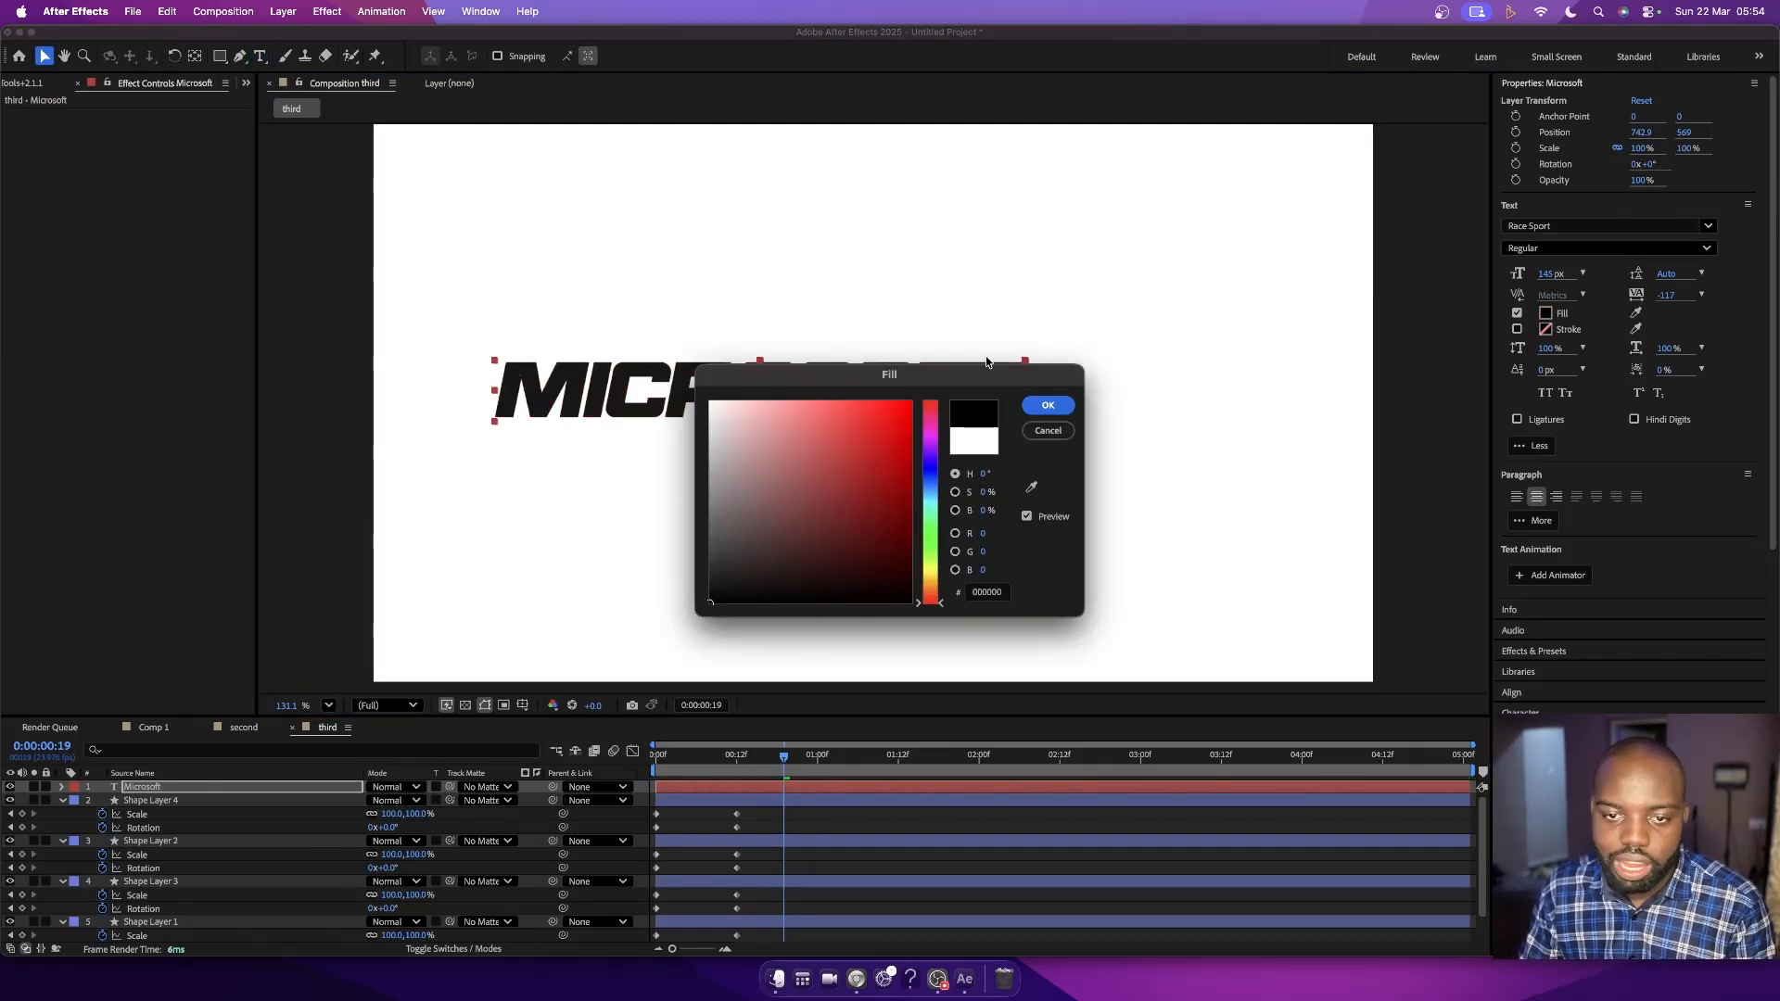
pyautogui.click(1068, 407)
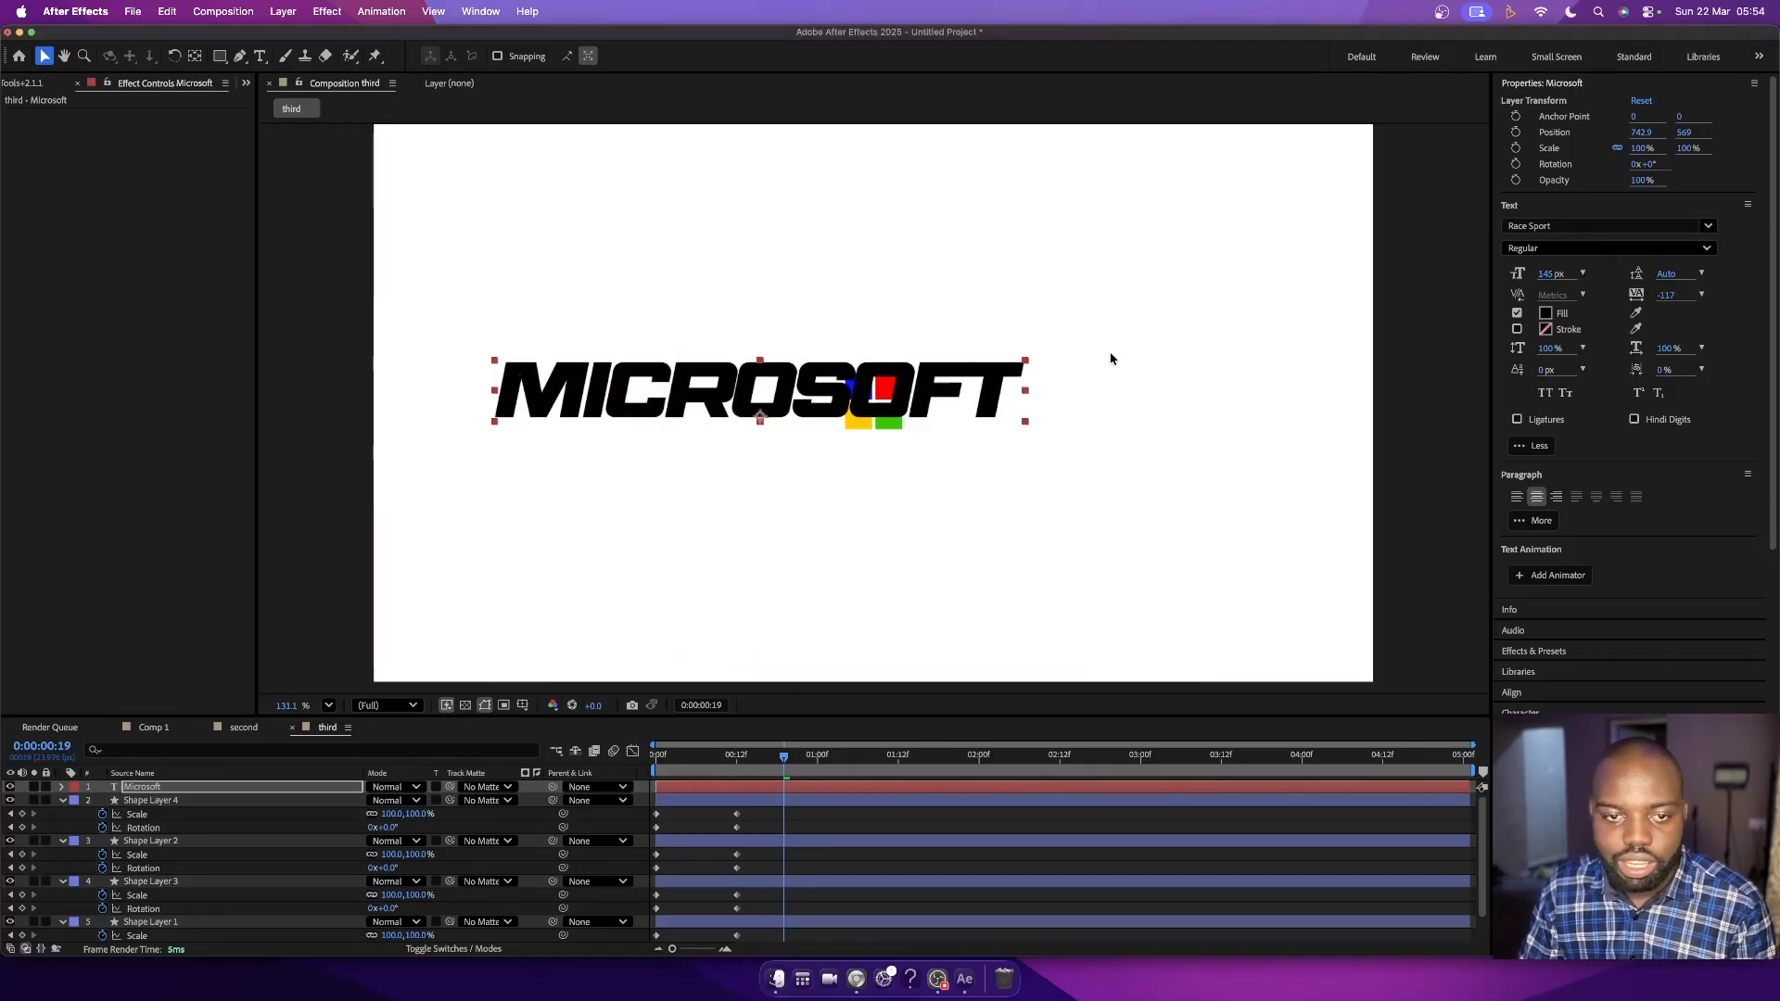
# - Set the Microsoft text to the Helvetica Regular font with a tracking of -4
pyautogui.click(1563, 227)
pyautogui.write('helvet')
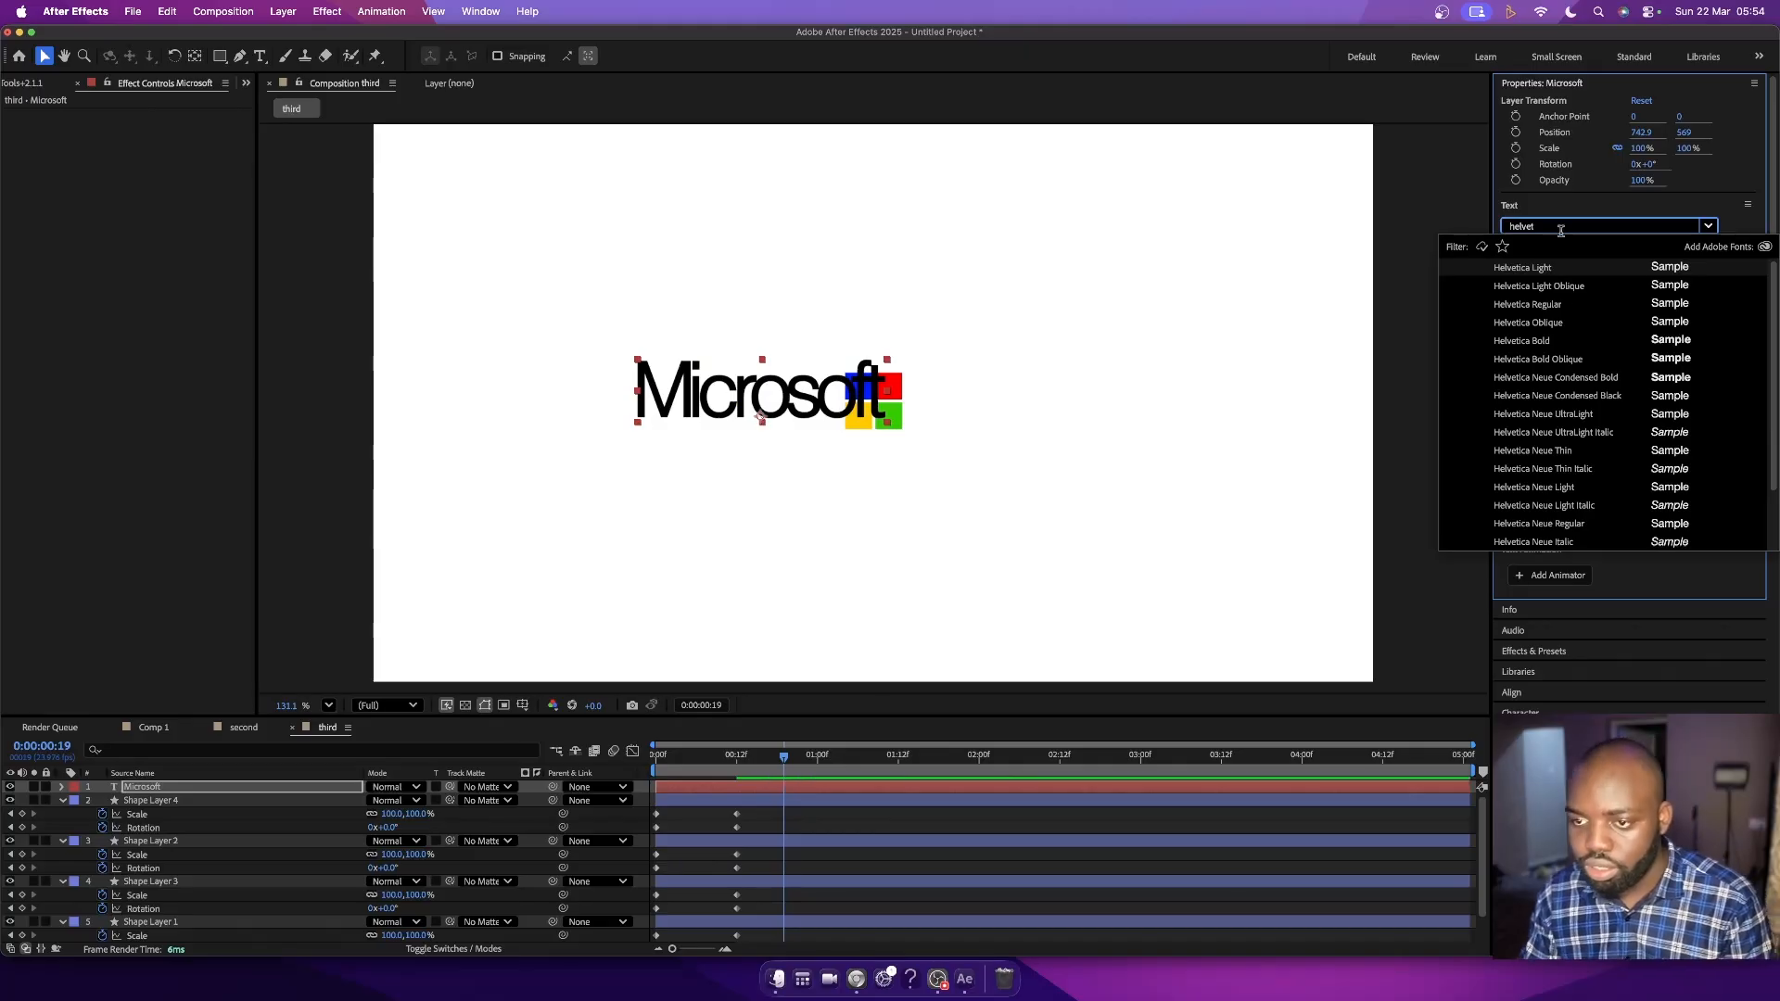
pyautogui.click(1553, 304)
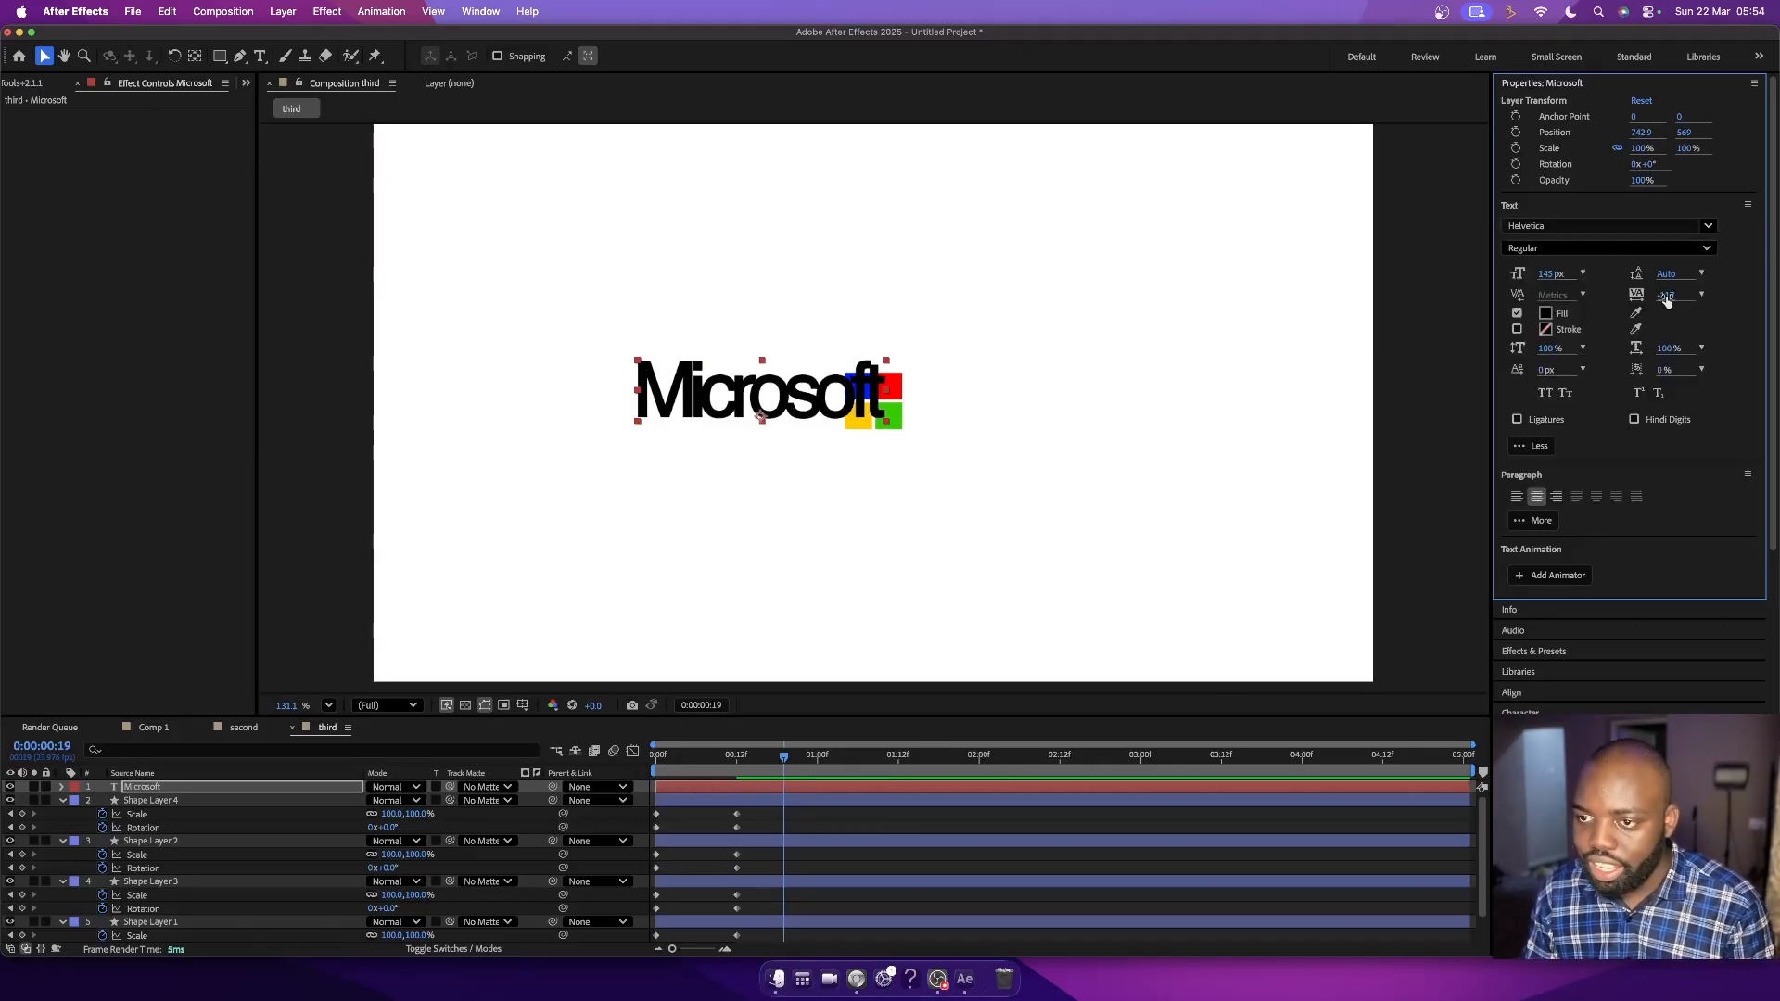
pyautogui.moveTo(1668, 298); pyautogui.dragTo(1727, 292)
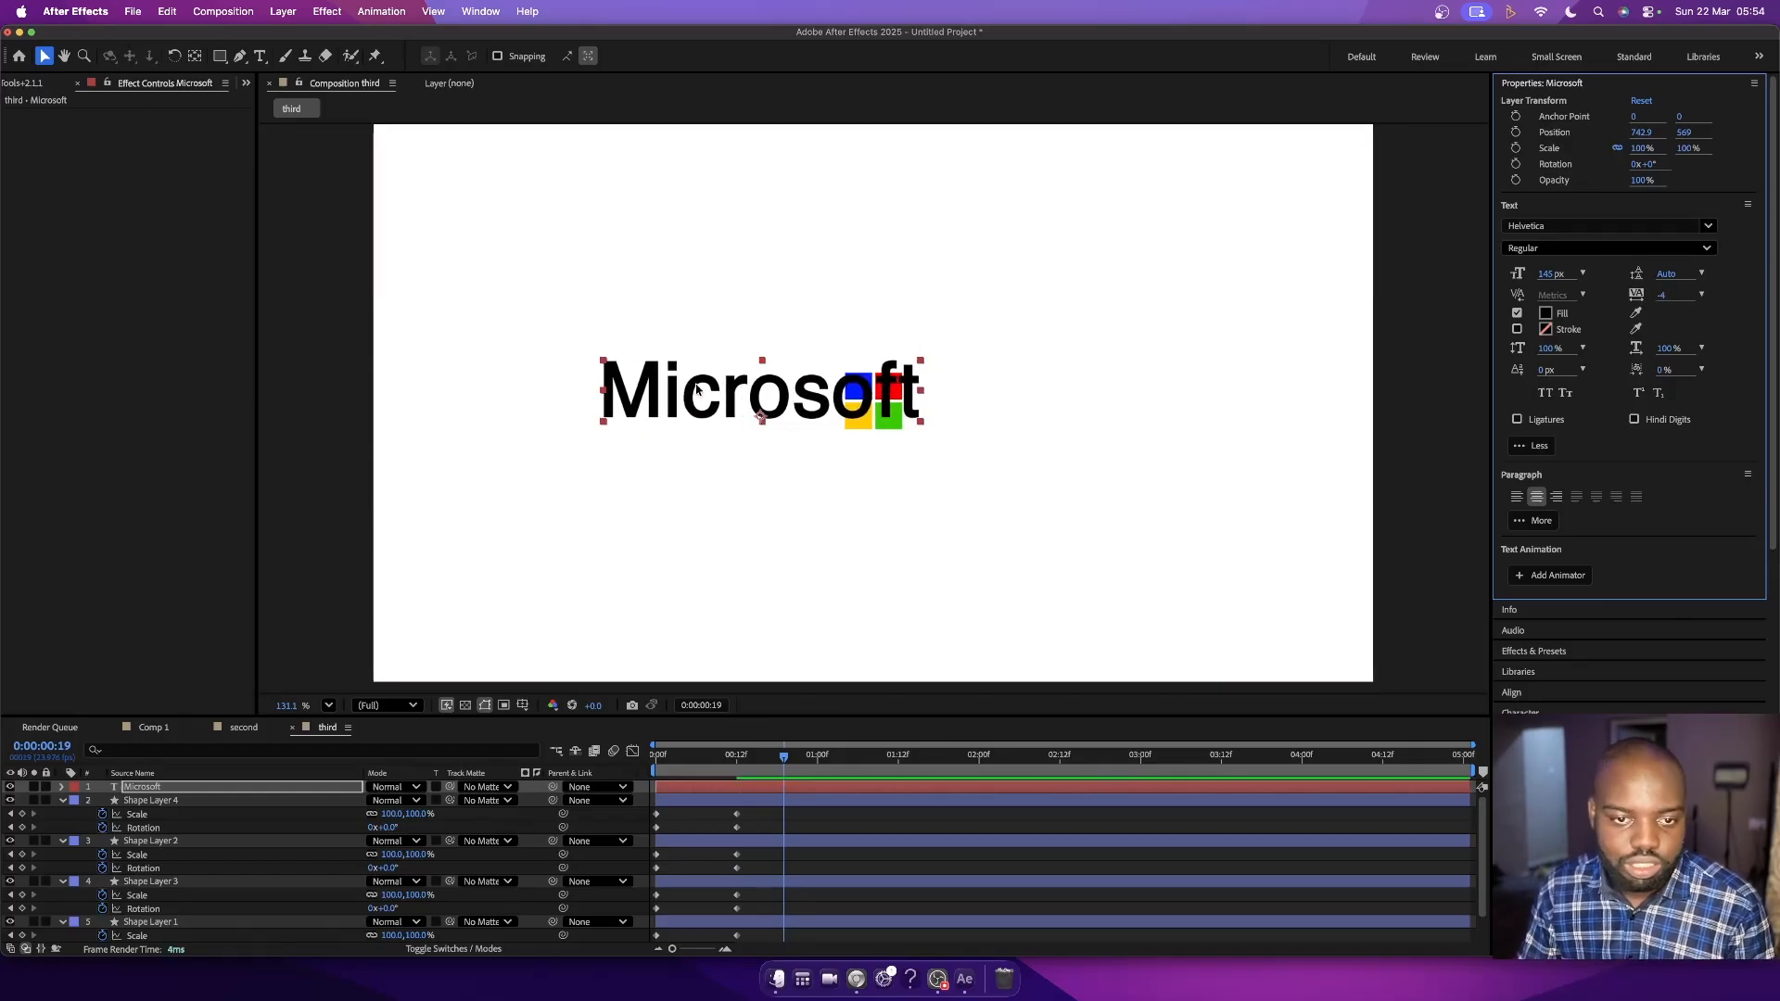
# - Resize the Microsoft text to 117 px and place it directly right of the squares at about 1273.7, 579.7
pyautogui.moveTo(697, 389); pyautogui.dragTo(1005, 398)
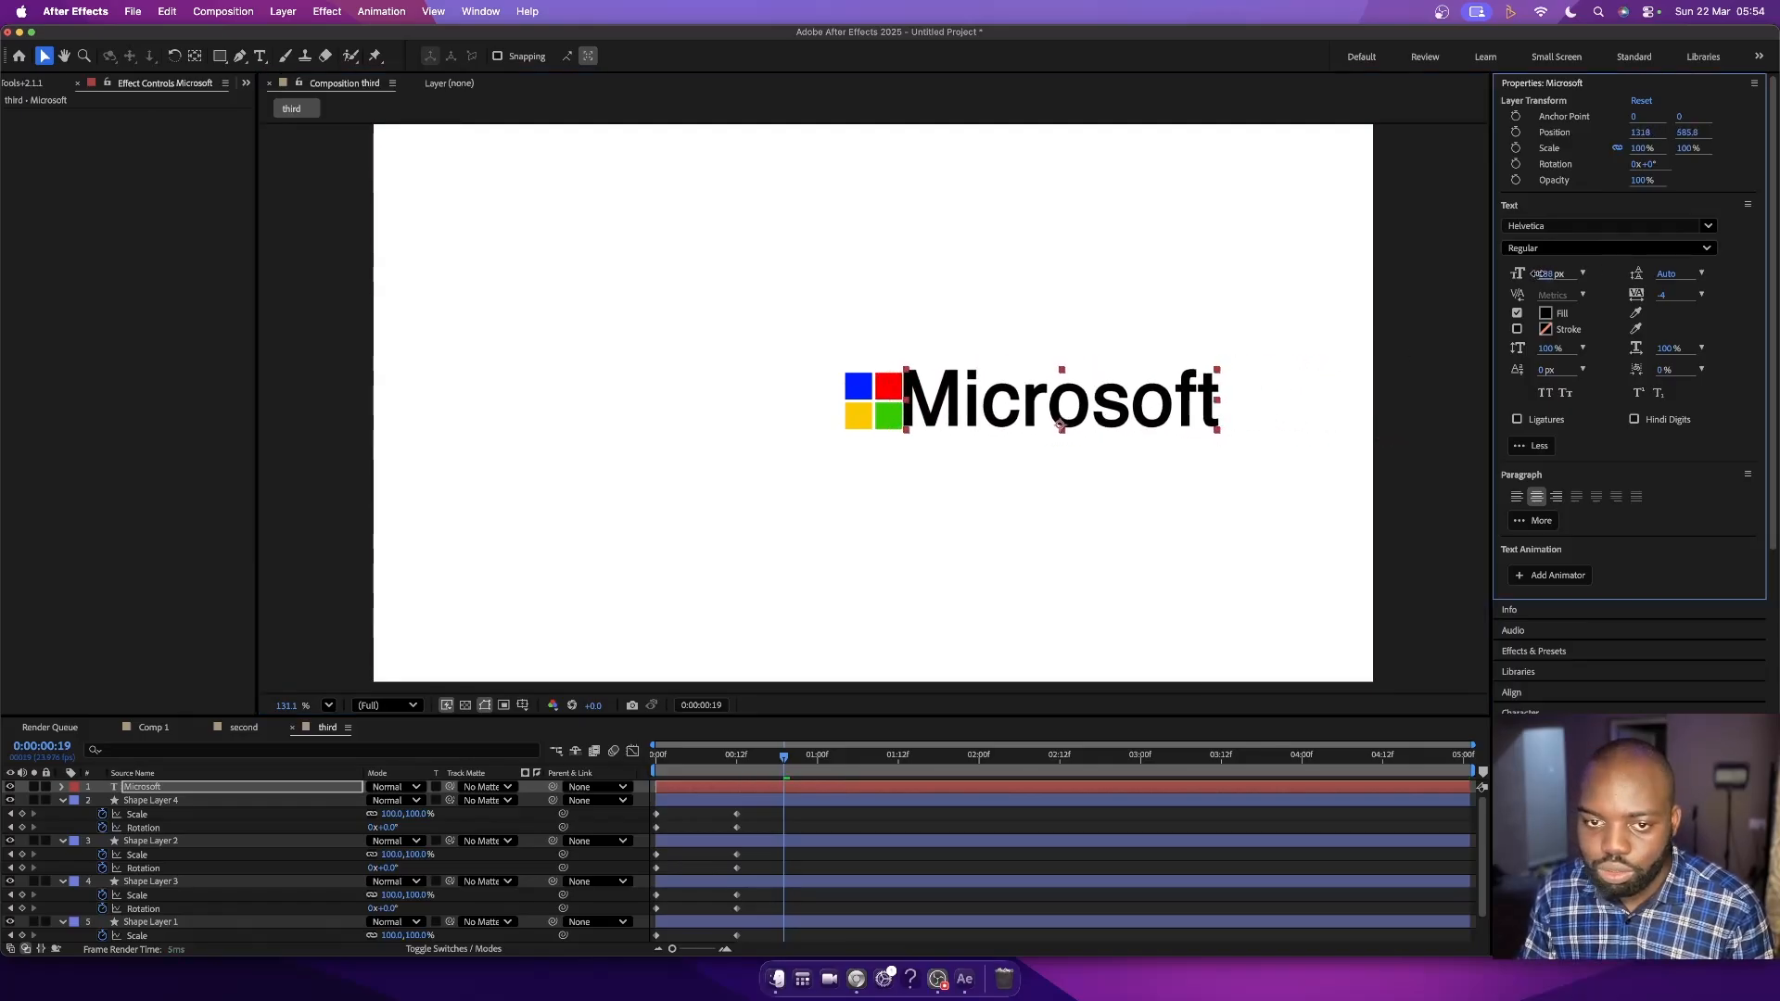
pyautogui.moveTo(1540, 273); pyautogui.dragTo(1522, 274)
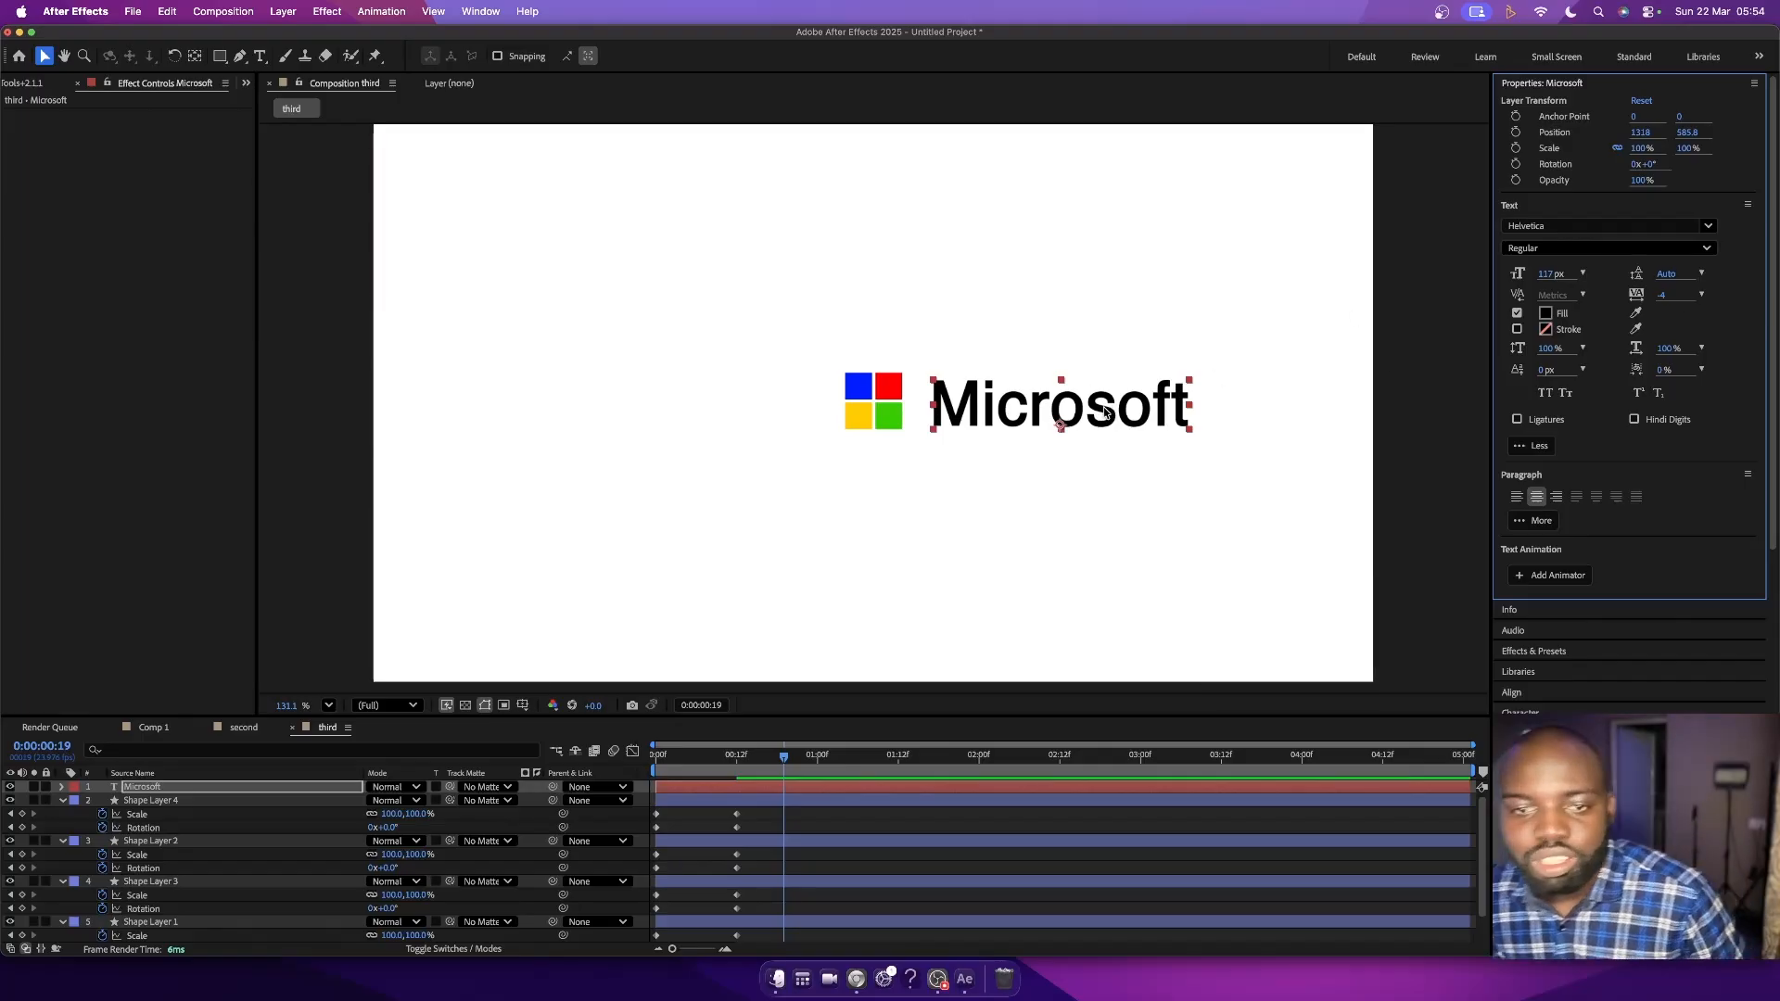
pyautogui.click(1086, 353)
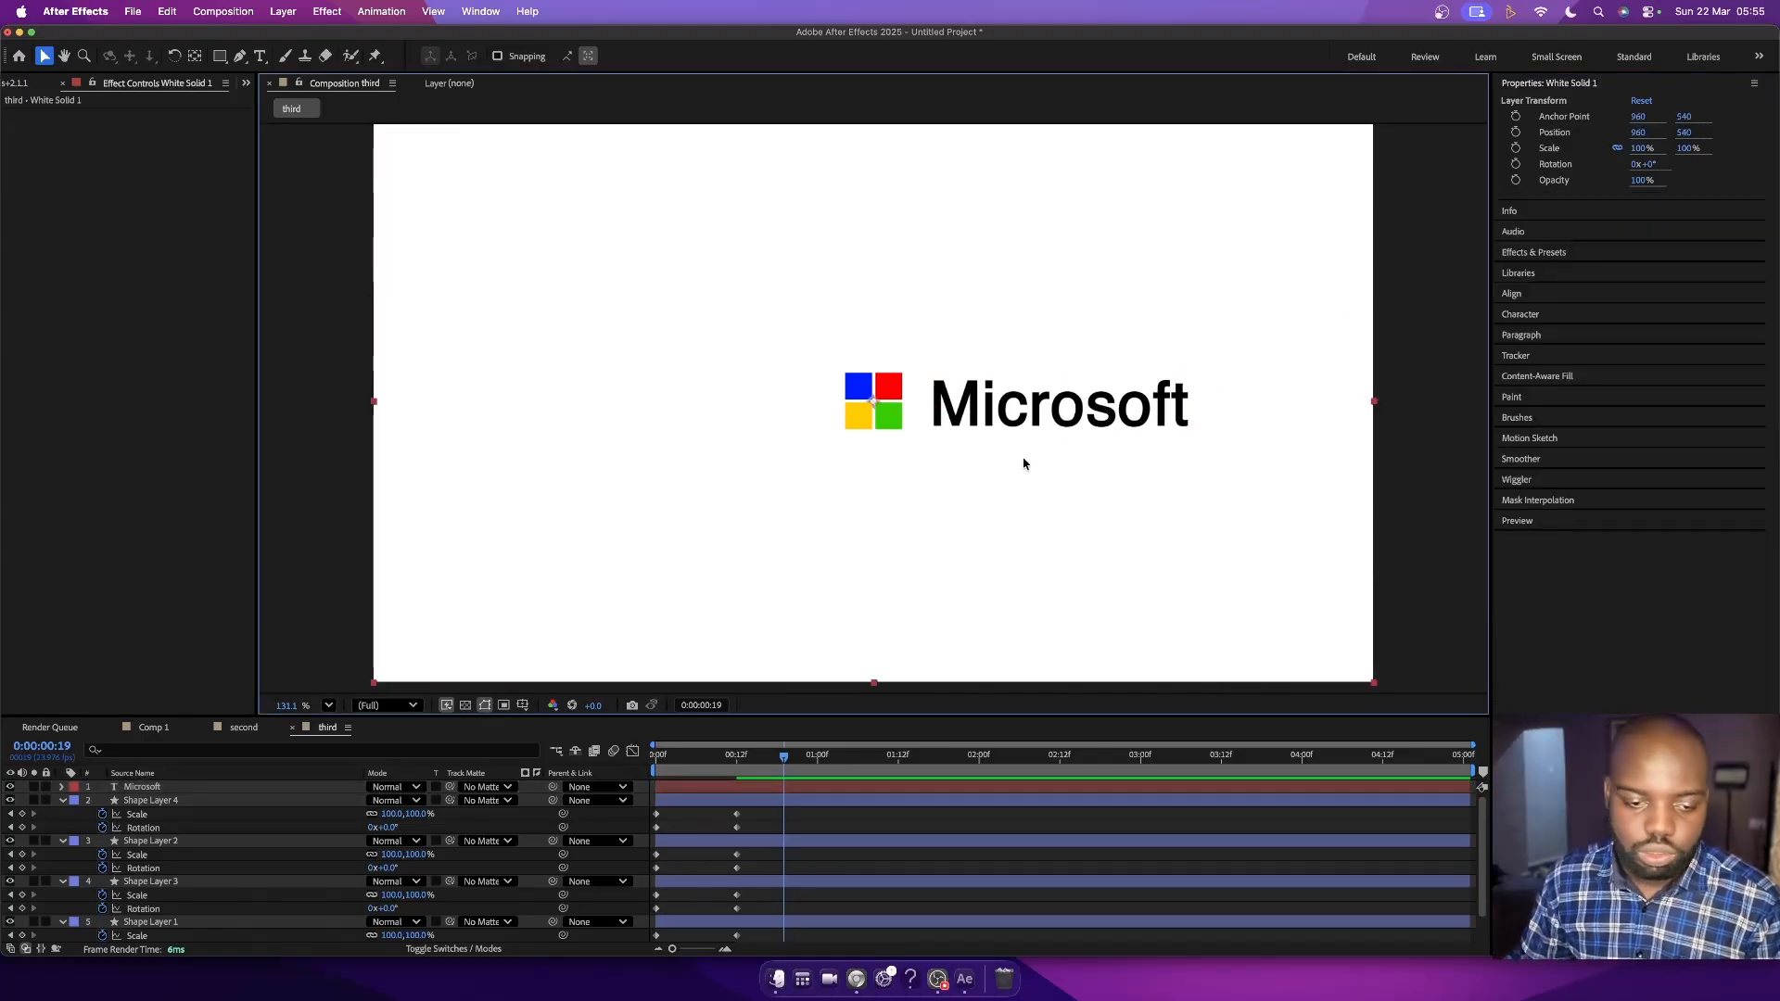
pyautogui.click(1066, 403)
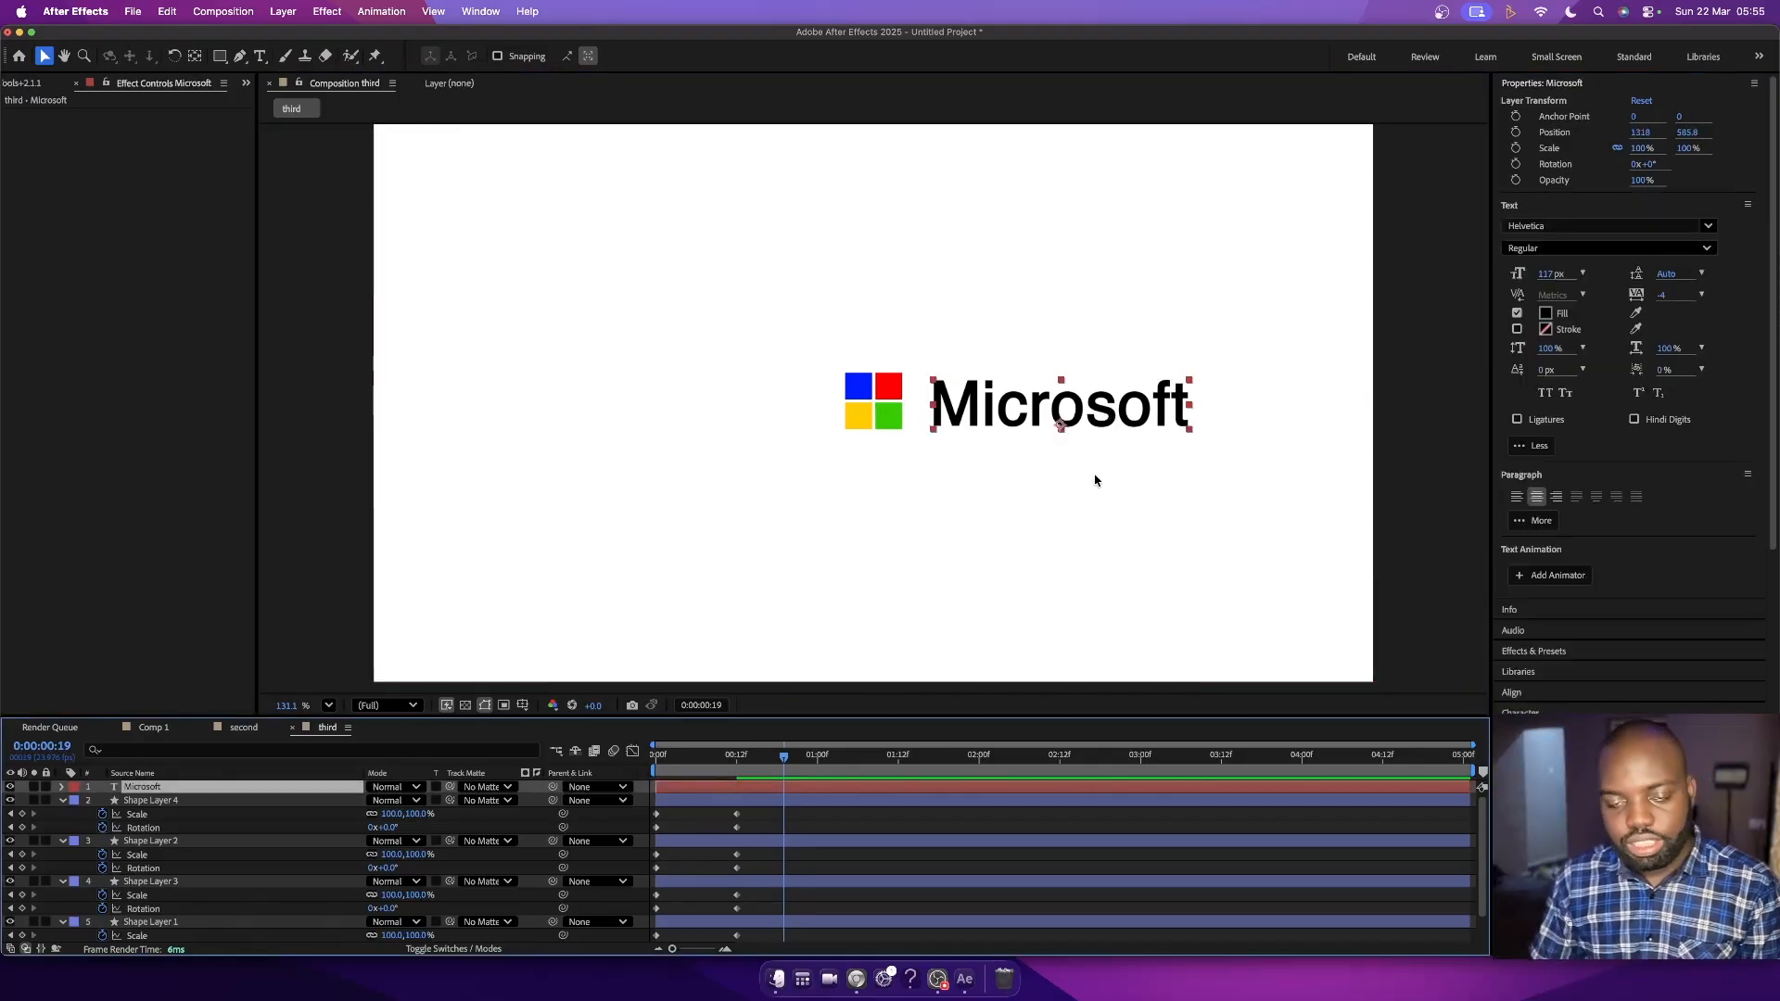
pyautogui.moveTo(1040, 408); pyautogui.dragTo(1016, 403)
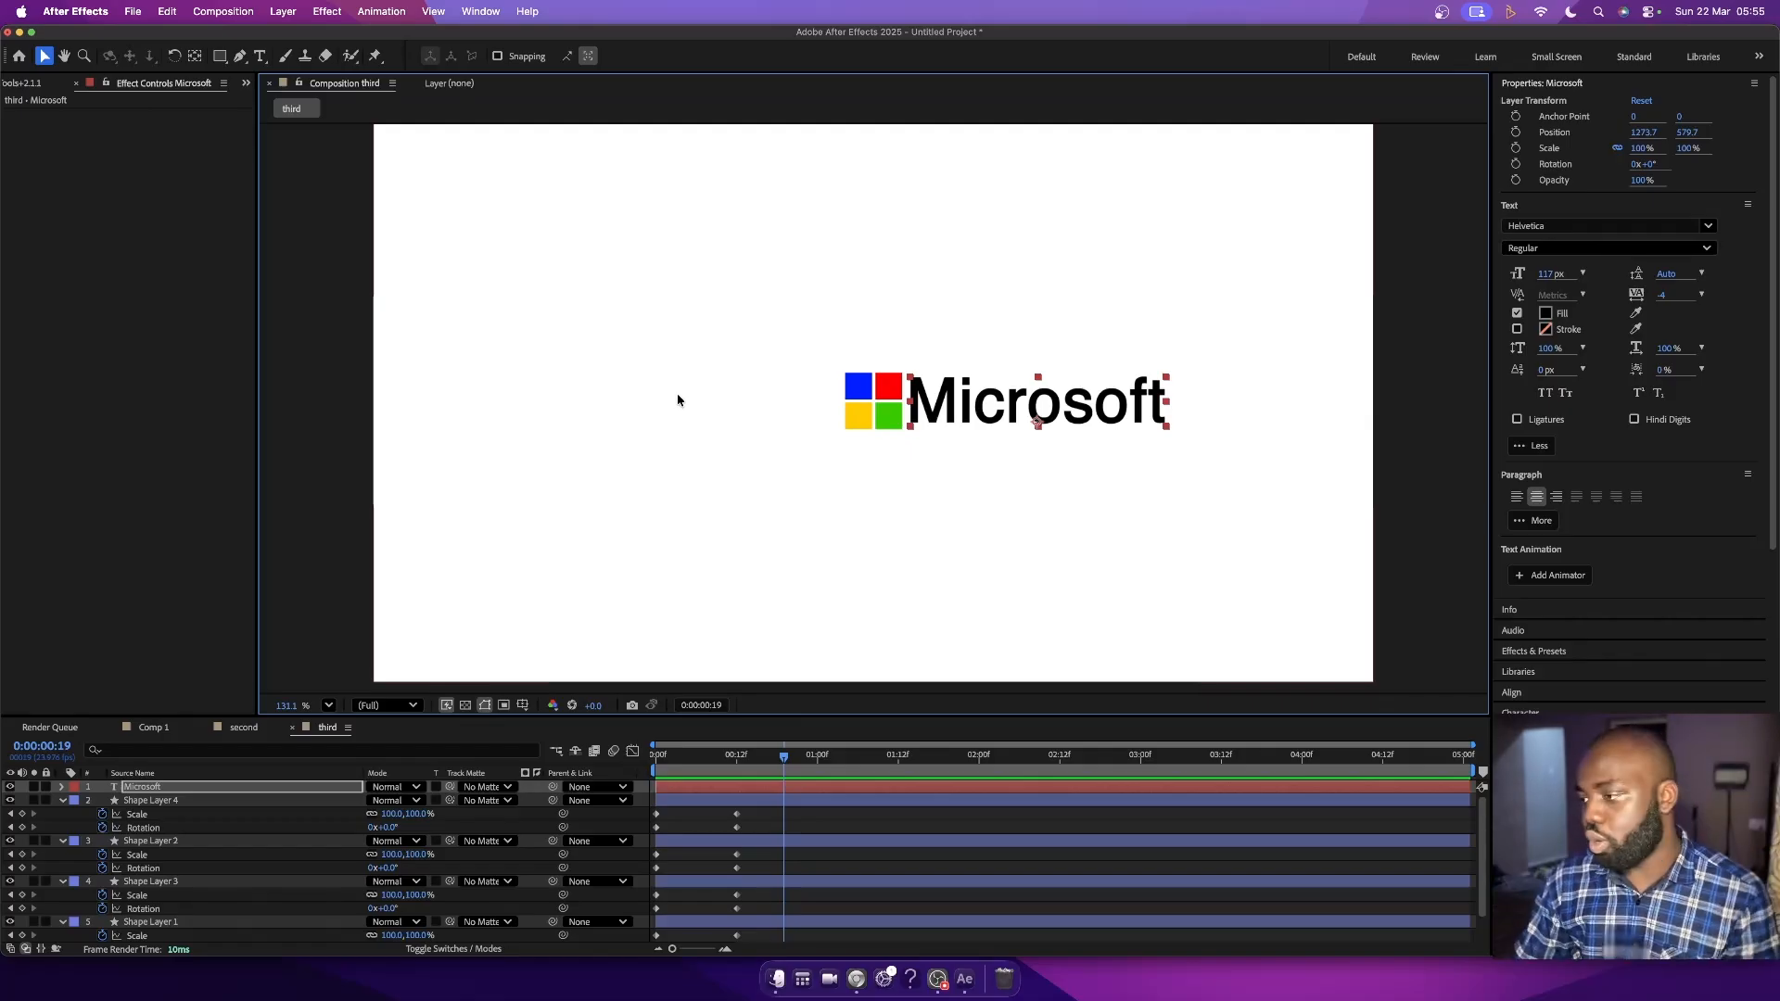
# - Pre-compose the four square shape layers into a new composition named shapes, moving all attributes into it
pyautogui.click(753, 800)
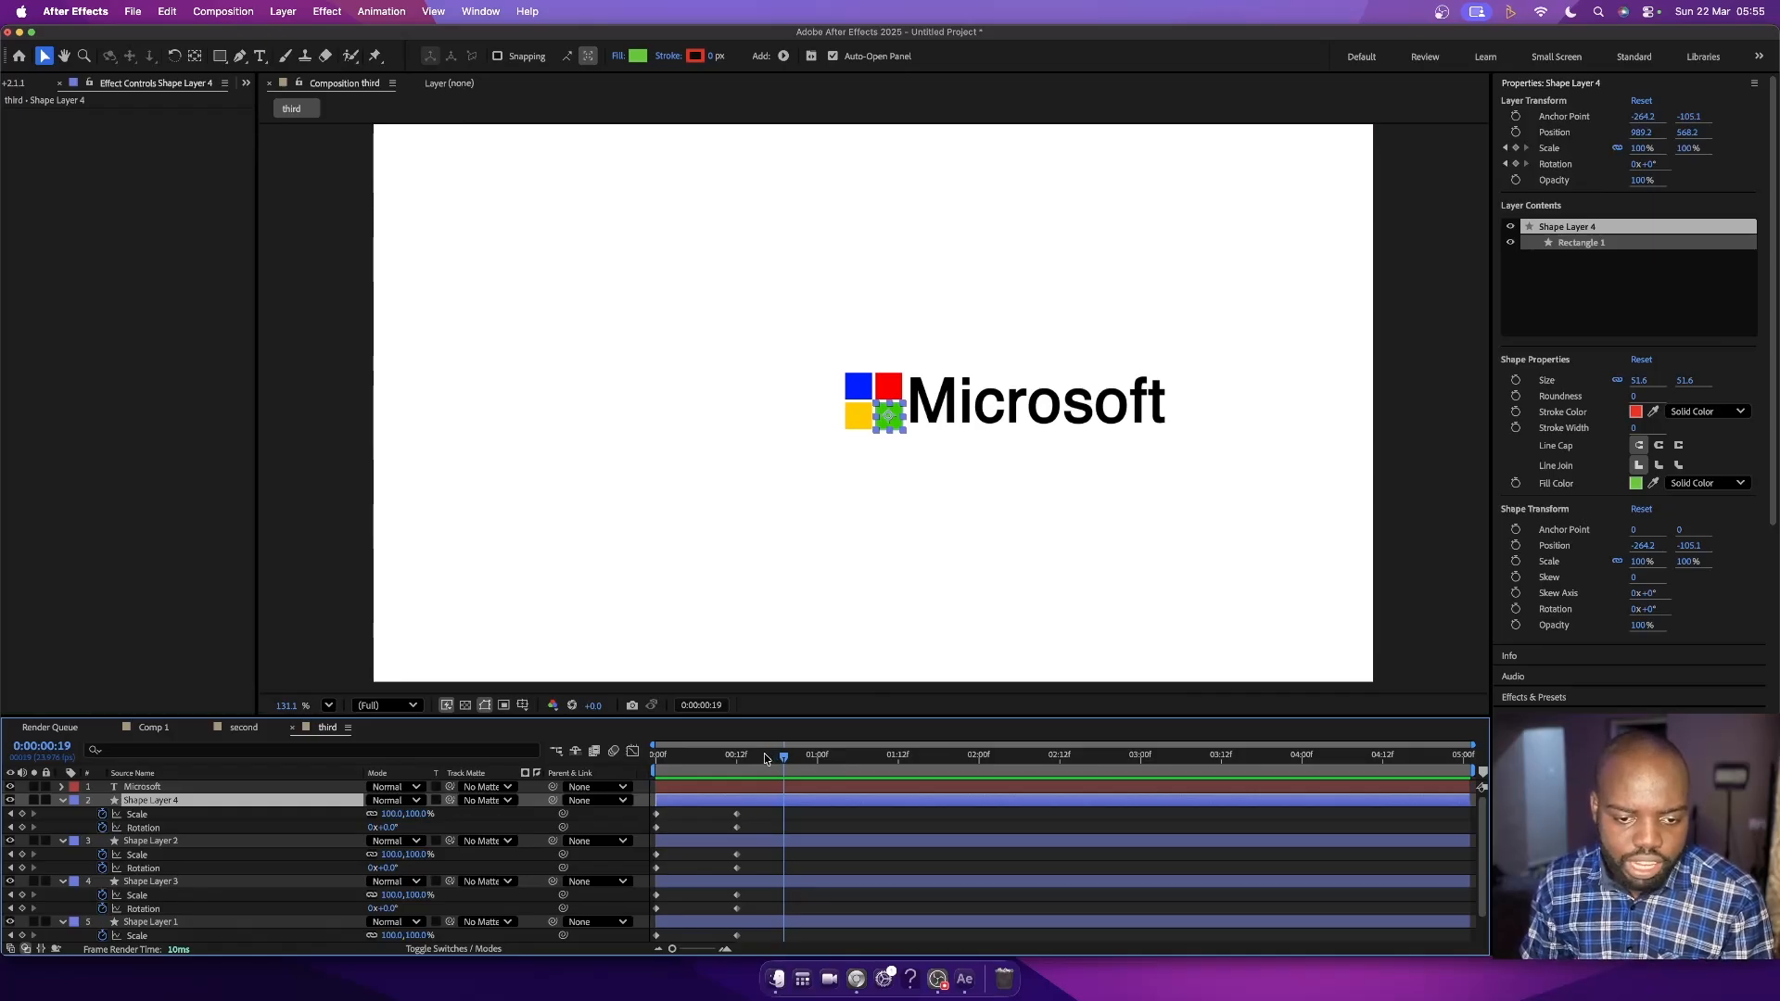
pyautogui.moveTo(746, 759)
pyautogui.mouseDown()
pyautogui.moveTo(690, 759)
pyautogui.moveTo(757, 759)
pyautogui.moveTo(739, 764)
pyautogui.mouseUp()
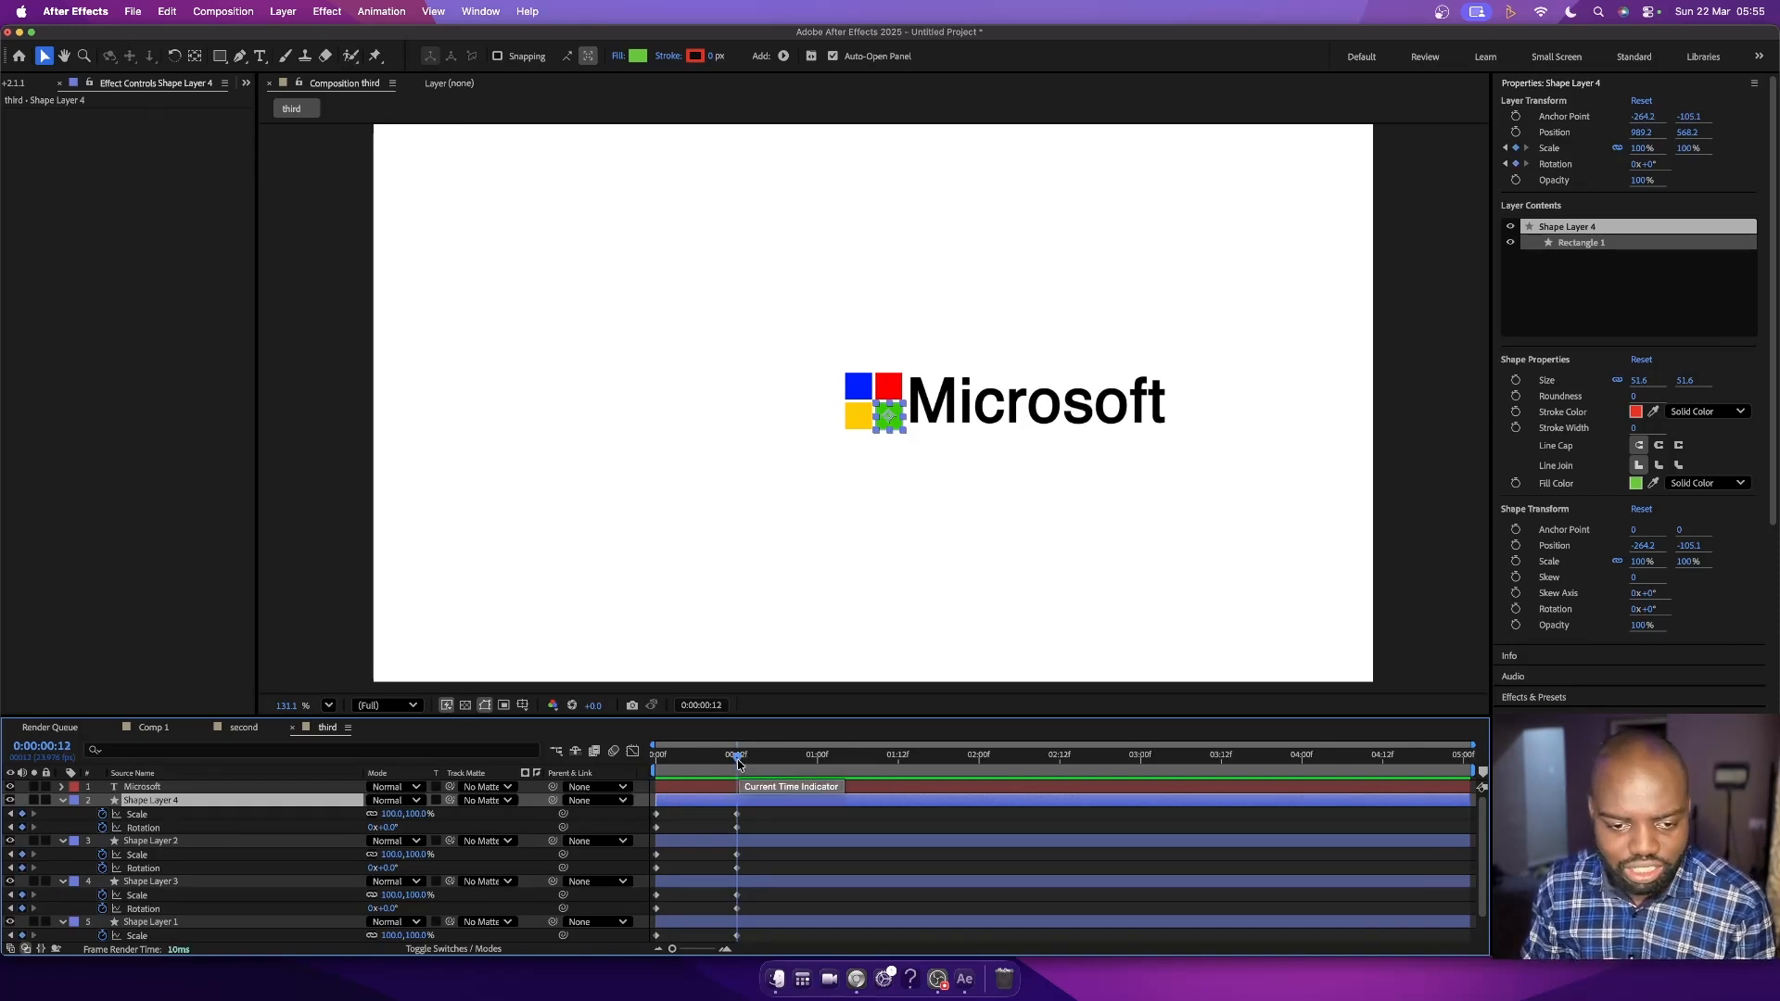
pyautogui.click(781, 769)
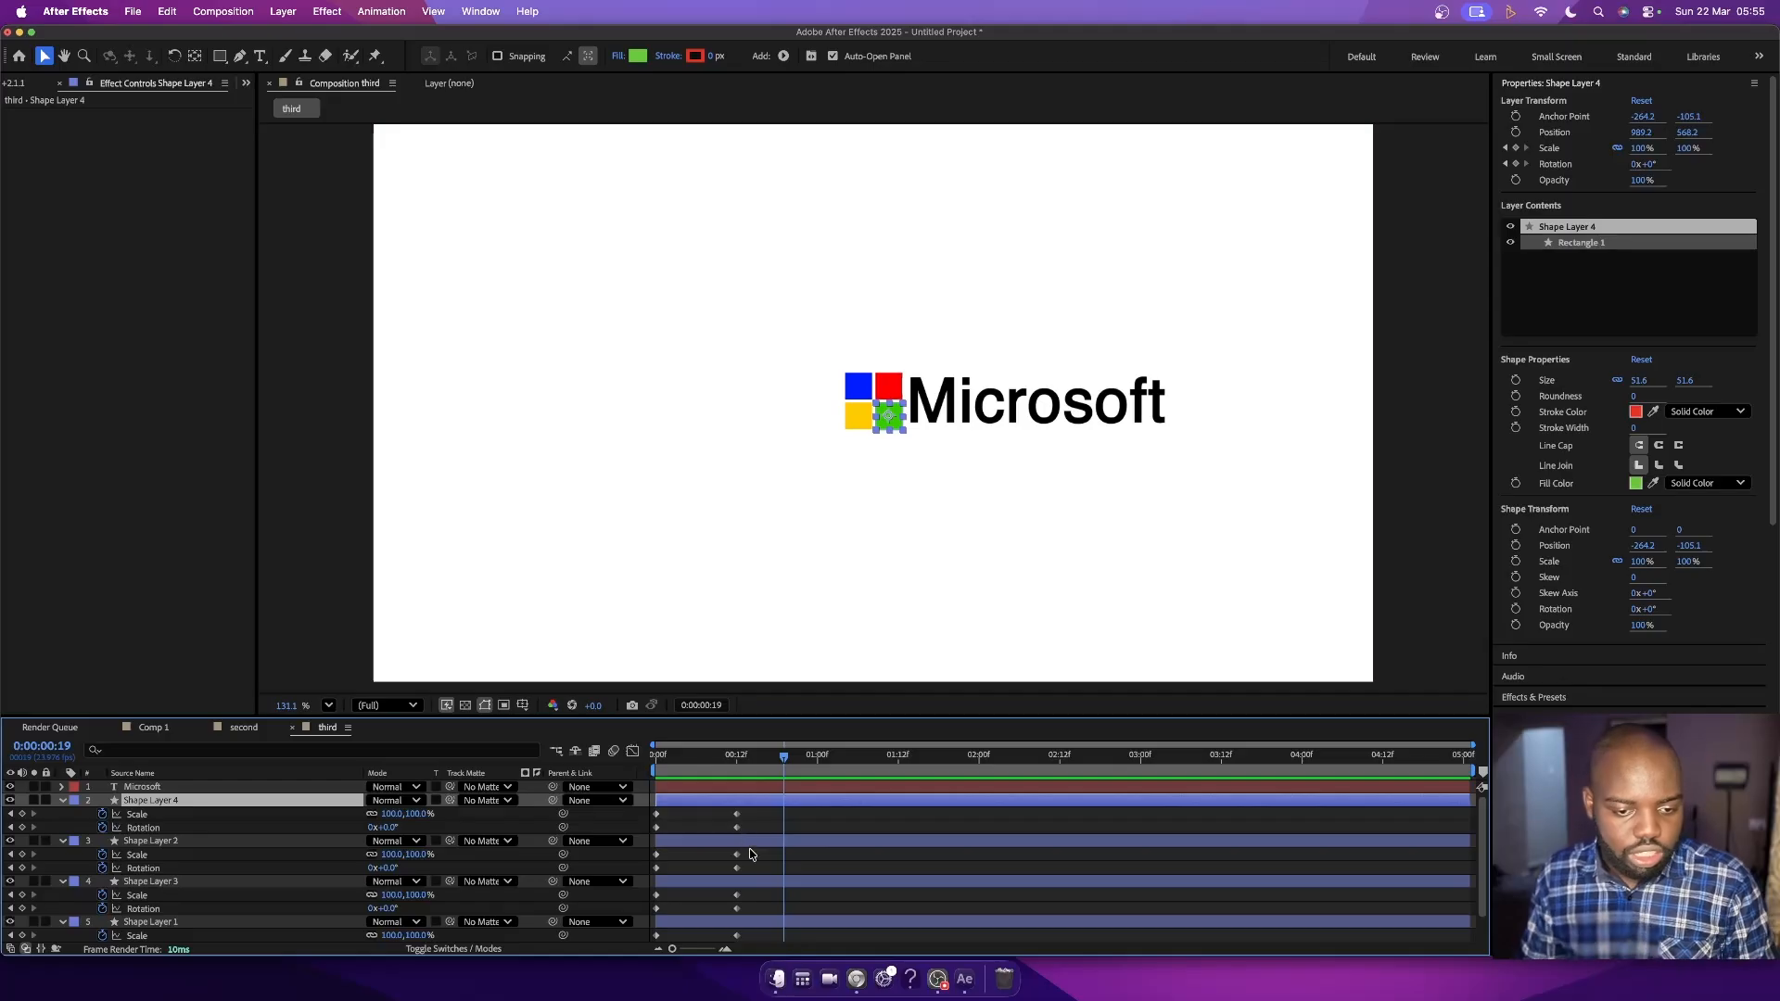
pyautogui.scroll(-2, 753, 865)
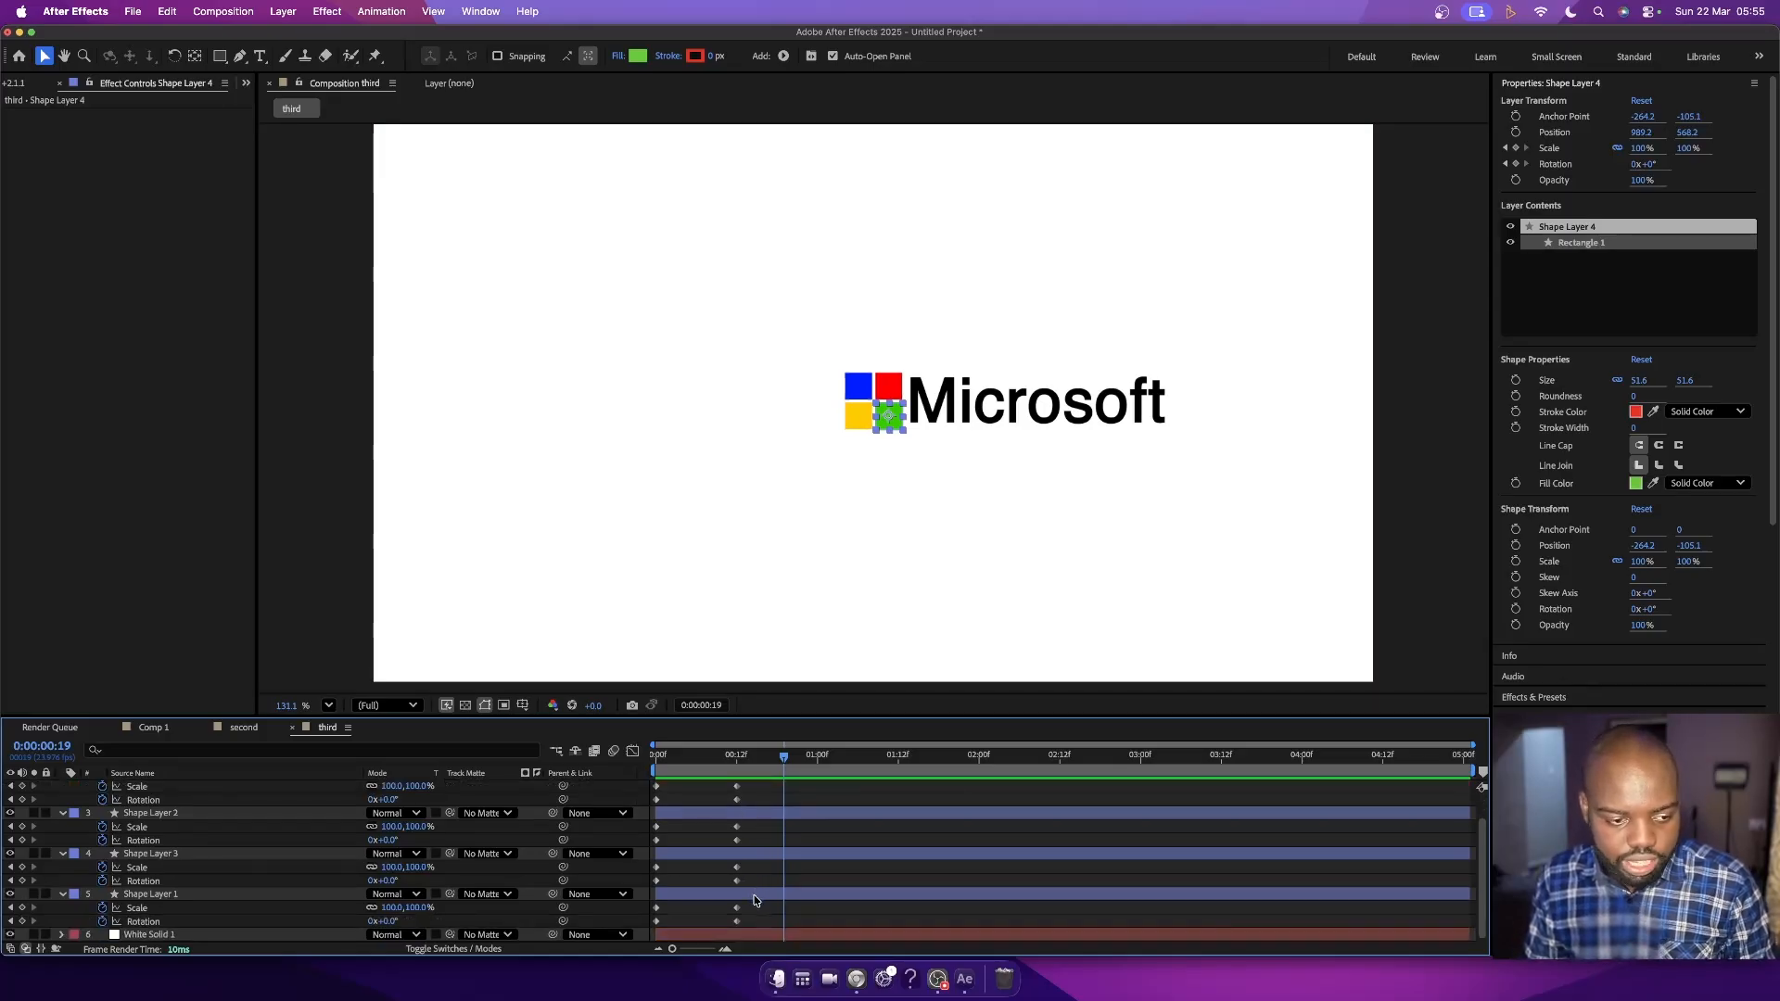
pyautogui.keyDown('shift'); pyautogui.click(754, 897); pyautogui.keyUp('shift')
pyautogui.scroll(2, 753, 890)
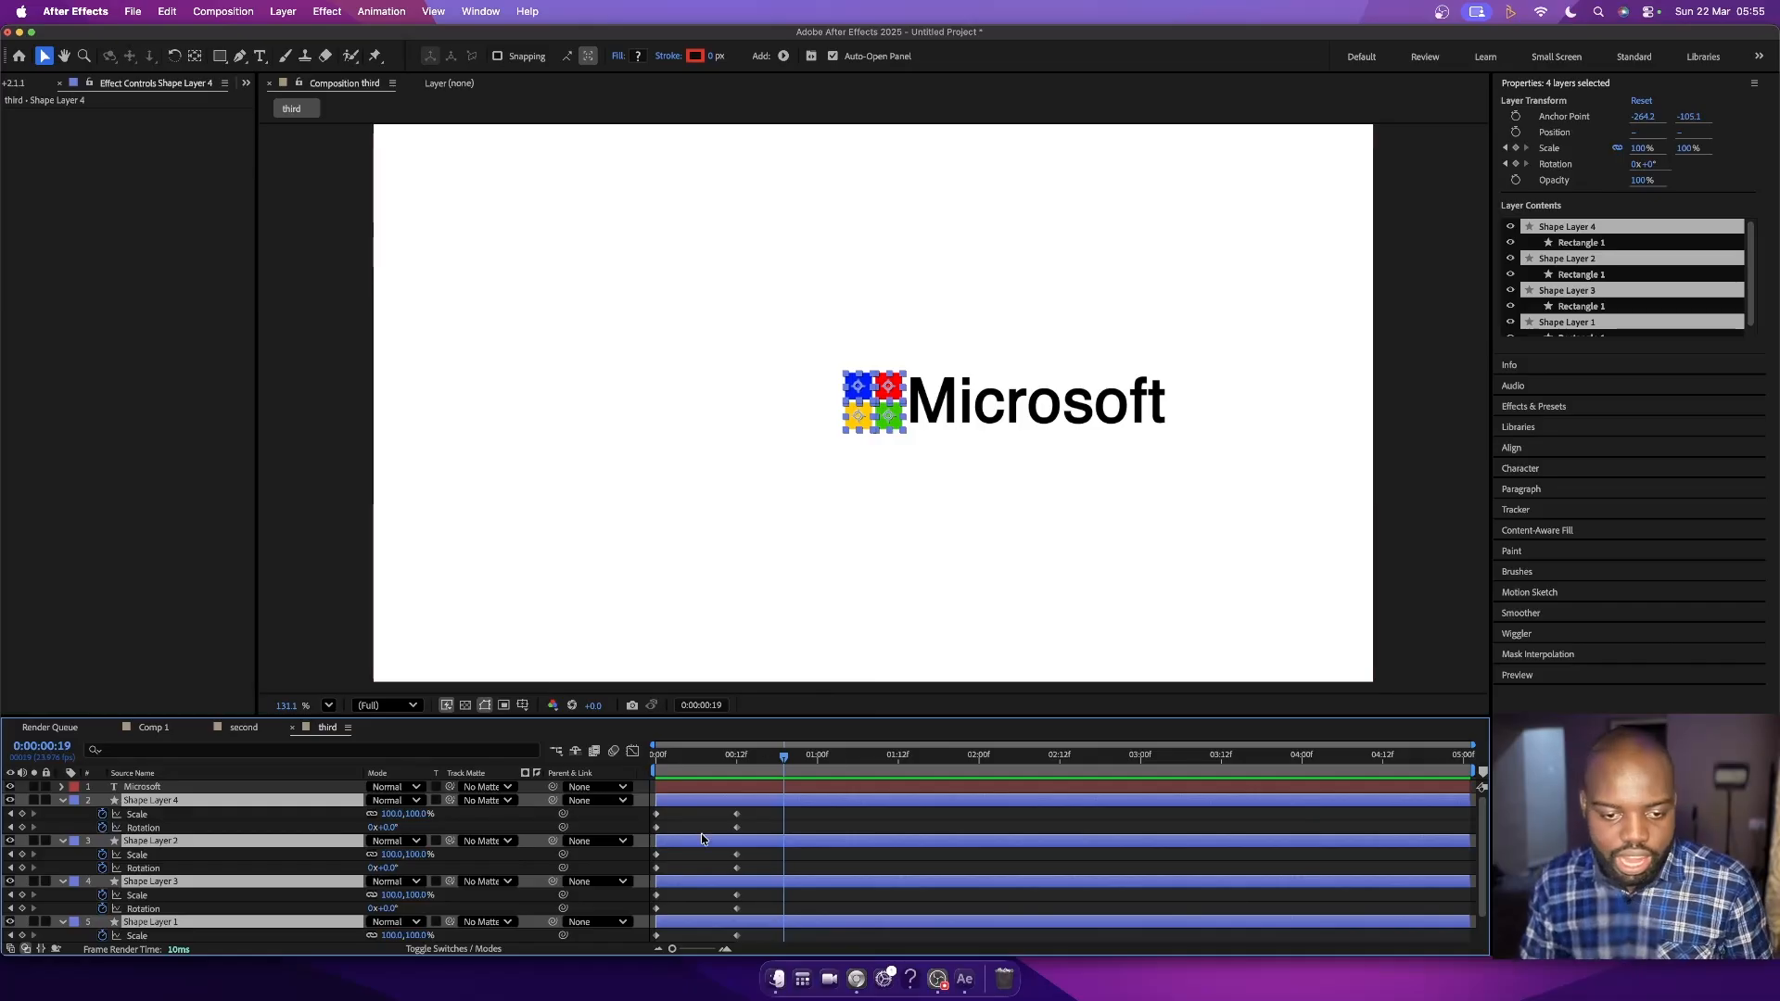
pyautogui.rightClick(746, 813)
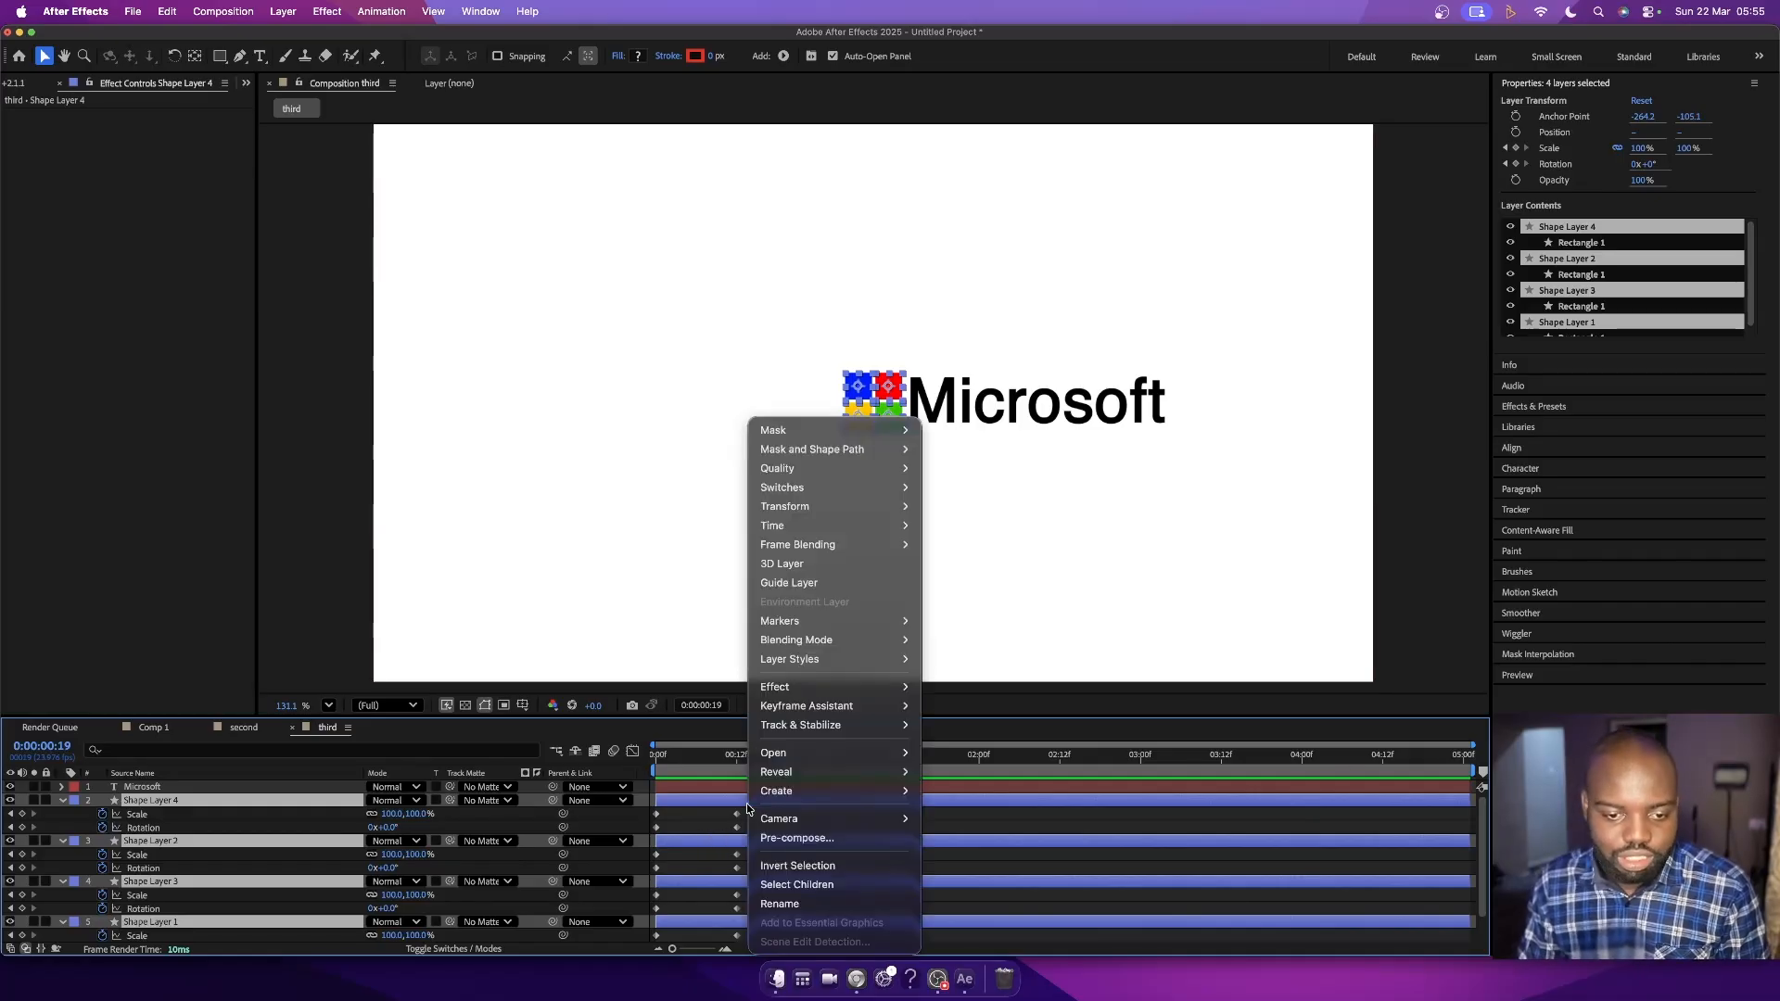
pyautogui.click(798, 838)
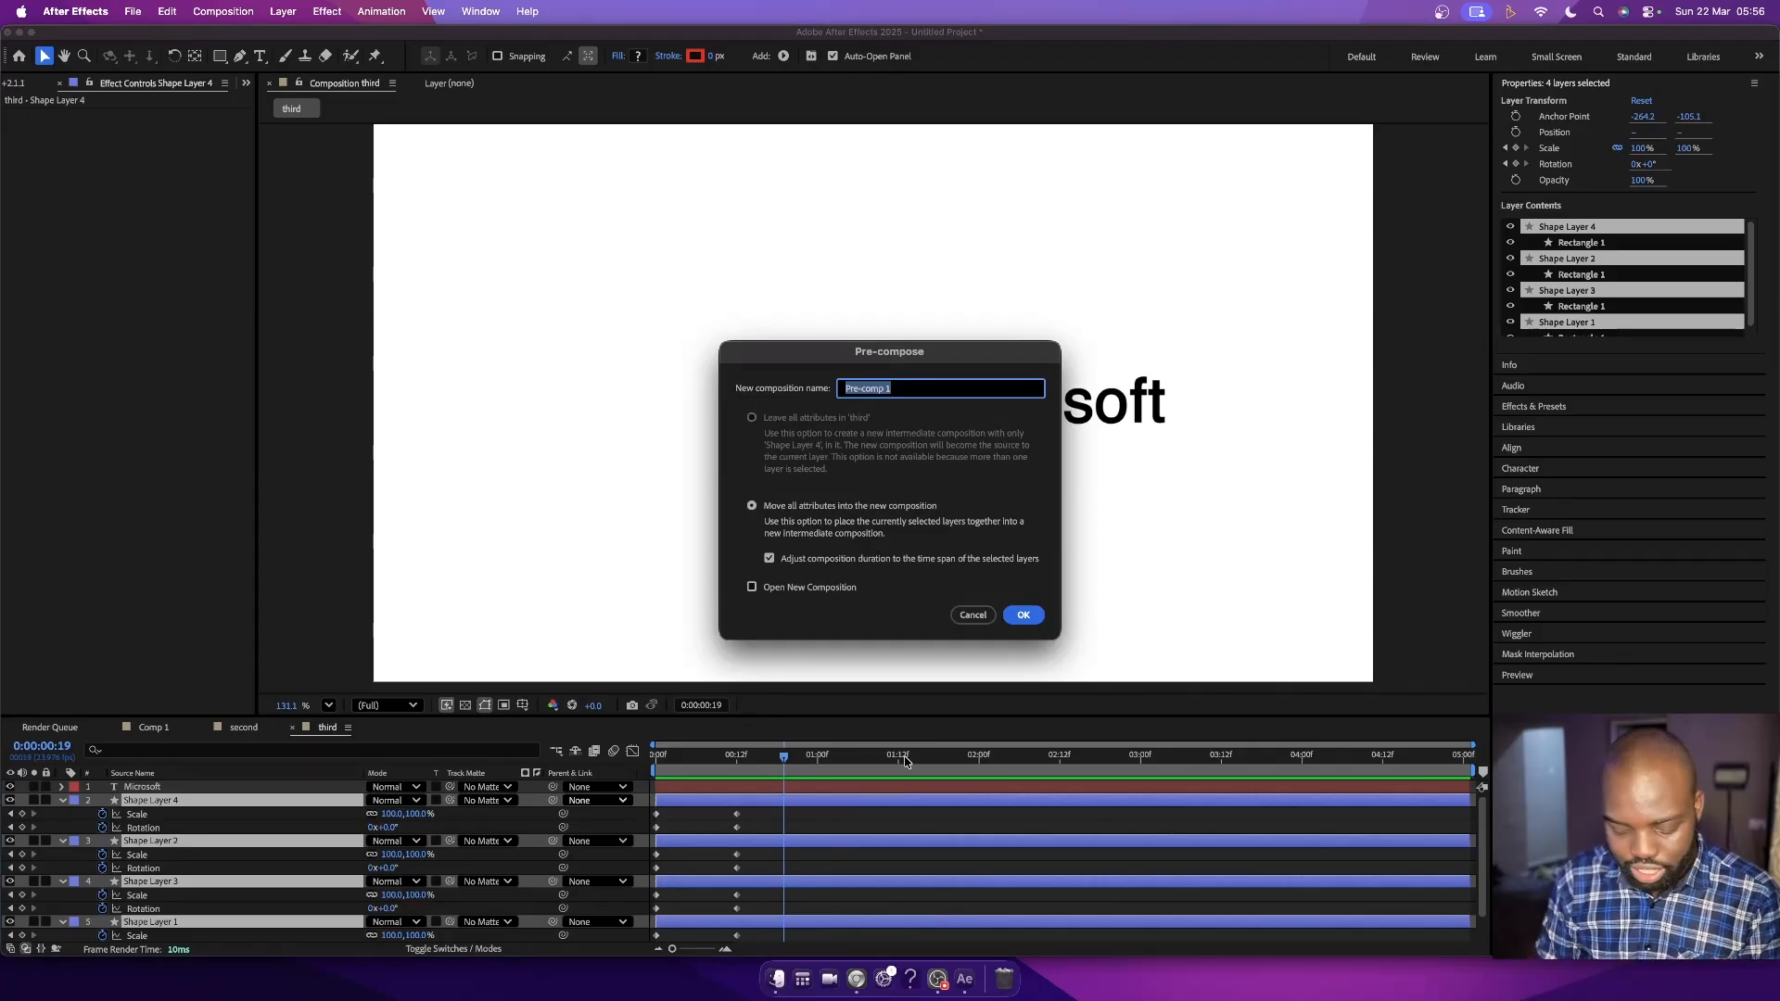
pyautogui.write('shapes')
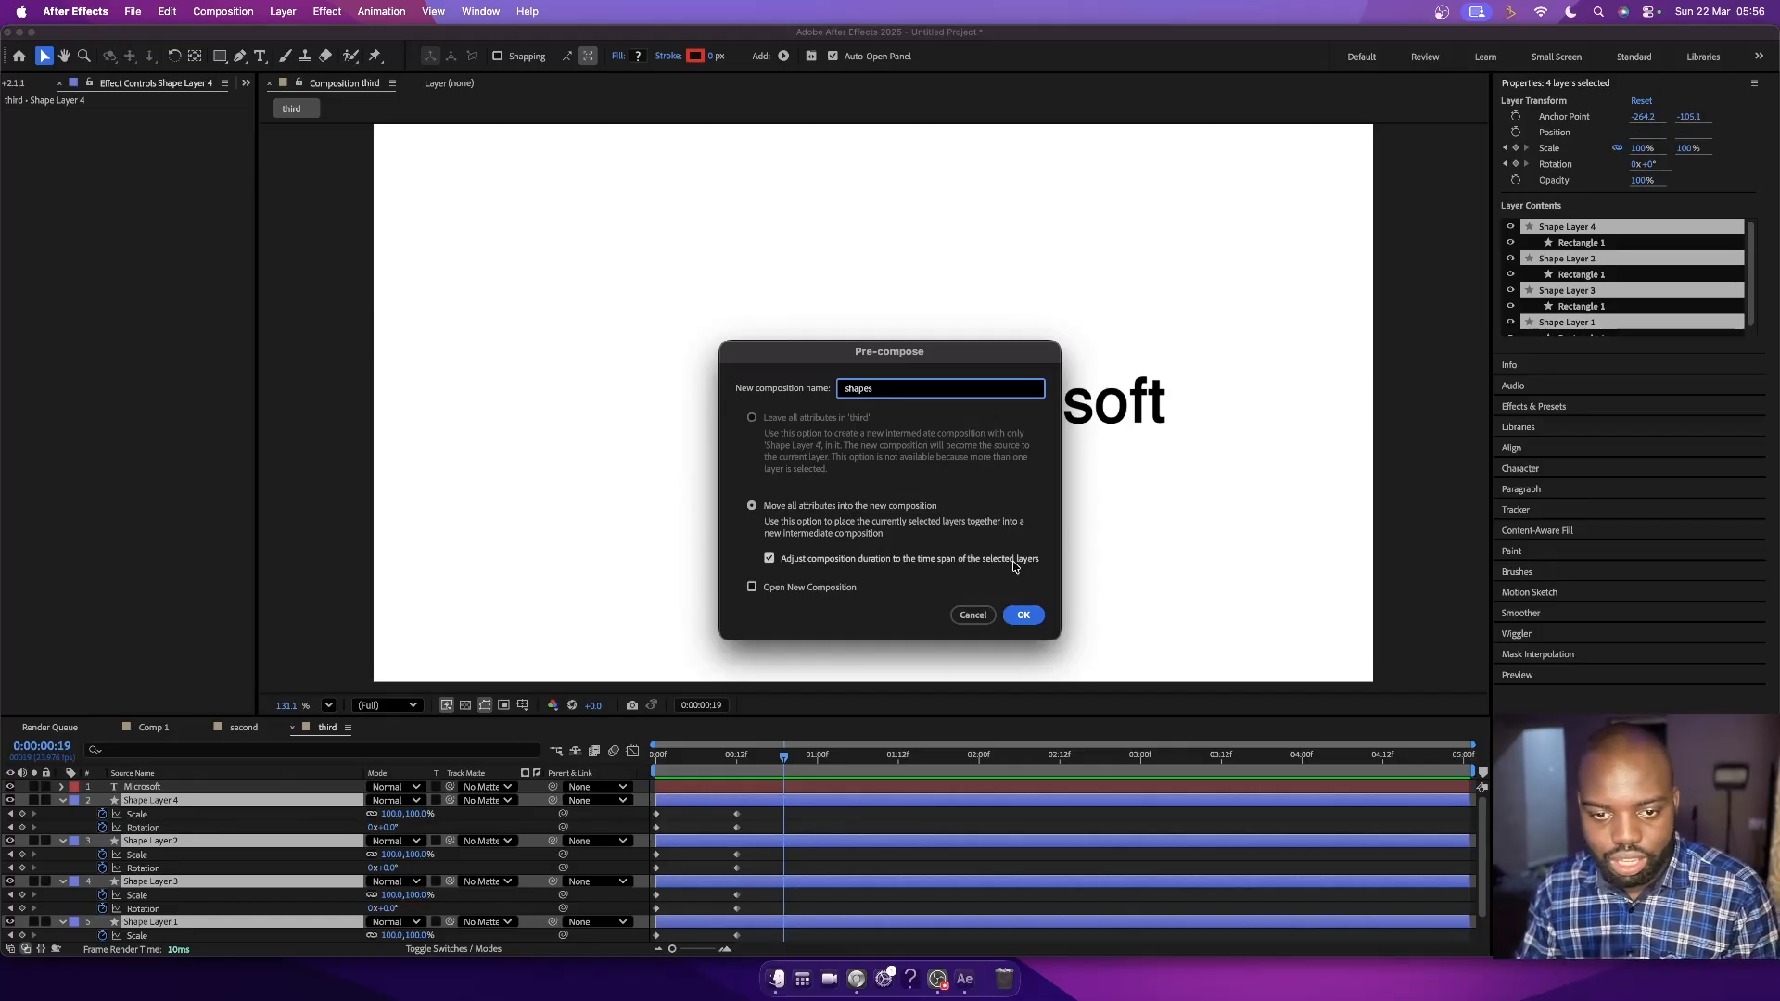
pyautogui.click(1024, 615)
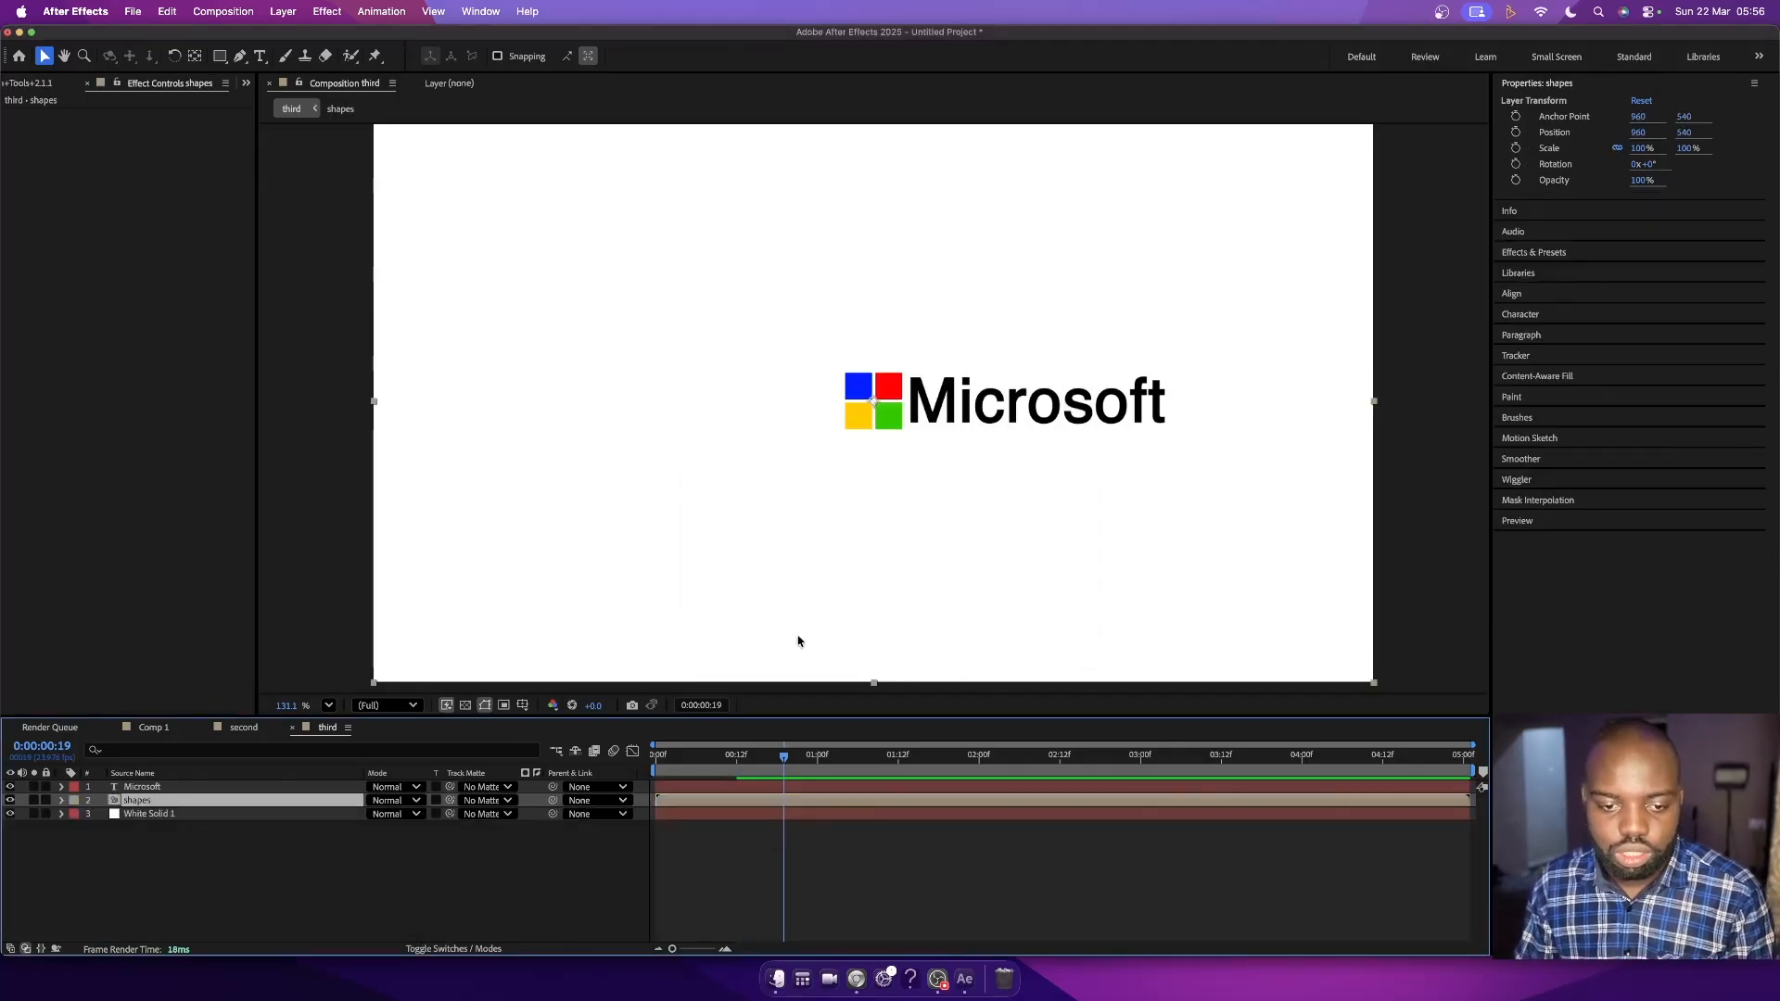
# - Animate the position of the shapes layer from 960, 540 at 0:00:00:16 to 661, 540 at 0:00:01:00
pyautogui.moveTo(691, 779); pyautogui.dragTo(740, 777)
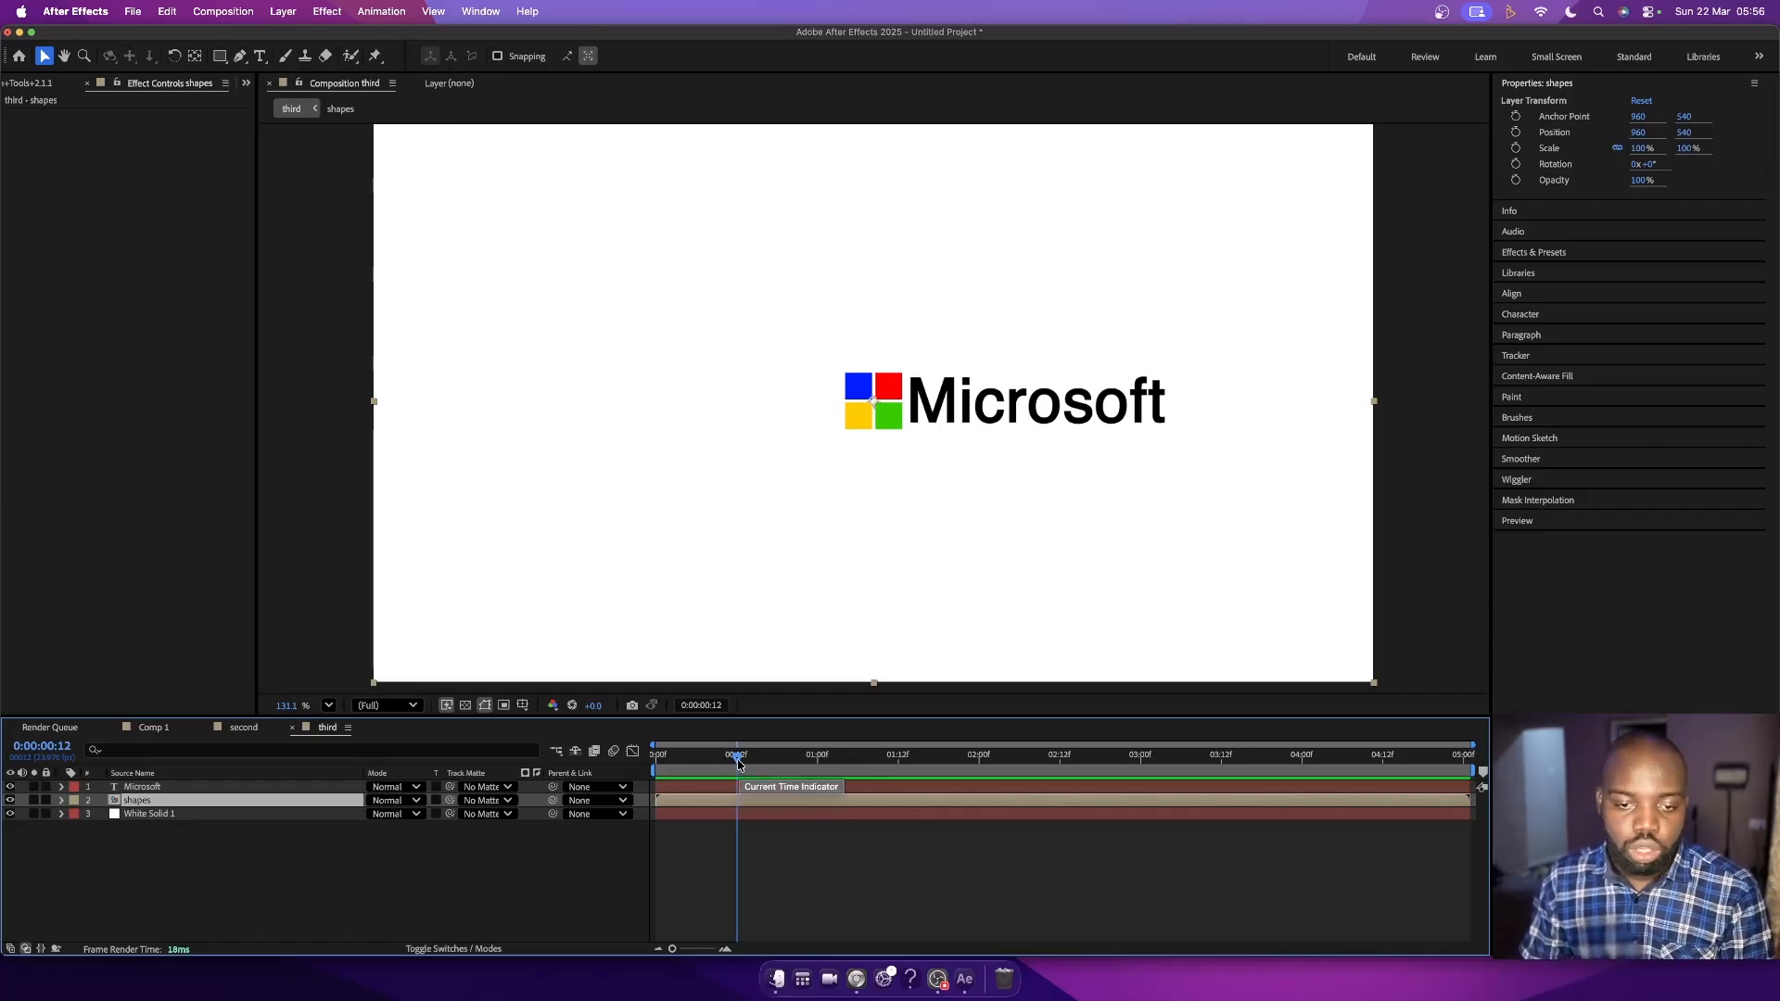
pyautogui.moveTo(740, 768)
pyautogui.mouseDown()
pyautogui.moveTo(701, 768)
pyautogui.moveTo(764, 770)
pyautogui.mouseUp()
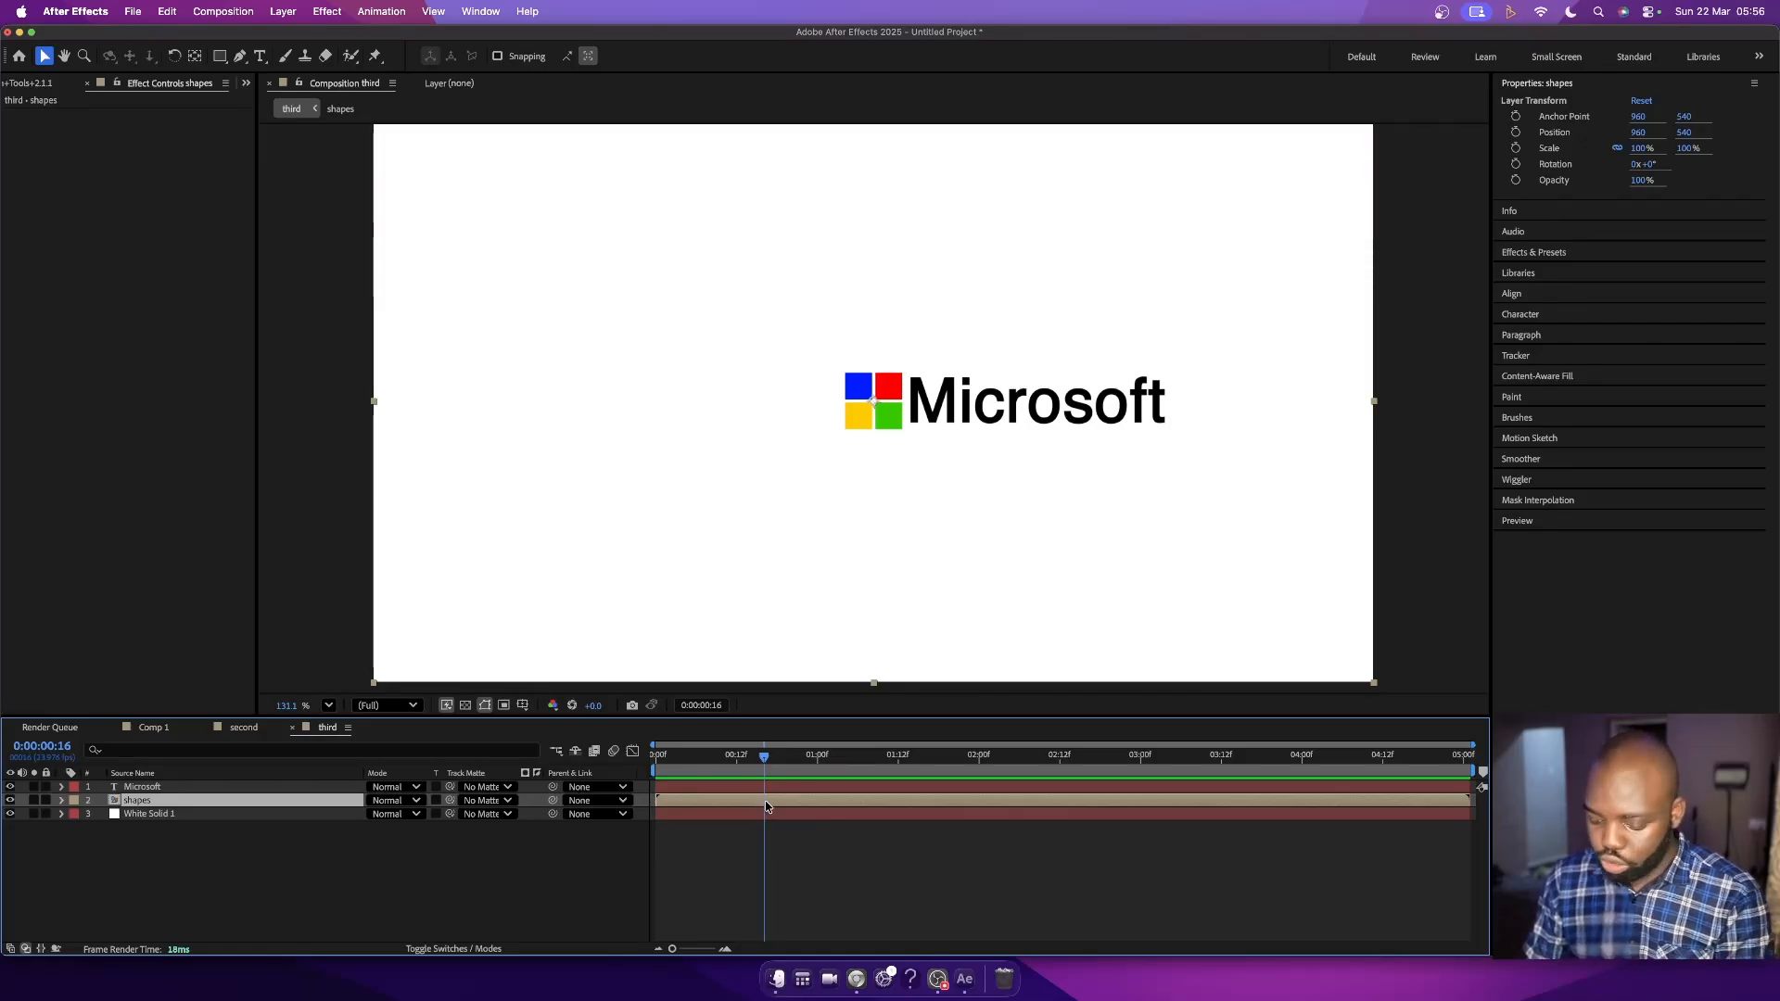
pyautogui.press('p')
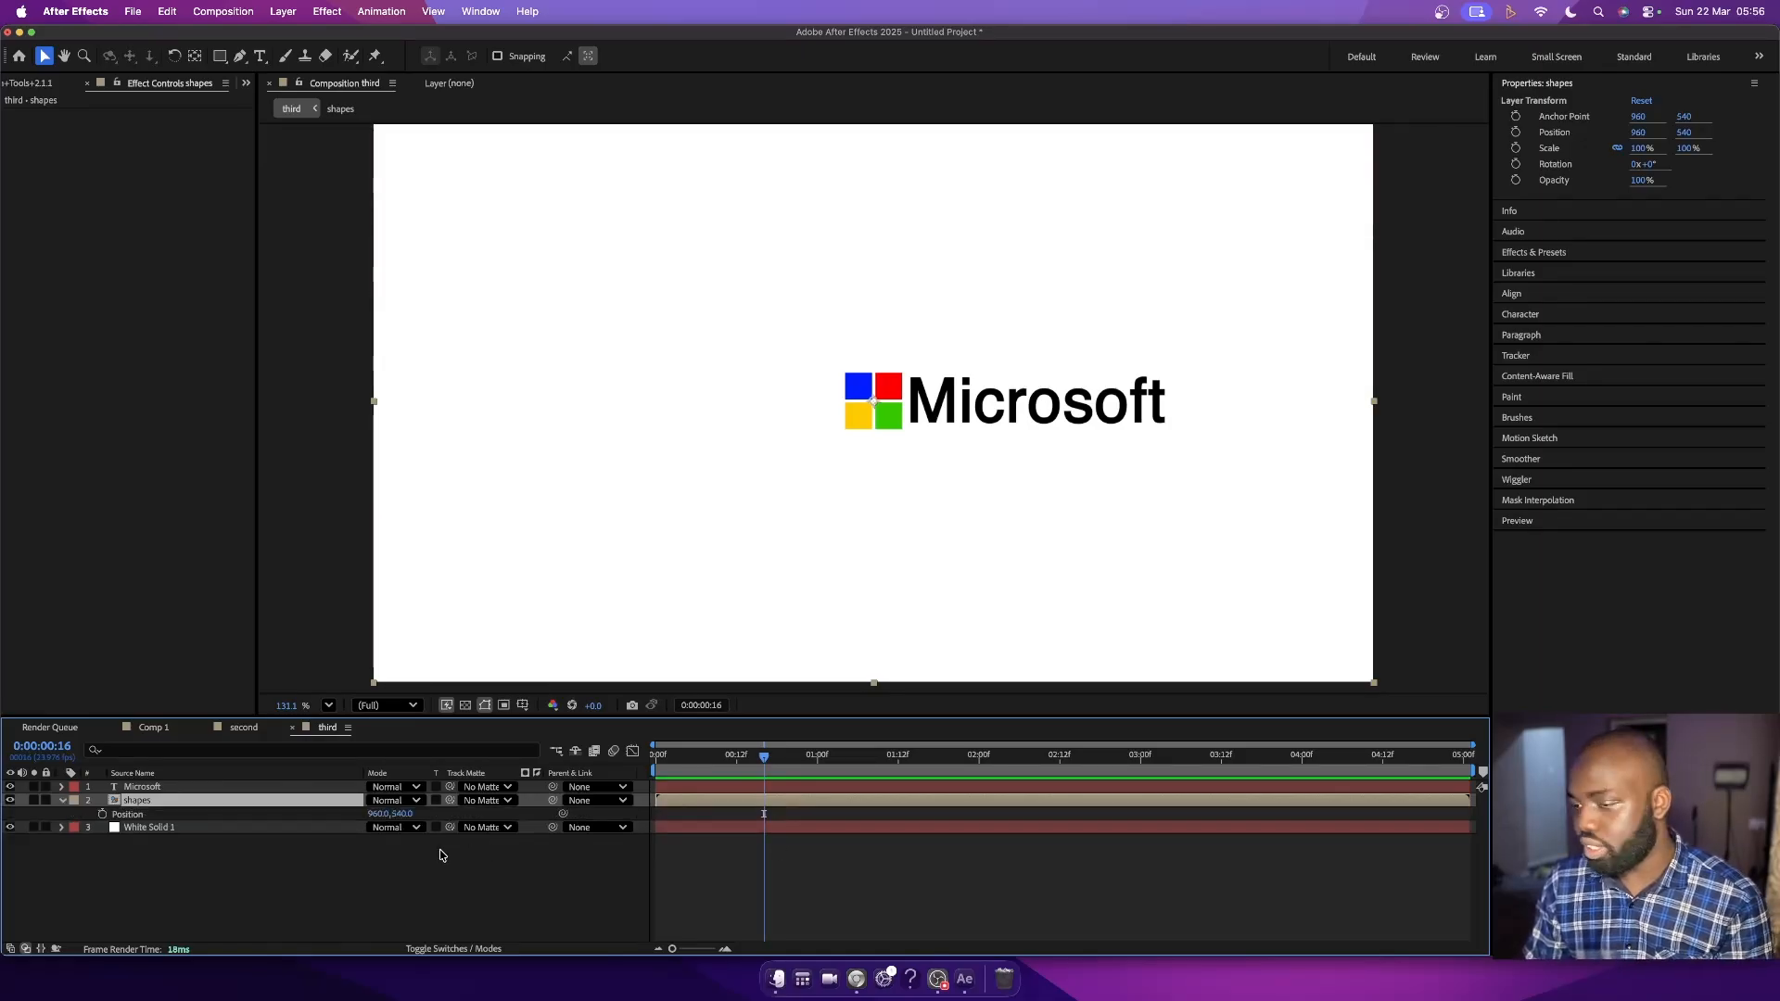
pyautogui.click(103, 815)
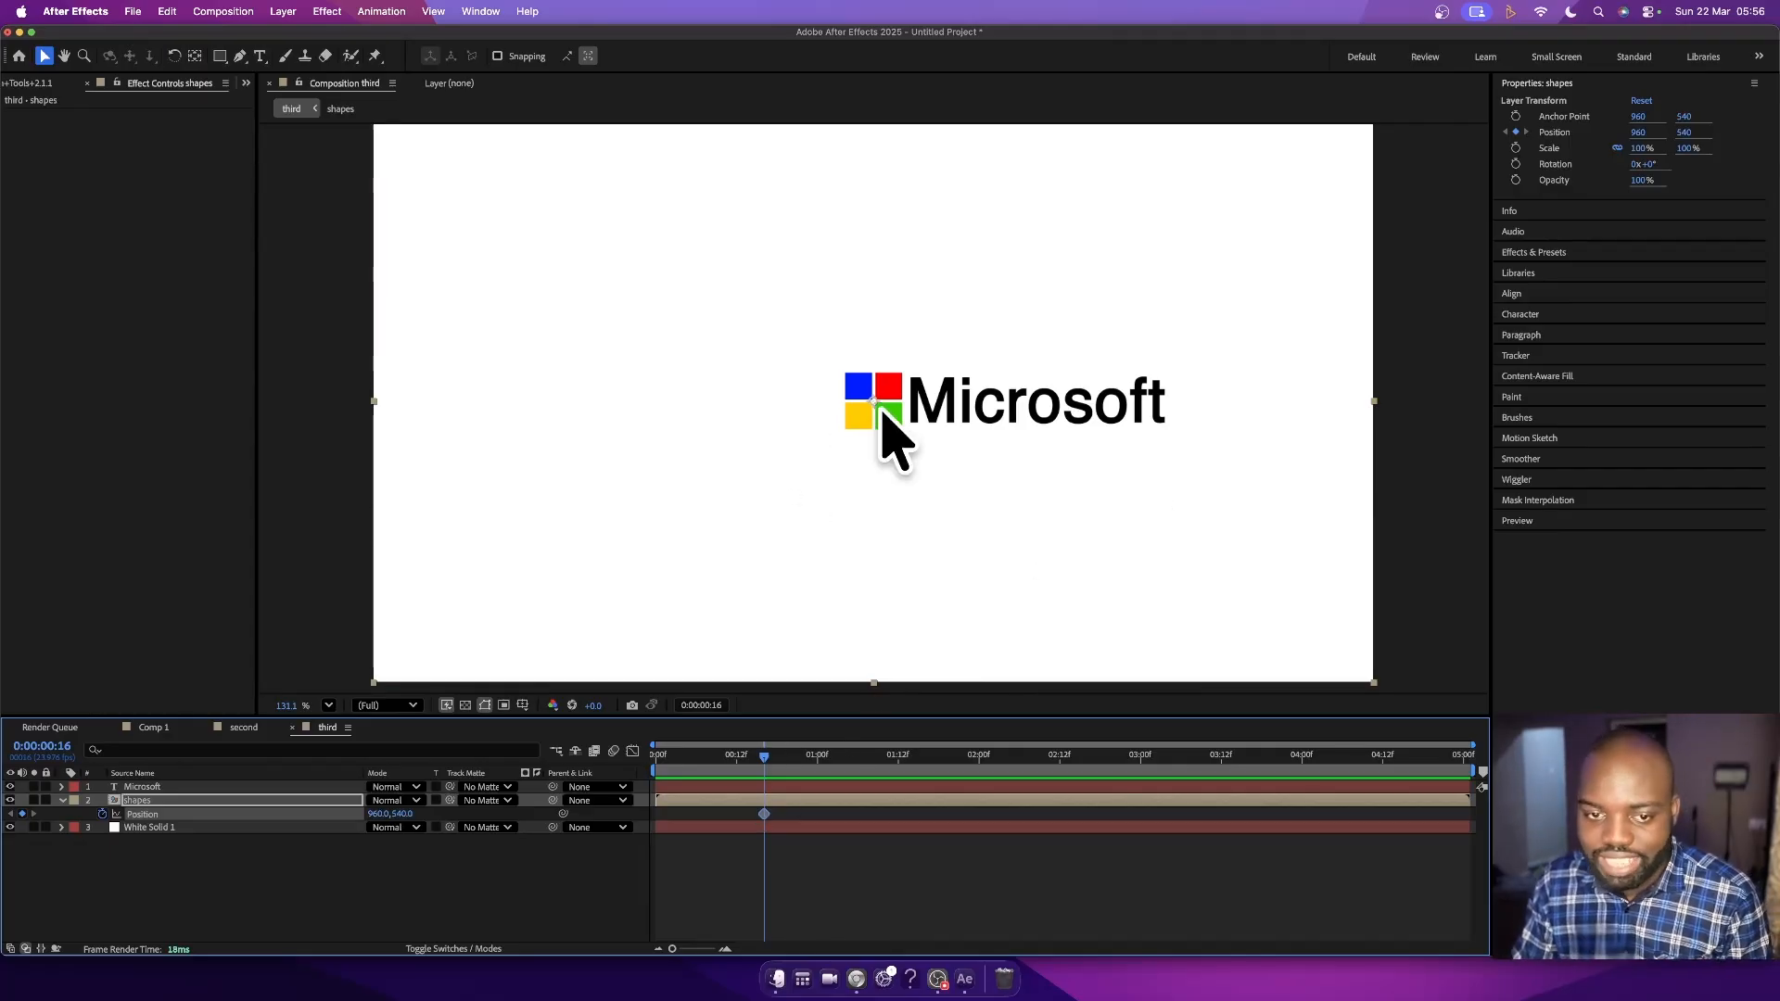
pyautogui.click(817, 761)
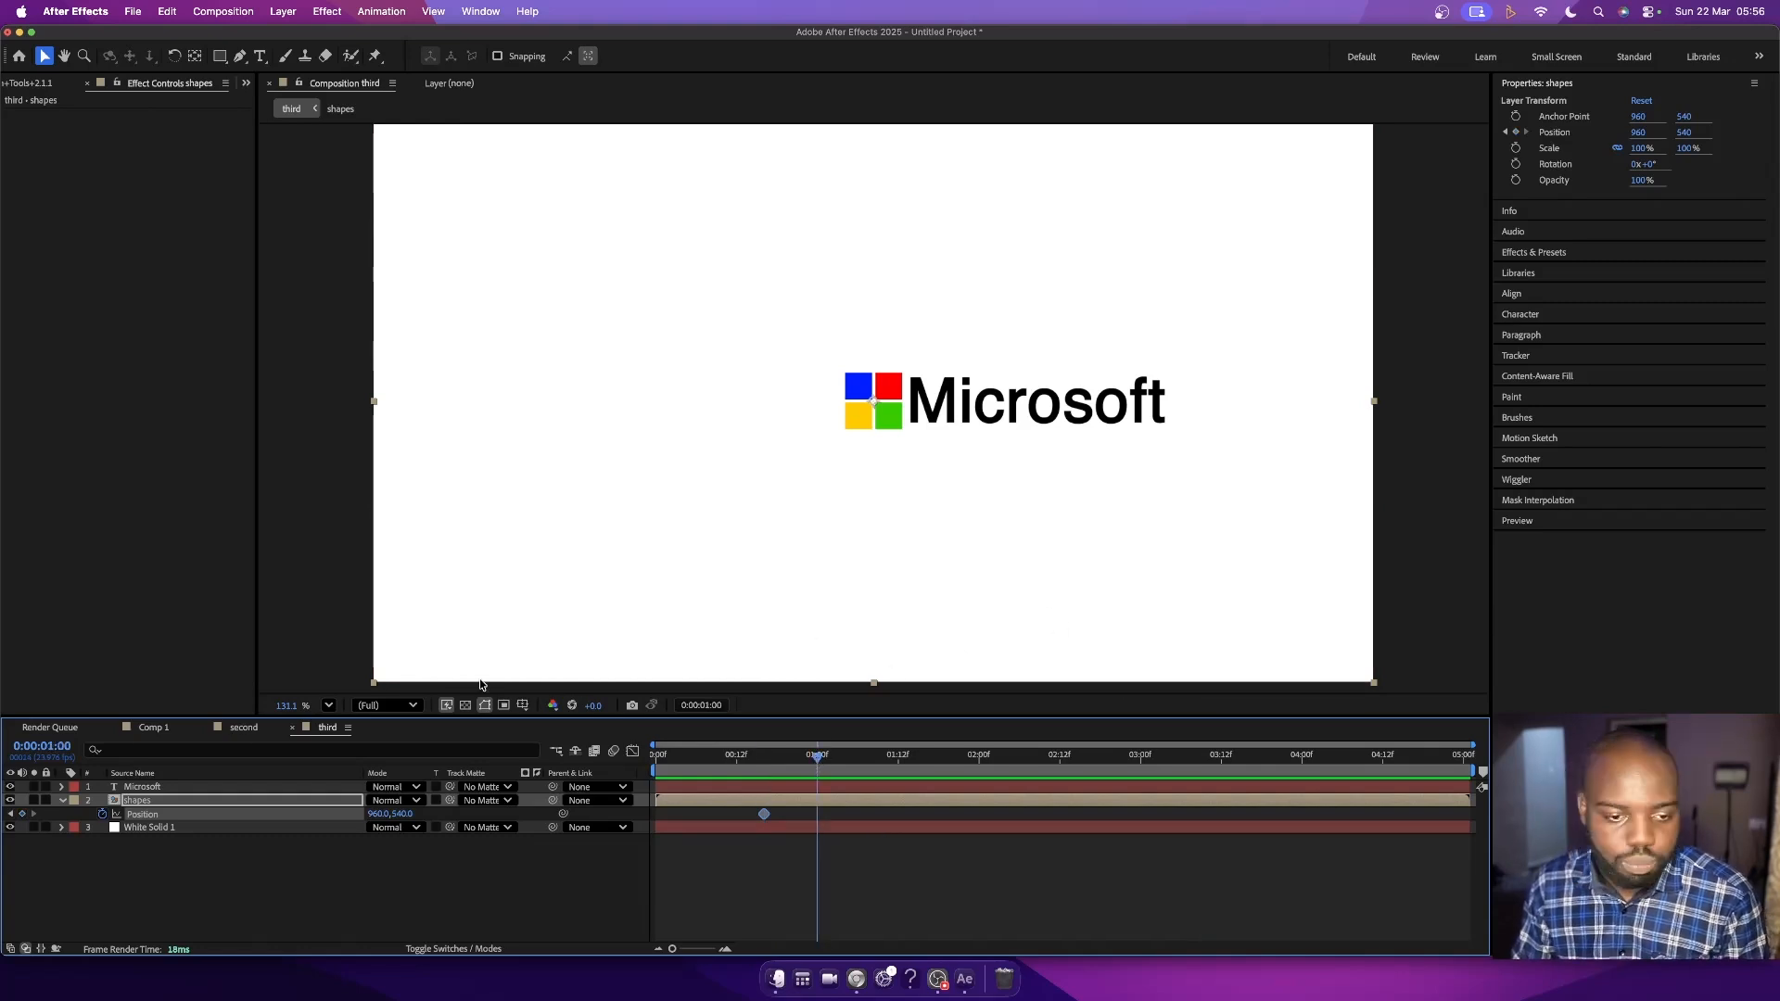
pyautogui.moveTo(378, 814); pyautogui.dragTo(159, 829)
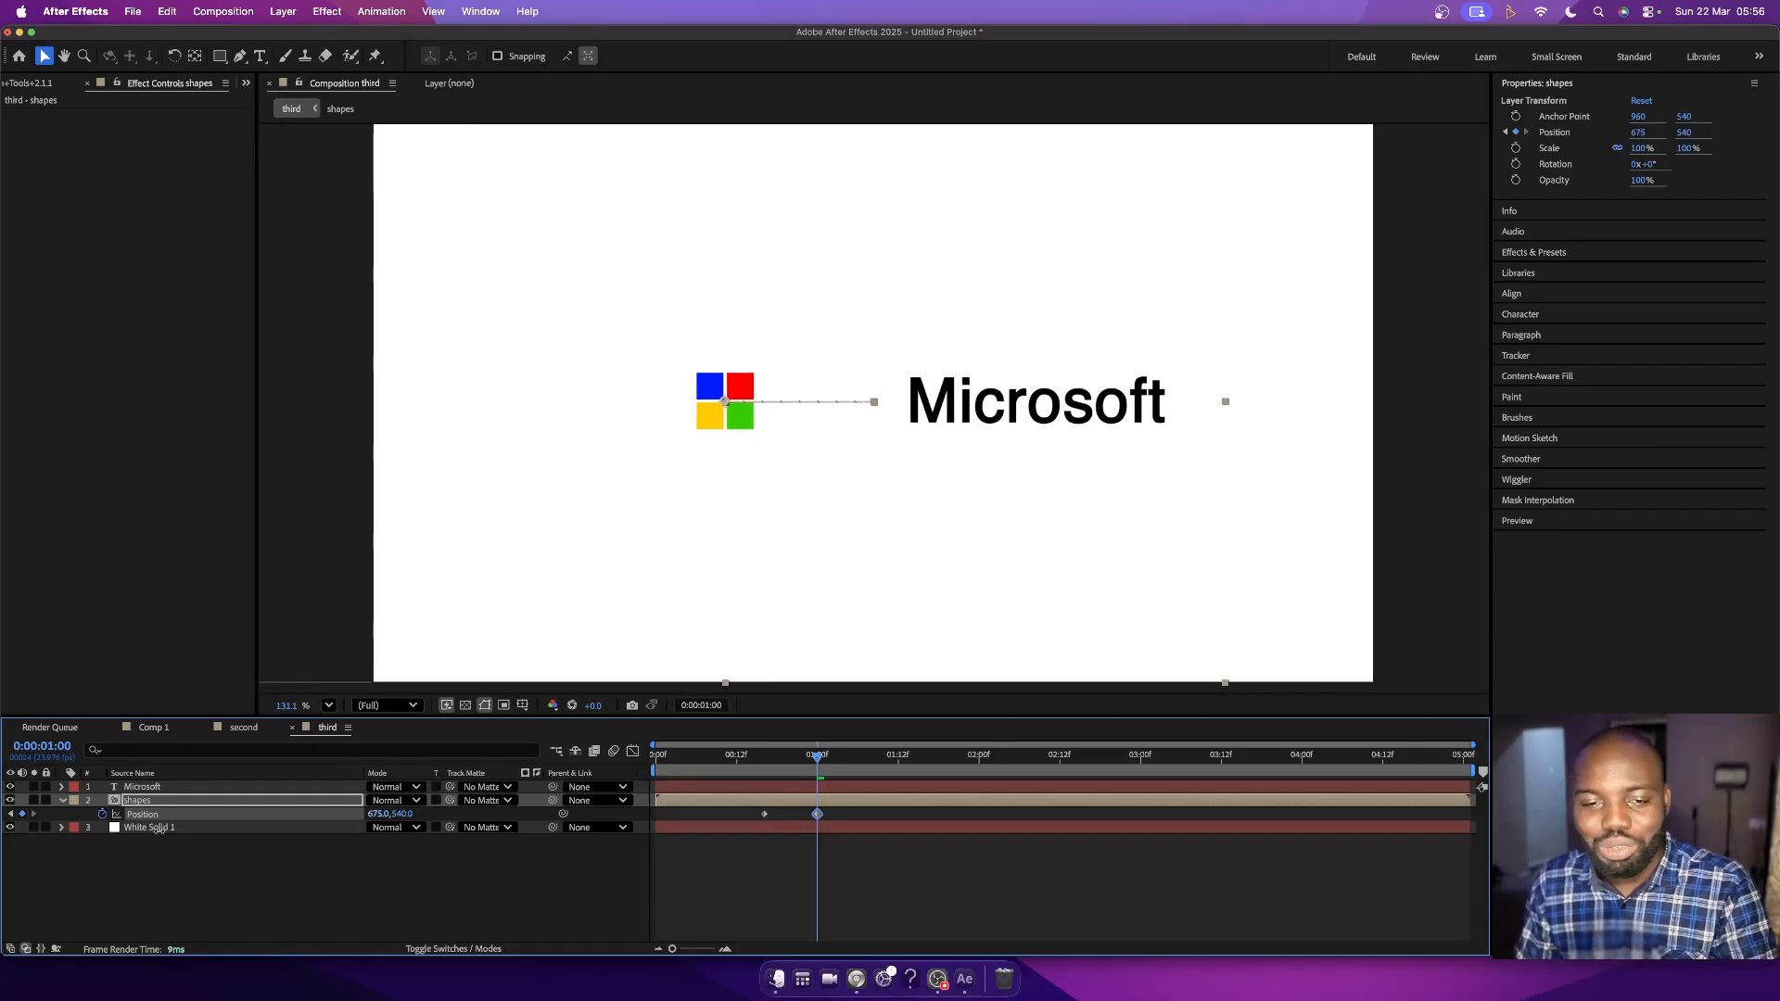
pyautogui.moveTo(159, 830); pyautogui.dragTo(148, 837)
# - Move the Microsoft text left beside the shifted squares, to about 988.5, 578.1
pyautogui.click(847, 788)
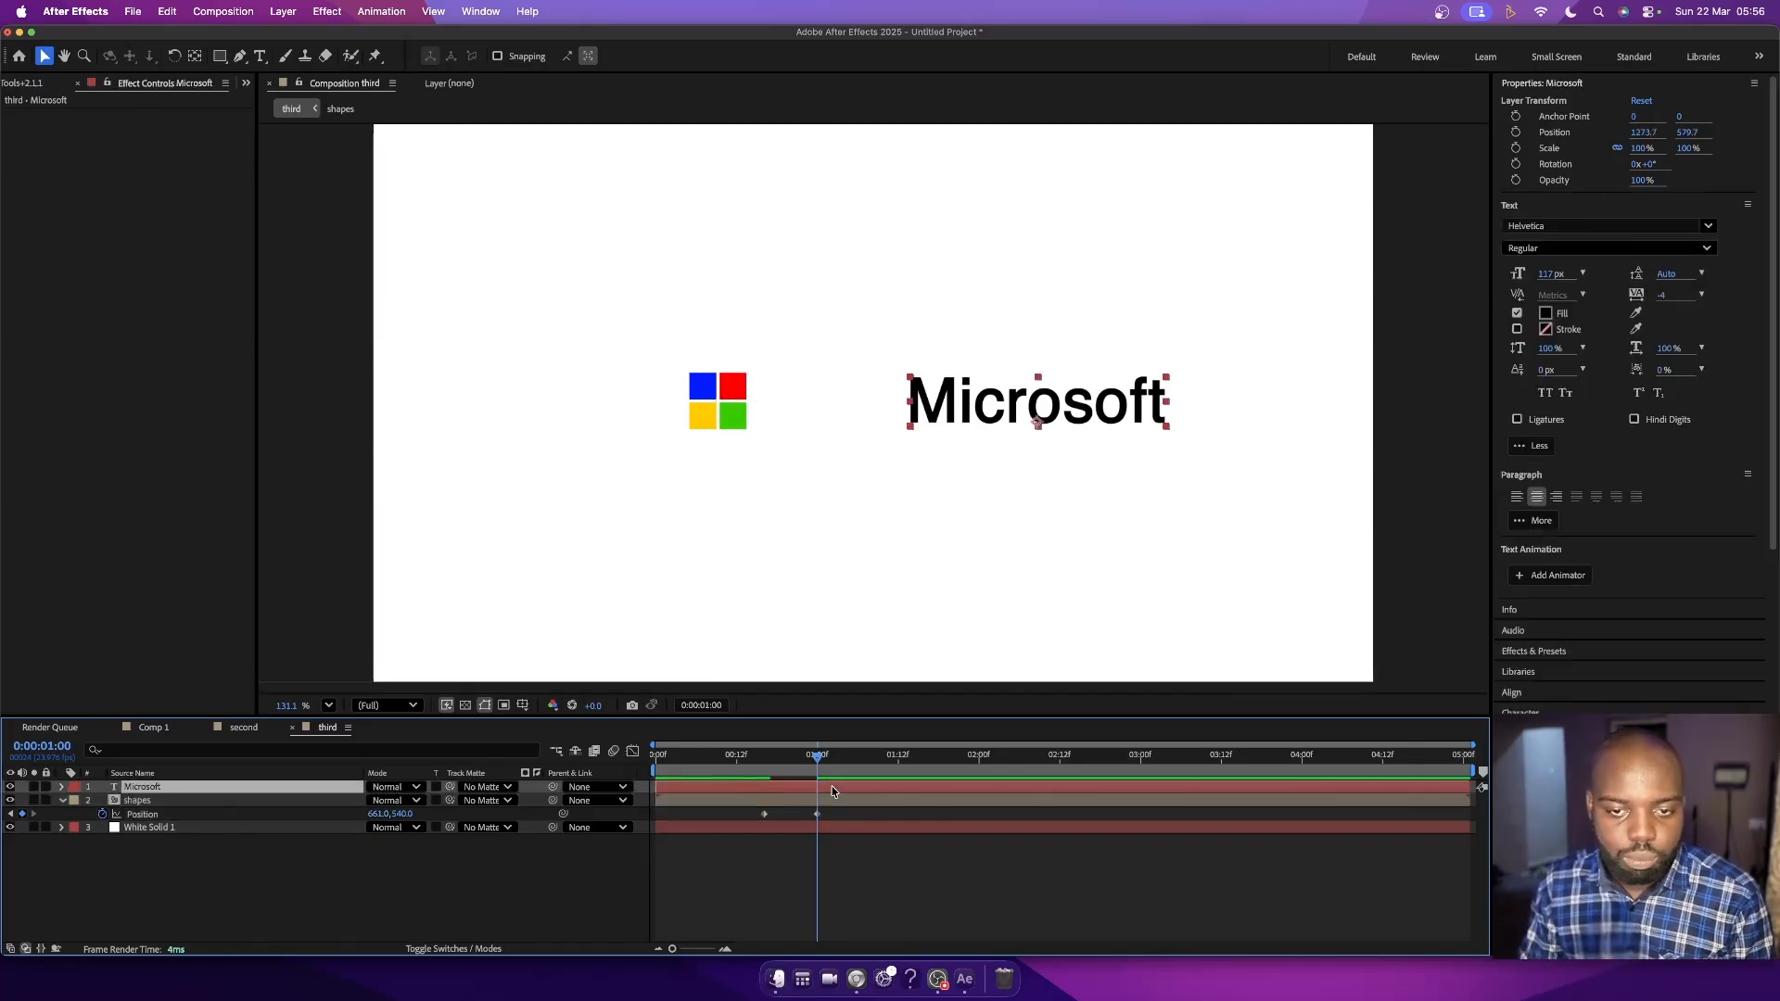
pyautogui.moveTo(1074, 406); pyautogui.dragTo(926, 406)
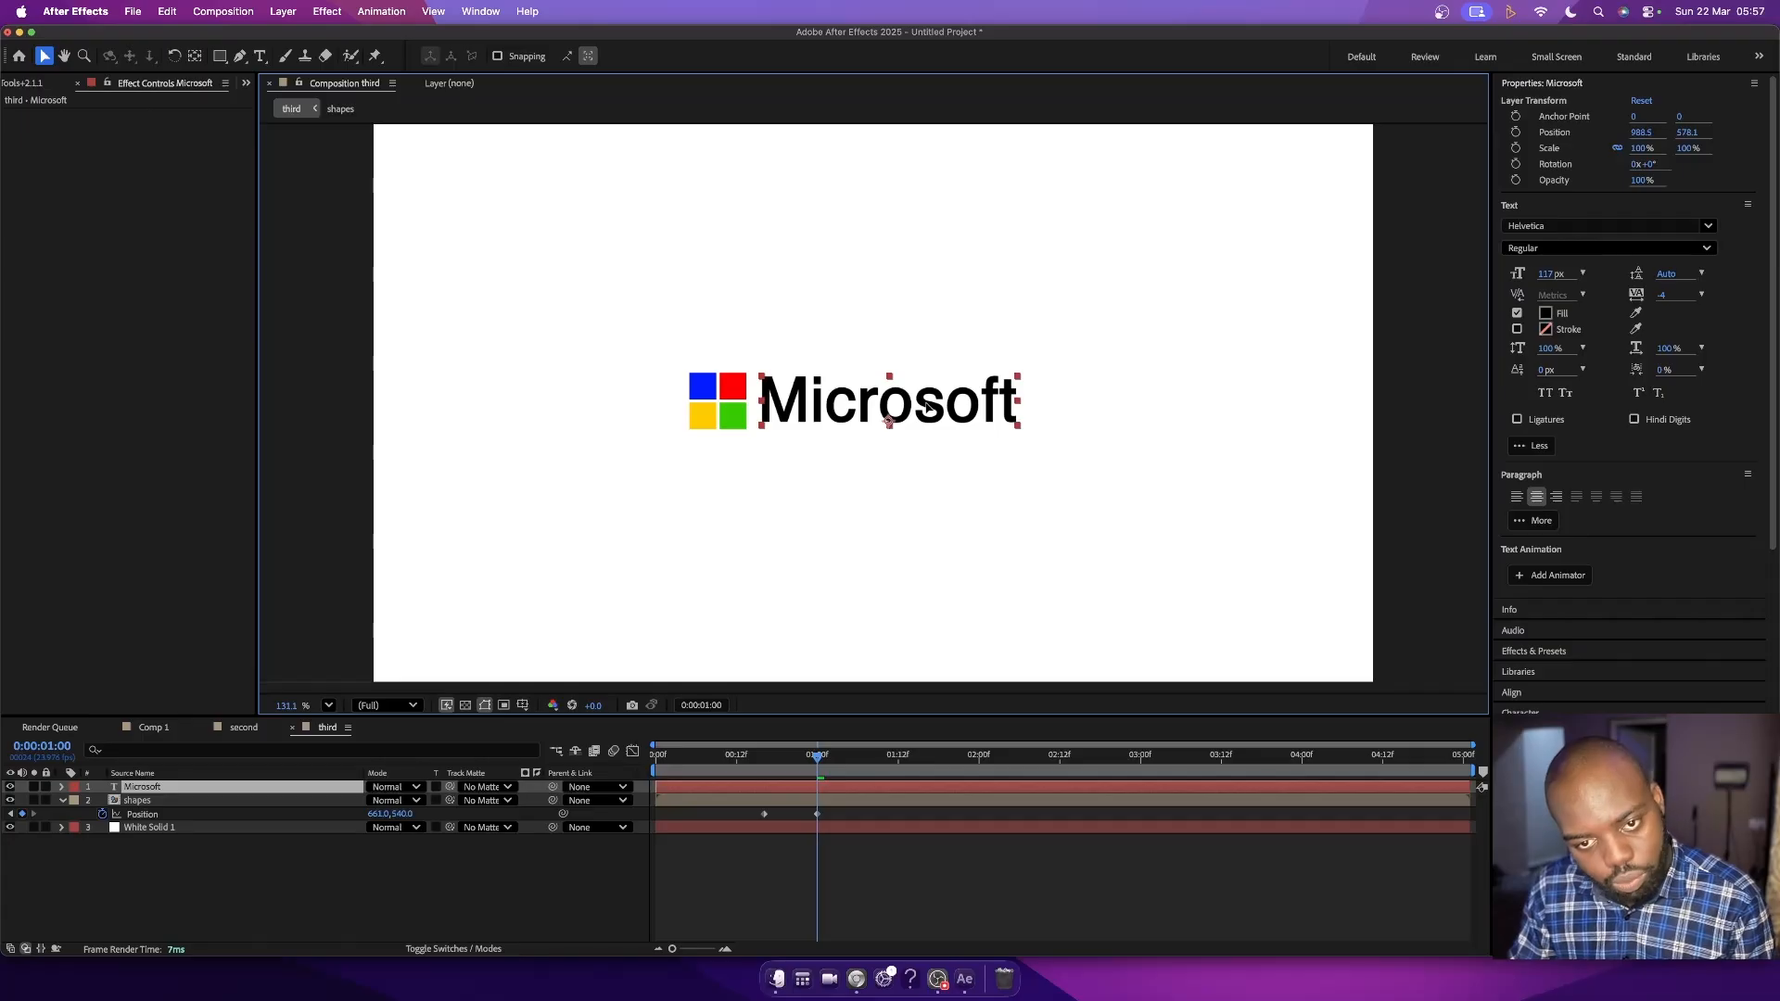
pyautogui.press('Return')
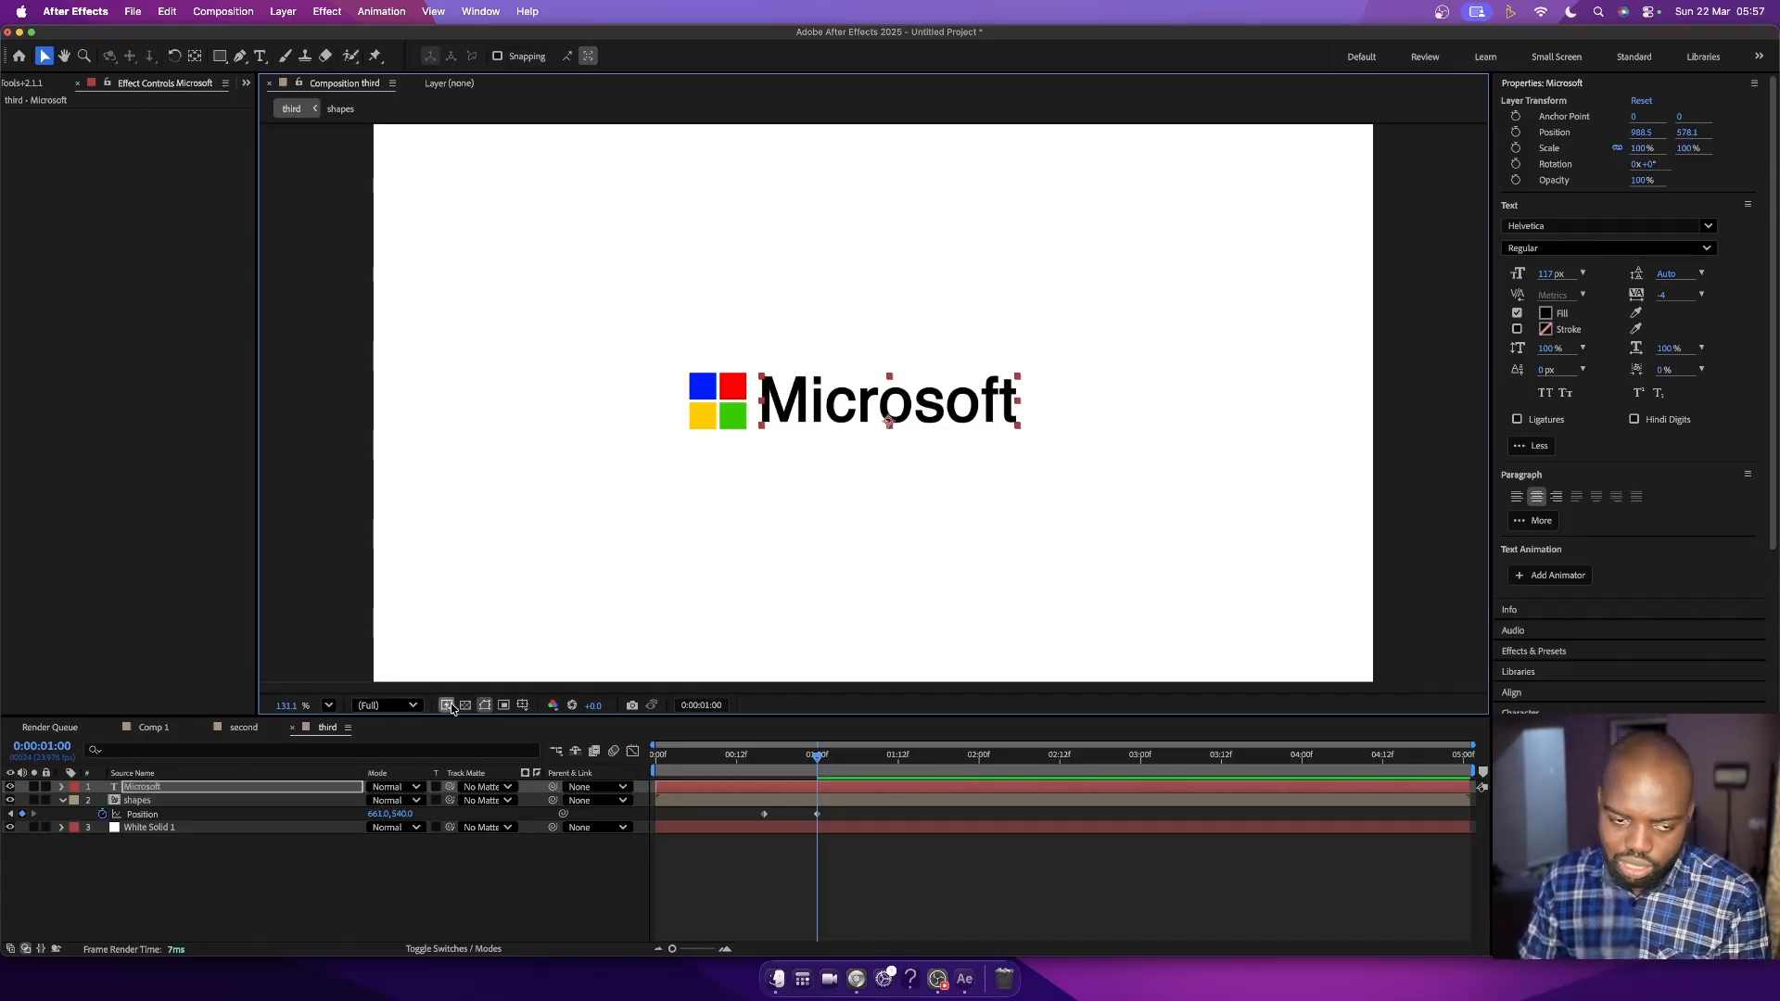
# - Show the Title/Action Safe guides and center the logo, with the text at about 1019, 578.1 and the squares' end position at 701, 540
pyautogui.click(523, 706)
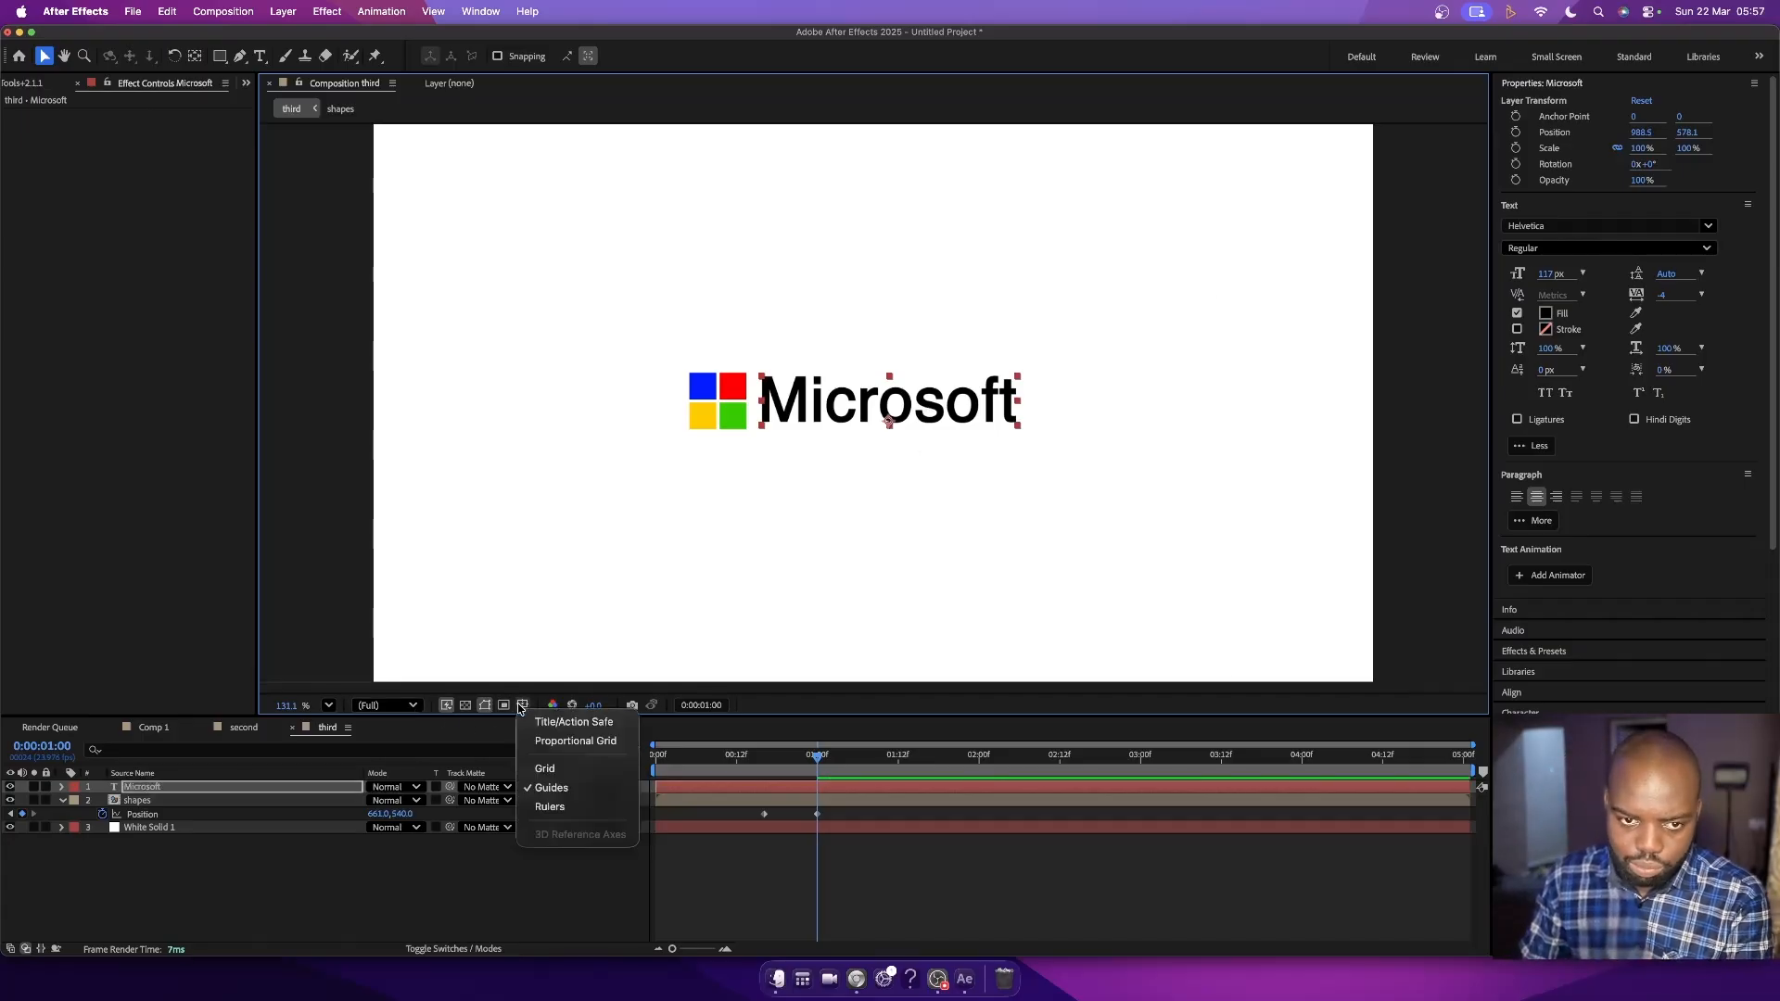
pyautogui.click(565, 722)
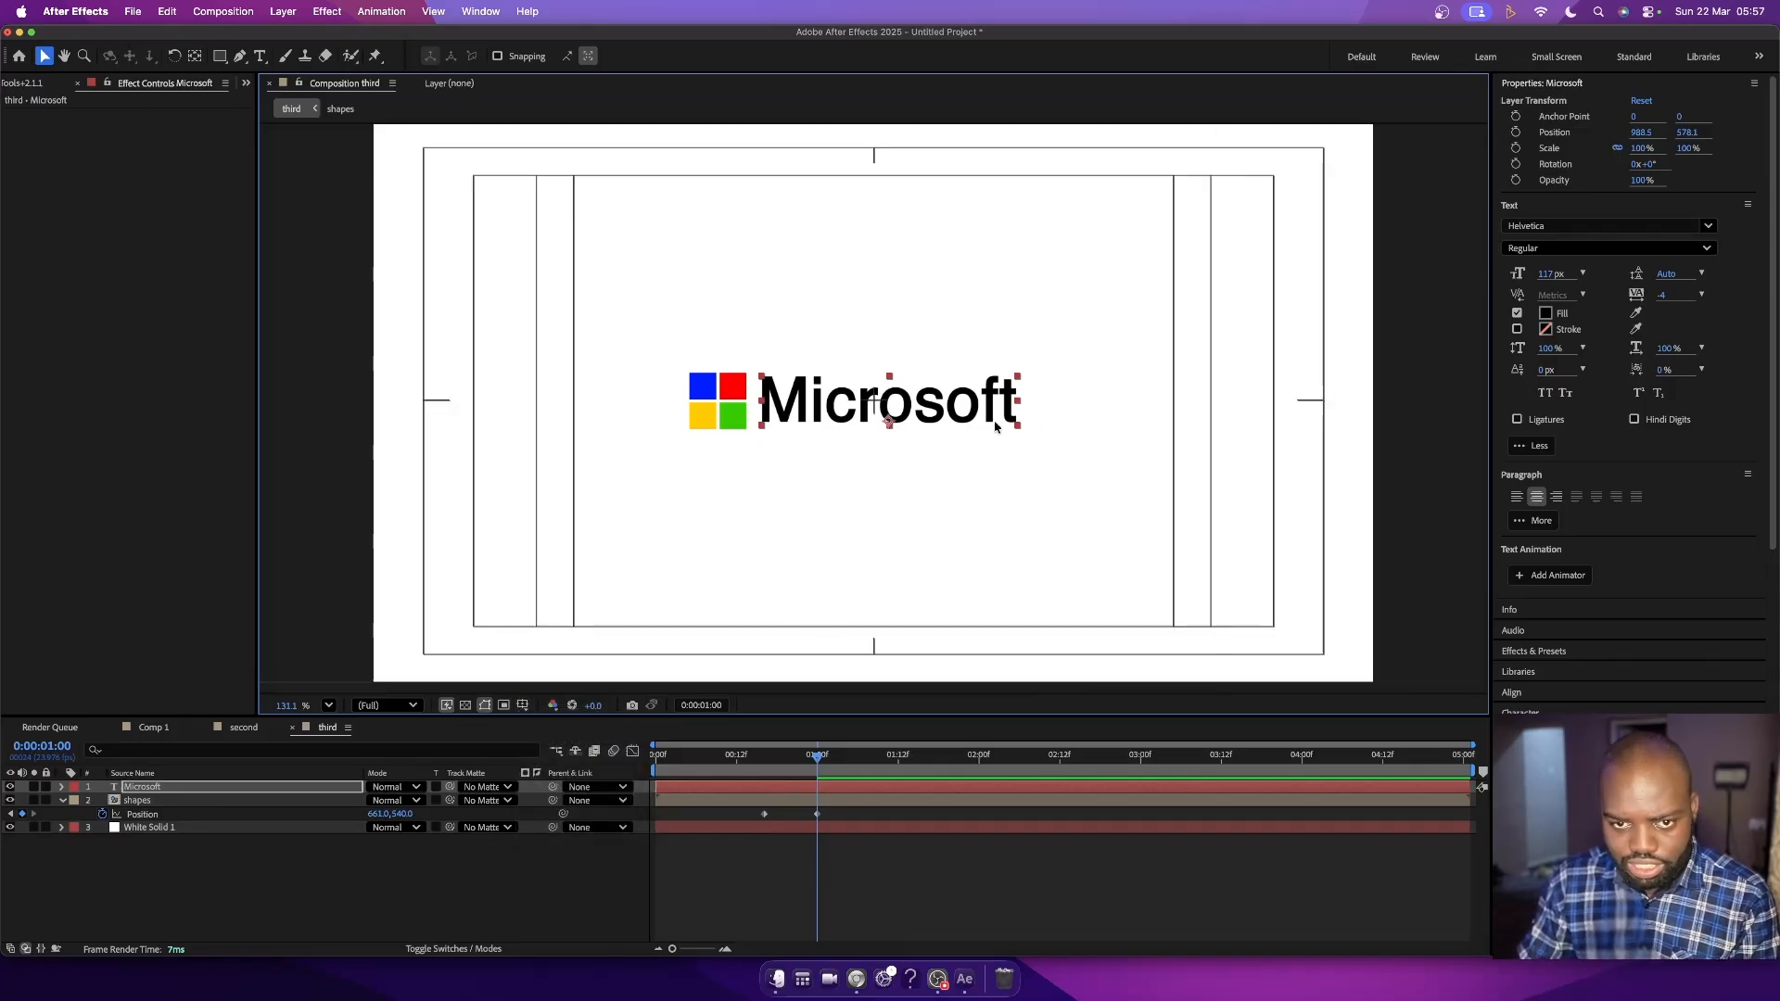
pyautogui.click(980, 467)
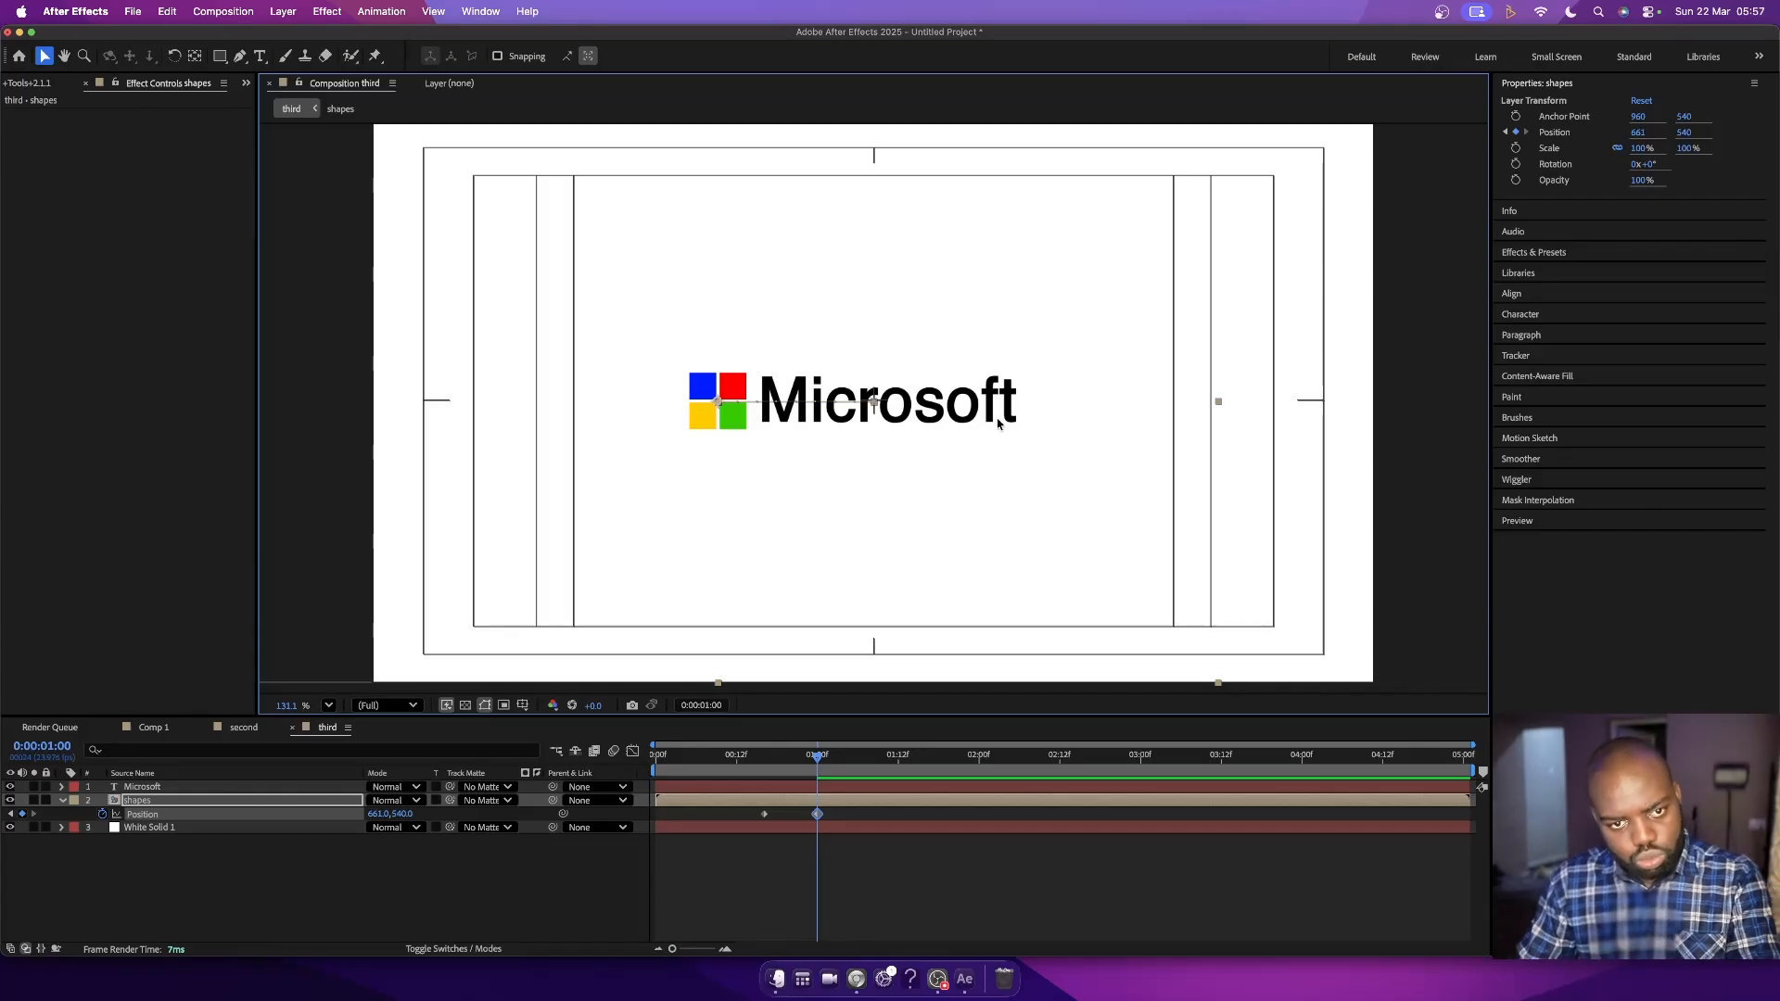
pyautogui.click(834, 788)
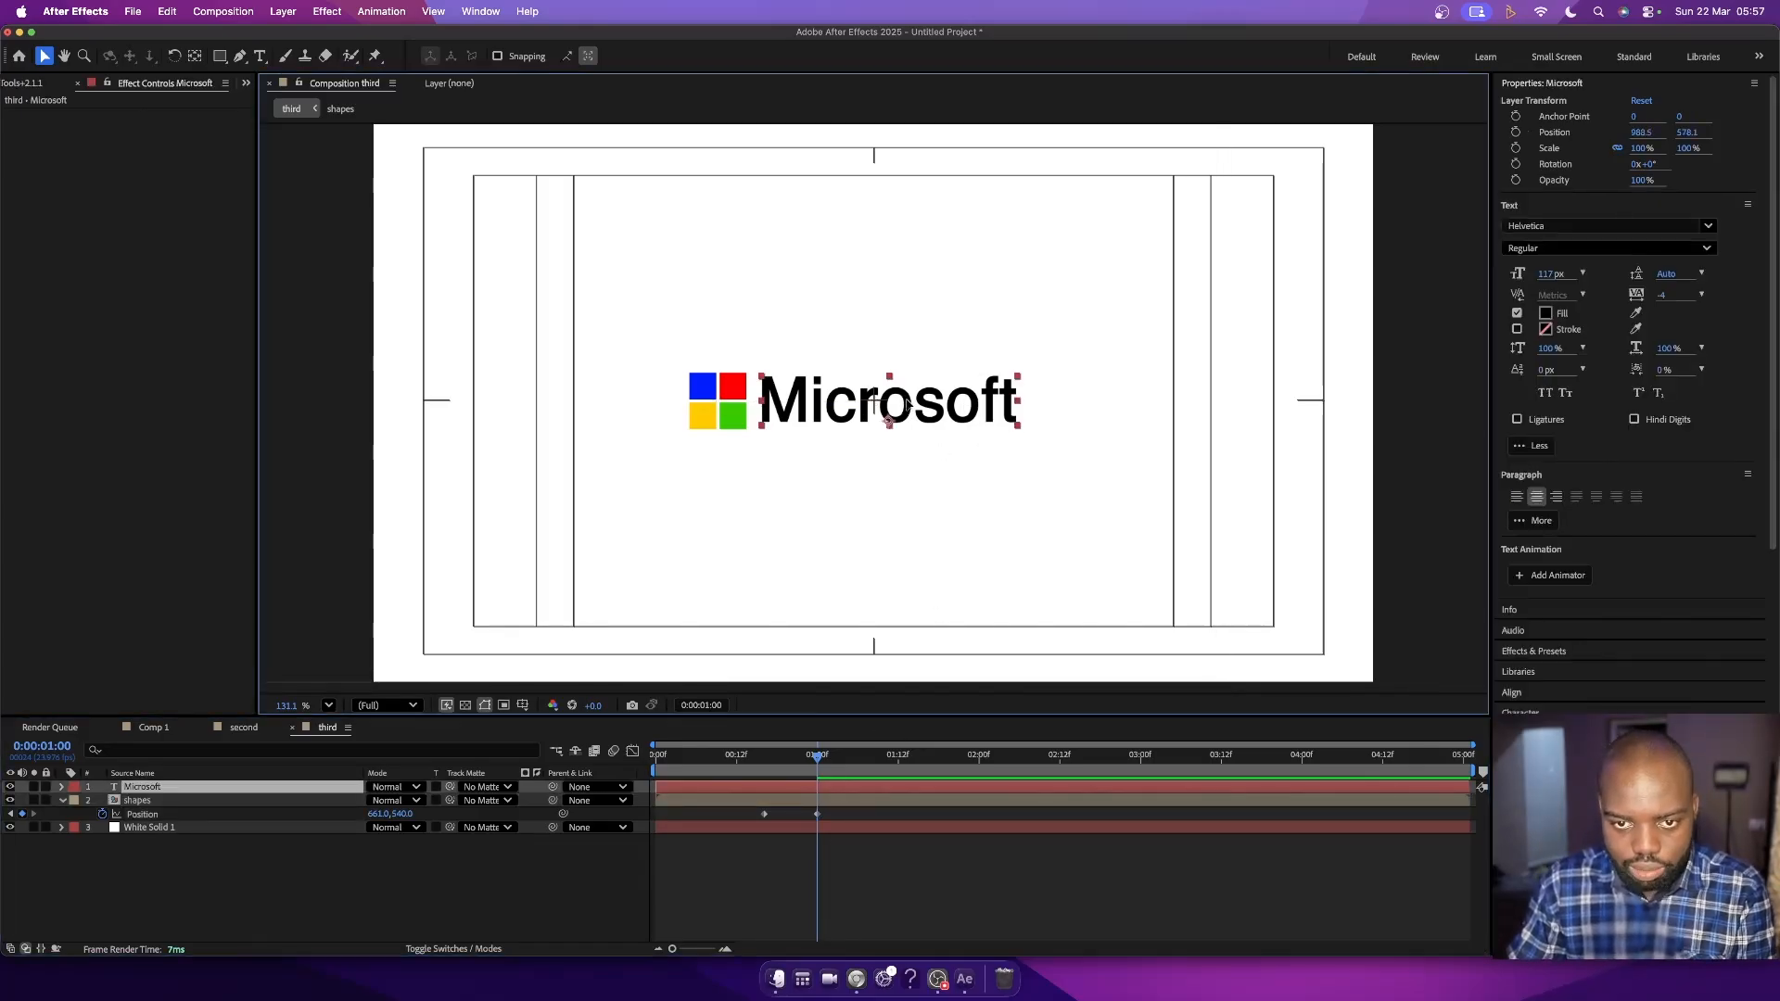
pyautogui.moveTo(907, 405); pyautogui.dragTo(923, 405)
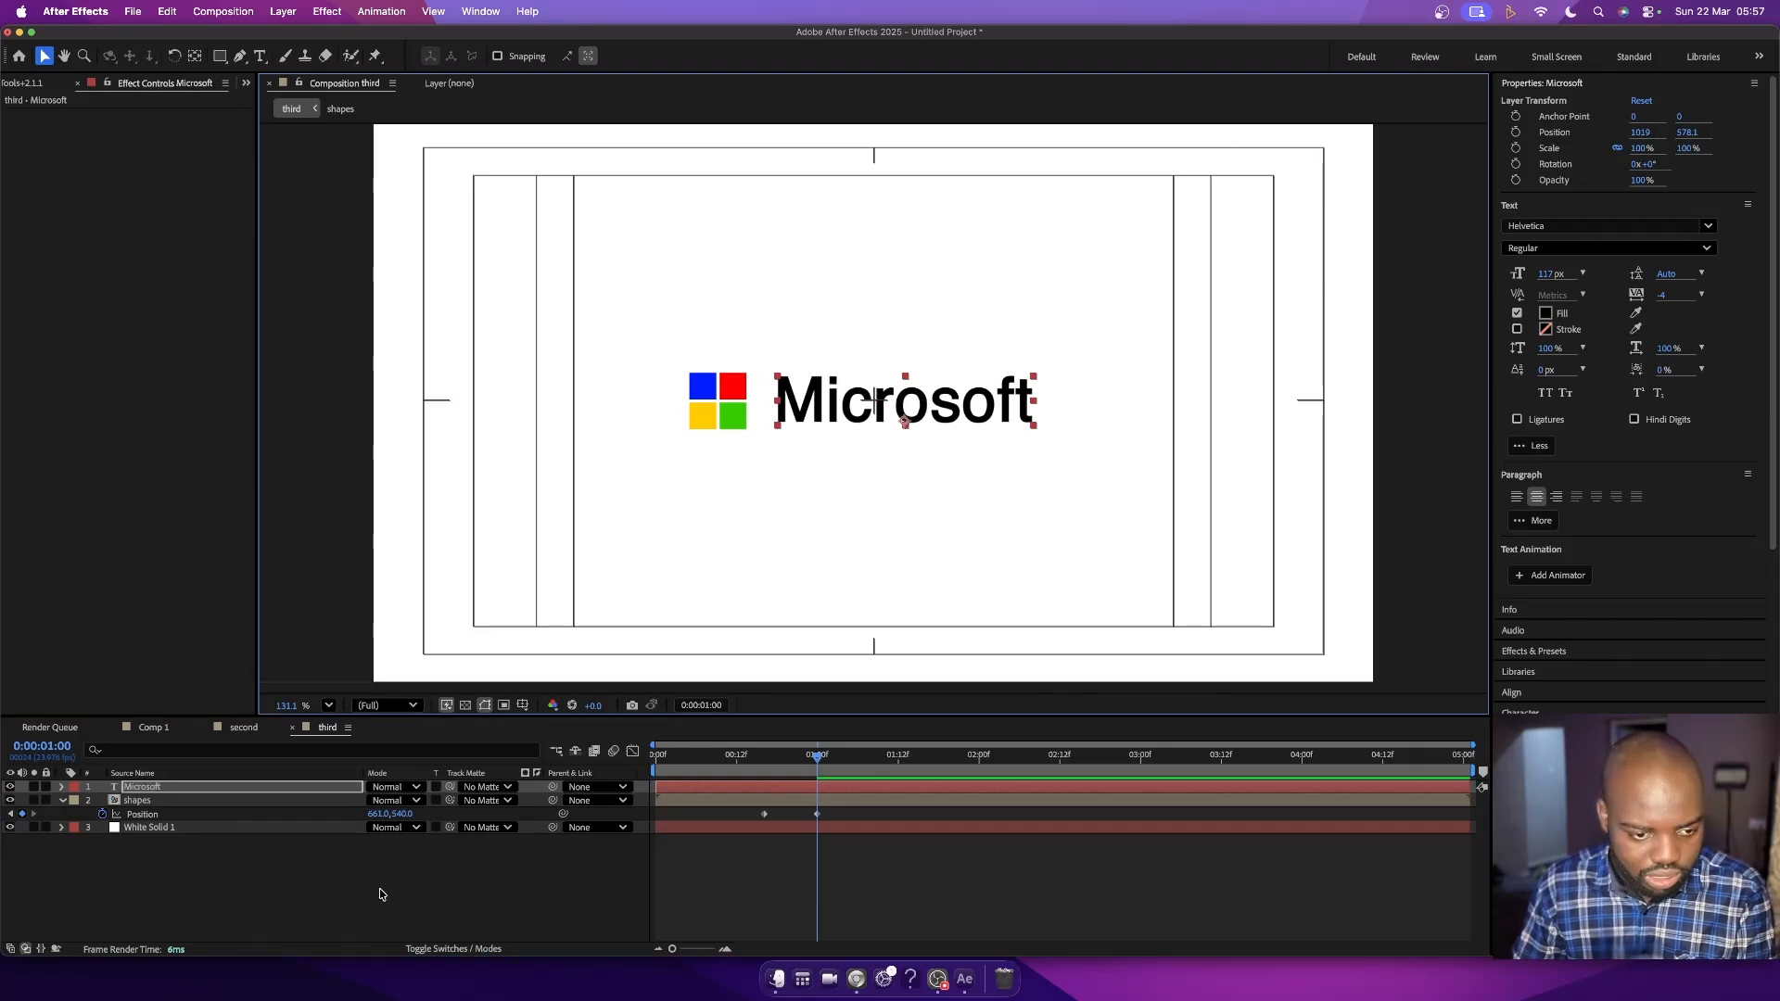
pyautogui.moveTo(378, 814); pyautogui.dragTo(418, 816)
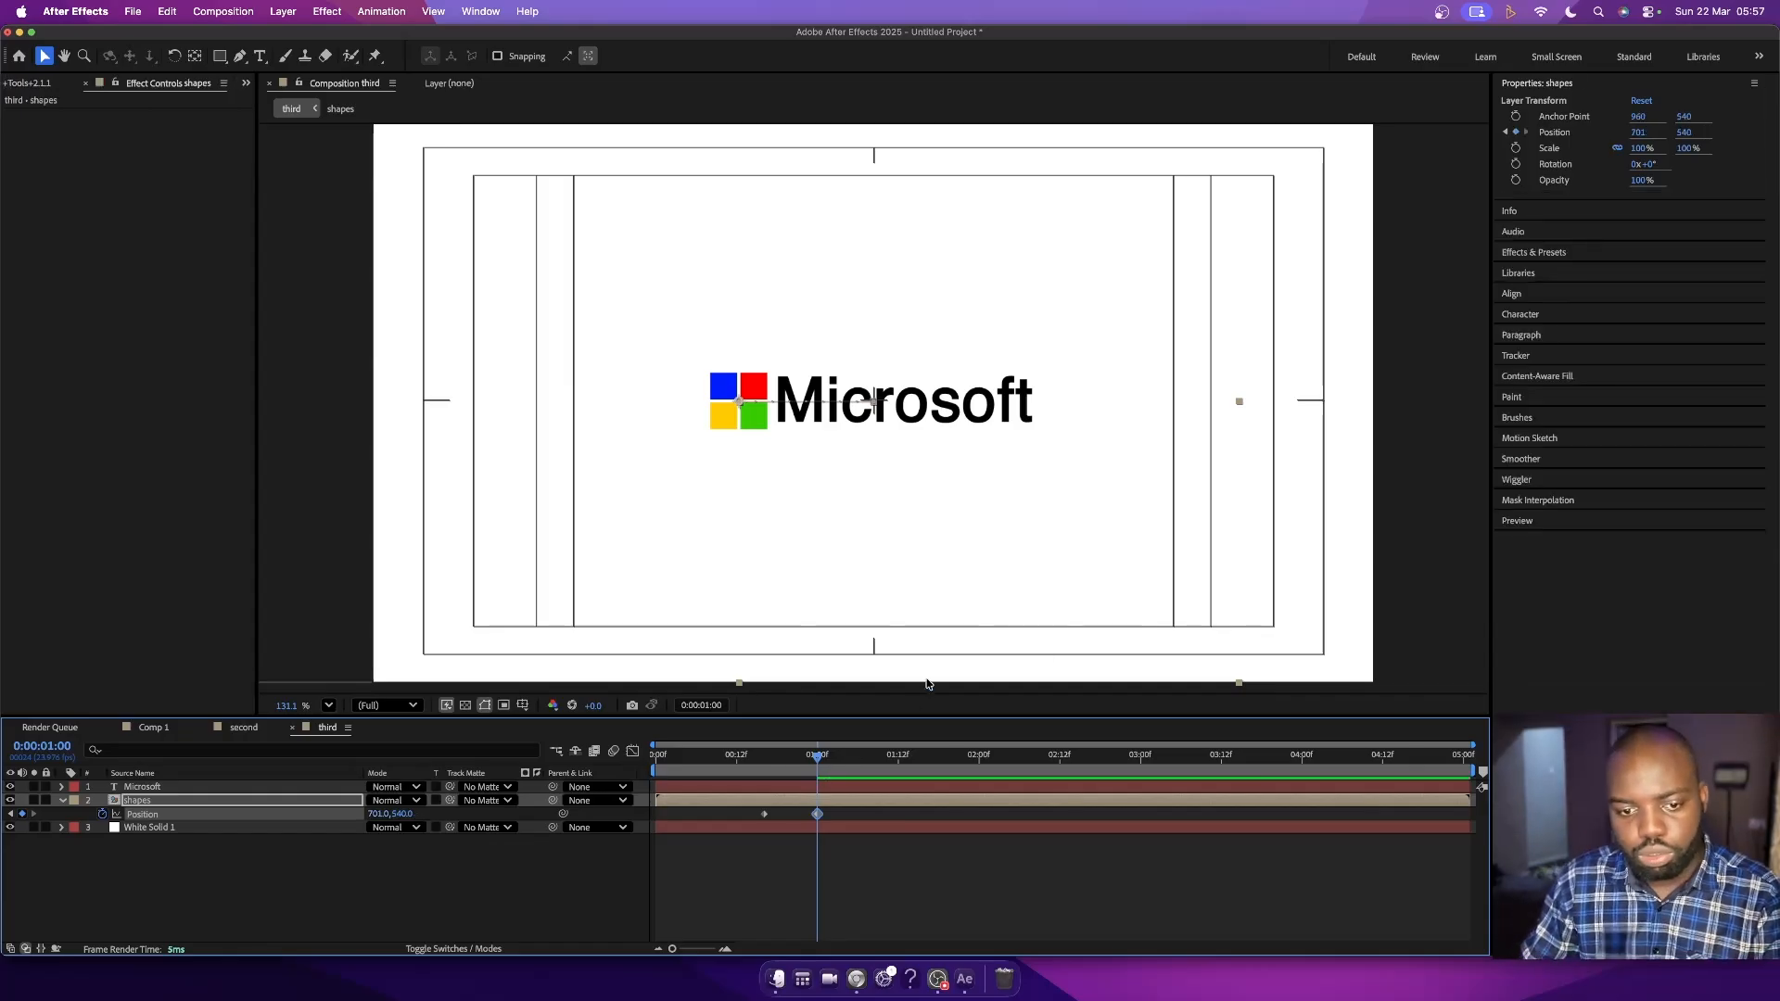
# - Play the composition from the first frame to check how the squares move relative to the text
pyautogui.moveTo(769, 761); pyautogui.dragTo(605, 768)
pyautogui.press('space')
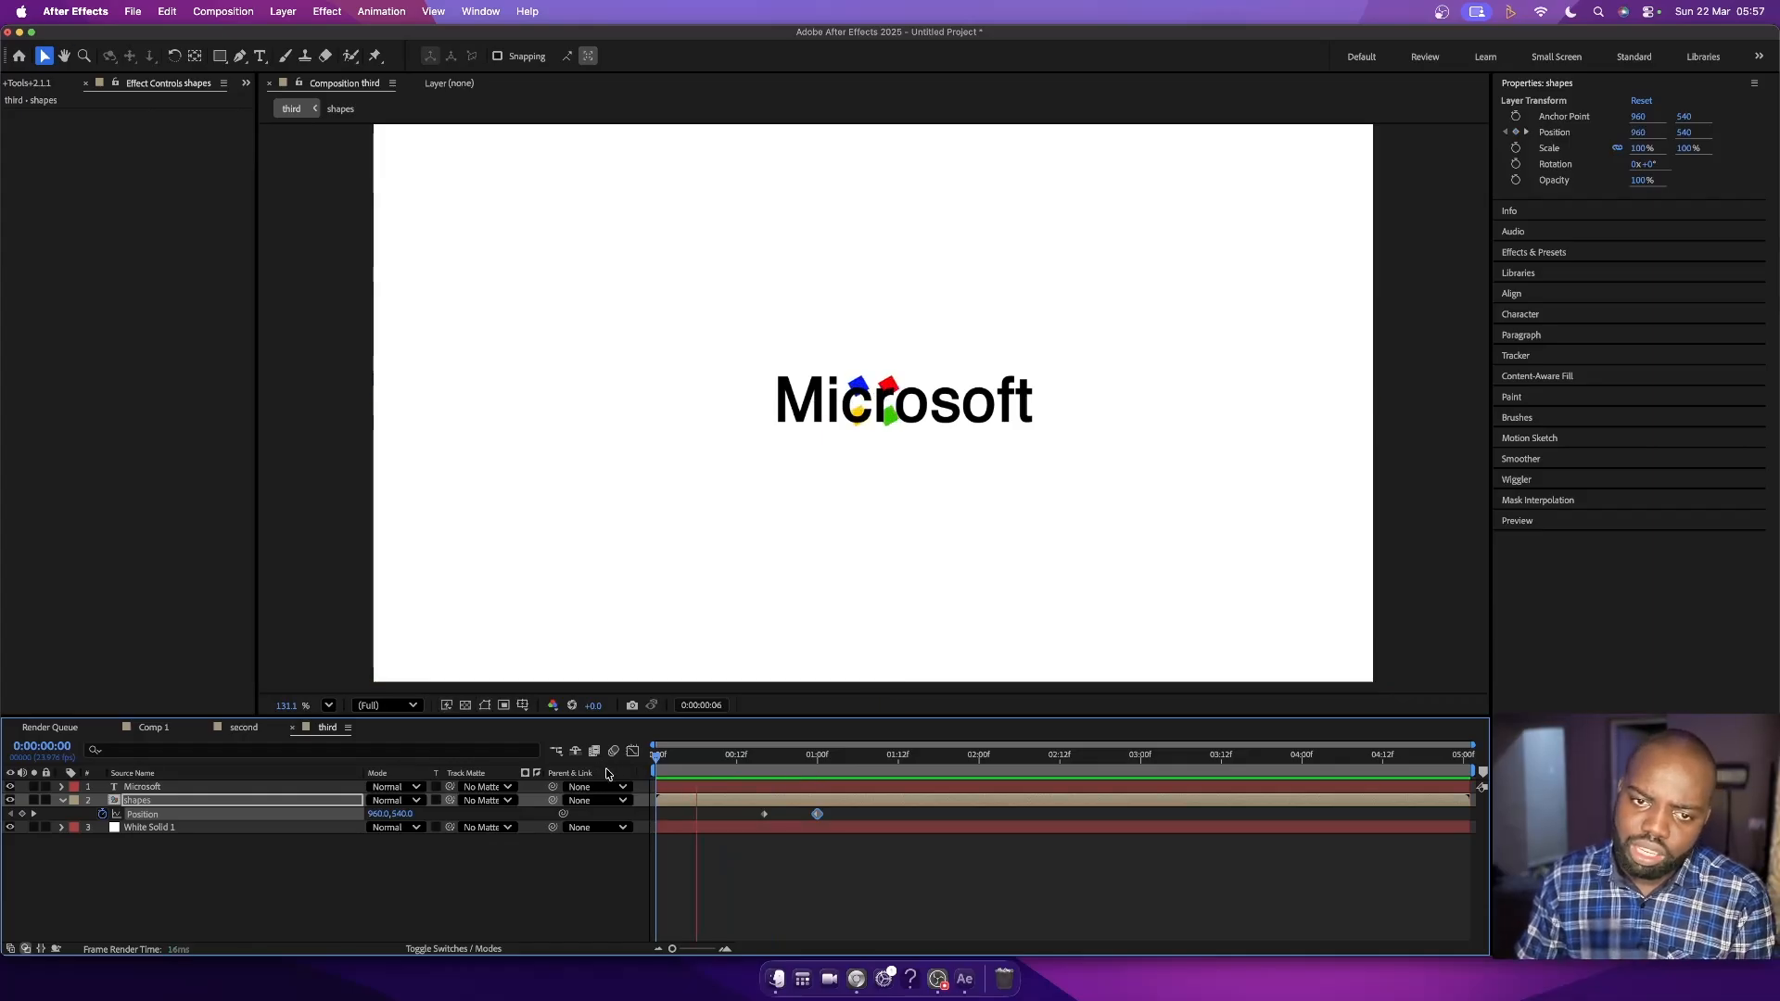
pyautogui.press('space')
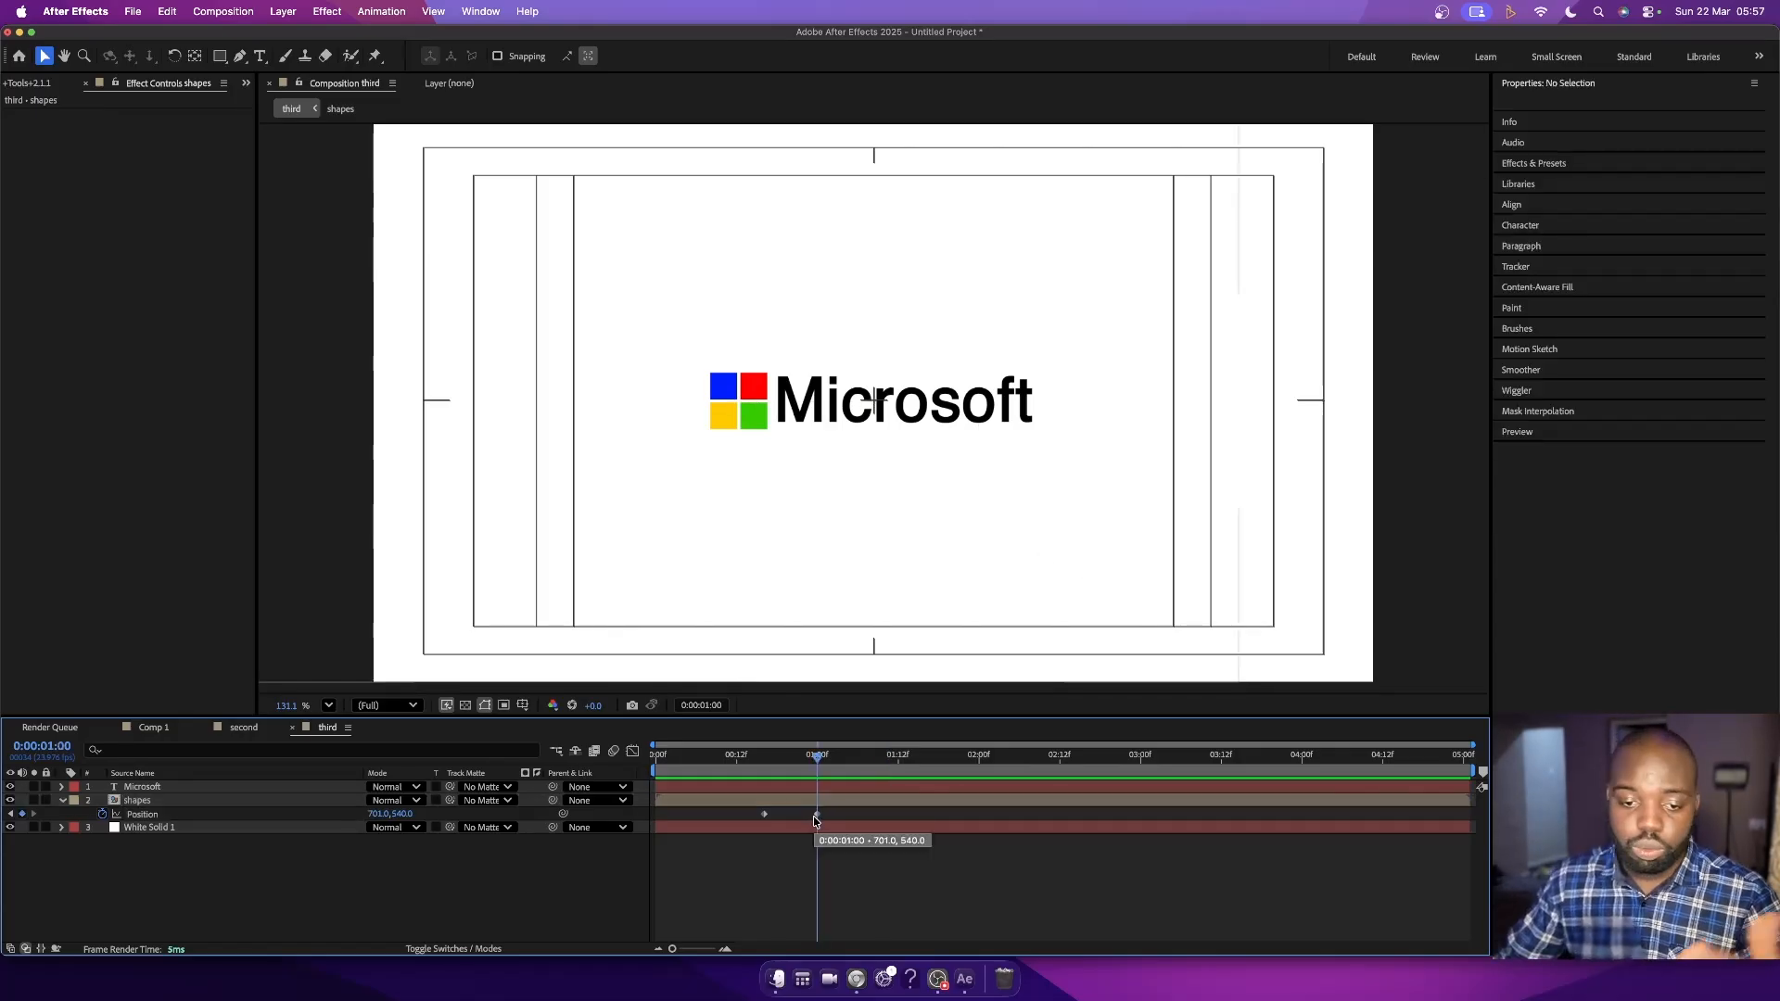
# - Trim the Microsoft text layer to start at 0:00:01:00 and play the animation to check the timing
pyautogui.click(731, 789)
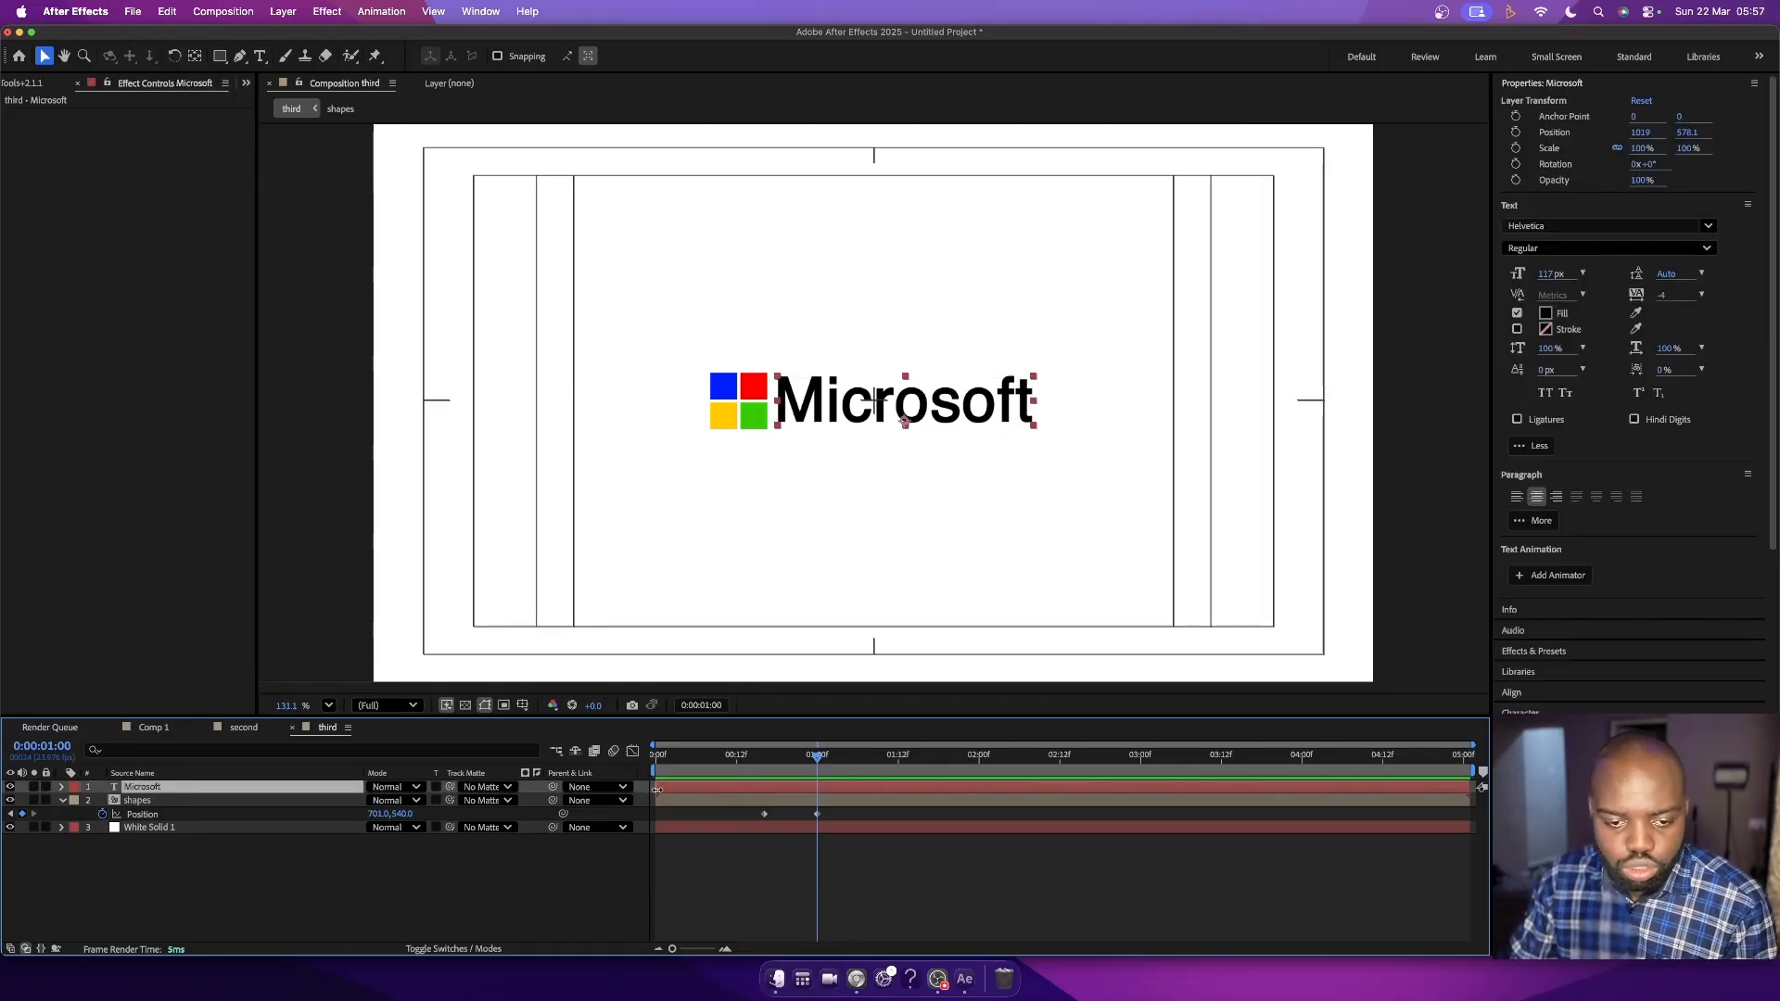
pyautogui.moveTo(657, 790); pyautogui.dragTo(817, 792)
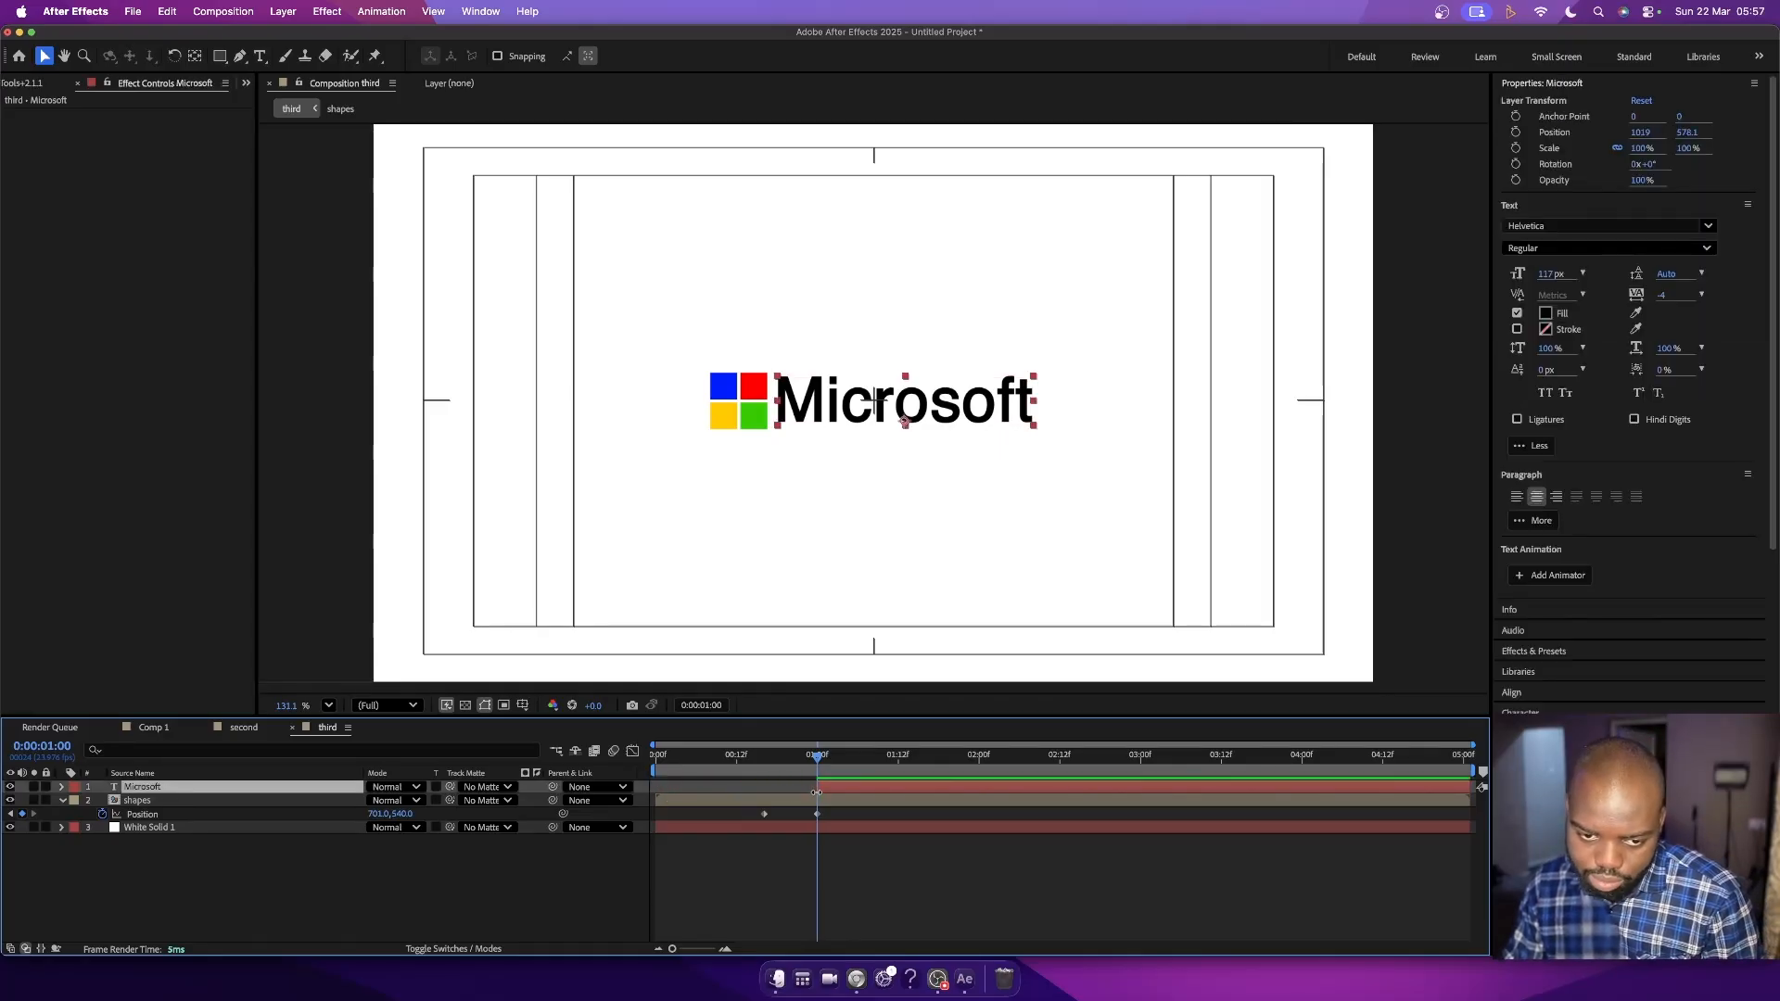
pyautogui.click(725, 759)
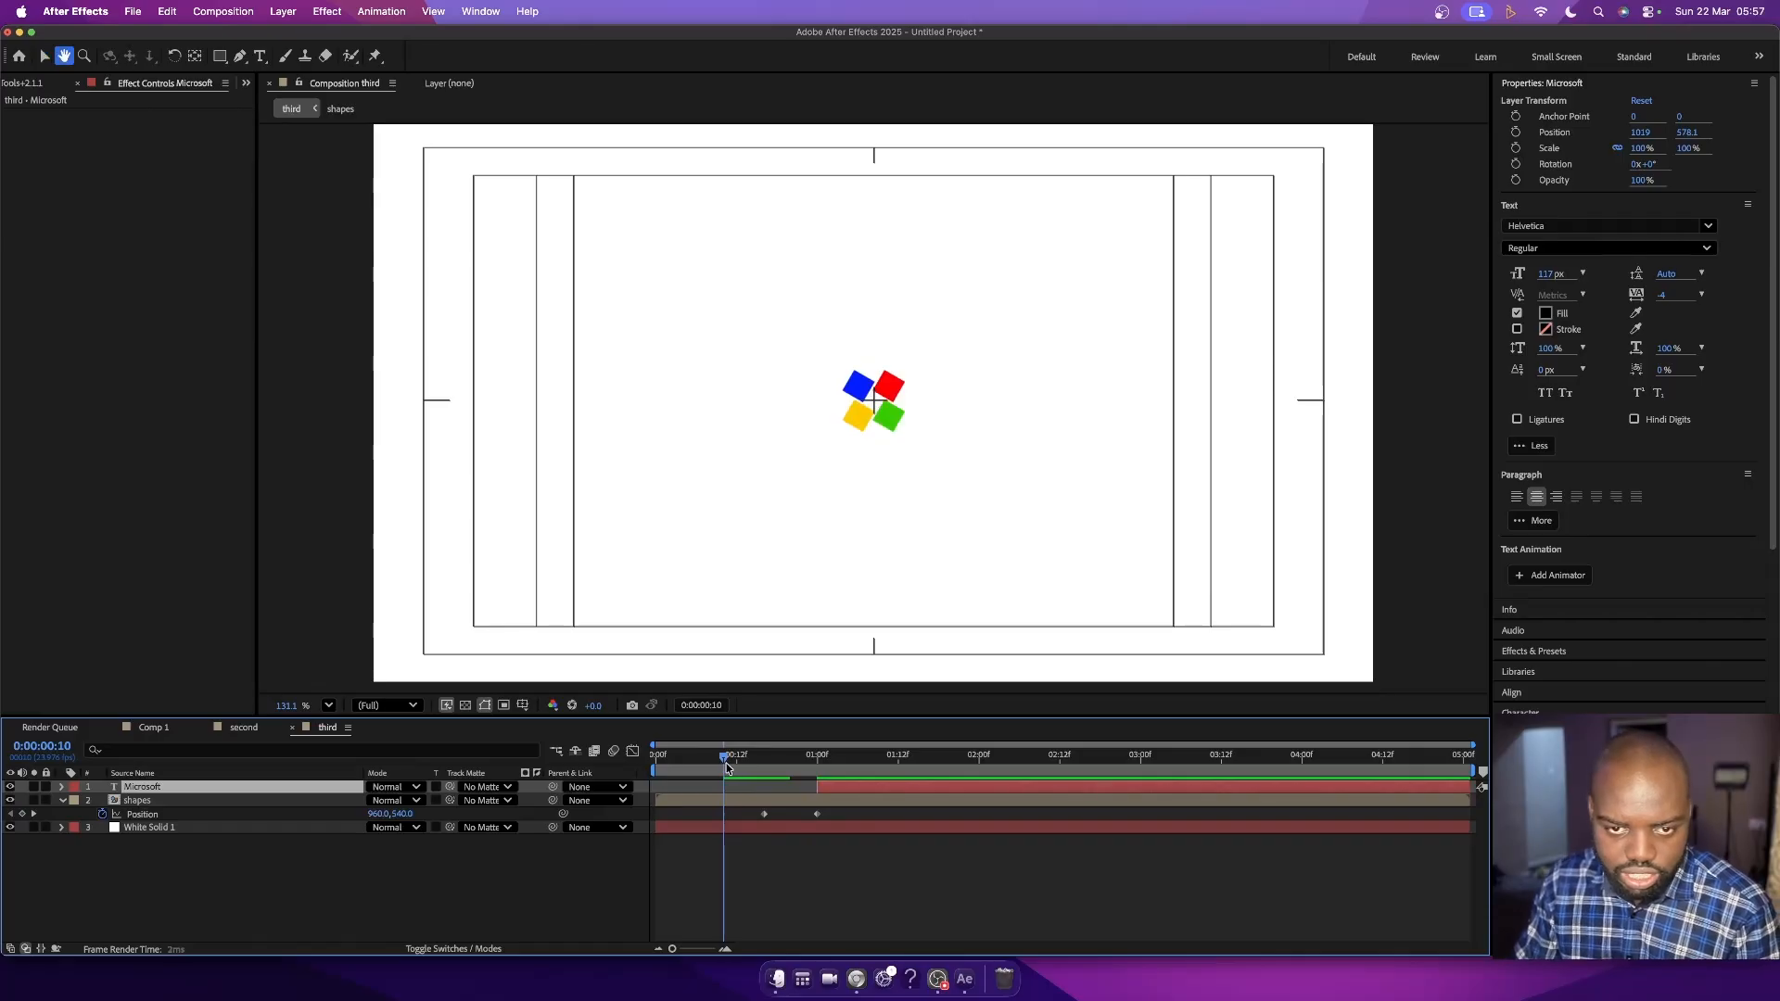
pyautogui.press('space')
pyautogui.press("'")
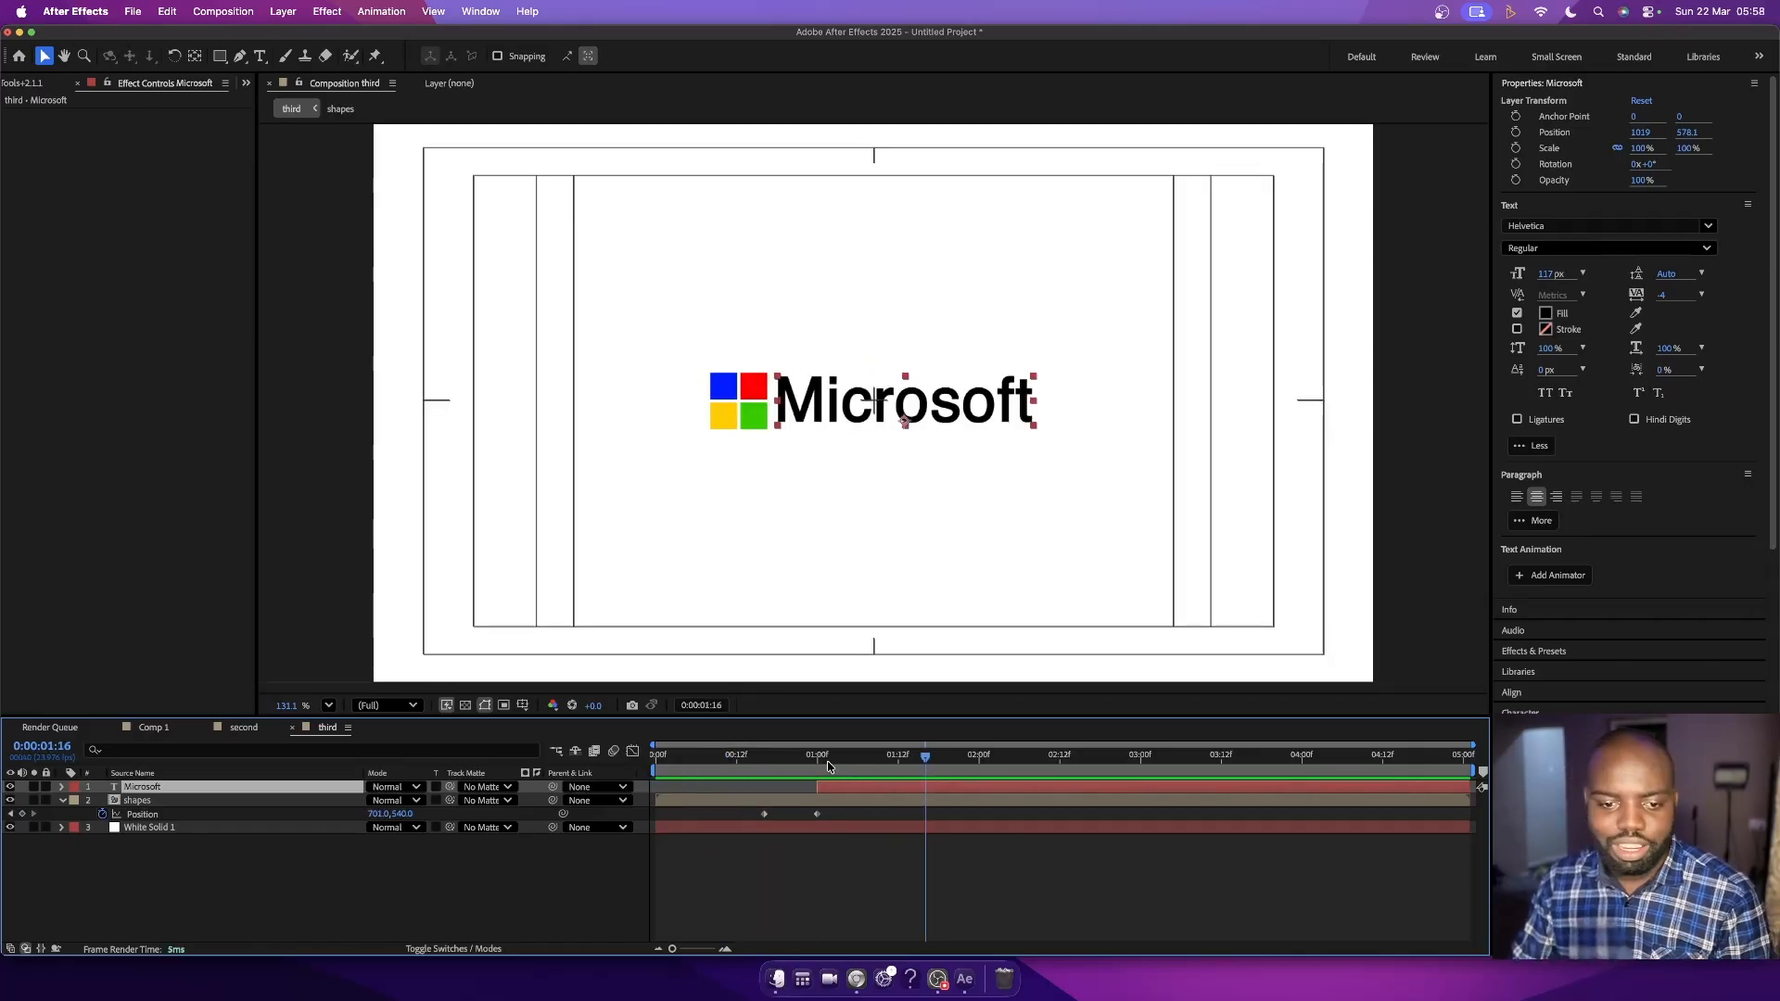
pyautogui.moveTo(828, 766); pyautogui.dragTo(655, 774)
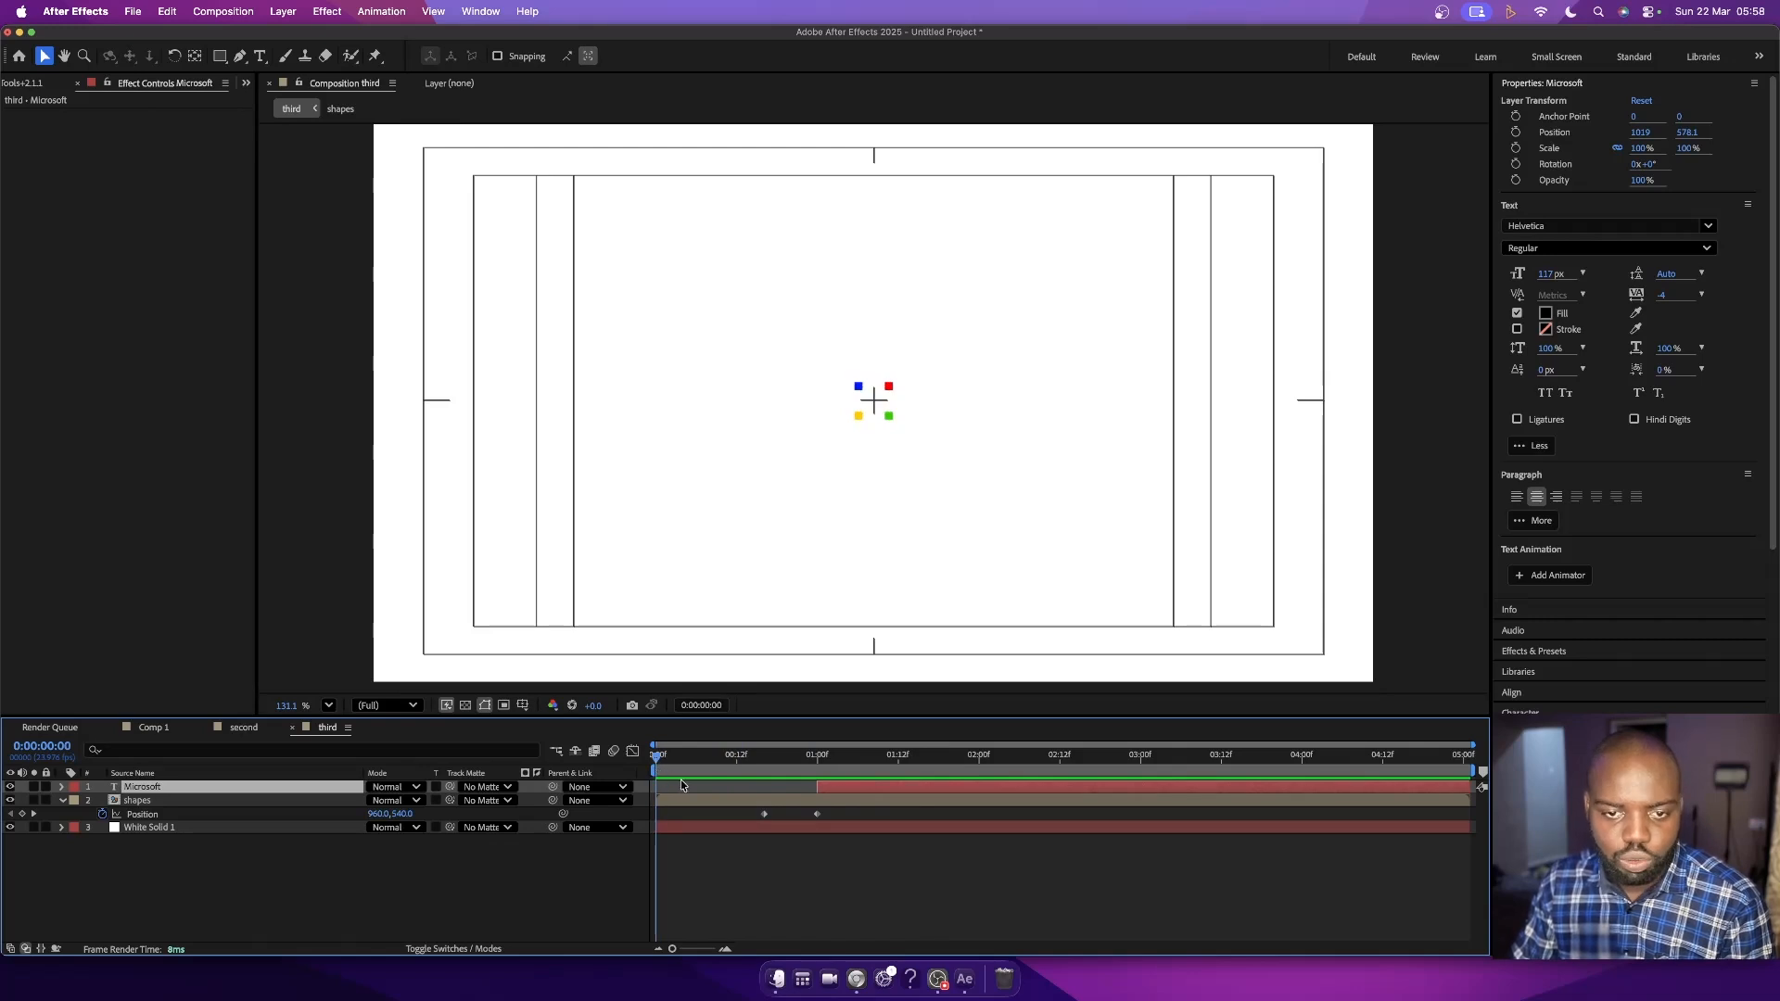
pyautogui.press('space')
pyautogui.press('space')
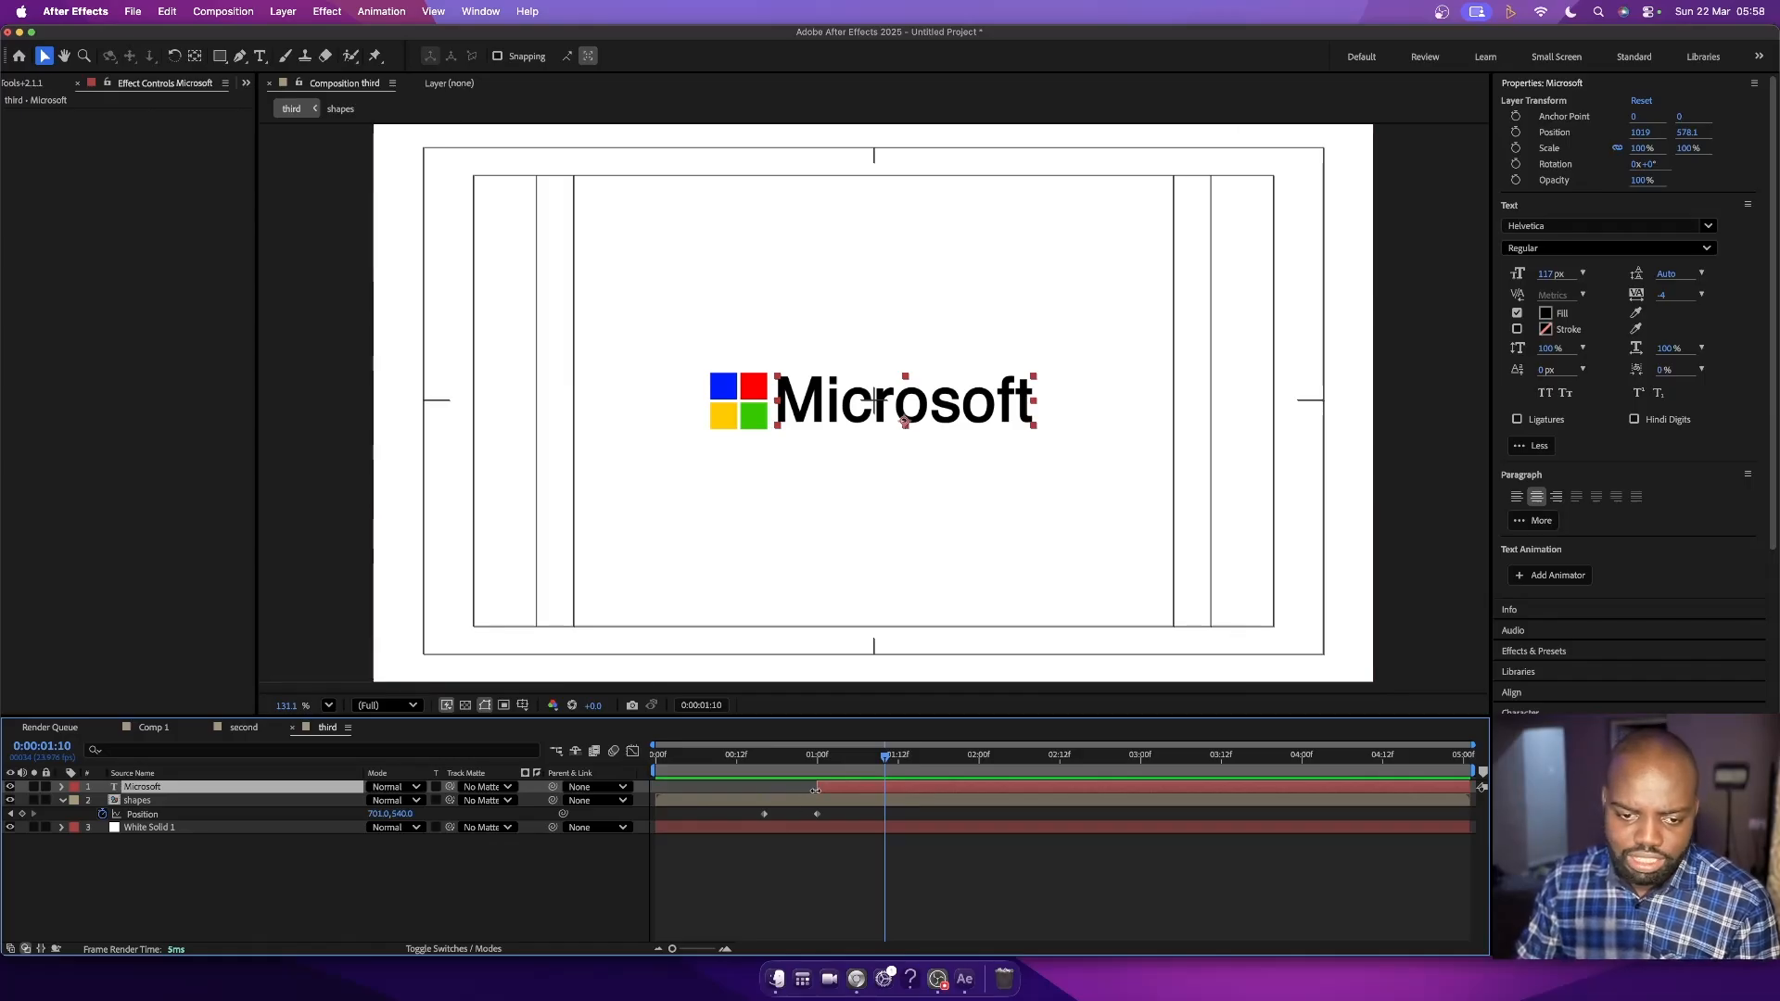
# - Trim the Microsoft text layer to start at the squares' first position keyframe, 0:00:00:16, and scrub through their movement
pyautogui.moveTo(809, 791); pyautogui.dragTo(762, 795)
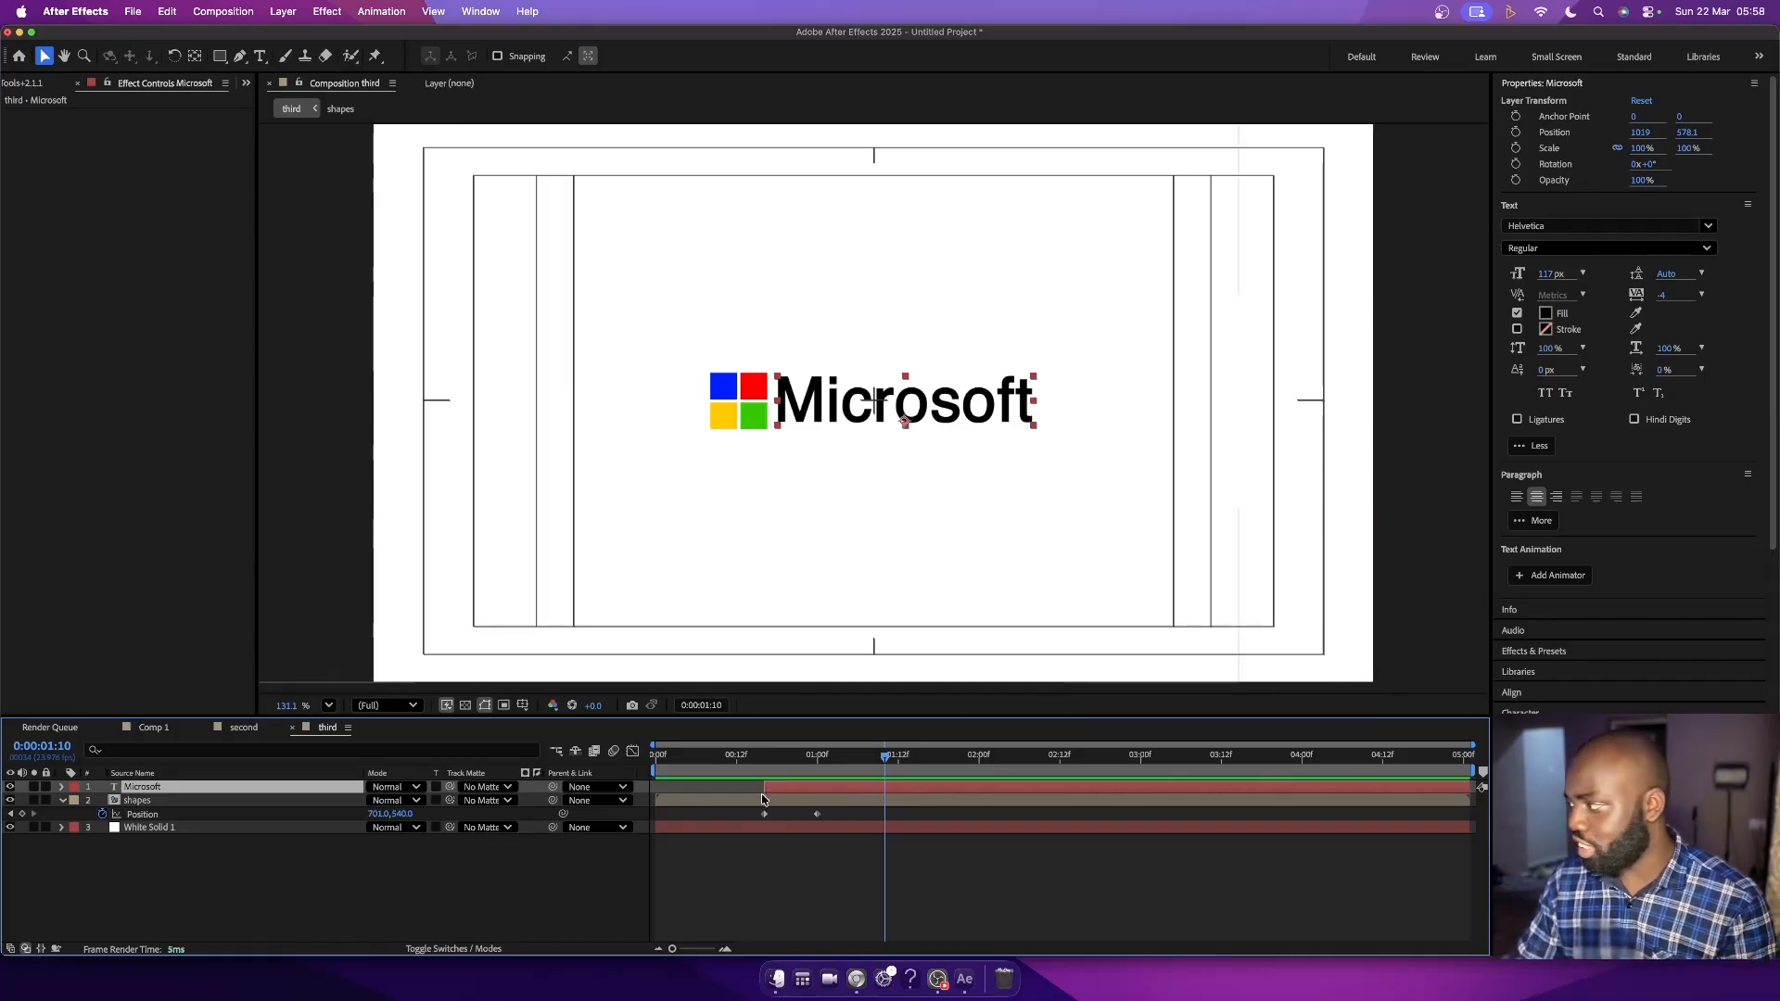
pyautogui.moveTo(765, 764)
pyautogui.mouseDown()
pyautogui.moveTo(818, 767)
pyautogui.moveTo(770, 769)
pyautogui.mouseUp()
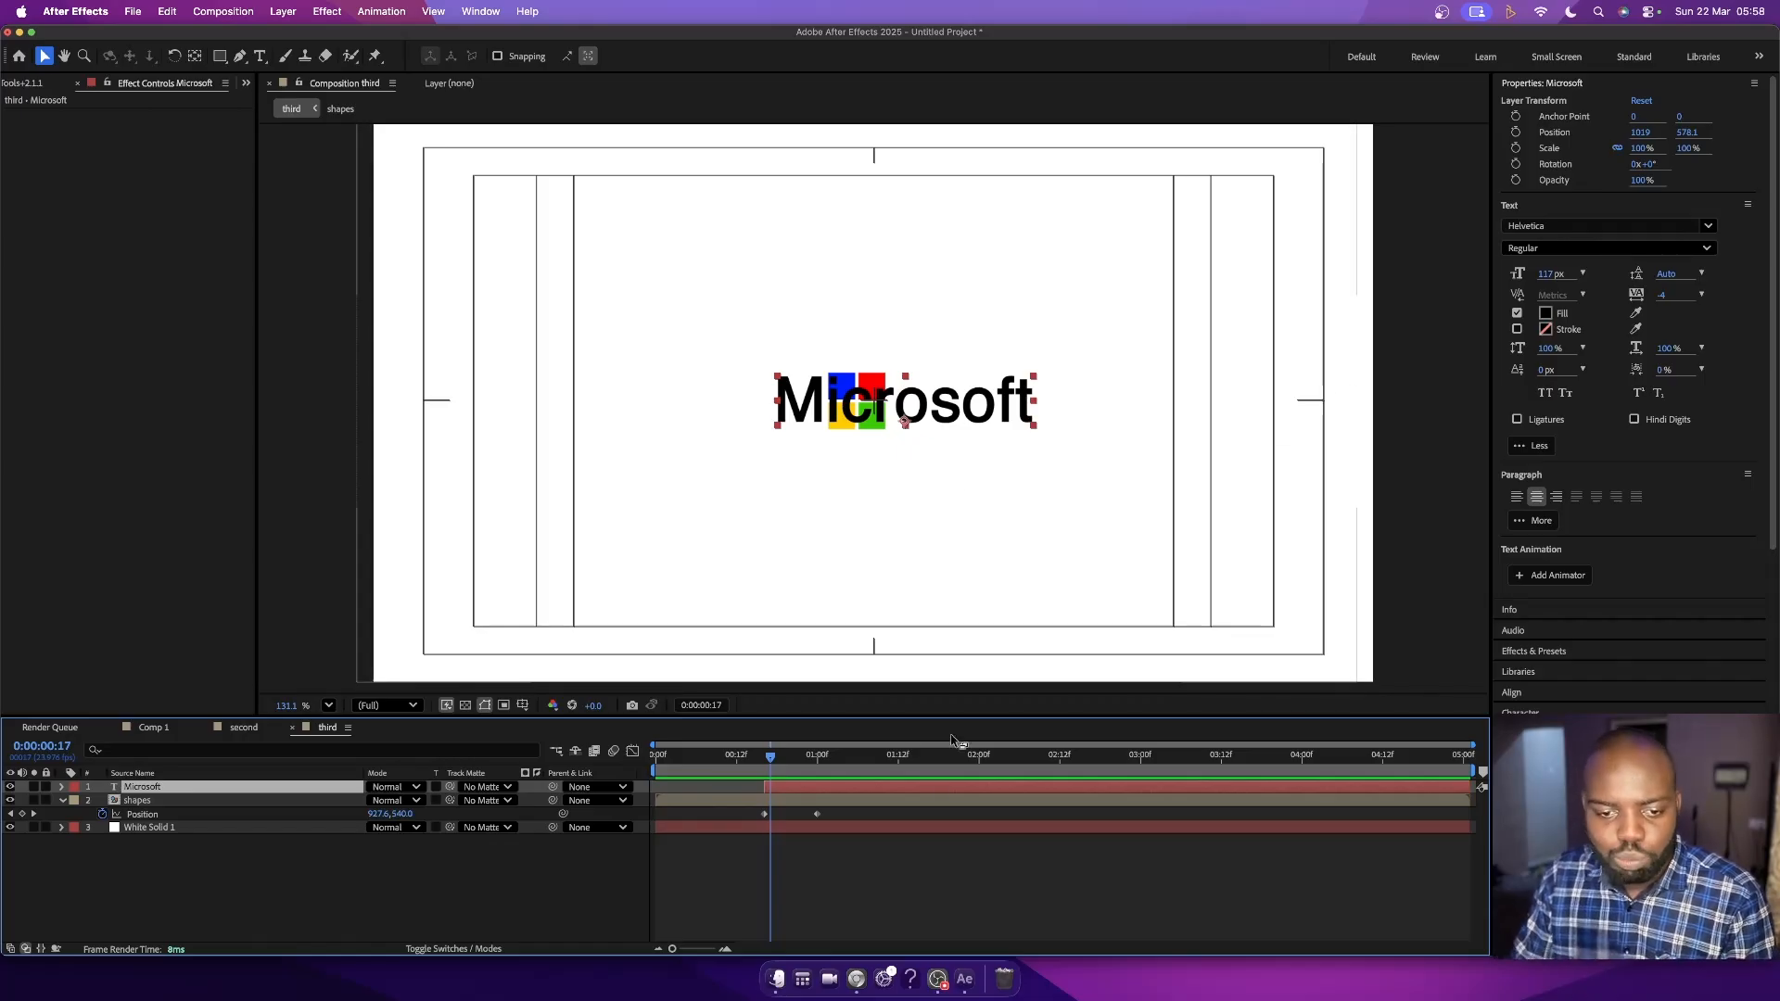
pyautogui.moveTo(767, 760); pyautogui.dragTo(824, 769)
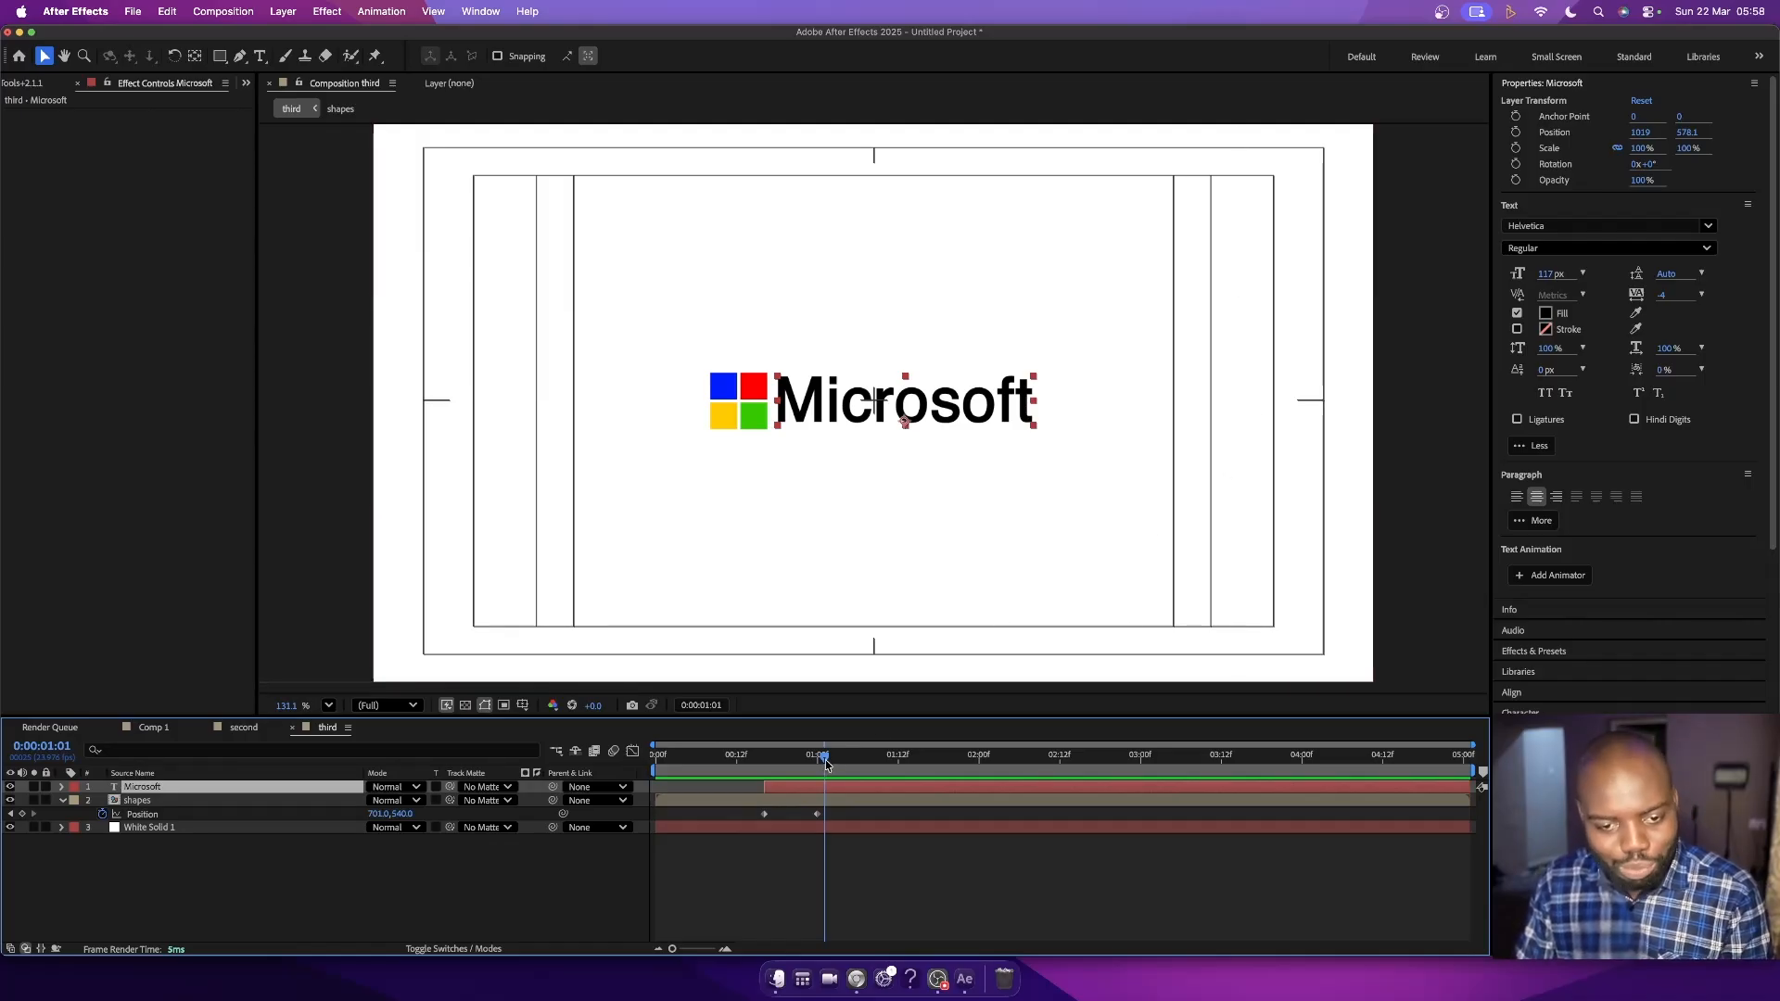
# - Keyframe the Microsoft text's position at 1019, 578.1 on 0:00:01:00 and at 763, 578.1 on 0:00:00:16
pyautogui.moveTo(825, 762); pyautogui.dragTo(816, 766)
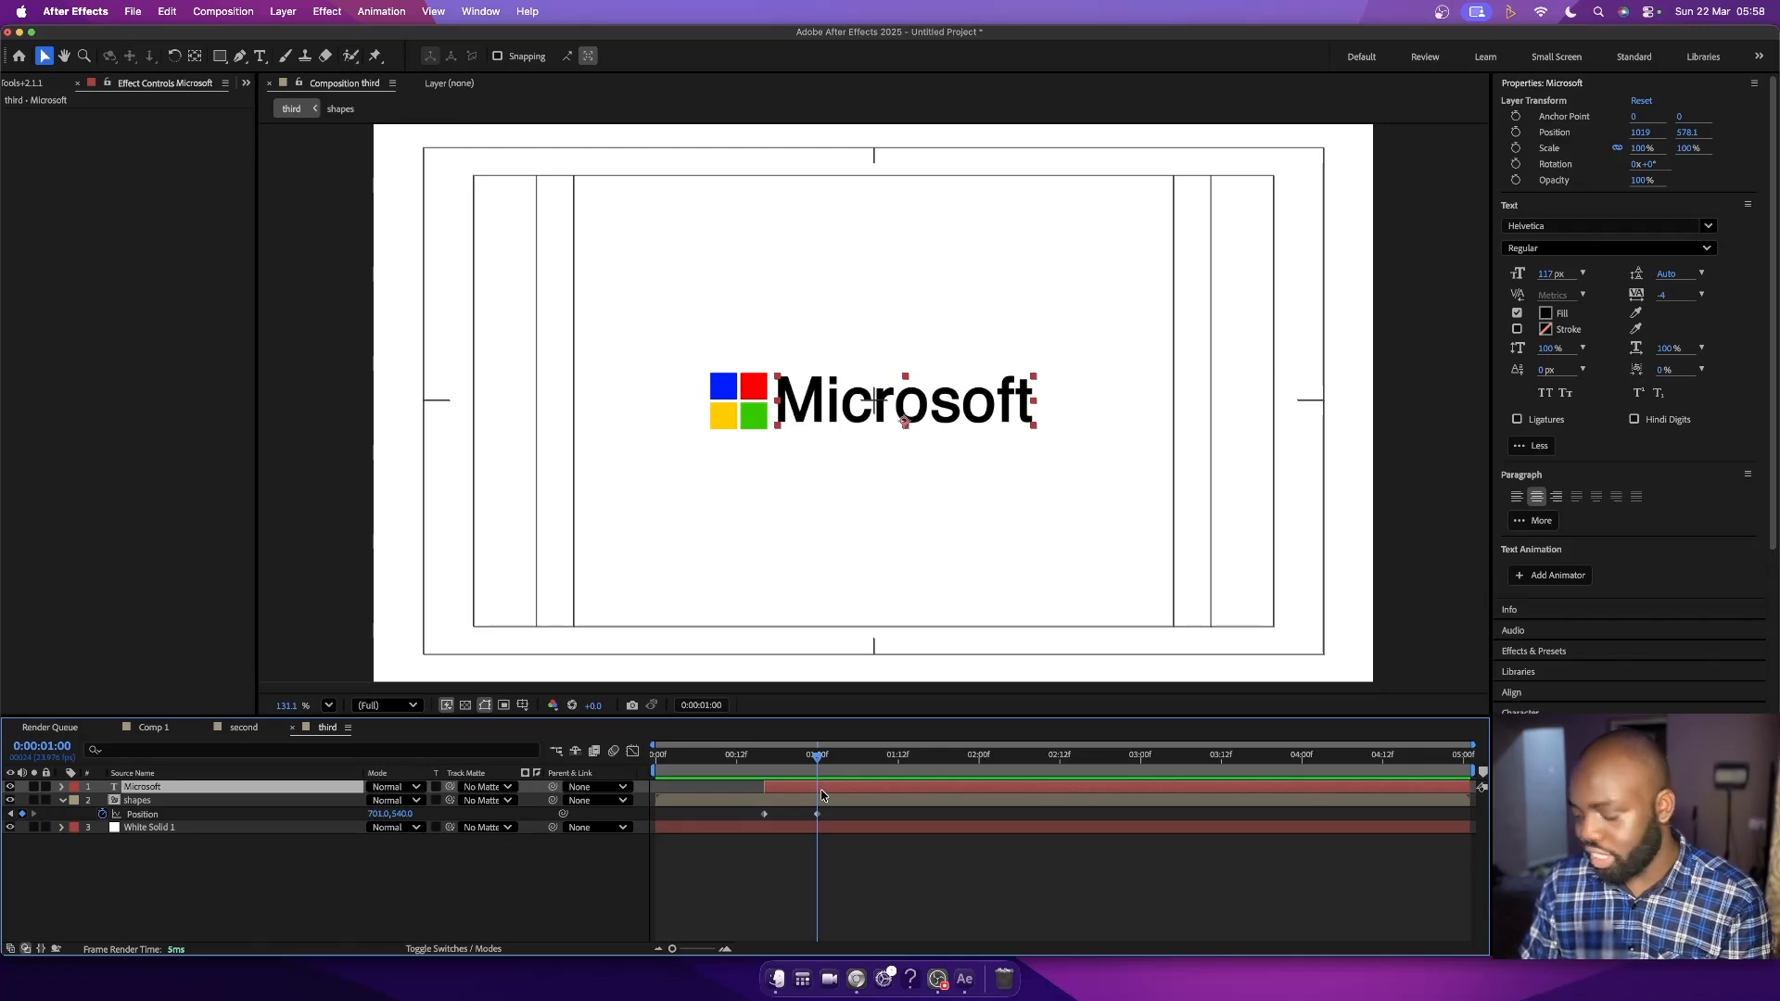
pyautogui.press('p')
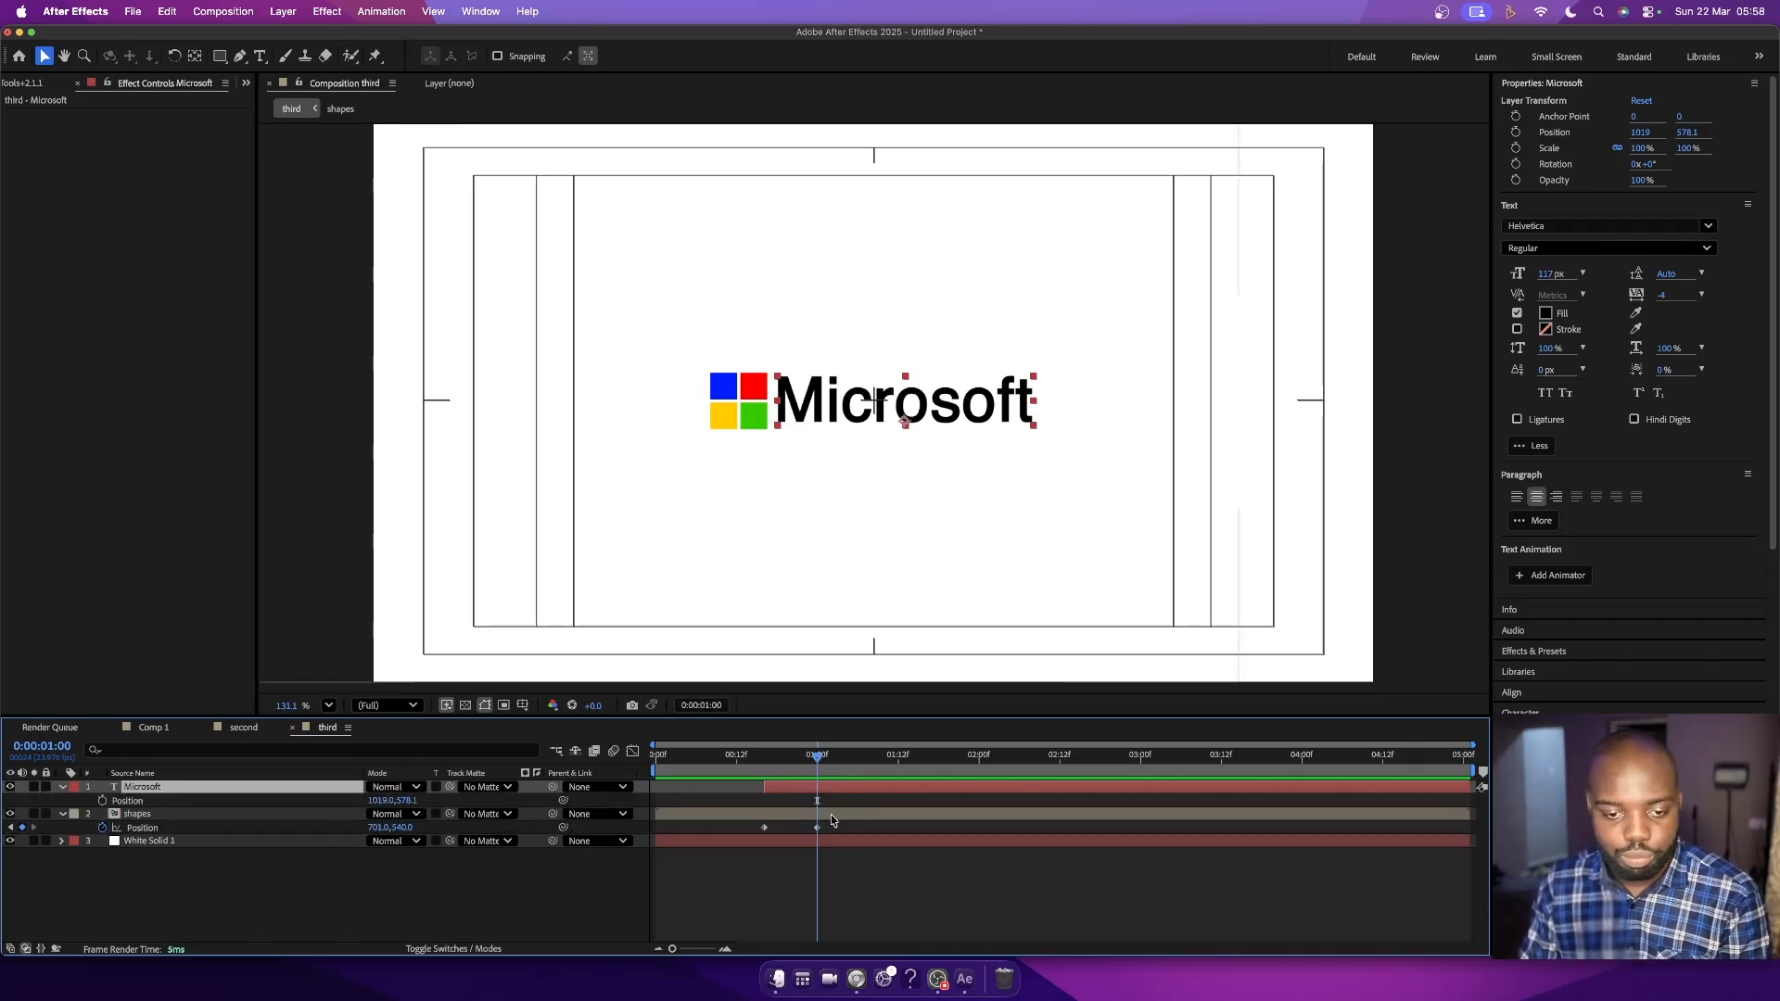
pyautogui.click(824, 814)
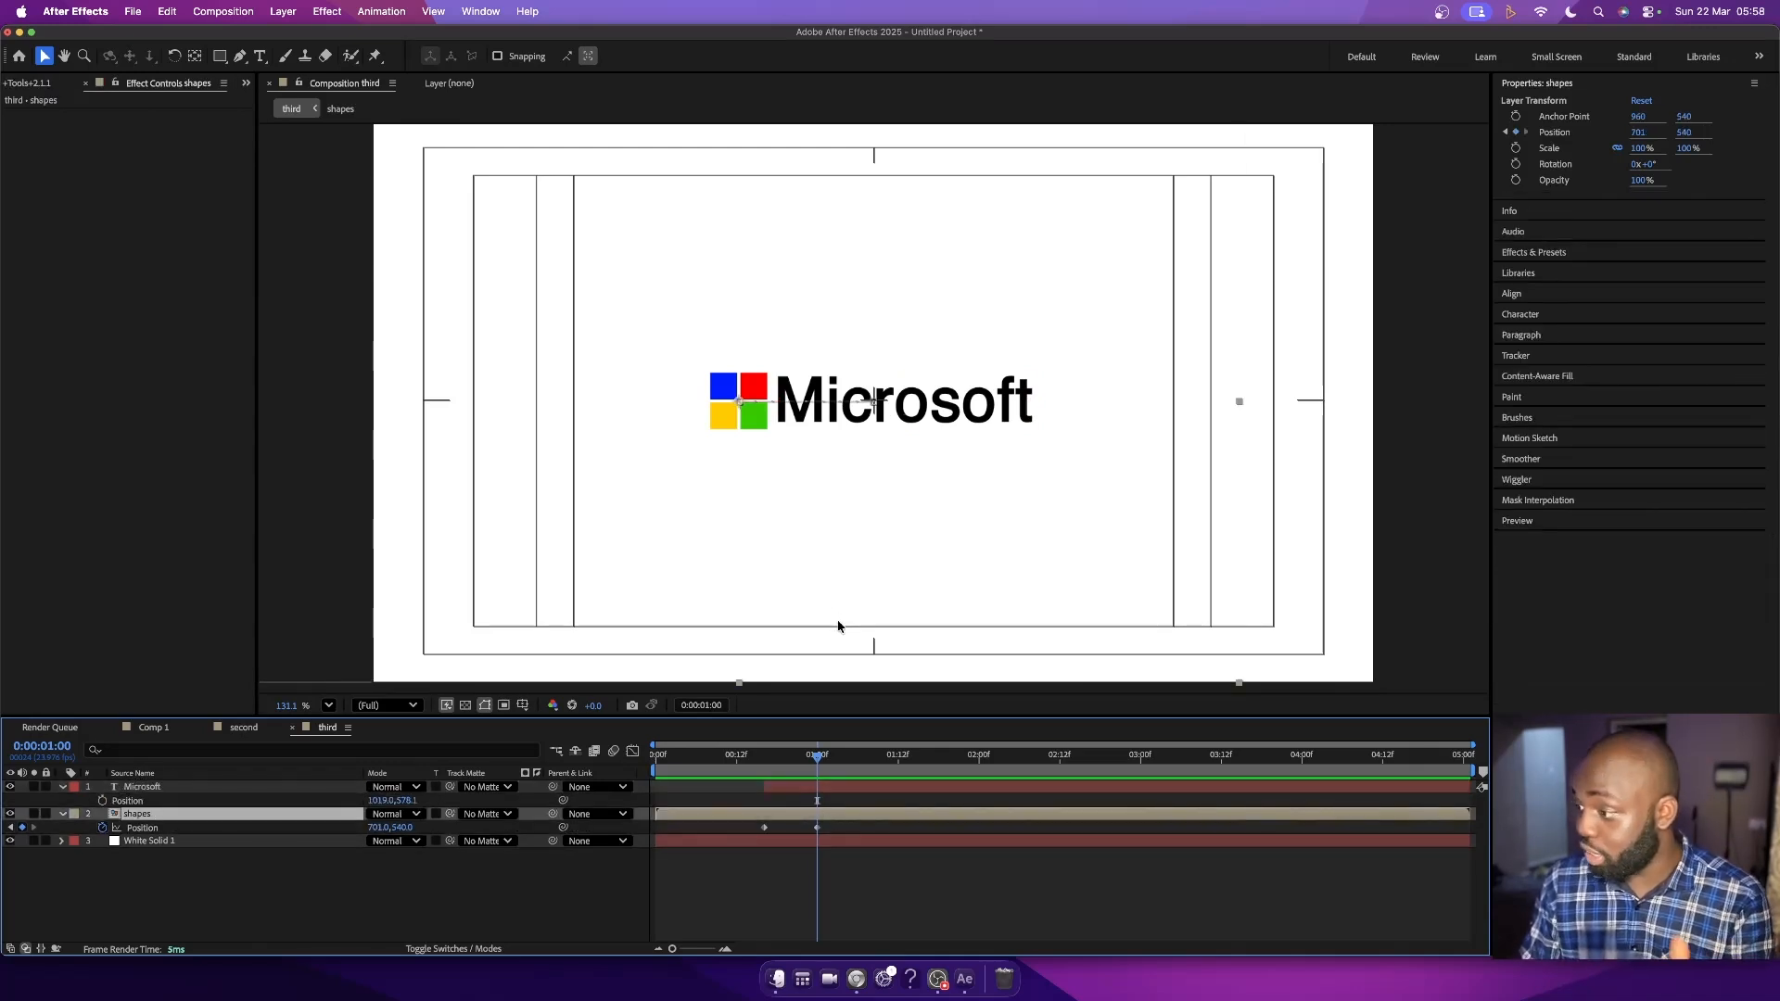
pyautogui.click(103, 801)
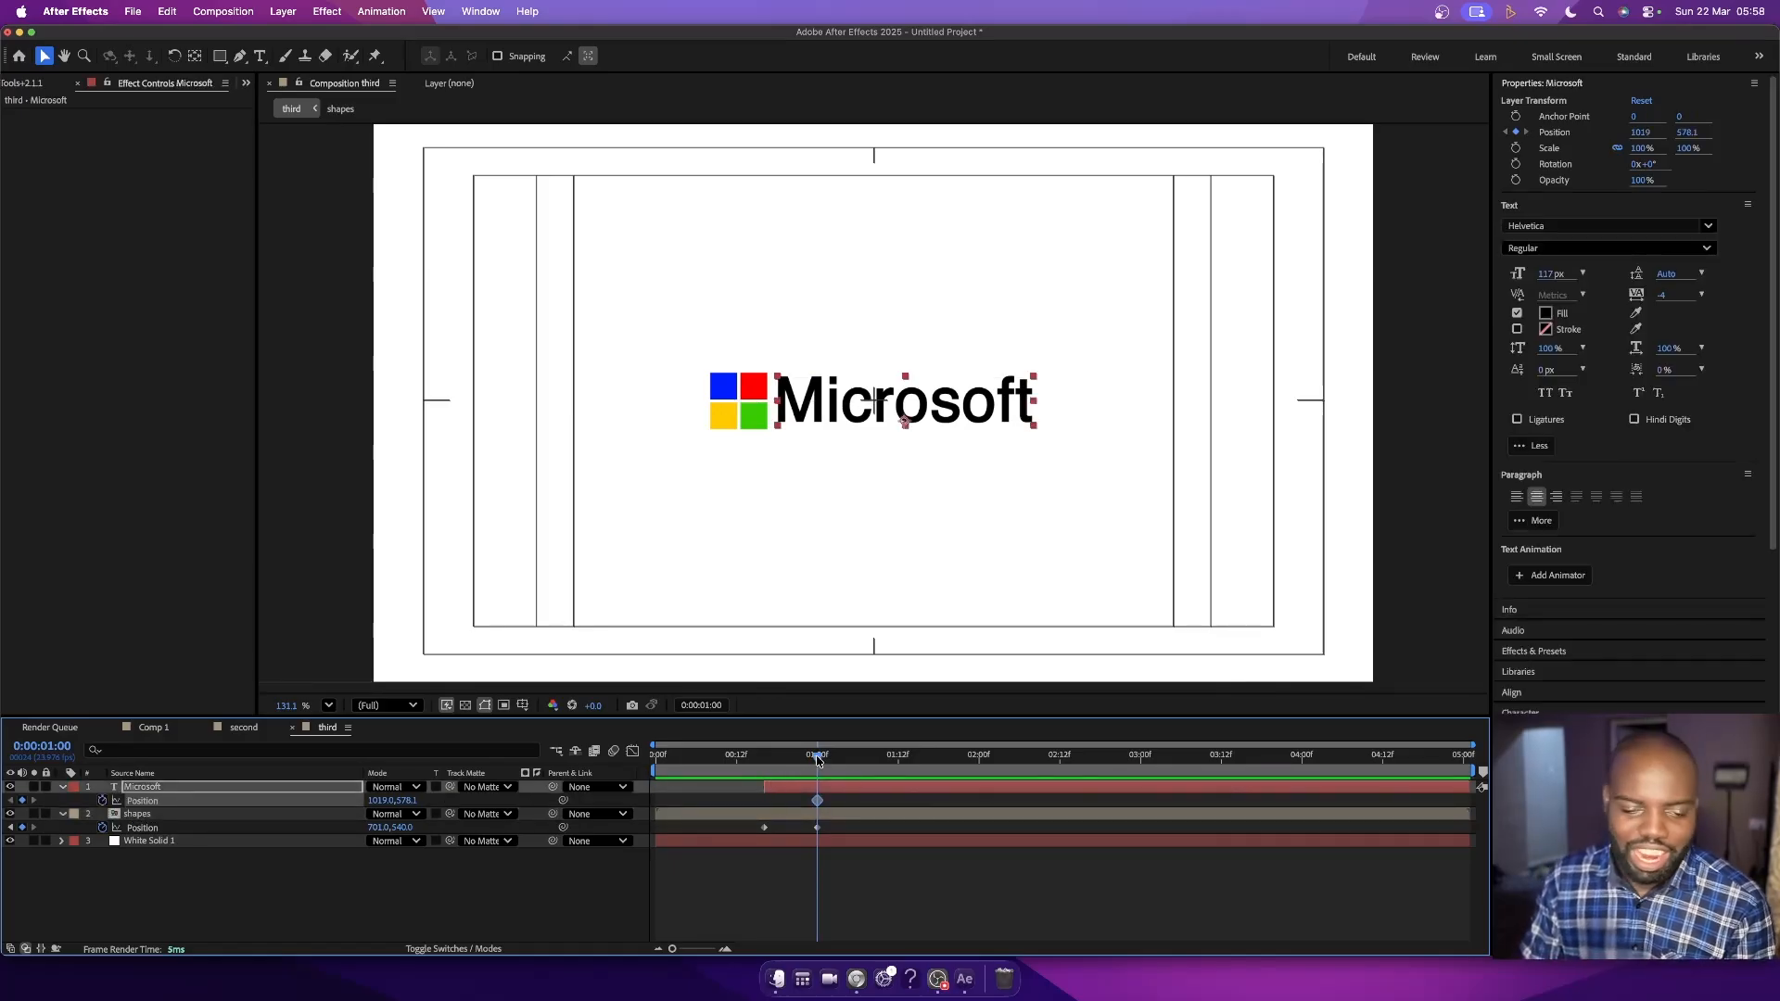
pyautogui.moveTo(816, 758); pyautogui.dragTo(764, 769)
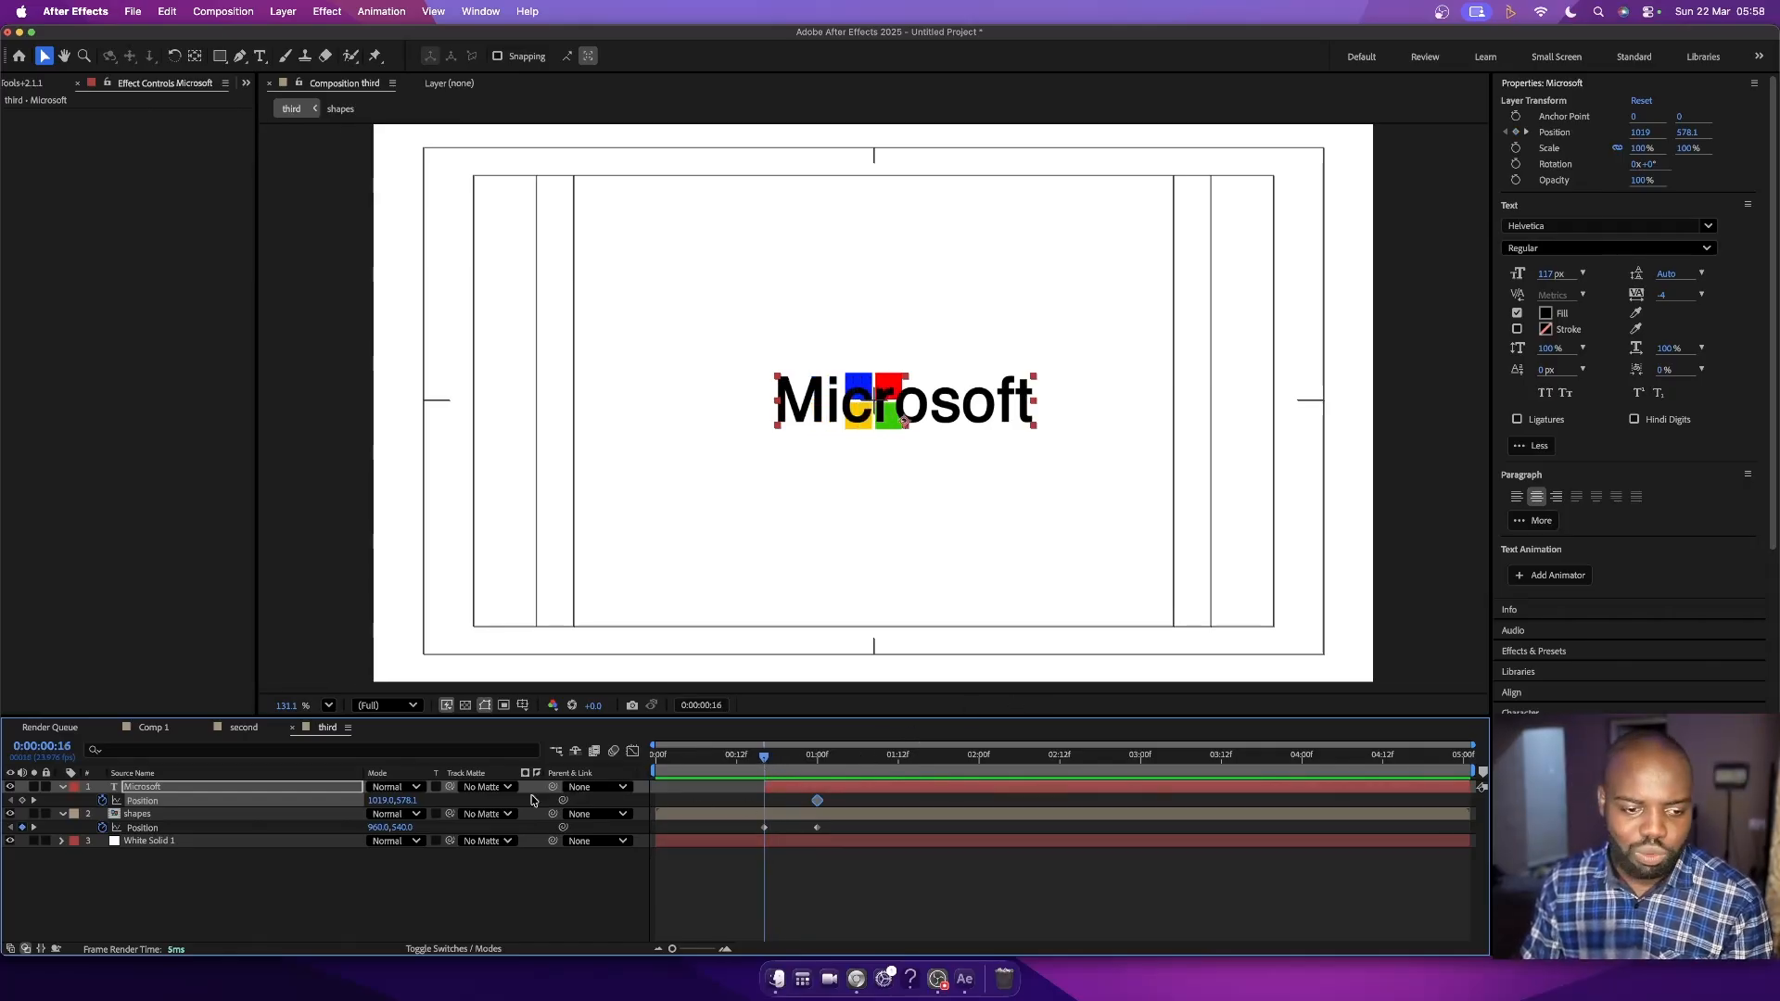
pyautogui.moveTo(400, 803); pyautogui.dragTo(192, 814)
# - Play the animation from the beginning to check how the text slides relative to the squares
pyautogui.press('space')
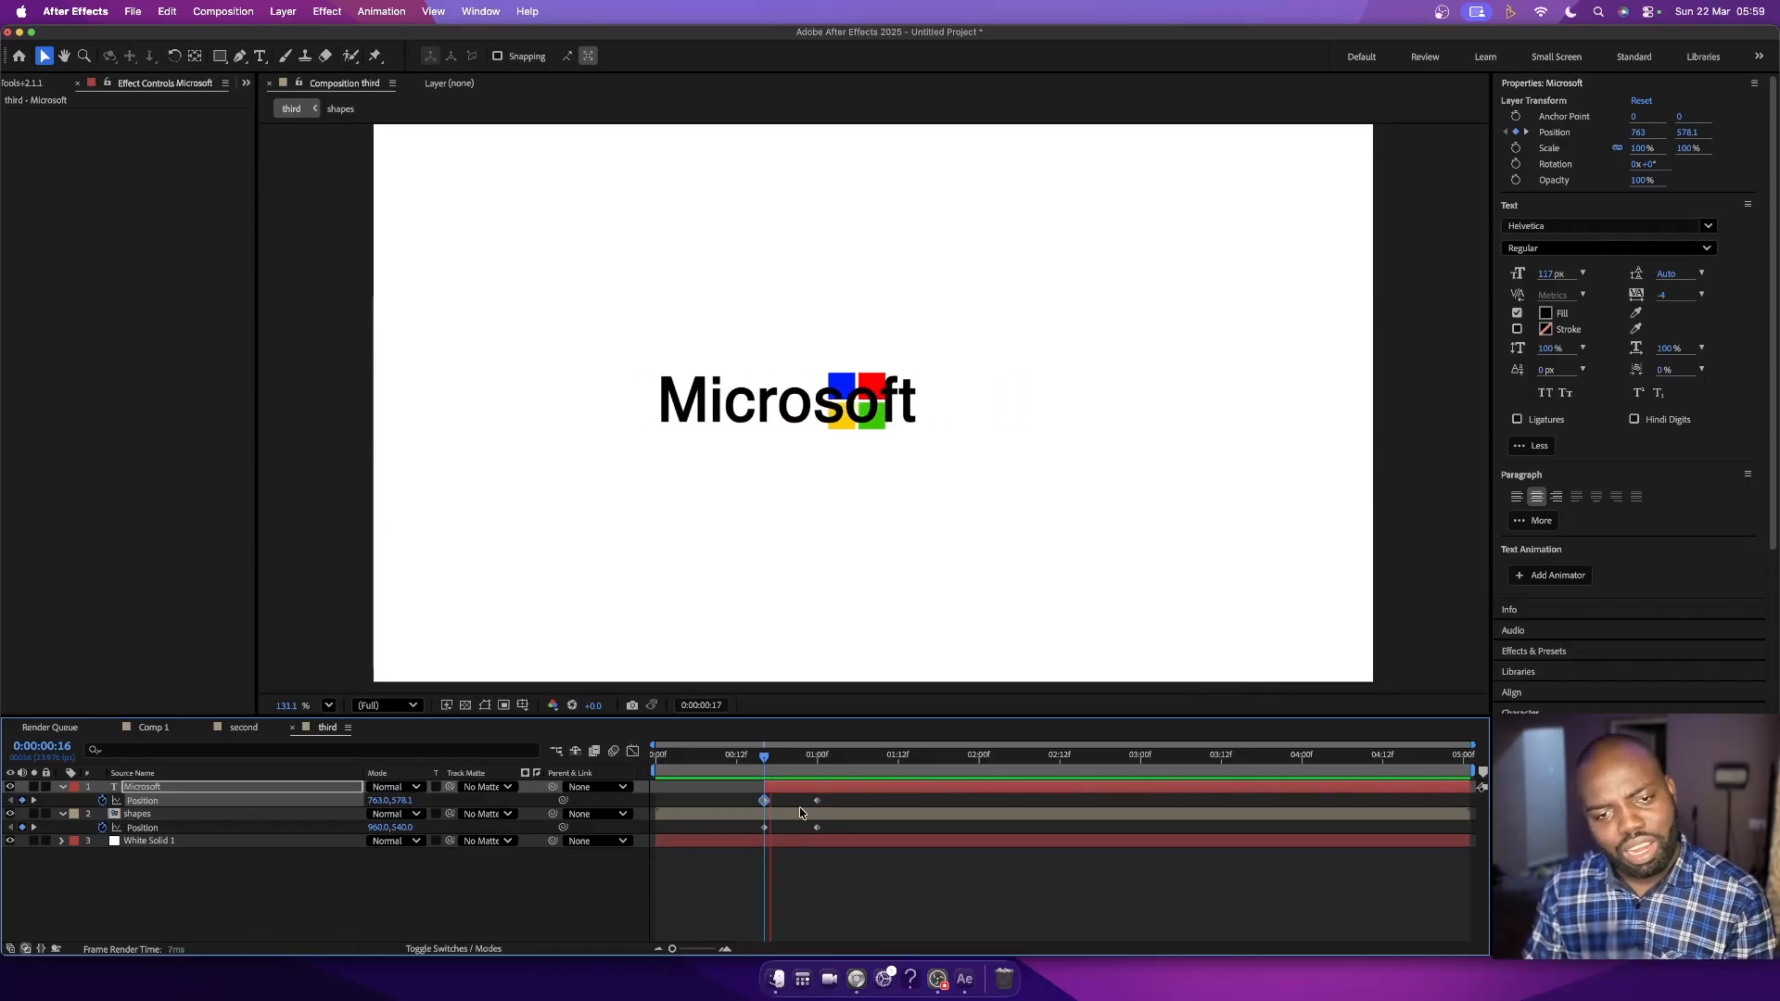
pyautogui.press('space')
pyautogui.moveTo(782, 755); pyautogui.dragTo(681, 765)
pyautogui.press('space')
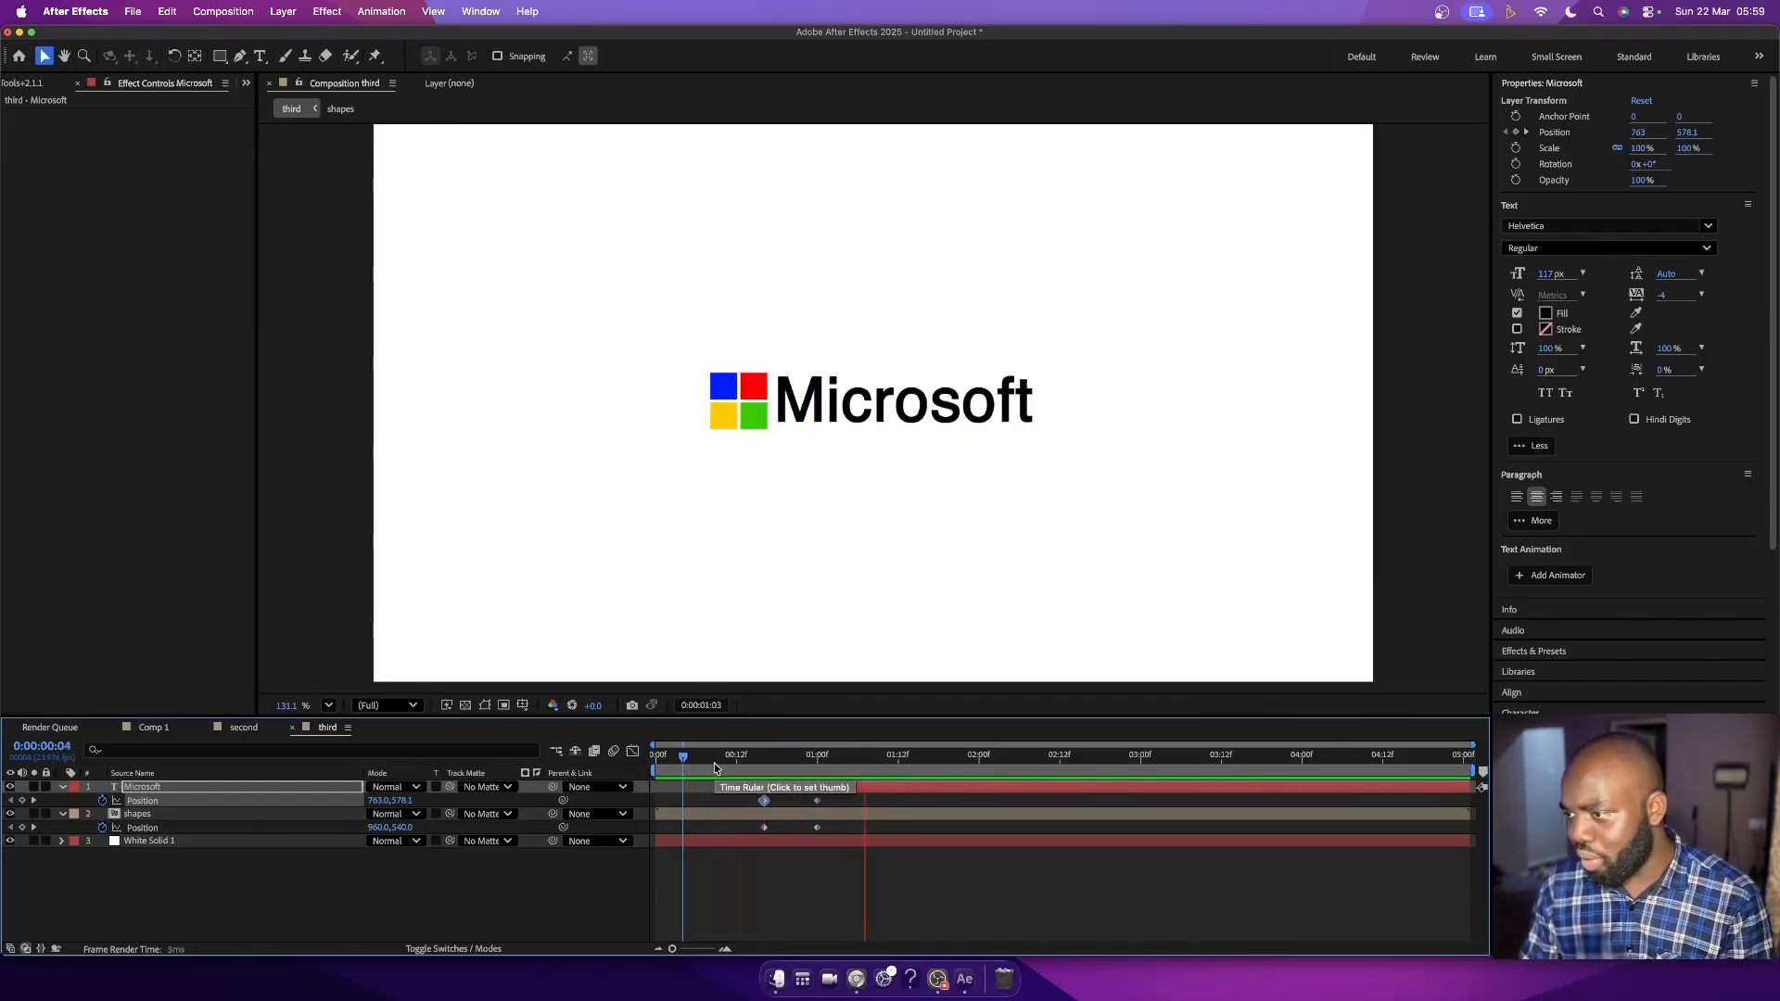
pyautogui.press('space')
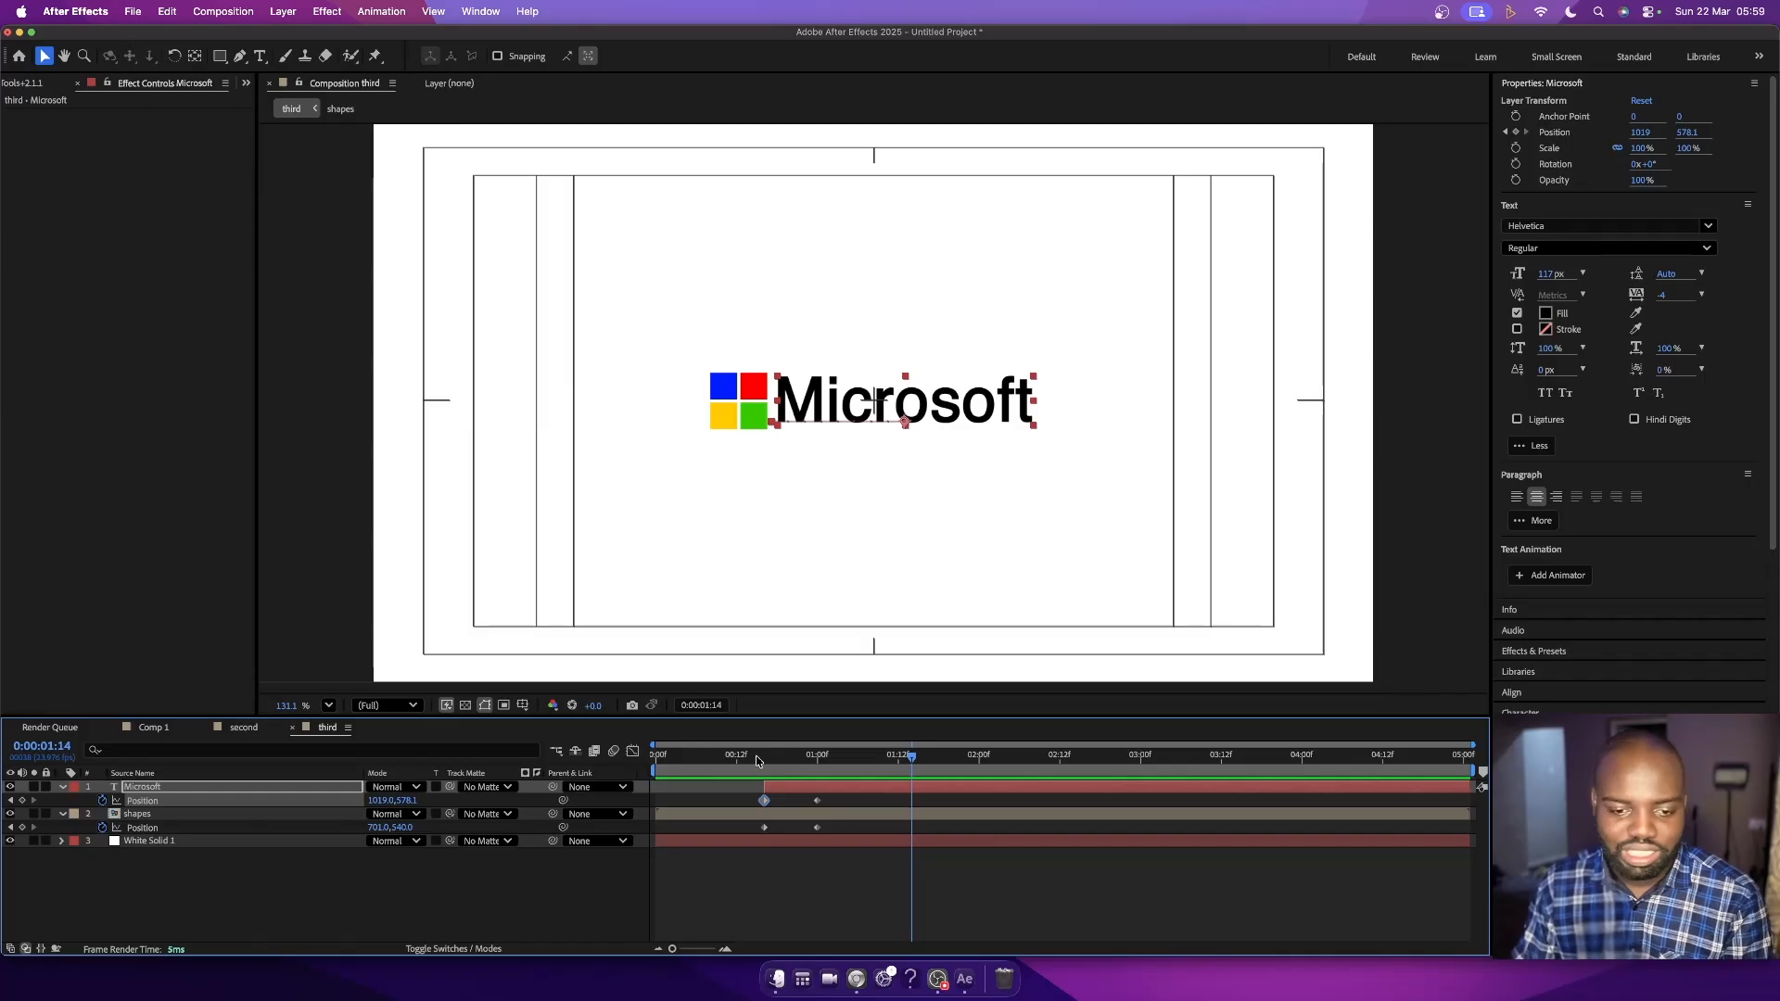
pyautogui.moveTo(801, 762); pyautogui.dragTo(621, 760)
pyautogui.press('space')
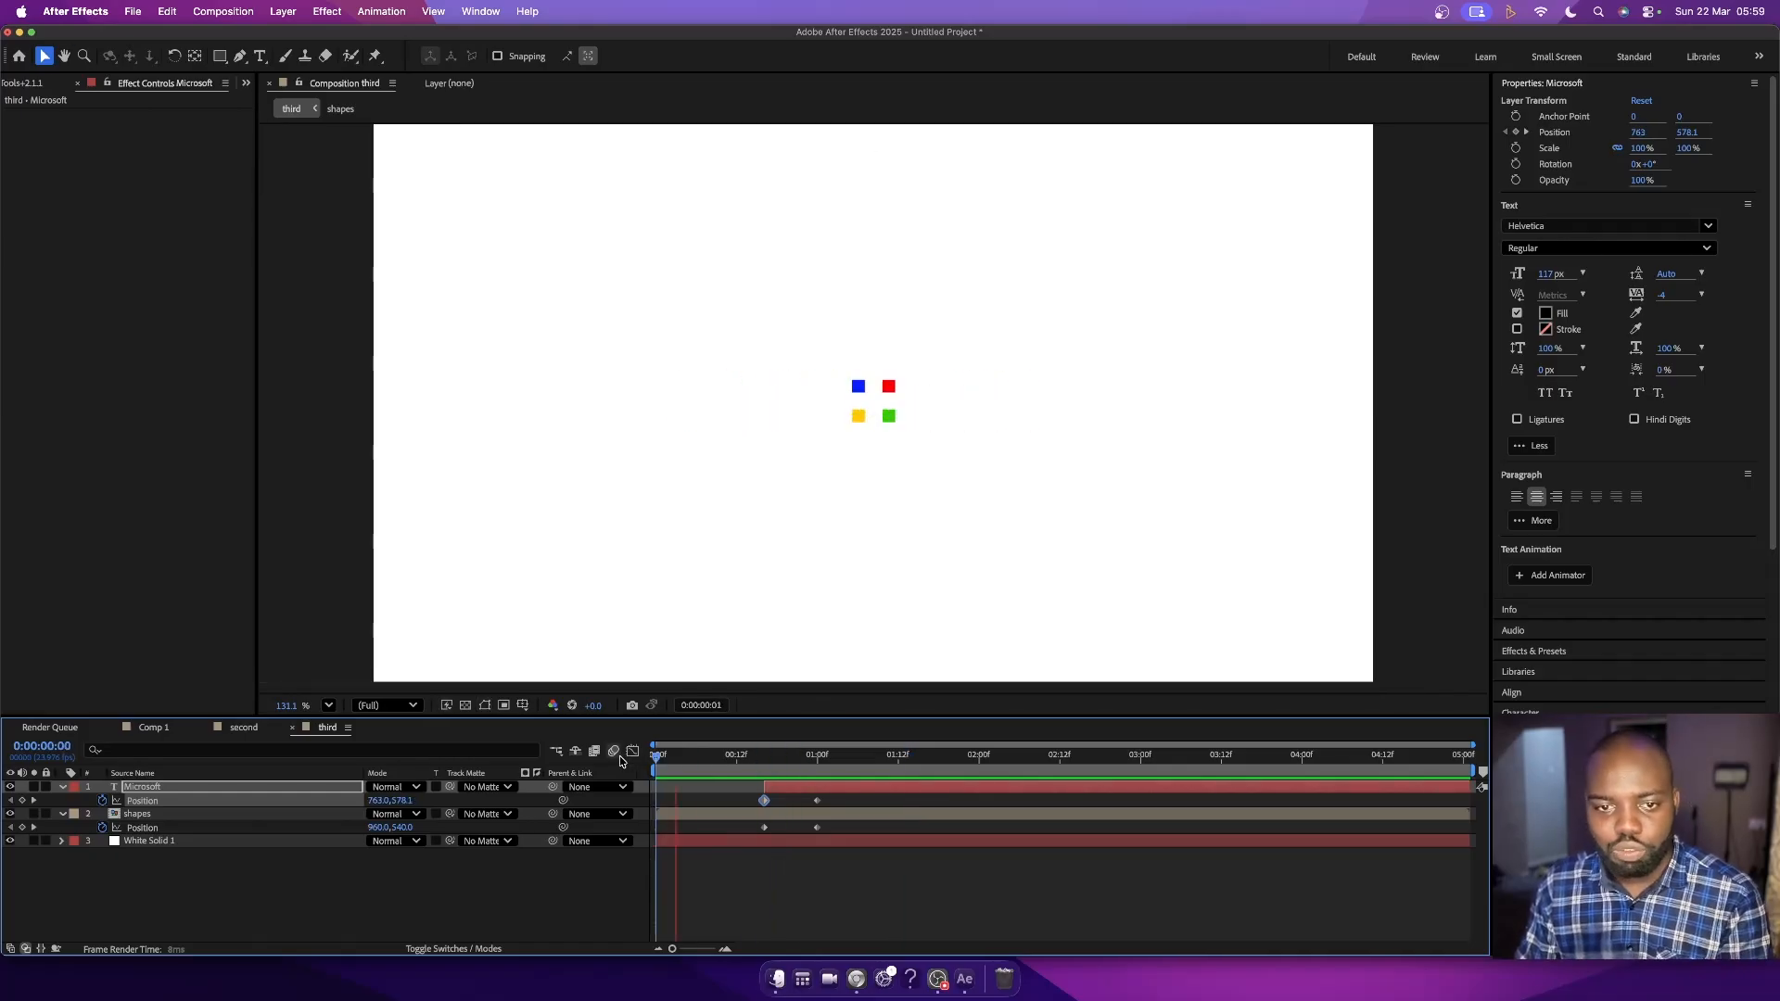
pyautogui.press('space')
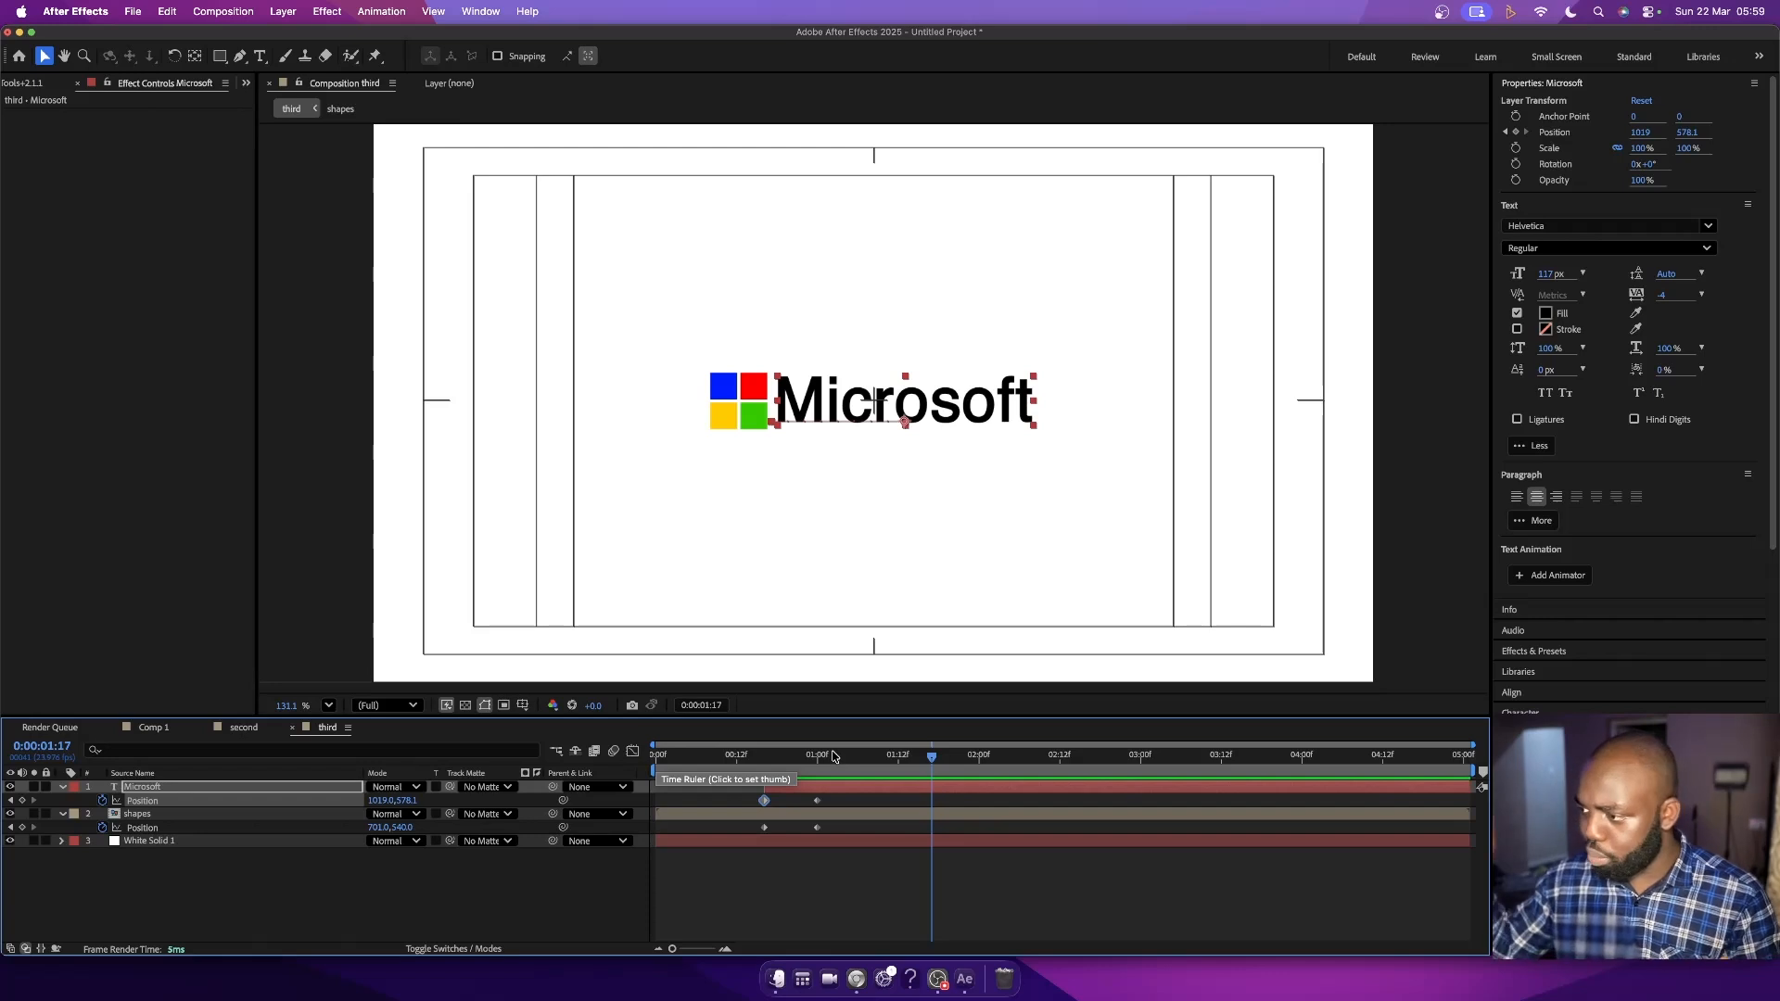
# - Pre-compose the Microsoft text layer, moving all attributes into the new composition and adjusting its duration to the layer's time span
pyautogui.click(872, 790)
pyautogui.rightClick(872, 790)
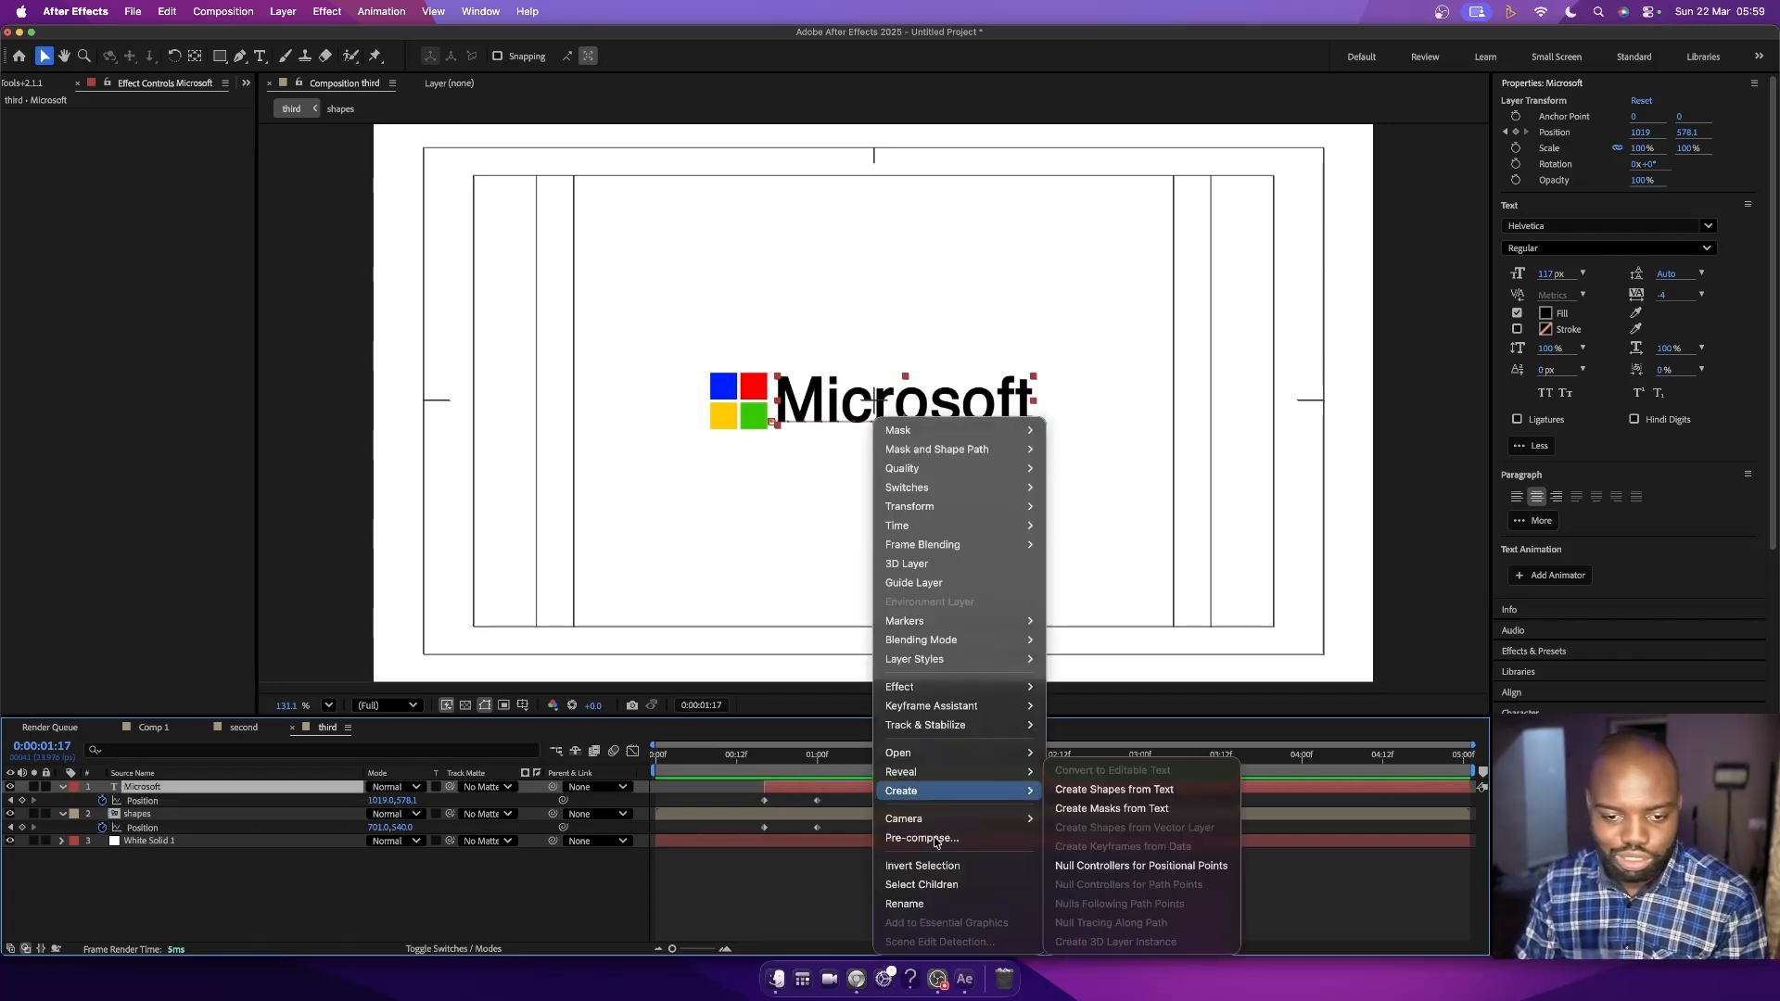
pyautogui.press('Escape')
pyautogui.press('super+shift+c')
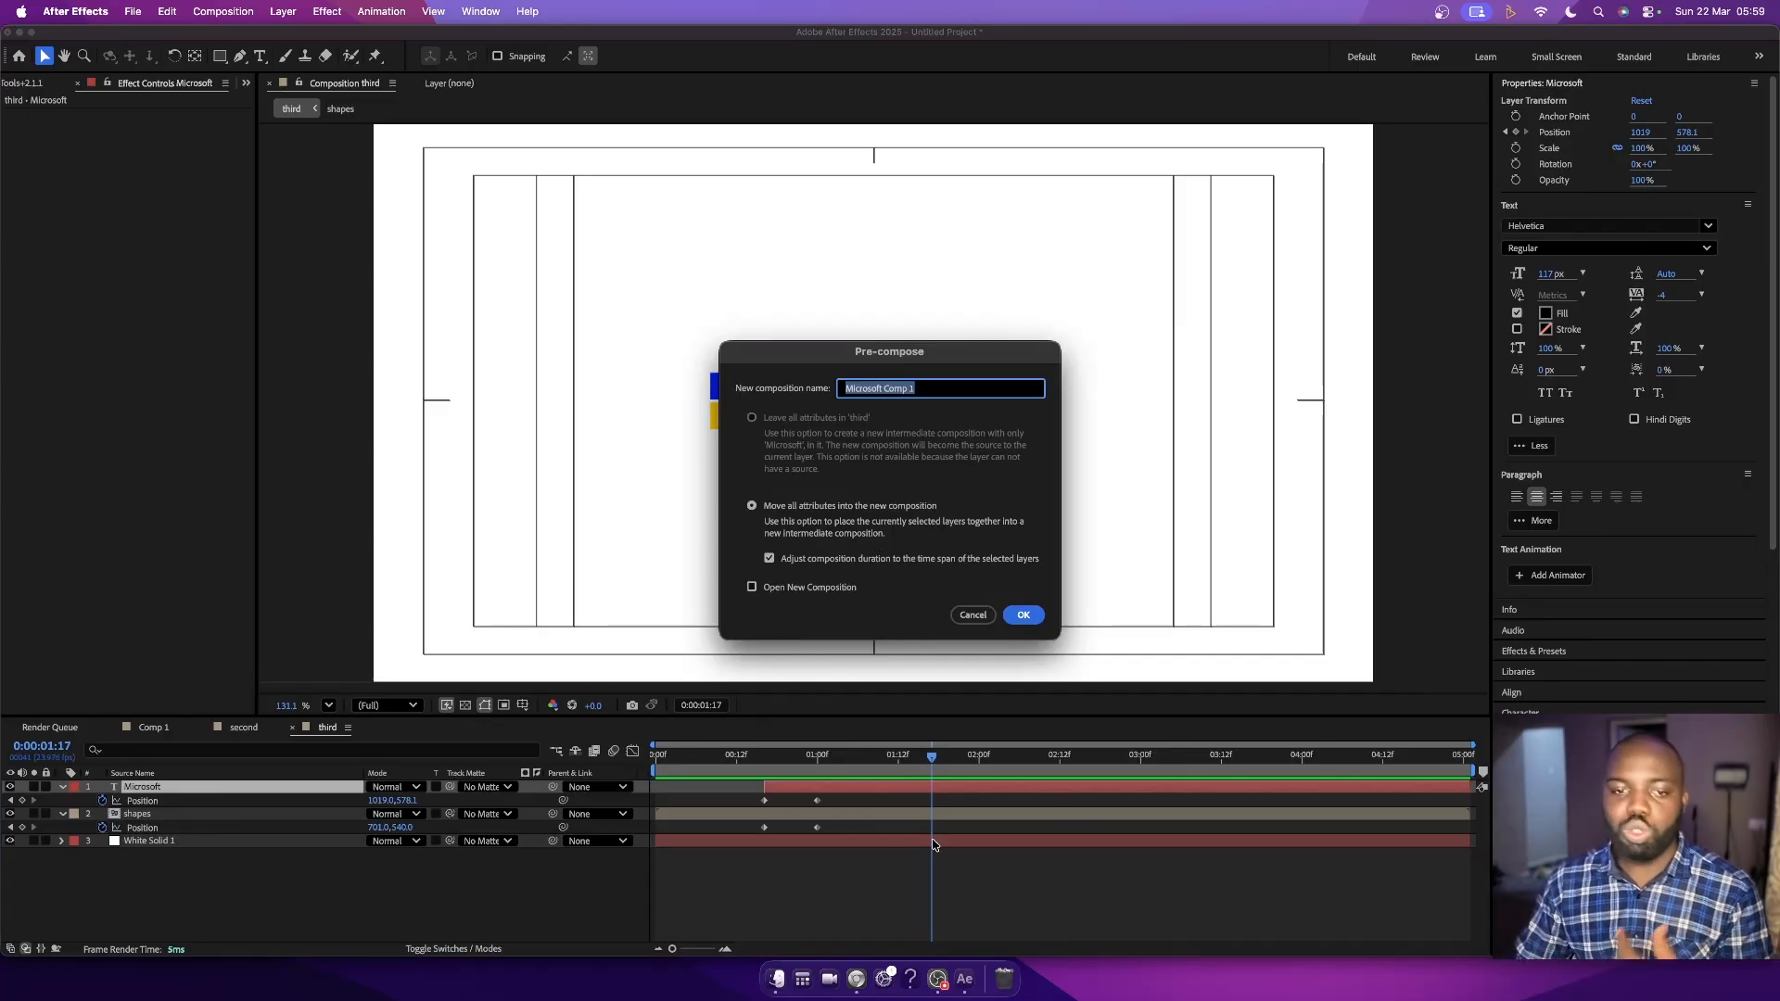
pyautogui.click(1034, 617)
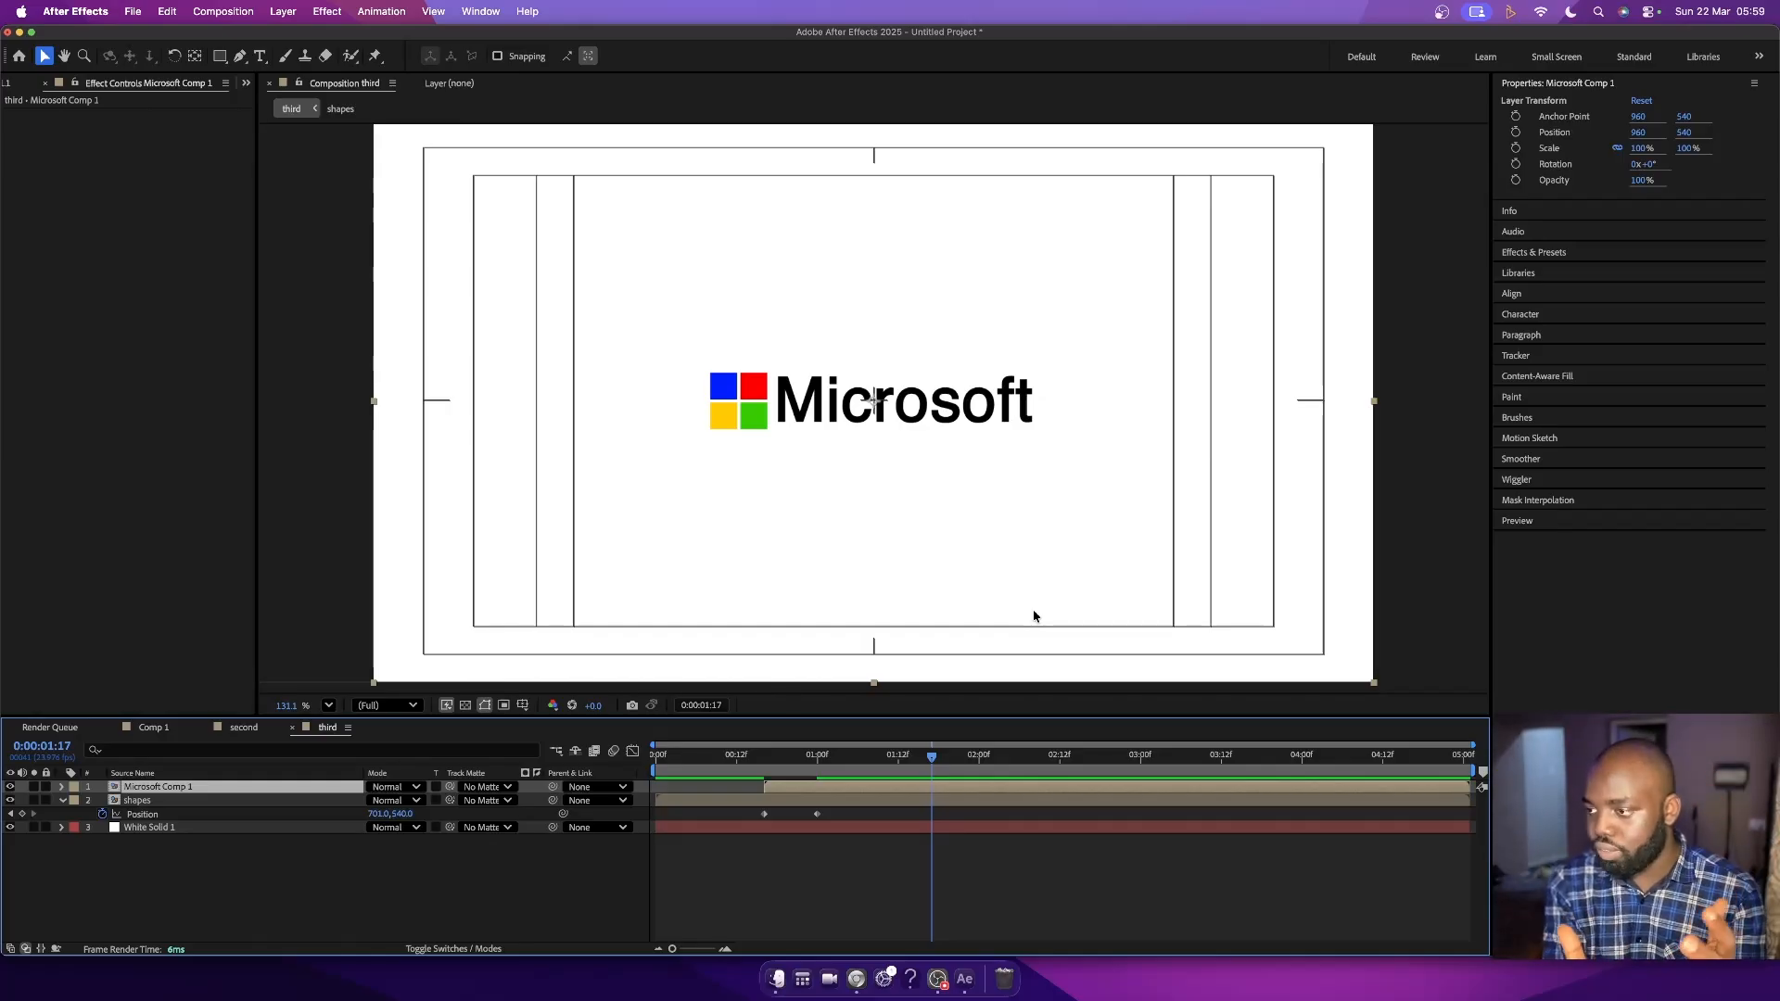
# - Draw a rectangular mask on the pre-composed text layer at 0:00:00:16, enclosing the whole word and ending at the squares' right edge
pyautogui.click(796, 760)
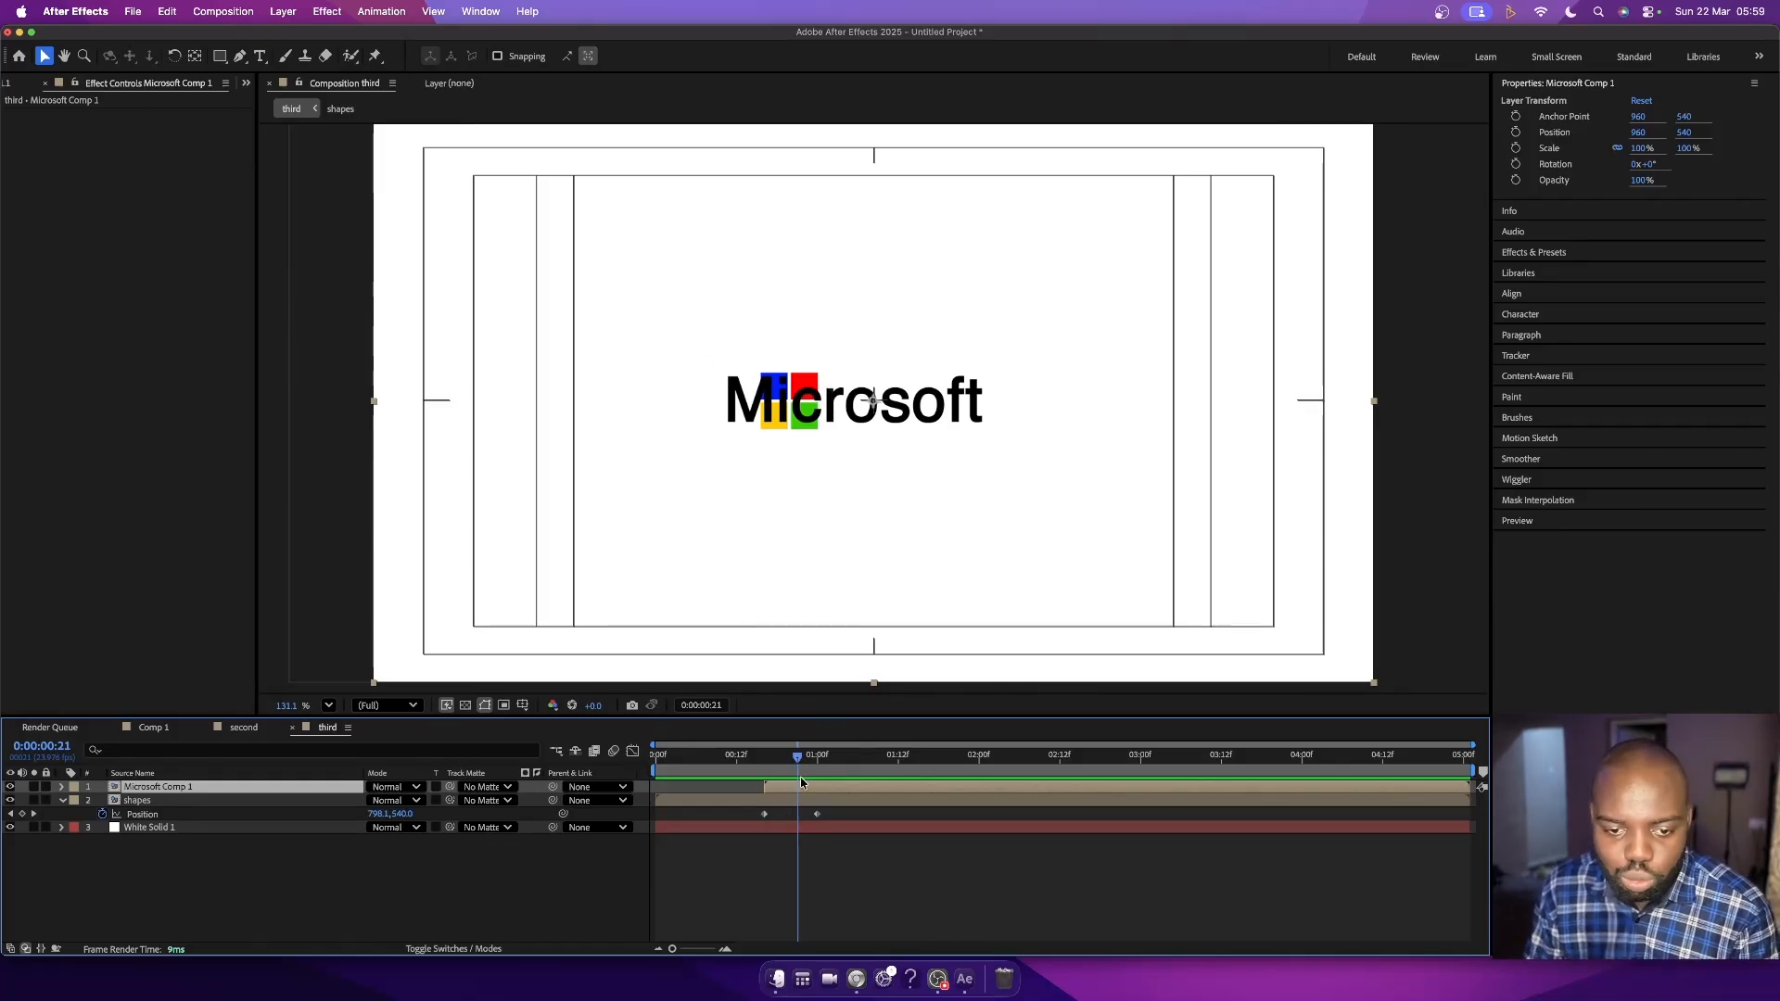
pyautogui.moveTo(798, 760); pyautogui.dragTo(764, 770)
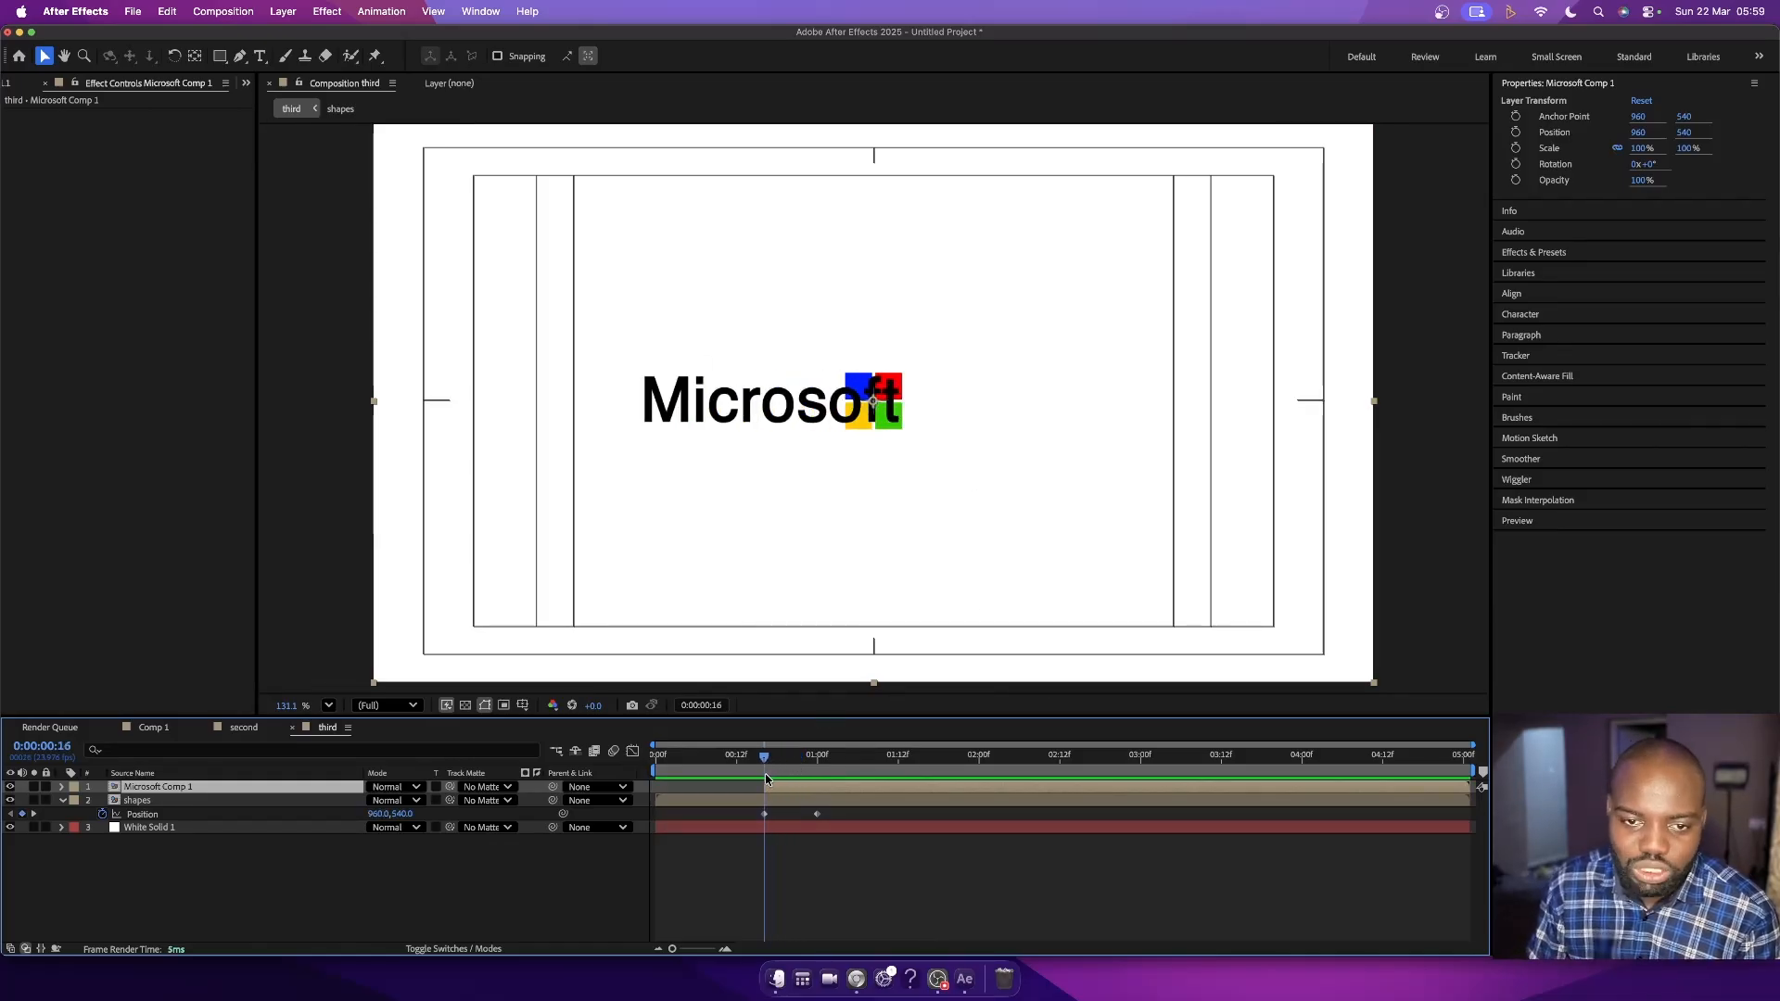
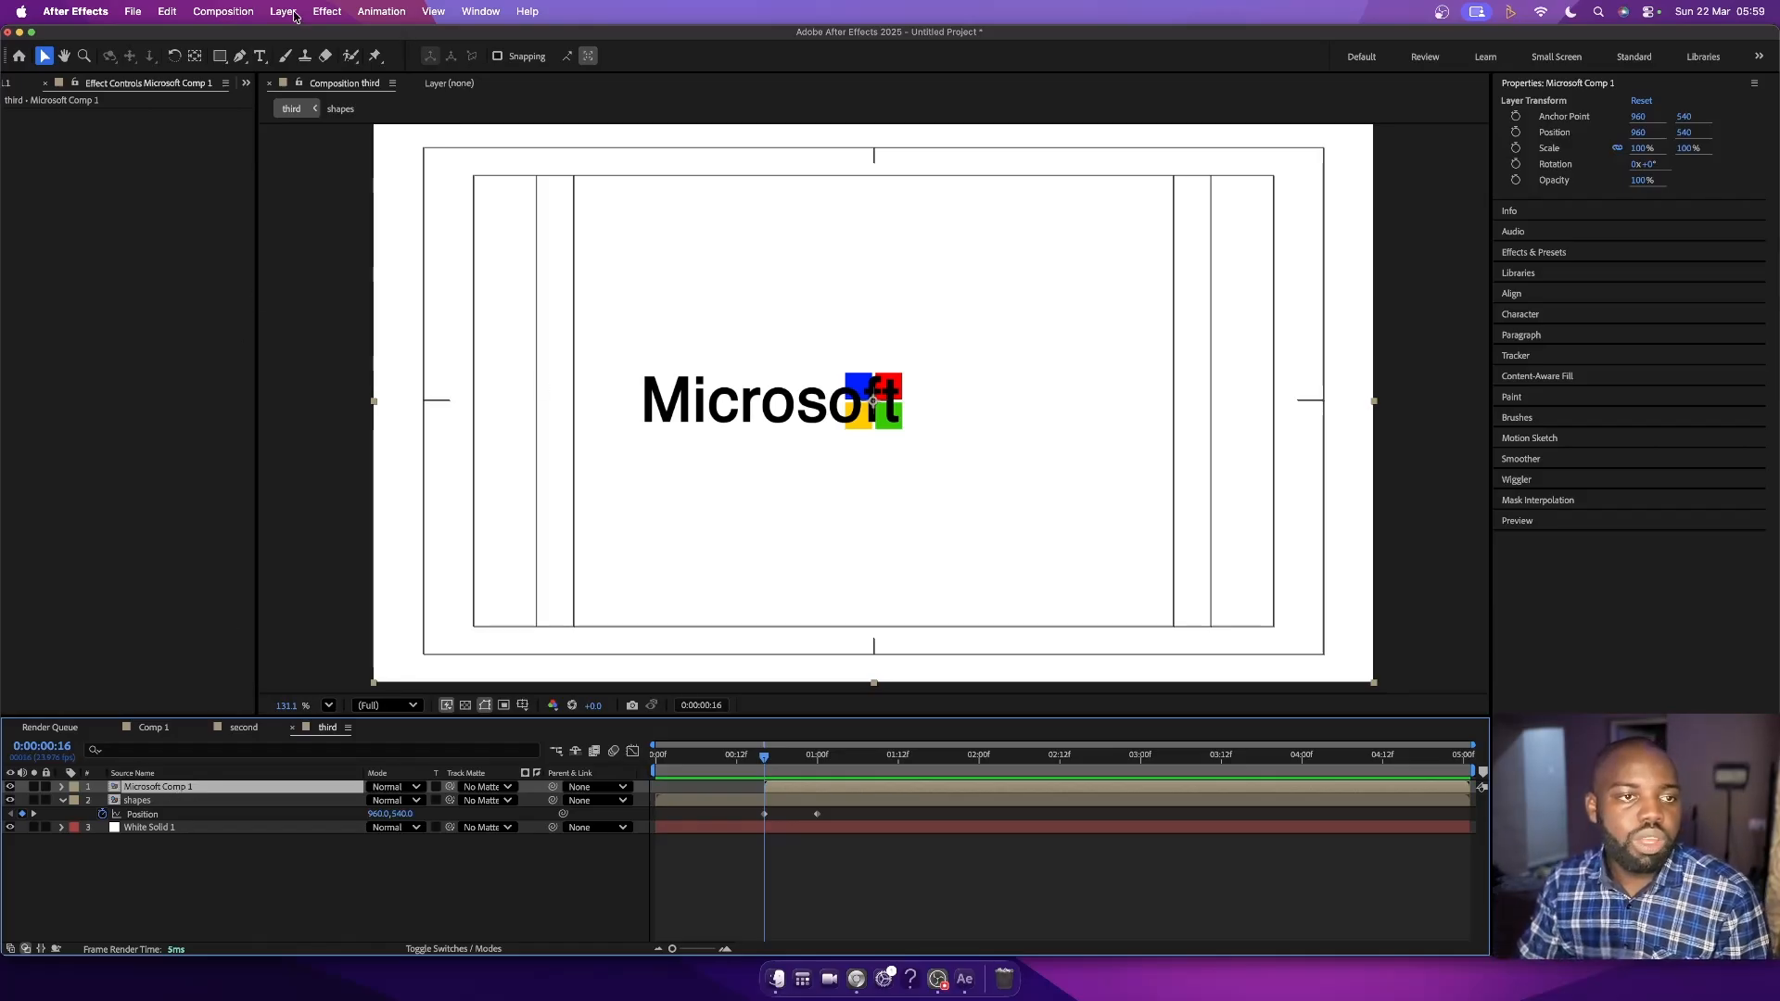
pyautogui.click(219, 56)
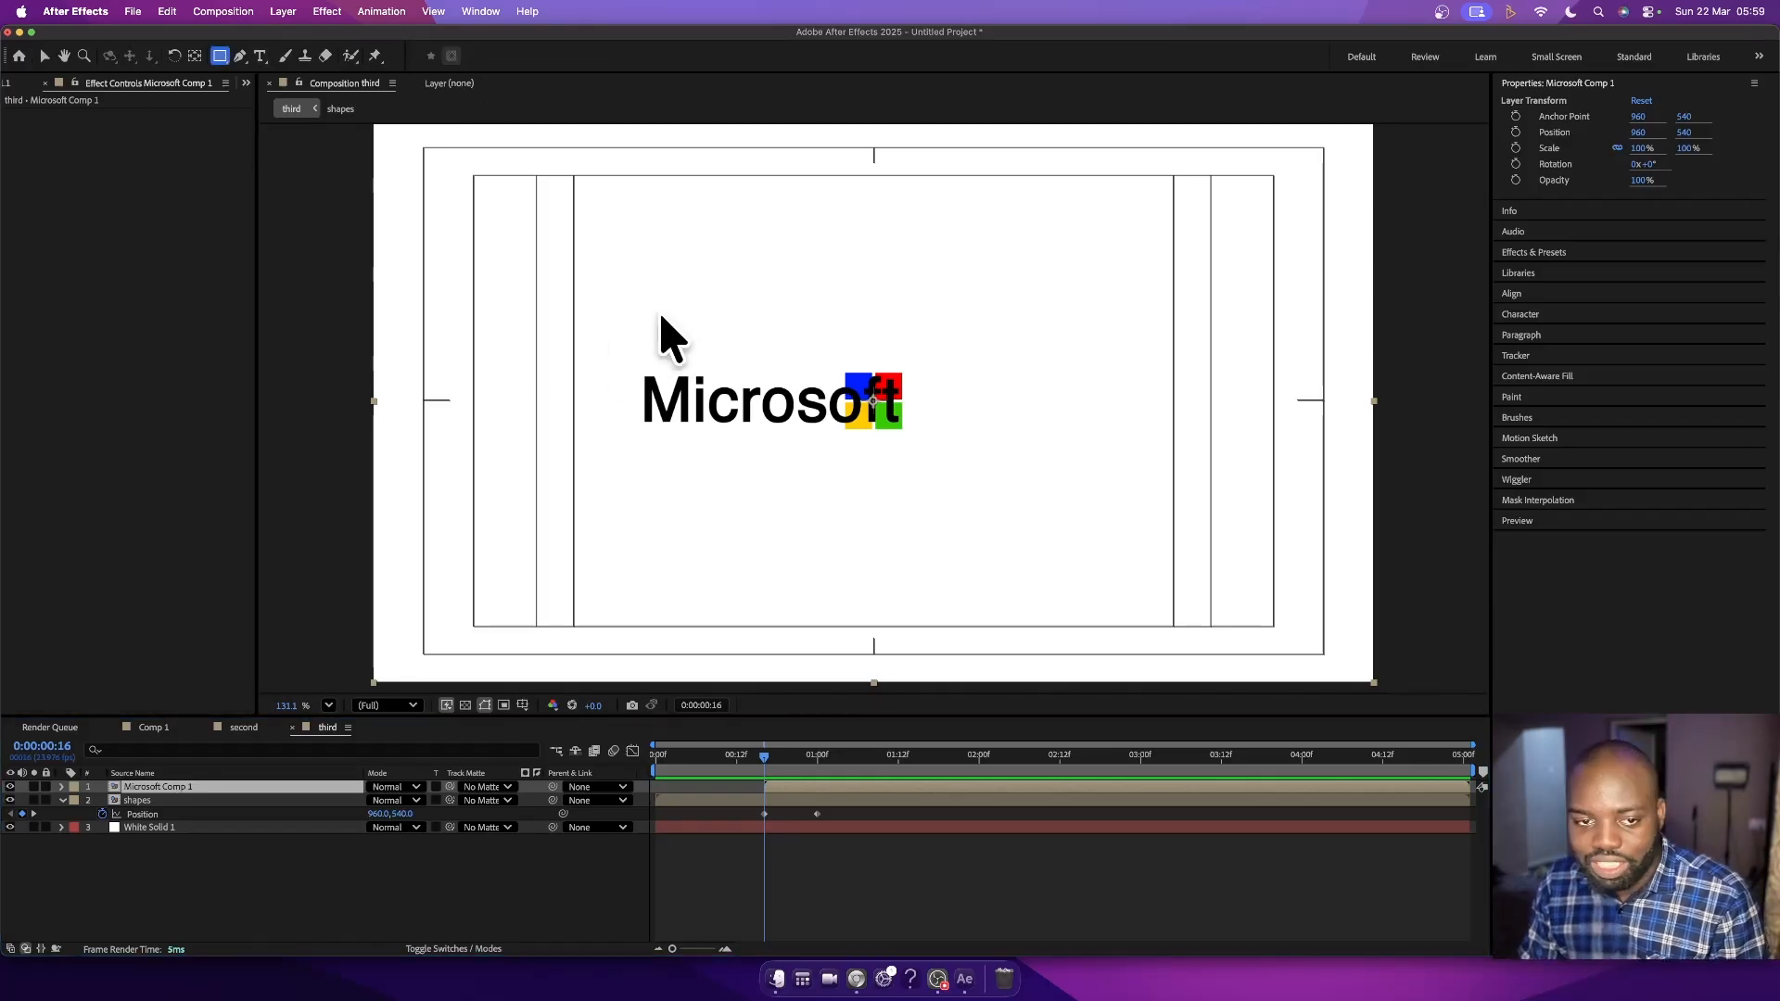
pyautogui.moveTo(609, 354); pyautogui.dragTo(904, 452)
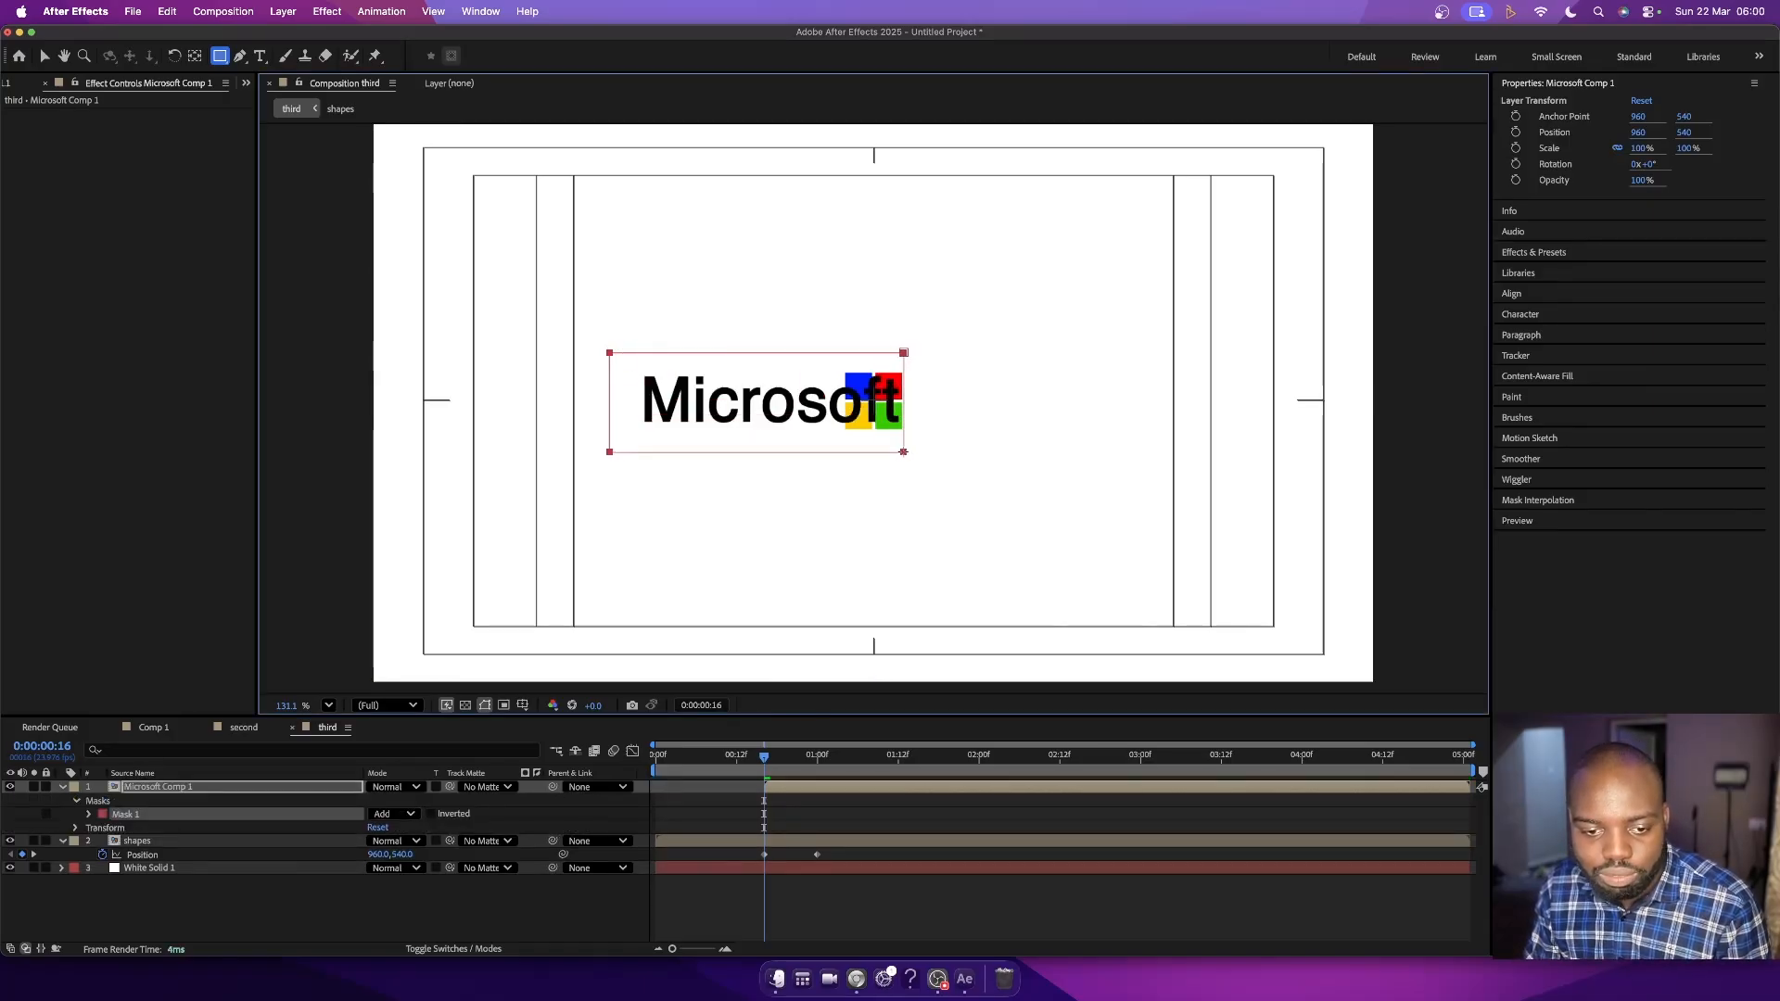
pyautogui.moveTo(904, 453); pyautogui.dragTo(905, 452)
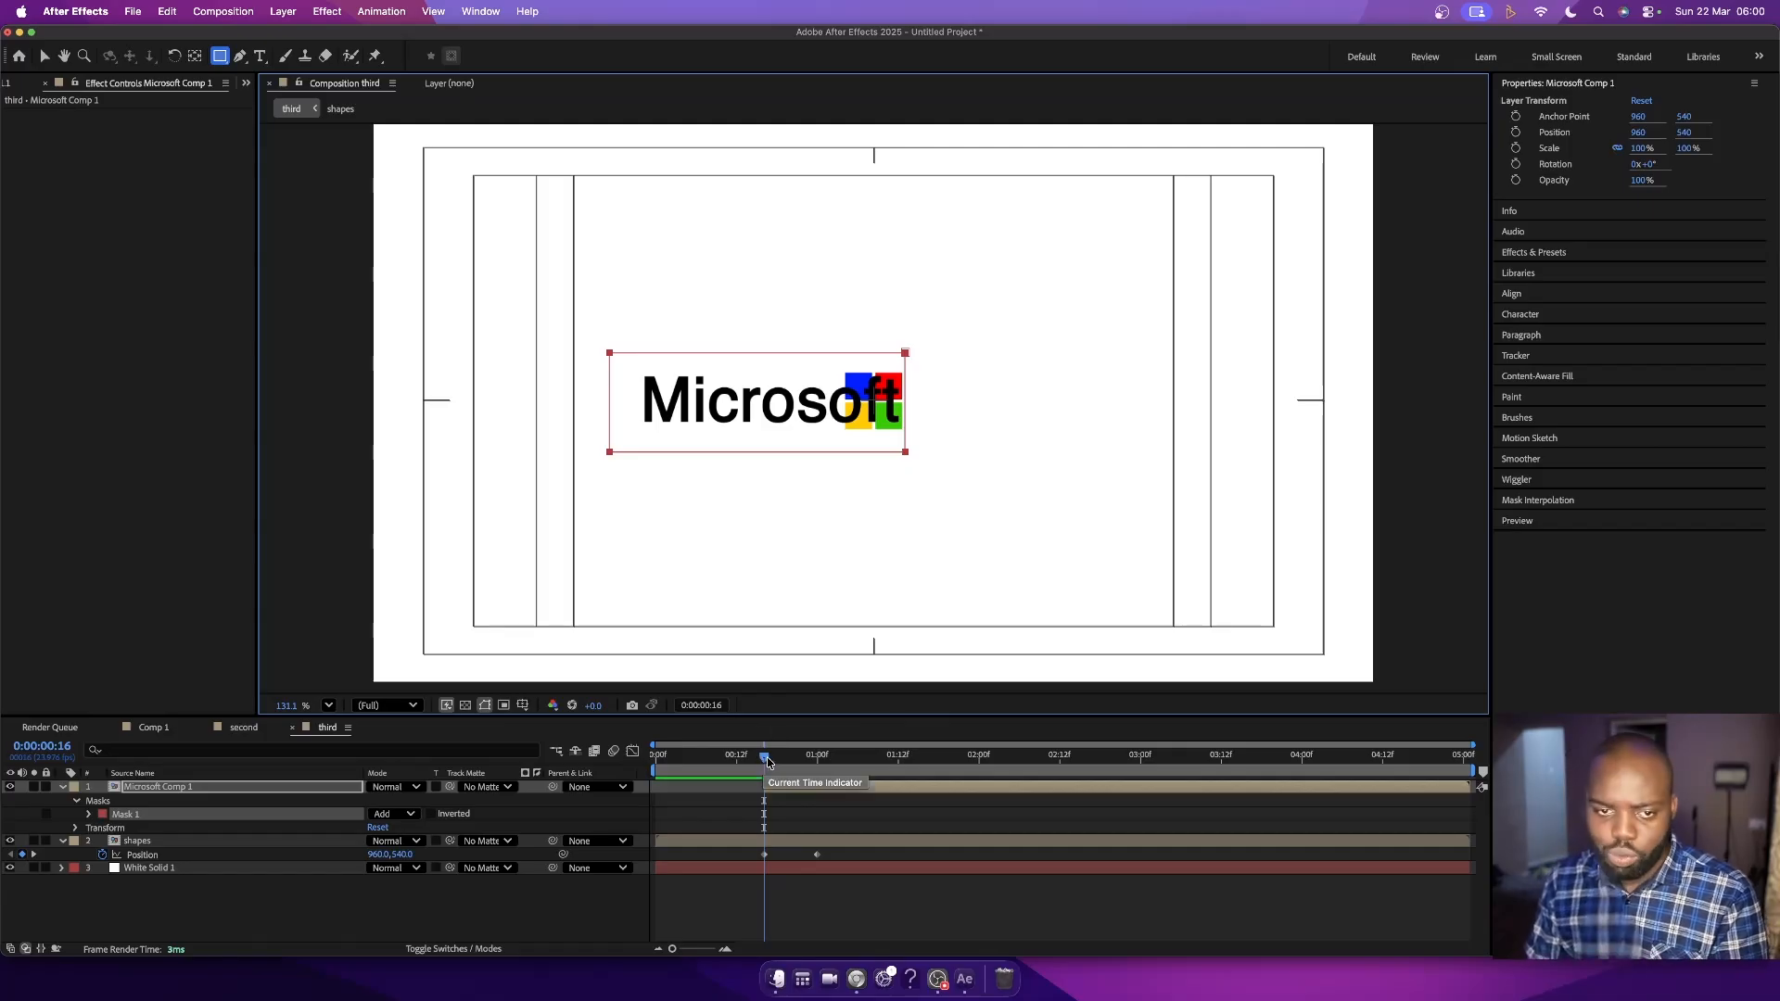
# - Invert the text layer's mask and scrub between 0:00:00:16 and 0:00:01:00 to check which part of the word it hides
pyautogui.moveTo(765, 762); pyautogui.dragTo(871, 762)
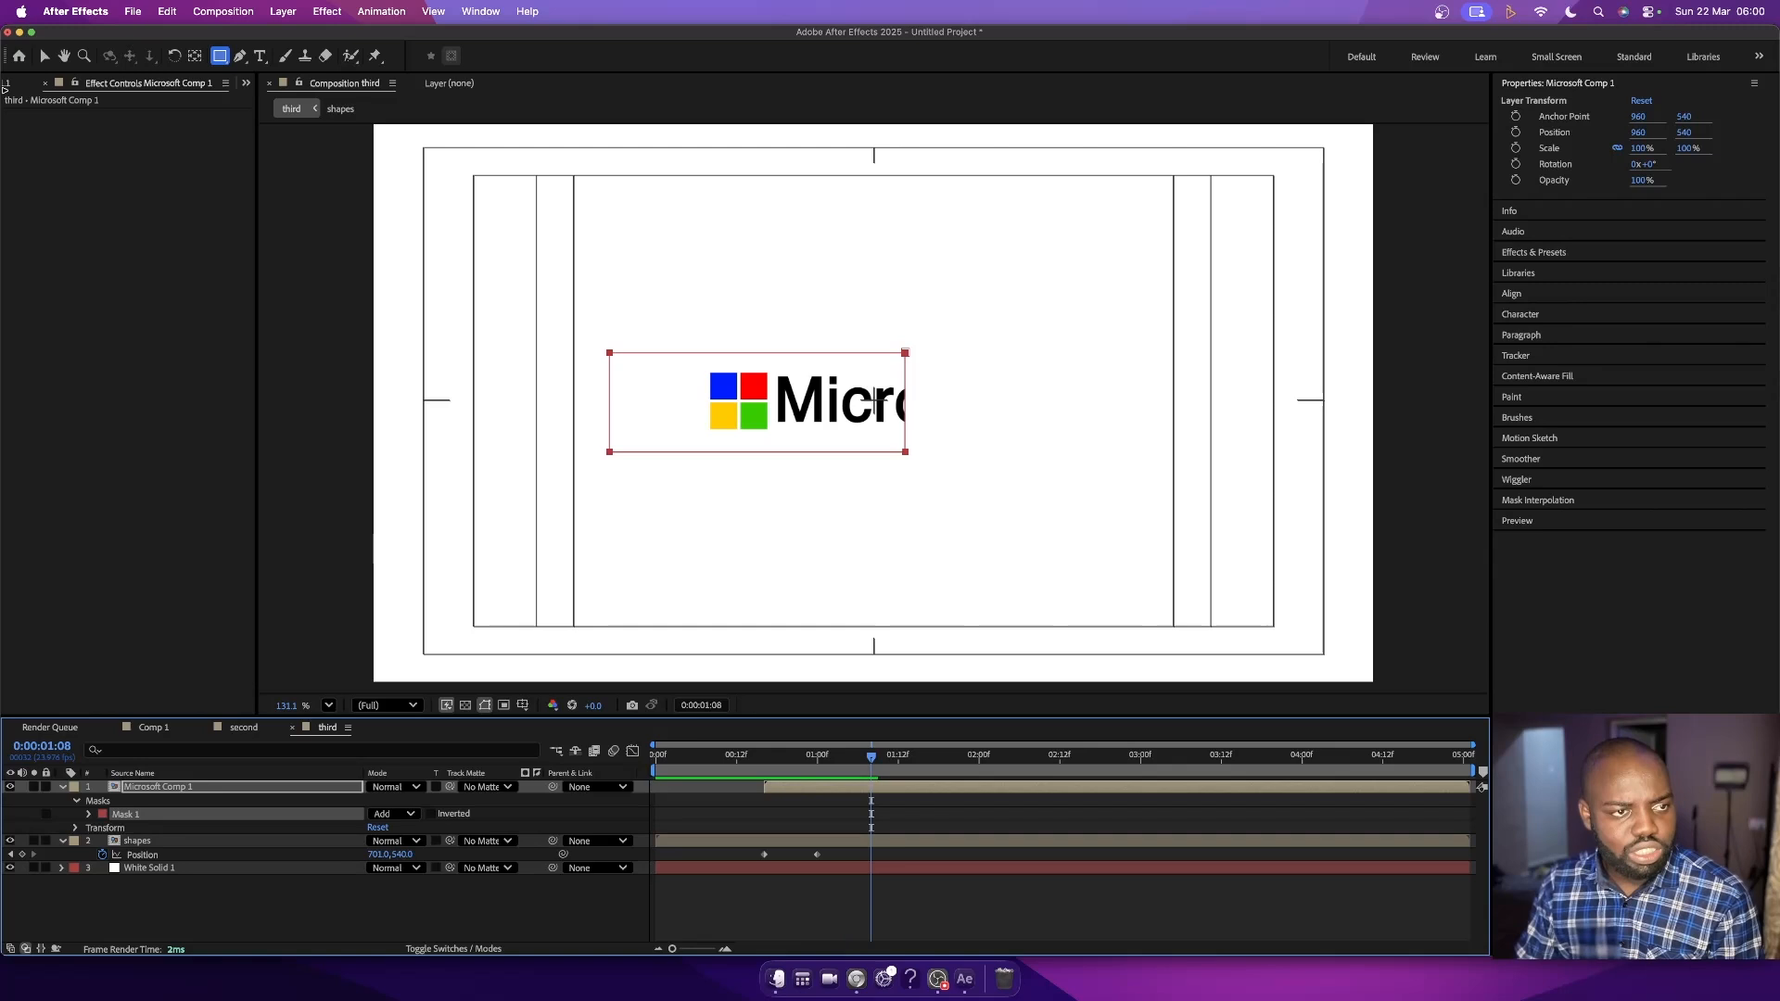
pyautogui.click(44, 58)
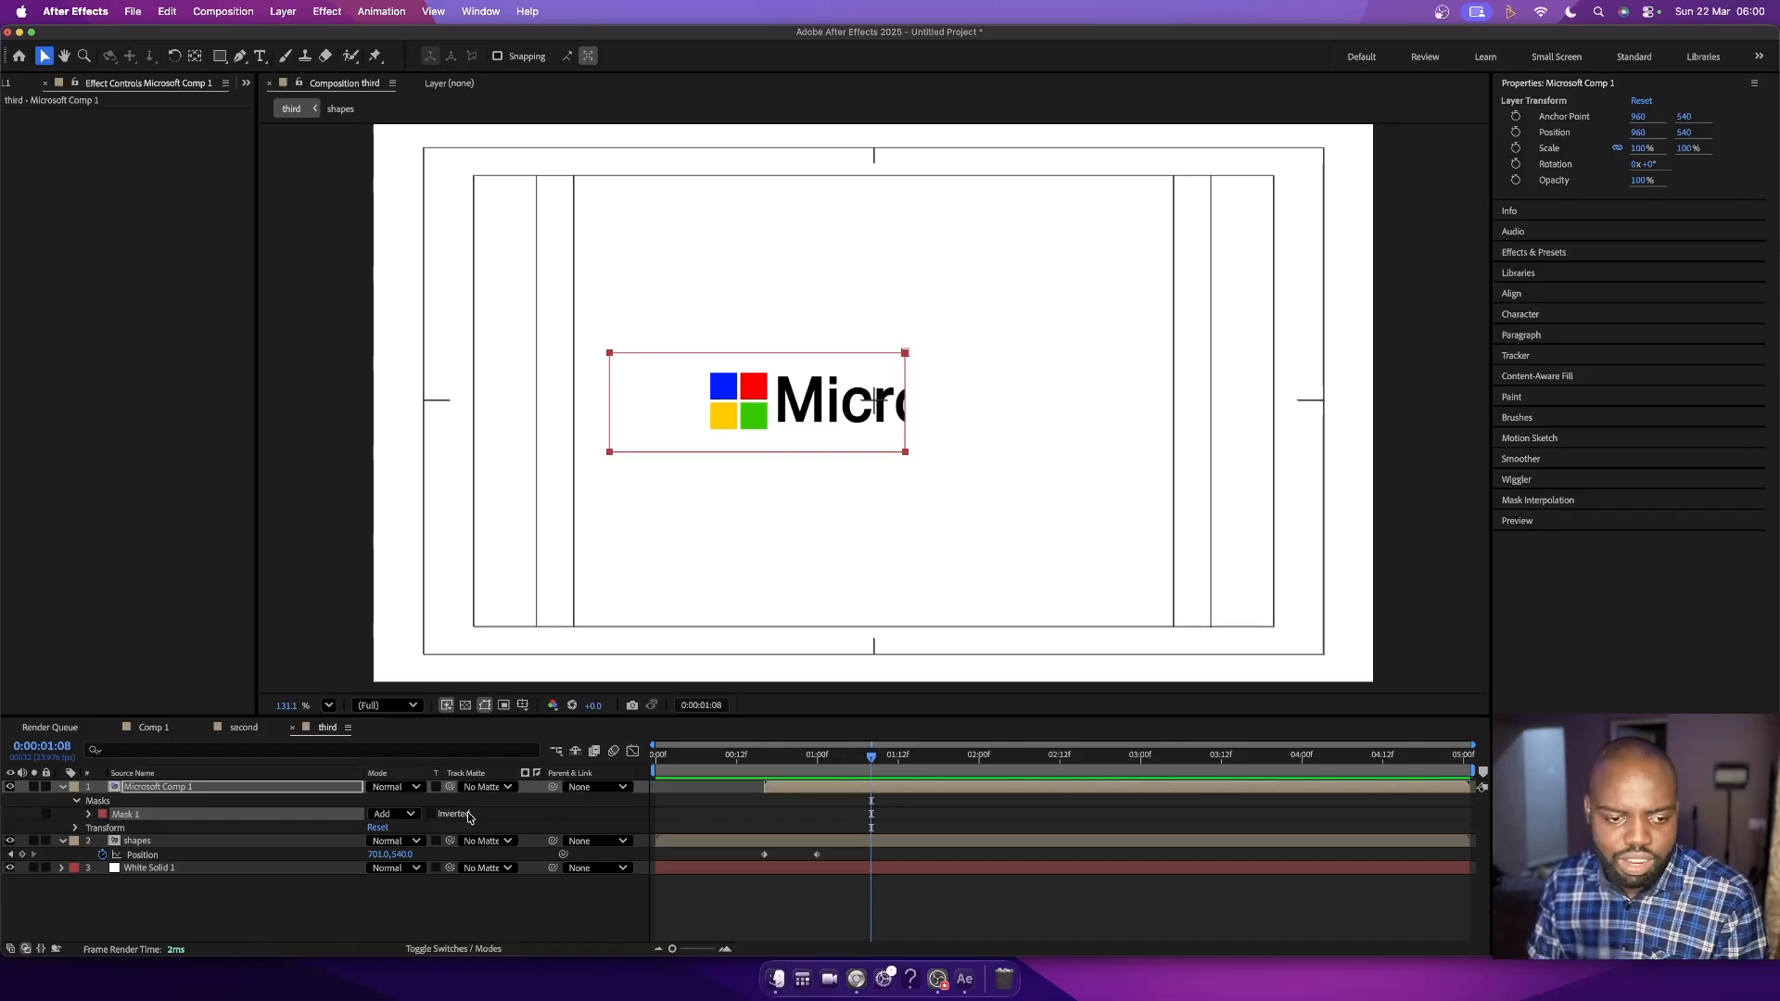
pyautogui.click(433, 815)
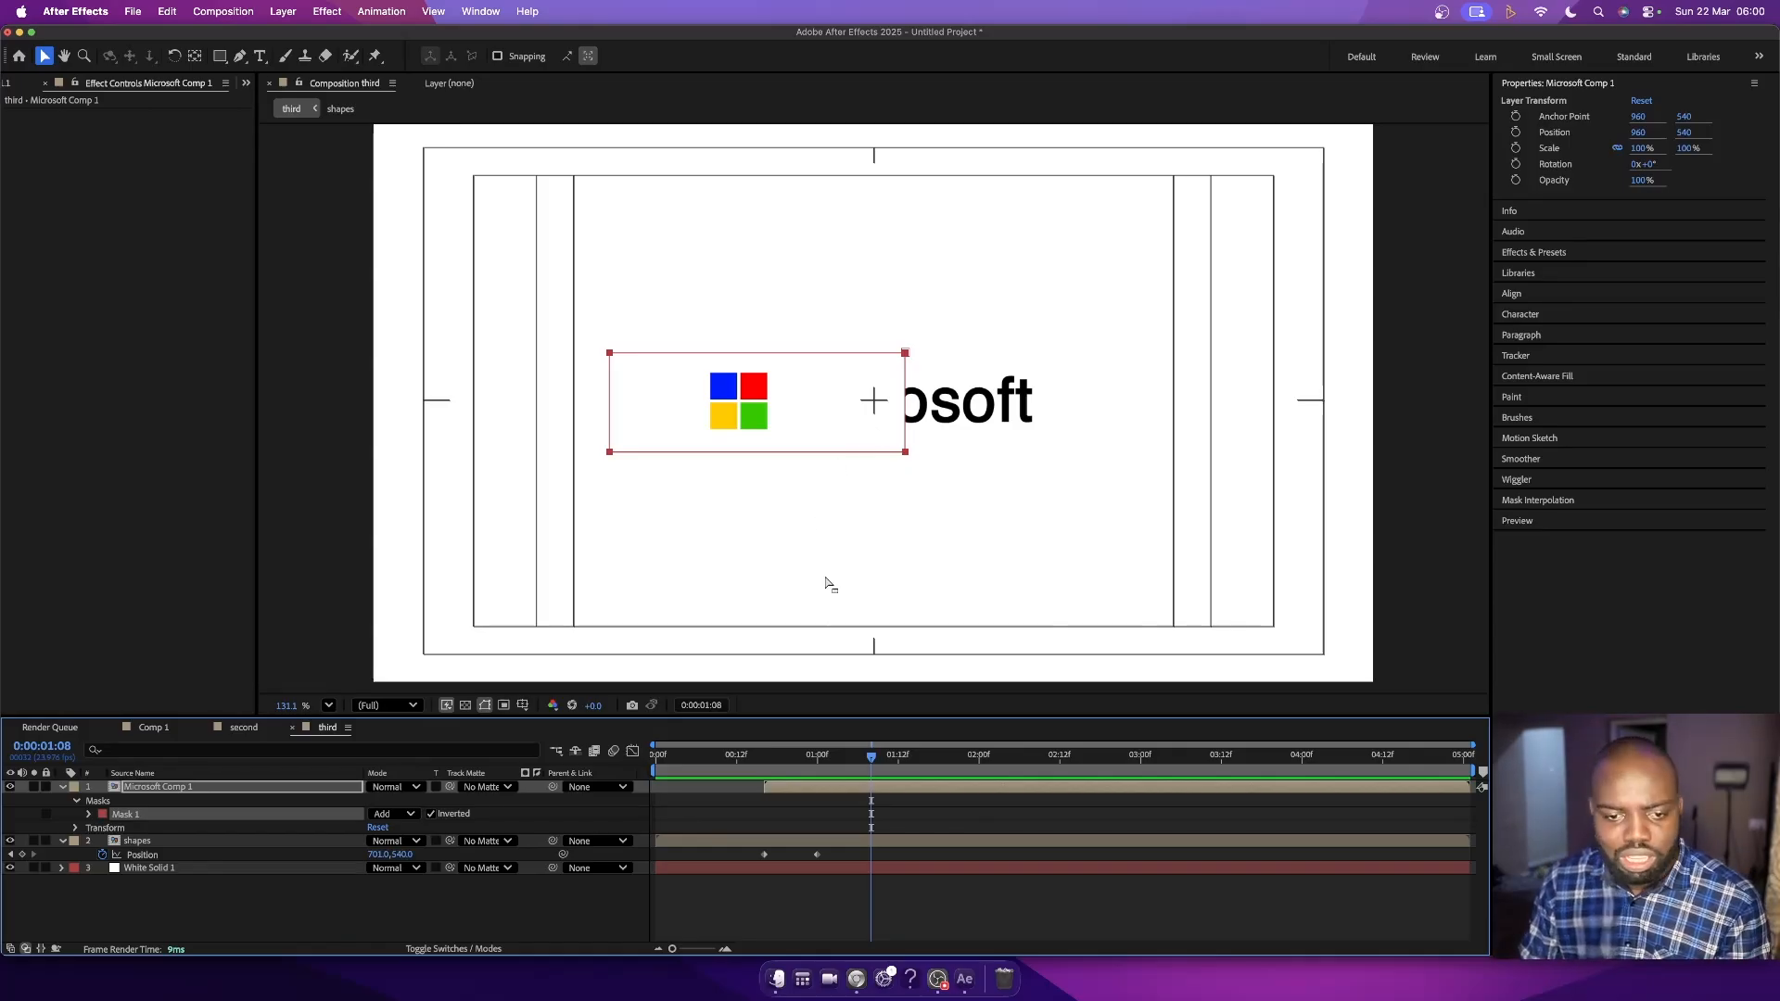
pyautogui.click(767, 756)
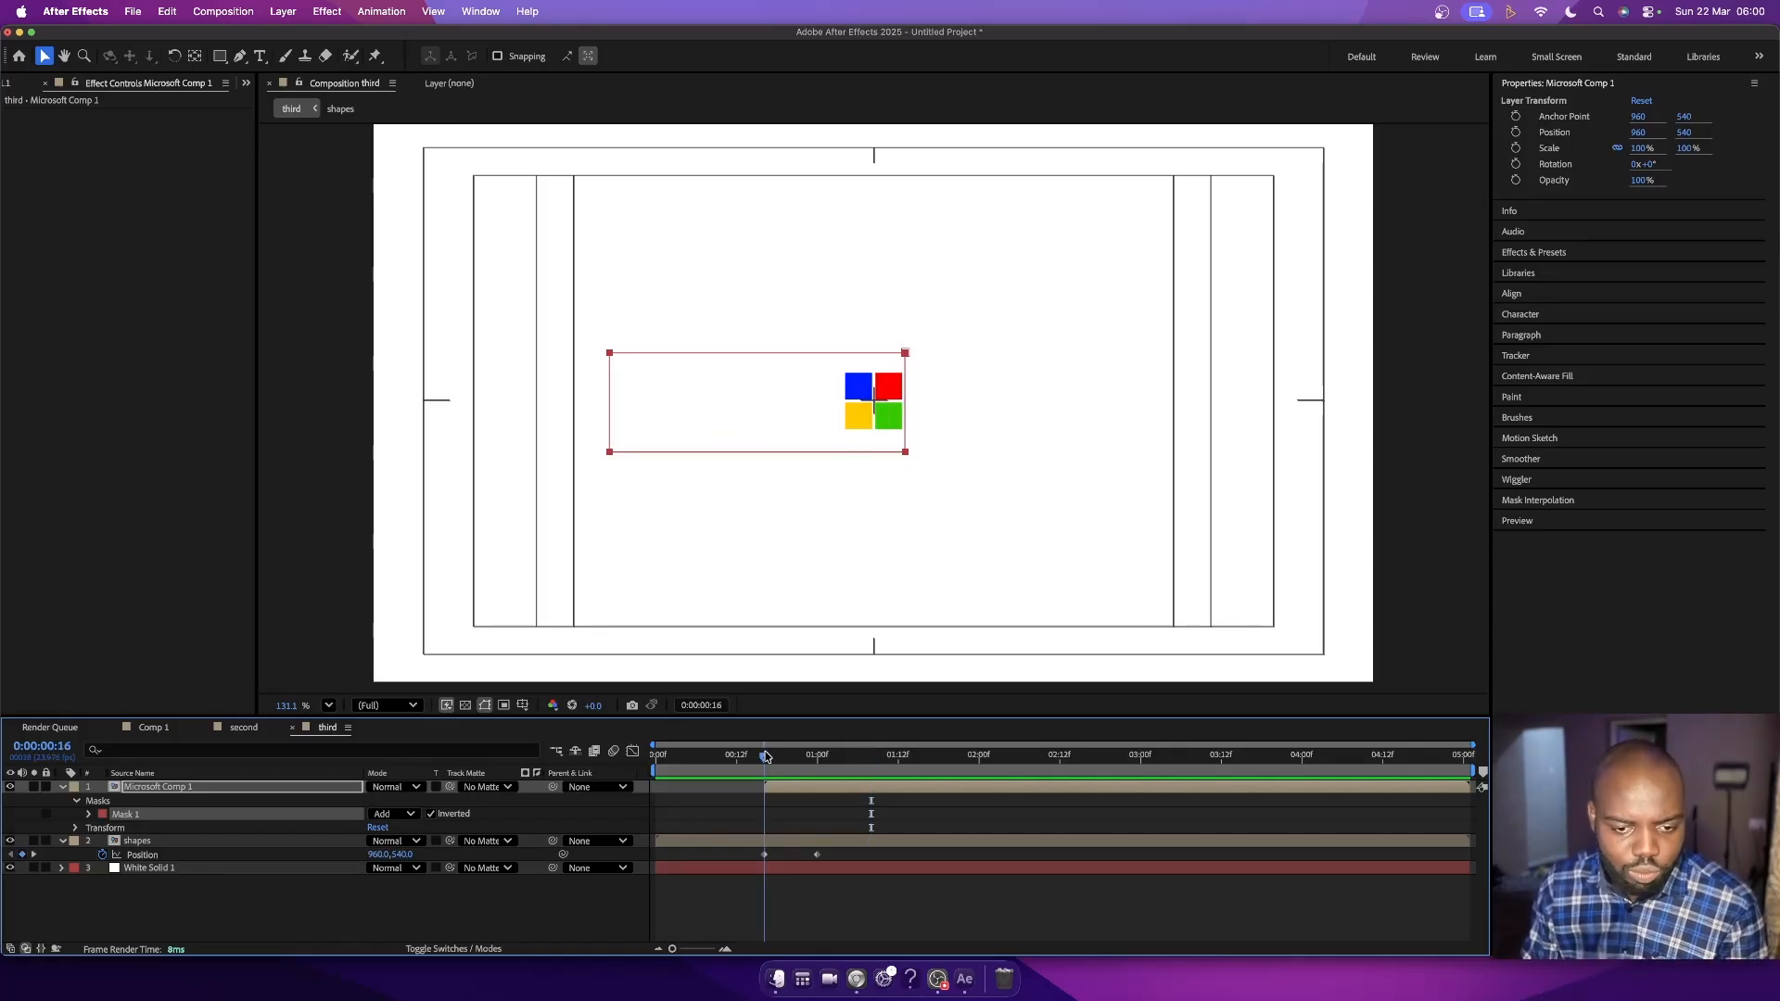
pyautogui.moveTo(767, 756); pyautogui.dragTo(820, 760)
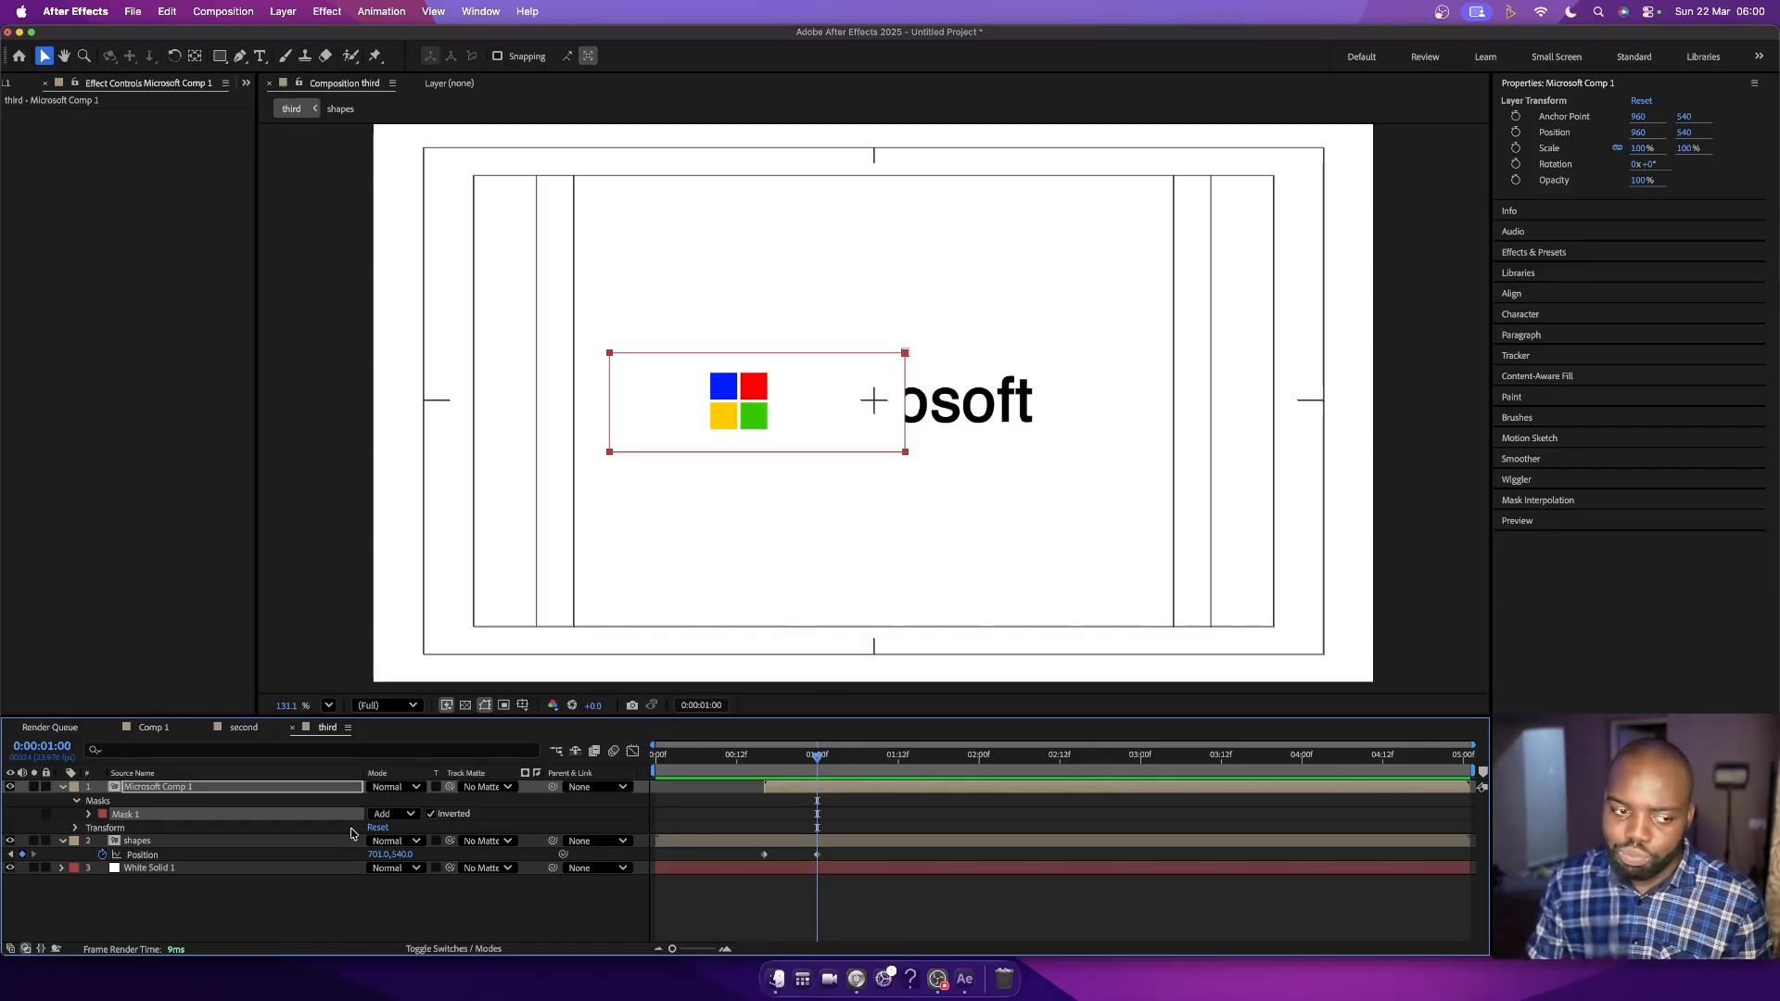
# - Add a Mask Path keyframe to the text layer's mask at 0:00:00:16, where the squares start sliding
pyautogui.click(89, 815)
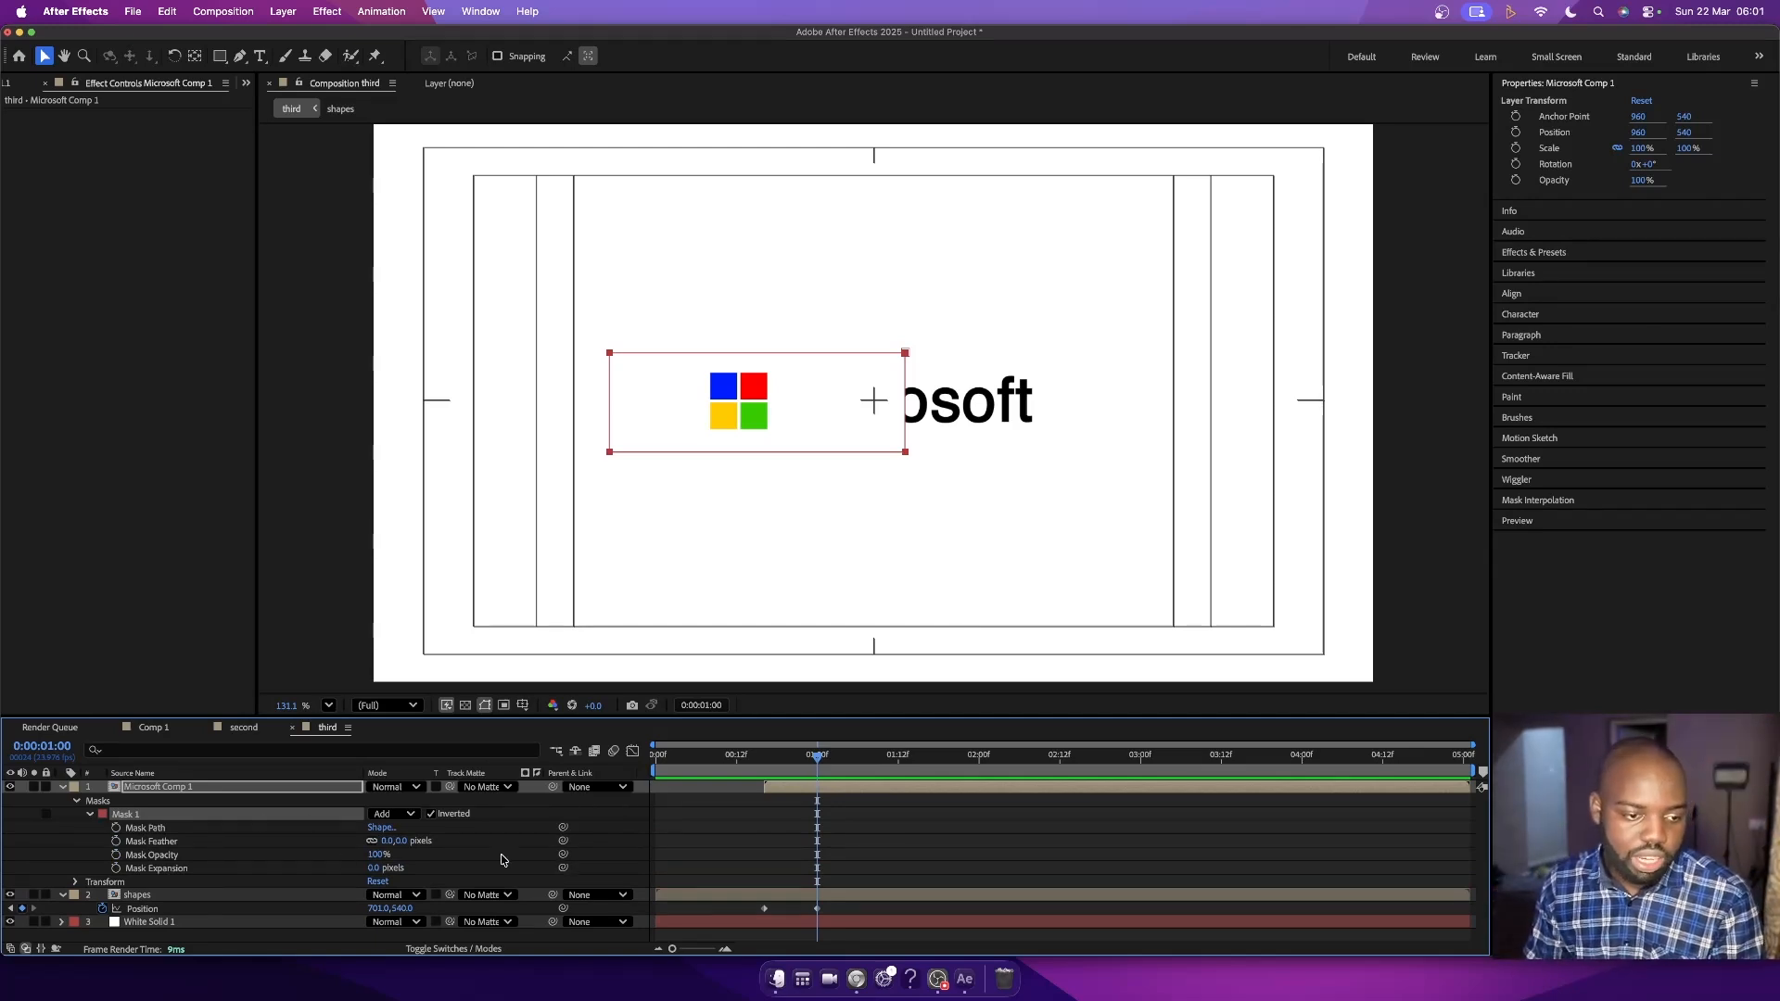
pyautogui.click(89, 815)
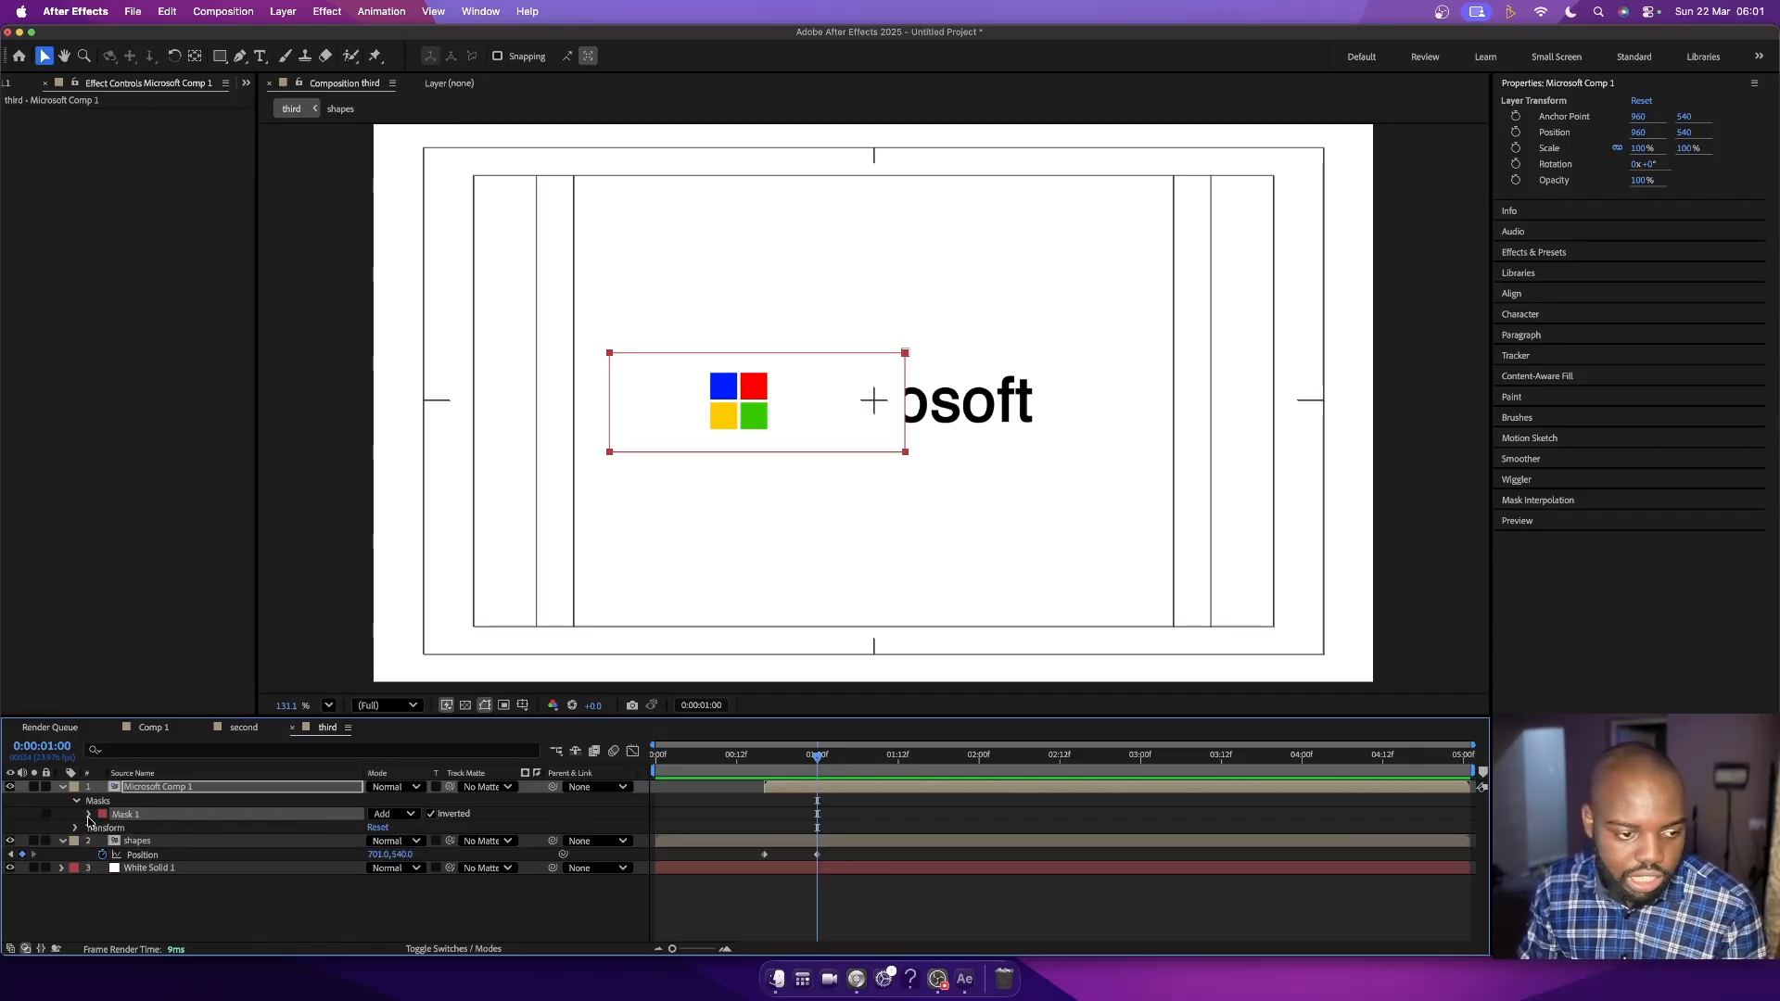
pyautogui.click(89, 816)
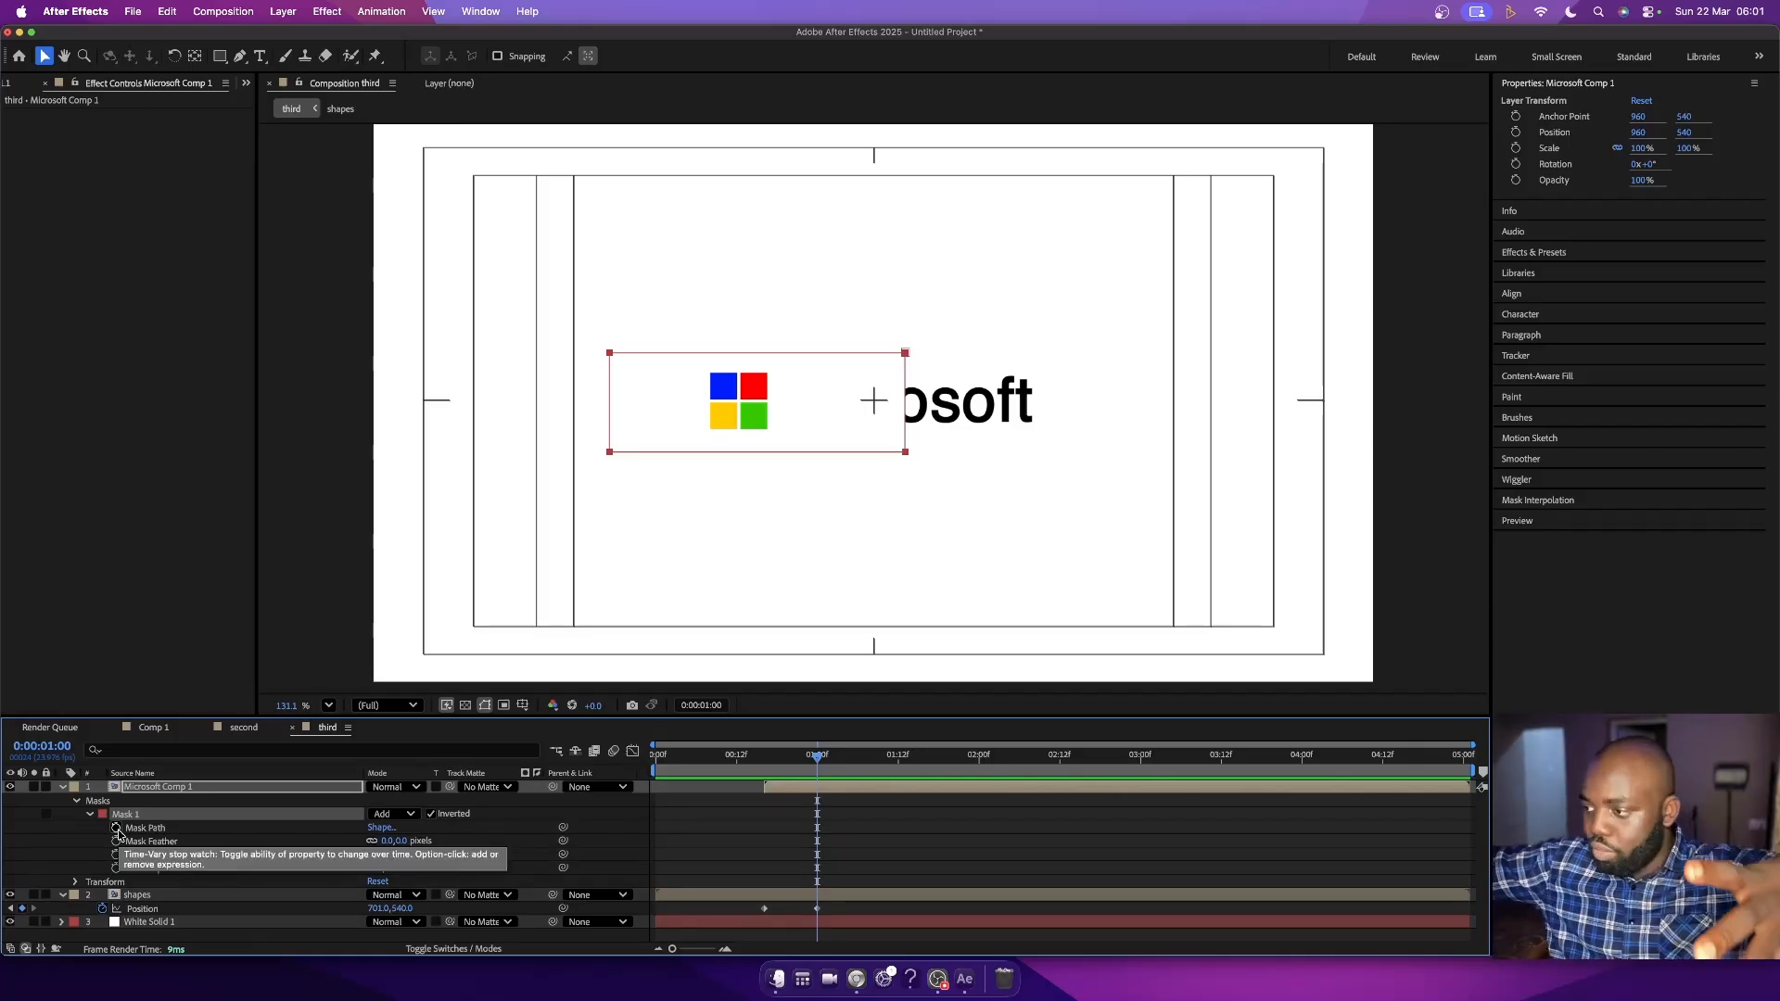
pyautogui.click(769, 762)
pyautogui.moveTo(769, 764); pyautogui.dragTo(765, 766)
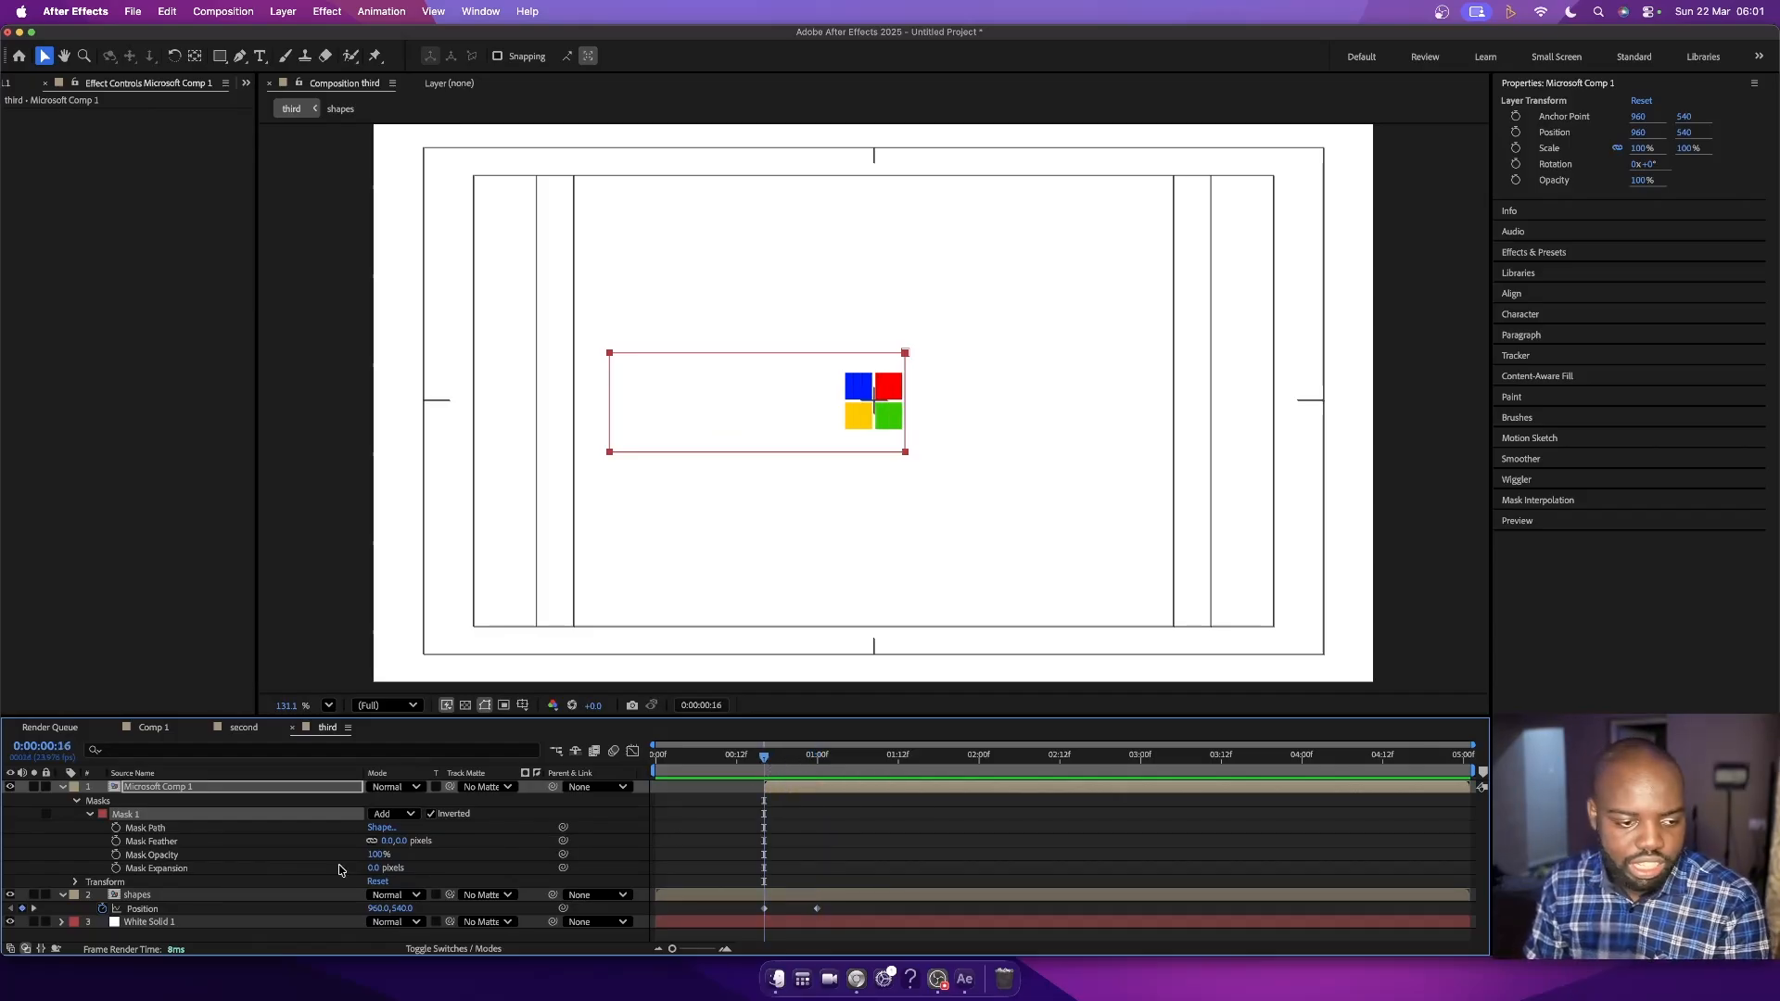
pyautogui.click(116, 828)
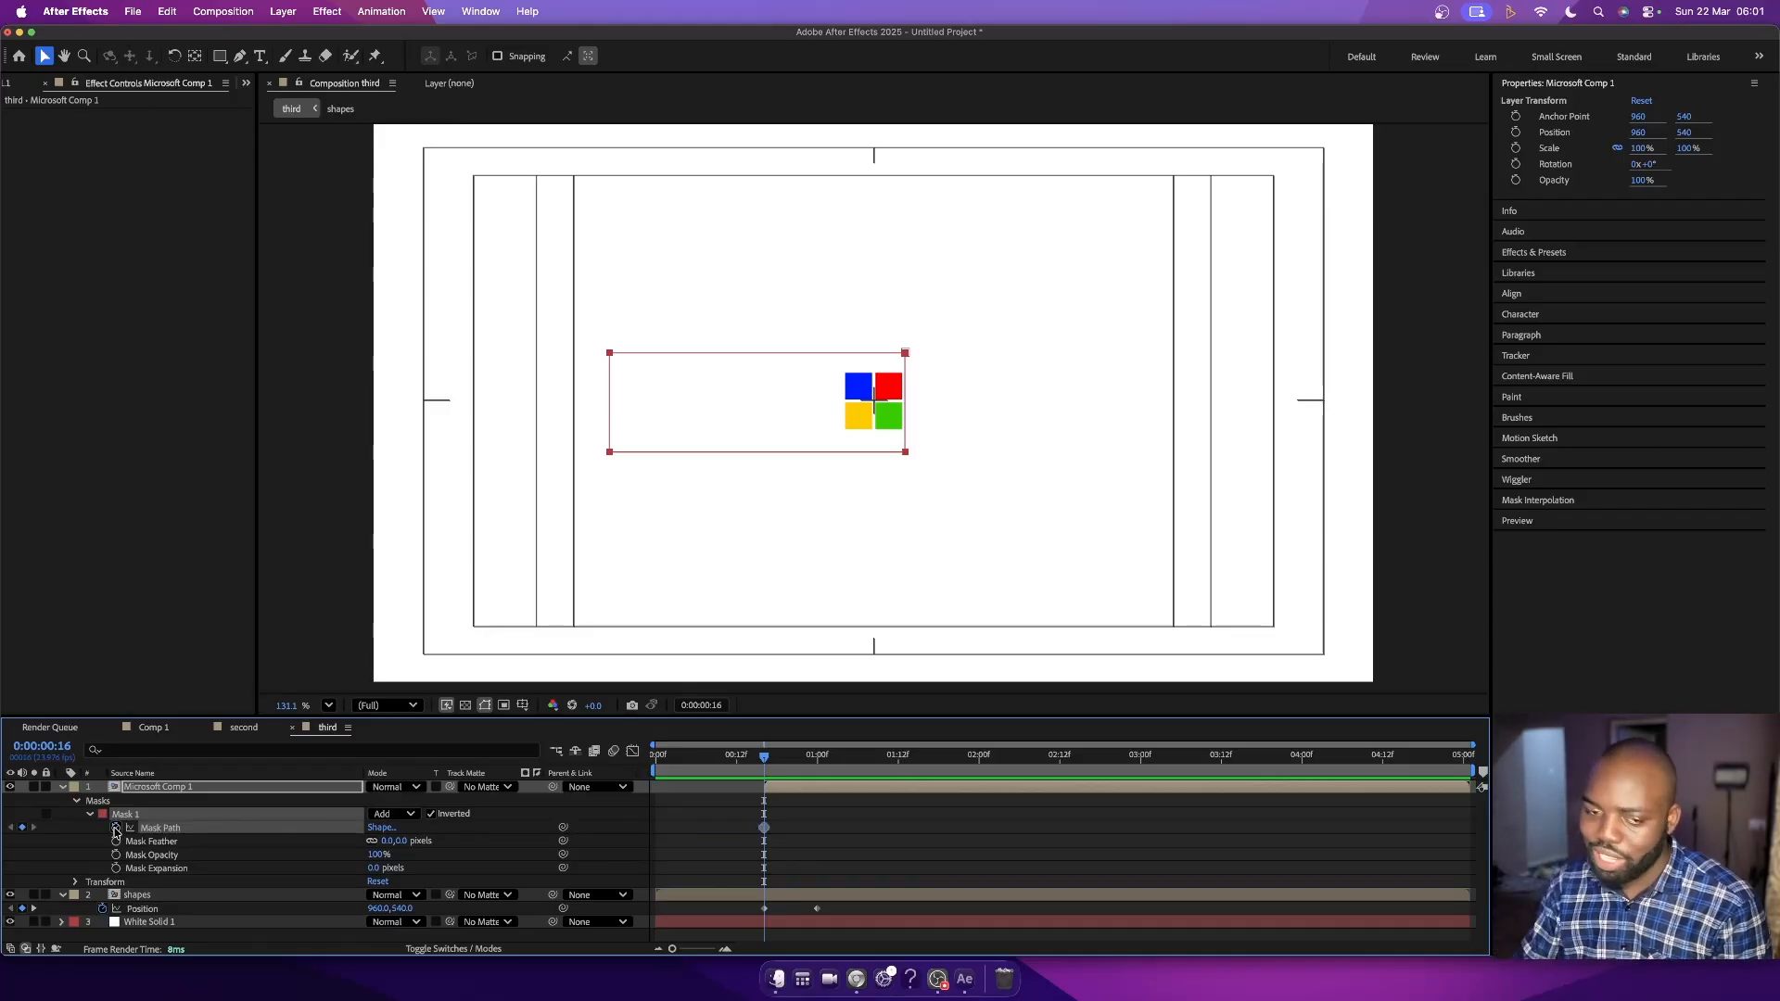
# - At 0:00:01:00, move the whole mask left so its right edge sits between the squares and the Microsoft text
pyautogui.click(818, 758)
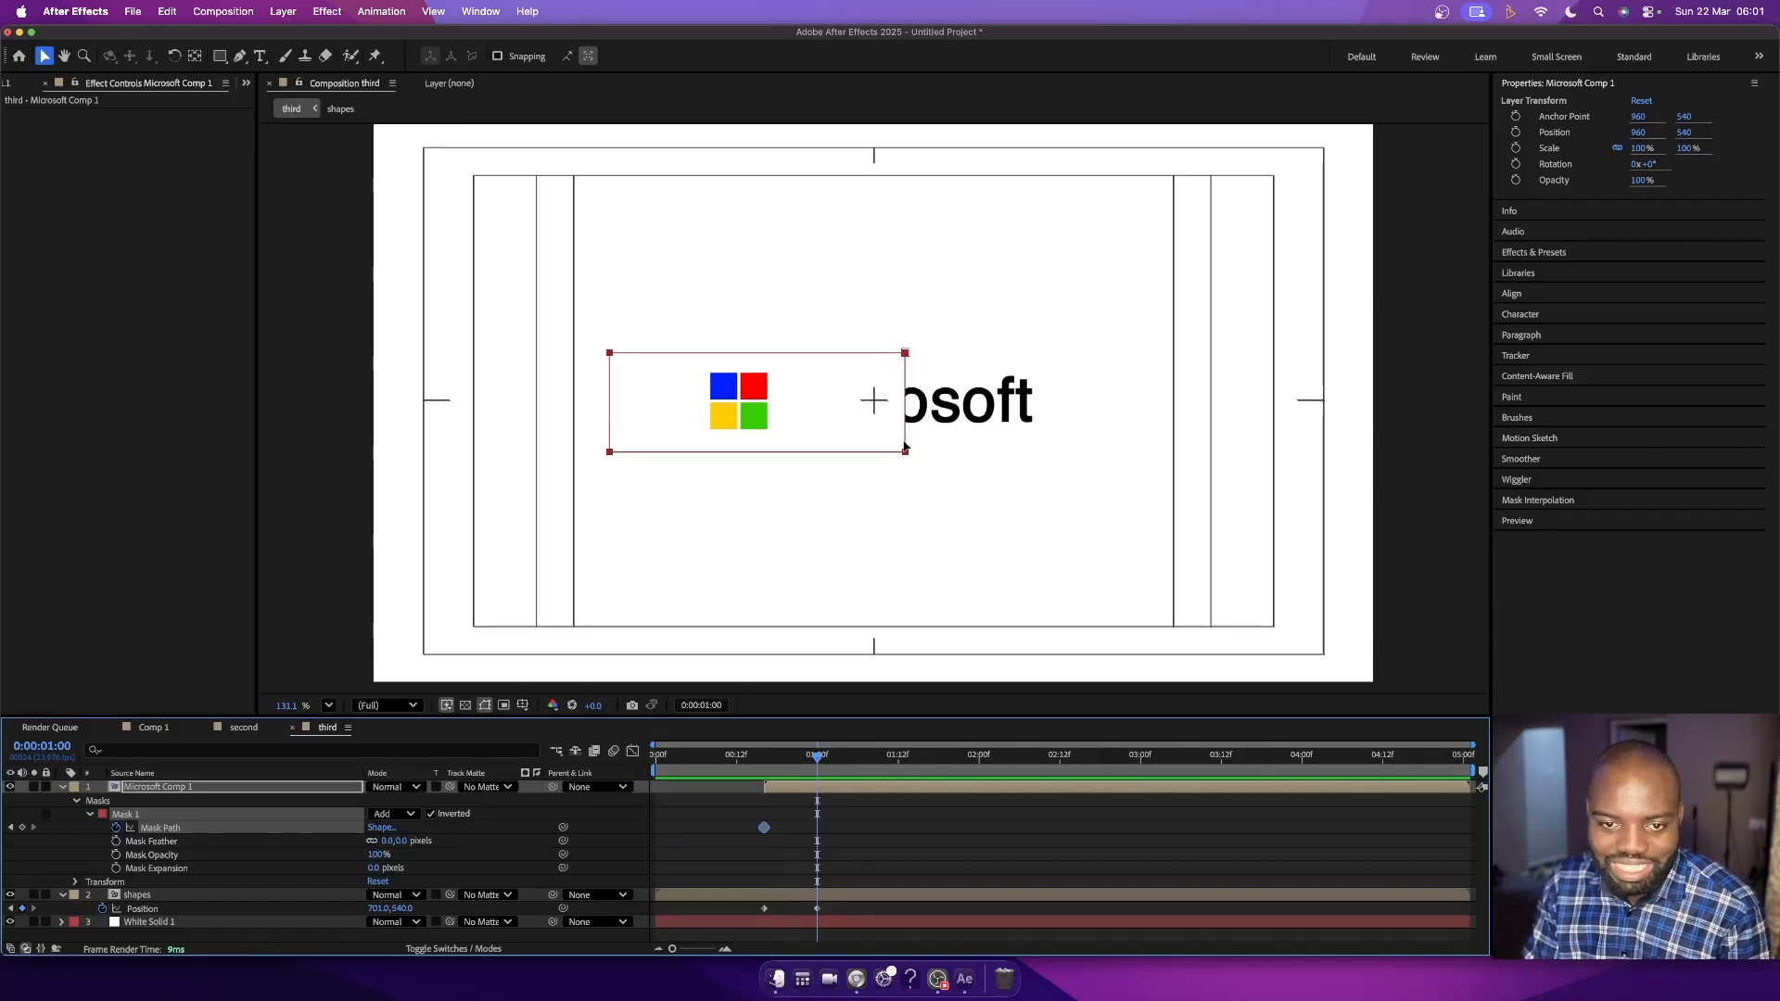
pyautogui.click(906, 453)
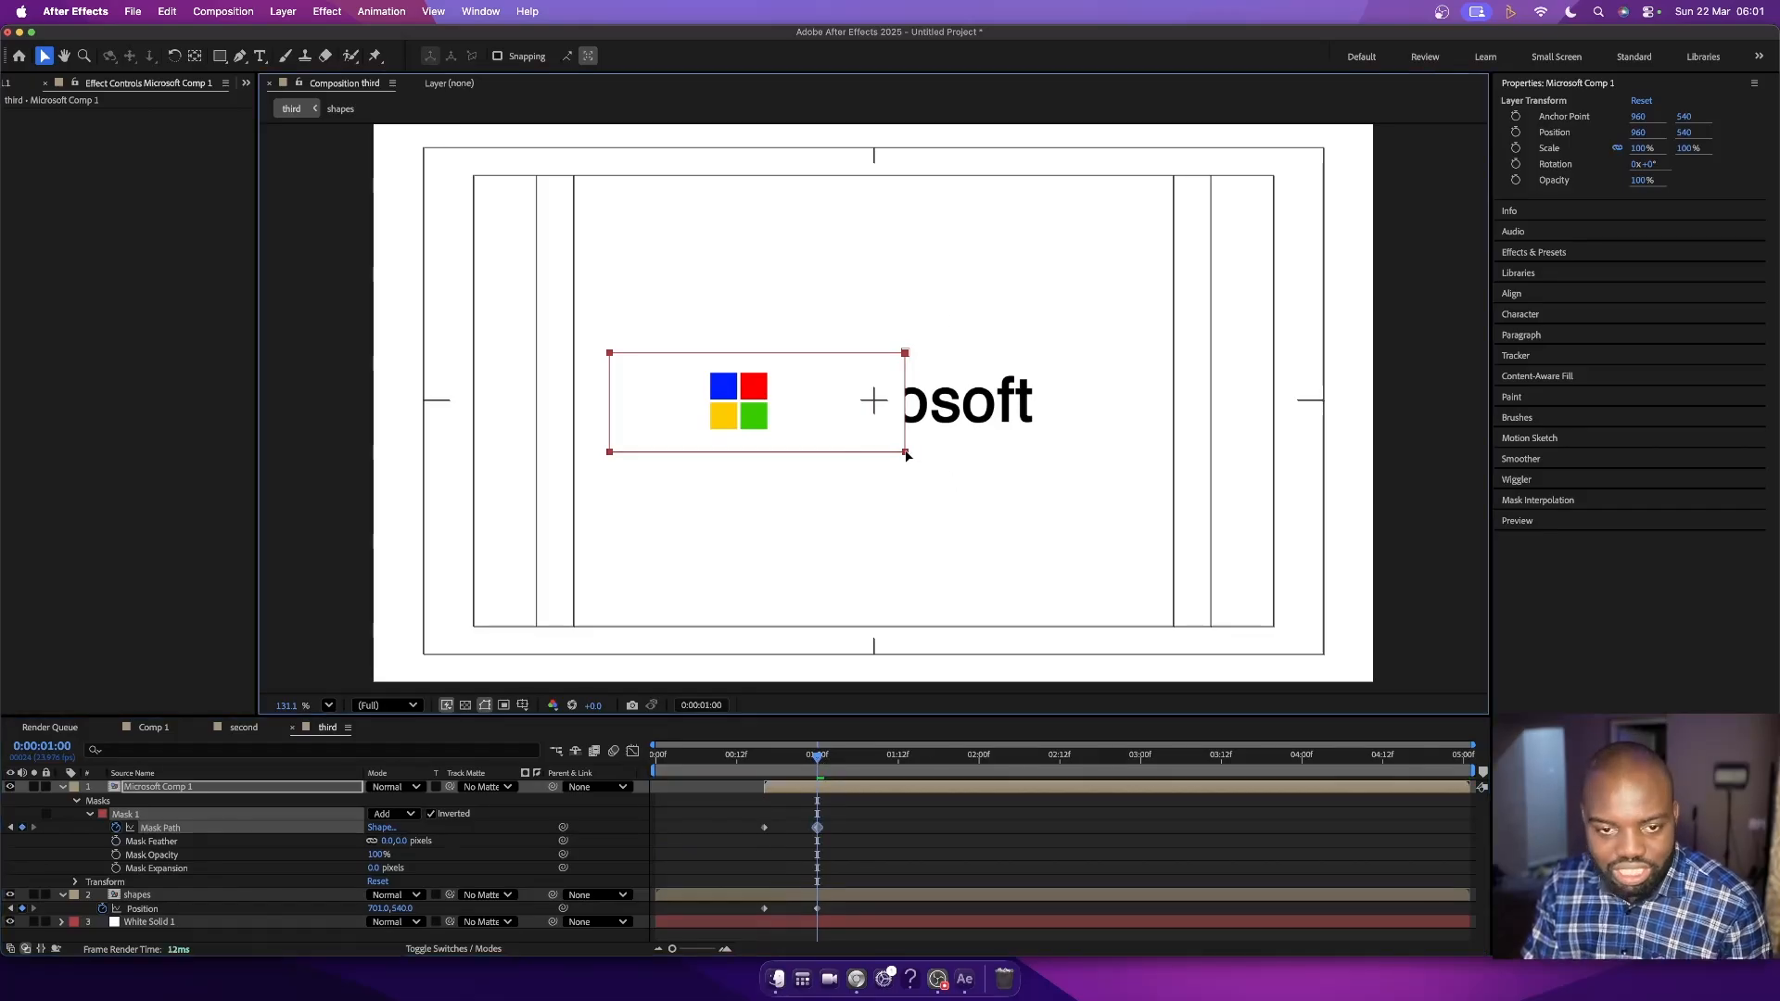
pyautogui.moveTo(906, 453); pyautogui.dragTo(772, 455)
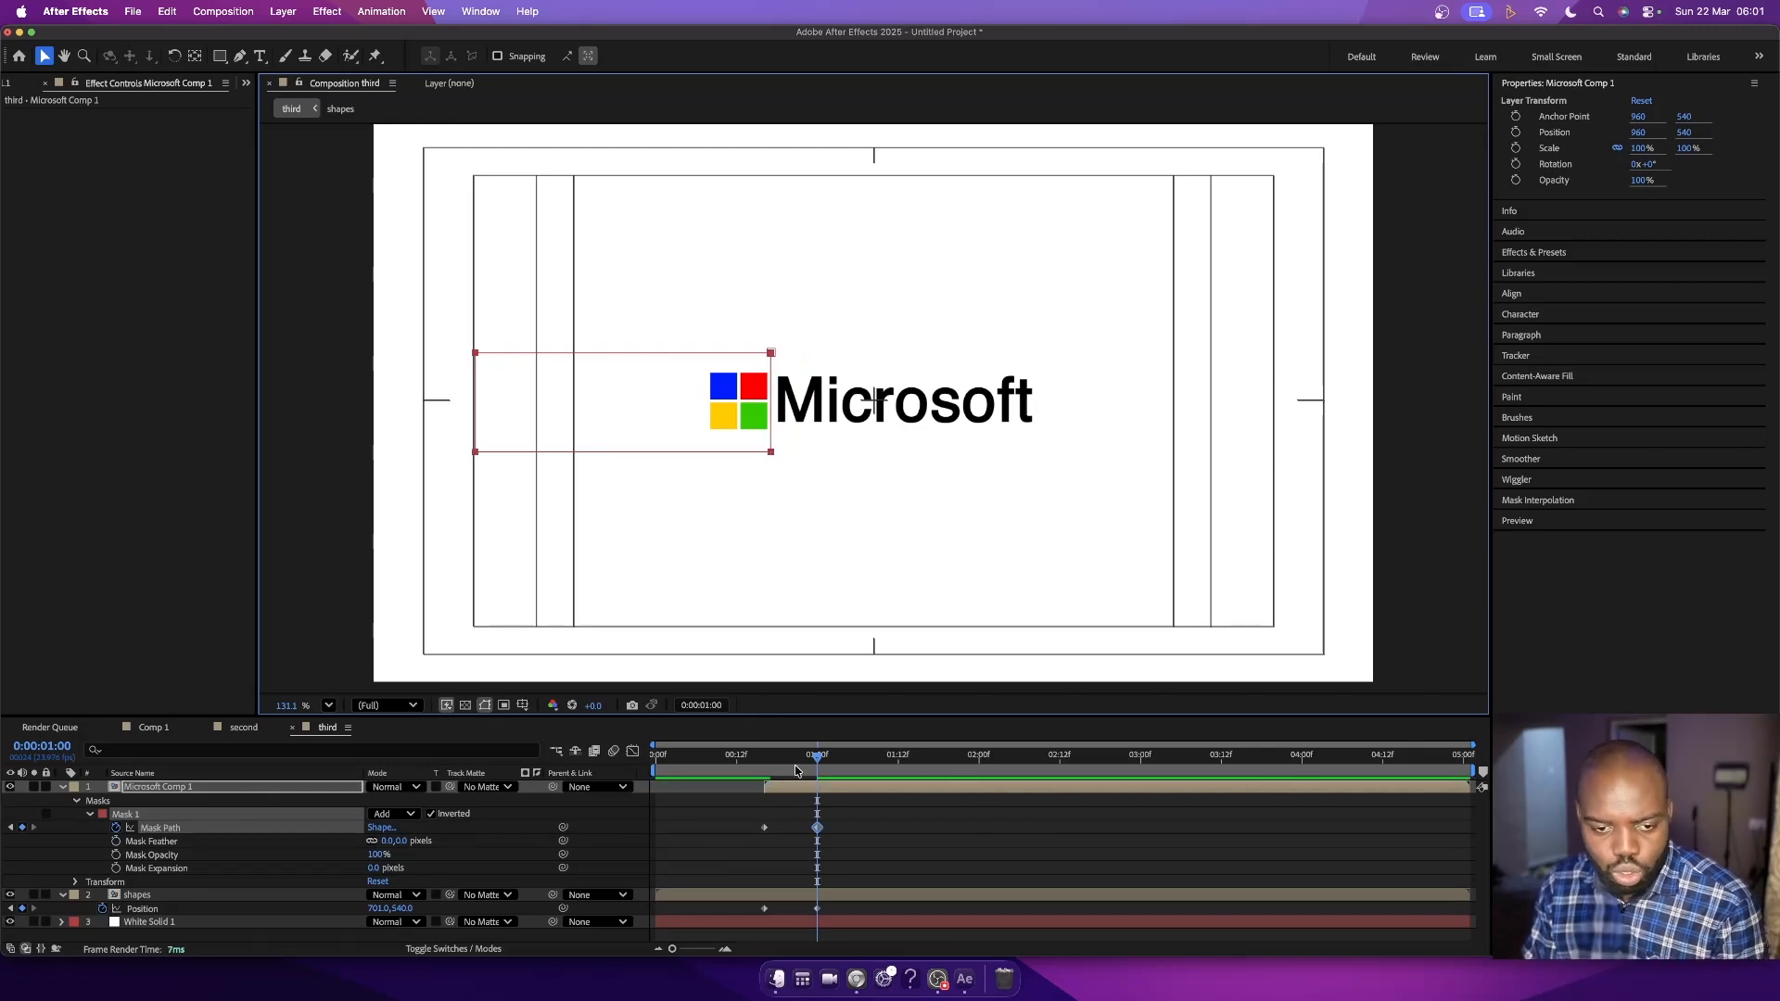
# - Play the composition from the first frame to check the masked text reveal, and return to the start
pyautogui.moveTo(814, 758); pyautogui.dragTo(609, 774)
pyautogui.press('space')
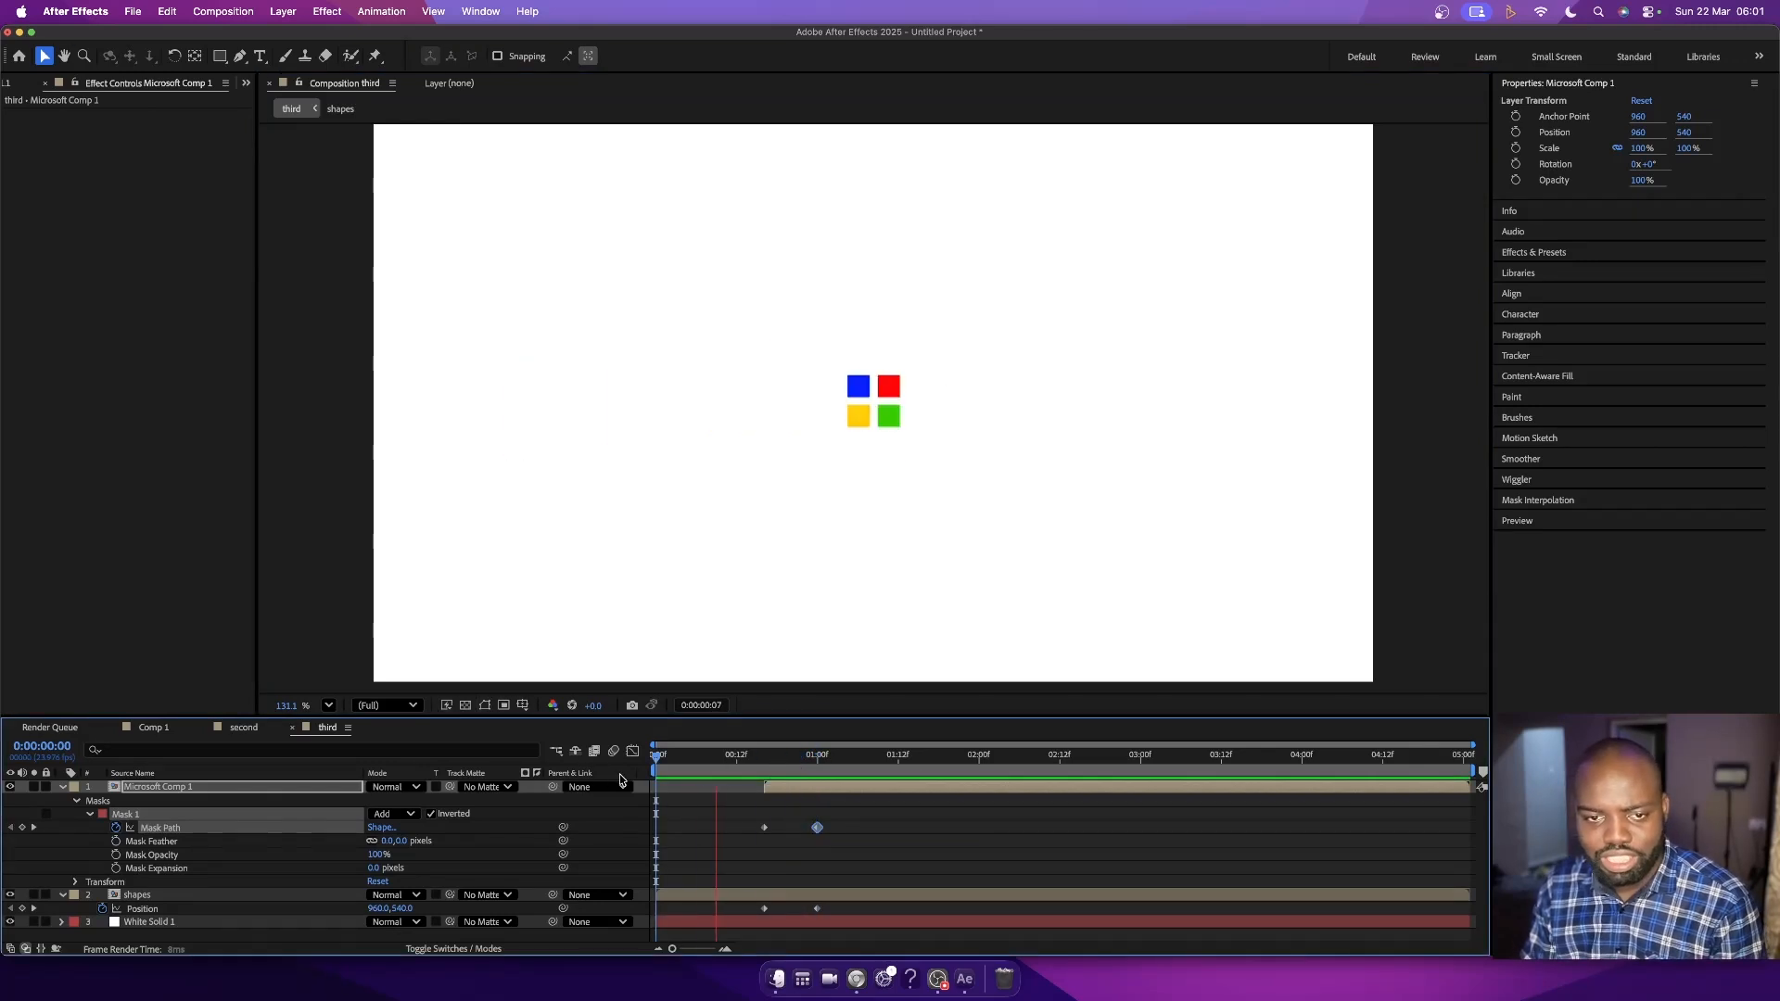
pyautogui.press('space')
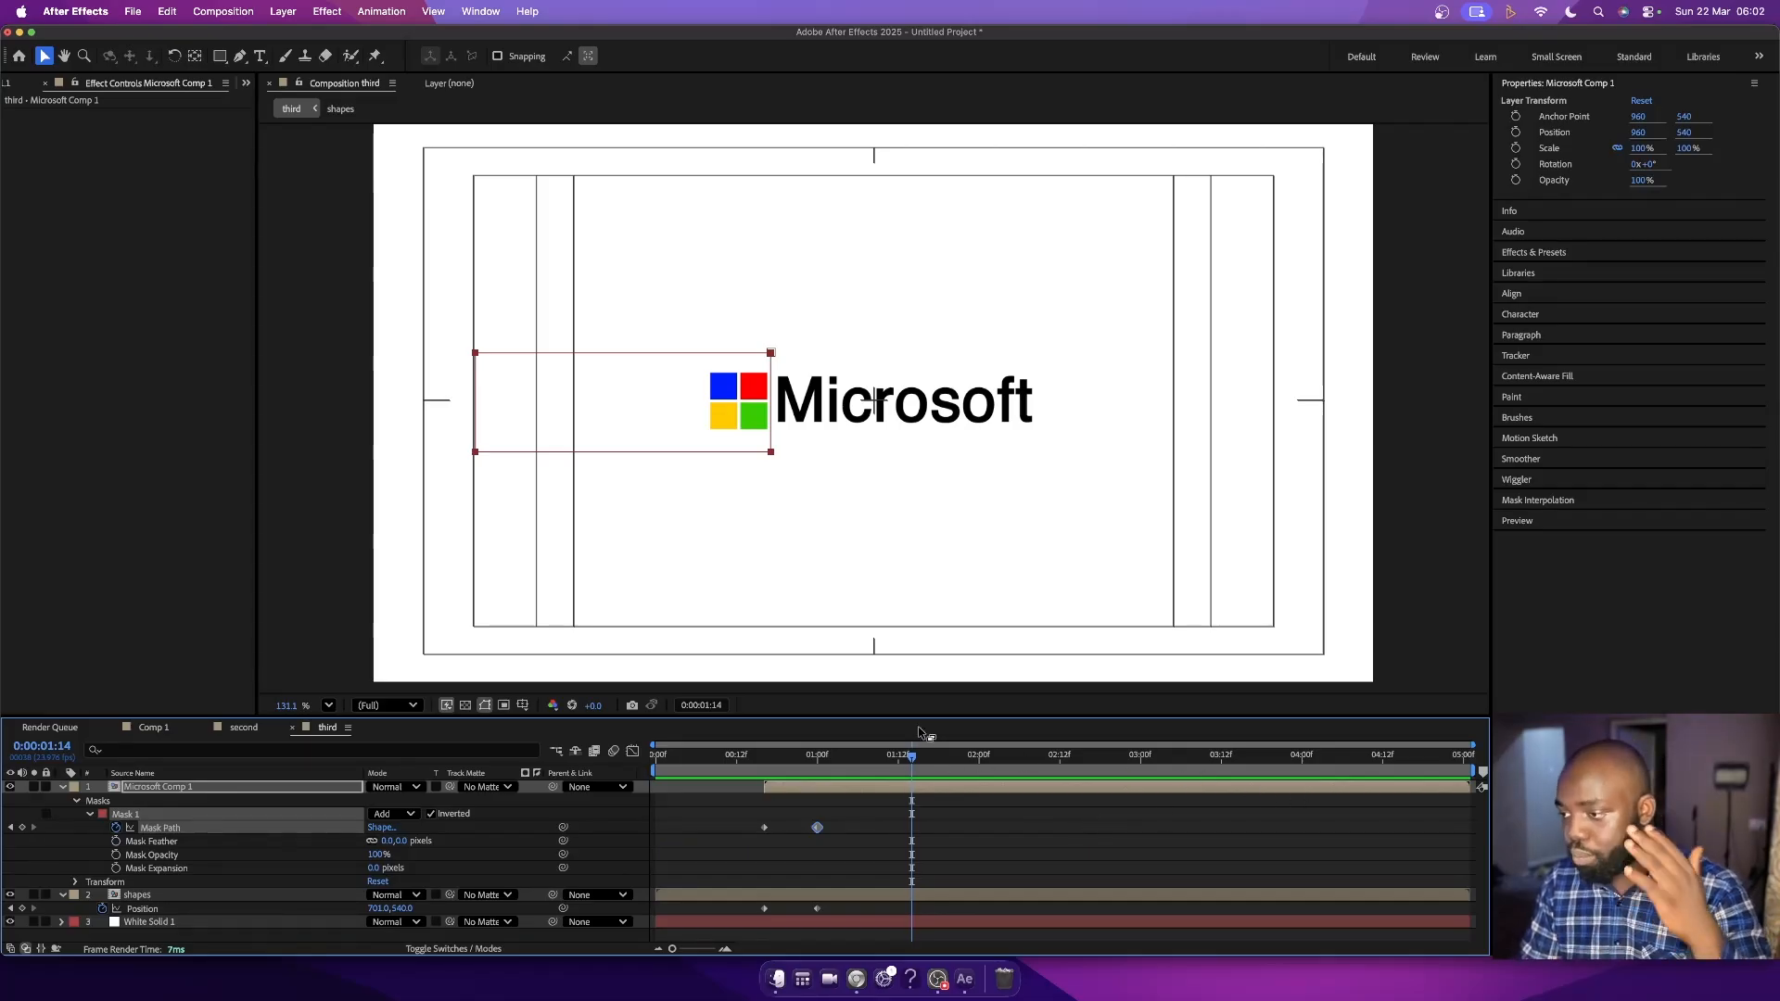
pyautogui.moveTo(849, 756); pyautogui.dragTo(572, 768)
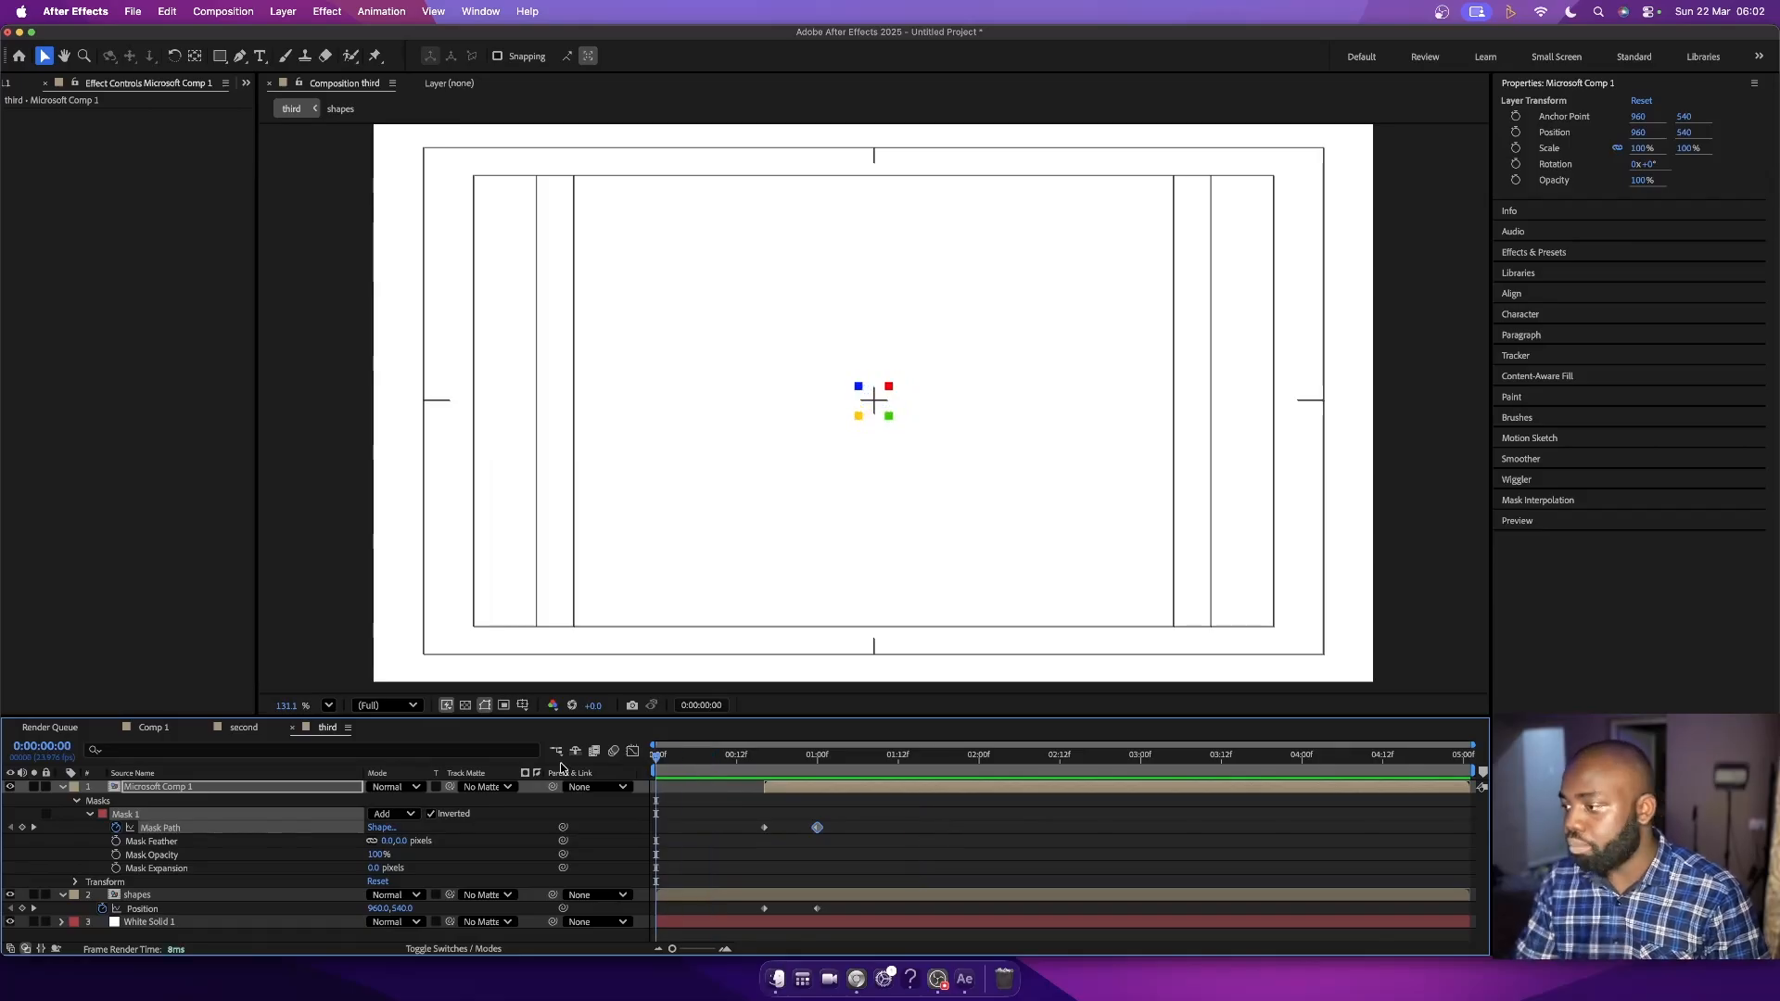
# - Play the composition repeatedly from the first frame to review the squares' slide and the masked text reveal
pyautogui.press('space')
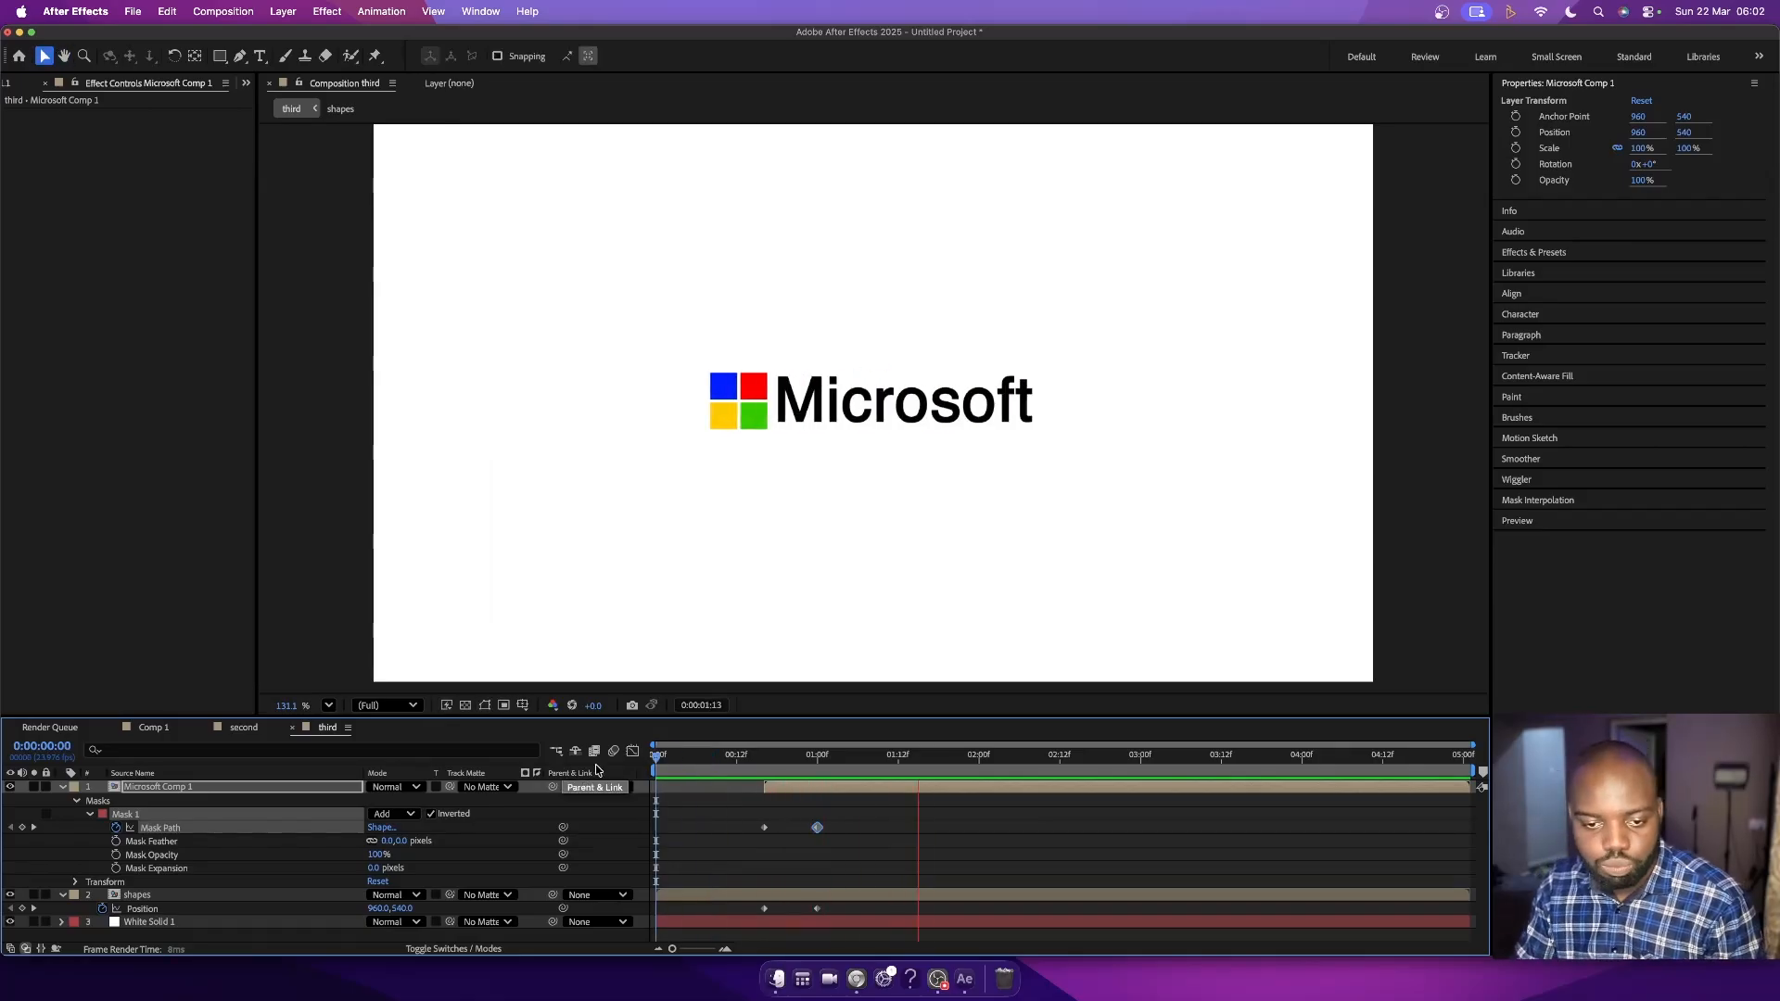
pyautogui.press('space')
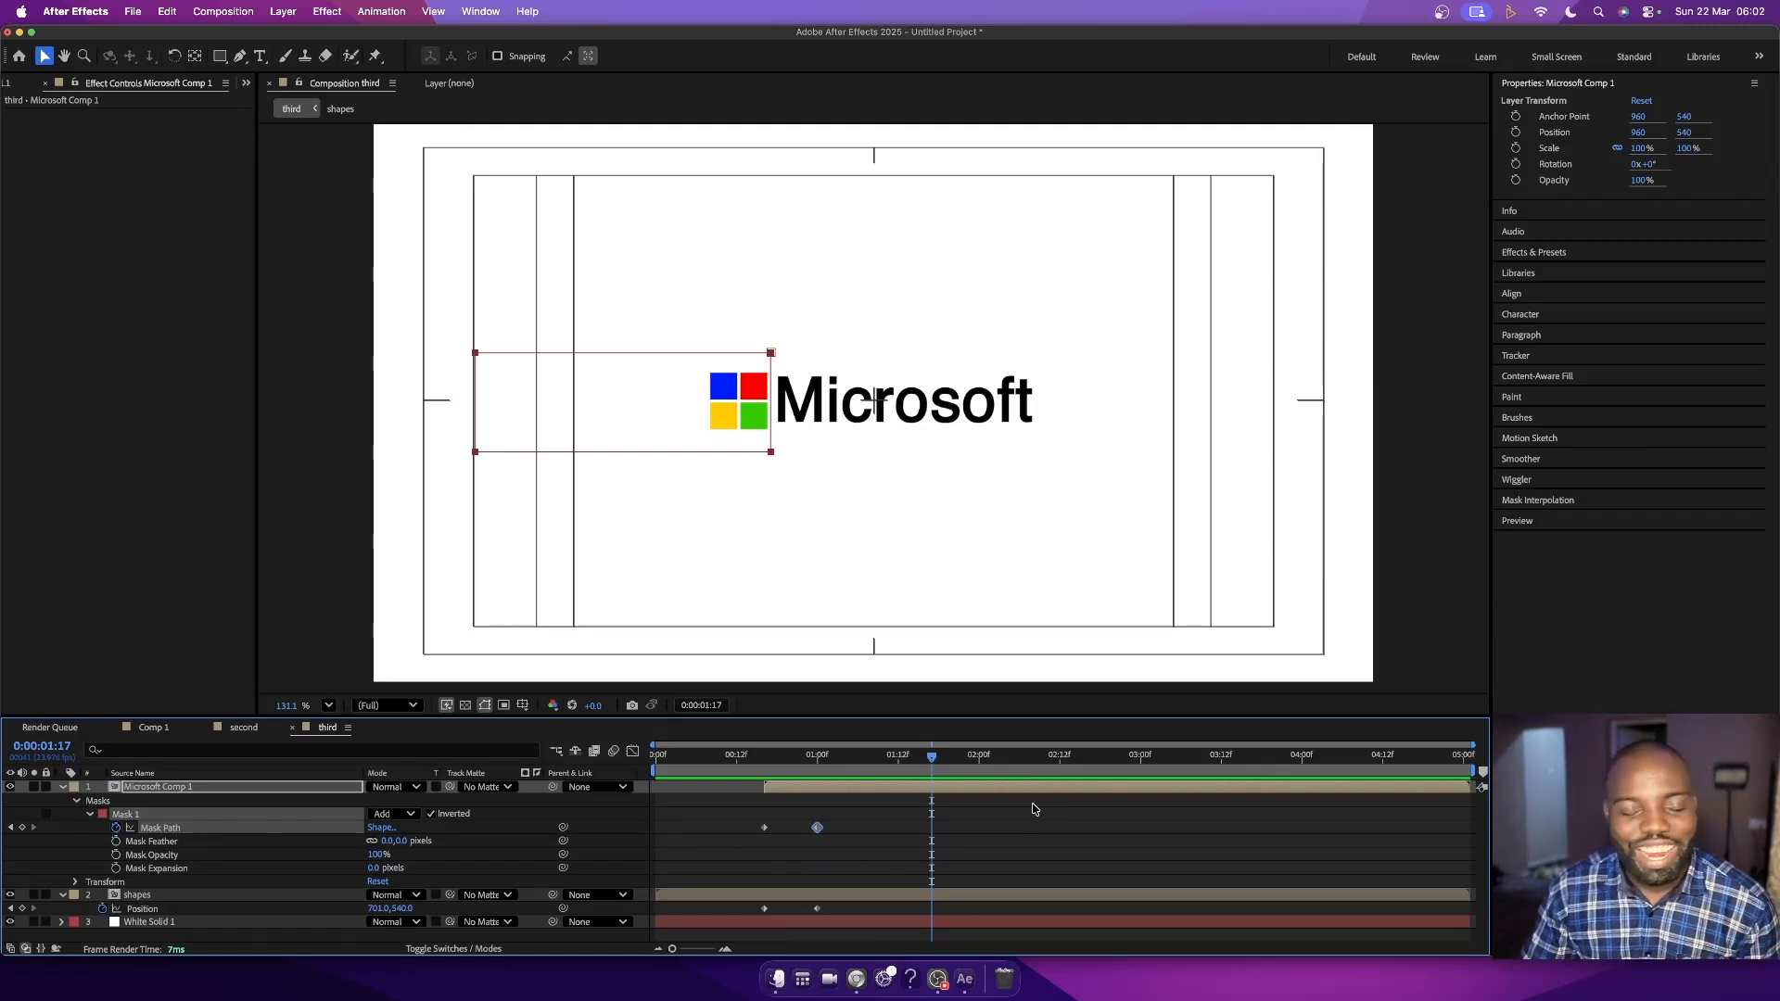
pyautogui.moveTo(796, 755); pyautogui.dragTo(657, 762)
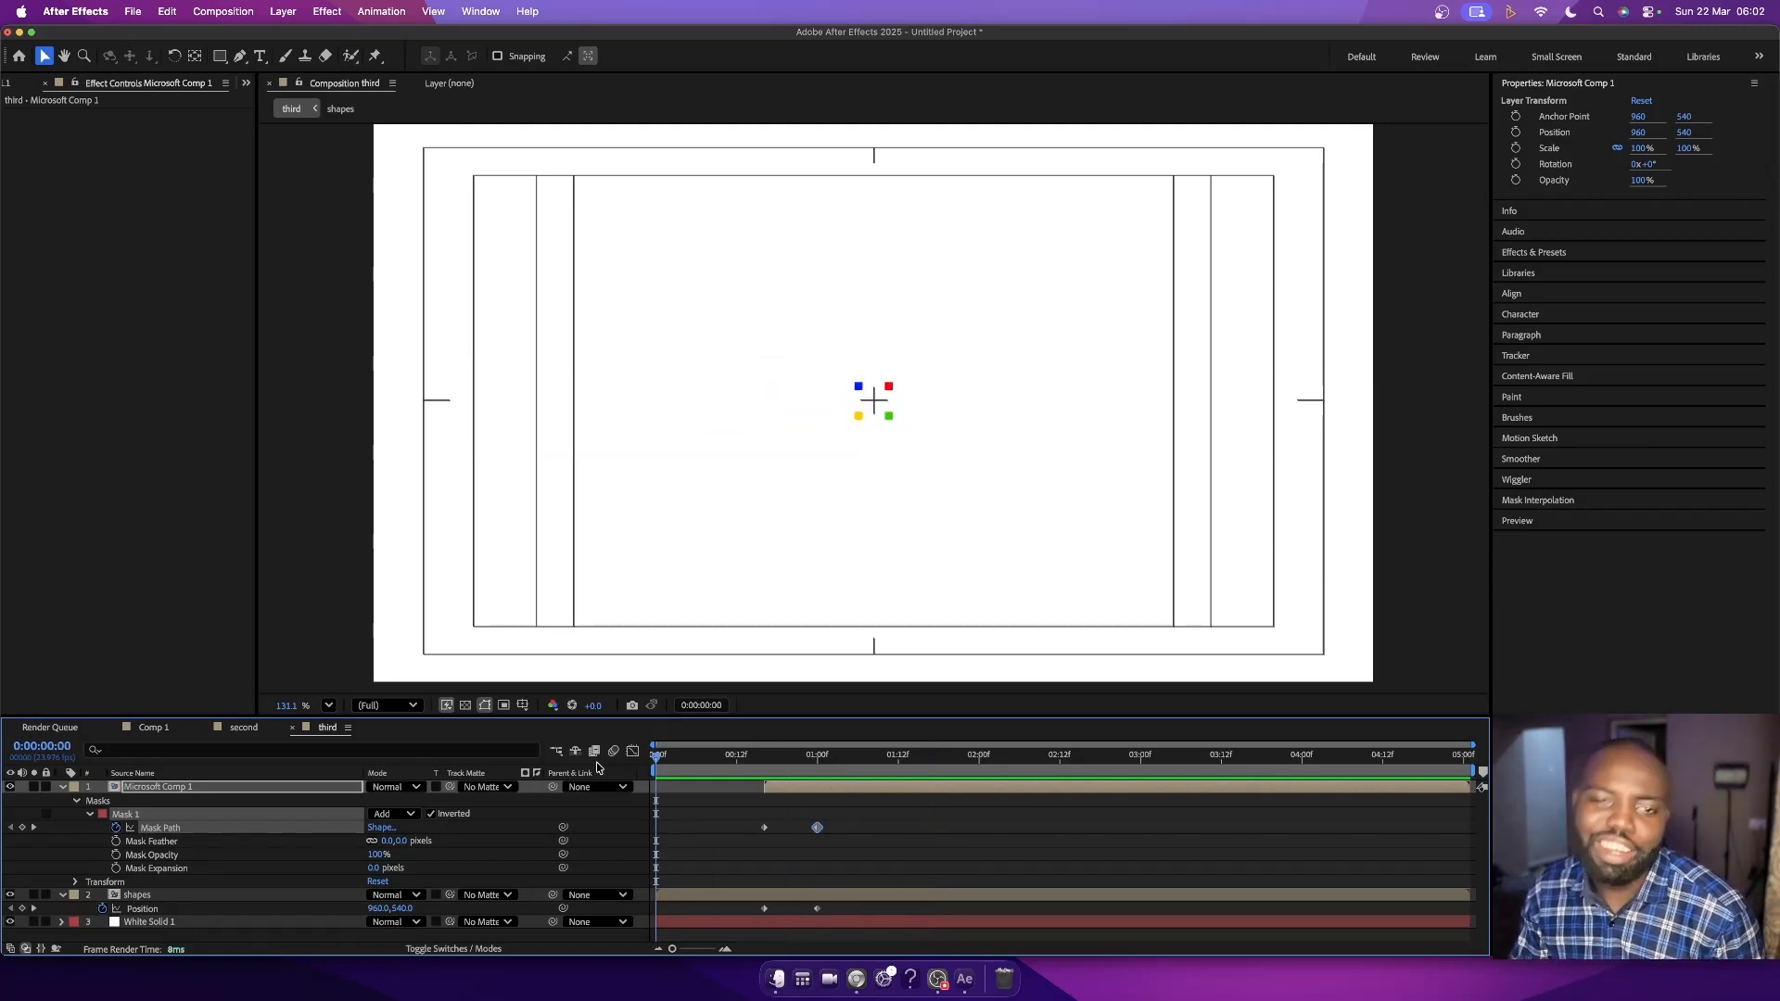
pyautogui.press('space')
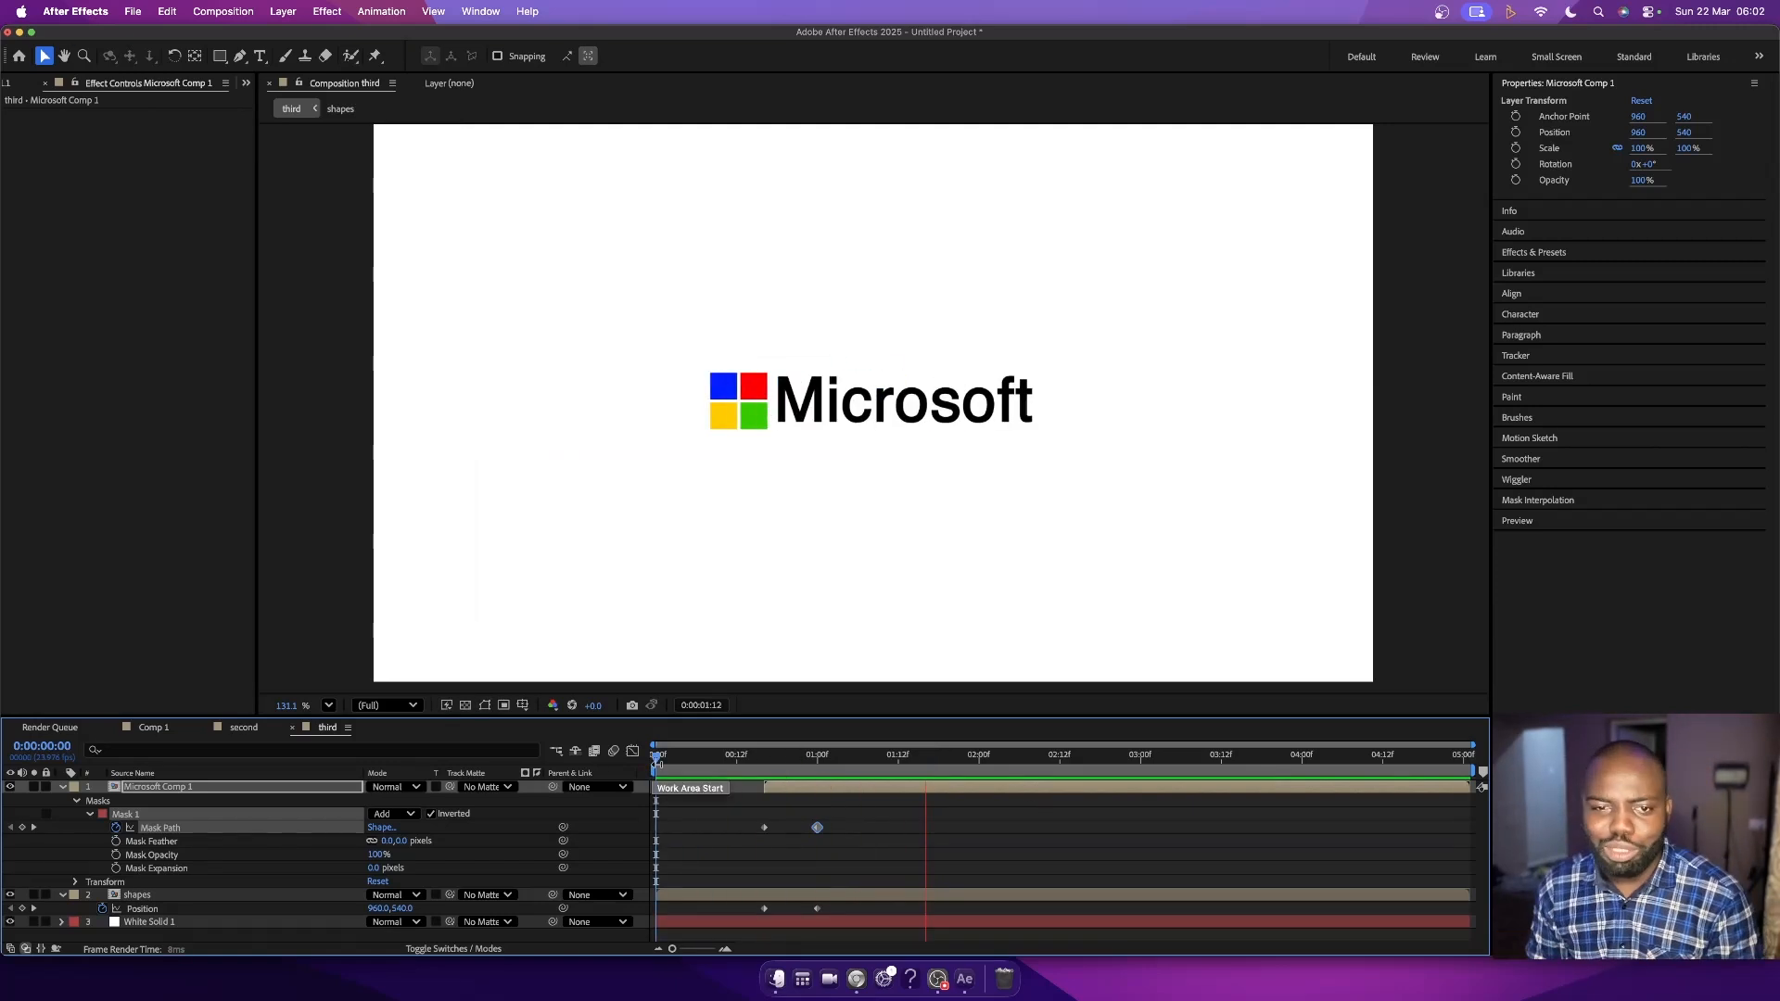
pyautogui.press('space')
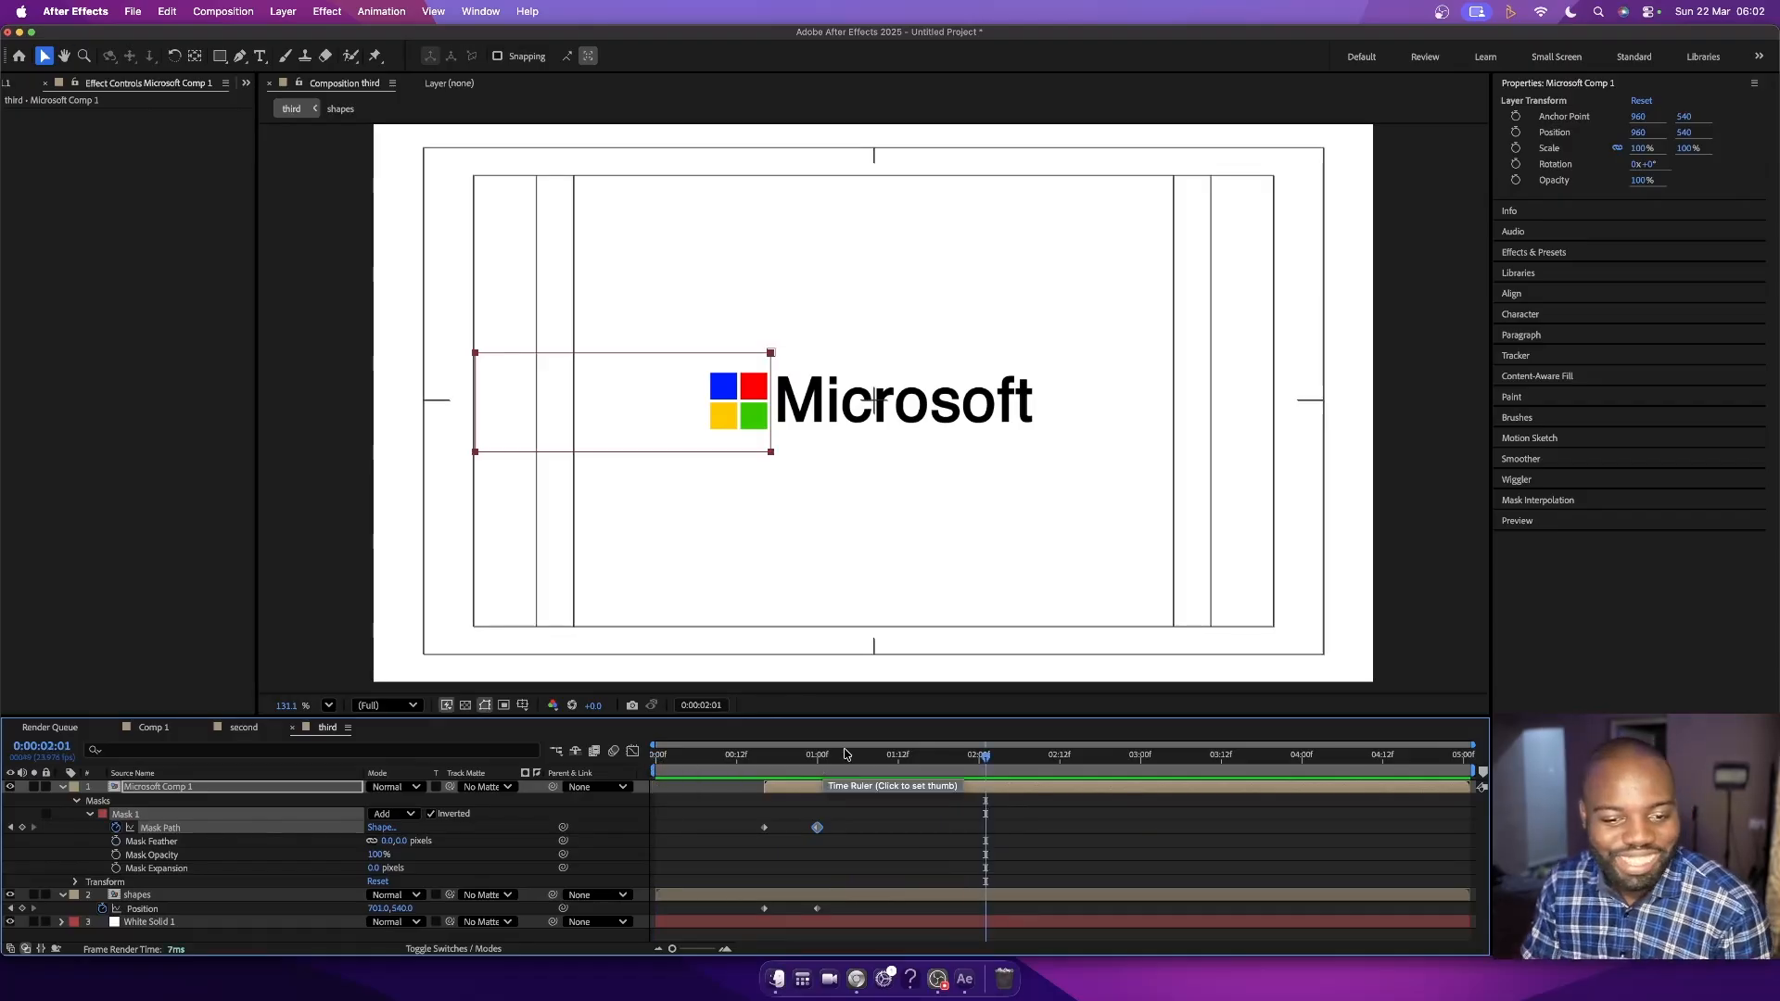
pyautogui.moveTo(813, 755); pyautogui.dragTo(649, 765)
pyautogui.press('space')
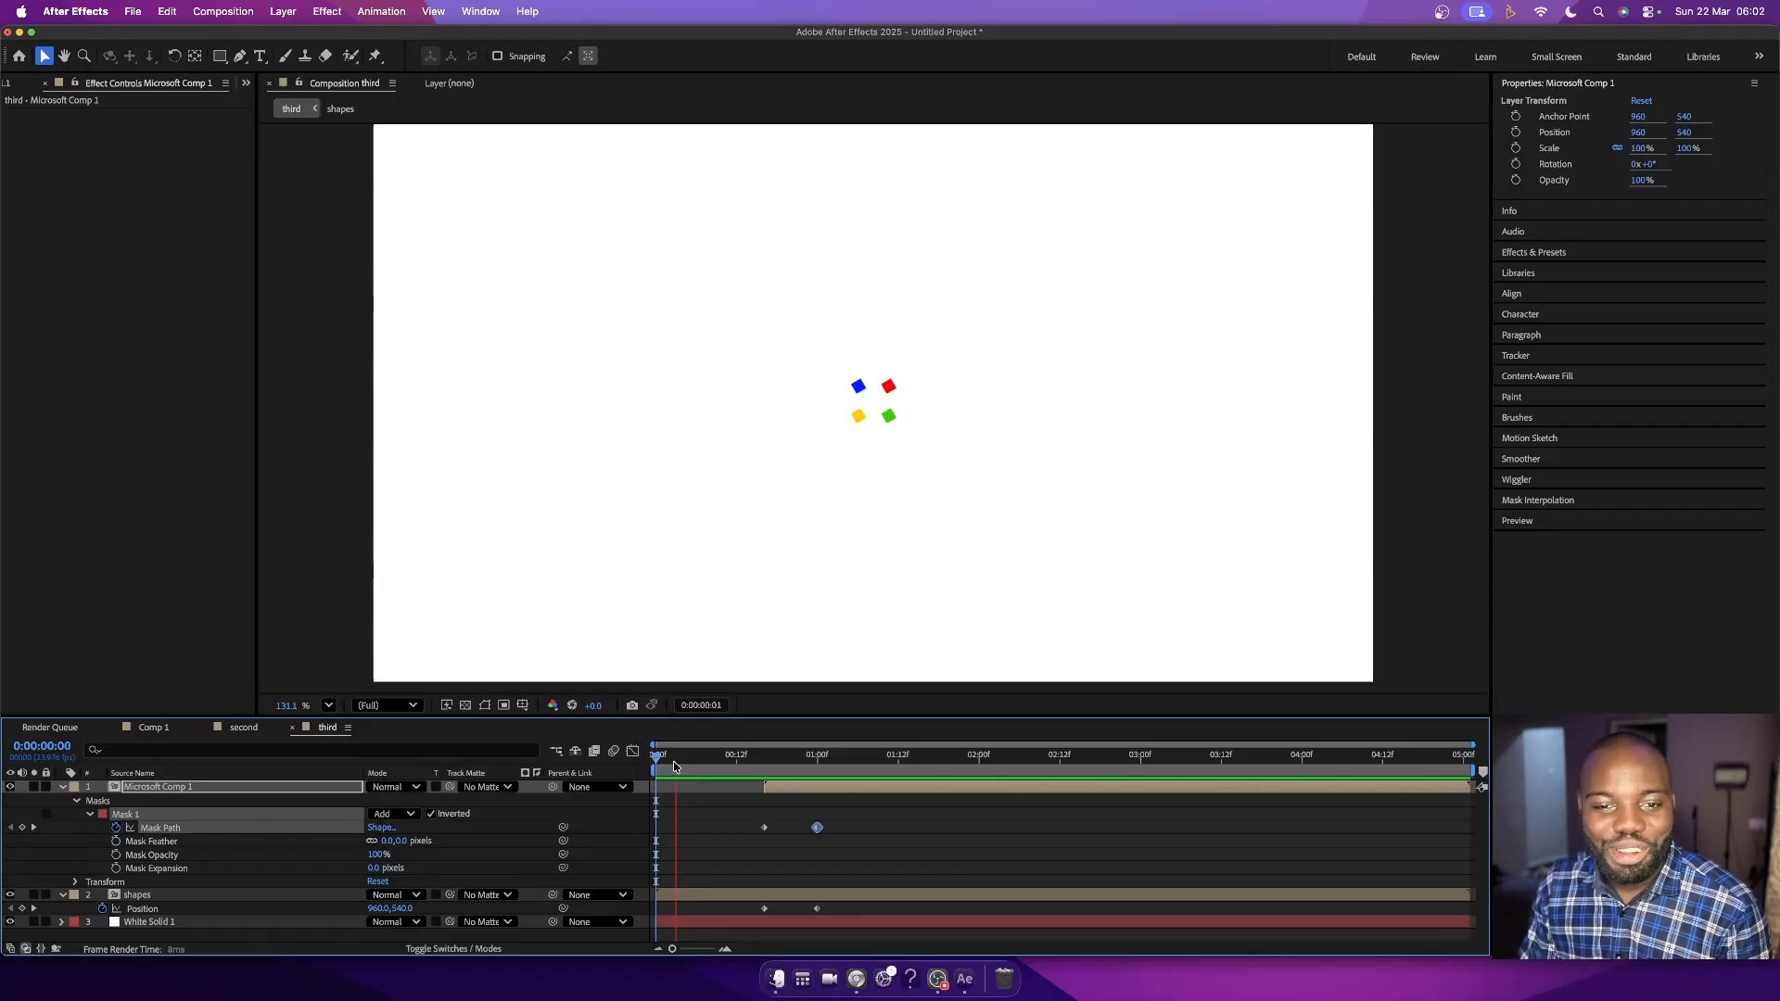
pyautogui.press('space')
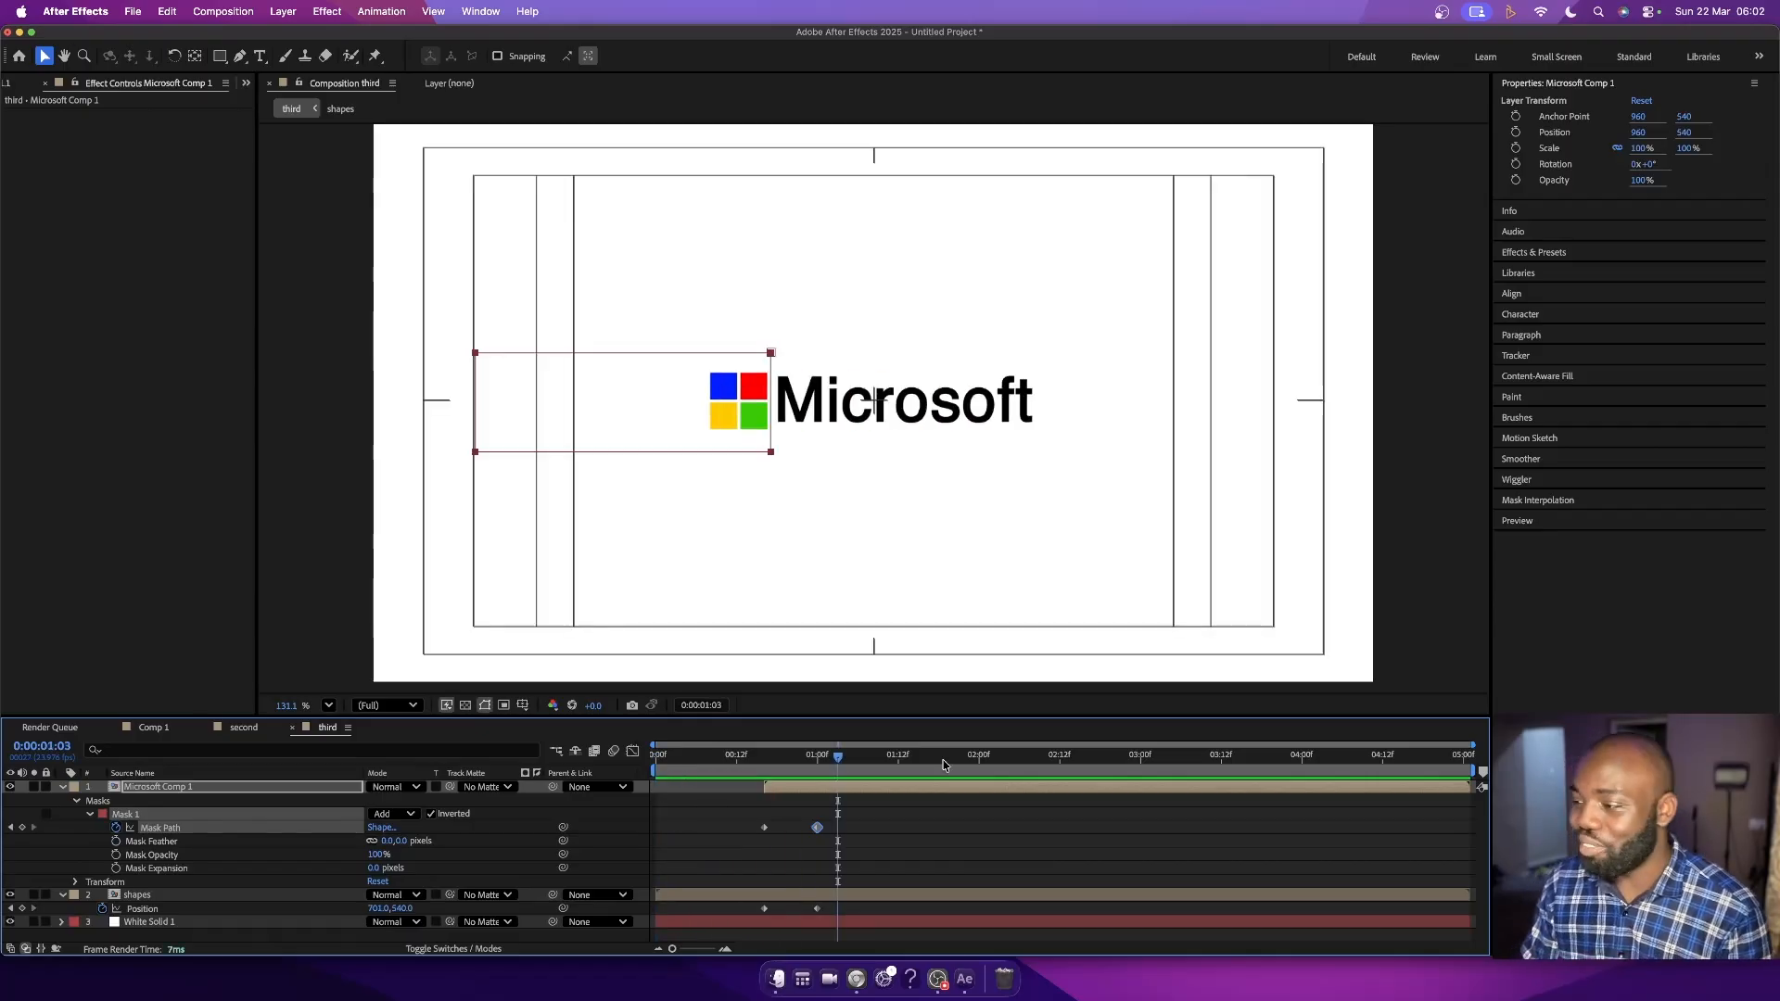
# - Pre-compose the Microsoft text layer and the shapes layer together into a new composition named "grand pre comp"
pyautogui.click(762, 906)
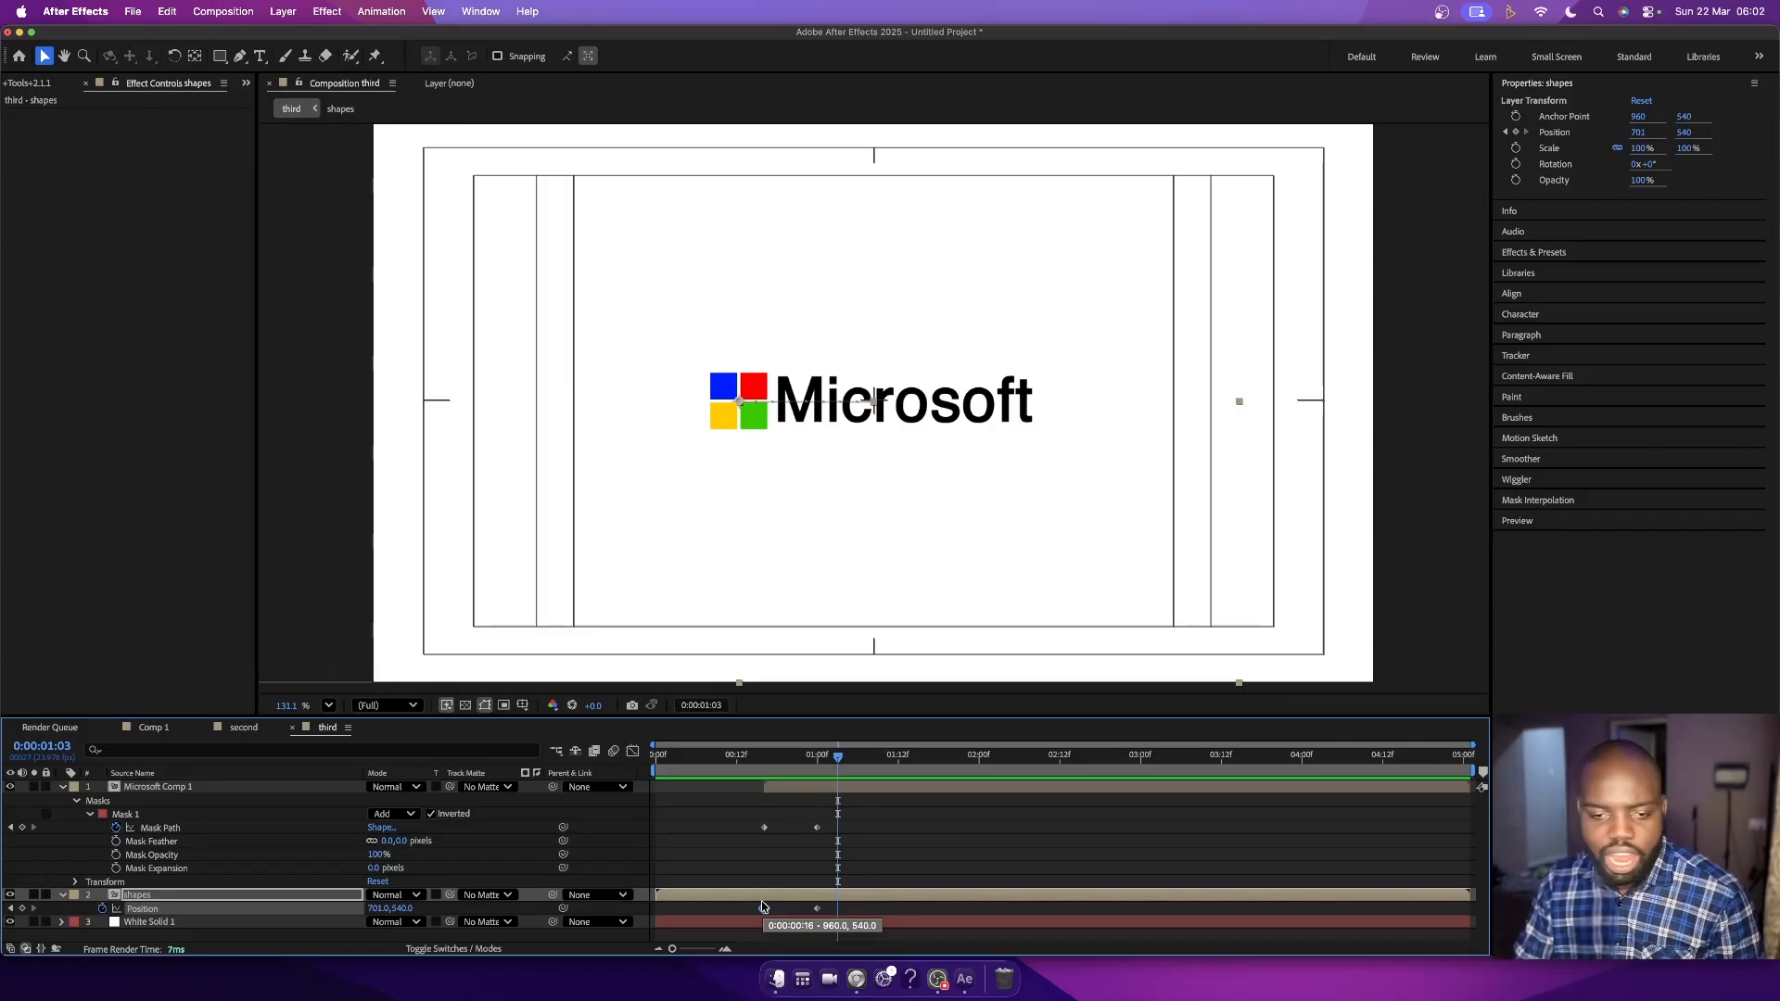
pyautogui.keyDown('shift'); pyautogui.click(807, 790); pyautogui.keyUp('shift')
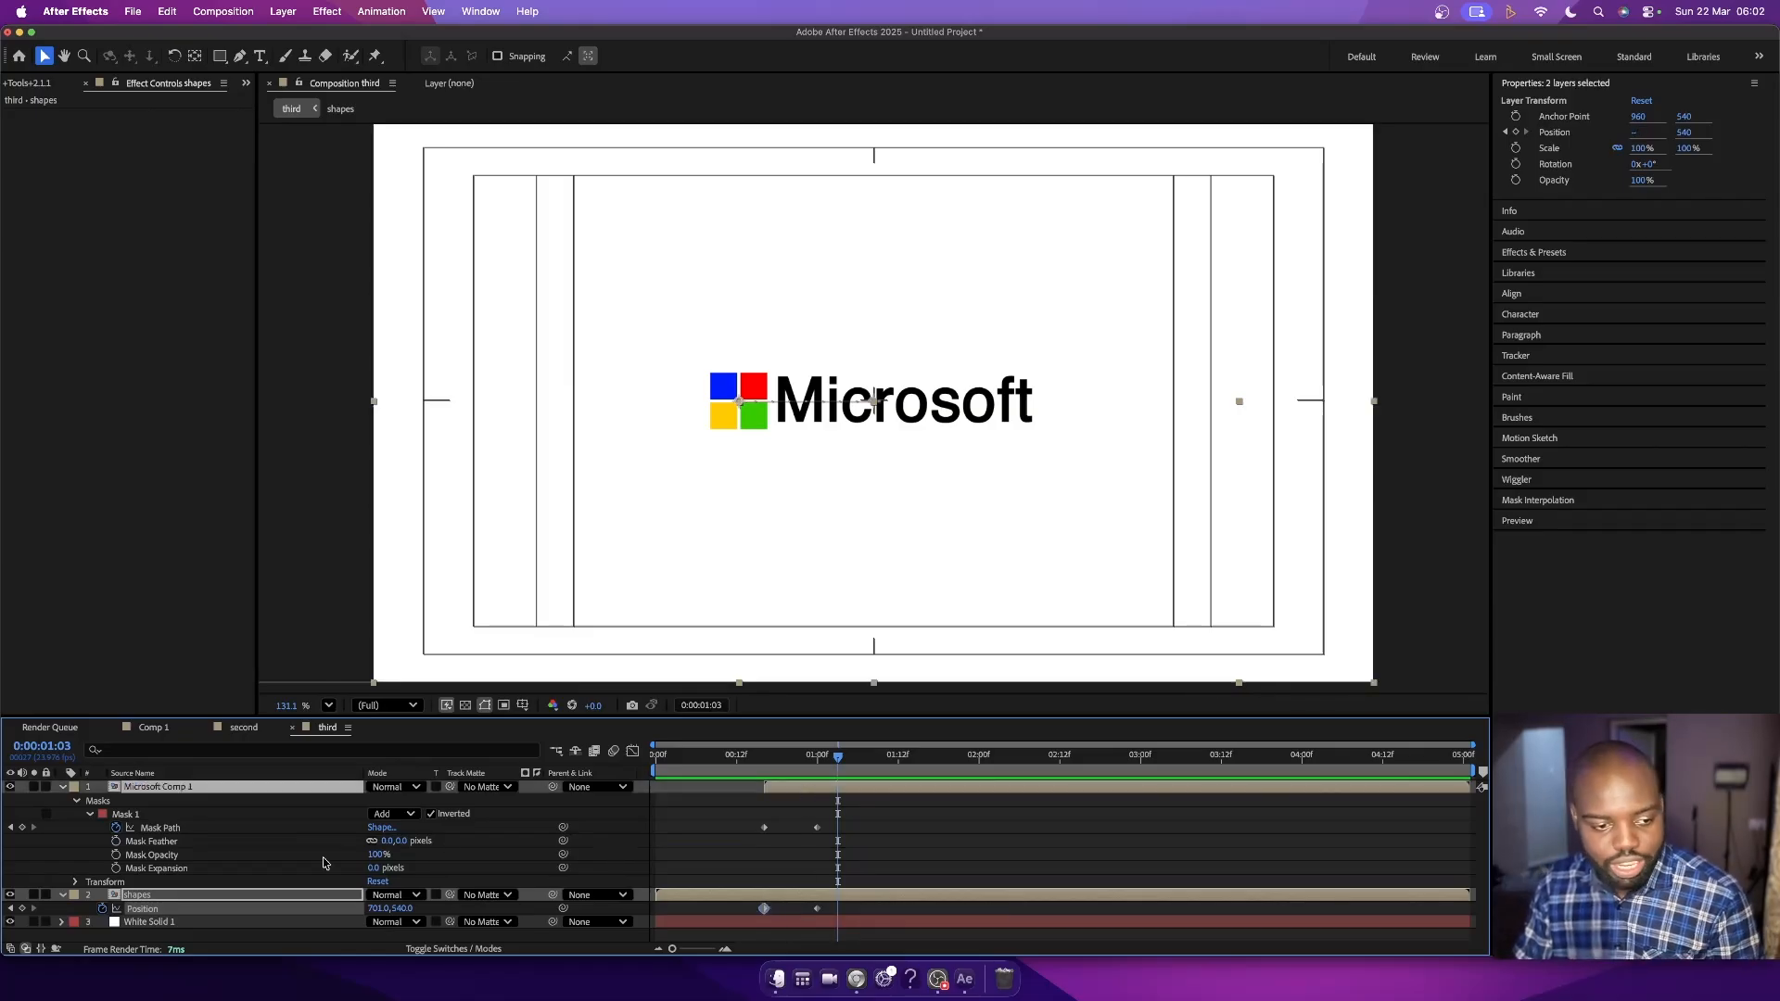
pyautogui.rightClick(188, 900)
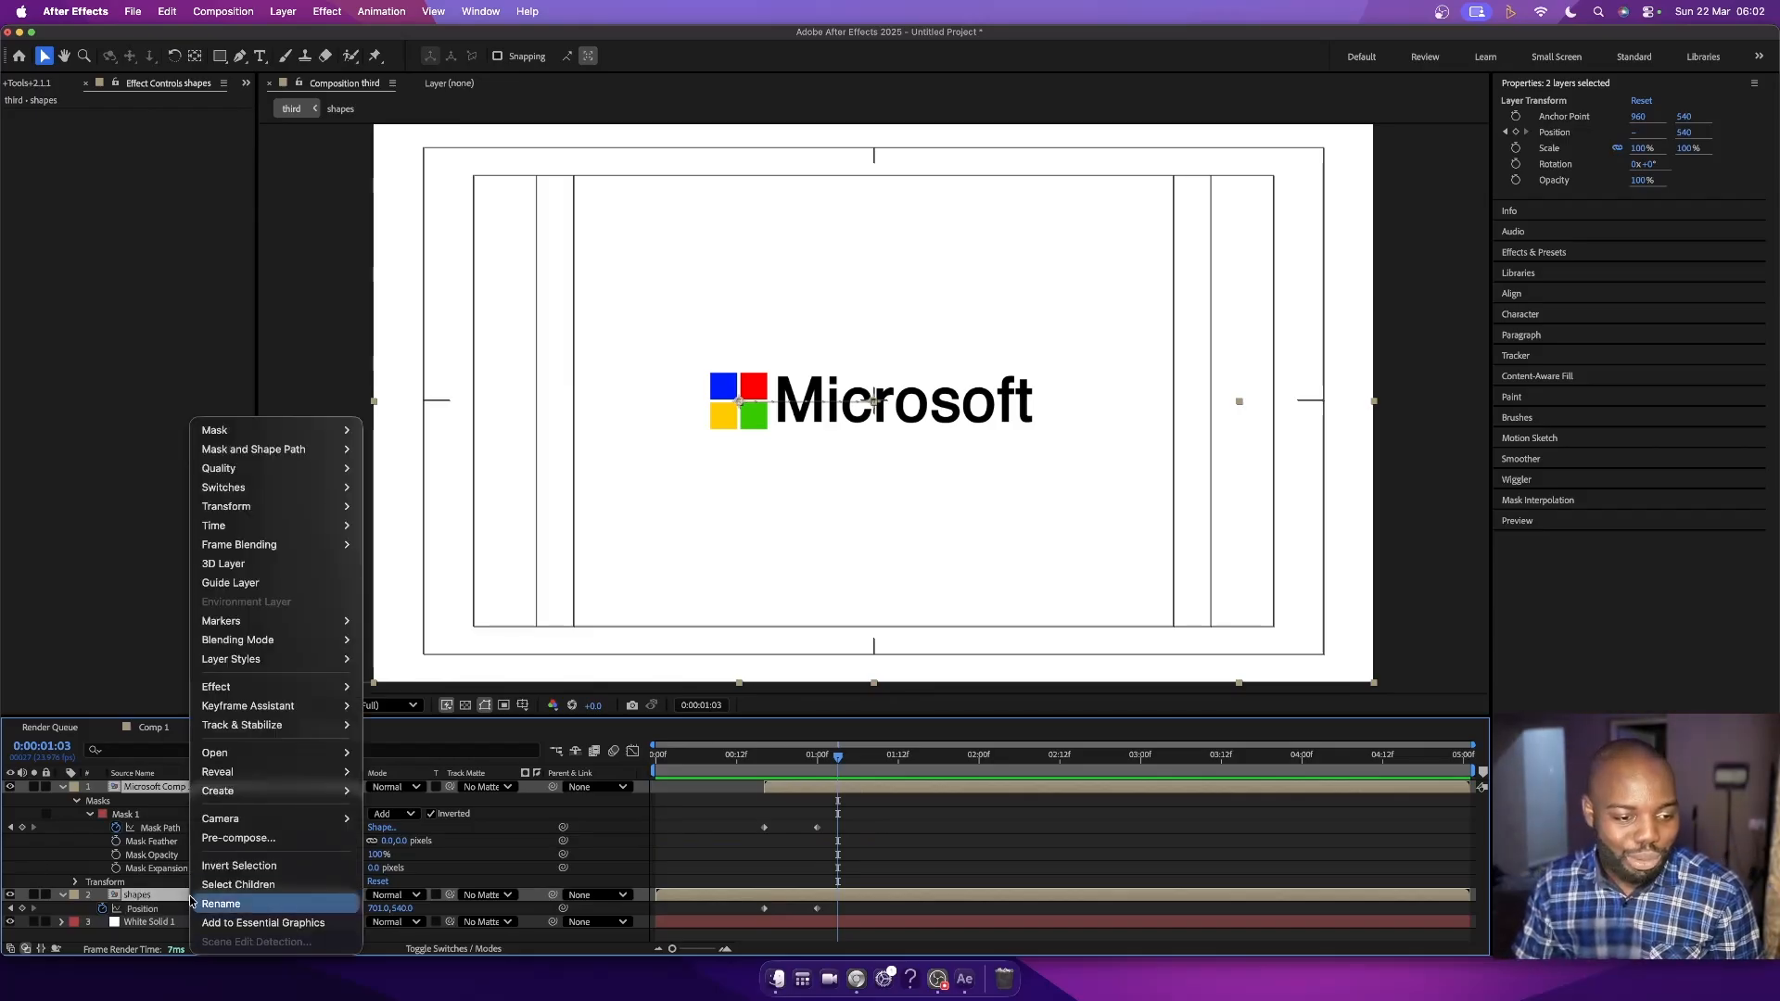
pyautogui.click(239, 839)
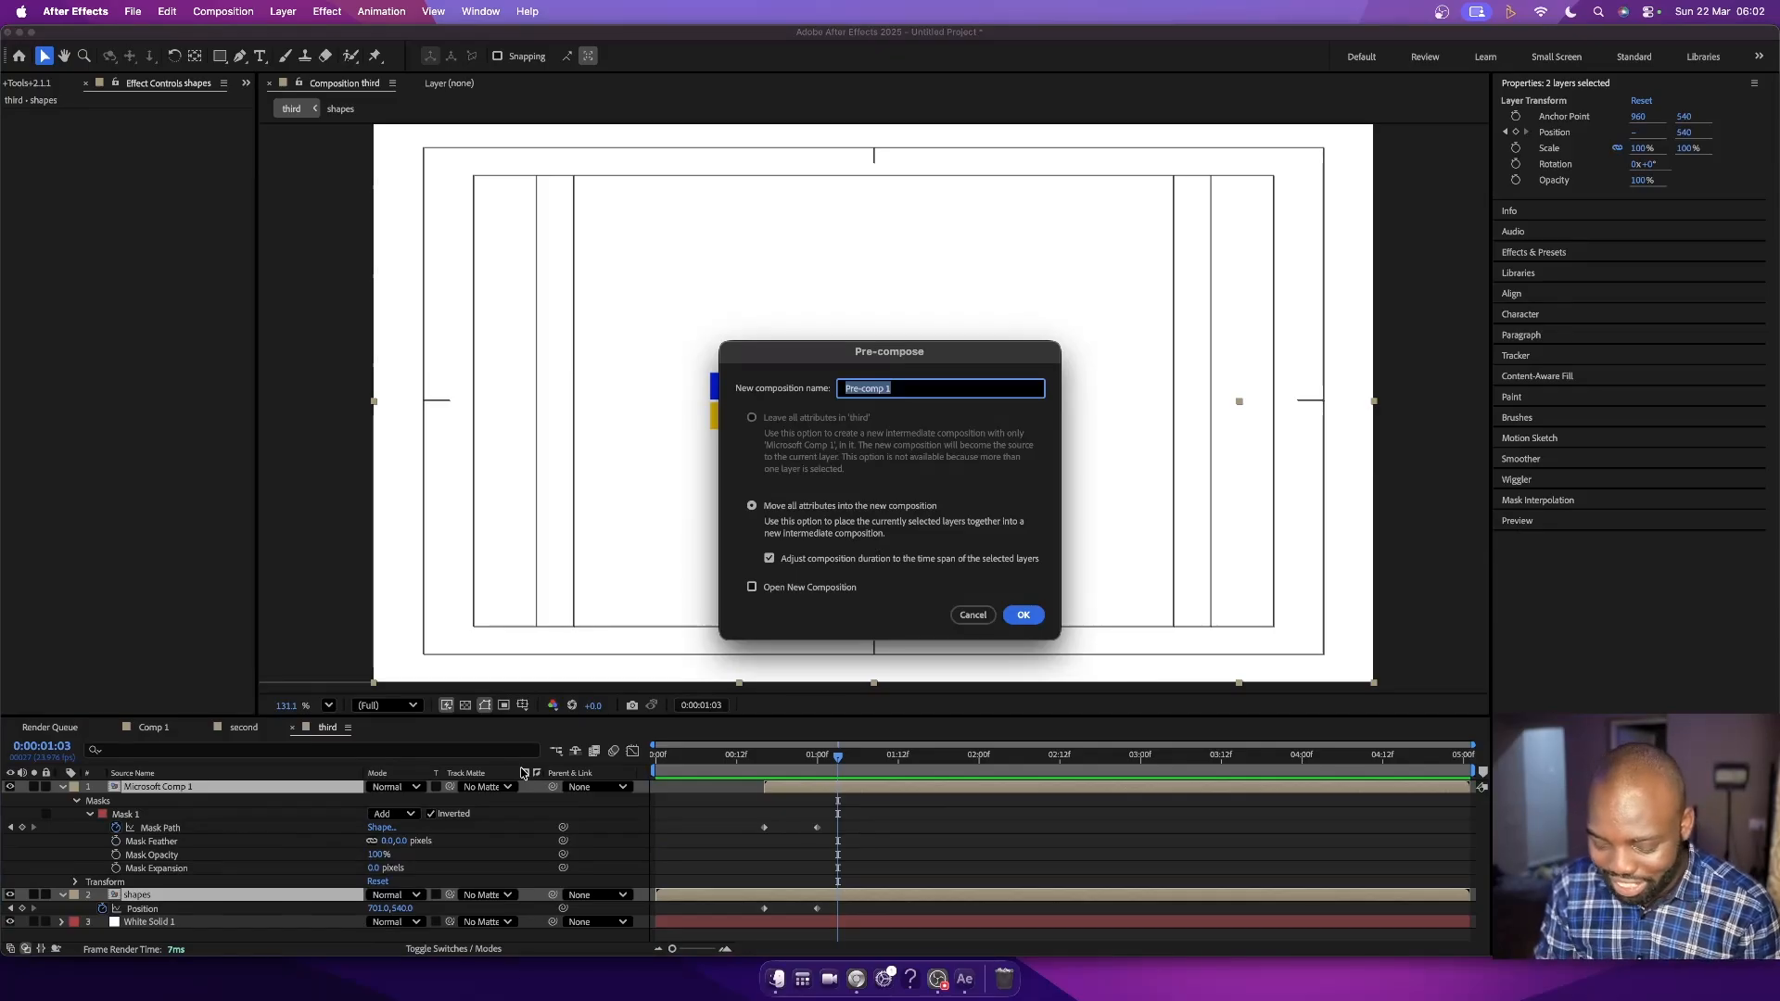
pyautogui.write('gran')
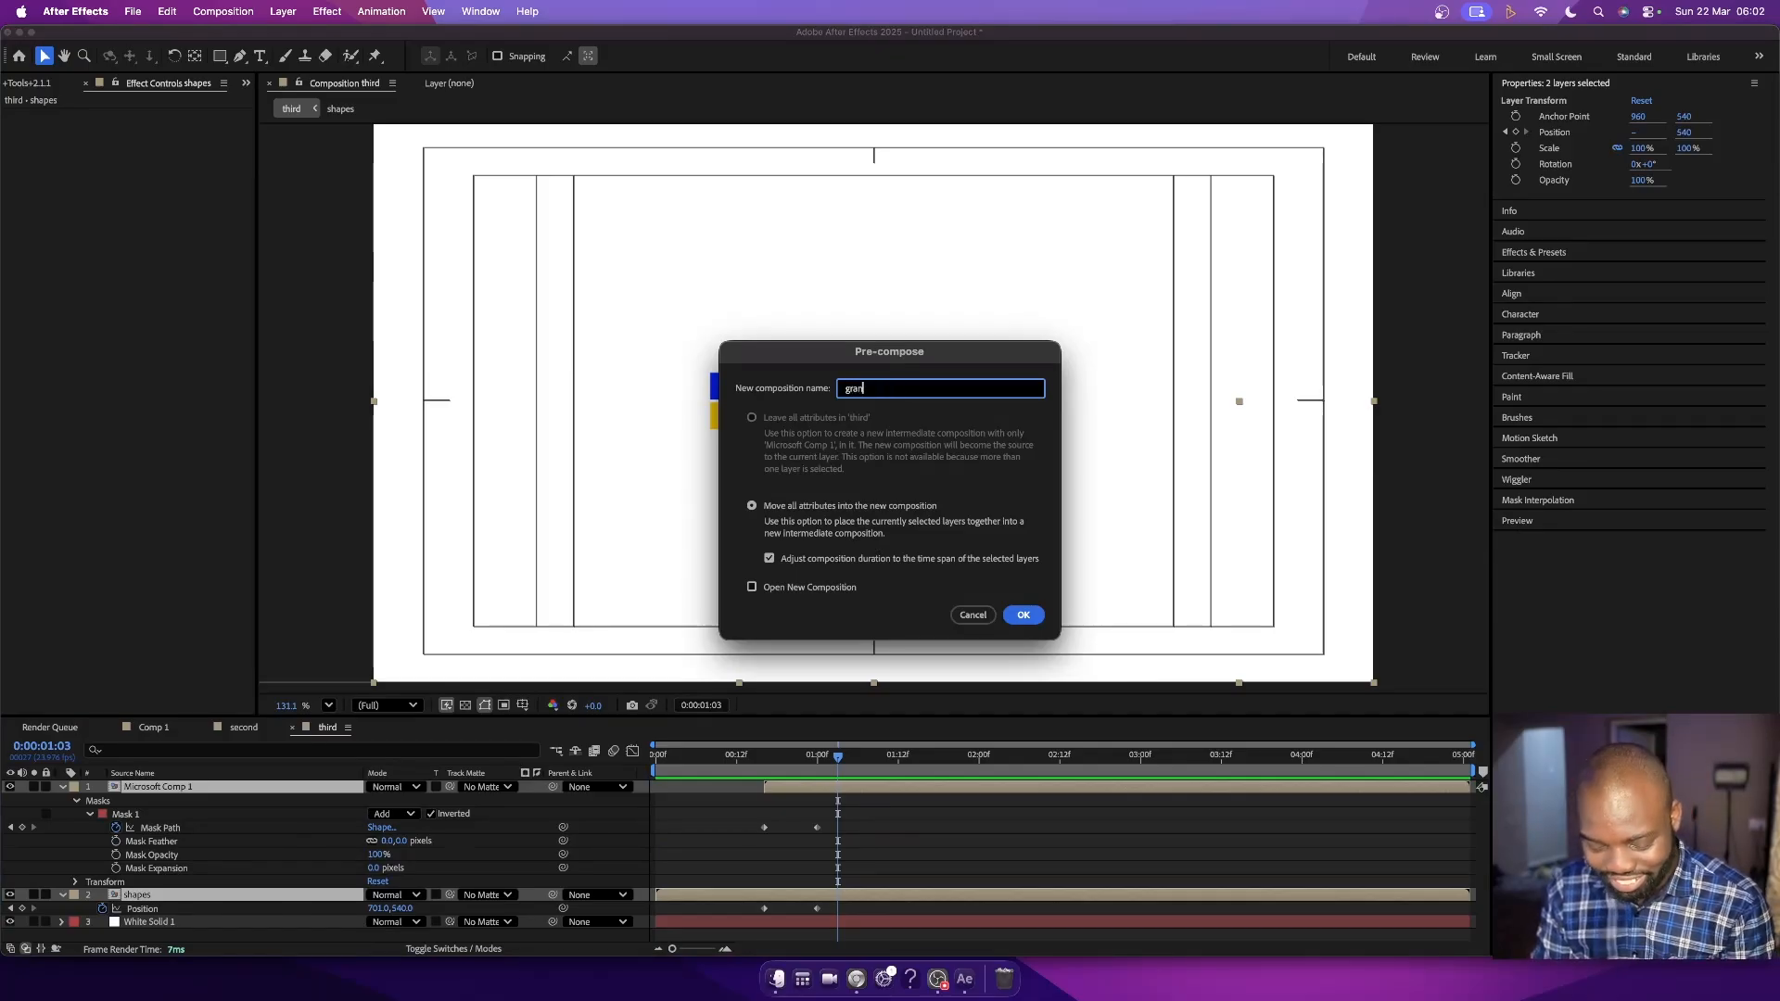
pyautogui.write('d pre co')
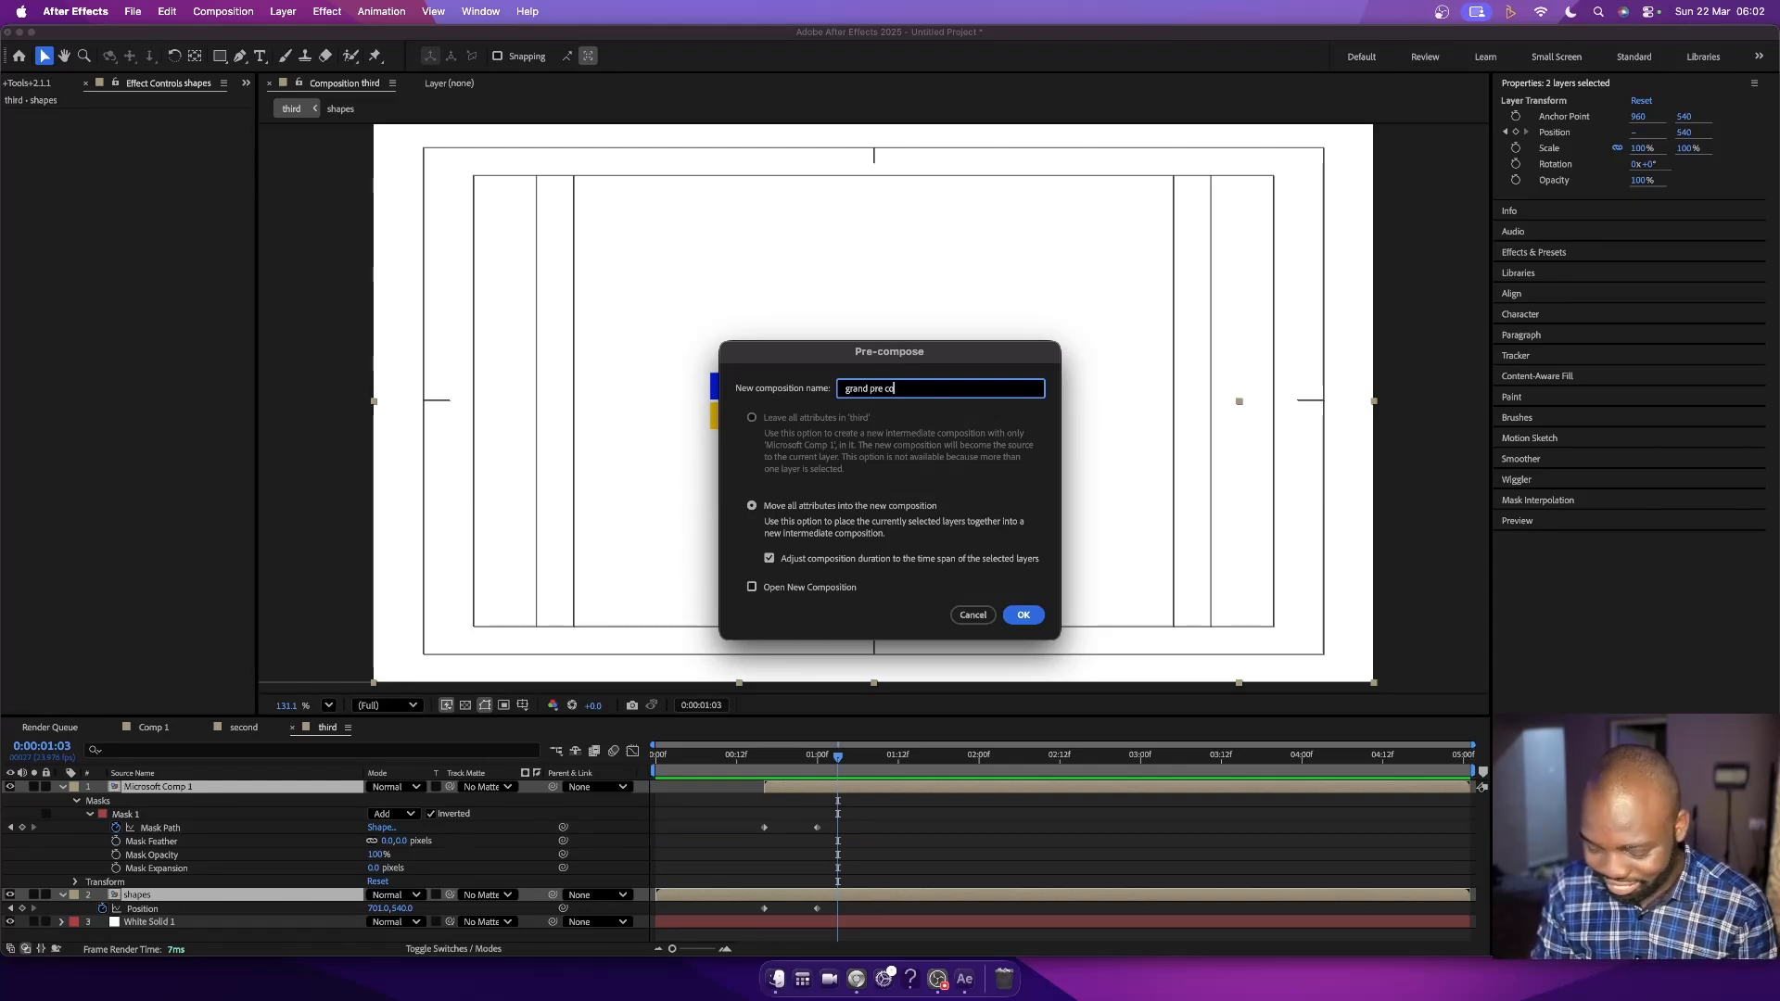
pyautogui.write('mp')
pyautogui.press('Return')
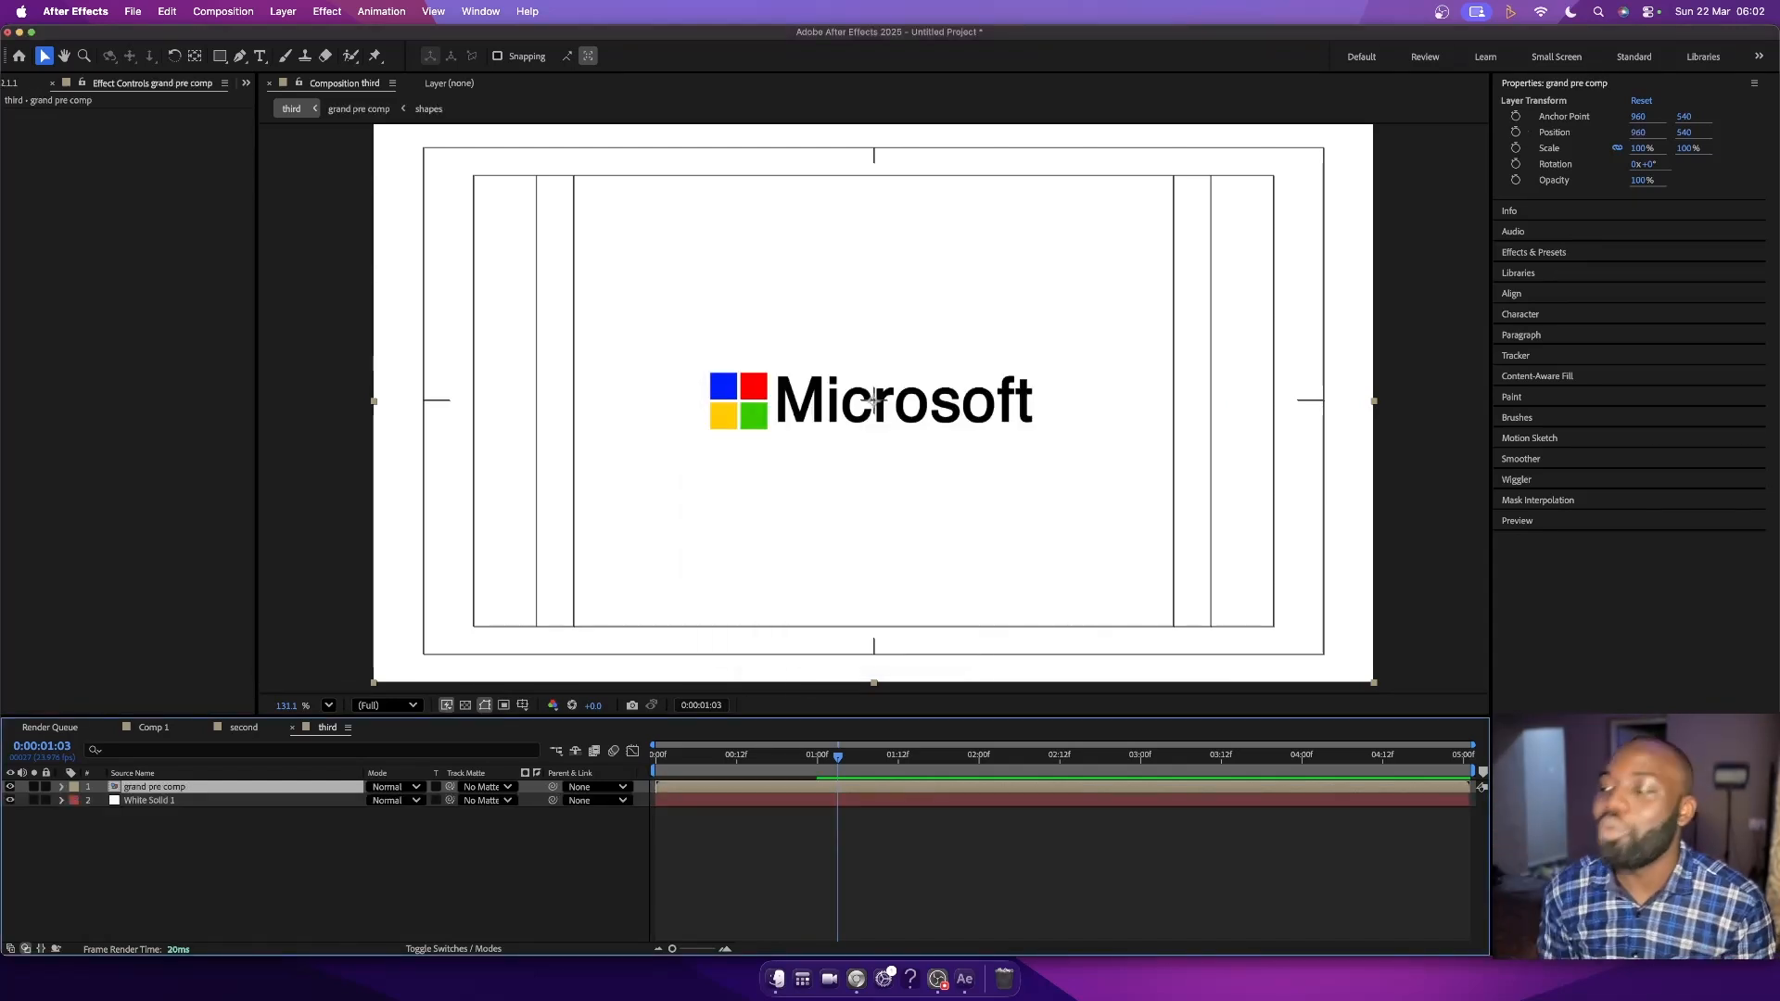
# - Find the CC Light Sweep effect and apply it to the grand pre comp layer
pyautogui.click(1422, 223)
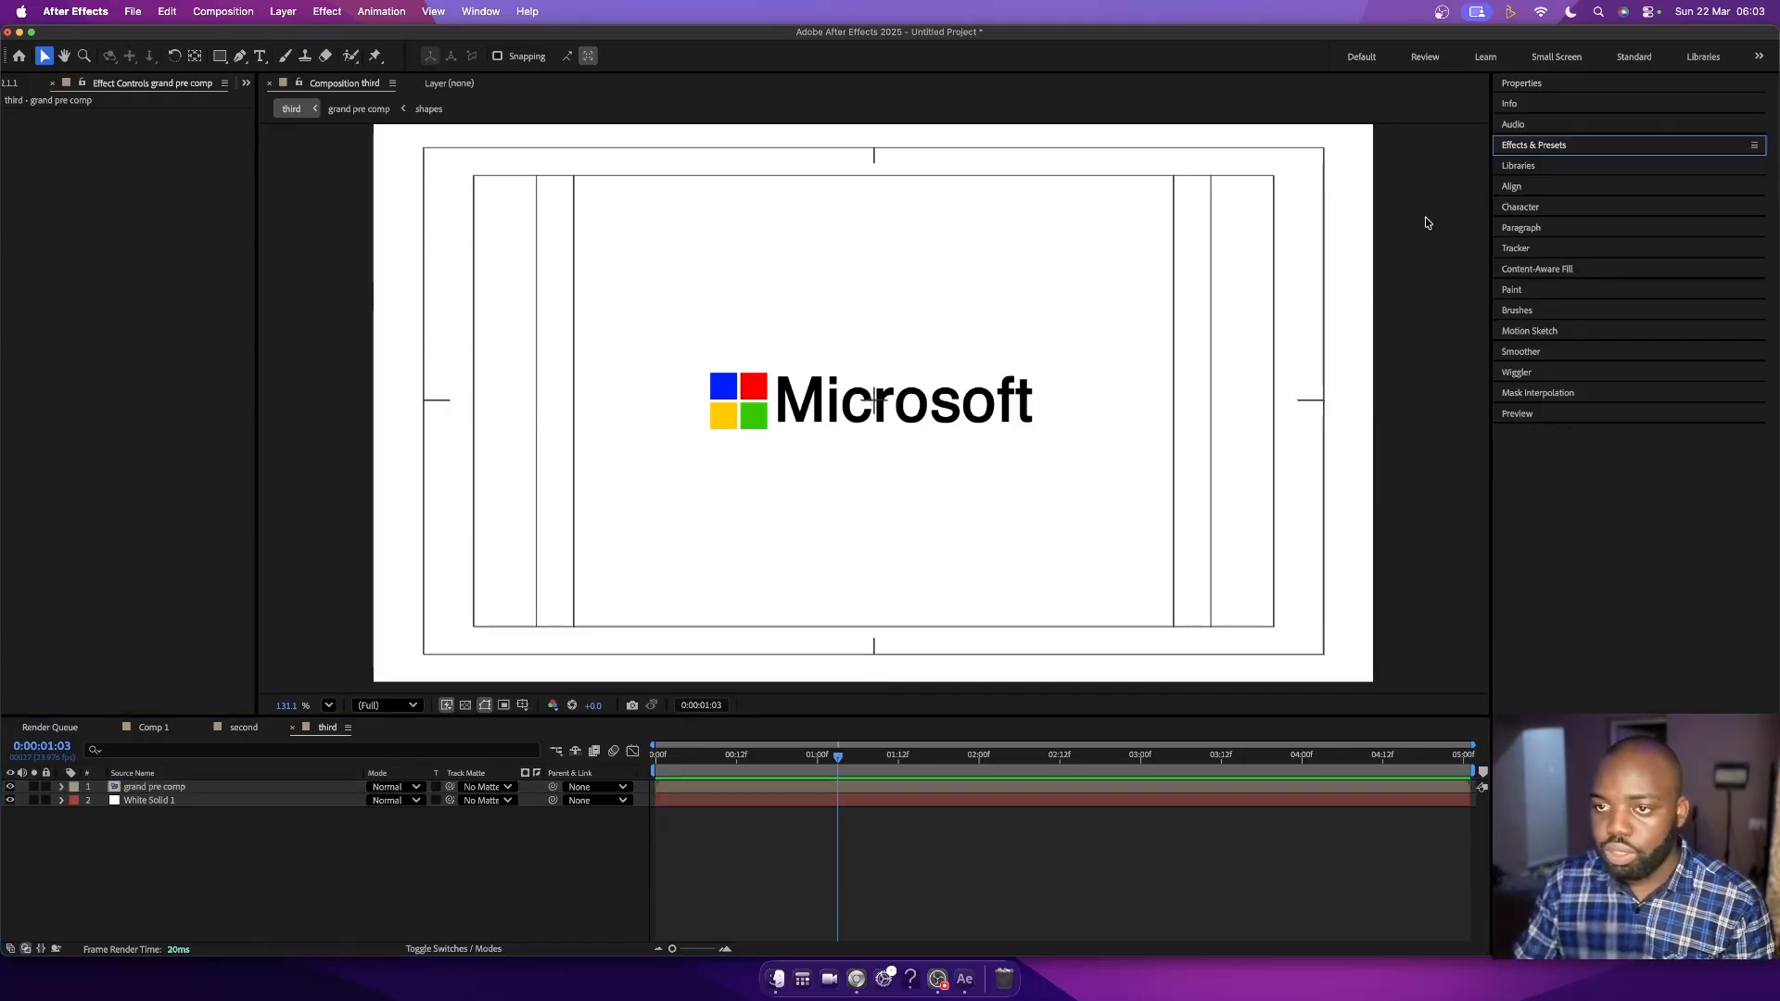
pyautogui.click(1569, 145)
pyautogui.click(1542, 165)
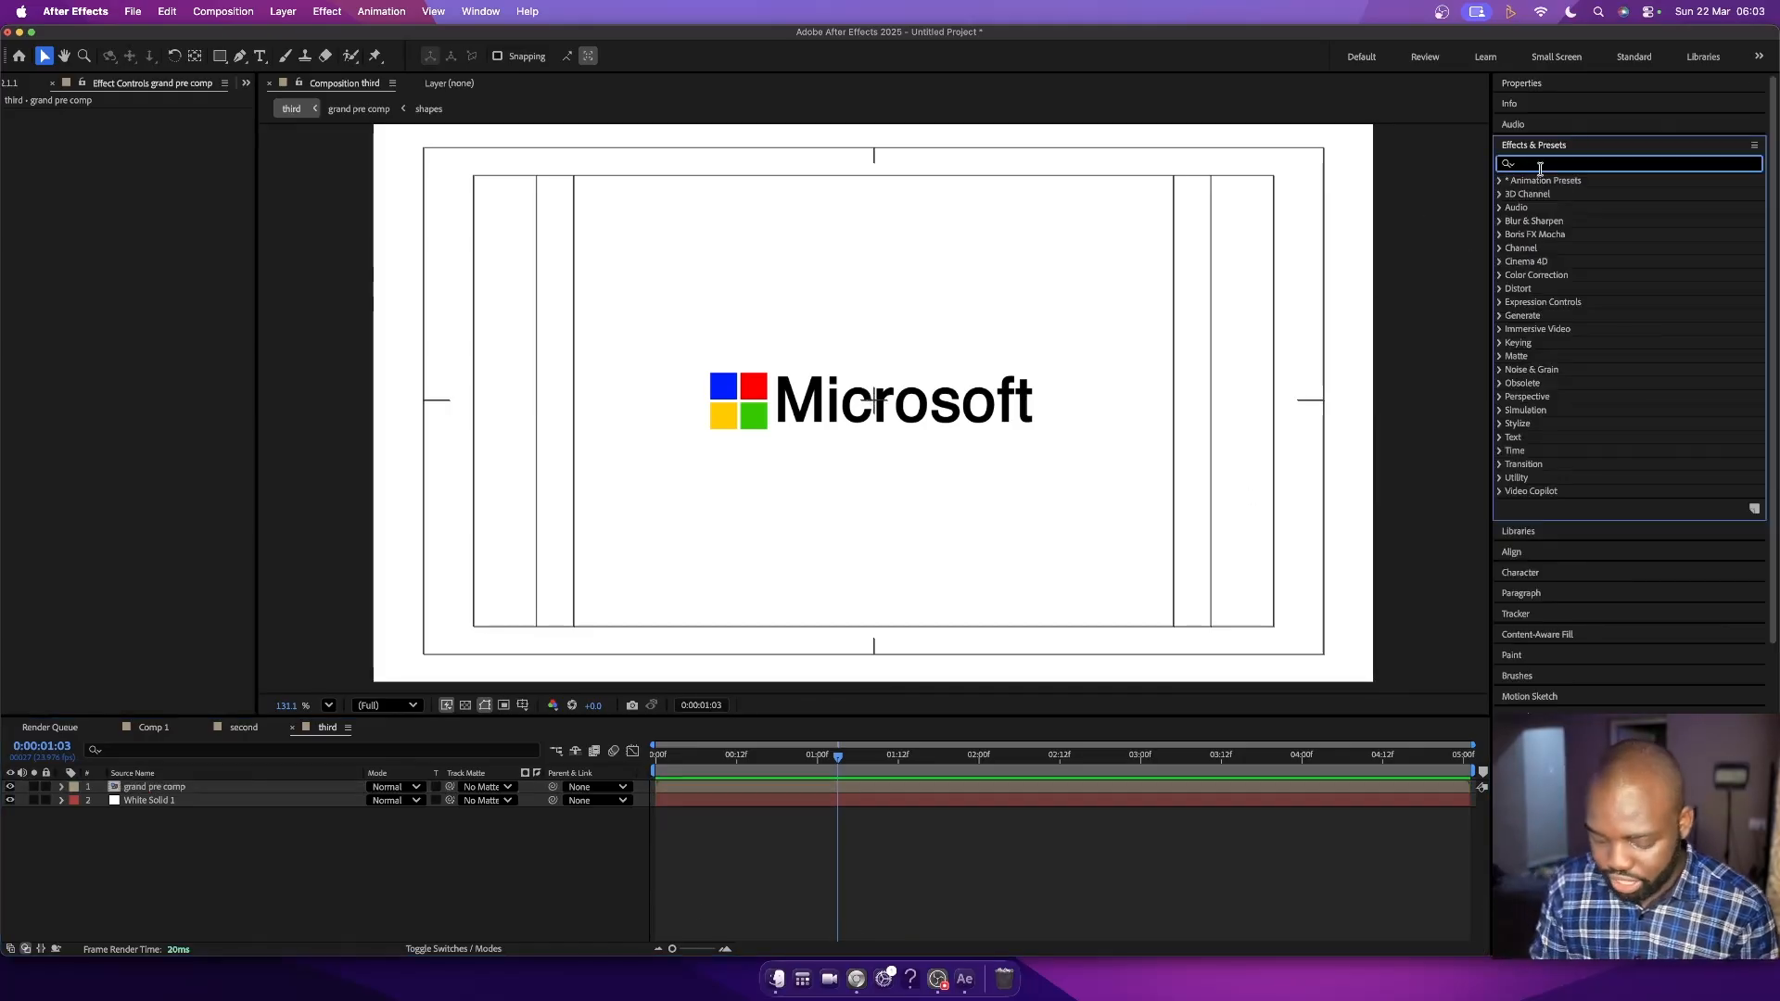
pyautogui.write('cc light')
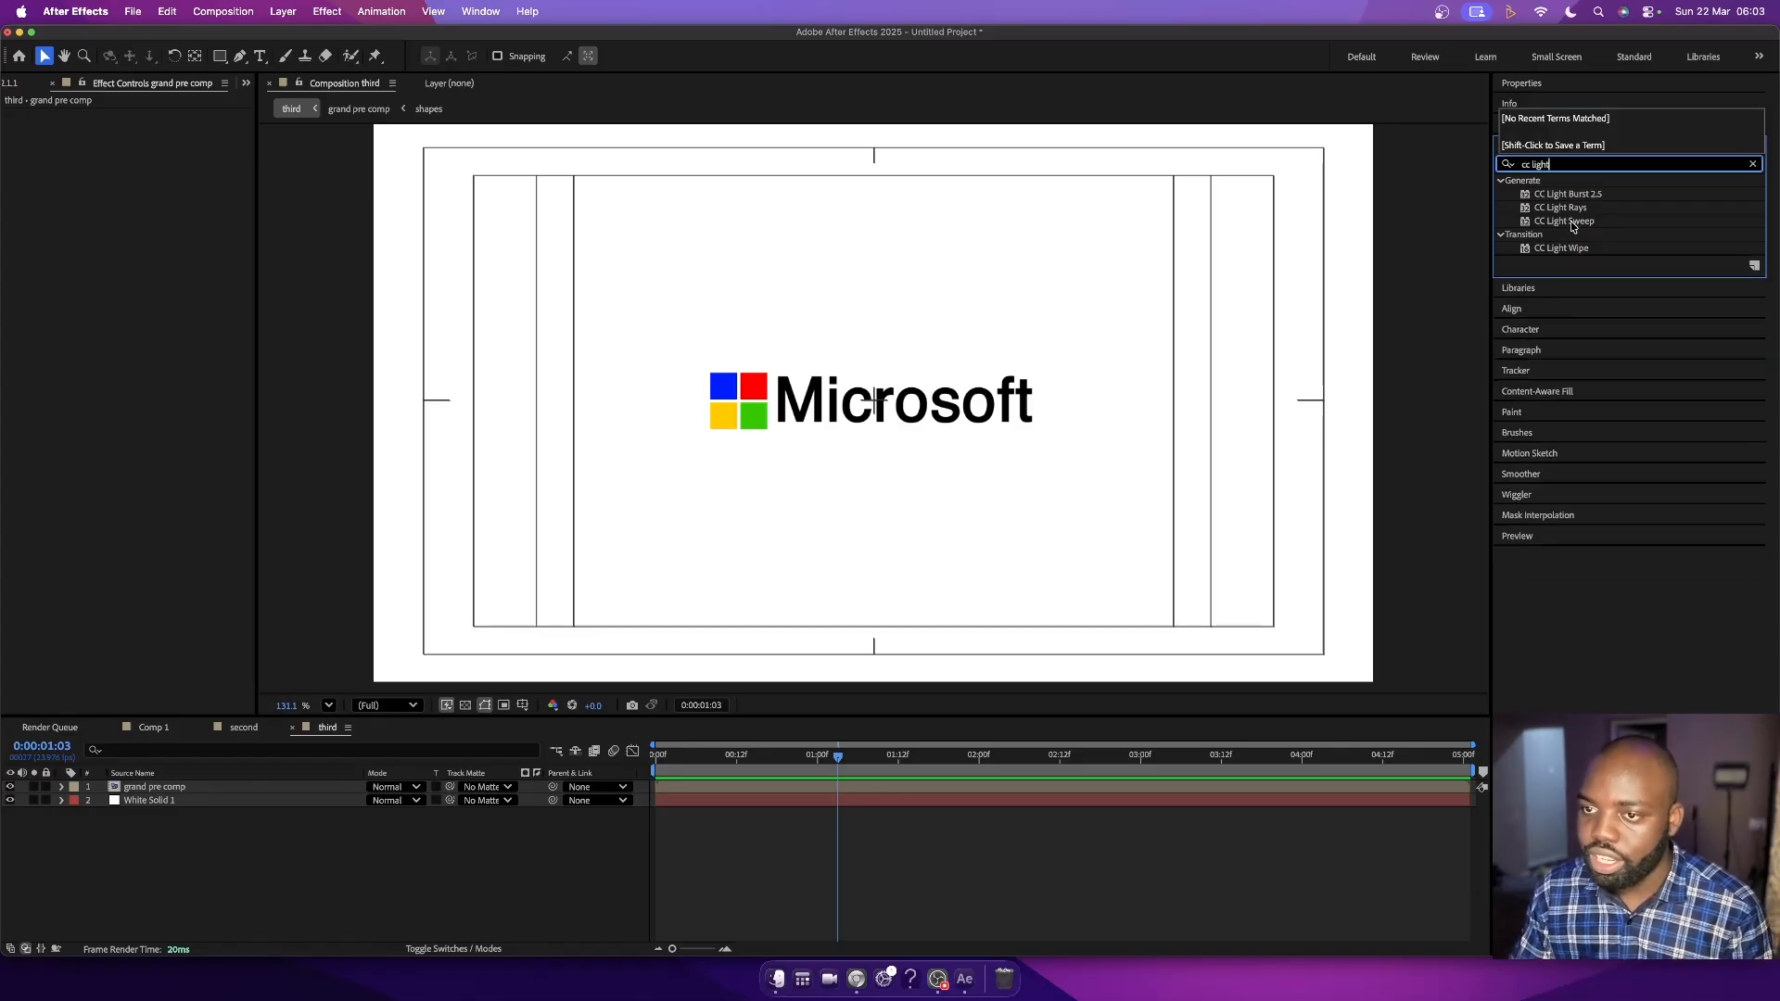
pyautogui.moveTo(1563, 225); pyautogui.dragTo(212, 788)
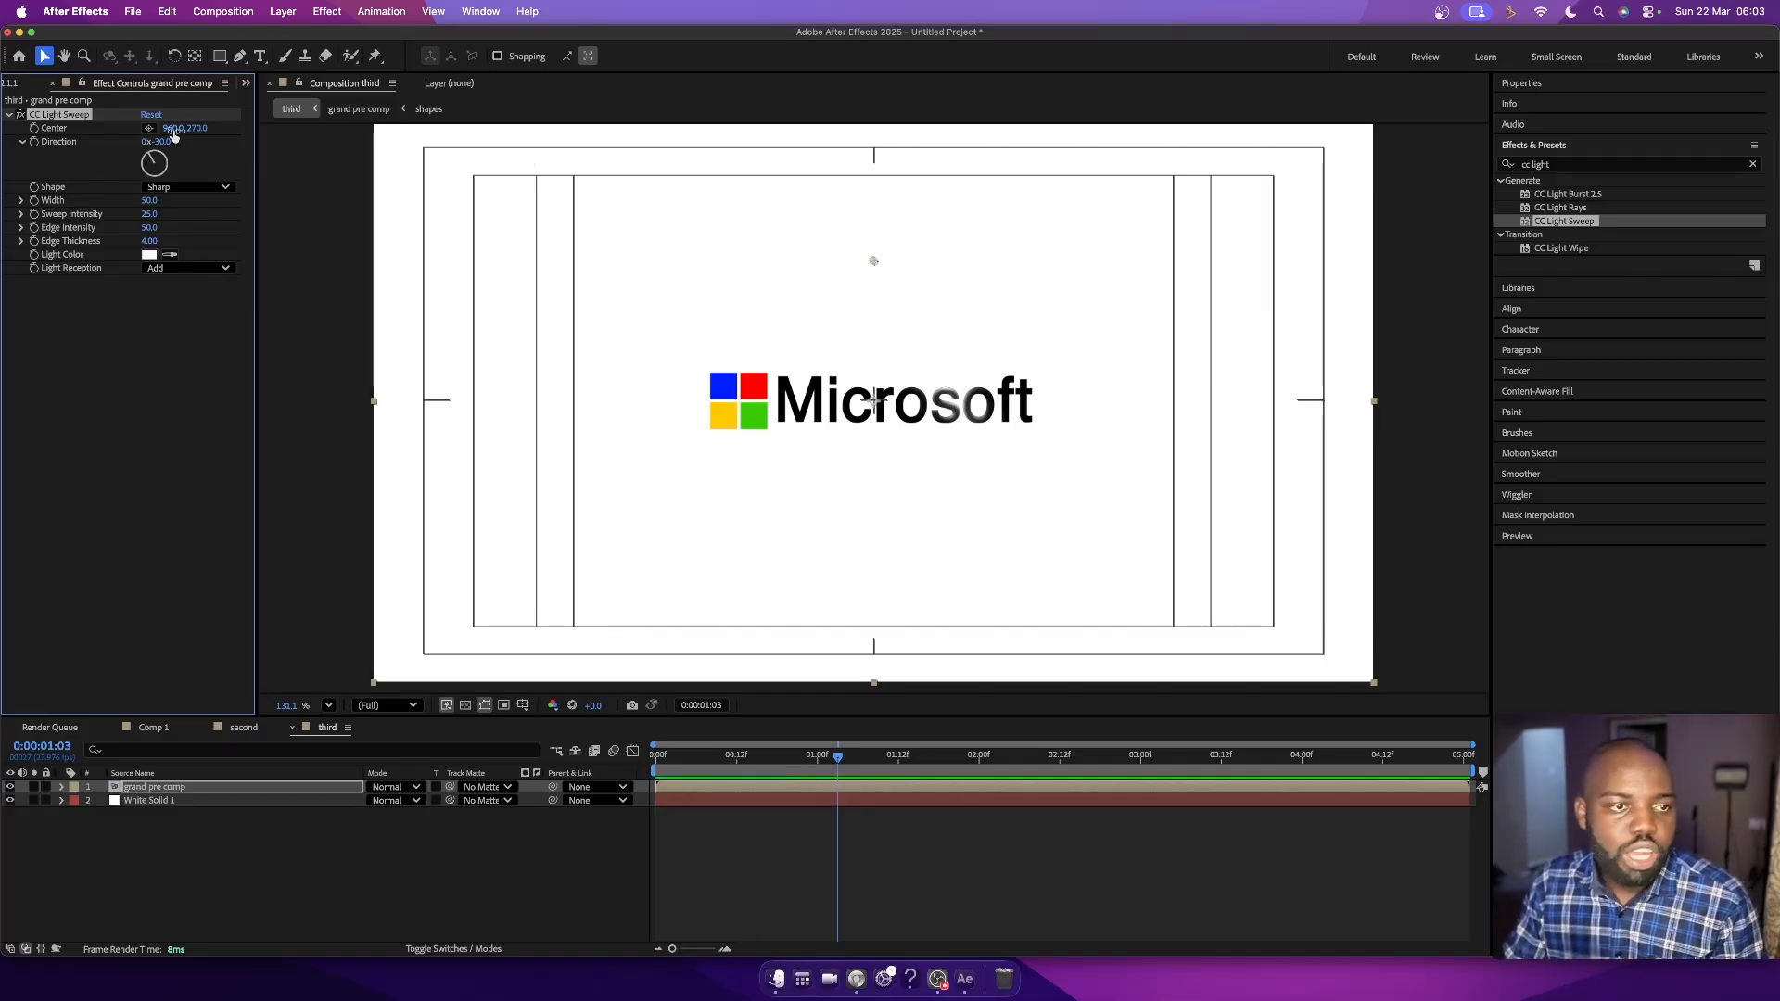
# - Set the light sweep's Width to 58 and Shape to Smooth, and move its Center to 687, 270 over the logo
pyautogui.moveTo(176, 129); pyautogui.dragTo(8, 268)
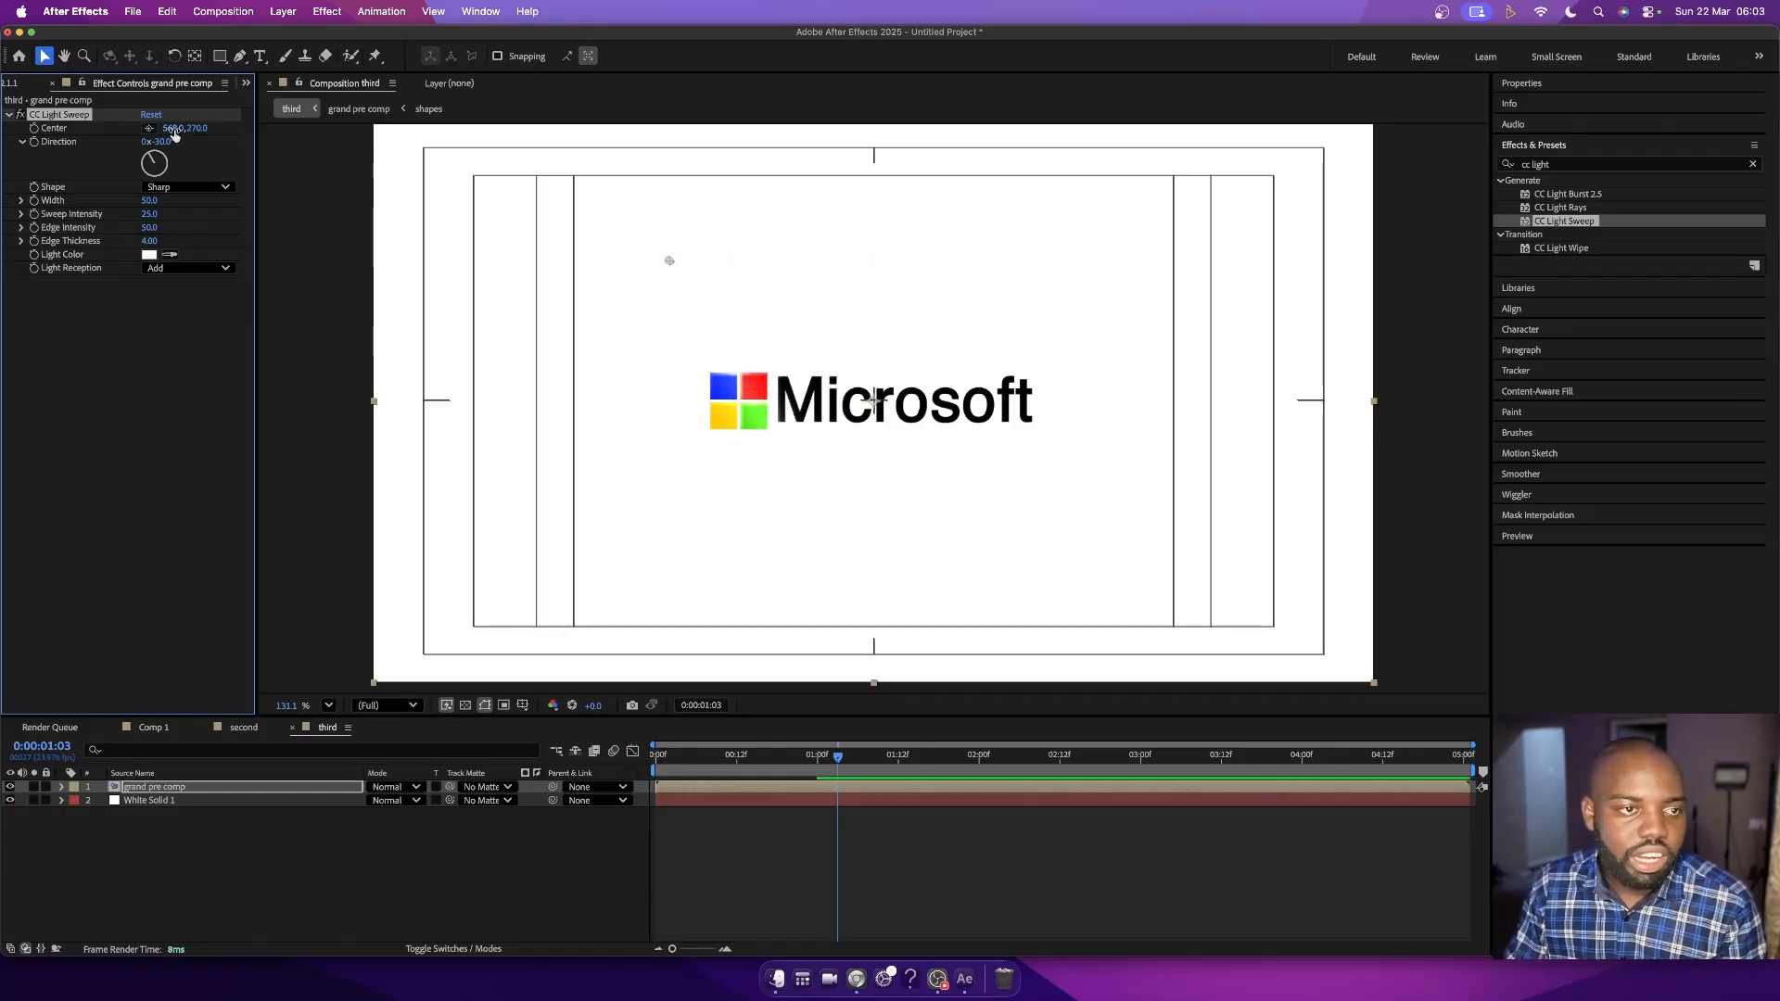
pyautogui.moveTo(172, 129); pyautogui.dragTo(99, 132)
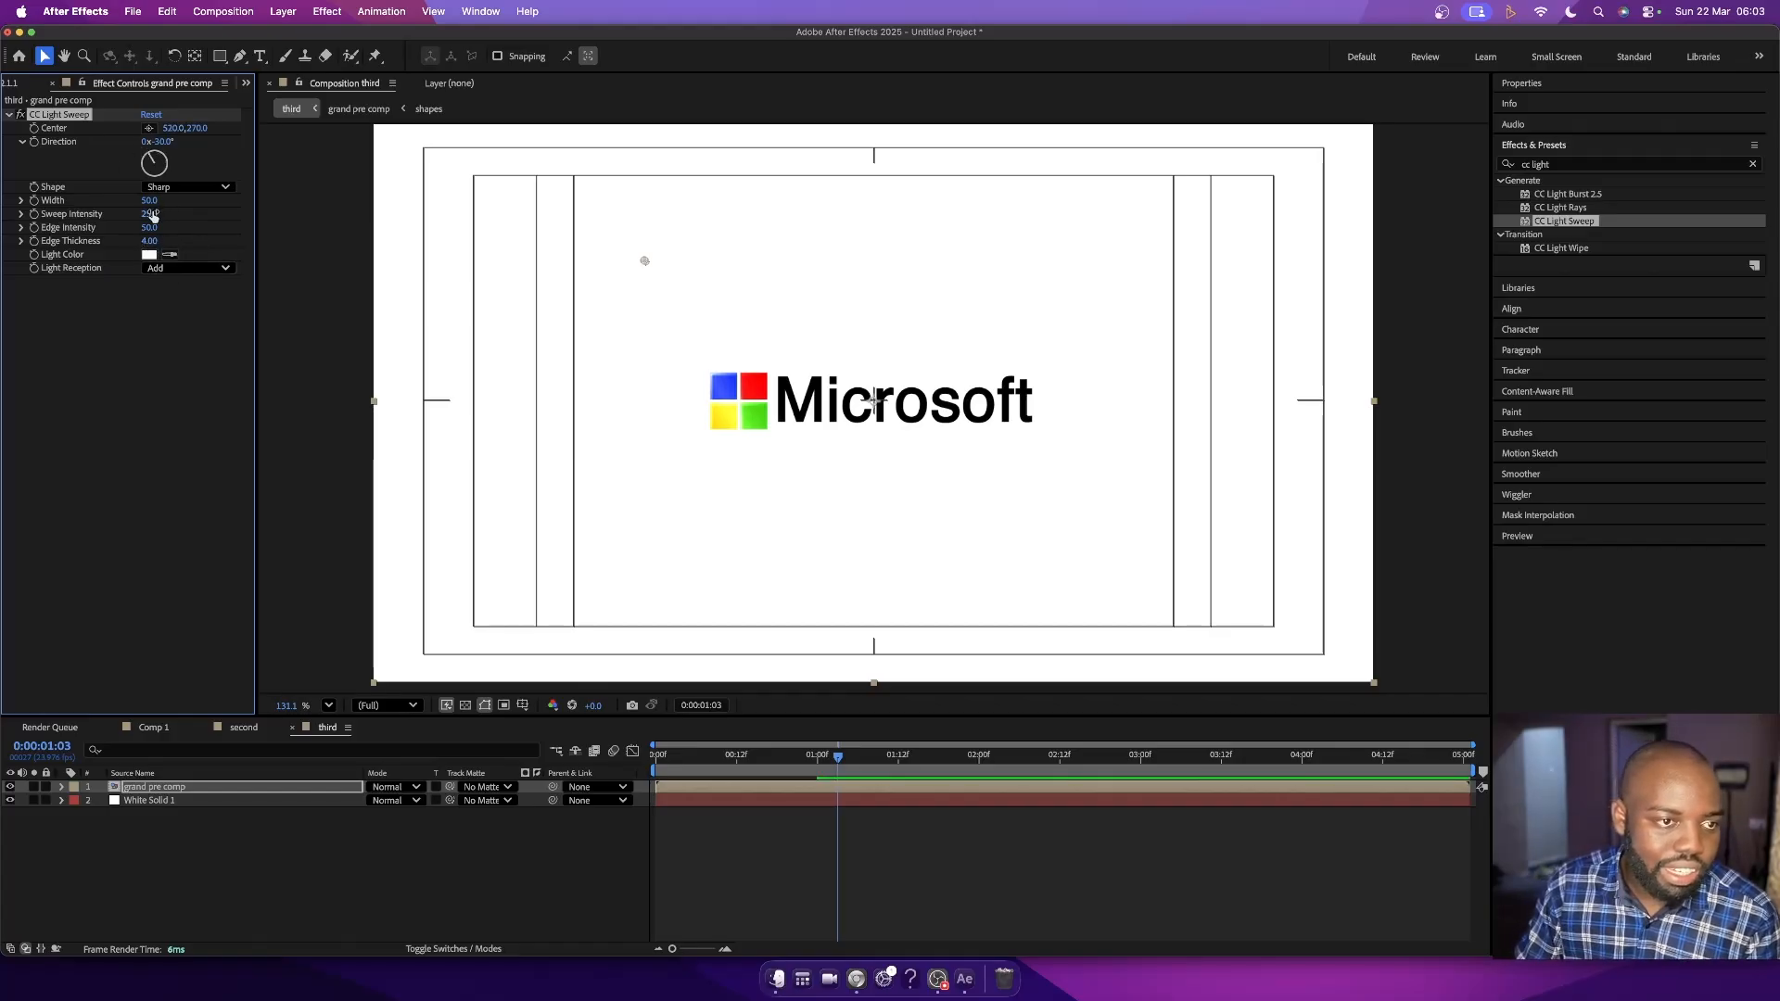
pyautogui.moveTo(150, 201); pyautogui.dragTo(163, 200)
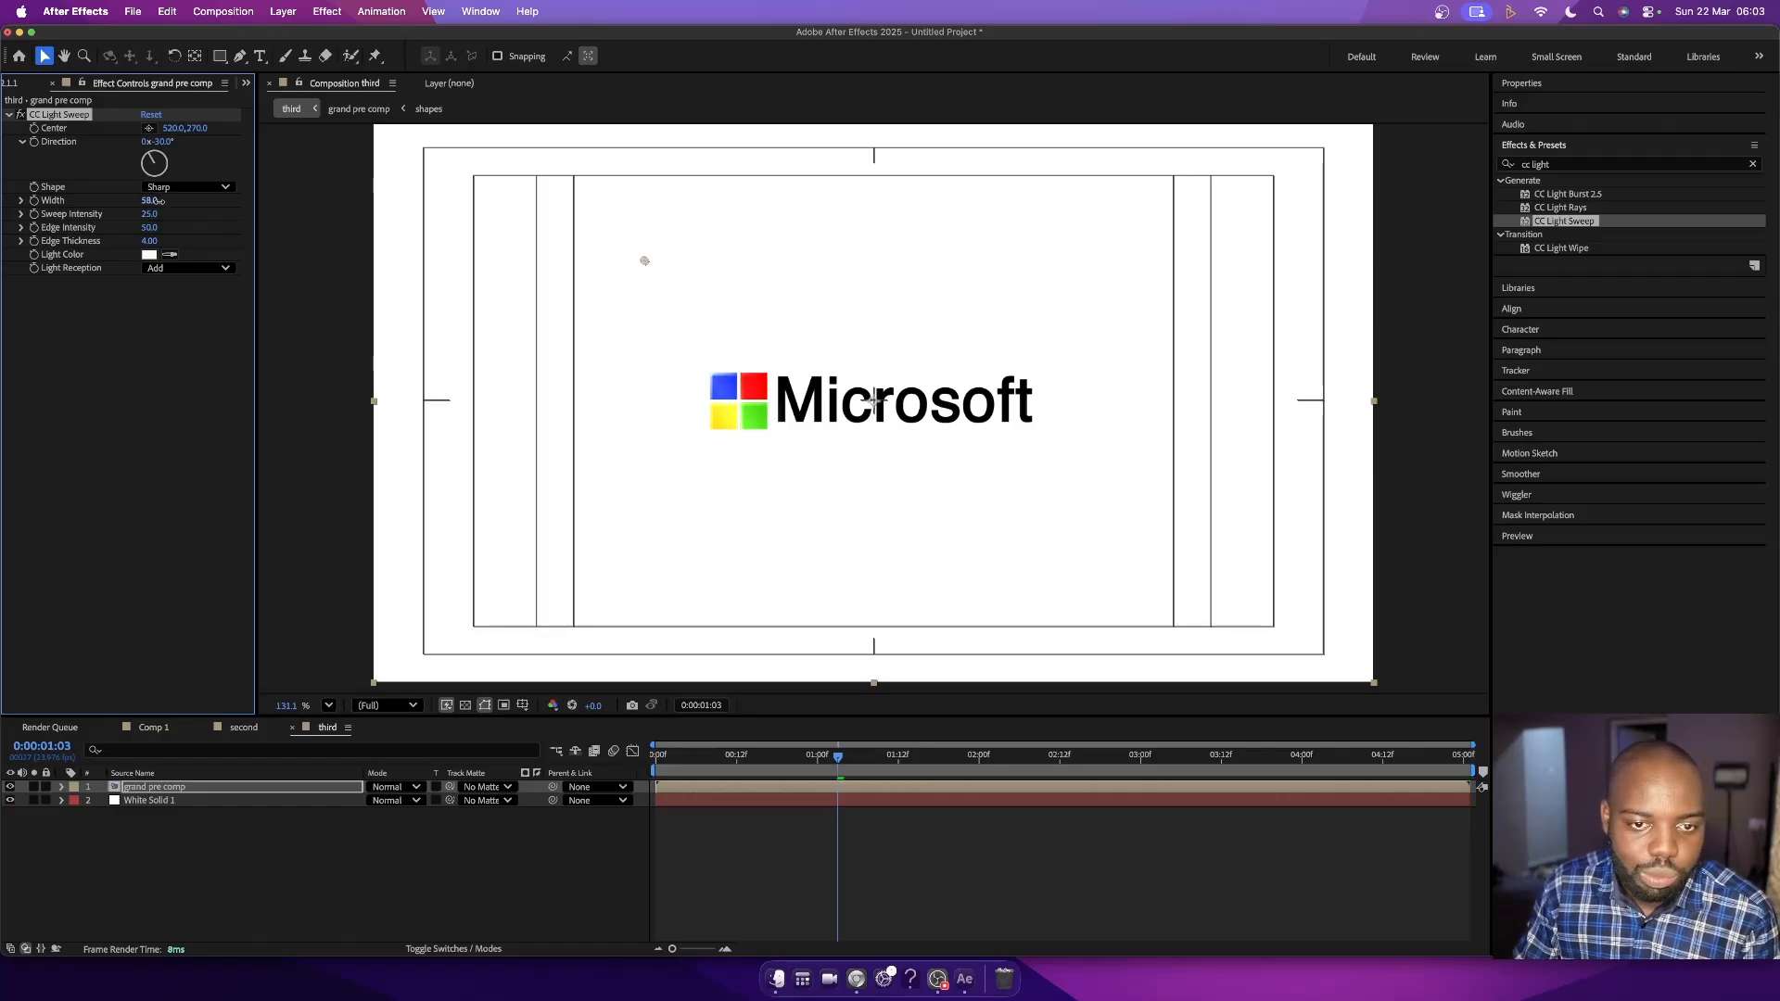
pyautogui.click(181, 187)
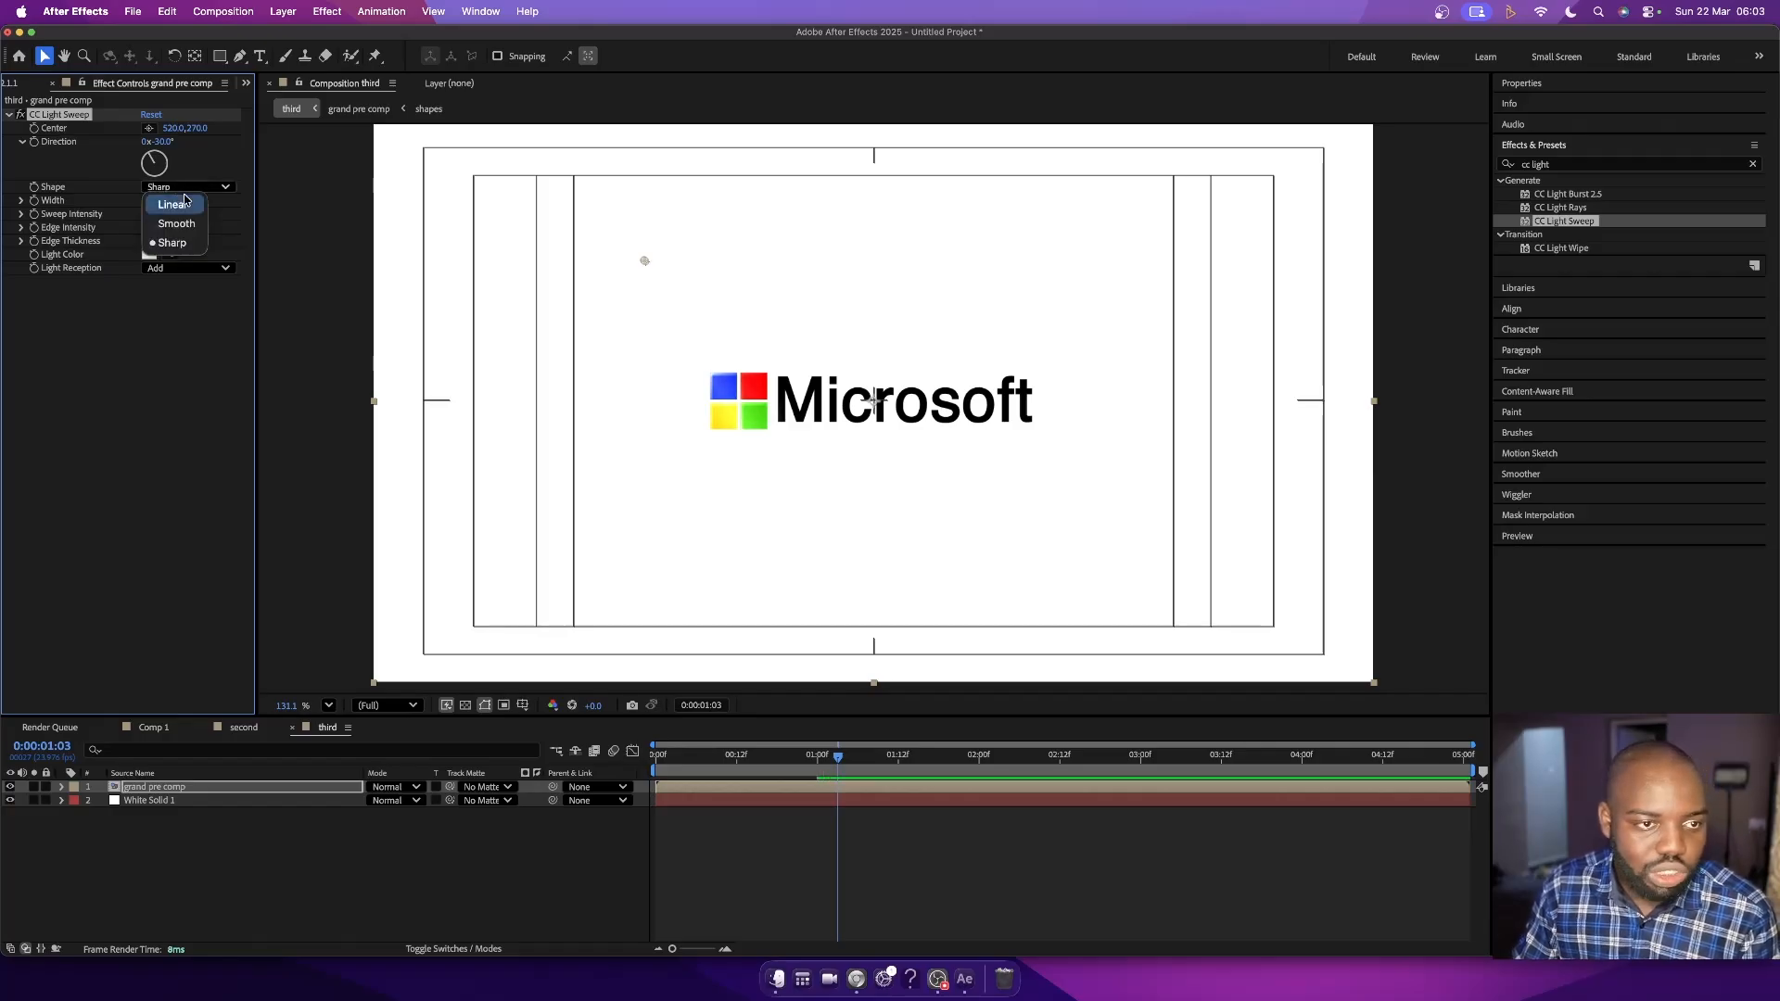
pyautogui.click(177, 227)
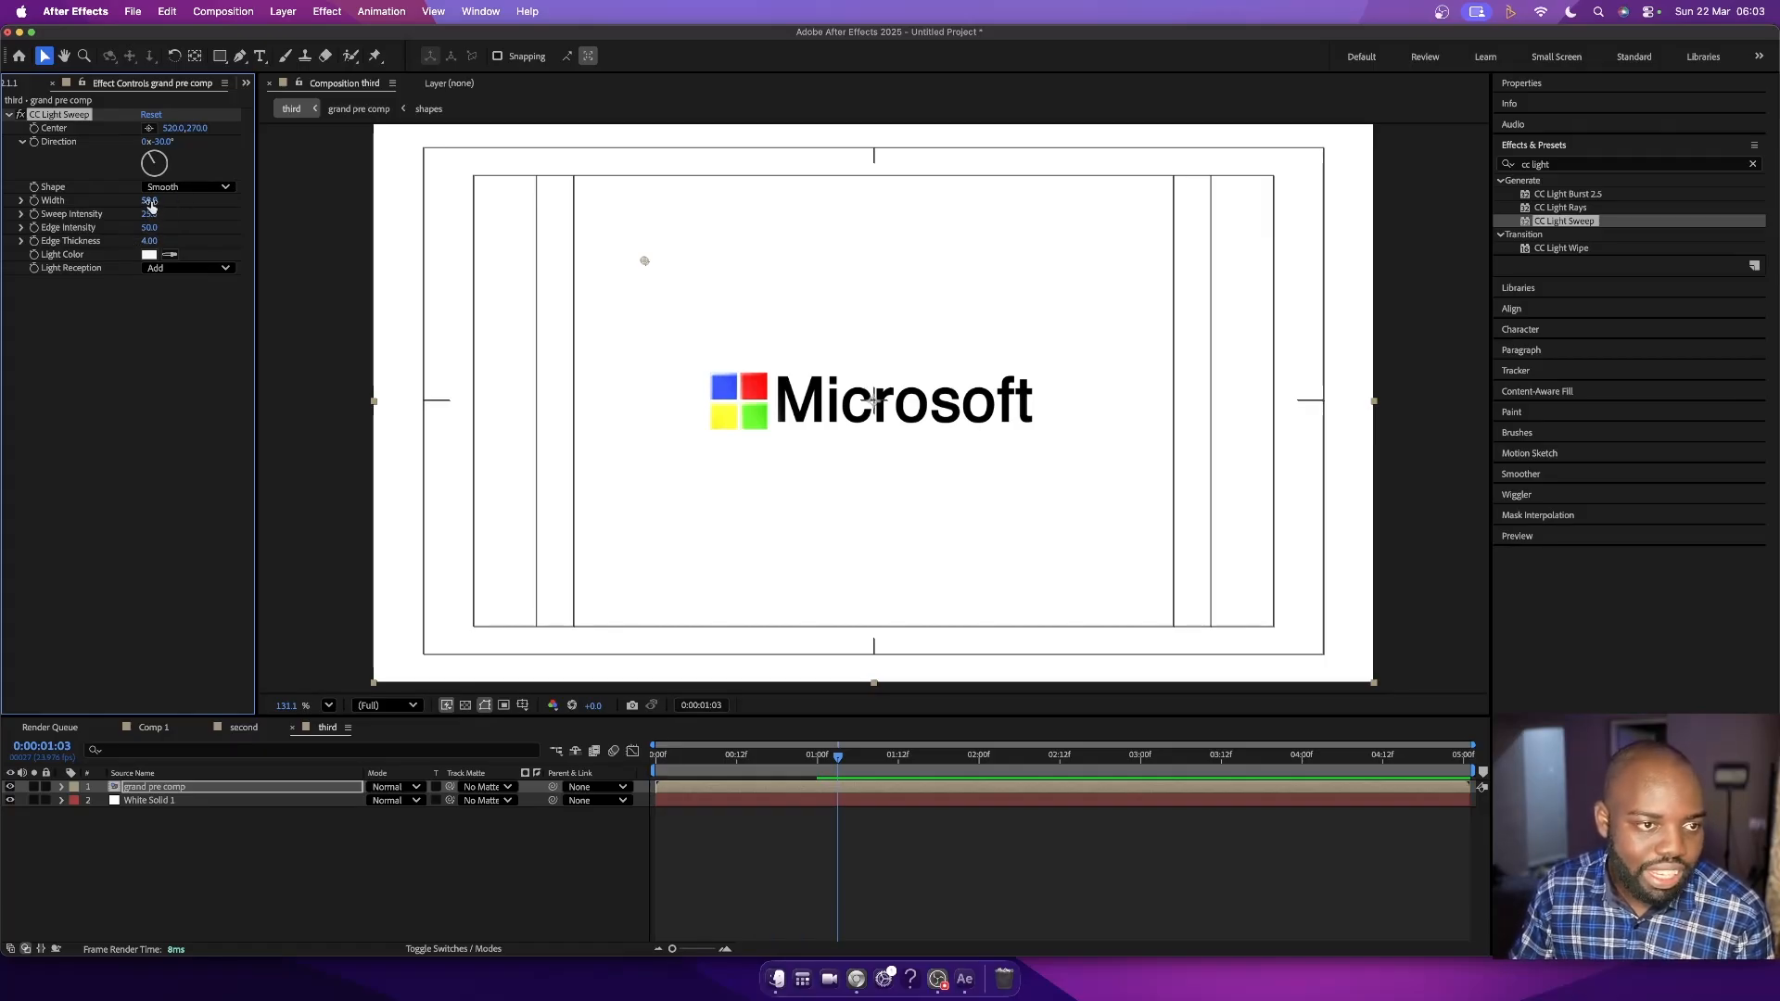
pyautogui.moveTo(172, 128)
pyautogui.mouseDown()
pyautogui.moveTo(286, 131)
pyautogui.moveTo(91, 137)
pyautogui.moveTo(310, 141)
pyautogui.moveTo(127, 175)
pyautogui.moveTo(308, 188)
pyautogui.mouseUp()
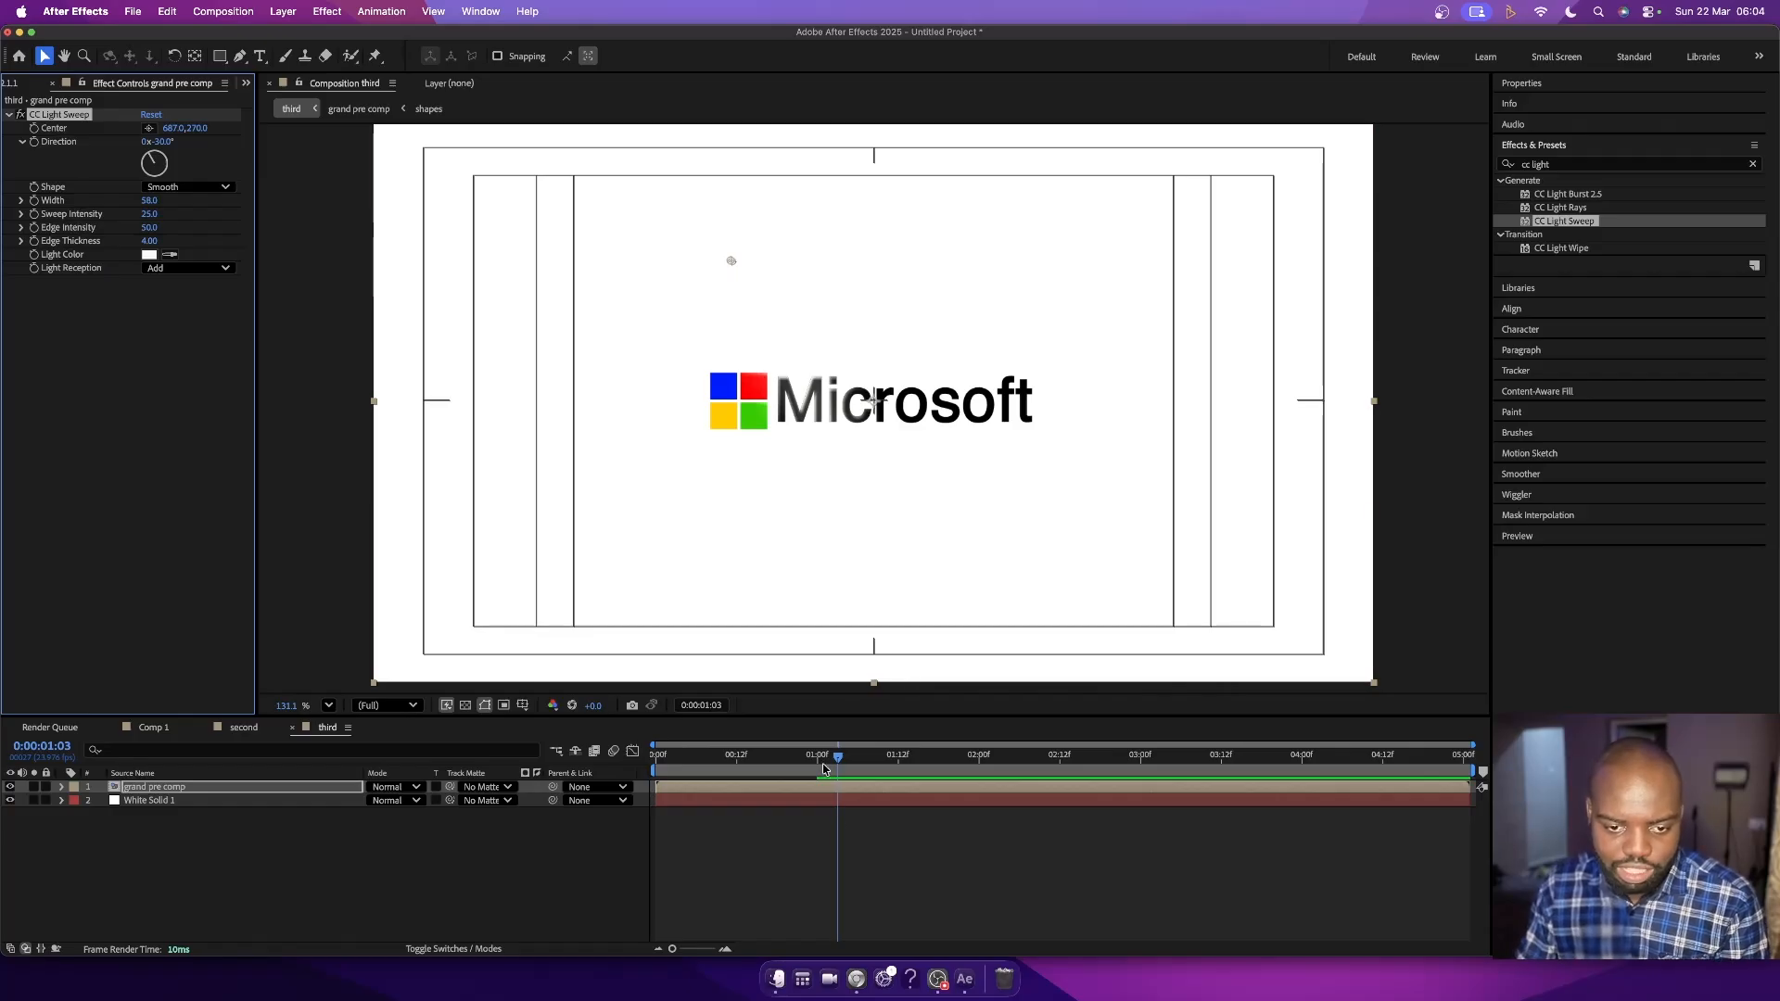
# - At 0:00:01:12, add a Center keyframe to the light sweep with the value 331, 270, left of the logo
pyautogui.moveTo(831, 766); pyautogui.dragTo(728, 761)
pyautogui.press('space')
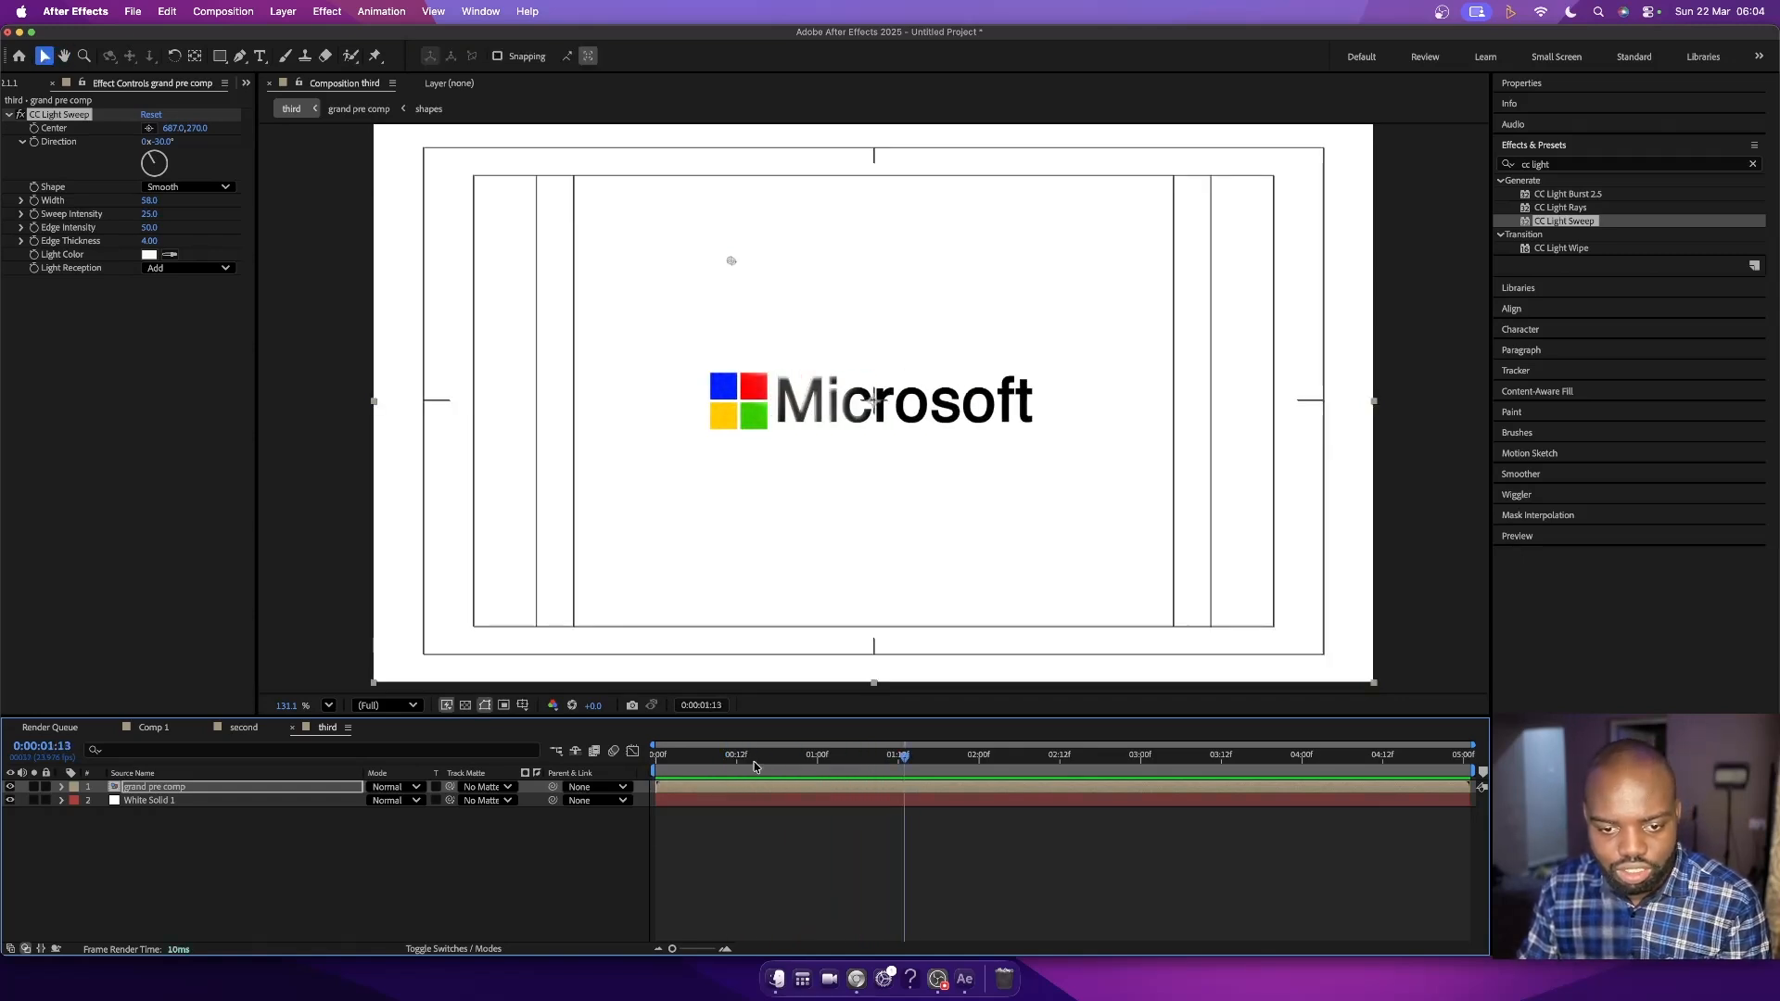
pyautogui.click(900, 759)
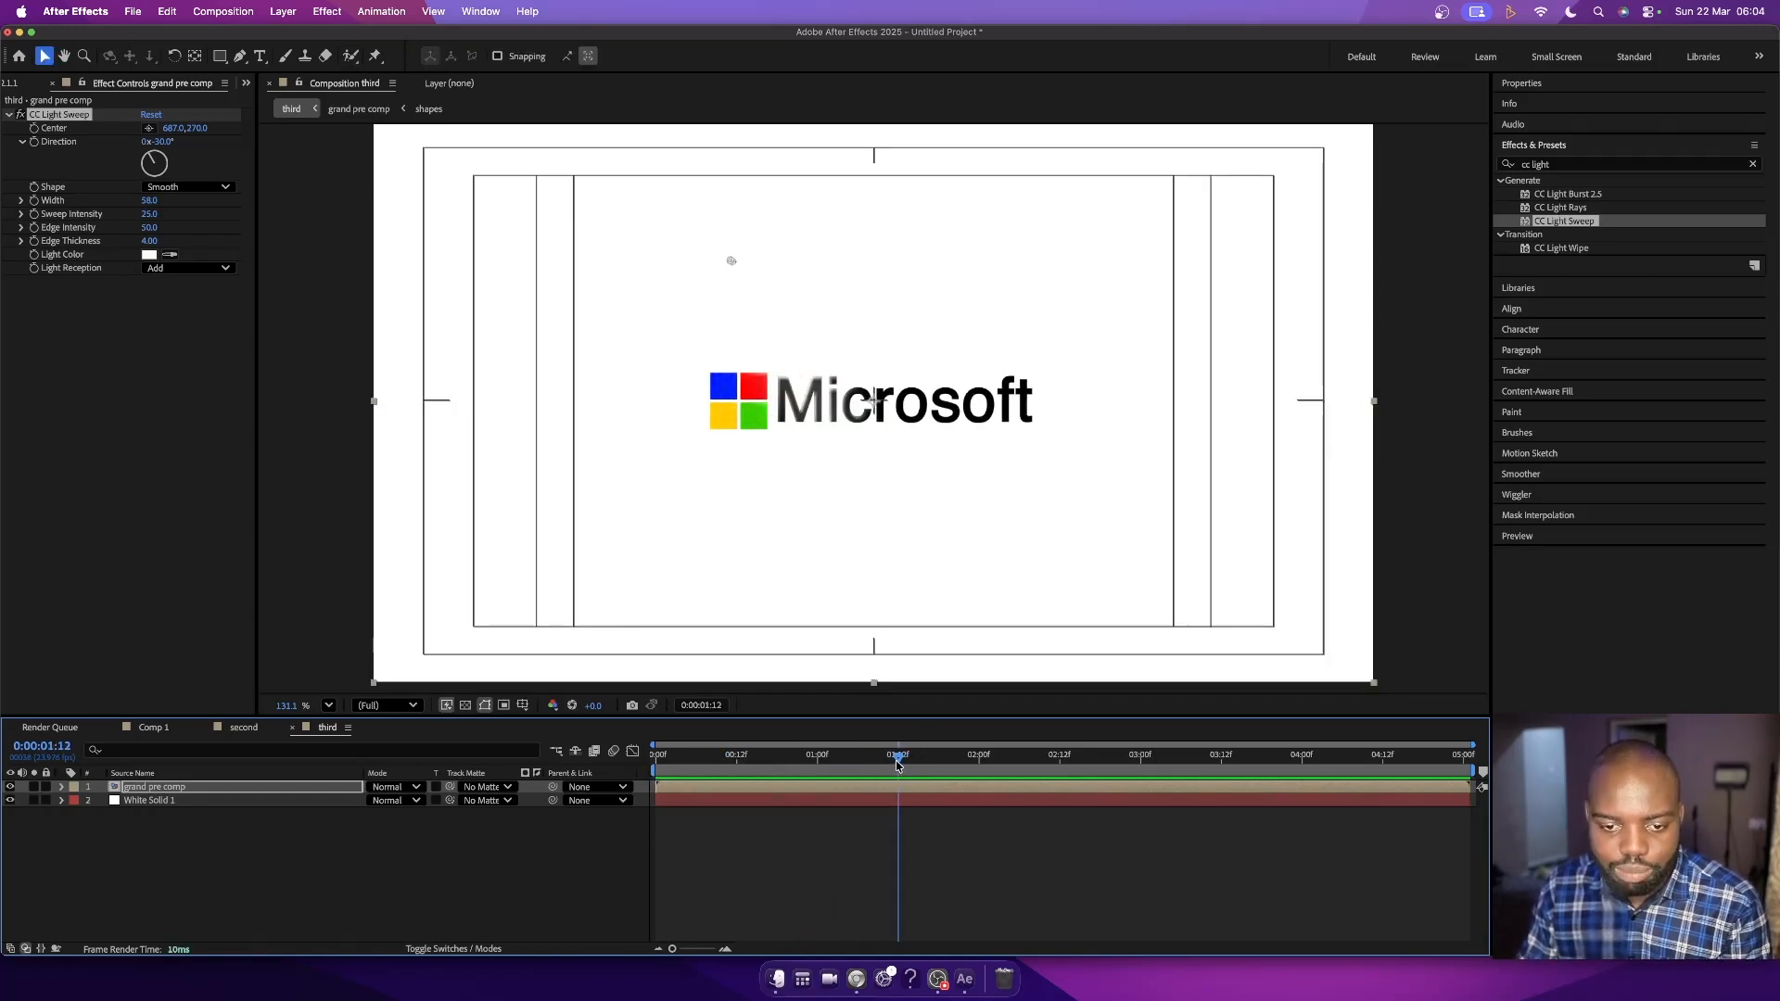
pyautogui.click(42, 132)
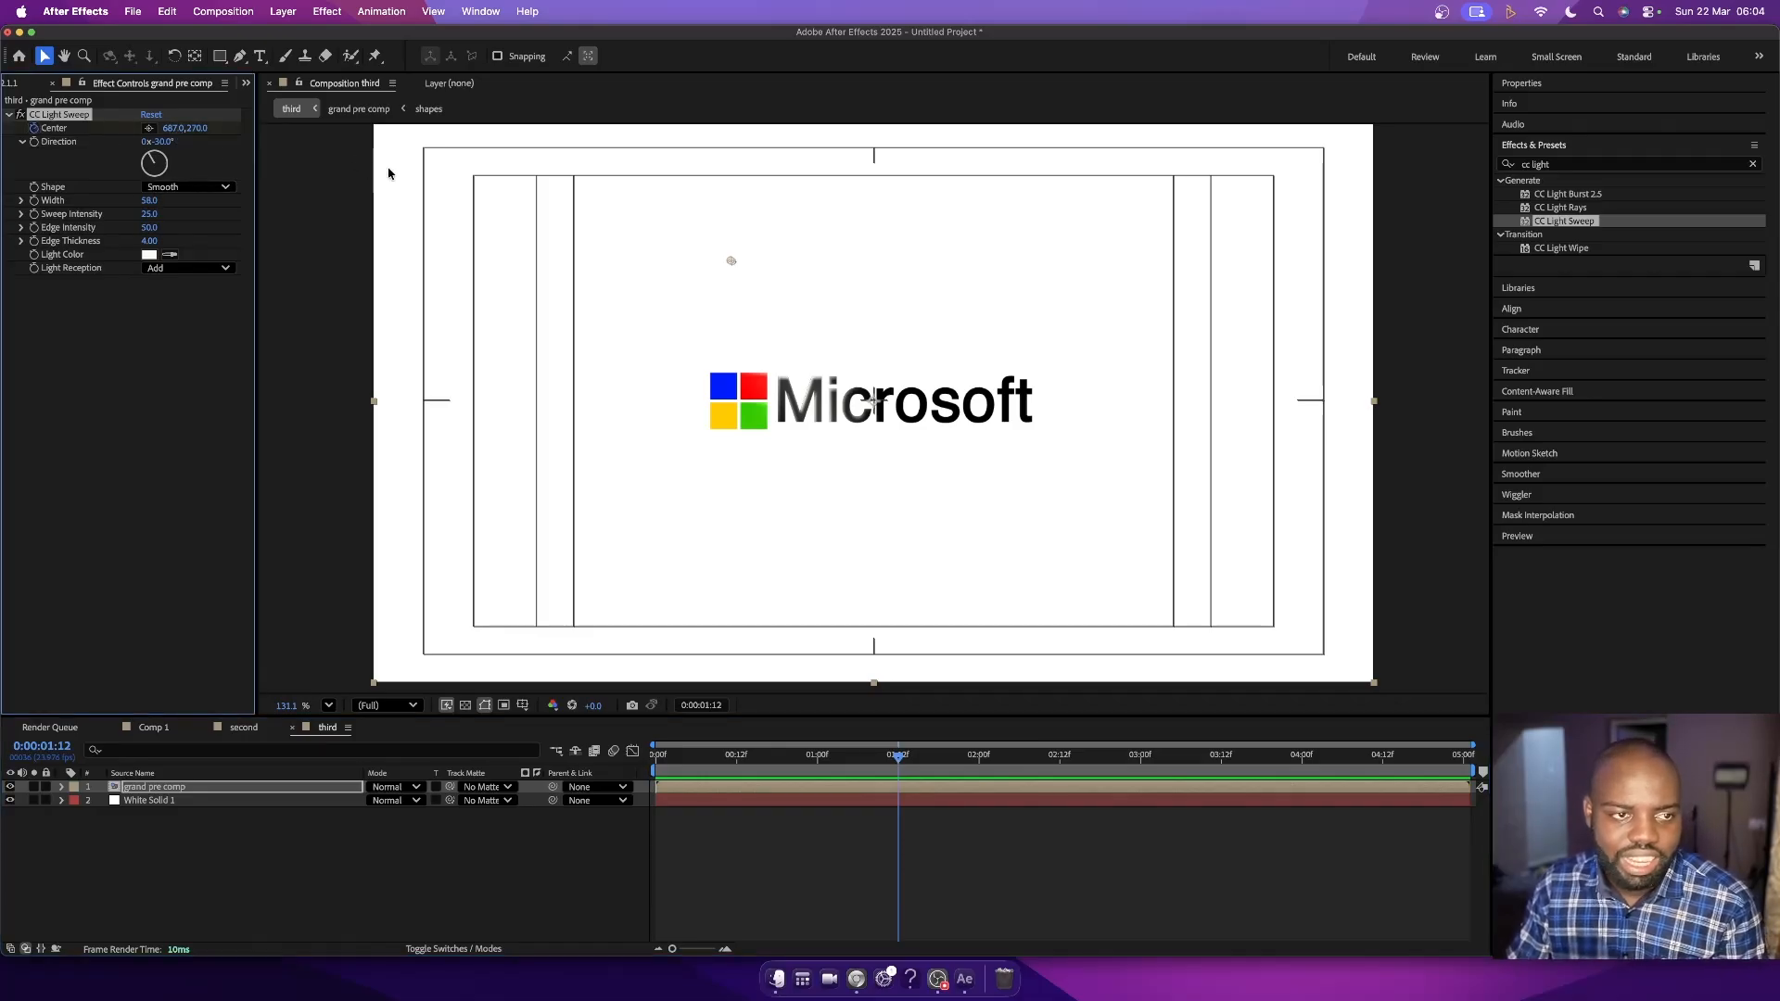
pyautogui.moveTo(173, 129); pyautogui.dragTo(3, 237)
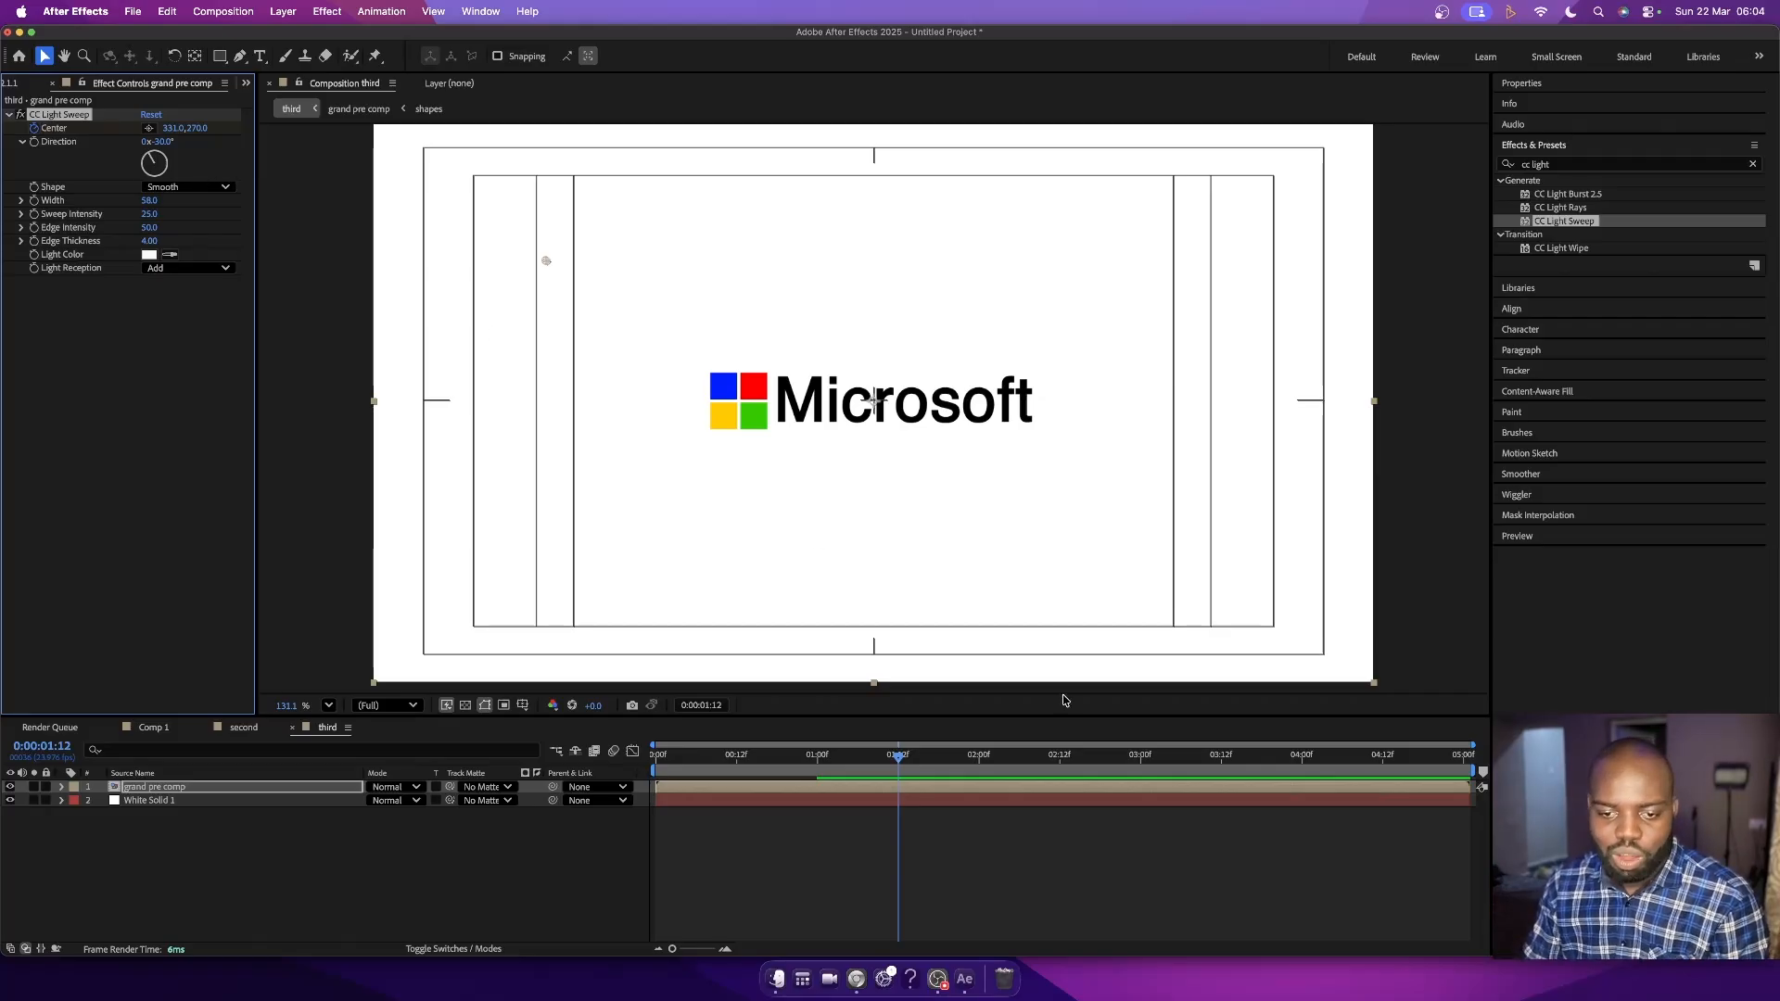
# - At 0:00:02:12, set the light sweep's Center to 1232, 270, past the text, and reveal the layer's keyframes
pyautogui.click(1062, 757)
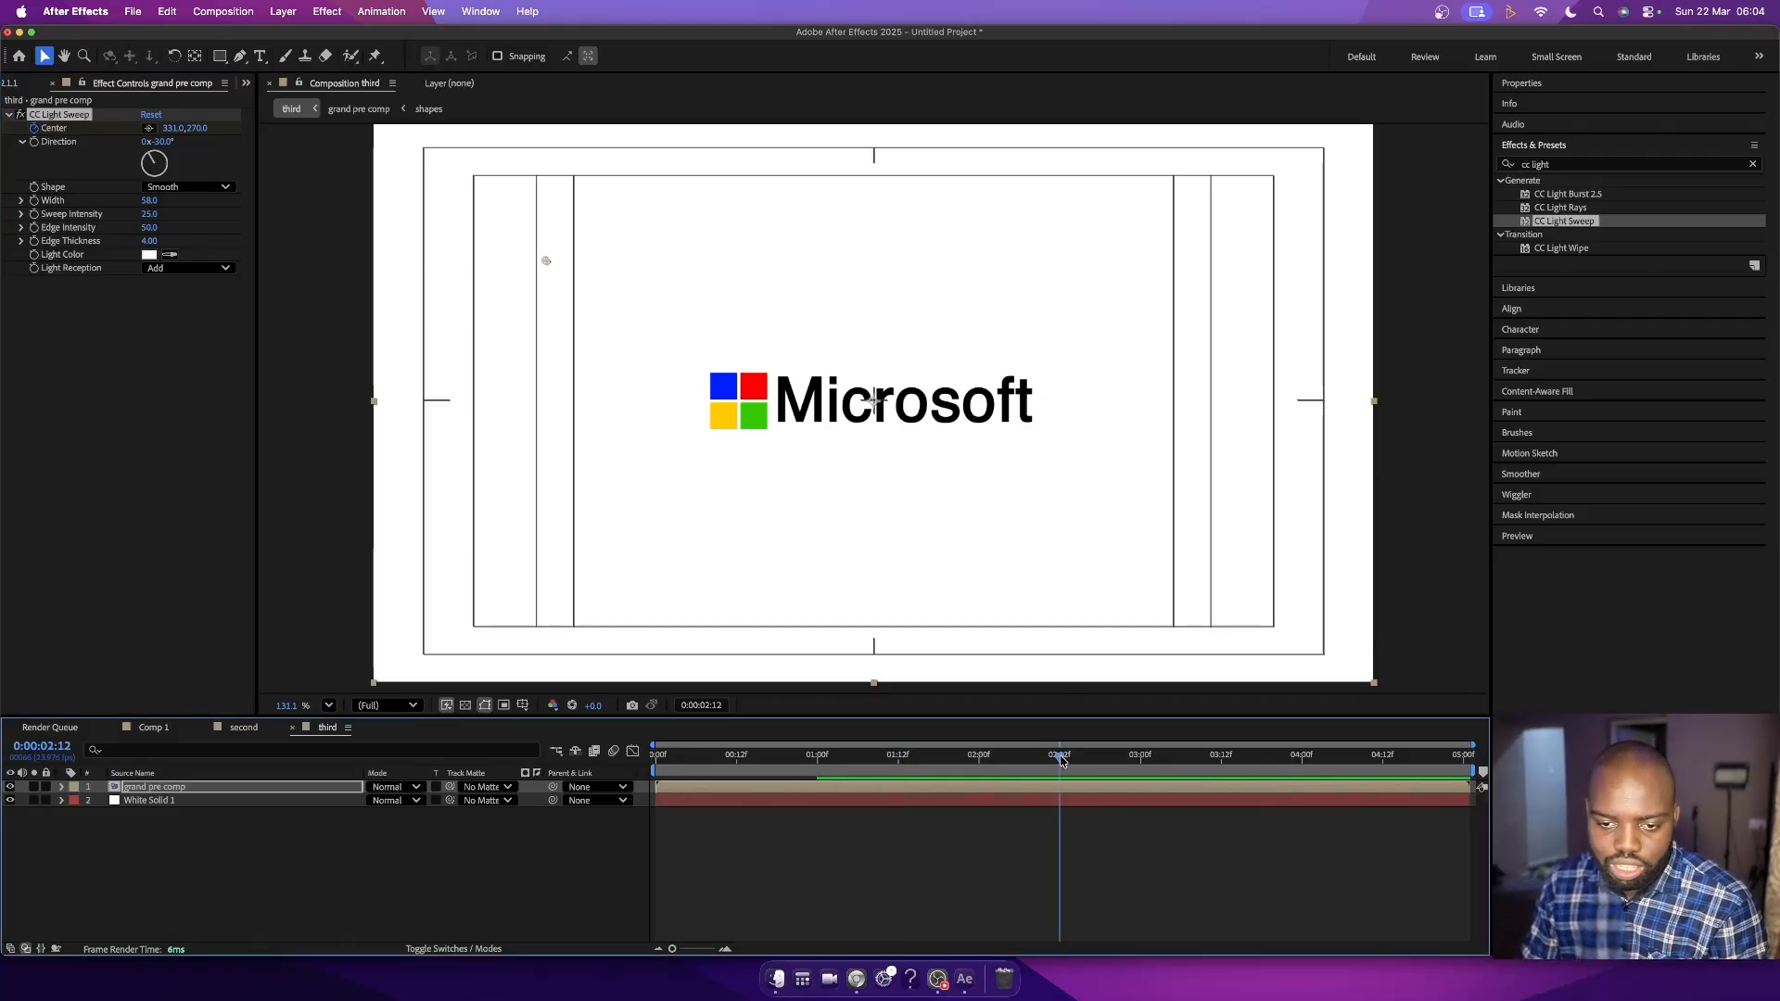
pyautogui.moveTo(174, 128); pyautogui.dragTo(887, 137)
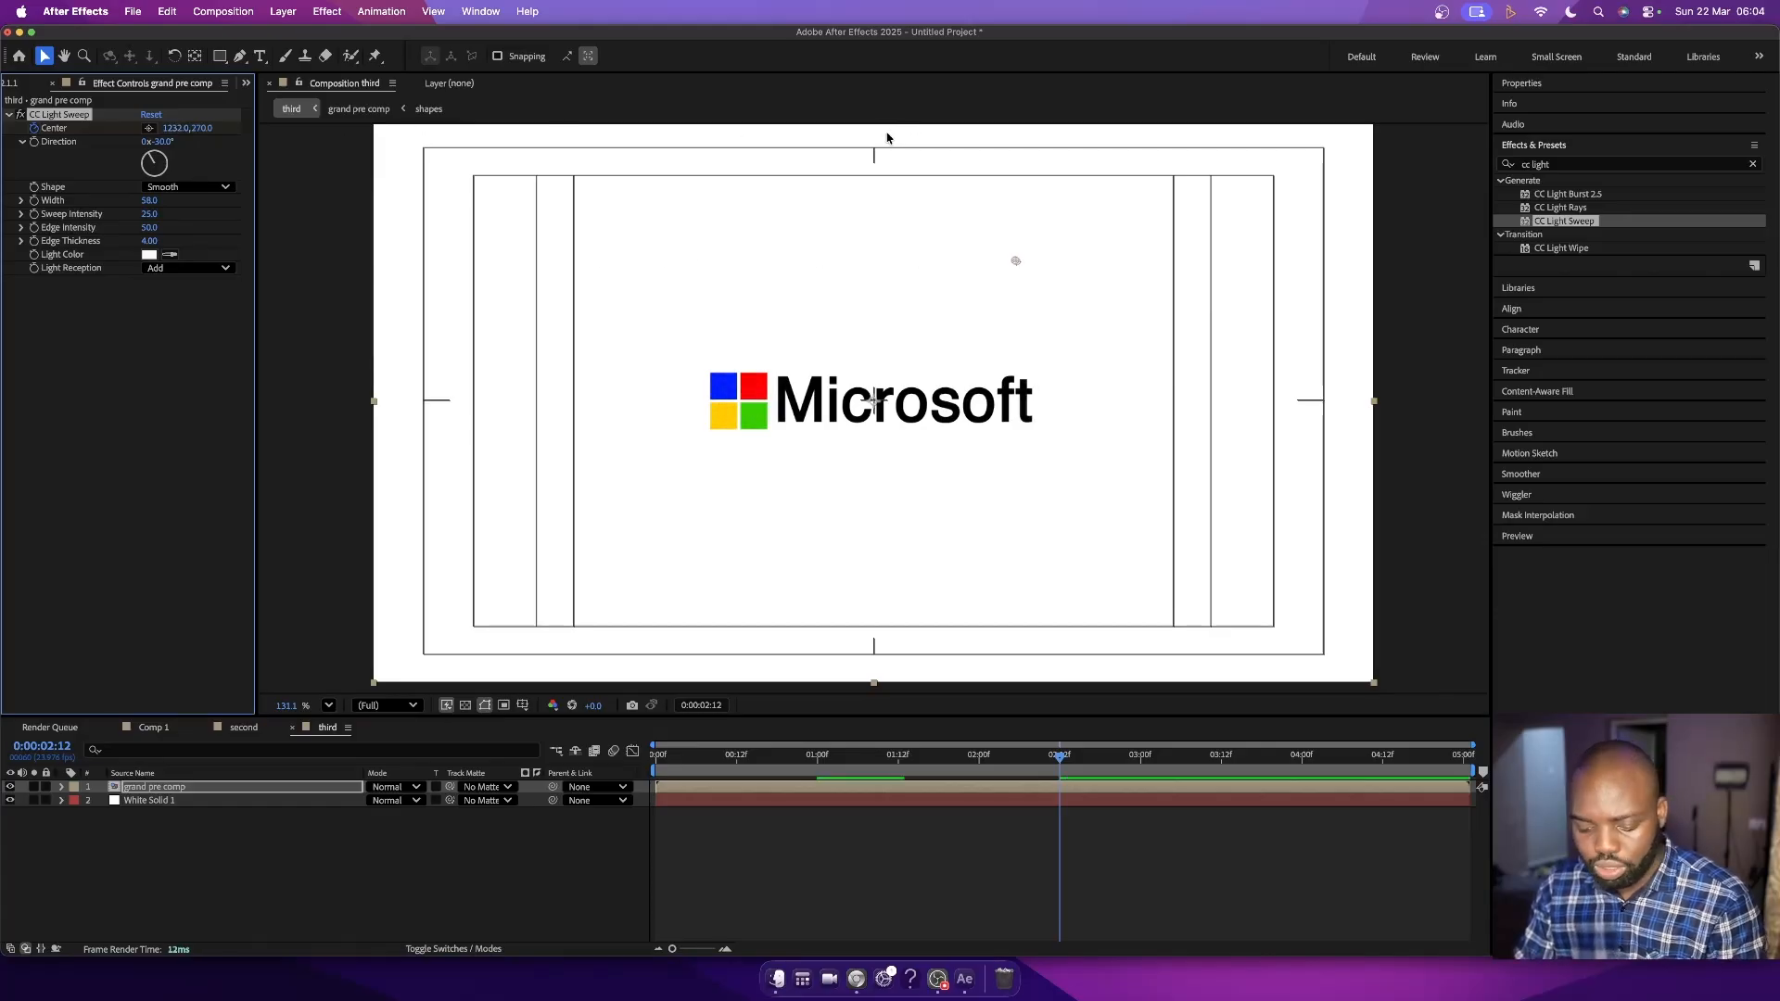
pyautogui.press('u')
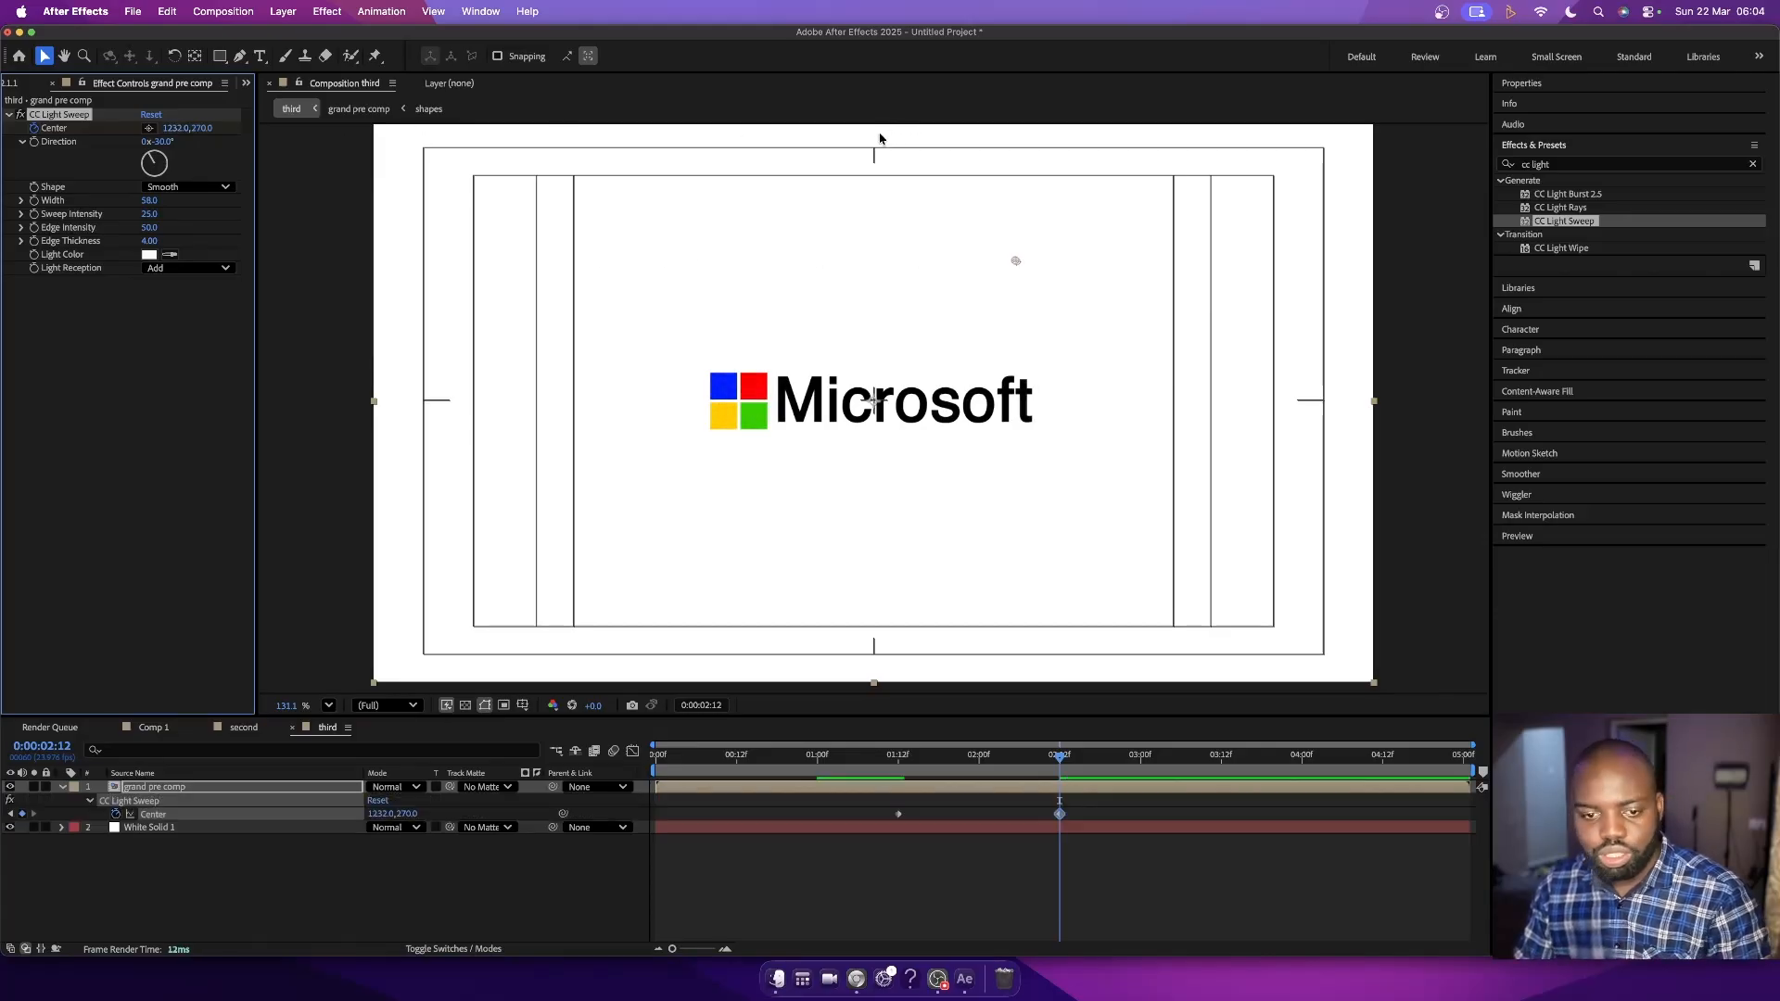
pyautogui.click(929, 794)
pyautogui.press('u')
pyautogui.press('u')
pyautogui.press('u')
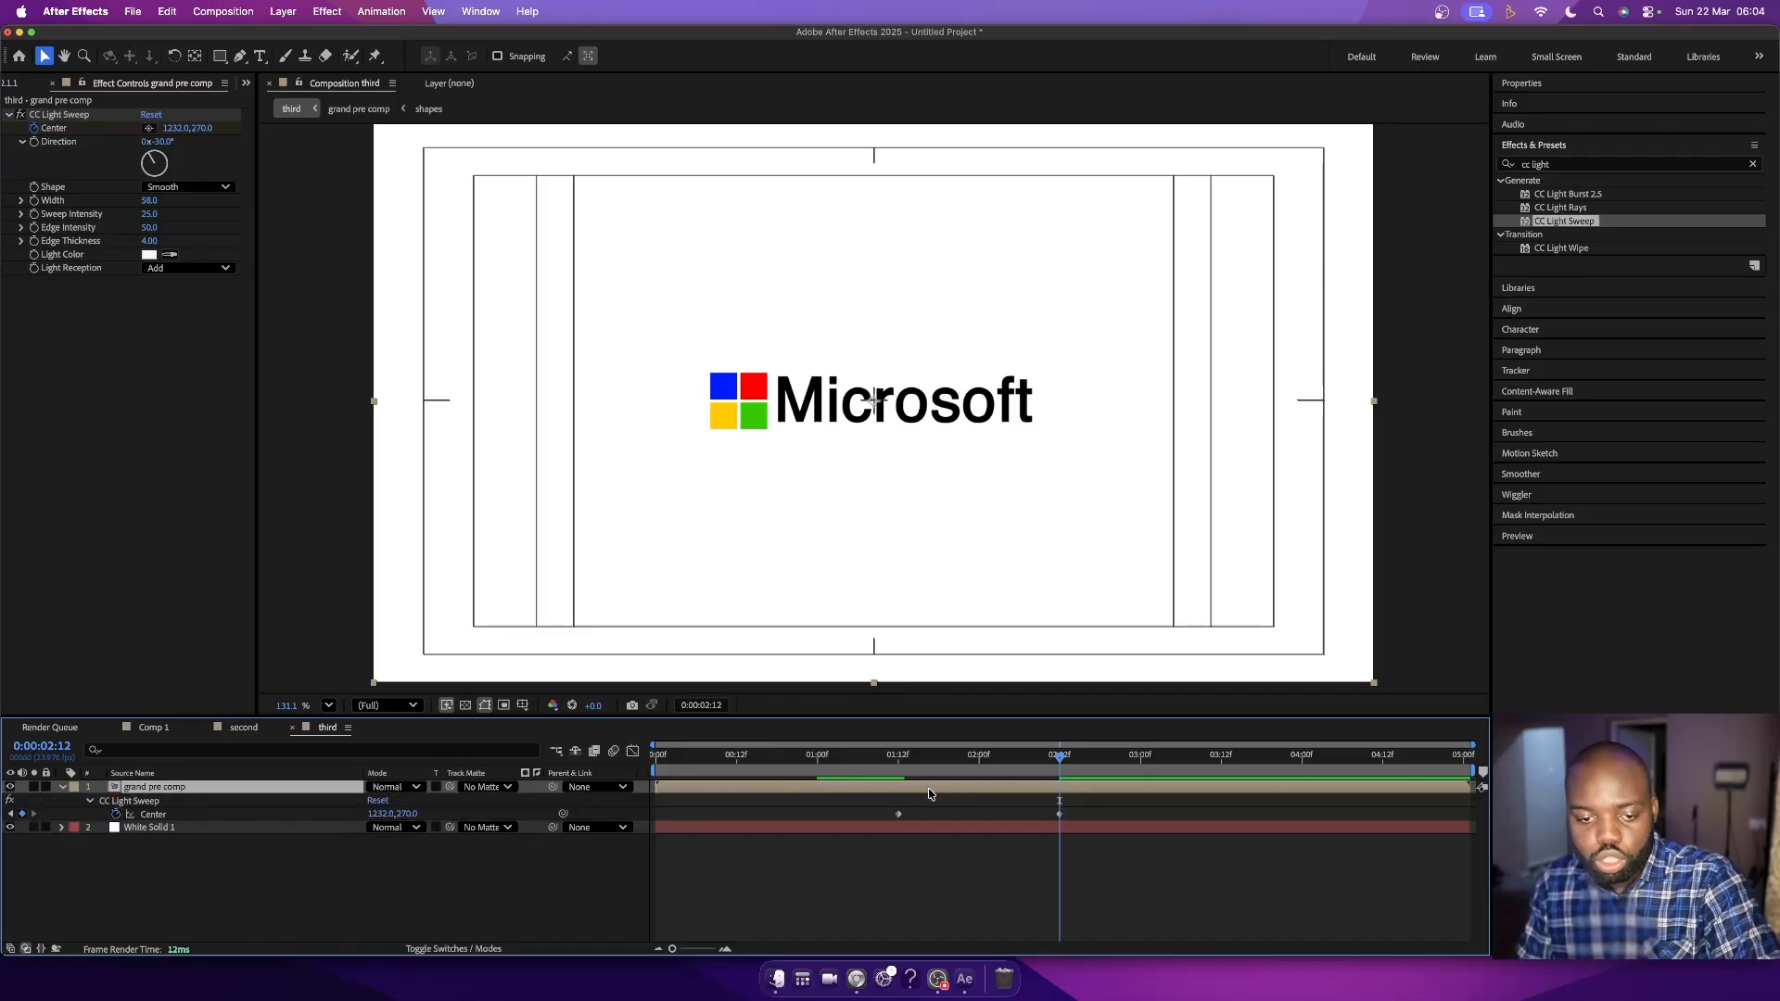
pyautogui.click(869, 803)
pyautogui.click(871, 790)
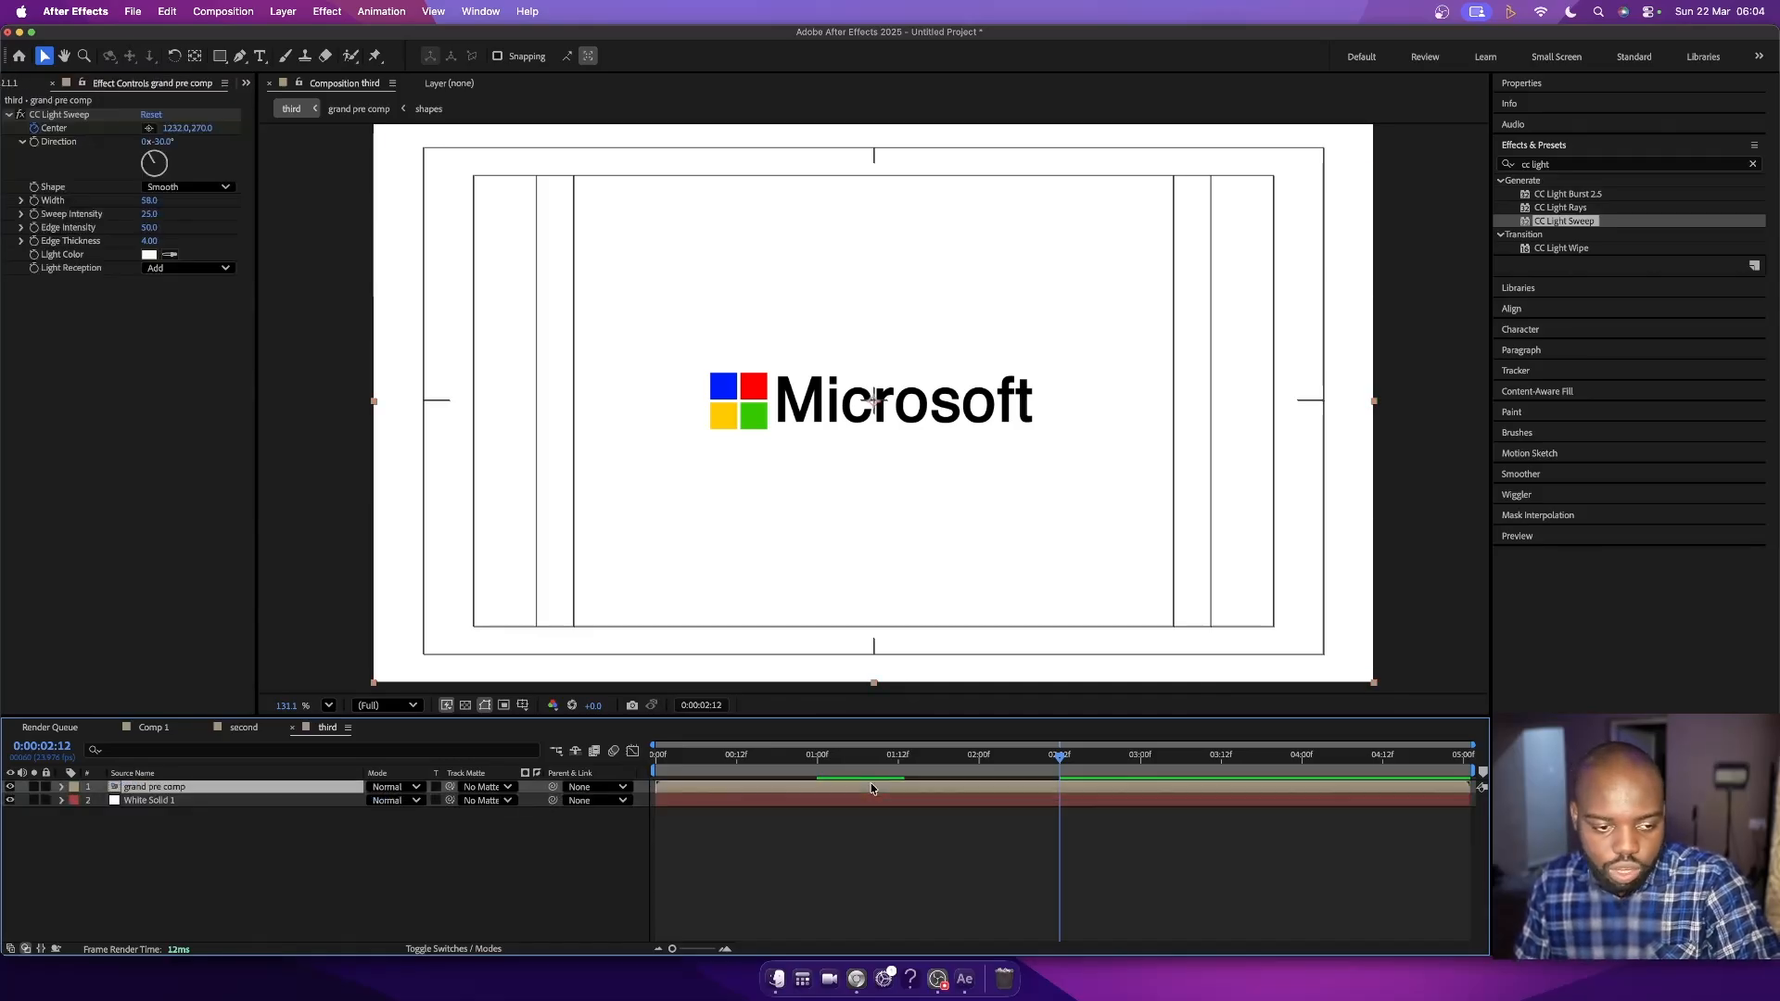
pyautogui.press('u')
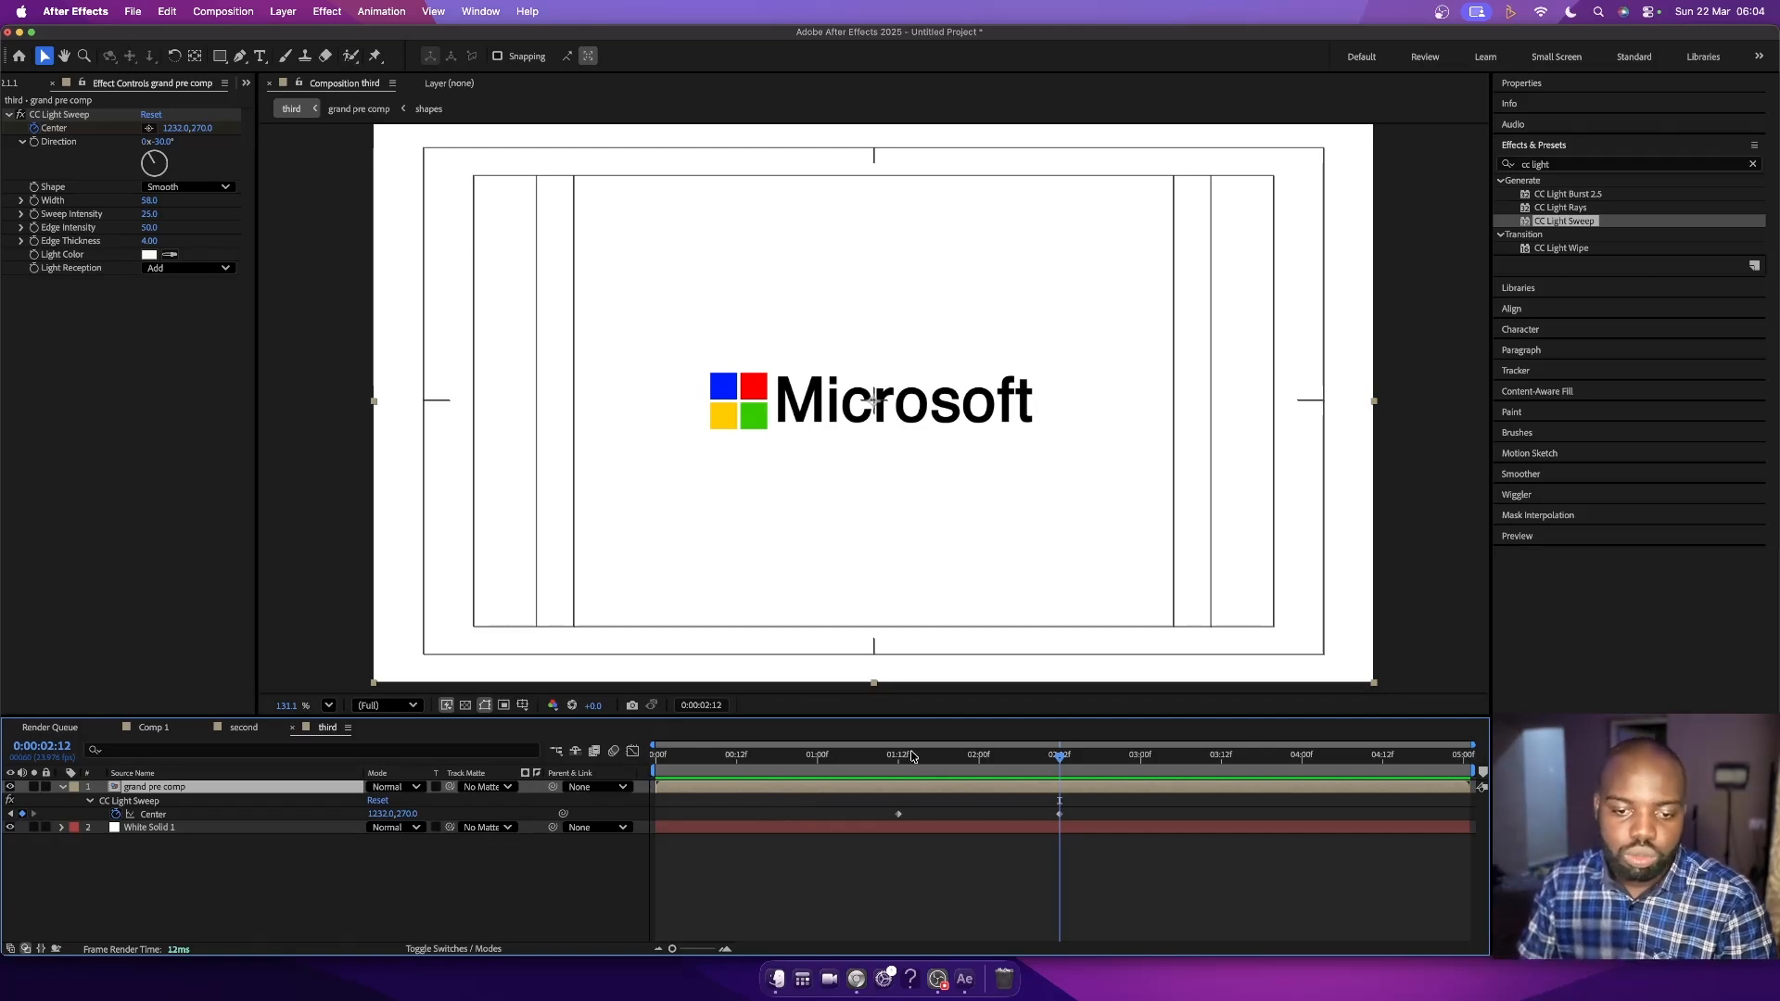
# - Play the composition from 0:00:01:08 to check the light sweep passing across the logo
pyautogui.click(870, 762)
pyautogui.press('h')
pyautogui.press('space')
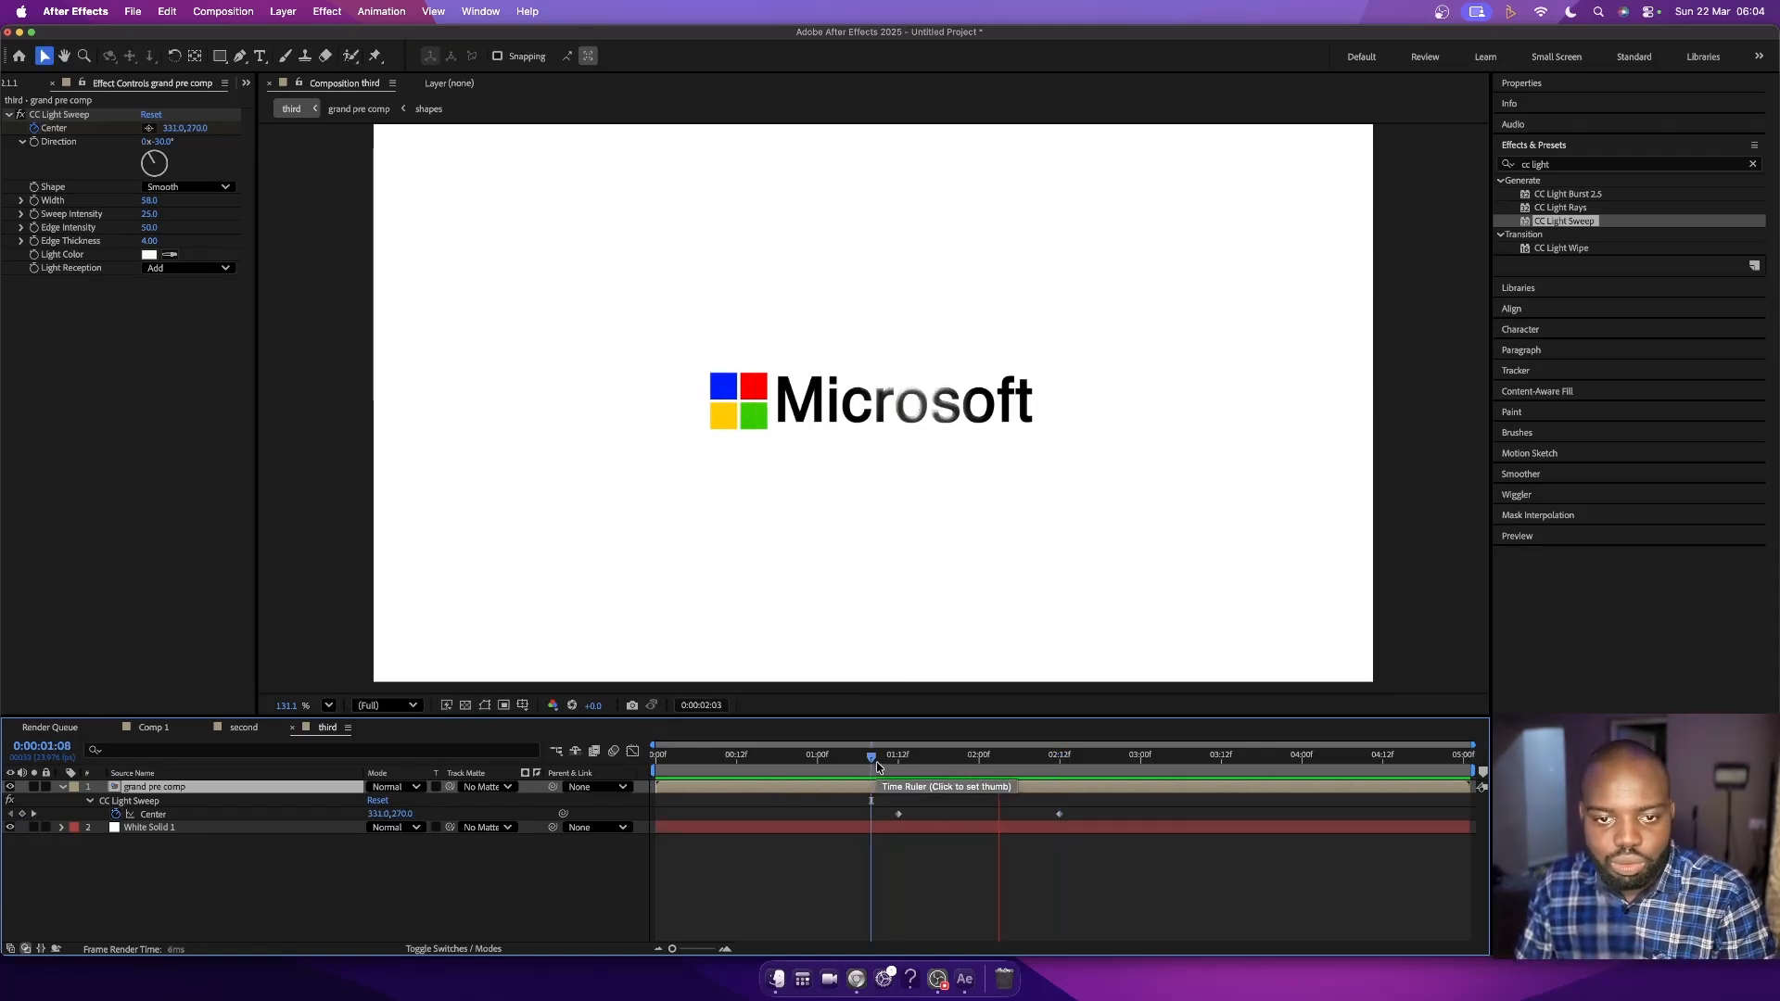
# - Replay the light sweep several times from about 0:00:01:08 to check how it passes across the logo
pyautogui.press('space')
pyautogui.moveTo(922, 761); pyautogui.dragTo(866, 765)
pyautogui.press('space')
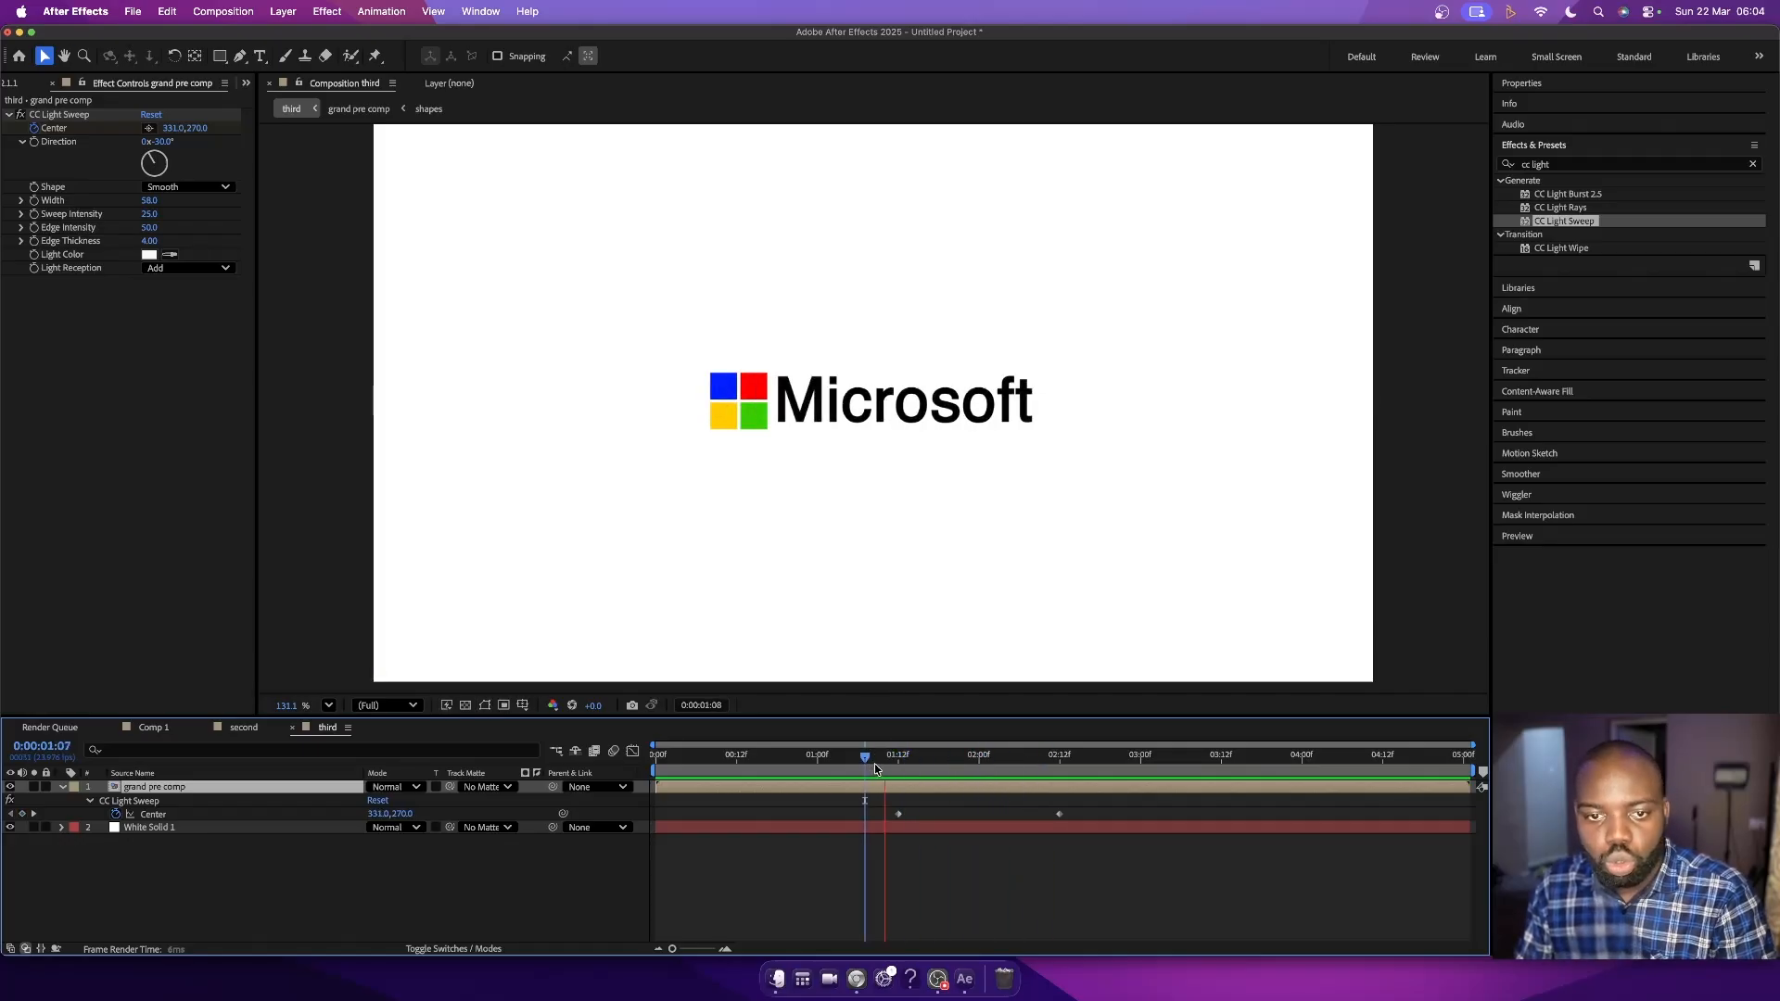
pyautogui.press('space')
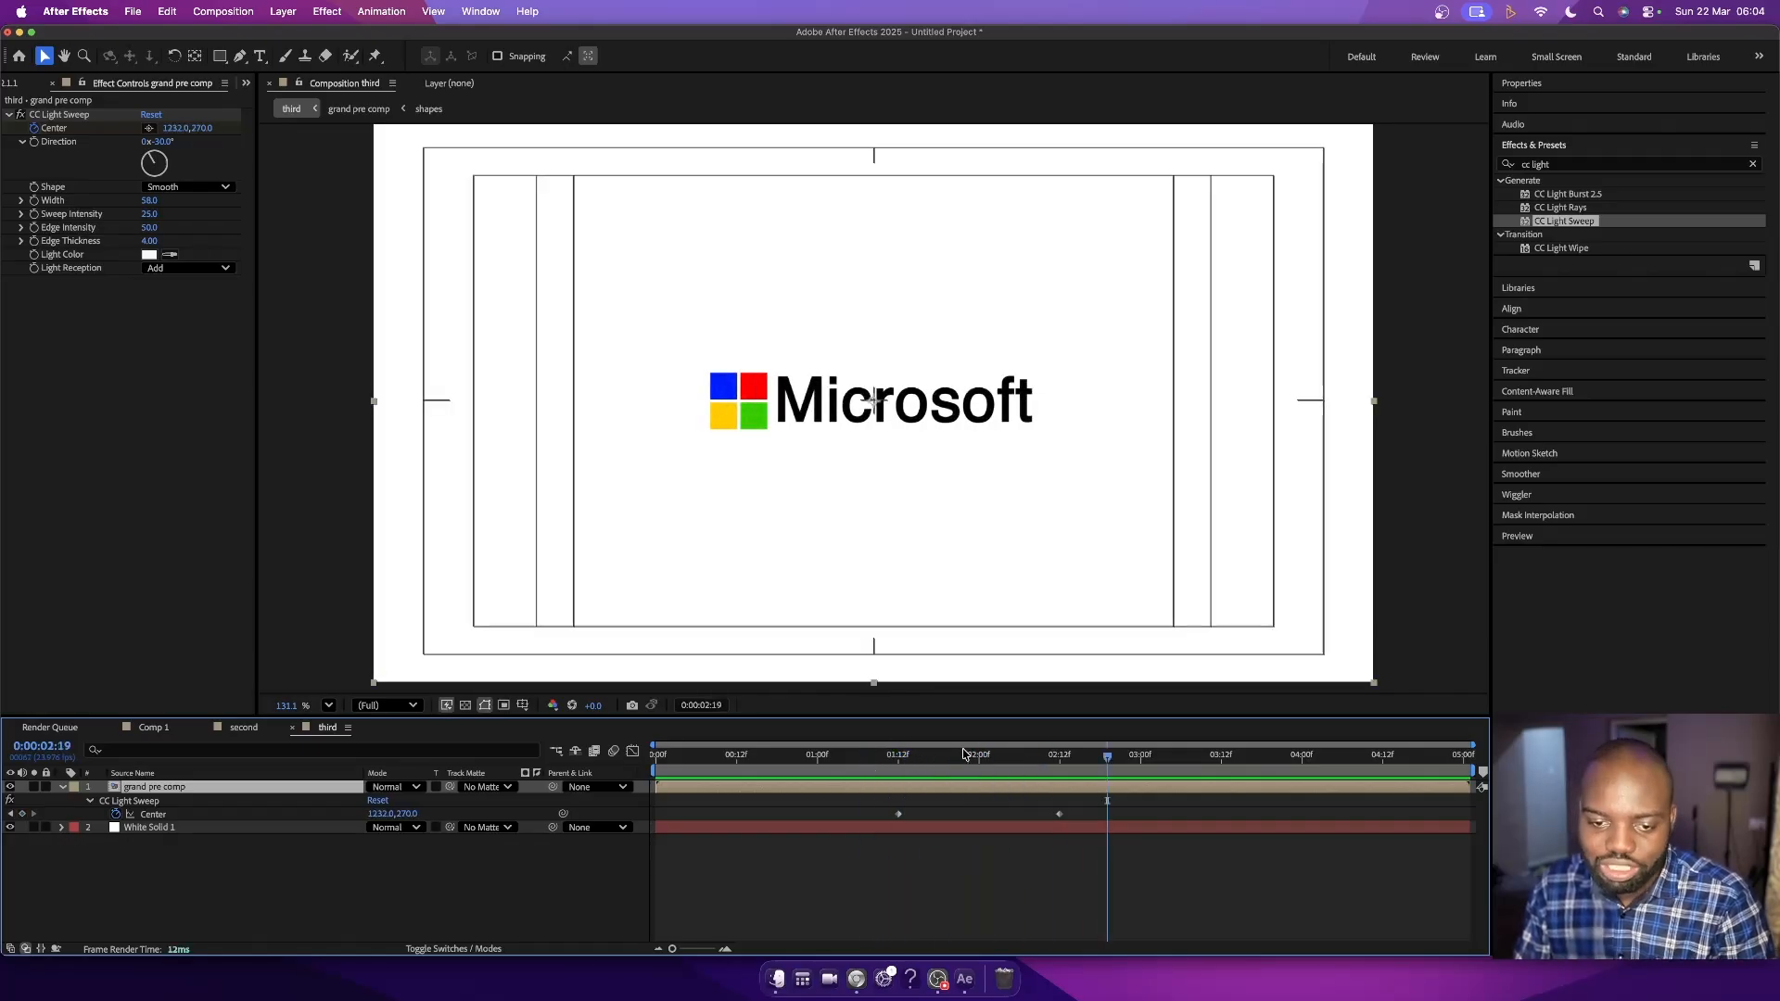
pyautogui.moveTo(980, 754); pyautogui.dragTo(871, 760)
pyautogui.press('space')
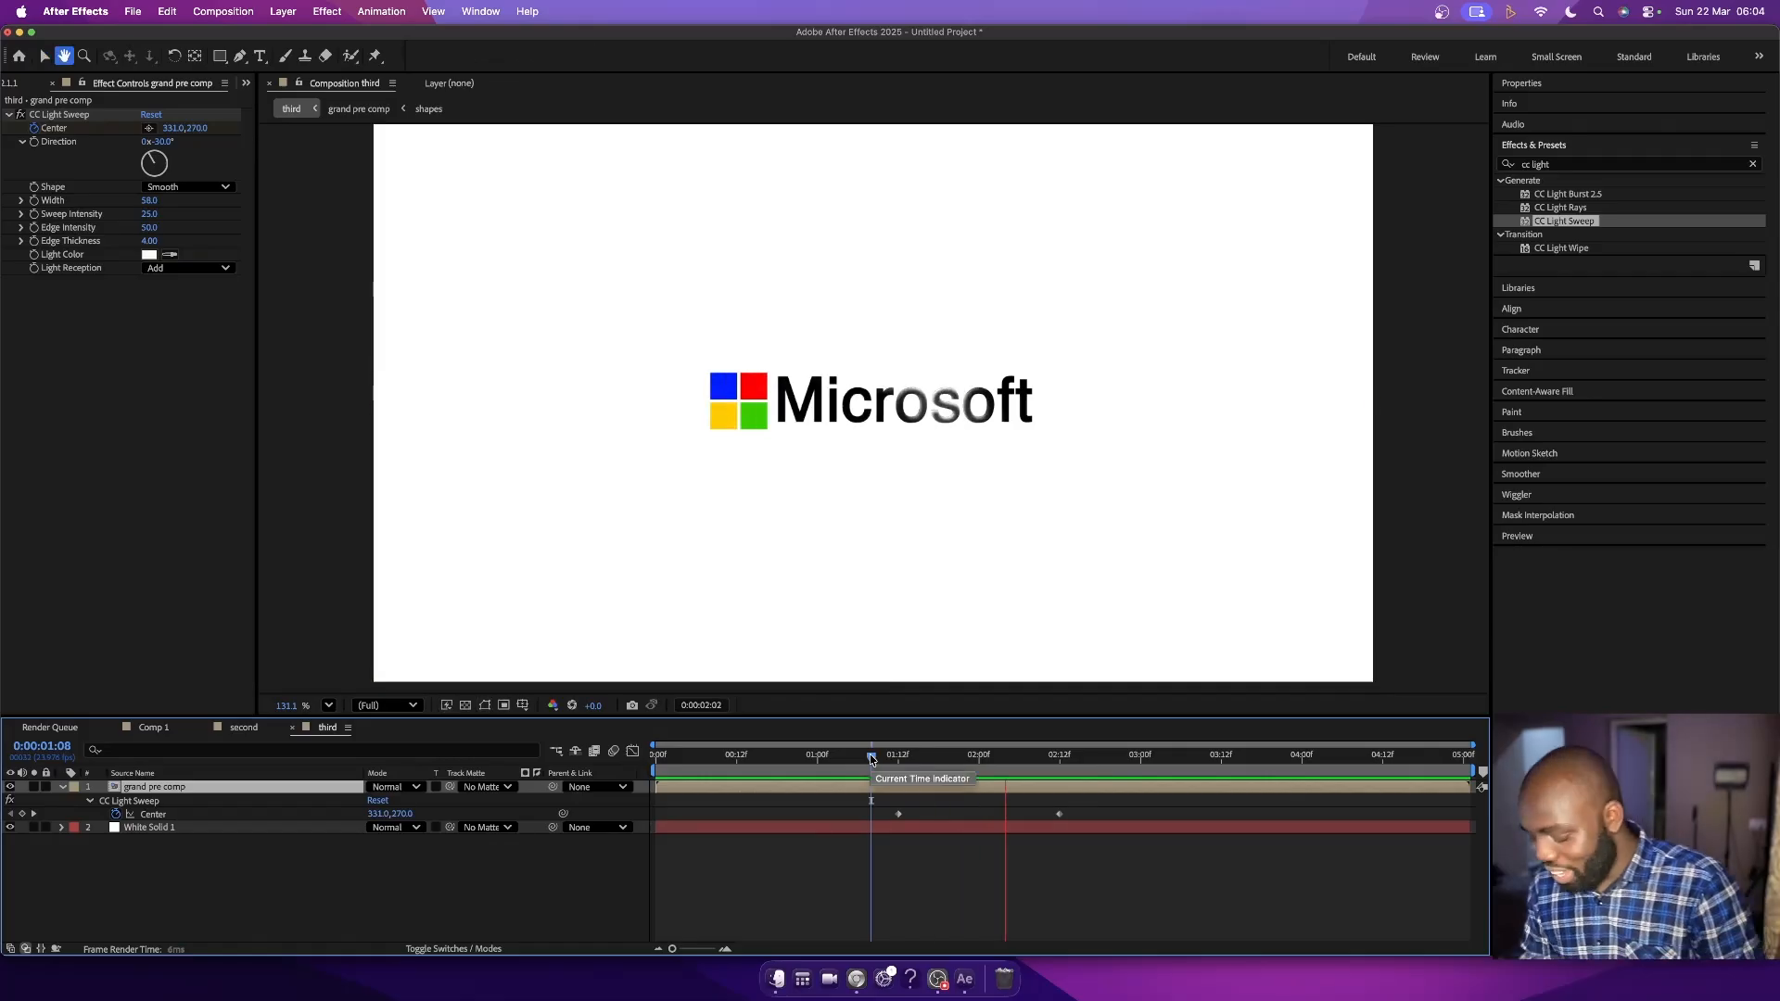
pyautogui.press('space')
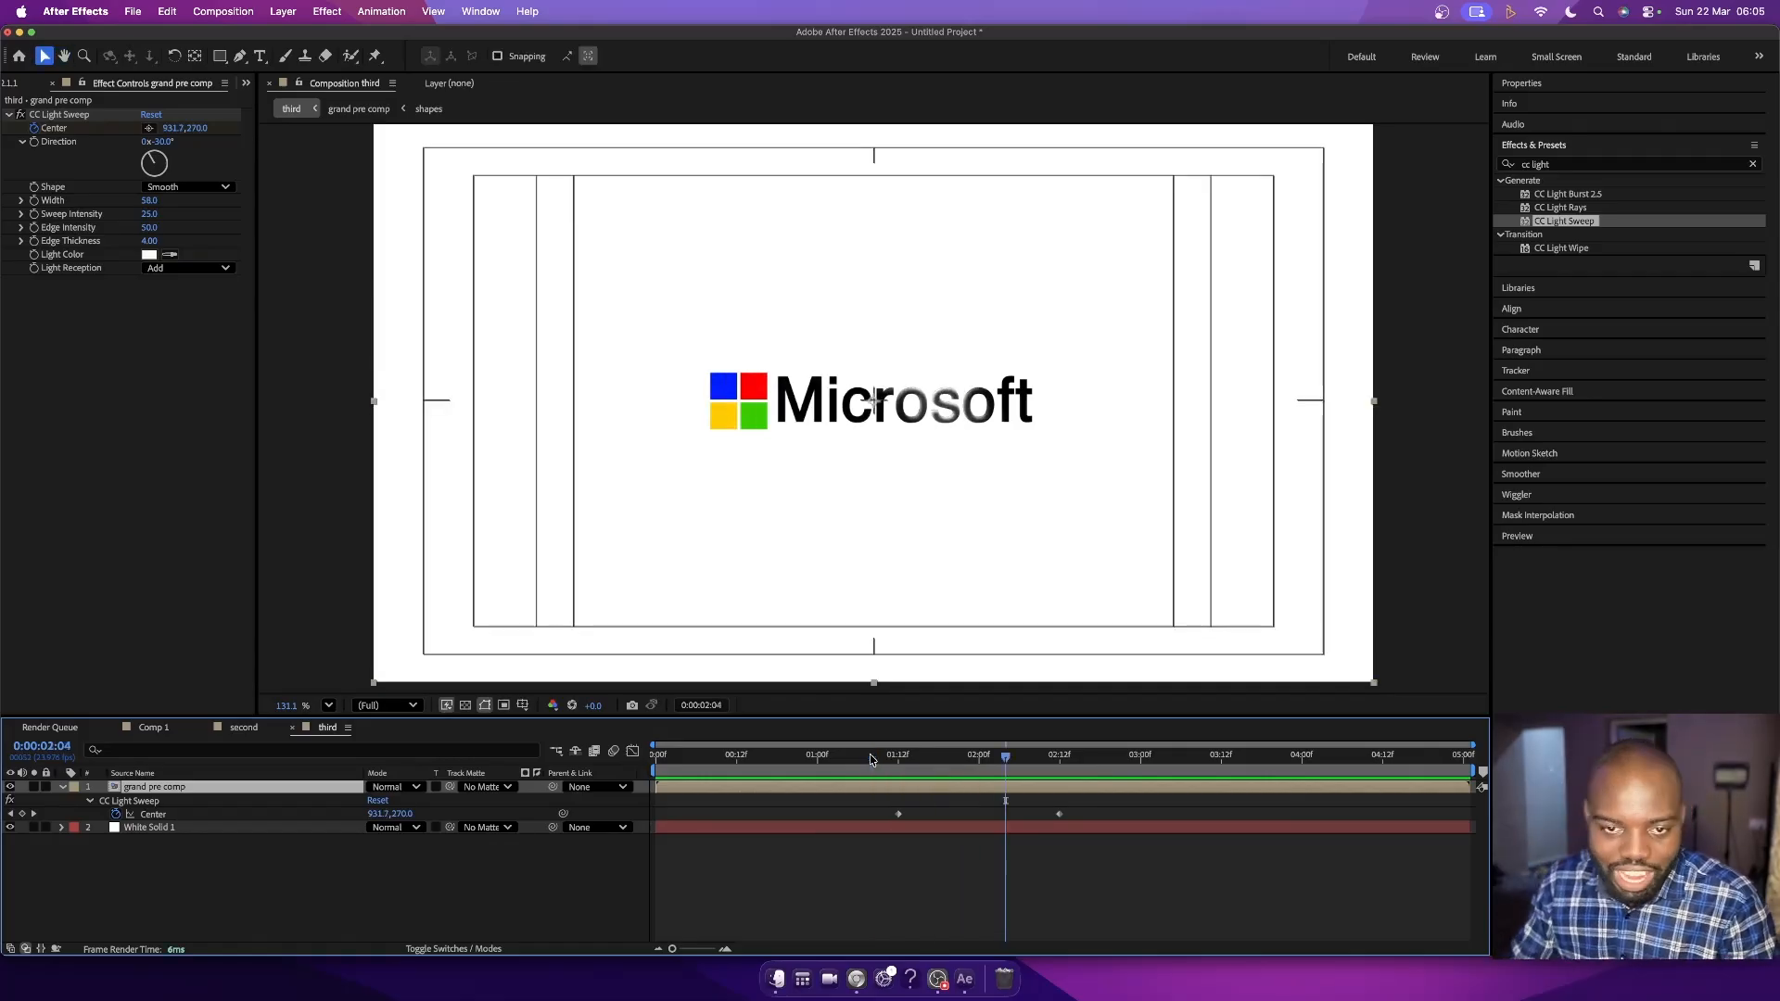
pyautogui.press('space')
pyautogui.press('space')
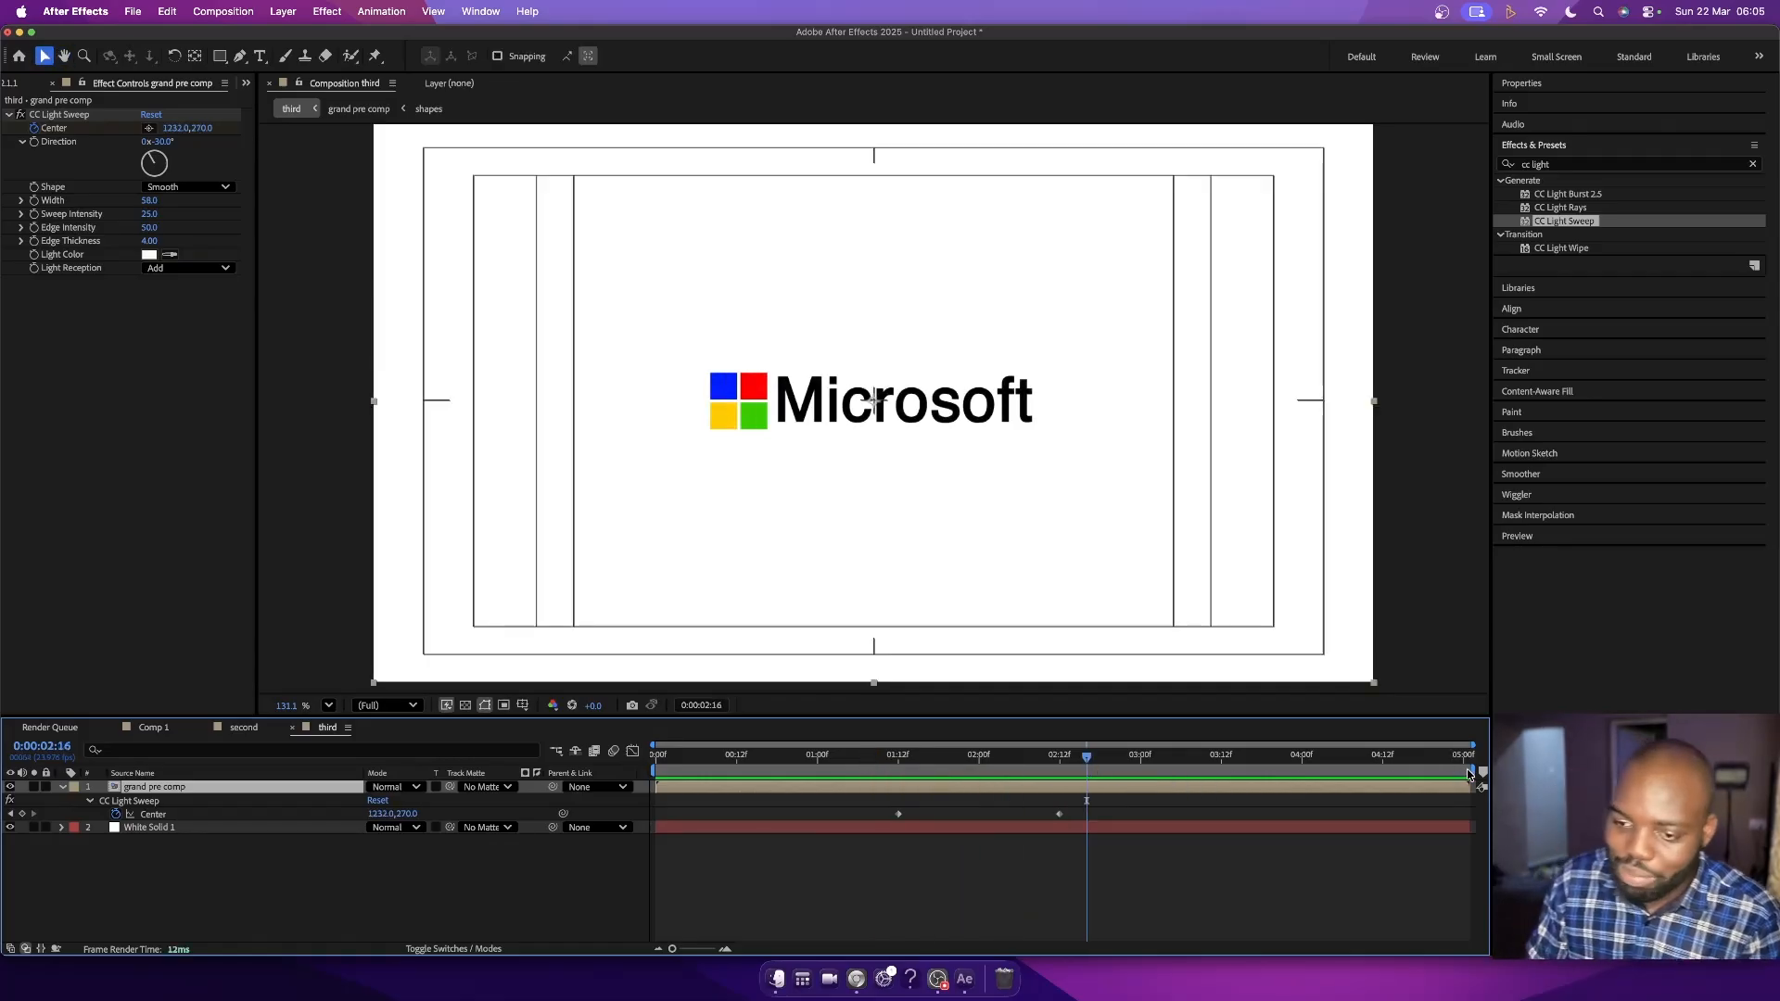
# - Shorten the work area to end at about 0:00:03:00 and play the whole animation from the start
pyautogui.moveTo(1474, 771); pyautogui.dragTo(654, 756)
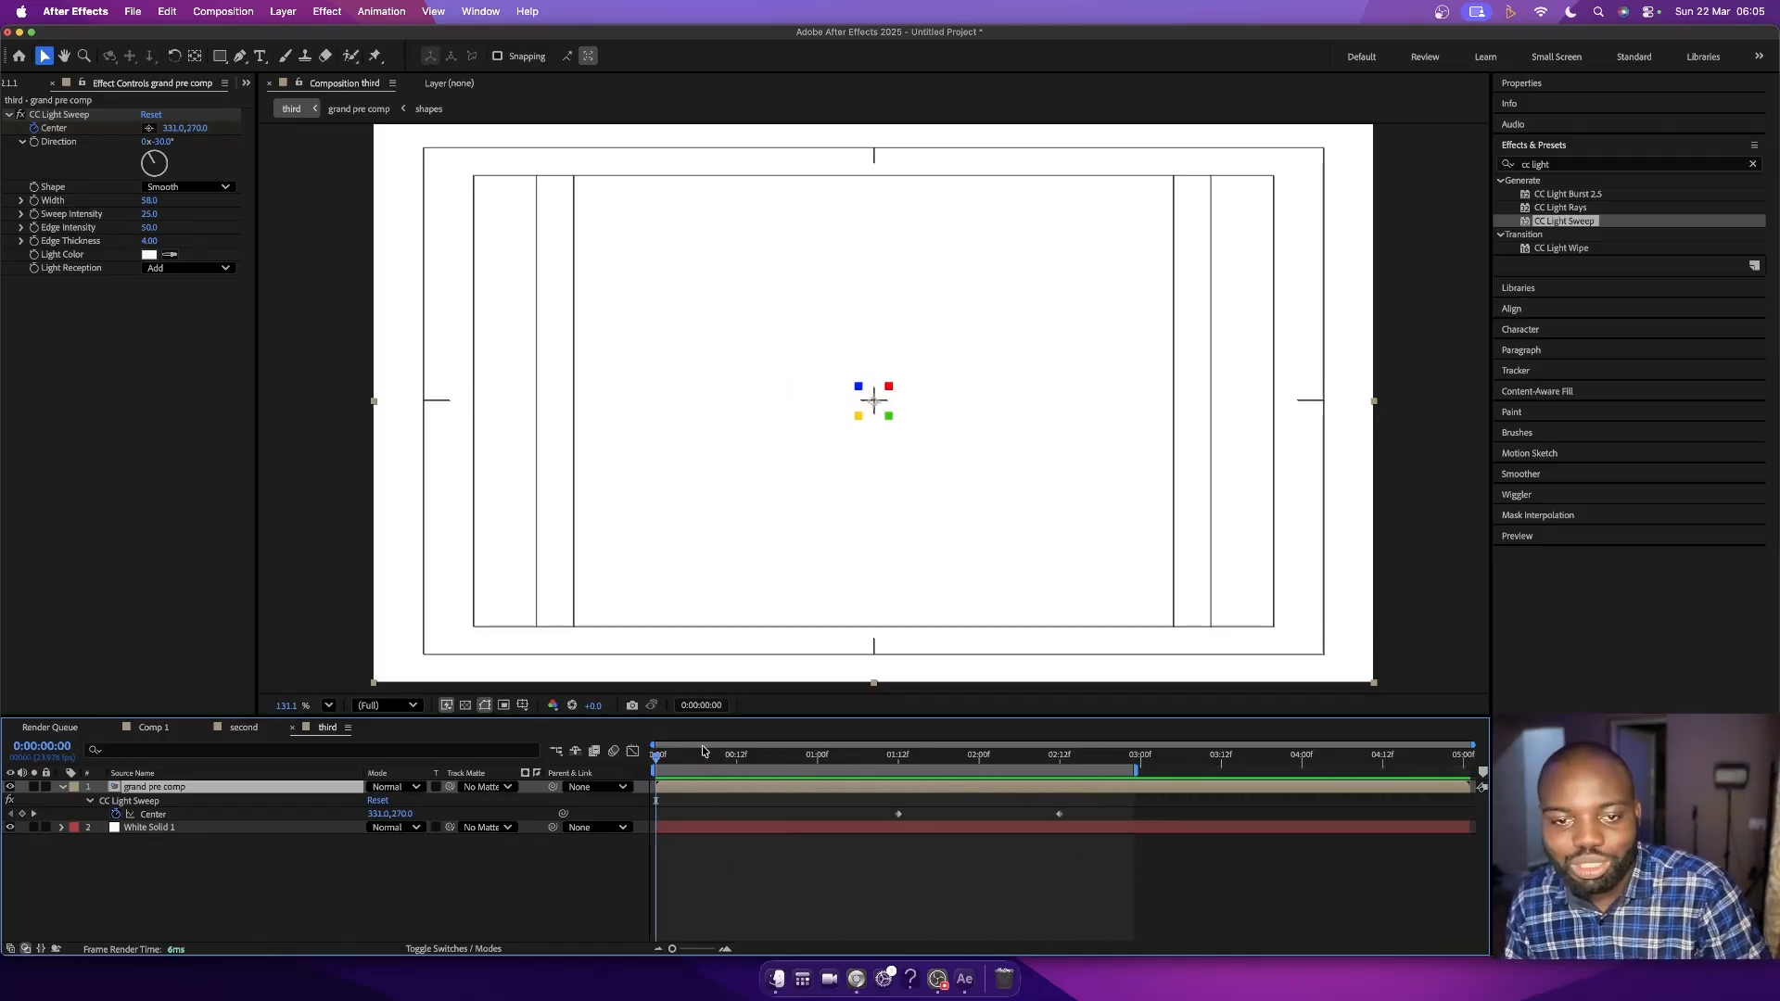
pyautogui.press('space')
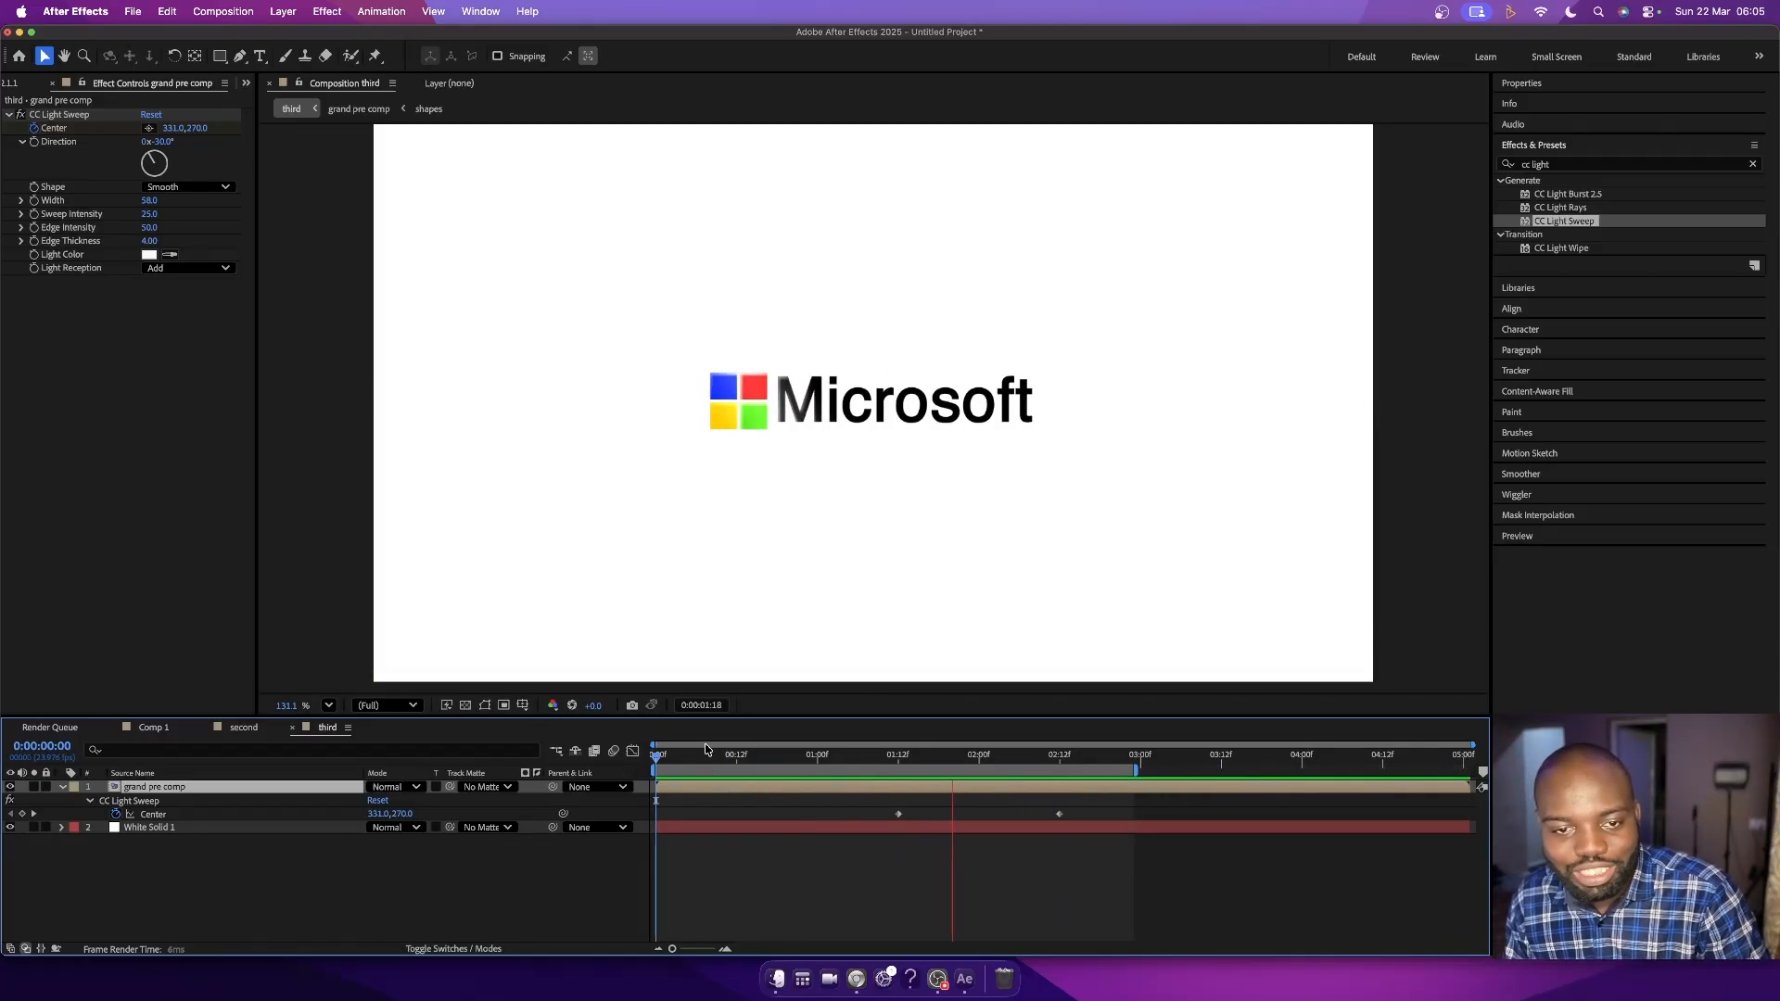
pyautogui.click(707, 749)
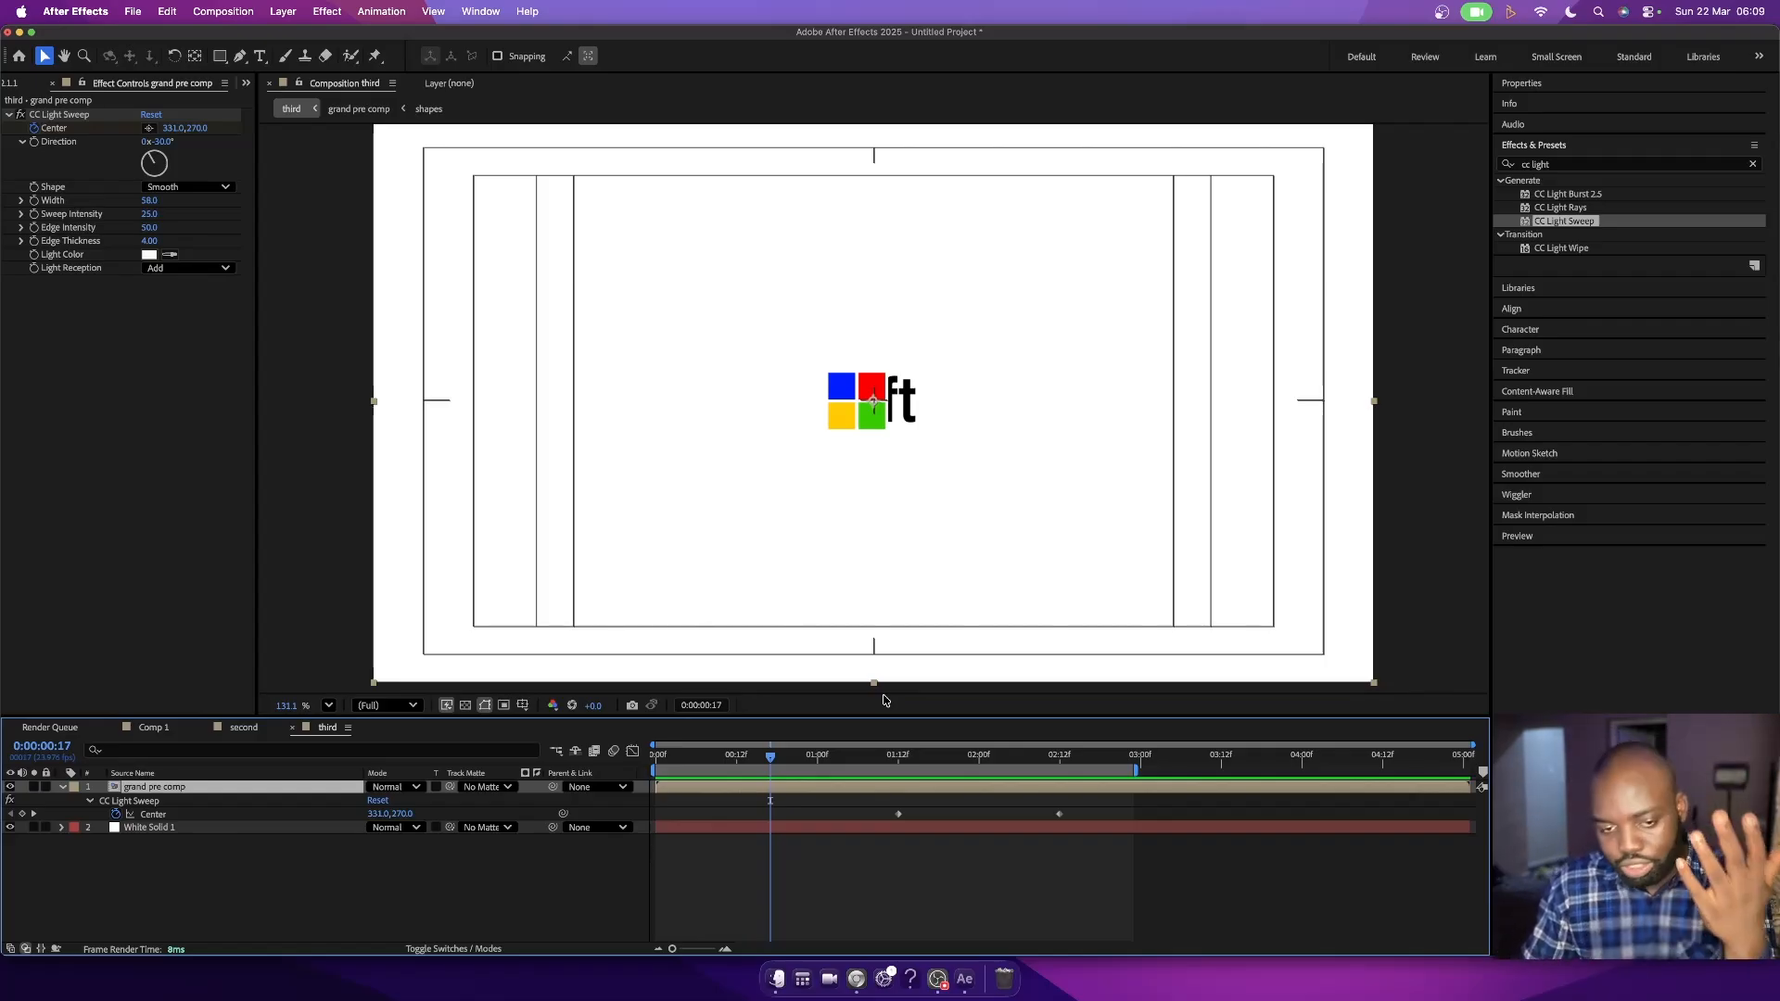
# - Scrub through the light sweep from 0:00:01:09 to 0:00:02:12, keeping the third composition in view
pyautogui.click(878, 758)
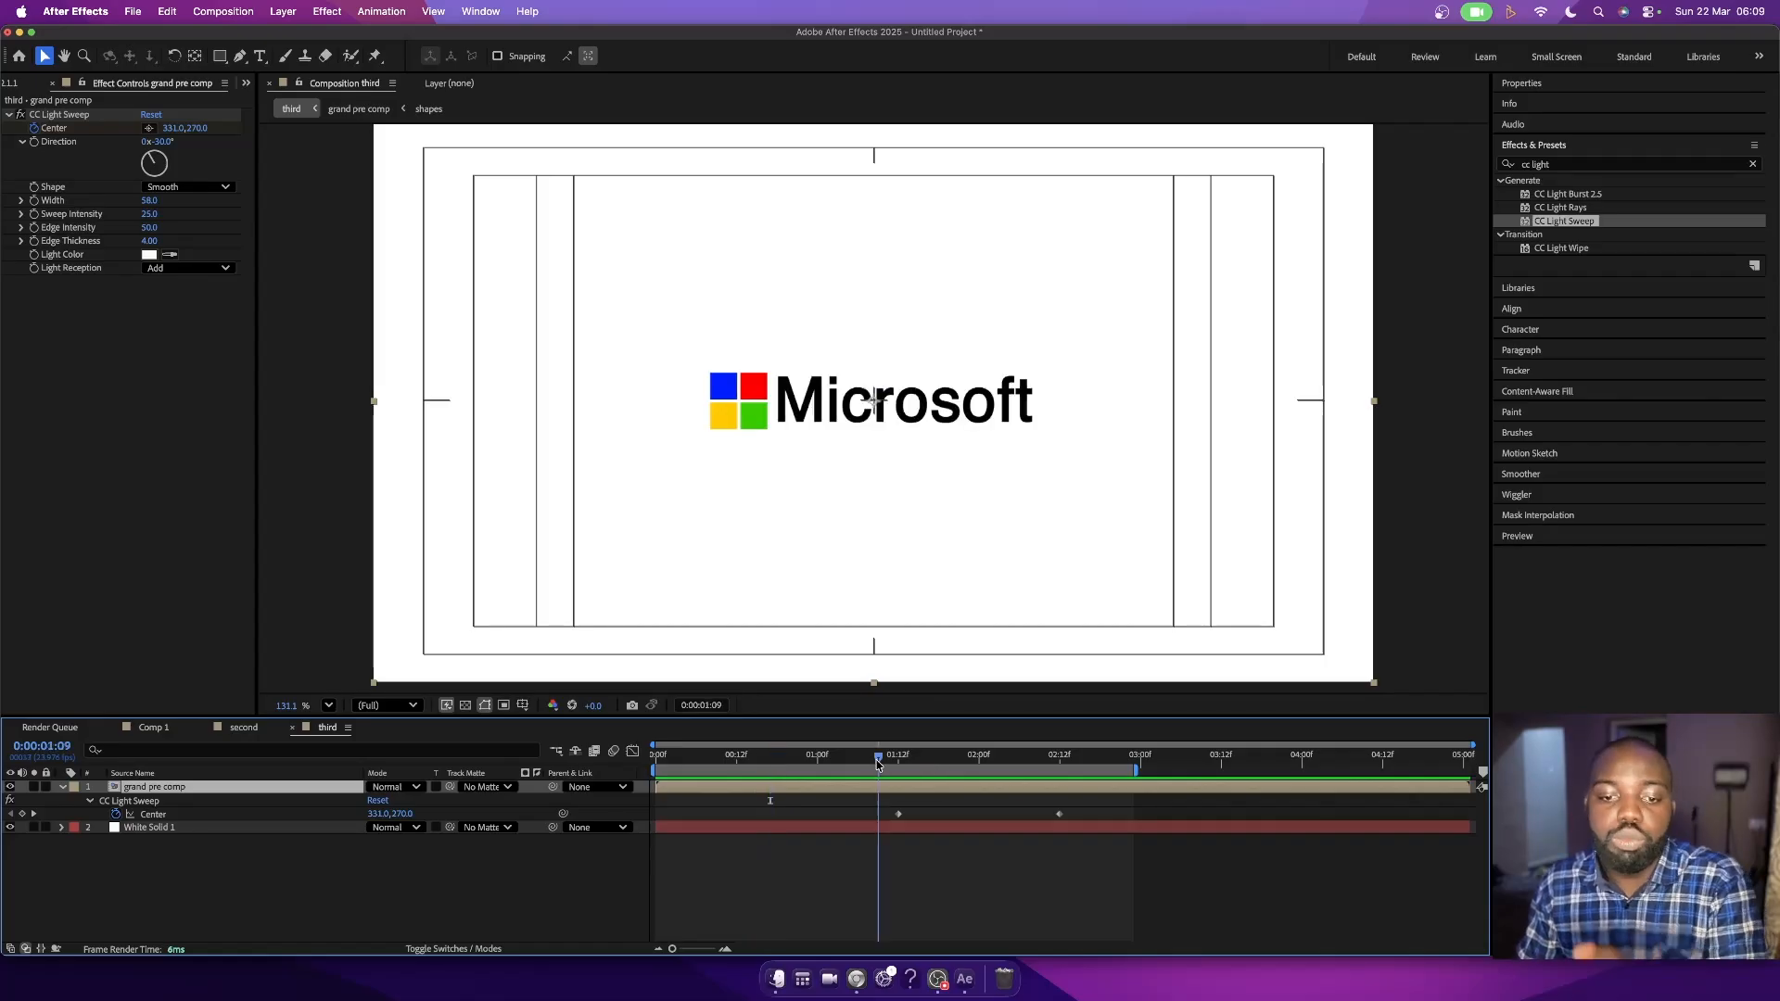
pyautogui.moveTo(878, 760); pyautogui.dragTo(979, 760)
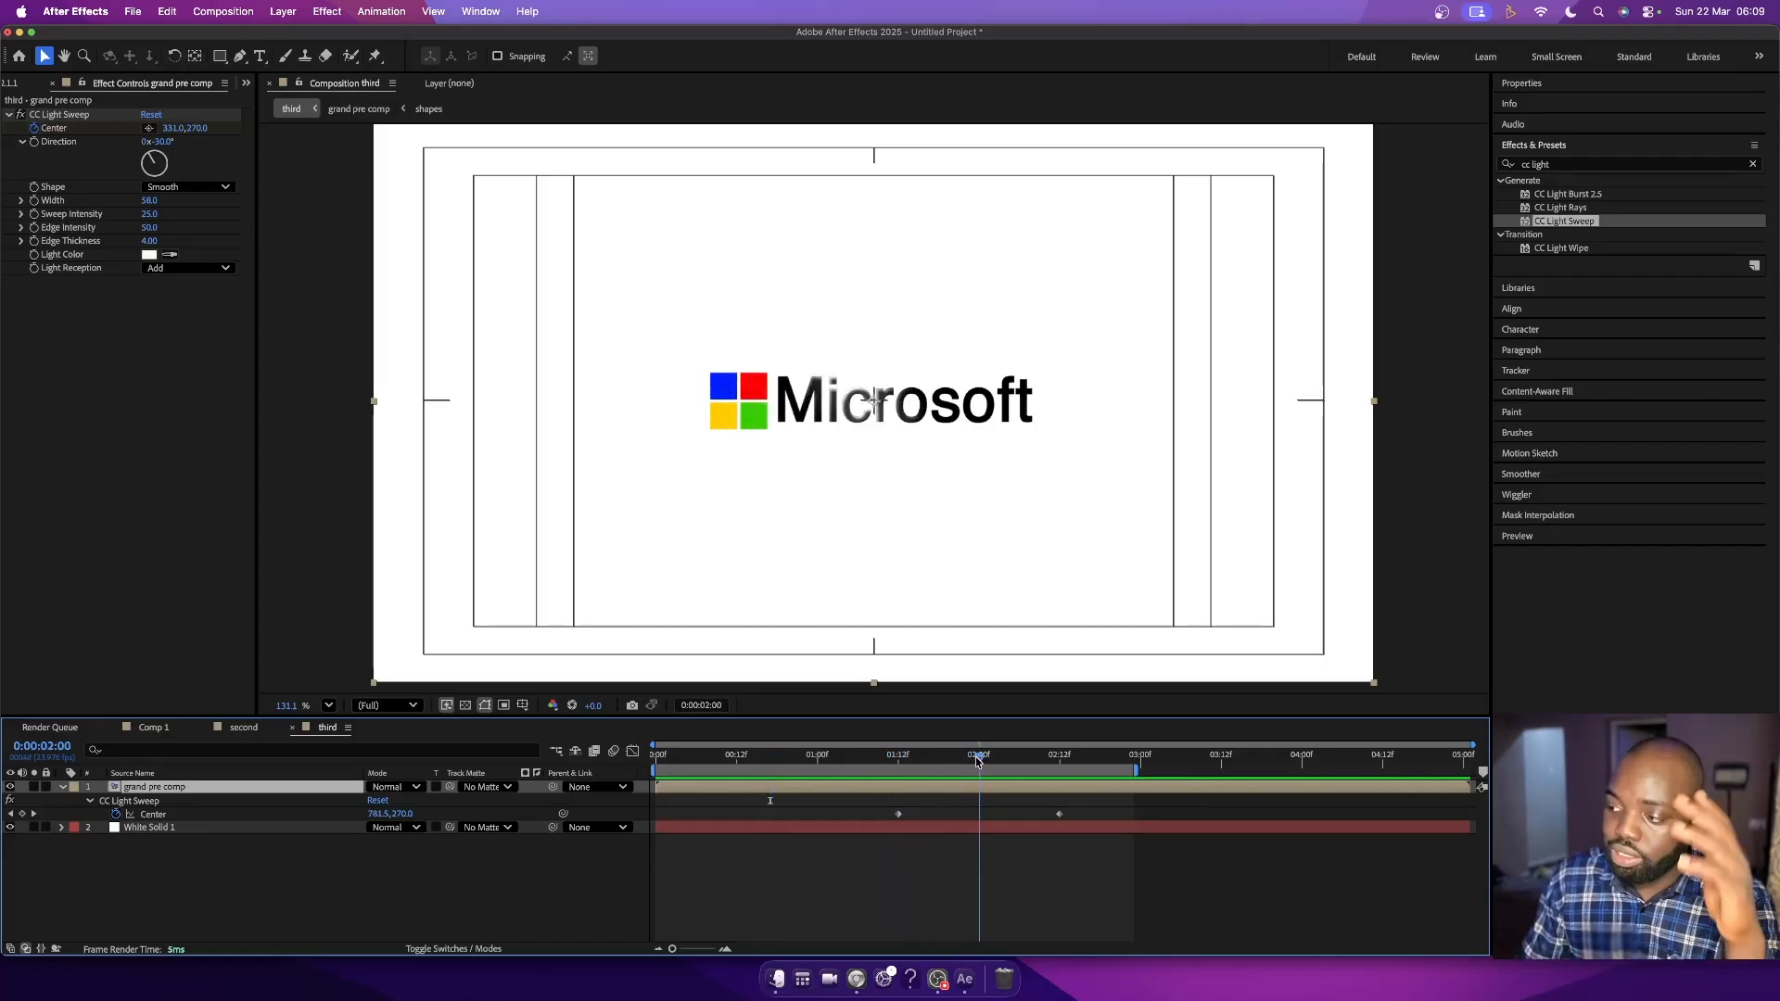
pyautogui.moveTo(978, 761); pyautogui.dragTo(1058, 761)
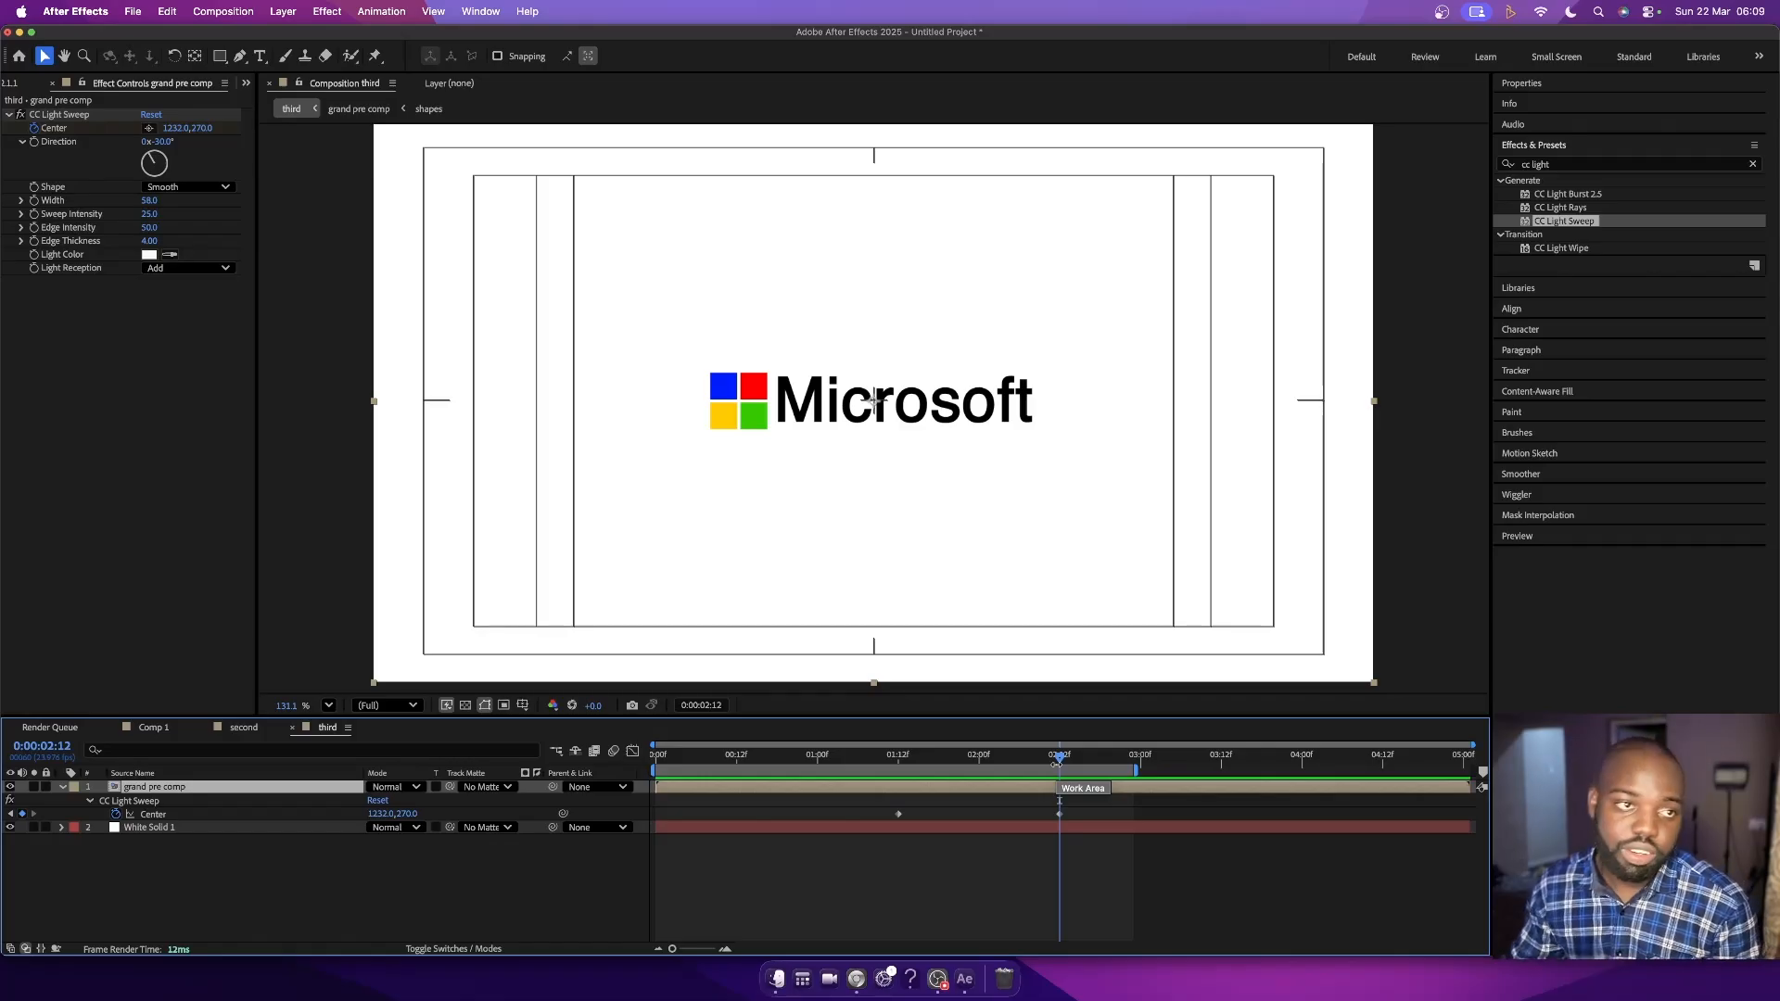
pyautogui.click(454, 82)
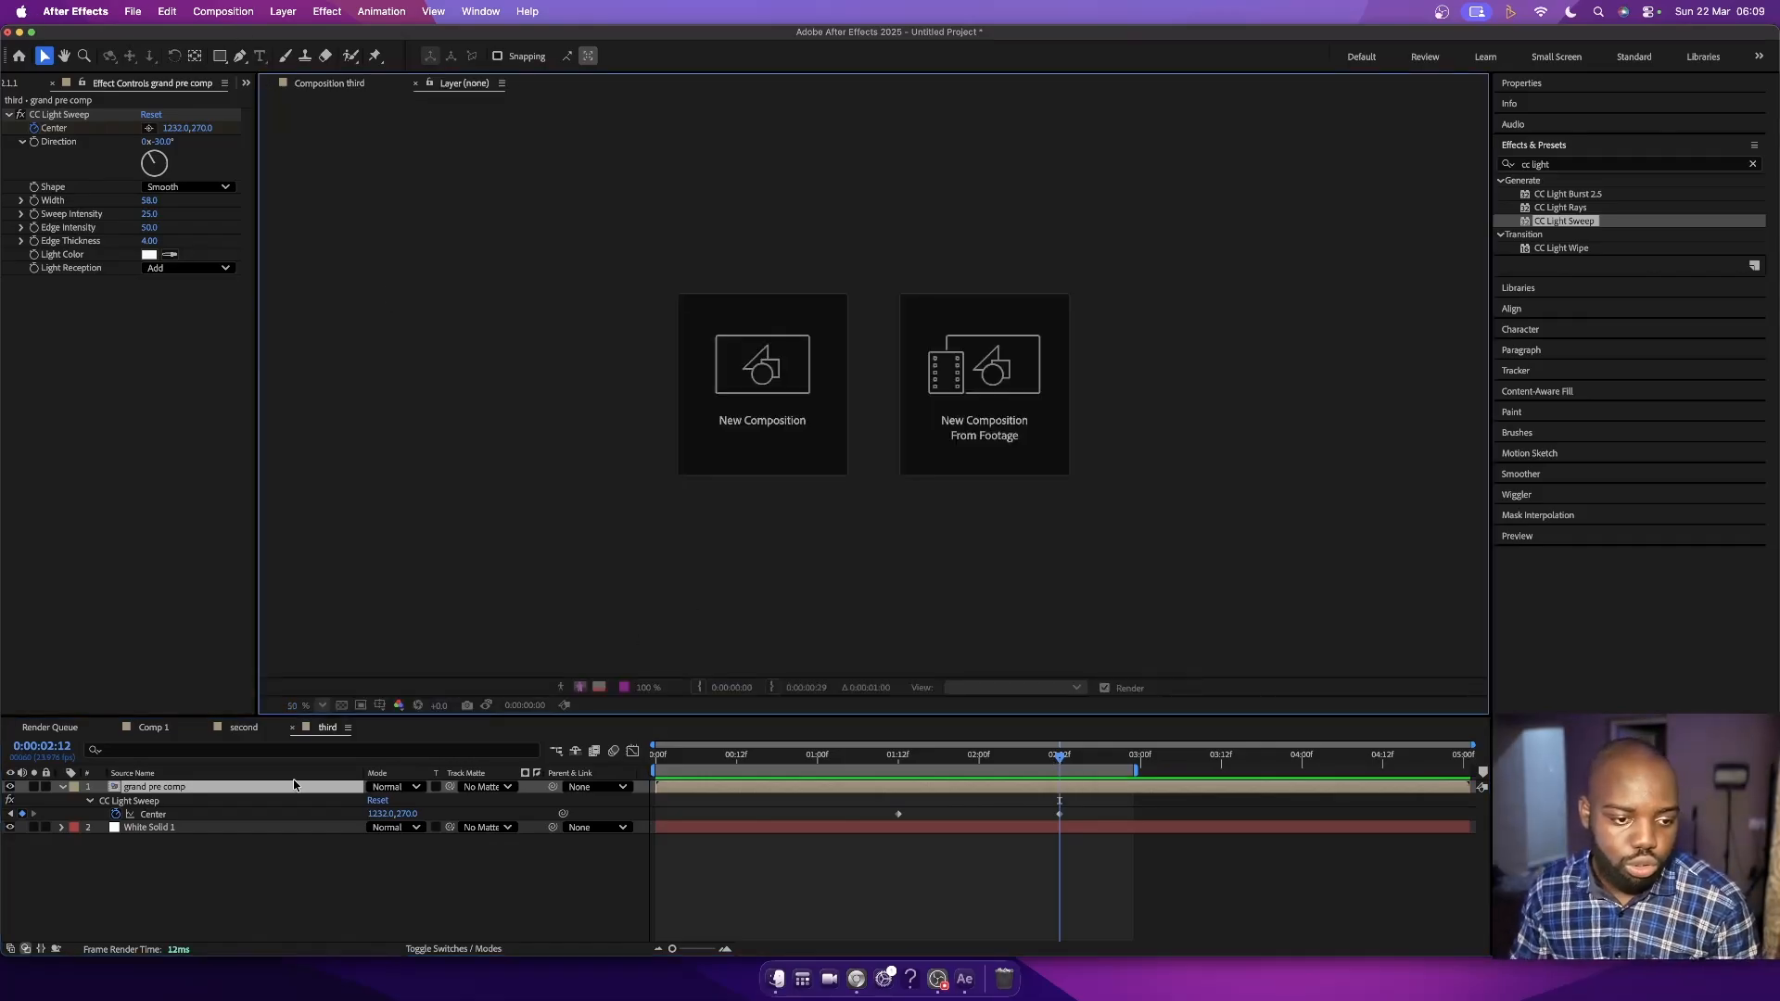
pyautogui.click(326, 727)
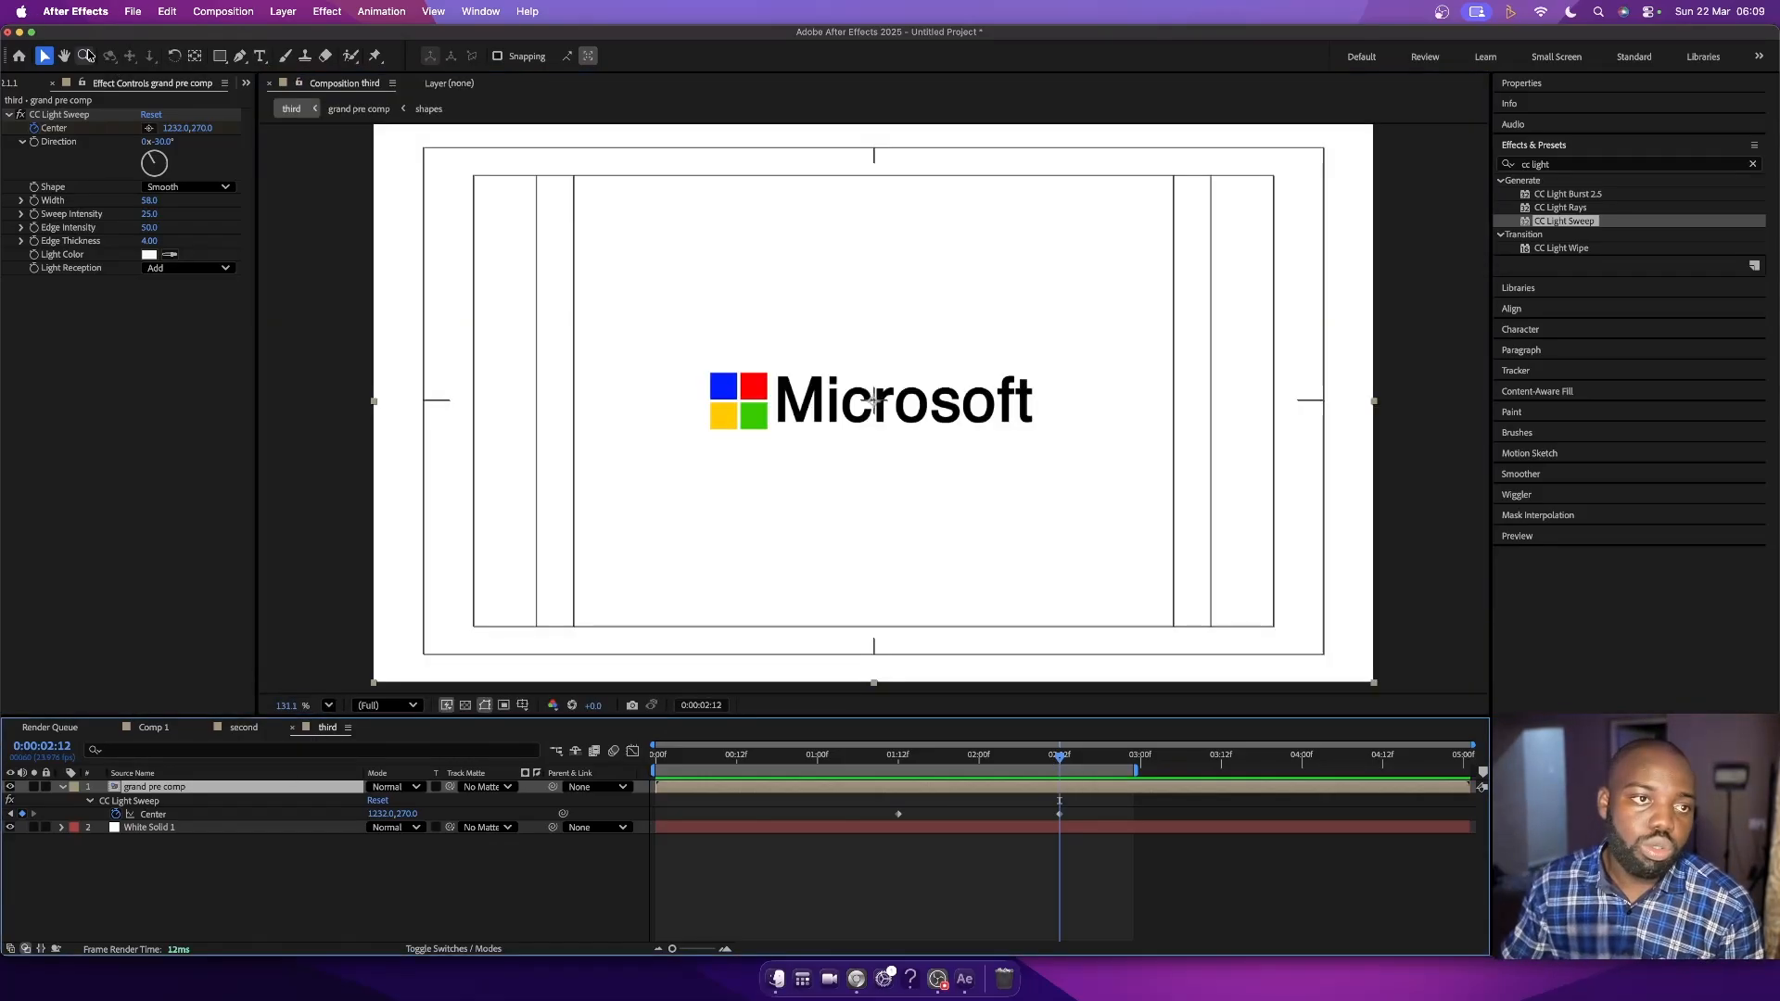
# - Add the third composition to the render queue for export
pyautogui.click(134, 13)
pyautogui.moveTo(201, 280)
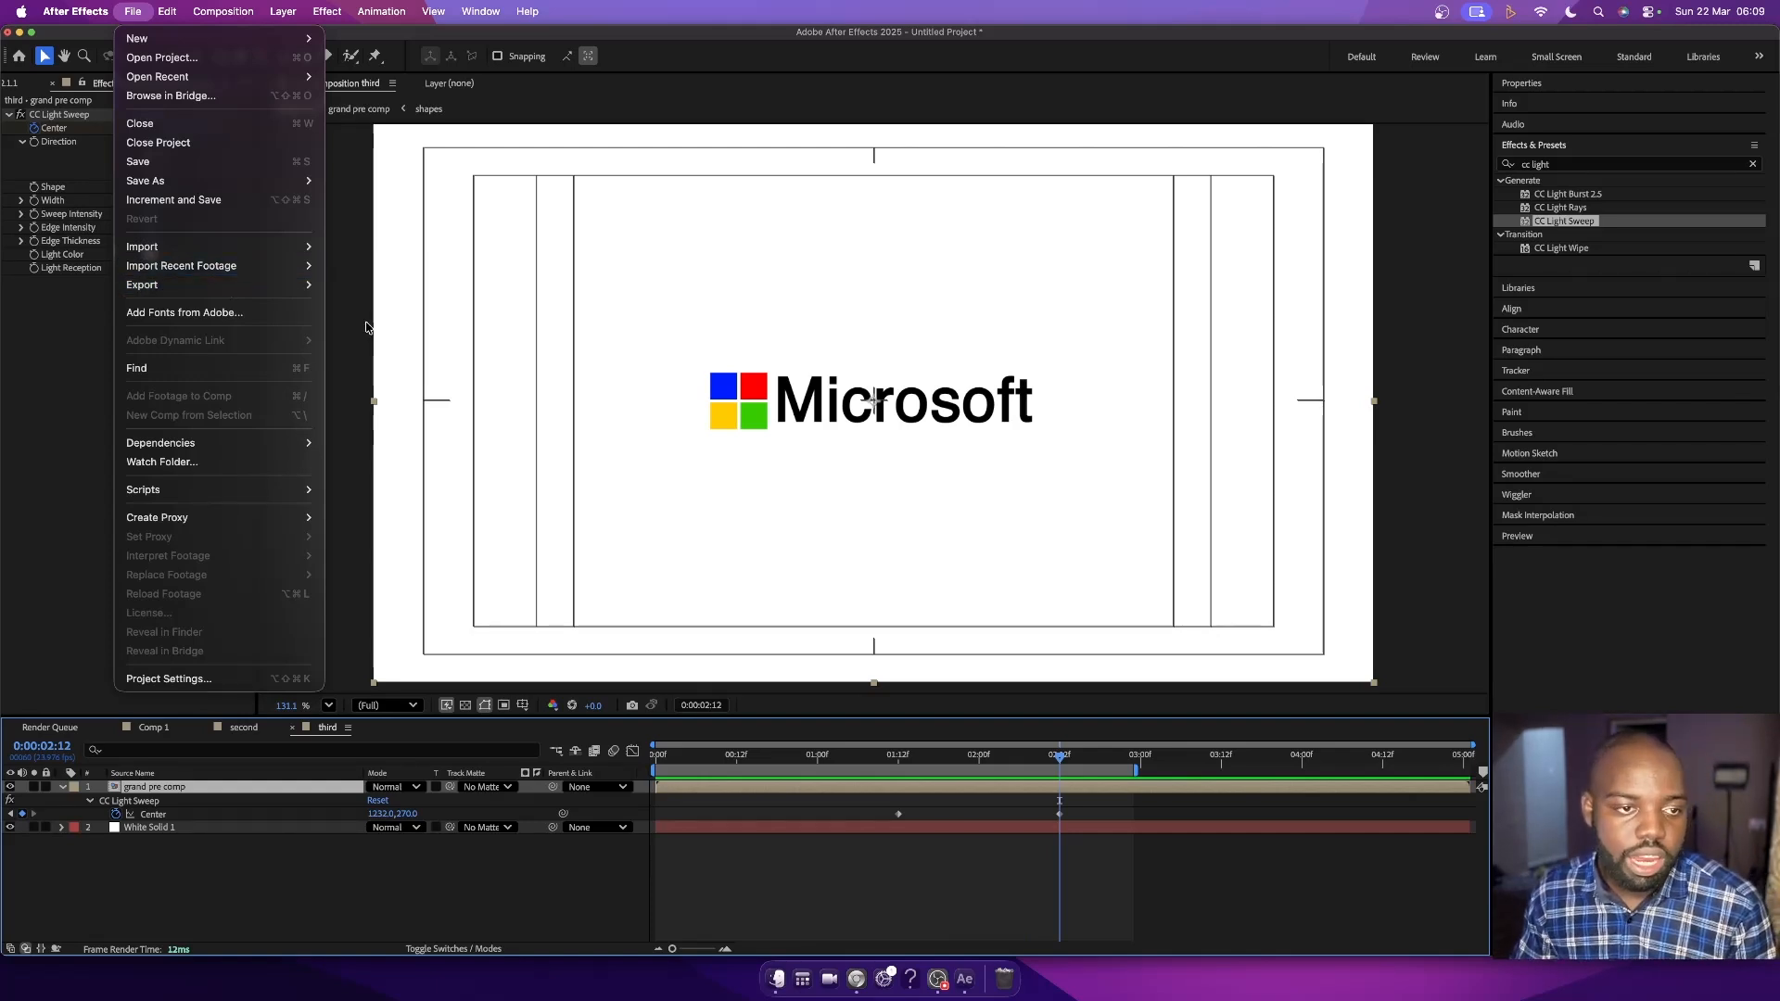
pyautogui.click(398, 309)
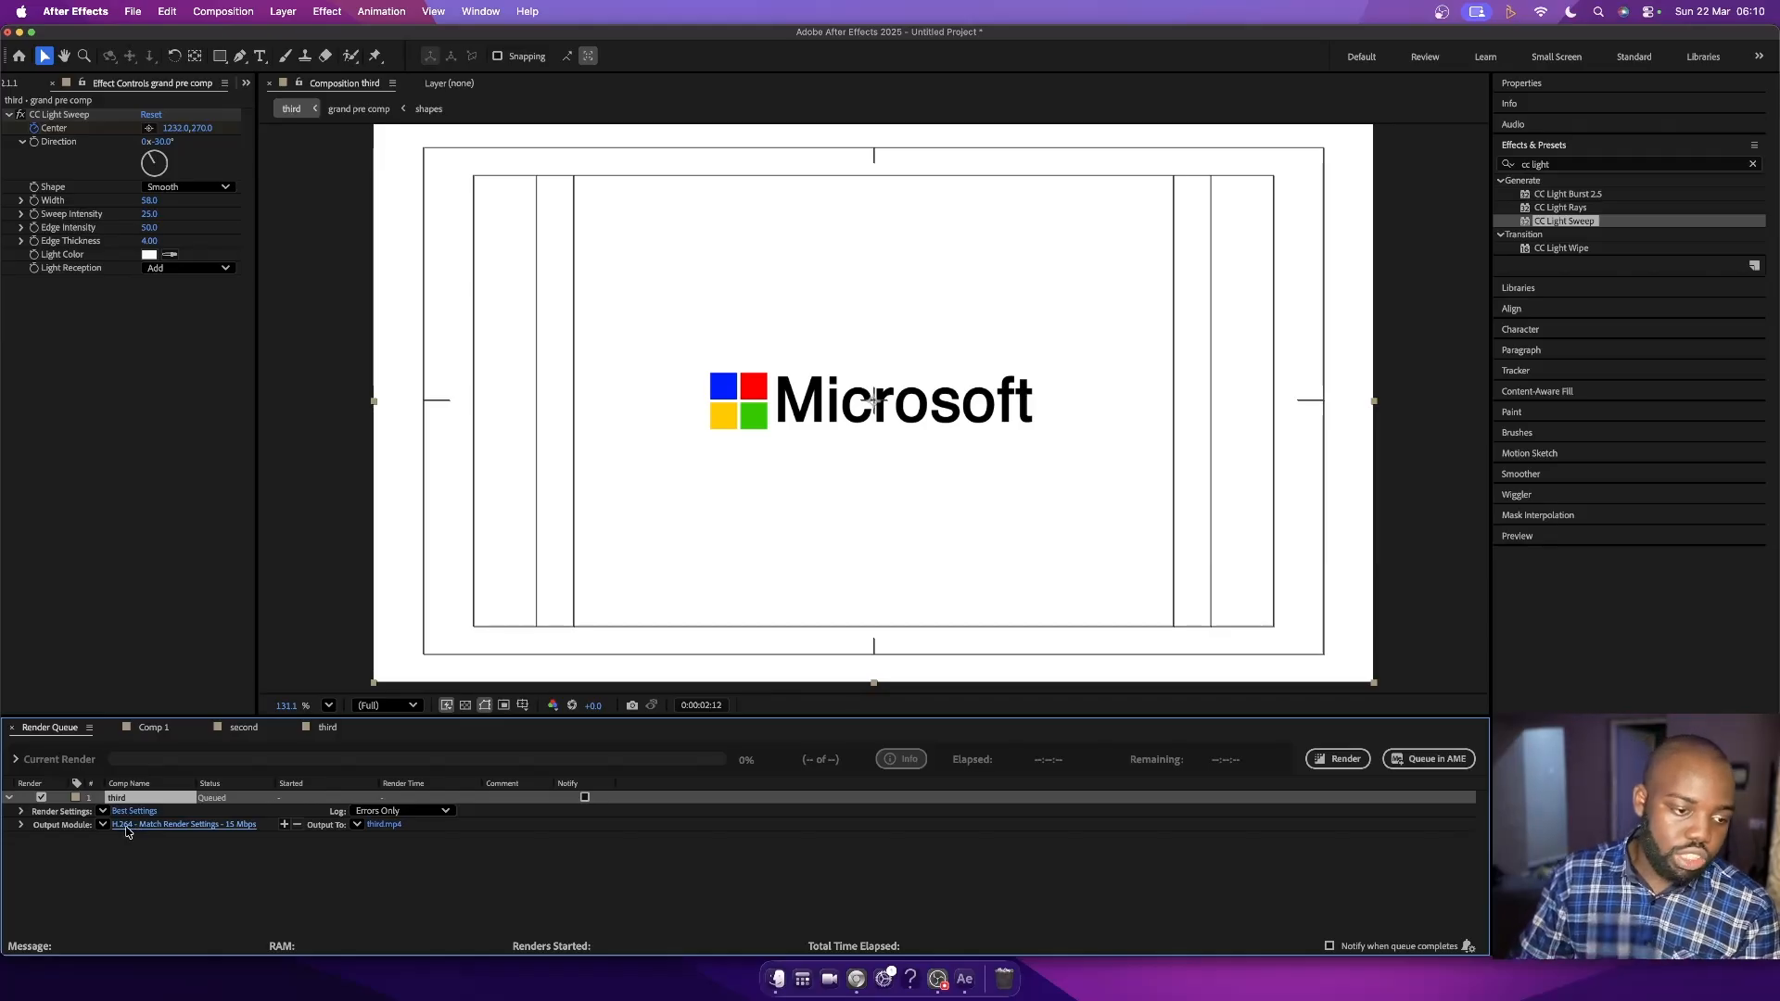
pyautogui.click(229, 825)
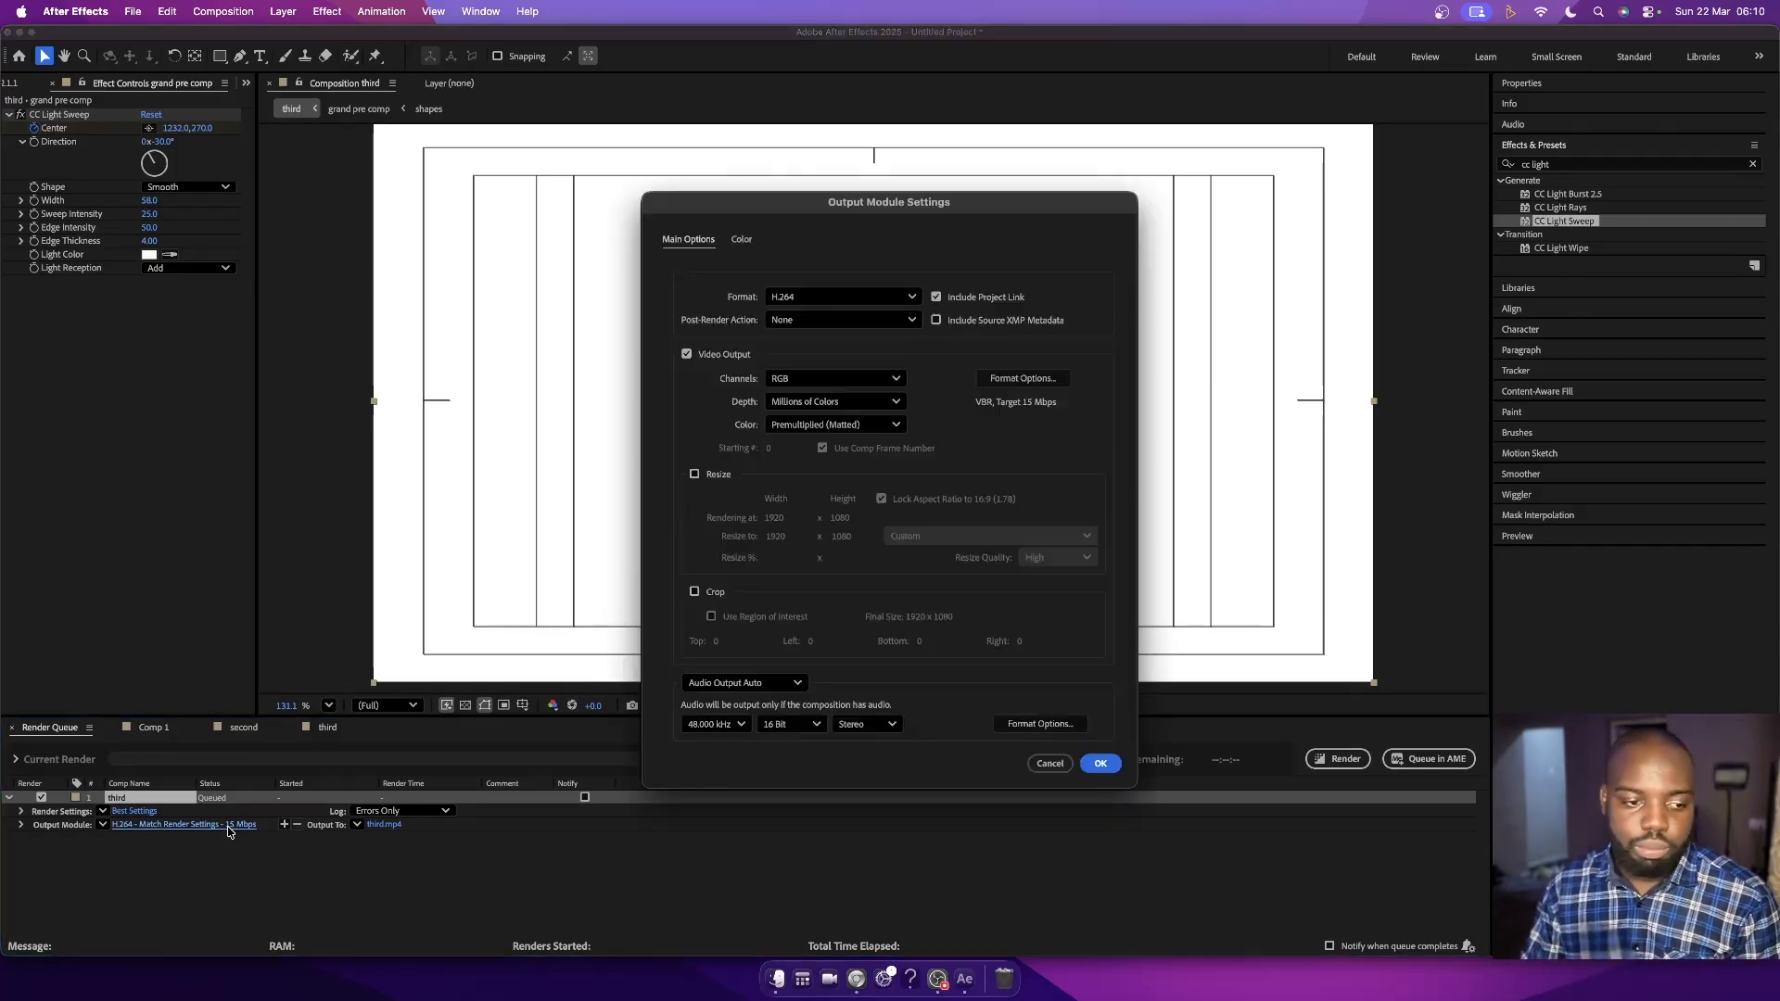
pyautogui.click(869, 298)
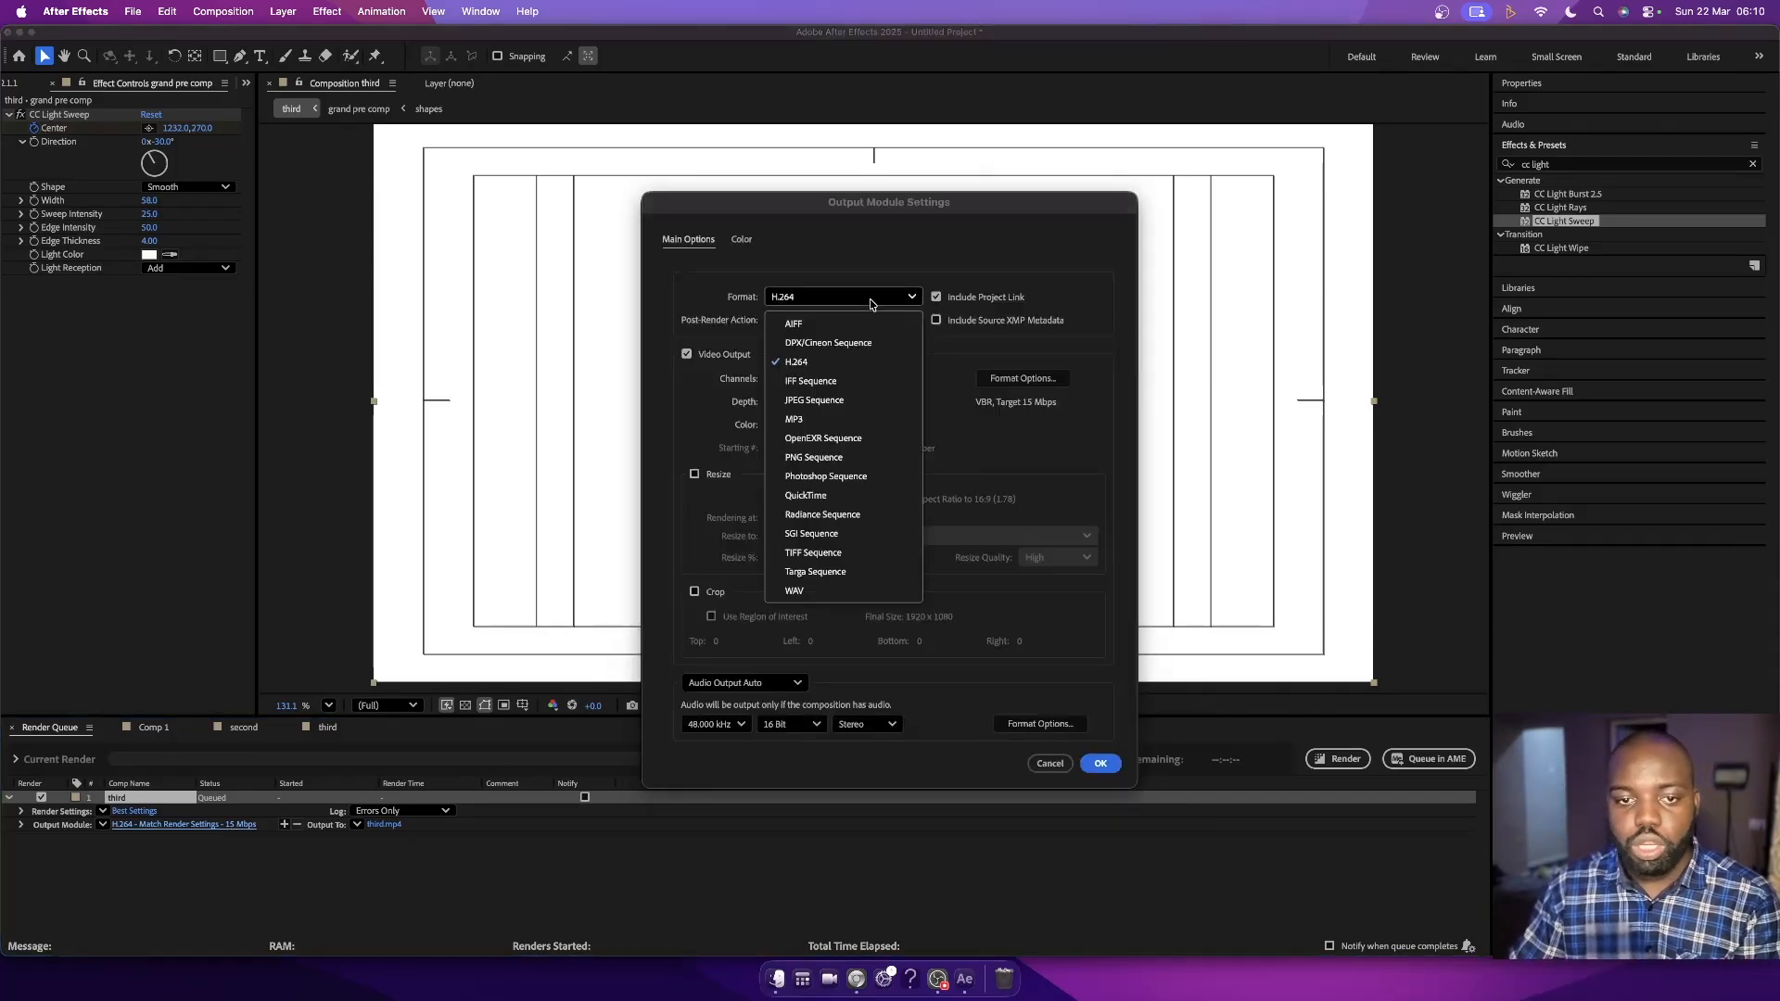
pyautogui.click(807, 364)
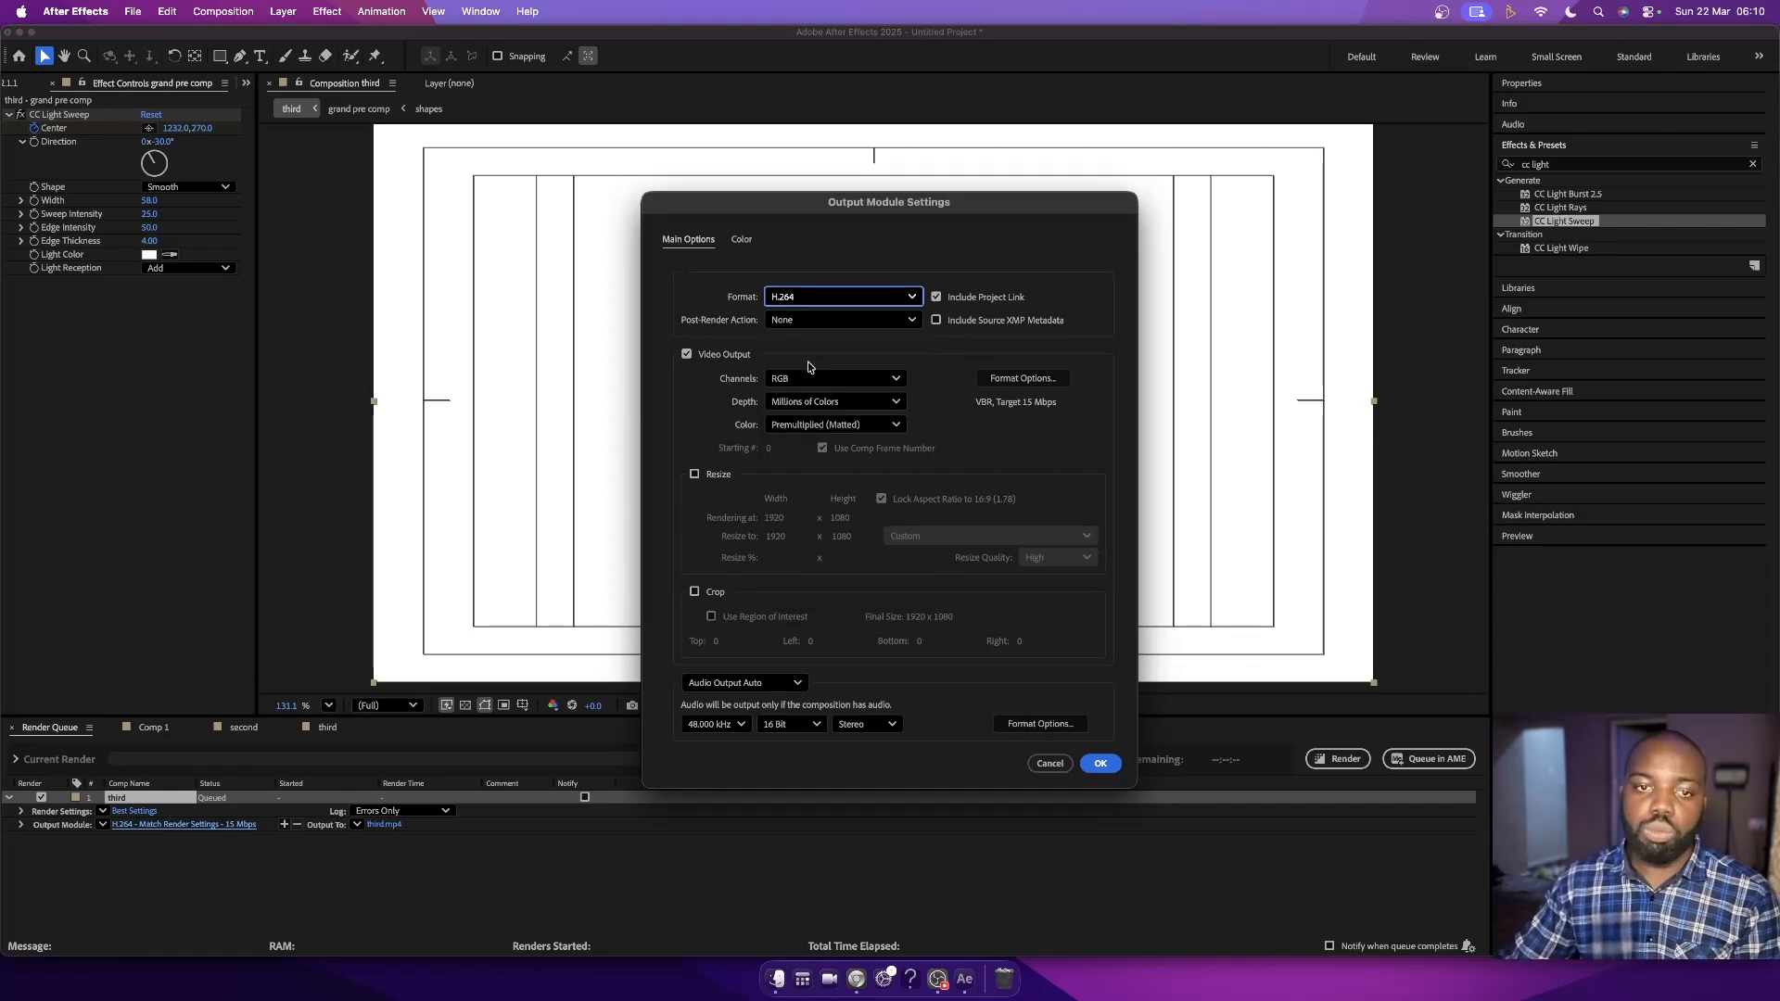
pyautogui.click(1050, 763)
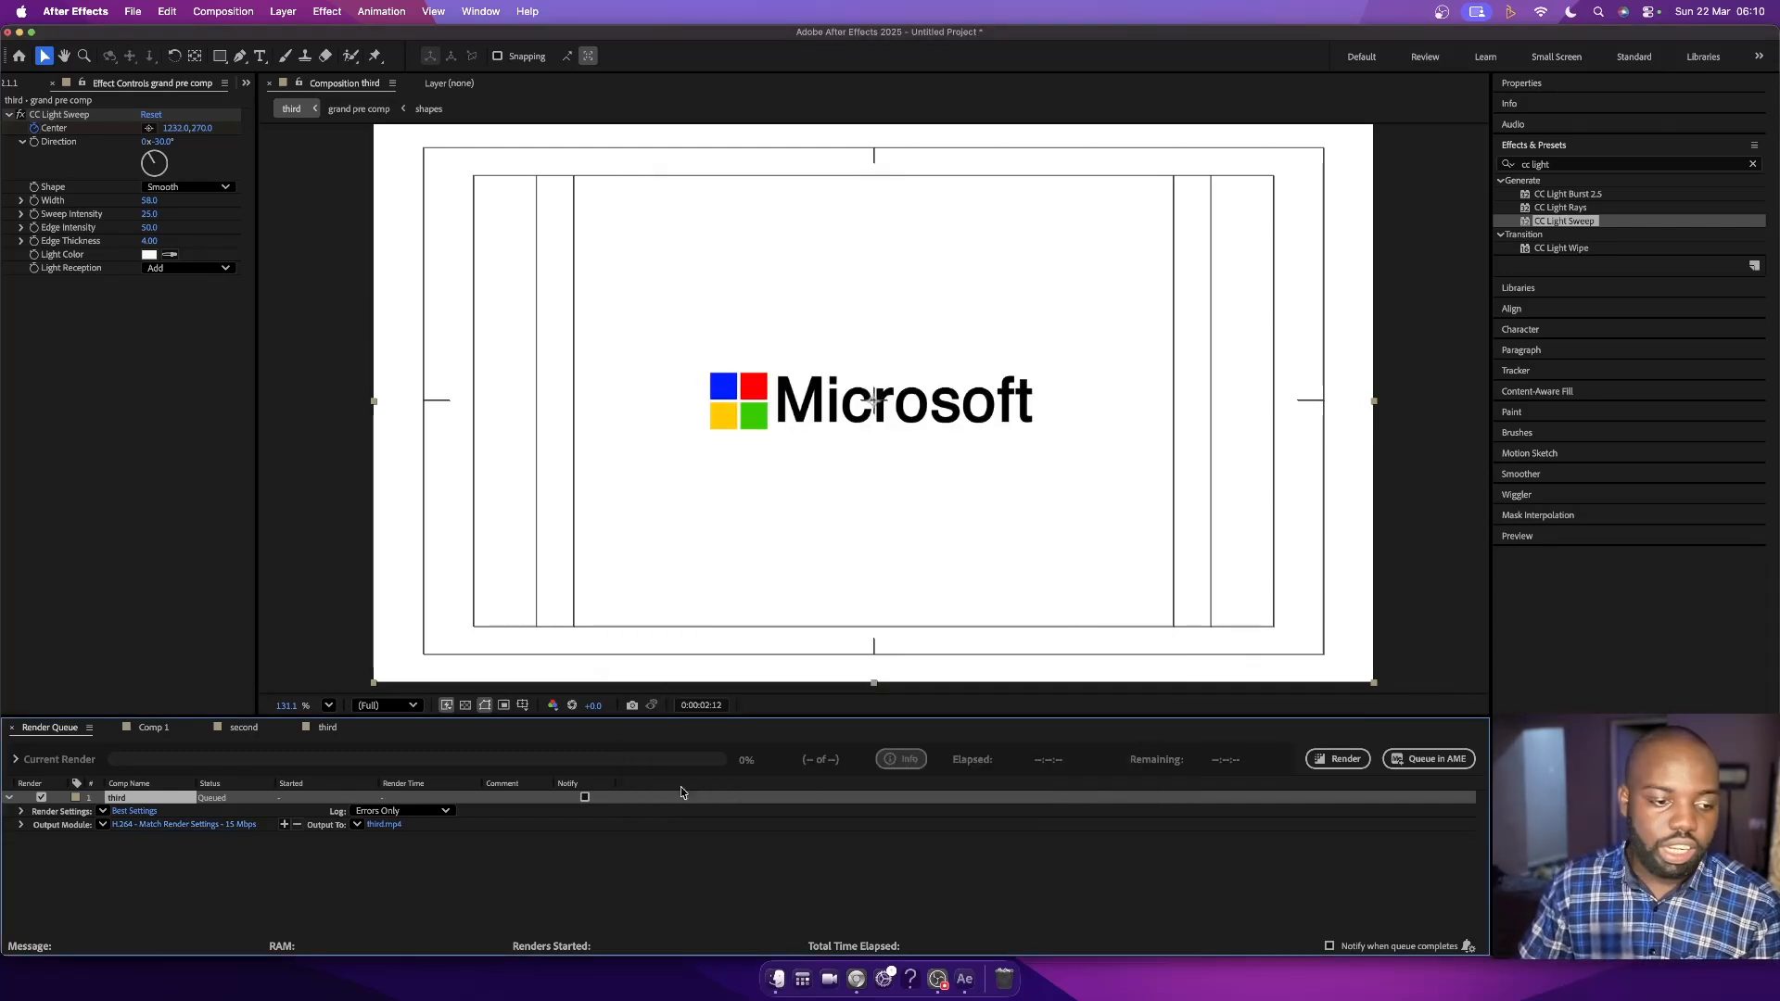
# - Set the render's output module to H.264 with Hardware Encoding performance and accept the module settings
pyautogui.click(148, 825)
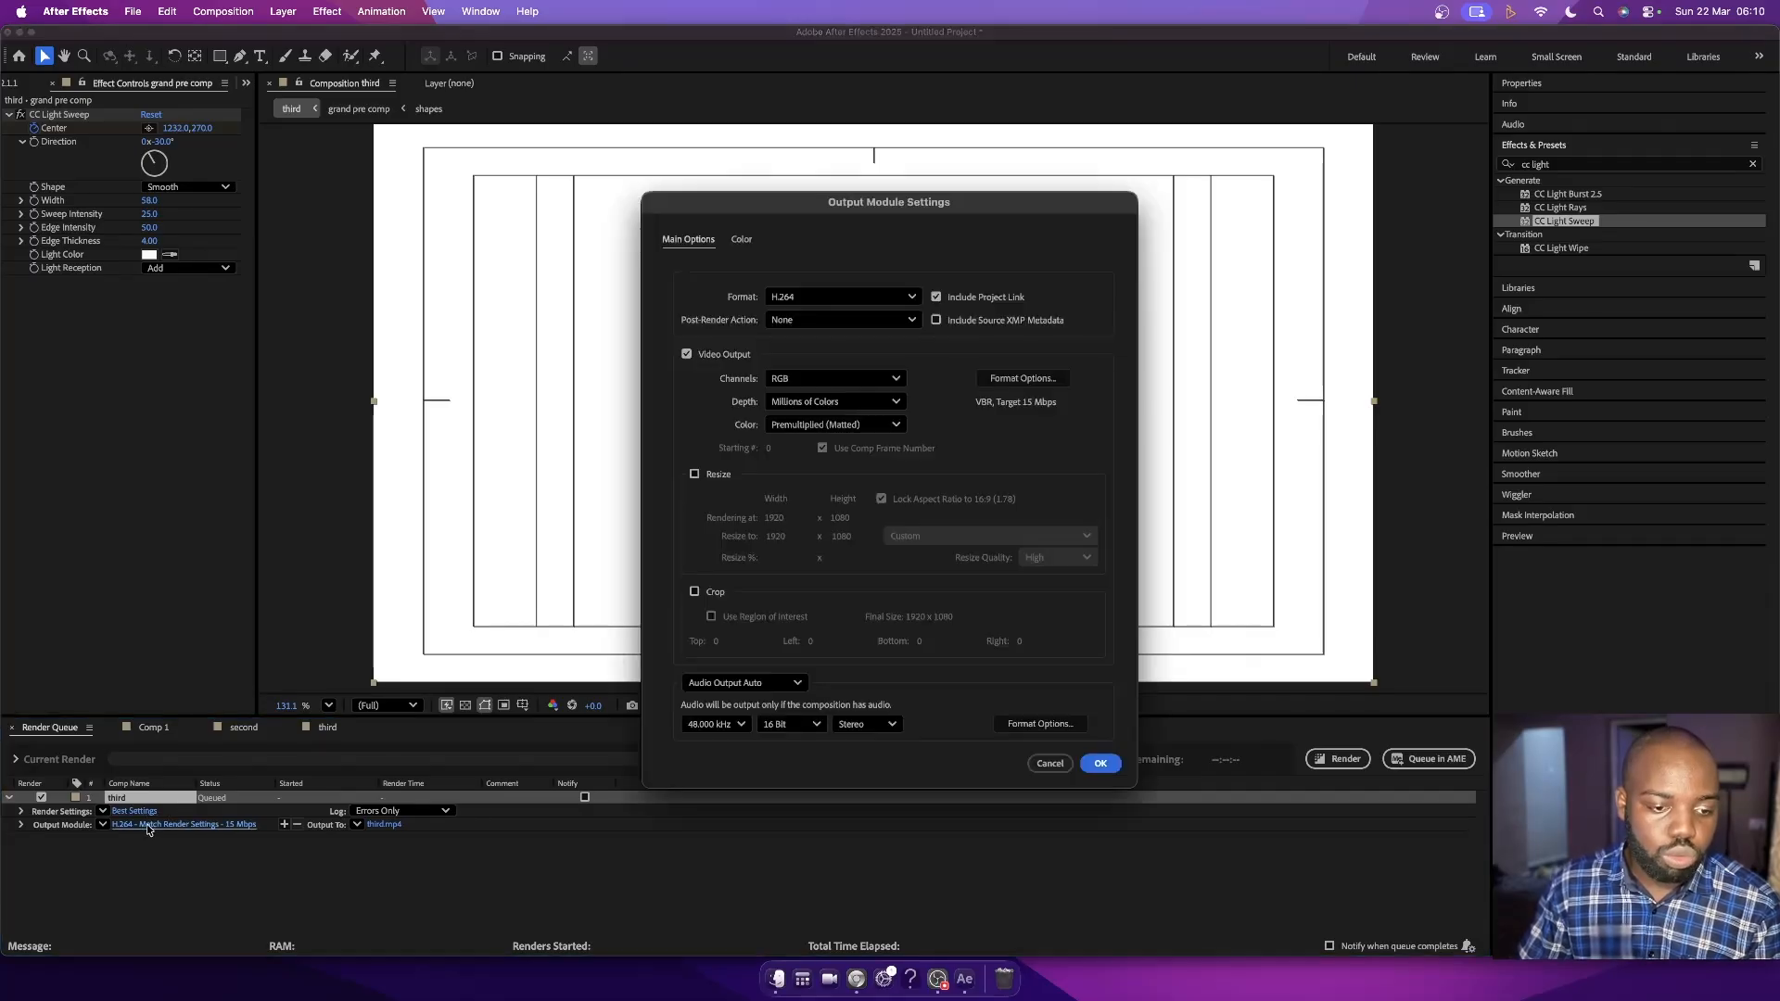
pyautogui.click(809, 298)
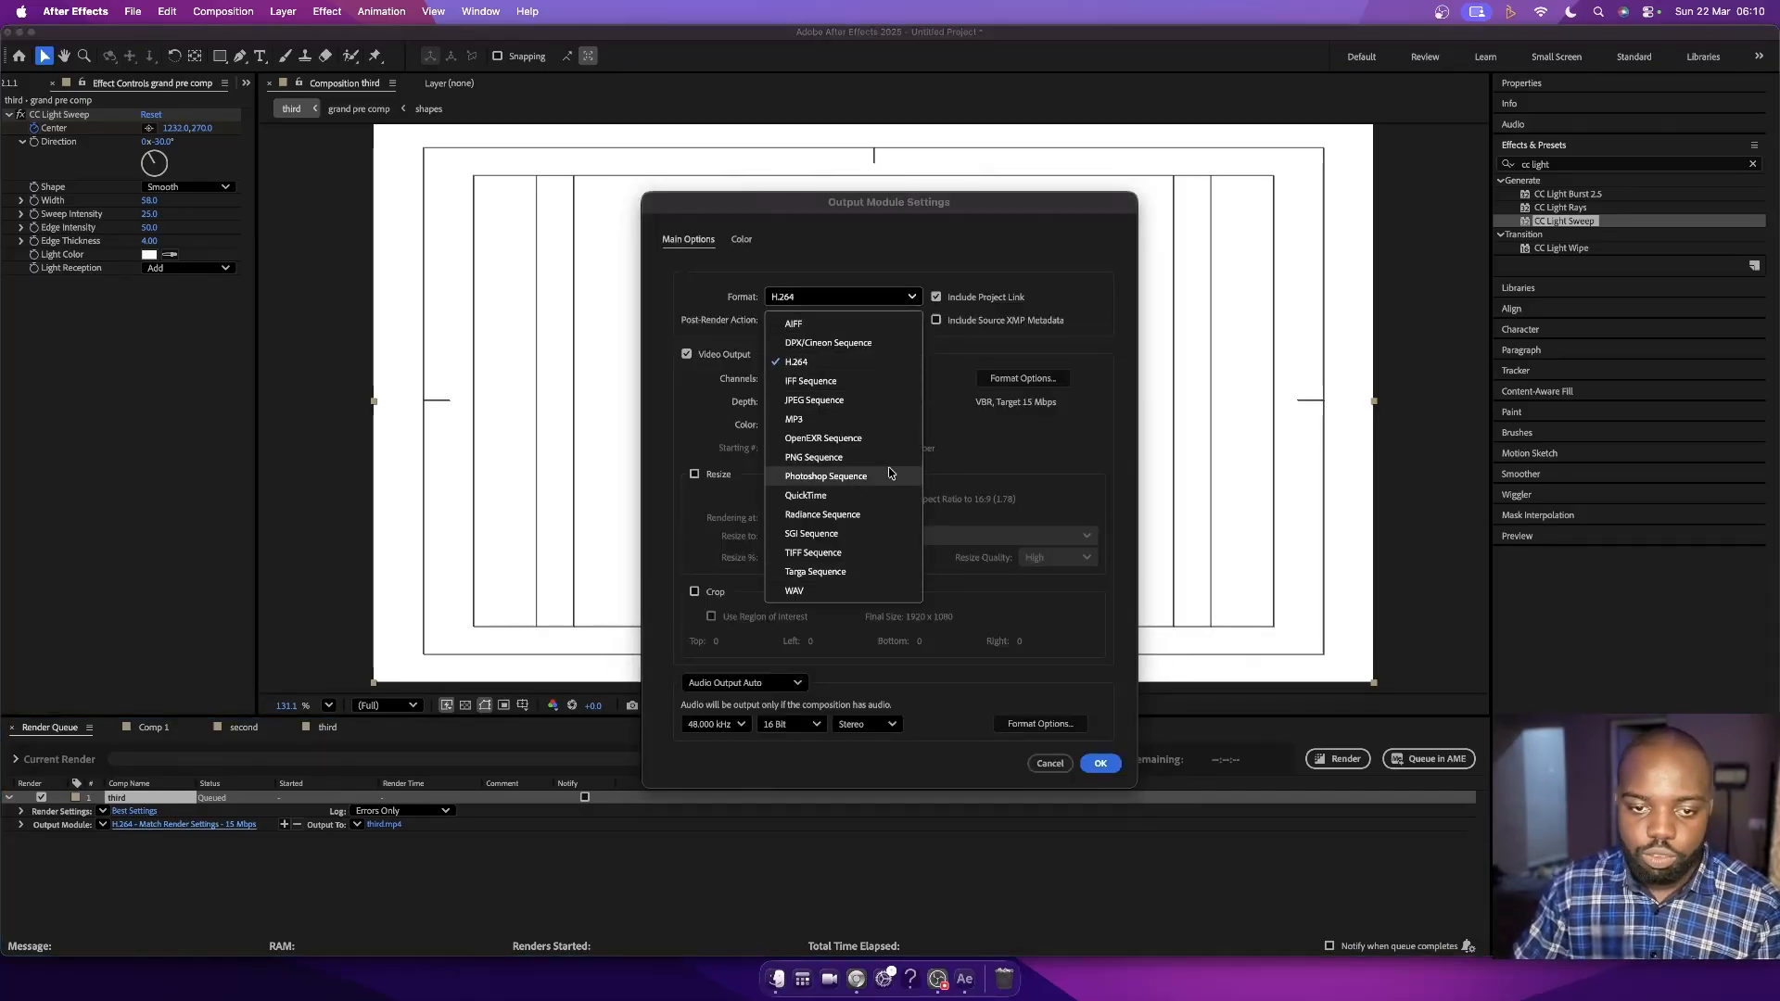
pyautogui.click(840, 363)
pyautogui.click(1022, 378)
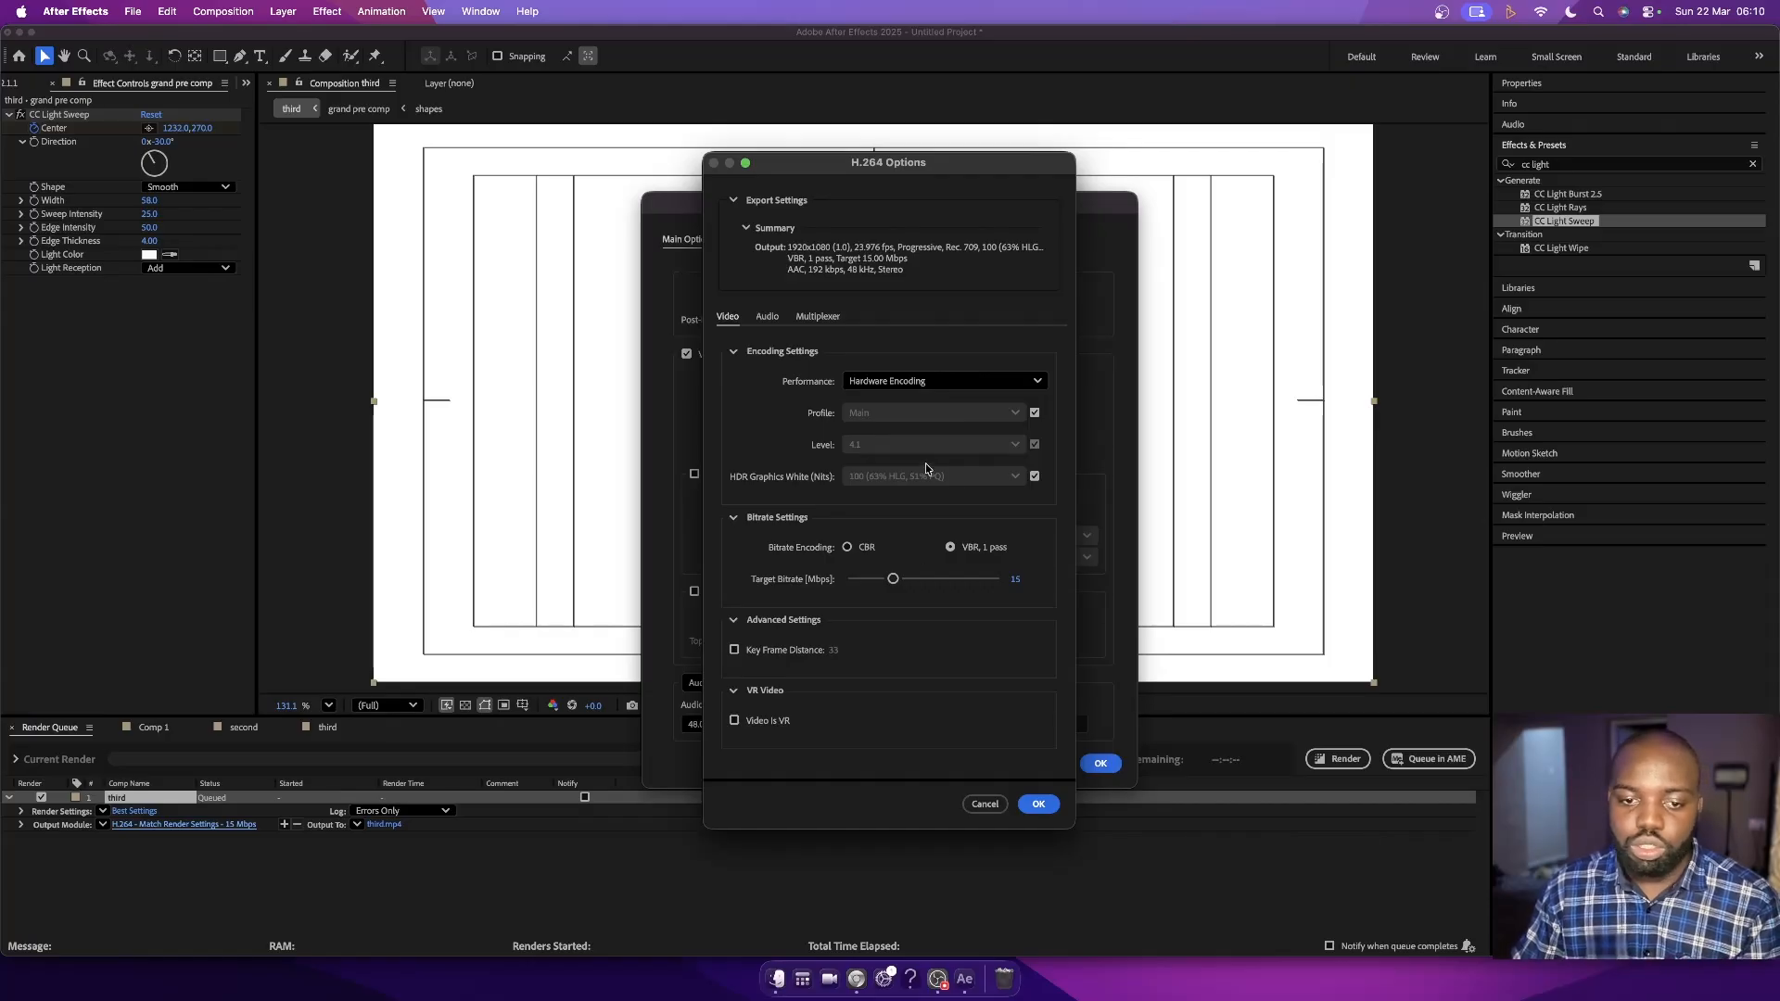
pyautogui.click(895, 383)
pyautogui.click(907, 385)
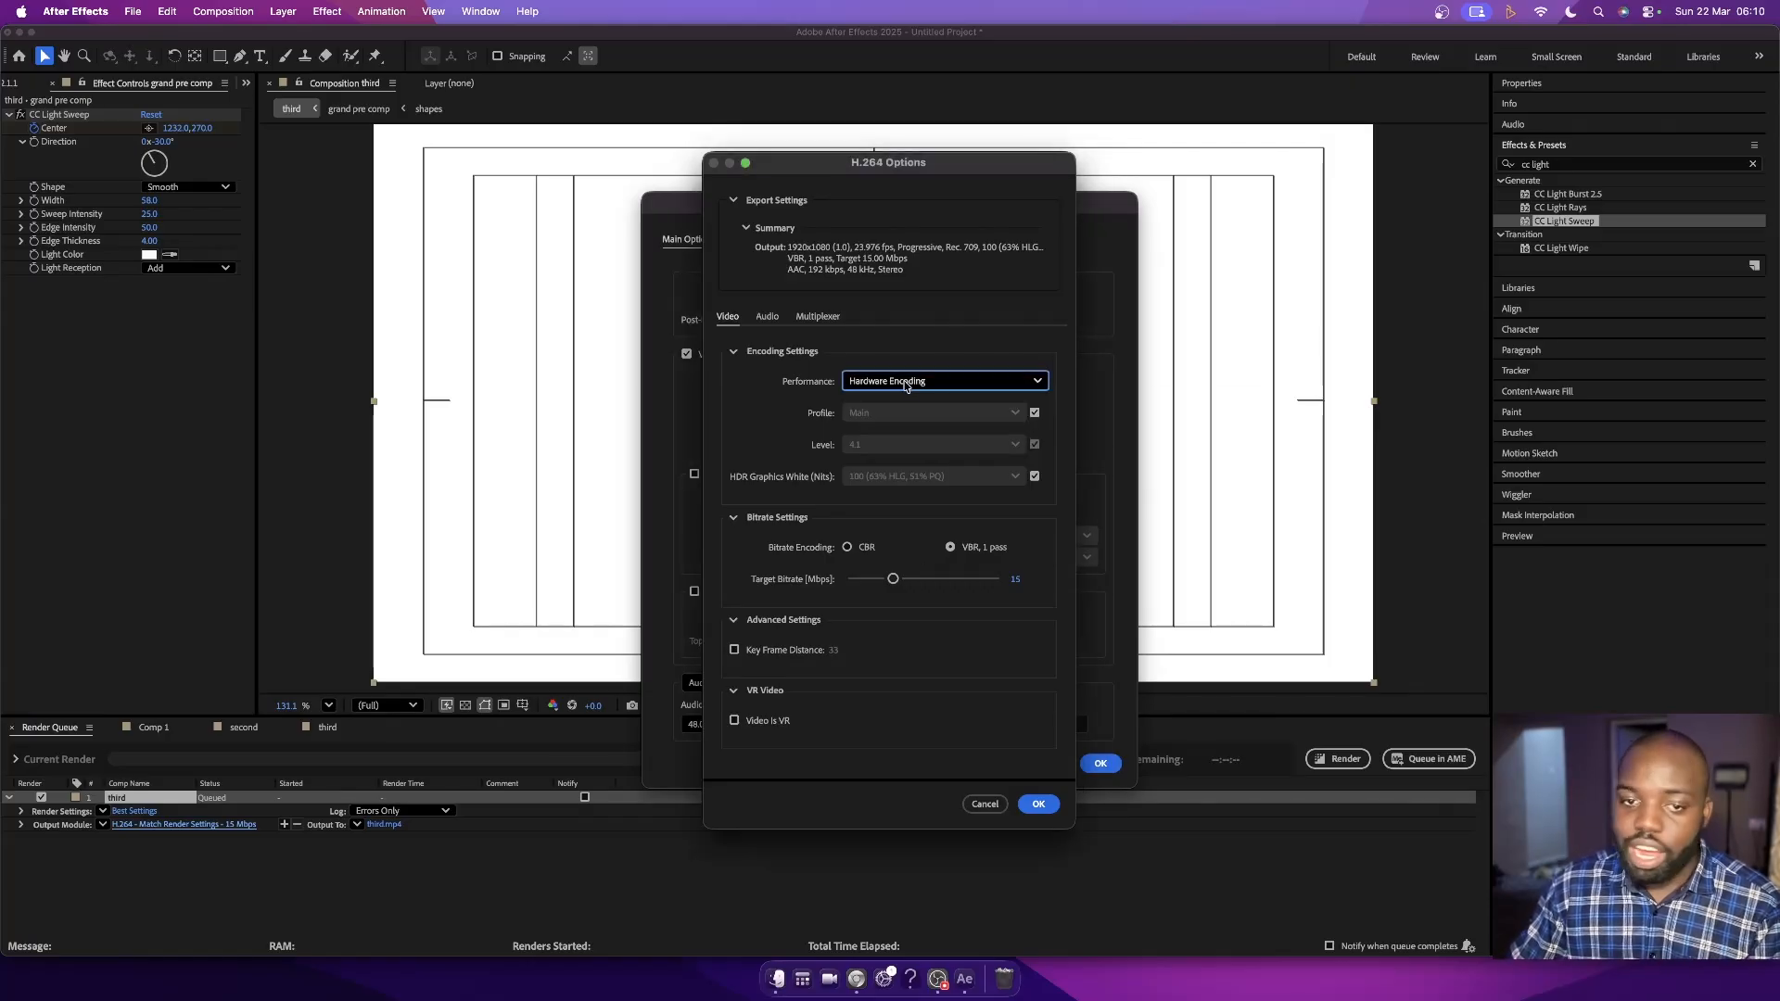
pyautogui.click(907, 385)
pyautogui.click(907, 386)
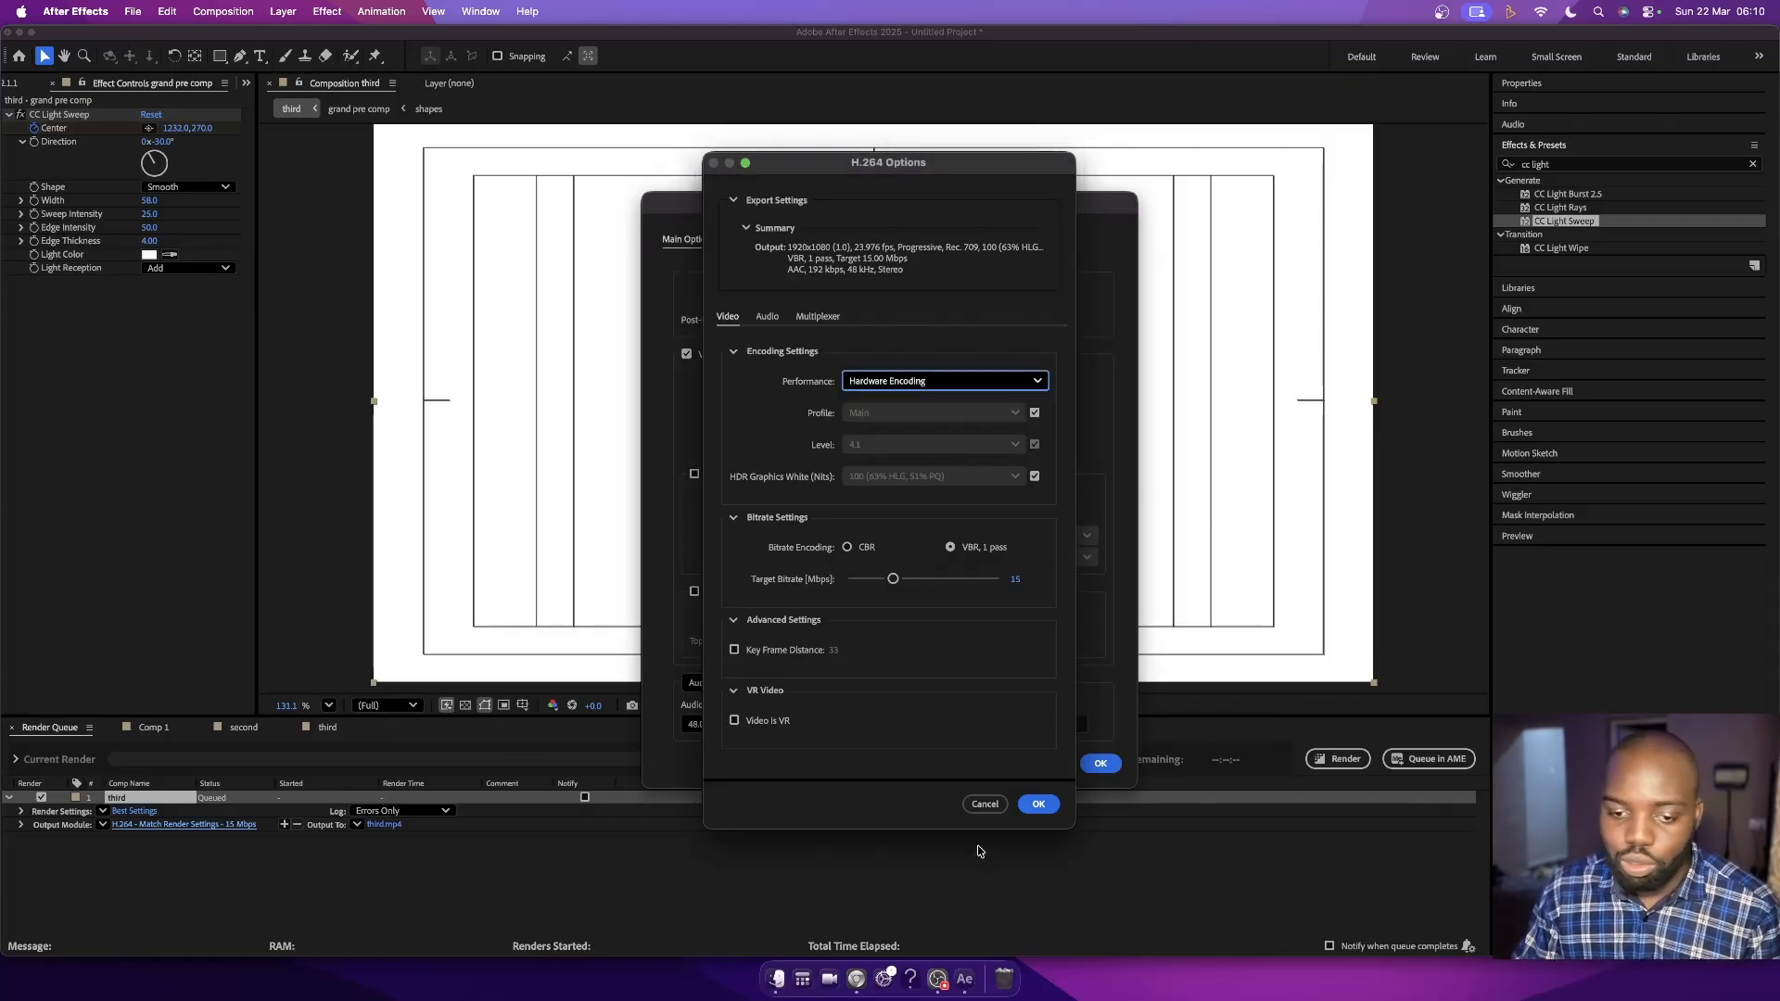
pyautogui.click(1039, 806)
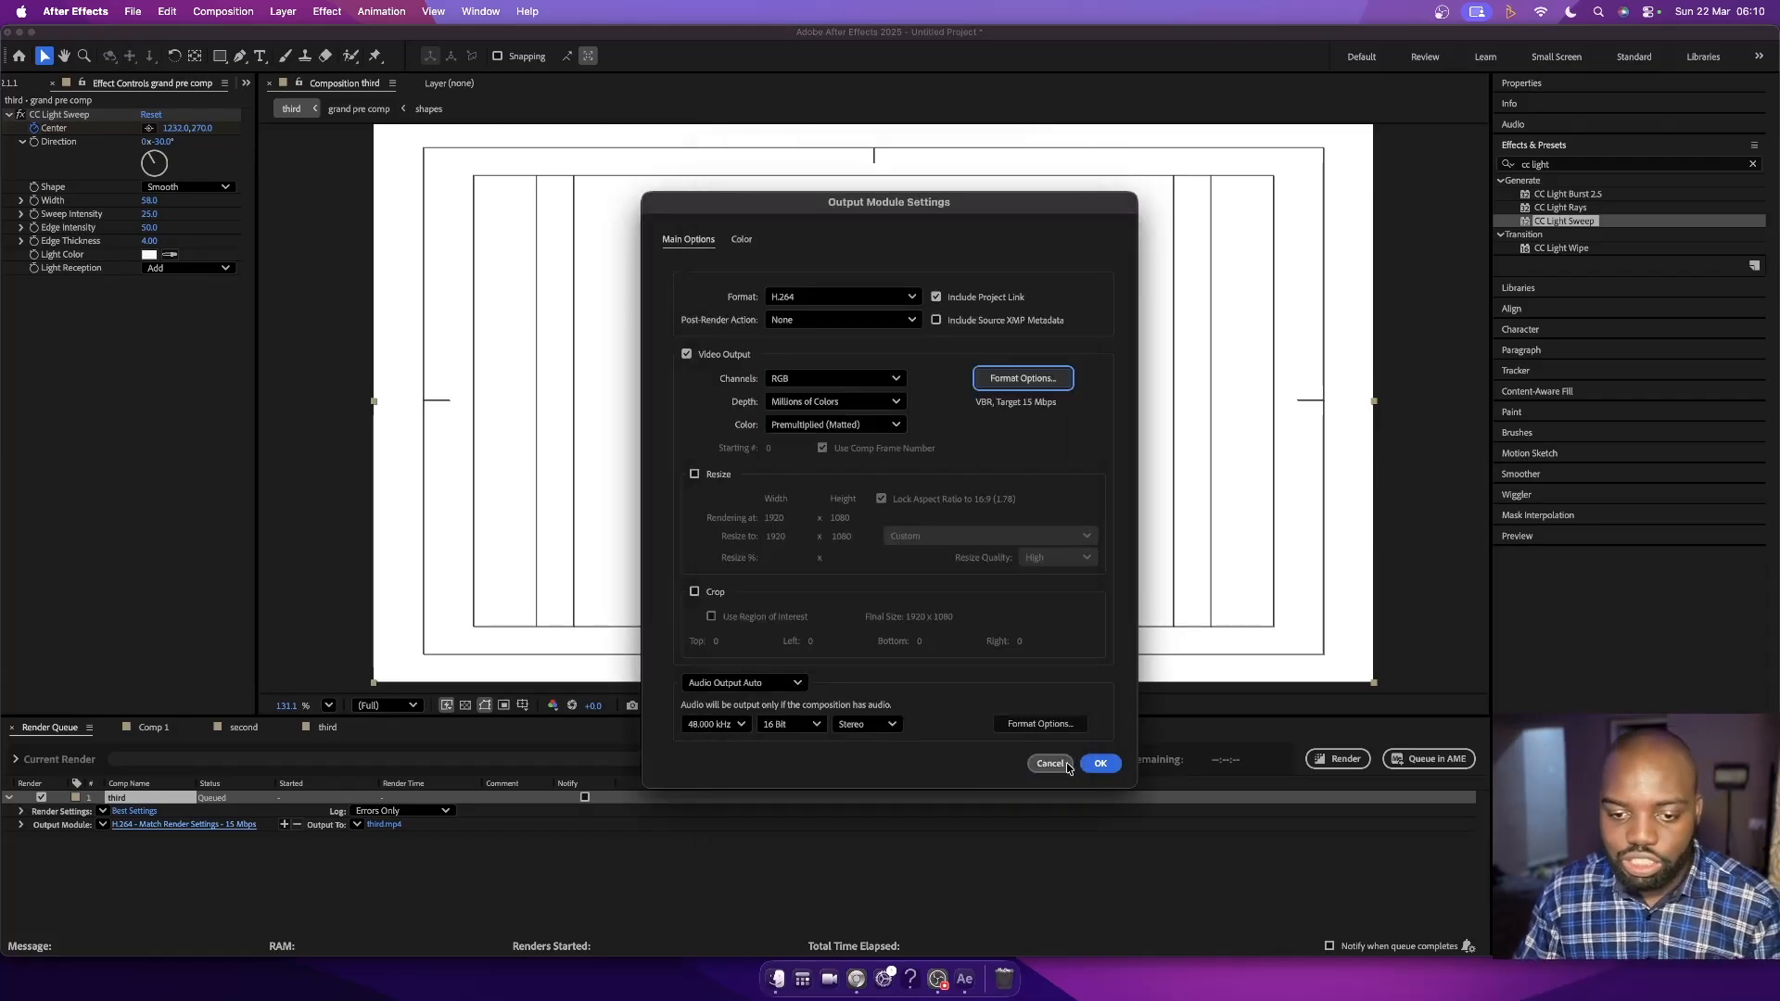
pyautogui.click(1100, 764)
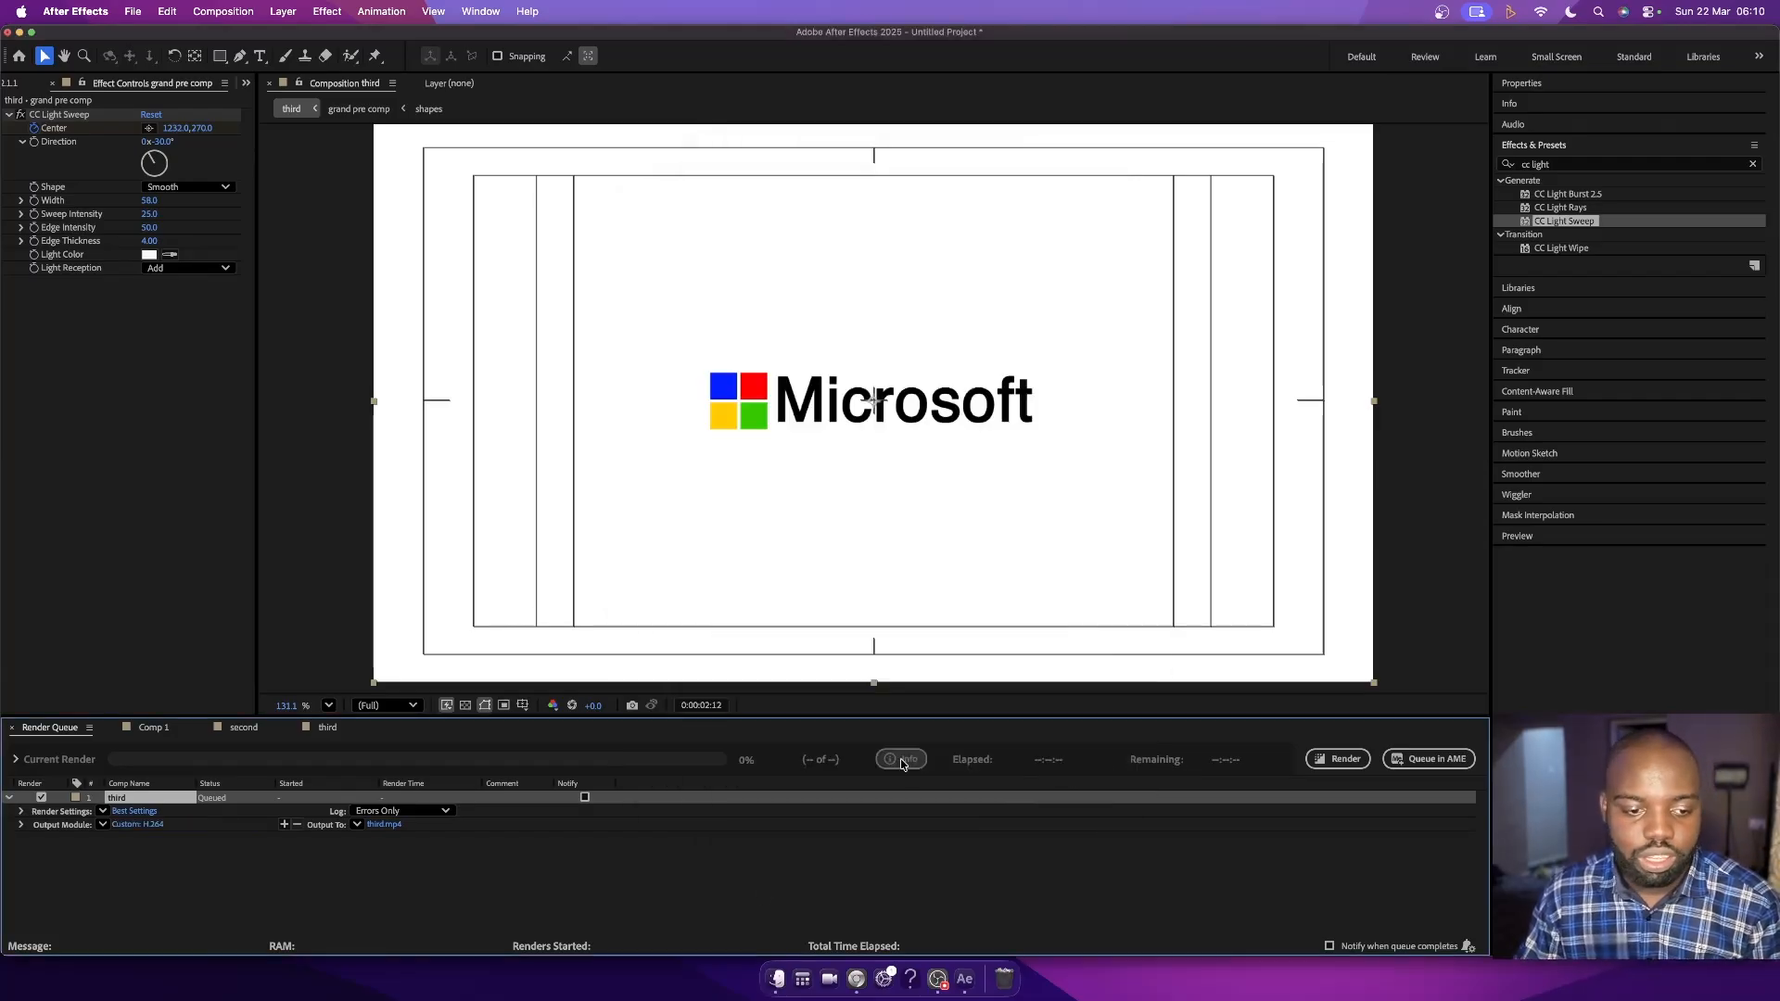
# - Set the render's output file to third.mp4 in the first day folder
pyautogui.click(384, 825)
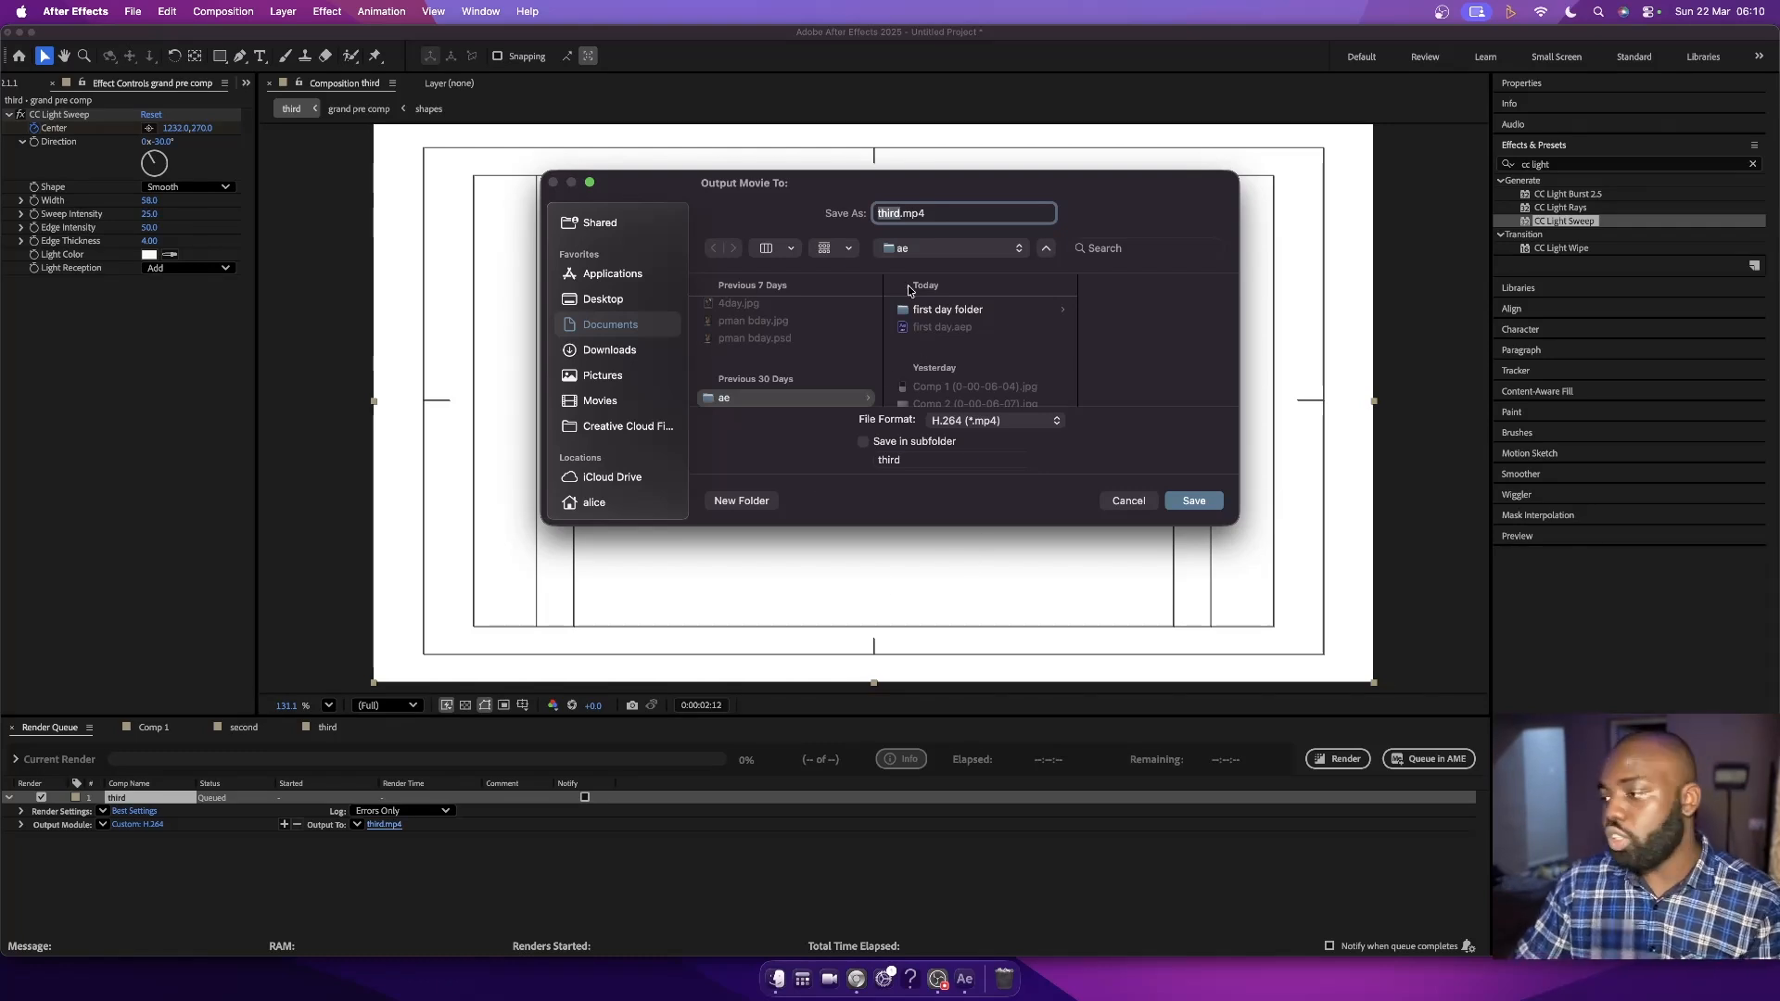
pyautogui.click(982, 309)
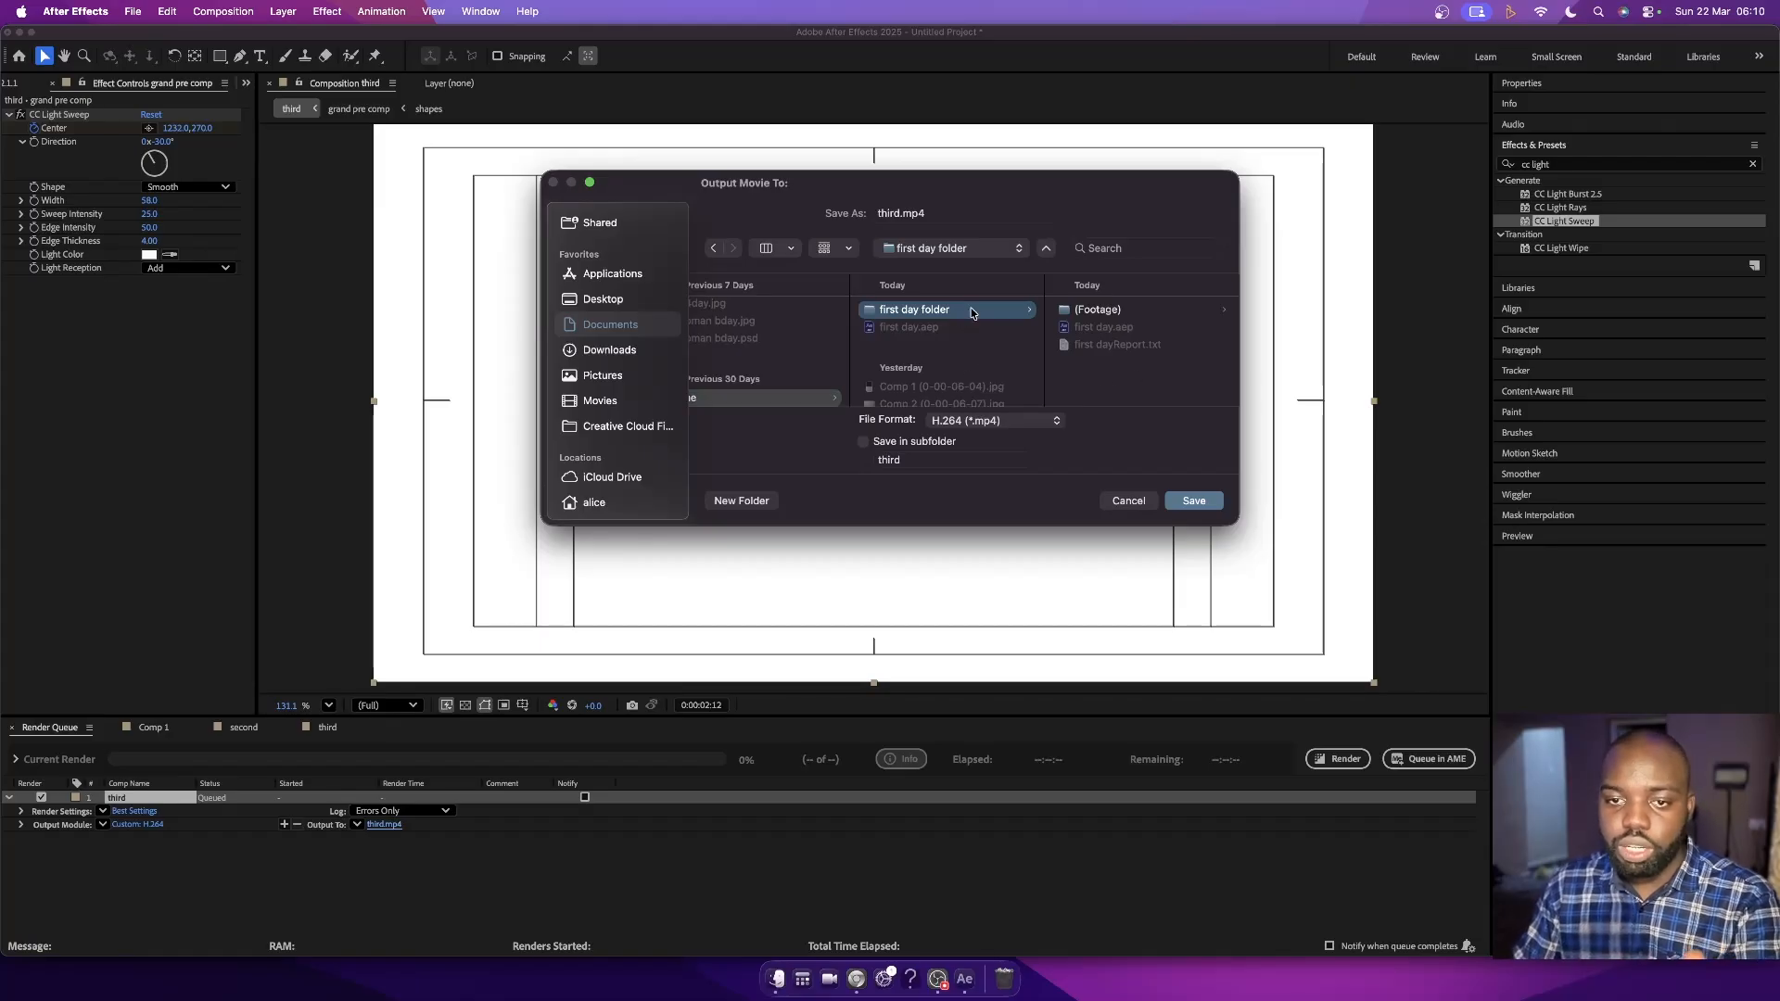
pyautogui.click(1194, 503)
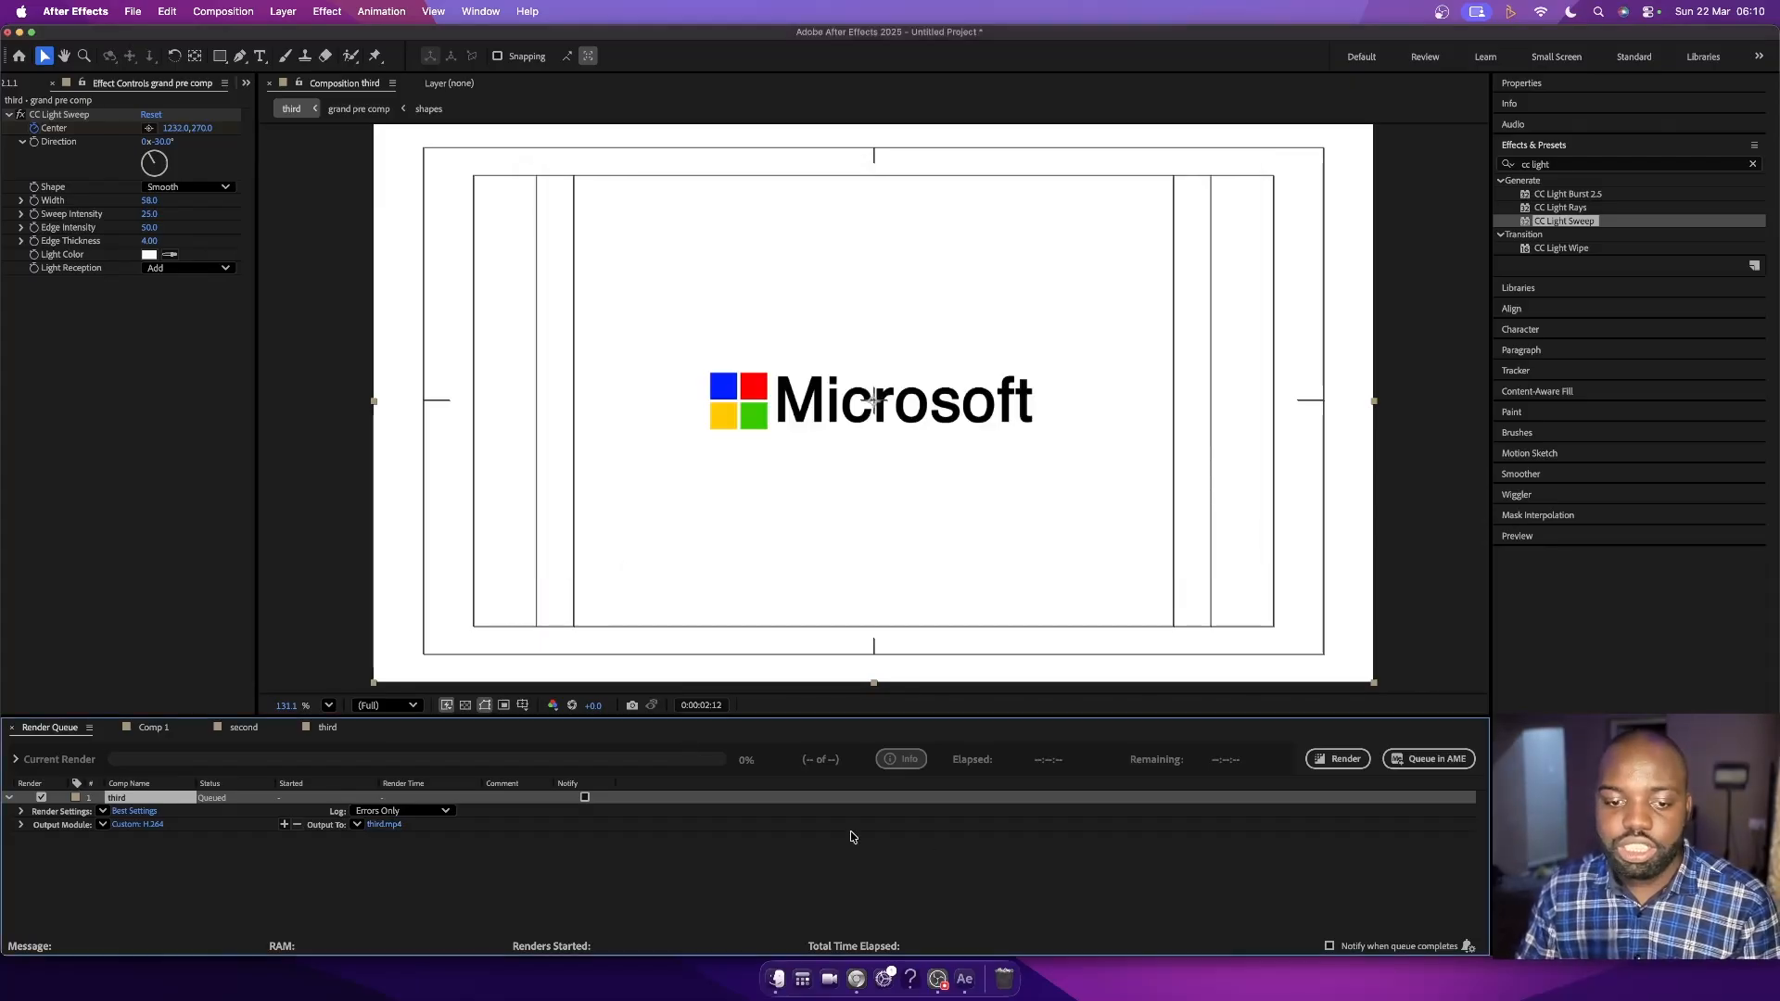
# - Render the queued composition and return to the third composition's timeline
pyautogui.click(1326, 758)
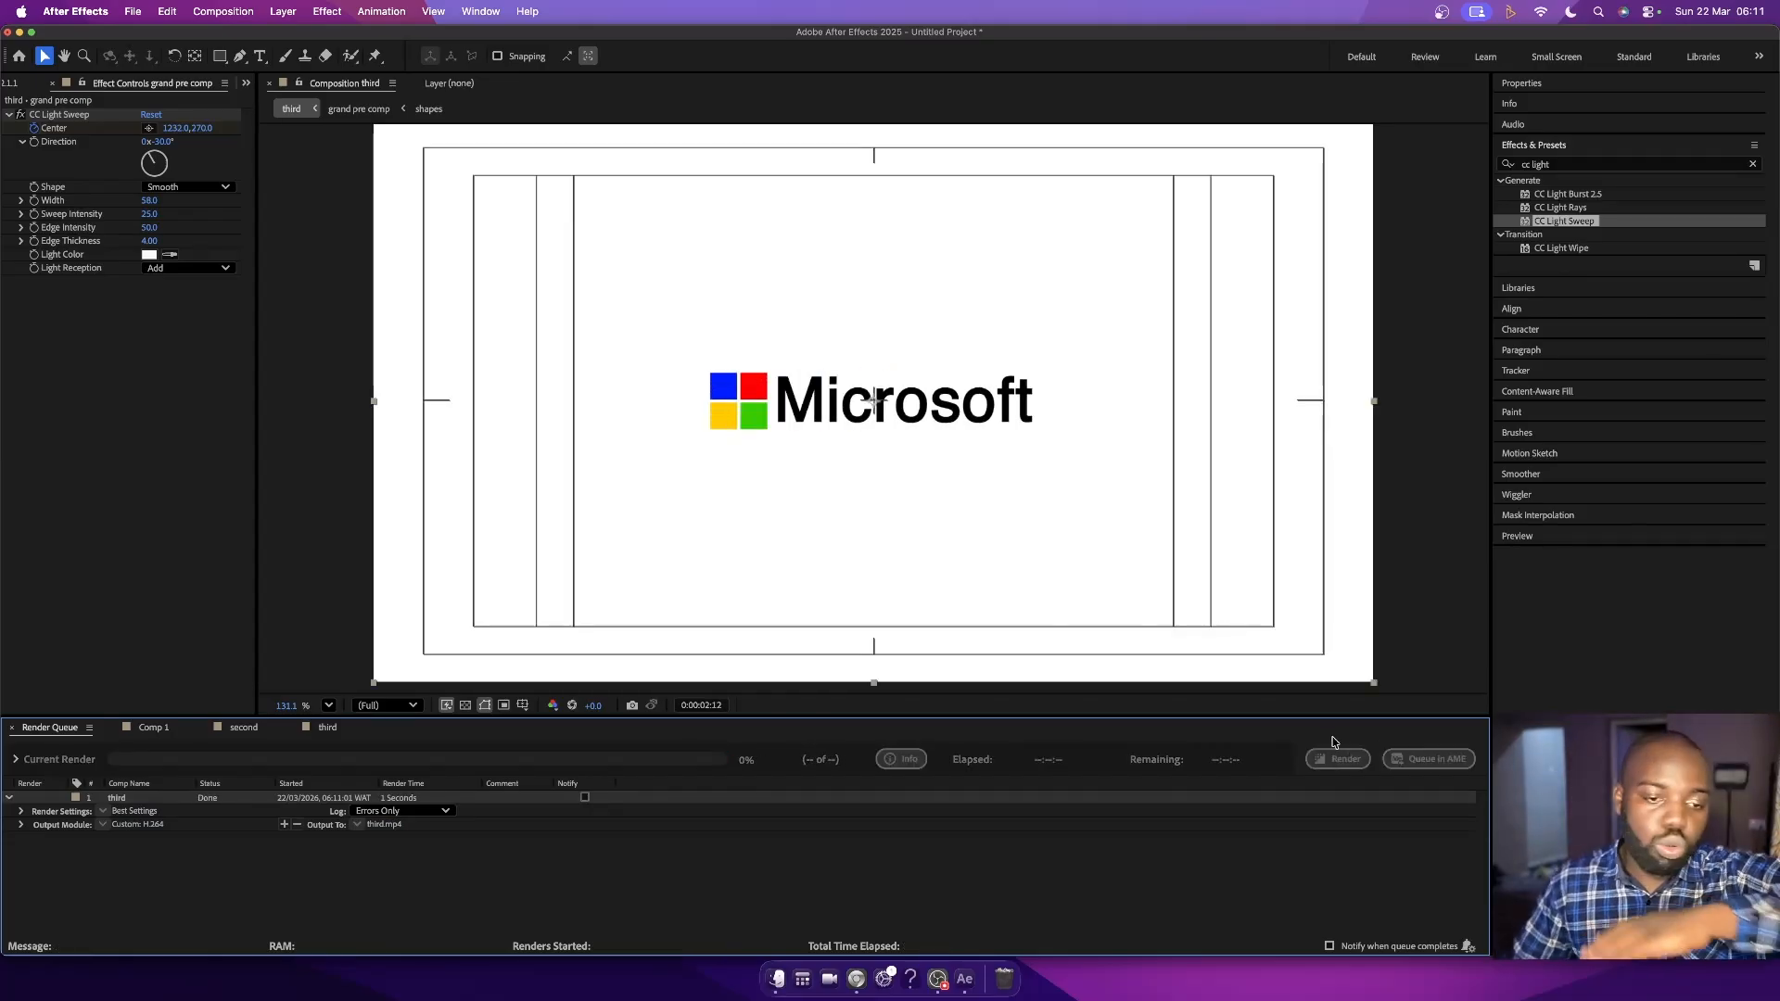
pyautogui.click(151, 729)
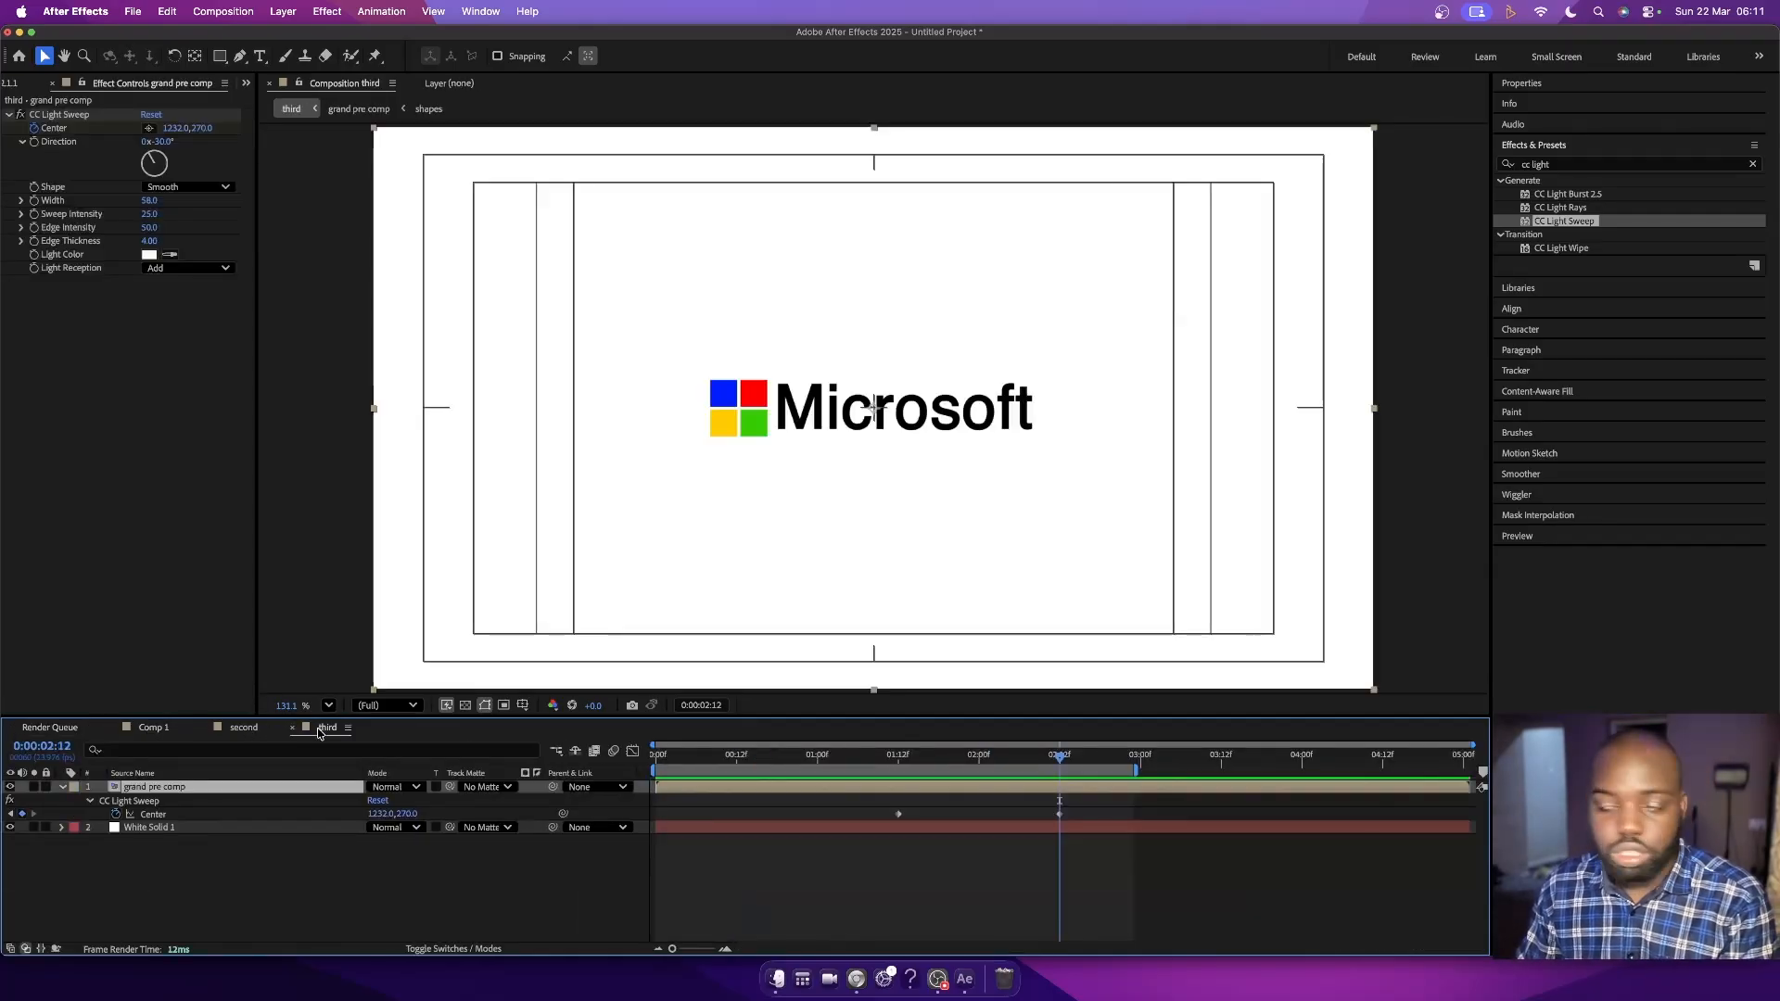
pyautogui.click(322, 729)
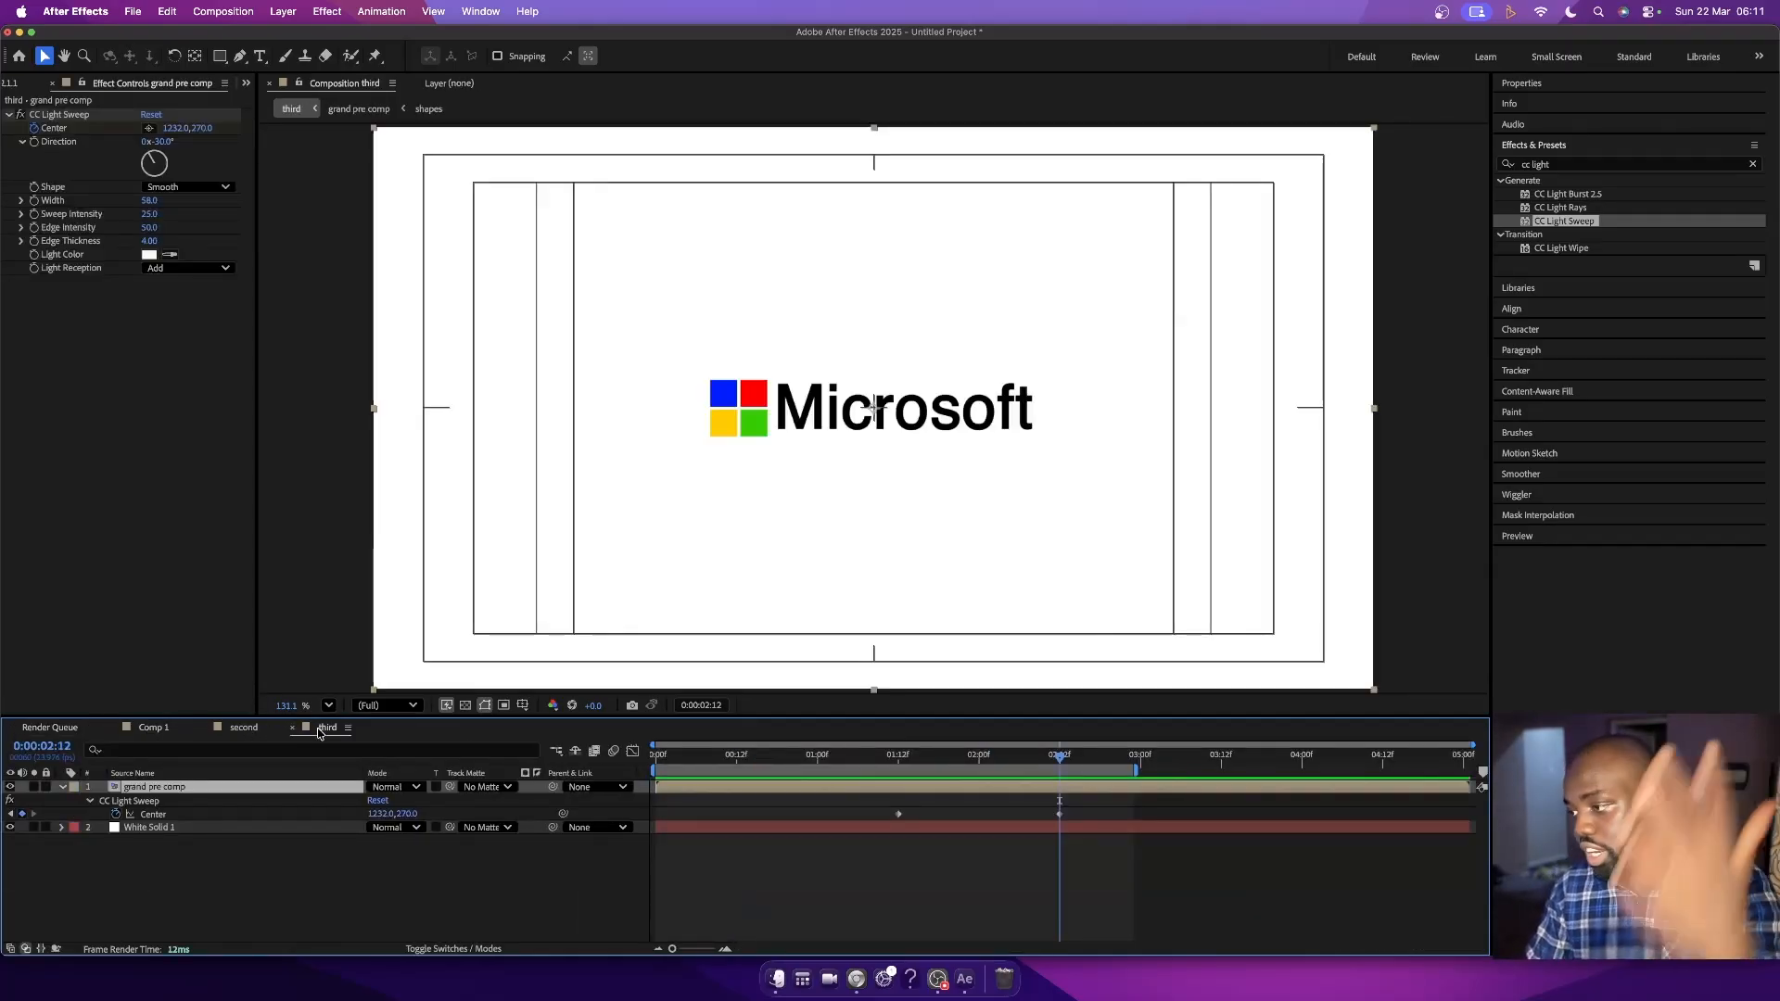